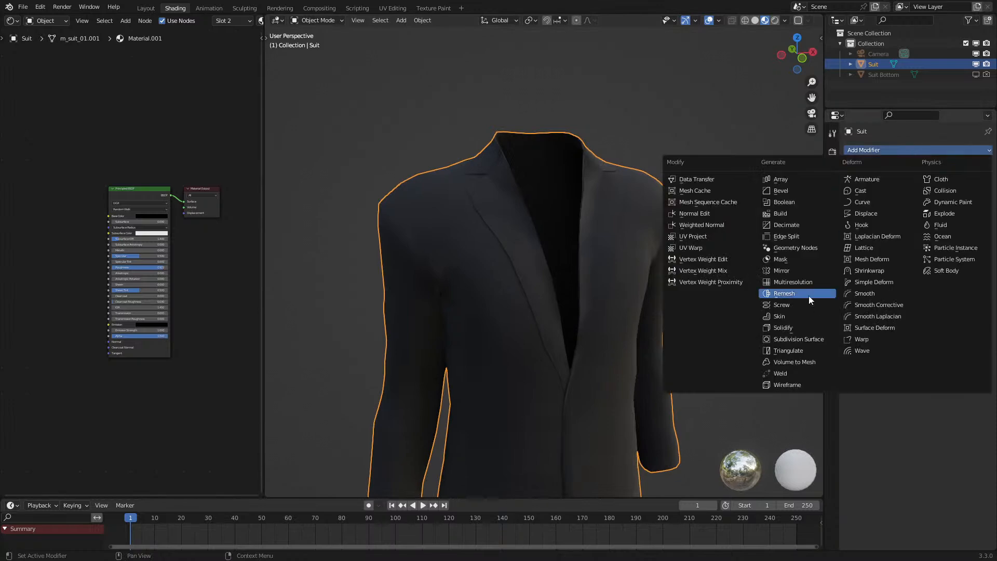
- Add a Subdivision Surface modifier to the suit jacket
{"action": "left_click", "coordinate": [800, 339]}
{"action": "scroll", "coordinate": [693, 282], "scroll_direction": "down", "scroll_amount": 3}
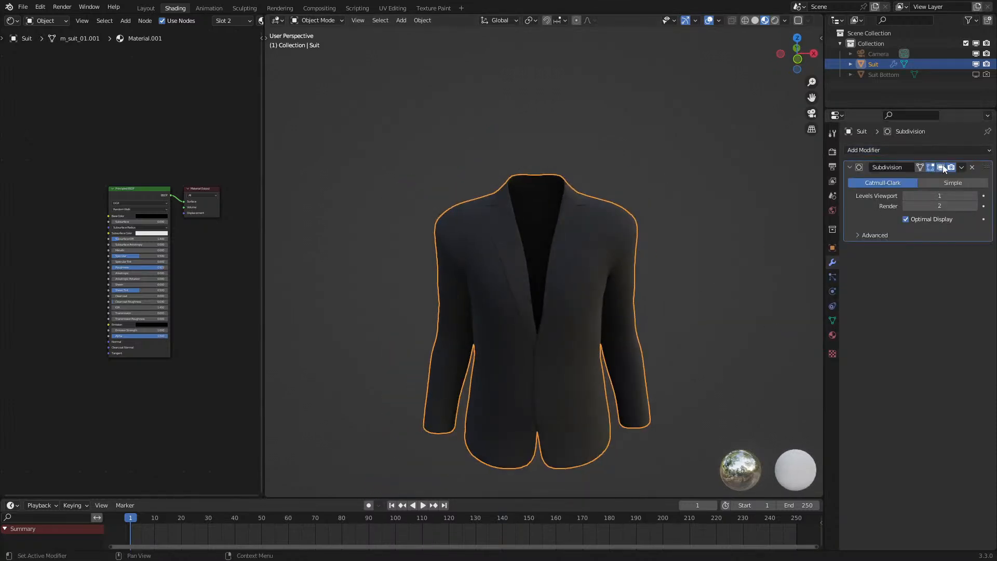
{"action": "middle_click_drag", "start_coordinate": [674, 198], "coordinate": [658, 218]}
{"action": "left_click", "coordinate": [622, 193]}
{"action": "left_click", "coordinate": [530, 368]}
- Select the open edge loops at both sleeve cuffs and scale them by 0.5 along the global Z axis
{"action": "key", "text": "Tab"}
{"action": "key", "text": "2"}
{"action": "left_click", "coordinate": [603, 438], "text": "alt"}
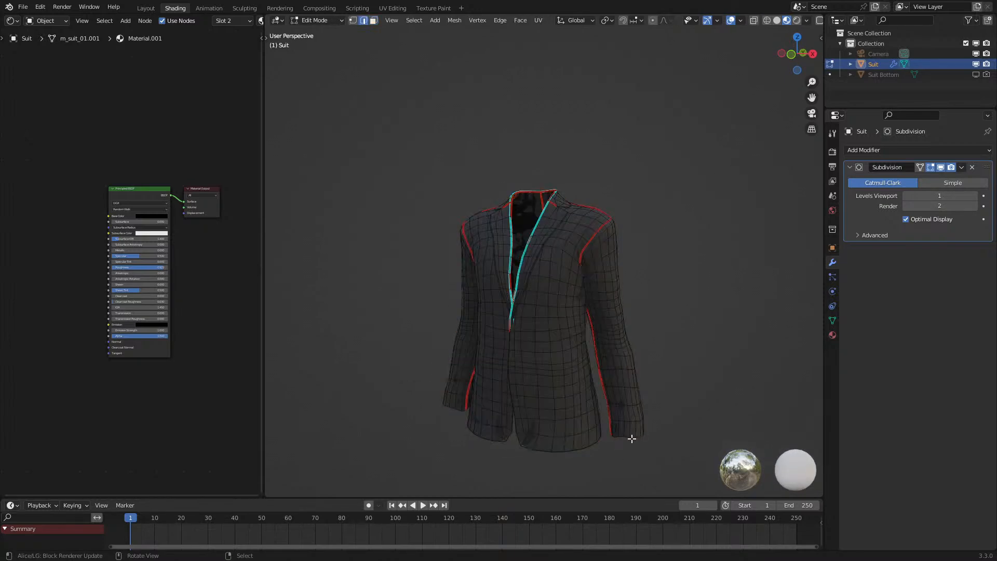
{"action": "key", "text": "KP_1"}
{"action": "key", "text": "s"}
{"action": "type", "text": "z"}
{"action": "type", "text": ".5"}
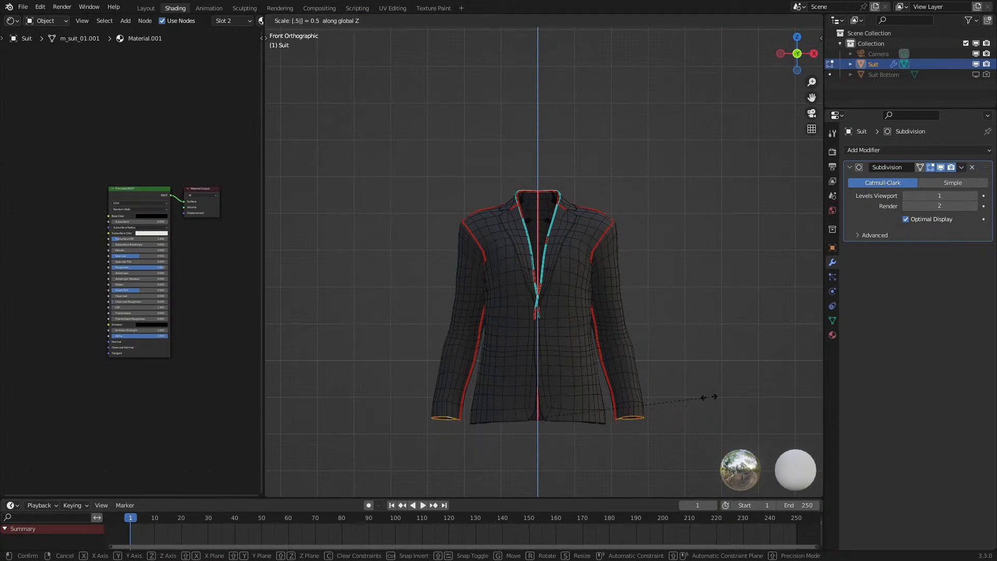
{"action": "type", "text": "0"}
{"action": "key", "text": "Return"}
- Examine the subdivided jacket's cuffs, shoulders and lapels in Solid and Material Preview shading
{"action": "middle_click_drag", "start_coordinate": [686, 367], "coordinate": [675, 378]}
{"action": "key", "text": "z"}
{"action": "key", "text": "Tab"}
{"action": "key", "text": "z"}
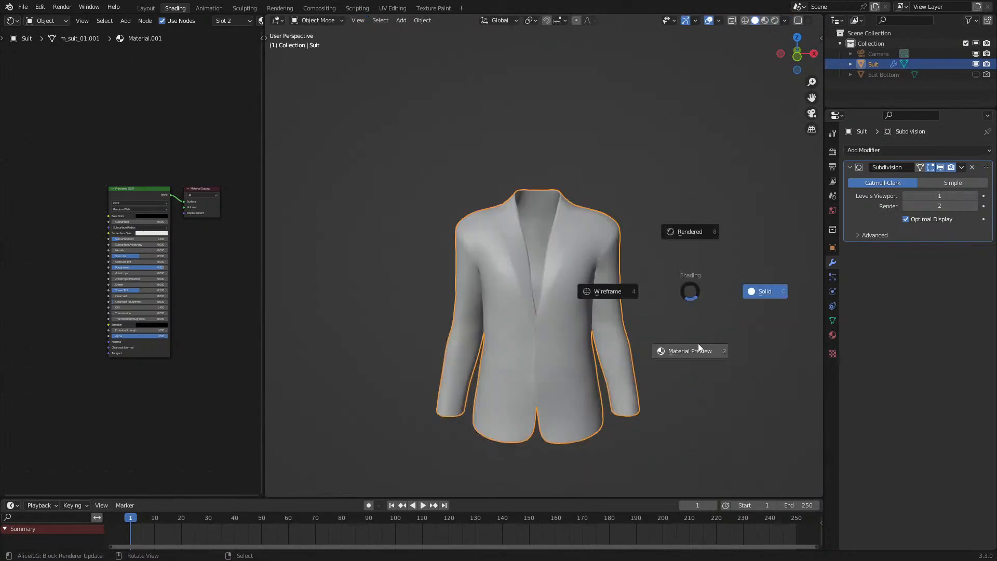
{"action": "left_click", "coordinate": [698, 344]}
{"action": "left_click", "coordinate": [653, 311]}
{"action": "scroll", "coordinate": [653, 312], "scroll_direction": "up", "scroll_amount": 2}
{"action": "middle_click_drag", "start_coordinate": [616, 311], "coordinate": [715, 345]}
{"action": "middle_click_drag", "start_coordinate": [441, 255], "coordinate": [562, 220]}
{"action": "left_click", "coordinate": [459, 257]}
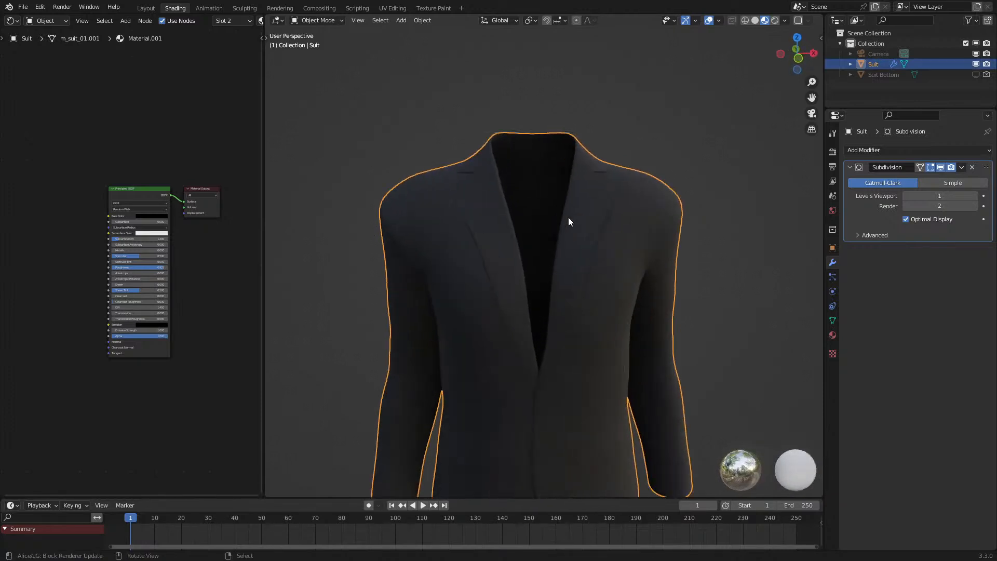
- Add two edge loops to one sleeve, close to its armhole seam
{"action": "key", "text": "Tab"}
{"action": "middle_click_drag", "start_coordinate": [639, 230], "coordinate": [578, 218]}
{"action": "key", "text": "ctrl+r"}
{"action": "left_click", "coordinate": [589, 226]}
{"action": "left_click", "coordinate": [589, 226]}
{"action": "key", "text": "ctrl+r"}
{"action": "left_click", "coordinate": [589, 224]}
{"action": "left_click", "coordinate": [589, 224]}
- Scale the newest armhole edge loop down to about 0.98 and check the crease in object mode
{"action": "scroll", "coordinate": [703, 196], "scroll_direction": "up", "scroll_amount": 3}
{"action": "key", "text": "s"}
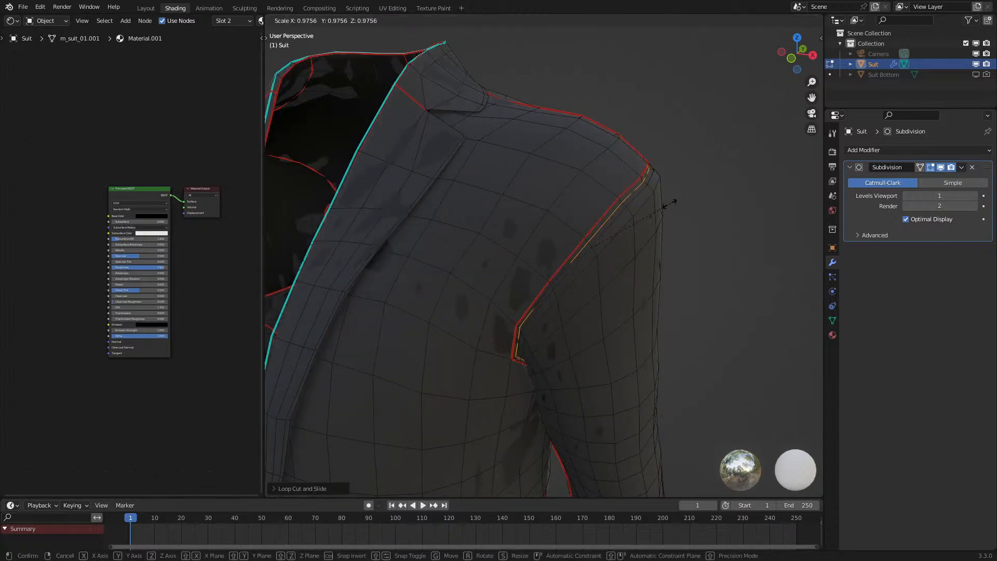
{"action": "left_click", "coordinate": [666, 205]}
{"action": "key", "text": "Tab"}
{"action": "scroll", "coordinate": [622, 232], "scroll_direction": "down", "scroll_amount": 4}
{"action": "scroll", "coordinate": [648, 205], "scroll_direction": "up", "scroll_amount": 1}
{"action": "key", "text": "Tab"}
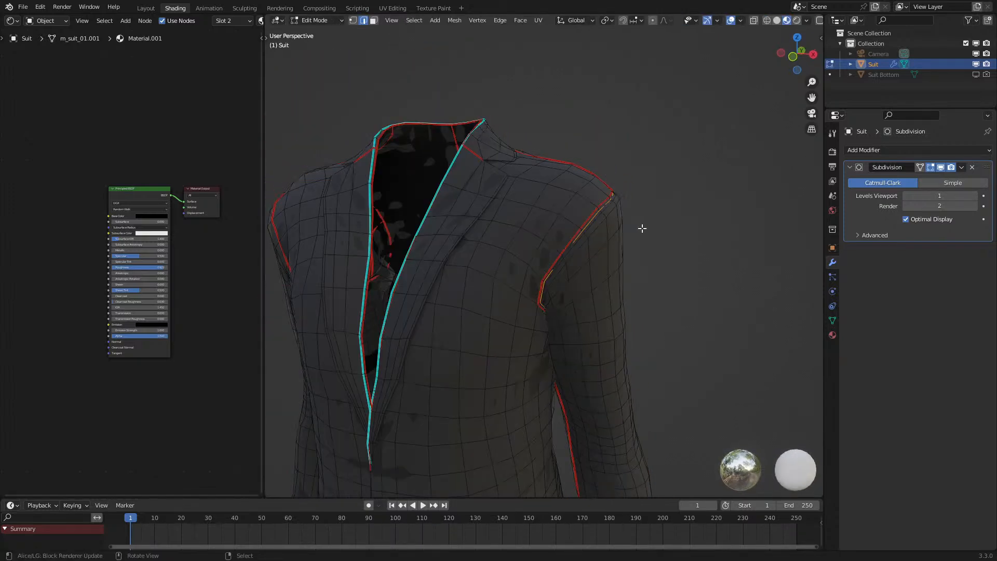
{"action": "key", "text": "Tab"}
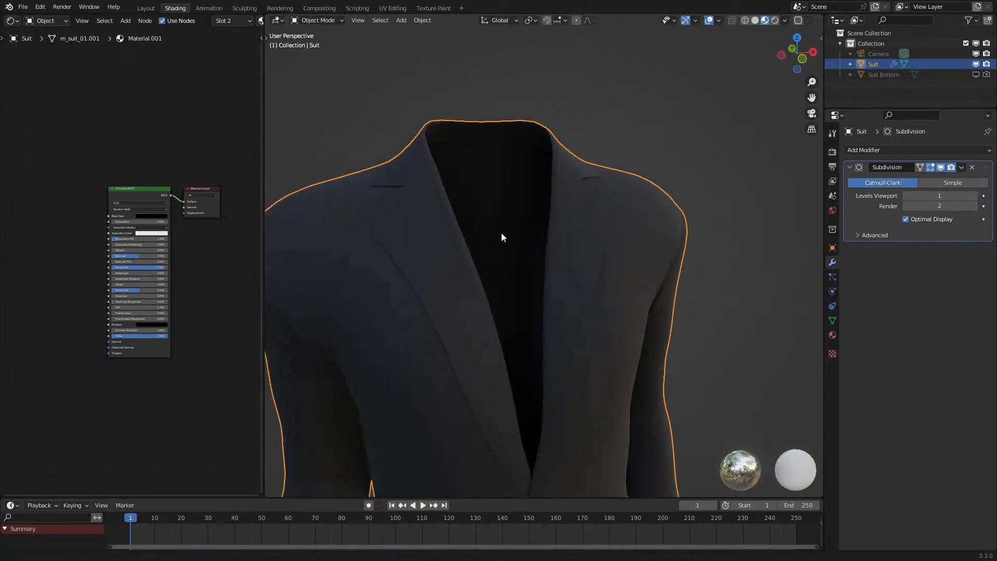
- Add two edge loops beside the opposite sleeve's armhole seam and scale the newest one to about 0.96
{"action": "middle_click_drag", "start_coordinate": [466, 233], "coordinate": [651, 240], "text": "shift"}
{"action": "key", "text": "Tab"}
{"action": "key", "text": "ctrl+r"}
{"action": "left_click", "coordinate": [458, 300]}
{"action": "left_click", "coordinate": [458, 299]}
{"action": "key", "text": "ctrl+r"}
{"action": "left_click", "coordinate": [458, 296]}
{"action": "left_click", "coordinate": [458, 296]}
{"action": "key", "text": "s"}
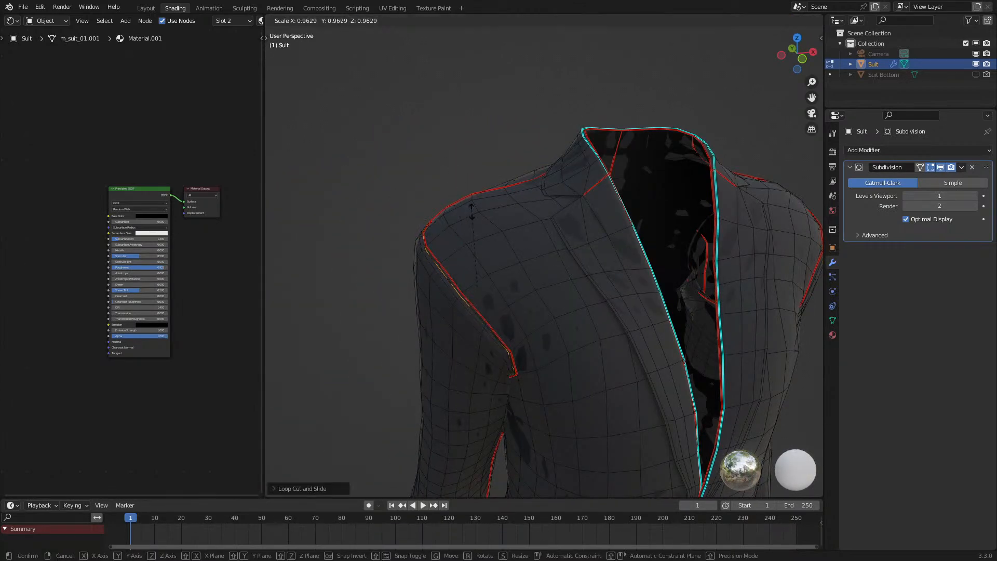
{"action": "left_click", "coordinate": [471, 221]}
- Turn on on-cage display for the Subdivision modifier and compare the shoulders in edit and object modes
{"action": "left_click", "coordinate": [922, 167]}
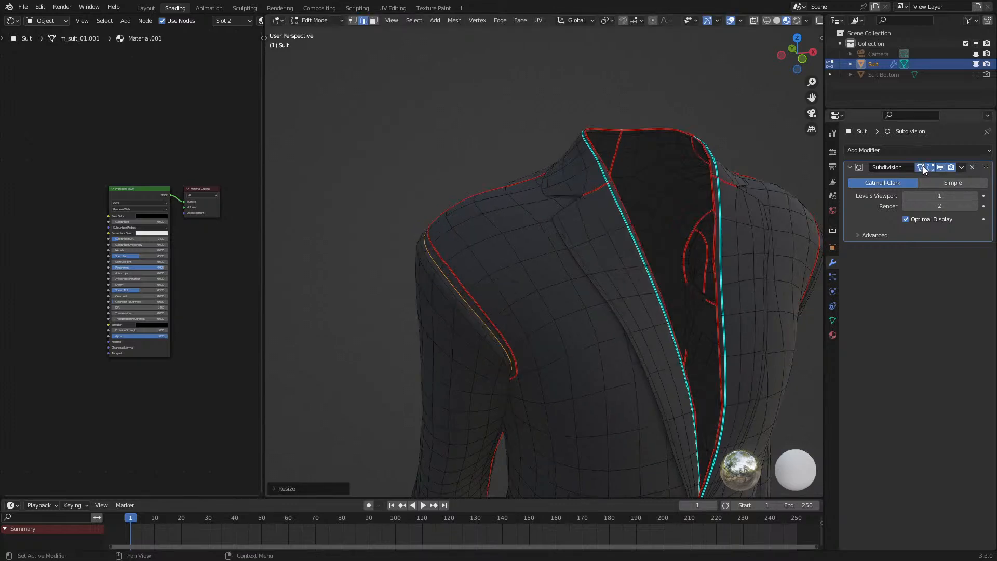
{"action": "key", "text": "Tab"}
{"action": "scroll", "coordinate": [619, 230], "scroll_direction": "down", "scroll_amount": 2}
{"action": "middle_click_drag", "start_coordinate": [618, 229], "coordinate": [569, 214]}
{"action": "key", "text": "Tab"}
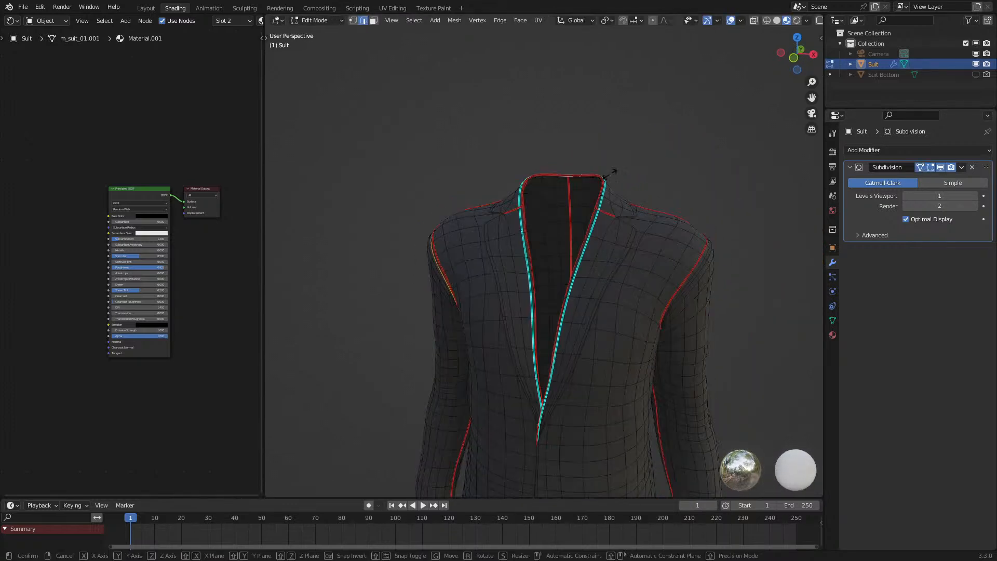
{"action": "key", "text": "Tab"}
{"action": "middle_click_drag", "start_coordinate": [606, 174], "coordinate": [565, 199]}
{"action": "key", "text": "Tab"}
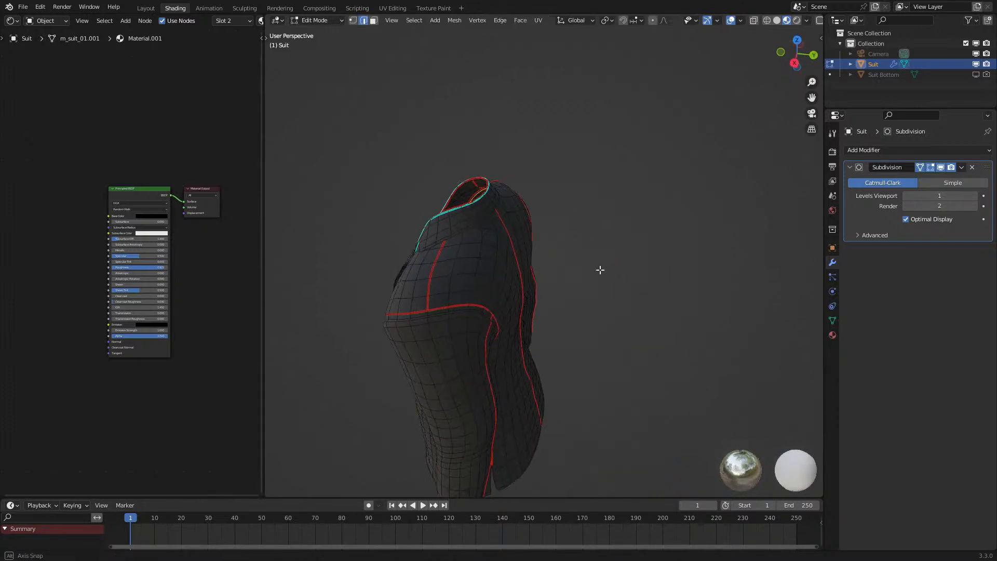
{"action": "key", "text": "Tab"}
{"action": "middle_click_drag", "start_coordinate": [596, 251], "coordinate": [578, 238]}
{"action": "right_click", "coordinate": [721, 213]}
{"action": "scroll", "coordinate": [675, 236], "scroll_direction": "down", "scroll_amount": 5}
{"action": "scroll", "coordinate": [671, 261], "scroll_direction": "up", "scroll_amount": 3}
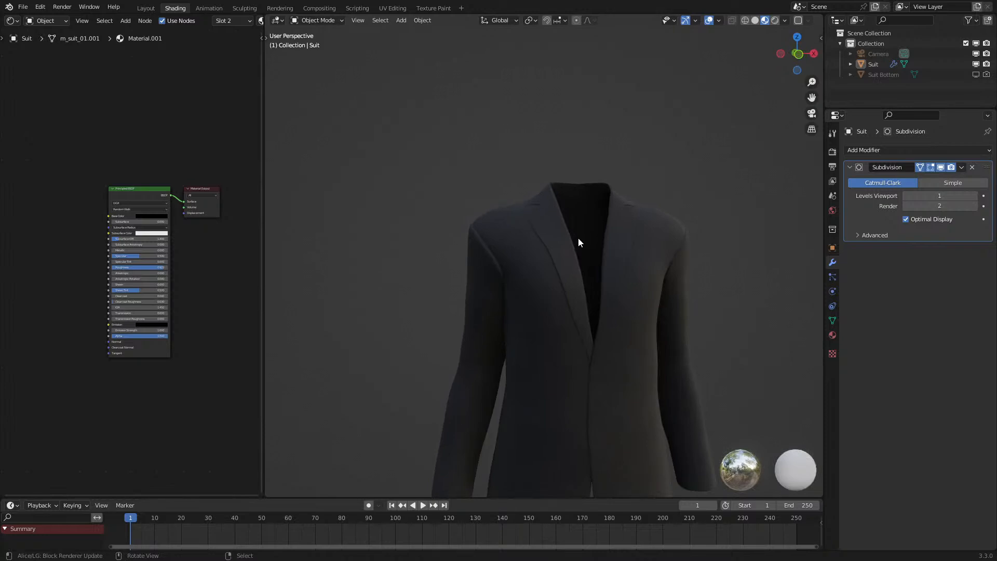
{"action": "middle_click_drag", "start_coordinate": [578, 238], "coordinate": [619, 275]}
- Cut an edge loop behind the top shoulder seam, running from the collar down one sleeve
{"action": "key", "text": "Tab"}
{"action": "scroll", "coordinate": [545, 241], "scroll_direction": "up", "scroll_amount": 2}
{"action": "middle_click_drag", "start_coordinate": [543, 241], "coordinate": [578, 311]}
{"action": "key", "text": "ctrl+r"}
{"action": "right_click", "coordinate": [637, 286]}
{"action": "key", "text": "ctrl+r"}
{"action": "left_click", "coordinate": [574, 340]}
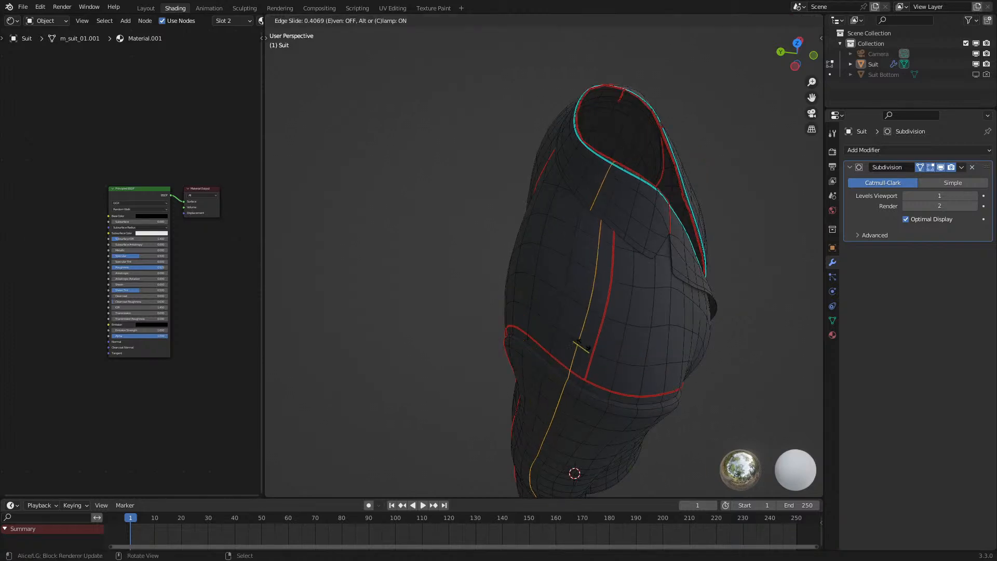
{"action": "left_click", "coordinate": [592, 359]}
- Cut another edge loop on that shoulder, positioned closer to the top shoulder seam
{"action": "middle_click_drag", "start_coordinate": [585, 350], "coordinate": [547, 341]}
{"action": "scroll", "coordinate": [548, 341], "scroll_direction": "up", "scroll_amount": 2}
{"action": "left_click", "coordinate": [464, 309]}
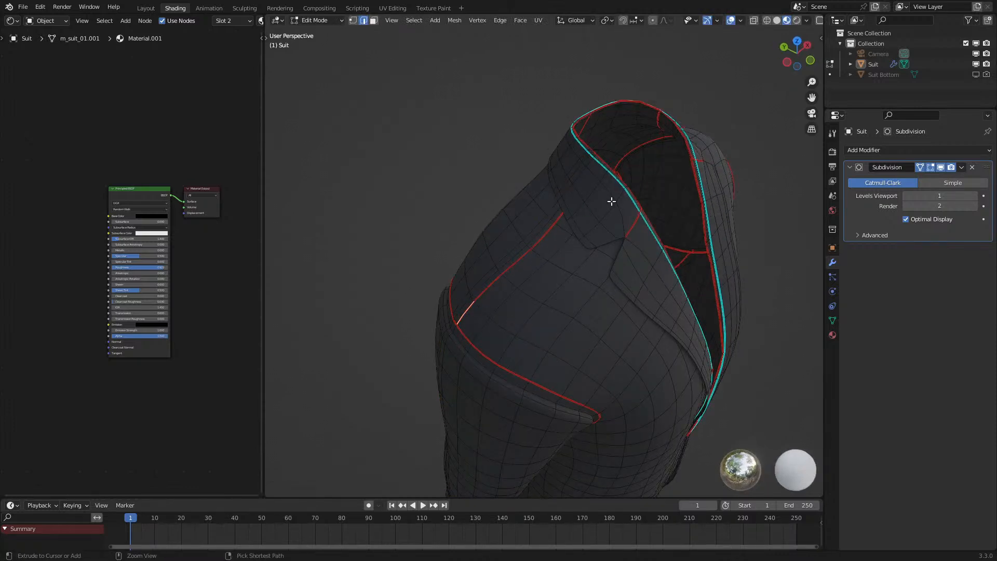
{"action": "middle_click_drag", "start_coordinate": [568, 223], "coordinate": [612, 211]}
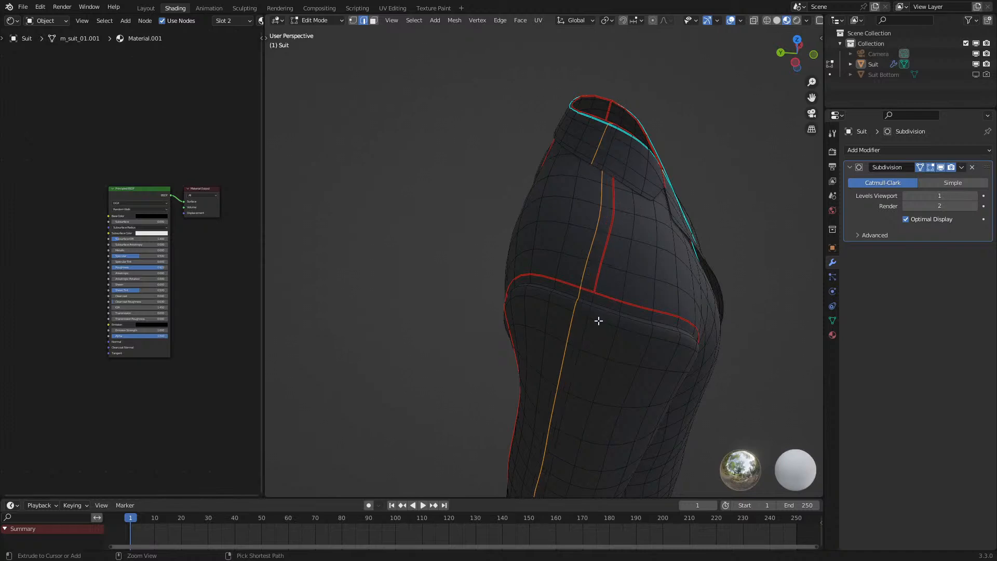
{"action": "scroll", "coordinate": [592, 292], "scroll_direction": "up", "scroll_amount": 3}
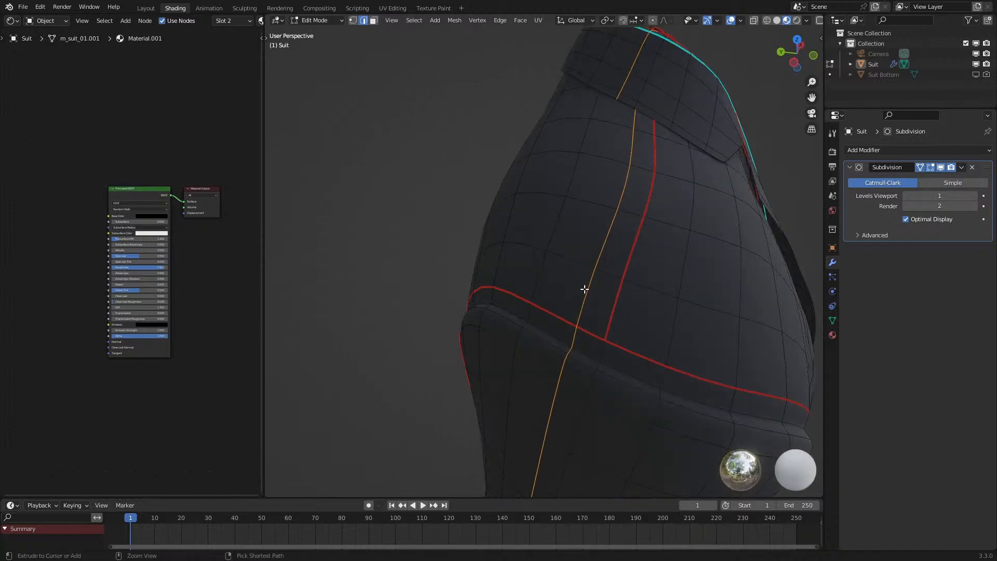
{"action": "key", "text": "ctrl+r"}
{"action": "left_click", "coordinate": [602, 283]}
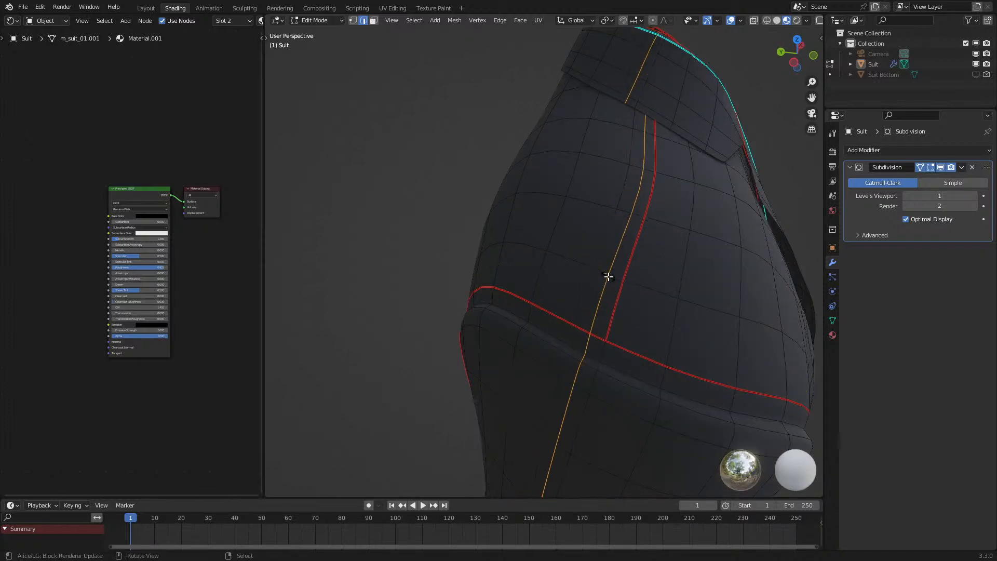
{"action": "left_click", "coordinate": [598, 282]}
- Add two edge loops along the top shoulder seam on the jacket's opposite side
{"action": "scroll", "coordinate": [592, 282], "scroll_direction": "down", "scroll_amount": 7}
{"action": "middle_click_drag", "start_coordinate": [565, 282], "coordinate": [424, 292]}
{"action": "scroll", "coordinate": [563, 327], "scroll_direction": "up", "scroll_amount": 3}
{"action": "key", "text": "ctrl+r"}
{"action": "left_click", "coordinate": [593, 331]}
{"action": "left_click", "coordinate": [593, 331]}
{"action": "key", "text": "ctrl+r"}
{"action": "left_click", "coordinate": [591, 331]}
{"action": "left_click", "coordinate": [591, 332]}
- Examine the mesh where the new shoulder loops meet the collar, using Solid and Wireframe shading
{"action": "middle_click_drag", "start_coordinate": [591, 332], "coordinate": [530, 228]}
{"action": "scroll", "coordinate": [572, 220], "scroll_direction": "up", "scroll_amount": 2}
{"action": "key", "text": "1"}
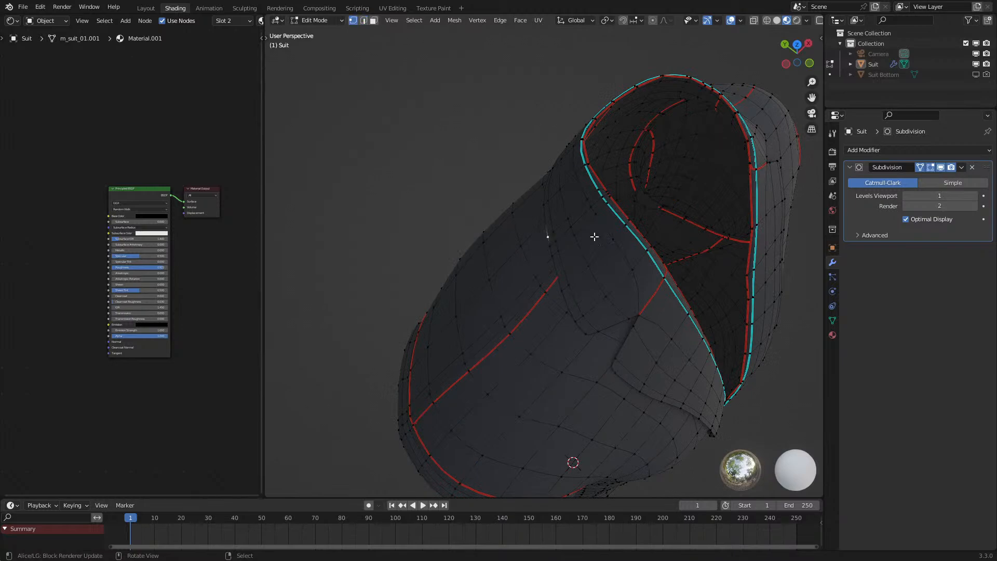
{"action": "key", "text": "z"}
{"action": "left_click", "coordinate": [547, 232]}
{"action": "key", "text": "2"}
{"action": "key", "text": "z"}
{"action": "left_click", "coordinate": [582, 237]}
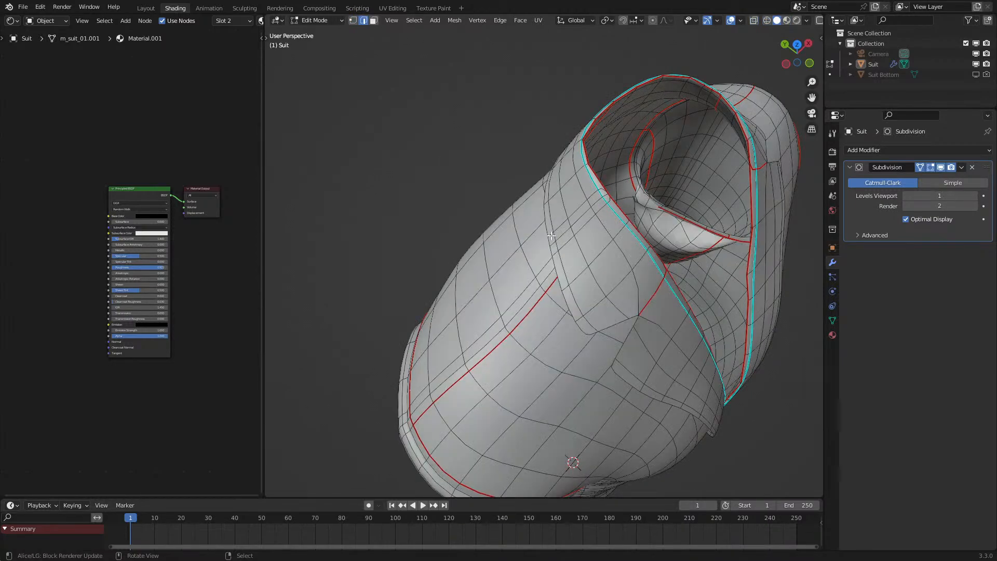
{"action": "middle_click_drag", "start_coordinate": [586, 219], "coordinate": [552, 282]}
{"action": "key", "text": "z"}
{"action": "left_click", "coordinate": [529, 327]}
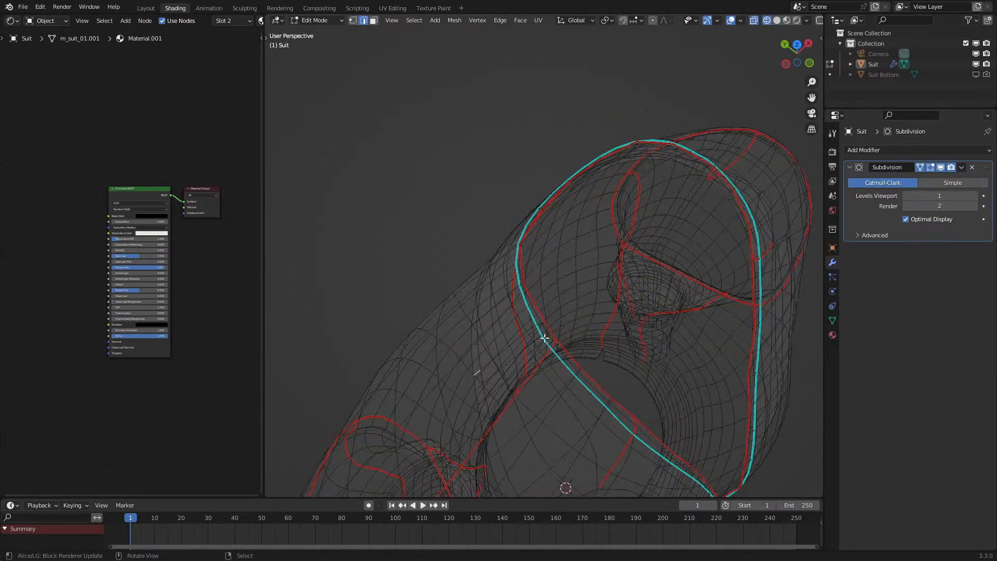
{"action": "middle_click_drag", "start_coordinate": [567, 320], "coordinate": [591, 289]}
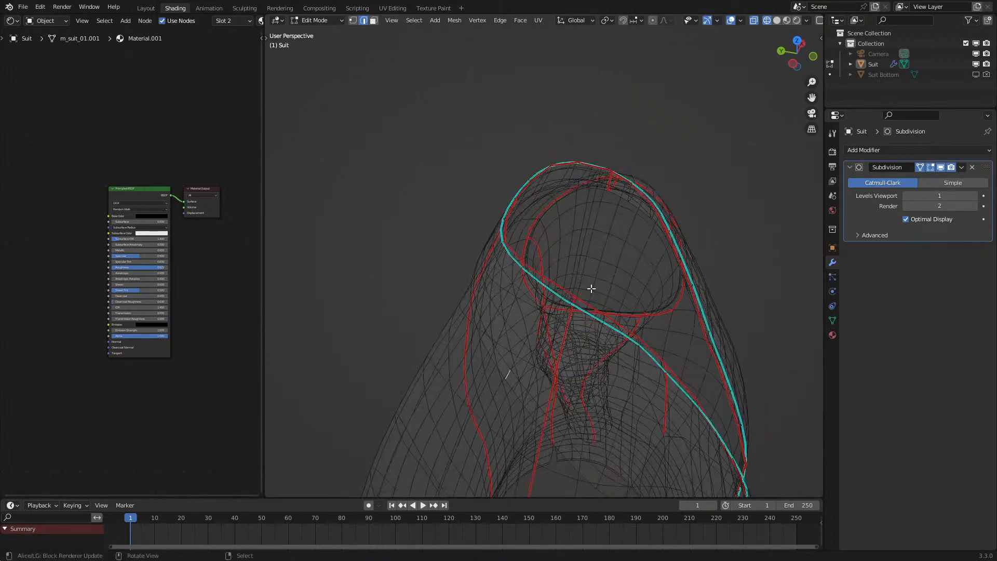
- Switch to Chrome and view the Men's Two Piece Suit model page on Sketchfab
{"action": "key", "text": "alt+F11"}
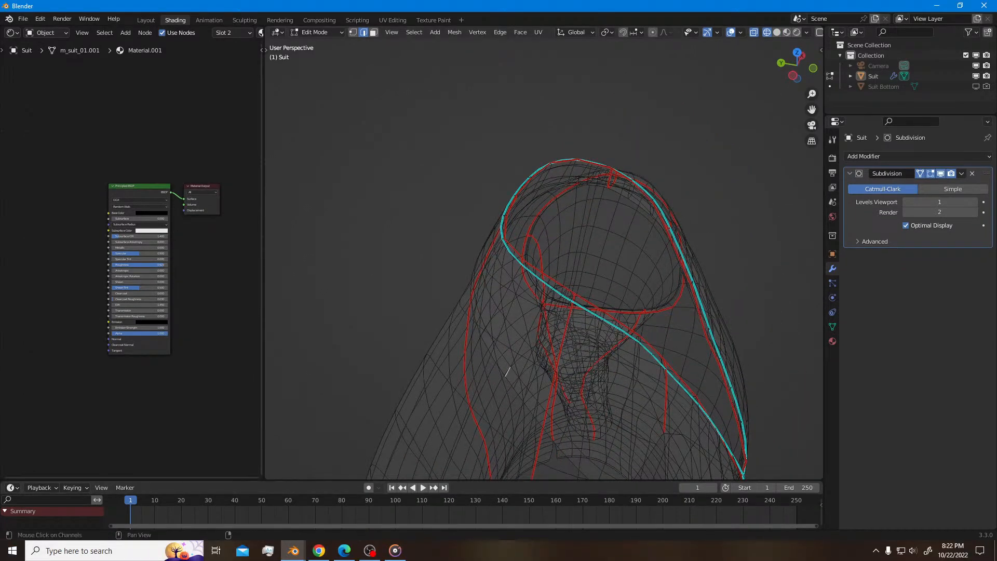
{"action": "left_click", "coordinate": [319, 551]}
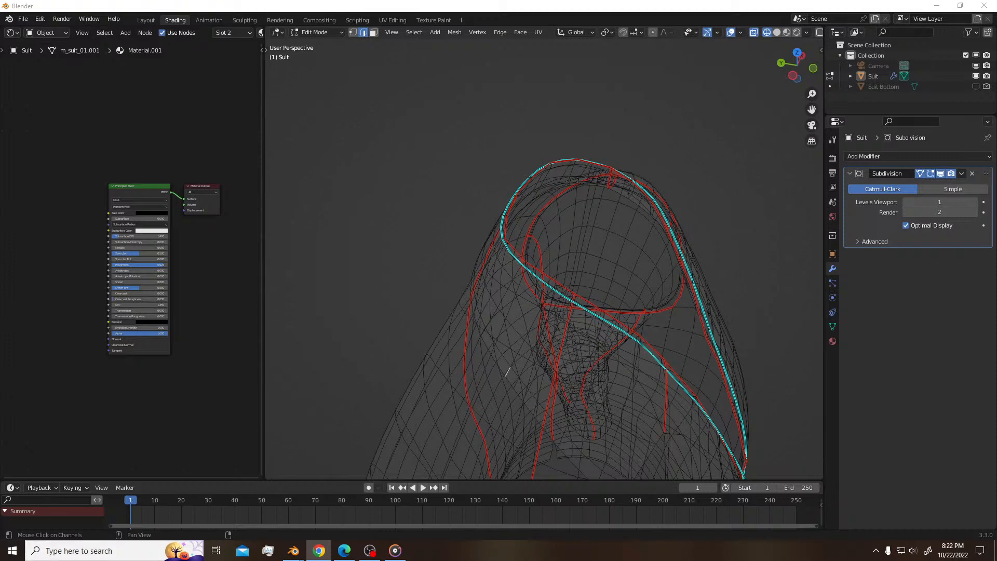
{"action": "mouse_move", "coordinate": [0, 186]}
{"action": "left_mouse_down"}
{"action": "mouse_move", "coordinate": [499, 89]}
{"action": "mouse_move", "coordinate": [475, 86]}
{"action": "left_mouse_up"}
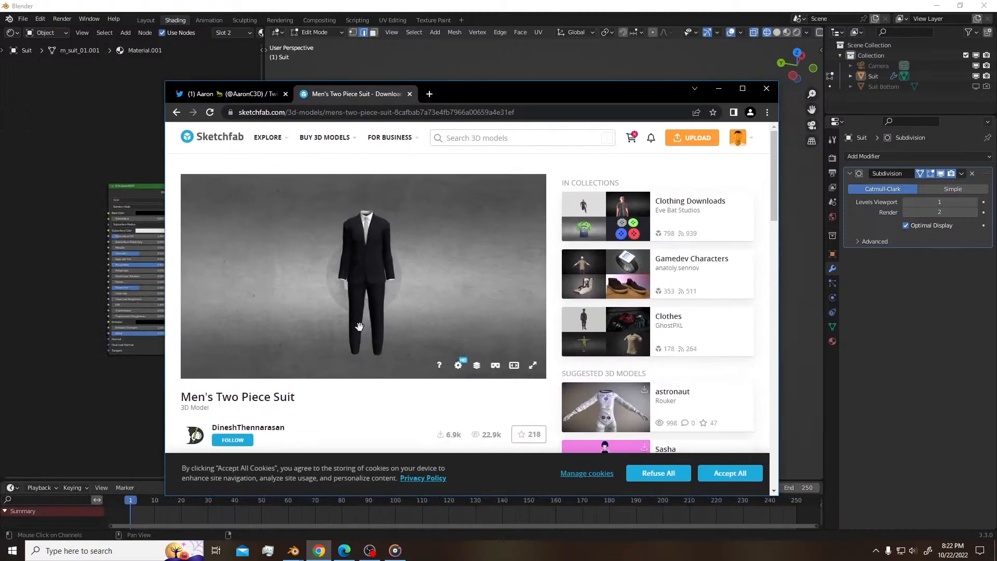
{"action": "scroll", "coordinate": [399, 407], "scroll_direction": "down", "scroll_amount": 1}
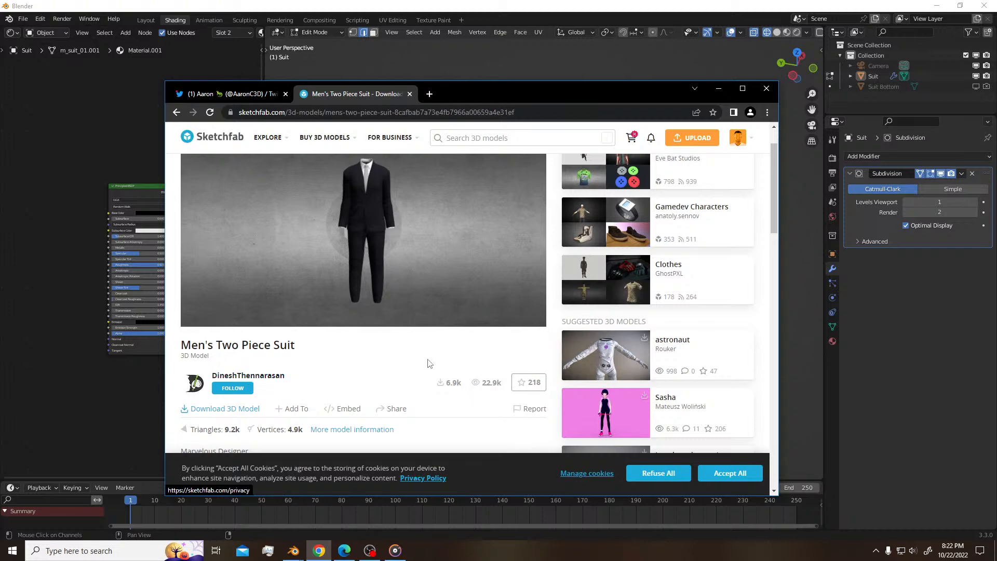
{"action": "mouse_move", "coordinate": [533, 95]}
{"action": "left_mouse_down"}
{"action": "mouse_move", "coordinate": [376, 141]}
{"action": "mouse_move", "coordinate": [0, 182]}
{"action": "mouse_move", "coordinate": [56, 192]}
{"action": "mouse_move", "coordinate": [504, 147]}
{"action": "left_mouse_up"}
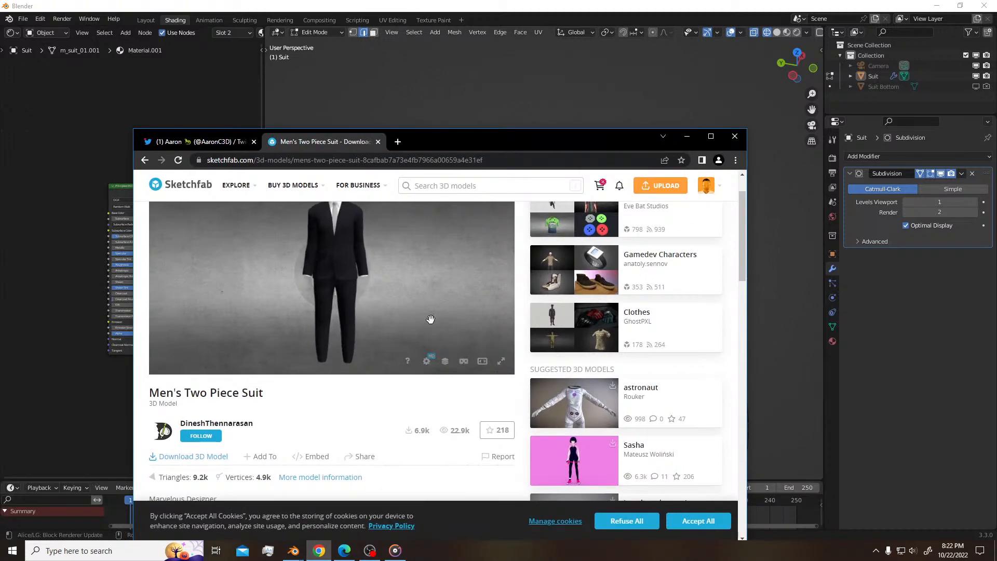
{"action": "mouse_move", "coordinate": [360, 306]}
{"action": "left_mouse_down"}
{"action": "mouse_move", "coordinate": [364, 259]}
{"action": "mouse_move", "coordinate": [381, 279]}
{"action": "mouse_move", "coordinate": [364, 302]}
{"action": "mouse_move", "coordinate": [424, 289]}
{"action": "mouse_move", "coordinate": [366, 300]}
{"action": "mouse_move", "coordinate": [324, 288]}
{"action": "mouse_move", "coordinate": [349, 275]}
{"action": "left_mouse_up"}
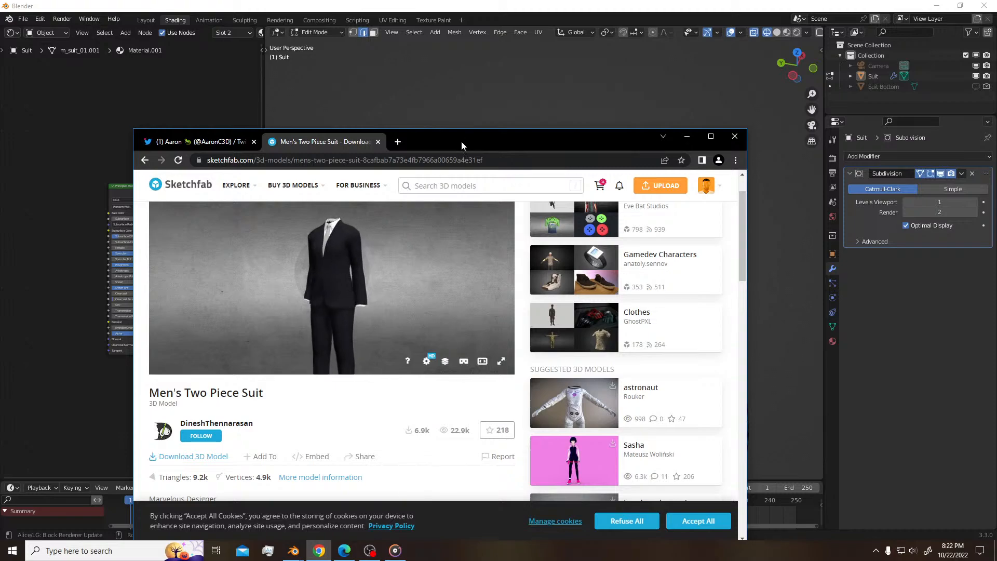
{"action": "left_click_drag", "start_coordinate": [466, 136], "coordinate": [0, 213]}
- Return to Blender and inspect the jacket's collar topology from several angles in different shading modes
{"action": "middle_click_drag", "start_coordinate": [733, 243], "coordinate": [648, 200]}
{"action": "scroll", "coordinate": [623, 210], "scroll_direction": "down", "scroll_amount": 4}
{"action": "key", "text": "z"}
{"action": "left_click", "coordinate": [563, 260]}
{"action": "mouse_move", "coordinate": [566, 261]}
{"action": "middle_mouse_down"}
{"action": "mouse_move", "coordinate": [672, 280]}
{"action": "mouse_move", "coordinate": [653, 281]}
{"action": "mouse_move", "coordinate": [615, 309]}
{"action": "middle_mouse_up"}
{"action": "scroll", "coordinate": [652, 281], "scroll_direction": "up", "scroll_amount": 1}
{"action": "key", "text": "z"}
{"action": "left_click", "coordinate": [583, 289]}
{"action": "mouse_move", "coordinate": [580, 280]}
{"action": "middle_mouse_down"}
{"action": "mouse_move", "coordinate": [585, 249]}
{"action": "mouse_move", "coordinate": [527, 276]}
{"action": "mouse_move", "coordinate": [450, 261]}
{"action": "middle_mouse_up"}
{"action": "key", "text": "z"}
{"action": "left_click", "coordinate": [560, 272]}
- Select the extra edges running across the collar near the shoulder and dissolve them
{"action": "mouse_move", "coordinate": [449, 261]}
{"action": "middle_mouse_down", "text": "shift"}
{"action": "mouse_move", "coordinate": [563, 327]}
{"action": "mouse_move", "coordinate": [514, 270]}
{"action": "mouse_move", "coordinate": [494, 285]}
{"action": "mouse_move", "coordinate": [510, 238]}
{"action": "mouse_move", "coordinate": [496, 250]}
{"action": "mouse_move", "coordinate": [539, 300]}
{"action": "mouse_move", "coordinate": [536, 252]}
{"action": "mouse_move", "coordinate": [497, 221]}
{"action": "middle_mouse_up", "text": "shift"}
{"action": "left_click", "coordinate": [498, 221], "text": "alt"}
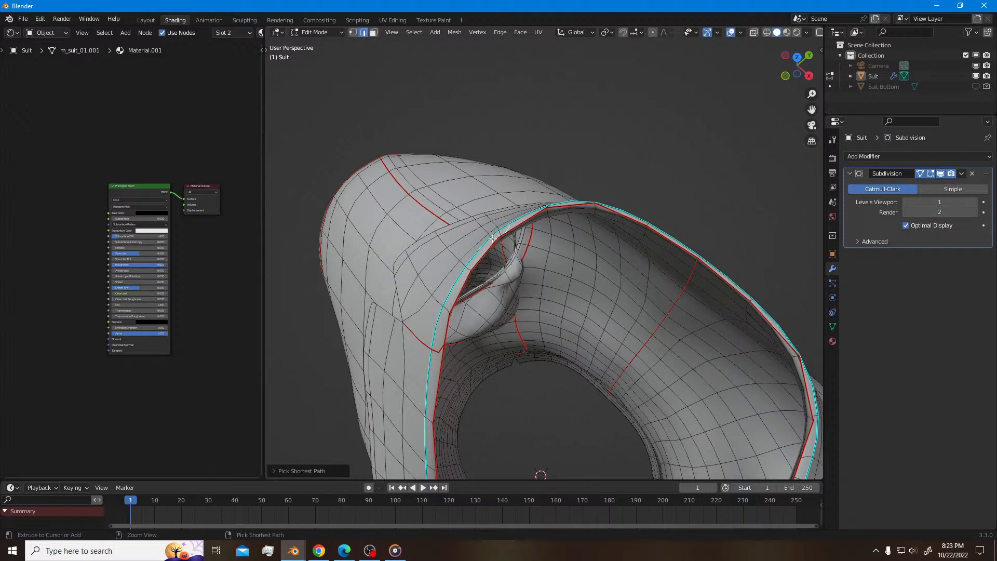
{"action": "middle_click_drag", "start_coordinate": [447, 253], "coordinate": [469, 285]}
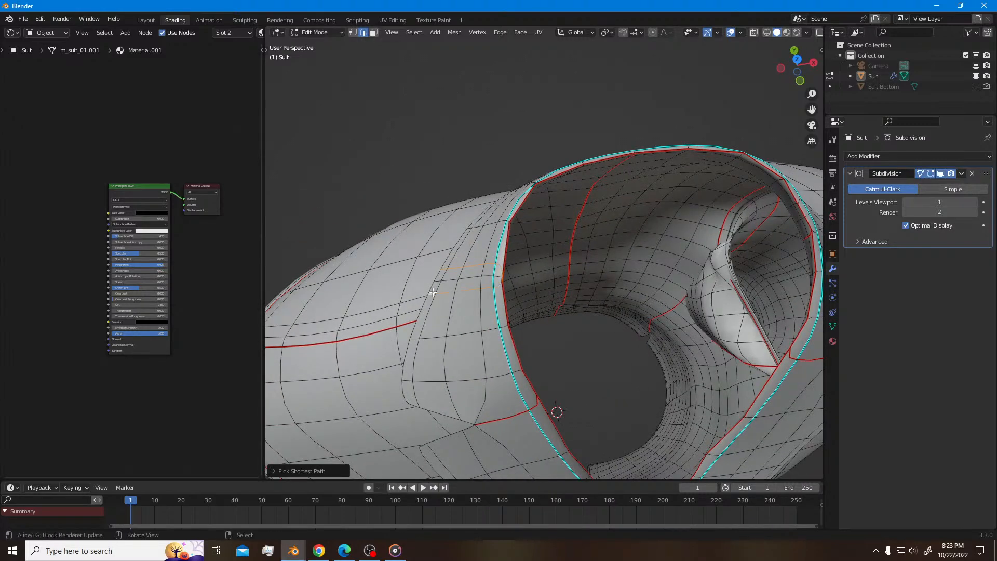
{"action": "key", "text": "x"}
{"action": "left_click", "coordinate": [397, 368]}
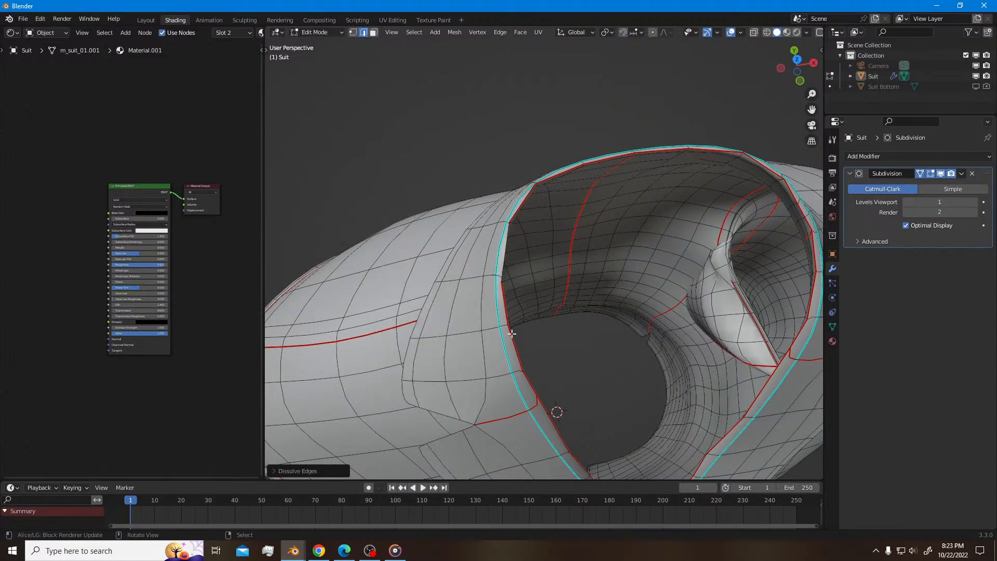
- Merge the selected vertices on the collar
{"action": "middle_click_drag", "start_coordinate": [512, 334], "coordinate": [539, 258]}
{"action": "key", "text": "1"}
{"action": "key", "text": "m"}
{"action": "left_click", "coordinate": [500, 234]}
- In the UV Editing workspace, select the collar and lapel face loops on the jacket to show their UV islands
{"action": "left_click", "coordinate": [393, 20]}
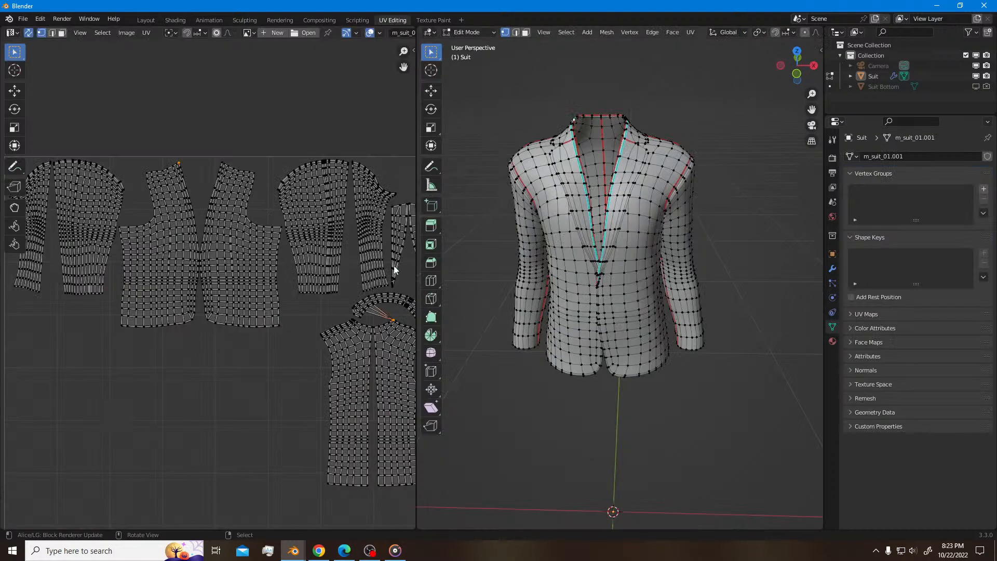
{"action": "middle_click_drag", "start_coordinate": [392, 265], "coordinate": [335, 267]}
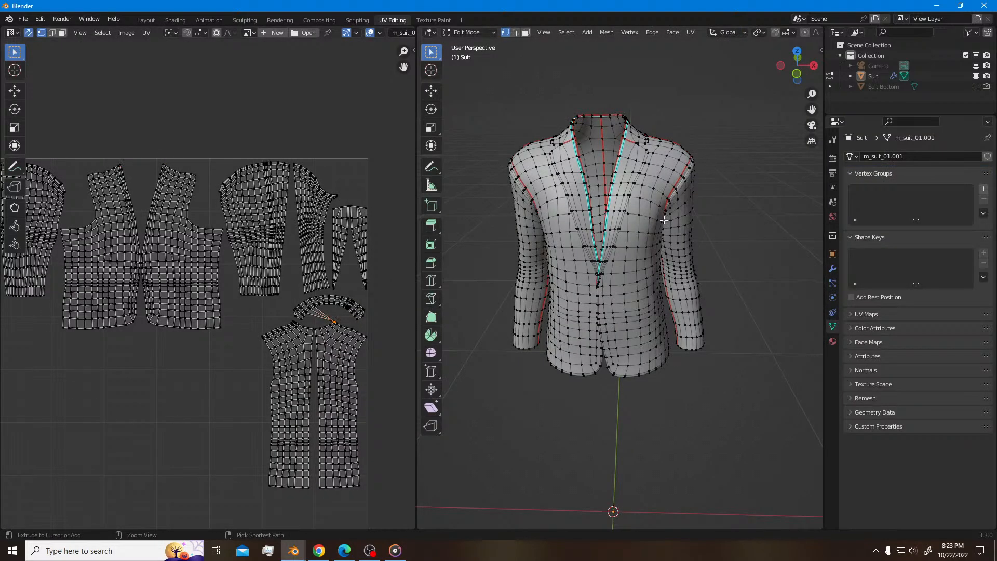
{"action": "key", "text": "2"}
{"action": "middle_click_drag", "start_coordinate": [664, 220], "coordinate": [635, 242]}
{"action": "scroll", "coordinate": [590, 232], "scroll_direction": "up", "scroll_amount": 4}
{"action": "key", "text": "3"}
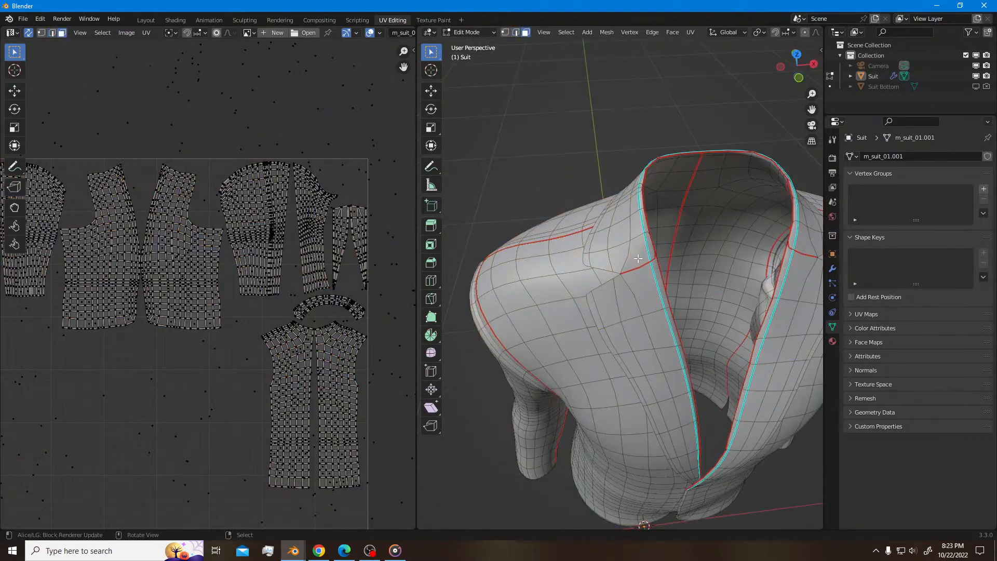
{"action": "left_click", "coordinate": [631, 270], "text": "alt"}
{"action": "left_click", "coordinate": [598, 244], "text": "alt+shift"}
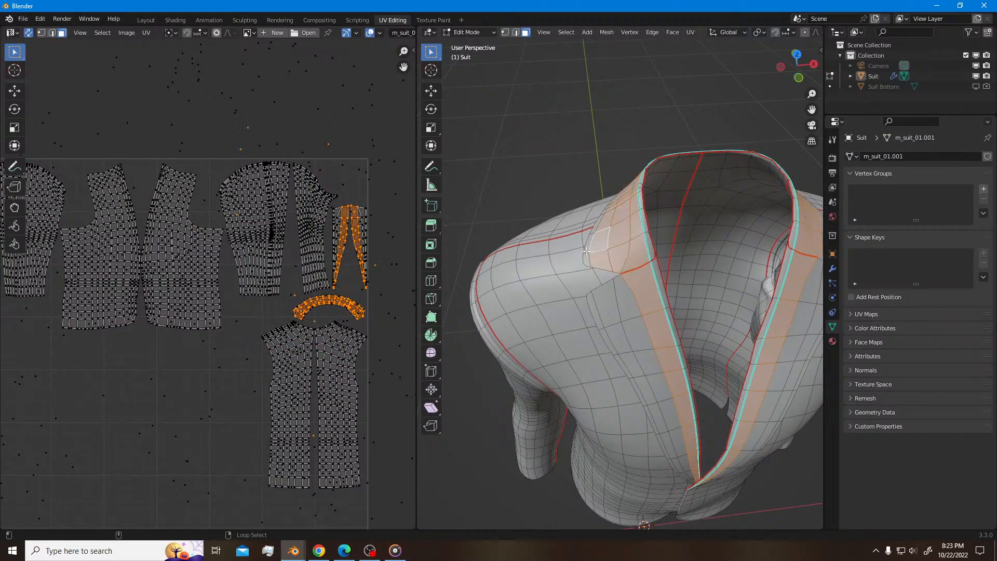
{"action": "left_click", "coordinate": [610, 325], "text": "alt+shift"}
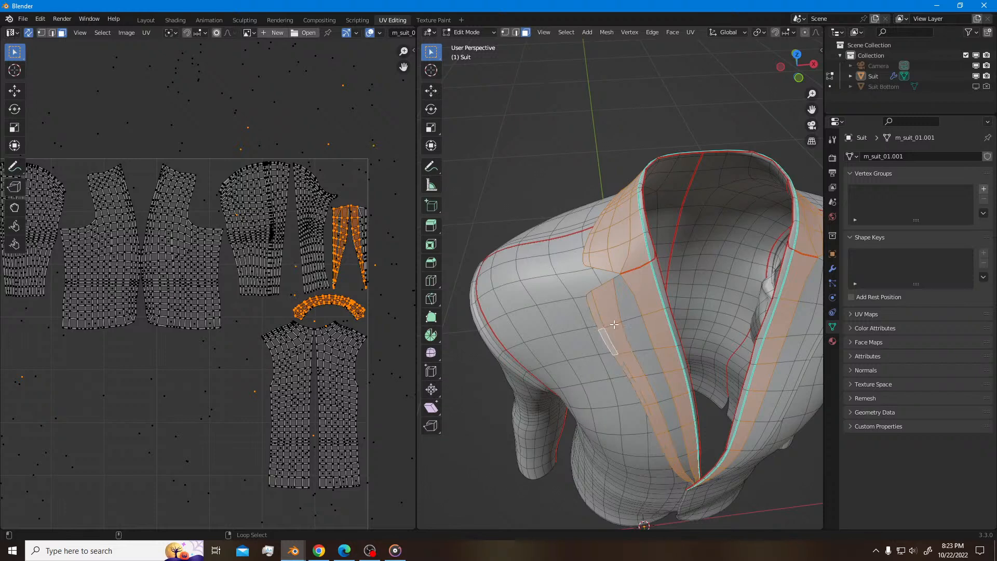
{"action": "middle_click_drag", "start_coordinate": [609, 325], "coordinate": [692, 295]}
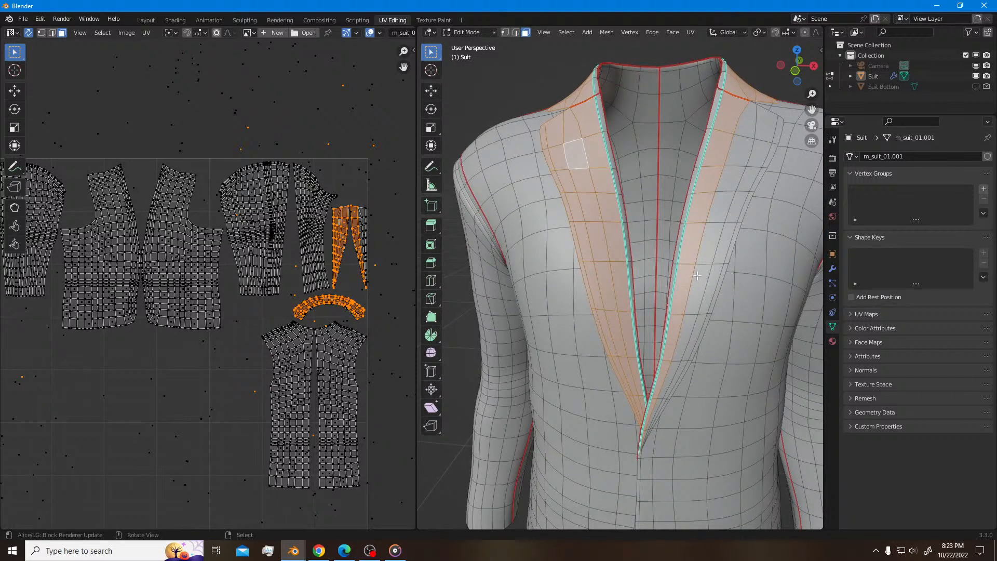
{"action": "left_click", "coordinate": [719, 265], "text": "alt+shift"}
- Examine the jacket's collar and front in Object Mode with different viewport shading, then return to solid shading in Edit Mode
{"action": "mouse_move", "coordinate": [726, 264]}
{"action": "middle_mouse_down"}
{"action": "mouse_move", "coordinate": [634, 309]}
{"action": "mouse_move", "coordinate": [567, 295]}
{"action": "mouse_move", "coordinate": [646, 287]}
{"action": "mouse_move", "coordinate": [584, 329]}
{"action": "mouse_move", "coordinate": [607, 294]}
{"action": "mouse_move", "coordinate": [660, 262]}
{"action": "mouse_move", "coordinate": [712, 185]}
{"action": "middle_mouse_up"}
{"action": "key", "text": "Tab"}
{"action": "key", "text": "z"}
{"action": "left_click", "coordinate": [693, 254]}
{"action": "middle_click_drag", "start_coordinate": [693, 253], "coordinate": [627, 264]}
{"action": "key", "text": "z"}
{"action": "left_click", "coordinate": [743, 266]}
{"action": "left_click", "coordinate": [718, 261]}
{"action": "key", "text": "Tab"}
- Clear the selection, select the extra edge loop running around the collar, and dissolve those edges
{"action": "key", "text": "2"}
{"action": "scroll", "coordinate": [658, 264], "scroll_direction": "up", "scroll_amount": 3}
{"action": "key", "text": "a"}
{"action": "key", "text": "alt+a"}
{"action": "middle_click_drag", "start_coordinate": [666, 223], "coordinate": [602, 225]}
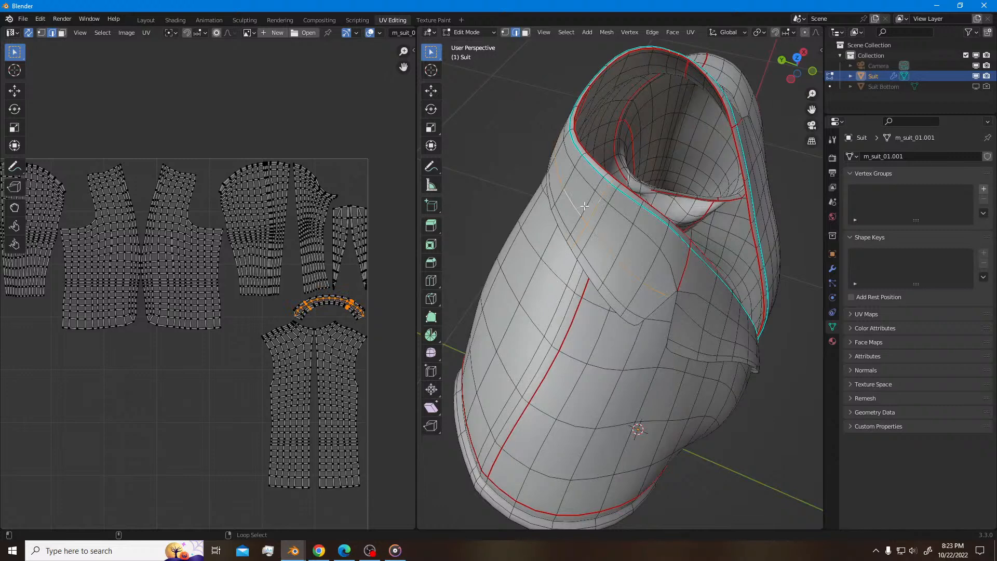
{"action": "key", "text": "x"}
{"action": "left_click", "coordinate": [585, 206]}
{"action": "middle_click_drag", "start_coordinate": [585, 206], "coordinate": [638, 291]}
{"action": "scroll", "coordinate": [618, 238], "scroll_direction": "down", "scroll_amount": 3}
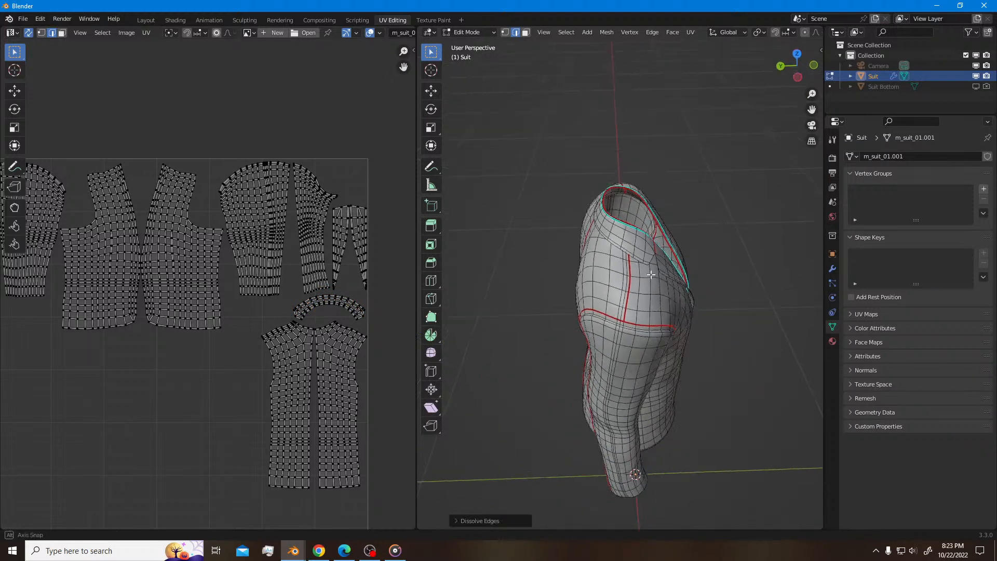
{"action": "scroll", "coordinate": [634, 299], "scroll_direction": "up", "scroll_amount": 4}
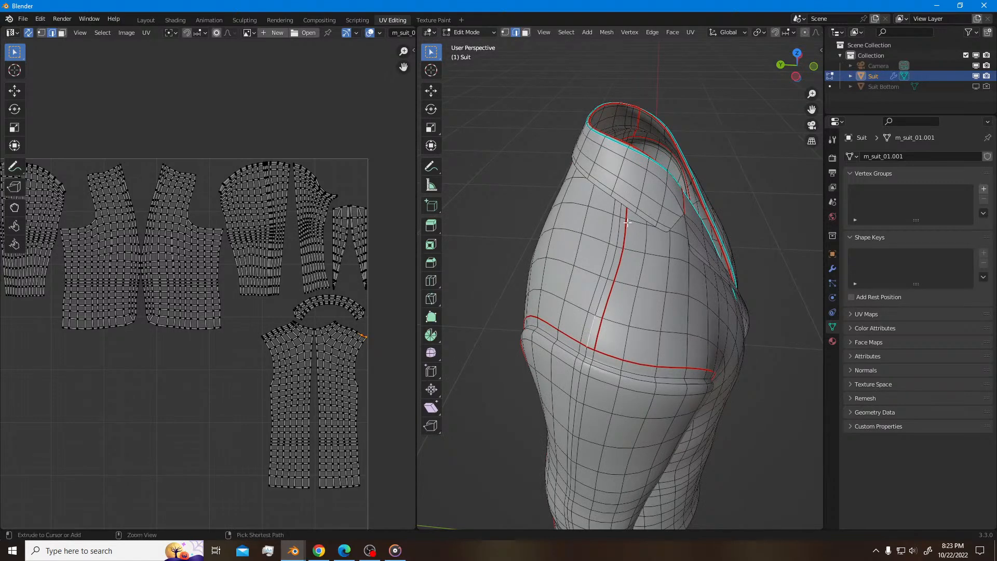
- Select the edge loops beside the shoulder seams and deselect the portion that continues down one sleeve
{"action": "key", "text": "ctrl+z"}
{"action": "key", "text": "a"}
{"action": "key", "text": "a"}
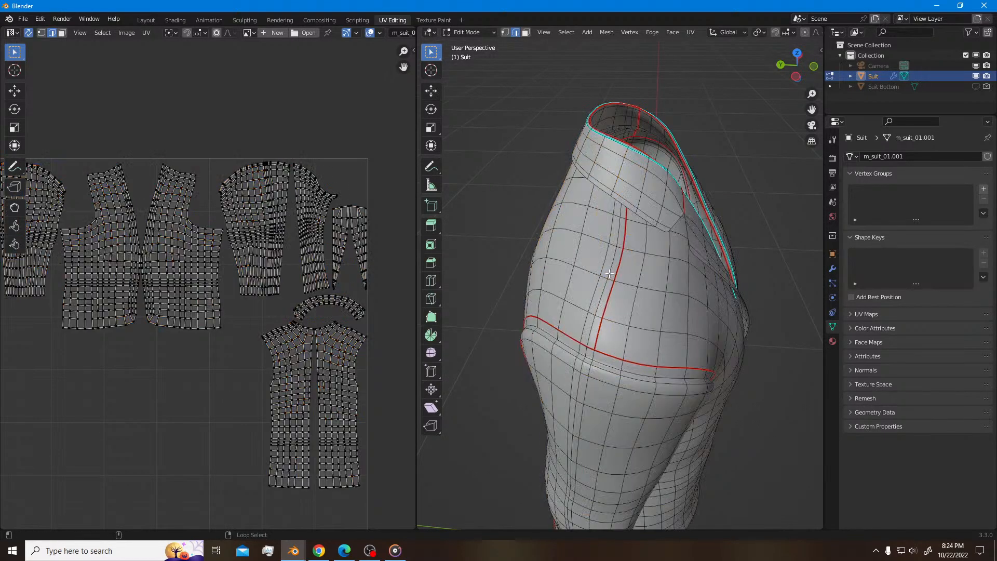
{"action": "left_click", "coordinate": [616, 261], "text": "alt"}
{"action": "scroll", "coordinate": [623, 291], "scroll_direction": "down", "scroll_amount": 4}
{"action": "middle_click_drag", "start_coordinate": [658, 390], "coordinate": [509, 307]}
{"action": "scroll", "coordinate": [690, 268], "scroll_direction": "up", "scroll_amount": 3}
{"action": "mouse_move", "coordinate": [727, 244]}
{"action": "middle_mouse_down", "text": "shift"}
{"action": "mouse_move", "coordinate": [619, 294]}
{"action": "mouse_move", "coordinate": [522, 290]}
{"action": "mouse_move", "coordinate": [592, 296]}
{"action": "mouse_move", "coordinate": [571, 281]}
{"action": "mouse_move", "coordinate": [590, 274]}
{"action": "mouse_move", "coordinate": [578, 249]}
{"action": "middle_mouse_up", "text": "shift"}
{"action": "key", "text": "c"}
{"action": "right_click", "coordinate": [583, 243]}
{"action": "scroll", "coordinate": [592, 265], "scroll_direction": "down", "scroll_amount": 2}
{"action": "key", "text": "c"}
{"action": "middle_click_drag", "start_coordinate": [608, 300], "coordinate": [615, 450]}
{"action": "right_click", "coordinate": [616, 457]}
{"action": "scroll", "coordinate": [600, 241], "scroll_direction": "up", "scroll_amount": 5}
{"action": "middle_click_drag", "start_coordinate": [599, 241], "coordinate": [673, 316]}
{"action": "scroll", "coordinate": [673, 316], "scroll_direction": "up", "scroll_amount": 2}
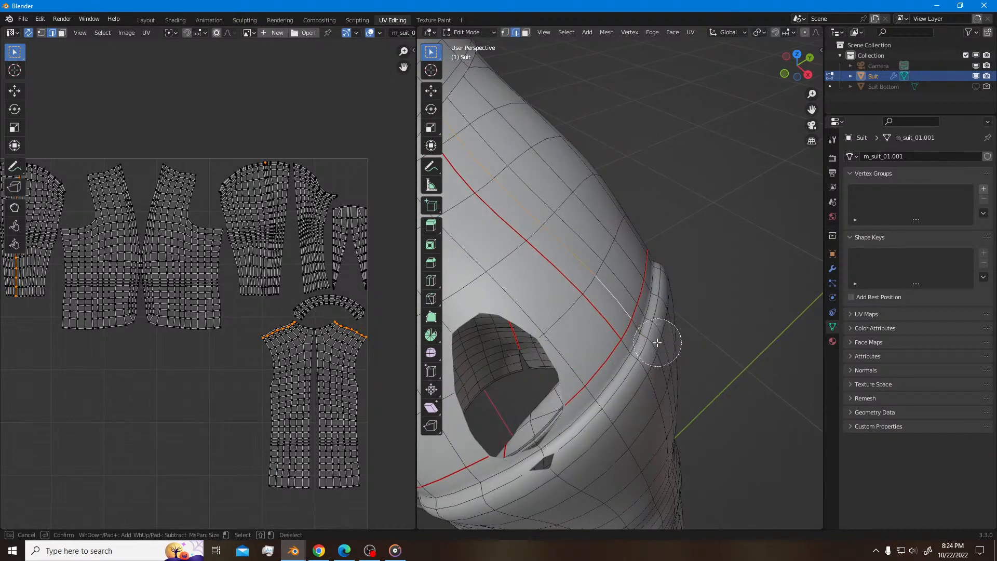
- Deselect the loop edges running down the other sleeve, keeping only the edges beside both shoulder seams selected
{"action": "scroll", "coordinate": [607, 300], "scroll_direction": "down", "scroll_amount": 4}
{"action": "mouse_move", "coordinate": [607, 299]}
{"action": "middle_mouse_down"}
{"action": "mouse_move", "coordinate": [633, 303]}
{"action": "mouse_move", "coordinate": [619, 462]}
{"action": "middle_mouse_up"}
{"action": "right_click", "coordinate": [618, 465]}
{"action": "scroll", "coordinate": [612, 447], "scroll_direction": "down", "scroll_amount": 1}
{"action": "key", "text": "c"}
{"action": "middle_click_drag", "start_coordinate": [602, 404], "coordinate": [619, 488]}
{"action": "right_click", "coordinate": [622, 502]}
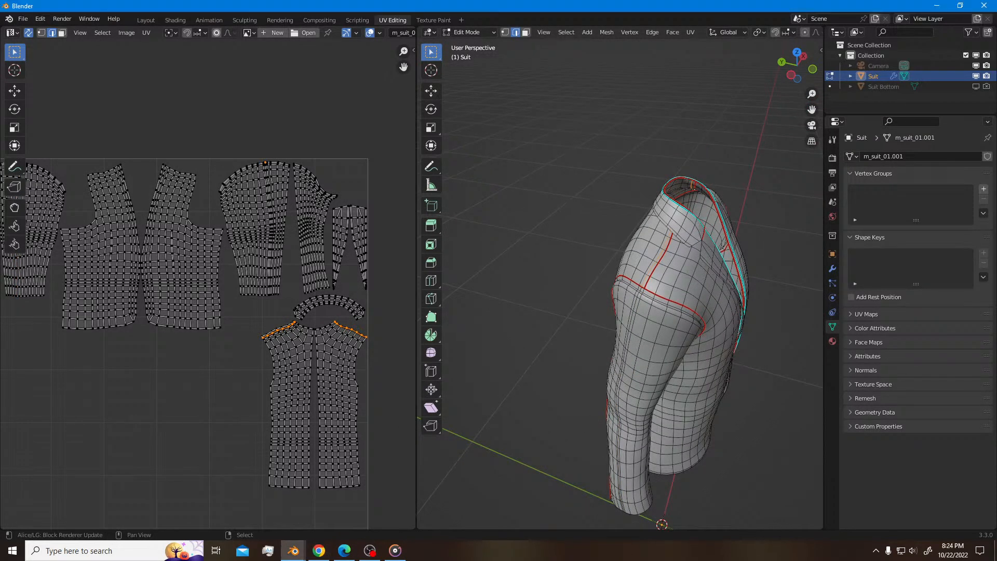
- Make the window full screen and lower the selected shoulder edges slightly along the global Z axis
{"action": "middle_click_drag", "start_coordinate": [666, 227], "coordinate": [559, 282]}
{"action": "scroll", "coordinate": [680, 268], "scroll_direction": "up", "scroll_amount": 5}
{"action": "scroll", "coordinate": [674, 268], "scroll_direction": "down", "scroll_amount": 6}
{"action": "scroll", "coordinate": [559, 282], "scroll_direction": "up", "scroll_amount": 2}
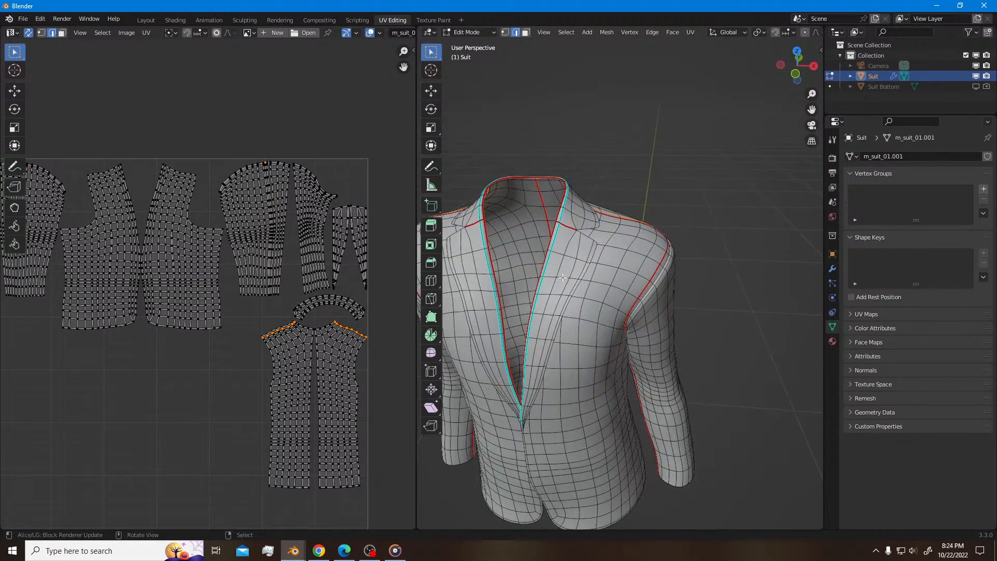
{"action": "key", "text": "alt+F11"}
{"action": "middle_click_drag", "start_coordinate": [563, 278], "coordinate": [570, 259]}
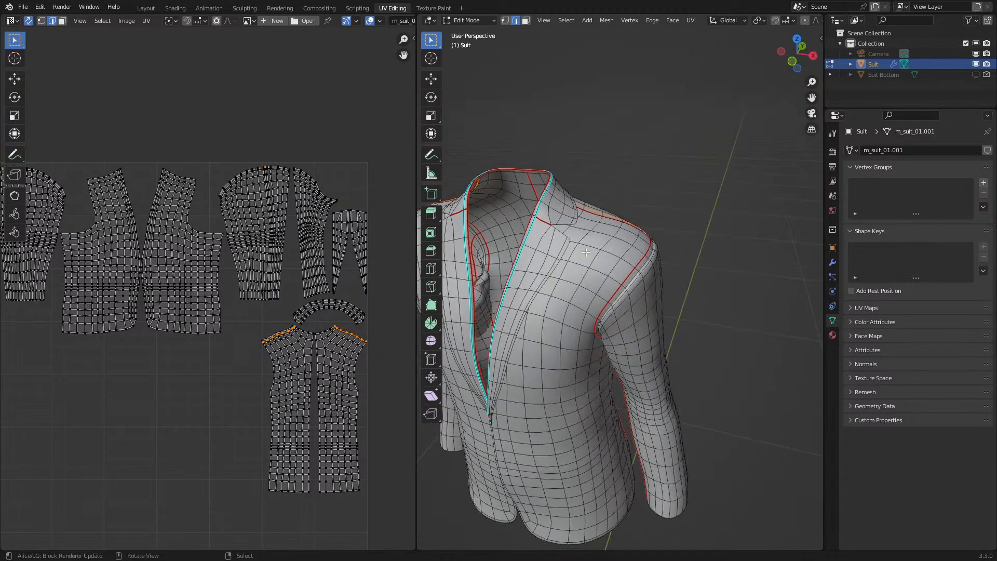
{"action": "left_click", "coordinate": [594, 321]}
{"action": "mouse_move", "coordinate": [621, 291]}
{"action": "middle_mouse_down"}
{"action": "mouse_move", "coordinate": [692, 305]}
{"action": "mouse_move", "coordinate": [683, 289]}
{"action": "middle_mouse_up"}
{"action": "scroll", "coordinate": [680, 280], "scroll_direction": "up", "scroll_amount": 2}
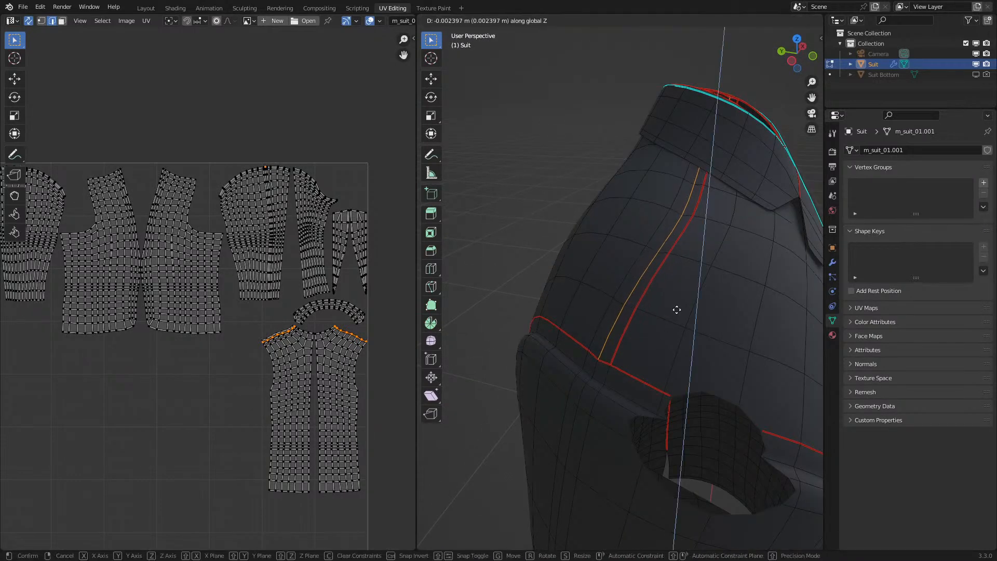
{"action": "left_click", "coordinate": [673, 355]}
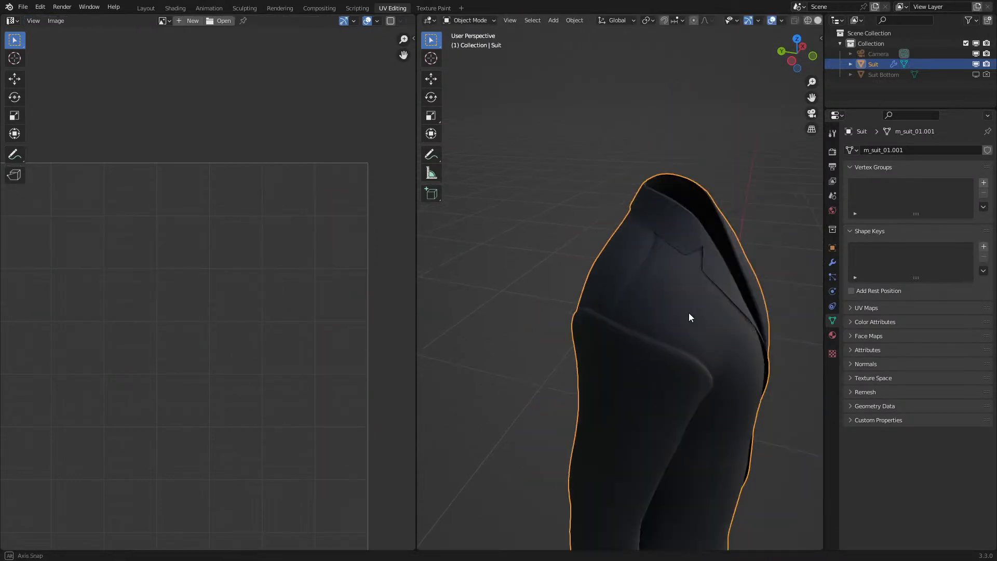
- Select the edge loops beside the armhole seams on both sleeves and scale them along the global X axis
{"action": "middle_click_drag", "start_coordinate": [689, 312], "coordinate": [515, 320]}
{"action": "key", "text": "Tab"}
{"action": "key", "text": "Tab"}
{"action": "scroll", "coordinate": [618, 287], "scroll_direction": "up", "scroll_amount": 5}
{"action": "middle_click_drag", "start_coordinate": [627, 286], "coordinate": [648, 274]}
{"action": "key", "text": "Tab"}
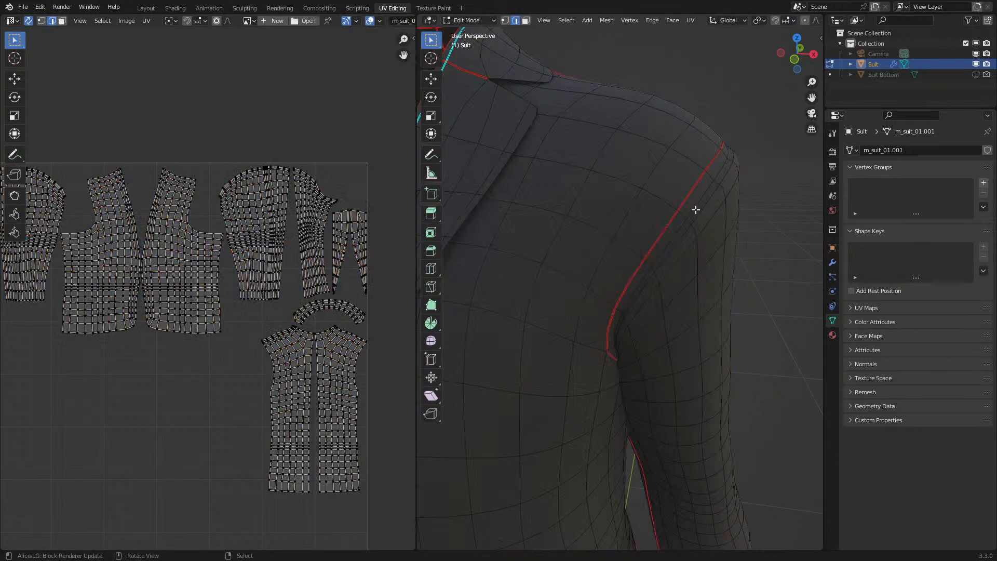
{"action": "middle_click_drag", "start_coordinate": [704, 228], "coordinate": [686, 306]}
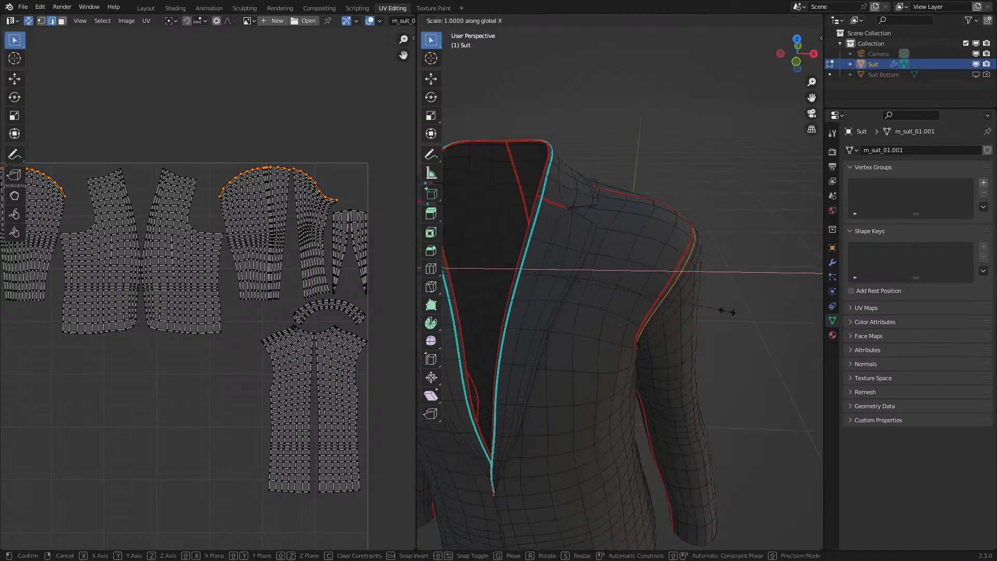
{"action": "left_click", "coordinate": [697, 300]}
{"action": "key", "text": "Tab"}
{"action": "left_click", "coordinate": [759, 301]}
- Select the edge loop just outside the armhole seam on one sleeve and edge-slide it along the sleeve
{"action": "scroll", "coordinate": [760, 300], "scroll_direction": "down", "scroll_amount": 3}
{"action": "middle_click_drag", "start_coordinate": [755, 298], "coordinate": [631, 312]}
{"action": "scroll", "coordinate": [724, 282], "scroll_direction": "down", "scroll_amount": 4}
{"action": "scroll", "coordinate": [656, 314], "scroll_direction": "up", "scroll_amount": 2}
{"action": "left_click", "coordinate": [534, 310]}
{"action": "key", "text": "Tab"}
{"action": "scroll", "coordinate": [690, 301], "scroll_direction": "up", "scroll_amount": 5}
{"action": "key", "text": "a"}
{"action": "key", "text": "a"}
{"action": "left_click", "coordinate": [706, 320], "text": "alt"}
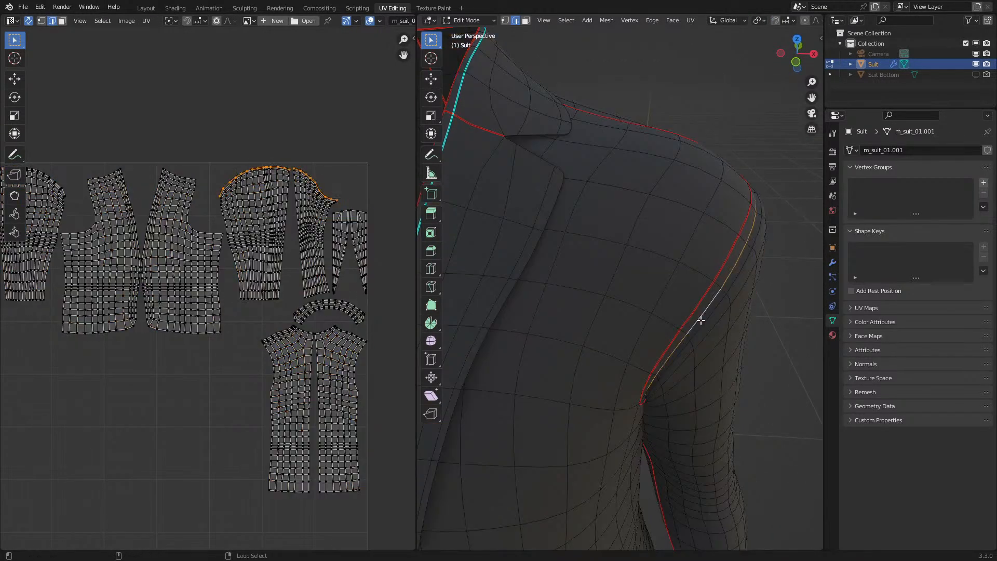
{"action": "key", "text": "g"}
{"action": "key", "text": "g"}
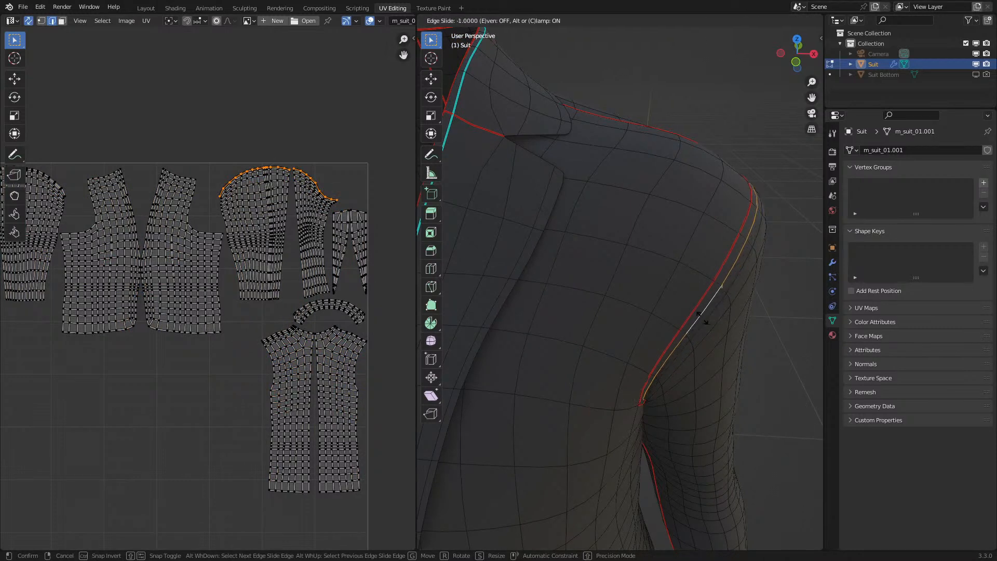
{"action": "left_click", "coordinate": [724, 323]}
- Try scaling the selected armhole edge loop, check the shoulder's shape in Object Mode, and undo the change
{"action": "scroll", "coordinate": [725, 323], "scroll_direction": "down", "scroll_amount": 1}
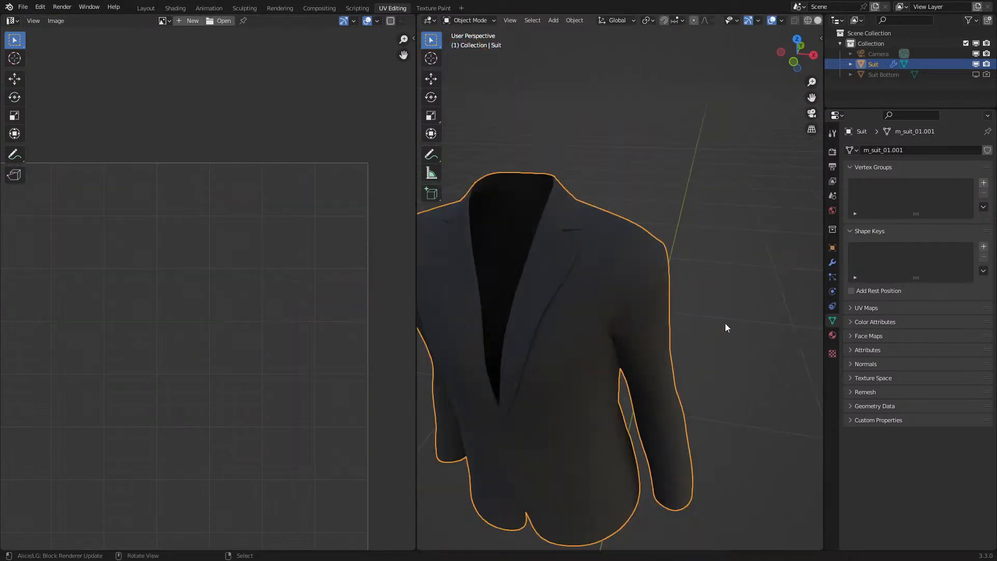
{"action": "key", "text": "Tab"}
{"action": "key", "text": "s"}
{"action": "left_click", "coordinate": [700, 307]}
{"action": "key", "text": "Tab"}
{"action": "middle_click_drag", "start_coordinate": [726, 318], "coordinate": [704, 310]}
{"action": "scroll", "coordinate": [703, 310], "scroll_direction": "up", "scroll_amount": 3}
{"action": "scroll", "coordinate": [691, 296], "scroll_direction": "up", "scroll_amount": 3}
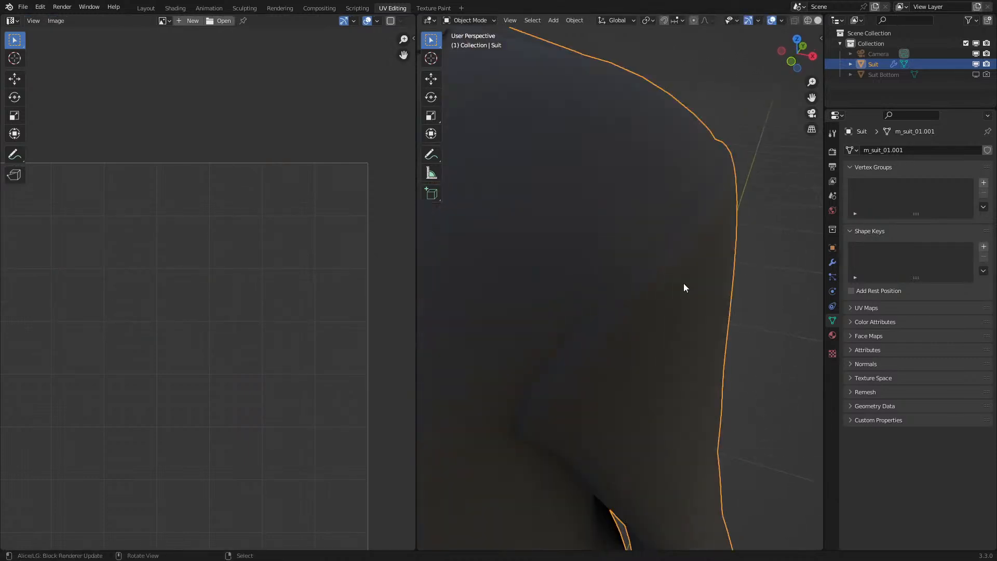
{"action": "scroll", "coordinate": [675, 306], "scroll_direction": "down", "scroll_amount": 8}
{"action": "mouse_move", "coordinate": [620, 328]}
{"action": "middle_mouse_down"}
{"action": "mouse_move", "coordinate": [681, 293]}
{"action": "mouse_move", "coordinate": [704, 293]}
{"action": "mouse_move", "coordinate": [668, 310]}
{"action": "mouse_move", "coordinate": [630, 304]}
{"action": "mouse_move", "coordinate": [625, 314]}
{"action": "middle_mouse_up"}
{"action": "key", "text": "ctrl+z"}
{"action": "key", "text": "ctrl+z"}
{"action": "key", "text": "Tab"}
{"action": "scroll", "coordinate": [644, 304], "scroll_direction": "up", "scroll_amount": 7}
{"action": "key", "text": "Tab"}
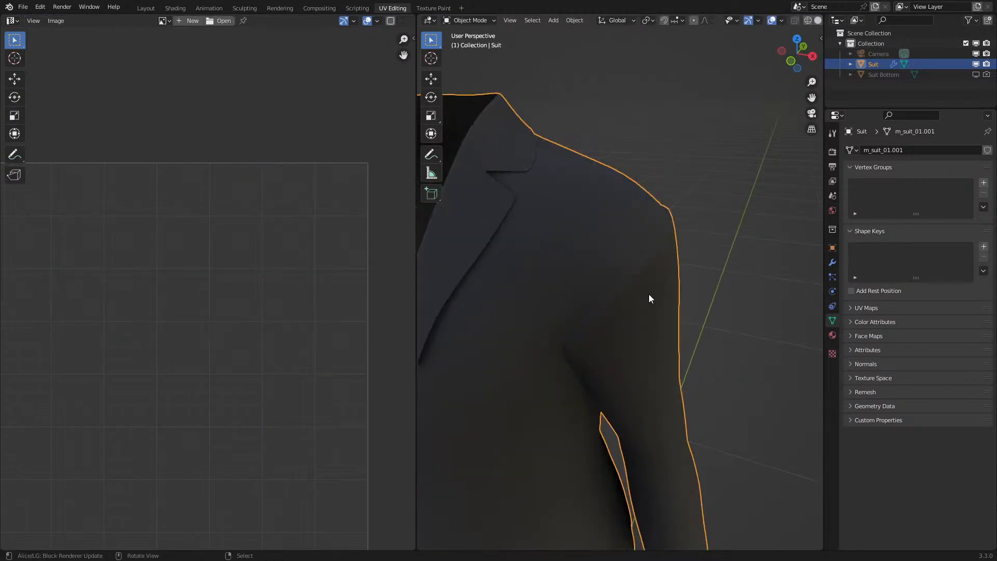
- Insert an edge loop around the top of the sleeve beside the armhole seam, slid to about 0.45
{"action": "key", "text": "Tab"}
{"action": "key", "text": "ctrl+r"}
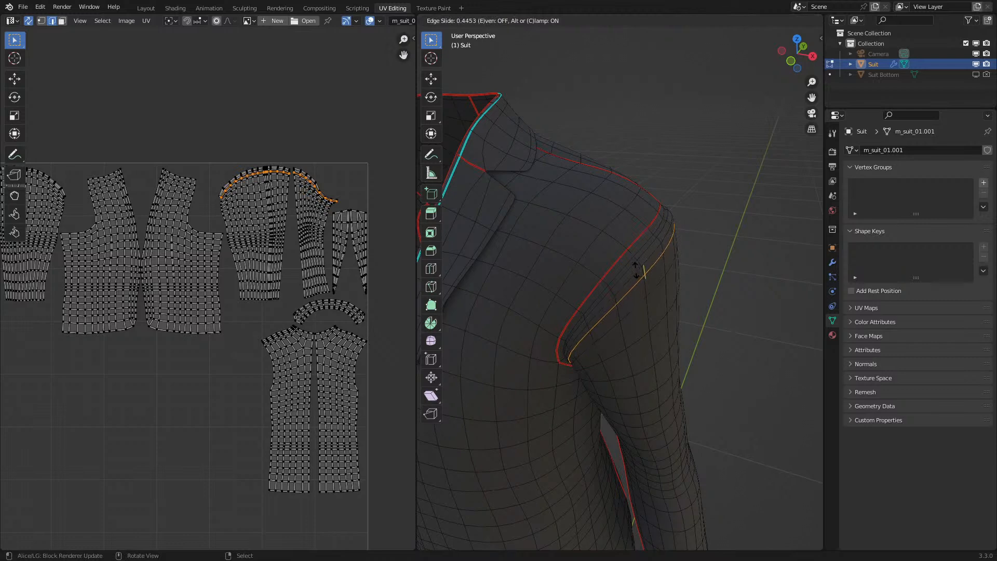
{"action": "left_click", "coordinate": [637, 271]}
{"action": "key", "text": "Tab"}
{"action": "scroll", "coordinate": [669, 306], "scroll_direction": "down", "scroll_amount": 3}
{"action": "mouse_move", "coordinate": [677, 312]}
{"action": "middle_mouse_down"}
{"action": "mouse_move", "coordinate": [725, 282]}
{"action": "mouse_move", "coordinate": [692, 312]}
{"action": "middle_mouse_up"}
{"action": "key", "text": "Tab"}
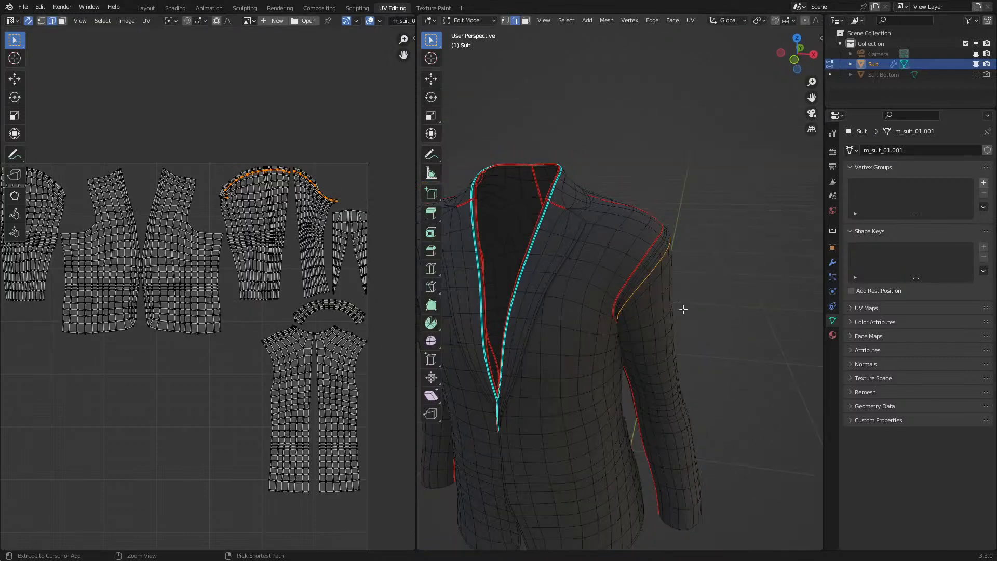
{"action": "scroll", "coordinate": [681, 288], "scroll_direction": "up", "scroll_amount": 3}
{"action": "middle_click_drag", "start_coordinate": [659, 283], "coordinate": [649, 273]}
{"action": "key", "text": "Tab"}
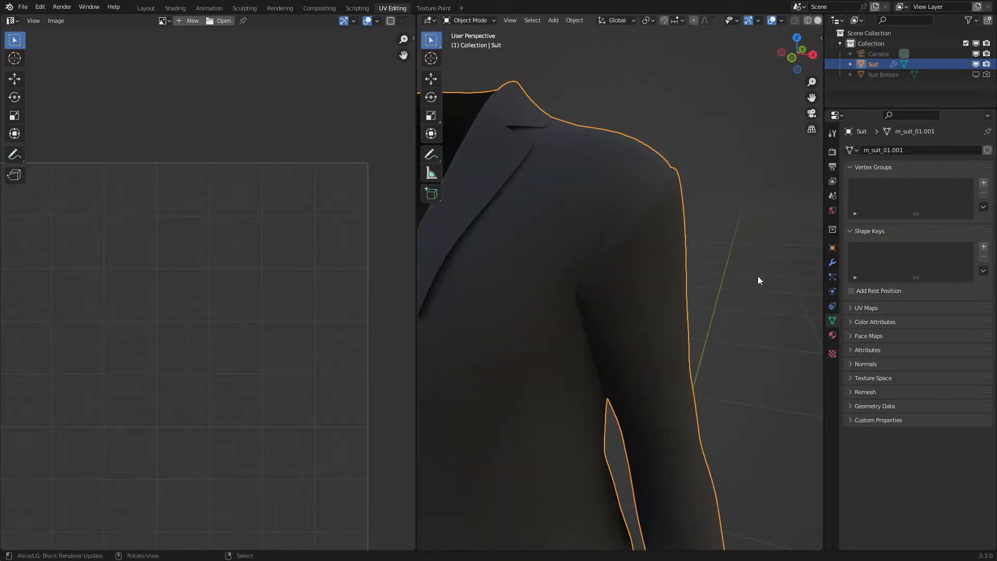
- Examine the shoulder and armhole in solid and material preview shading, checking both sides of the jacket
{"action": "key", "text": "shift+z"}
{"action": "key", "text": "shift+z"}
{"action": "middle_click_drag", "start_coordinate": [728, 274], "coordinate": [691, 278]}
{"action": "key", "text": "Tab"}
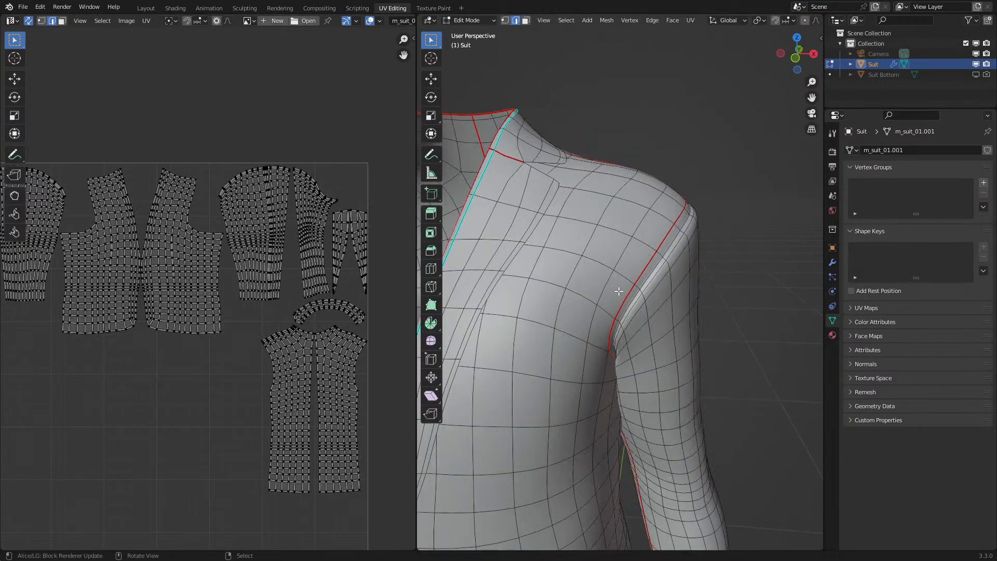
{"action": "key", "text": "Tab"}
{"action": "key", "text": "z"}
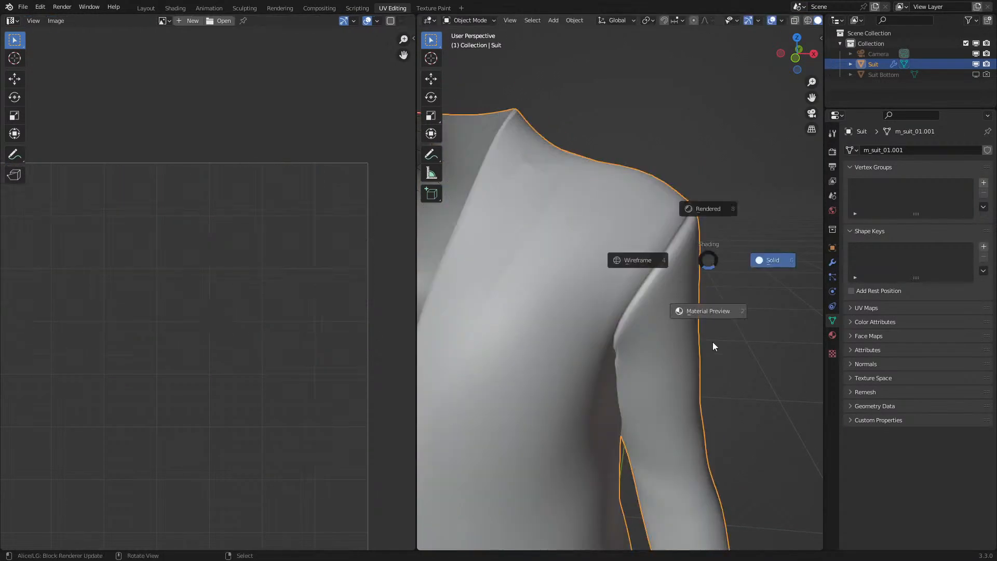
{"action": "left_click", "coordinate": [712, 329]}
{"action": "left_click", "coordinate": [739, 306]}
{"action": "scroll", "coordinate": [739, 306], "scroll_direction": "down", "scroll_amount": 3}
{"action": "mouse_move", "coordinate": [701, 291]}
{"action": "middle_mouse_down"}
{"action": "mouse_move", "coordinate": [660, 281]}
{"action": "mouse_move", "coordinate": [688, 291]}
{"action": "middle_mouse_up"}
{"action": "middle_click_drag", "start_coordinate": [575, 340], "coordinate": [706, 347], "text": "shift"}
- Select the armhole seam edges on the opposite shoulder and set their crease to 1
{"action": "left_click", "coordinate": [601, 302]}
{"action": "scroll", "coordinate": [604, 296], "scroll_direction": "up", "scroll_amount": 6}
{"action": "key", "text": "Tab"}
{"action": "key", "text": "a"}
{"action": "key", "text": "alt+a"}
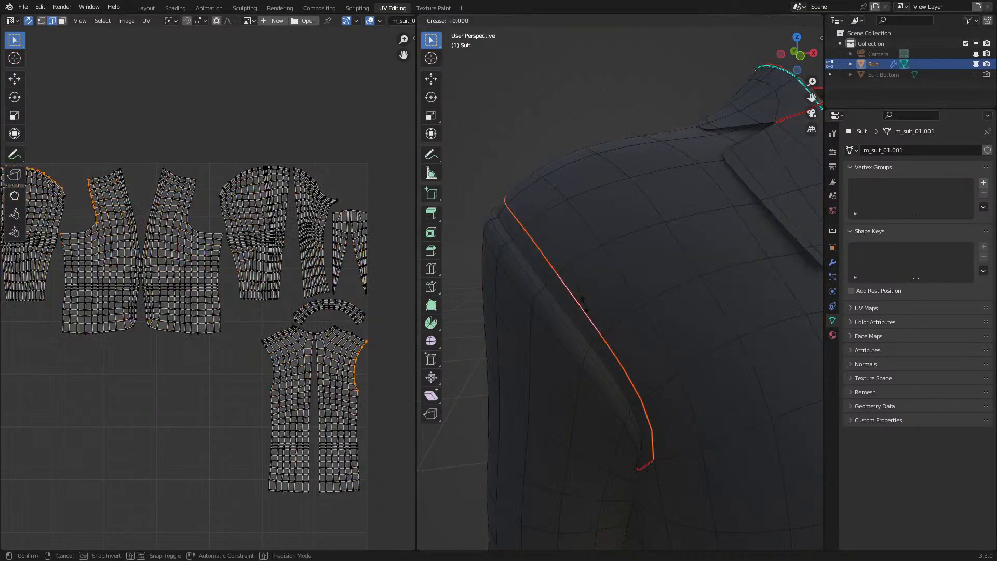
{"action": "type", "text": "1"}
{"action": "key", "text": "Return"}
{"action": "key", "text": "Tab"}
{"action": "scroll", "coordinate": [585, 306], "scroll_direction": "down", "scroll_amount": 3}
{"action": "middle_click_drag", "start_coordinate": [585, 305], "coordinate": [743, 340]}
{"action": "middle_click_drag", "start_coordinate": [743, 339], "coordinate": [719, 318], "text": "shift"}
{"action": "key", "text": "Tab"}
{"action": "key", "text": "Tab"}
{"action": "key", "text": "Tab"}
- Slide the end vertex beside the shoulder seam along the armhole seam and merge it with the neighbouring vertex
{"action": "middle_click_drag", "start_coordinate": [665, 300], "coordinate": [616, 317]}
{"action": "scroll", "coordinate": [637, 328], "scroll_direction": "up", "scroll_amount": 4}
{"action": "key", "text": "1"}
{"action": "left_click", "coordinate": [654, 313]}
{"action": "scroll", "coordinate": [659, 312], "scroll_direction": "up", "scroll_amount": 1}
{"action": "key", "text": "g"}
{"action": "key", "text": "g"}
{"action": "left_click", "coordinate": [644, 334]}
{"action": "key", "text": "g"}
{"action": "key", "text": "g"}
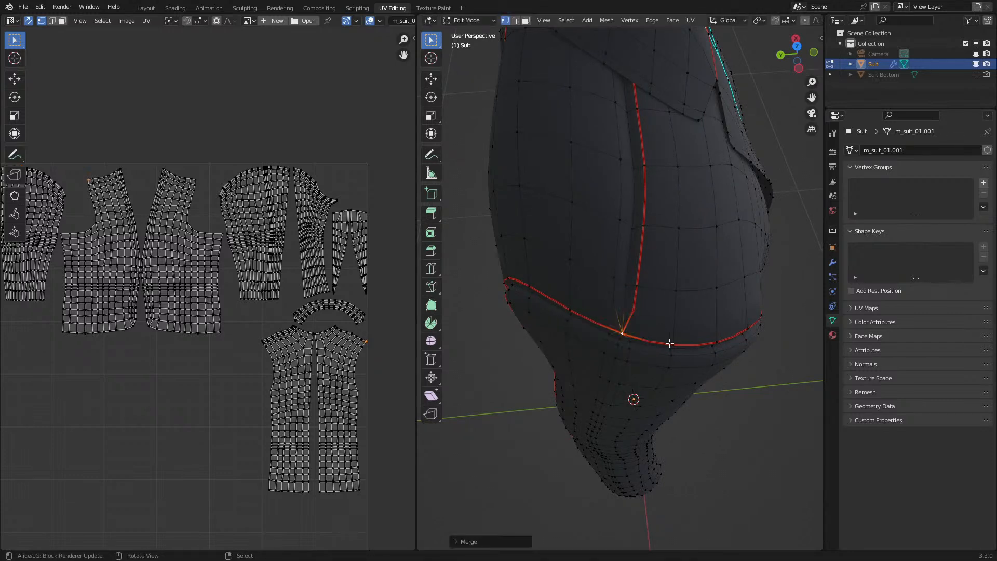
- Dissolve the extra edge loop running down the sleeve from the merged shoulder vertex, and bring the opposite shoulder into view
{"action": "middle_click_drag", "start_coordinate": [624, 356], "coordinate": [632, 367]}
{"action": "key", "text": "2"}
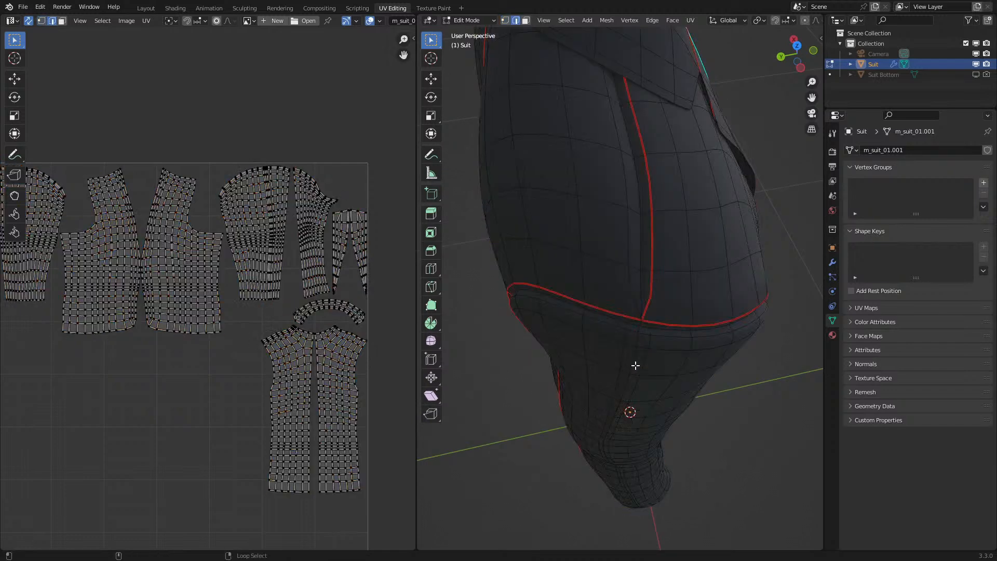
{"action": "key", "text": "x"}
{"action": "left_click", "coordinate": [624, 363]}
{"action": "middle_click_drag", "start_coordinate": [625, 363], "coordinate": [628, 280]}
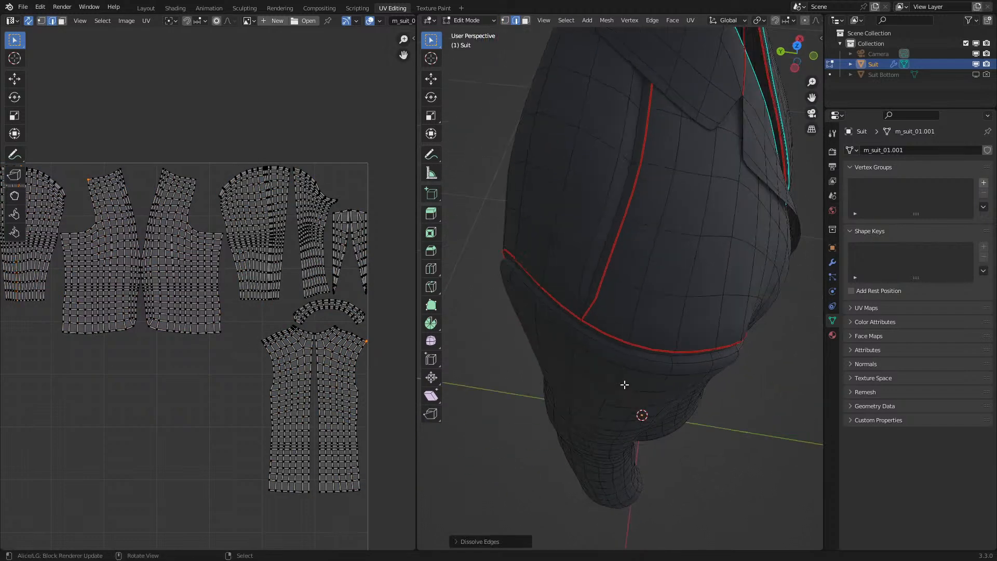
{"action": "key", "text": "Tab"}
{"action": "key", "text": "Tab"}
{"action": "middle_click_drag", "start_coordinate": [641, 230], "coordinate": [645, 305]}
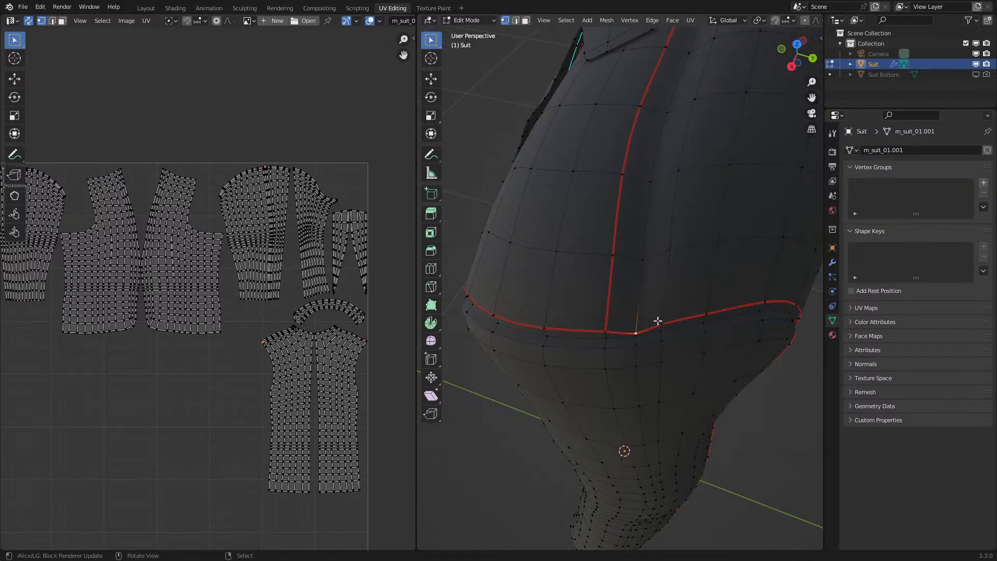
- Undo the recent sleeve edge loop dissolve and the vertex merge beside the shoulder seam
{"action": "middle_click_drag", "start_coordinate": [643, 330], "coordinate": [738, 356]}
{"action": "scroll", "coordinate": [738, 355], "scroll_direction": "up", "scroll_amount": 4}
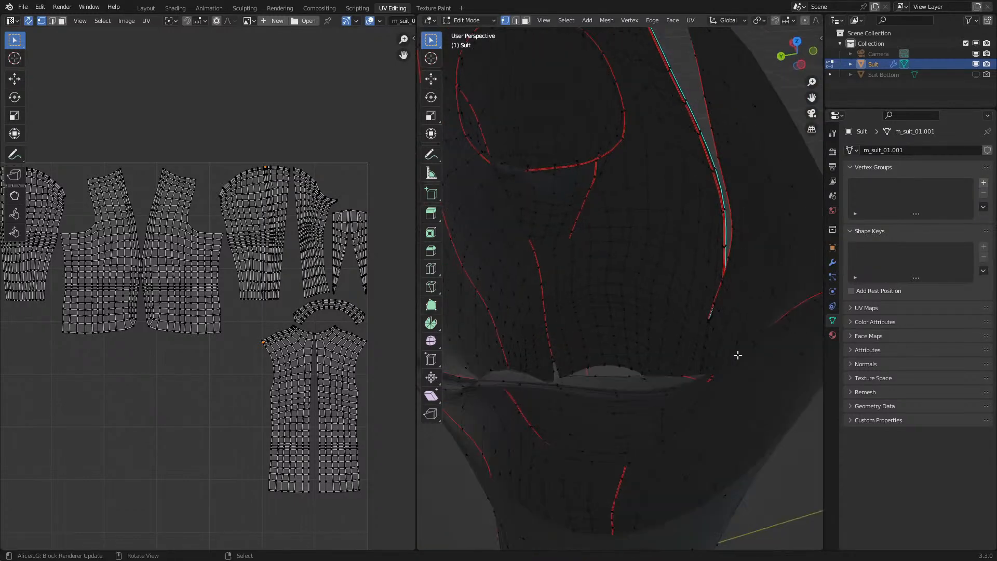
{"action": "scroll", "coordinate": [737, 355], "scroll_direction": "down", "scroll_amount": 6}
{"action": "scroll", "coordinate": [737, 356], "scroll_direction": "up", "scroll_amount": 2}
{"action": "key", "text": "ctrl+z"}
{"action": "key", "text": "ctrl+z"}
{"action": "key", "text": "ctrl+z"}
{"action": "key", "text": "ctrl+z"}
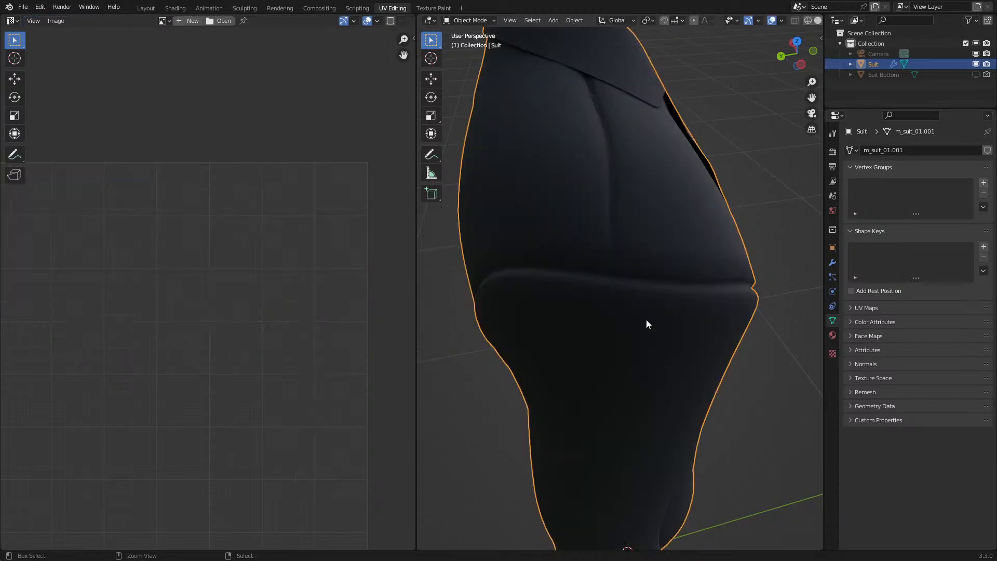
{"action": "key", "text": "ctrl+z"}
{"action": "key", "text": "ctrl+z"}
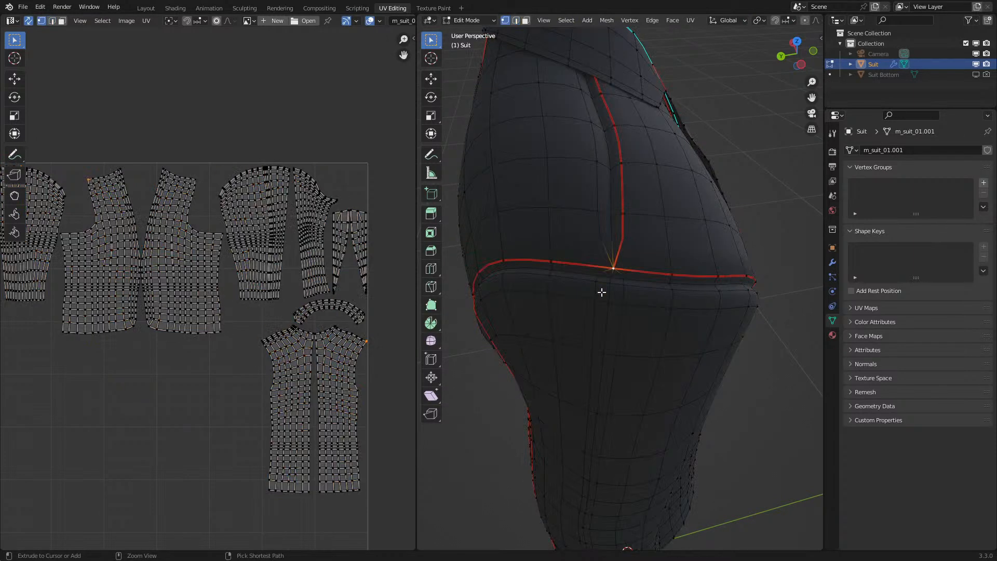
- Slide the sleeve vertex just below the armhole seam, then dissolve the edge loop running down the sleeve from it
{"action": "key", "text": "g"}
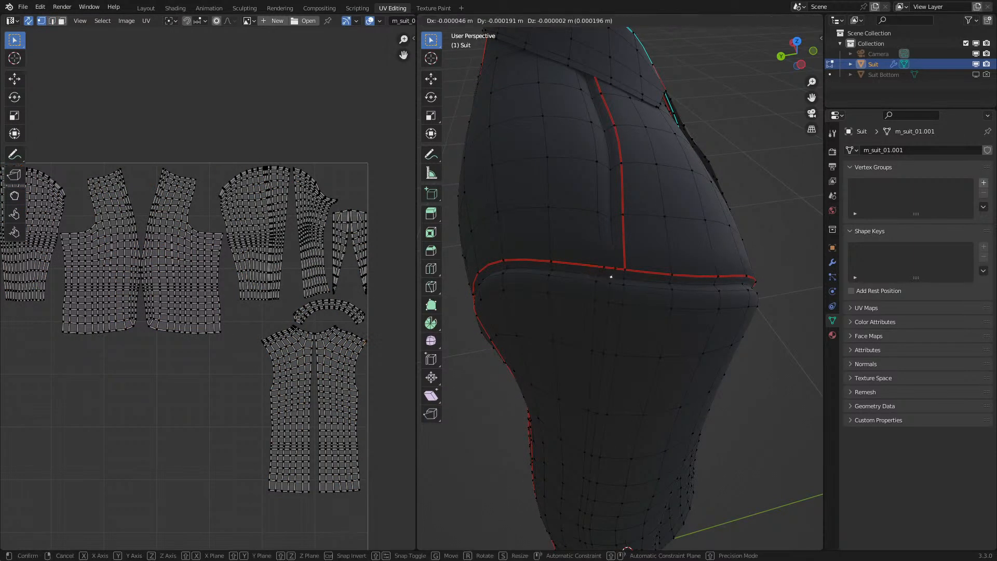
{"action": "key", "text": "g"}
{"action": "key", "text": "g"}
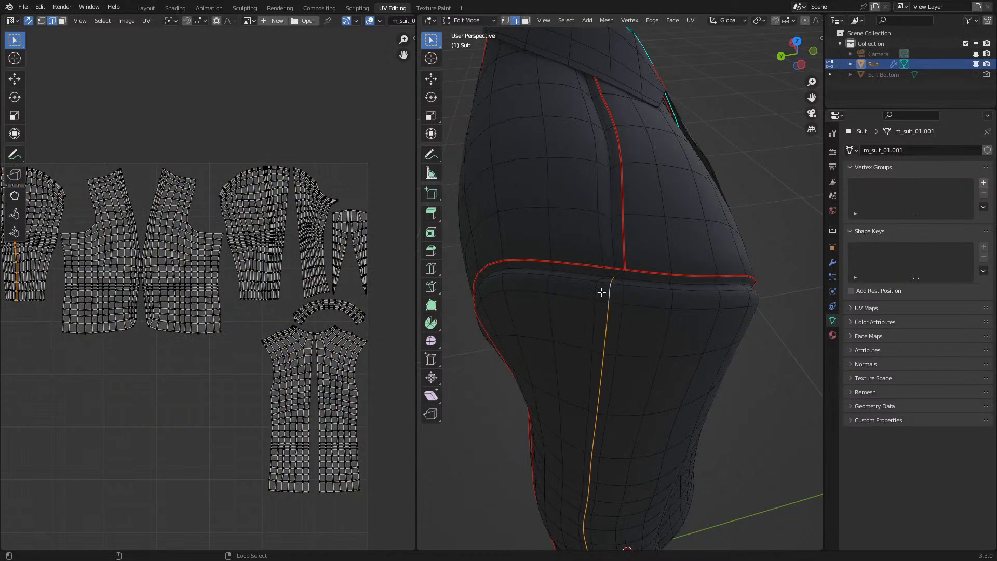
{"action": "key", "text": "x"}
{"action": "left_click", "coordinate": [601, 292]}
{"action": "key", "text": "Tab"}
{"action": "key", "text": "Tab"}
{"action": "scroll", "coordinate": [608, 300], "scroll_direction": "down", "scroll_amount": 2}
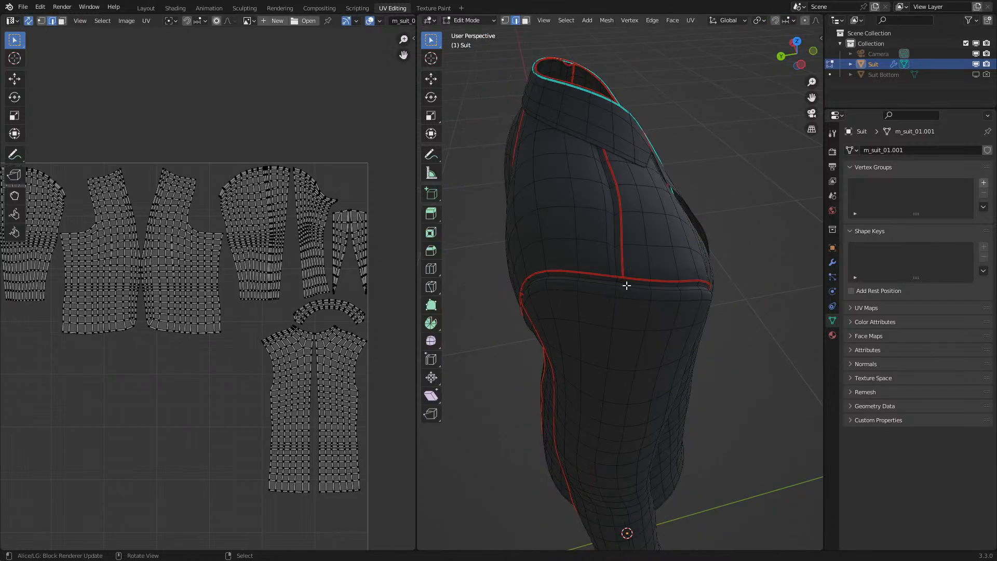
- Slide the armhole seam vertex beside the shoulder seam and check the smoothed shoulder in solid shading
{"action": "scroll", "coordinate": [627, 285], "scroll_direction": "up", "scroll_amount": 2}
{"action": "key", "text": "1"}
{"action": "left_click", "coordinate": [623, 266]}
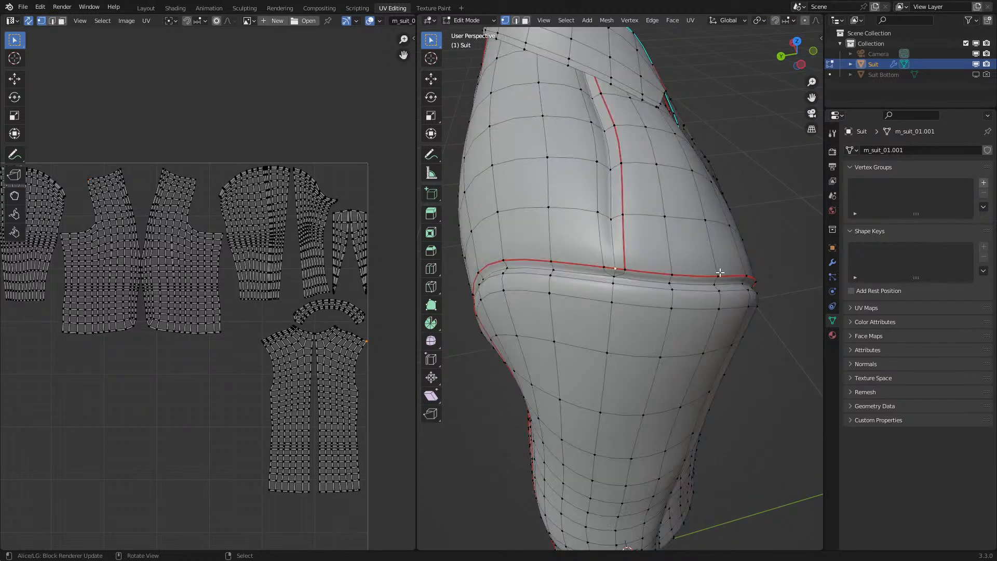
{"action": "key", "text": "g"}
{"action": "left_click", "coordinate": [663, 339]}
{"action": "key", "text": "Tab"}
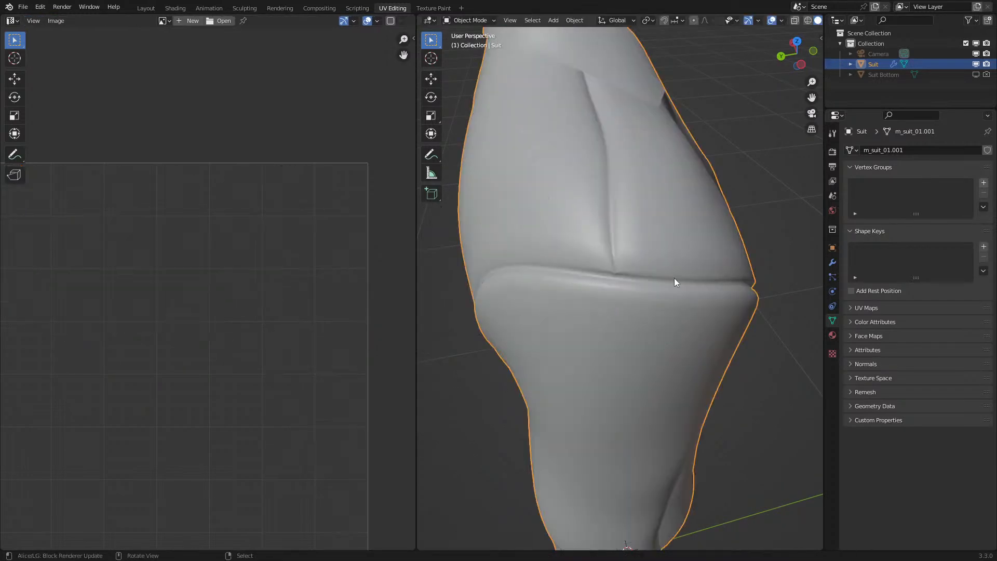
{"action": "key", "text": "z"}
{"action": "left_click", "coordinate": [659, 365]}
- Slide the armhole seam vertex nearest the shoulder seam on the opposite shoulder
{"action": "scroll", "coordinate": [659, 366], "scroll_direction": "down", "scroll_amount": 2}
{"action": "mouse_move", "coordinate": [662, 365]}
{"action": "middle_mouse_down"}
{"action": "mouse_move", "coordinate": [700, 364]}
{"action": "mouse_move", "coordinate": [525, 303]}
{"action": "mouse_move", "coordinate": [657, 296]}
{"action": "mouse_move", "coordinate": [634, 245]}
{"action": "mouse_move", "coordinate": [635, 256]}
{"action": "middle_mouse_up"}
{"action": "key", "text": "Tab"}
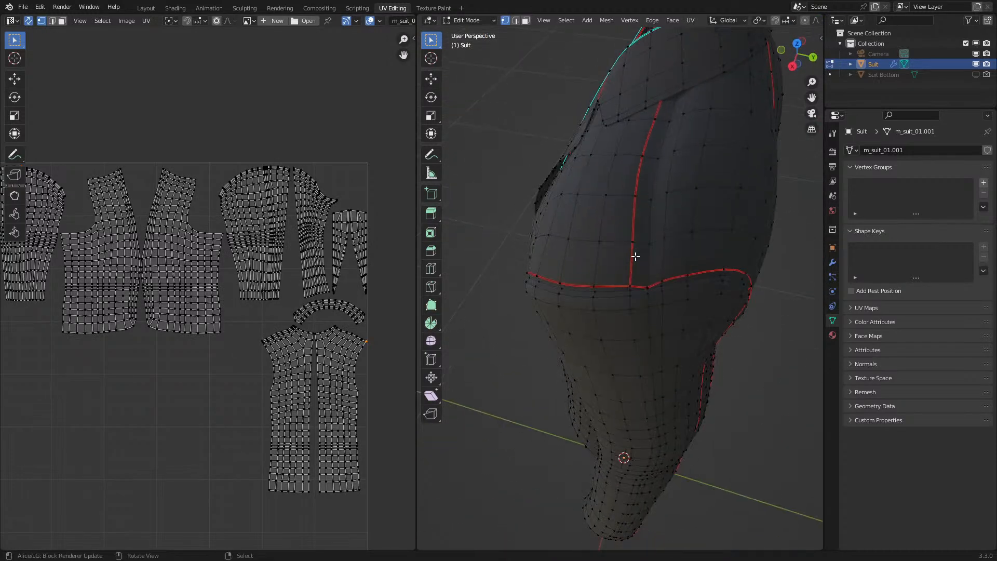
{"action": "scroll", "coordinate": [642, 276], "scroll_direction": "up", "scroll_amount": 4}
{"action": "scroll", "coordinate": [667, 308], "scroll_direction": "down", "scroll_amount": 2}
{"action": "key", "text": "shift+v"}
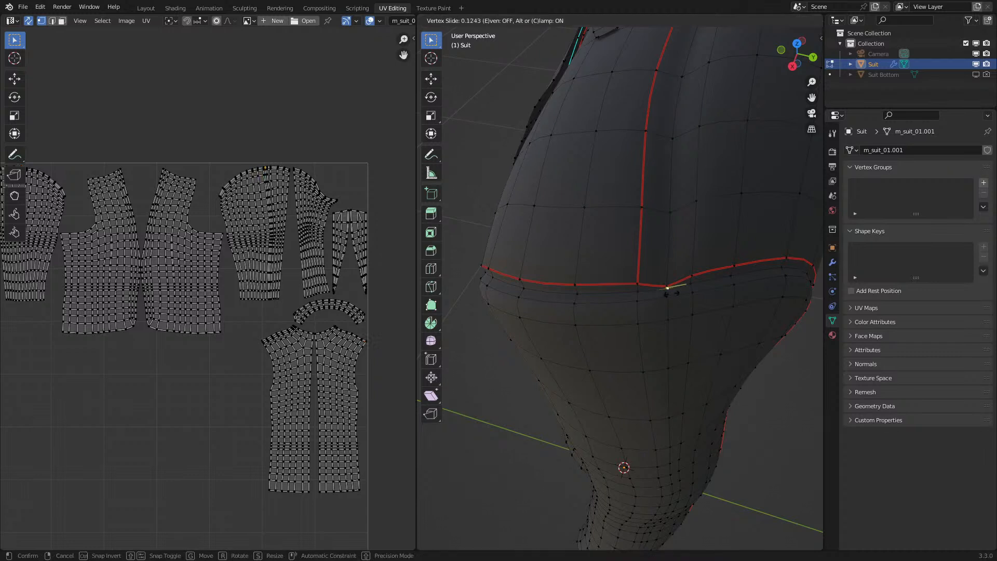
{"action": "scroll", "coordinate": [649, 292], "scroll_direction": "down", "scroll_amount": 2}
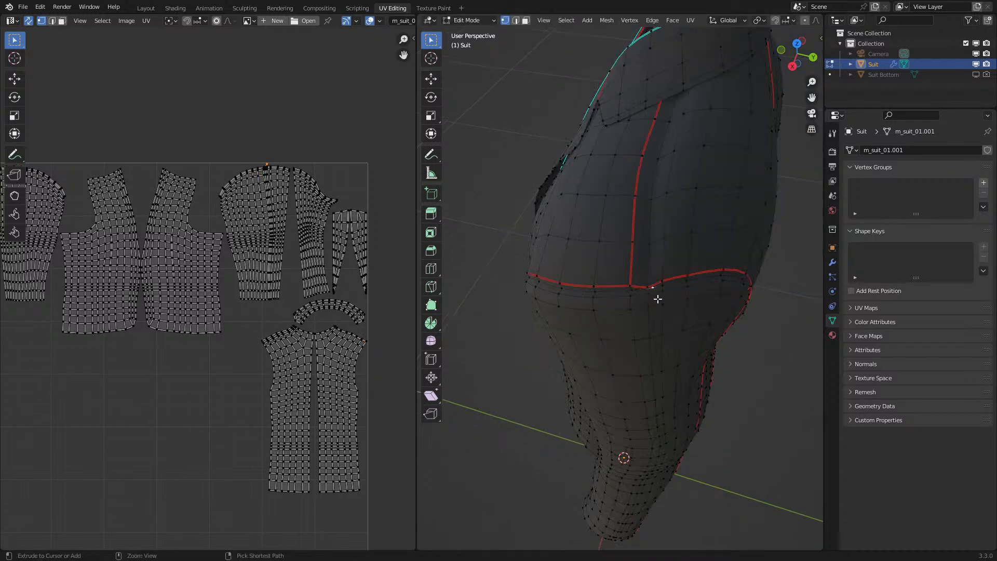
- Slide the sleeve vertex just below the opposite armhole seam toward the end of the shoulder seam
{"action": "key", "text": "g"}
{"action": "left_click", "coordinate": [646, 289]}
{"action": "left_click", "coordinate": [638, 291]}
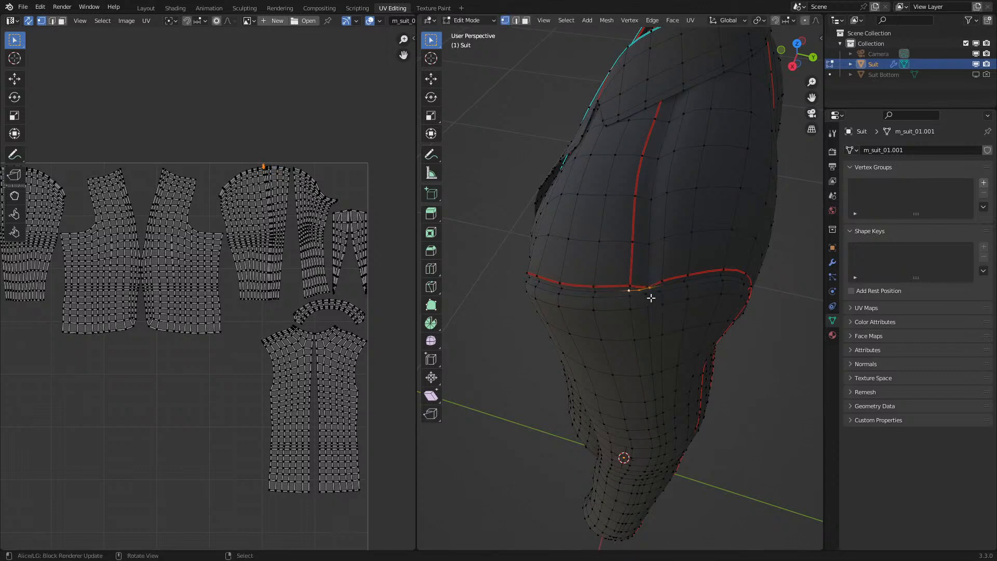
{"action": "left_click", "coordinate": [606, 295]}
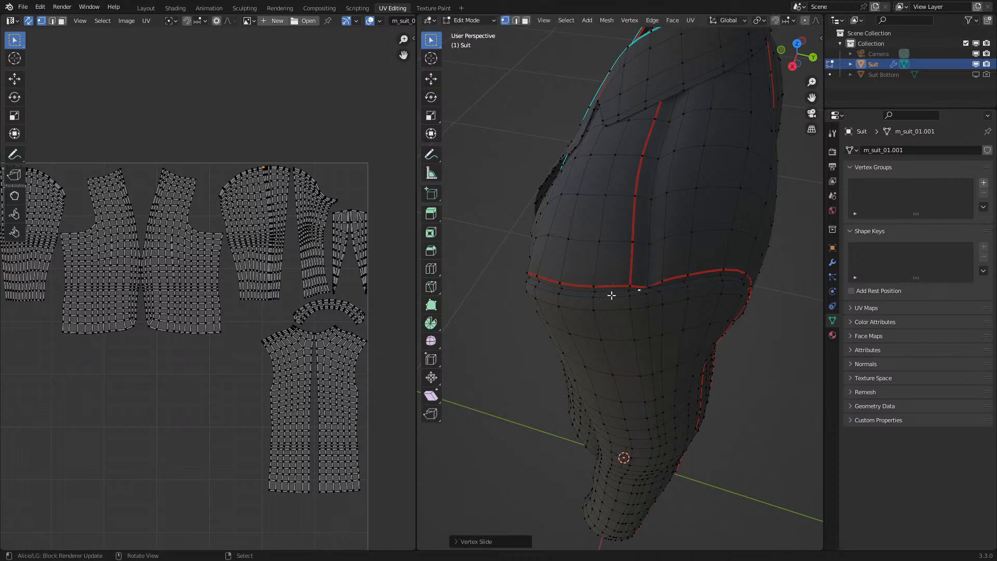
{"action": "key", "text": "g"}
{"action": "left_click", "coordinate": [623, 289]}
- Select the two closely spaced edge loops running down the opposite sleeve and dissolve the extra geometry
{"action": "key", "text": "2"}
{"action": "key", "text": "a"}
{"action": "left_click", "coordinate": [651, 302], "text": "alt"}
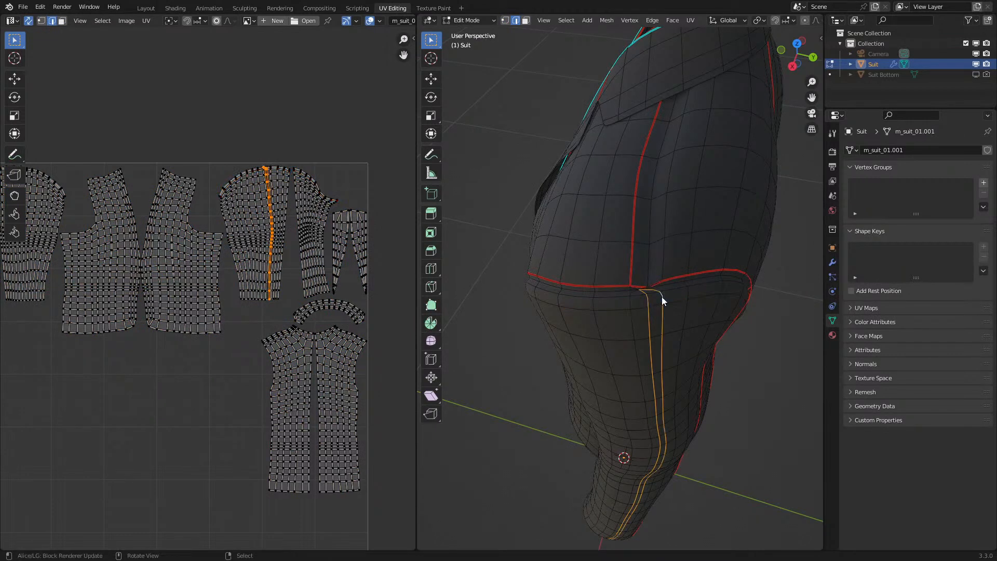
{"action": "key", "text": "x"}
{"action": "left_click", "coordinate": [662, 297]}
{"action": "scroll", "coordinate": [648, 328], "scroll_direction": "down", "scroll_amount": 3}
{"action": "key", "text": "Tab"}
- Clear the sharp marking from the edge loop around the collar and lapels
{"action": "mouse_move", "coordinate": [645, 332]}
{"action": "middle_mouse_down"}
{"action": "mouse_move", "coordinate": [661, 299]}
{"action": "mouse_move", "coordinate": [604, 282]}
{"action": "mouse_move", "coordinate": [574, 259]}
{"action": "mouse_move", "coordinate": [536, 279]}
{"action": "mouse_move", "coordinate": [696, 313]}
{"action": "mouse_move", "coordinate": [779, 351]}
{"action": "mouse_move", "coordinate": [741, 367]}
{"action": "mouse_move", "coordinate": [647, 345]}
{"action": "mouse_move", "coordinate": [769, 333]}
{"action": "middle_mouse_up"}
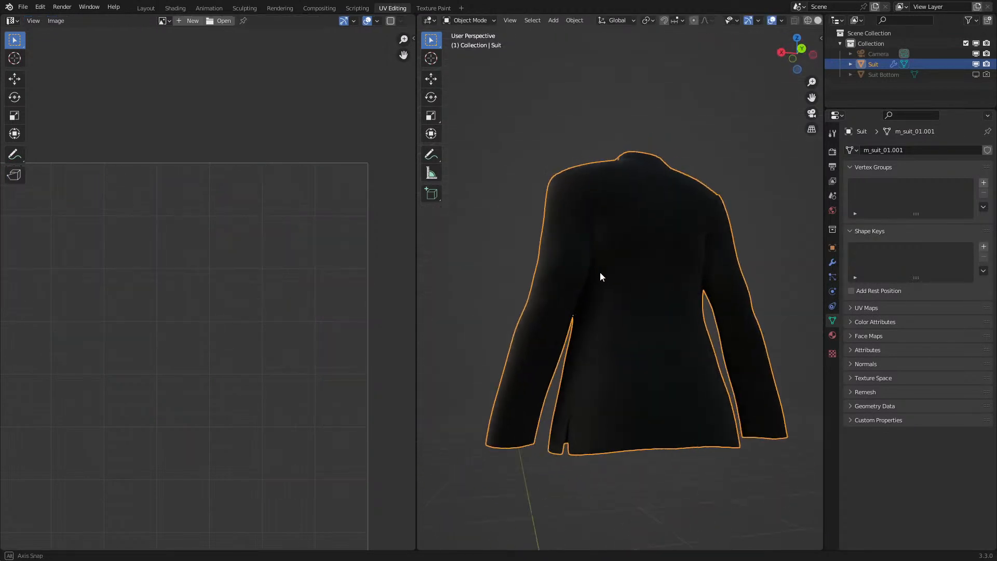
{"action": "middle_click_drag", "start_coordinate": [647, 351], "coordinate": [675, 332]}
{"action": "scroll", "coordinate": [618, 318], "scroll_direction": "up", "scroll_amount": 4}
{"action": "middle_click_drag", "start_coordinate": [616, 318], "coordinate": [661, 329]}
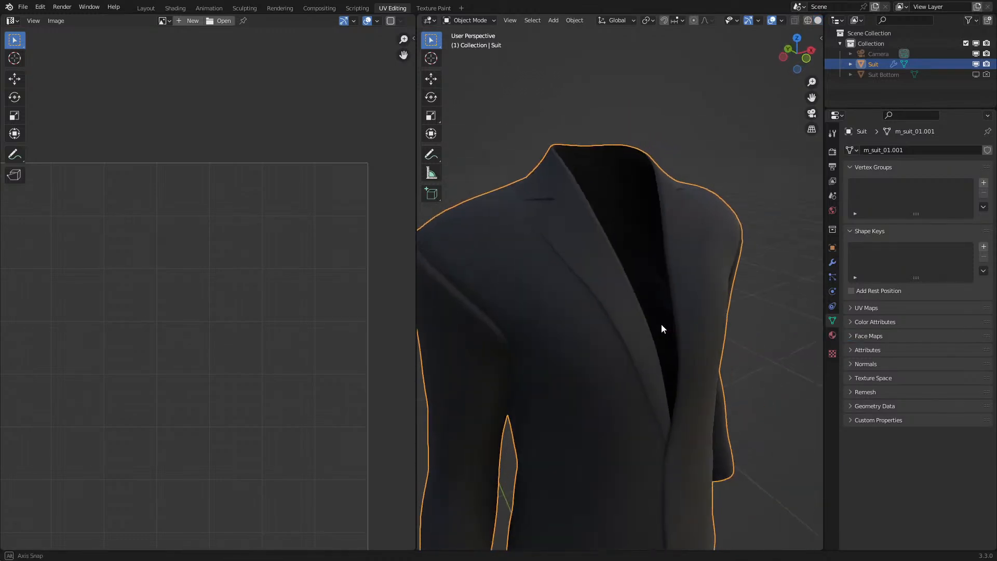
{"action": "key", "text": "Tab"}
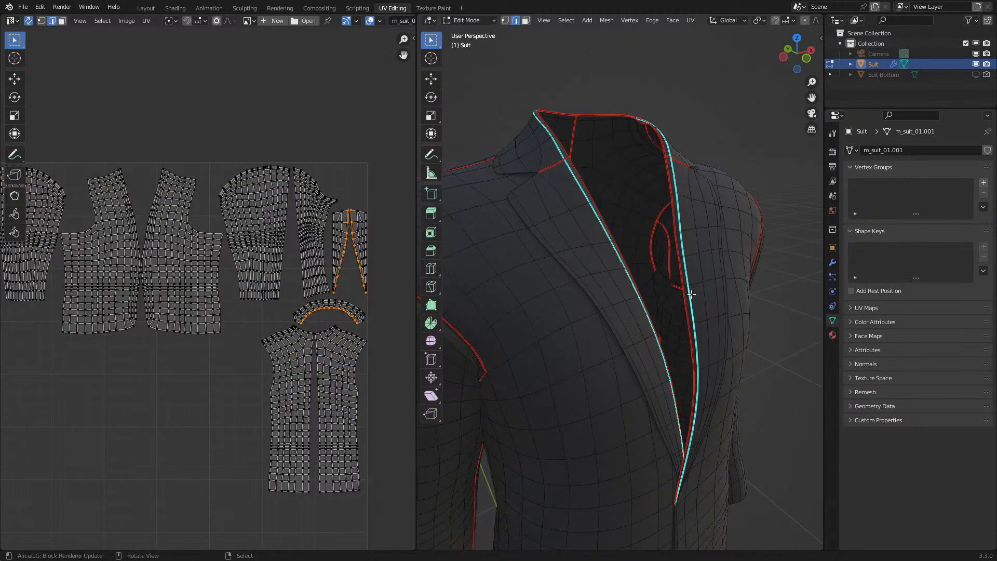
{"action": "key", "text": "F3"}
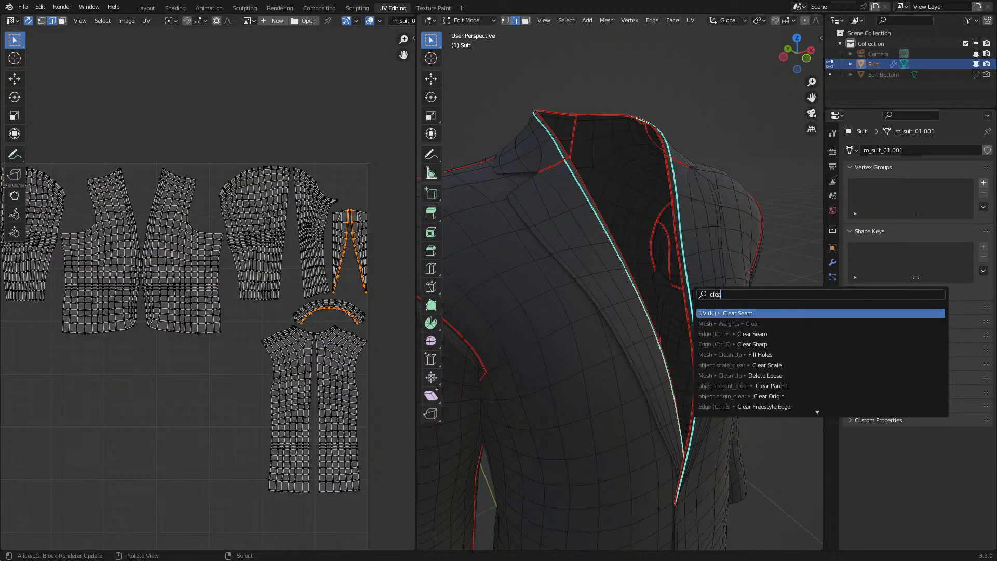
{"action": "key", "text": "Down"}
{"action": "key", "text": "Down"}
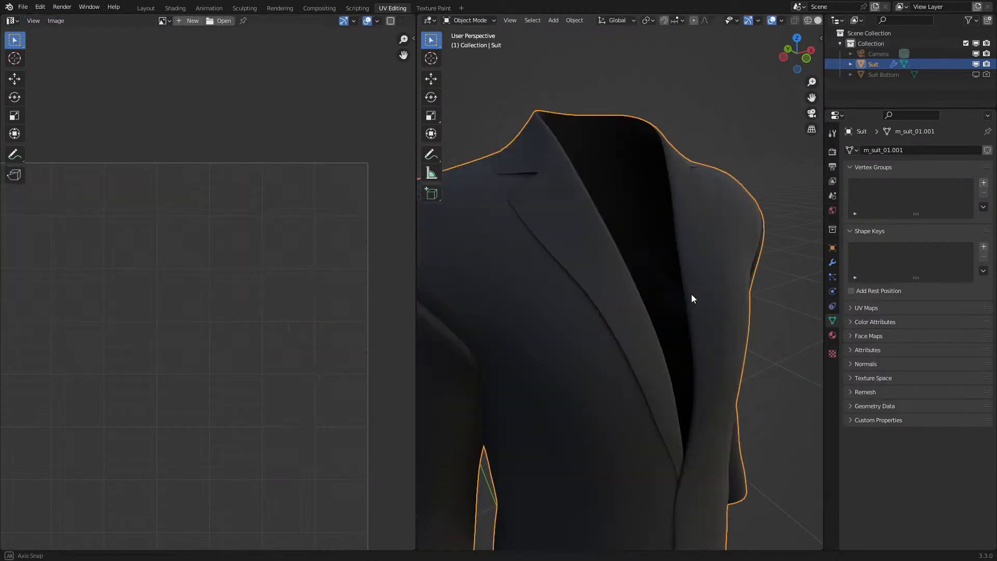
- Select the jacket's open boundary loop and examine the front opening, hem and neckline in edit and object mode
{"action": "mouse_move", "coordinate": [690, 294]}
{"action": "middle_mouse_down"}
{"action": "mouse_move", "coordinate": [633, 319]}
{"action": "mouse_move", "coordinate": [665, 305]}
{"action": "mouse_move", "coordinate": [672, 351]}
{"action": "mouse_move", "coordinate": [683, 308]}
{"action": "middle_mouse_up"}
{"action": "scroll", "coordinate": [631, 333], "scroll_direction": "down", "scroll_amount": 5}
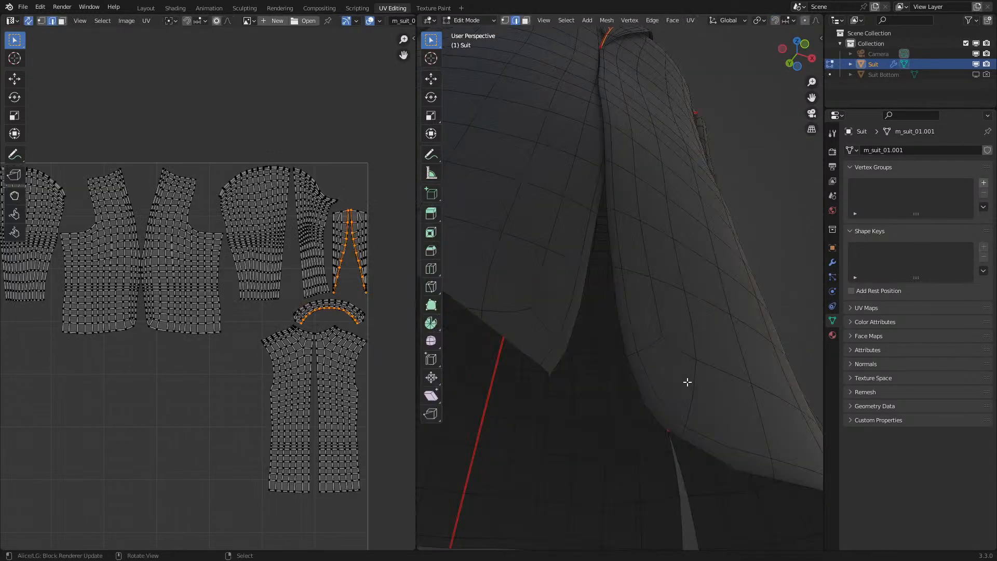
{"action": "key", "text": "a"}
{"action": "left_click", "coordinate": [682, 386], "text": "alt"}
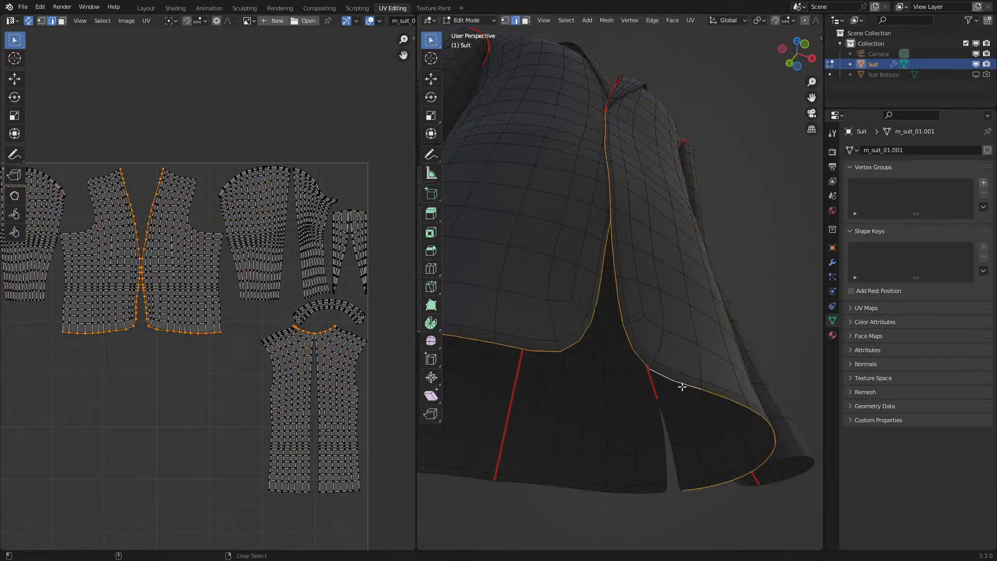
{"action": "scroll", "coordinate": [693, 399], "scroll_direction": "down", "scroll_amount": 5}
{"action": "middle_click_drag", "start_coordinate": [602, 391], "coordinate": [614, 424]}
{"action": "scroll", "coordinate": [631, 347], "scroll_direction": "up", "scroll_amount": 2}
{"action": "middle_click_drag", "start_coordinate": [655, 343], "coordinate": [637, 370]}
{"action": "key", "text": "Tab"}
{"action": "key", "text": "Tab"}
{"action": "key", "text": "Tab"}
{"action": "scroll", "coordinate": [722, 351], "scroll_direction": "down", "scroll_amount": 4}
{"action": "left_click", "coordinate": [718, 380]}
{"action": "scroll", "coordinate": [656, 334], "scroll_direction": "up", "scroll_amount": 4}
{"action": "scroll", "coordinate": [629, 332], "scroll_direction": "up", "scroll_amount": 2}
{"action": "left_click", "coordinate": [622, 307]}
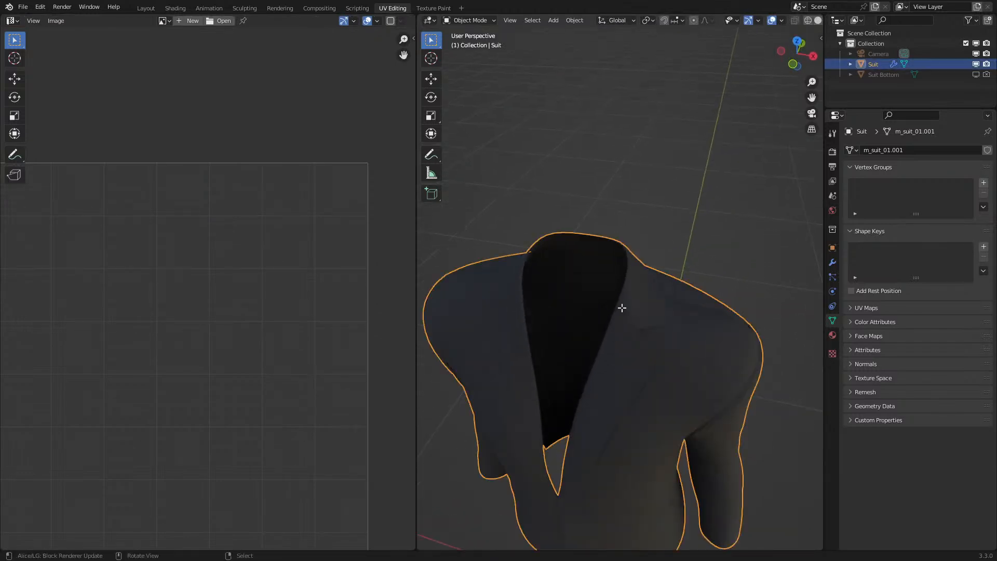
- Try to slide the edge loop running around the collar and lapels
{"action": "key", "text": "Tab"}
{"action": "middle_click_drag", "start_coordinate": [629, 288], "coordinate": [681, 269]}
{"action": "key", "text": "g"}
{"action": "left_click", "coordinate": [694, 251]}
{"action": "key", "text": "Tab"}
{"action": "scroll", "coordinate": [681, 284], "scroll_direction": "down", "scroll_amount": 3}
{"action": "key", "text": "Tab"}
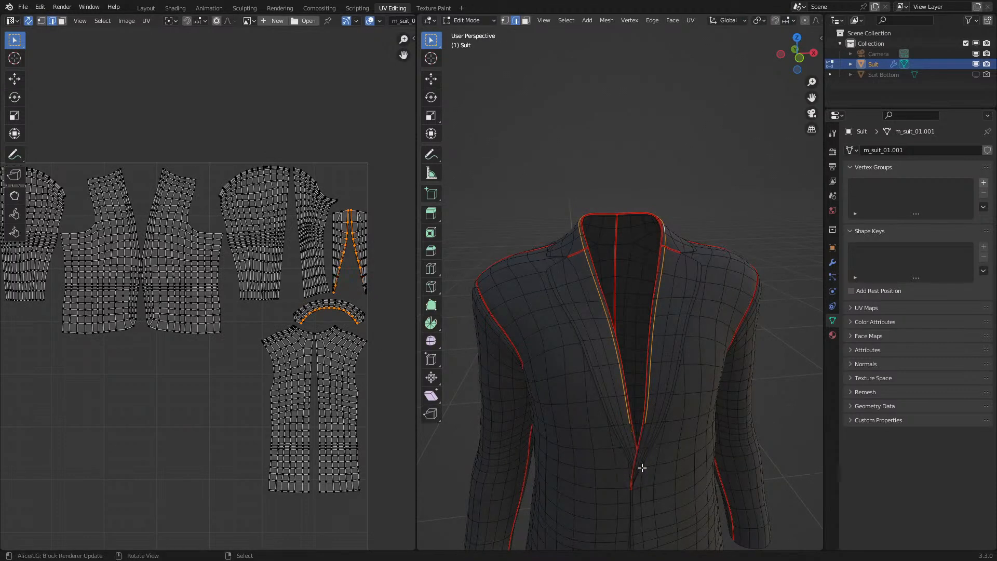
- Examine the whole jacket from several sides in solid and material preview shading, with and without the mesh wireframe
{"action": "key", "text": "z"}
{"action": "left_click", "coordinate": [714, 327]}
{"action": "key", "text": "Tab"}
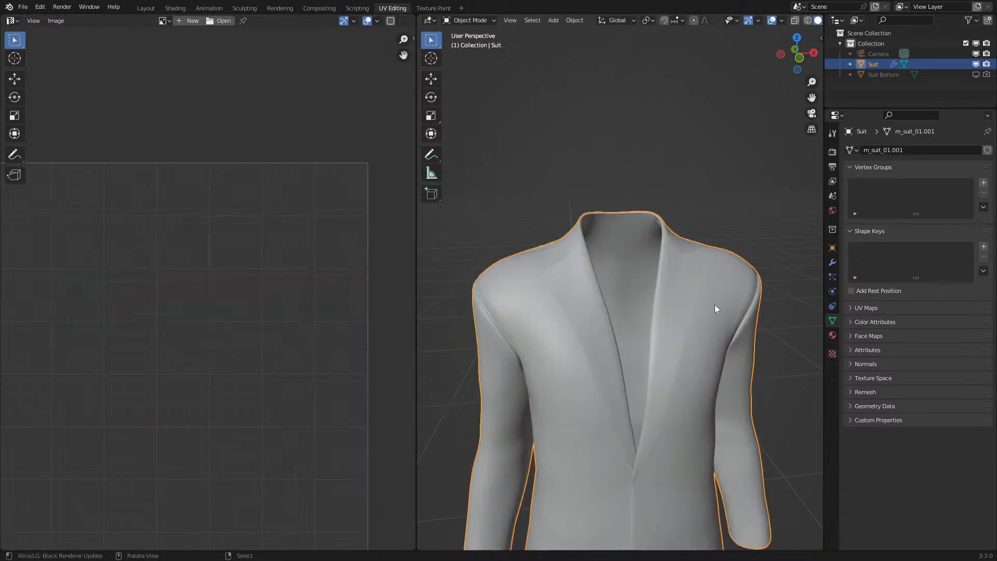
{"action": "key", "text": "z"}
{"action": "middle_click_drag", "start_coordinate": [700, 359], "coordinate": [675, 370]}
{"action": "key", "text": "z"}
{"action": "key", "text": "s"}
{"action": "key", "text": "Escape"}
{"action": "key", "text": "Tab"}
{"action": "key", "text": "s"}
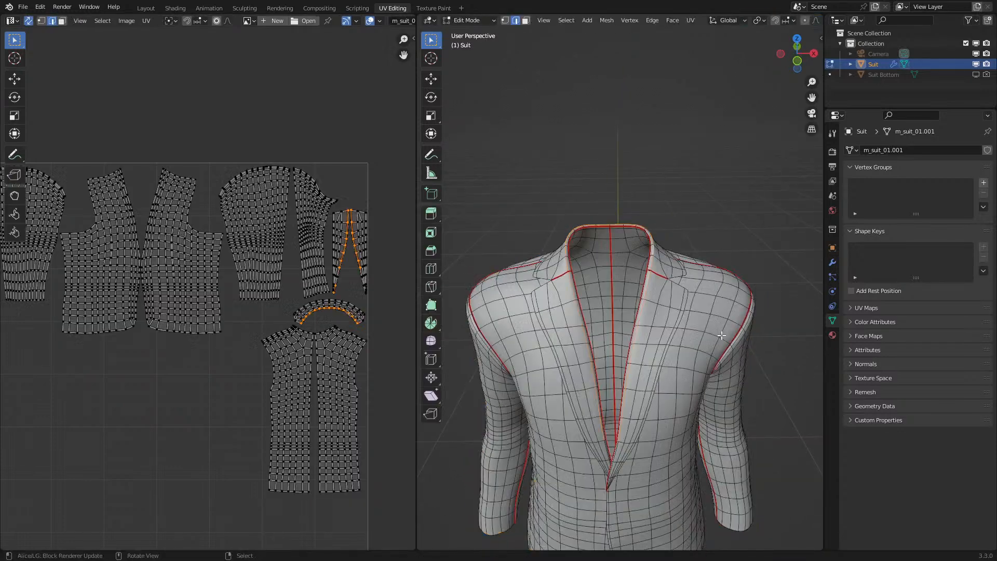
{"action": "key", "text": "Escape"}
{"action": "key", "text": "Tab"}
{"action": "middle_click_drag", "start_coordinate": [681, 244], "coordinate": [719, 270]}
{"action": "key", "text": "z"}
{"action": "mouse_move", "coordinate": [722, 318]}
{"action": "middle_mouse_down"}
{"action": "mouse_move", "coordinate": [654, 303]}
{"action": "mouse_move", "coordinate": [723, 305]}
{"action": "mouse_move", "coordinate": [659, 282]}
{"action": "mouse_move", "coordinate": [669, 295]}
{"action": "middle_mouse_up"}
{"action": "scroll", "coordinate": [670, 311], "scroll_direction": "down", "scroll_amount": 3}
{"action": "right_click", "coordinate": [621, 359]}
{"action": "key", "text": "Tab"}
{"action": "key", "text": "Tab"}
{"action": "key", "text": "z"}
{"action": "left_click", "coordinate": [652, 388]}
{"action": "key", "text": "z"}
{"action": "left_click", "coordinate": [751, 419]}
{"action": "mouse_move", "coordinate": [723, 446]}
{"action": "middle_mouse_down", "text": "shift"}
{"action": "mouse_move", "coordinate": [695, 360]}
{"action": "mouse_move", "coordinate": [758, 375]}
{"action": "mouse_move", "coordinate": [516, 400]}
{"action": "mouse_move", "coordinate": [457, 389]}
{"action": "mouse_move", "coordinate": [715, 382]}
{"action": "mouse_move", "coordinate": [671, 370]}
{"action": "mouse_move", "coordinate": [608, 378]}
{"action": "mouse_move", "coordinate": [628, 361]}
{"action": "mouse_move", "coordinate": [526, 313]}
{"action": "middle_mouse_up", "text": "shift"}
- Try to slide an edge loop running along the body's side and the underside of the sleeve
{"action": "key", "text": "Tab"}
{"action": "left_click", "coordinate": [494, 332]}
{"action": "left_click", "coordinate": [496, 322]}
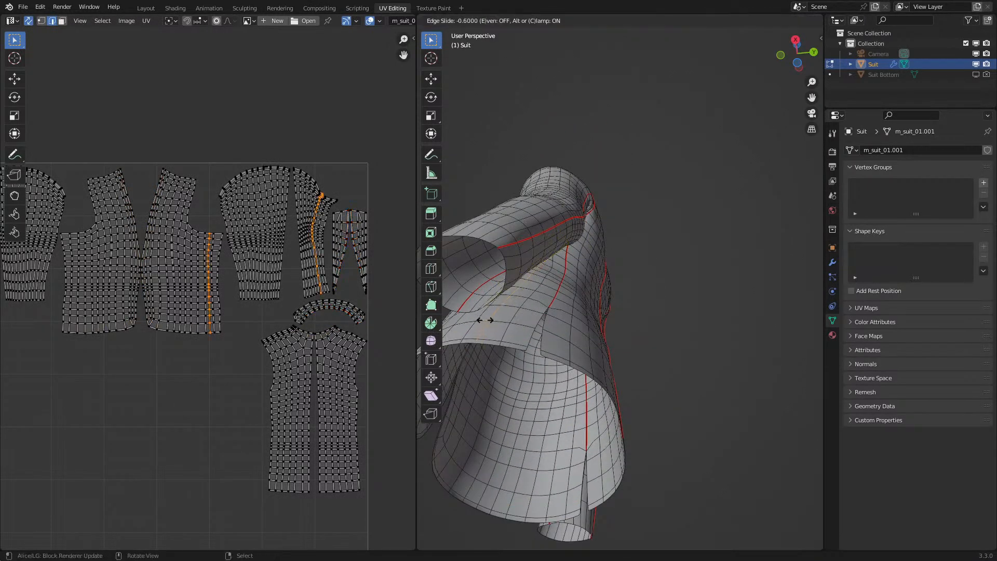
{"action": "middle_click_drag", "start_coordinate": [475, 321], "coordinate": [721, 386]}
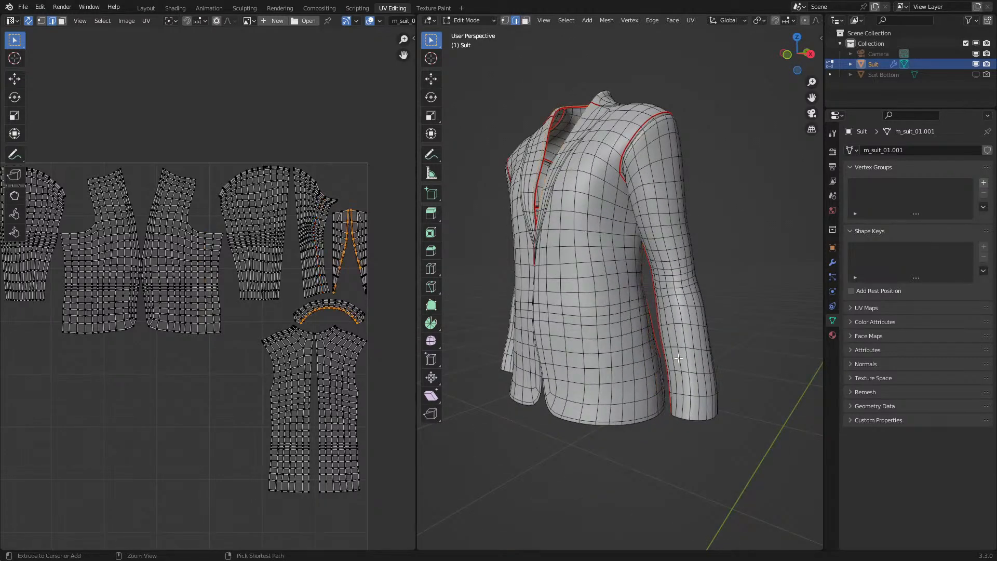
- Select the closely spaced edge loops beside the shoulder seam on both shoulders and dissolve them
{"action": "key", "text": "Tab"}
{"action": "key", "text": "z"}
{"action": "left_click", "coordinate": [709, 385]}
{"action": "mouse_move", "coordinate": [674, 329]}
{"action": "middle_mouse_down"}
{"action": "mouse_move", "coordinate": [606, 269]}
{"action": "mouse_move", "coordinate": [552, 244]}
{"action": "mouse_move", "coordinate": [575, 297]}
{"action": "mouse_move", "coordinate": [632, 358]}
{"action": "mouse_move", "coordinate": [590, 401]}
{"action": "mouse_move", "coordinate": [615, 298]}
{"action": "mouse_move", "coordinate": [659, 262]}
{"action": "mouse_move", "coordinate": [652, 326]}
{"action": "middle_mouse_up"}
{"action": "scroll", "coordinate": [659, 314], "scroll_direction": "up", "scroll_amount": 3}
{"action": "key", "text": "Tab"}
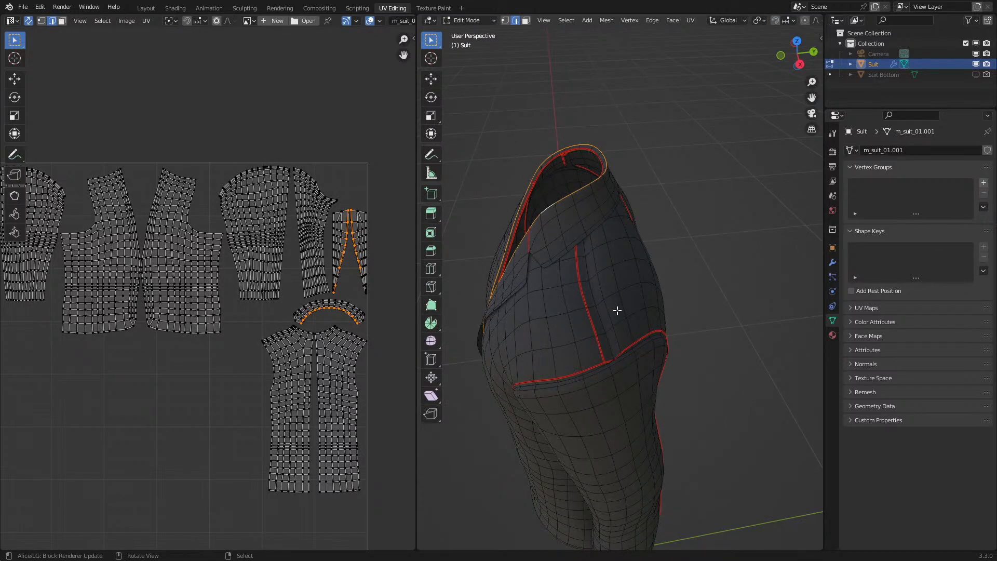
{"action": "key", "text": "alt+a"}
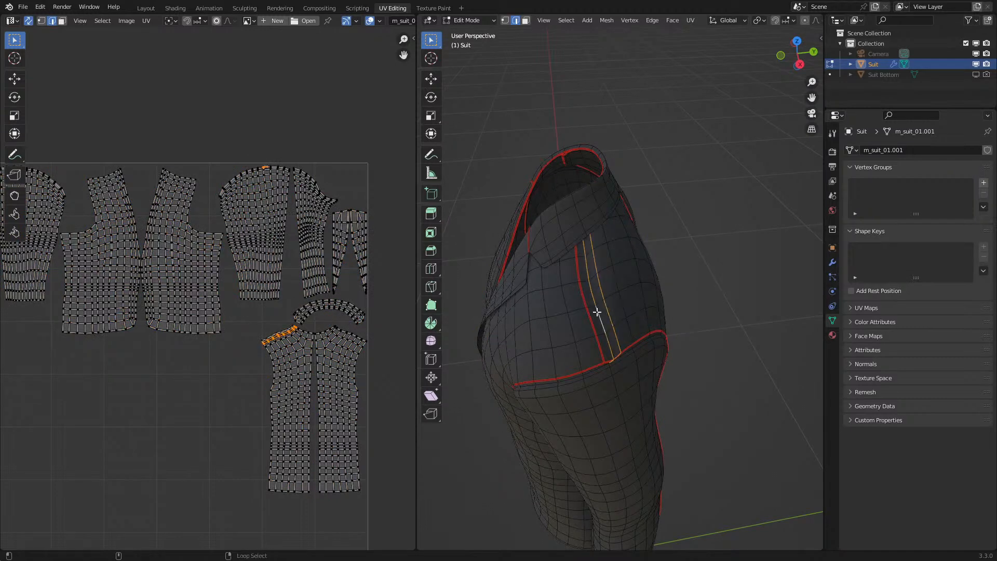
{"action": "middle_click_drag", "start_coordinate": [601, 286], "coordinate": [596, 352]}
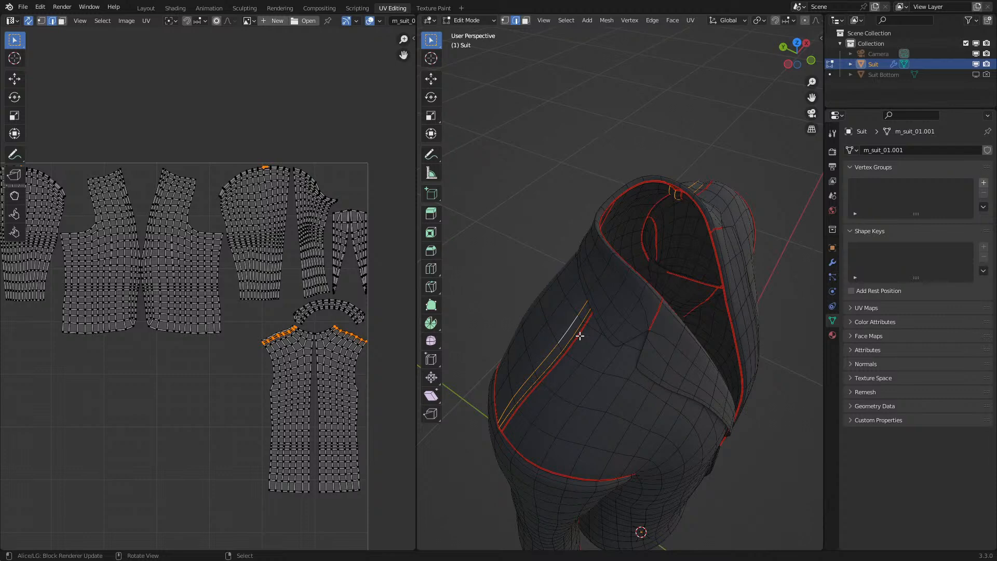
{"action": "key", "text": "x"}
{"action": "left_click", "coordinate": [579, 336]}
- Dissolve the closely spaced edge loops beside the armhole seam on both sleeves
{"action": "middle_click_drag", "start_coordinate": [579, 336], "coordinate": [605, 347]}
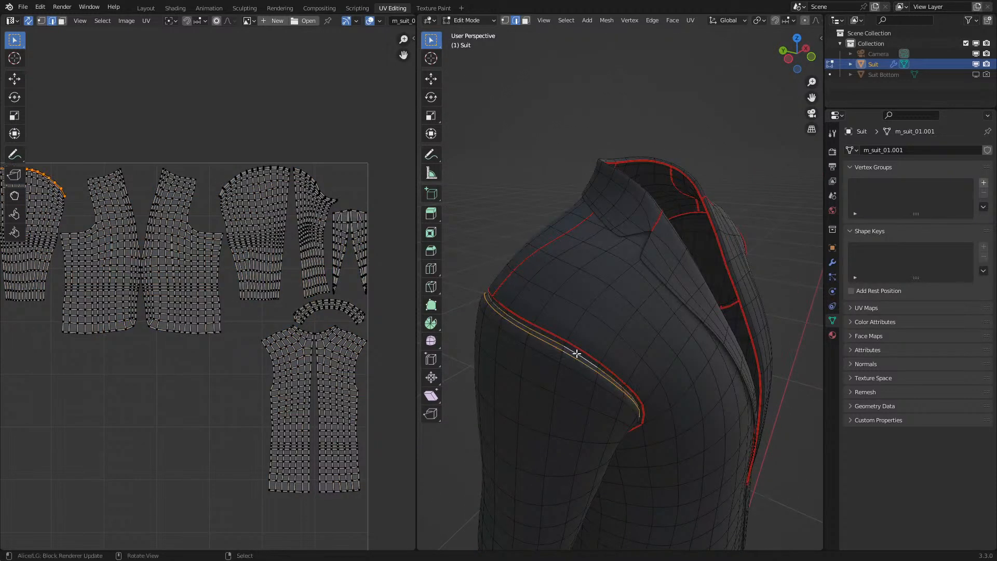
{"action": "key", "text": "x"}
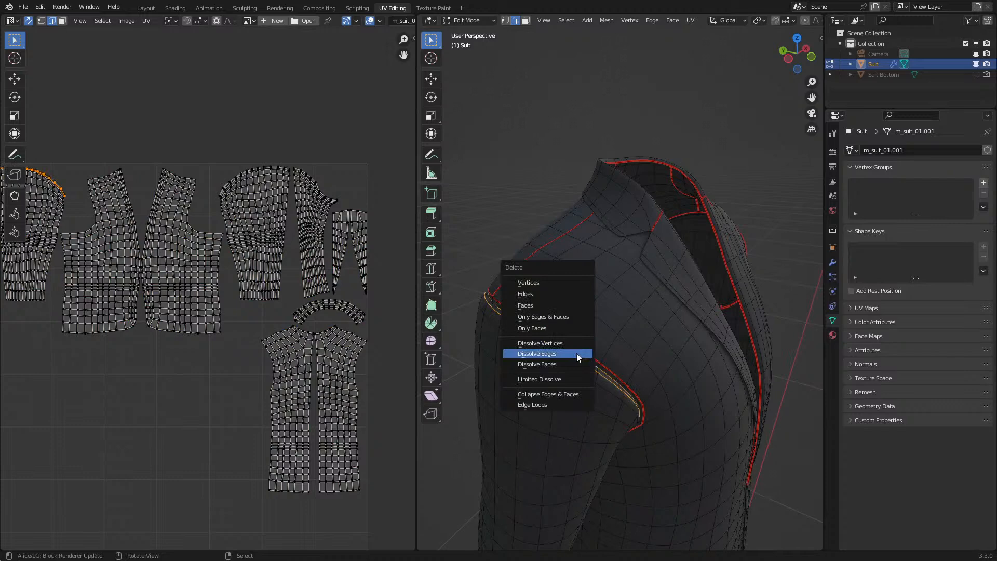
{"action": "left_click", "coordinate": [577, 354]}
{"action": "middle_click_drag", "start_coordinate": [747, 325], "coordinate": [702, 343]}
{"action": "key", "text": "ctrl+z"}
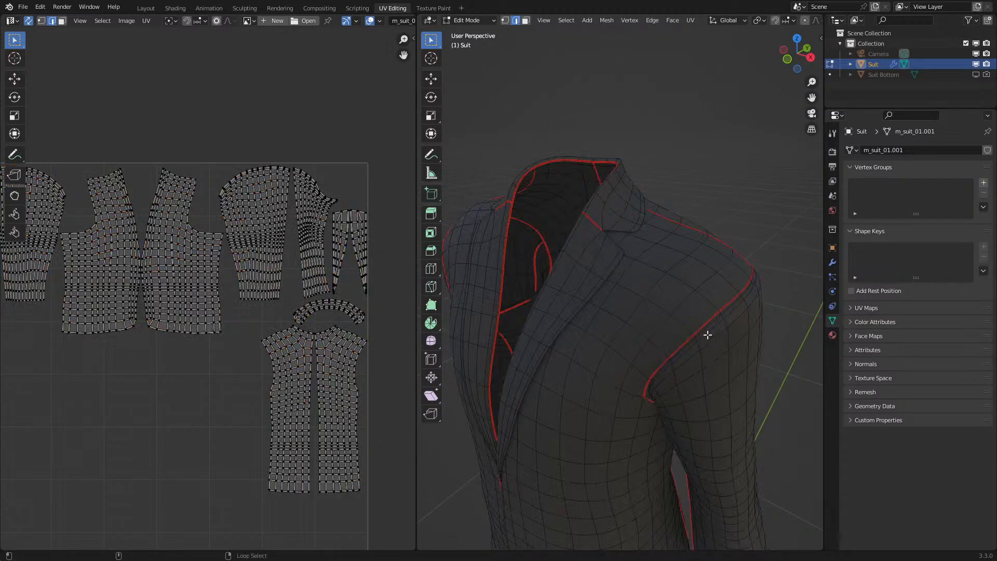
{"action": "key", "text": "x"}
{"action": "left_click", "coordinate": [705, 328]}
- Return to object mode, view the whole cleaned-up jacket, and take the window out of fullscreen
{"action": "key", "text": "Tab"}
{"action": "scroll", "coordinate": [684, 358], "scroll_direction": "down", "scroll_amount": 3}
{"action": "middle_click_drag", "start_coordinate": [683, 358], "coordinate": [697, 364]}
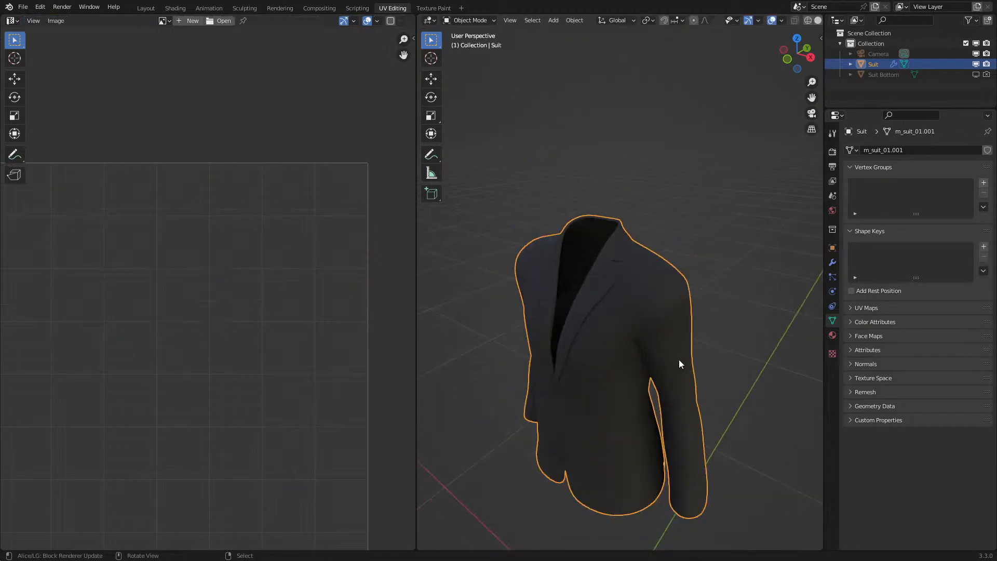
{"action": "key", "text": "alt+F11"}
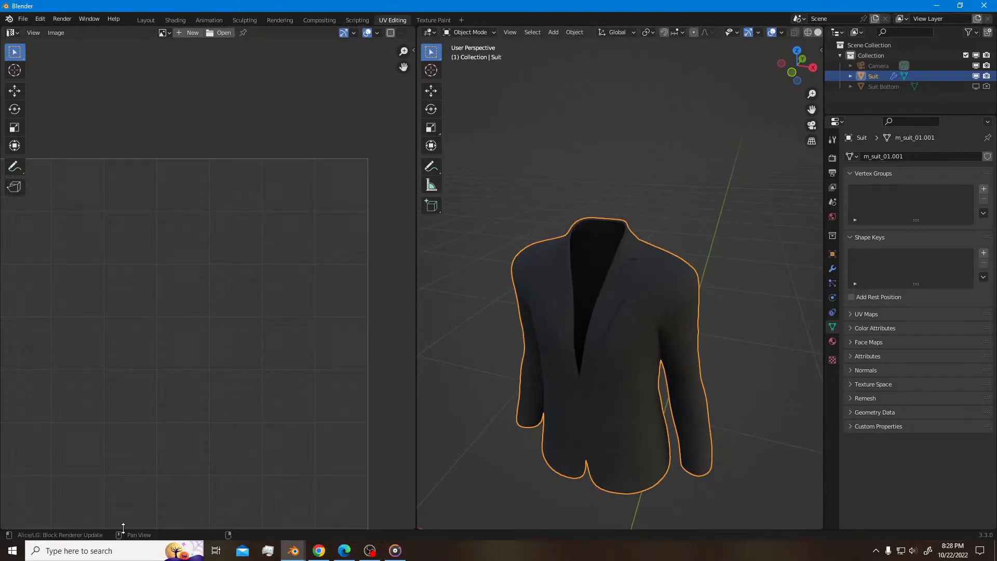
- Switch to the other Blender window with the original two-piece suit file and close it without saving
{"action": "mouse_move", "coordinate": [293, 550]}
{"action": "left_click", "coordinate": [358, 512]}
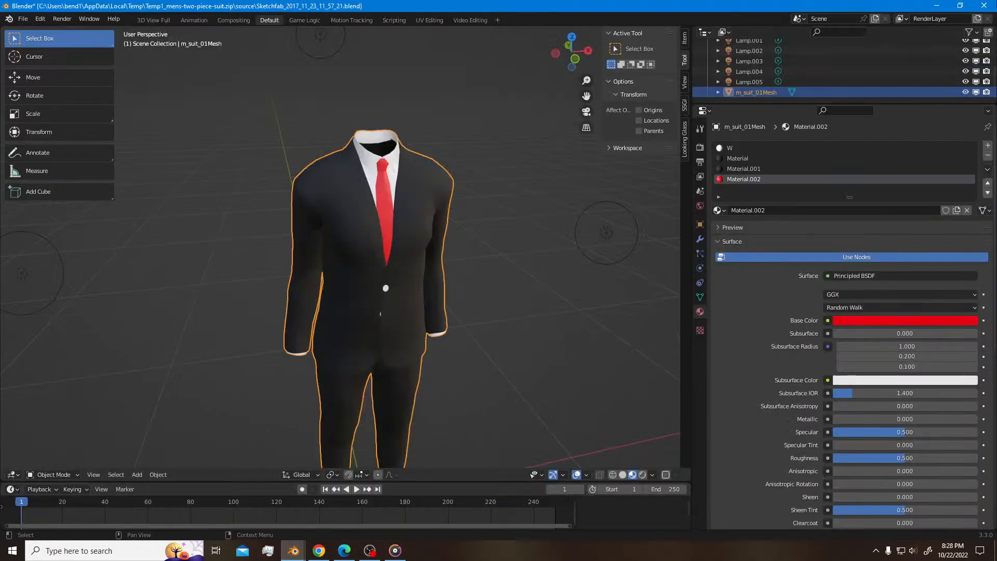
{"action": "left_click", "coordinate": [984, 6]}
{"action": "left_click", "coordinate": [503, 297]}
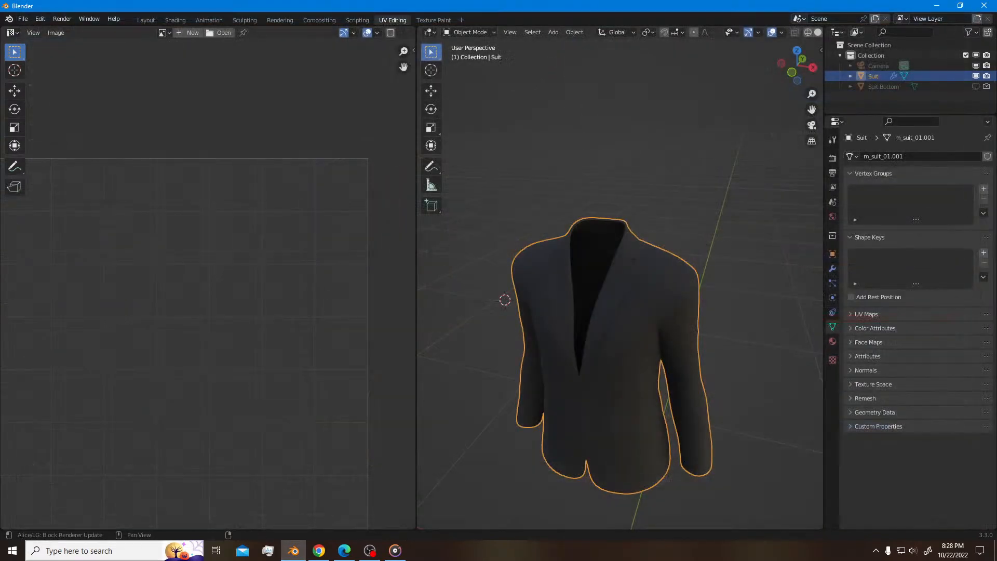
- Find the Blender file Hard Surface Crease Tool through the Windows search and open it
{"action": "left_click", "coordinate": [155, 554]}
{"action": "type", "text": "hard"}
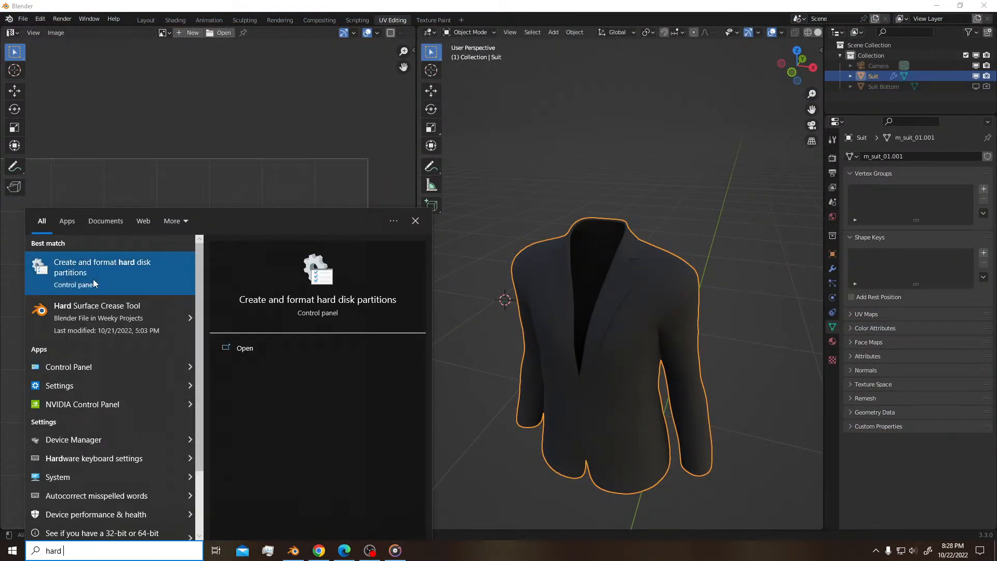
{"action": "left_click", "coordinate": [95, 312]}
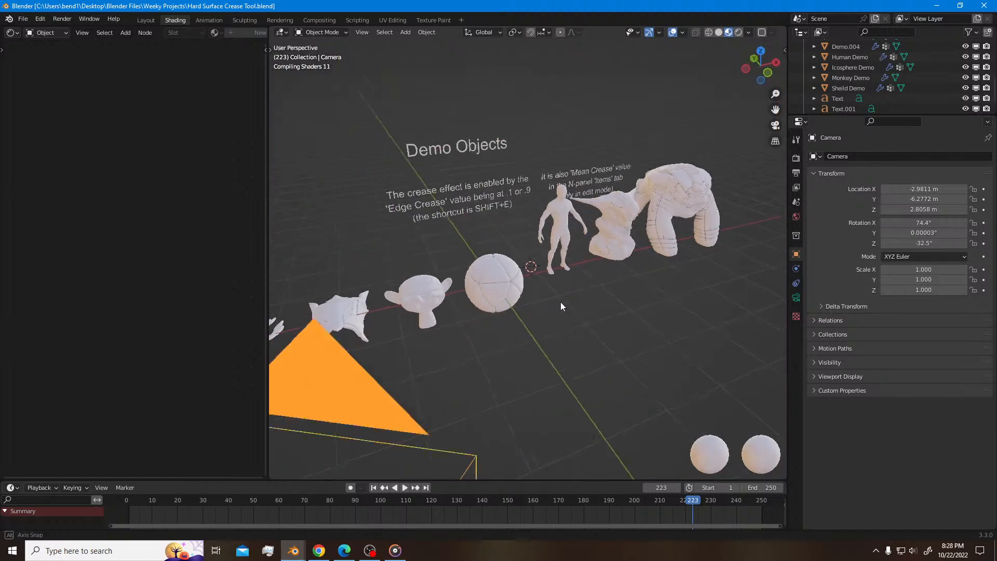
- Copy the icosphere demo object from the crease tool file and paste it into the suit jacket scene
{"action": "left_click", "coordinate": [490, 290]}
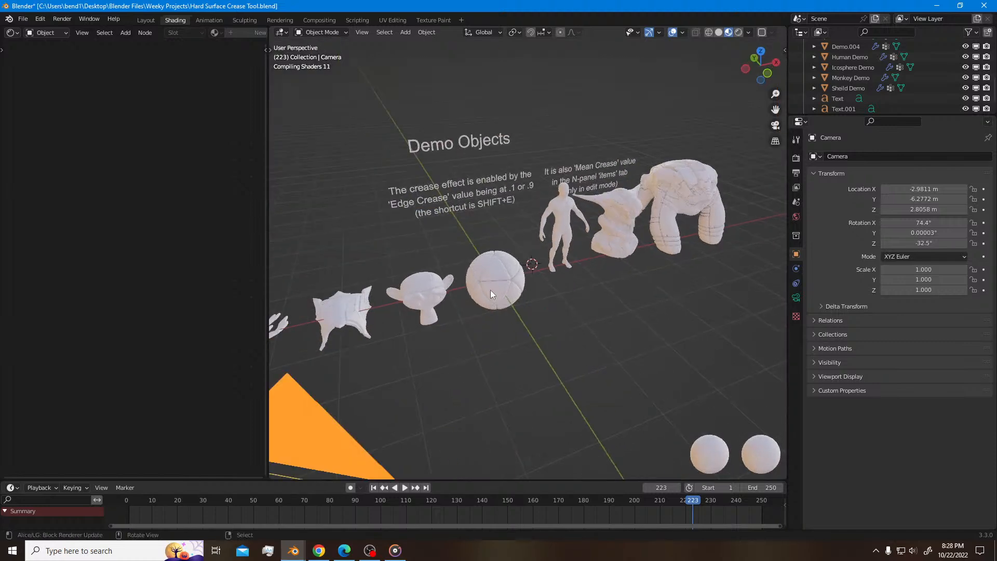
{"action": "key", "text": "ctrl+c"}
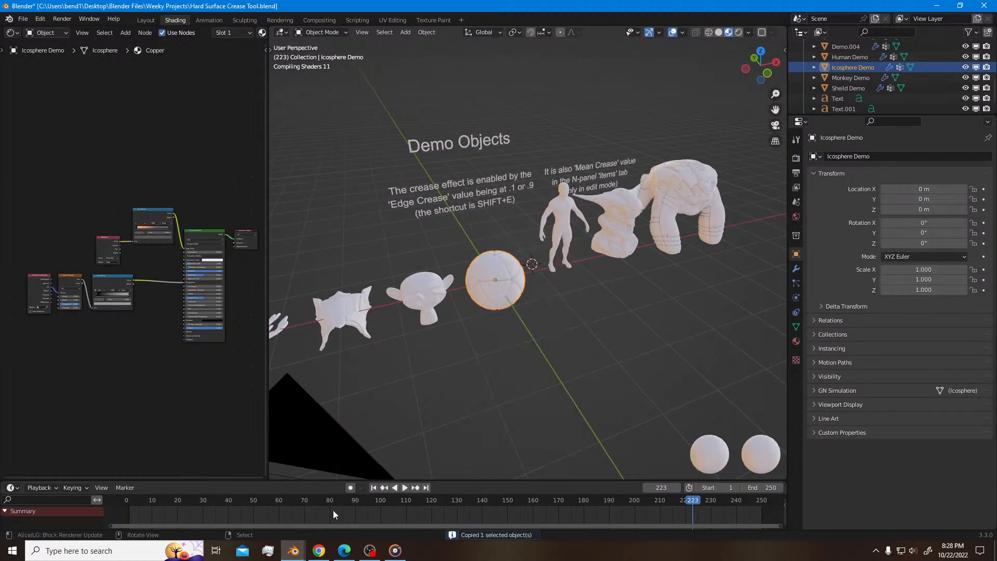
{"action": "left_click", "coordinate": [294, 551]}
{"action": "left_click", "coordinate": [253, 500]}
{"action": "key", "text": "ctrl+v"}
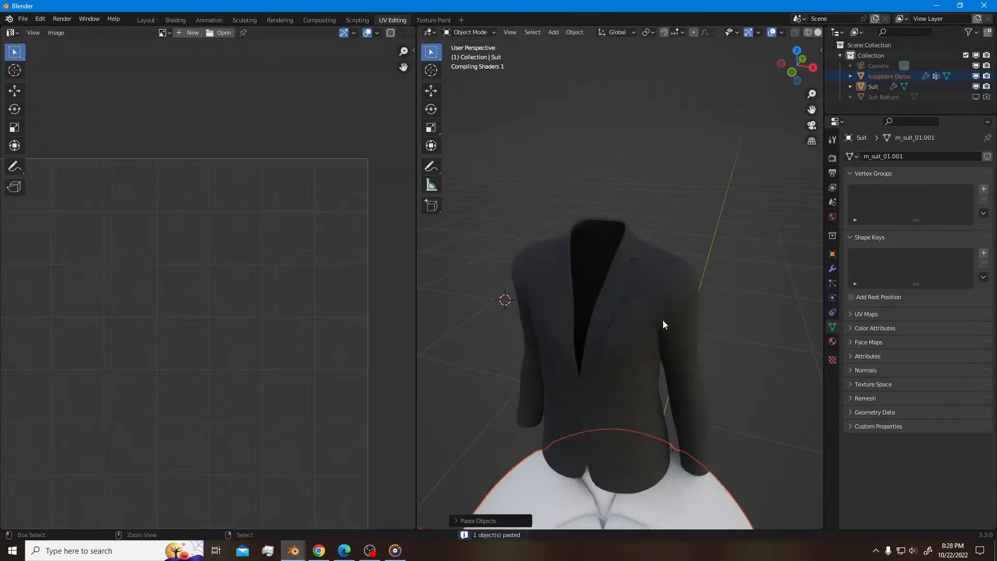
- Check the modifiers of the pasted icosphere beside the jacket and delete the icosphere
{"action": "scroll", "coordinate": [630, 362], "scroll_direction": "down", "scroll_amount": 4}
{"action": "key", "text": "g"}
{"action": "left_click", "coordinate": [688, 326]}
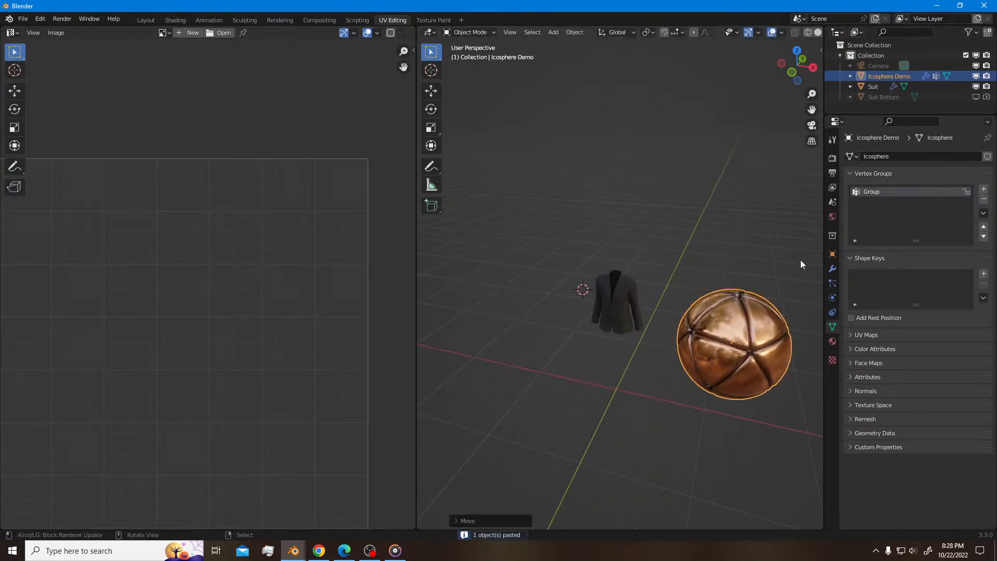
{"action": "left_click", "coordinate": [831, 269]}
{"action": "middle_click_drag", "start_coordinate": [753, 283], "coordinate": [688, 322]}
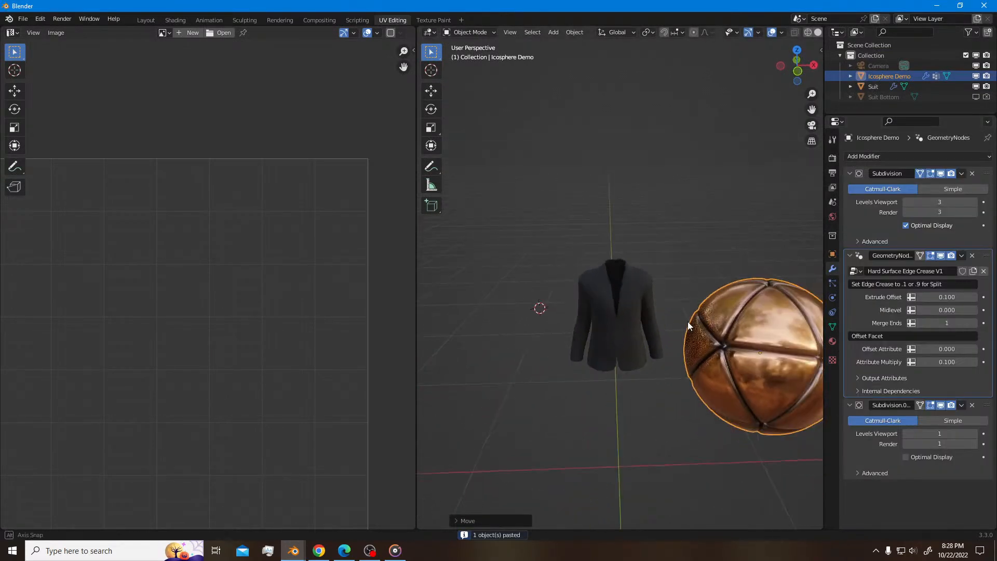
{"action": "key", "text": "Delete"}
- Add a Geometry Nodes modifier to the jacket using the Hard Surface Edge Crease V1 node group
{"action": "left_click", "coordinate": [638, 317]}
{"action": "left_click", "coordinate": [892, 157]}
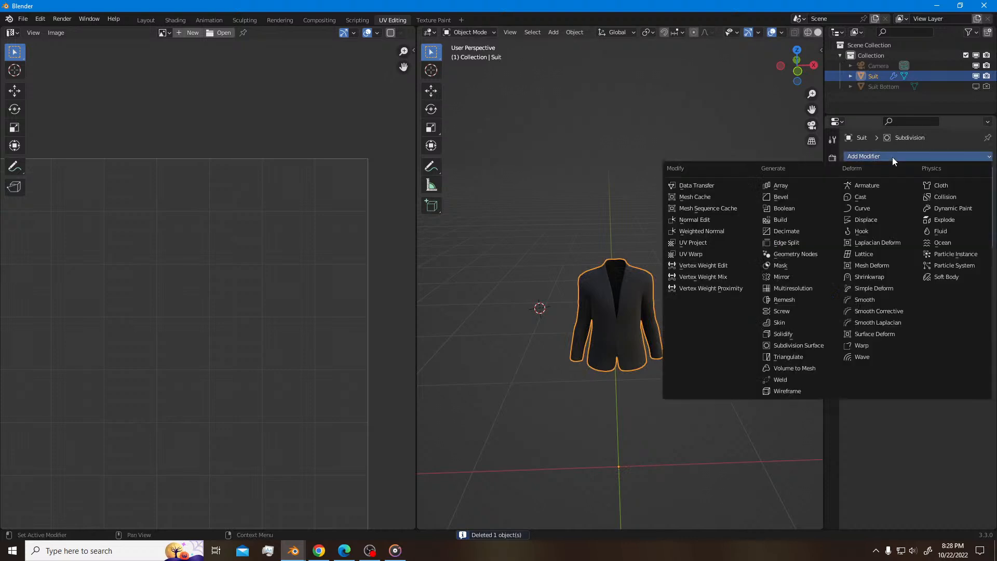
{"action": "left_click", "coordinate": [794, 258]}
{"action": "left_click", "coordinate": [854, 271]}
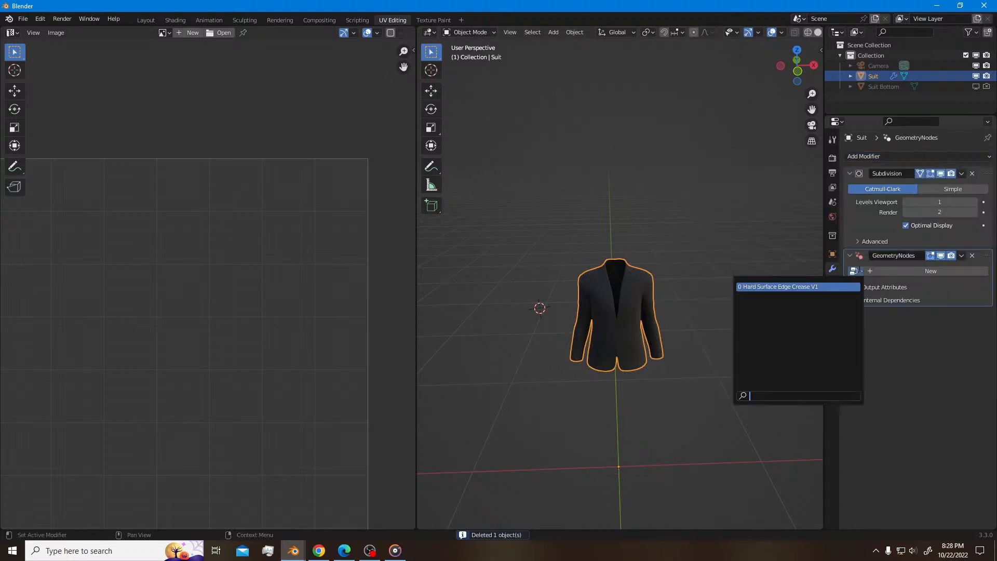
{"action": "left_click", "coordinate": [822, 286]}
- Place the edge crease modifier above the Subdivision modifier and set its Extrude Offset to 0.003
{"action": "left_click_drag", "start_coordinate": [992, 254], "coordinate": [992, 173]}
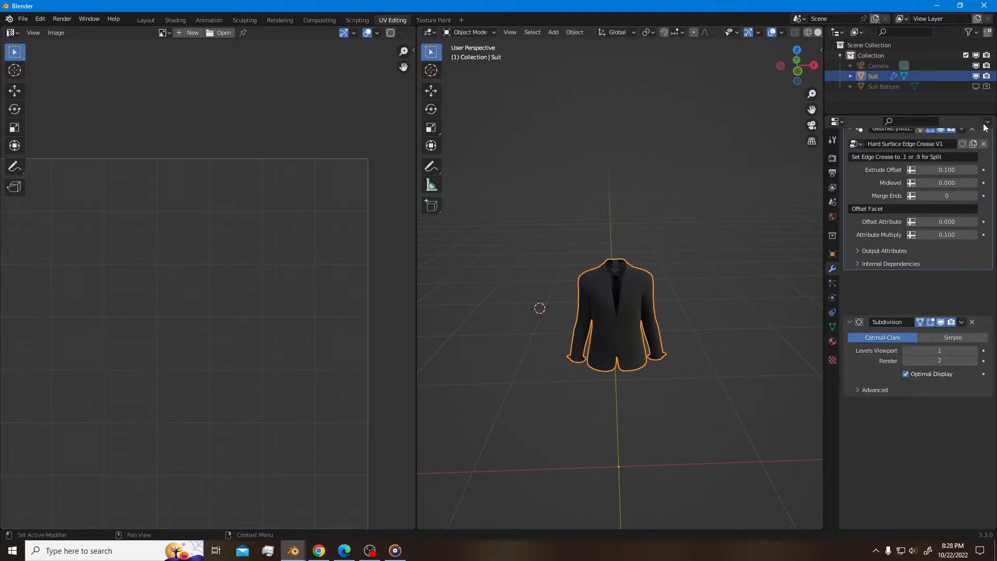
{"action": "scroll", "coordinate": [645, 285], "scroll_direction": "up", "scroll_amount": 5}
{"action": "middle_click_drag", "start_coordinate": [645, 285], "coordinate": [620, 280]}
{"action": "left_click_drag", "start_coordinate": [950, 215], "coordinate": [912, 215]}
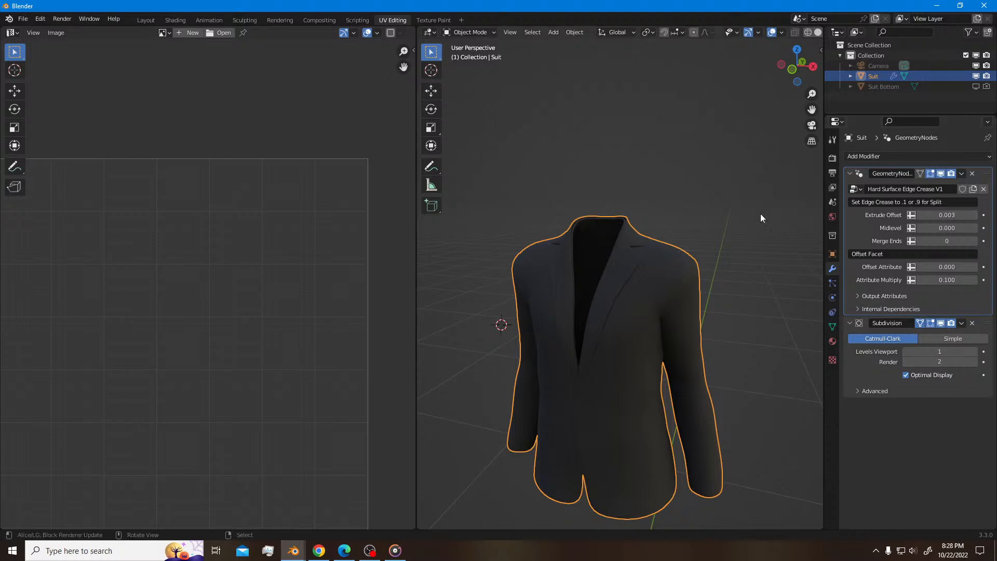
- Try to crease the edge loop running along one shoulder seam and down the sleeve
{"action": "middle_click_drag", "start_coordinate": [699, 224], "coordinate": [718, 273]}
{"action": "scroll", "coordinate": [644, 260], "scroll_direction": "up", "scroll_amount": 4}
{"action": "middle_click_drag", "start_coordinate": [579, 246], "coordinate": [633, 220]}
{"action": "middle_click_drag", "start_coordinate": [614, 263], "coordinate": [597, 305]}
{"action": "key", "text": "Tab"}
{"action": "key", "text": "a"}
{"action": "key", "text": "alt+a"}
{"action": "left_click", "coordinate": [601, 308], "text": "alt"}
{"action": "key", "text": "shift+e"}
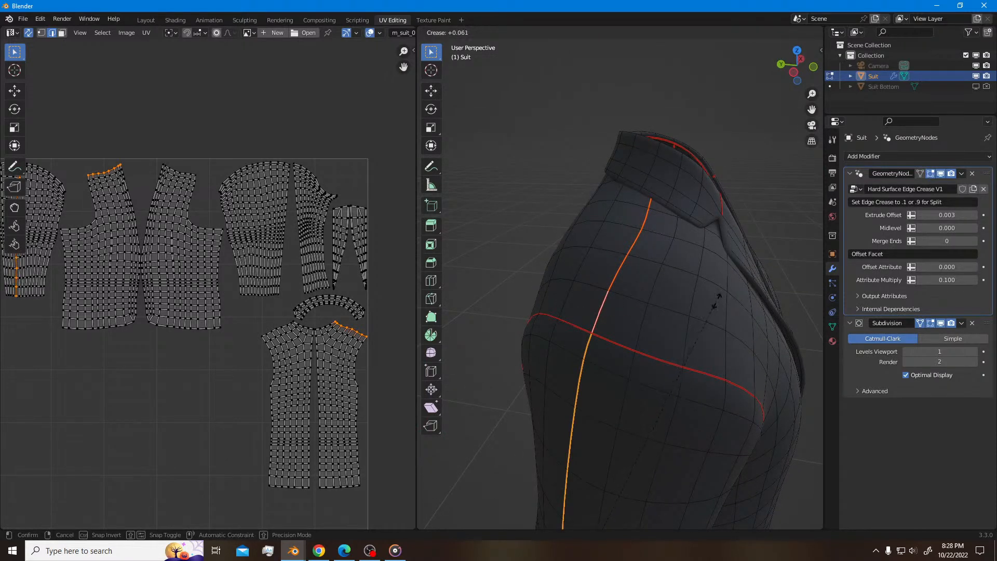
{"action": "left_click", "coordinate": [725, 285]}
{"action": "key", "text": "Tab"}
{"action": "middle_click_drag", "start_coordinate": [717, 278], "coordinate": [625, 336]}
{"action": "scroll", "coordinate": [730, 260], "scroll_direction": "down", "scroll_amount": 3}
- Crease the armhole seam loop on the first sleeve and check it in object mode
{"action": "key", "text": "Tab"}
{"action": "key", "text": "alt+a"}
{"action": "middle_click_drag", "start_coordinate": [646, 345], "coordinate": [668, 331]}
{"action": "scroll", "coordinate": [668, 330], "scroll_direction": "up", "scroll_amount": 1}
{"action": "key", "text": "shift+e"}
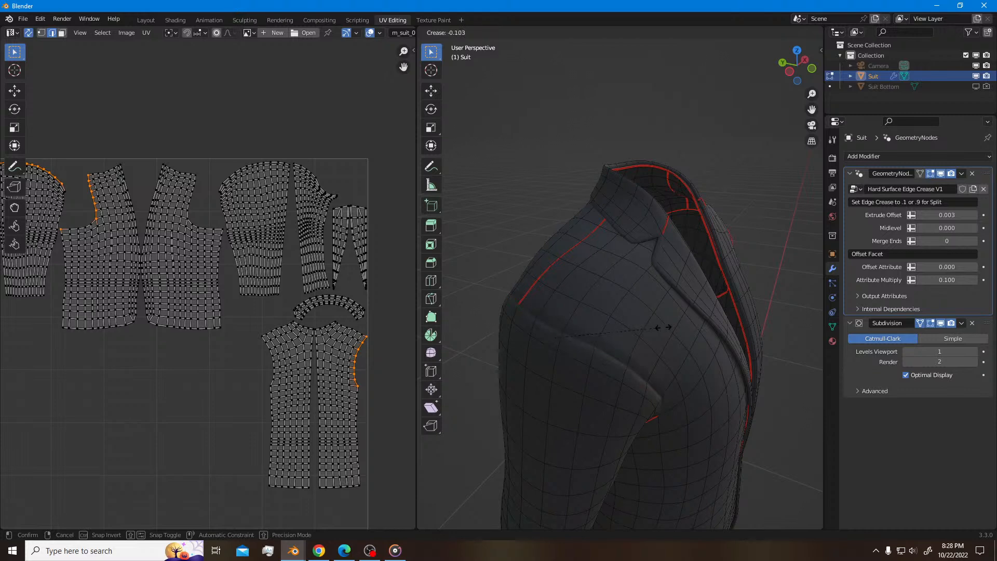
{"action": "left_click", "coordinate": [664, 328]}
{"action": "key", "text": "Tab"}
{"action": "scroll", "coordinate": [665, 327], "scroll_direction": "down", "scroll_amount": 2}
{"action": "mouse_move", "coordinate": [665, 327]}
{"action": "middle_mouse_down"}
{"action": "mouse_move", "coordinate": [626, 297]}
{"action": "mouse_move", "coordinate": [581, 285]}
{"action": "mouse_move", "coordinate": [661, 296]}
{"action": "mouse_move", "coordinate": [654, 325]}
{"action": "middle_mouse_up"}
- Crease the armhole seam loop on the opposite sleeve and return to object mode
{"action": "key", "text": "Tab"}
{"action": "scroll", "coordinate": [655, 325], "scroll_direction": "up", "scroll_amount": 4}
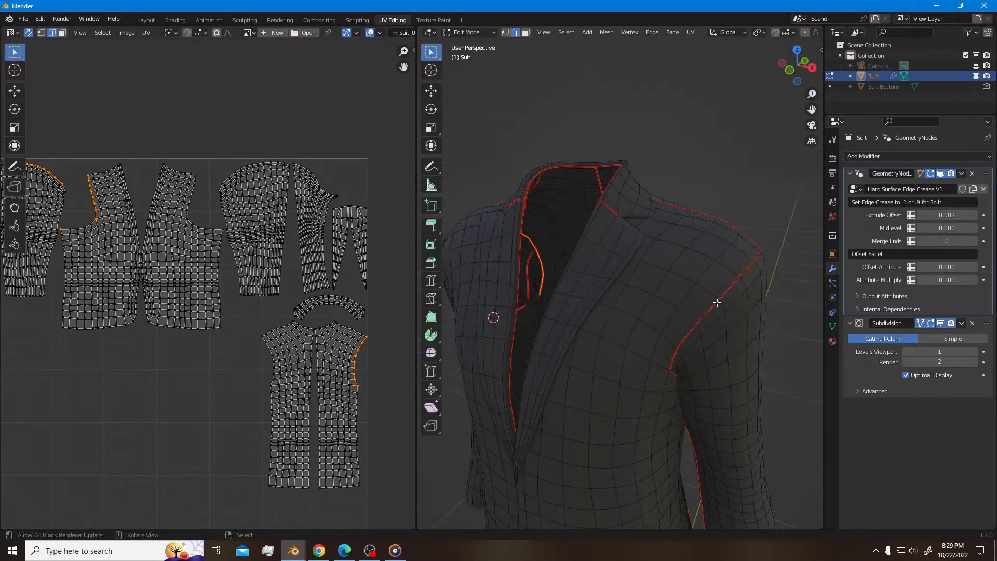
{"action": "left_click", "coordinate": [717, 306], "text": "alt"}
{"action": "key", "text": "shift+e"}
{"action": "key", "text": "BackSpace"}
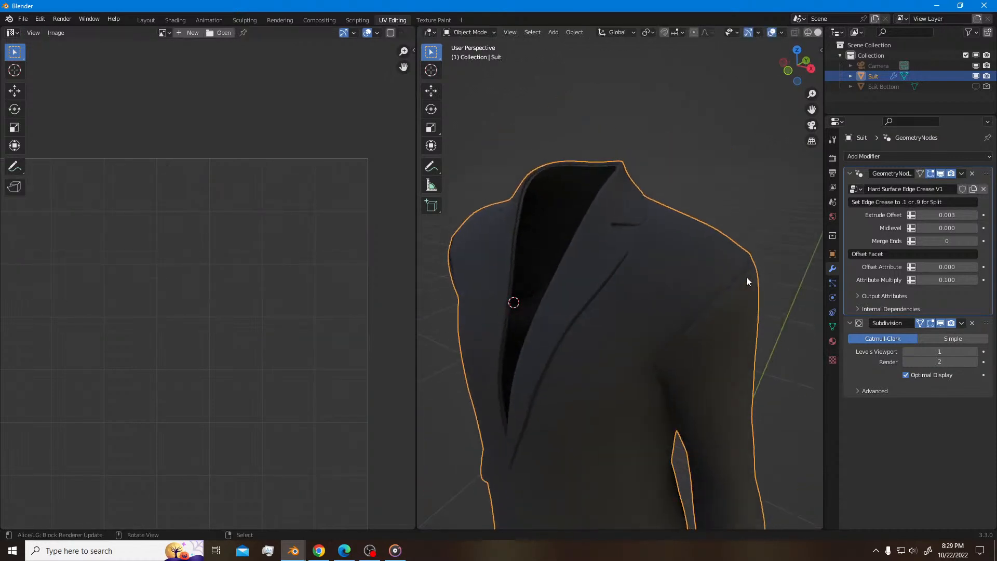
- Select the edge loops that run along both shoulder seams and down the sleeves
{"action": "middle_click_drag", "start_coordinate": [740, 284], "coordinate": [609, 346]}
{"action": "key", "text": "Tab"}
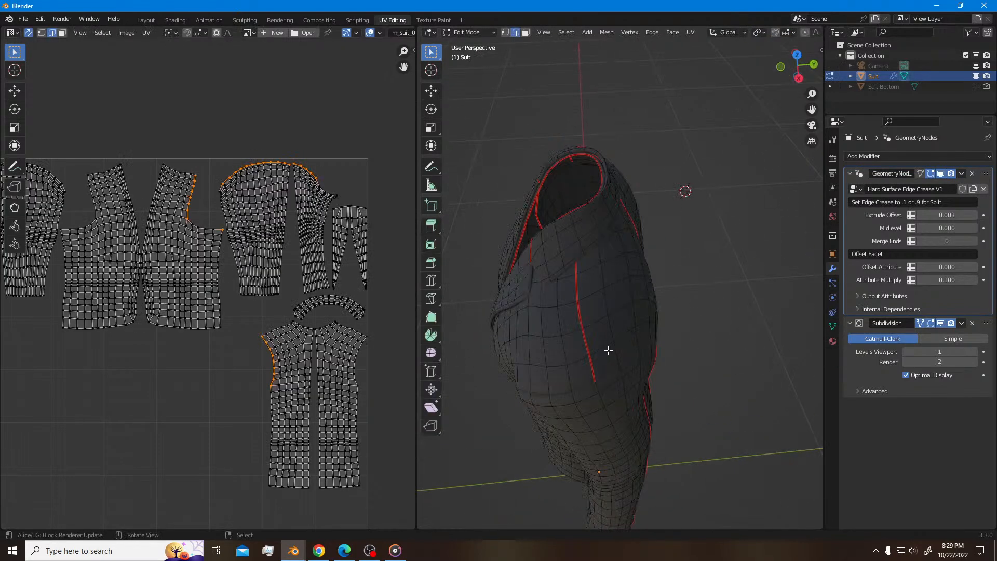
{"action": "key", "text": "a"}
{"action": "left_click", "coordinate": [593, 365]}
{"action": "key", "text": "alt+z"}
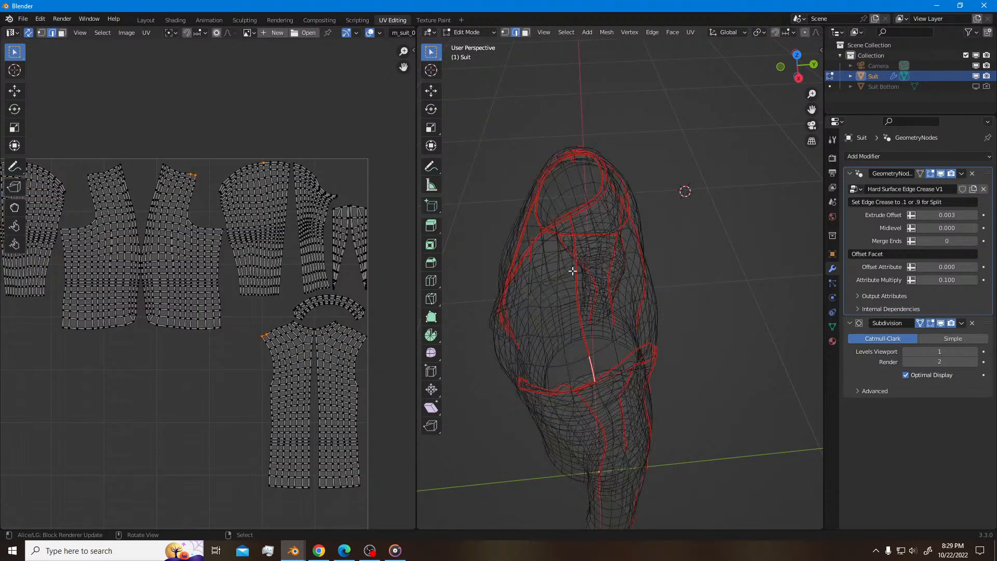
{"action": "key", "text": "a"}
{"action": "key", "text": "a"}
{"action": "right_click", "coordinate": [591, 362], "text": "alt"}
{"action": "scroll", "coordinate": [590, 363], "scroll_direction": "down", "scroll_amount": 2}
{"action": "key", "text": "alt+z"}
{"action": "middle_click_drag", "start_coordinate": [592, 363], "coordinate": [562, 302]}
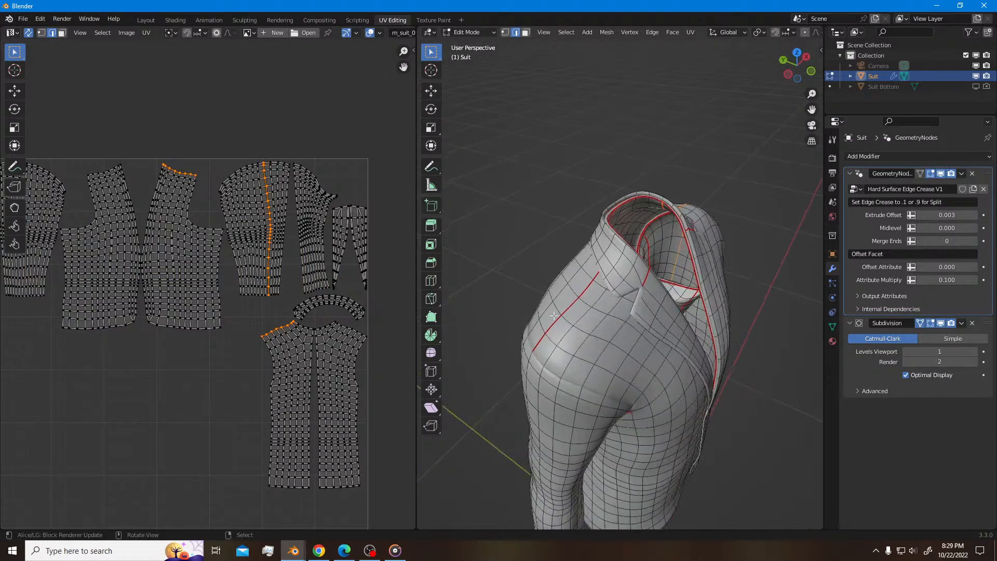
{"action": "key", "text": "alt+z"}
{"action": "scroll", "coordinate": [640, 362], "scroll_direction": "down", "scroll_amount": 3}
{"action": "middle_click_drag", "start_coordinate": [640, 363], "coordinate": [590, 352]}
{"action": "key", "text": "alt+z"}
{"action": "key", "text": "alt+z"}
{"action": "key", "text": "alt+z"}
{"action": "middle_click_drag", "start_coordinate": [646, 333], "coordinate": [687, 321]}
- Remove the sleeve portions of both loops from the selection with circle select, keeping only the shoulder seams
{"action": "key", "text": "2"}
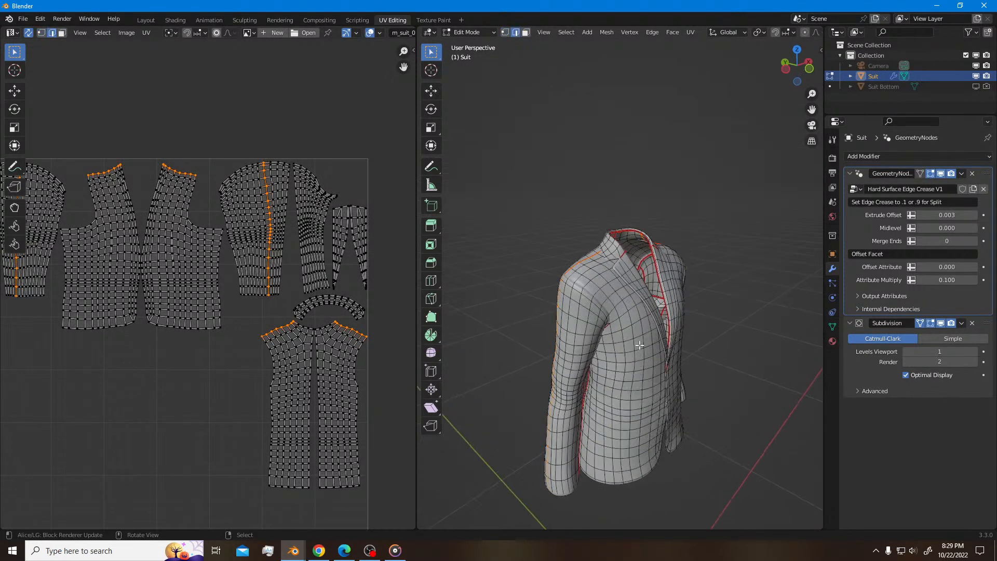
{"action": "scroll", "coordinate": [571, 319], "scroll_direction": "up", "scroll_amount": 1}
{"action": "key", "text": "c"}
{"action": "middle_click_drag", "start_coordinate": [535, 298], "coordinate": [527, 513]}
{"action": "right_click", "coordinate": [528, 513]}
{"action": "scroll", "coordinate": [535, 503], "scroll_direction": "down", "scroll_amount": 1}
{"action": "key", "text": "c"}
{"action": "middle_click_drag", "start_coordinate": [758, 322], "coordinate": [668, 432]}
{"action": "right_click", "coordinate": [668, 432]}
- Crease both shoulder seams by 0.1 and view the jacket in object mode with material preview shading
{"action": "scroll", "coordinate": [677, 301], "scroll_direction": "up", "scroll_amount": 5}
{"action": "middle_click_drag", "start_coordinate": [681, 281], "coordinate": [657, 279]}
{"action": "key", "text": "shift+e"}
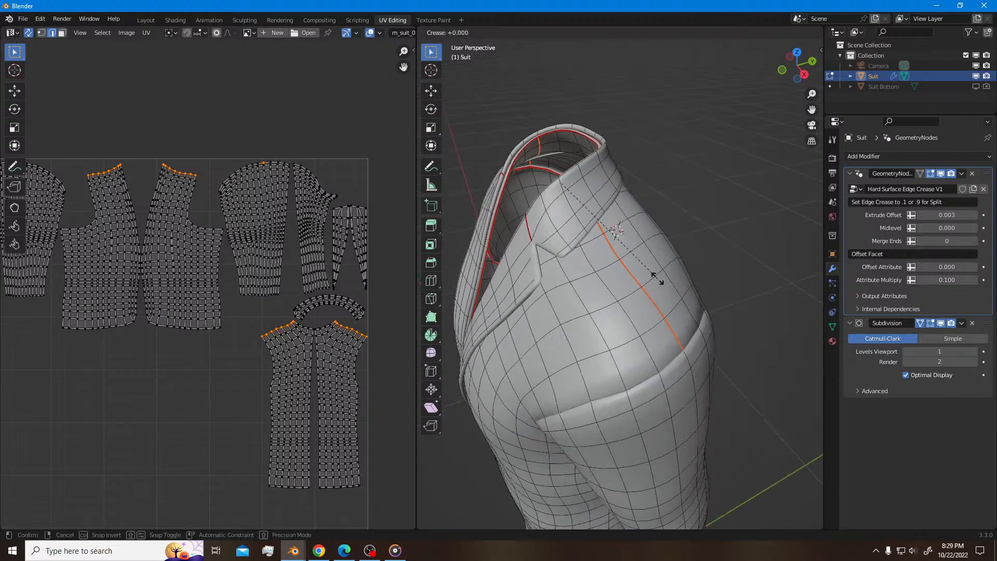
{"action": "type", "text": ".1"}
{"action": "key", "text": "Return"}
{"action": "key", "text": "Tab"}
{"action": "key", "text": "z"}
{"action": "left_click", "coordinate": [667, 275]}
{"action": "mouse_move", "coordinate": [623, 351]}
{"action": "middle_mouse_down"}
{"action": "mouse_move", "coordinate": [590, 367]}
{"action": "mouse_move", "coordinate": [603, 385]}
{"action": "middle_mouse_up"}
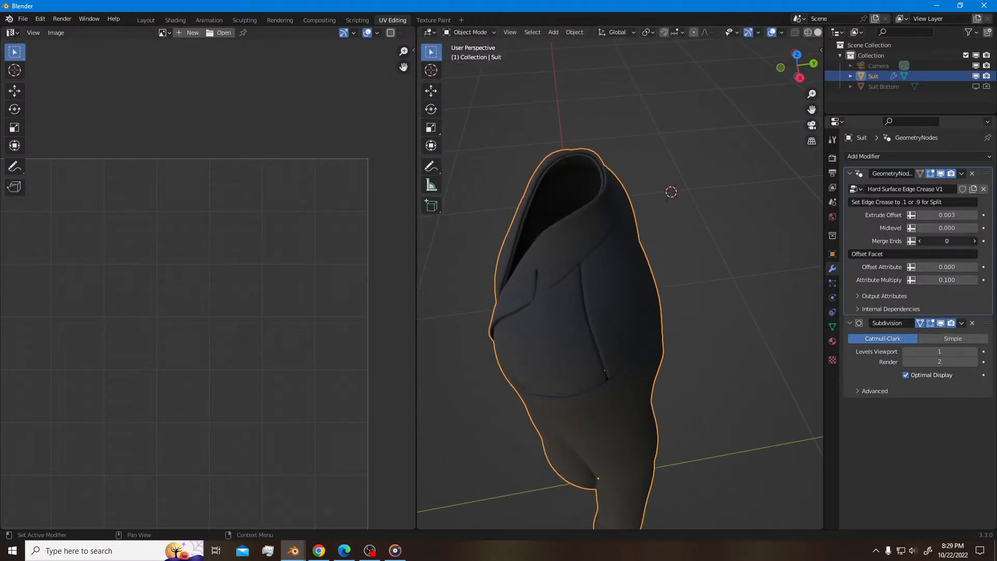
- Set Merge Ends to 1 on the edge crease modifier and inspect the shoulder seams
{"action": "right_click", "coordinate": [762, 277]}
{"action": "scroll", "coordinate": [659, 317], "scroll_direction": "up", "scroll_amount": 3}
{"action": "middle_click_drag", "start_coordinate": [659, 333], "coordinate": [587, 182]}
{"action": "scroll", "coordinate": [616, 310], "scroll_direction": "down", "scroll_amount": 3}
{"action": "middle_click_drag", "start_coordinate": [605, 335], "coordinate": [661, 321]}
{"action": "scroll", "coordinate": [634, 294], "scroll_direction": "down", "scroll_amount": 5}
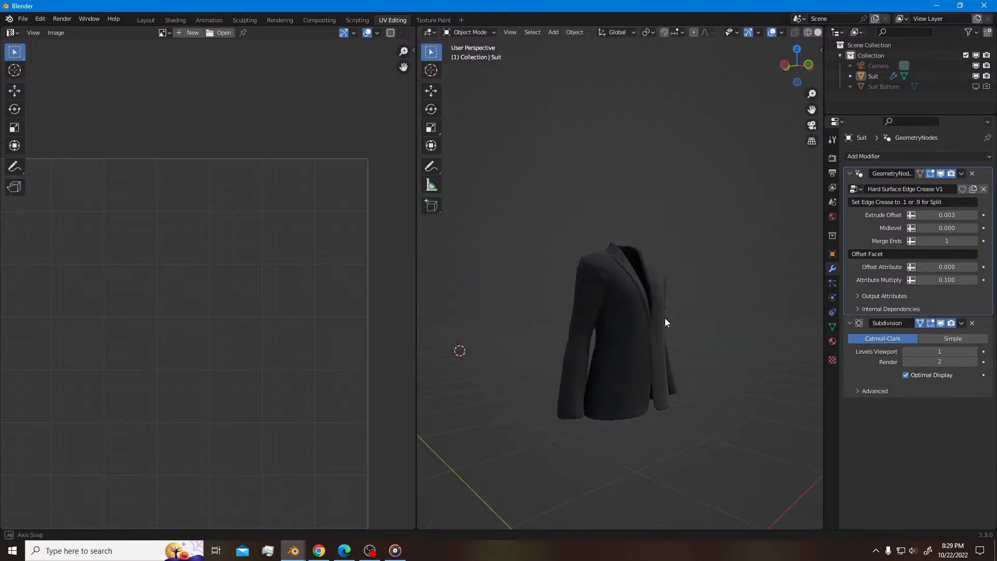
- Try to crease a vertical edge loop on each side of the jacket's body and check it in object mode
{"action": "key", "text": "Tab"}
{"action": "scroll", "coordinate": [619, 347], "scroll_direction": "up", "scroll_amount": 8}
{"action": "scroll", "coordinate": [591, 438], "scroll_direction": "down", "scroll_amount": 5}
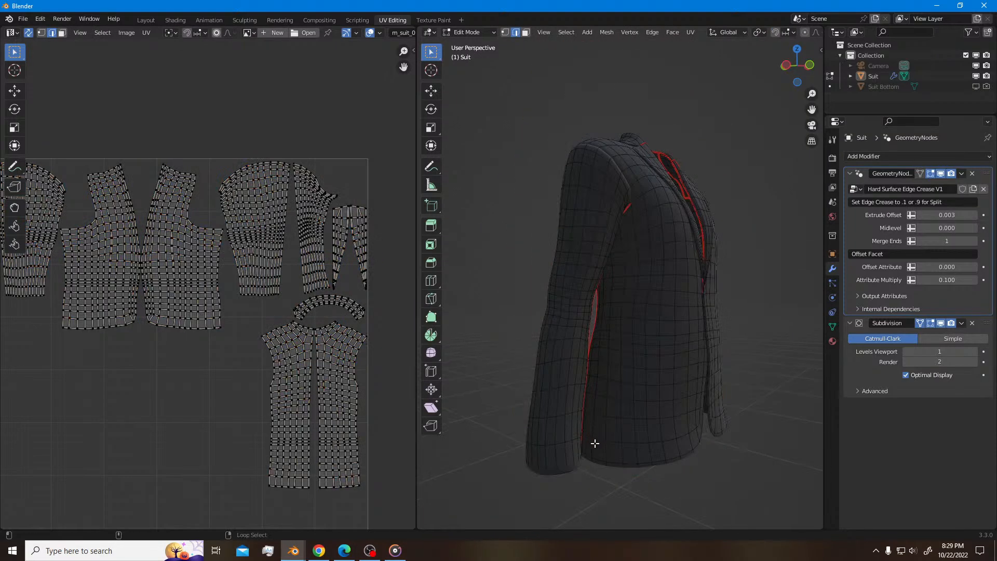
{"action": "mouse_move", "coordinate": [591, 446]}
{"action": "middle_mouse_down"}
{"action": "mouse_move", "coordinate": [508, 357]}
{"action": "mouse_move", "coordinate": [571, 363]}
{"action": "mouse_move", "coordinate": [654, 347]}
{"action": "mouse_move", "coordinate": [741, 350]}
{"action": "mouse_move", "coordinate": [646, 379]}
{"action": "mouse_move", "coordinate": [501, 372]}
{"action": "middle_mouse_up"}
{"action": "key", "text": "z"}
{"action": "mouse_move", "coordinate": [636, 412]}
{"action": "middle_mouse_down"}
{"action": "mouse_move", "coordinate": [579, 396]}
{"action": "mouse_move", "coordinate": [587, 410]}
{"action": "mouse_move", "coordinate": [639, 403]}
{"action": "middle_mouse_up"}
{"action": "key", "text": "z"}
{"action": "left_click", "coordinate": [603, 410]}
{"action": "left_click", "coordinate": [572, 418], "text": "alt+shift"}
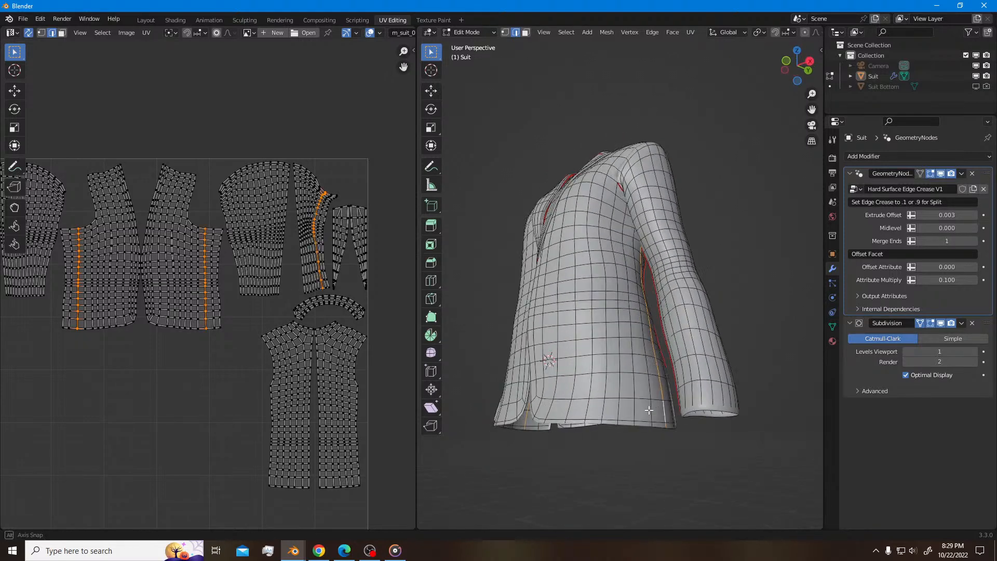
{"action": "key", "text": "shift+e"}
{"action": "key", "text": "Return"}
{"action": "key", "text": "Tab"}
{"action": "key", "text": "z"}
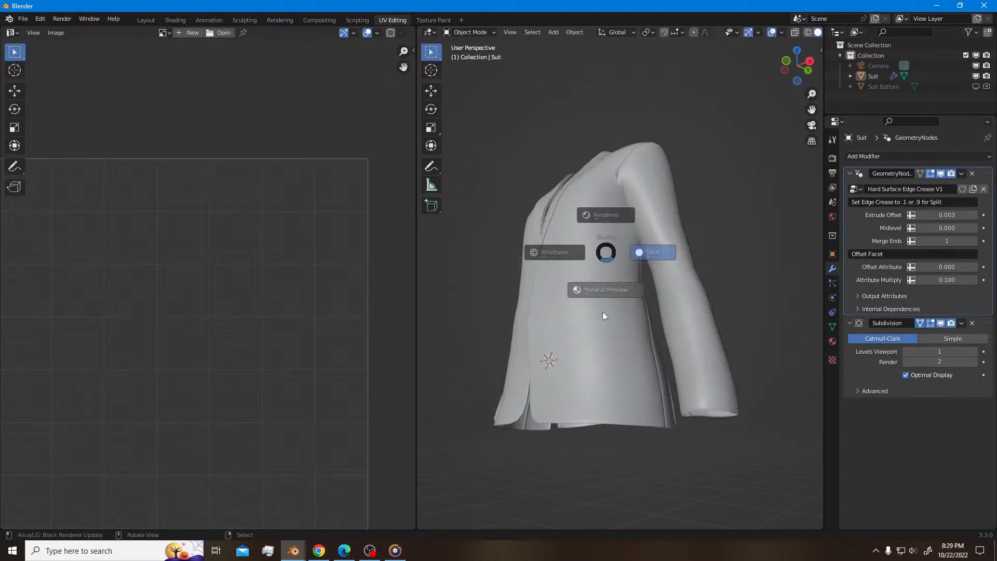
{"action": "left_click", "coordinate": [611, 284]}
{"action": "mouse_move", "coordinate": [620, 317]}
{"action": "middle_mouse_down"}
{"action": "mouse_move", "coordinate": [705, 322]}
{"action": "mouse_move", "coordinate": [669, 355]}
{"action": "mouse_move", "coordinate": [741, 314]}
{"action": "mouse_move", "coordinate": [722, 285]}
{"action": "mouse_move", "coordinate": [706, 291]}
{"action": "middle_mouse_up"}
{"action": "key", "text": "z"}
{"action": "left_click", "coordinate": [793, 303]}
- Select matching vertical edge loops on both sides of the body, crease them by 0.1 and view the whole jacket
{"action": "key", "text": "Tab"}
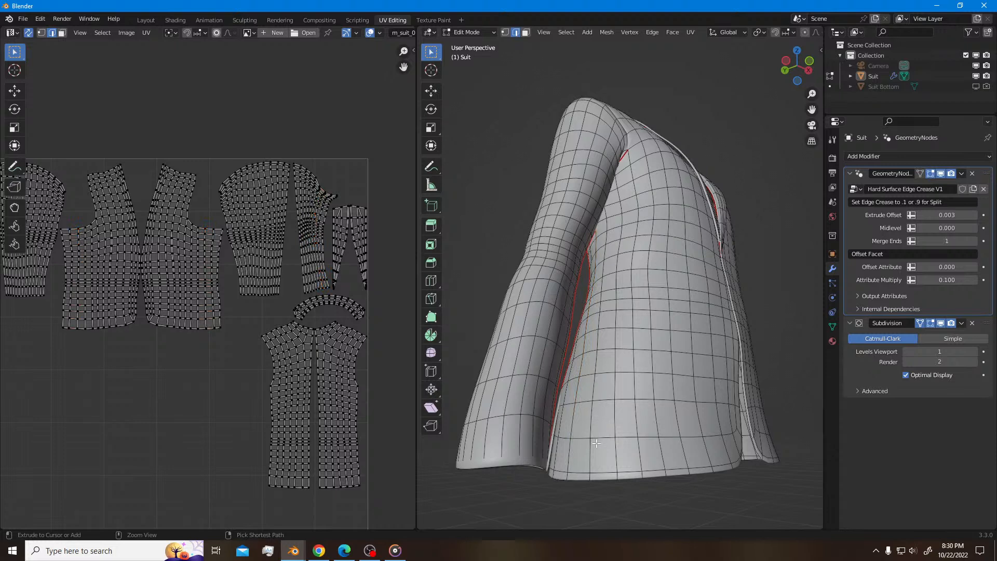
{"action": "key", "text": "a"}
{"action": "key", "text": "alt+a"}
{"action": "left_click", "coordinate": [589, 445], "text": "alt"}
{"action": "middle_click_drag", "start_coordinate": [589, 445], "coordinate": [599, 409]}
{"action": "scroll", "coordinate": [598, 410], "scroll_direction": "up", "scroll_amount": 3}
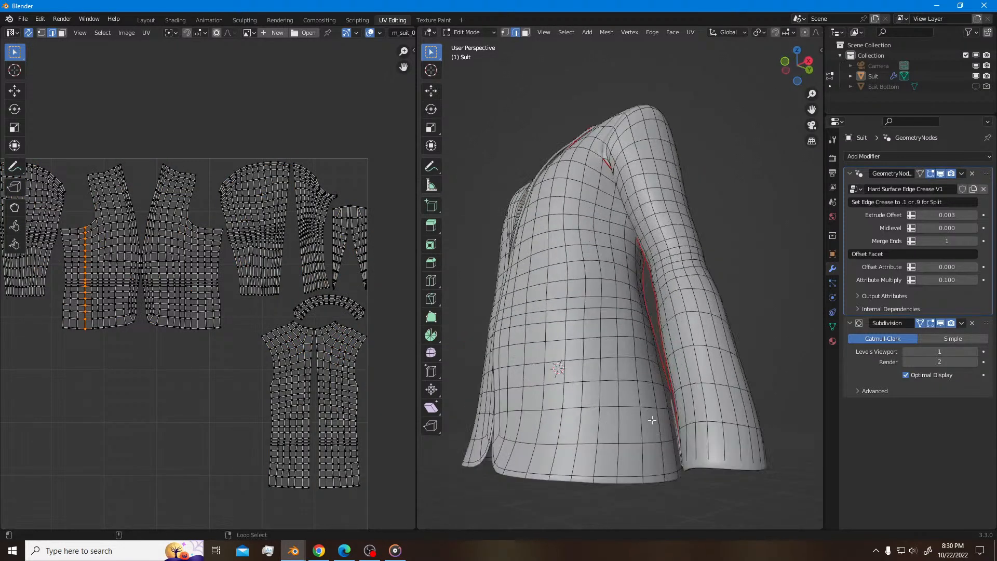
{"action": "key", "text": "shift+e"}
{"action": "type", "text": ".1"}
{"action": "key", "text": "Return"}
{"action": "key", "text": "Tab"}
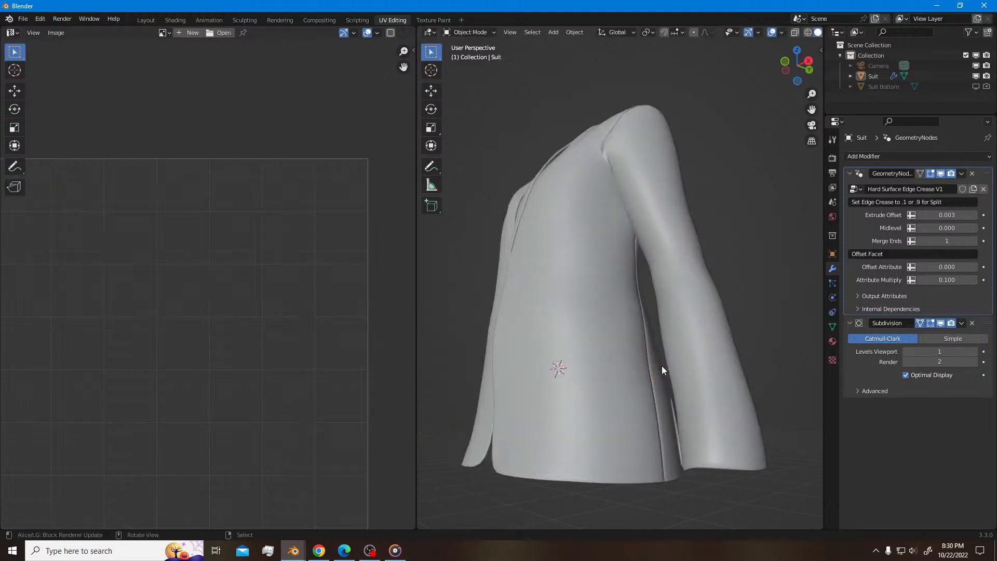
{"action": "left_click", "coordinate": [683, 185]}
{"action": "mouse_move", "coordinate": [587, 256]}
{"action": "middle_mouse_down"}
{"action": "mouse_move", "coordinate": [606, 269]}
{"action": "mouse_move", "coordinate": [703, 285]}
{"action": "mouse_move", "coordinate": [625, 307]}
{"action": "middle_mouse_up"}
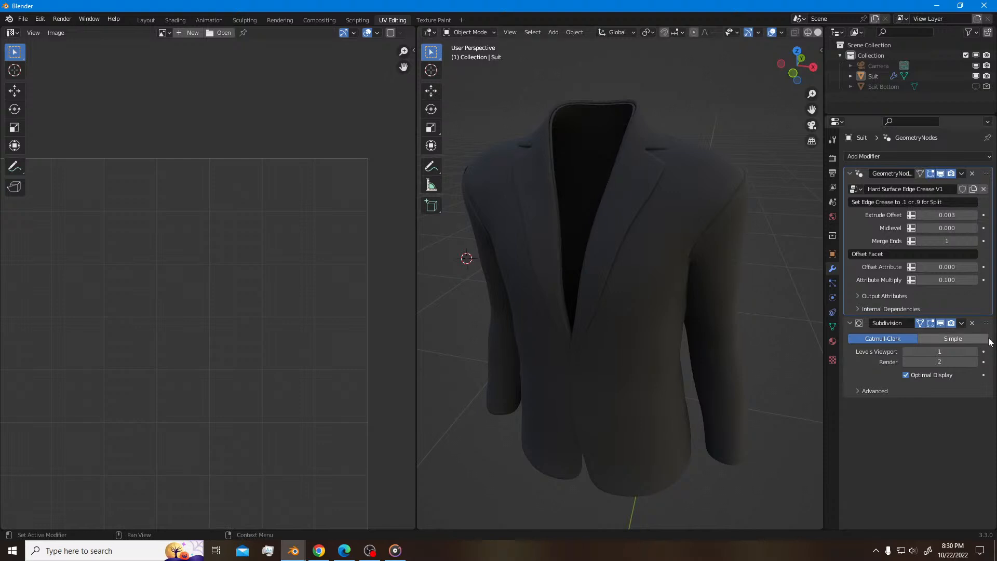
- Set the Subdivision modifier's render level to 1
{"action": "left_click", "coordinate": [891, 392]}
{"action": "left_click", "coordinate": [898, 389]}
{"action": "middle_click_drag", "start_coordinate": [750, 363], "coordinate": [728, 367]}
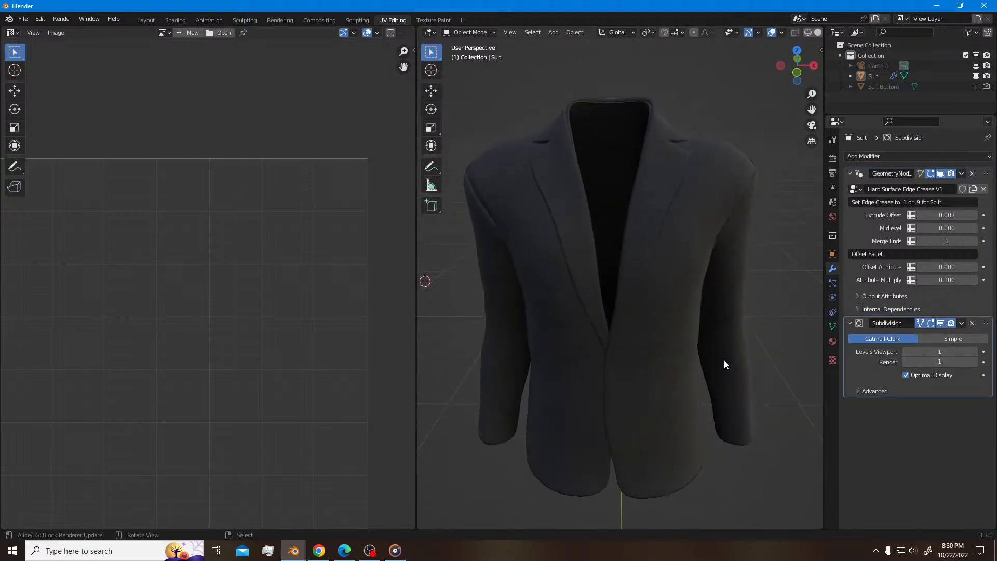
- Select the jacket's entire mesh, merge its vertices by distance and check the result in object mode
{"action": "scroll", "coordinate": [721, 383], "scroll_direction": "up", "scroll_amount": 4}
{"action": "middle_click_drag", "start_coordinate": [656, 318], "coordinate": [675, 354]}
{"action": "right_click", "coordinate": [694, 287]}
{"action": "key", "text": "Tab"}
{"action": "scroll", "coordinate": [722, 287], "scroll_direction": "up", "scroll_amount": 4}
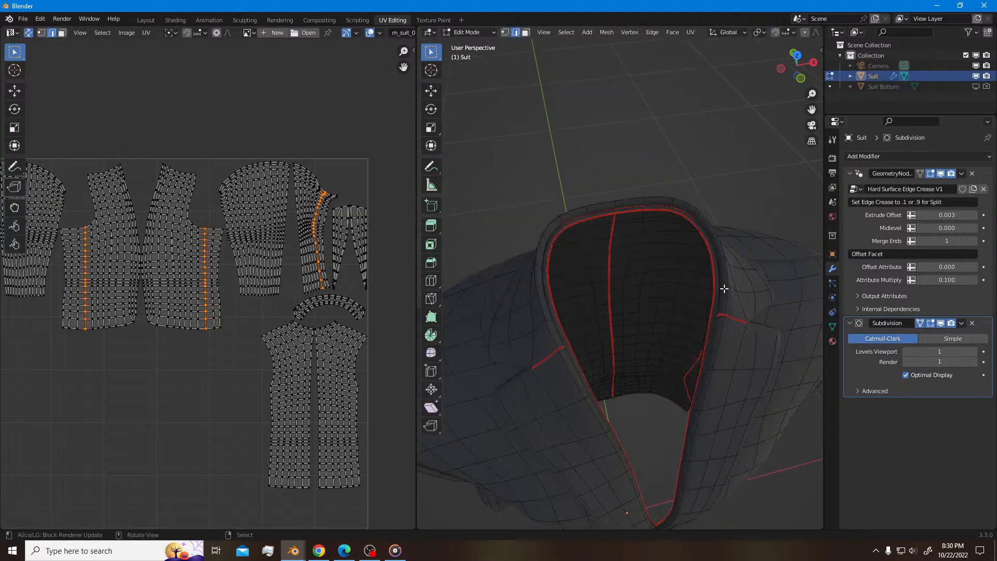
{"action": "key", "text": "a"}
{"action": "key", "text": "alt+a"}
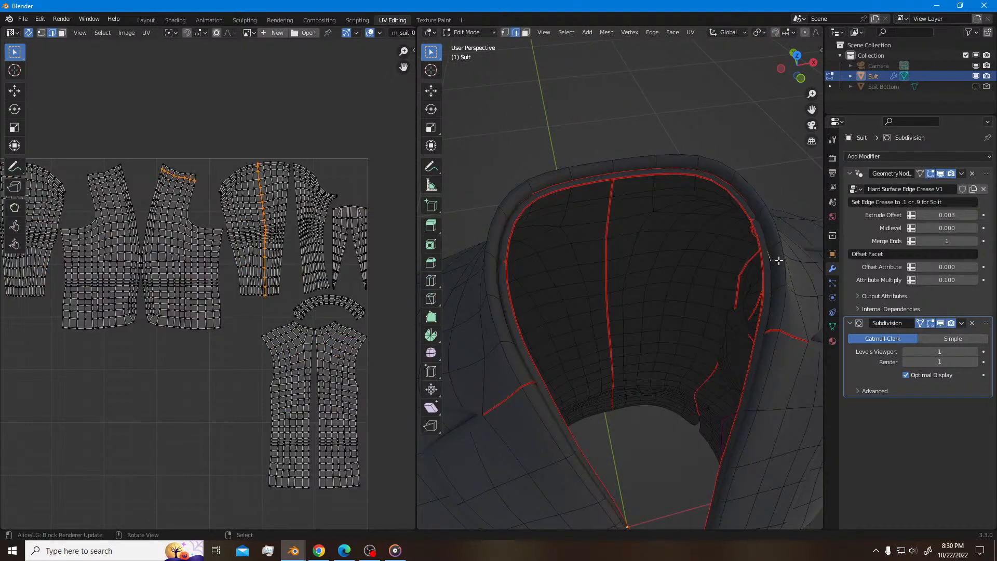
{"action": "scroll", "coordinate": [779, 260], "scroll_direction": "down", "scroll_amount": 4}
{"action": "middle_click_drag", "start_coordinate": [712, 327], "coordinate": [708, 286]}
{"action": "key", "text": "a"}
{"action": "right_click", "coordinate": [696, 445]}
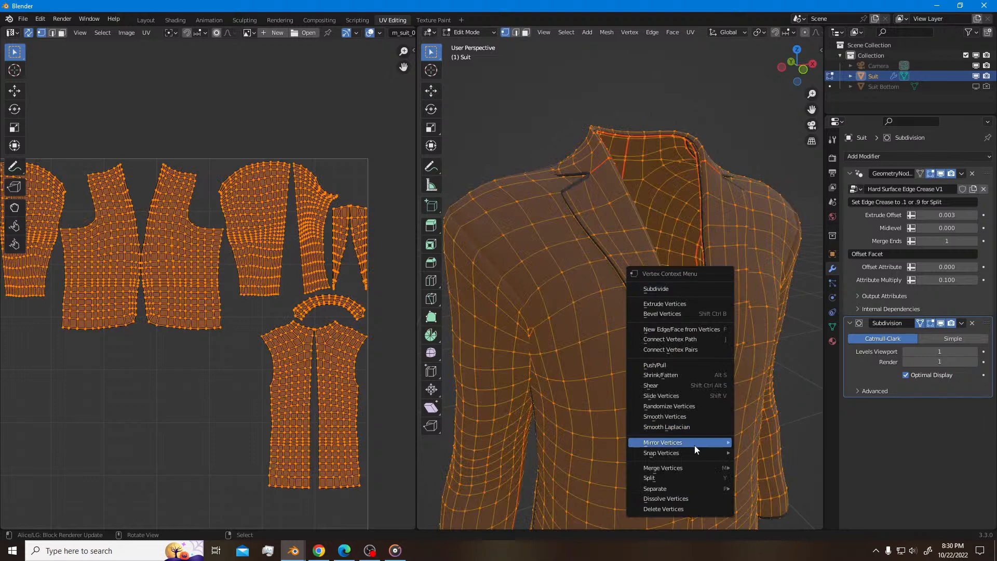
{"action": "mouse_move", "coordinate": [693, 467]}
{"action": "left_click", "coordinate": [805, 506]}
{"action": "key", "text": "Tab"}
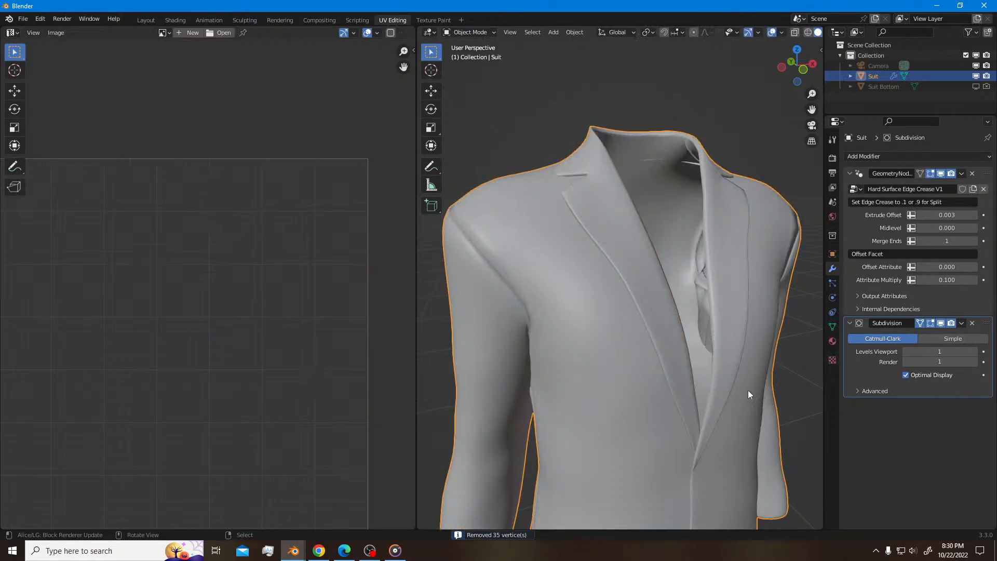
{"action": "middle_click_drag", "start_coordinate": [708, 412], "coordinate": [719, 384]}
{"action": "scroll", "coordinate": [710, 418], "scroll_direction": "down", "scroll_amount": 3}
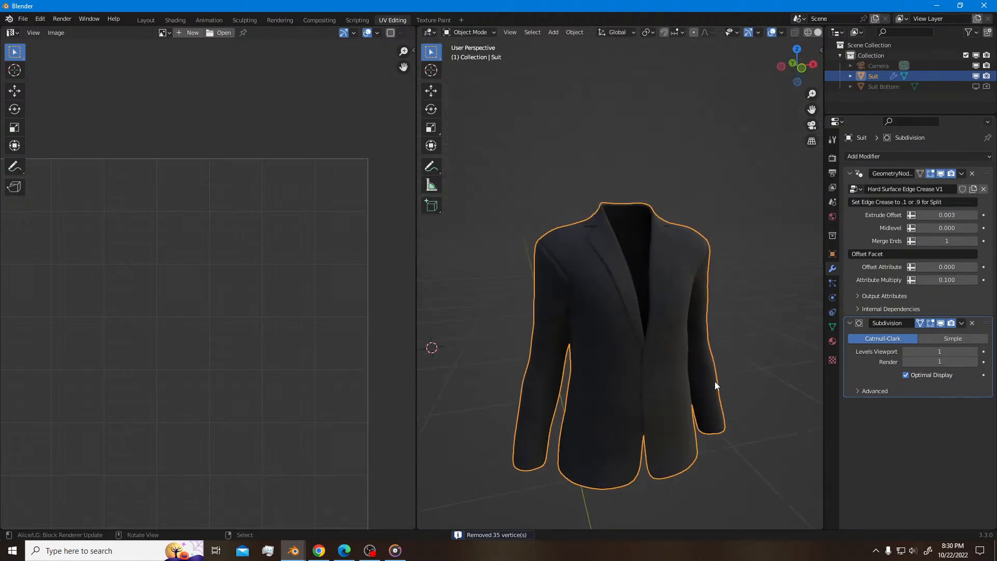
- Try creasing a rectangular edge outline on the chest and check it in object mode with solid shading
{"action": "scroll", "coordinate": [680, 413], "scroll_direction": "up", "scroll_amount": 4}
{"action": "key", "text": "Tab"}
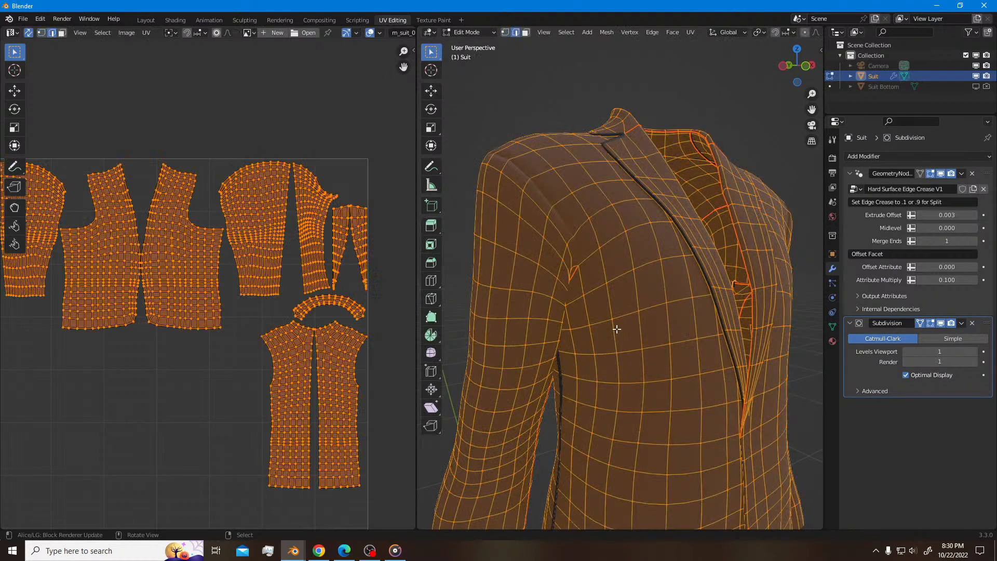
{"action": "left_click", "coordinate": [613, 332]}
{"action": "left_click", "coordinate": [614, 428], "text": "ctrl"}
{"action": "key", "text": "ctrl+z"}
{"action": "left_click", "coordinate": [650, 443], "text": "ctrl"}
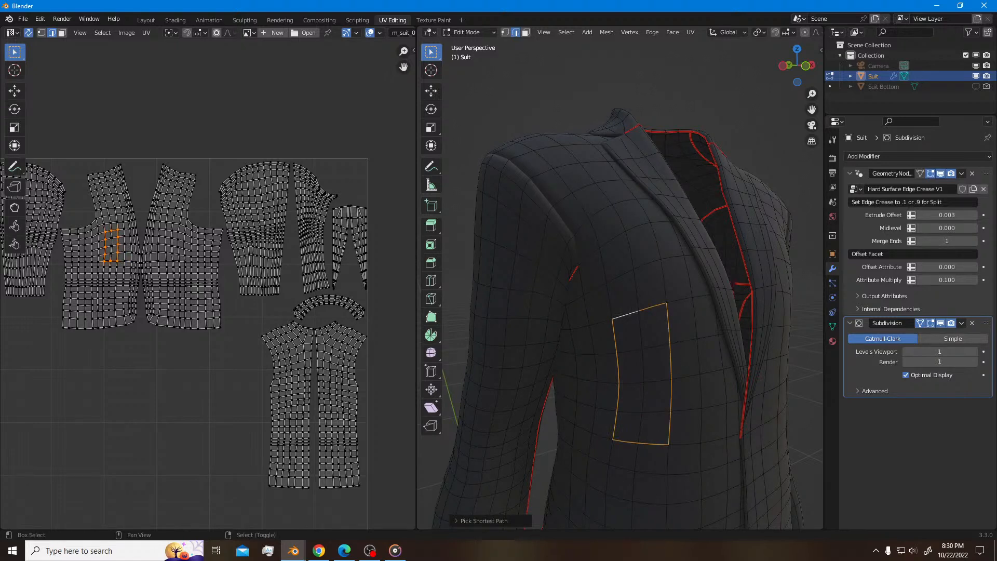
{"action": "key", "text": "Tab"}
{"action": "scroll", "coordinate": [625, 316], "scroll_direction": "up", "scroll_amount": 3}
{"action": "key", "text": "z"}
{"action": "left_click", "coordinate": [743, 306]}
{"action": "mouse_move", "coordinate": [743, 307]}
{"action": "middle_mouse_down"}
{"action": "mouse_move", "coordinate": [703, 307]}
{"action": "mouse_move", "coordinate": [699, 292]}
{"action": "mouse_move", "coordinate": [684, 300]}
{"action": "middle_mouse_up"}
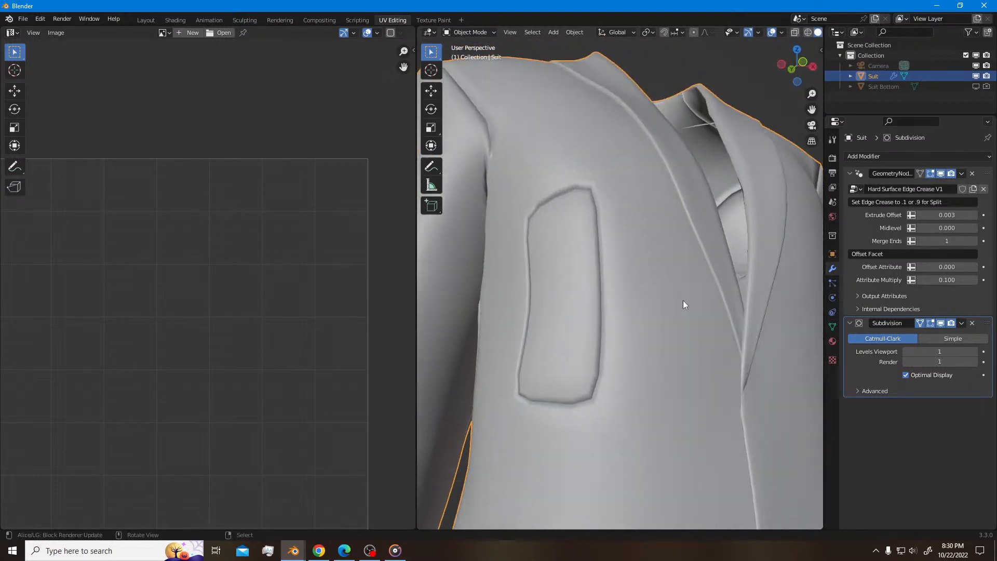
- Try a different mean crease on the rectangular chest outline and view it in material preview
{"action": "key", "text": "Tab"}
{"action": "key", "text": "shift+e"}
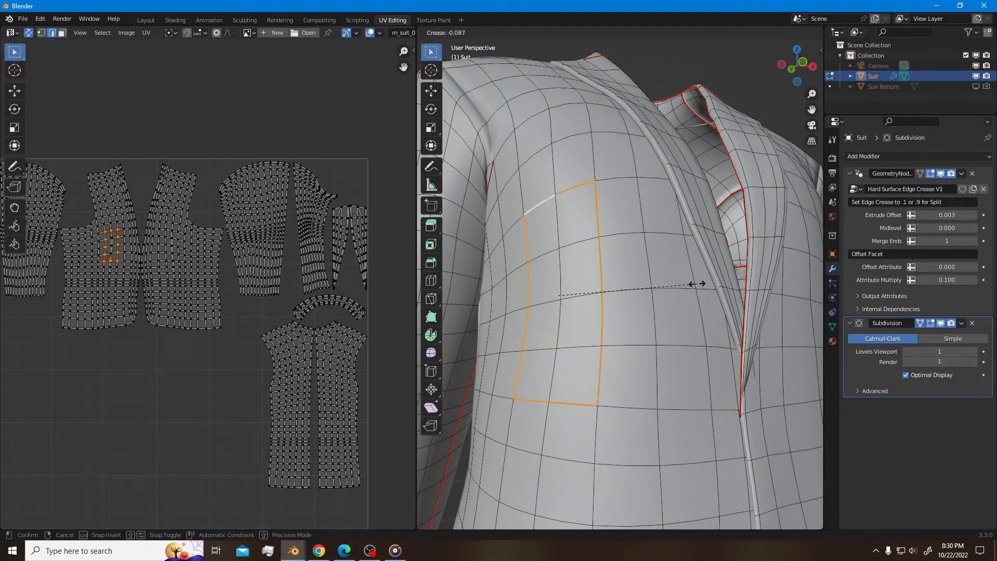
{"action": "left_click", "coordinate": [697, 284]}
{"action": "key", "text": "n"}
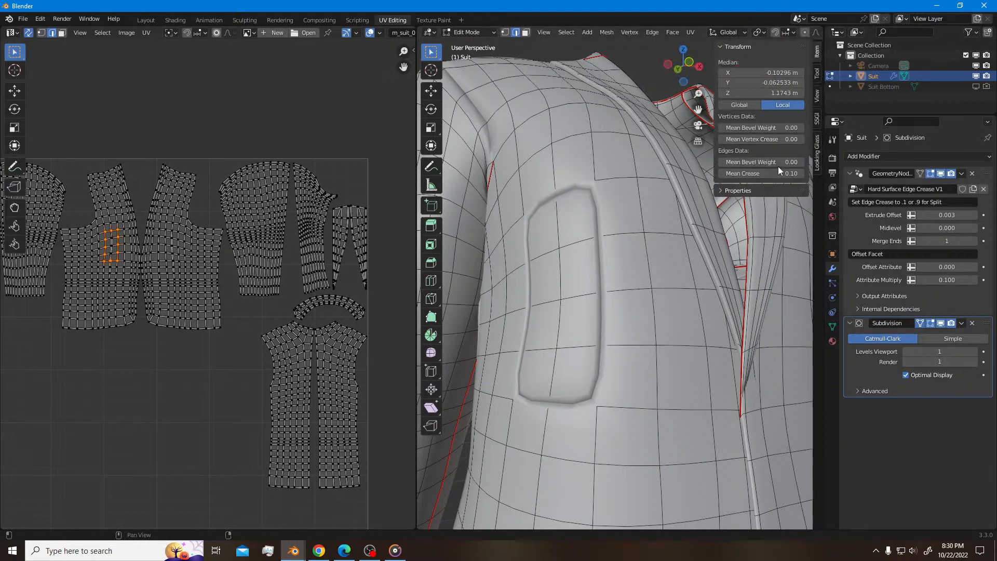
{"action": "key", "text": "Return"}
{"action": "key", "text": "Tab"}
{"action": "middle_click_drag", "start_coordinate": [631, 277], "coordinate": [640, 282]}
{"action": "key", "text": "z"}
- Turn off Use Creases in the Subdivision modifier's advanced settings and look over the jacket
{"action": "left_click", "coordinate": [929, 391]}
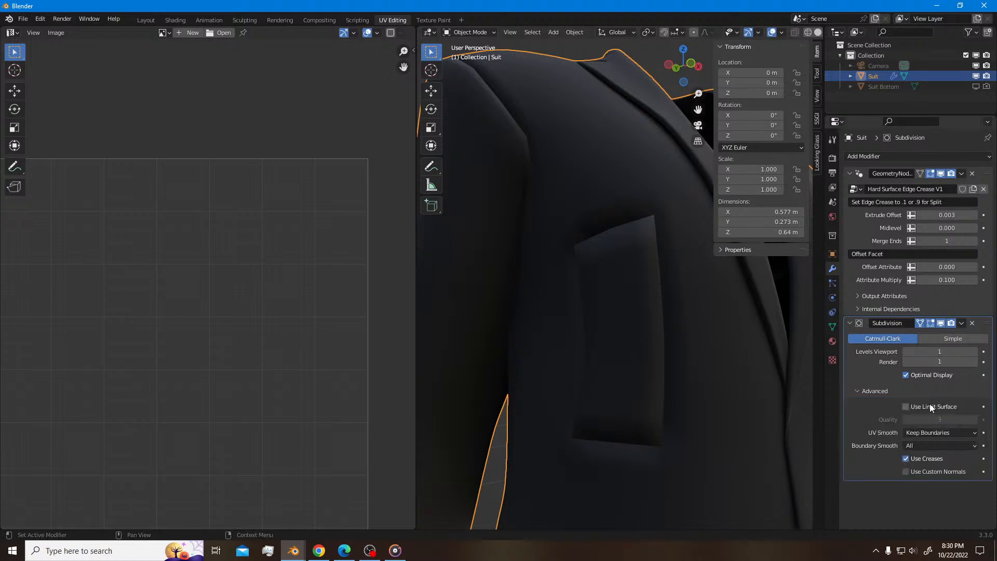
{"action": "left_click", "coordinate": [906, 459]}
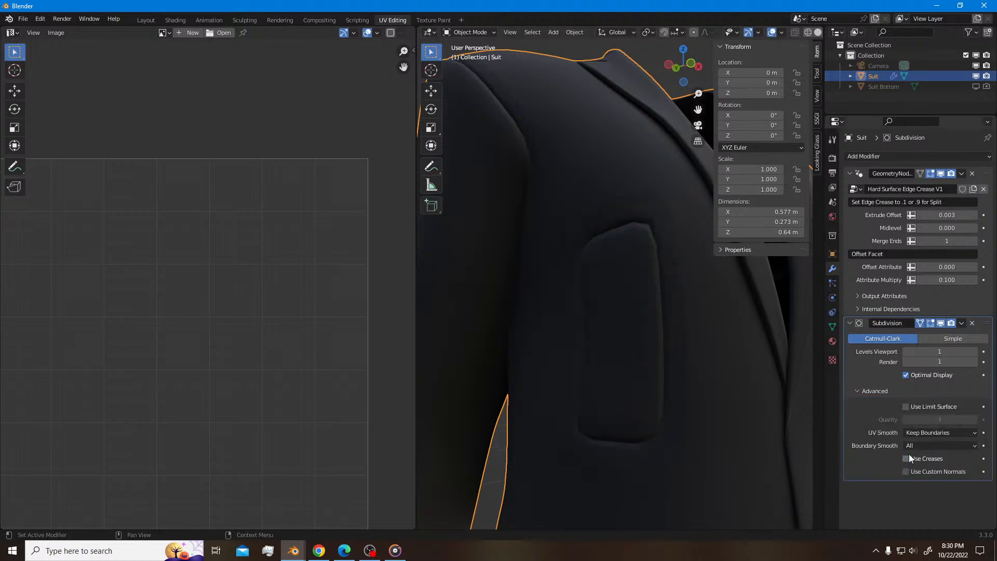
{"action": "left_click", "coordinate": [876, 390]}
{"action": "scroll", "coordinate": [643, 284], "scroll_direction": "down", "scroll_amount": 4}
{"action": "key", "text": "n"}
{"action": "middle_click_drag", "start_coordinate": [655, 276], "coordinate": [674, 273]}
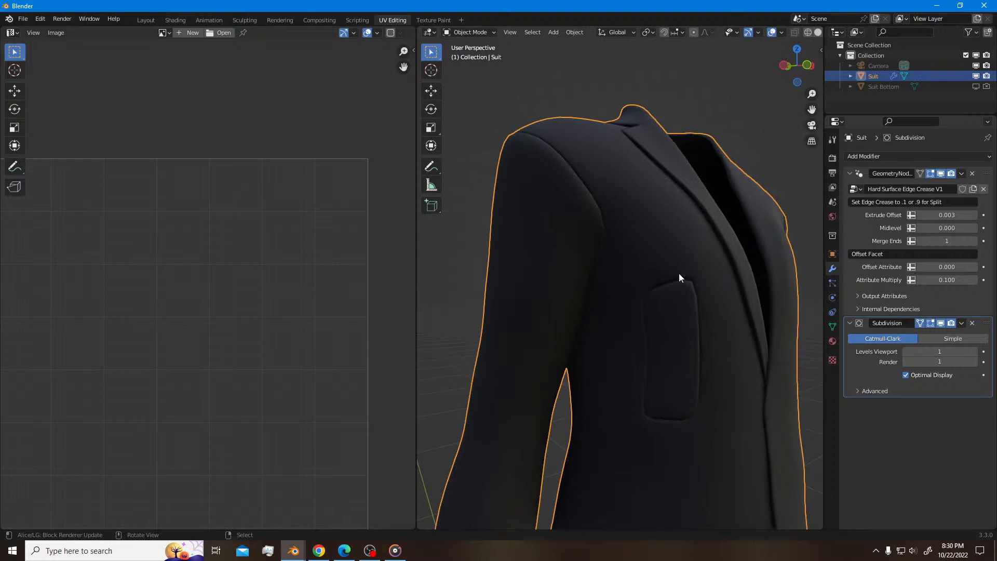
- Try creasing the rectangular chest outline by 1
{"action": "key", "text": "Tab"}
{"action": "key", "text": "shift+e"}
{"action": "key", "text": "1"}
{"action": "key", "text": "Return"}
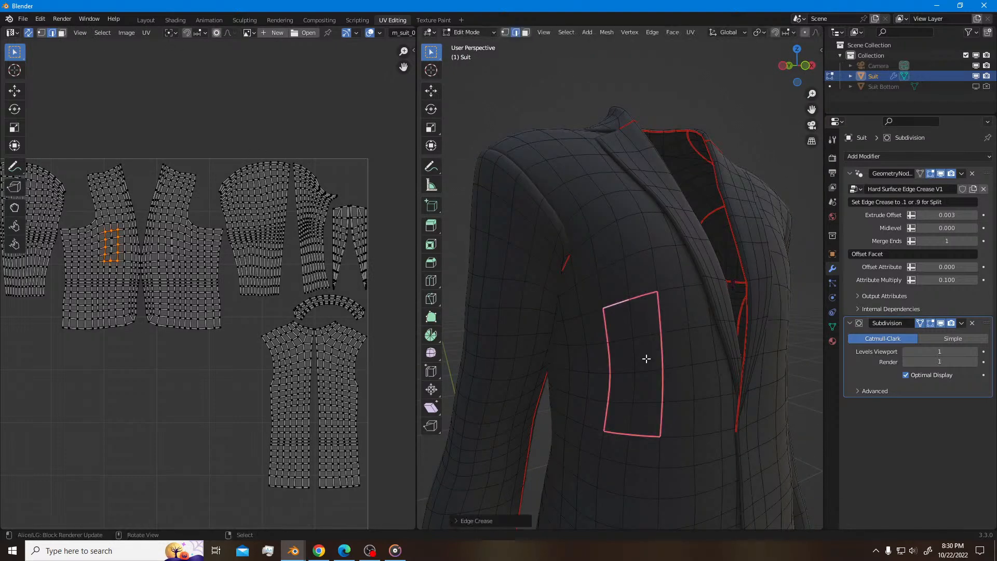
- Restore the rectangular chest outline's selection and remove its crease
{"action": "scroll", "coordinate": [686, 331], "scroll_direction": "down", "scroll_amount": 5}
{"action": "key", "text": "a"}
{"action": "key", "text": "alt+a"}
{"action": "key", "text": "a"}
{"action": "scroll", "coordinate": [652, 357], "scroll_direction": "up", "scroll_amount": 3}
{"action": "key", "text": "alt+a"}
{"action": "key", "text": "a"}
{"action": "key", "text": "ctrl+z"}
{"action": "key", "text": "ctrl+z"}
{"action": "key", "text": "shift+e"}
{"action": "left_click", "coordinate": [680, 333]}
{"action": "key", "text": "shift+e"}
{"action": "left_click", "coordinate": [770, 289]}
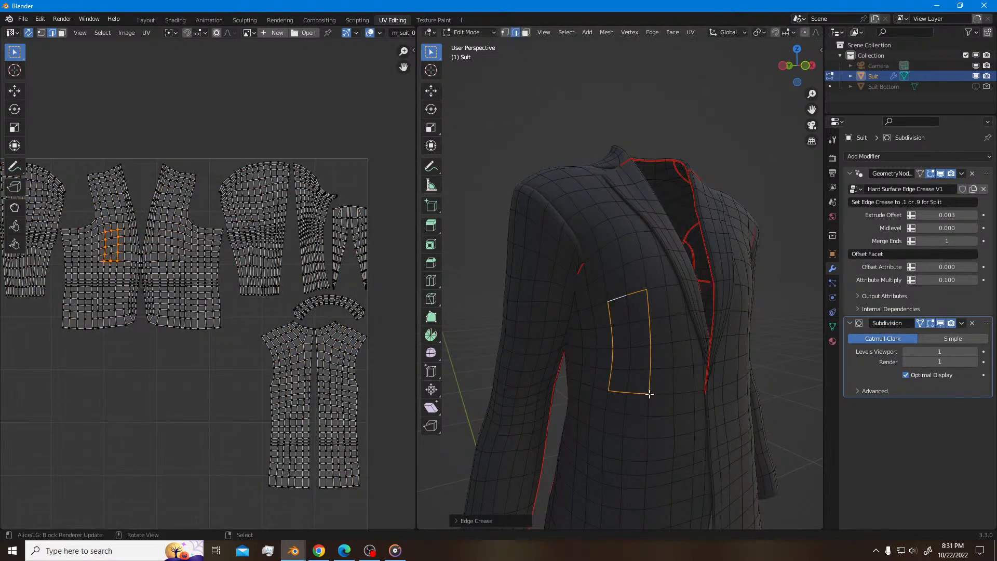
- Try creasing a horizontal edge loop around the waist by 0.1 and view it in object mode
{"action": "key", "text": "alt+a"}
{"action": "left_click", "coordinate": [641, 470], "text": "alt"}
{"action": "key", "text": "shift+e"}
{"action": "type", "text": ".1"}
{"action": "key", "text": "Return"}
{"action": "key", "text": "Tab"}
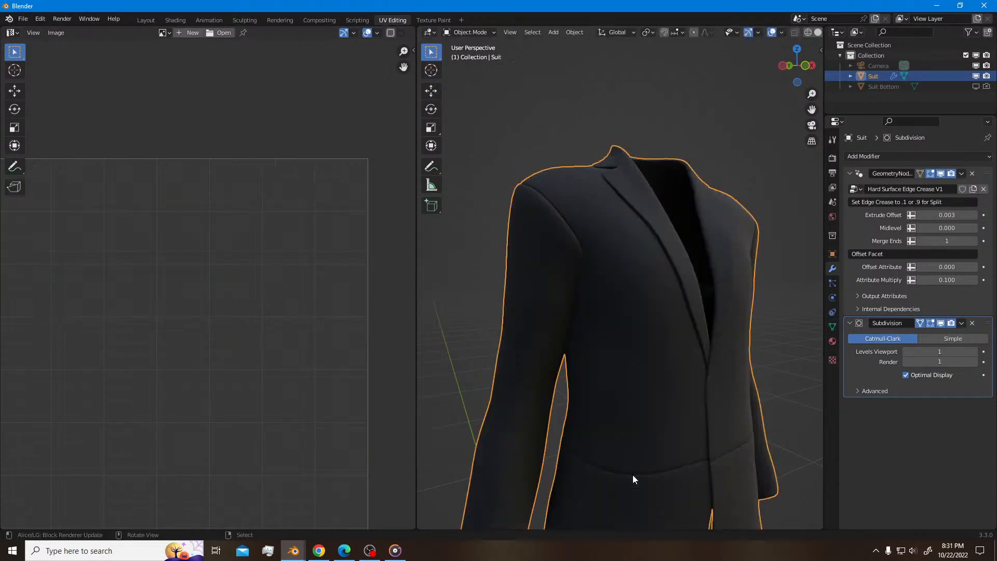
{"action": "scroll", "coordinate": [677, 350], "scroll_direction": "down", "scroll_amount": 4}
{"action": "middle_click_drag", "start_coordinate": [693, 338], "coordinate": [649, 335]}
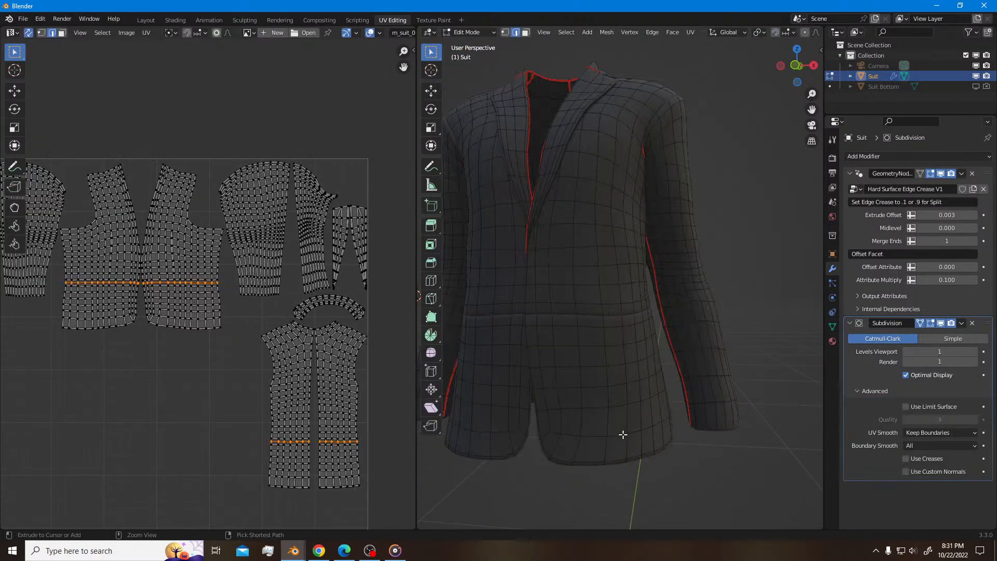
- Try creasing the edge loop just above one front panel's hem by 0.1 and check it
{"action": "left_click", "coordinate": [613, 435], "text": "alt"}
{"action": "key", "text": "shift+e"}
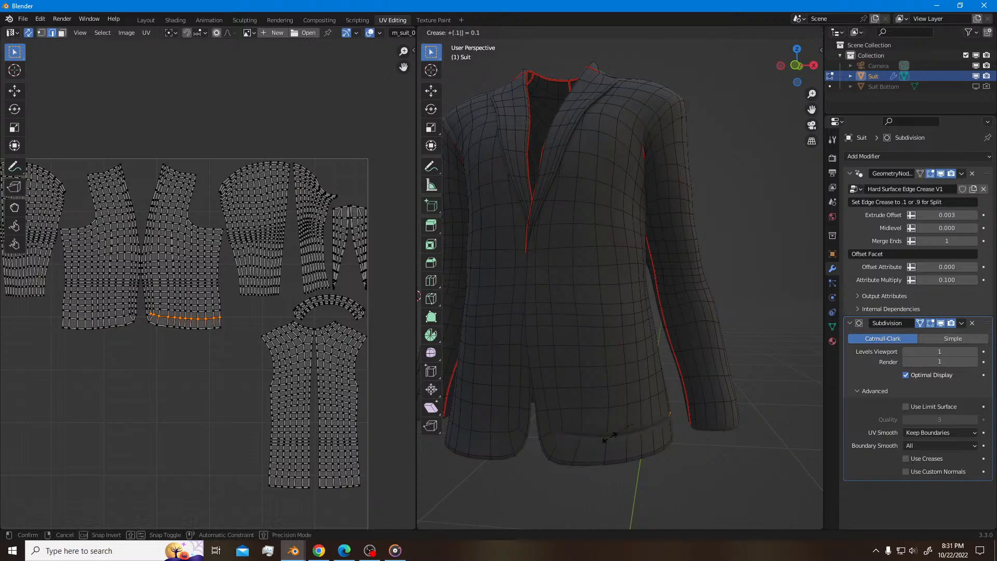
{"action": "type", "text": ".1"}
{"action": "key", "text": "Return"}
{"action": "key", "text": "Tab"}
{"action": "middle_click_drag", "start_coordinate": [609, 437], "coordinate": [677, 440]}
{"action": "key", "text": "Tab"}
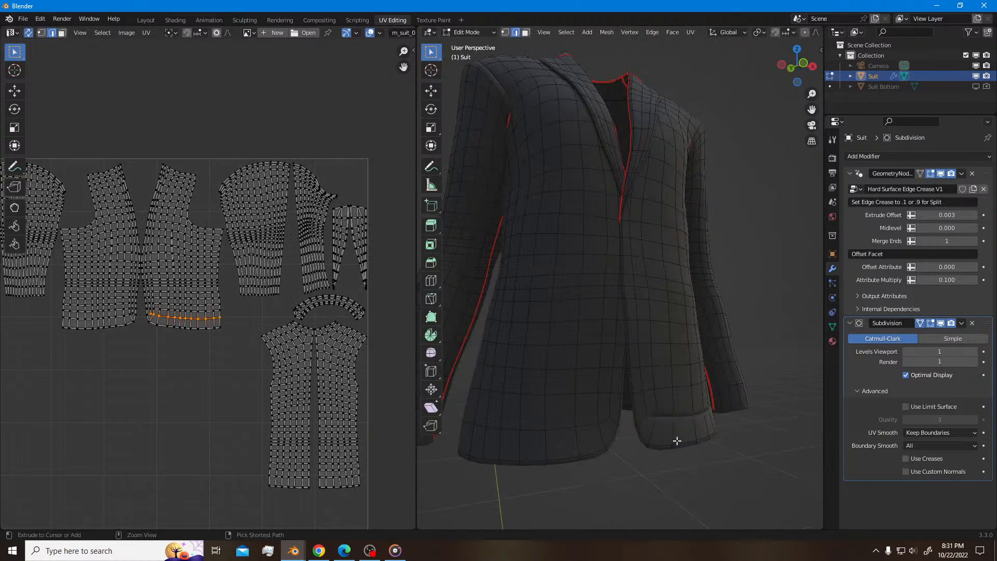
- Cut a new edge loop parallel to the jacket's hem and front opening and crease it by 0.9
{"action": "key", "text": "ctrl+r"}
{"action": "double_click", "coordinate": [668, 437]}
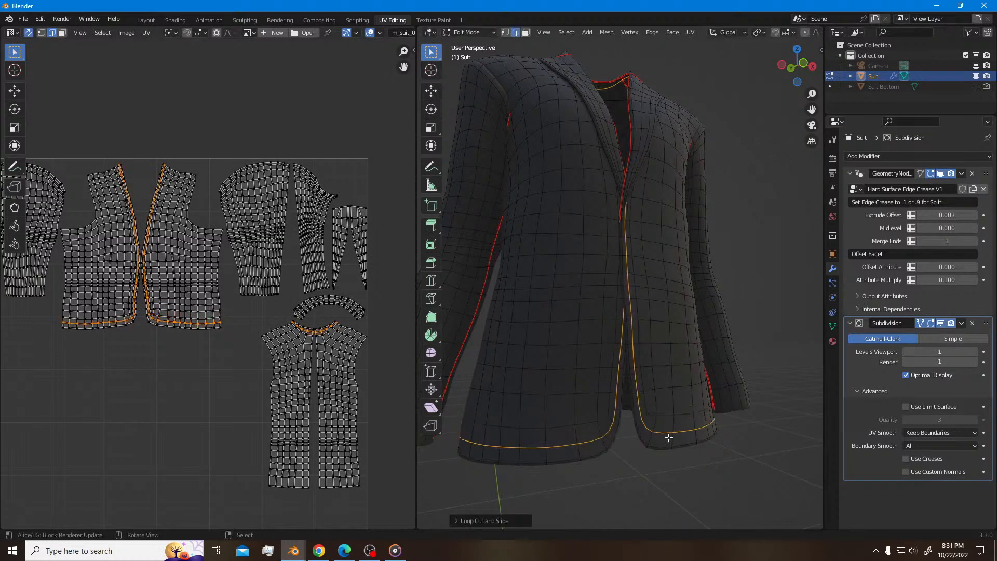
{"action": "key", "text": "shift+e"}
{"action": "type", "text": ".9"}
{"action": "key", "text": "Return"}
{"action": "key", "text": "Tab"}
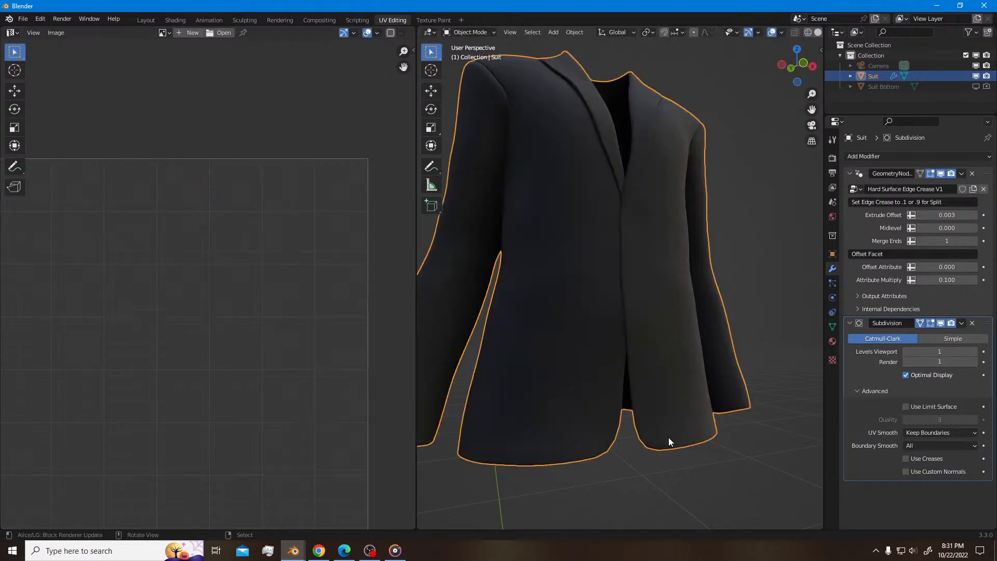
- Set the new border loop's mean crease to 0.1 and return to object mode
{"action": "key", "text": "Tab"}
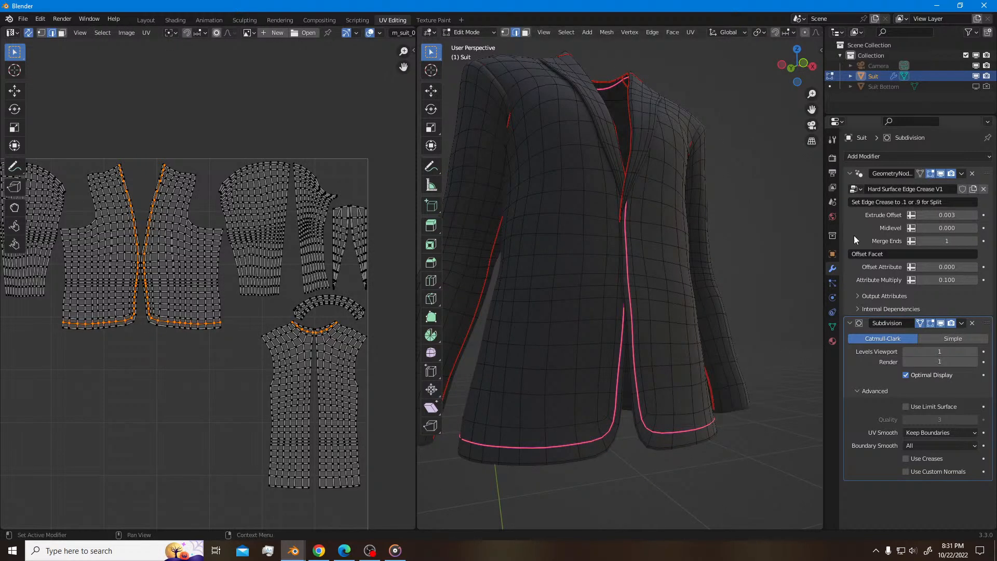
{"action": "type", "text": "n"}
{"action": "type", "text": "0"}
{"action": "key", "text": "Return"}
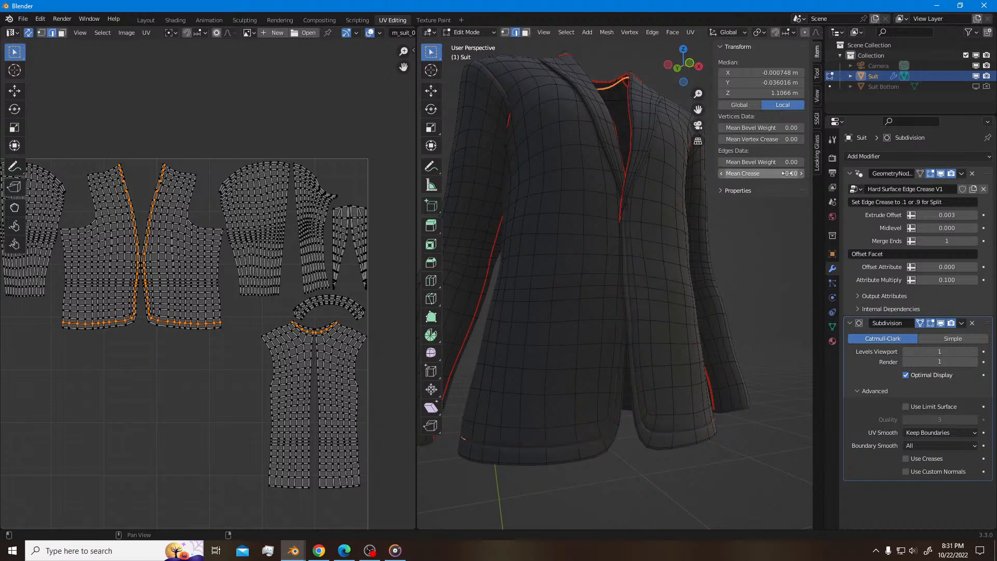
{"action": "key", "text": "Tab"}
{"action": "key", "text": "n"}
{"action": "left_click", "coordinate": [762, 475]}
- Add an edge loop just above one sleeve's cuff, crease it and view it in object mode
{"action": "middle_click_drag", "start_coordinate": [754, 416], "coordinate": [657, 417]}
{"action": "scroll", "coordinate": [759, 472], "scroll_direction": "down", "scroll_amount": 3}
{"action": "scroll", "coordinate": [702, 443], "scroll_direction": "up", "scroll_amount": 3}
{"action": "left_click", "coordinate": [656, 418]}
{"action": "key", "text": "Tab"}
{"action": "key", "text": "ctrl+r"}
{"action": "key", "text": "Escape"}
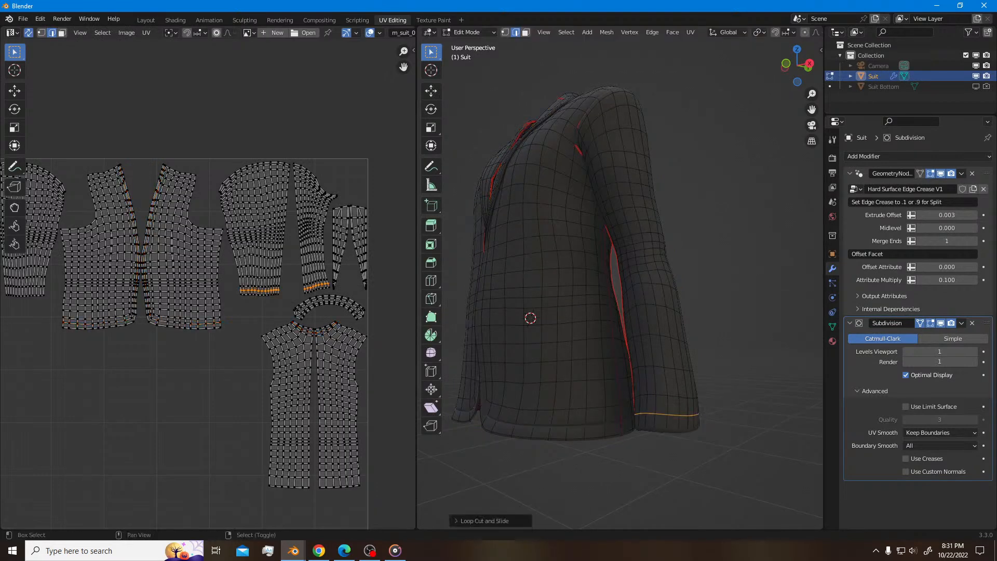
{"action": "key", "text": "Tab"}
{"action": "left_click", "coordinate": [615, 451]}
- Add and crease a matching edge loop above the opposite sleeve's cuff
{"action": "middle_click_drag", "start_coordinate": [615, 451], "coordinate": [513, 382]}
{"action": "left_click", "coordinate": [512, 382]}
{"action": "key", "text": "Tab"}
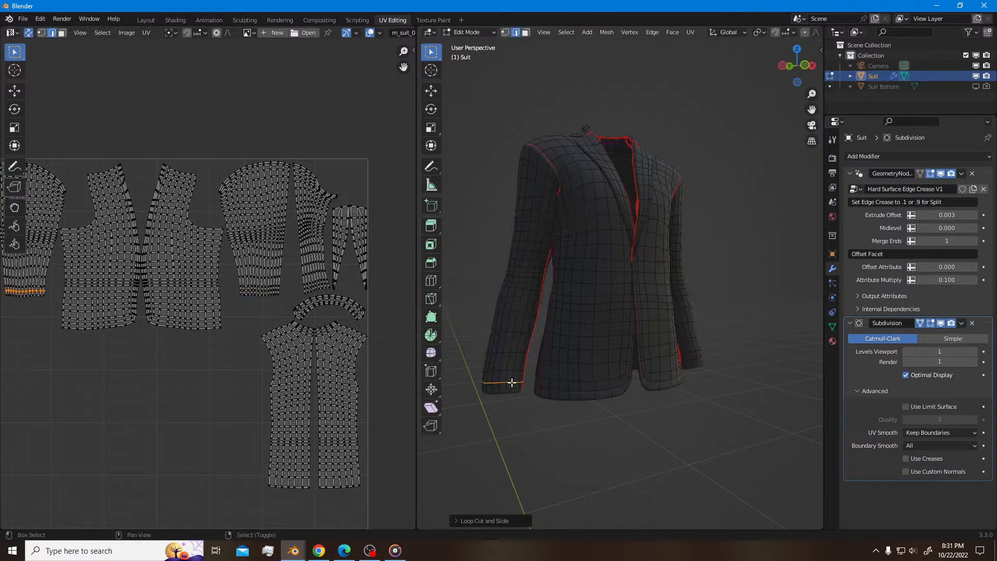
{"action": "key", "text": "Tab"}
{"action": "left_click", "coordinate": [533, 420]}
- Cut an edge loop just above the jacket's back hem and crease it
{"action": "mouse_move", "coordinate": [644, 421]}
{"action": "middle_mouse_down"}
{"action": "mouse_move", "coordinate": [592, 422]}
{"action": "mouse_move", "coordinate": [620, 441]}
{"action": "mouse_move", "coordinate": [621, 416]}
{"action": "mouse_move", "coordinate": [681, 403]}
{"action": "mouse_move", "coordinate": [677, 357]}
{"action": "mouse_move", "coordinate": [669, 361]}
{"action": "mouse_move", "coordinate": [731, 340]}
{"action": "middle_mouse_up"}
{"action": "key", "text": "z"}
{"action": "left_click", "coordinate": [769, 364]}
{"action": "right_click", "coordinate": [699, 375]}
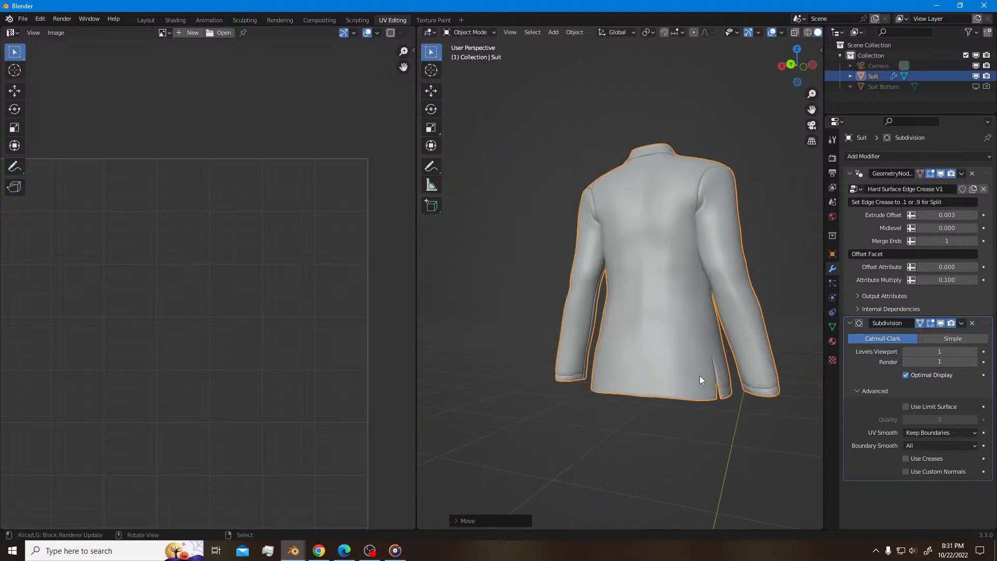
{"action": "key", "text": "Tab"}
{"action": "key", "text": "ctrl+r"}
{"action": "left_click", "coordinate": [710, 390]}
{"action": "key", "text": "shift+e"}
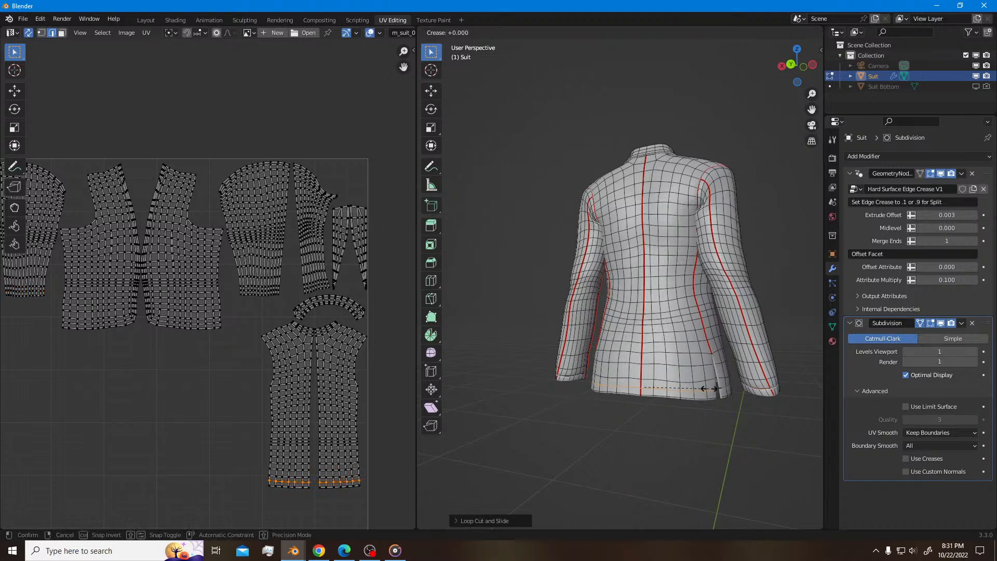
{"action": "key", "text": "Return"}
- Examine the new hem and cuff seams around the jacket in solid and material preview shading
{"action": "key", "text": "Tab"}
{"action": "key", "text": "z"}
{"action": "left_click", "coordinate": [698, 451]}
{"action": "middle_click_drag", "start_coordinate": [642, 437], "coordinate": [752, 413]}
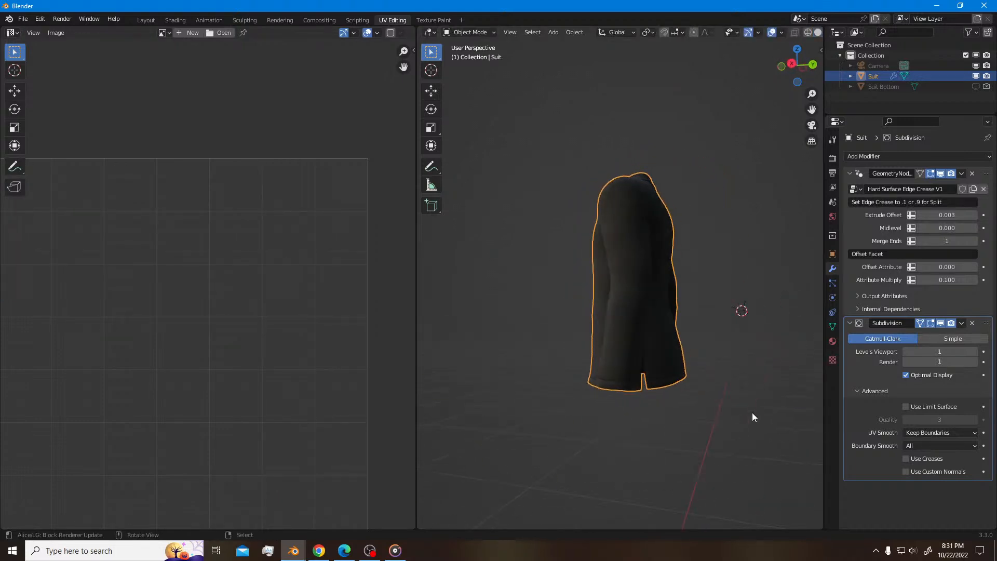
{"action": "key", "text": "z"}
{"action": "left_click", "coordinate": [802, 412]}
{"action": "middle_click_drag", "start_coordinate": [612, 384], "coordinate": [727, 379]}
{"action": "key", "text": "z"}
{"action": "left_click", "coordinate": [711, 448]}
{"action": "scroll", "coordinate": [599, 360], "scroll_direction": "up", "scroll_amount": 2}
{"action": "mouse_move", "coordinate": [599, 360]}
{"action": "middle_mouse_down"}
{"action": "mouse_move", "coordinate": [640, 366]}
{"action": "mouse_move", "coordinate": [595, 388]}
{"action": "mouse_move", "coordinate": [625, 398]}
{"action": "mouse_move", "coordinate": [693, 282]}
{"action": "mouse_move", "coordinate": [581, 332]}
{"action": "mouse_move", "coordinate": [563, 351]}
{"action": "mouse_move", "coordinate": [711, 283]}
{"action": "mouse_move", "coordinate": [784, 306]}
{"action": "mouse_move", "coordinate": [768, 304]}
{"action": "mouse_move", "coordinate": [787, 295]}
{"action": "mouse_move", "coordinate": [755, 283]}
{"action": "mouse_move", "coordinate": [676, 287]}
{"action": "middle_mouse_up"}
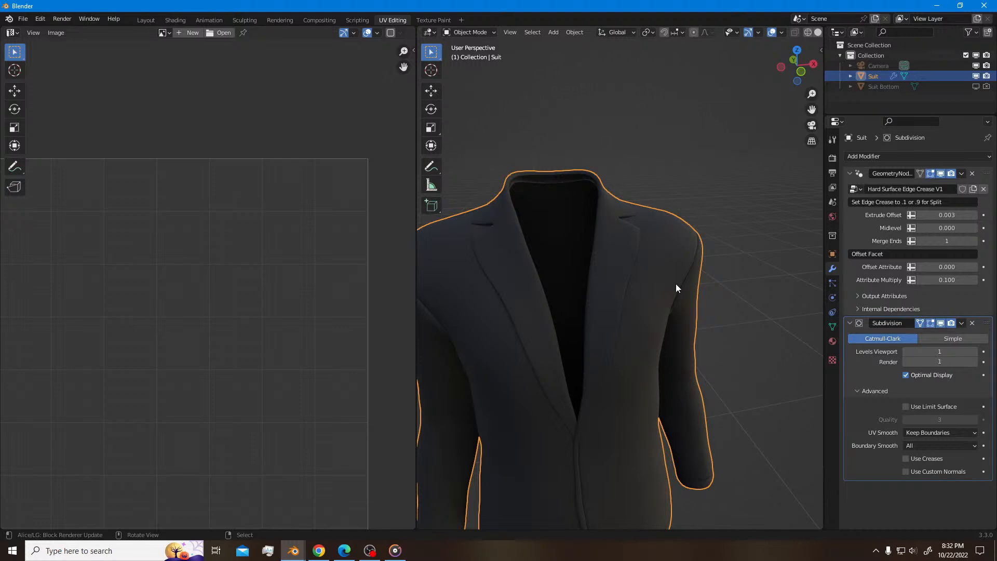
- Close the render view and switch the program window to full screen
{"action": "key", "text": "ctrl+F11"}
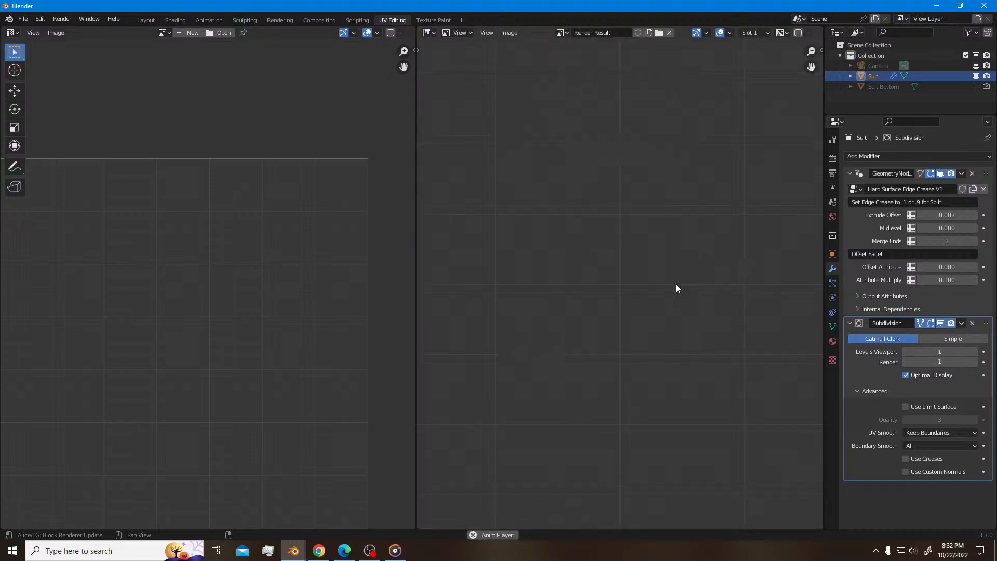
{"action": "key", "text": "Escape"}
{"action": "key", "text": "alt+F11"}
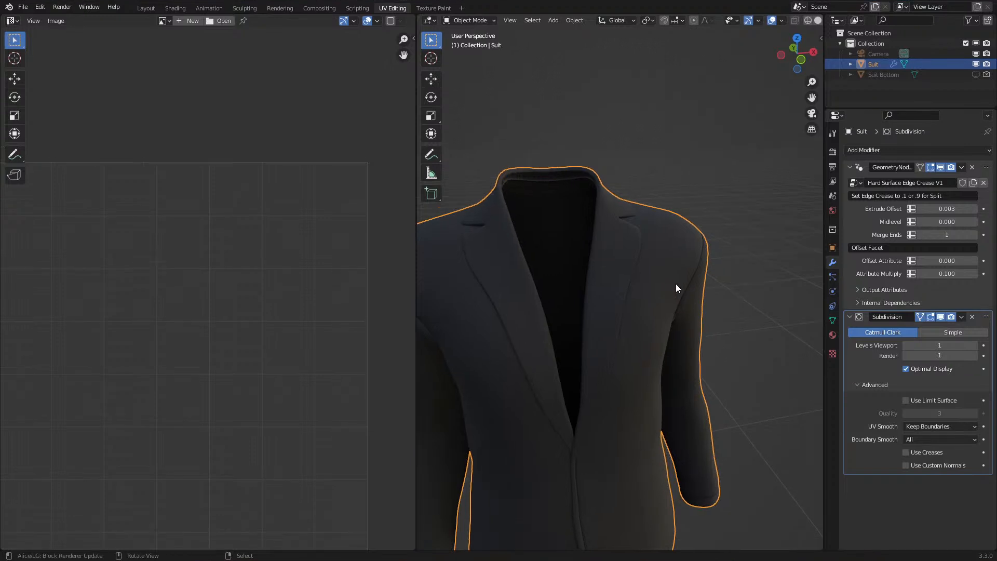
- Switch to the Shading workspace and show the whole jacket in material preview
{"action": "left_click", "coordinate": [175, 8]}
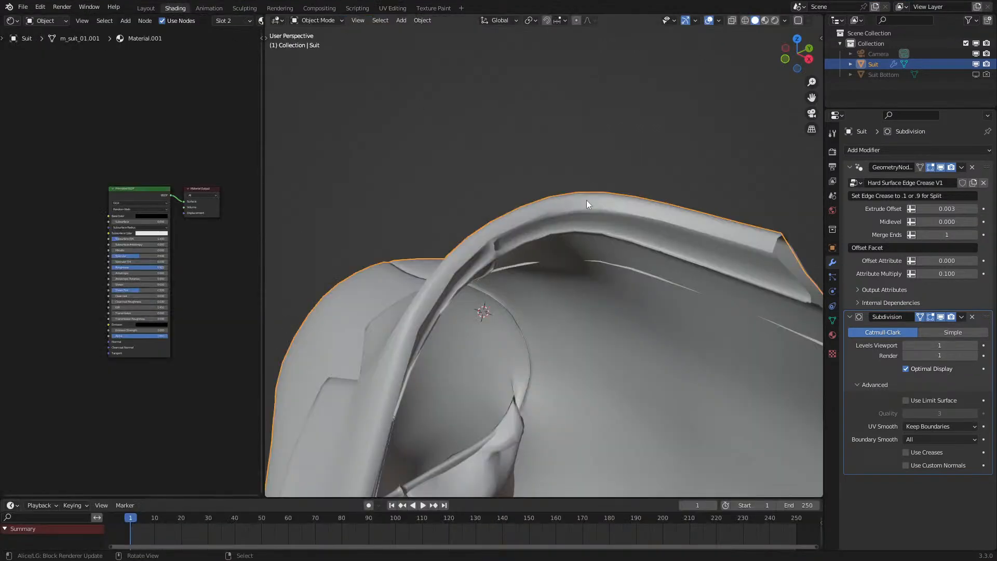
{"action": "scroll", "coordinate": [579, 240], "scroll_direction": "down", "scroll_amount": 2}
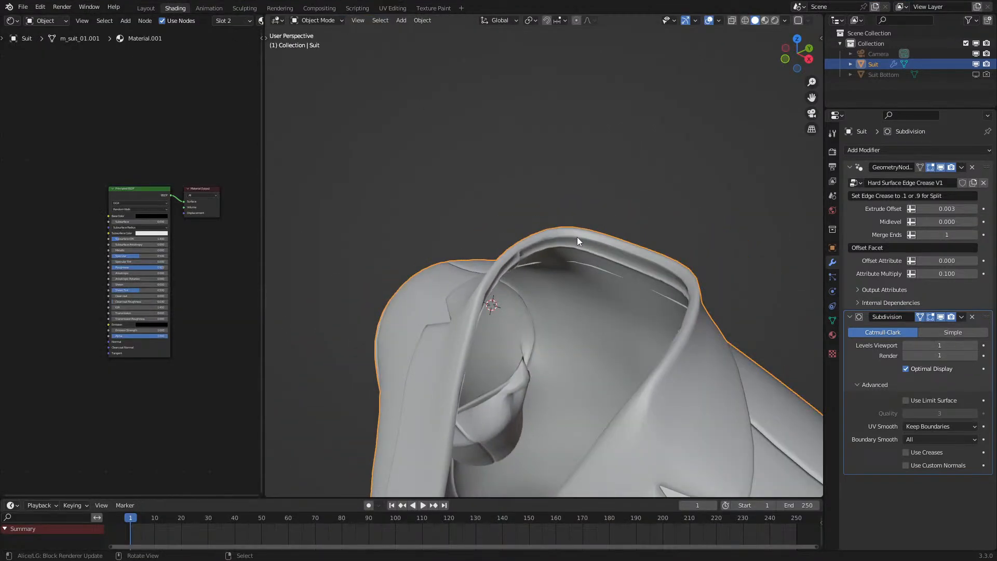
{"action": "middle_click_drag", "start_coordinate": [534, 281], "coordinate": [611, 233]}
{"action": "key", "text": "z"}
{"action": "scroll", "coordinate": [597, 320], "scroll_direction": "down", "scroll_amount": 5}
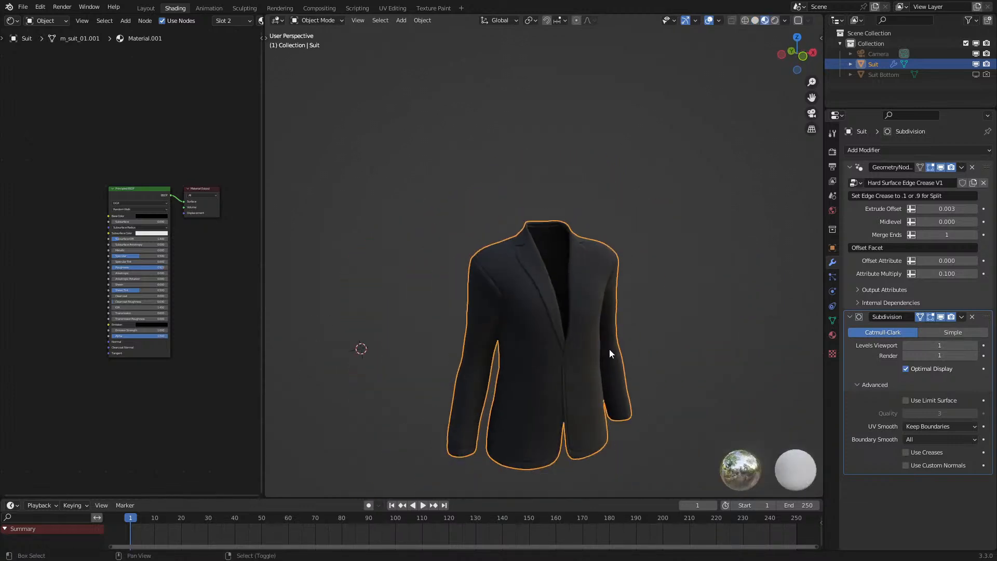
{"action": "middle_click_drag", "start_coordinate": [609, 349], "coordinate": [612, 285], "text": "shift"}
{"action": "scroll", "coordinate": [675, 288], "scroll_direction": "up", "scroll_amount": 3}
{"action": "scroll", "coordinate": [218, 204], "scroll_direction": "up", "scroll_amount": 3}
- Set the Roughness of Material.001's Principled BSDF to 1 and view the deselected jacket from the front
{"action": "left_click", "coordinate": [166, 181]}
{"action": "left_click", "coordinate": [165, 182]}
{"action": "left_click_drag", "start_coordinate": [186, 271], "coordinate": [201, 271]}
{"action": "left_click", "coordinate": [369, 243]}
{"action": "middle_click_drag", "start_coordinate": [370, 242], "coordinate": [343, 247]}
{"action": "scroll", "coordinate": [343, 247], "scroll_direction": "down", "scroll_amount": 2}
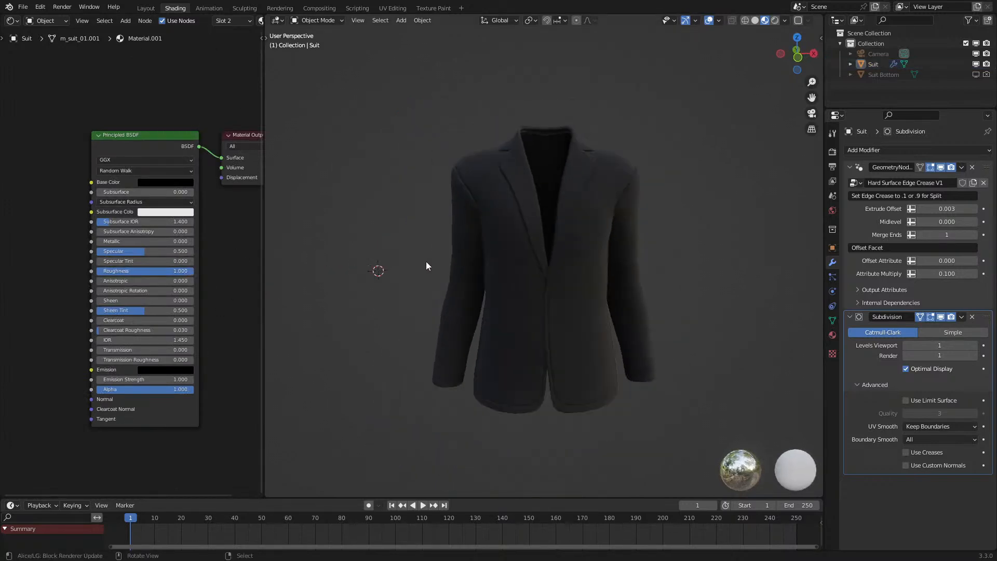
- Add a UV Map node to the jacket's material and preview its output directly on the model
{"action": "left_click", "coordinate": [460, 270]}
{"action": "middle_click_drag", "start_coordinate": [69, 233], "coordinate": [198, 284]}
{"action": "key", "text": "shift+a"}
{"action": "mouse_move", "coordinate": [171, 275]}
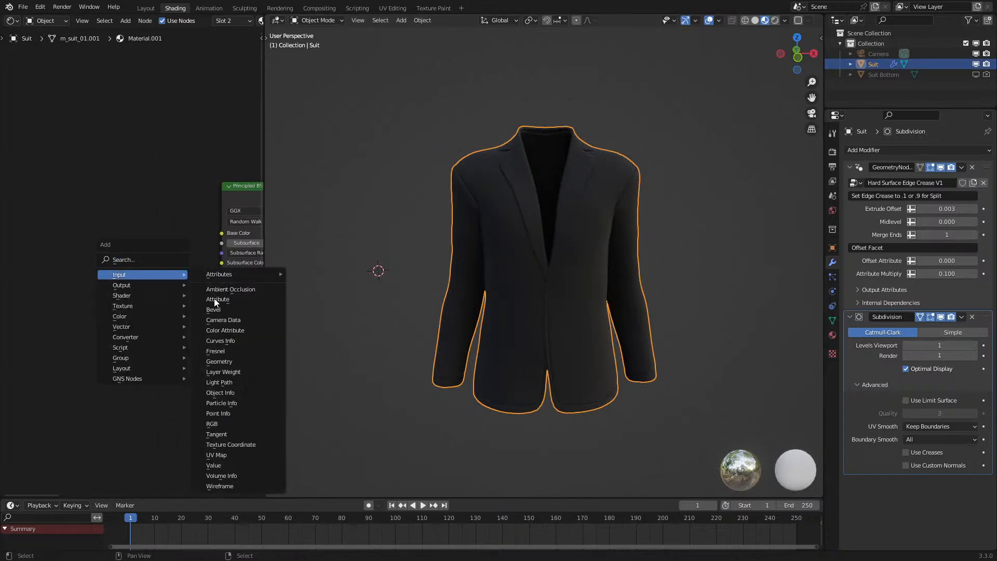
{"action": "left_click", "coordinate": [246, 455]}
{"action": "left_click", "coordinate": [79, 268]}
{"action": "left_click", "coordinate": [115, 283], "text": "ctrl+shift"}
{"action": "middle_click_drag", "start_coordinate": [116, 283], "coordinate": [194, 328]}
{"action": "left_click_drag", "start_coordinate": [202, 337], "coordinate": [52, 306]}
- Insert a Separate XYZ node after the UV Map node and preview its X and Y outputs on the jacket
{"action": "key", "text": "shift+a"}
{"action": "mouse_move", "coordinate": [125, 376]}
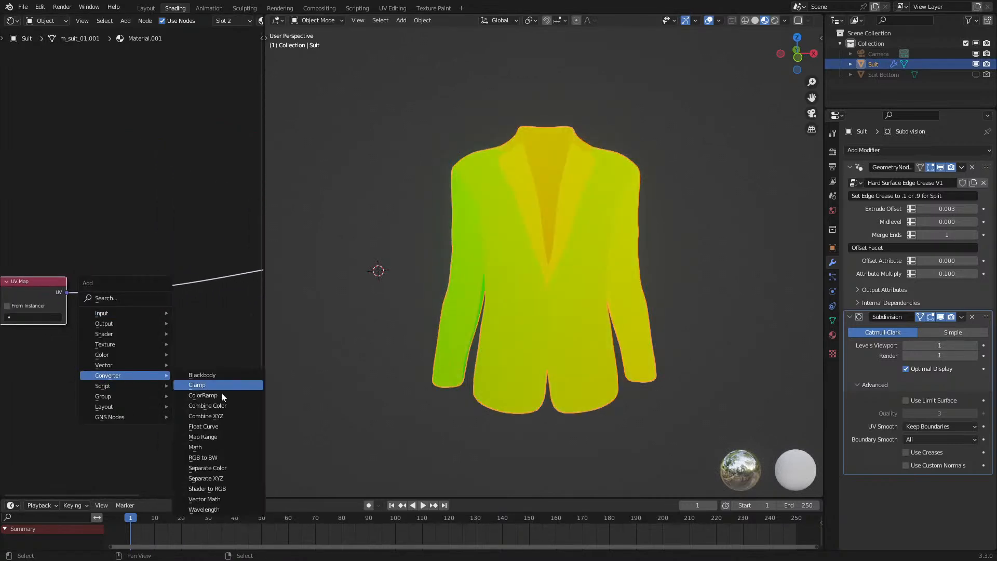
{"action": "left_click", "coordinate": [226, 480]}
{"action": "left_click", "coordinate": [132, 283]}
{"action": "middle_click_drag", "start_coordinate": [364, 270], "coordinate": [575, 269]}
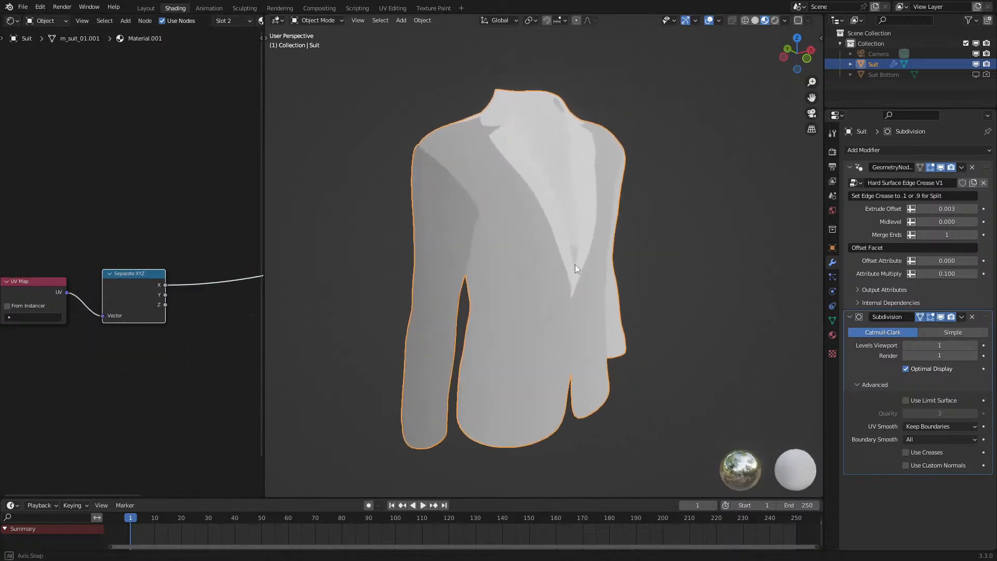
{"action": "middle_click_drag", "start_coordinate": [463, 272], "coordinate": [411, 275]}
{"action": "left_click", "coordinate": [146, 308], "text": "ctrl+shift"}
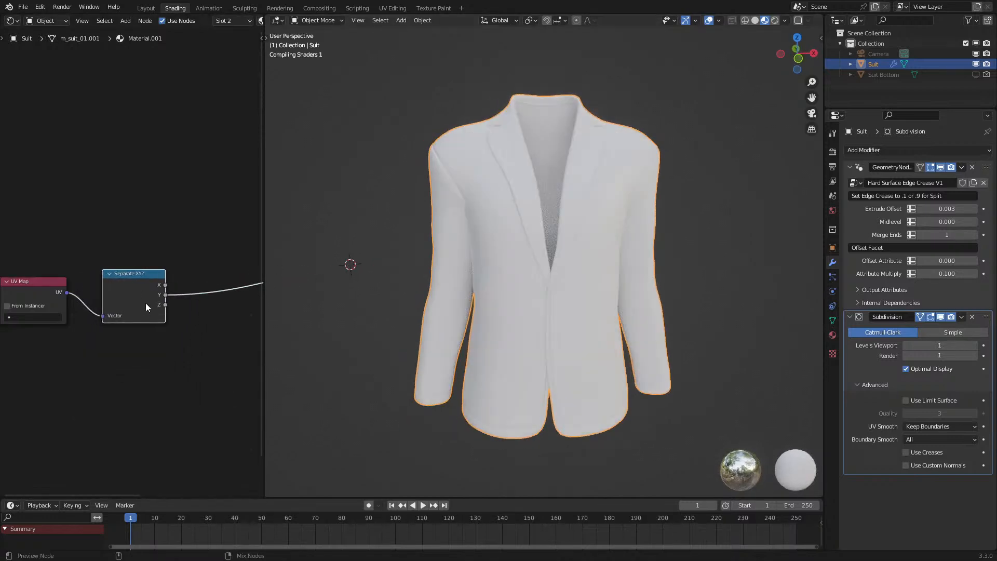
- Turn the Outliner area into an enlarged Asset Browser showing the User Library, with its side region hidden
{"action": "left_click", "coordinate": [837, 20]}
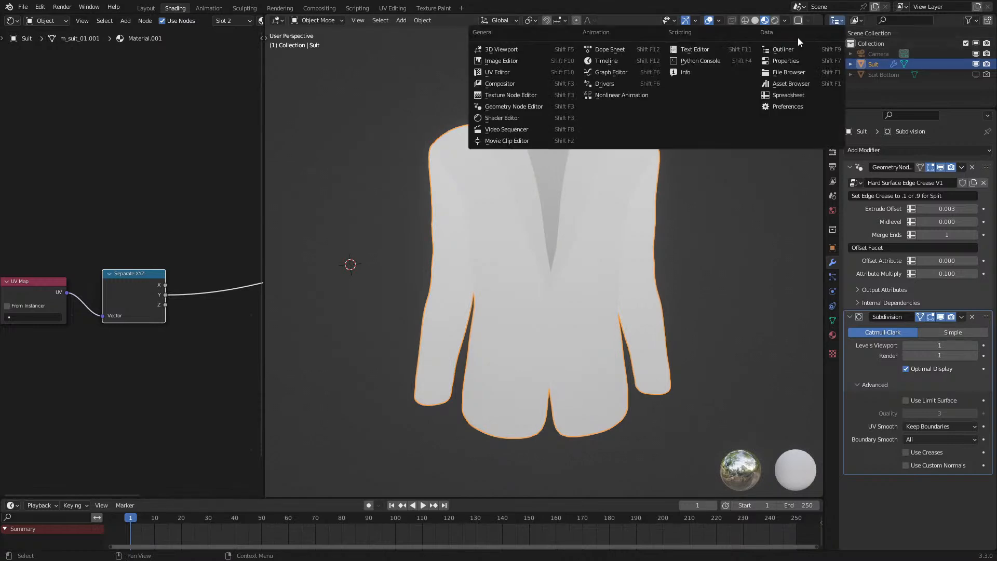
{"action": "left_click", "coordinate": [531, 107]}
{"action": "left_click", "coordinate": [834, 23]}
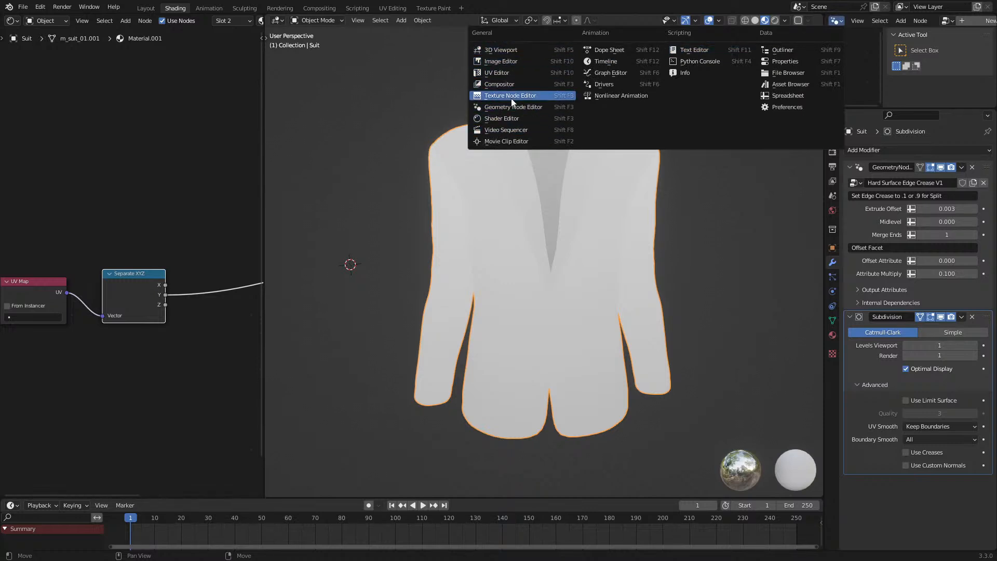
{"action": "left_click", "coordinate": [799, 86]}
{"action": "left_click_drag", "start_coordinate": [897, 108], "coordinate": [881, 270]}
{"action": "left_click", "coordinate": [854, 36]}
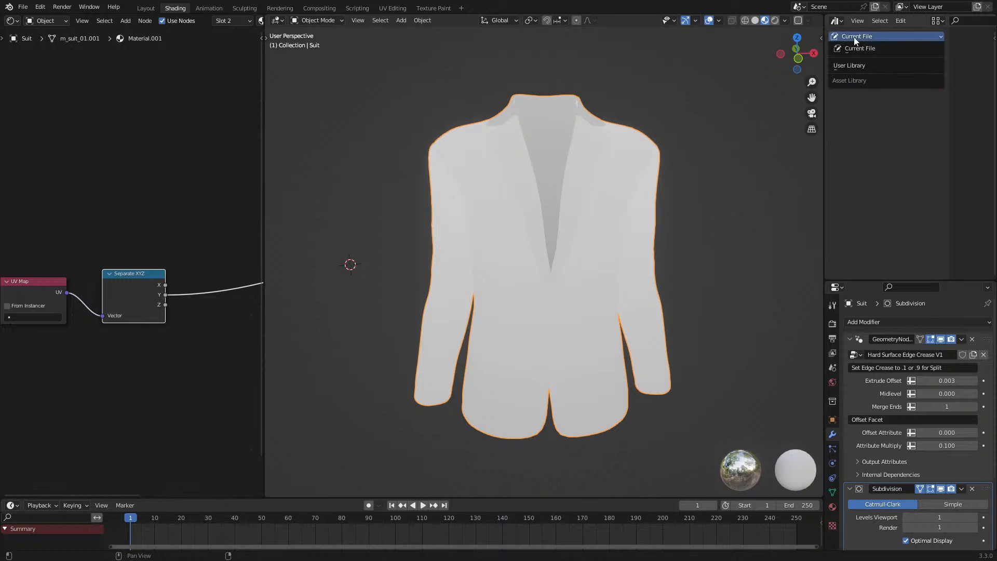
{"action": "left_click", "coordinate": [899, 65]}
{"action": "key", "text": "t"}
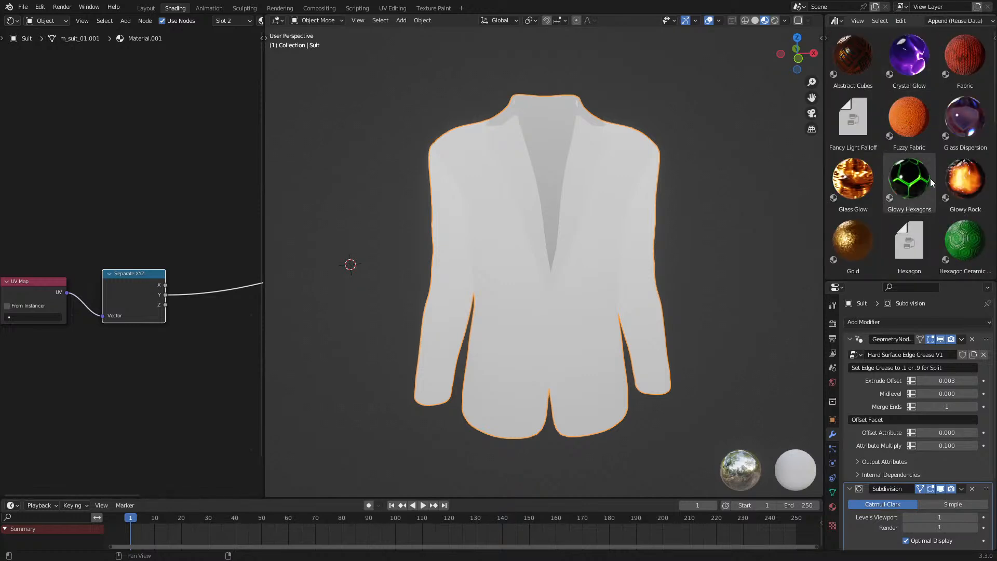
- Add the Hexagon and Parallax V2 node groups from the asset library to the jacket's material
{"action": "scroll", "coordinate": [930, 179], "scroll_direction": "down", "scroll_amount": 1}
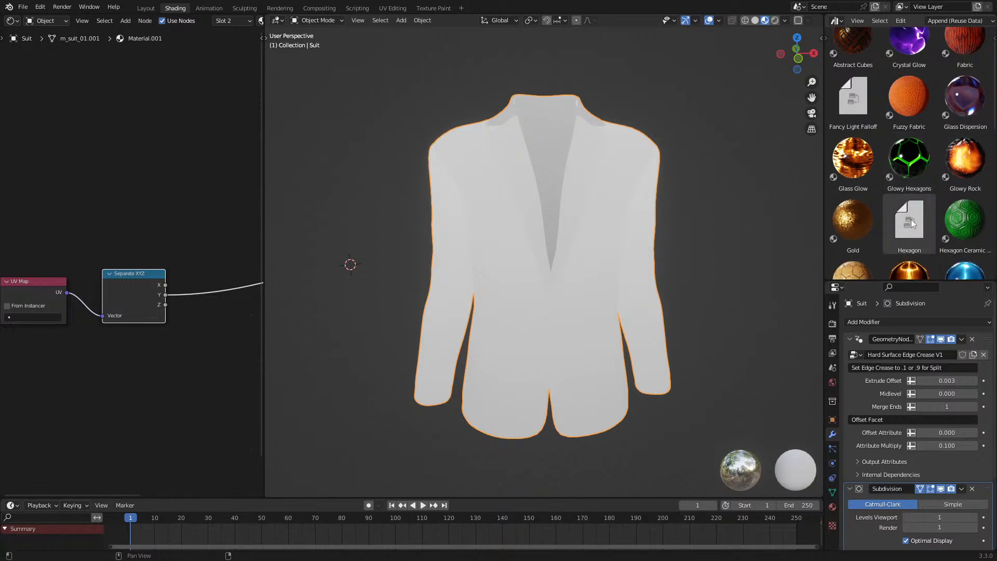
{"action": "left_click_drag", "start_coordinate": [911, 219], "coordinate": [106, 388]}
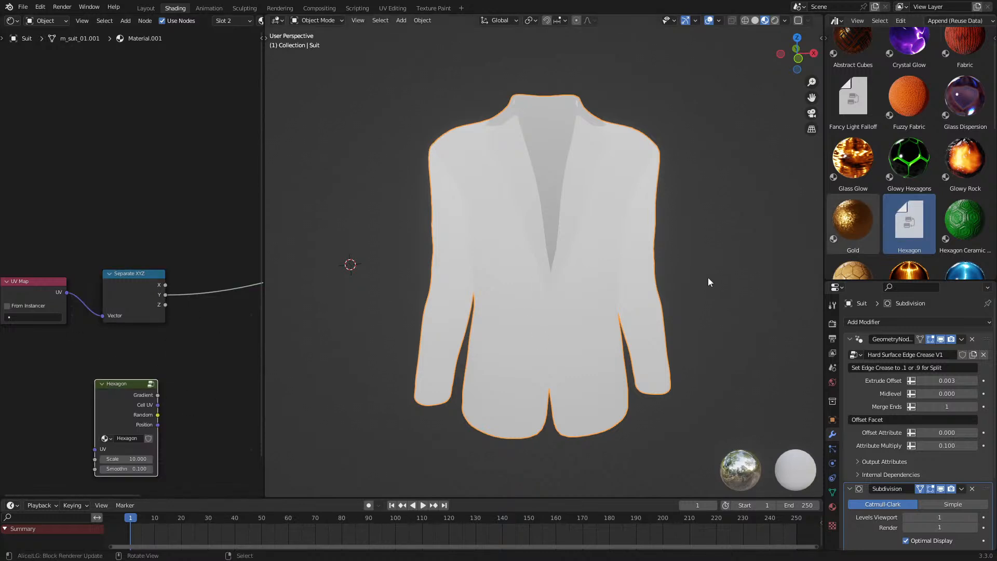
{"action": "scroll", "coordinate": [914, 192], "scroll_direction": "down", "scroll_amount": 10}
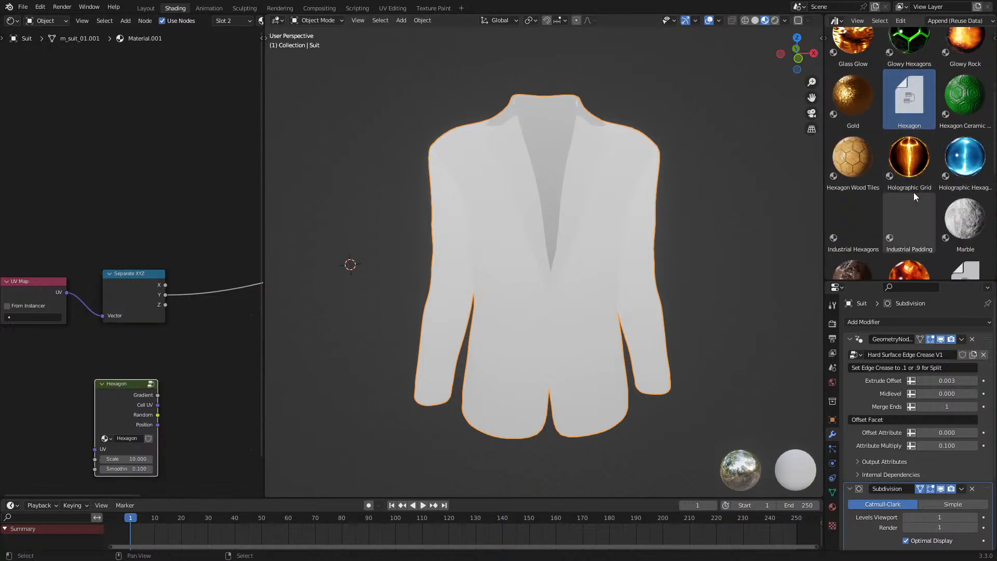
{"action": "scroll", "coordinate": [960, 202], "scroll_direction": "down", "scroll_amount": 4}
{"action": "left_click_drag", "start_coordinate": [965, 116], "coordinate": [112, 132]}
- Add the Fancy Light Falloff node group from the asset library beside the Parallax V2 node
{"action": "scroll", "coordinate": [952, 176], "scroll_direction": "down", "scroll_amount": 3}
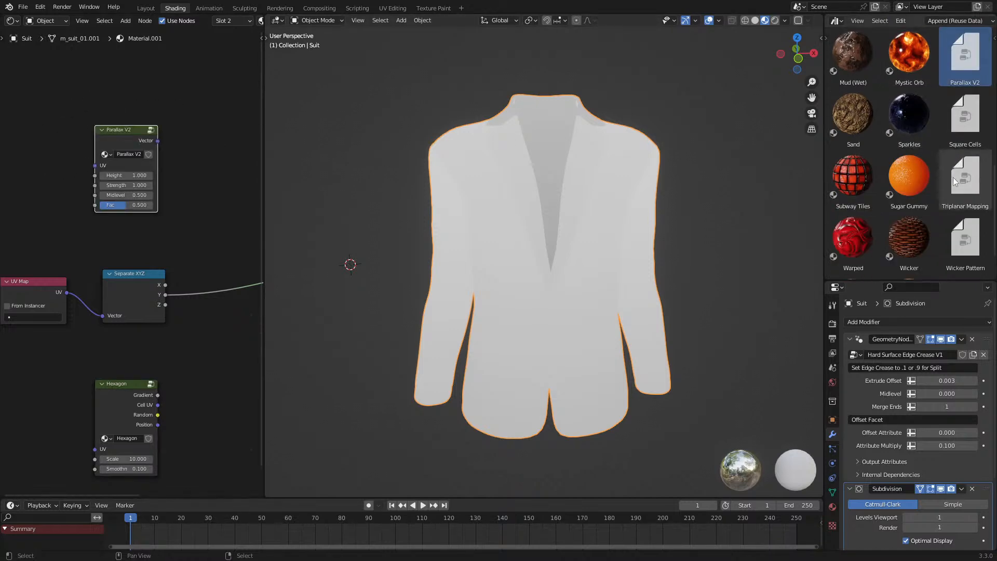
{"action": "scroll", "coordinate": [970, 228], "scroll_direction": "down", "scroll_amount": 3}
{"action": "scroll", "coordinate": [970, 229], "scroll_direction": "up", "scroll_amount": 12}
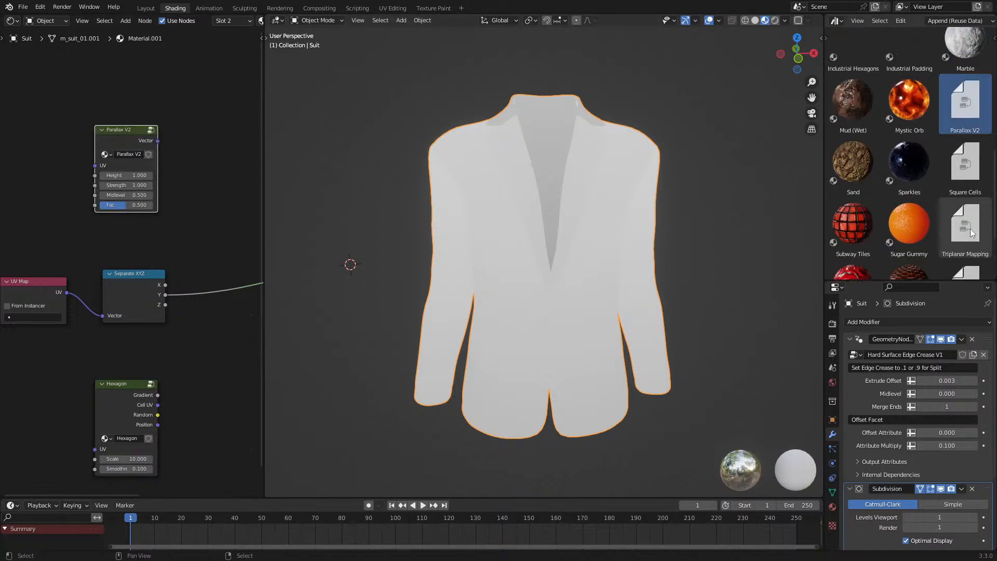
{"action": "scroll", "coordinate": [971, 233], "scroll_direction": "up", "scroll_amount": 6}
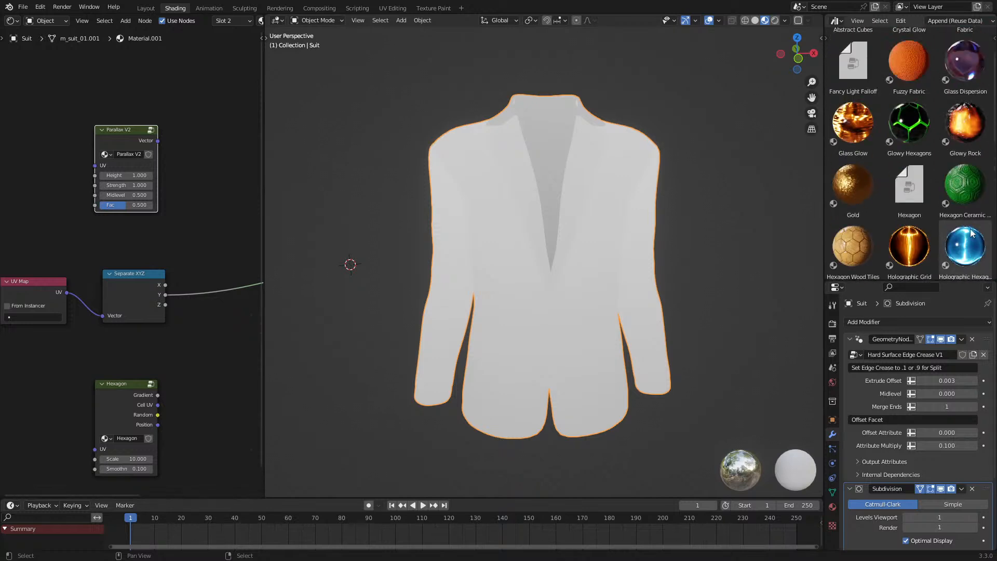
{"action": "left_click_drag", "start_coordinate": [836, 99], "coordinate": [193, 151]}
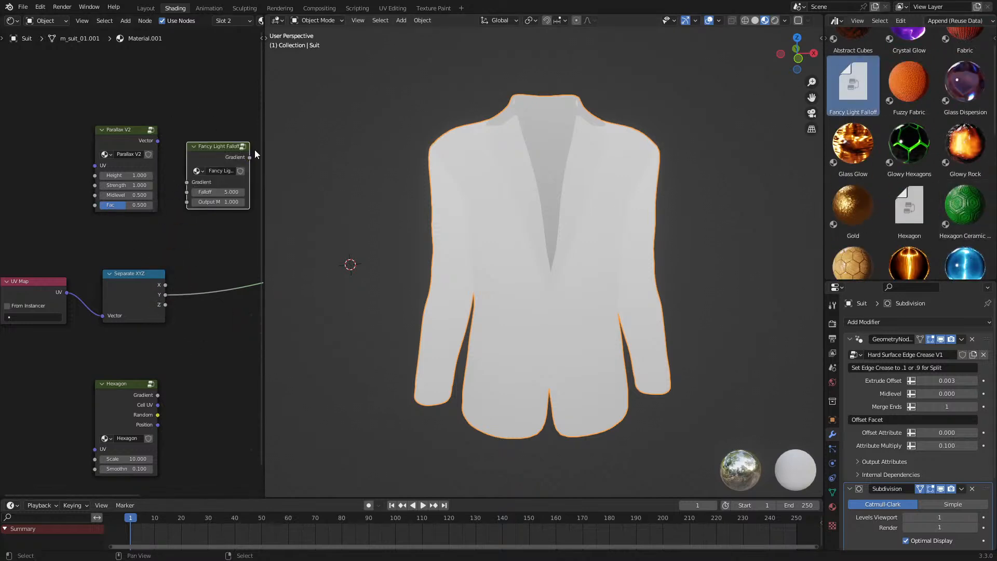
- Restore the Outliner in place of the Asset Browser and widen the shader node area
{"action": "left_click", "coordinate": [836, 22]}
{"action": "left_click", "coordinate": [808, 52]}
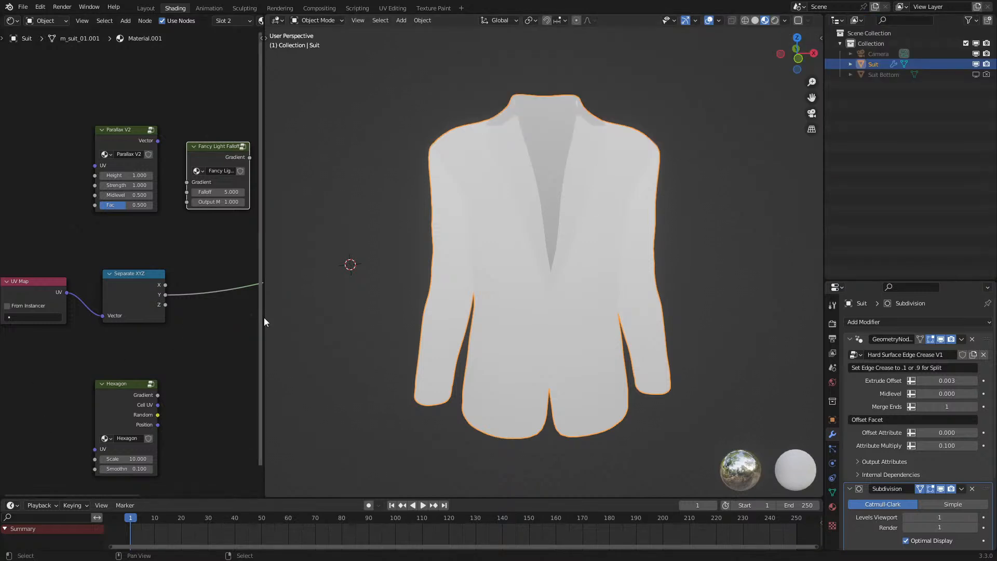
{"action": "left_click_drag", "start_coordinate": [264, 322], "coordinate": [393, 327]}
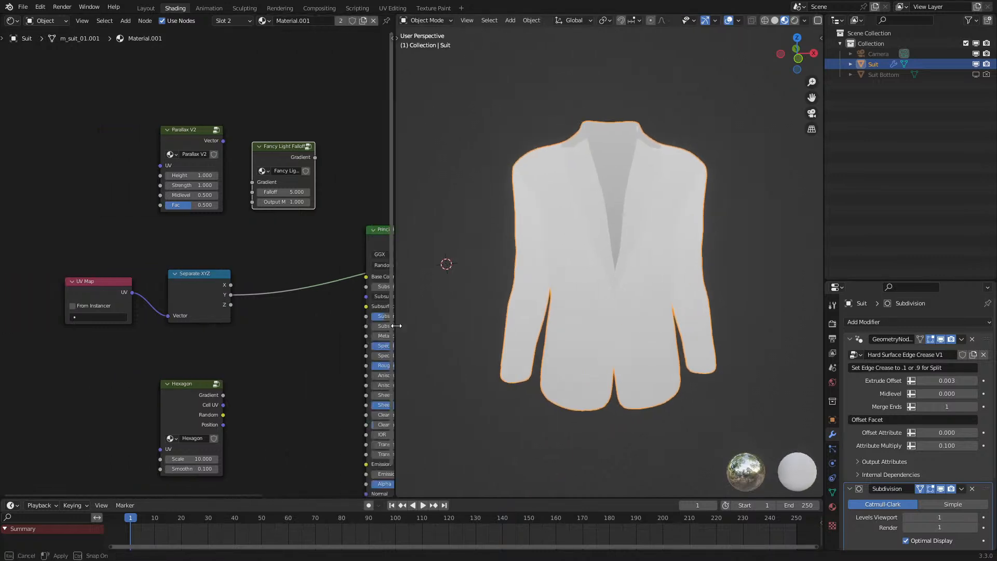
{"action": "right_click", "coordinate": [544, 328], "text": "shift"}
{"action": "scroll", "coordinate": [544, 328], "scroll_direction": "up", "scroll_amount": 2}
{"action": "left_click", "coordinate": [188, 120]}
{"action": "left_click_drag", "start_coordinate": [189, 145], "coordinate": [160, 179]}
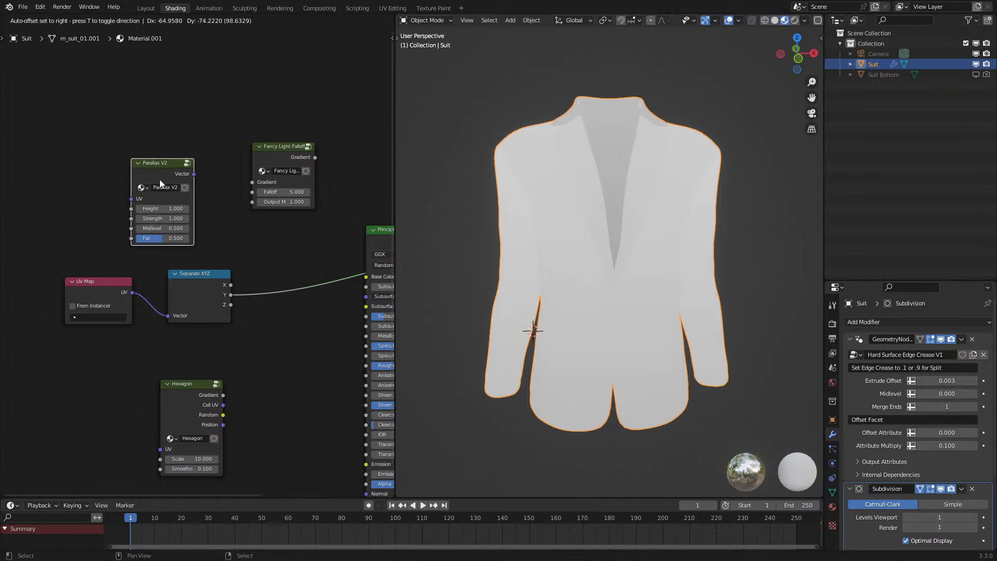
{"action": "right_click", "coordinate": [160, 179]}
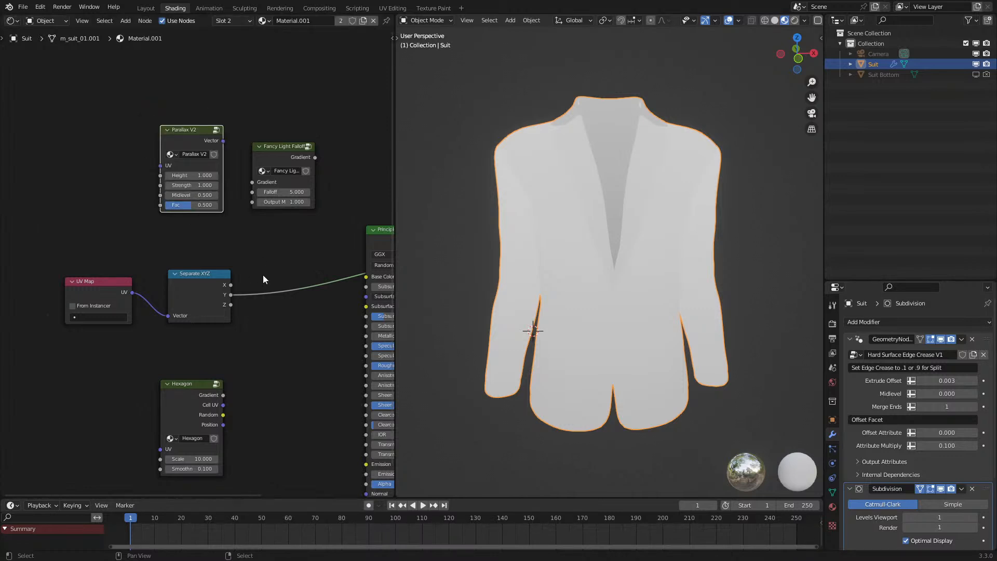
{"action": "right_click", "coordinate": [189, 436]}
{"action": "left_click_drag", "start_coordinate": [193, 402], "coordinate": [171, 369]}
{"action": "right_click", "coordinate": [171, 369]}
{"action": "mouse_move", "coordinate": [292, 151]}
{"action": "left_mouse_down"}
{"action": "mouse_move", "coordinate": [281, 89]}
{"action": "mouse_move", "coordinate": [279, 139]}
{"action": "left_mouse_up"}
{"action": "right_click", "coordinate": [279, 139]}
{"action": "left_click_drag", "start_coordinate": [128, 88], "coordinate": [338, 232]}
{"action": "key", "text": "g"}
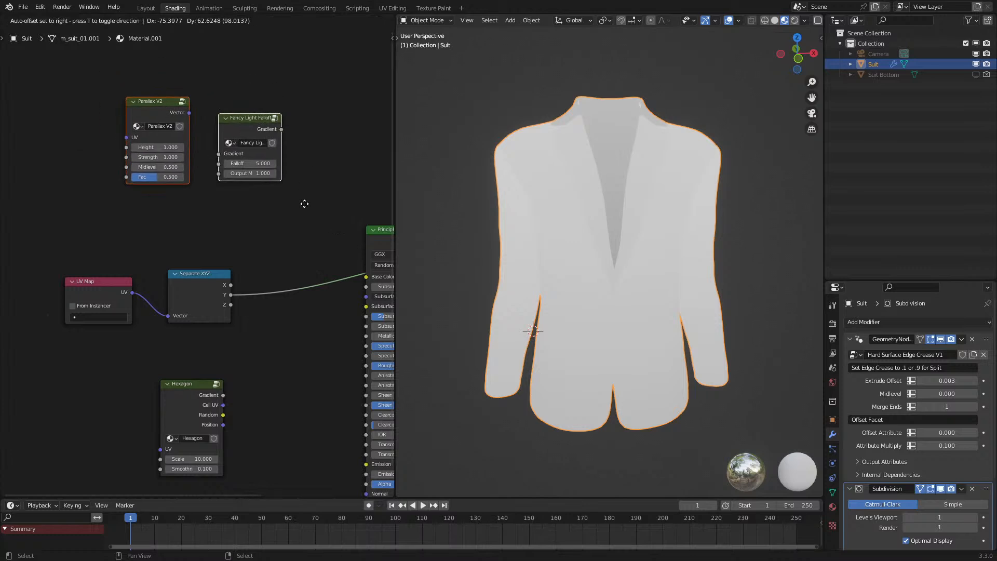
{"action": "right_click", "coordinate": [304, 206]}
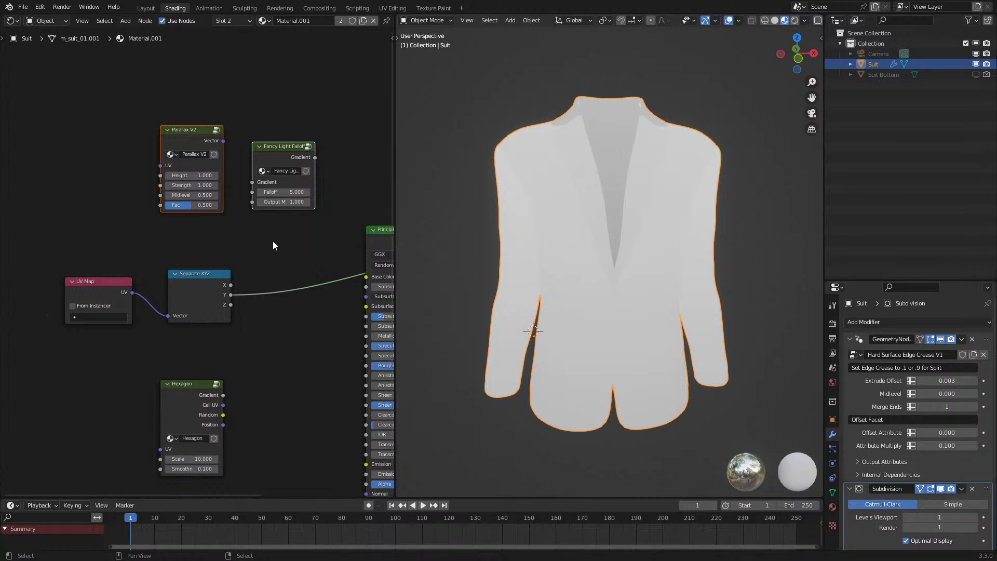
- Move the UV Map and Separate XYZ nodes together away from the Principled BSDF
{"action": "left_click_drag", "start_coordinate": [97, 260], "coordinate": [239, 338]}
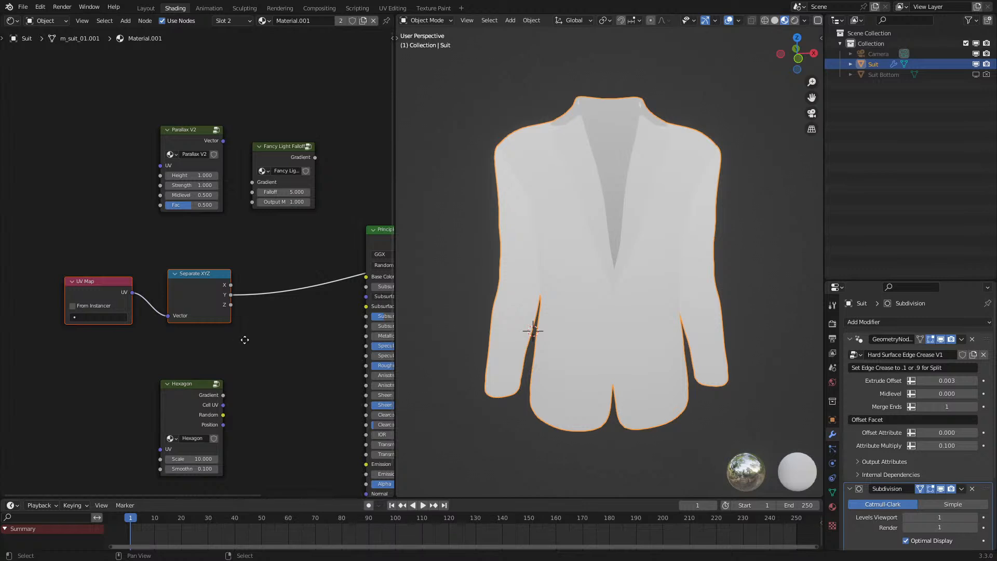
{"action": "key", "text": "g"}
{"action": "left_click", "coordinate": [154, 279]}
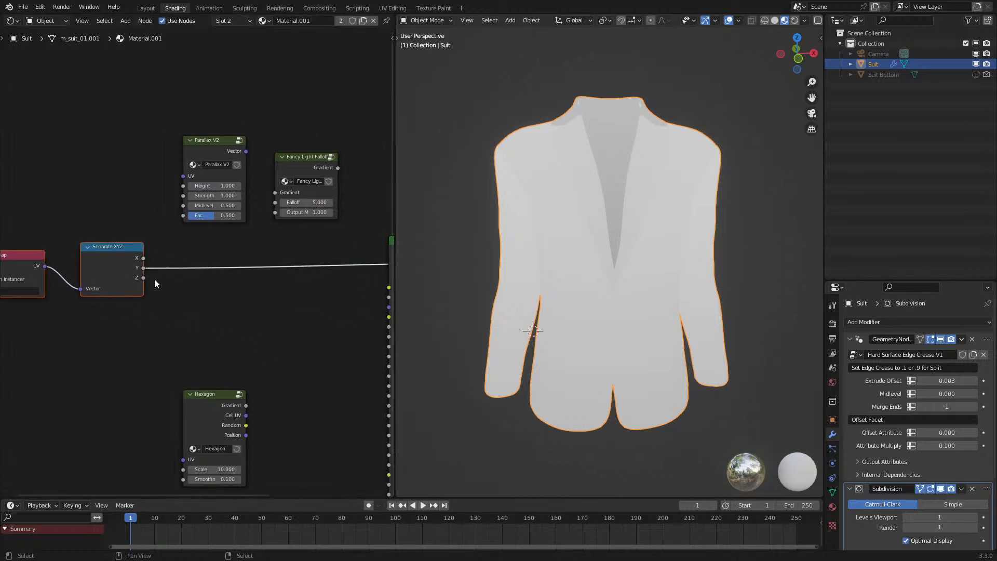
- Duplicate the UV Map node and connect the copy to the Parallax V2 node's UV input
{"action": "left_click", "coordinate": [30, 261]}
{"action": "key", "text": "shift+d"}
{"action": "left_click", "coordinate": [67, 162]}
{"action": "left_click_drag", "start_coordinate": [80, 167], "coordinate": [183, 176]}
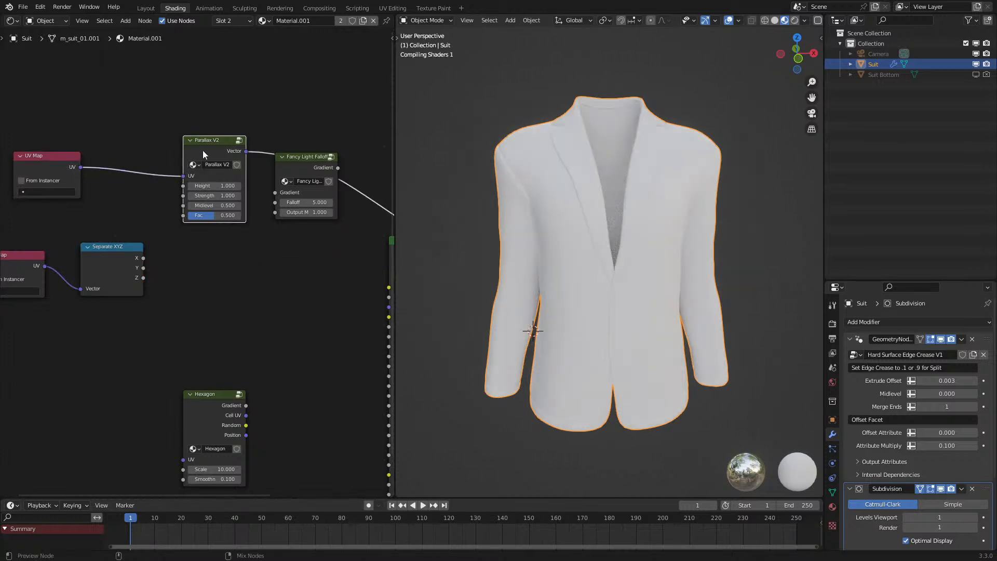
- Connect another UV Map copy to the Hexagon node, preview its Gradient output, and delete the UV Map node feeding Parallax V2
{"action": "key", "text": "shift+d"}
{"action": "left_click", "coordinate": [128, 438]}
{"action": "left_click_drag", "start_coordinate": [136, 433], "coordinate": [186, 460]}
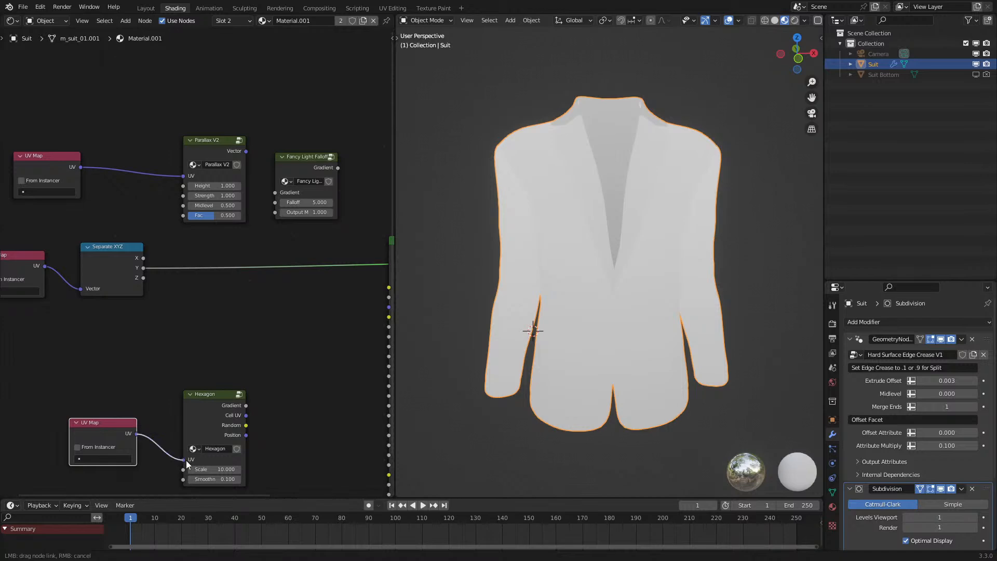
{"action": "left_click", "coordinate": [216, 419], "text": "ctrl+shift"}
{"action": "left_click", "coordinate": [57, 161]}
{"action": "key", "text": "x"}
- Set the Hexagon node's Scale to 200 and view the pattern on the jacket from an angle
{"action": "left_click", "coordinate": [213, 469]}
{"action": "type", "text": "118"}
{"action": "key", "text": "Return"}
{"action": "left_click_drag", "start_coordinate": [207, 471], "coordinate": [228, 472]}
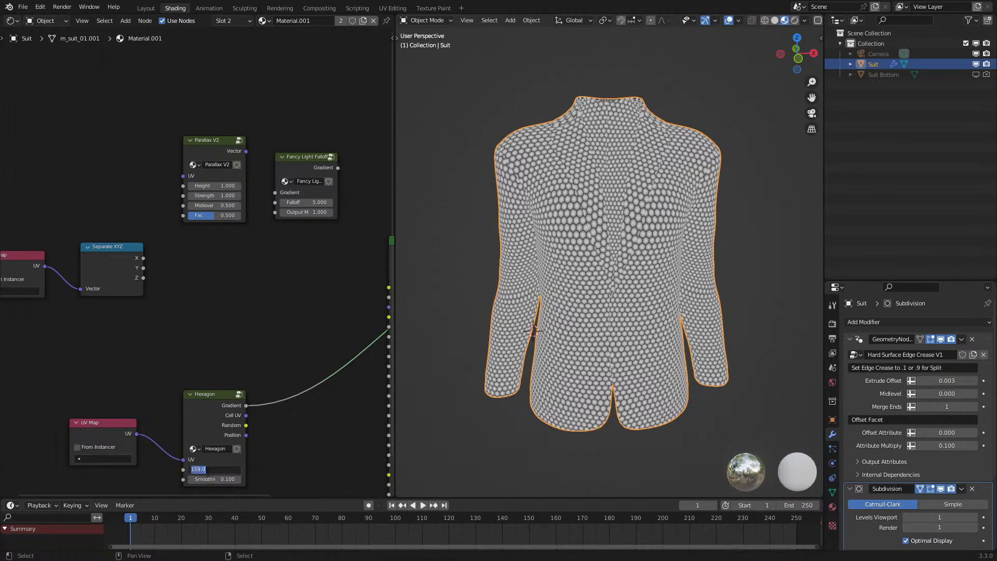
{"action": "type", "text": "200"}
{"action": "key", "text": "Return"}
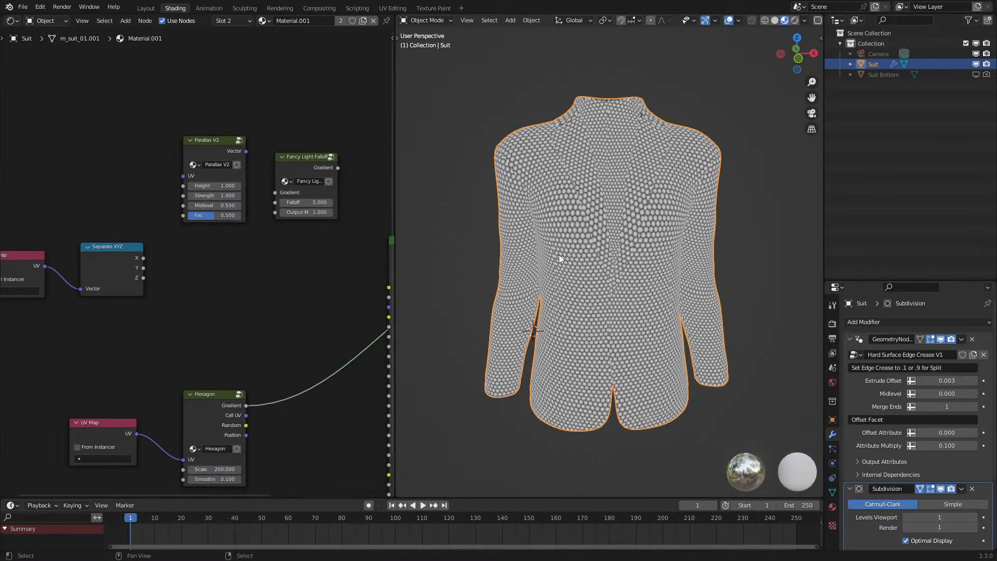
{"action": "middle_click_drag", "start_coordinate": [584, 264], "coordinate": [644, 213]}
- Move the Hexagon node and its UV Map aside and insert a ColorRamp node after the Hexagon's Gradient output
{"action": "scroll", "coordinate": [317, 307], "scroll_direction": "down", "scroll_amount": 2}
{"action": "left_click_drag", "start_coordinate": [115, 352], "coordinate": [247, 434]}
{"action": "key", "text": "g"}
{"action": "left_click", "coordinate": [174, 409]}
{"action": "key", "text": "q"}
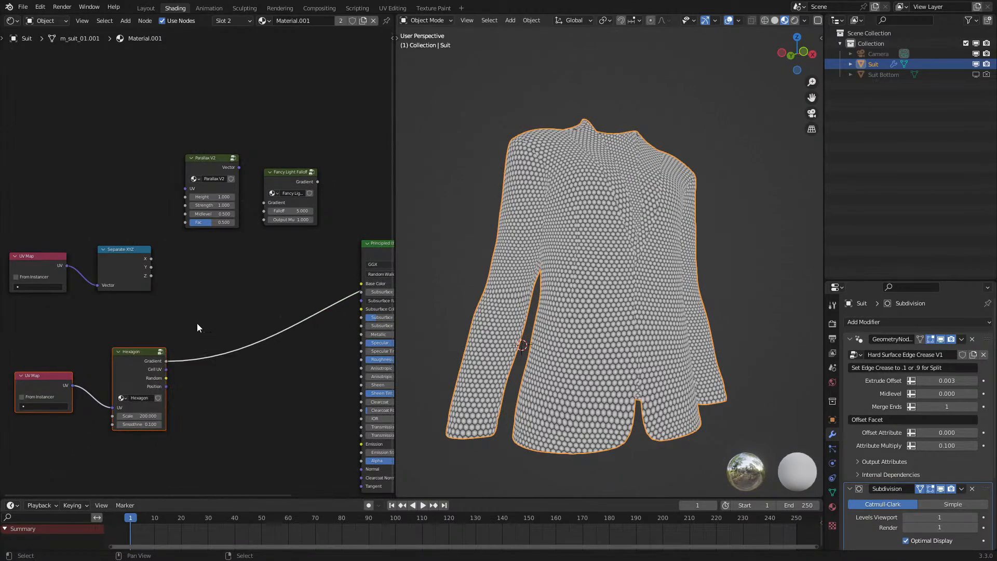
{"action": "key", "text": "q"}
{"action": "left_click", "coordinate": [197, 375]}
{"action": "left_click", "coordinate": [198, 337]}
- Invert the ColorRamp with the white stop at 0 and the black stop at 0.395
{"action": "left_click_drag", "start_coordinate": [209, 378], "coordinate": [148, 387]}
{"action": "scroll", "coordinate": [587, 260], "scroll_direction": "up", "scroll_amount": 3}
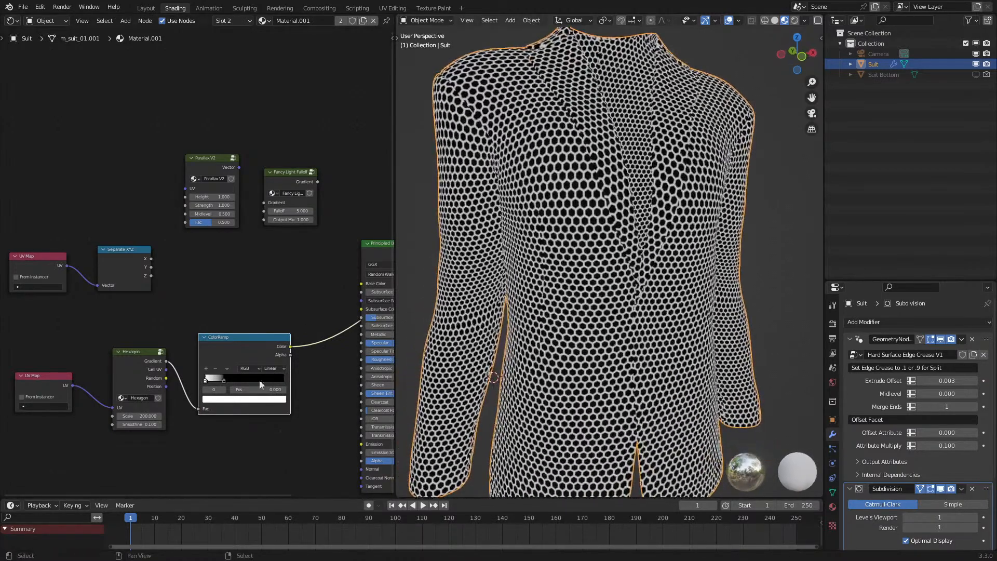
{"action": "mouse_move", "coordinate": [224, 379]}
{"action": "left_mouse_down"}
{"action": "mouse_move", "coordinate": [211, 382]}
{"action": "mouse_move", "coordinate": [235, 382]}
{"action": "left_mouse_up"}
- Shift the hexagon node chain aside and insert a duplicate of the Fancy Light Falloff node after the ColorRamp
{"action": "scroll", "coordinate": [91, 323], "scroll_direction": "down", "scroll_amount": 1}
{"action": "key", "text": "g"}
{"action": "left_click", "coordinate": [202, 399]}
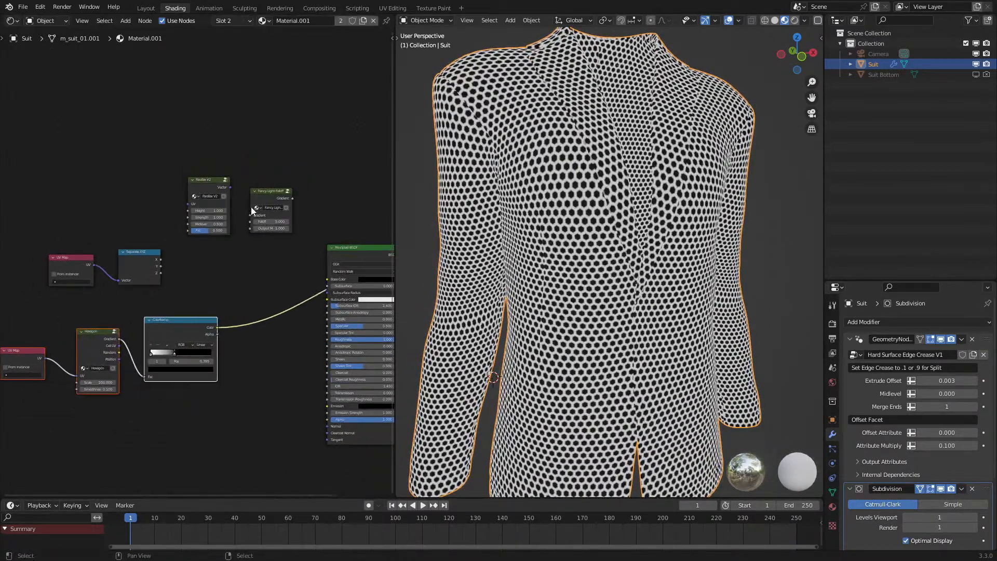
{"action": "left_click", "coordinate": [271, 193]}
{"action": "key", "text": "shift+d"}
{"action": "left_click", "coordinate": [259, 306]}
{"action": "scroll", "coordinate": [254, 305], "scroll_direction": "up", "scroll_amount": 1}
{"action": "middle_click_drag", "start_coordinate": [244, 294], "coordinate": [196, 247]}
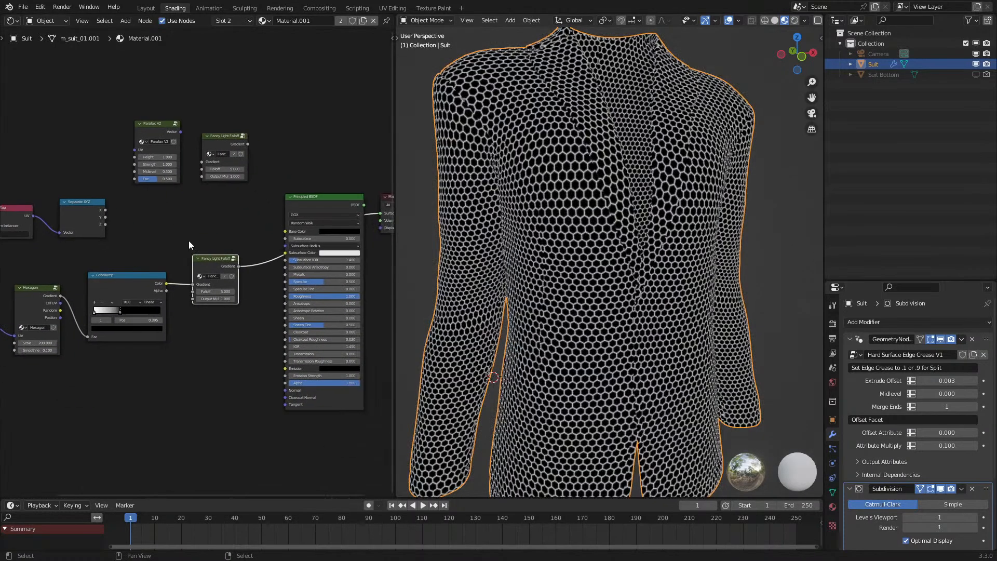
{"action": "key", "text": "g"}
{"action": "left_click", "coordinate": [201, 261]}
- Set the duplicated Fancy Light Falloff node's Falloff to 12 and its output multiplier to 22
{"action": "scroll", "coordinate": [210, 331], "scroll_direction": "up", "scroll_amount": 1}
{"action": "left_click", "coordinate": [217, 320]}
{"action": "type", "text": "12"}
{"action": "key", "text": "Return"}
{"action": "left_click", "coordinate": [213, 329]}
{"action": "type", "text": "22"}
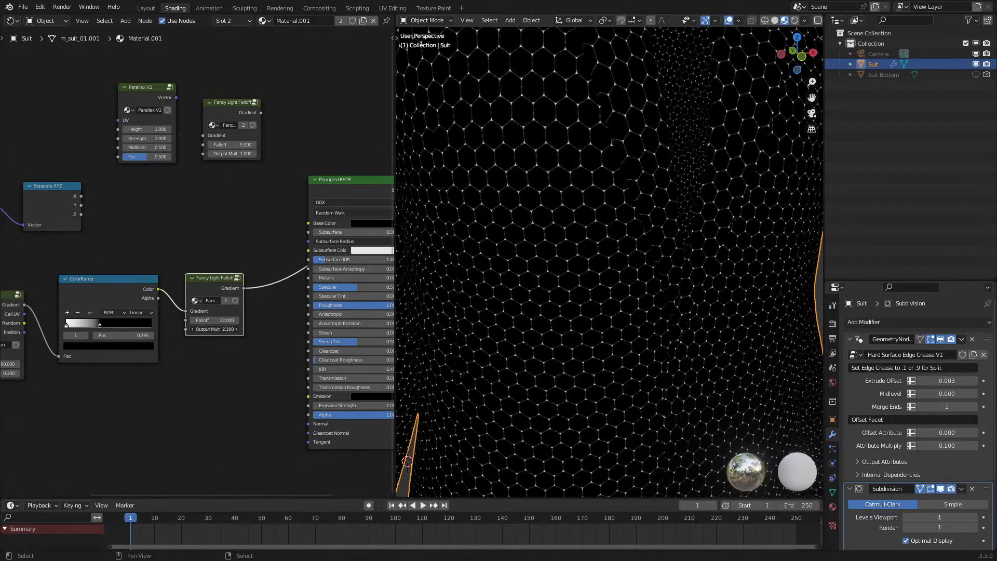
{"action": "key", "text": "Return"}
{"action": "scroll", "coordinate": [482, 303], "scroll_direction": "down", "scroll_amount": 5}
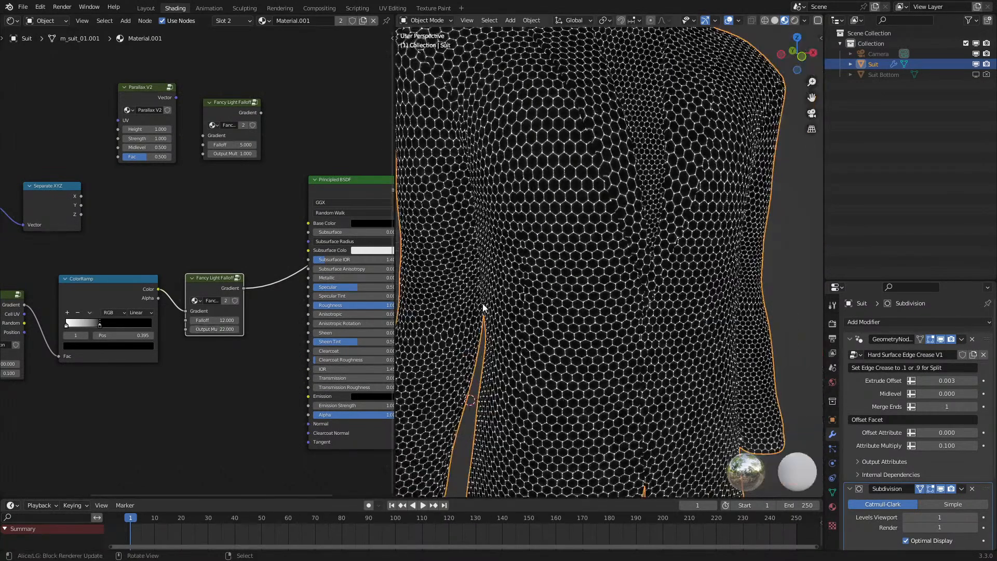
- Set the duplicated Fancy Light Falloff node's Falloff to 9 and its output multiplier to 5.4
{"action": "scroll", "coordinate": [172, 337], "scroll_direction": "up", "scroll_amount": 2}
{"action": "left_click", "coordinate": [208, 320]}
{"action": "type", "text": "10"}
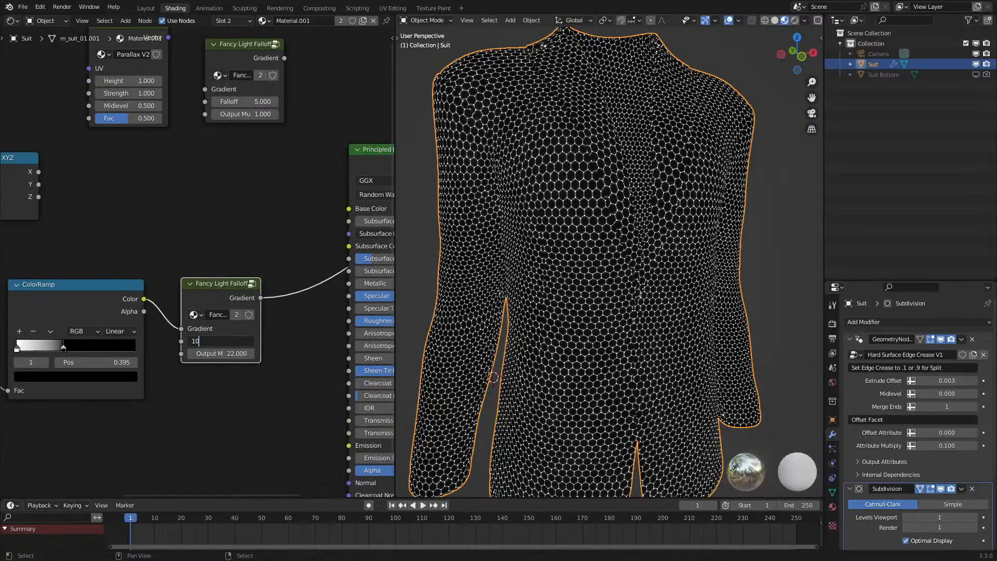
{"action": "key", "text": "Return"}
{"action": "left_click", "coordinate": [221, 342]}
{"action": "type", "text": "9"}
{"action": "key", "text": "Return"}
{"action": "left_click_drag", "start_coordinate": [223, 353], "coordinate": [104, 353]}
{"action": "key", "text": "minus"}
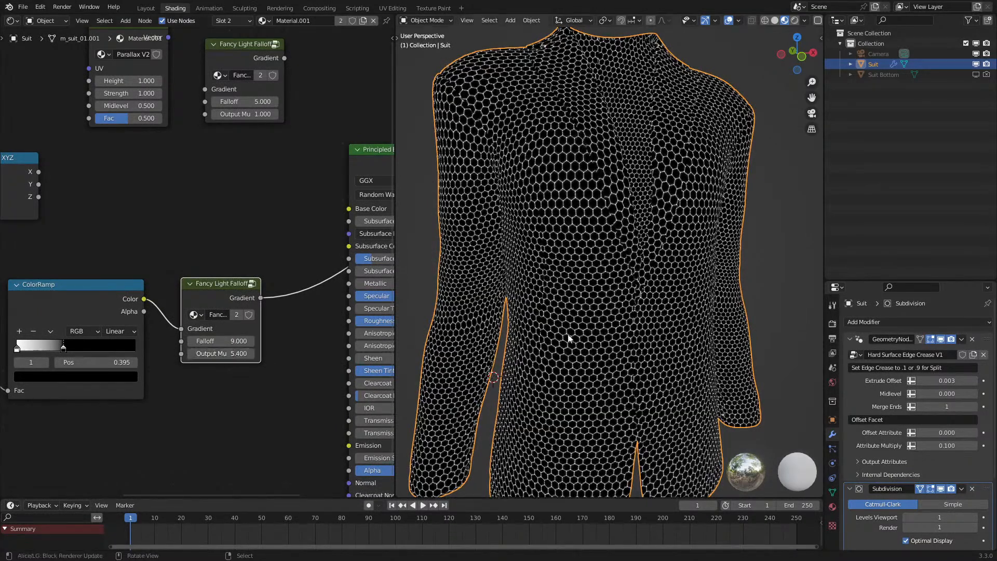
- Connect the duplicated Fancy Light Falloff's gradient to the Principled BSDF's Emission Strength and output the Principled shader on the jacket
{"action": "scroll", "coordinate": [213, 318], "scroll_direction": "down", "scroll_amount": 3}
{"action": "scroll", "coordinate": [199, 301], "scroll_direction": "down", "scroll_amount": 3}
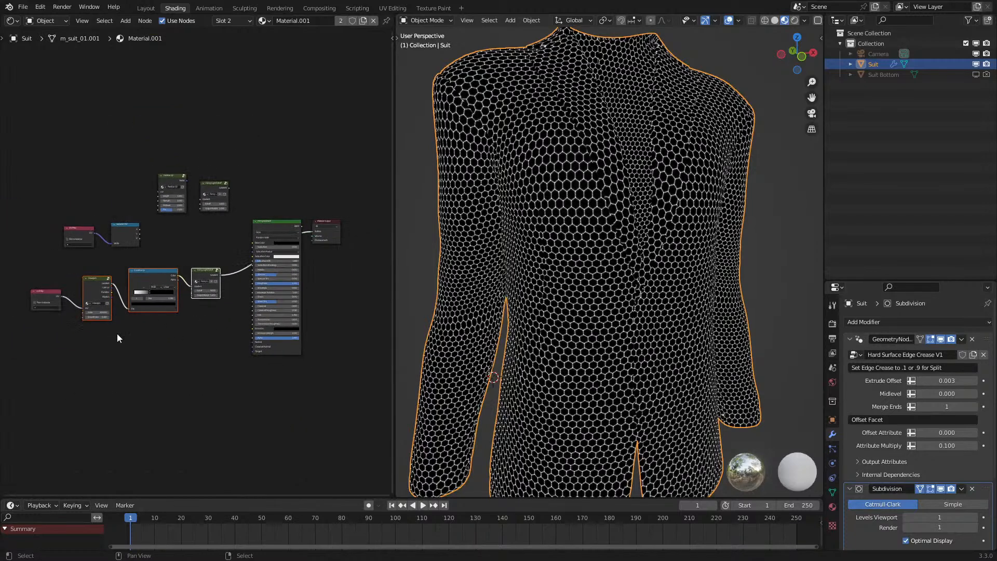
{"action": "left_click", "coordinate": [21, 341]}
{"action": "left_click_drag", "start_coordinate": [35, 351], "coordinate": [209, 338]}
{"action": "scroll", "coordinate": [203, 304], "scroll_direction": "up", "scroll_amount": 6}
{"action": "middle_click_drag", "start_coordinate": [201, 301], "coordinate": [139, 284]}
{"action": "scroll", "coordinate": [171, 349], "scroll_direction": "up", "scroll_amount": 4}
{"action": "left_click_drag", "start_coordinate": [166, 350], "coordinate": [245, 331]}
{"action": "left_click", "coordinate": [298, 98], "text": "ctrl+shift"}
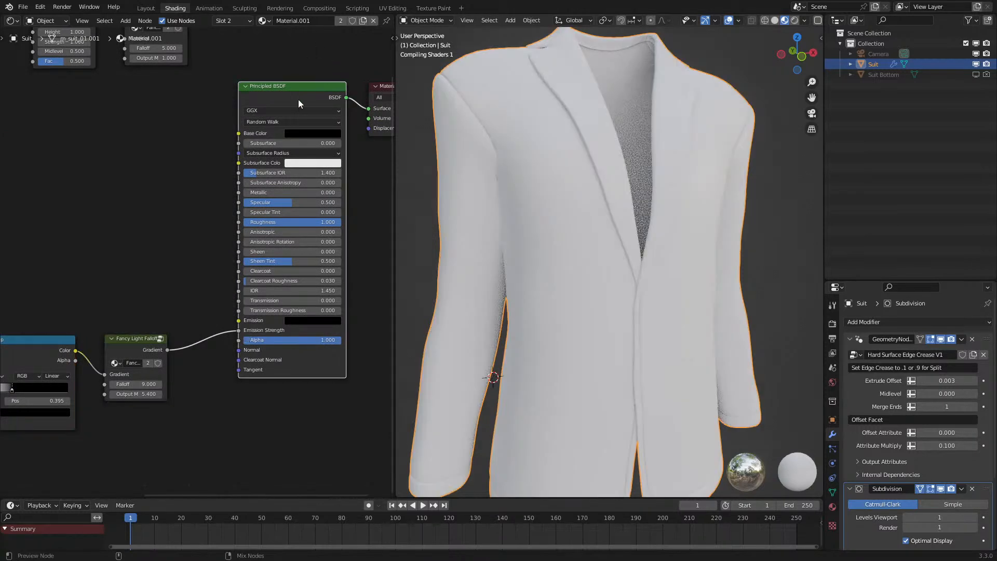
{"action": "scroll", "coordinate": [670, 189], "scroll_direction": "down", "scroll_amount": 3}
{"action": "middle_click_drag", "start_coordinate": [653, 185], "coordinate": [704, 198]}
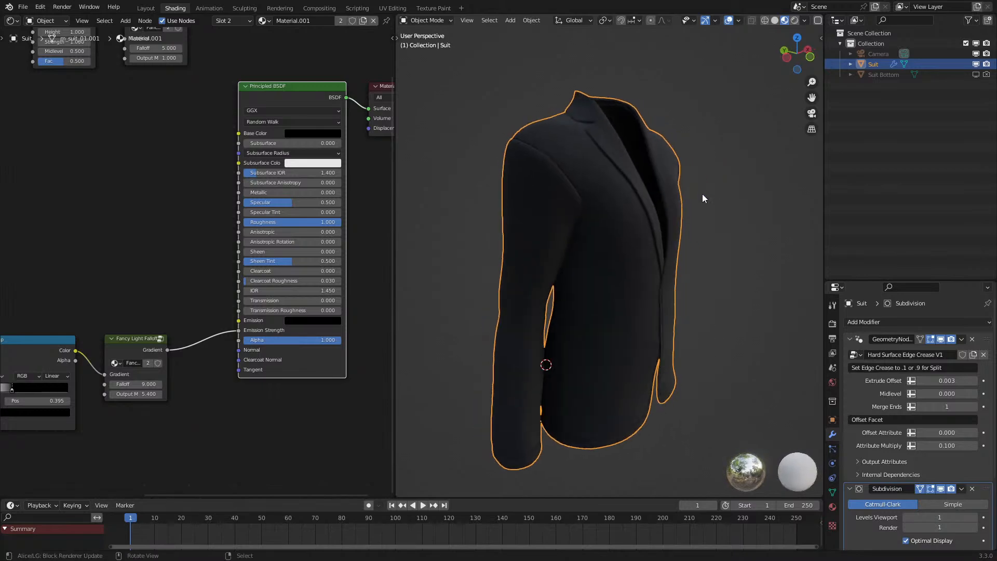
- Set the Principled BSDF's Emission colour to a bright, saturated red
{"action": "left_click", "coordinate": [312, 320]}
{"action": "scroll", "coordinate": [328, 249], "scroll_direction": "up", "scroll_amount": 20}
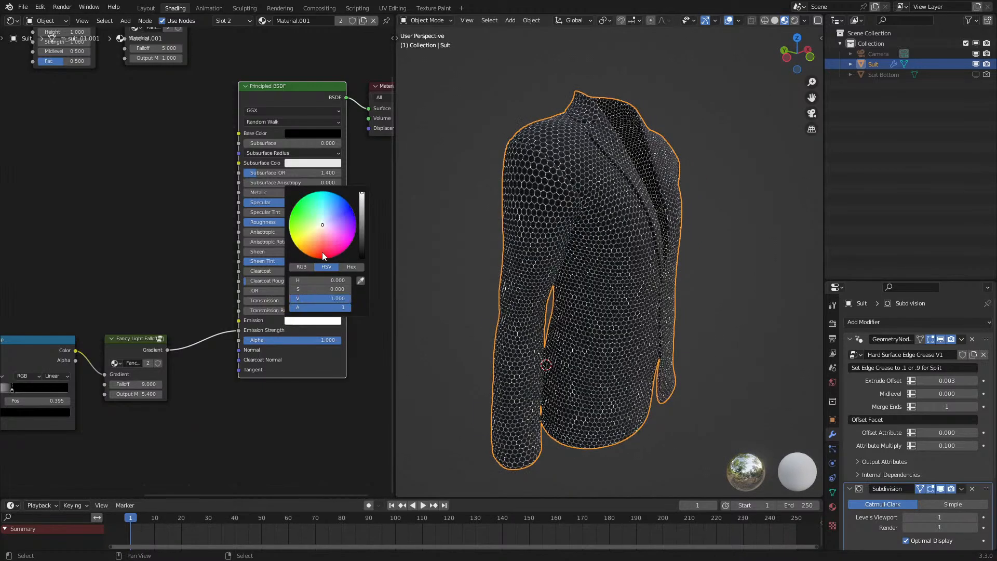
{"action": "left_click_drag", "start_coordinate": [322, 252], "coordinate": [320, 259]}
{"action": "middle_click_drag", "start_coordinate": [424, 258], "coordinate": [565, 269]}
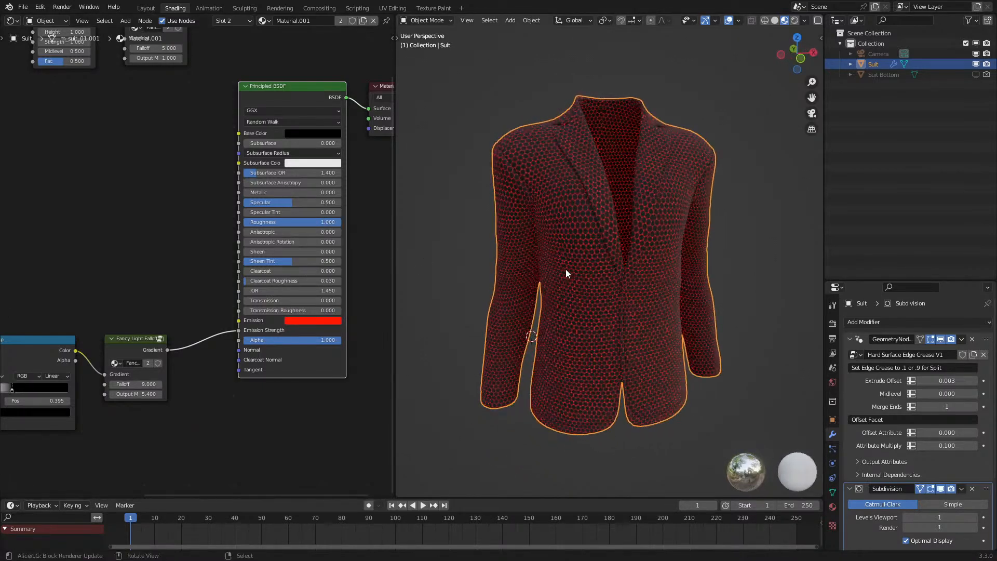
- Set the duplicated Fancy Light Falloff node's output multiplier to 1 and its Falloff to 5
{"action": "scroll", "coordinate": [566, 269], "scroll_direction": "up", "scroll_amount": 8}
{"action": "scroll", "coordinate": [176, 368], "scroll_direction": "up", "scroll_amount": 2}
{"action": "left_click_drag", "start_coordinate": [144, 416], "coordinate": [122, 416]}
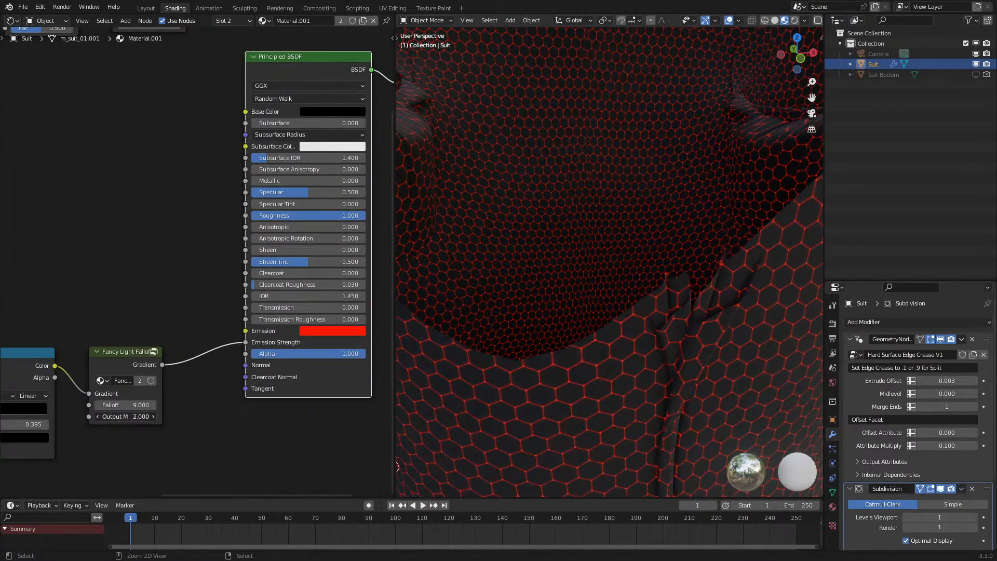
{"action": "scroll", "coordinate": [543, 341], "scroll_direction": "down", "scroll_amount": 8}
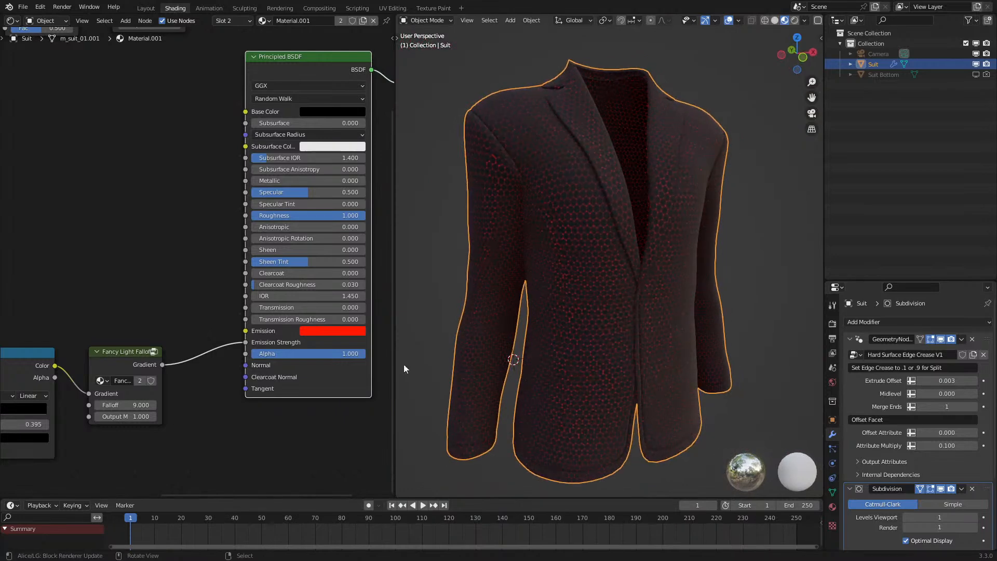
{"action": "mouse_move", "coordinate": [121, 403]}
{"action": "left_mouse_down"}
{"action": "mouse_move", "coordinate": [92, 404]}
{"action": "mouse_move", "coordinate": [101, 404]}
{"action": "left_mouse_up"}
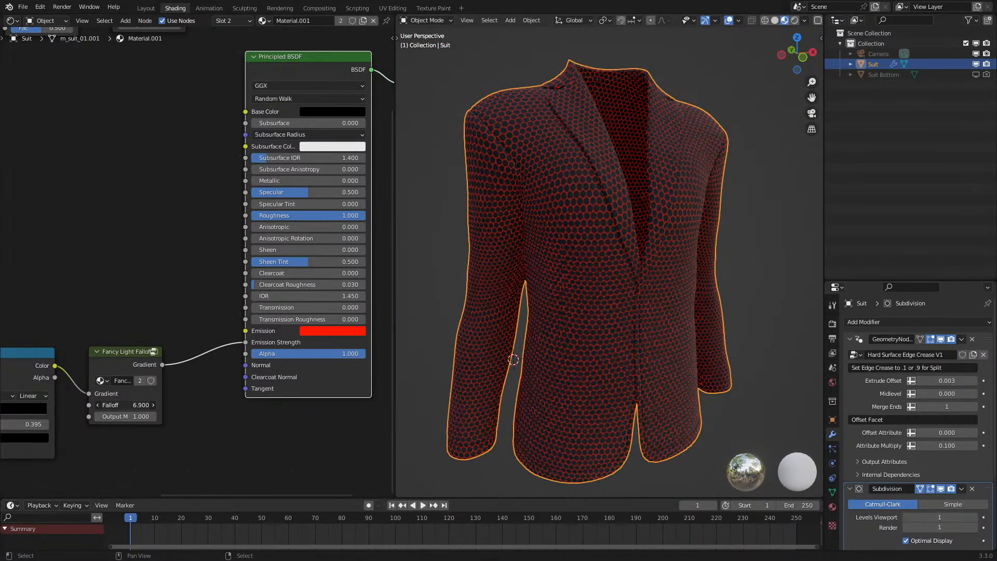
{"action": "scroll", "coordinate": [119, 403], "scroll_direction": "down", "scroll_amount": 6}
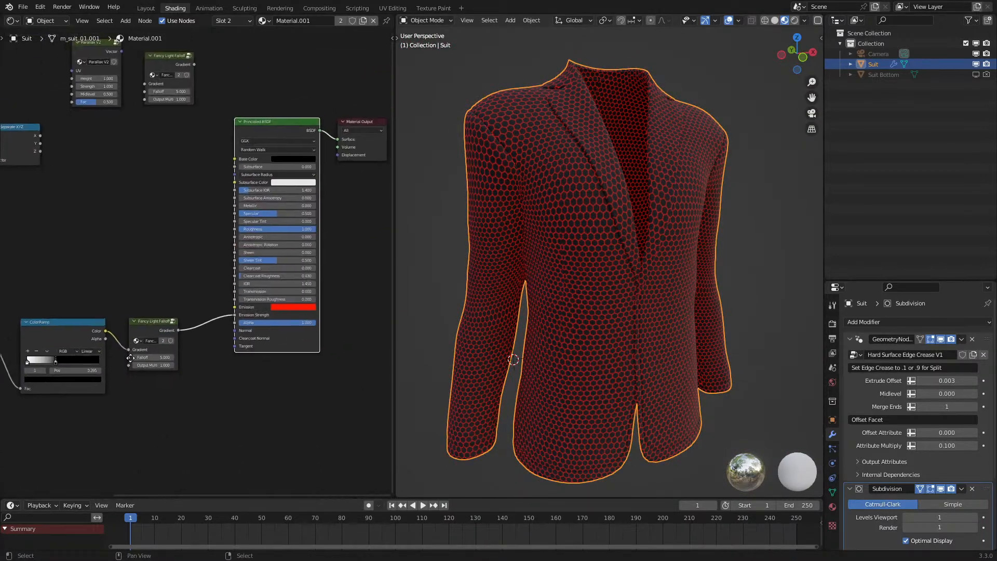
- Add a ColorRamp after the hexagon's Fancy Light Falloff node and paste the emission red into its first stop
{"action": "left_click_drag", "start_coordinate": [57, 356], "coordinate": [221, 297]}
{"action": "key", "text": "g"}
{"action": "left_click", "coordinate": [167, 295]}
{"action": "scroll", "coordinate": [211, 294], "scroll_direction": "up", "scroll_amount": 4}
{"action": "key", "text": "q"}
{"action": "left_click", "coordinate": [239, 261]}
{"action": "left_click", "coordinate": [258, 274]}
{"action": "key", "text": "ctrl+v"}
- Try driving the Emission colour from the falloff gradient through the red-to-white ColorRamp, and delete that ramp
{"action": "left_click_drag", "start_coordinate": [175, 326], "coordinate": [216, 281]}
{"action": "left_click_drag", "start_coordinate": [244, 239], "coordinate": [227, 267]}
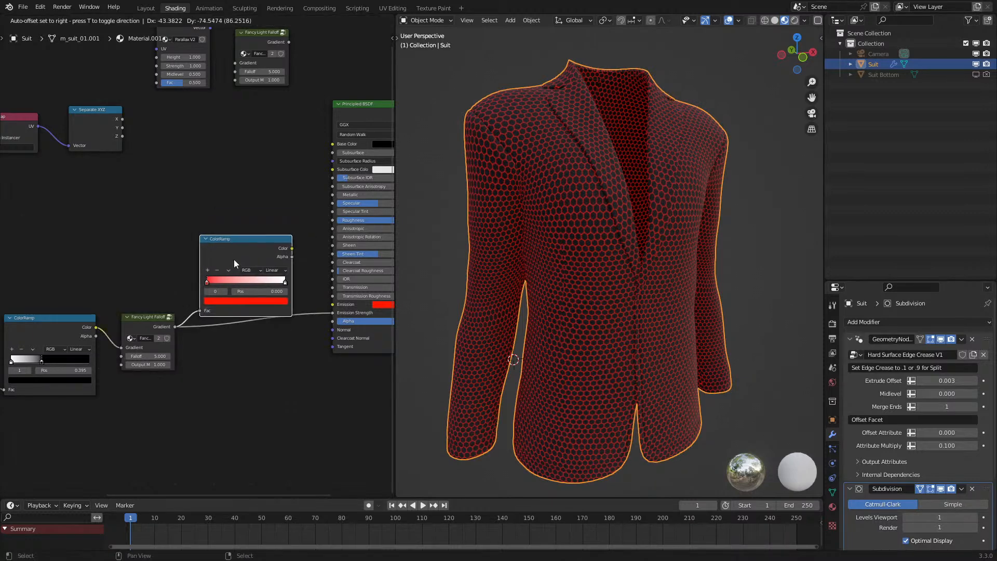
{"action": "left_click_drag", "start_coordinate": [292, 248], "coordinate": [333, 304]}
{"action": "middle_click_drag", "start_coordinate": [594, 297], "coordinate": [550, 291]}
{"action": "scroll", "coordinate": [550, 291], "scroll_direction": "up", "scroll_amount": 5}
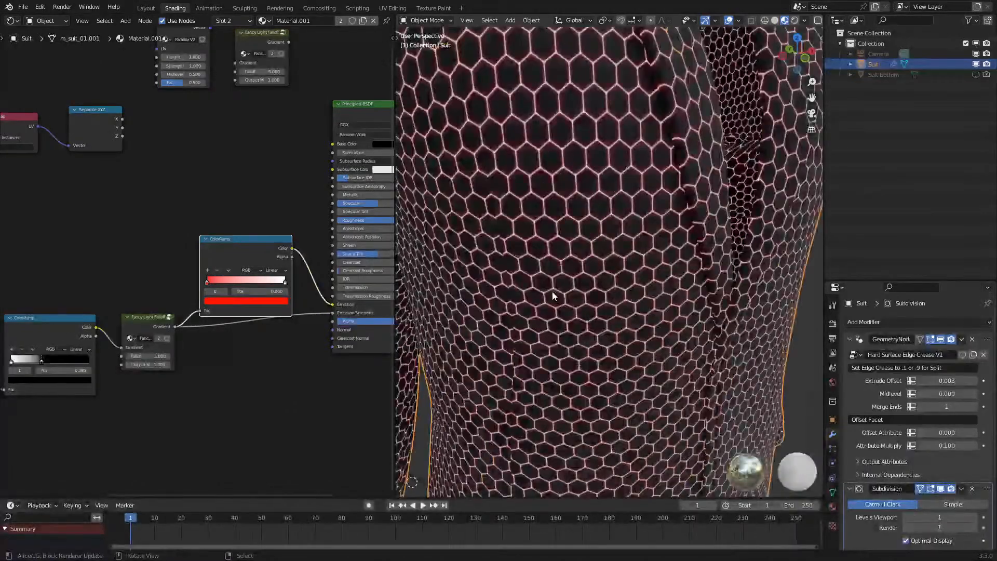
{"action": "left_click_drag", "start_coordinate": [244, 239], "coordinate": [260, 210]}
{"action": "key", "text": "x"}
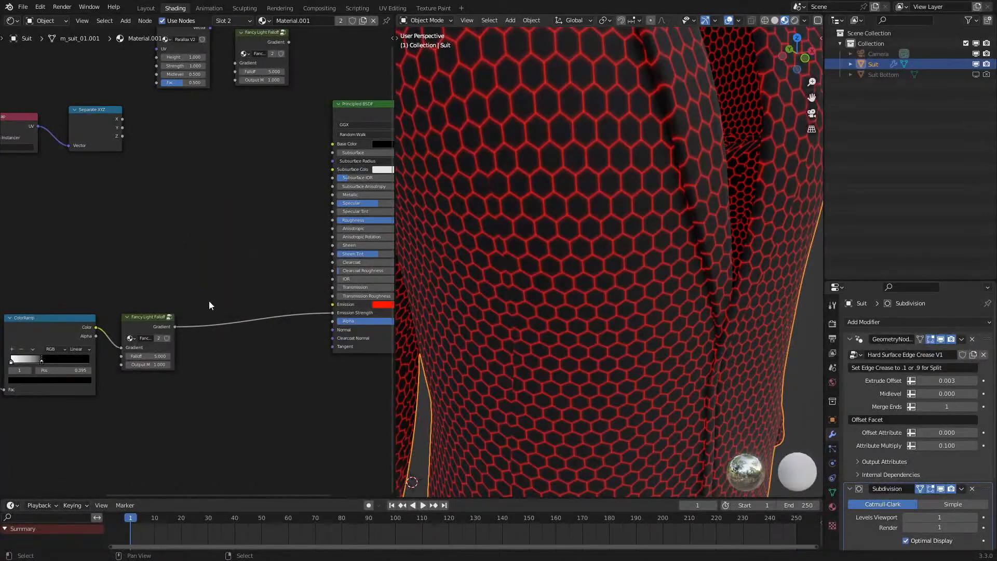
- Try unlinking the falloff from Emission Strength, driving Metallic from the hexagon ColorRamp and setting the Emission colour to black
{"action": "middle_click_drag", "start_coordinate": [215, 292], "coordinate": [156, 373]}
{"action": "left_click_drag", "start_coordinate": [286, 362], "coordinate": [161, 352]}
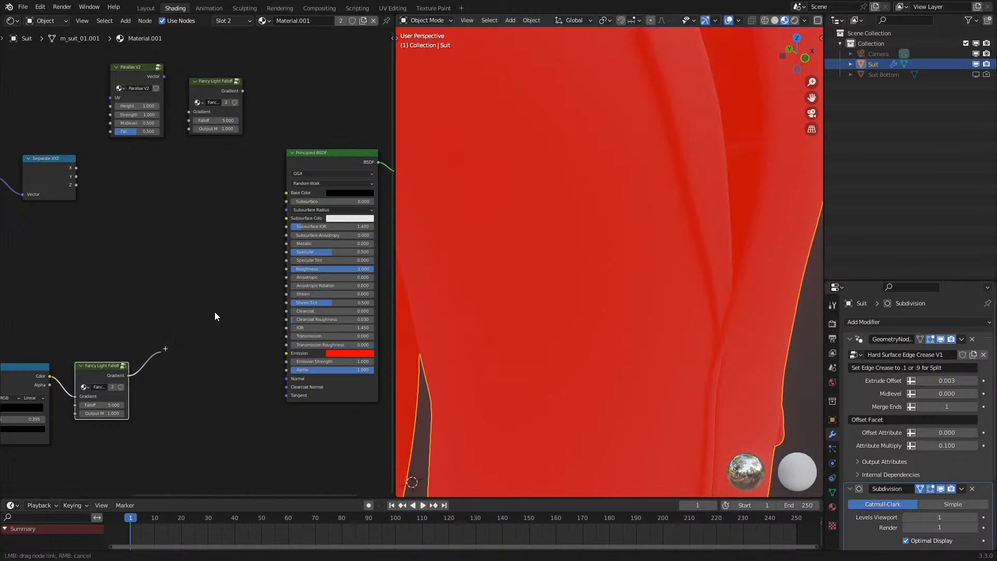
{"action": "left_click_drag", "start_coordinate": [294, 259], "coordinate": [266, 340]}
{"action": "left_click", "coordinate": [50, 376]}
{"action": "left_click_drag", "start_coordinate": [50, 376], "coordinate": [287, 244]}
{"action": "left_click", "coordinate": [352, 353]}
{"action": "left_click_drag", "start_coordinate": [394, 275], "coordinate": [394, 310]}
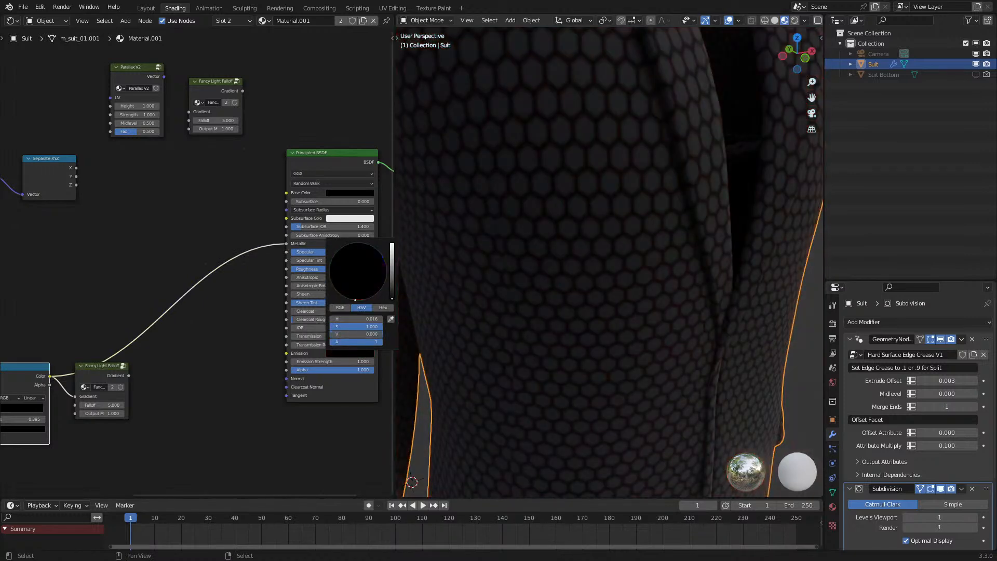
- Undo the Metallic and black Emission trial and restore the falloff gradient's link to Emission Strength
{"action": "scroll", "coordinate": [639, 272], "scroll_direction": "down", "scroll_amount": 7}
{"action": "middle_click_drag", "start_coordinate": [627, 263], "coordinate": [580, 241]}
{"action": "scroll", "coordinate": [580, 241], "scroll_direction": "up", "scroll_amount": 3}
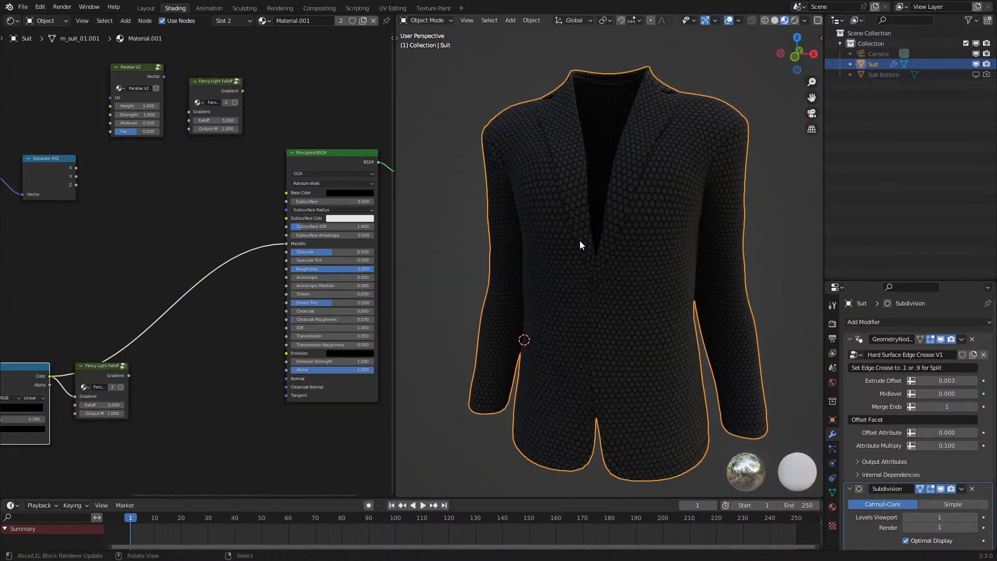
{"action": "scroll", "coordinate": [580, 241], "scroll_direction": "down", "scroll_amount": 3}
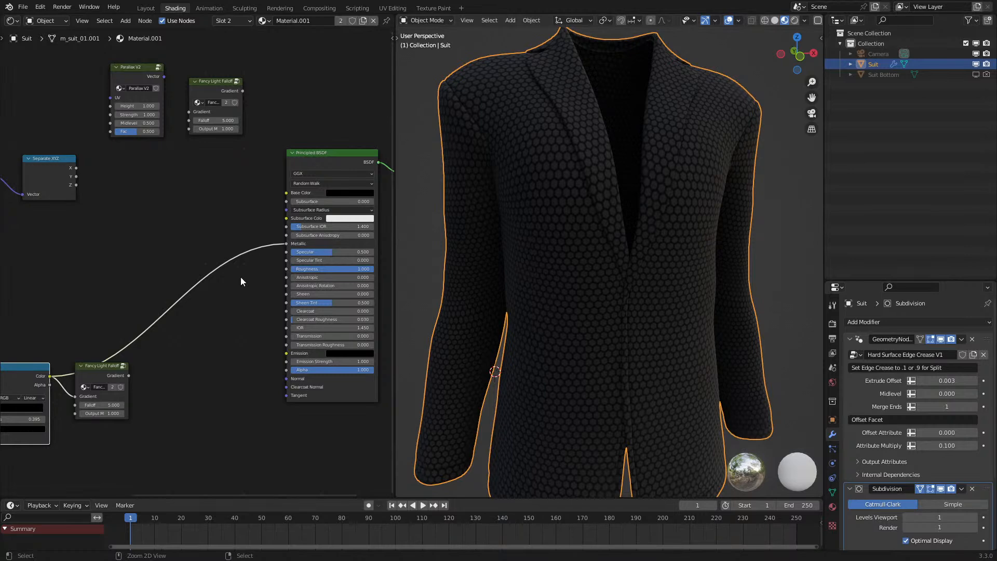
{"action": "key", "text": "ctrl+z"}
{"action": "key", "text": "ctrl+z"}
{"action": "left_click_drag", "start_coordinate": [129, 375], "coordinate": [285, 360]}
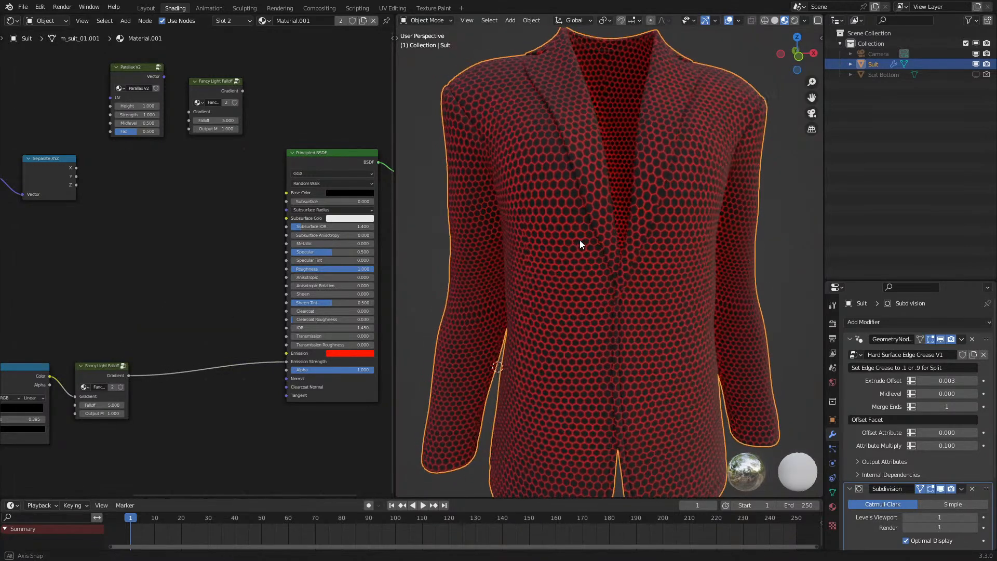
- Bring the UV Map and Separate XYZ nodes nearer the hexagon chain and widen the gap between its ColorRamp and Fancy Light Falloff
{"action": "scroll", "coordinate": [123, 291], "scroll_direction": "down", "scroll_amount": 5}
{"action": "middle_click_drag", "start_coordinate": [107, 294], "coordinate": [184, 300]}
{"action": "scroll", "coordinate": [182, 297], "scroll_direction": "up", "scroll_amount": 4}
{"action": "left_click_drag", "start_coordinate": [73, 162], "coordinate": [158, 264]}
{"action": "key", "text": "g"}
{"action": "left_click", "coordinate": [136, 343]}
{"action": "left_click", "coordinate": [117, 379]}
{"action": "middle_click_drag", "start_coordinate": [215, 364], "coordinate": [172, 298]}
{"action": "left_click_drag", "start_coordinate": [181, 313], "coordinate": [306, 293]}
{"action": "scroll", "coordinate": [135, 227], "scroll_direction": "up", "scroll_amount": 2}
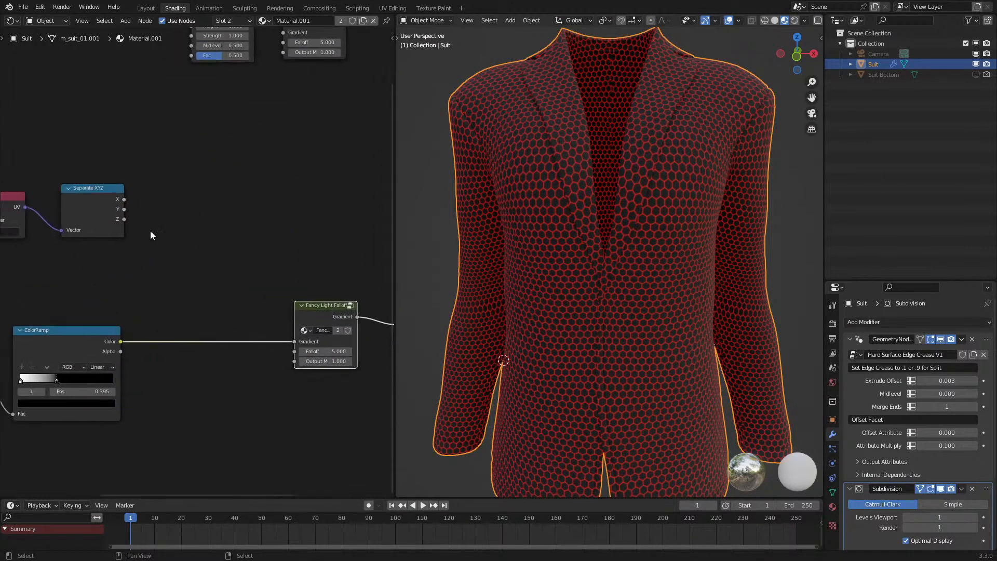
- Insert a Math node between the hexagon ColorRamp and Fancy Light Falloff, and place a duplicate of that ColorRamp beside Separate XYZ
{"action": "key", "text": "q"}
{"action": "left_click", "coordinate": [181, 348]}
{"action": "left_click", "coordinate": [178, 309]}
{"action": "left_click", "coordinate": [58, 348]}
{"action": "key", "text": "shift+d"}
{"action": "left_click", "coordinate": [179, 211]}
- Preview the Separate XYZ outputs on the jacket and feed the Y output into the duplicated ColorRamp
{"action": "left_click_drag", "start_coordinate": [124, 199], "coordinate": [141, 279]}
{"action": "left_click", "coordinate": [100, 207], "text": "ctrl+shift"}
{"action": "mouse_move", "coordinate": [124, 199]}
{"action": "left_mouse_down"}
{"action": "mouse_move", "coordinate": [154, 267]}
{"action": "mouse_move", "coordinate": [138, 276]}
{"action": "left_mouse_up"}
{"action": "left_click", "coordinate": [104, 217], "text": "ctrl+shift"}
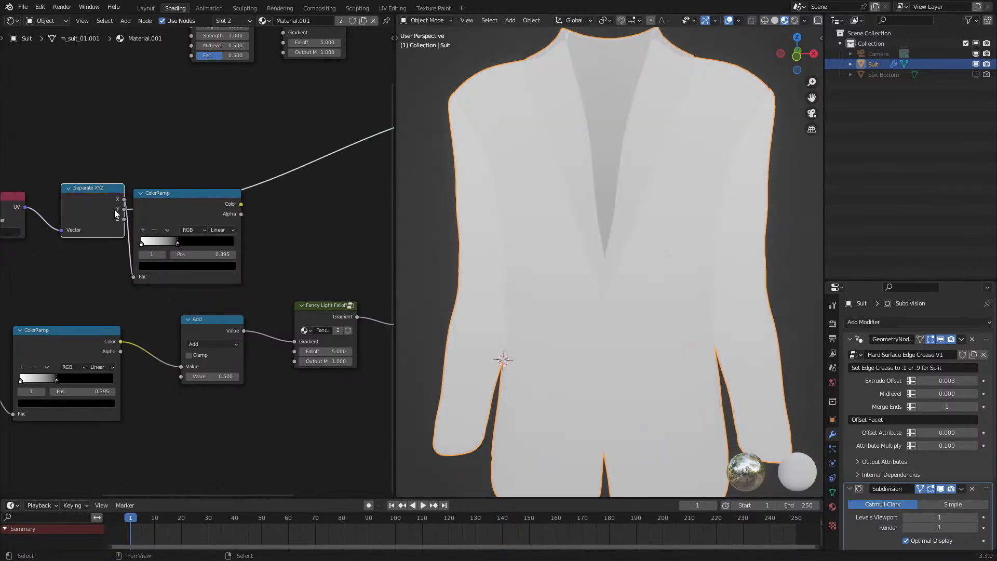
{"action": "left_click_drag", "start_coordinate": [124, 210], "coordinate": [133, 277]}
- Link the duplicated ColorRamp to the Math node's second value, set it to Multiply, and output the Principled BSDF again
{"action": "left_click_drag", "start_coordinate": [242, 205], "coordinate": [186, 364]}
{"action": "left_click", "coordinate": [202, 345]}
{"action": "key", "text": "m"}
{"action": "scroll", "coordinate": [202, 347], "scroll_direction": "down", "scroll_amount": 2}
{"action": "middle_click_drag", "start_coordinate": [271, 275], "coordinate": [215, 337]}
{"action": "left_click", "coordinate": [312, 251], "text": "ctrl+shift"}
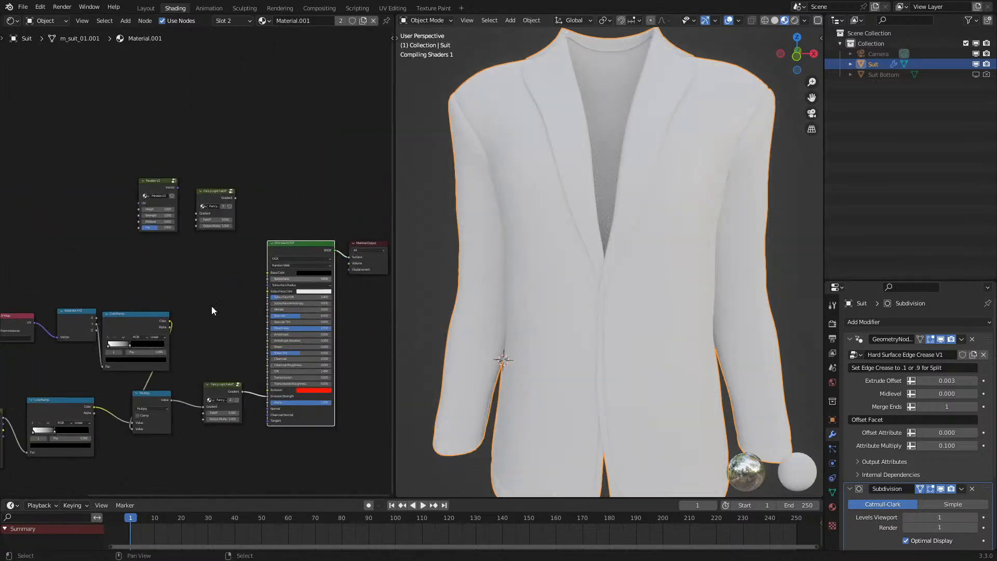
- Set the duplicated ColorRamp to Ease interpolation, with the white stop at about 0.47 and the black stop near the far end
{"action": "left_click_drag", "start_coordinate": [130, 345], "coordinate": [141, 347]}
{"action": "left_click", "coordinate": [159, 340]}
{"action": "left_click", "coordinate": [158, 338]}
{"action": "left_click", "coordinate": [158, 350]}
{"action": "scroll", "coordinate": [148, 350], "scroll_direction": "up", "scroll_amount": 1}
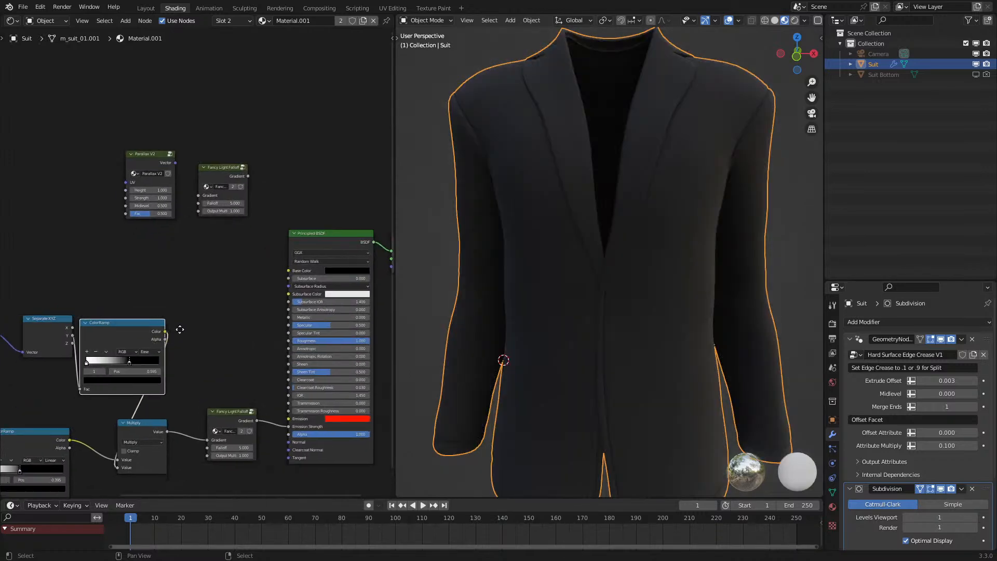
{"action": "mouse_move", "coordinate": [91, 370]}
{"action": "left_mouse_down"}
{"action": "mouse_move", "coordinate": [64, 385]}
{"action": "mouse_move", "coordinate": [90, 359]}
{"action": "mouse_move", "coordinate": [134, 363]}
{"action": "mouse_move", "coordinate": [124, 360]}
{"action": "left_mouse_up"}
- Select the jacket's linked geometry in Edit Mode, return to Object Mode, and add a second UV map to its mesh
{"action": "scroll", "coordinate": [508, 291], "scroll_direction": "down", "scroll_amount": 4}
{"action": "middle_click_drag", "start_coordinate": [508, 291], "coordinate": [524, 275]}
{"action": "left_click", "coordinate": [462, 295]}
{"action": "left_click", "coordinate": [585, 288]}
{"action": "key", "text": "Tab"}
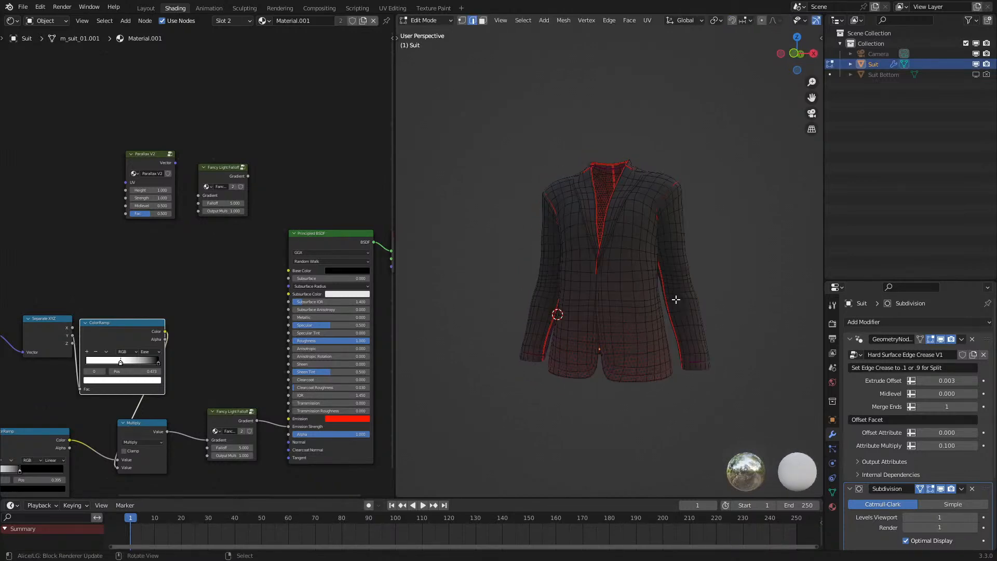
{"action": "key", "text": "l"}
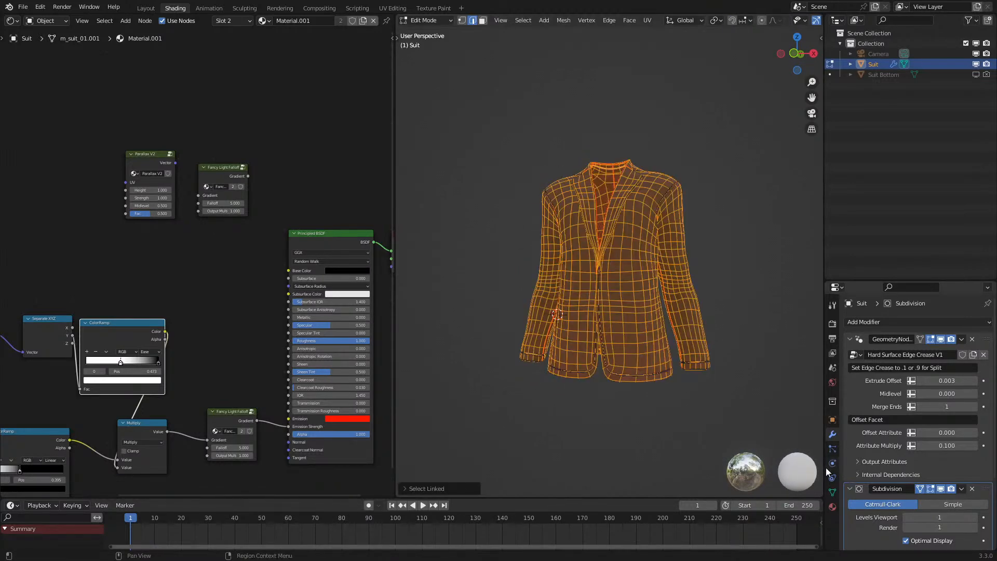
{"action": "left_click", "coordinate": [833, 492]}
{"action": "key", "text": "Tab"}
{"action": "scroll", "coordinate": [974, 434], "scroll_direction": "down", "scroll_amount": 4}
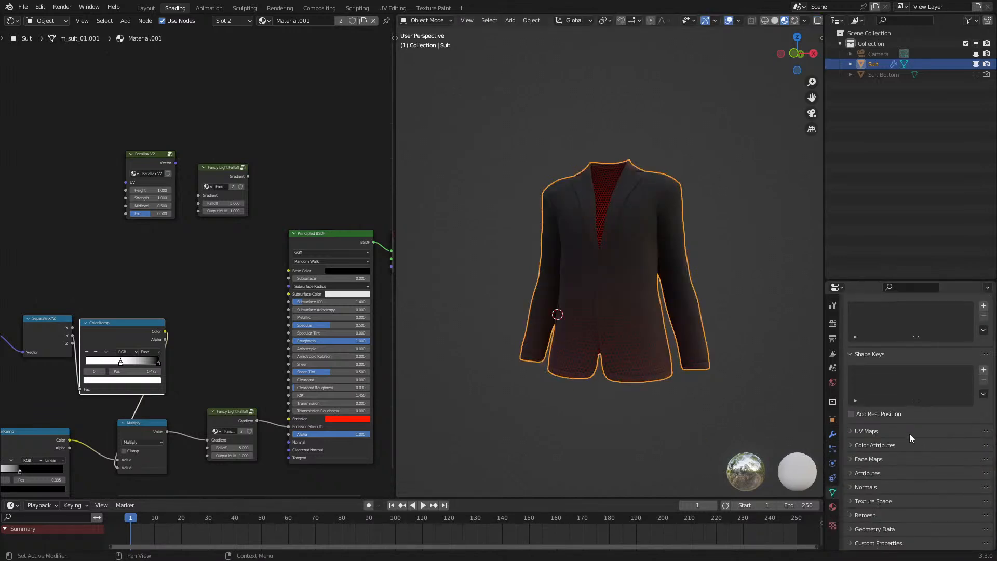
{"action": "left_click", "coordinate": [984, 446]}
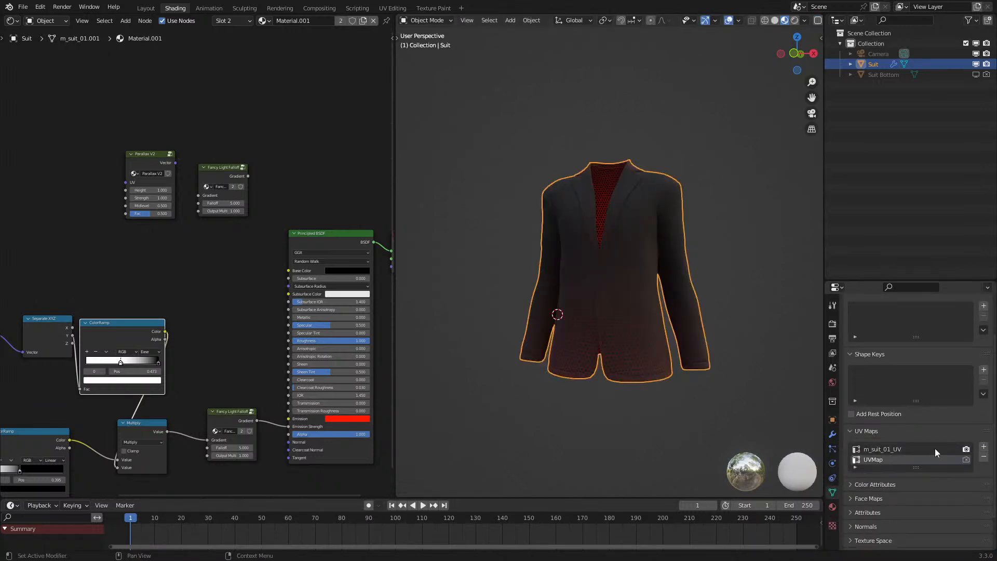
- Rename the jacket's original UV map to Default and the new one to Emission
{"action": "left_click", "coordinate": [899, 449]}
{"action": "type", "text": "Default"}
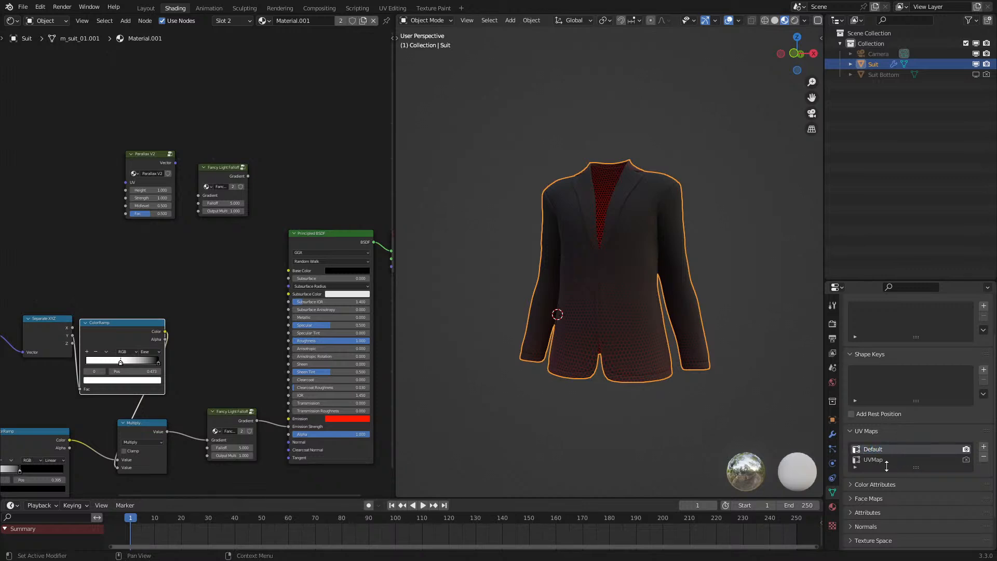
{"action": "double_click", "coordinate": [887, 458]}
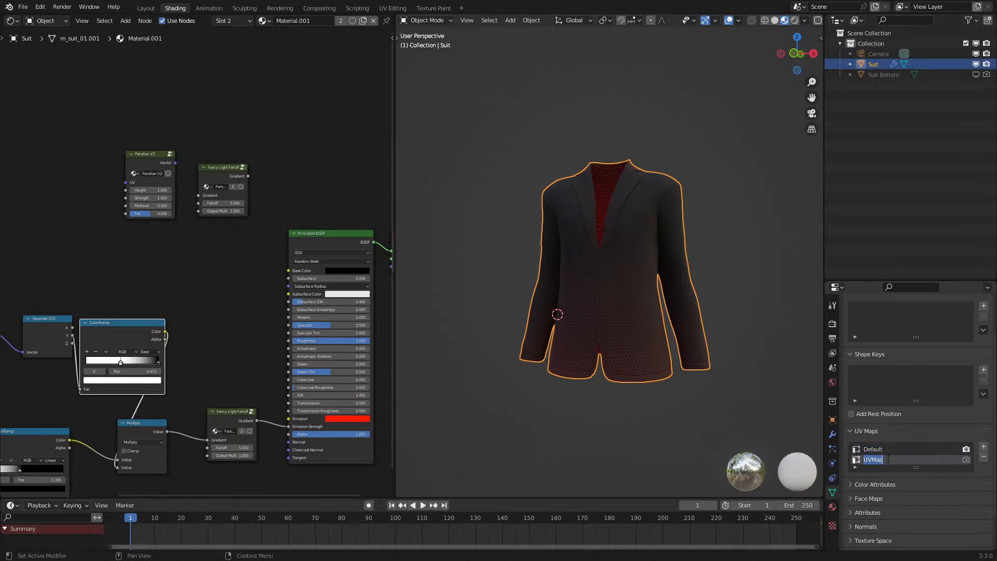
{"action": "type", "text": "Emission"}
- Assign the Emission UV map to the UV Map node that feeds Separate XYZ
{"action": "middle_click_drag", "start_coordinate": [178, 329], "coordinate": [21, 251]}
{"action": "scroll", "coordinate": [223, 263], "scroll_direction": "up", "scroll_amount": 3}
{"action": "left_click", "coordinate": [224, 264]}
{"action": "left_click", "coordinate": [219, 287]}
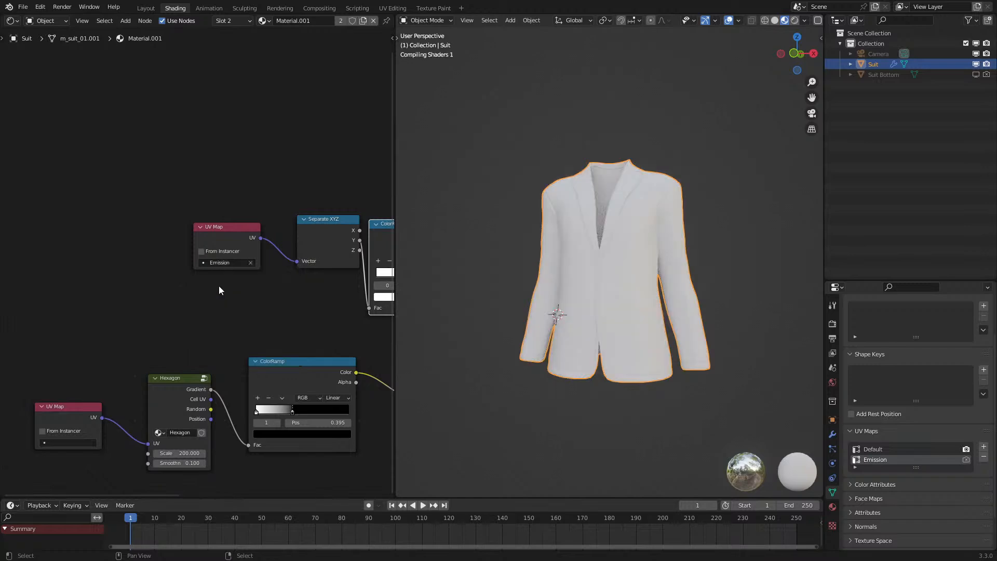
{"action": "scroll", "coordinate": [621, 241], "scroll_direction": "up", "scroll_amount": 2}
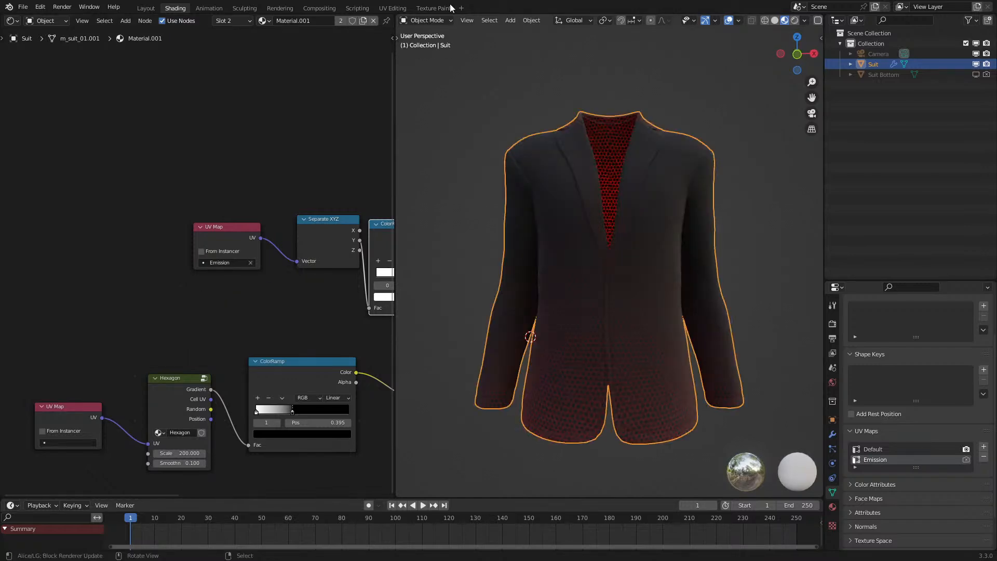
- Switch to the UV Editing workspace and show the jacket mesh's UV map list with Emission active
{"action": "left_click", "coordinate": [401, 8]}
{"action": "left_click", "coordinate": [837, 320]}
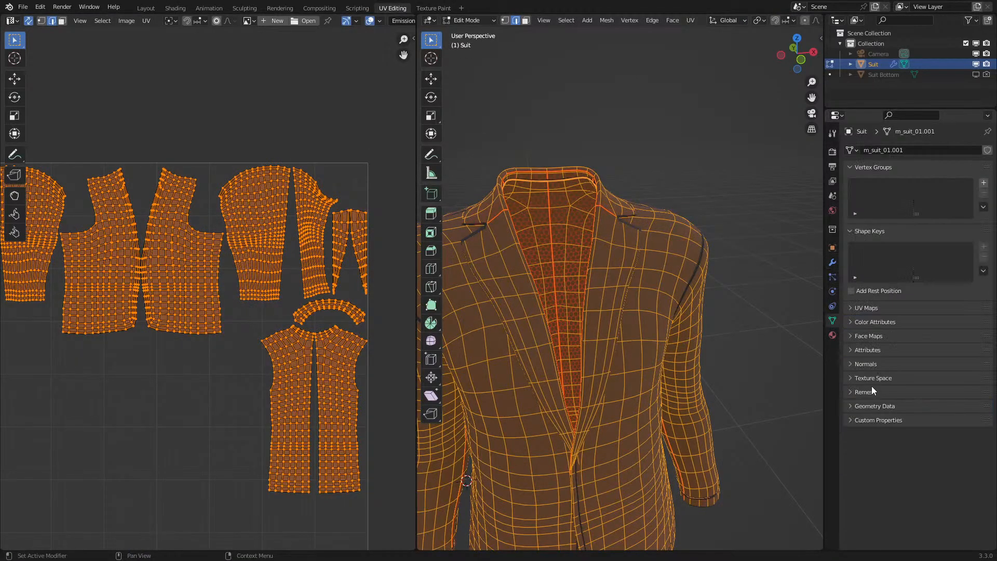
{"action": "left_click", "coordinate": [862, 366]}
{"action": "left_click", "coordinate": [863, 368]}
{"action": "left_click", "coordinate": [870, 309]}
{"action": "scroll", "coordinate": [687, 388], "scroll_direction": "down", "scroll_amount": 5}
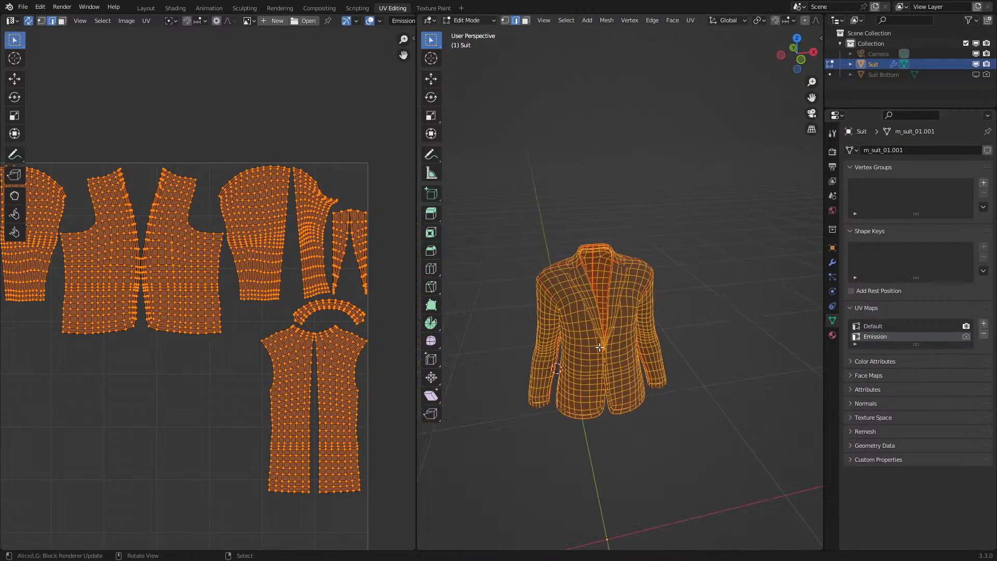
{"action": "scroll", "coordinate": [687, 388], "scroll_direction": "up", "scroll_amount": 2}
{"action": "middle_click_drag", "start_coordinate": [653, 375], "coordinate": [592, 355]}
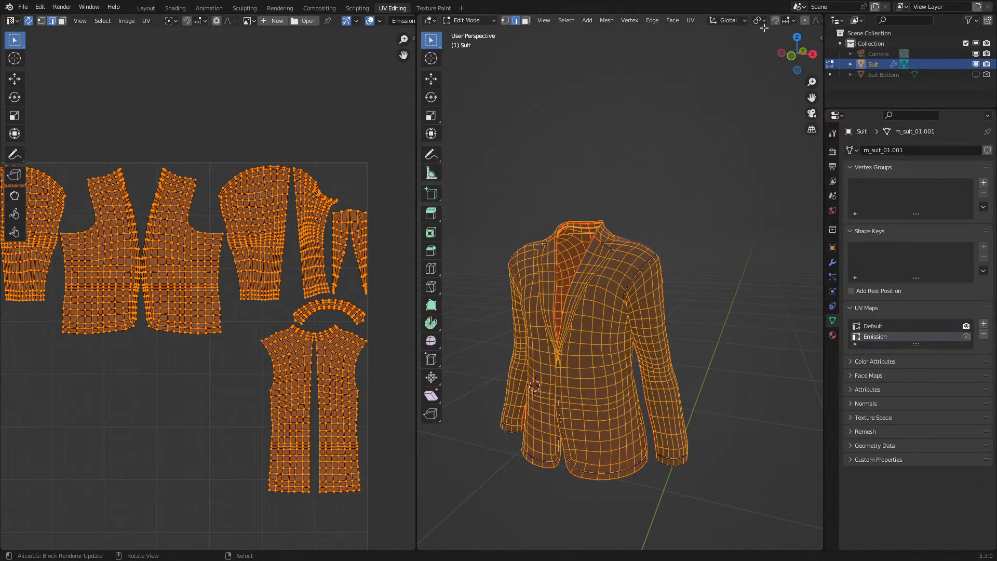
- Hide the 3D viewport's overlays and select the entire jacket mesh
{"action": "middle_click_drag", "start_coordinate": [786, 20], "coordinate": [698, 11]}
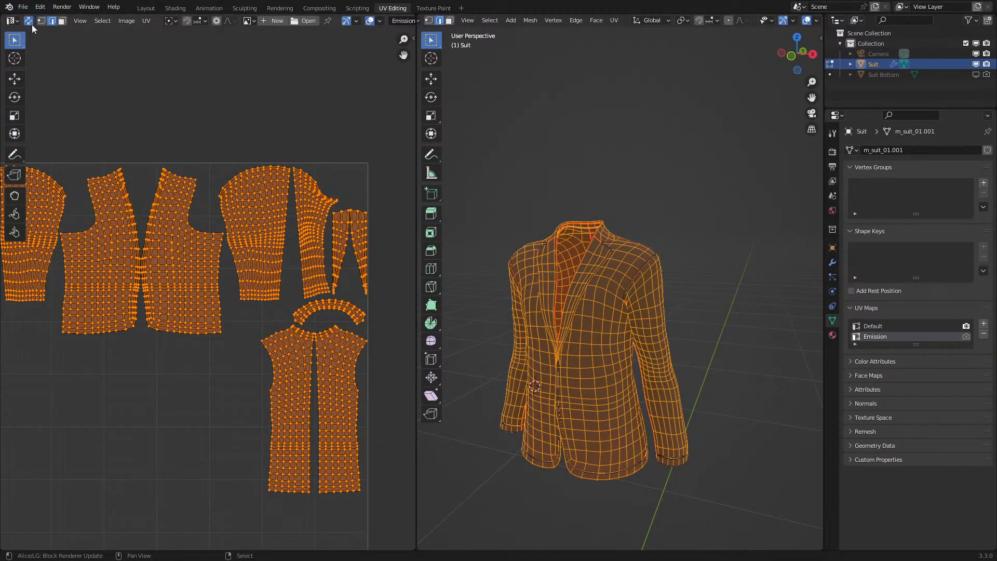
{"action": "left_click", "coordinate": [806, 20]}
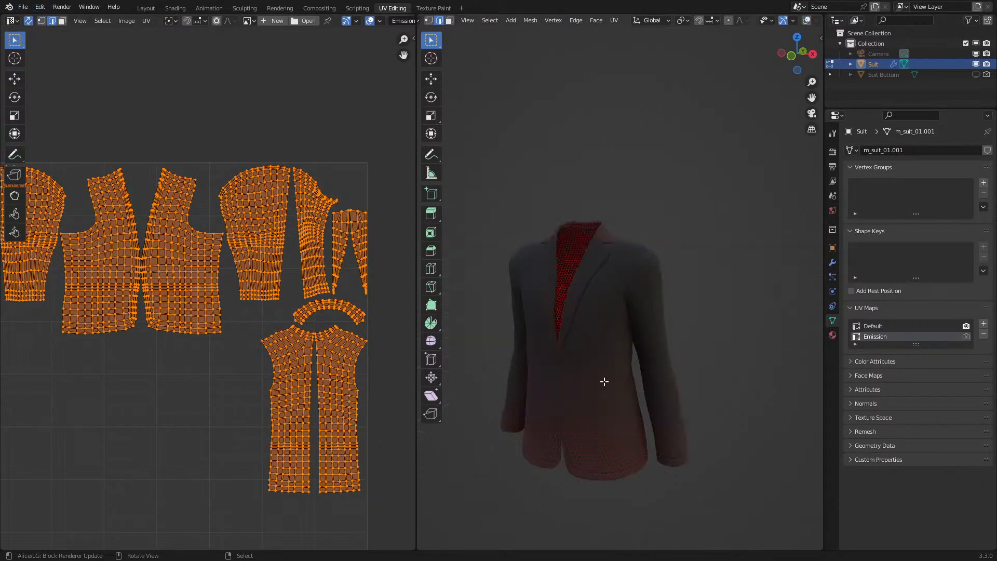
{"action": "key", "text": "alt+a"}
{"action": "key", "text": "a"}
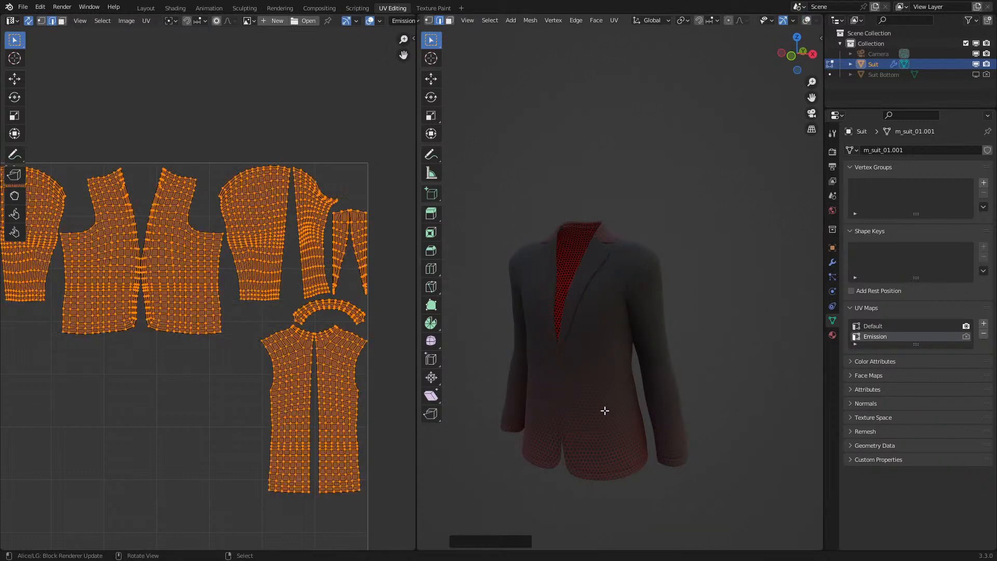
- Select the two linked front panel islands in face mode and turn the 3D viewport's overlays back on
{"action": "key", "text": "3"}
{"action": "key", "text": "alt+a"}
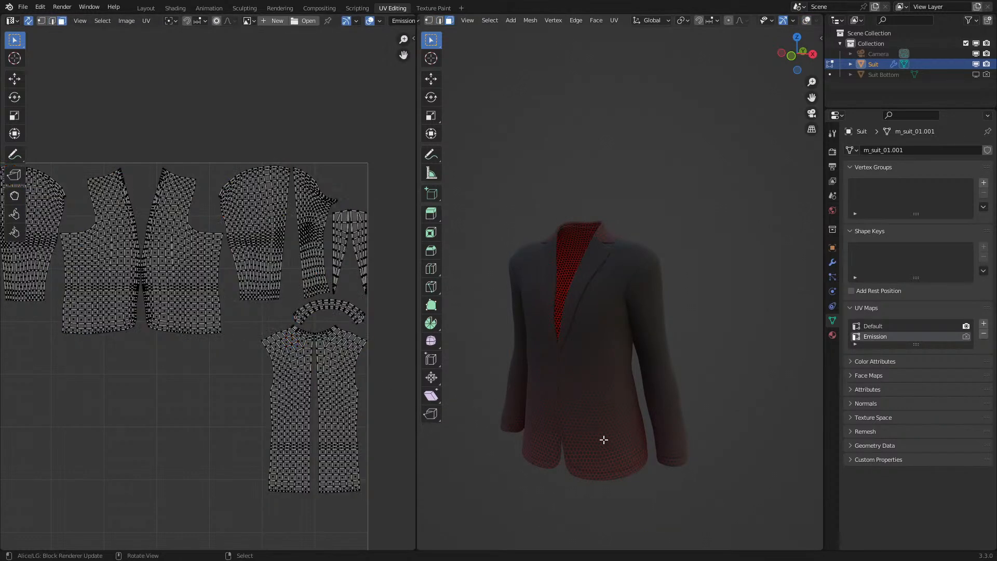
{"action": "key", "text": "l"}
{"action": "key", "text": "l"}
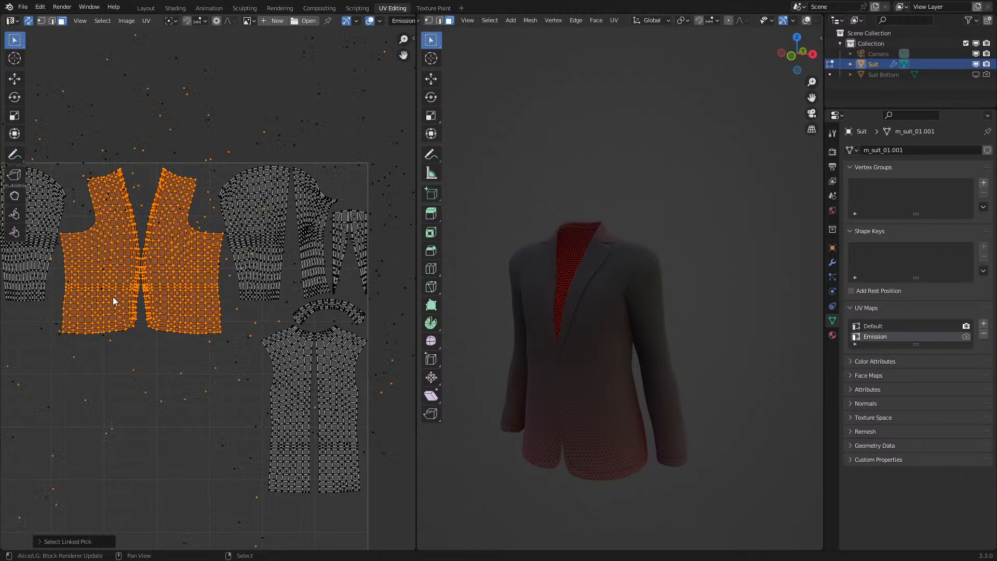
{"action": "scroll", "coordinate": [113, 297], "scroll_direction": "down", "scroll_amount": 4}
{"action": "scroll", "coordinate": [113, 297], "scroll_direction": "up", "scroll_amount": 3}
{"action": "scroll", "coordinate": [113, 297], "scroll_direction": "up", "scroll_amount": 2}
{"action": "middle_click_drag", "start_coordinate": [113, 297], "coordinate": [206, 443]}
{"action": "scroll", "coordinate": [132, 322], "scroll_direction": "down", "scroll_amount": 3}
{"action": "scroll", "coordinate": [209, 342], "scroll_direction": "up", "scroll_amount": 6}
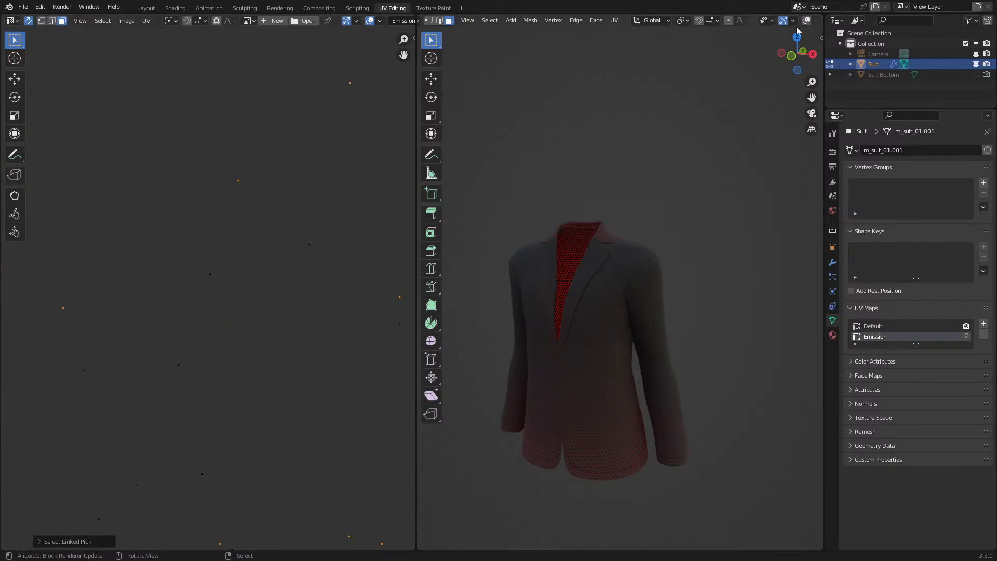
{"action": "scroll", "coordinate": [667, 21], "scroll_direction": "down", "scroll_amount": 5}
{"action": "left_click", "coordinate": [709, 20]}
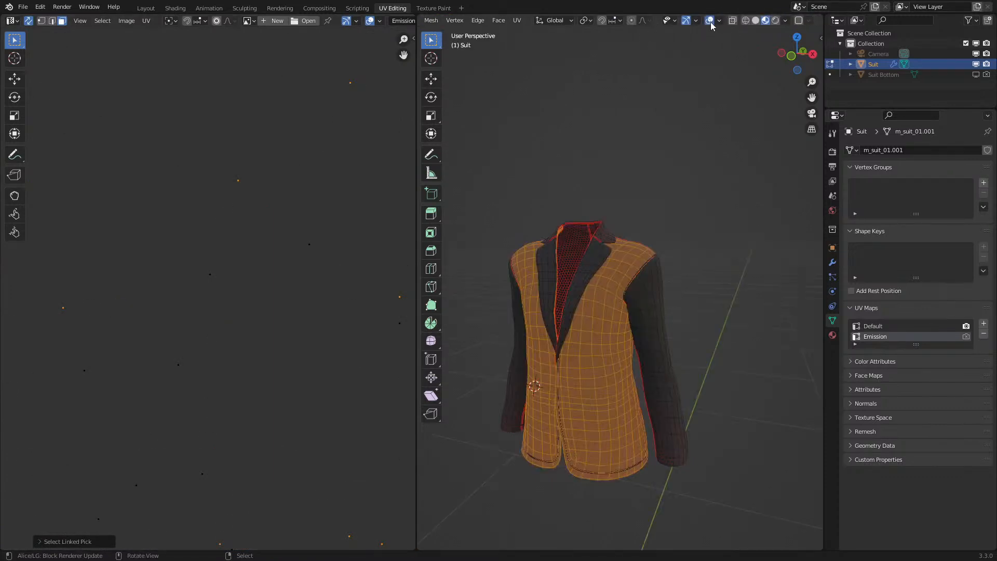
{"action": "left_click", "coordinate": [228, 207]}
{"action": "key", "text": "1"}
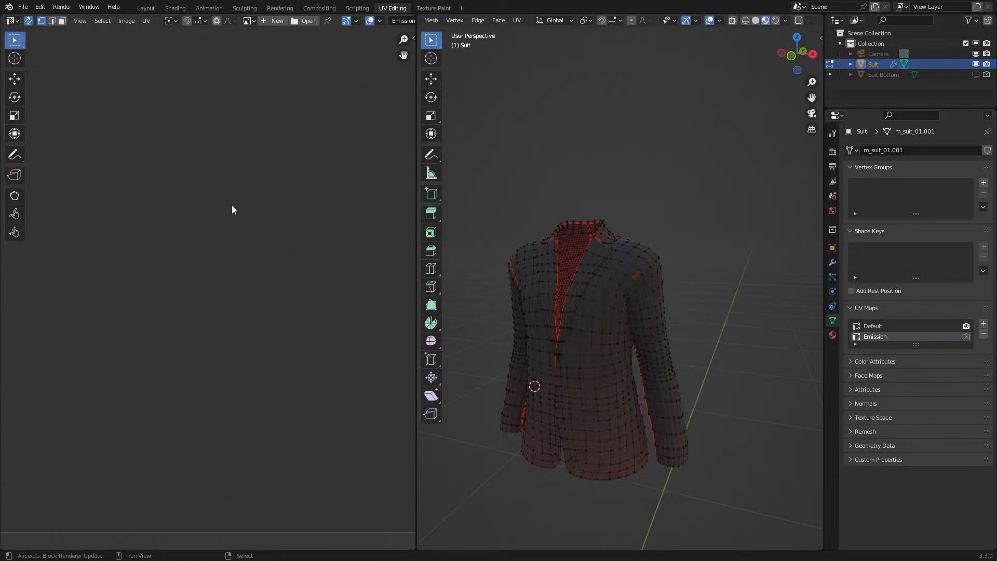
{"action": "key", "text": "a"}
{"action": "middle_click_drag", "start_coordinate": [284, 230], "coordinate": [272, 259]}
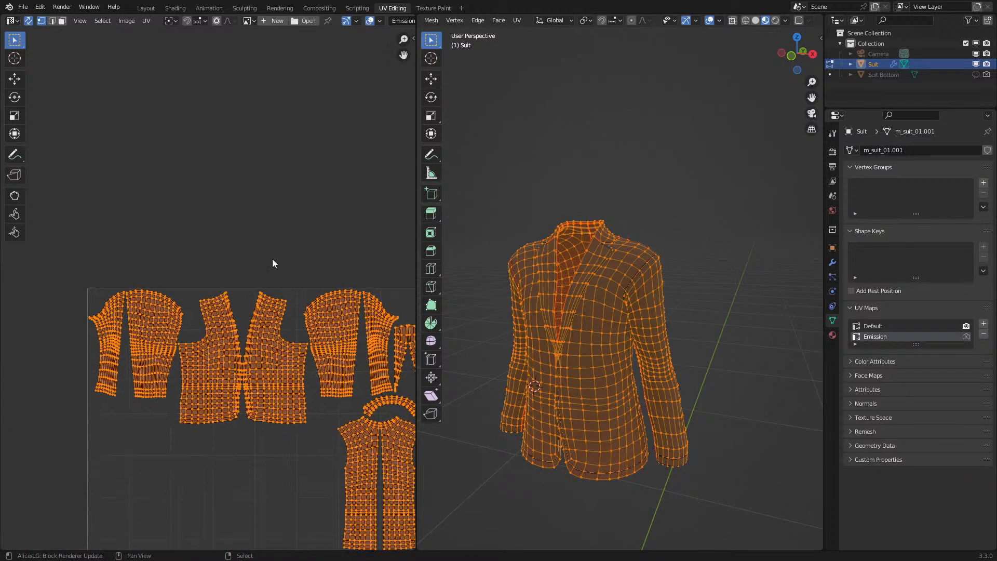
{"action": "scroll", "coordinate": [579, 263], "scroll_direction": "up", "scroll_amount": 6}
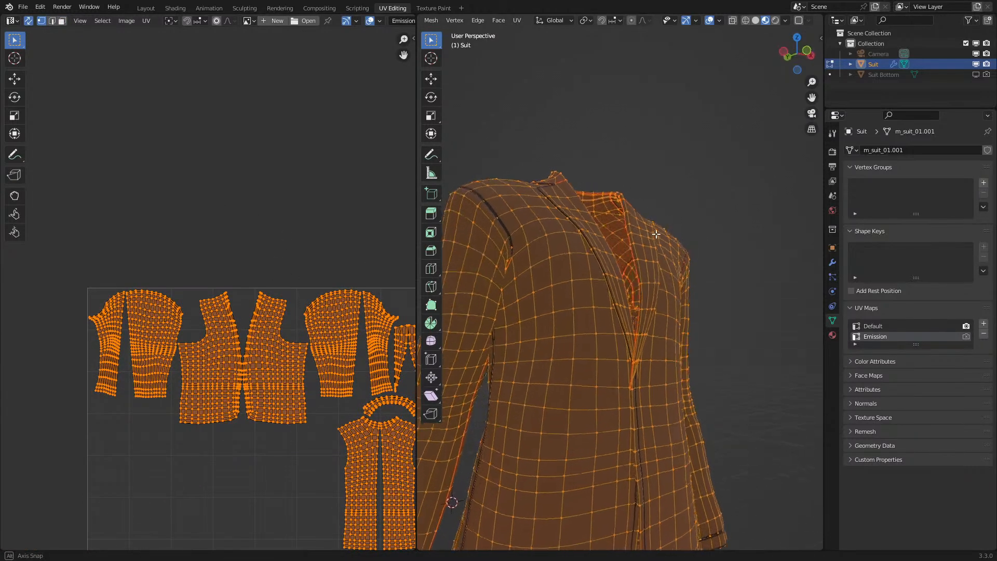
{"action": "key", "text": "alt+a"}
{"action": "key", "text": "3"}
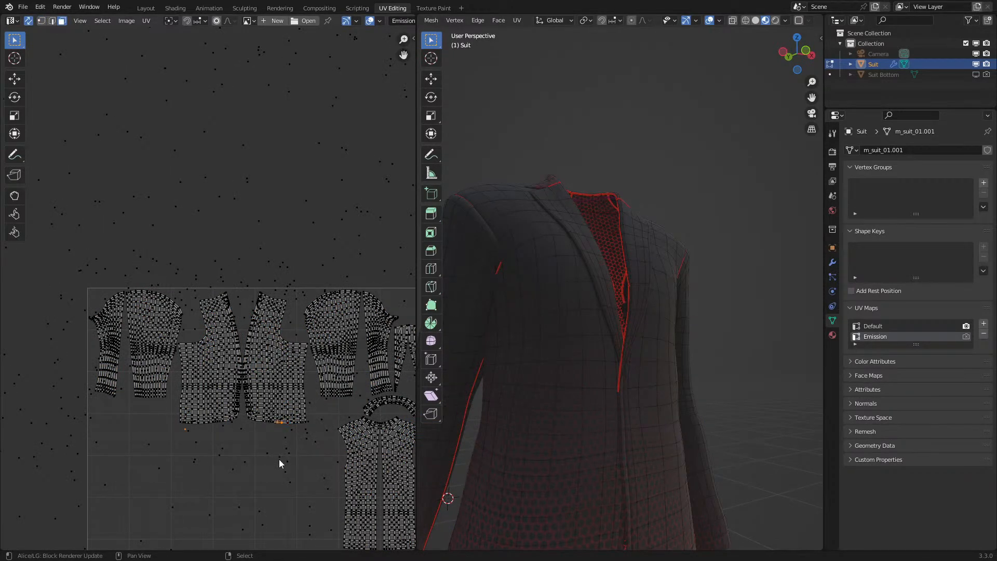
- Inspect the front panel islands in the UV layout and pick one face to locate it on the jacket
{"action": "scroll", "coordinate": [279, 459], "scroll_direction": "down", "scroll_amount": 4}
{"action": "scroll", "coordinate": [279, 445], "scroll_direction": "up", "scroll_amount": 8}
{"action": "scroll", "coordinate": [256, 388], "scroll_direction": "up", "scroll_amount": 2}
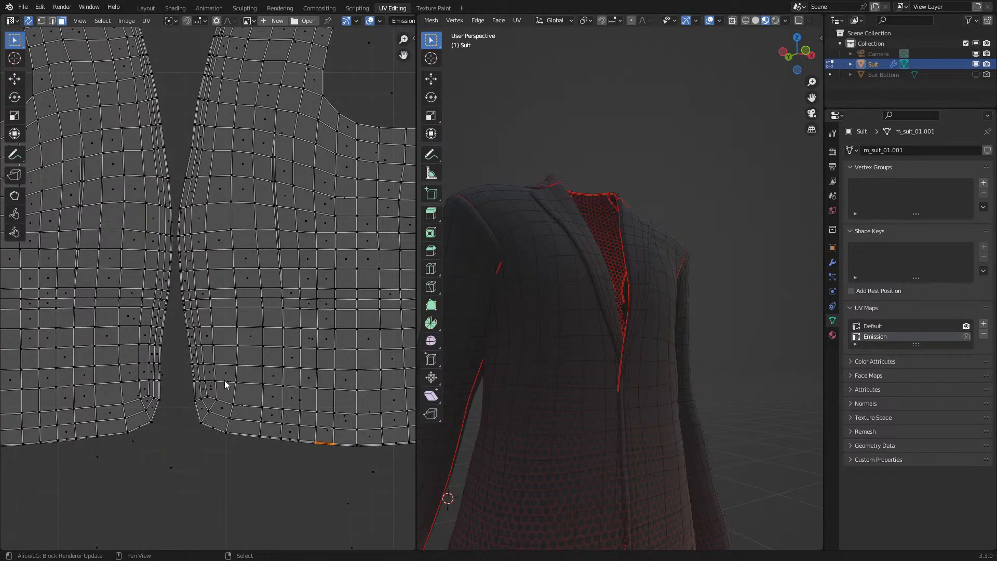
{"action": "scroll", "coordinate": [224, 385], "scroll_direction": "down", "scroll_amount": 6}
{"action": "scroll", "coordinate": [225, 385], "scroll_direction": "up", "scroll_amount": 6}
{"action": "scroll", "coordinate": [224, 380], "scroll_direction": "up", "scroll_amount": 4}
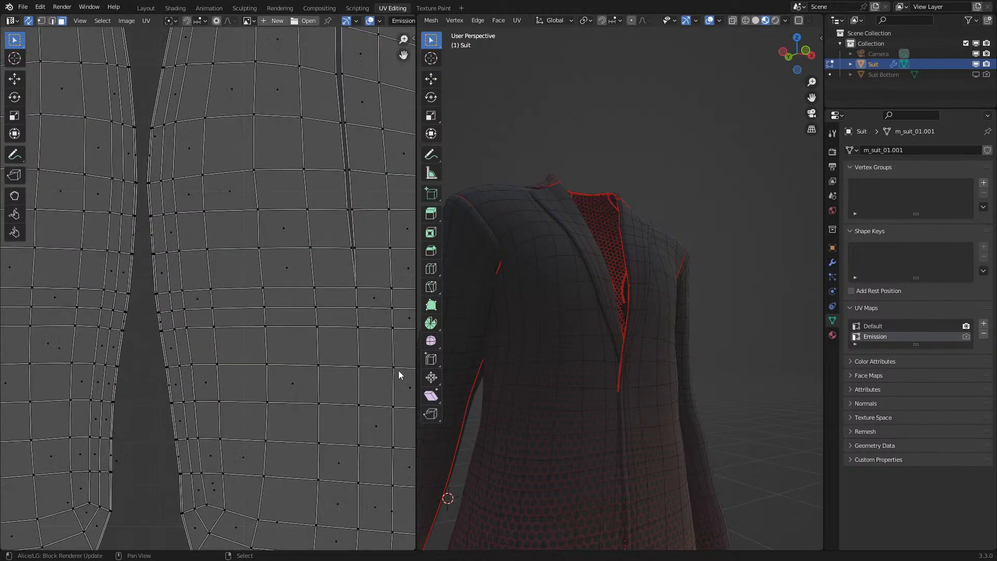
{"action": "left_click", "coordinate": [285, 380]}
{"action": "scroll", "coordinate": [248, 398], "scroll_direction": "down", "scroll_amount": 6}
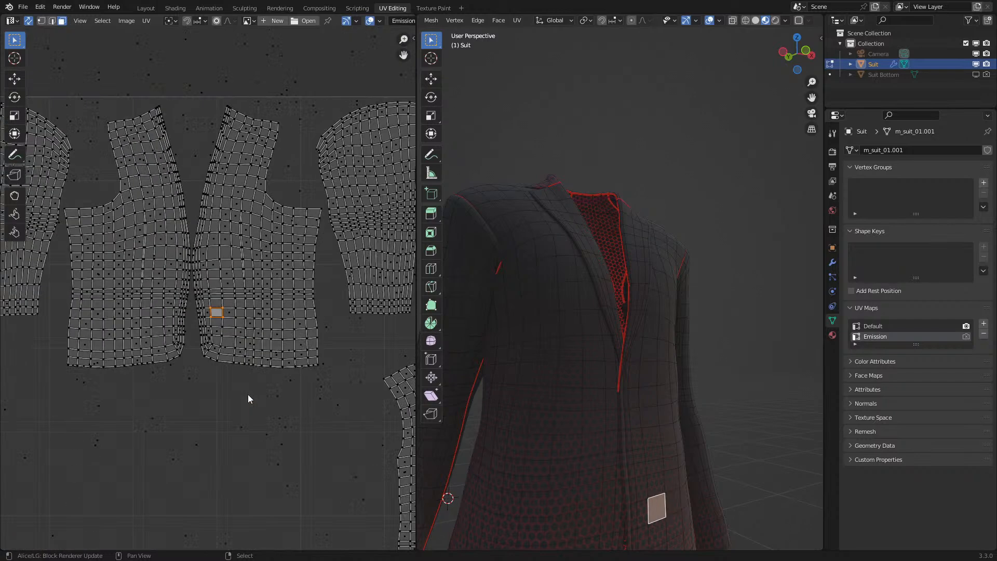
- Clear the selection and select both linked front panels on the jacket mesh
{"action": "key", "text": "a"}
{"action": "key", "text": "alt+a"}
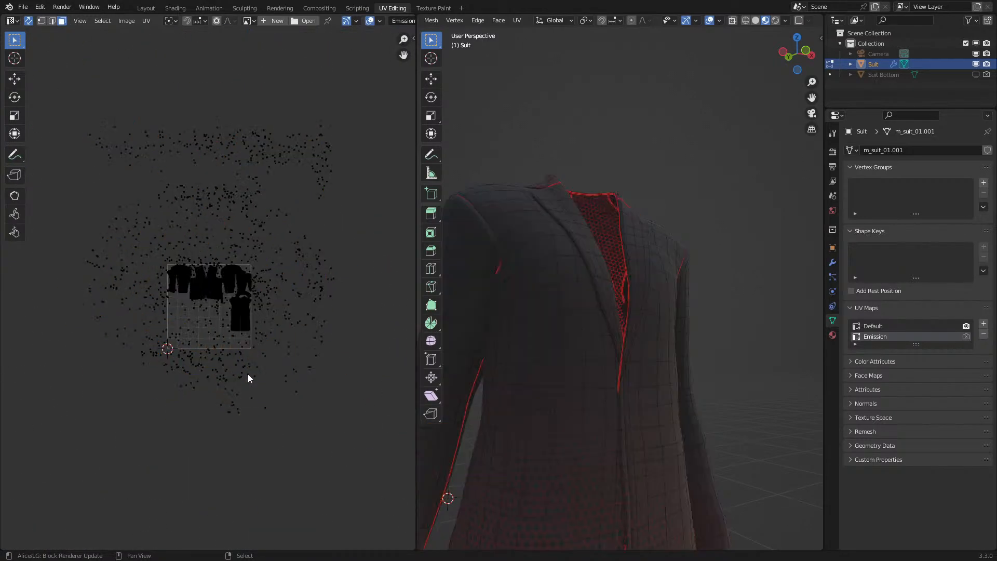
{"action": "scroll", "coordinate": [248, 373], "scroll_direction": "up", "scroll_amount": 8}
{"action": "scroll", "coordinate": [248, 373], "scroll_direction": "down", "scroll_amount": 4}
{"action": "key", "text": "a"}
{"action": "key", "text": "alt+a"}
{"action": "key", "text": "l"}
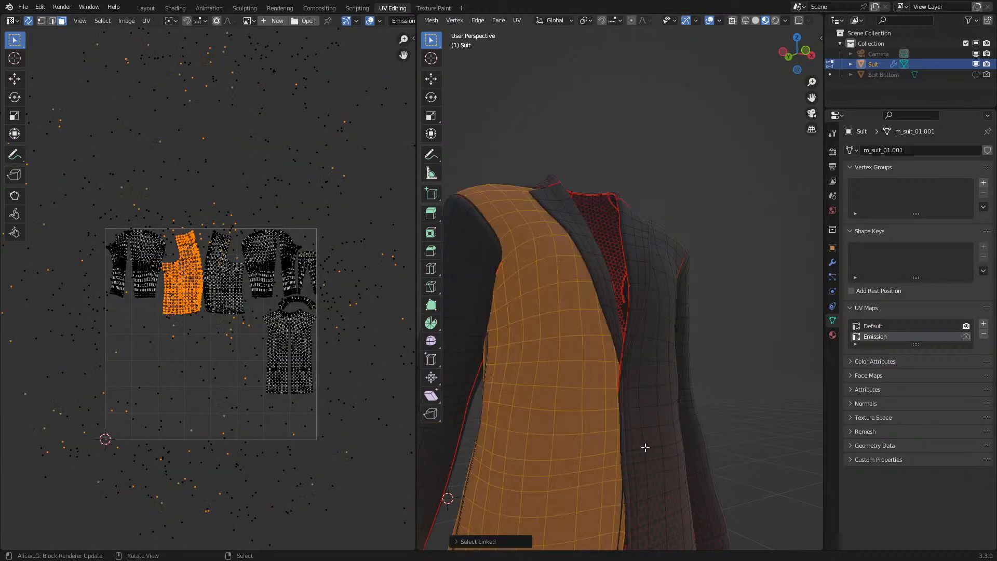
{"action": "key", "text": "l"}
{"action": "scroll", "coordinate": [248, 296], "scroll_direction": "up", "scroll_amount": 3}
{"action": "scroll", "coordinate": [257, 315], "scroll_direction": "down", "scroll_amount": 3}
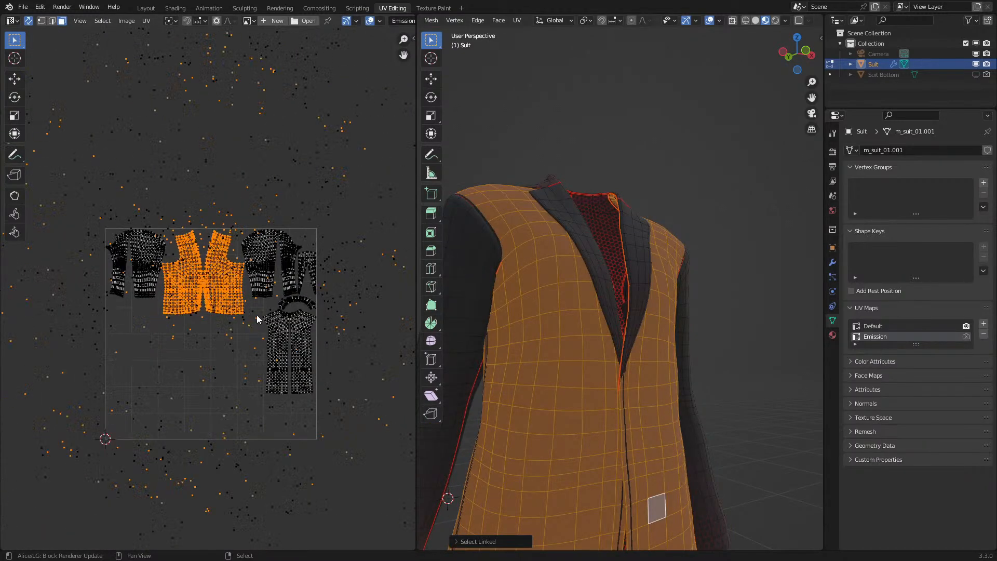
- Scale up the two front panel islands and shift them down within the UV square
{"action": "key", "text": "g"}
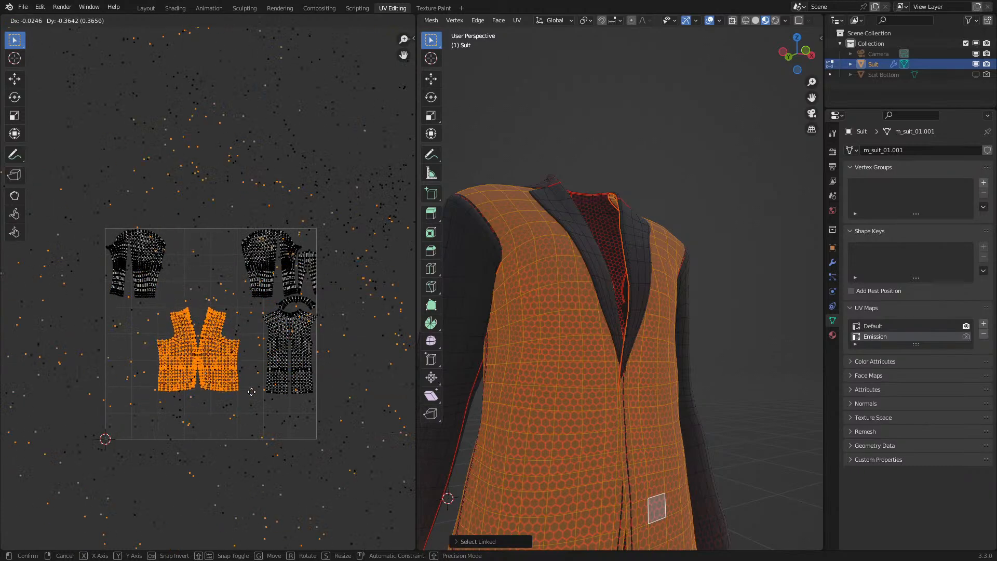
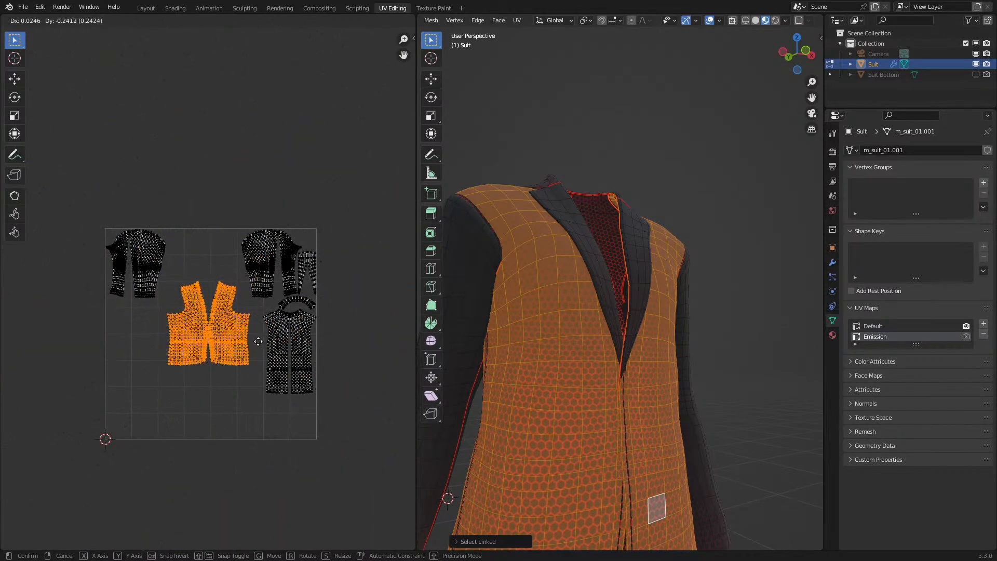
{"action": "left_click", "coordinate": [257, 340]}
{"action": "key", "text": "s"}
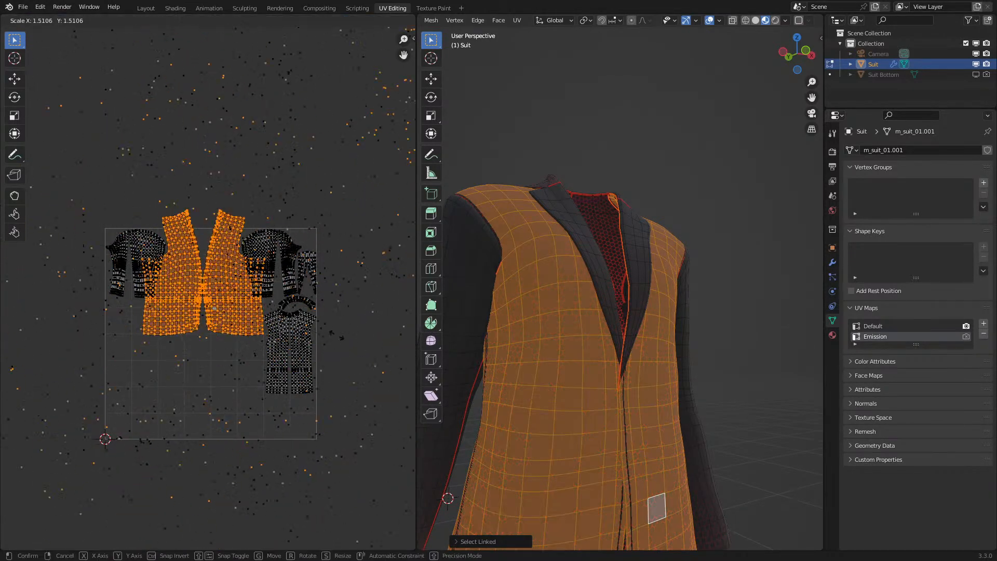
{"action": "left_click", "coordinate": [311, 307]}
{"action": "key", "text": "g"}
{"action": "key", "text": "y"}
{"action": "left_click", "coordinate": [311, 364]}
{"action": "key", "text": "s"}
{"action": "left_click", "coordinate": [312, 363]}
- Enlarge the front panel islands to span the UV square and center them with a shift of about 0.04 along X
{"action": "key", "text": "g"}
{"action": "key", "text": "s"}
{"action": "left_click", "coordinate": [312, 363]}
{"action": "key", "text": "g"}
{"action": "left_click", "coordinate": [313, 367]}
{"action": "key", "text": "s"}
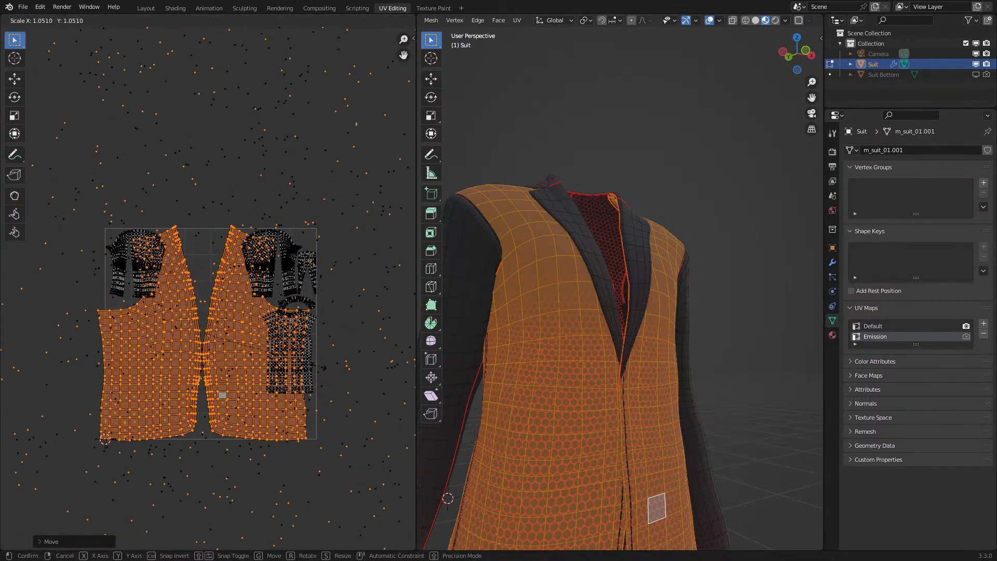
{"action": "left_click", "coordinate": [321, 368]}
{"action": "key", "text": "g"}
{"action": "key", "text": "x"}
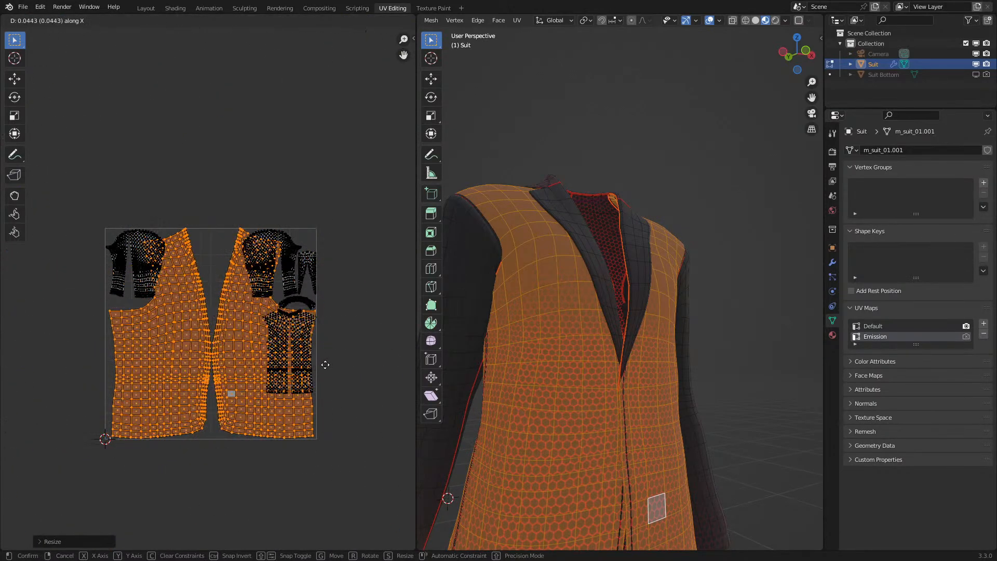
{"action": "left_click", "coordinate": [326, 364]}
- Leave Edit Mode and examine the hexagon fade on the jacket's front panels
{"action": "middle_click_drag", "start_coordinate": [505, 326], "coordinate": [550, 328]}
{"action": "key", "text": "g"}
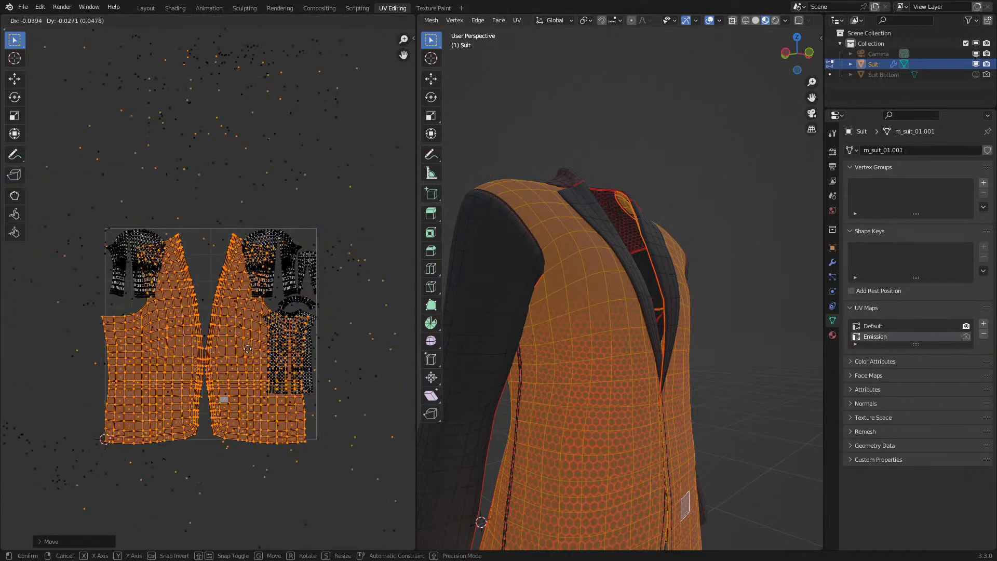
{"action": "right_click", "coordinate": [252, 334]}
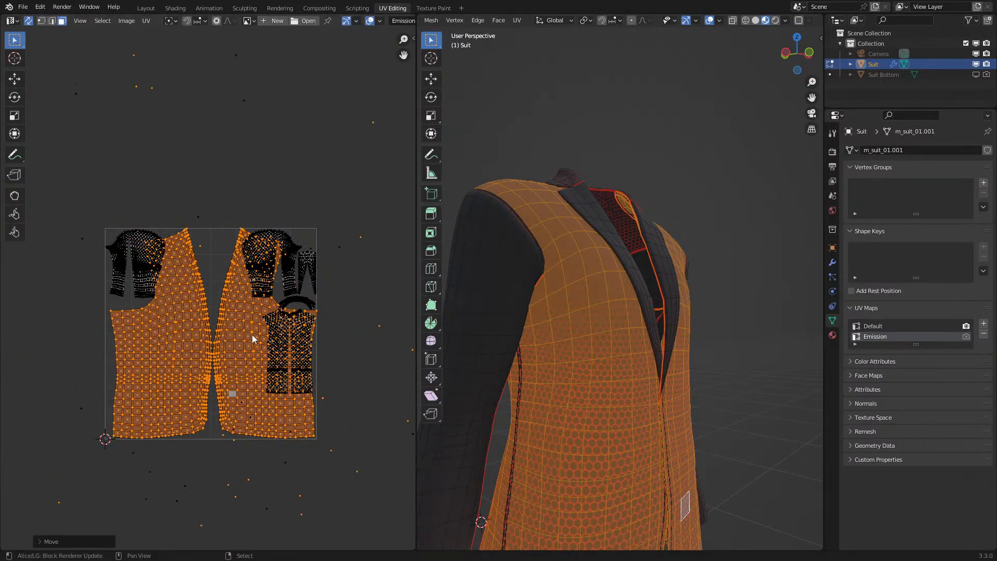
{"action": "mouse_move", "coordinate": [665, 326]}
{"action": "middle_mouse_down"}
{"action": "mouse_move", "coordinate": [633, 317]}
{"action": "mouse_move", "coordinate": [629, 326]}
{"action": "mouse_move", "coordinate": [663, 306]}
{"action": "mouse_move", "coordinate": [674, 314]}
{"action": "middle_mouse_up"}
{"action": "scroll", "coordinate": [656, 318], "scroll_direction": "down", "scroll_amount": 3}
{"action": "key", "text": "Tab"}
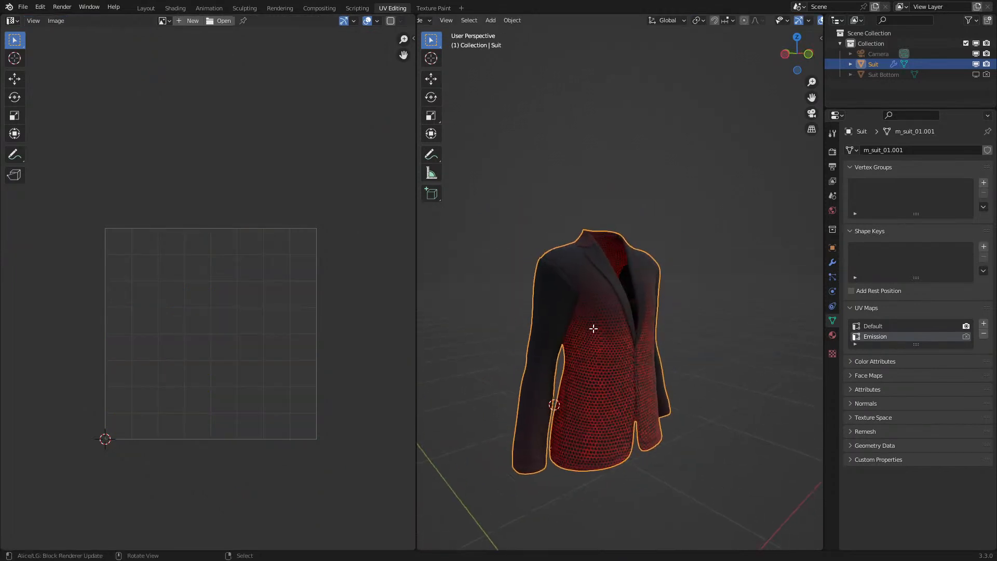
- Return to Edit Mode and select the linked outer panels of both sleeves
{"action": "key", "text": "Tab"}
{"action": "left_click", "coordinate": [535, 364]}
{"action": "key", "text": "ctrl+l"}
{"action": "middle_click_drag", "start_coordinate": [534, 361], "coordinate": [659, 346]}
{"action": "key", "text": "l"}
{"action": "key", "text": "g"}
{"action": "right_click", "coordinate": [256, 356]}
{"action": "scroll", "coordinate": [283, 340], "scroll_direction": "down", "scroll_amount": 1}
- Scale up the outer sleeve islands and shift them vertically so they span the UV square's height beside the front panels
{"action": "key", "text": "s"}
{"action": "left_click", "coordinate": [398, 303]}
{"action": "key", "text": "g"}
{"action": "key", "text": "y"}
{"action": "left_click", "coordinate": [307, 354]}
{"action": "key", "text": "s"}
{"action": "left_click", "coordinate": [365, 341]}
{"action": "key", "text": "g"}
{"action": "key", "text": "y"}
{"action": "left_click", "coordinate": [367, 338]}
- Turn to the jacket's back and select both linked back panels
{"action": "key", "text": "Tab"}
{"action": "middle_click_drag", "start_coordinate": [725, 285], "coordinate": [779, 296]}
{"action": "key", "text": "Tab"}
{"action": "key", "text": "alt+a"}
{"action": "key", "text": "l"}
{"action": "key", "text": "l"}
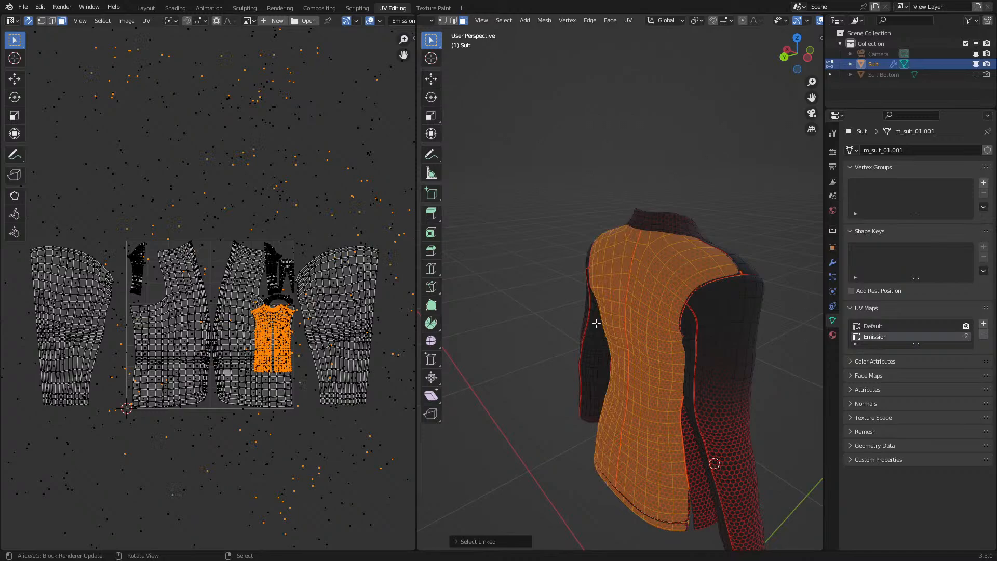
- Enlarge and reposition the back panel islands to match the UV square's height
{"action": "key", "text": "s"}
{"action": "left_click", "coordinate": [304, 355]}
{"action": "key", "text": "g"}
{"action": "left_click", "coordinate": [293, 347]}
{"action": "key", "text": "s"}
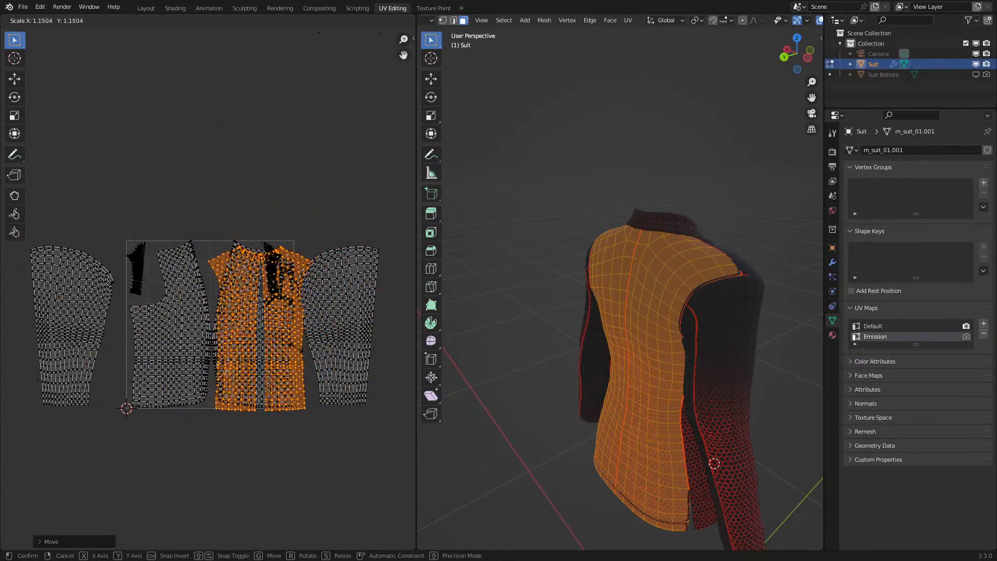
{"action": "left_click", "coordinate": [296, 351]}
- Move the back panel islands about 1.1 along X, clear of the sleeve islands
{"action": "scroll", "coordinate": [291, 351], "scroll_direction": "down", "scroll_amount": 2}
{"action": "middle_click_drag", "start_coordinate": [278, 350], "coordinate": [242, 363]}
{"action": "key", "text": "g"}
{"action": "key", "text": "x"}
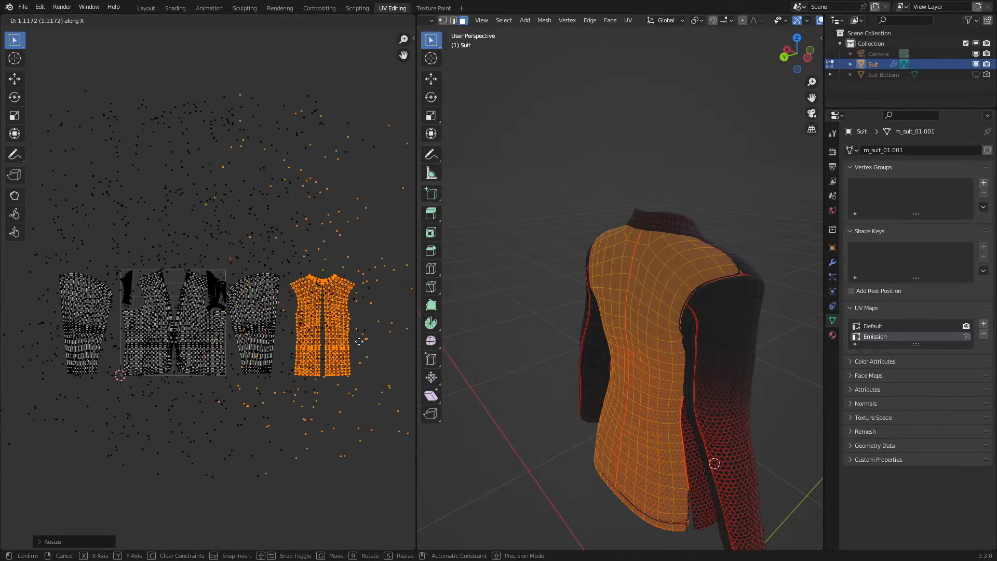
{"action": "left_click", "coordinate": [362, 346]}
- Check the jacket's back in Object Mode, and select only the linked inner panels of both sleeves in Edit Mode
{"action": "middle_click_drag", "start_coordinate": [677, 252], "coordinate": [630, 258]}
{"action": "key", "text": "Tab"}
{"action": "middle_click_drag", "start_coordinate": [535, 270], "coordinate": [627, 283]}
{"action": "mouse_move", "coordinate": [576, 262]}
{"action": "middle_mouse_down"}
{"action": "mouse_move", "coordinate": [520, 254]}
{"action": "mouse_move", "coordinate": [583, 247]}
{"action": "middle_mouse_up"}
{"action": "key", "text": "Tab"}
{"action": "key", "text": "alt+a"}
{"action": "key", "text": "l"}
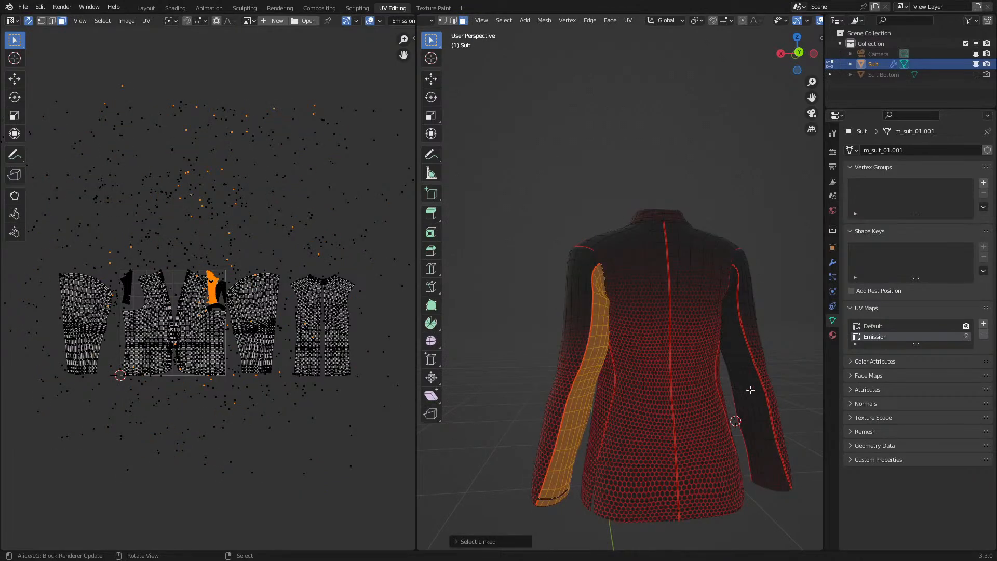
{"action": "key", "text": "l"}
- Scale the inner sleeve islands to about the UV square's height and align them vertically with it
{"action": "scroll", "coordinate": [233, 306], "scroll_direction": "up", "scroll_amount": 1}
{"action": "key", "text": "s"}
{"action": "left_click", "coordinate": [267, 282]}
{"action": "scroll", "coordinate": [249, 279], "scroll_direction": "down", "scroll_amount": 3}
{"action": "key", "text": "g"}
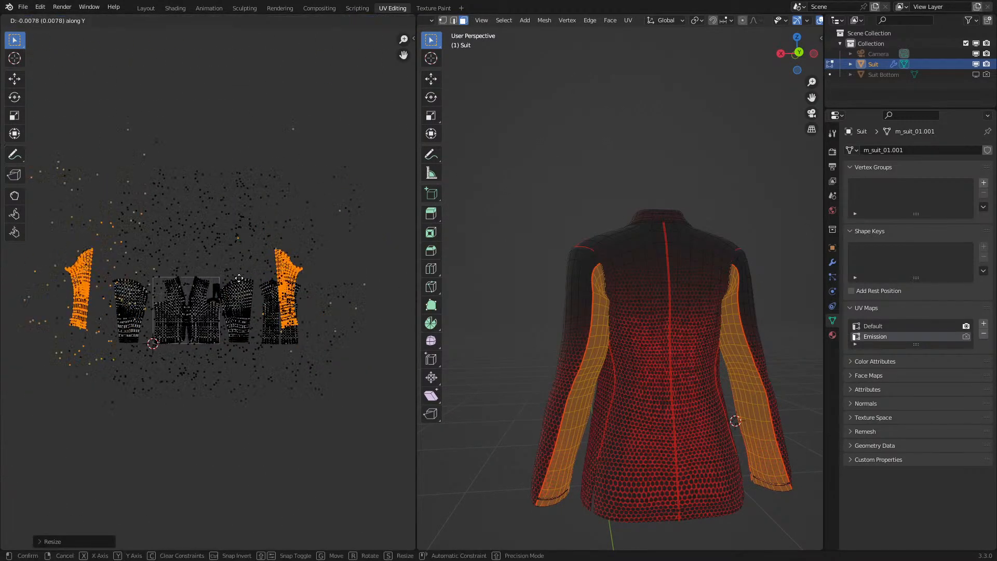
{"action": "key", "text": "s"}
{"action": "left_click", "coordinate": [299, 333]}
{"action": "key", "text": "g"}
{"action": "key", "text": "y"}
{"action": "left_click", "coordinate": [296, 332]}
{"action": "key", "text": "g"}
{"action": "key", "text": "x"}
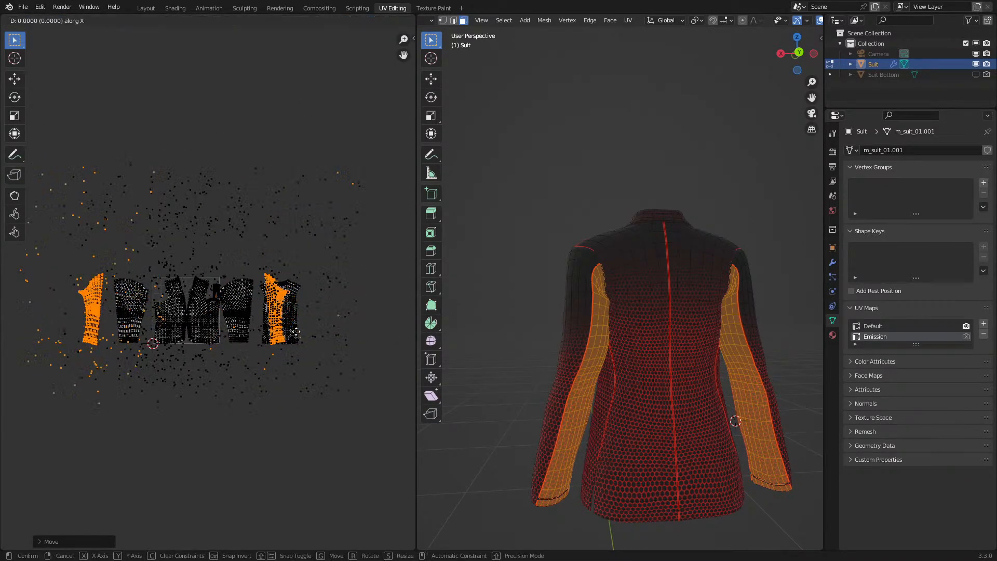
{"action": "left_click", "coordinate": [296, 332]}
- Select the jacket's linked collar and both lapel panels
{"action": "key", "text": "Tab"}
{"action": "scroll", "coordinate": [247, 296], "scroll_direction": "up", "scroll_amount": 5}
{"action": "key", "text": "Tab"}
{"action": "key", "text": "alt+a"}
{"action": "key", "text": "l"}
{"action": "middle_click_drag", "start_coordinate": [666, 222], "coordinate": [529, 263]}
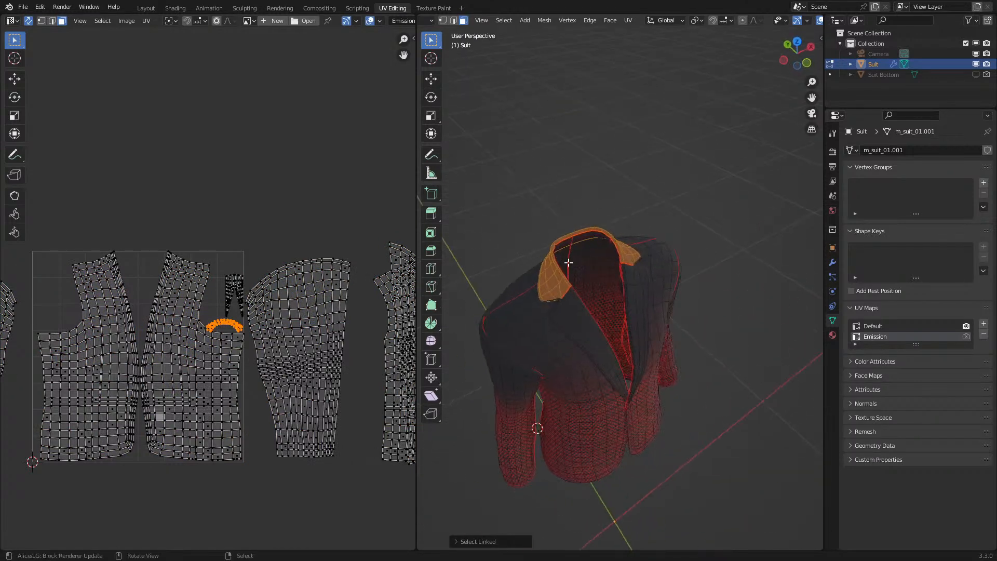
{"action": "scroll", "coordinate": [597, 278], "scroll_direction": "up", "scroll_amount": 1}
{"action": "key", "text": "l"}
{"action": "key", "text": "l"}
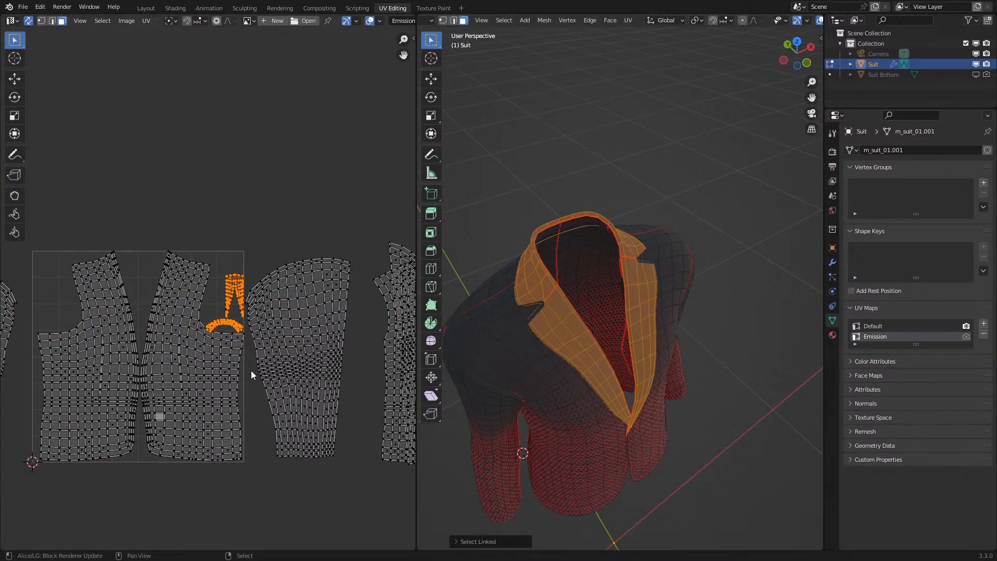
- Move the collar and lapel islands above the UV square and leave Edit Mode
{"action": "key", "text": "g"}
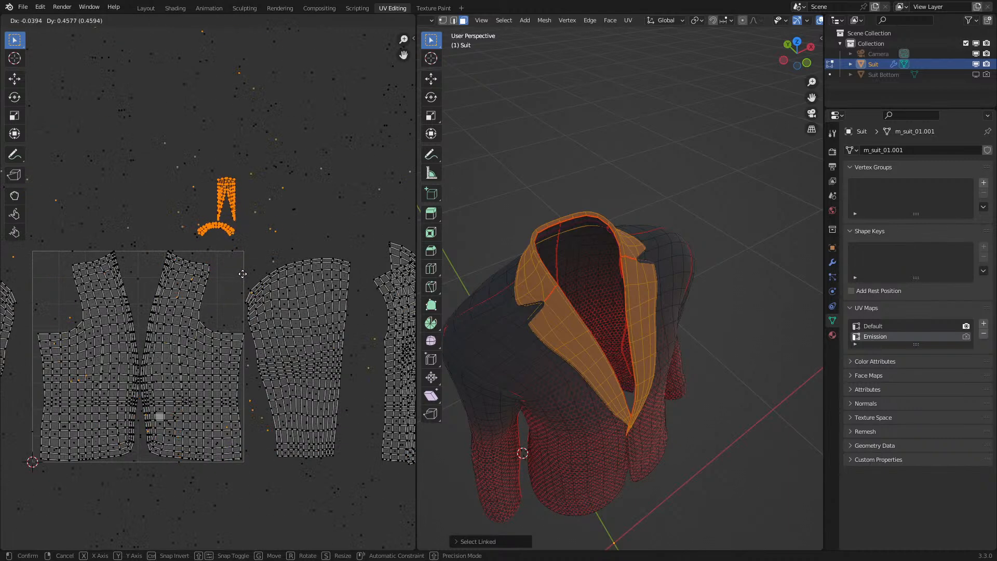
{"action": "left_click", "coordinate": [216, 273]}
{"action": "key", "text": "Tab"}
- Open the jacket's modifiers and toggle the Hard Surface Edge Crease modifier's viewport display to compare the mesh
{"action": "left_click", "coordinate": [832, 249]}
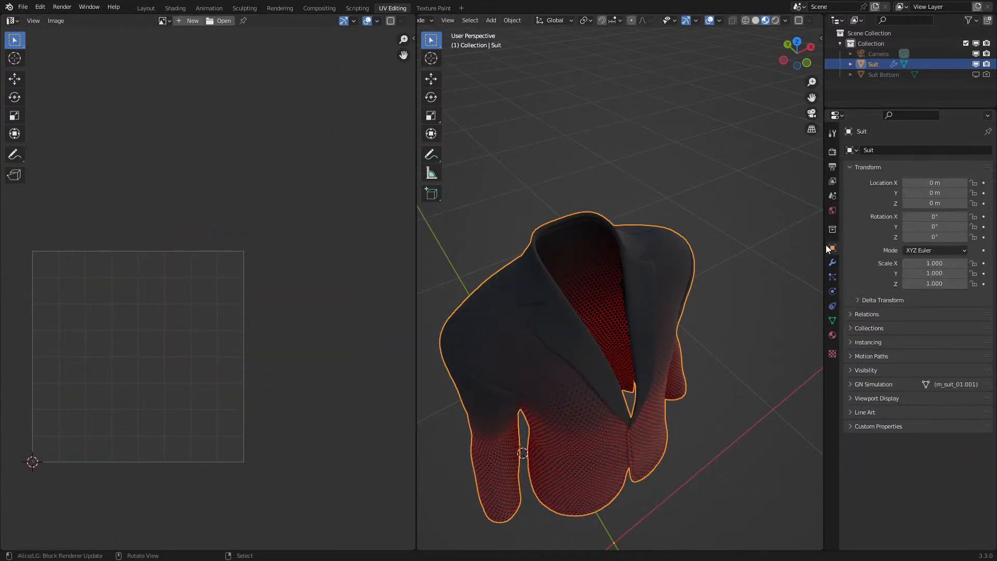
{"action": "left_click", "coordinate": [832, 336]}
{"action": "left_click", "coordinate": [833, 262]}
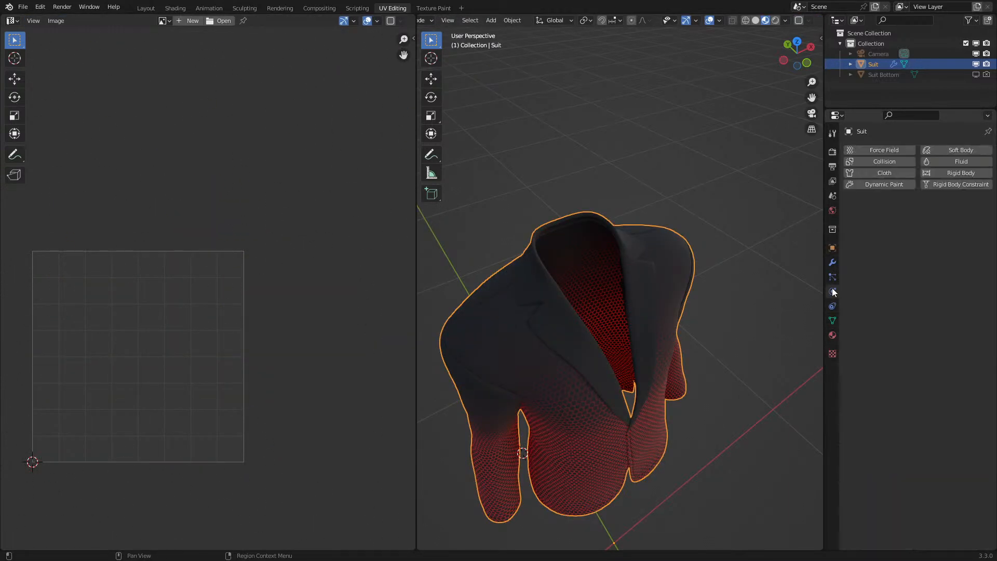
{"action": "key", "text": "Tab"}
{"action": "left_click", "coordinate": [943, 168]}
{"action": "left_click", "coordinate": [943, 167]}
{"action": "left_click", "coordinate": [942, 168]}
{"action": "left_click", "coordinate": [943, 168]}
{"action": "left_click", "coordinate": [943, 167]}
{"action": "left_click", "coordinate": [943, 168]}
- Toggle the Subdivision modifier's display and examine the jacket's front in Object Mode
{"action": "middle_click_drag", "start_coordinate": [650, 318], "coordinate": [663, 287]}
{"action": "left_click_drag", "start_coordinate": [941, 318], "coordinate": [956, 318]}
{"action": "middle_click_drag", "start_coordinate": [576, 299], "coordinate": [544, 286]}
{"action": "key", "text": "Tab"}
{"action": "scroll", "coordinate": [597, 301], "scroll_direction": "down", "scroll_amount": 3}
{"action": "scroll", "coordinate": [543, 286], "scroll_direction": "up", "scroll_amount": 3}
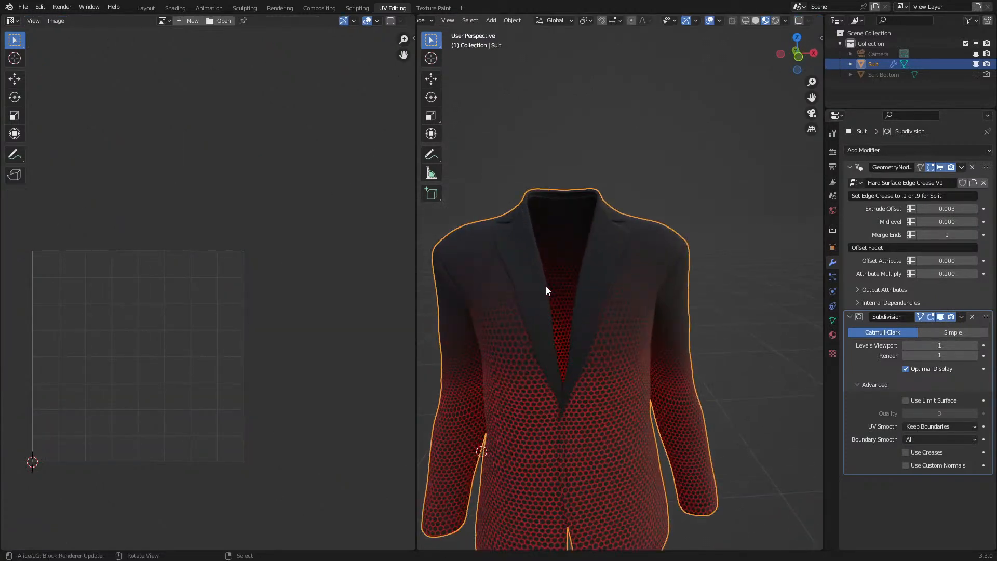
- Select both linked lapel panels of the jacket in Edit Mode
{"action": "key", "text": "Tab"}
{"action": "key", "text": "a"}
{"action": "key", "text": "alt+a"}
{"action": "key", "text": "l"}
{"action": "key", "text": "l"}
{"action": "key", "text": "ctrl+z"}
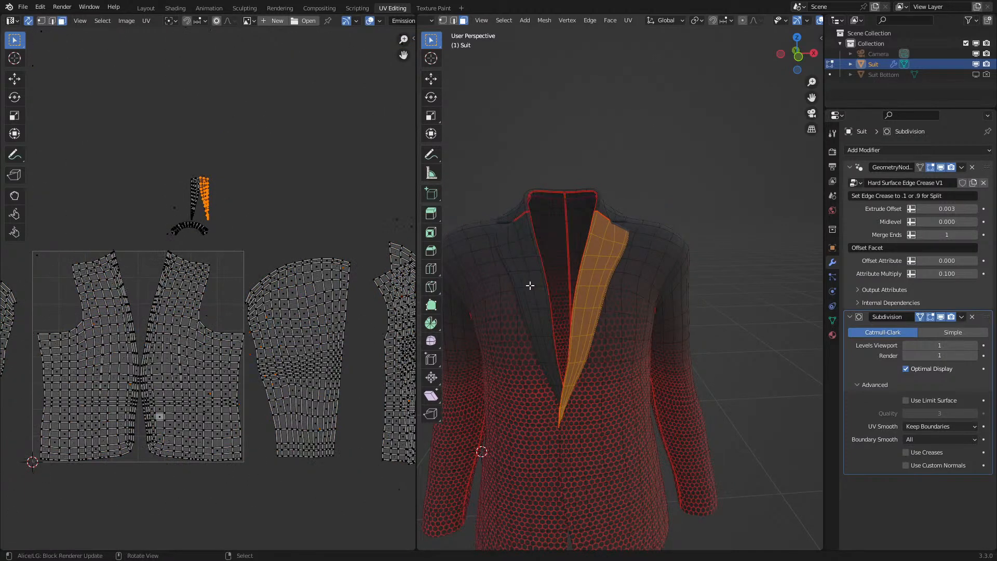
{"action": "key", "text": "l"}
- Enlarge the lapel UV islands and place them over the upper part of the front panel islands
{"action": "key", "text": "g"}
{"action": "right_click", "coordinate": [234, 332]}
{"action": "key", "text": "s"}
{"action": "left_click", "coordinate": [311, 275]}
{"action": "key", "text": "g"}
{"action": "left_click", "coordinate": [320, 363]}
{"action": "key", "text": "g"}
{"action": "key", "text": "x"}
{"action": "right_click", "coordinate": [261, 363]}
{"action": "key", "text": "Tab"}
- Adjust the lapel islands' height along Y and check the glow in Object Mode
{"action": "key", "text": "Tab"}
{"action": "key", "text": "g"}
{"action": "key", "text": "y"}
{"action": "left_click", "coordinate": [243, 348]}
{"action": "key", "text": "Tab"}
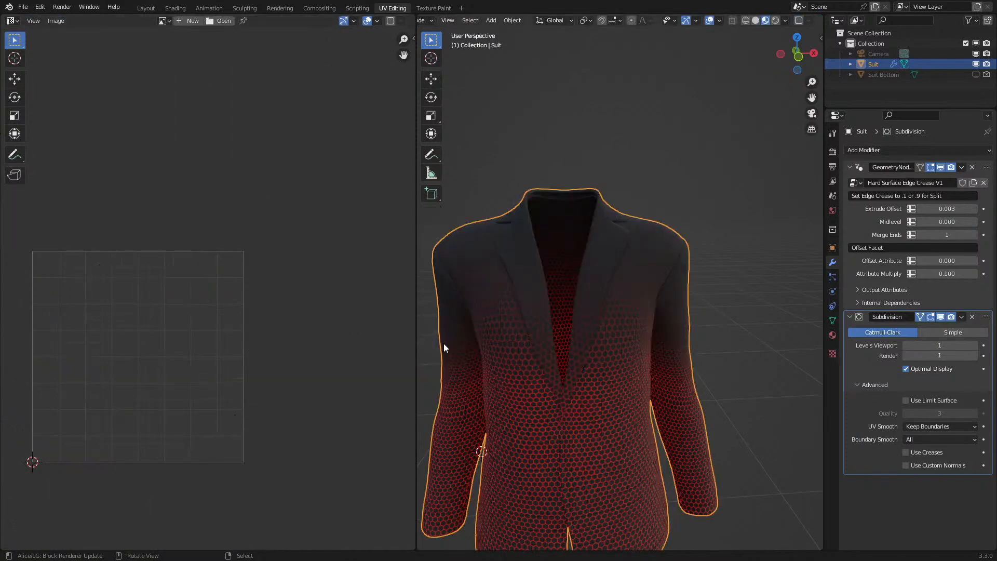
- Lower the lapel islands by about another 0.07 along Y and leave Edit Mode
{"action": "key", "text": "Tab"}
{"action": "key", "text": "g"}
{"action": "key", "text": "y"}
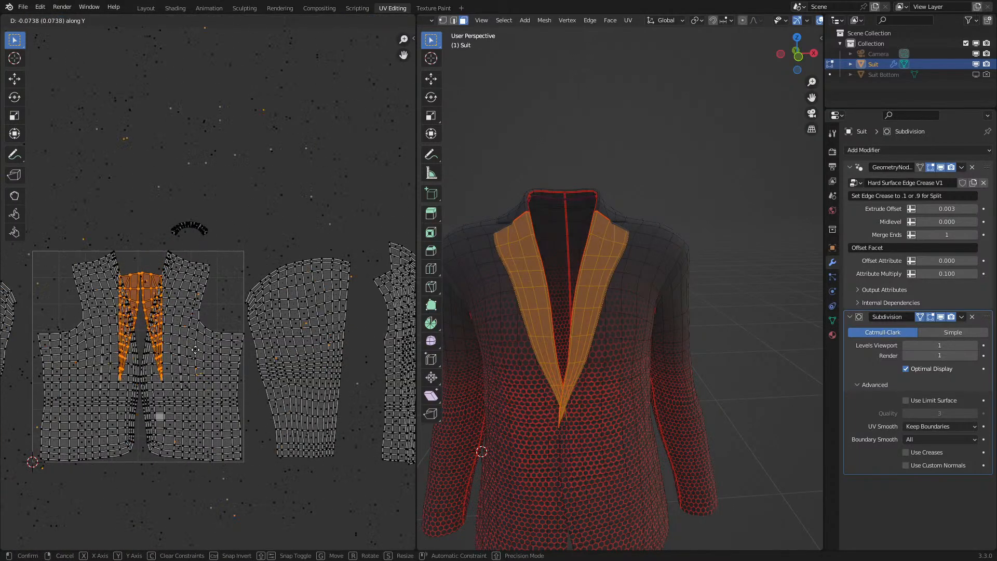
{"action": "left_click", "coordinate": [195, 346]}
{"action": "key", "text": "Tab"}
{"action": "scroll", "coordinate": [655, 322], "scroll_direction": "down", "scroll_amount": 3}
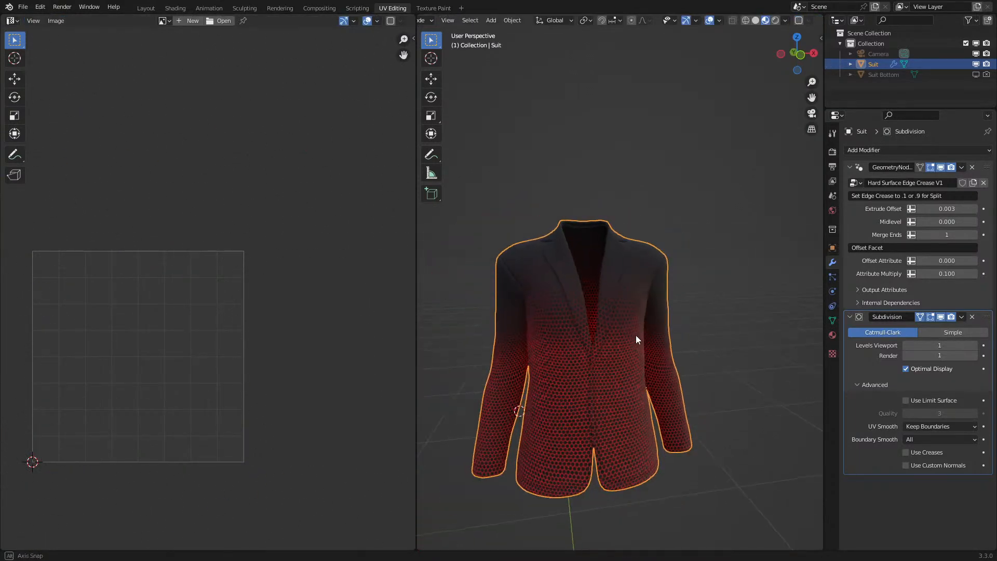
- In the Shading workspace, move the Emission gradient ramp's white stop to the start and its black stop to 0.609
{"action": "left_click", "coordinate": [175, 10]}
{"action": "mouse_move", "coordinate": [244, 351]}
{"action": "middle_mouse_down"}
{"action": "mouse_move", "coordinate": [179, 282]}
{"action": "mouse_move", "coordinate": [127, 279]}
{"action": "middle_mouse_up"}
{"action": "mouse_move", "coordinate": [164, 341]}
{"action": "left_mouse_down"}
{"action": "mouse_move", "coordinate": [274, 348]}
{"action": "mouse_move", "coordinate": [220, 366]}
{"action": "mouse_move", "coordinate": [117, 366]}
{"action": "left_mouse_up"}
{"action": "middle_click_drag", "start_coordinate": [190, 279], "coordinate": [146, 352]}
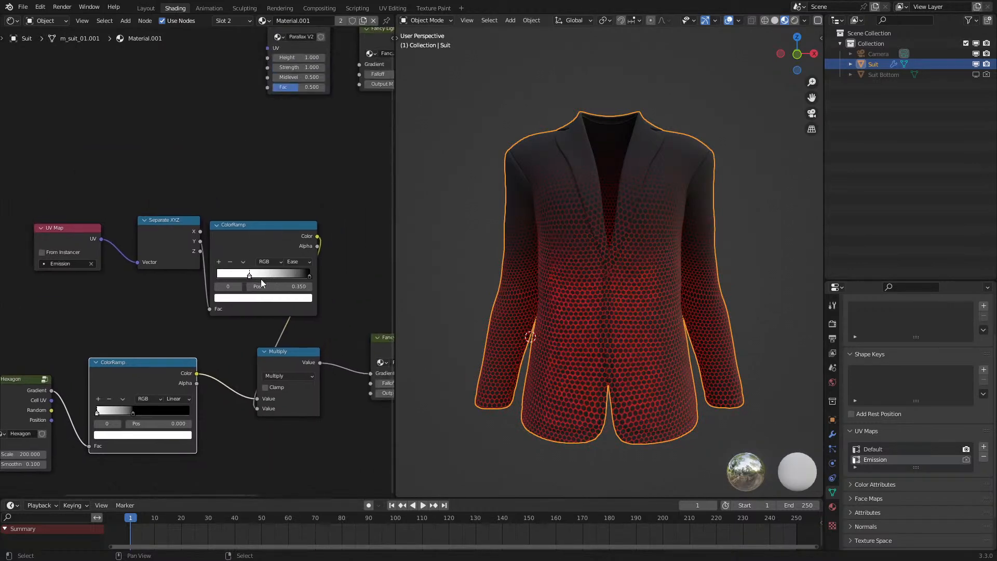
{"action": "left_click_drag", "start_coordinate": [268, 277], "coordinate": [200, 292]}
{"action": "left_click_drag", "start_coordinate": [308, 274], "coordinate": [277, 300]}
- Invert the hexagon's ColorRamp, with the black stop at the start and the white stop at 0.191
{"action": "mouse_move", "coordinate": [581, 280]}
{"action": "middle_mouse_down"}
{"action": "mouse_move", "coordinate": [613, 273]}
{"action": "mouse_move", "coordinate": [553, 284]}
{"action": "mouse_move", "coordinate": [596, 279]}
{"action": "middle_mouse_up"}
{"action": "middle_click_drag", "start_coordinate": [165, 356], "coordinate": [201, 305]}
{"action": "scroll", "coordinate": [148, 360], "scroll_direction": "up", "scroll_amount": 4}
{"action": "left_click_drag", "start_coordinate": [136, 359], "coordinate": [345, 357]}
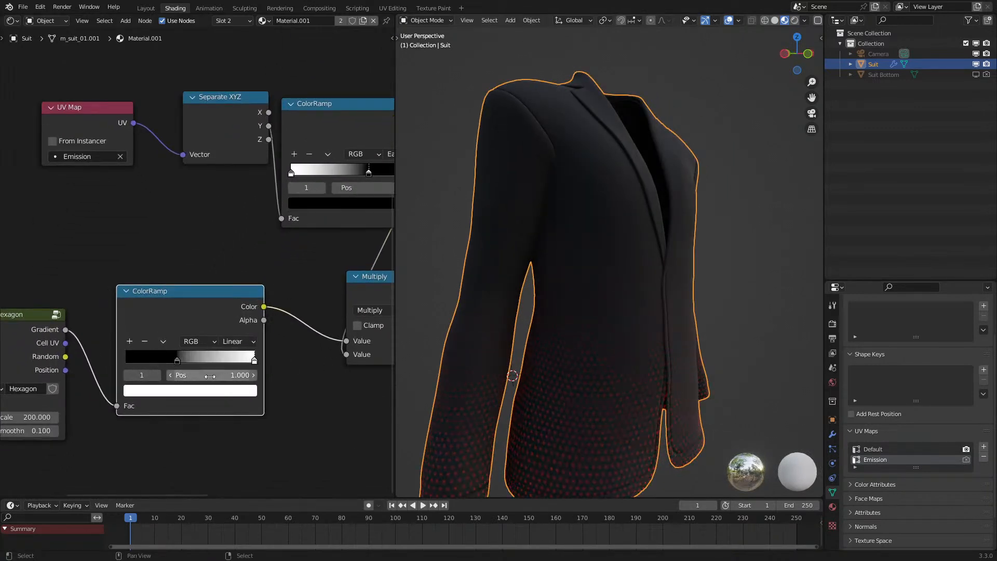
{"action": "left_click", "coordinate": [178, 359]}
{"action": "left_click_drag", "start_coordinate": [255, 362], "coordinate": [137, 370]}
{"action": "scroll", "coordinate": [623, 338], "scroll_direction": "down", "scroll_amount": 3}
{"action": "mouse_move", "coordinate": [623, 339]}
{"action": "middle_mouse_down"}
{"action": "mouse_move", "coordinate": [555, 342]}
{"action": "mouse_move", "coordinate": [613, 337]}
{"action": "middle_mouse_up"}
{"action": "scroll", "coordinate": [608, 331], "scroll_direction": "up", "scroll_amount": 2}
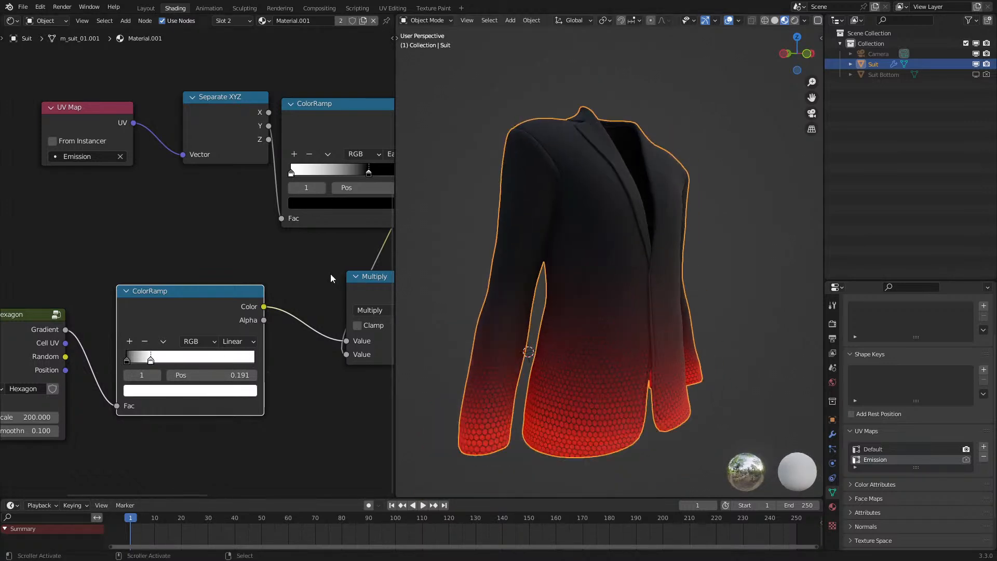
{"action": "scroll", "coordinate": [687, 293], "scroll_direction": "up", "scroll_amount": 3}
{"action": "scroll", "coordinate": [195, 301], "scroll_direction": "down", "scroll_amount": 3}
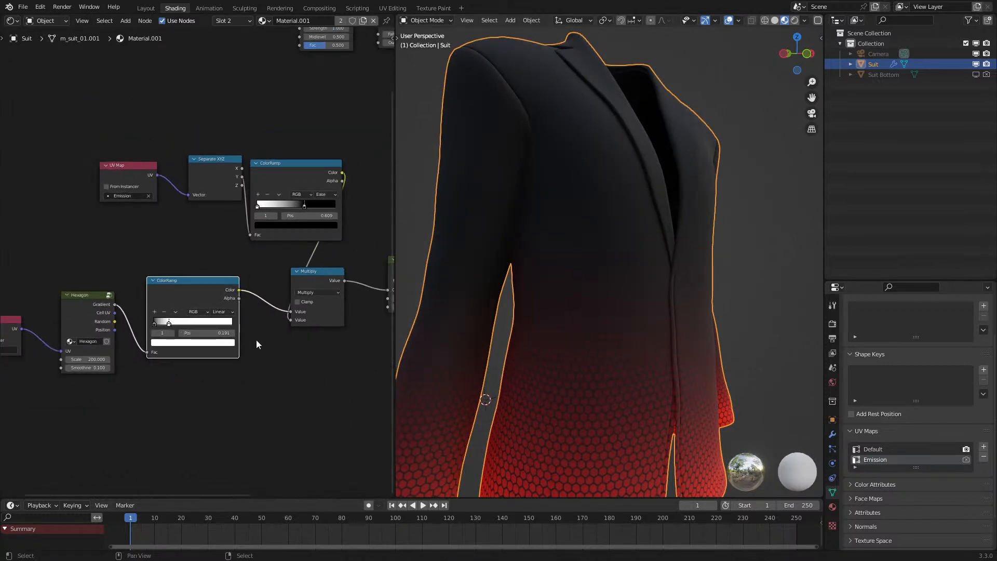
- Connect the Multiply value directly to the Principled BSDF's Emission Strength and delete the bypassed Fancy Light Falloff node
{"action": "middle_click_drag", "start_coordinate": [257, 339], "coordinate": [220, 328]}
{"action": "scroll", "coordinate": [225, 310], "scroll_direction": "right", "scroll_amount": 5}
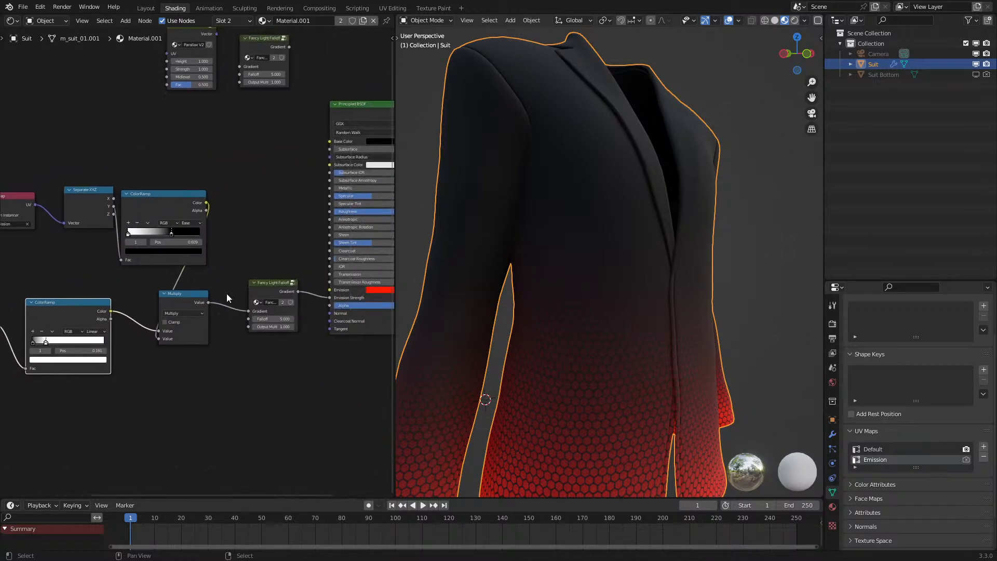
{"action": "left_click_drag", "start_coordinate": [209, 302], "coordinate": [328, 298]}
{"action": "left_click", "coordinate": [288, 287]}
{"action": "key", "text": "x"}
- Set the hexagon ramp's interpolation to Ease, with the white stop at the end and the black stop at 0.005
{"action": "middle_click_drag", "start_coordinate": [262, 328], "coordinate": [299, 328], "text": "ctrl"}
{"action": "scroll", "coordinate": [265, 323], "scroll_direction": "up", "scroll_amount": 2}
{"action": "scroll", "coordinate": [690, 305], "scroll_direction": "down", "scroll_amount": 5}
{"action": "left_click", "coordinate": [122, 349]}
{"action": "left_click", "coordinate": [121, 358]}
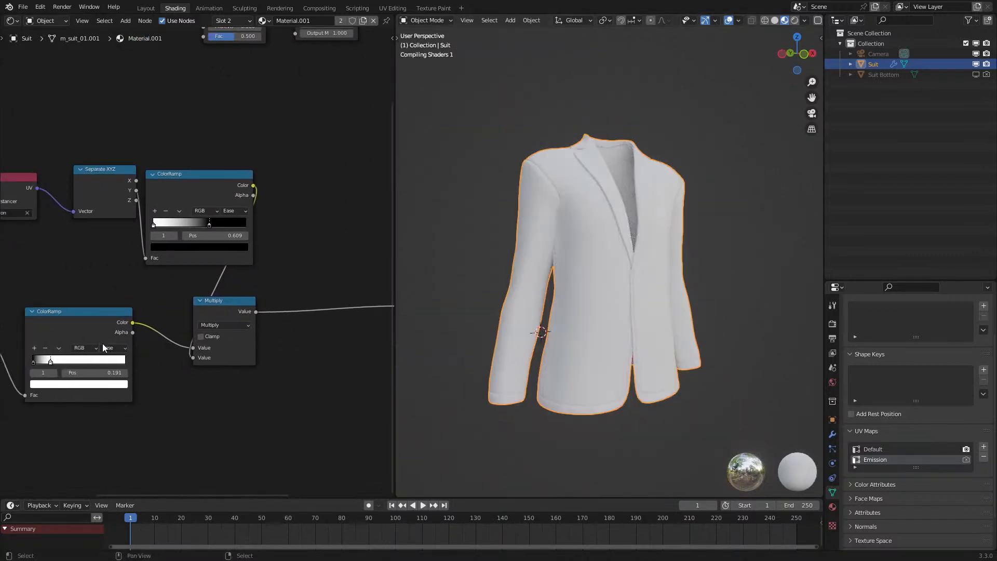
{"action": "left_click_drag", "start_coordinate": [66, 361], "coordinate": [183, 360]}
{"action": "middle_click_drag", "start_coordinate": [561, 311], "coordinate": [594, 315]}
{"action": "left_click_drag", "start_coordinate": [36, 360], "coordinate": [68, 372]}
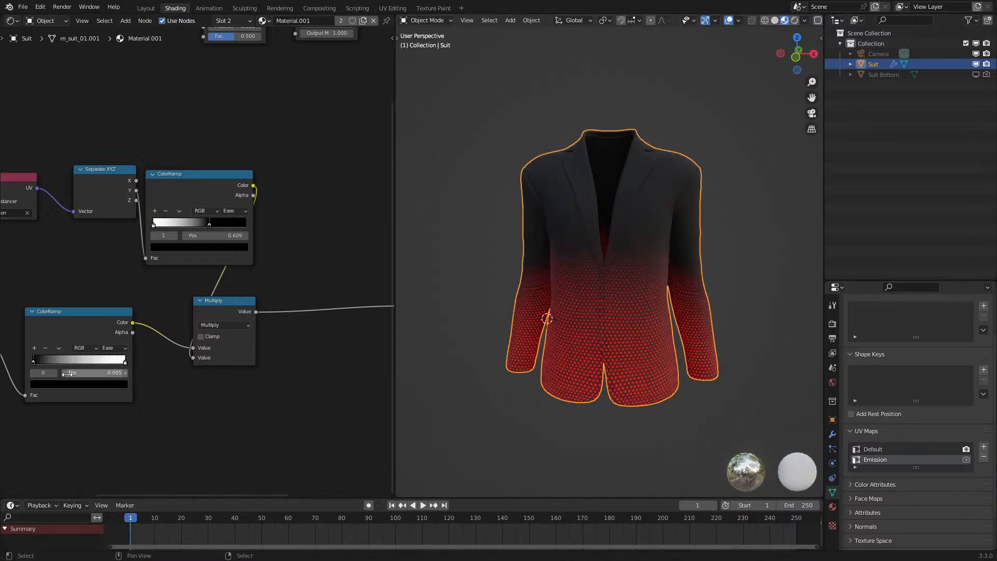
- Try a different black stop position on the Emission gradient ramp, restore 0.609 and set the interpolation to B-Spline
{"action": "middle_click_drag", "start_coordinate": [165, 270], "coordinate": [210, 311]}
{"action": "mouse_move", "coordinate": [251, 266]}
{"action": "left_mouse_down"}
{"action": "mouse_move", "coordinate": [215, 278]}
{"action": "mouse_move", "coordinate": [256, 275]}
{"action": "left_mouse_up"}
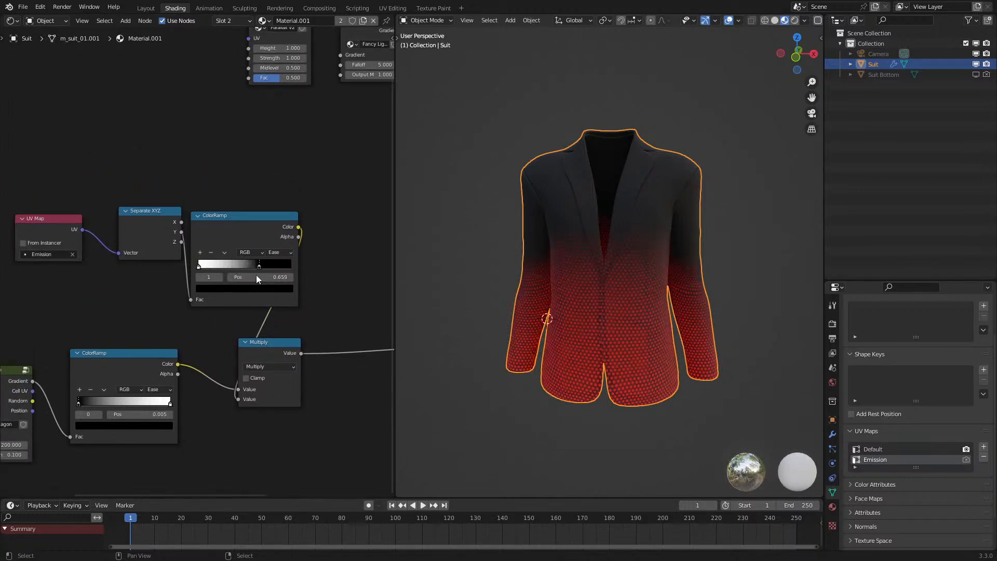
{"action": "middle_click_drag", "start_coordinate": [264, 272], "coordinate": [227, 323]}
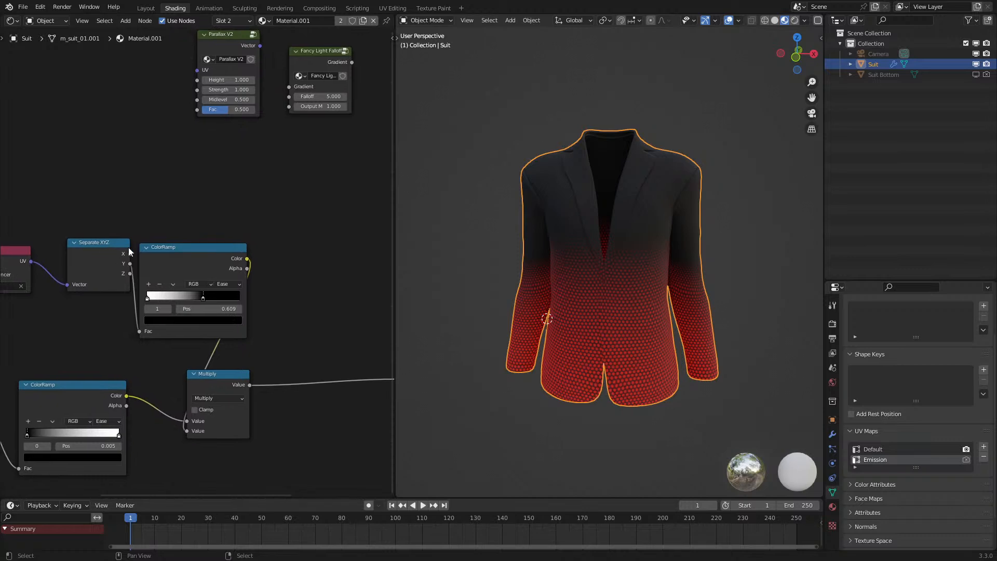
{"action": "left_click", "coordinate": [243, 323]}
{"action": "scroll", "coordinate": [191, 302], "scroll_direction": "up", "scroll_amount": 2}
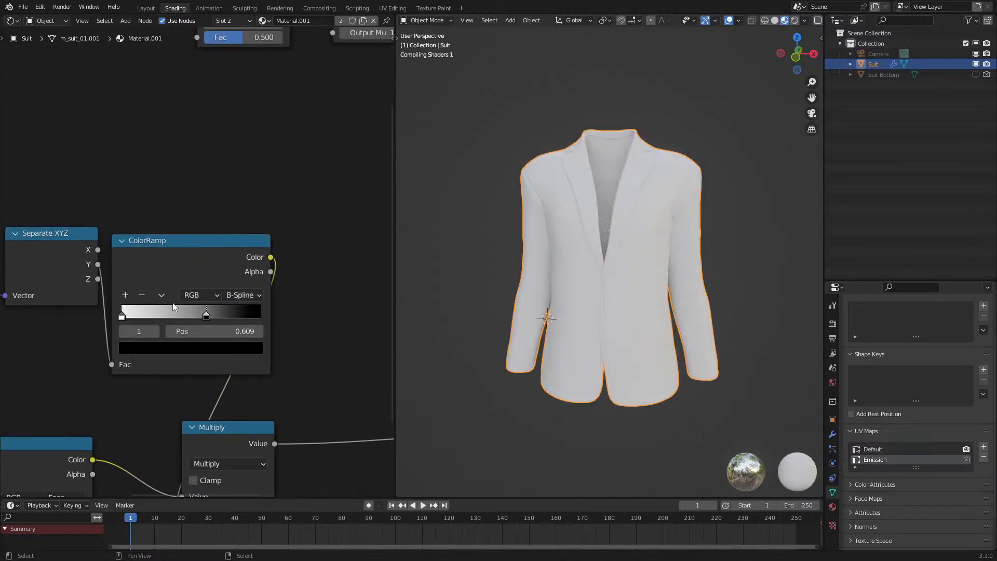
- Add an extra black stop at position 0.145 to the Emission gradient ramp
{"action": "left_click_drag", "start_coordinate": [205, 315], "coordinate": [145, 319]}
{"action": "left_click", "coordinate": [128, 295]}
{"action": "left_click", "coordinate": [192, 345]}
{"action": "scroll", "coordinate": [190, 250], "scroll_direction": "down", "scroll_amount": 14}
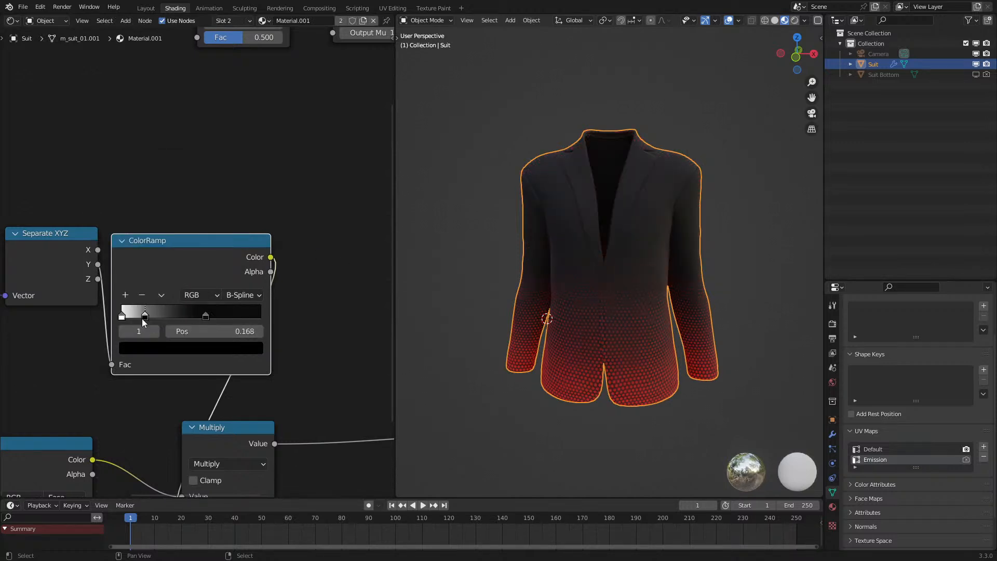
{"action": "scroll", "coordinate": [457, 281], "scroll_direction": "up", "scroll_amount": 3}
{"action": "middle_click_drag", "start_coordinate": [501, 275], "coordinate": [557, 234]}
{"action": "scroll", "coordinate": [149, 326], "scroll_direction": "down", "scroll_amount": 6}
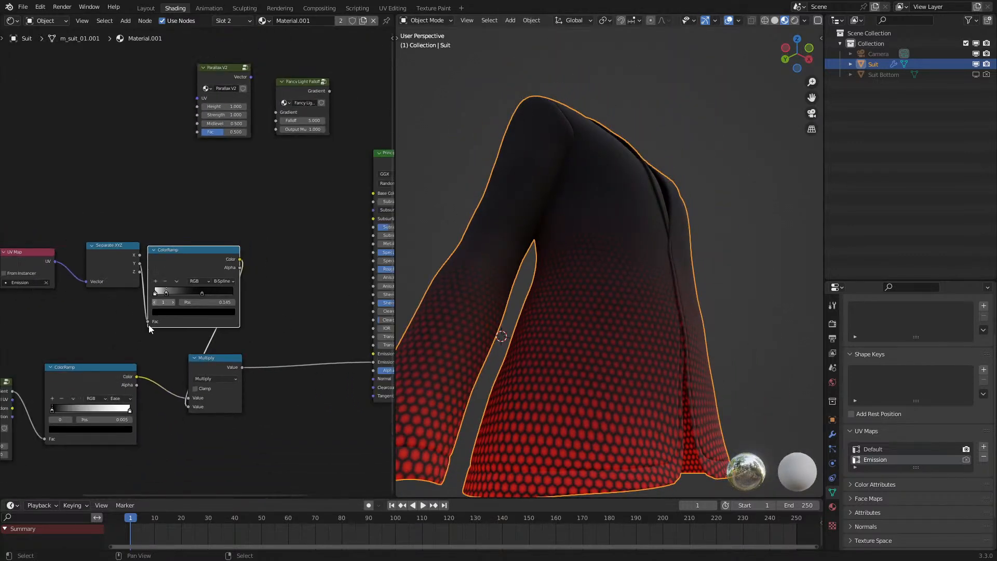
- Move the Emission UV Map, Separate XYZ and gradient ColorRamp nodes to sit above the hexagon's ColorRamp
{"action": "middle_click_drag", "start_coordinate": [150, 327], "coordinate": [196, 324]}
{"action": "left_click_drag", "start_coordinate": [78, 205], "coordinate": [220, 320]}
{"action": "key", "text": "g"}
{"action": "left_click", "coordinate": [132, 322]}
{"action": "middle_click_drag", "start_coordinate": [246, 340], "coordinate": [147, 264]}
- Duplicate the Multiply node onto its output link and connect the Hexagon's Random output to the copy's second value
{"action": "left_click_drag", "start_coordinate": [146, 264], "coordinate": [169, 278]}
{"action": "key", "text": "shift+d"}
{"action": "left_click", "coordinate": [255, 343]}
{"action": "key", "text": "g"}
{"action": "left_click", "coordinate": [244, 308]}
{"action": "middle_click_drag", "start_coordinate": [196, 315], "coordinate": [277, 323]}
{"action": "left_click_drag", "start_coordinate": [45, 329], "coordinate": [304, 338]}
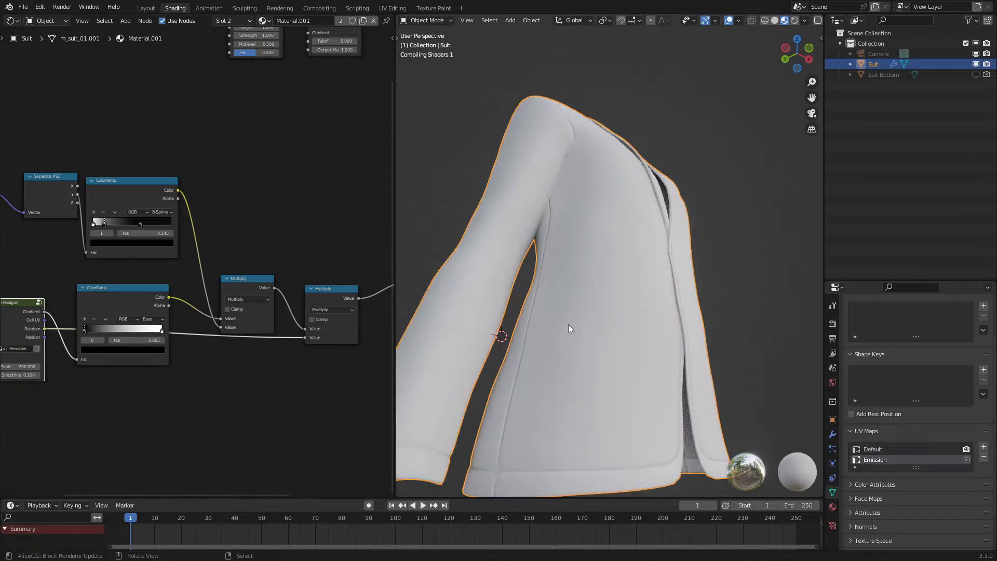
- Deselect the jacket and set the Hexagon node's Scale to 150
{"action": "middle_click_drag", "start_coordinate": [538, 324], "coordinate": [531, 358]}
{"action": "mouse_move", "coordinate": [552, 322]}
{"action": "middle_mouse_down"}
{"action": "mouse_move", "coordinate": [508, 353]}
{"action": "mouse_move", "coordinate": [530, 325]}
{"action": "mouse_move", "coordinate": [557, 313]}
{"action": "middle_mouse_up"}
{"action": "scroll", "coordinate": [548, 326], "scroll_direction": "down", "scroll_amount": 2}
{"action": "left_click", "coordinate": [462, 370]}
{"action": "scroll", "coordinate": [531, 322], "scroll_direction": "up", "scroll_amount": 3}
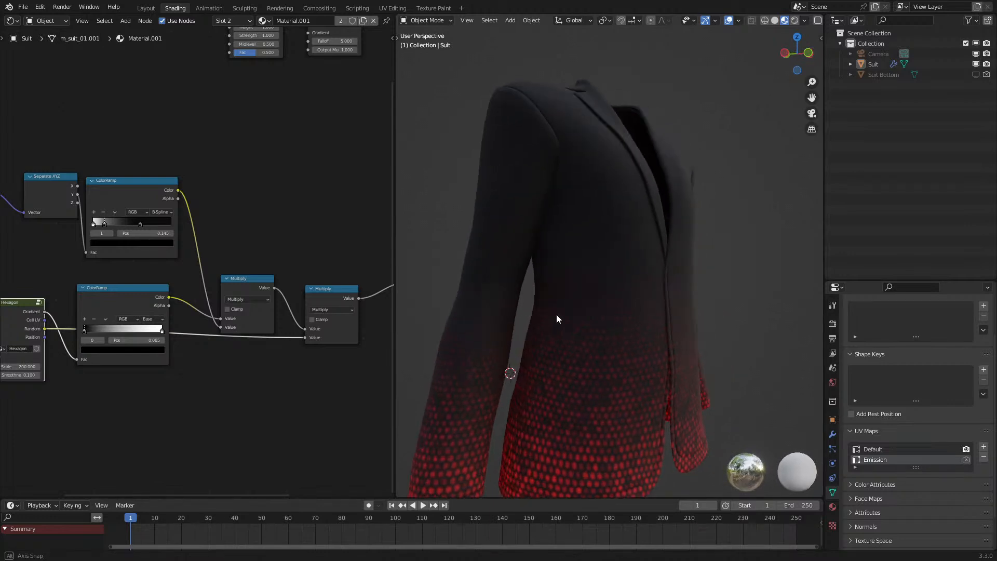
{"action": "scroll", "coordinate": [124, 322], "scroll_direction": "down", "scroll_amount": 1}
{"action": "middle_click_drag", "start_coordinate": [125, 325], "coordinate": [236, 319]}
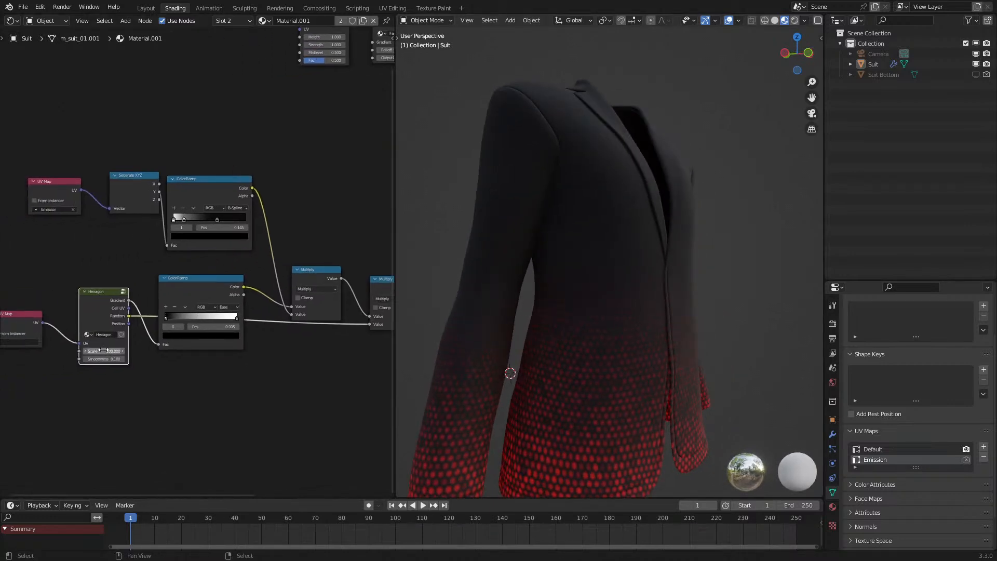
{"action": "type", "text": "150"}
{"action": "key", "text": "Return"}
- Examine the randomized hexagon glow around the jacket's hem and sleeves, from afar and up close
{"action": "scroll", "coordinate": [700, 331], "scroll_direction": "down", "scroll_amount": 4}
{"action": "middle_click_drag", "start_coordinate": [700, 331], "coordinate": [646, 351]}
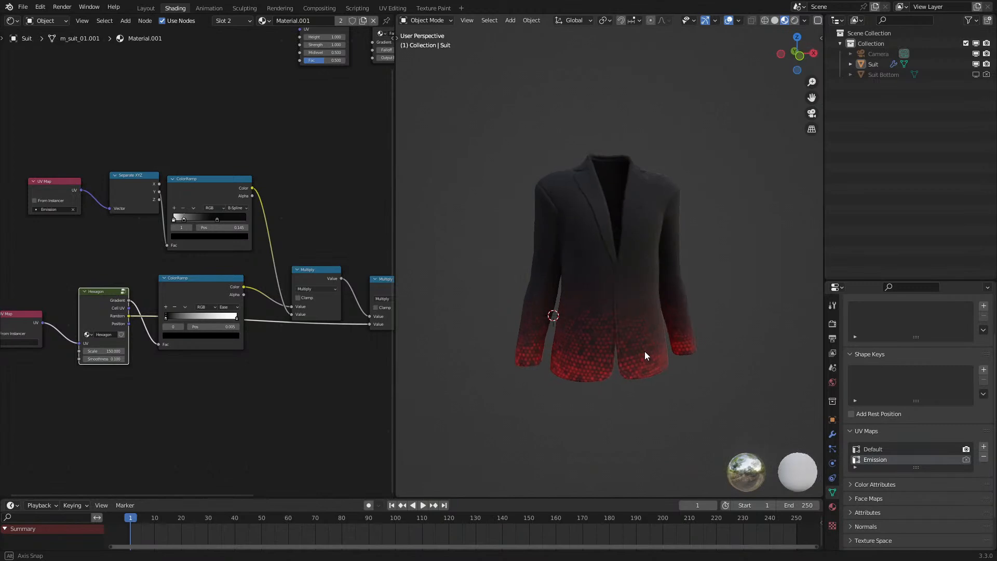
{"action": "scroll", "coordinate": [687, 394], "scroll_direction": "up", "scroll_amount": 2}
{"action": "scroll", "coordinate": [648, 368], "scroll_direction": "up", "scroll_amount": 2}
{"action": "middle_click_drag", "start_coordinate": [579, 366], "coordinate": [579, 313]}
{"action": "scroll", "coordinate": [645, 378], "scroll_direction": "down", "scroll_amount": 2}
{"action": "left_click", "coordinate": [580, 314]}
{"action": "scroll", "coordinate": [656, 326], "scroll_direction": "up", "scroll_amount": 2}
{"action": "scroll", "coordinate": [656, 326], "scroll_direction": "up", "scroll_amount": 2}
{"action": "middle_click_drag", "start_coordinate": [656, 326], "coordinate": [514, 380]}
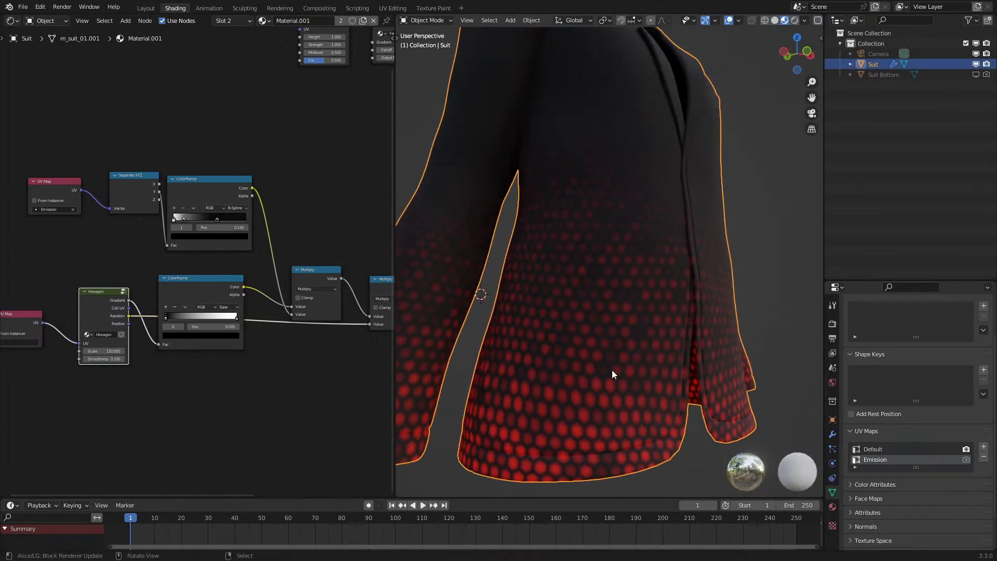
{"action": "scroll", "coordinate": [612, 370], "scroll_direction": "down", "scroll_amount": 3}
- Activate the Default UV map and select both front panel islands in the UV Editing workspace
{"action": "left_click", "coordinate": [880, 449]}
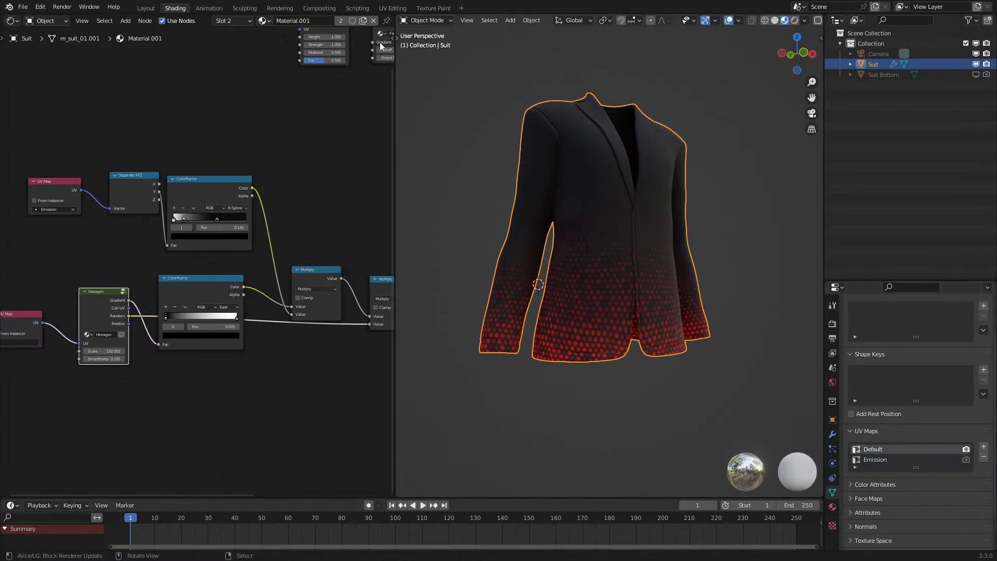
{"action": "left_click", "coordinate": [391, 8]}
{"action": "scroll", "coordinate": [197, 316], "scroll_direction": "up", "scroll_amount": 4}
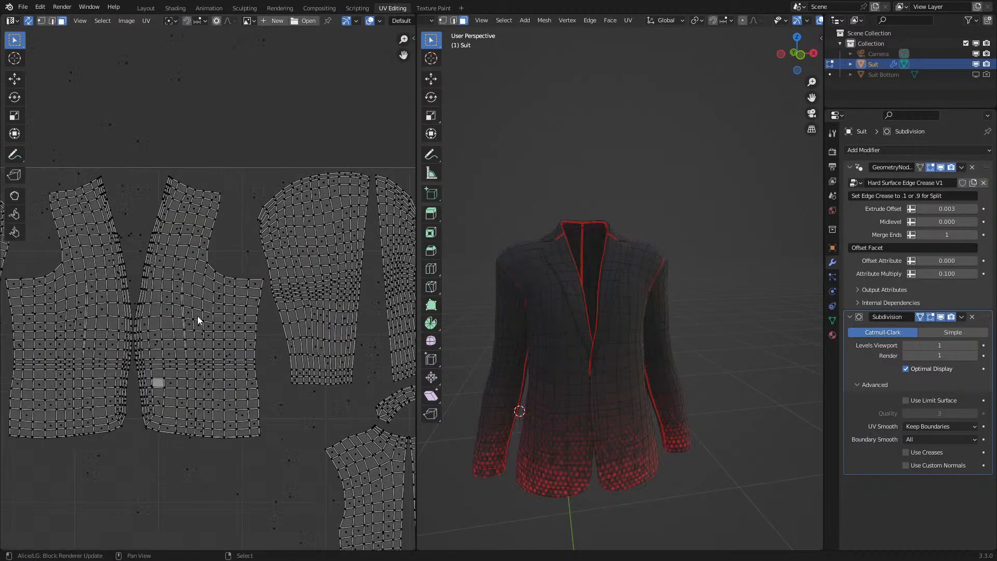
{"action": "key", "text": "l"}
{"action": "key", "text": "l"}
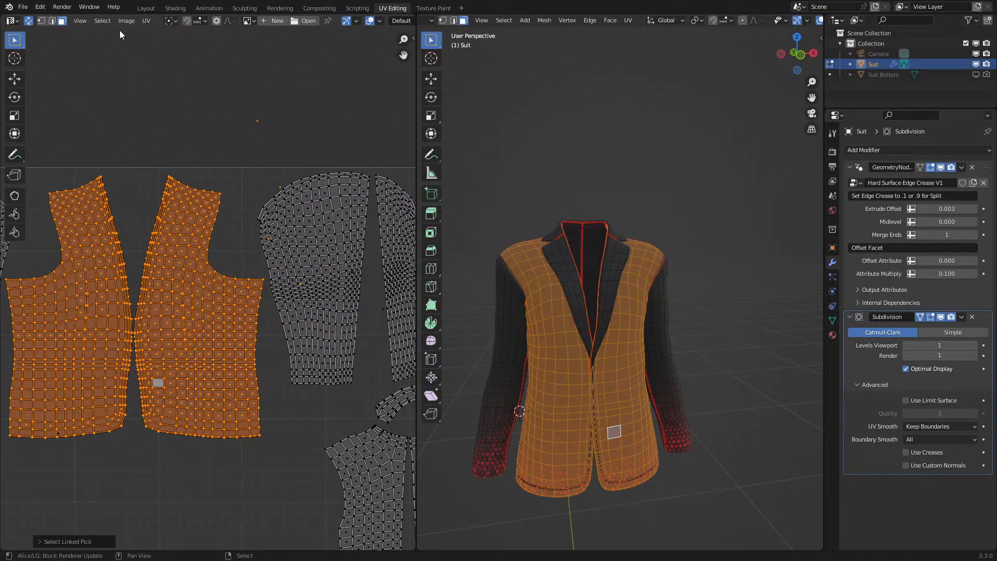
- Apply Minimize Stretch to the two front panel islands and leave Edit Mode
{"action": "left_click", "coordinate": [147, 20]}
{"action": "left_click", "coordinate": [177, 227]}
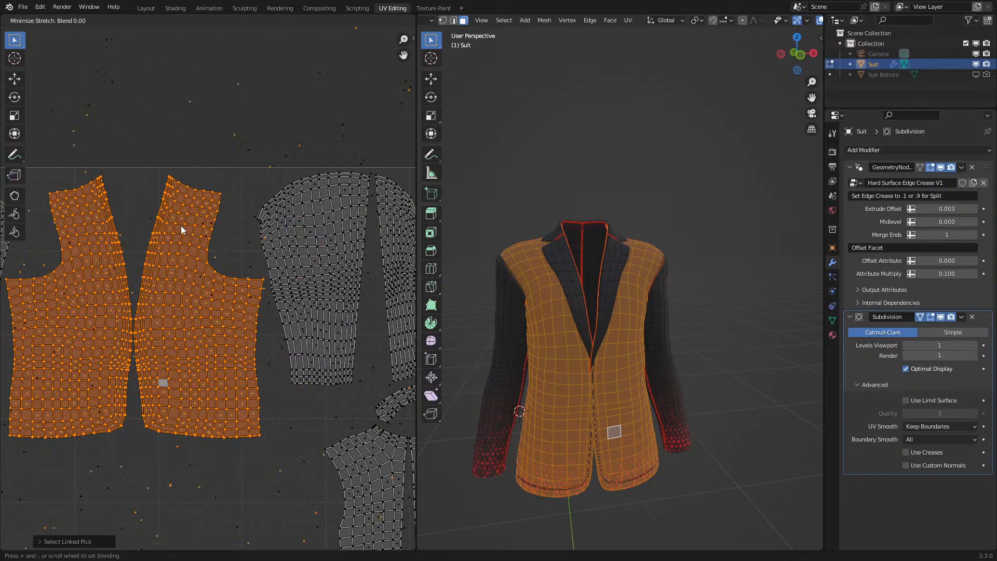
{"action": "left_click", "coordinate": [180, 225]}
{"action": "key", "text": "Tab"}
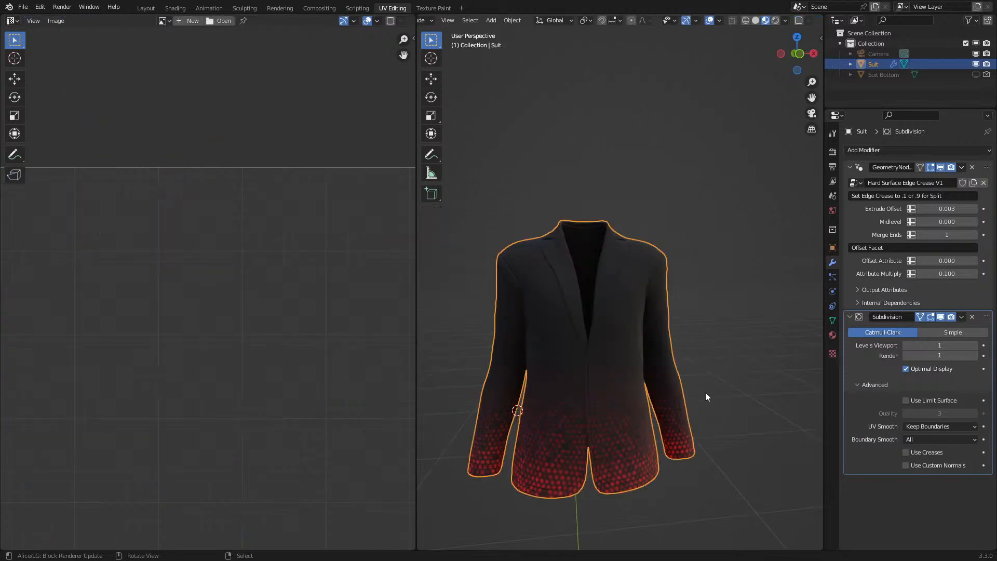
- Frame the jacket and switch between Edit and Object Mode to examine the hexagons on its front
{"action": "key", "text": "KP_Decimal"}
{"action": "mouse_move", "coordinate": [667, 301]}
{"action": "middle_mouse_down"}
{"action": "mouse_move", "coordinate": [638, 291]}
{"action": "mouse_move", "coordinate": [668, 304]}
{"action": "middle_mouse_up"}
{"action": "key", "text": "Tab"}
{"action": "key", "text": "Tab"}
{"action": "key", "text": "Tab"}
{"action": "key", "text": "Tab"}
{"action": "key", "text": "Tab"}
- Hide the viewport overlays and compare the hexagon pattern by repeatedly undoing and redoing the Minimize Stretch
{"action": "key", "text": "ctrl+z"}
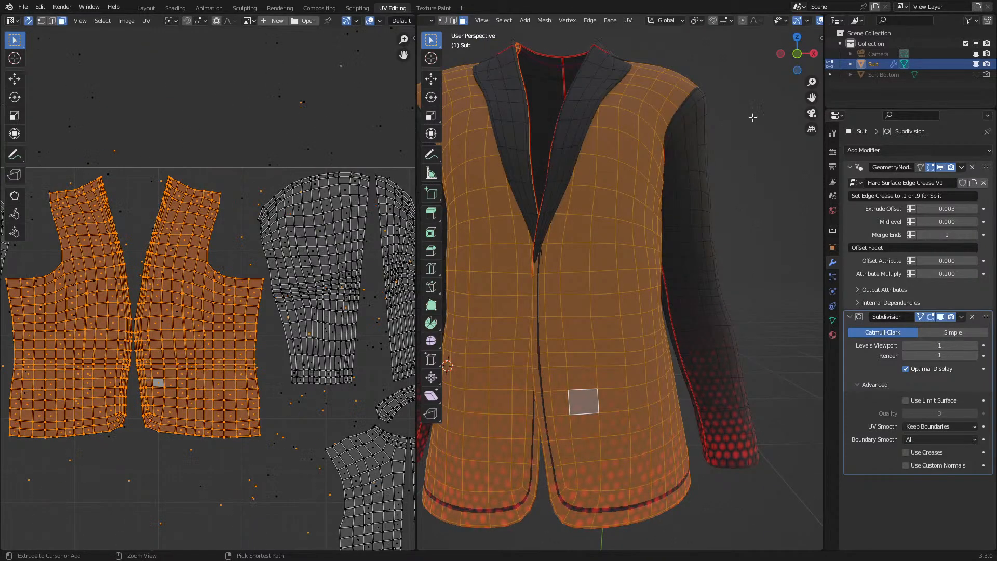
{"action": "middle_click_drag", "start_coordinate": [793, 23], "coordinate": [718, 24]}
{"action": "left_click", "coordinate": [745, 22]}
{"action": "key", "text": "ctrl+shift+z"}
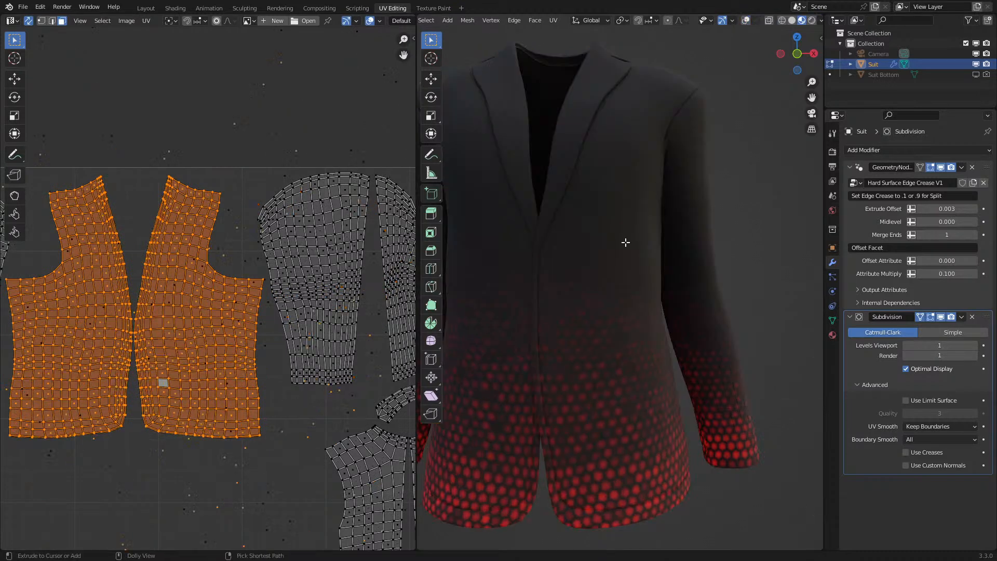
{"action": "key", "text": "ctrl+z"}
{"action": "key", "text": "ctrl+shift+z"}
{"action": "key", "text": "ctrl+z"}
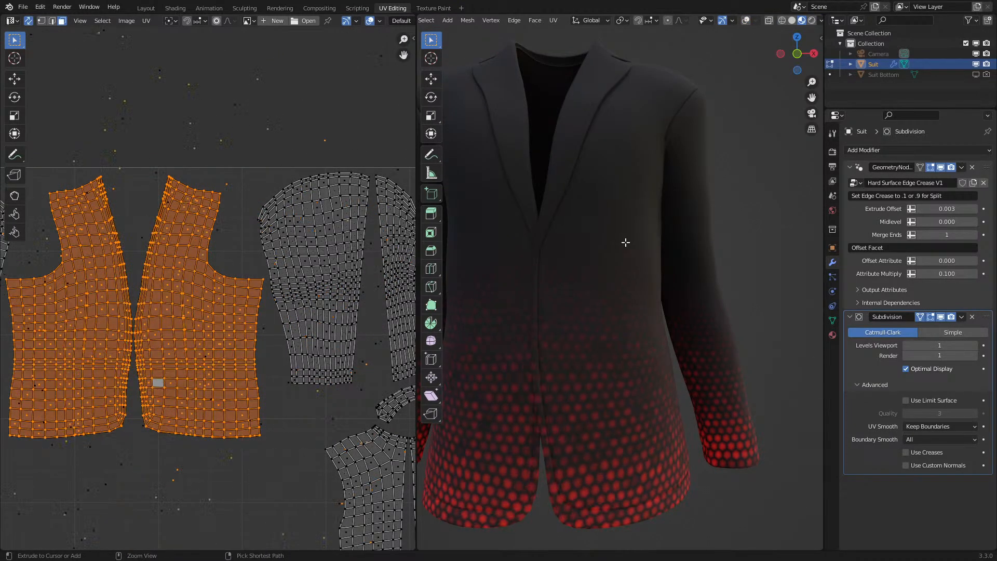
{"action": "middle_click_drag", "start_coordinate": [629, 261], "coordinate": [780, 275]}
{"action": "scroll", "coordinate": [687, 254], "scroll_direction": "down", "scroll_amount": 1}
{"action": "key", "text": "ctrl+shift+z"}
{"action": "key", "text": "ctrl+z"}
{"action": "key", "text": "ctrl+shift+z"}
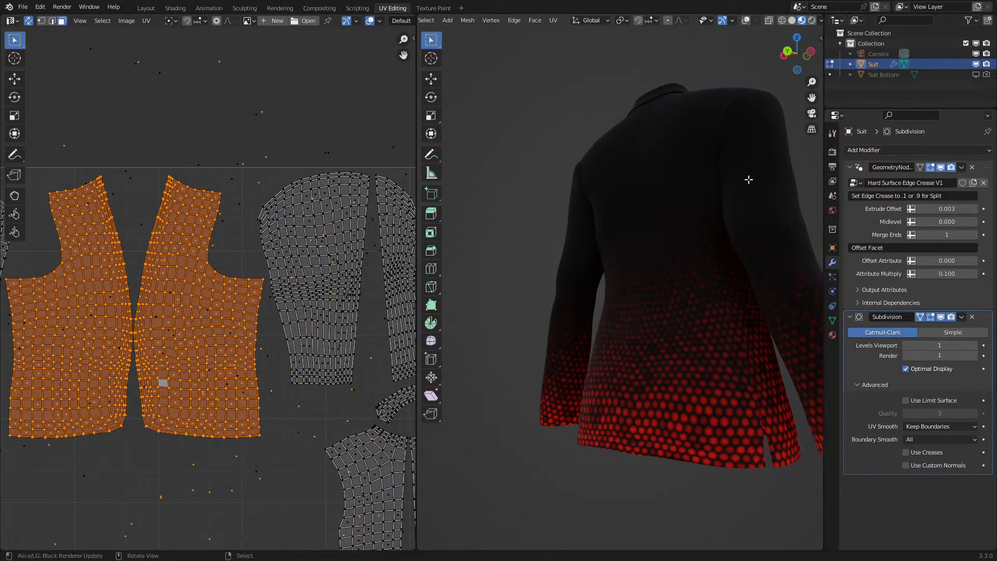
- Select only the two back panel islands and apply Minimize Stretch to them
{"action": "key", "text": "a"}
{"action": "key", "text": "a"}
{"action": "scroll", "coordinate": [280, 291], "scroll_direction": "down", "scroll_amount": 2}
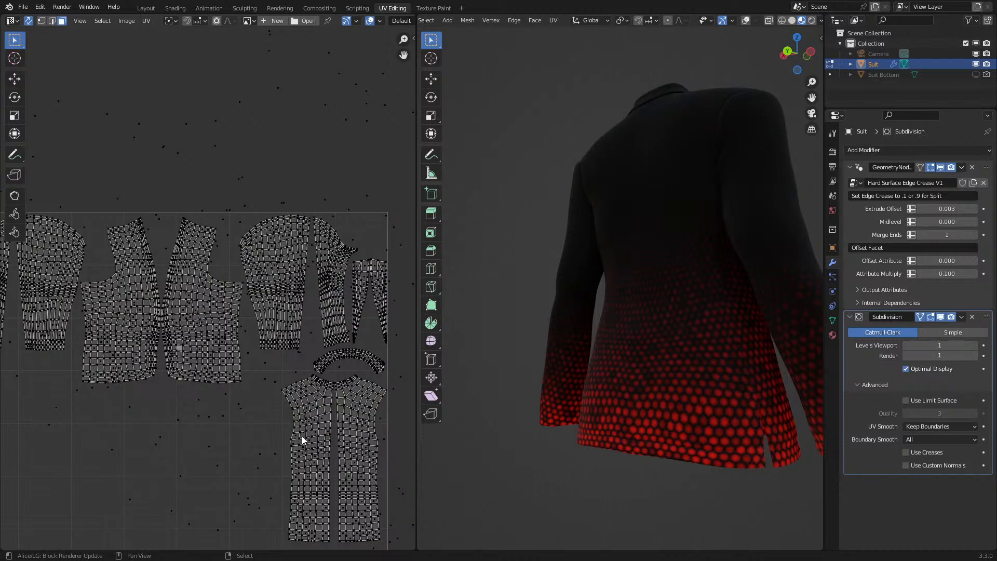
{"action": "key", "text": "l"}
{"action": "key", "text": "l"}
{"action": "key", "text": "u"}
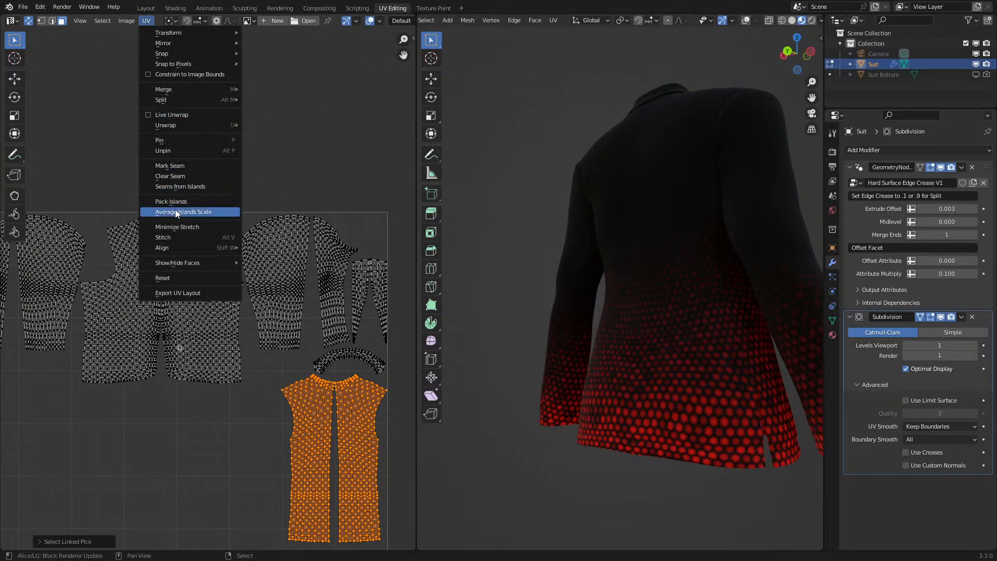
{"action": "left_click", "coordinate": [173, 227]}
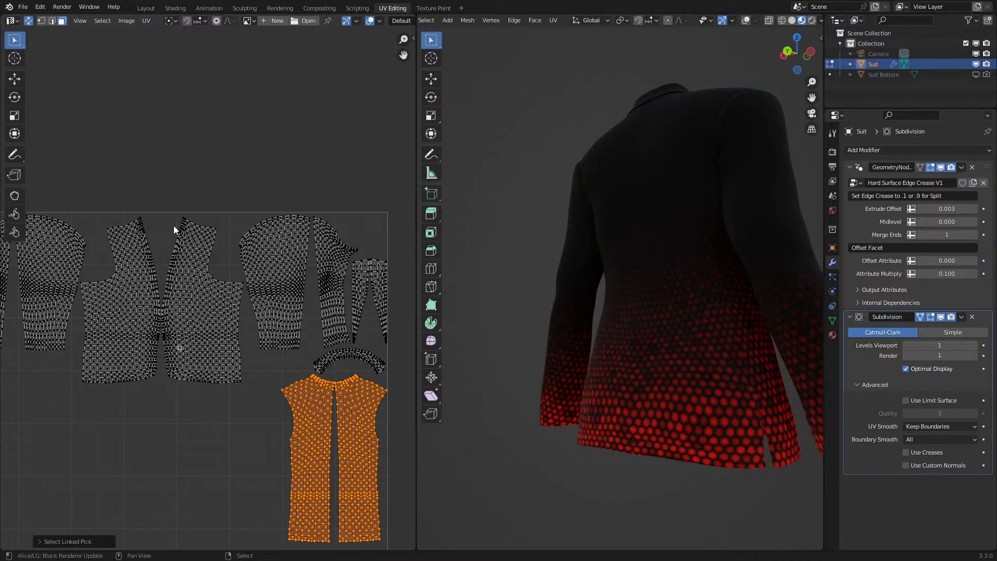
{"action": "left_click", "coordinate": [56, 260]}
- Inspect the jacket's front, leave Edit Mode and return to the Shading workspace
{"action": "middle_click_drag", "start_coordinate": [658, 234], "coordinate": [526, 264]}
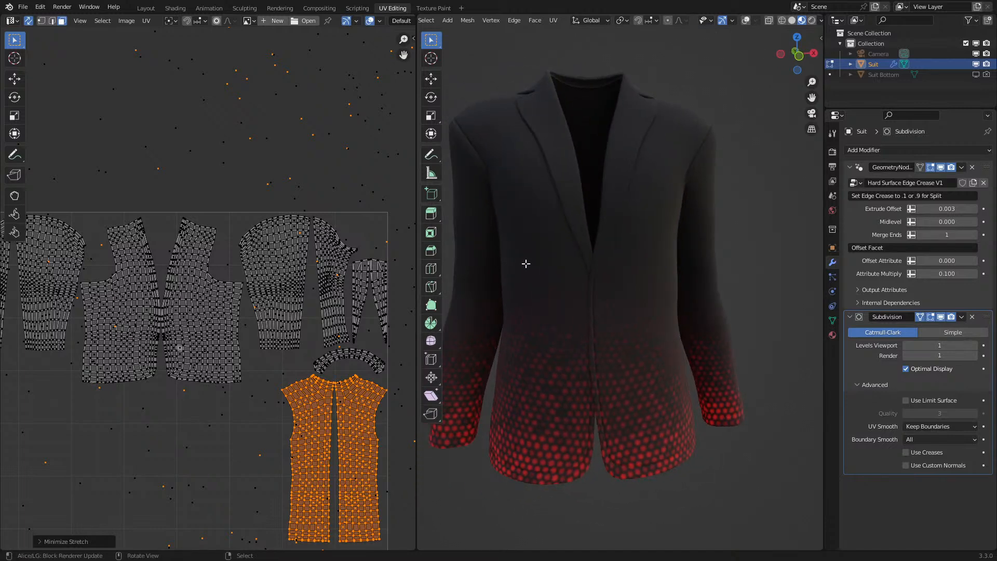
{"action": "key", "text": "Tab"}
{"action": "left_click", "coordinate": [832, 248]}
{"action": "key", "text": "Tab"}
{"action": "scroll", "coordinate": [639, 266], "scroll_direction": "down", "scroll_amount": 3}
{"action": "key", "text": "Tab"}
{"action": "left_click", "coordinate": [168, 8]}
- Search the operators for "origin" and run Set Origin on the jacket
{"action": "middle_click_drag", "start_coordinate": [551, 244], "coordinate": [563, 251]}
{"action": "key", "text": "F3"}
{"action": "type", "text": "origin"}
{"action": "key", "text": "Return"}
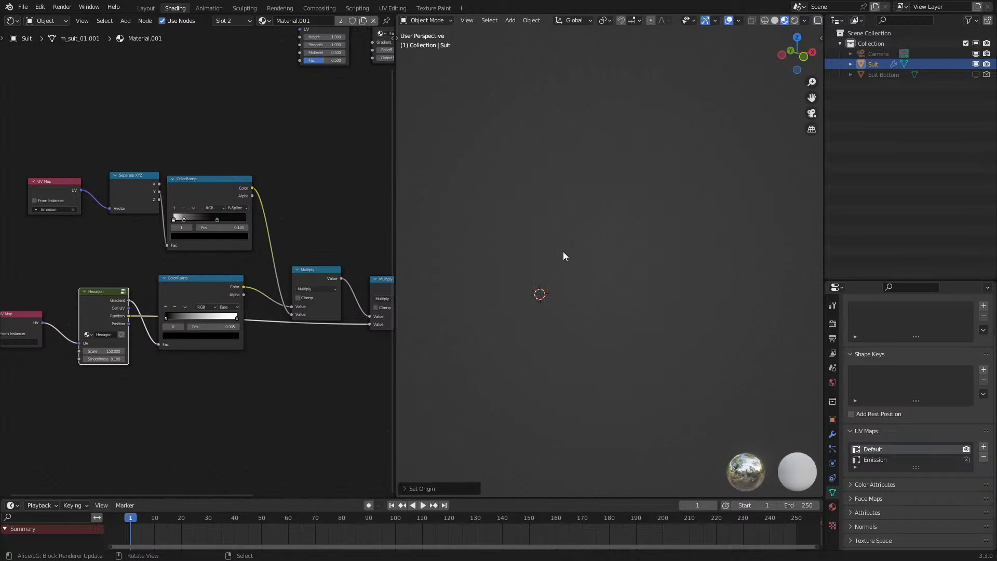
- Undo the last Set Origin, search the operators for "orig" and run Origin to Geometry on the jacket
{"action": "key", "text": "ctrl+z"}
{"action": "key", "text": "F3"}
{"action": "type", "text": "orig"}
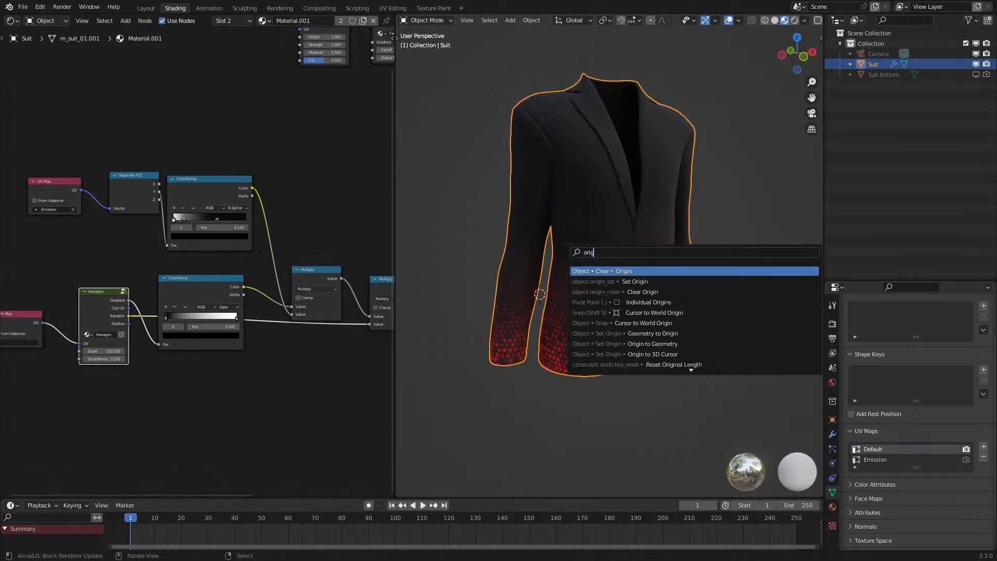
{"action": "key", "text": "Down"}
{"action": "key", "text": "Down"}
{"action": "key", "text": "Down"}
{"action": "key", "text": "Down"}
{"action": "key", "text": "Down"}
{"action": "key", "text": "Down"}
{"action": "key", "text": "Down"}
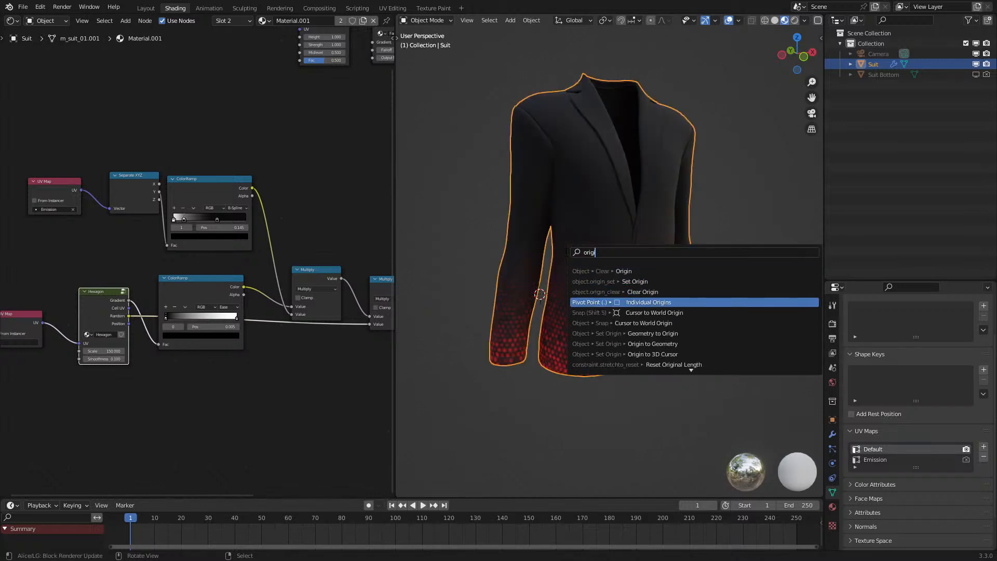
{"action": "key", "text": "Return"}
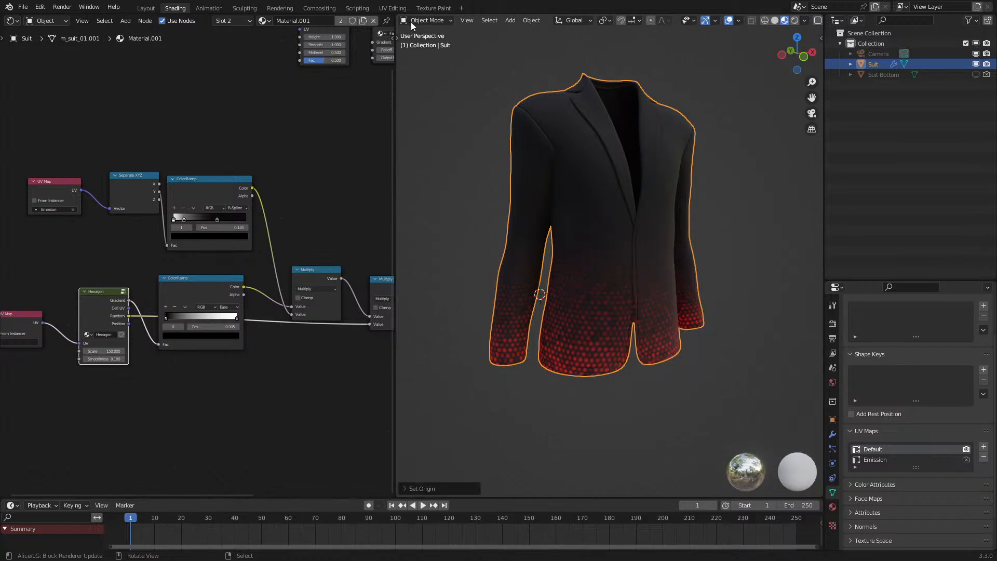
{"action": "left_click", "coordinate": [393, 8]}
{"action": "scroll", "coordinate": [279, 305], "scroll_direction": "down", "scroll_amount": 2}
{"action": "key", "text": "a"}
{"action": "key", "text": "Tab"}
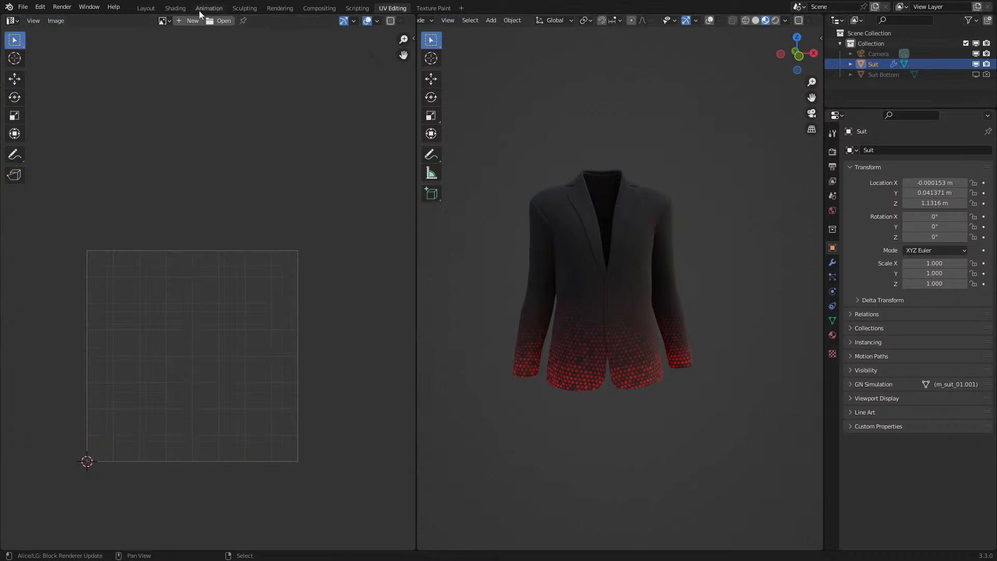
{"action": "left_click", "coordinate": [175, 9]}
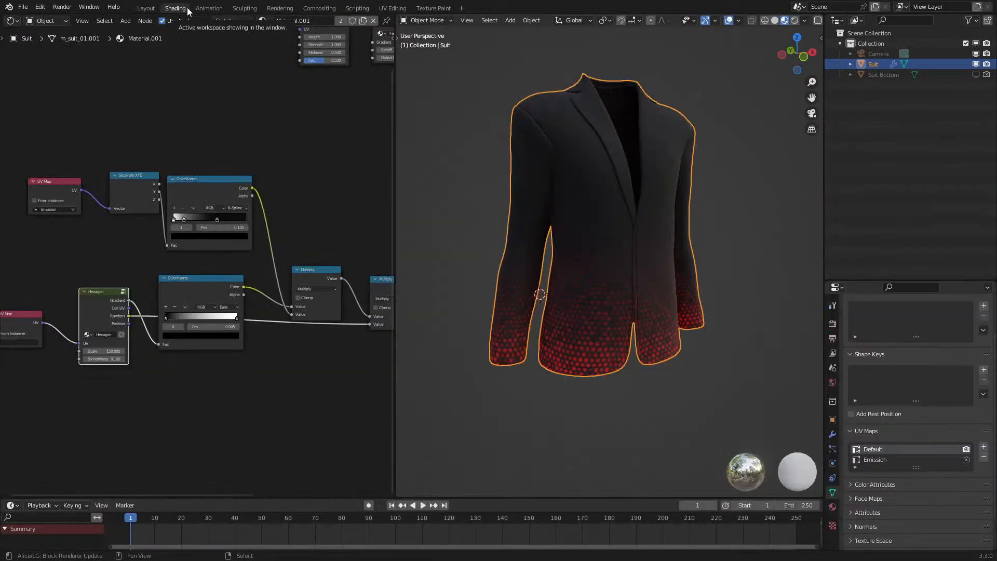
- Move the white stop of the hexagon gradient's ColorRamp to position 0.259 and deselect the jacket to view the pattern
{"action": "scroll", "coordinate": [631, 299], "scroll_direction": "up", "scroll_amount": 3}
{"action": "middle_click_drag", "start_coordinate": [633, 298], "coordinate": [673, 284]}
{"action": "middle_click_drag", "start_coordinate": [273, 277], "coordinate": [43, 377]}
{"action": "left_click_drag", "start_coordinate": [275, 288], "coordinate": [313, 289]}
{"action": "middle_click_drag", "start_coordinate": [203, 308], "coordinate": [339, 269]}
{"action": "left_click_drag", "start_coordinate": [139, 379], "coordinate": [89, 380]}
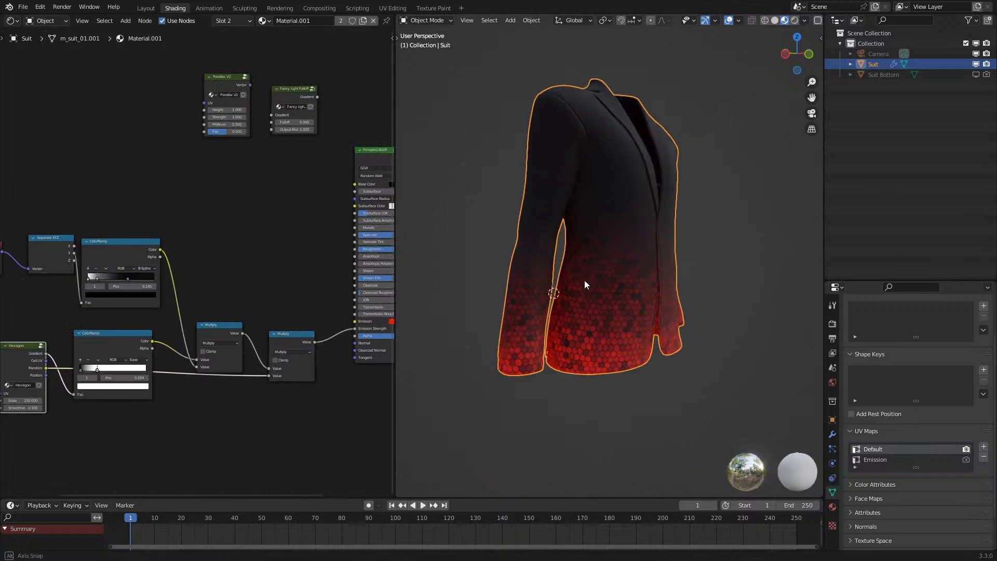
{"action": "middle_click_drag", "start_coordinate": [584, 280], "coordinate": [547, 334]}
{"action": "left_click", "coordinate": [535, 384]}
{"action": "scroll", "coordinate": [235, 361], "scroll_direction": "up", "scroll_amount": 2}
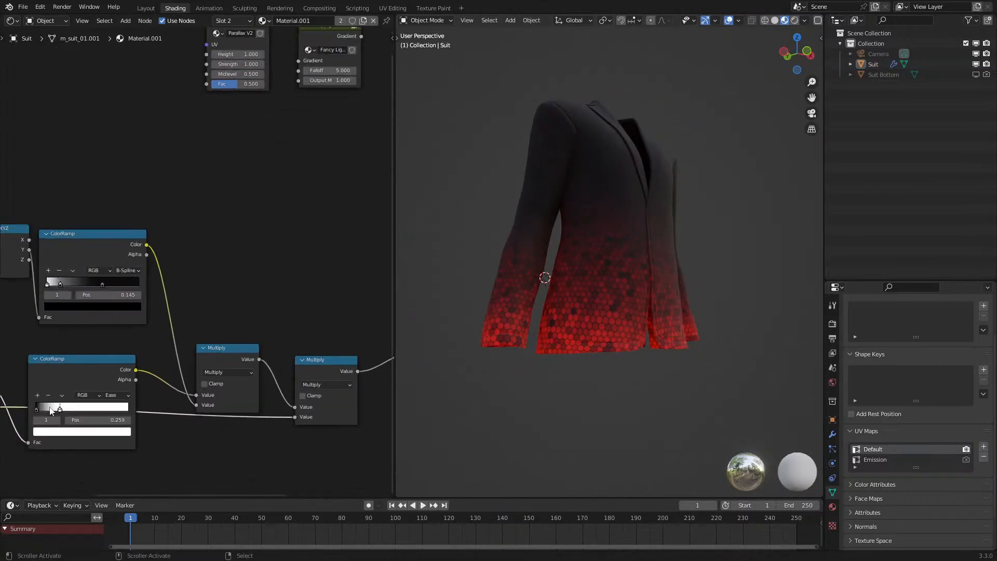
- Try an extra light grey stop on the hexagon ColorRamp at positions 1.000 and 0.318, and remove it again
{"action": "left_click", "coordinate": [37, 395]}
{"action": "left_click_drag", "start_coordinate": [49, 408], "coordinate": [140, 407]}
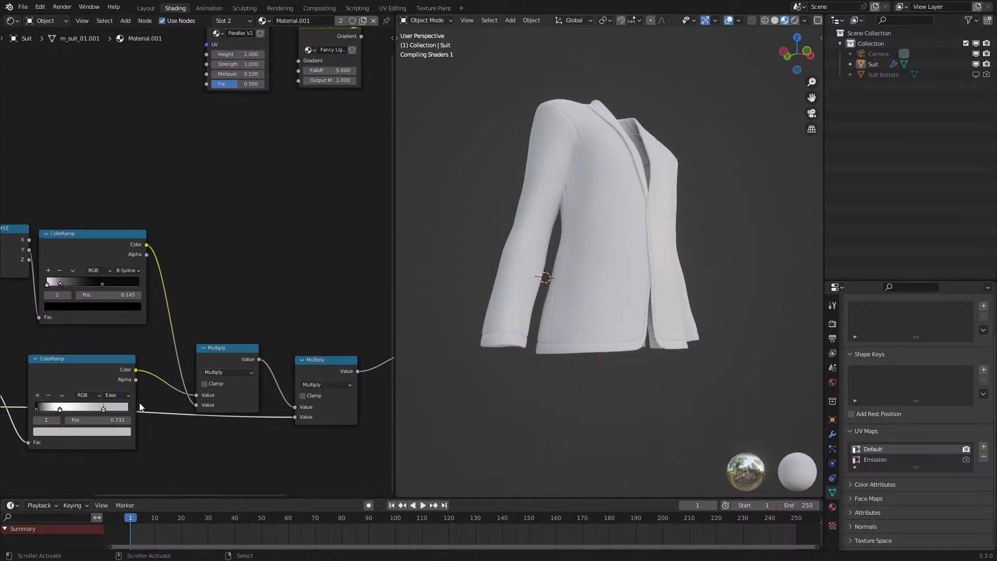
{"action": "middle_click_drag", "start_coordinate": [520, 379], "coordinate": [437, 371]}
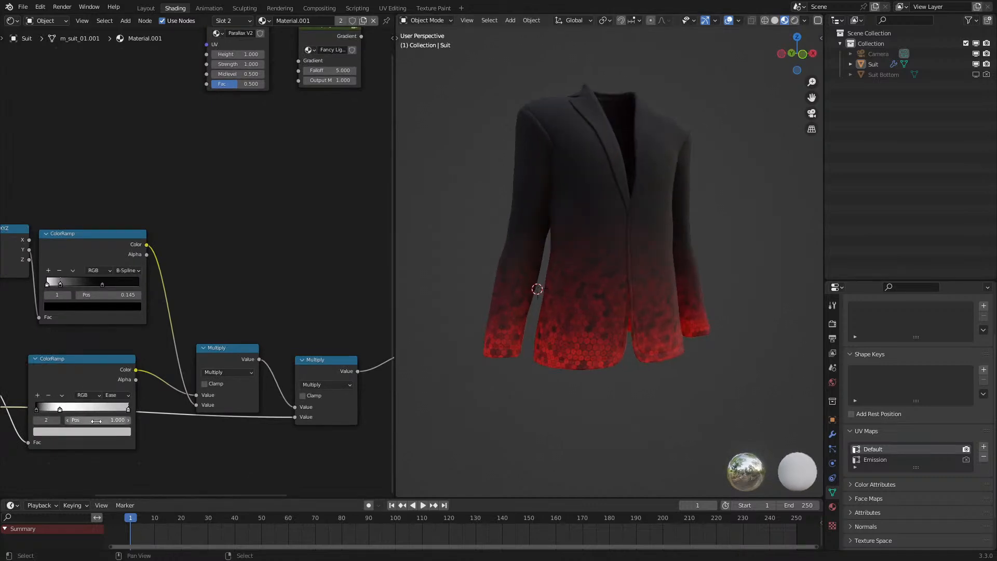
{"action": "scroll", "coordinate": [123, 432], "scroll_direction": "up", "scroll_amount": 1}
{"action": "left_click_drag", "start_coordinate": [118, 434], "coordinate": [43, 434]}
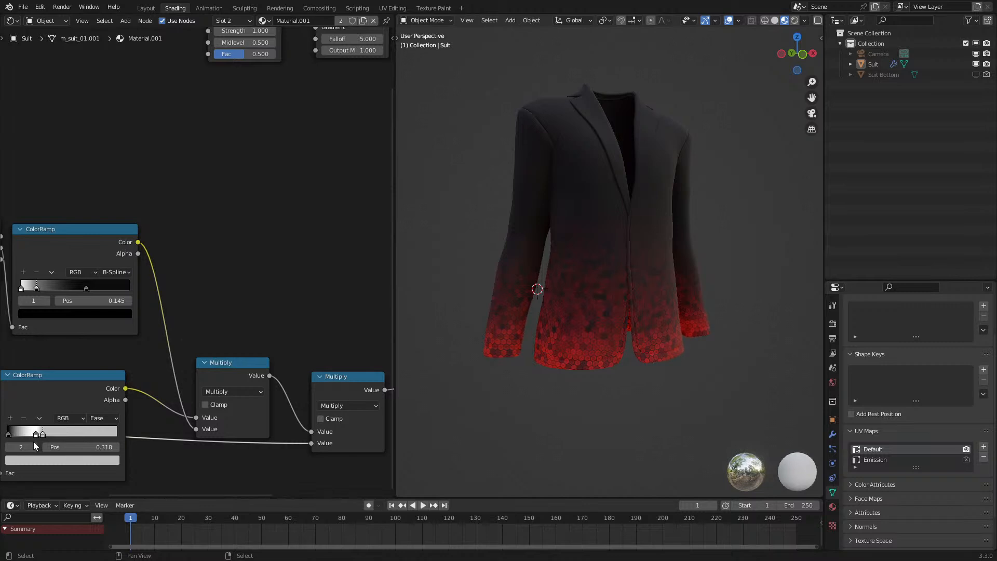
{"action": "middle_click_drag", "start_coordinate": [54, 433], "coordinate": [146, 391]}
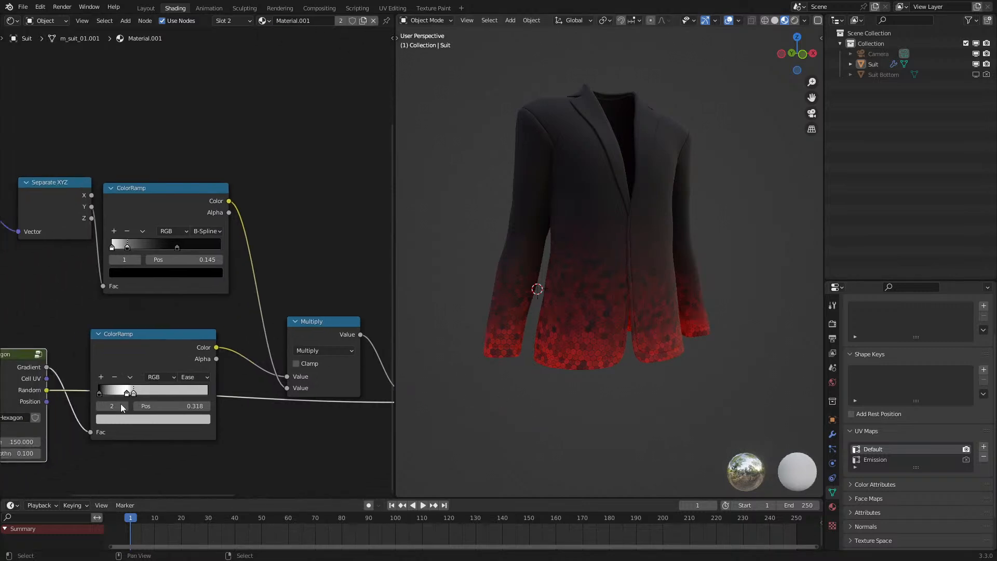
{"action": "left_click", "coordinate": [114, 377]}
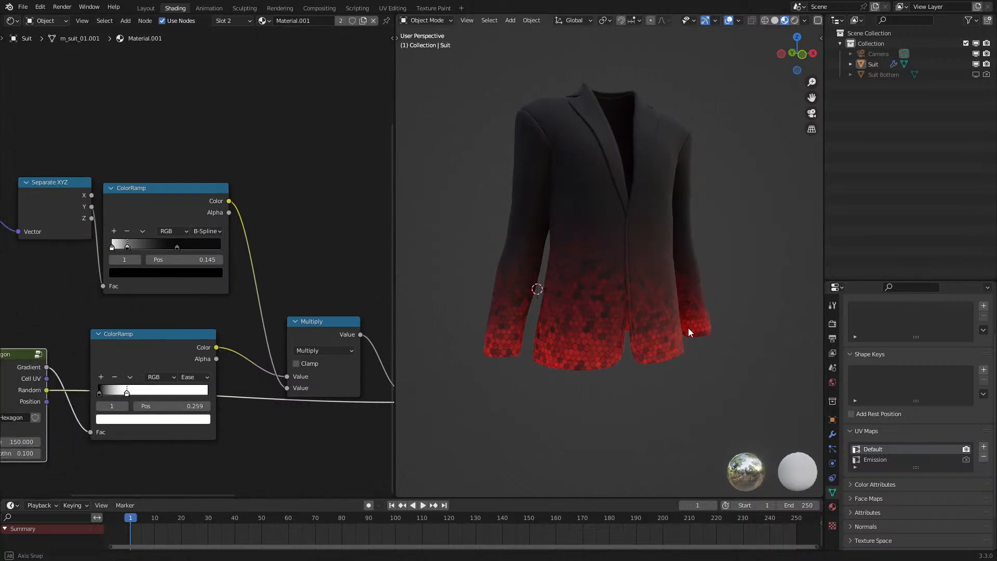
{"action": "middle_click_drag", "start_coordinate": [694, 325], "coordinate": [665, 337]}
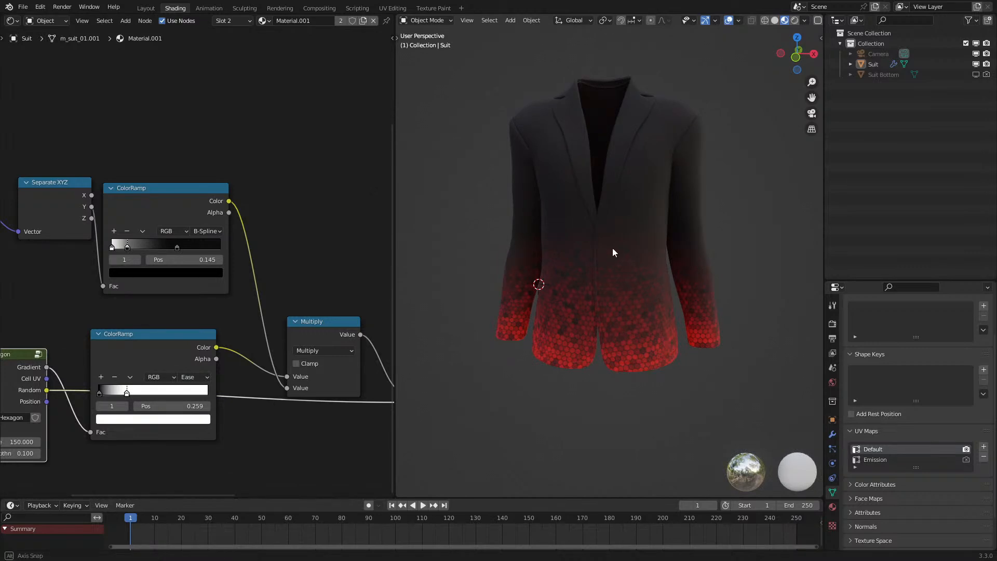
- Connect the first Multiply node's value directly to the Principled BSDF's emission strength, bypassing the second Multiply node
{"action": "middle_click_drag", "start_coordinate": [605, 251], "coordinate": [637, 241]}
{"action": "scroll", "coordinate": [208, 319], "scroll_direction": "down", "scroll_amount": 3}
{"action": "middle_click_drag", "start_coordinate": [293, 306], "coordinate": [220, 320]}
{"action": "left_click_drag", "start_coordinate": [212, 320], "coordinate": [238, 324]}
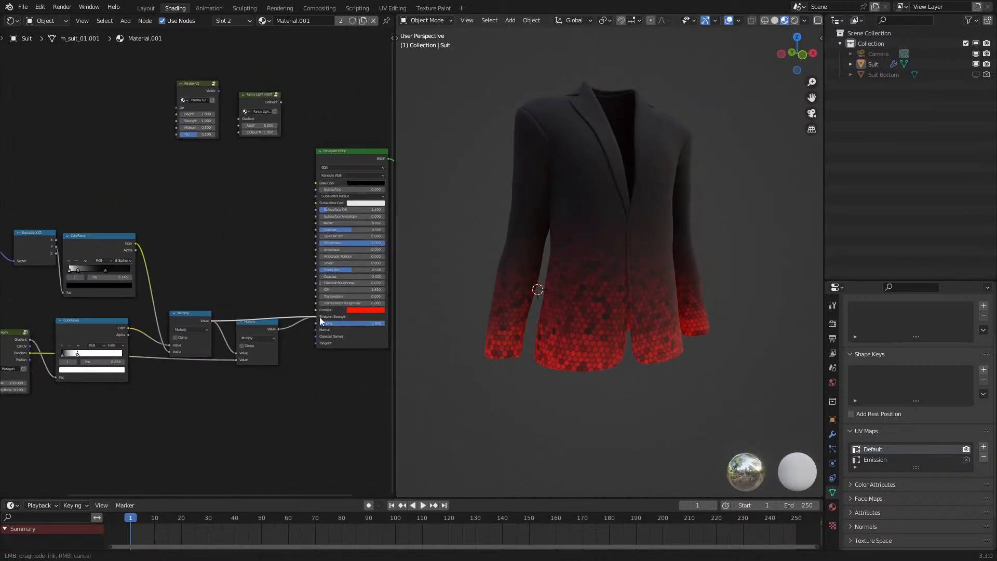
{"action": "left_click_drag", "start_coordinate": [319, 316], "coordinate": [315, 317]}
- Add a MixRGB node to the suit material's node tree
{"action": "middle_click_drag", "start_coordinate": [156, 288], "coordinate": [206, 275]}
{"action": "key", "text": "shift+a"}
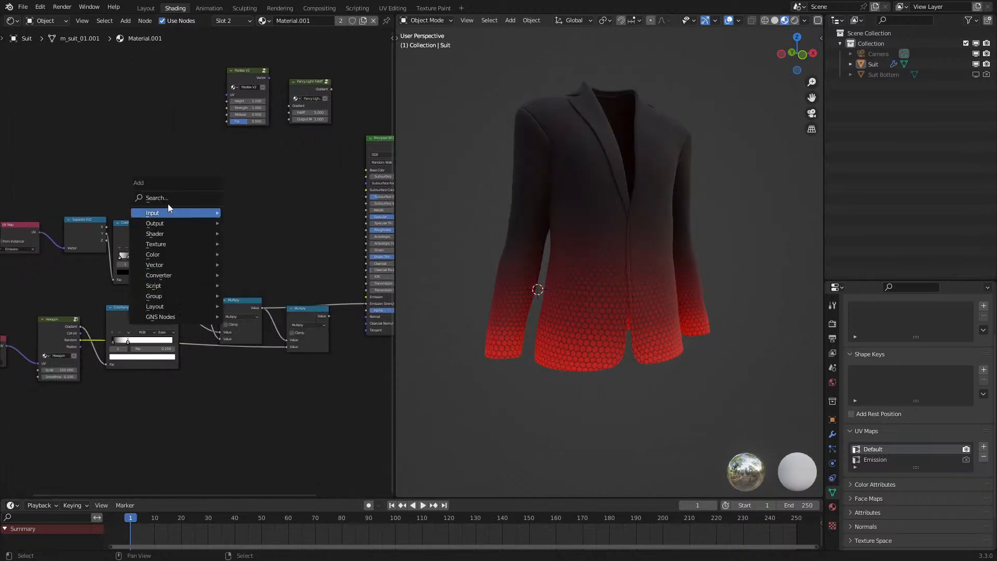
{"action": "left_click", "coordinate": [169, 210]}
{"action": "type", "text": "mix"}
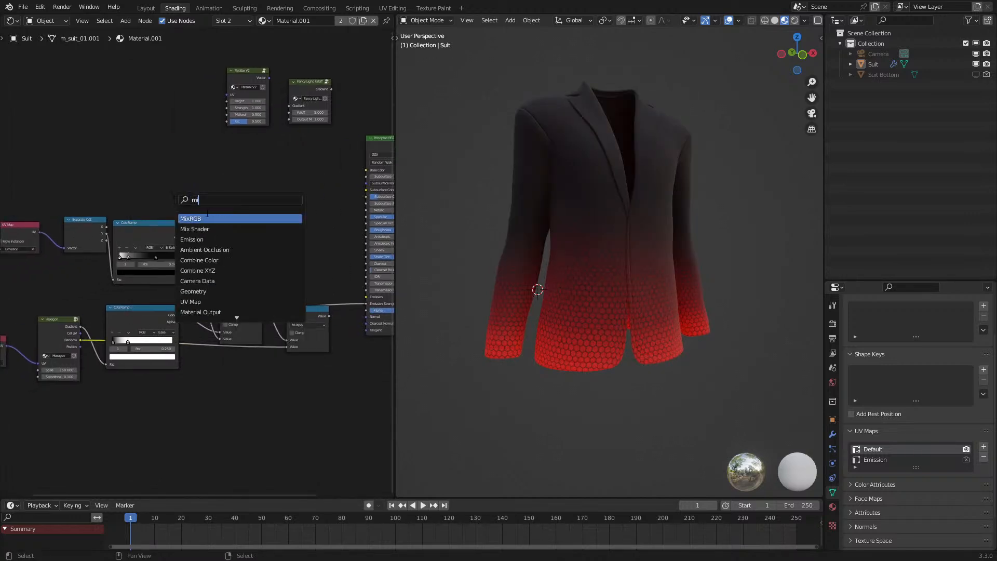
{"action": "key", "text": "Return"}
- Move the Emission UV Map and Separate XYZ nodes away from the upper ColorRamp to make room between them
{"action": "scroll", "coordinate": [134, 321], "scroll_direction": "up", "scroll_amount": 4}
{"action": "middle_click_drag", "start_coordinate": [173, 236], "coordinate": [318, 227]}
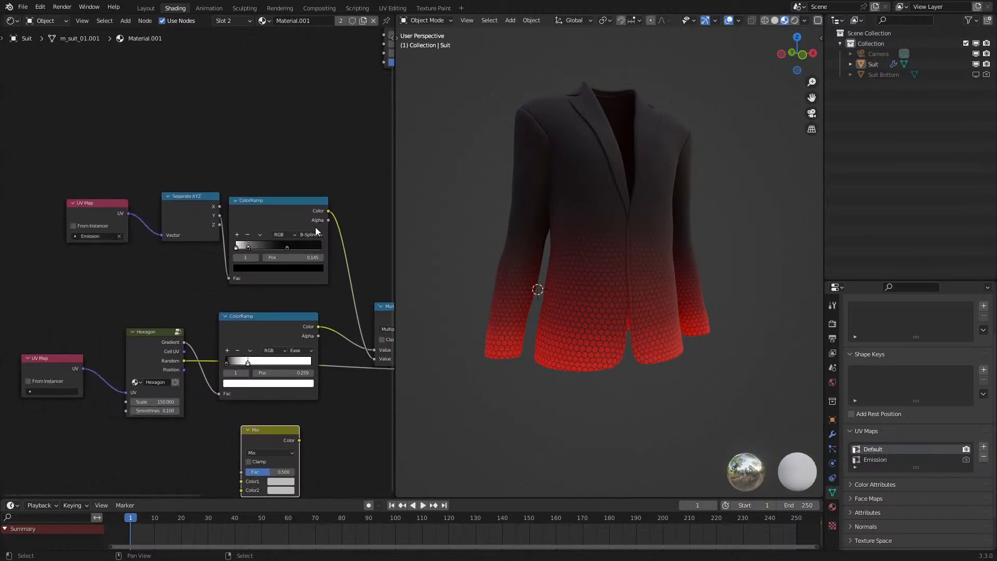
{"action": "left_click_drag", "start_coordinate": [70, 191], "coordinate": [174, 266]}
{"action": "key", "text": "g"}
{"action": "left_click", "coordinate": [109, 275]}
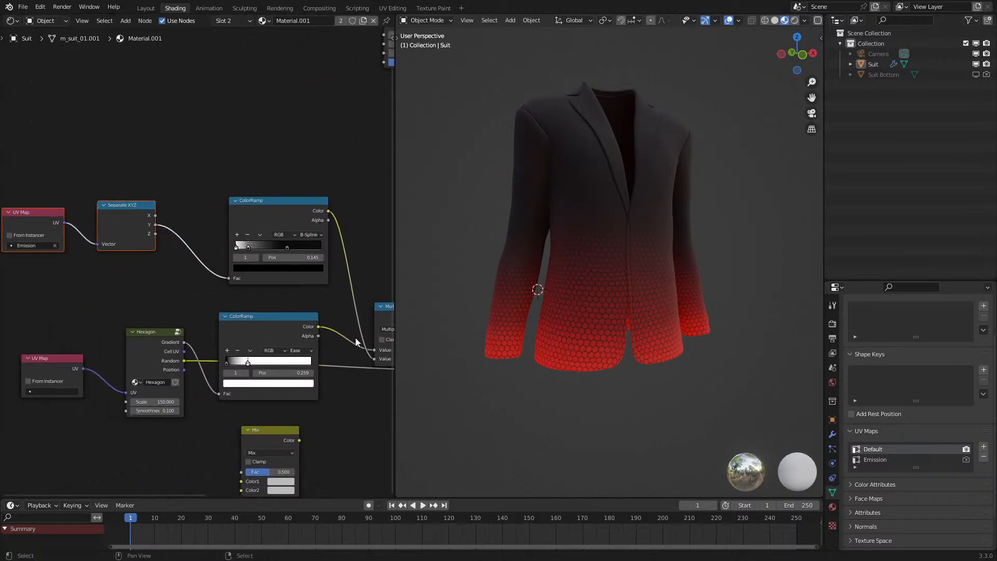
- Connect the lower ColorRamp's colour to the Mix node's Color1 and set the blending mode to Linear Light
{"action": "left_click_drag", "start_coordinate": [319, 326], "coordinate": [241, 464]}
{"action": "left_click", "coordinate": [263, 434]}
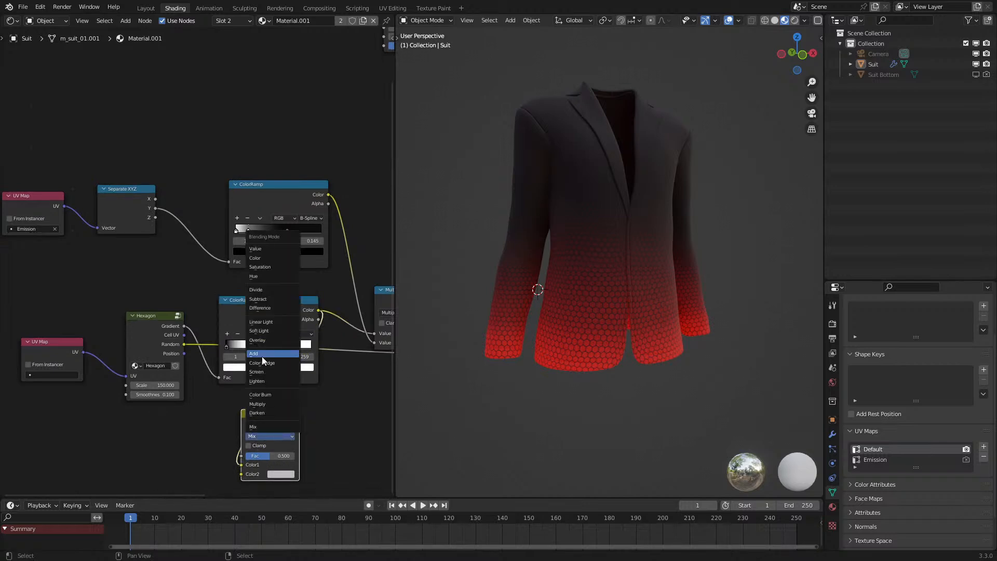
{"action": "left_click", "coordinate": [271, 322]}
- Route Separate XYZ's Y through Linear Light into the upper ColorRamp's factor, with Hexagon's Random as Color2 and a factor of about 0.152
{"action": "left_click_drag", "start_coordinate": [156, 217], "coordinate": [241, 474]}
{"action": "left_click_drag", "start_coordinate": [303, 424], "coordinate": [229, 261]}
{"action": "mouse_move", "coordinate": [275, 455]}
{"action": "left_mouse_down"}
{"action": "mouse_move", "coordinate": [246, 459]}
{"action": "mouse_move", "coordinate": [270, 459]}
{"action": "left_mouse_up"}
{"action": "left_click_drag", "start_coordinate": [185, 344], "coordinate": [245, 464]}
{"action": "left_click", "coordinate": [266, 409]}
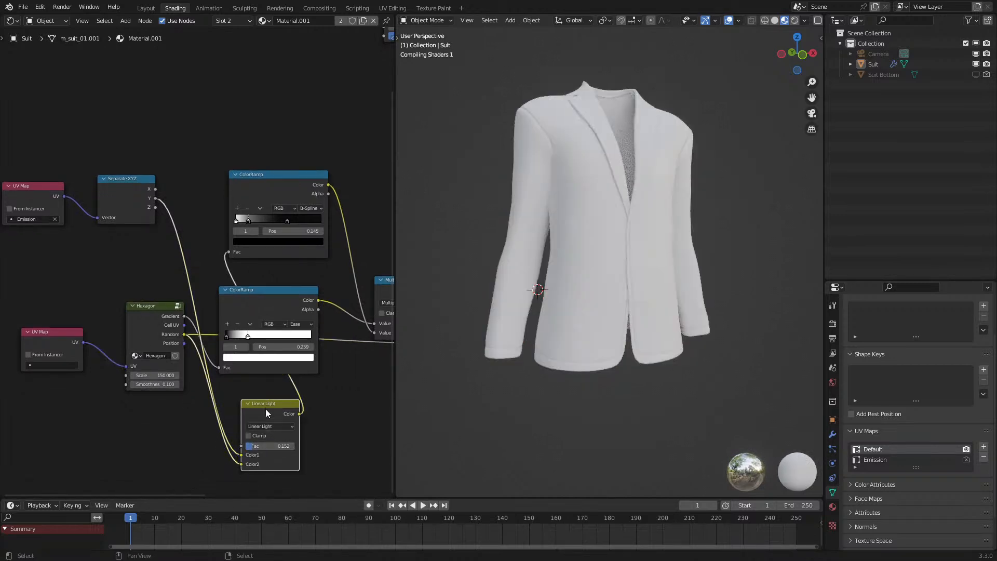
- Place the Linear Light node between Separate XYZ and the upper ColorRamp, and shift the UV Map and Separate XYZ nodes to fit
{"action": "left_click_drag", "start_coordinate": [266, 410], "coordinate": [169, 214]}
{"action": "middle_click_drag", "start_coordinate": [99, 186], "coordinate": [178, 268]}
{"action": "left_click_drag", "start_coordinate": [179, 268], "coordinate": [199, 304]}
{"action": "key", "text": "g"}
{"action": "left_click", "coordinate": [161, 316]}
- Set the Linear Light node's factor to 0.070
{"action": "middle_click_drag", "start_coordinate": [242, 310], "coordinate": [221, 287]}
{"action": "scroll", "coordinate": [220, 287], "scroll_direction": "up", "scroll_amount": 1}
{"action": "left_click_drag", "start_coordinate": [209, 316], "coordinate": [212, 315], "text": "ctrl"}
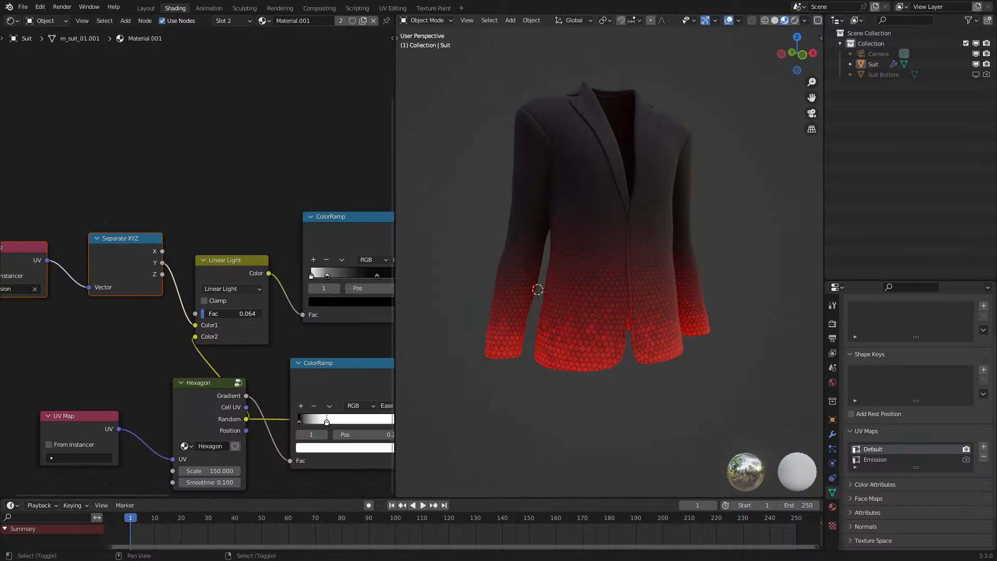
{"action": "mouse_move", "coordinate": [519, 313]}
{"action": "middle_mouse_down"}
{"action": "mouse_move", "coordinate": [550, 310]}
{"action": "mouse_move", "coordinate": [501, 301]}
{"action": "mouse_move", "coordinate": [534, 313]}
{"action": "middle_mouse_up"}
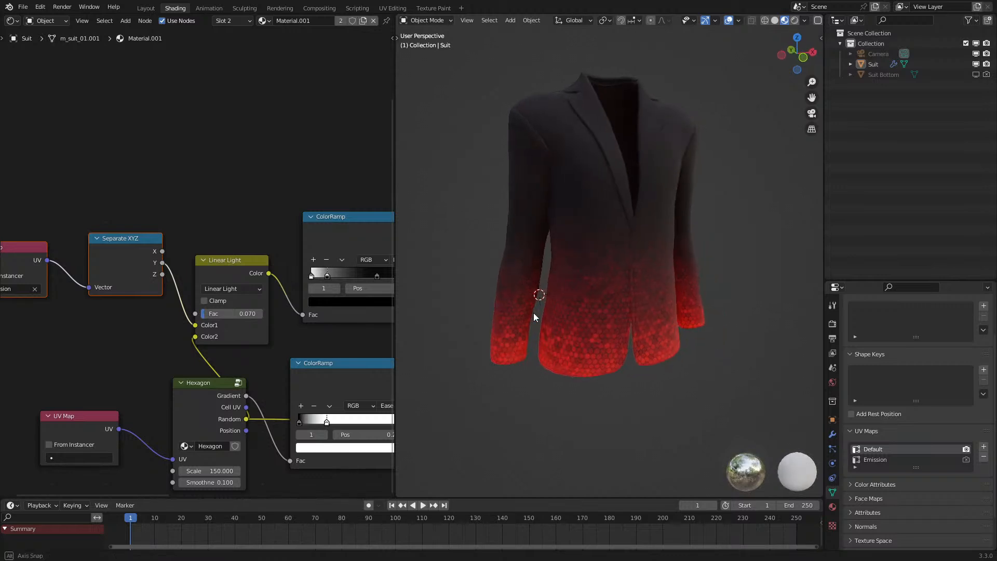
{"action": "scroll", "coordinate": [533, 313], "scroll_direction": "up", "scroll_amount": 1}
- Reconnect the second Multiply node's value to the Principled BSDF's emission strength
{"action": "scroll", "coordinate": [173, 282], "scroll_direction": "down", "scroll_amount": 6}
{"action": "middle_click_drag", "start_coordinate": [303, 305], "coordinate": [202, 328]}
{"action": "left_click_drag", "start_coordinate": [274, 343], "coordinate": [310, 331]}
- Try connecting Separate XYZ's Y output directly to the upper ColorRamp's factor to compare the result without Linear Light
{"action": "middle_click_drag", "start_coordinate": [172, 296], "coordinate": [288, 321]}
{"action": "middle_click_drag", "start_coordinate": [82, 284], "coordinate": [116, 297]}
{"action": "scroll", "coordinate": [94, 313], "scroll_direction": "up", "scroll_amount": 1}
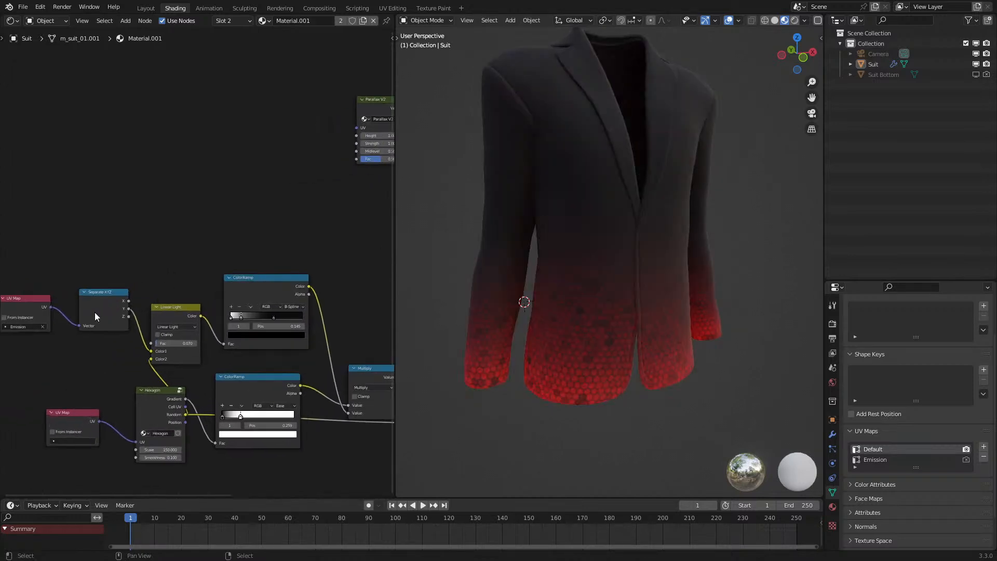
{"action": "left_click_drag", "start_coordinate": [128, 309], "coordinate": [219, 338]}
{"action": "middle_click_drag", "start_coordinate": [219, 338], "coordinate": [213, 340]}
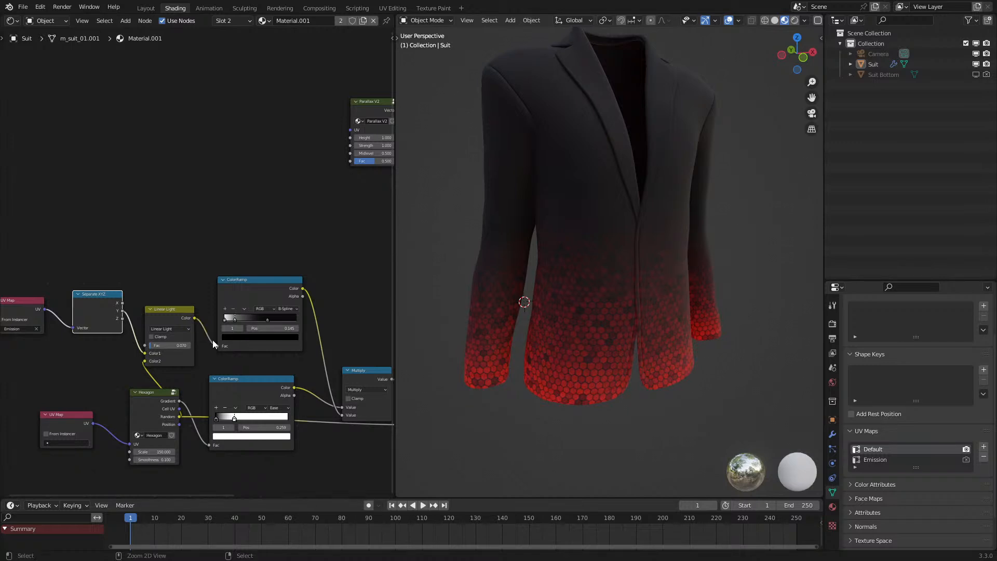
- Raise the Linear Light node's factor to about 0.254 for a stronger random breakup of the glow
{"action": "left_click_drag", "start_coordinate": [174, 341], "coordinate": [174, 341]}
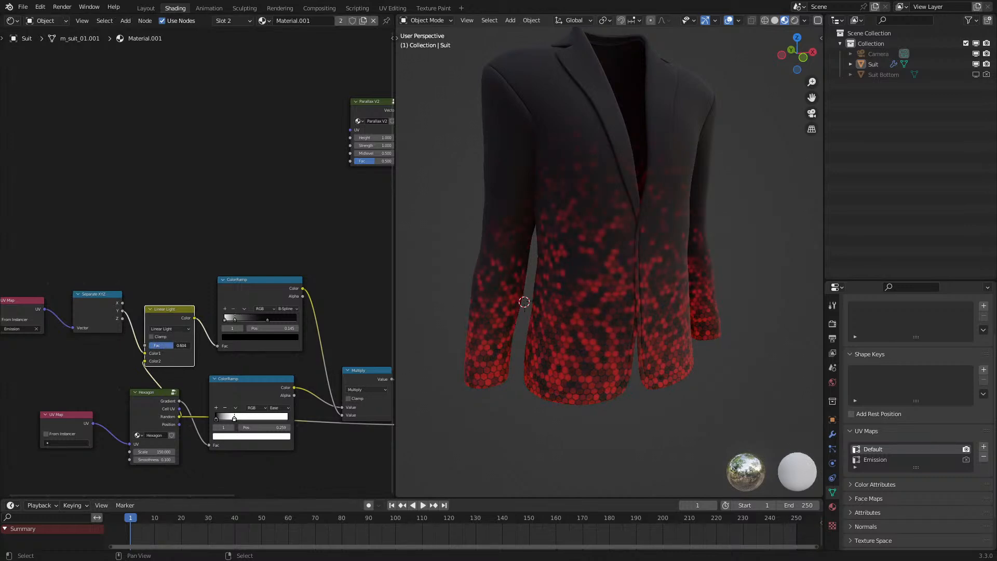
{"action": "middle_click_drag", "start_coordinate": [473, 344], "coordinate": [455, 343]}
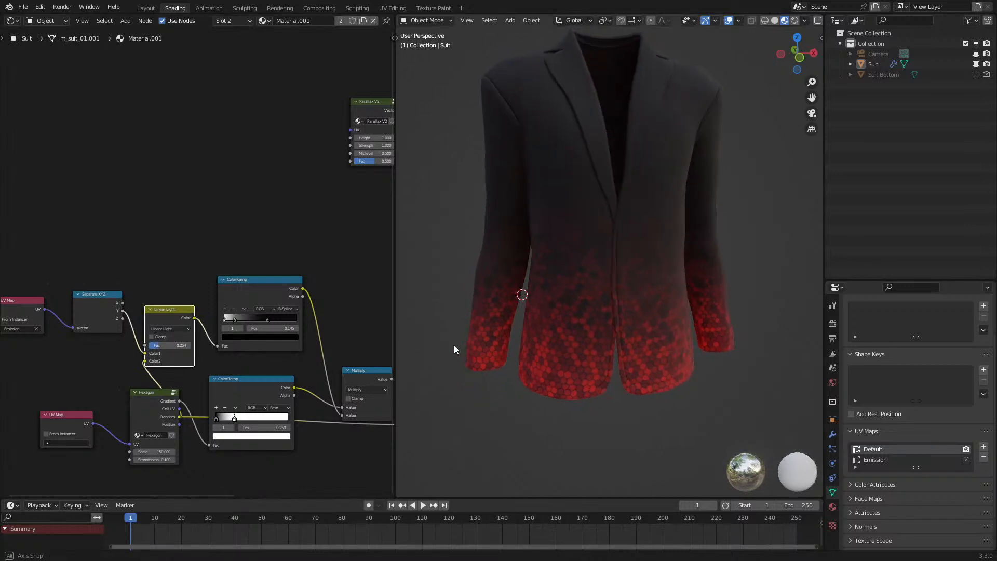
{"action": "scroll", "coordinate": [456, 343], "scroll_direction": "down", "scroll_amount": 1}
{"action": "middle_click_drag", "start_coordinate": [284, 343], "coordinate": [150, 324]}
{"action": "middle_click_drag", "start_coordinate": [291, 366], "coordinate": [235, 368]}
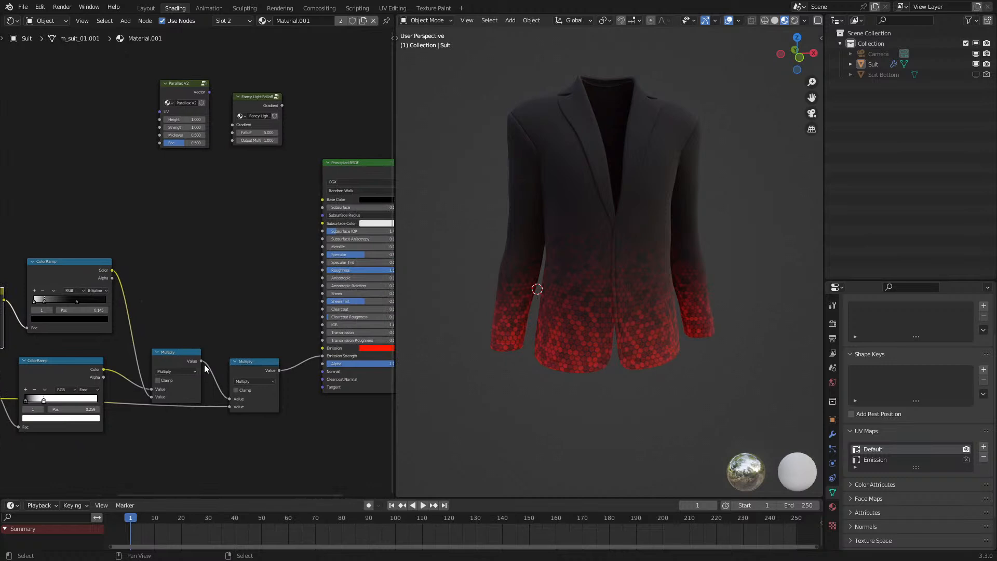
- Compare the glow by stepping through the recent changes, and undo the last Linear Light factor change
{"action": "key", "text": "ctrl+shift+z"}
{"action": "key", "text": "ctrl+z"}
{"action": "key", "text": "ctrl+shift+z"}
{"action": "middle_click_drag", "start_coordinate": [208, 363], "coordinate": [46, 370]}
{"action": "scroll", "coordinate": [157, 344], "scroll_direction": "down", "scroll_amount": 2}
{"action": "middle_click_drag", "start_coordinate": [181, 355], "coordinate": [139, 347]}
{"action": "key", "text": "ctrl+z"}
{"action": "key", "text": "ctrl+z"}
- Connect Separate XYZ's Y output to the upper ColorRamp's factor and delete the Linear Light node
{"action": "left_click_drag", "start_coordinate": [115, 300], "coordinate": [202, 335]}
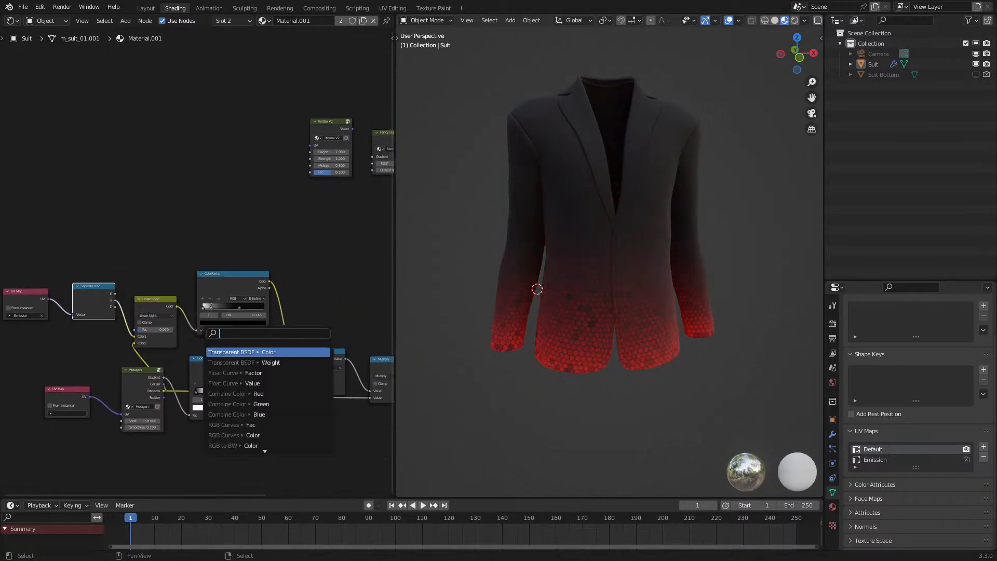
{"action": "left_click_drag", "start_coordinate": [111, 303], "coordinate": [198, 331]}
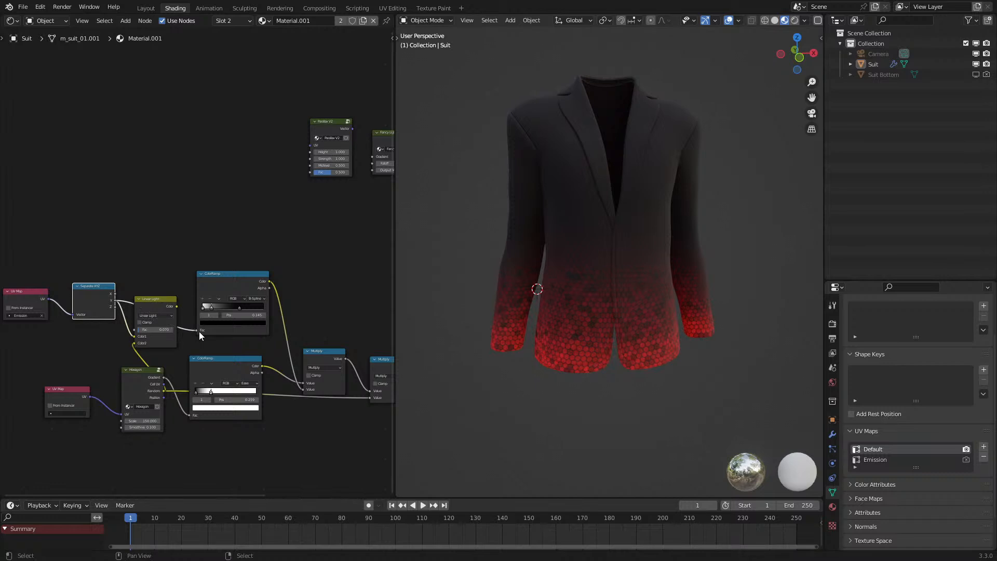
{"action": "left_click", "coordinate": [167, 299]}
{"action": "key", "text": "x"}
- Move the Emission UV Map and Separate XYZ nodes back next to the upper ColorRamp
{"action": "left_click_drag", "start_coordinate": [42, 273], "coordinate": [103, 334]}
{"action": "key", "text": "g"}
{"action": "left_click", "coordinate": [167, 346]}
{"action": "scroll", "coordinate": [480, 336], "scroll_direction": "up", "scroll_amount": 5}
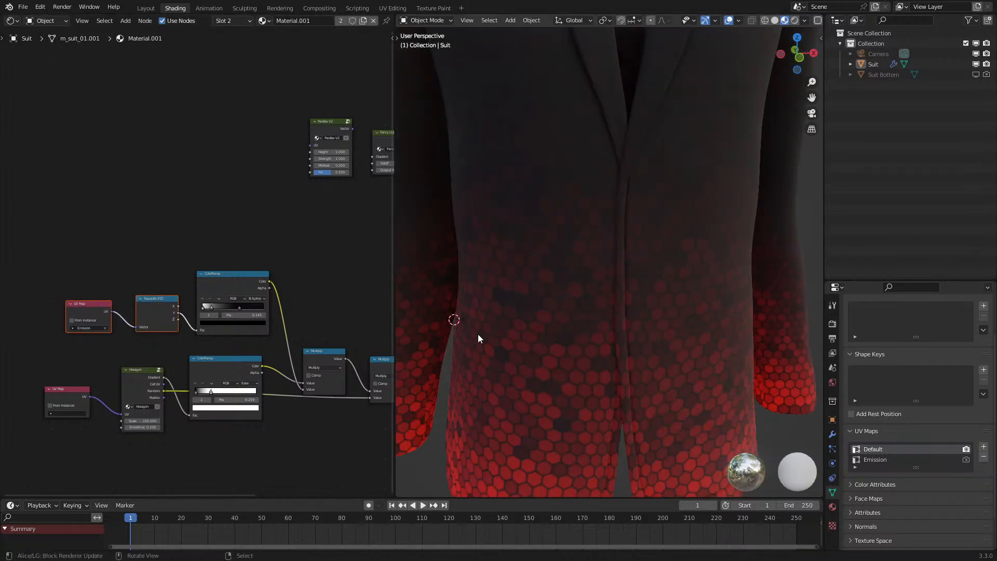
- Move the Parallax V2 group node into the free space below the lower ColorRamp
{"action": "middle_click_drag", "start_coordinate": [100, 210], "coordinate": [58, 177]}
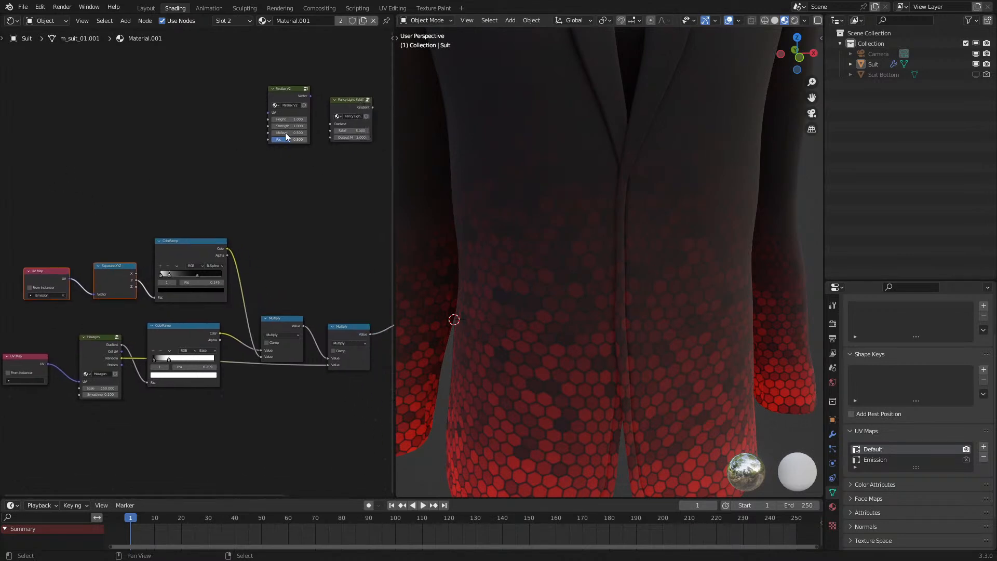
{"action": "left_click_drag", "start_coordinate": [292, 97], "coordinate": [237, 421]}
{"action": "middle_click_drag", "start_coordinate": [237, 421], "coordinate": [229, 315]}
{"action": "scroll", "coordinate": [587, 392], "scroll_direction": "down", "scroll_amount": 4}
{"action": "middle_click_drag", "start_coordinate": [587, 392], "coordinate": [598, 386]}
{"action": "scroll", "coordinate": [185, 341], "scroll_direction": "up", "scroll_amount": 2}
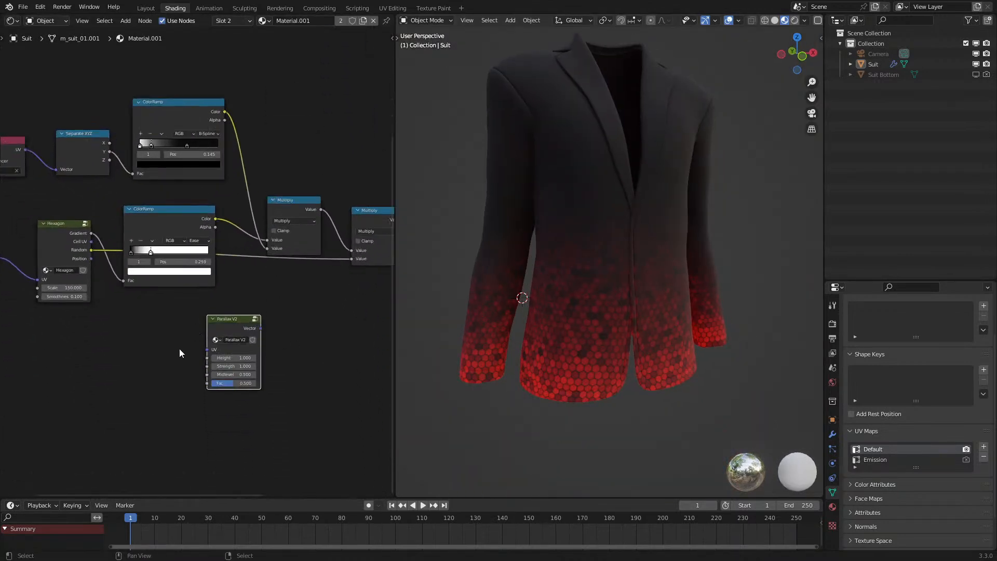
- Duplicate the Hexagon's UV Map node and place the copy in front of the Parallax V2 node
{"action": "middle_click_drag", "start_coordinate": [185, 341], "coordinate": [256, 336]}
{"action": "left_click", "coordinate": [17, 254]}
{"action": "key", "text": "shift+d"}
{"action": "left_click", "coordinate": [102, 365]}
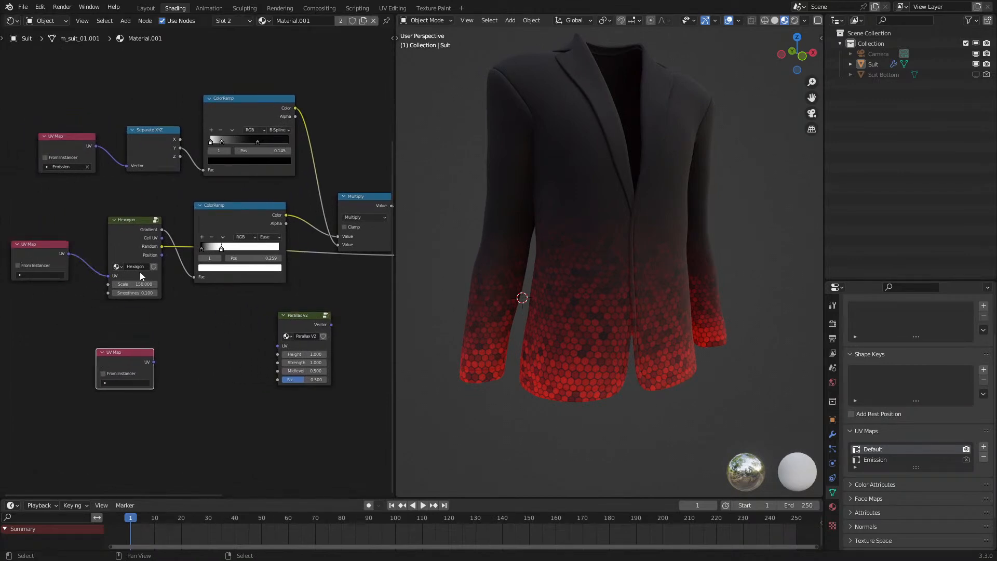
- Set the Hexagon's UV Map node and its copy to Default, and connect the copy to Parallax V2's UV input
{"action": "left_click", "coordinate": [40, 274]}
{"action": "left_click", "coordinate": [44, 290]}
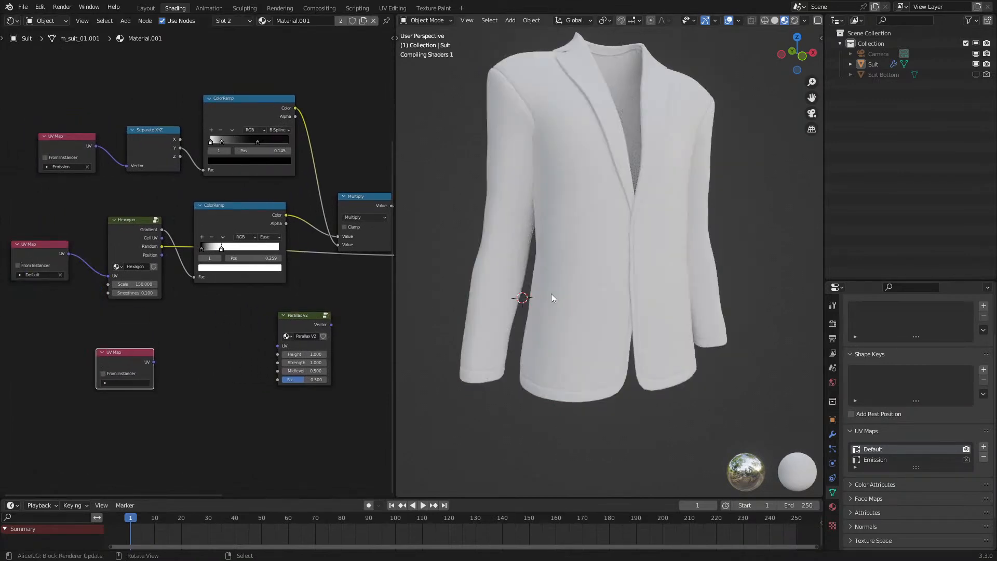
{"action": "left_click", "coordinate": [133, 382]}
{"action": "left_click_drag", "start_coordinate": [154, 362], "coordinate": [246, 363]}
{"action": "middle_click_drag", "start_coordinate": [278, 373], "coordinate": [247, 350]}
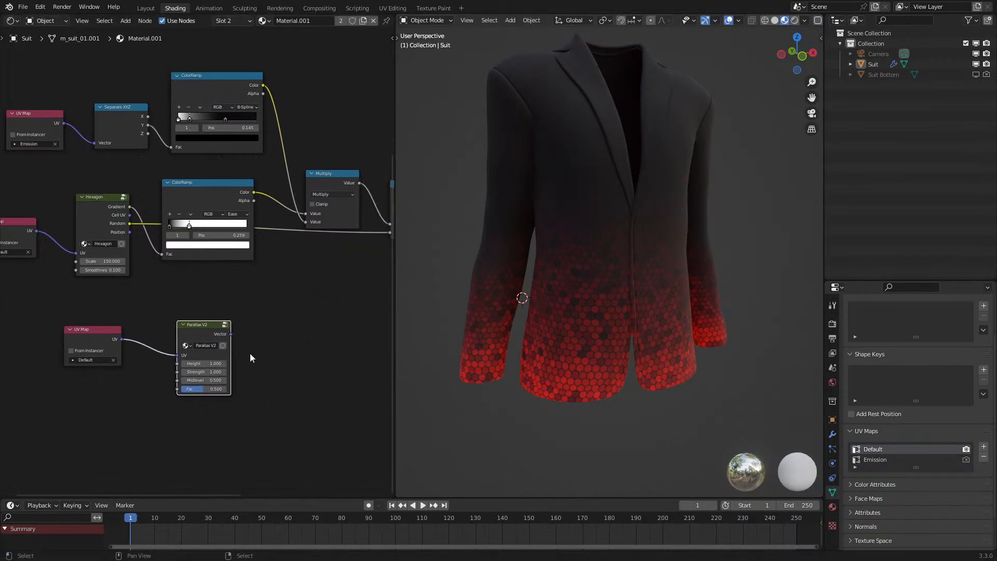
- Move the lower UV Map and Parallax V2 nodes together to free space after them
{"action": "left_click_drag", "start_coordinate": [84, 305], "coordinate": [262, 394]}
{"action": "key", "text": "g"}
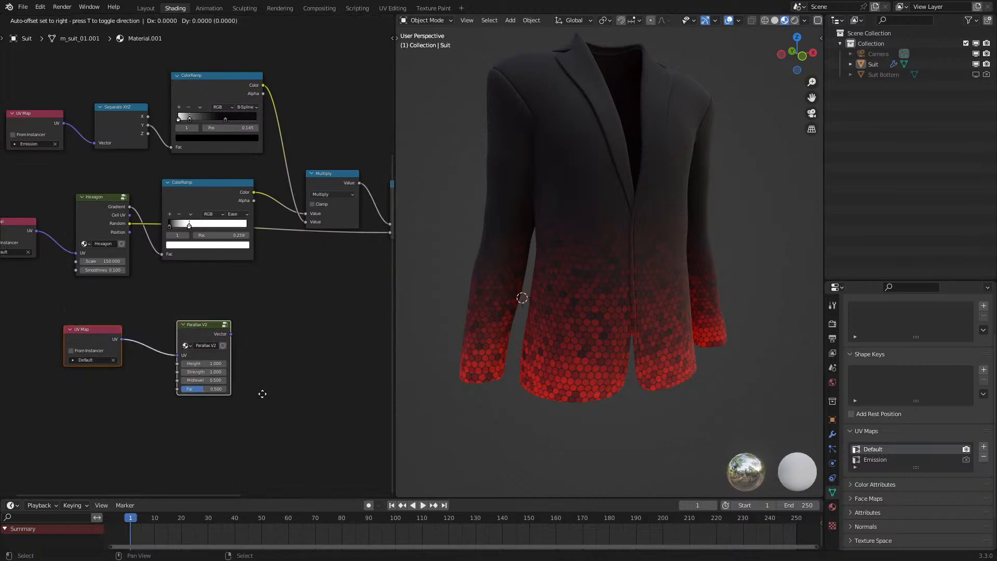
{"action": "left_click", "coordinate": [221, 414]}
{"action": "scroll", "coordinate": [187, 318], "scroll_direction": "up", "scroll_amount": 3}
- Add a 2D Noise Texture node and connect Parallax V2's vector output to its vector input
{"action": "key", "text": "shift+a"}
{"action": "left_click", "coordinate": [211, 294]}
{"action": "right_click", "coordinate": [212, 294]}
{"action": "key", "text": "q"}
{"action": "left_click", "coordinate": [209, 280]}
{"action": "left_click", "coordinate": [224, 317]}
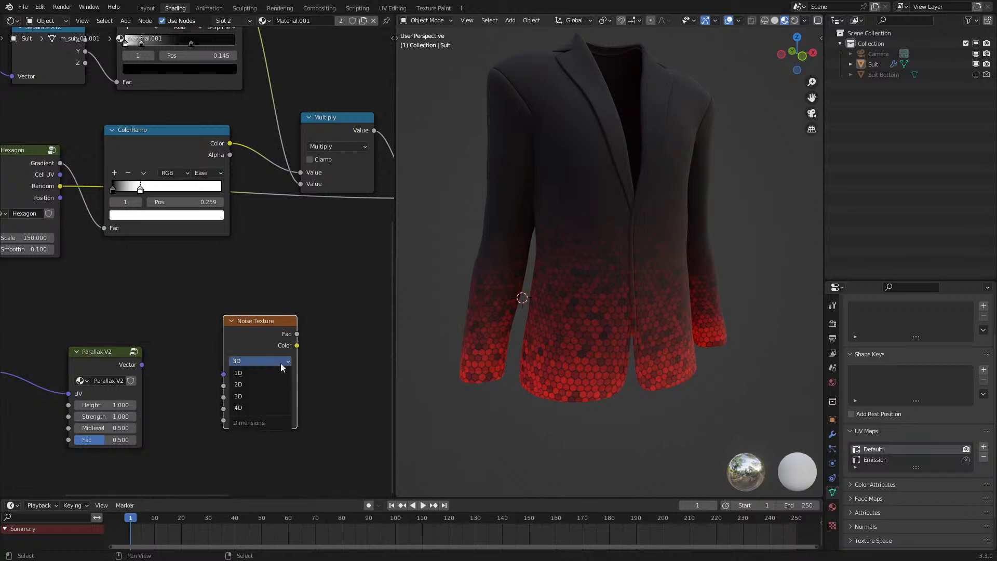
{"action": "left_click_drag", "start_coordinate": [142, 365], "coordinate": [236, 372]}
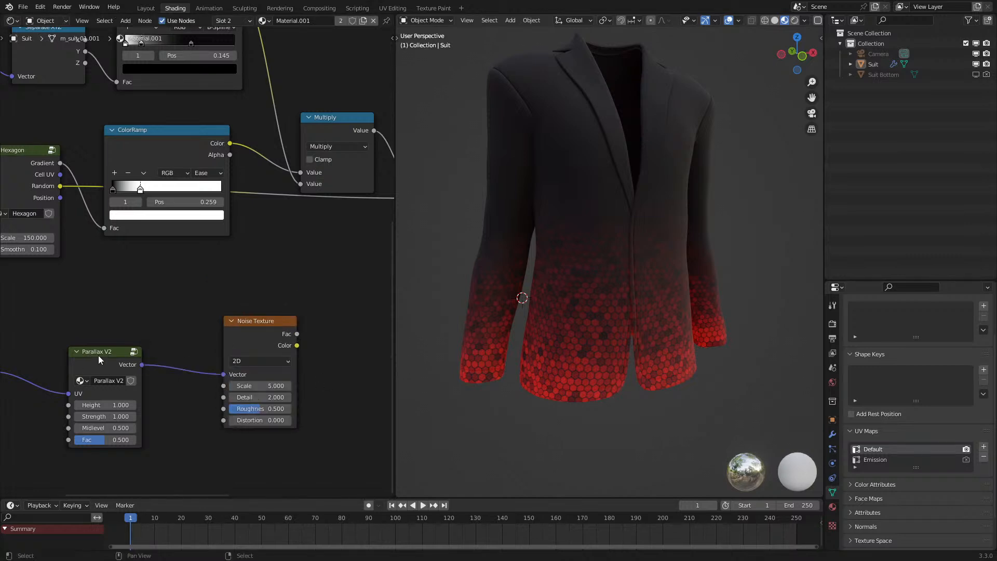
- Inspect the node setup inside the Parallax V2 group and return to the material's node tree
{"action": "left_click", "coordinate": [98, 356]}
{"action": "key", "text": "Tab"}
{"action": "scroll", "coordinate": [98, 355], "scroll_direction": "down", "scroll_amount": 3}
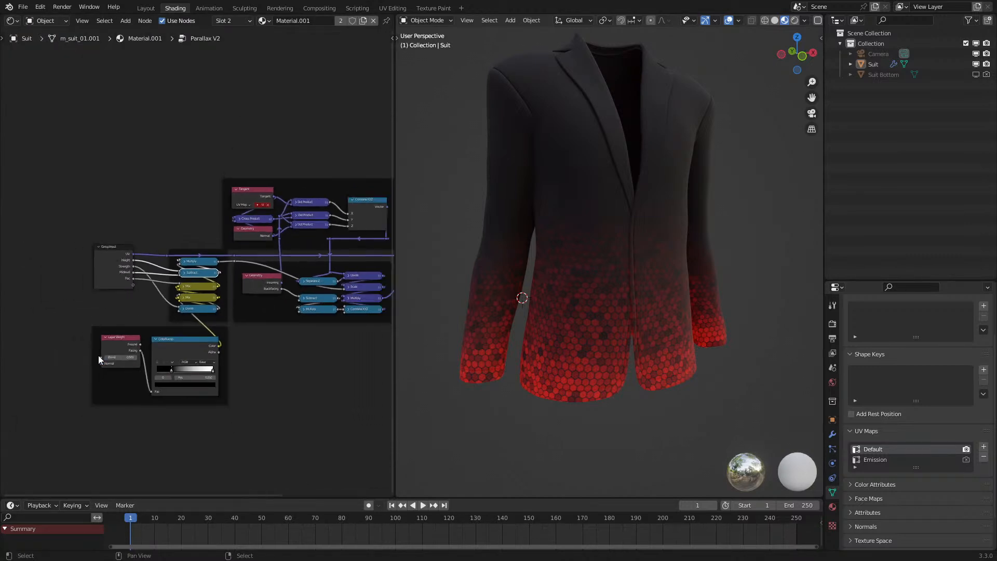
{"action": "scroll", "coordinate": [98, 355], "scroll_direction": "up", "scroll_amount": 1}
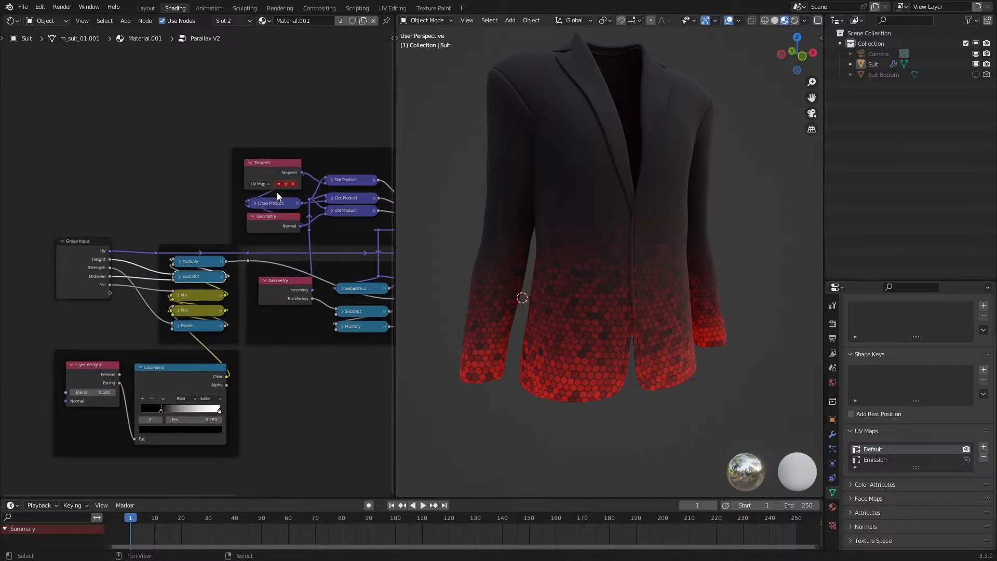
{"action": "key", "text": "Tab"}
- Preview the Parallax V2 and Noise Texture outputs on the jacket, and set Parallax V2's height to 0
{"action": "left_click", "coordinate": [139, 335], "text": "ctrl+shift"}
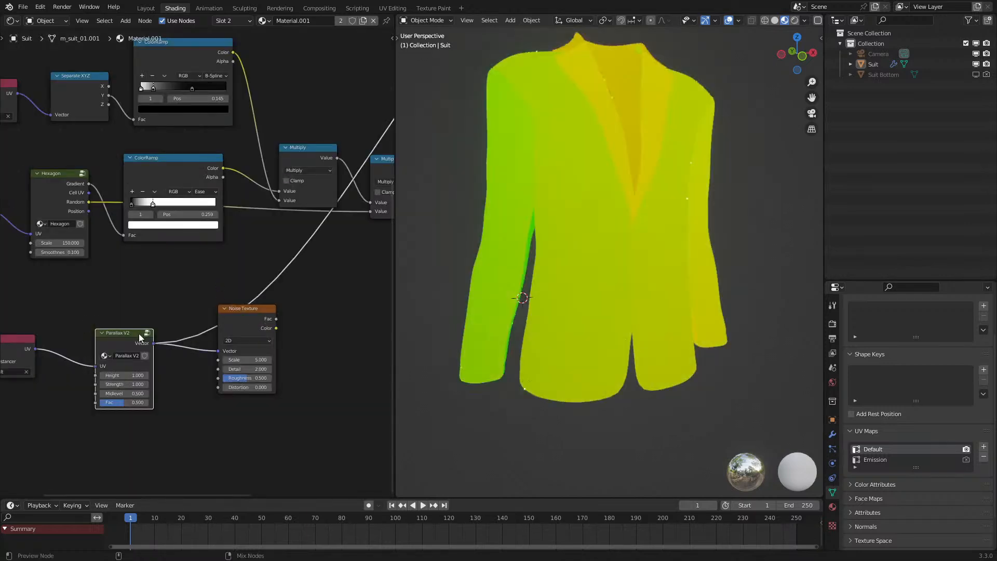
{"action": "left_click", "coordinate": [263, 312], "text": "ctrl+shift"}
{"action": "mouse_move", "coordinate": [123, 376]}
{"action": "left_mouse_down"}
{"action": "mouse_move", "coordinate": [165, 376]}
{"action": "mouse_move", "coordinate": [146, 376]}
{"action": "left_mouse_up"}
{"action": "mouse_move", "coordinate": [587, 250]}
{"action": "middle_mouse_down"}
{"action": "mouse_move", "coordinate": [545, 272]}
{"action": "mouse_move", "coordinate": [531, 251]}
{"action": "mouse_move", "coordinate": [587, 209]}
{"action": "mouse_move", "coordinate": [623, 218]}
{"action": "middle_mouse_up"}
{"action": "left_click_drag", "start_coordinate": [115, 376], "coordinate": [94, 376]}
{"action": "double_click", "coordinate": [116, 376]}
{"action": "type", "text": "0"}
{"action": "key", "text": "Return"}
- Set the Noise Texture's scale to 27 and examine the pattern on the jacket
{"action": "left_click_drag", "start_coordinate": [250, 359], "coordinate": [365, 360]}
{"action": "middle_click_drag", "start_coordinate": [554, 357], "coordinate": [500, 373]}
{"action": "left_click_drag", "start_coordinate": [130, 372], "coordinate": [130, 372]}
{"action": "middle_click_drag", "start_coordinate": [155, 363], "coordinate": [226, 352]}
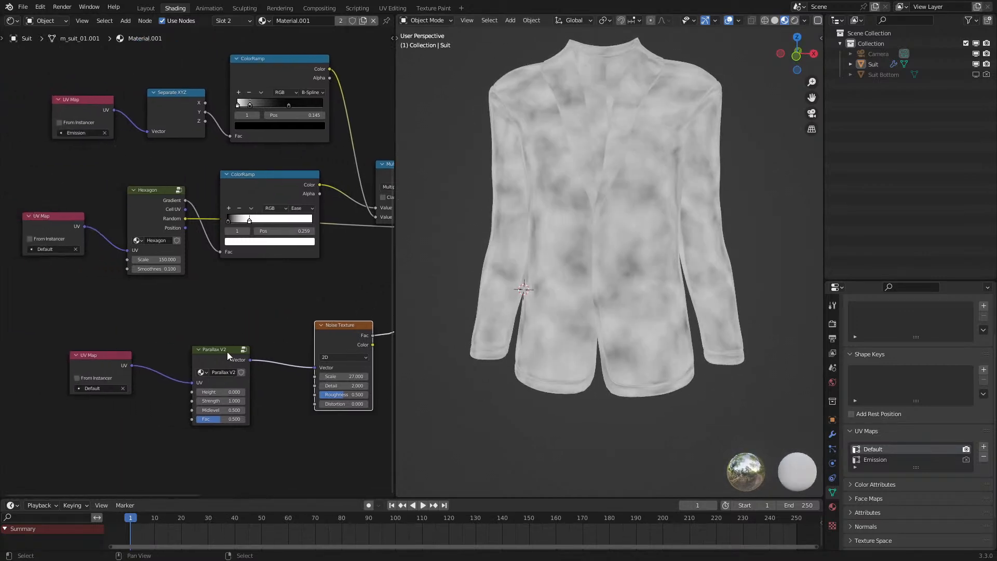
- Enter the Parallax V2 group and check which UV maps its Tangent node can use
{"action": "left_click", "coordinate": [245, 351]}
{"action": "scroll", "coordinate": [238, 263], "scroll_direction": "up", "scroll_amount": 5}
{"action": "left_click", "coordinate": [250, 256]}
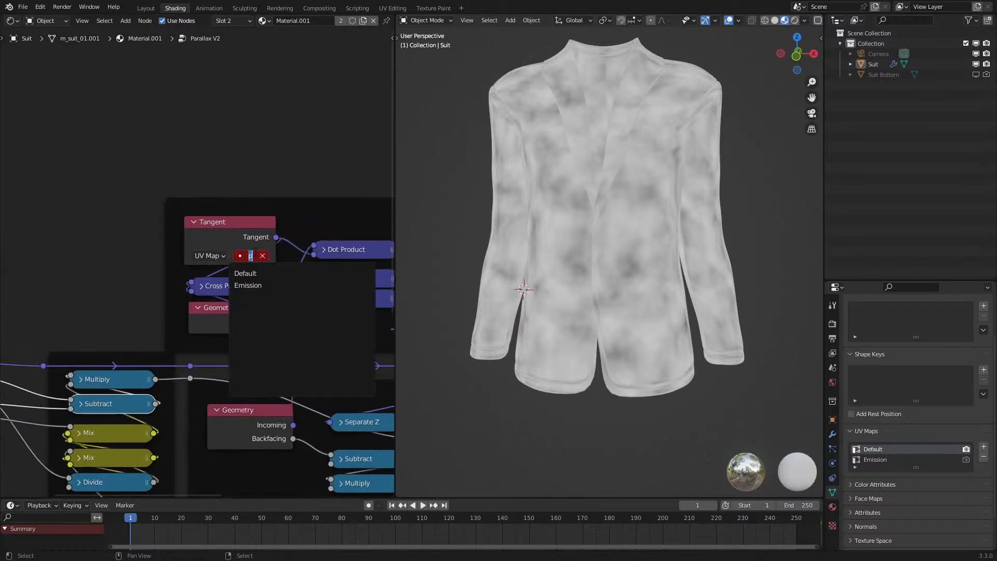
{"action": "left_click", "coordinate": [272, 253]}
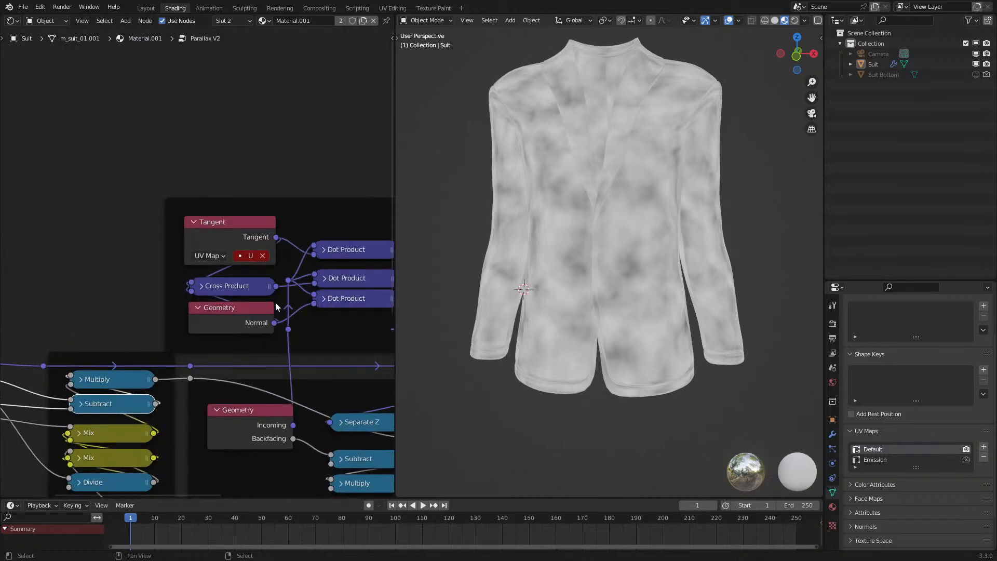
{"action": "key", "text": "shift+a"}
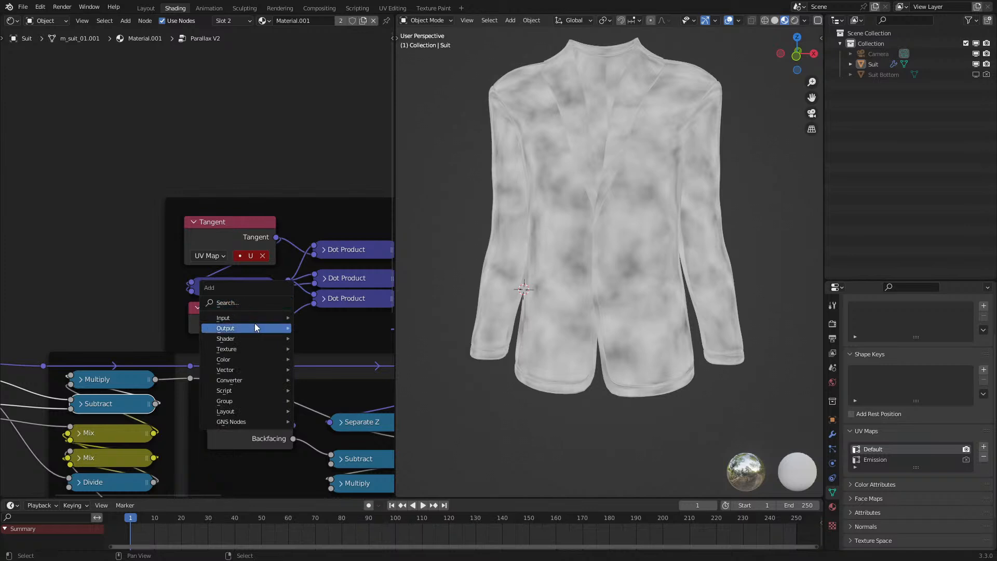
{"action": "mouse_move", "coordinate": [257, 315]}
{"action": "left_click", "coordinate": [335, 486]}
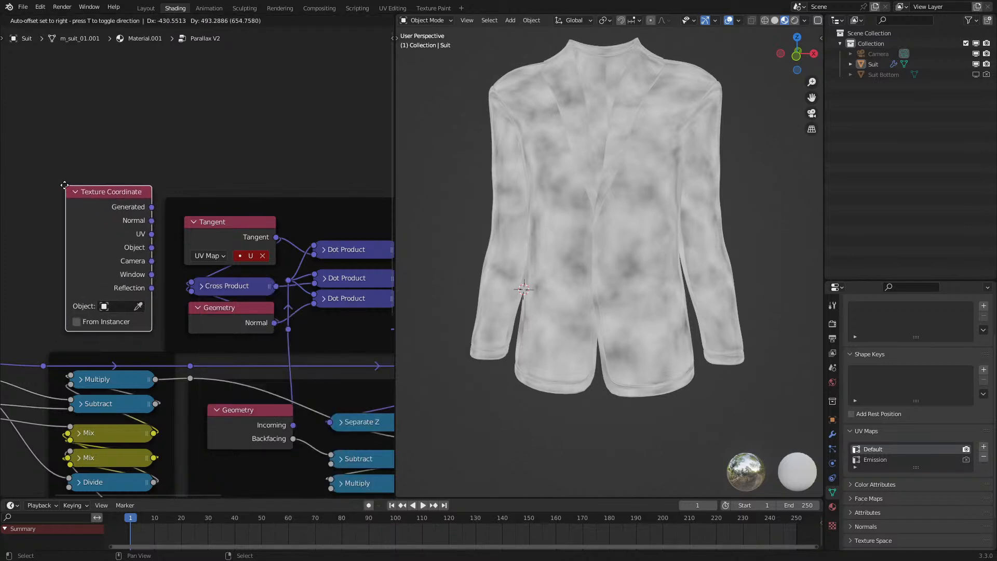
{"action": "right_click", "coordinate": [67, 185]}
{"action": "key", "text": "shift+a"}
{"action": "left_click", "coordinate": [66, 172]}
{"action": "type", "text": "tang"}
{"action": "key", "text": "Return"}
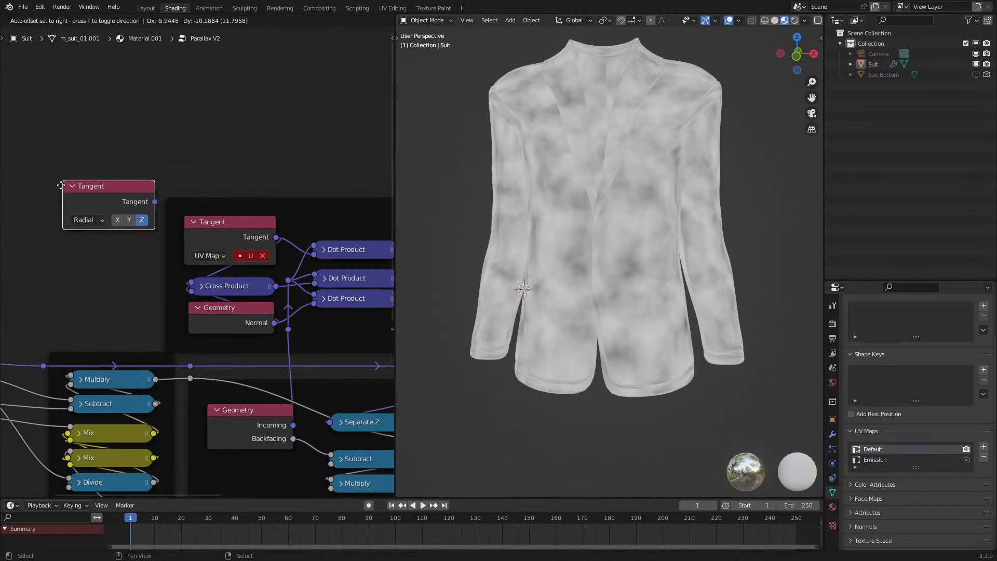
{"action": "left_click", "coordinate": [54, 213]}
{"action": "left_click", "coordinate": [70, 253]}
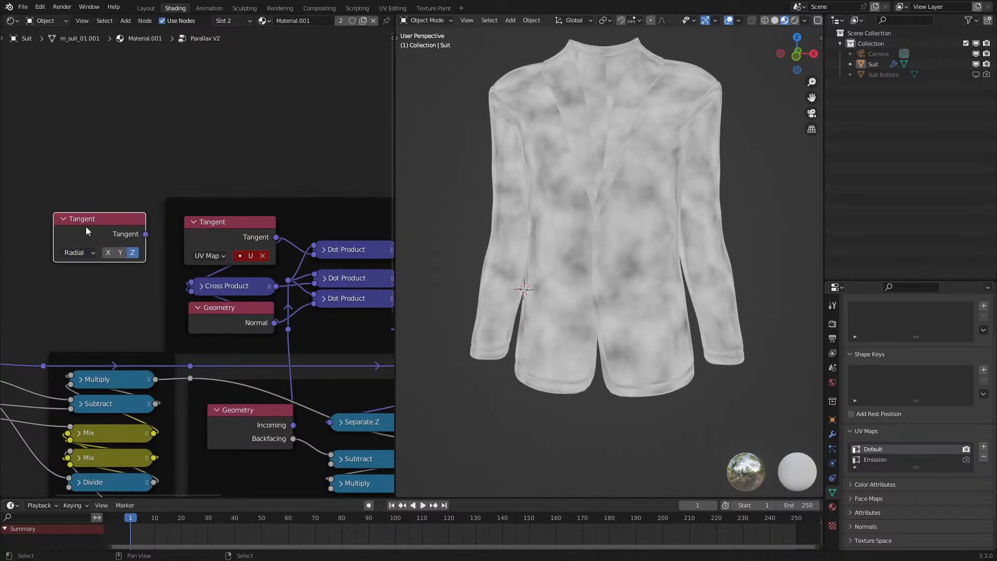
{"action": "key", "text": "Delete"}
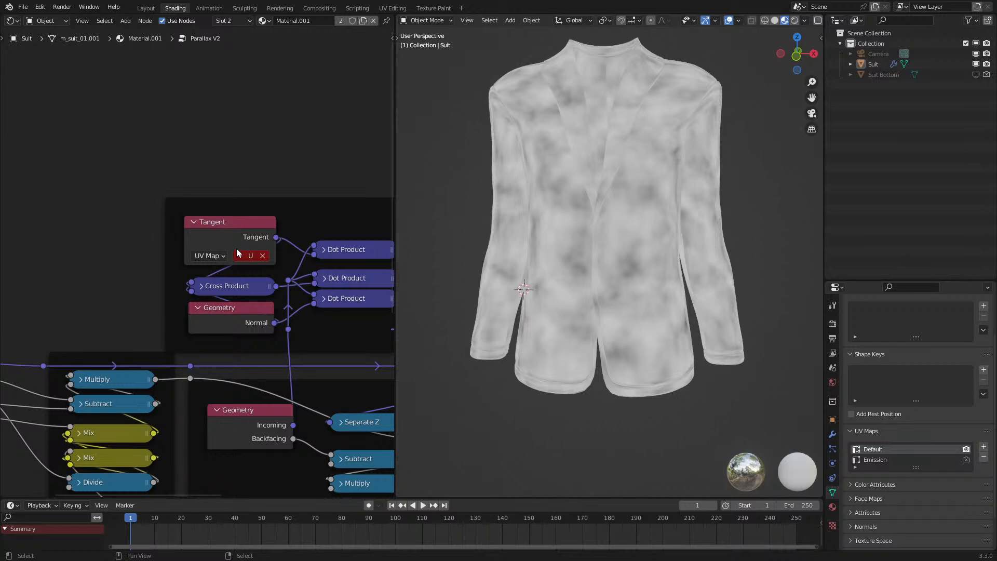
- Rename the suit's Default UV map to UVMap to match the name used by the Tangent node inside Parallax V2
{"action": "key", "text": "Tab"}
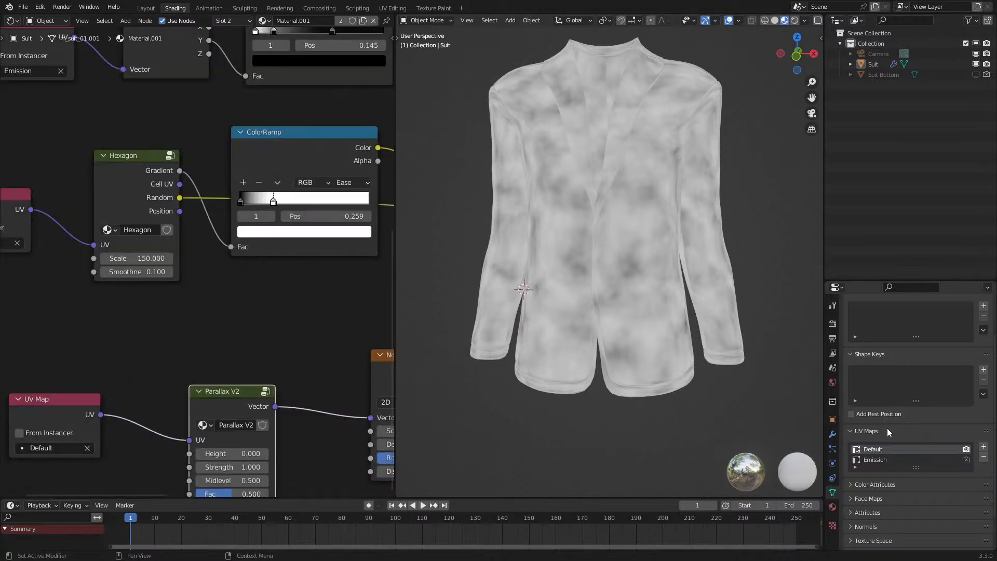
{"action": "type", "text": "UvMap"}
{"action": "key", "text": "Return"}
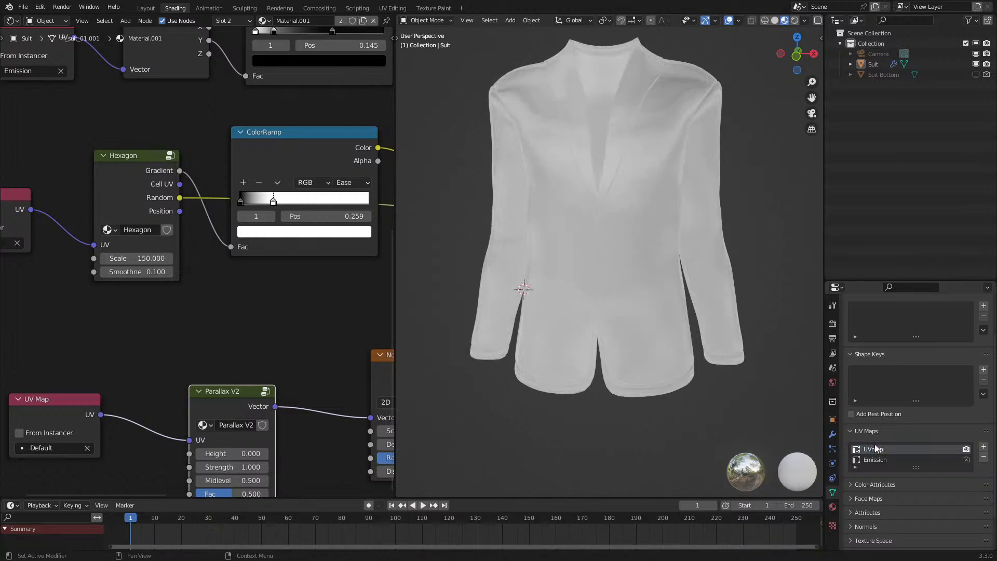
{"action": "middle_click_drag", "start_coordinate": [174, 381], "coordinate": [280, 341]}
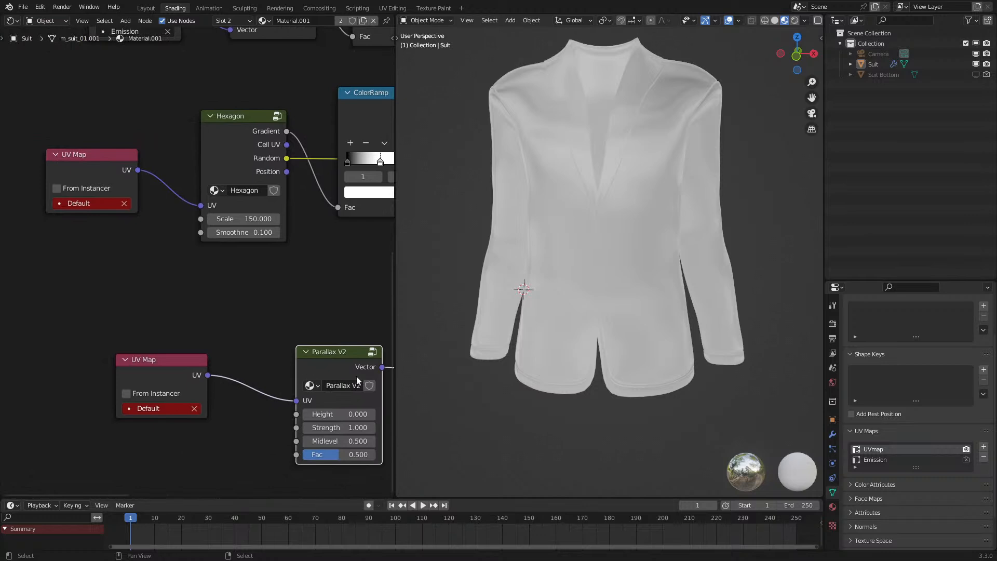
{"action": "left_click", "coordinate": [372, 353]}
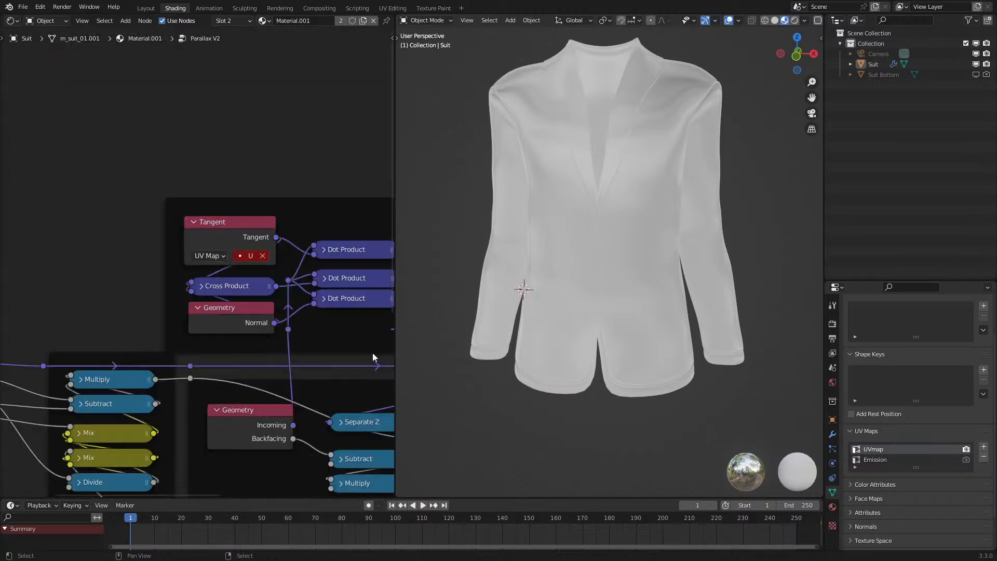
{"action": "left_click", "coordinate": [253, 256]}
{"action": "key", "text": "Escape"}
{"action": "double_click", "coordinate": [889, 451]}
{"action": "type", "text": "UVMap"}
{"action": "key", "text": "Return"}
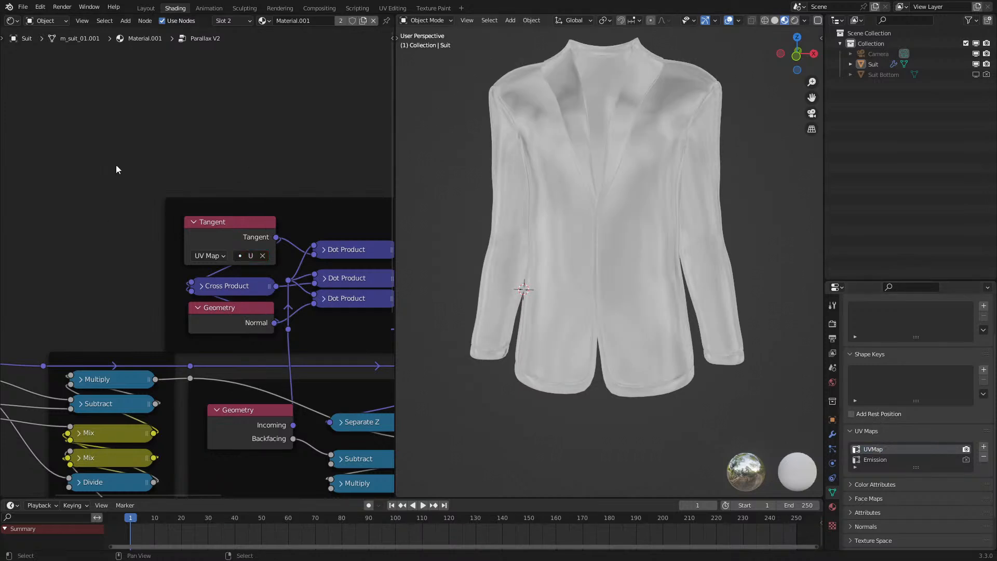
- Return to the material's node tree and set the UV Map nodes feeding Parallax V2 and Hexagon to UVMap
{"action": "key", "text": "Tab"}
{"action": "left_click", "coordinate": [173, 389]}
{"action": "left_click", "coordinate": [171, 403]}
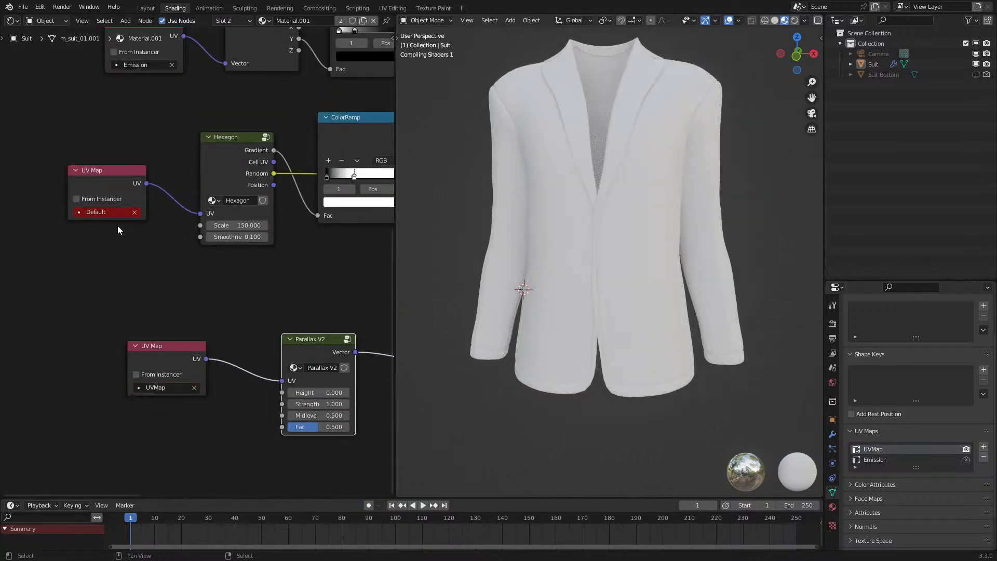
{"action": "left_click", "coordinate": [107, 212]}
{"action": "left_click", "coordinate": [100, 228]}
{"action": "scroll", "coordinate": [239, 311], "scroll_direction": "down", "scroll_amount": 3}
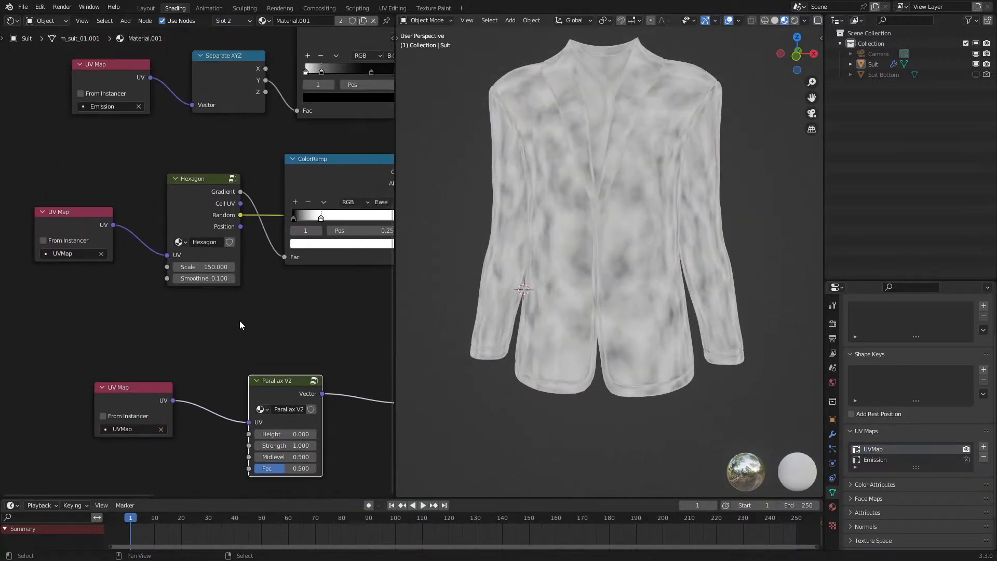
- Examine the noise on the jacket and set the Noise Texture's detail to 0
{"action": "mouse_move", "coordinate": [569, 298]}
{"action": "middle_mouse_down"}
{"action": "mouse_move", "coordinate": [609, 311]}
{"action": "mouse_move", "coordinate": [572, 286]}
{"action": "middle_mouse_up"}
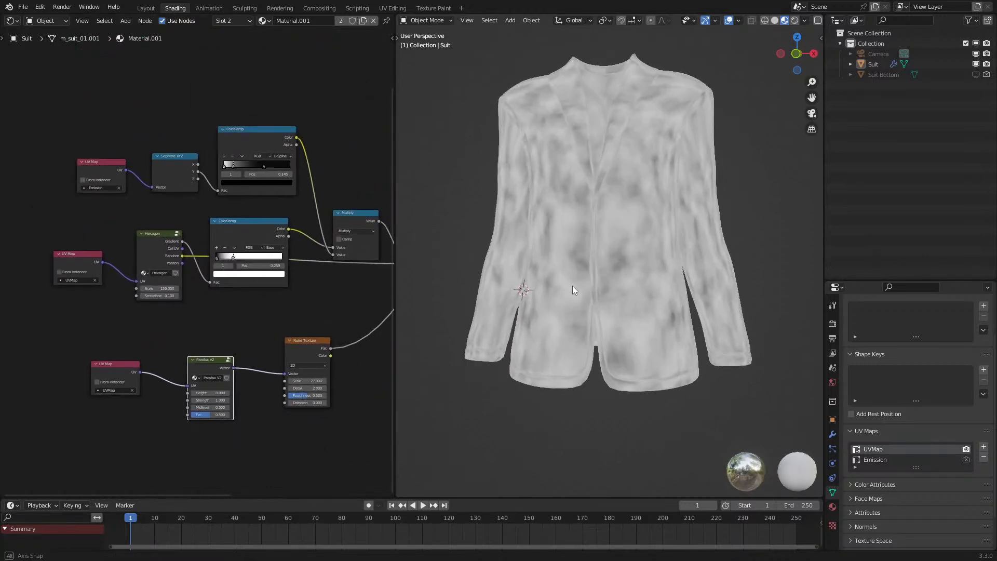
{"action": "scroll", "coordinate": [313, 376], "scroll_direction": "up", "scroll_amount": 3}
{"action": "middle_click_drag", "start_coordinate": [567, 338], "coordinate": [614, 335]}
{"action": "scroll", "coordinate": [584, 285], "scroll_direction": "up", "scroll_amount": 3}
{"action": "middle_click_drag", "start_coordinate": [584, 289], "coordinate": [535, 296]}
{"action": "middle_click_drag", "start_coordinate": [158, 419], "coordinate": [129, 341]}
{"action": "left_click_drag", "start_coordinate": [337, 372], "coordinate": [311, 371]}
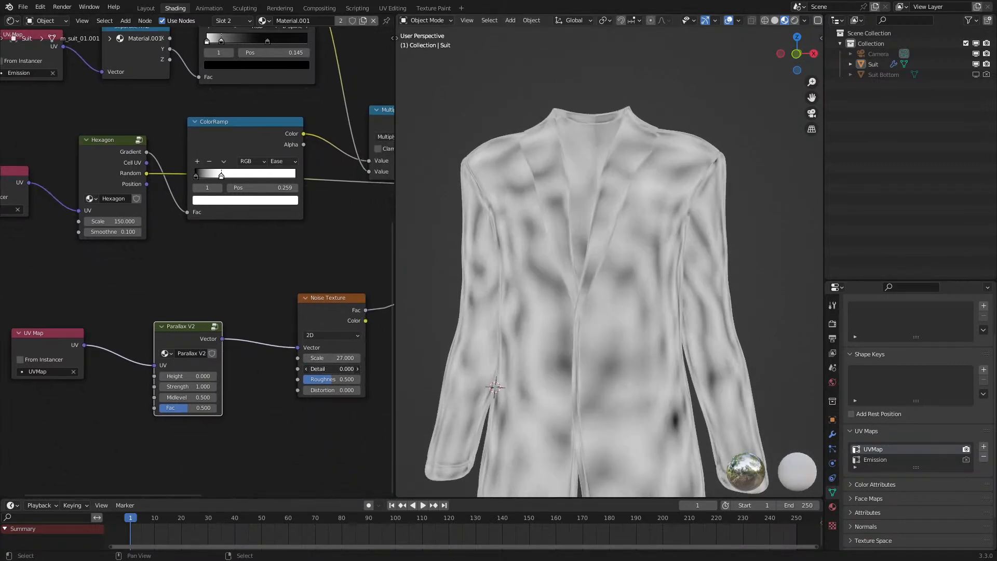
- Set the Noise Texture's scale to 20
{"action": "scroll", "coordinate": [334, 282], "scroll_direction": "down", "scroll_amount": 2}
{"action": "scroll", "coordinate": [638, 294], "scroll_direction": "down", "scroll_amount": 3}
{"action": "middle_click_drag", "start_coordinate": [638, 295], "coordinate": [614, 286]}
{"action": "scroll", "coordinate": [608, 289], "scroll_direction": "up", "scroll_amount": 3}
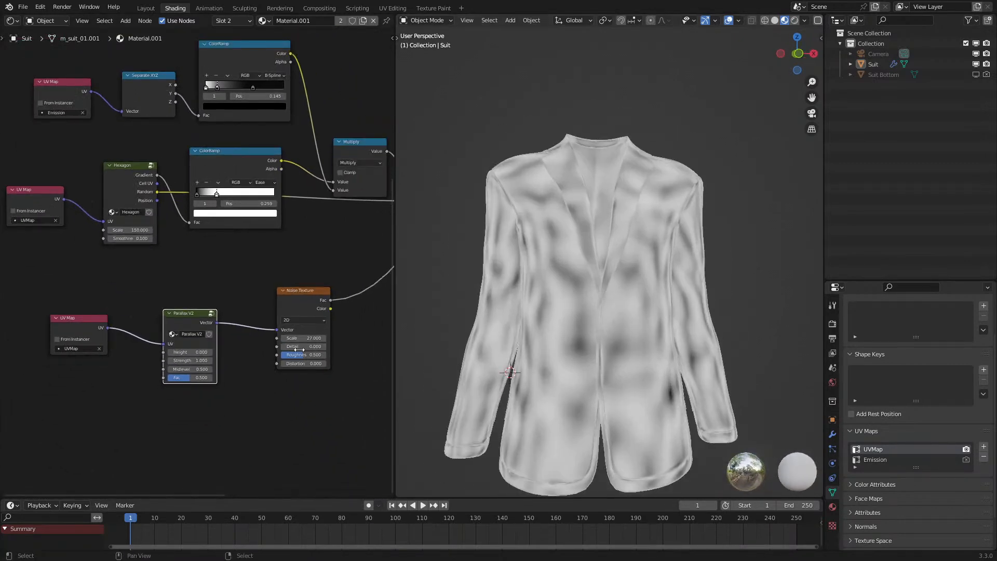
{"action": "left_click_drag", "start_coordinate": [322, 338], "coordinate": [297, 338], "text": "ctrl"}
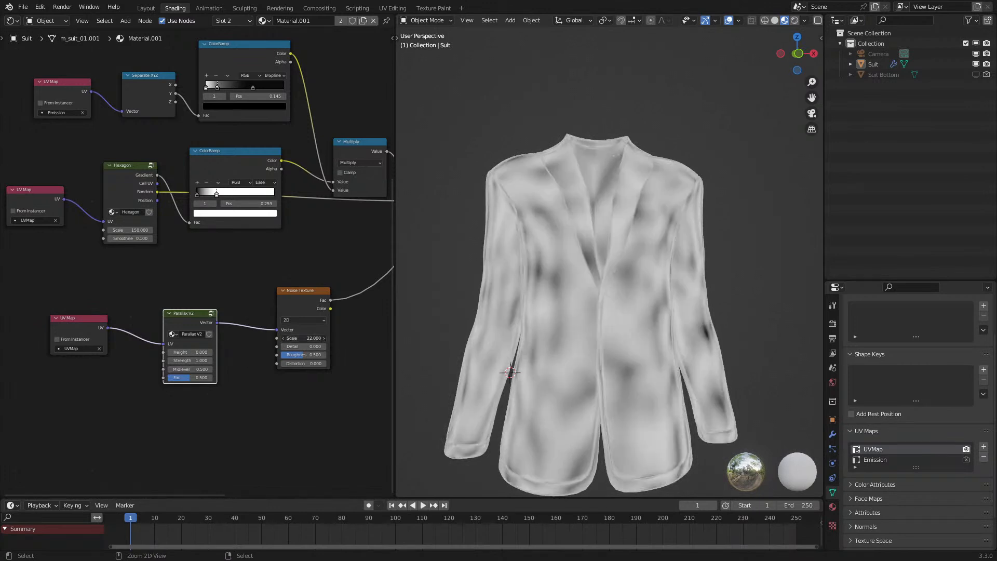
{"action": "left_click", "coordinate": [314, 338]}
{"action": "type", "text": "20"}
{"action": "key", "text": "Return"}
- Duplicate the last Multiply node and link the original's output into the copy's first value
{"action": "scroll", "coordinate": [378, 235], "scroll_direction": "down", "scroll_amount": 4}
{"action": "middle_click_drag", "start_coordinate": [378, 235], "coordinate": [149, 360]}
{"action": "scroll", "coordinate": [214, 350], "scroll_direction": "up", "scroll_amount": 4}
{"action": "left_click", "coordinate": [195, 289]}
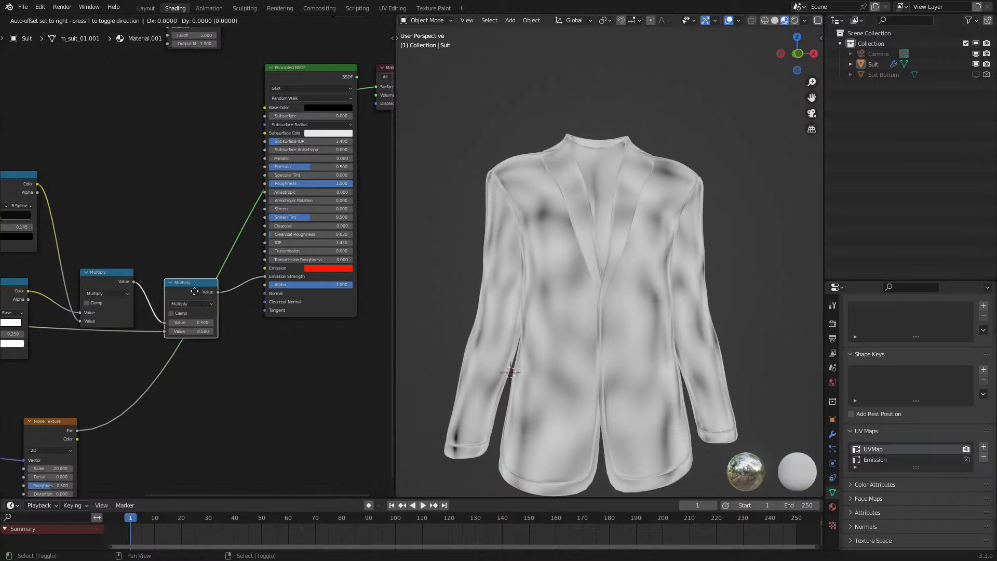
{"action": "key", "text": "shift+d"}
{"action": "left_click", "coordinate": [246, 349]}
{"action": "left_click_drag", "start_coordinate": [219, 291], "coordinate": [224, 383]}
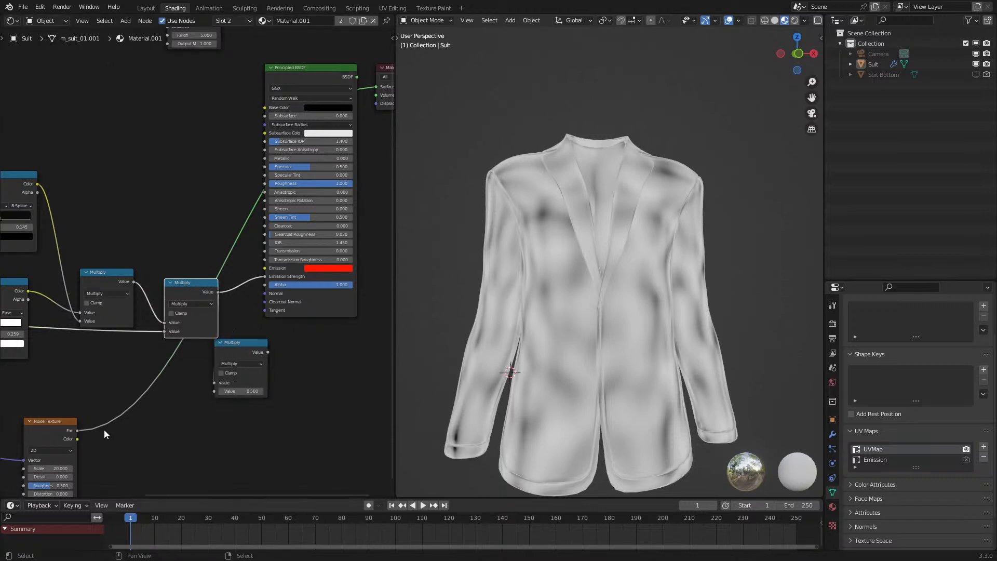
- Multiply by the Noise Texture's Fac, link the result to Emission Strength, and preview the Principled BSDF on the jacket
{"action": "left_click_drag", "start_coordinate": [77, 430], "coordinate": [214, 391]}
{"action": "left_click_drag", "start_coordinate": [267, 352], "coordinate": [266, 277]}
{"action": "left_click", "coordinate": [330, 76]}
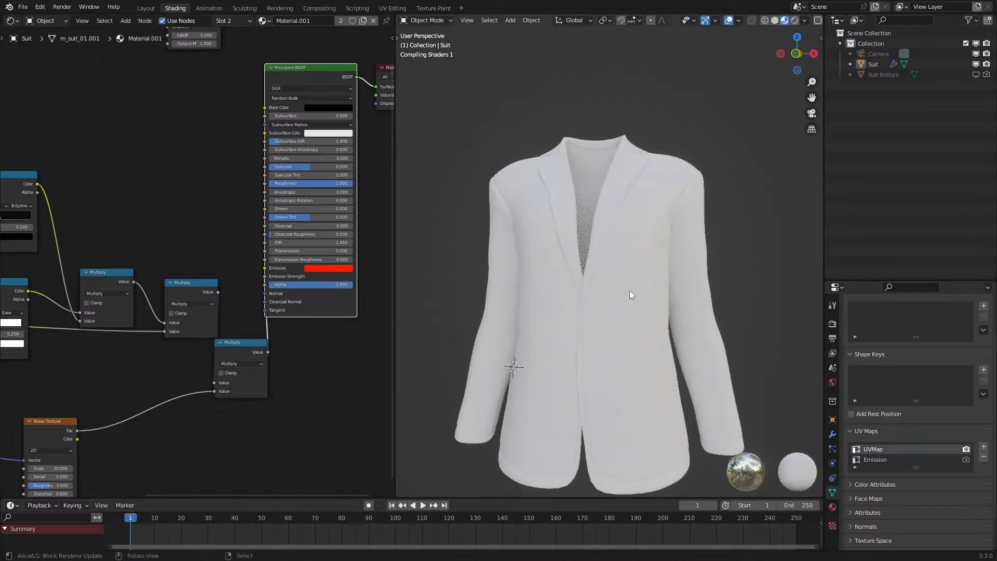
{"action": "middle_click_drag", "start_coordinate": [606, 302], "coordinate": [644, 251]}
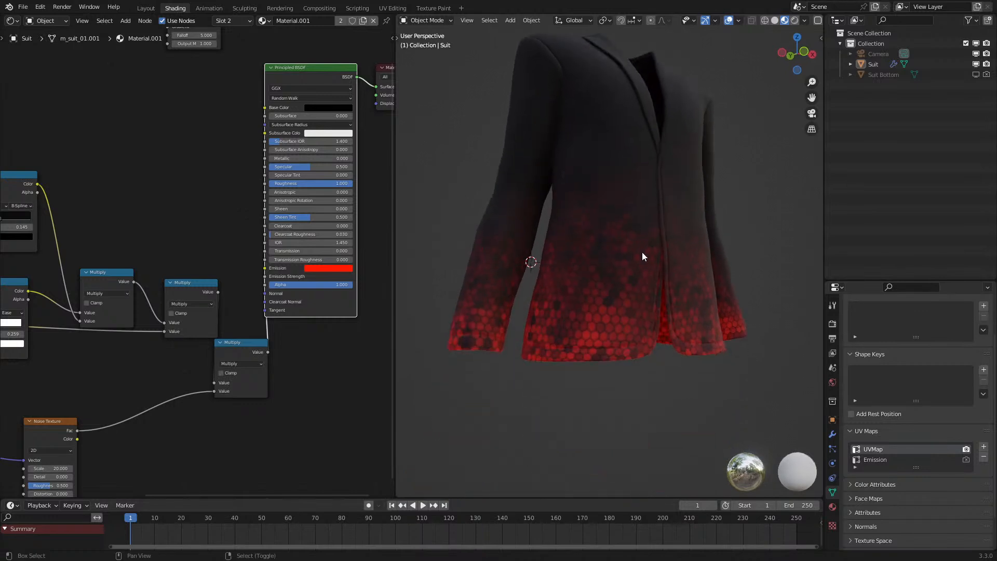
{"action": "scroll", "coordinate": [639, 299], "scroll_direction": "up", "scroll_amount": 5}
{"action": "scroll", "coordinate": [621, 304], "scroll_direction": "down", "scroll_amount": 7}
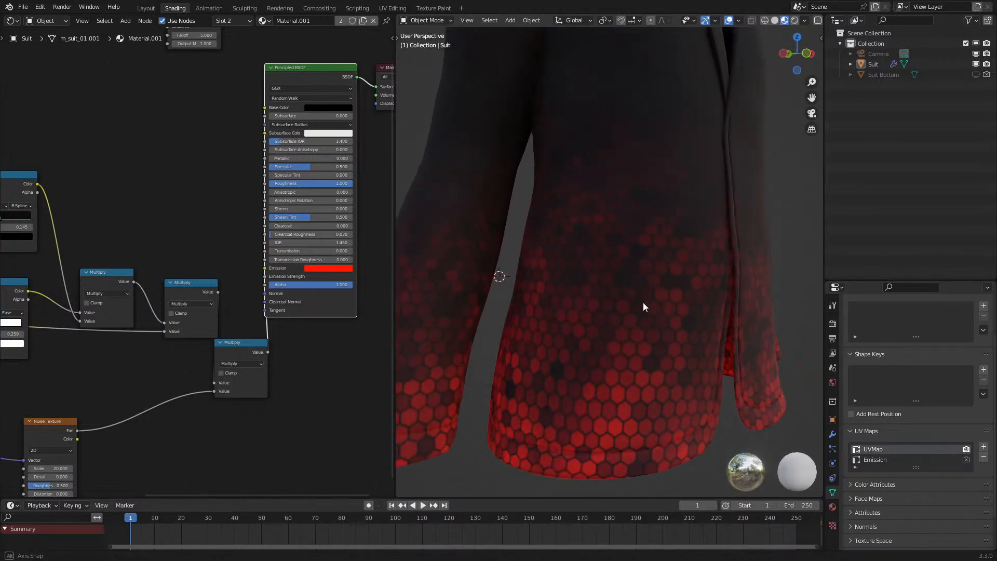
- Add a ColorRamp between the Noise Texture's Fac output and the second value of the final Multiply node
{"action": "middle_click_drag", "start_coordinate": [133, 370], "coordinate": [197, 378]}
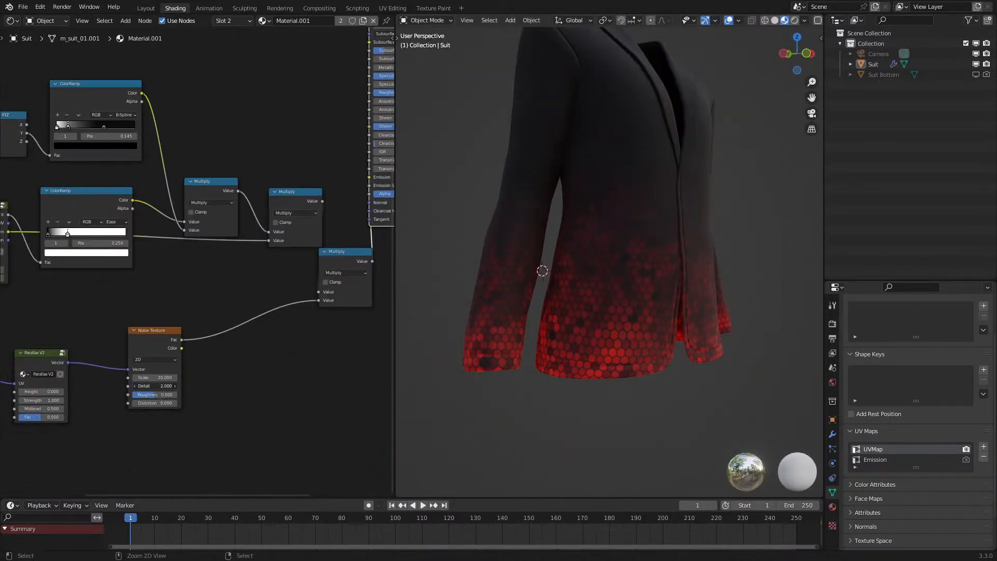
{"action": "mouse_move", "coordinate": [638, 331]}
{"action": "middle_mouse_down"}
{"action": "mouse_move", "coordinate": [588, 336]}
{"action": "mouse_move", "coordinate": [631, 348]}
{"action": "middle_mouse_up"}
{"action": "scroll", "coordinate": [172, 396], "scroll_direction": "up", "scroll_amount": 1}
{"action": "key", "text": "shift+a"}
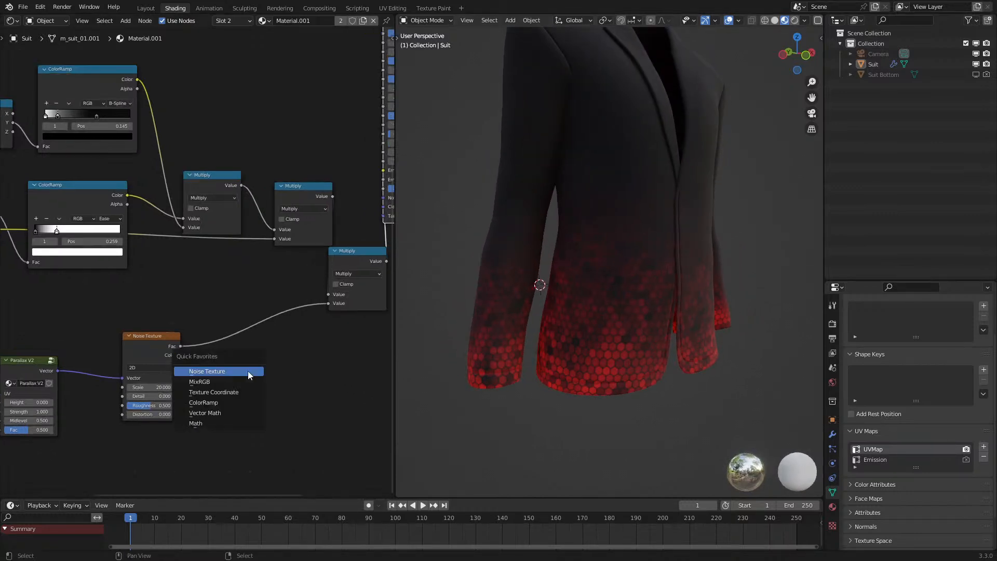
{"action": "left_click", "coordinate": [238, 405]}
{"action": "left_click", "coordinate": [218, 349]}
{"action": "left_click_drag", "start_coordinate": [180, 346], "coordinate": [221, 439]}
{"action": "left_click", "coordinate": [304, 396]}
{"action": "key", "text": "Return"}
{"action": "left_click_drag", "start_coordinate": [321, 372], "coordinate": [328, 303]}
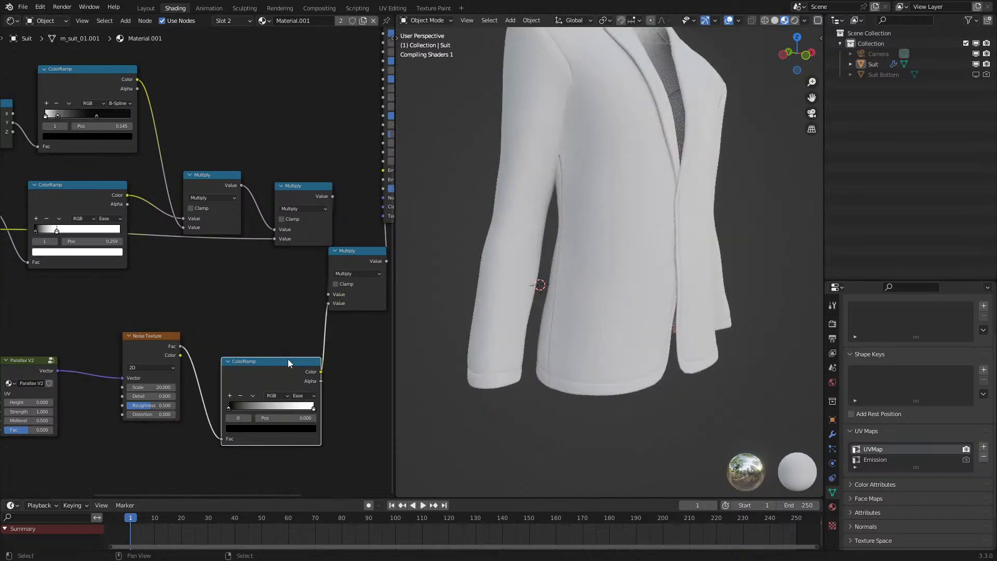
- Collapse the middle Multiply node and place it directly below the first Multiply
{"action": "scroll", "coordinate": [294, 349], "scroll_direction": "up", "scroll_amount": 1}
{"action": "left_click_drag", "start_coordinate": [315, 196], "coordinate": [280, 239]}
{"action": "middle_click_drag", "start_coordinate": [275, 262], "coordinate": [272, 286]}
{"action": "left_click", "coordinate": [254, 246]}
{"action": "left_click_drag", "start_coordinate": [253, 247], "coordinate": [218, 280]}
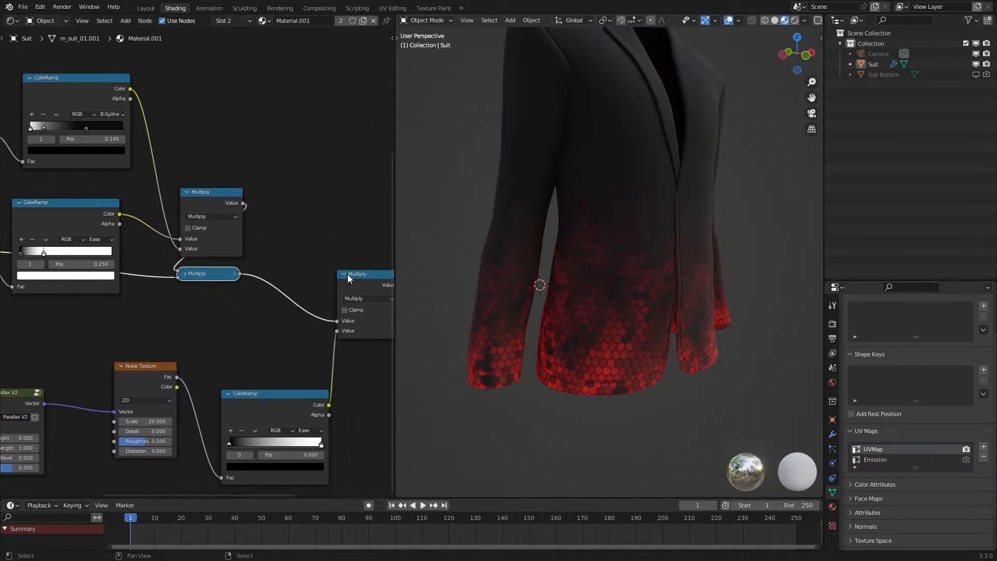
- Move the noise ColorRamp's white stop to position 0.809 and check the glow on the jacket
{"action": "left_click_drag", "start_coordinate": [321, 445], "coordinate": [304, 445]}
{"action": "middle_click_drag", "start_coordinate": [540, 343], "coordinate": [539, 368]}
{"action": "scroll", "coordinate": [543, 358], "scroll_direction": "down", "scroll_amount": 3}
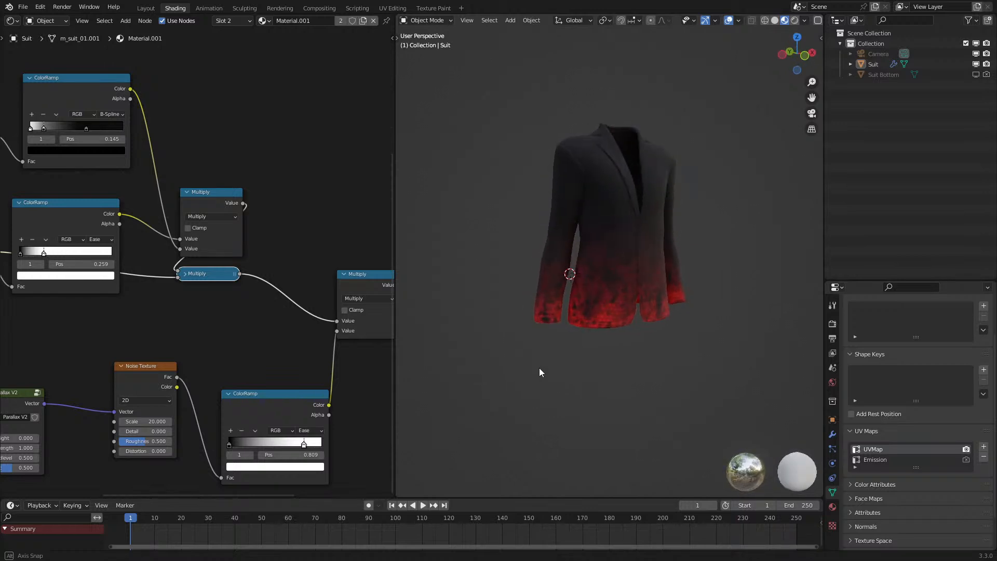
{"action": "scroll", "coordinate": [539, 368], "scroll_direction": "up", "scroll_amount": 5}
- Move the Parallax V2 node and its UV Map node away from the Noise Texture to make room between them
{"action": "middle_click_drag", "start_coordinate": [163, 377], "coordinate": [371, 295]}
{"action": "left_click_drag", "start_coordinate": [115, 293], "coordinate": [244, 371]}
{"action": "key", "text": "g"}
{"action": "left_click", "coordinate": [149, 376]}
{"action": "scroll", "coordinate": [249, 379], "scroll_direction": "up", "scroll_amount": 3}
- Add a Vector Math Add node combining Parallax V2's Vector with Hexagon's Random, and feed it into the Noise Texture's Vector
{"action": "key", "text": "q"}
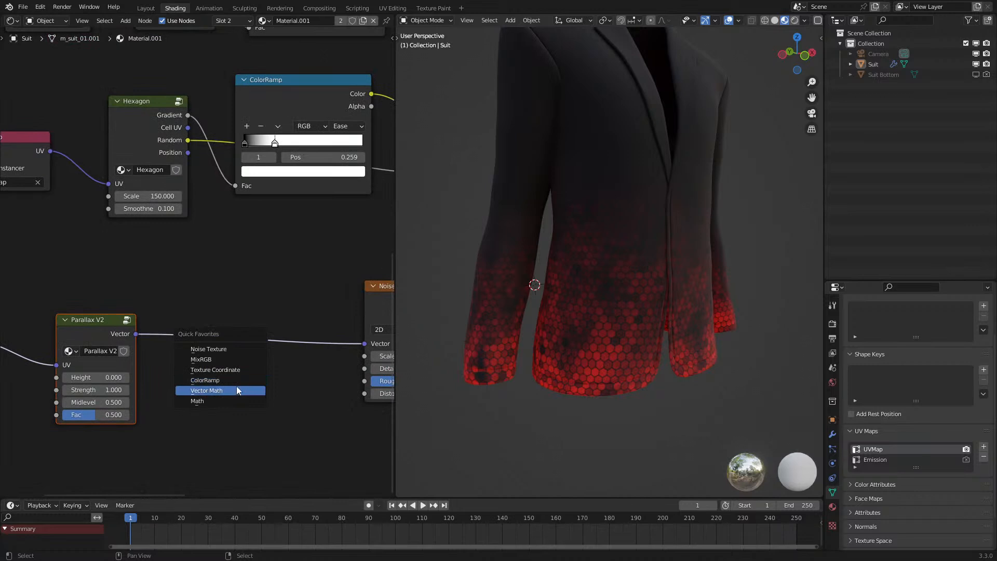
{"action": "left_click", "coordinate": [236, 390]}
{"action": "left_click_drag", "start_coordinate": [188, 140], "coordinate": [231, 454]}
{"action": "left_click_drag", "start_coordinate": [136, 324], "coordinate": [221, 365]}
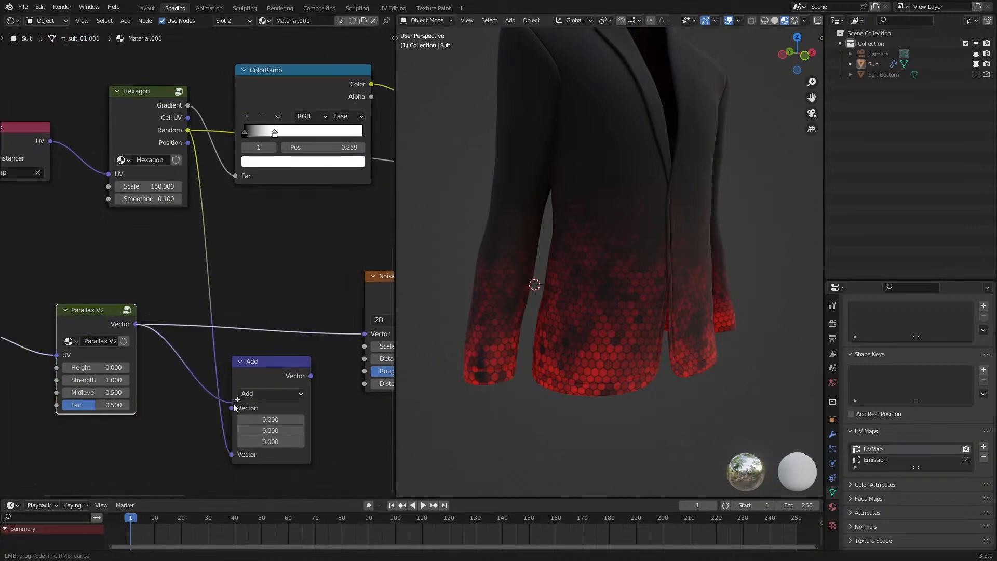
{"action": "left_click_drag", "start_coordinate": [232, 403], "coordinate": [232, 408]}
{"action": "left_click_drag", "start_coordinate": [310, 376], "coordinate": [364, 334]}
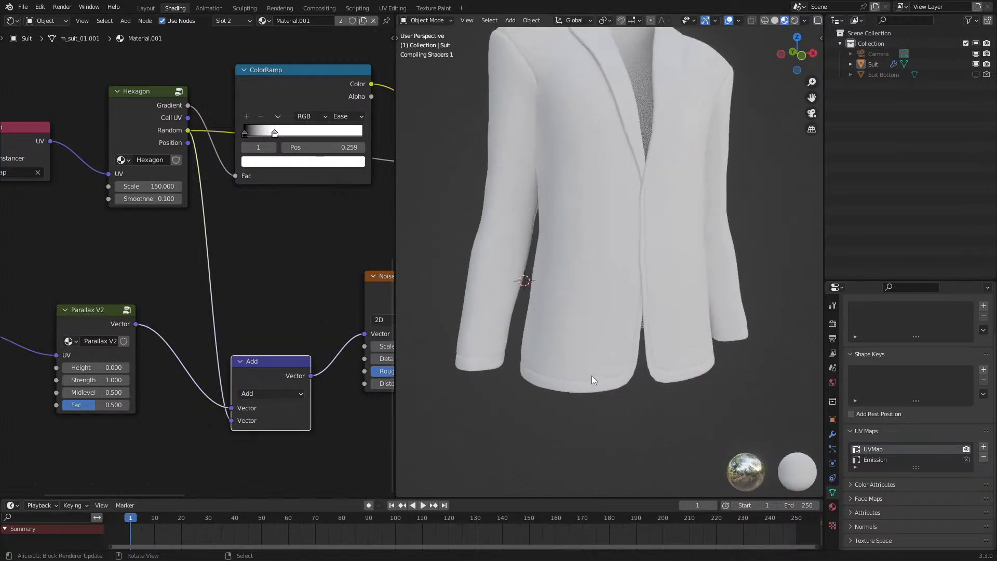
{"action": "middle_click_drag", "start_coordinate": [581, 376], "coordinate": [548, 384]}
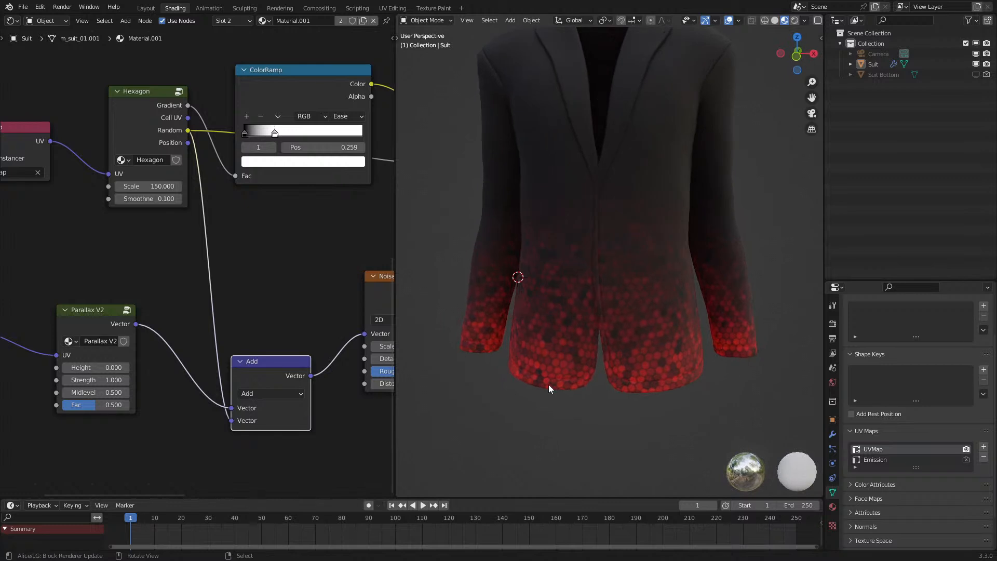
- Add a Math Multiply node between Hexagon's Random output and the second input of the vector Add node
{"action": "middle_click_drag", "start_coordinate": [272, 401], "coordinate": [262, 332]}
{"action": "key", "text": "q"}
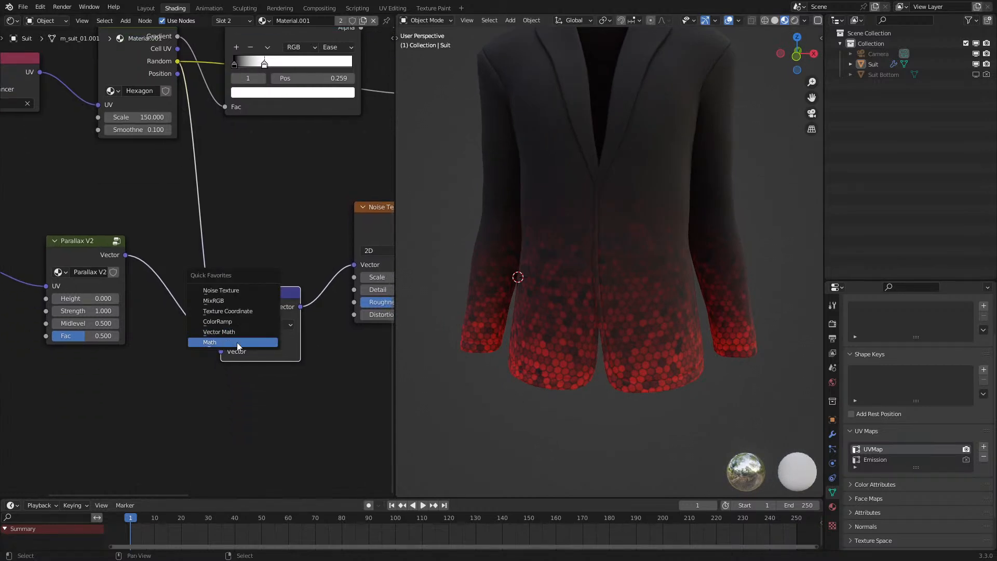
{"action": "left_click", "coordinate": [237, 342]}
{"action": "left_click", "coordinate": [181, 409]}
{"action": "left_click", "coordinate": [181, 409]}
{"action": "left_click", "coordinate": [206, 286]}
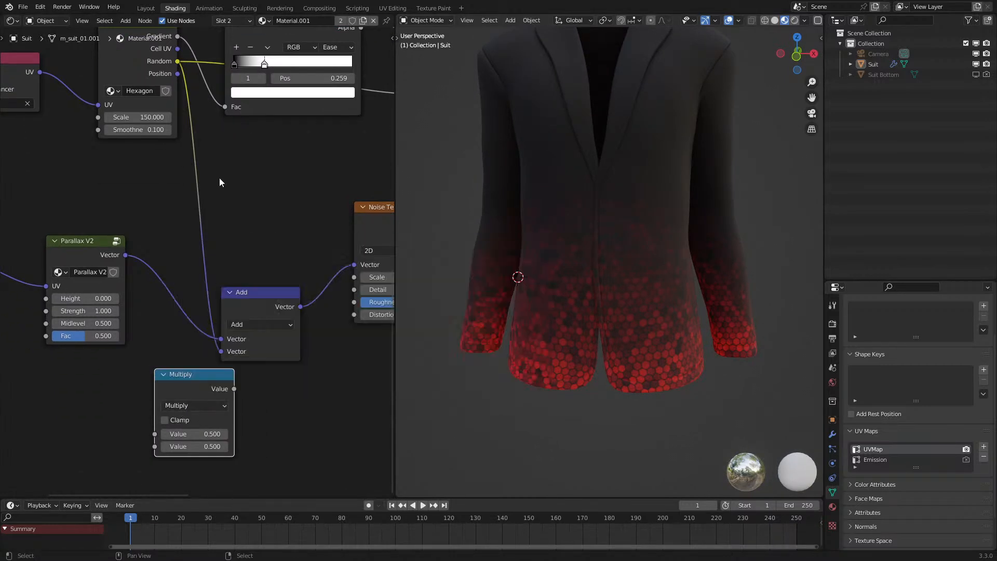
{"action": "left_click_drag", "start_coordinate": [177, 61], "coordinate": [151, 429]}
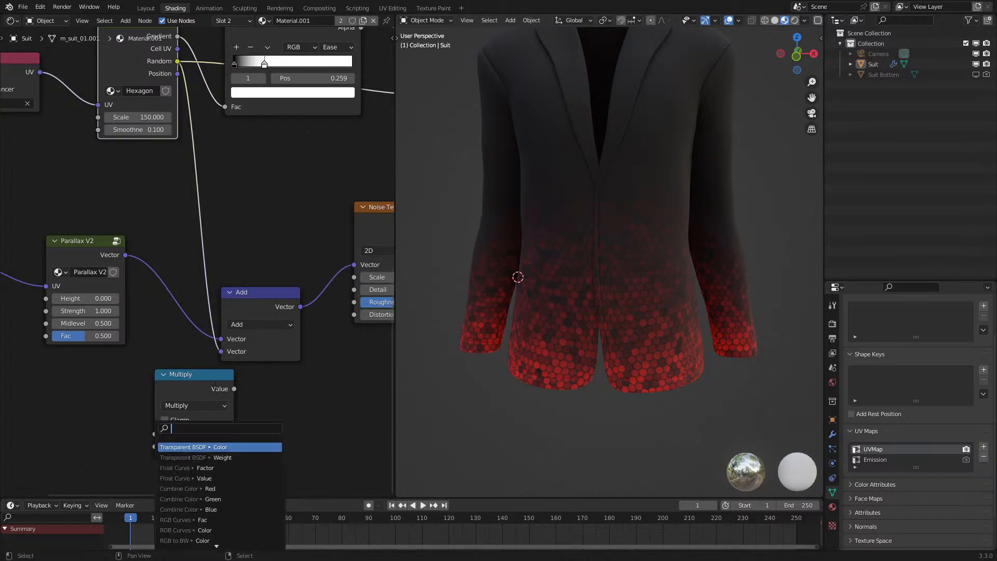
{"action": "left_click_drag", "start_coordinate": [177, 62], "coordinate": [155, 434]}
{"action": "left_click_drag", "start_coordinate": [235, 388], "coordinate": [221, 351]}
- Set the new Multiply node's second value to 32 and check the hexagon variation on the jacket
{"action": "left_click", "coordinate": [193, 446]}
{"action": "type", "text": "32"}
{"action": "key", "text": "Return"}
{"action": "middle_click_drag", "start_coordinate": [497, 440], "coordinate": [660, 404]}
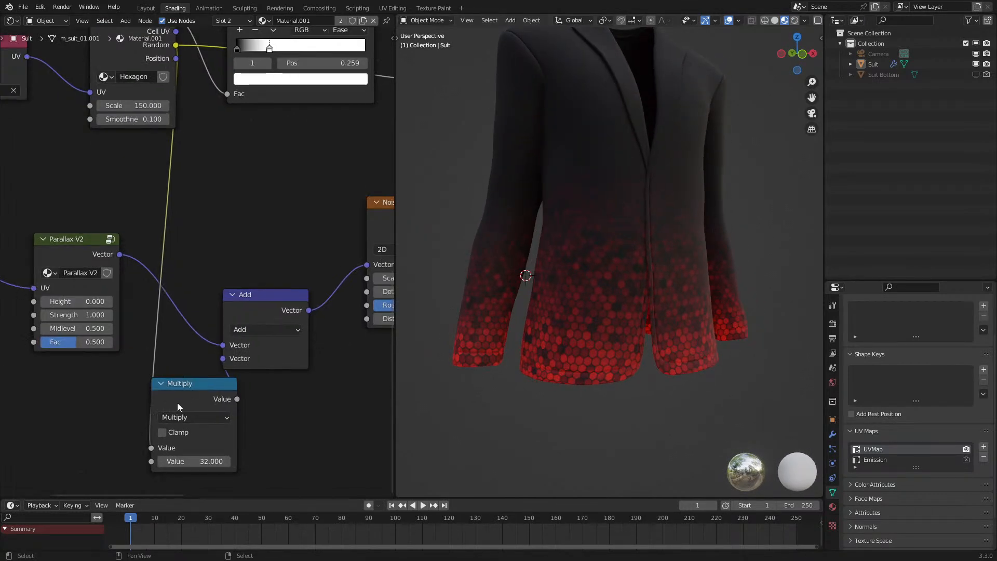
- Collapse the vector Add node in line with the Noise Texture link and place its Multiply node directly below
{"action": "scroll", "coordinate": [177, 403], "scroll_direction": "down", "scroll_amount": 1}
{"action": "left_click", "coordinate": [224, 288]}
{"action": "left_click_drag", "start_coordinate": [248, 288], "coordinate": [244, 265]}
{"action": "left_click_drag", "start_coordinate": [209, 382], "coordinate": [257, 293]}
{"action": "scroll", "coordinate": [257, 293], "scroll_direction": "down", "scroll_amount": 1}
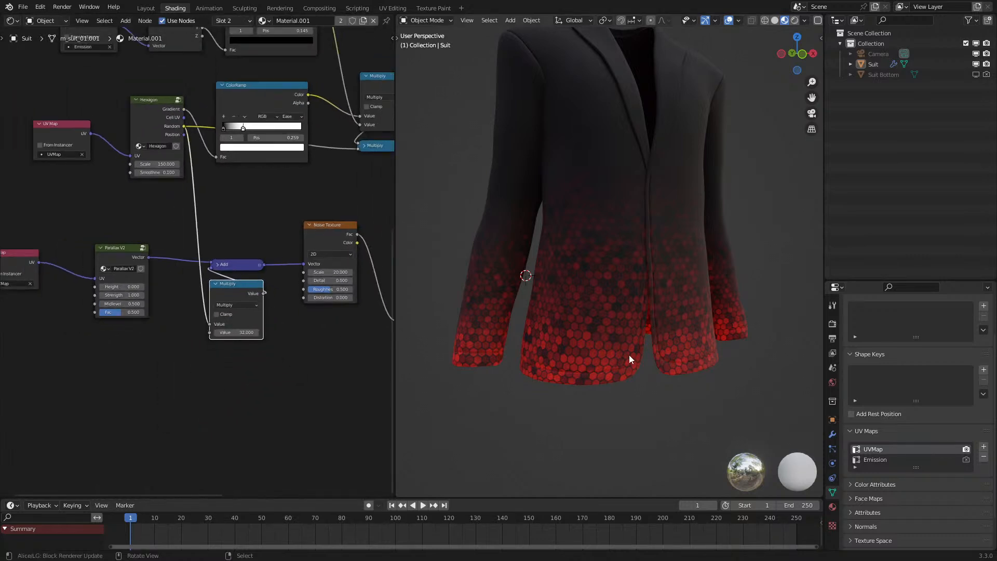
- Examine the hexagon glow on the jacket's lower front and the Multiply nodes feeding Emission Strength
{"action": "scroll", "coordinate": [629, 354], "scroll_direction": "up", "scroll_amount": 5}
{"action": "middle_click_drag", "start_coordinate": [576, 379], "coordinate": [608, 383]}
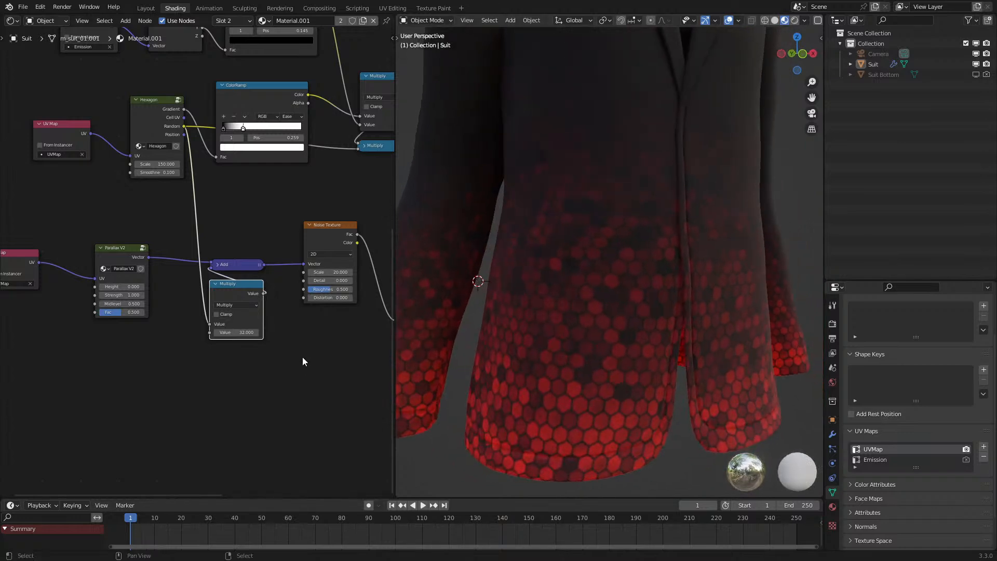
{"action": "scroll", "coordinate": [225, 313], "scroll_direction": "down", "scroll_amount": 4}
{"action": "middle_click_drag", "start_coordinate": [225, 312], "coordinate": [80, 395]}
{"action": "scroll", "coordinate": [220, 295], "scroll_direction": "up", "scroll_amount": 4}
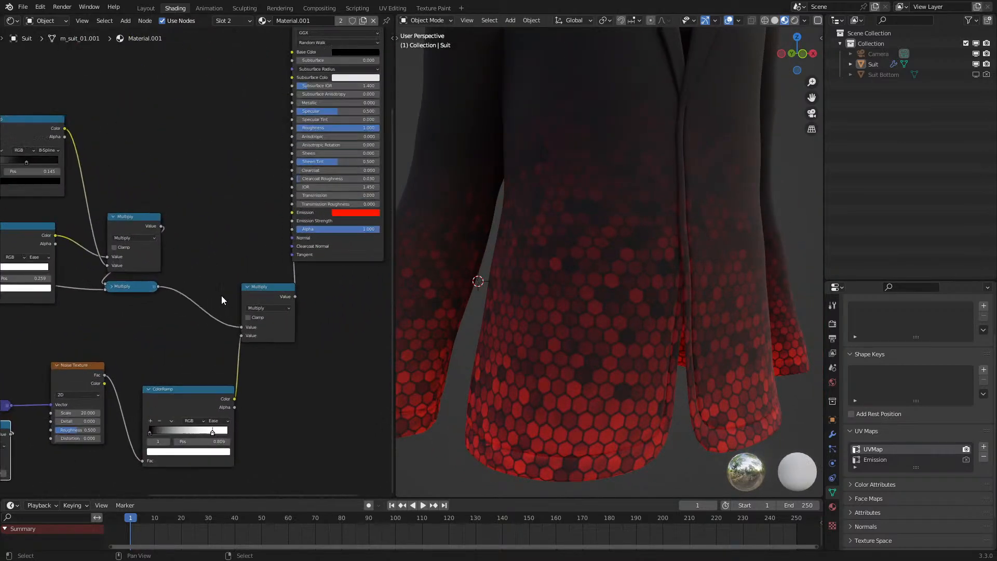
- Shift the last Multiply node aside and insert a Fancy Light Falloff group node between it and Emission Strength
{"action": "left_click_drag", "start_coordinate": [268, 285], "coordinate": [204, 285]}
{"action": "scroll", "coordinate": [319, 306], "scroll_direction": "up", "scroll_amount": 2}
{"action": "key", "text": "q"}
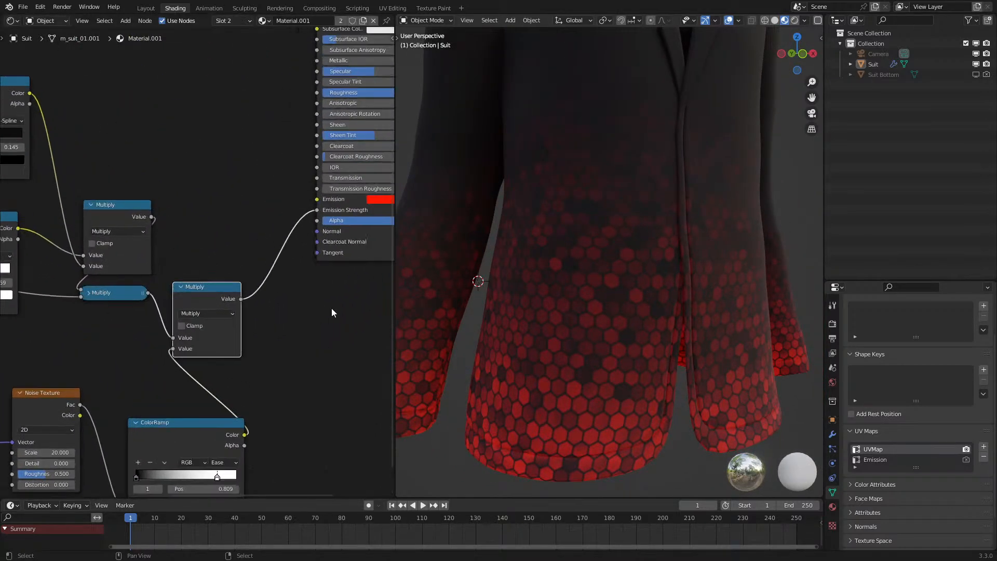
{"action": "key", "text": "Escape"}
{"action": "key", "text": "shift+a"}
{"action": "mouse_move", "coordinate": [215, 381]}
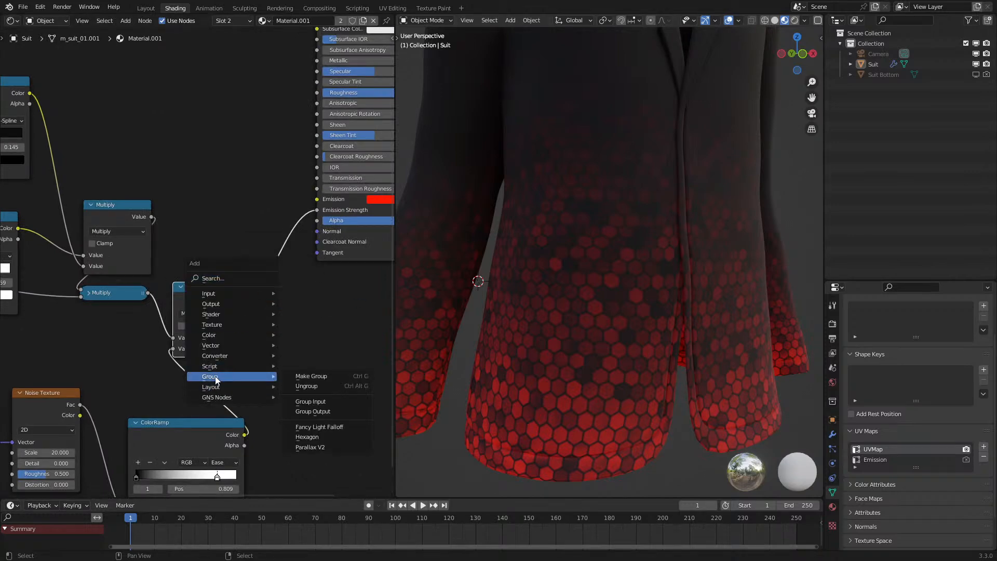
{"action": "left_click", "coordinate": [311, 426]}
{"action": "left_click", "coordinate": [257, 291]}
- Set the Fancy Light Falloff node's Falloff to 12 and its Output Multiplier to 188
{"action": "scroll", "coordinate": [305, 319], "scroll_direction": "down", "scroll_amount": 6}
{"action": "middle_click_drag", "start_coordinate": [304, 319], "coordinate": [245, 360]}
{"action": "scroll", "coordinate": [237, 359], "scroll_direction": "up", "scroll_amount": 5}
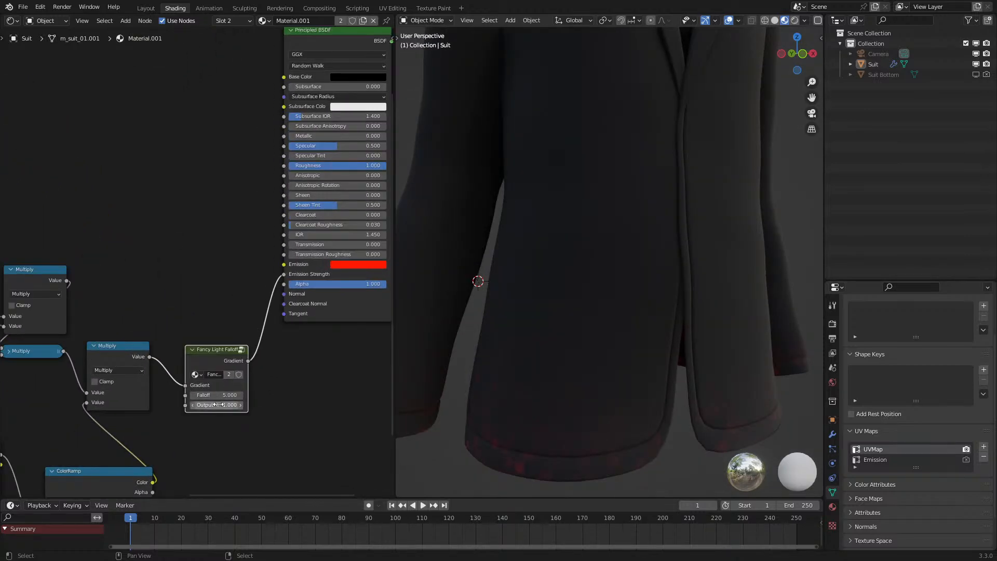
{"action": "mouse_move", "coordinate": [221, 405]}
{"action": "left_mouse_down", "text": "ctrl"}
{"action": "mouse_move", "coordinate": [203, 406]}
{"action": "mouse_move", "coordinate": [218, 395]}
{"action": "left_mouse_up", "text": "ctrl"}
{"action": "type", "text": "12"}
{"action": "key", "text": "Return"}
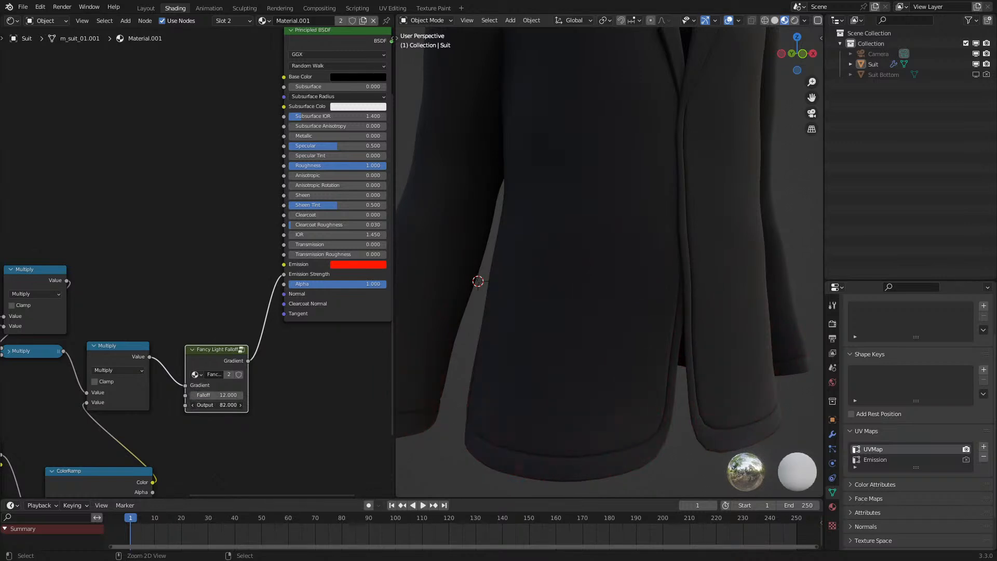
{"action": "left_click_drag", "start_coordinate": [220, 405], "coordinate": [217, 405], "text": "ctrl"}
{"action": "middle_click_drag", "start_coordinate": [217, 405], "coordinate": [323, 305]}
- Move the hexagon ColorRamp's black stop to 0.477 and the Separate XYZ ColorRamp's white stop to 0.286
{"action": "left_click_drag", "start_coordinate": [227, 424], "coordinate": [207, 426]}
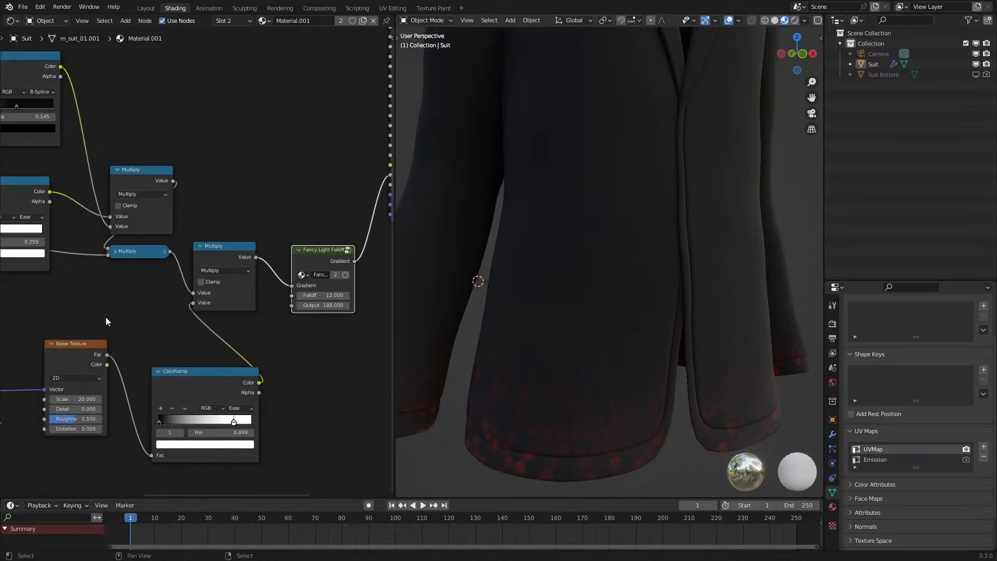
{"action": "middle_click_drag", "start_coordinate": [105, 317], "coordinate": [248, 354]}
{"action": "left_click_drag", "start_coordinate": [106, 275], "coordinate": [131, 280]}
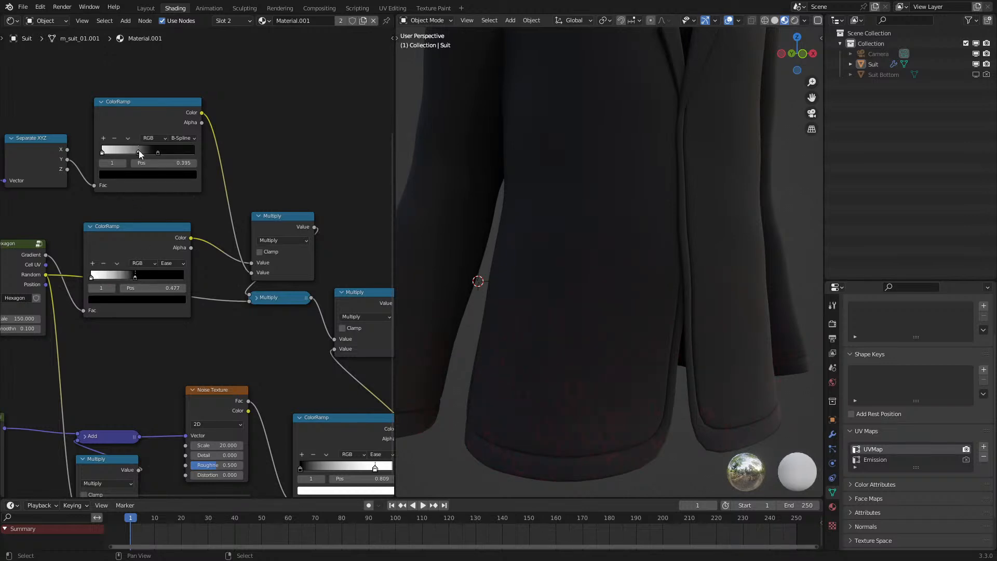
{"action": "left_click", "coordinate": [104, 151]}
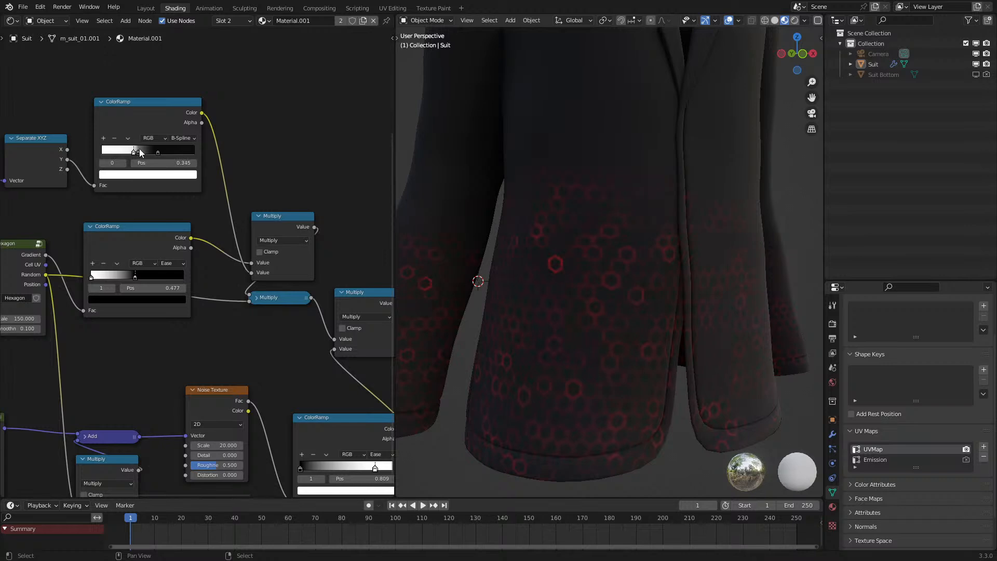
{"action": "left_click_drag", "start_coordinate": [145, 149], "coordinate": [136, 152]}
- Try a Fancy Light Falloff Output Multiplier of 1528.1 on the jacket and undo the ramp and falloff adjustments
{"action": "middle_click_drag", "start_coordinate": [286, 399], "coordinate": [269, 319]}
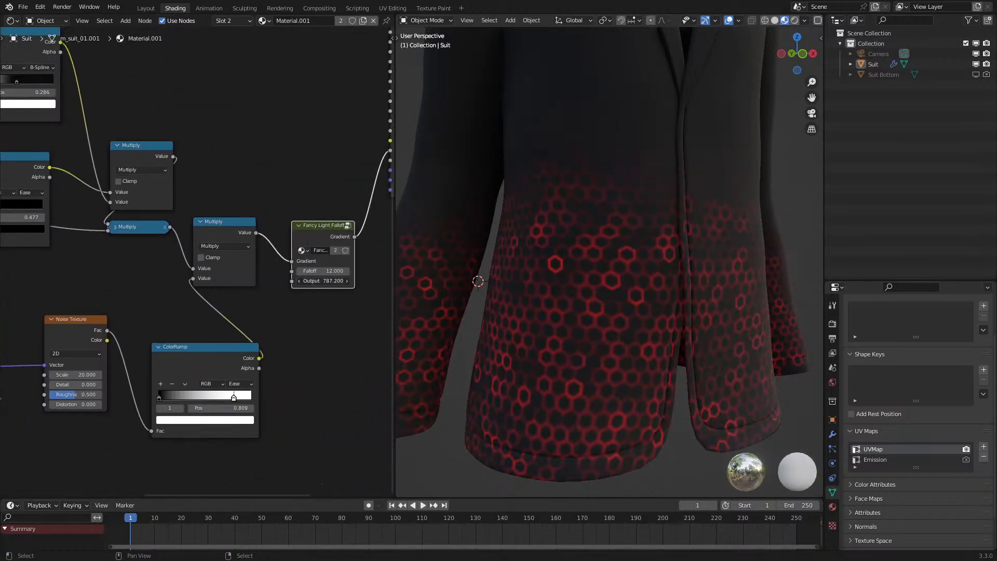
{"action": "scroll", "coordinate": [677, 314], "scroll_direction": "down", "scroll_amount": 5}
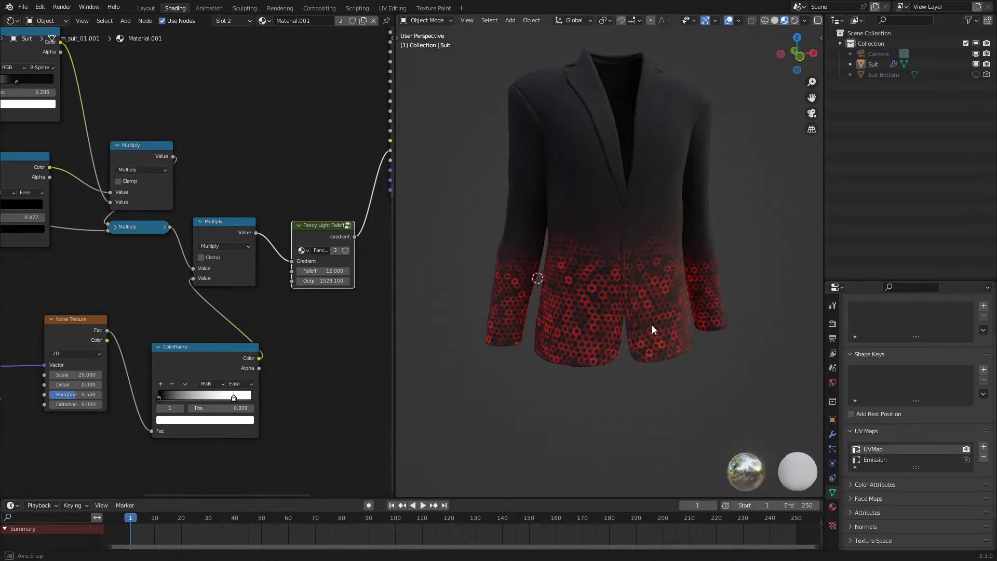
{"action": "scroll", "coordinate": [582, 354], "scroll_direction": "up", "scroll_amount": 6}
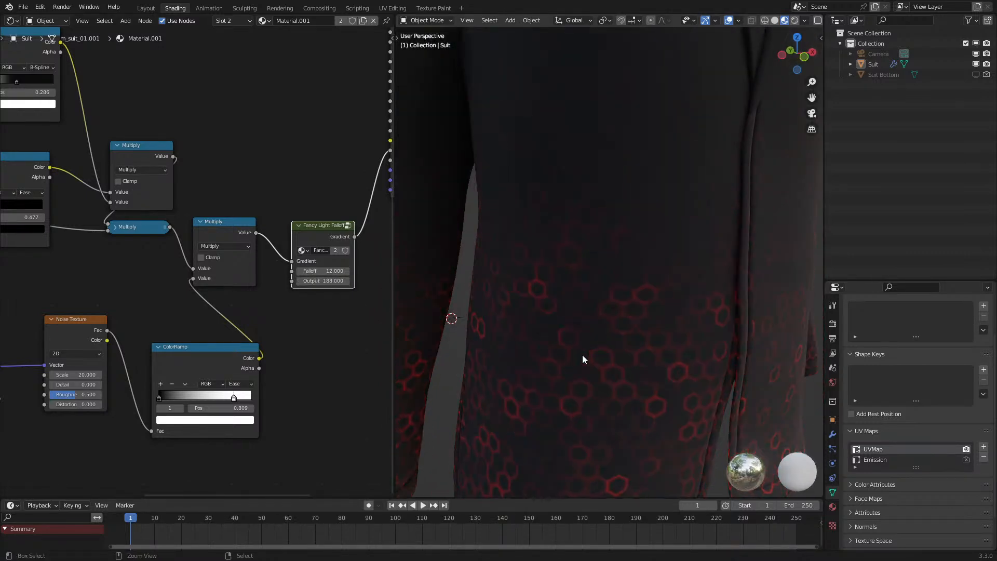
{"action": "scroll", "coordinate": [197, 325], "scroll_direction": "down", "scroll_amount": 2}
{"action": "scroll", "coordinate": [533, 381], "scroll_direction": "down", "scroll_amount": 6}
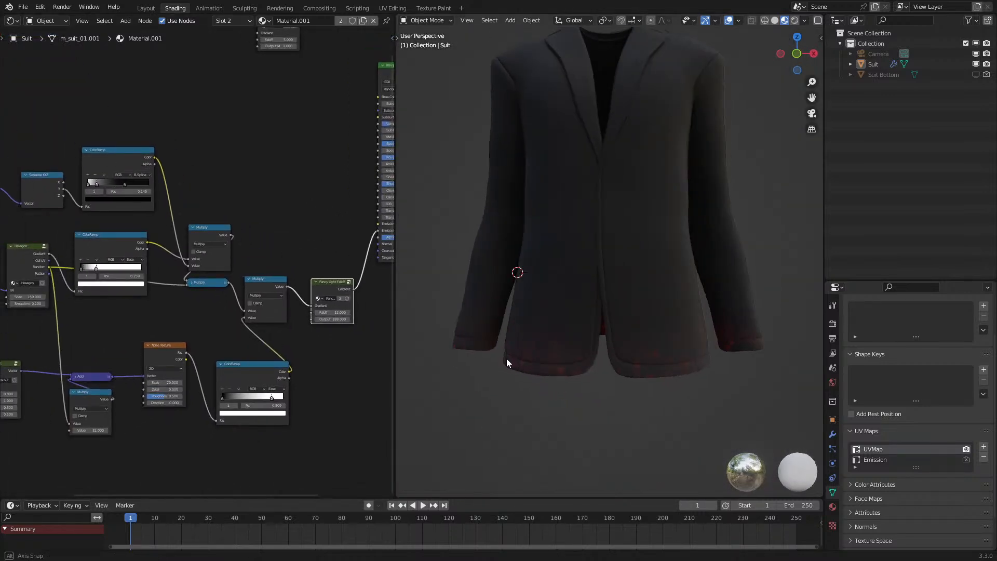
{"action": "scroll", "coordinate": [507, 359], "scroll_direction": "up", "scroll_amount": 2}
{"action": "key", "text": "ctrl+z"}
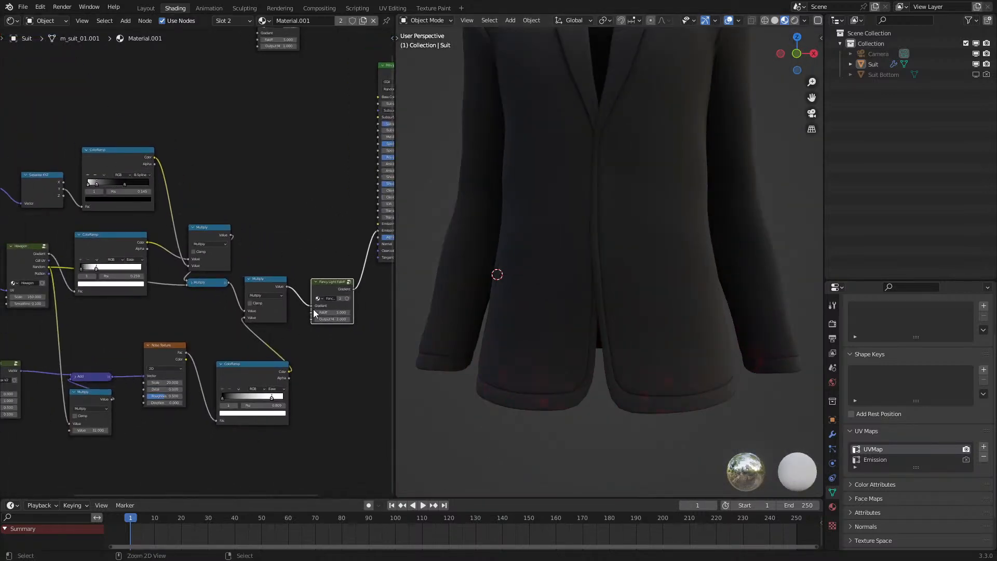
- Add a third stop to the hexagon ColorRamp at position 1.000 and color it black
{"action": "middle_click_drag", "start_coordinate": [97, 387], "coordinate": [213, 335]}
{"action": "scroll", "coordinate": [213, 254], "scroll_direction": "up", "scroll_amount": 5}
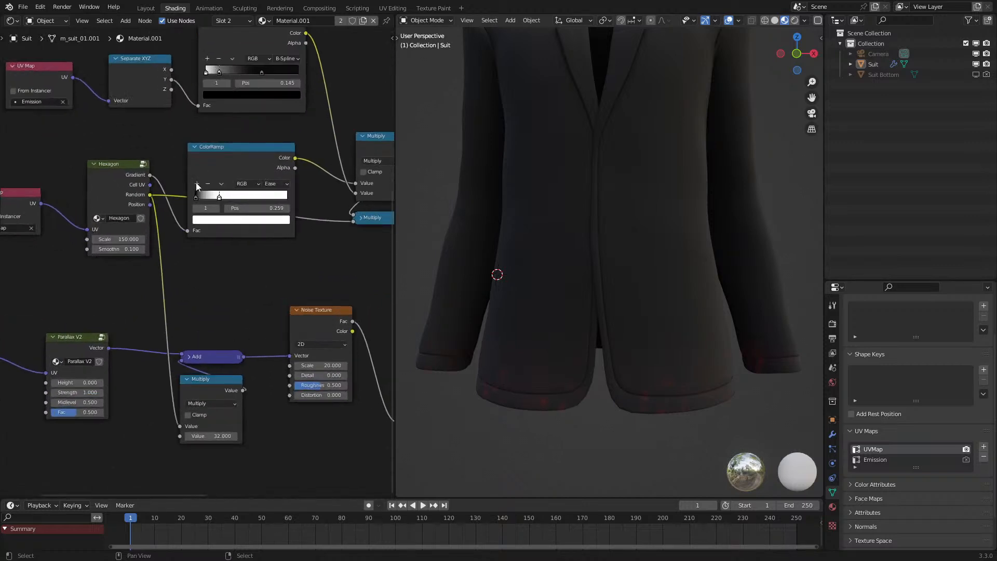
{"action": "left_click", "coordinate": [197, 183]}
{"action": "left_click", "coordinate": [253, 219]}
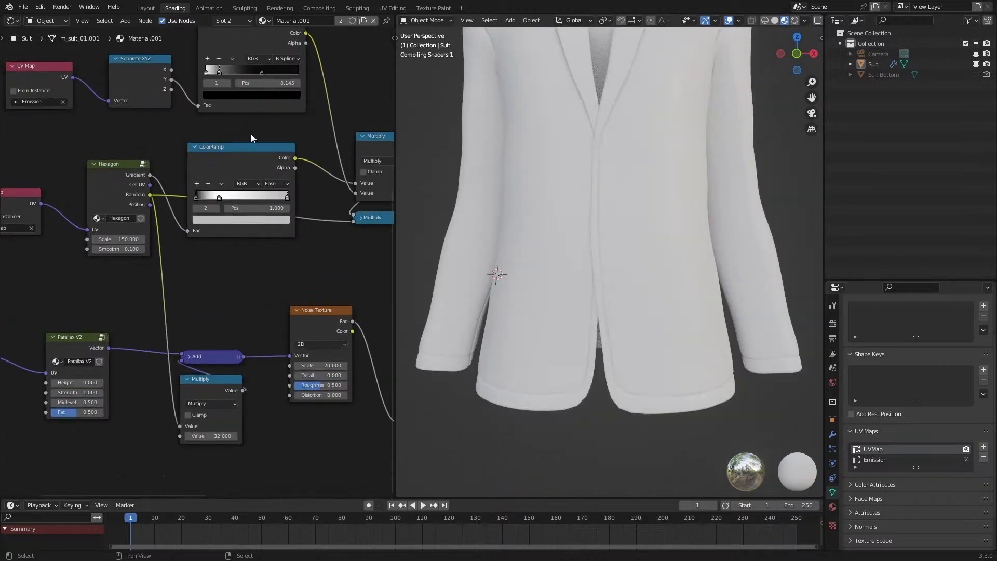
{"action": "scroll", "coordinate": [244, 135], "scroll_direction": "down", "scroll_amount": 10}
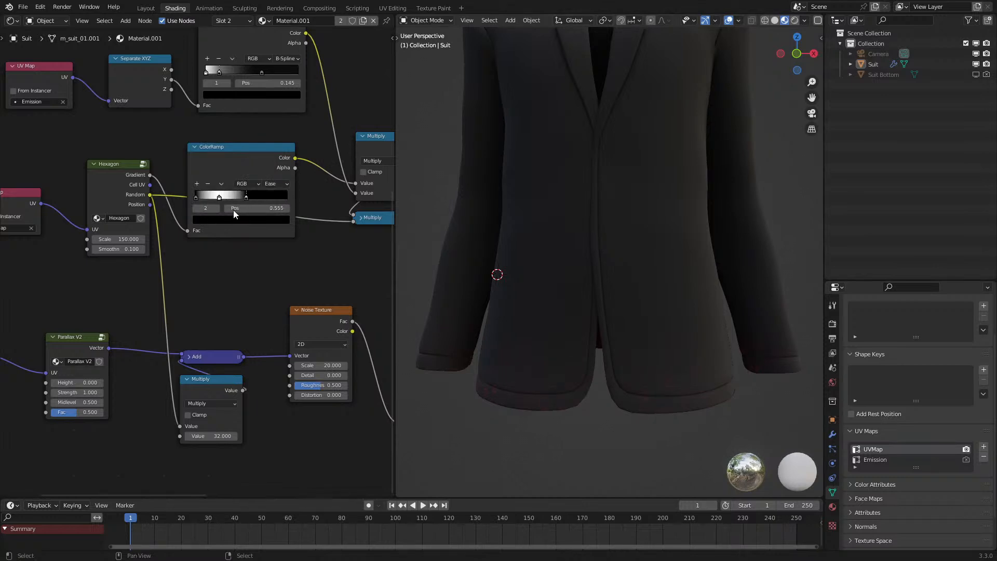
- Set the Fancy Light Falloff node's Falloff to 12
{"action": "middle_click_drag", "start_coordinate": [273, 316], "coordinate": [366, 319]}
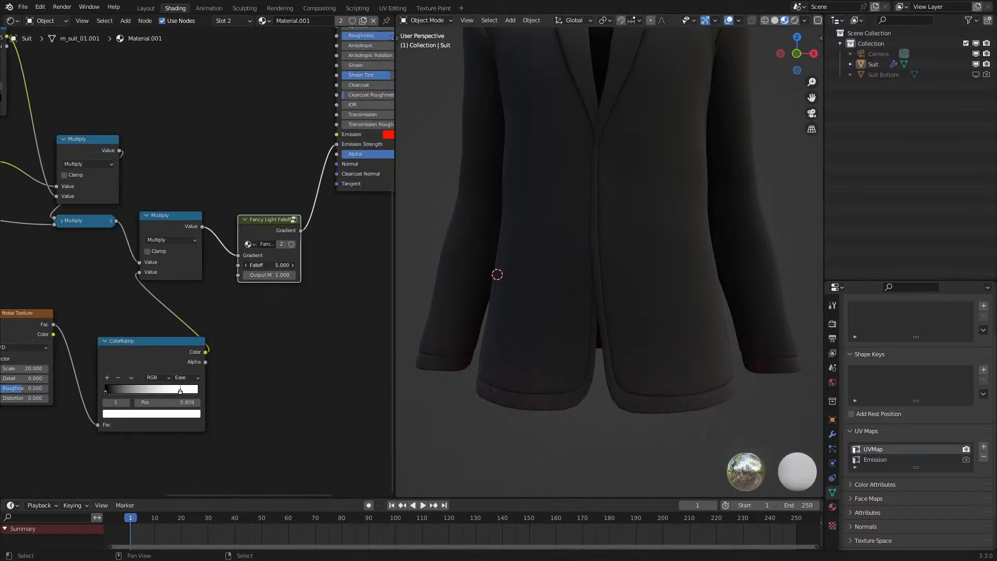
{"action": "key", "text": "Return"}
{"action": "left_click_drag", "start_coordinate": [175, 399], "coordinate": [101, 404]}
- Add a Math Add node and link it between the last Multiply node and the Fancy Light Falloff's Gradient input
{"action": "key", "text": "shift+a"}
{"action": "left_click", "coordinate": [288, 304]}
{"action": "left_click", "coordinate": [288, 304]}
{"action": "left_click_drag", "start_coordinate": [204, 226], "coordinate": [265, 344]}
{"action": "left_click_drag", "start_coordinate": [328, 307], "coordinate": [236, 256]}
{"action": "left_click_drag", "start_coordinate": [291, 301], "coordinate": [272, 308]}
- Set the Add node's second value to 0.920 and the falloff's Output Multiplier to 41, and check the jacket's glow
{"action": "left_click_drag", "start_coordinate": [289, 360], "coordinate": [318, 360]}
{"action": "left_click_drag", "start_coordinate": [281, 275], "coordinate": [490, 275]}
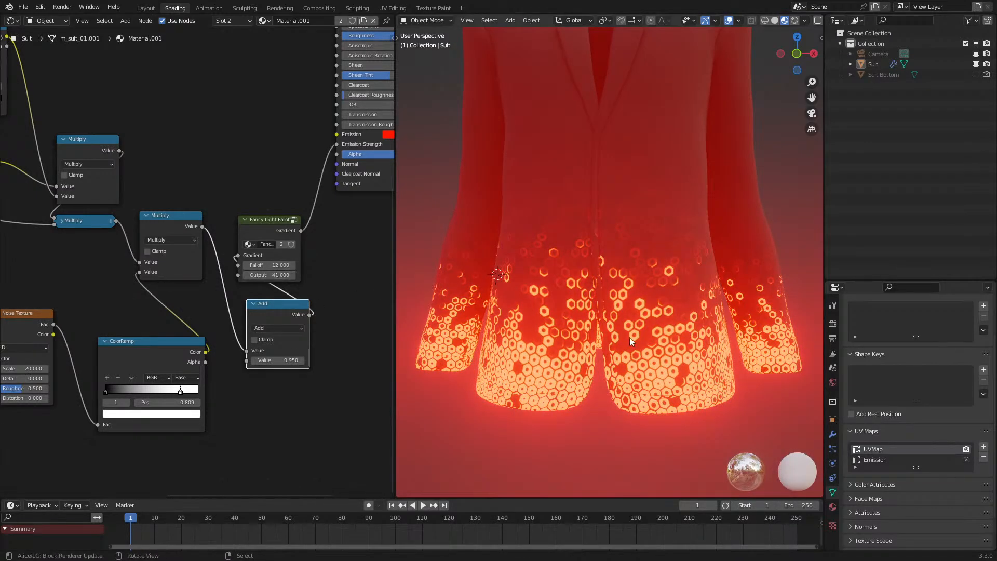
{"action": "middle_click_drag", "start_coordinate": [630, 337], "coordinate": [647, 337]}
{"action": "left_click_drag", "start_coordinate": [296, 360], "coordinate": [291, 360]}
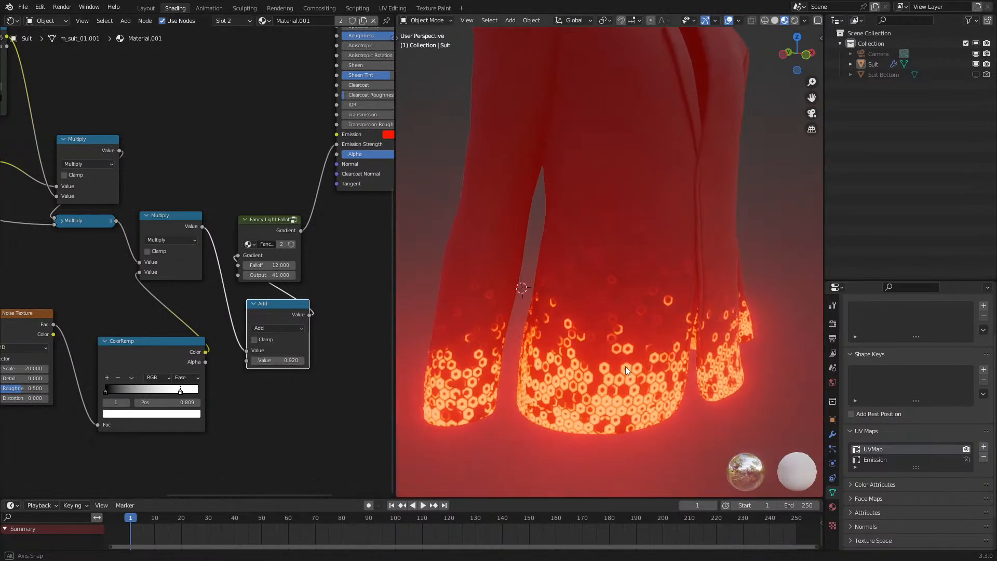
{"action": "scroll", "coordinate": [628, 366], "scroll_direction": "down", "scroll_amount": 5}
{"action": "middle_click_drag", "start_coordinate": [632, 368], "coordinate": [558, 374]}
- Undo the Add node with its links and the Fancy Light Falloff's Output Multiplier change
{"action": "middle_click_drag", "start_coordinate": [94, 260], "coordinate": [333, 351]}
{"action": "left_click_drag", "start_coordinate": [226, 293], "coordinate": [157, 306]}
{"action": "key", "text": "ctrl+z"}
{"action": "scroll", "coordinate": [325, 344], "scroll_direction": "down", "scroll_amount": 5}
{"action": "middle_click_drag", "start_coordinate": [325, 344], "coordinate": [147, 345]}
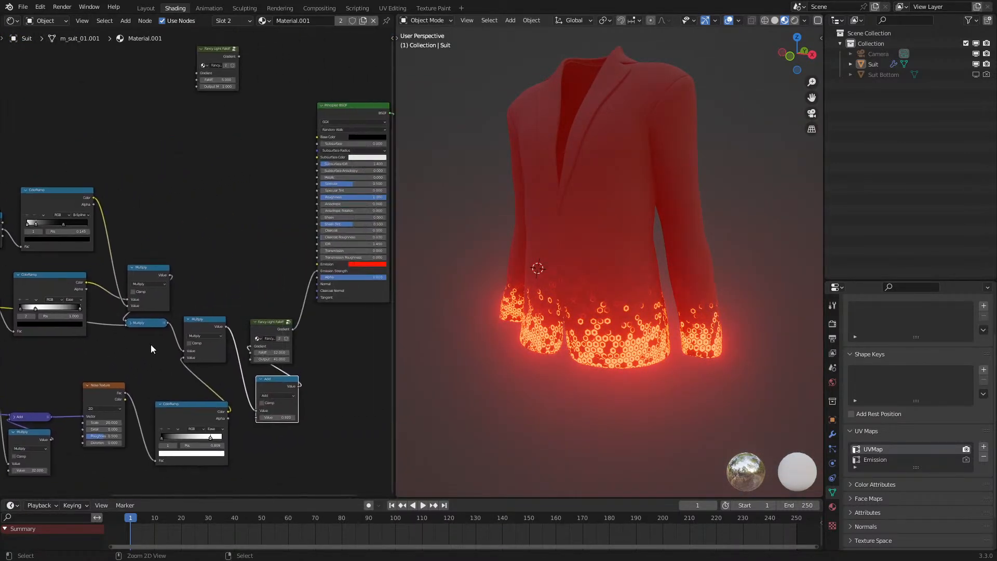
{"action": "key", "text": "ctrl+z"}
{"action": "key", "text": "ctrl+z"}
{"action": "key", "text": "ctrl+z"}
{"action": "key", "text": "ctrl+z"}
{"action": "key", "text": "ctrl+z"}
{"action": "key", "text": "ctrl+z"}
- Link the last Multiply node straight to Emission Strength and replace the Fancy Light Falloff with a duplicate placed above the first Multiply node
{"action": "left_click_drag", "start_coordinate": [226, 327], "coordinate": [323, 271]}
{"action": "left_click", "coordinate": [266, 325]}
{"action": "key", "text": "shift+d"}
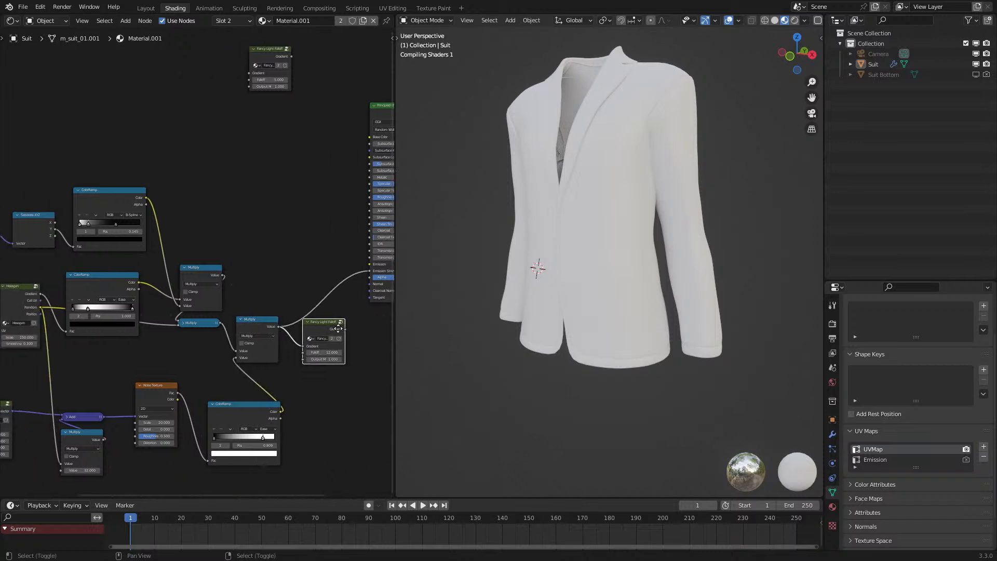
{"action": "left_click", "coordinate": [242, 210]}
{"action": "left_click", "coordinate": [326, 322]}
{"action": "key", "text": "x"}
- Route the hexagon ColorRamp's color through the Fancy Light Falloff into the first Multiply node, previewing the falloff on the jacket
{"action": "scroll", "coordinate": [119, 240], "scroll_direction": "up", "scroll_amount": 5}
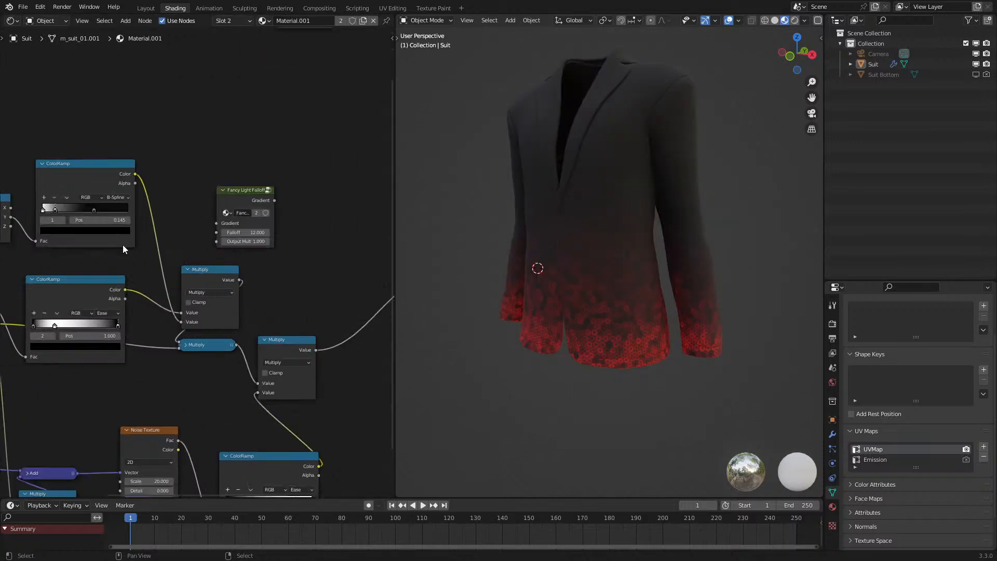
{"action": "left_click_drag", "start_coordinate": [119, 292], "coordinate": [219, 219]}
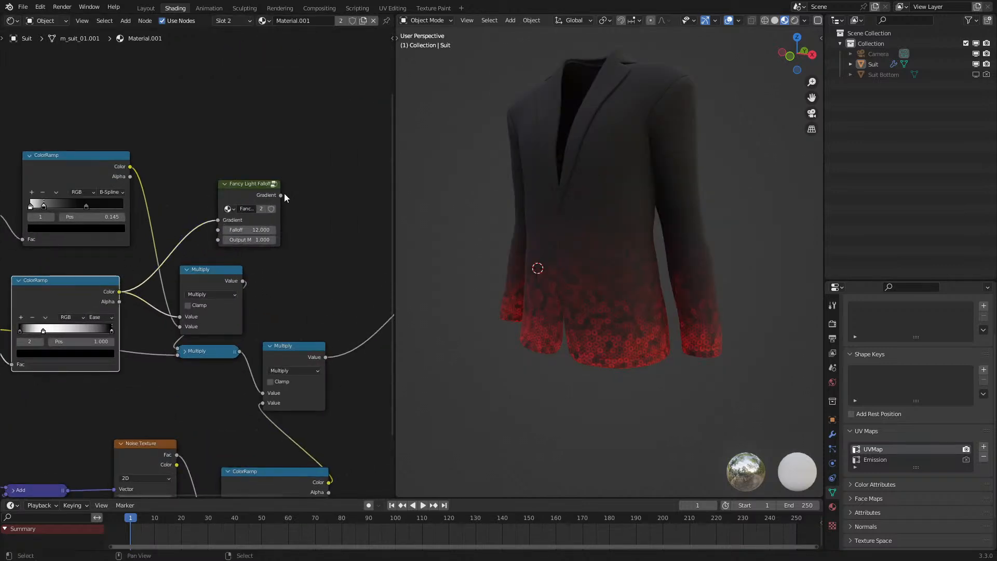
{"action": "left_click", "coordinate": [74, 295], "text": "ctrl+shift"}
{"action": "left_click", "coordinate": [270, 196], "text": "ctrl+shift"}
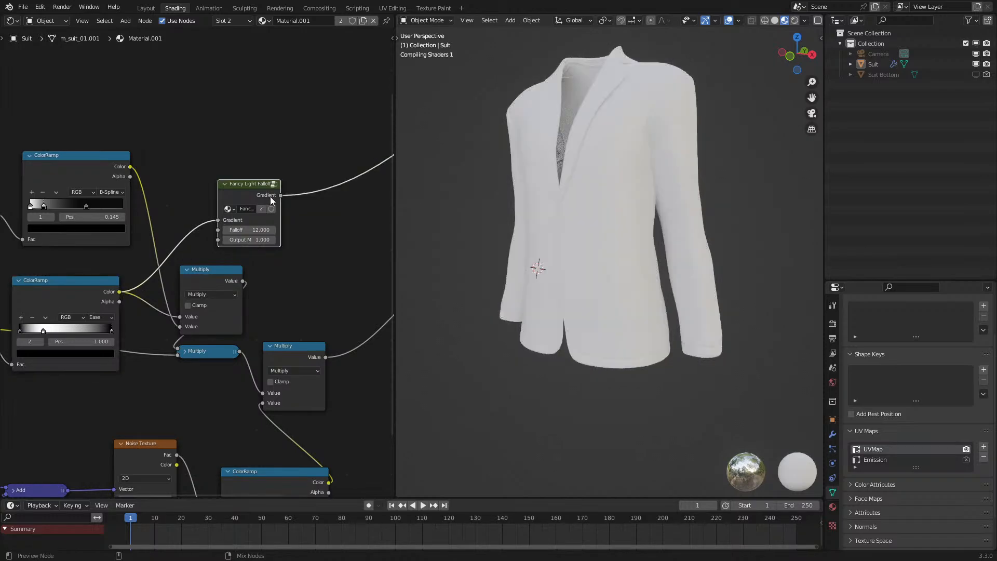
{"action": "scroll", "coordinate": [600, 264], "scroll_direction": "up", "scroll_amount": 3}
{"action": "scroll", "coordinate": [599, 264], "scroll_direction": "up", "scroll_amount": 2}
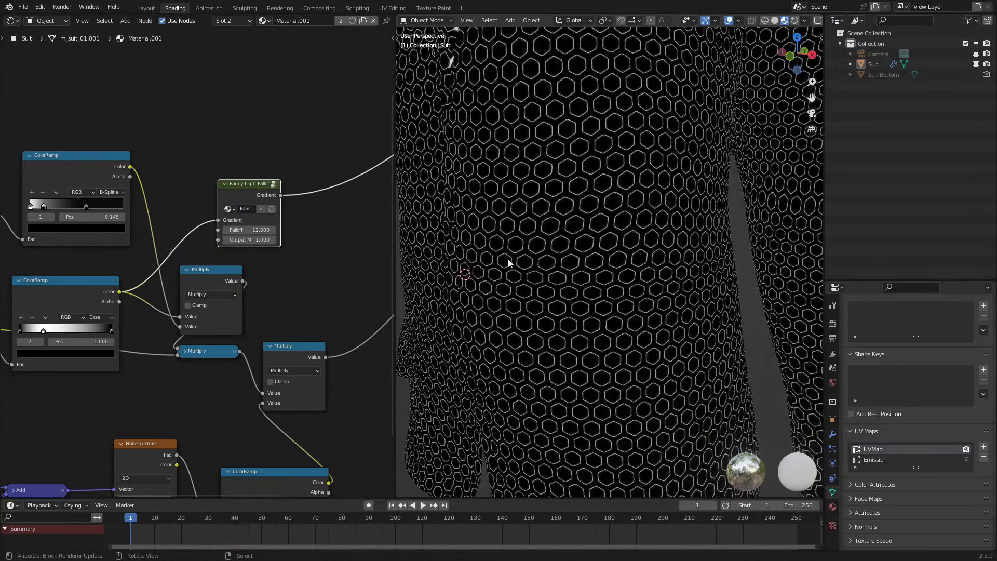
{"action": "scroll", "coordinate": [204, 307], "scroll_direction": "down", "scroll_amount": 2}
{"action": "left_click", "coordinate": [287, 190], "text": "ctrl+shift"}
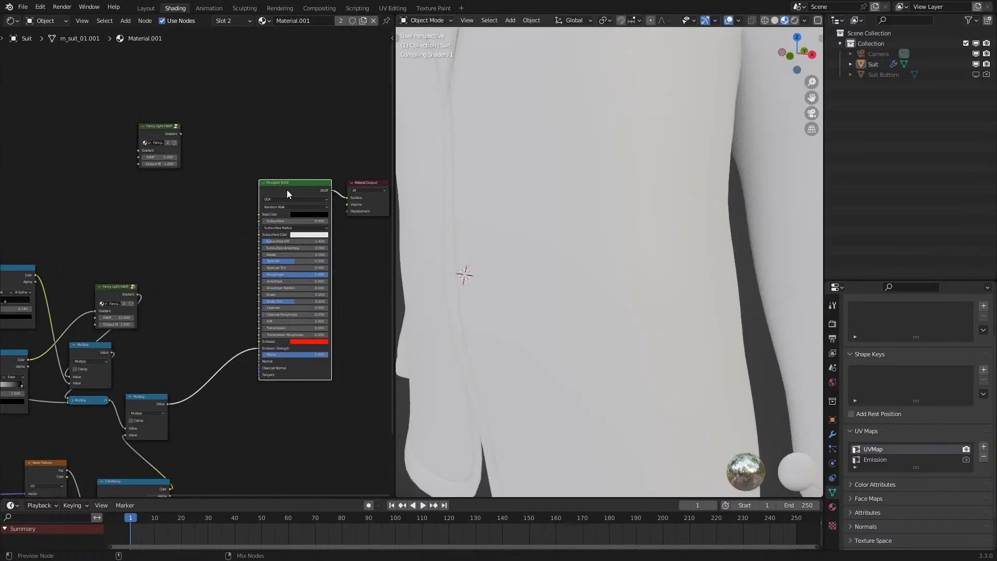
- Set the Fancy Light Falloff's Falloff to 9 and Output Multiplier to 7, and check the hexagon outlines on the jacket
{"action": "left_click", "coordinate": [116, 313]}
{"action": "scroll", "coordinate": [125, 349], "scroll_direction": "up", "scroll_amount": 1}
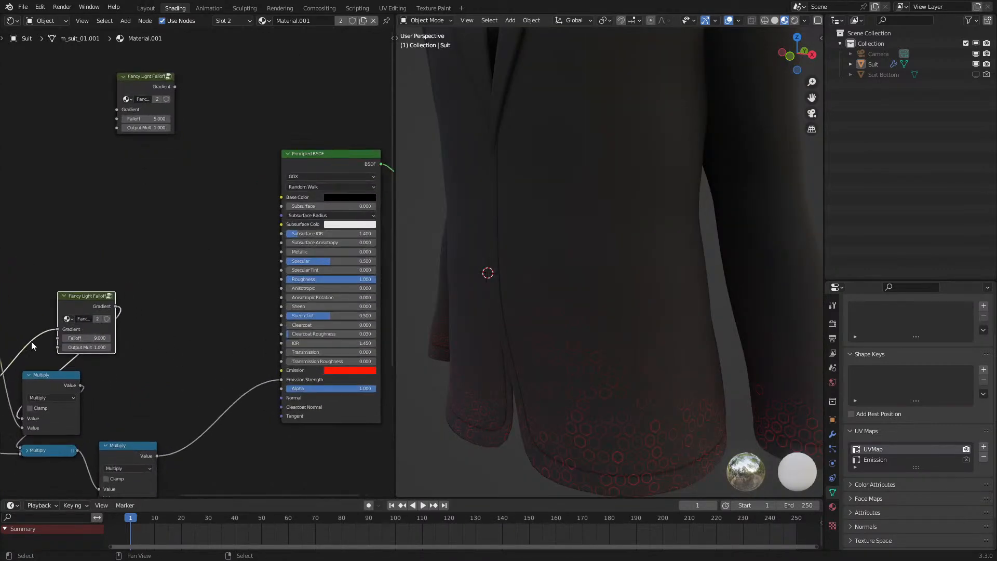
{"action": "left_click_drag", "start_coordinate": [87, 347], "coordinate": [109, 347]}
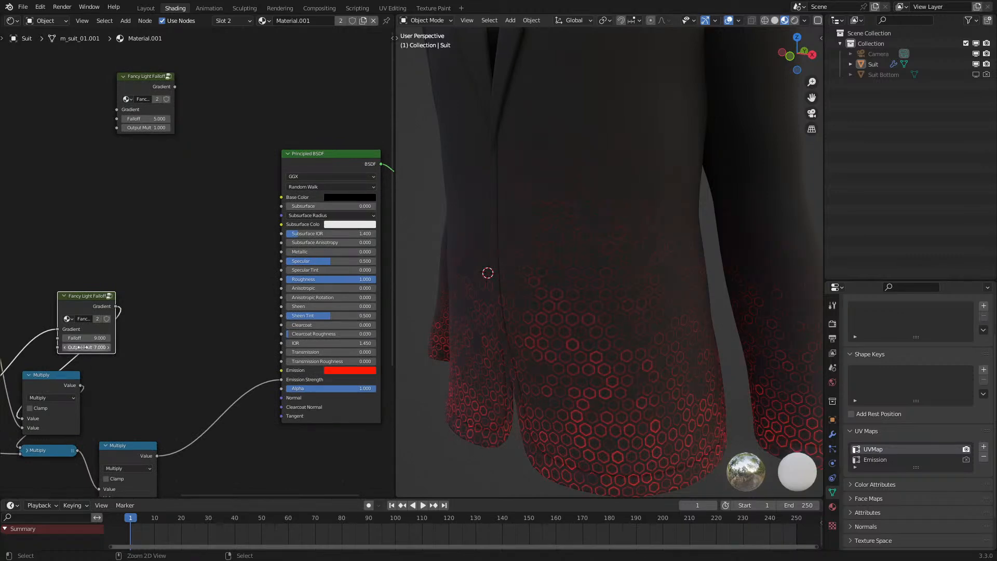
{"action": "scroll", "coordinate": [524, 356], "scroll_direction": "down", "scroll_amount": 3}
{"action": "middle_click_drag", "start_coordinate": [528, 356], "coordinate": [545, 350]}
{"action": "scroll", "coordinate": [543, 350], "scroll_direction": "up", "scroll_amount": 1}
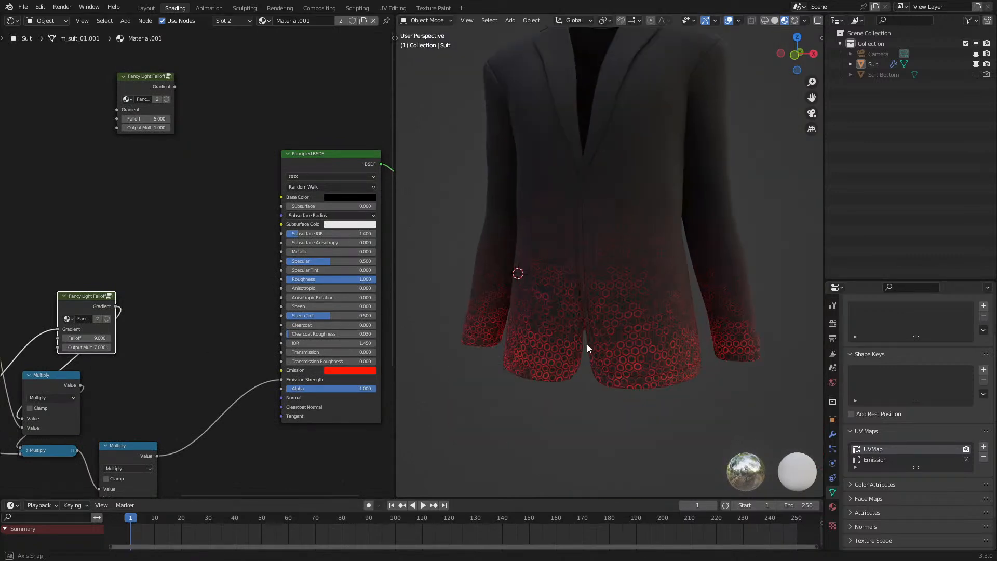
{"action": "scroll", "coordinate": [589, 337], "scroll_direction": "up", "scroll_amount": 6}
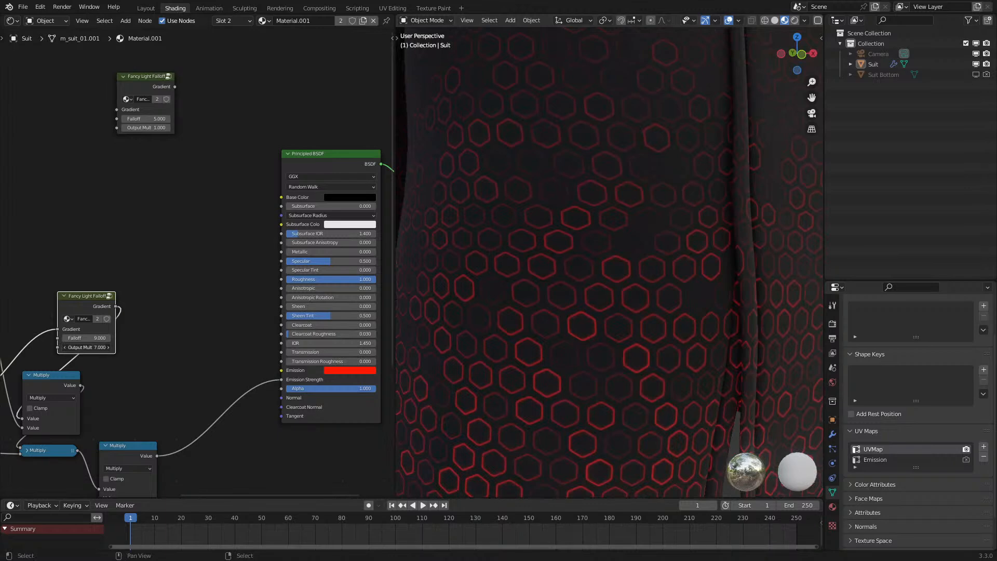
- Raise the Fancy Light Falloff's Output Multiplier to 34 and move the hexagon ColorRamp's white stop to 0.064
{"action": "mouse_move", "coordinate": [86, 347]}
{"action": "left_mouse_down"}
{"action": "mouse_move", "coordinate": [106, 347]}
{"action": "mouse_move", "coordinate": [94, 347]}
{"action": "left_mouse_up"}
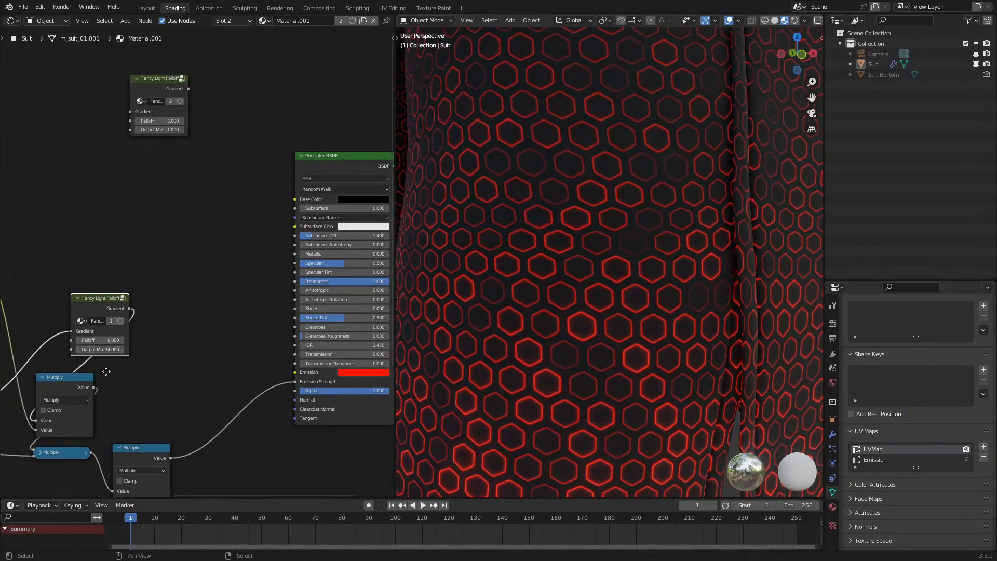
{"action": "middle_click_drag", "start_coordinate": [15, 427], "coordinate": [92, 393]}
{"action": "left_click_drag", "start_coordinate": [46, 398], "coordinate": [28, 402]}
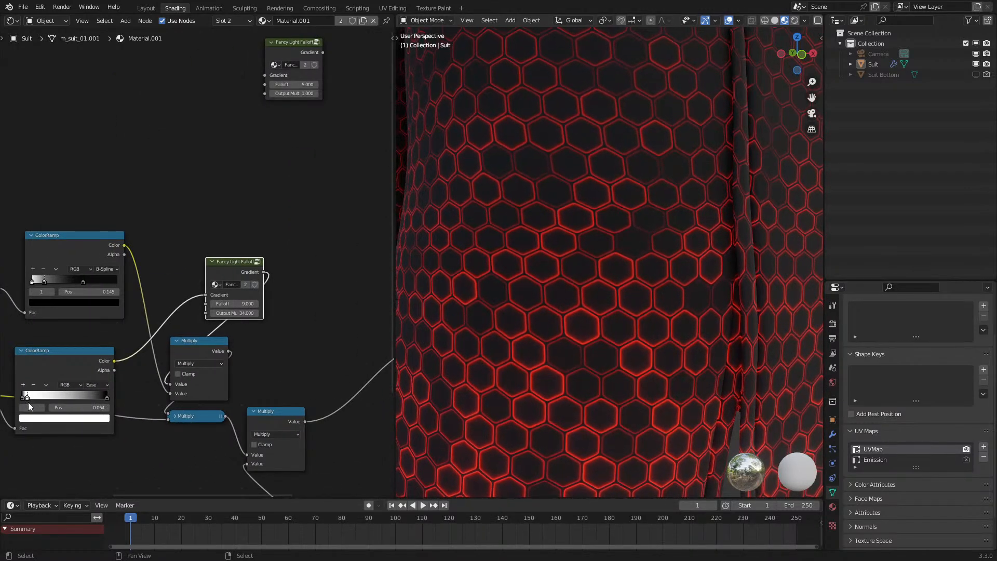
{"action": "scroll", "coordinate": [493, 357], "scroll_direction": "down", "scroll_amount": 5}
{"action": "middle_click_drag", "start_coordinate": [492, 357], "coordinate": [467, 372]}
{"action": "scroll", "coordinate": [467, 370], "scroll_direction": "down", "scroll_amount": 4}
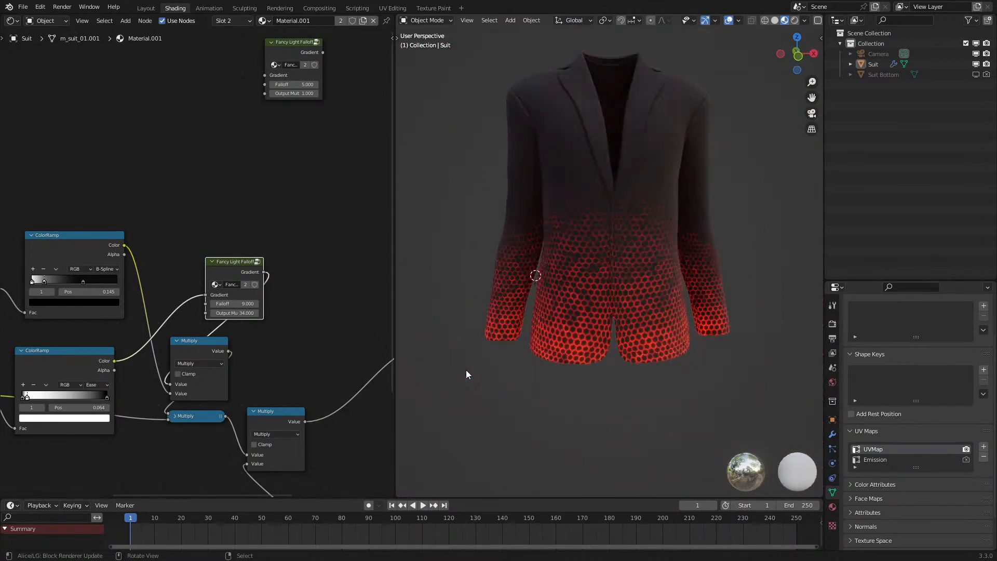
- Set the hexagon ColorRamp's last stop to white and move its middle stop to 0.314
{"action": "left_click_drag", "start_coordinate": [39, 400], "coordinate": [102, 396]}
{"action": "key", "text": "ctrl+z"}
{"action": "left_click", "coordinate": [106, 397]}
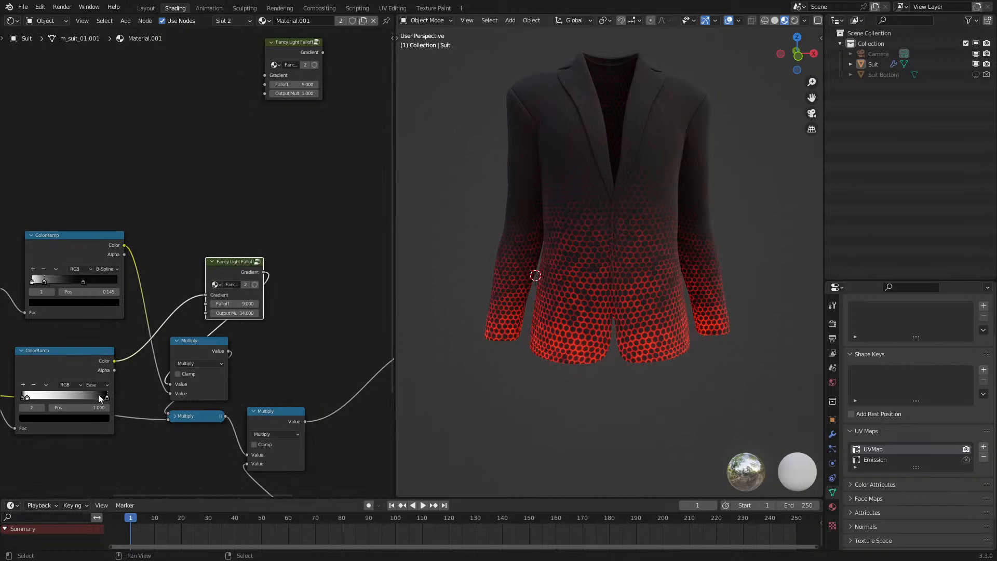
{"action": "left_click", "coordinate": [76, 417]}
{"action": "left_click_drag", "start_coordinate": [91, 331], "coordinate": [91, 299]}
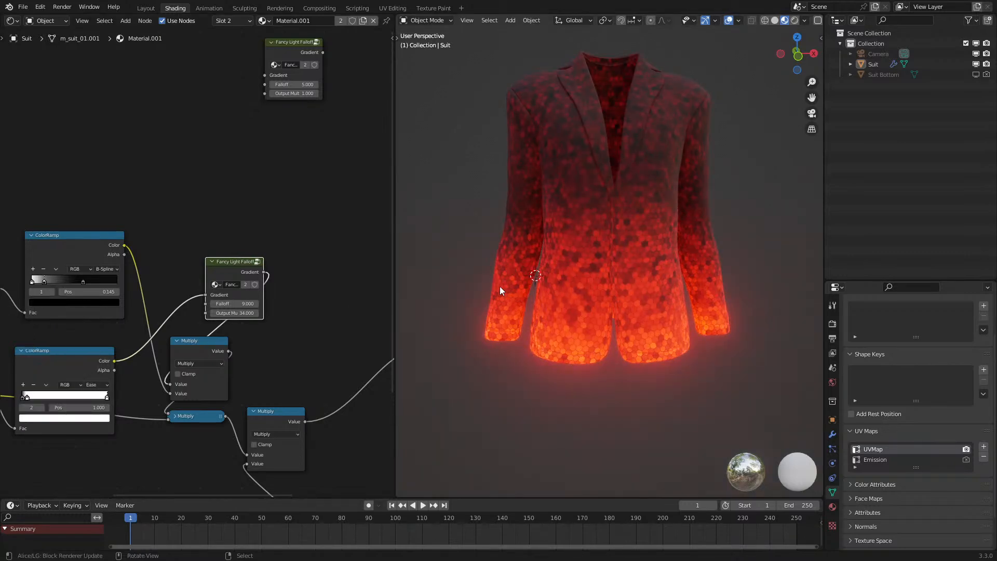
{"action": "left_click_drag", "start_coordinate": [23, 397], "coordinate": [48, 398]}
{"action": "middle_click_drag", "start_coordinate": [541, 192], "coordinate": [525, 130]}
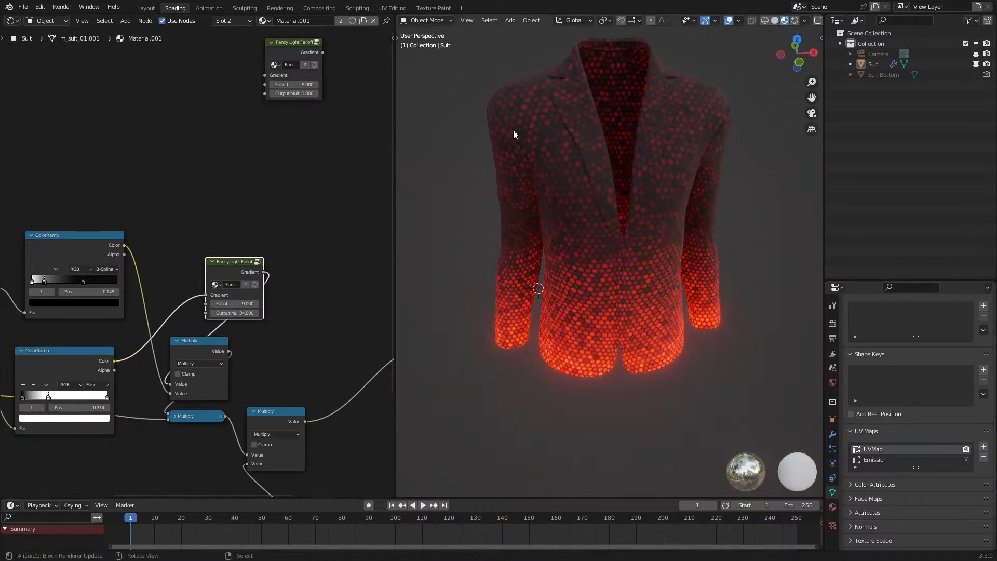
- Set the last stop of the Separate XYZ gradient's ColorRamp to black and check the hexagons on the lower jacket
{"action": "left_click", "coordinate": [87, 280]}
{"action": "left_click", "coordinate": [86, 311]}
{"action": "left_click", "coordinate": [77, 301]}
{"action": "left_click_drag", "start_coordinate": [100, 226], "coordinate": [101, 243]}
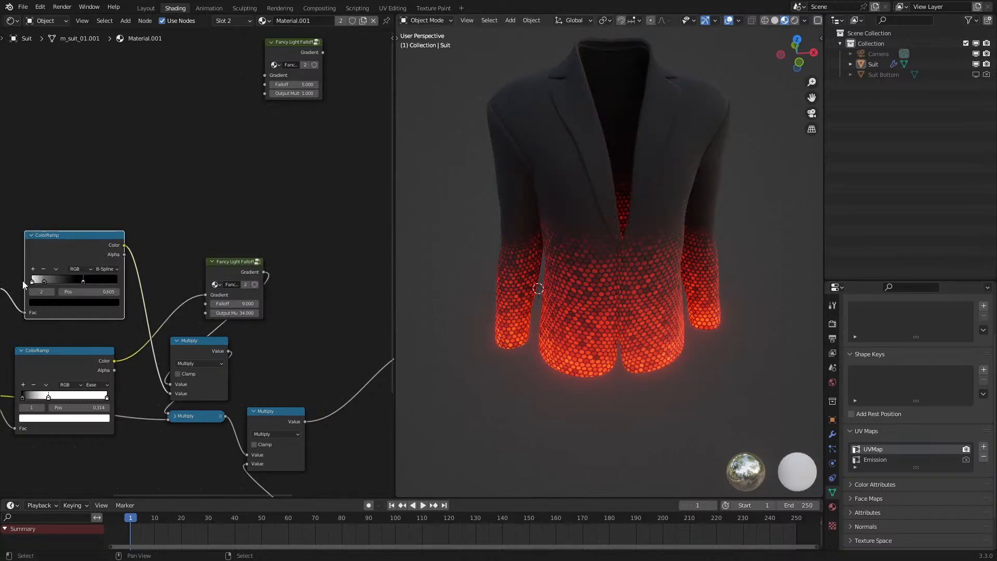
{"action": "mouse_move", "coordinate": [48, 277]}
{"action": "left_mouse_down"}
{"action": "mouse_move", "coordinate": [37, 282]}
{"action": "mouse_move", "coordinate": [49, 284]}
{"action": "left_mouse_up"}
{"action": "scroll", "coordinate": [546, 349], "scroll_direction": "up", "scroll_amount": 5}
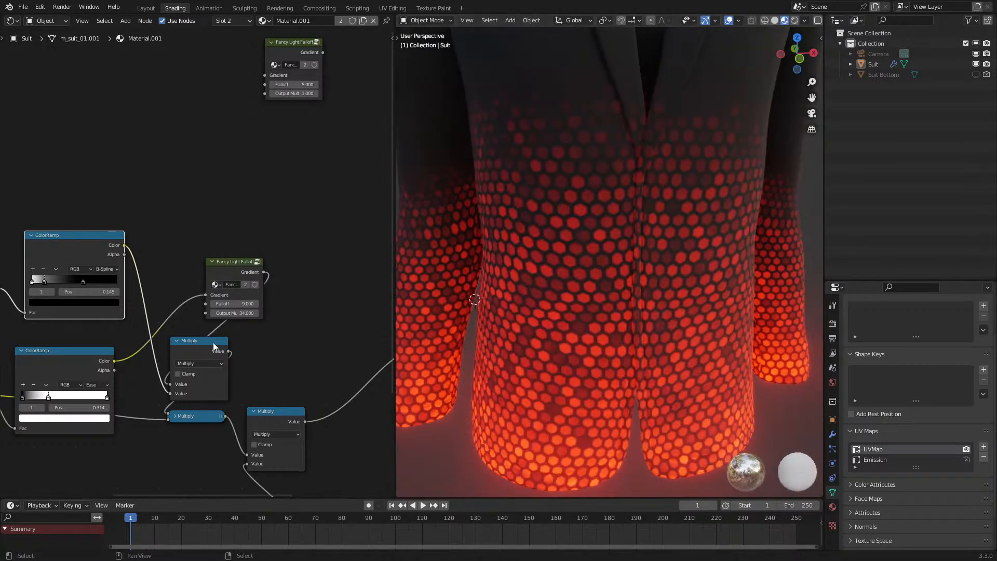
- Connect both ColorRamp colors into the first Multiply node and route its value through the Fancy Light Falloff into the collapsed Multiply
{"action": "left_click_drag", "start_coordinate": [117, 358], "coordinate": [176, 391]}
{"action": "left_click_drag", "start_coordinate": [226, 350], "coordinate": [206, 292]}
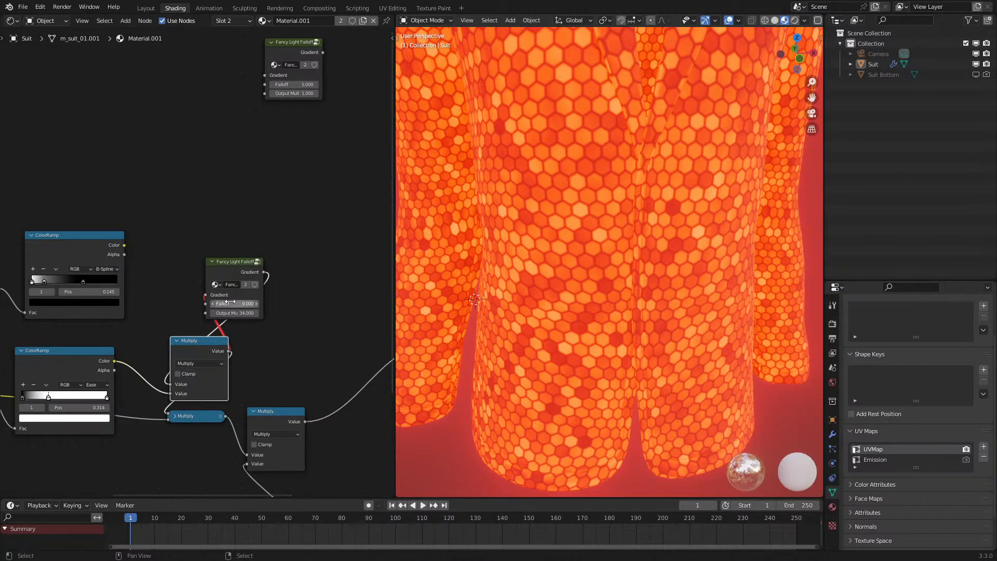
{"action": "left_click_drag", "start_coordinate": [124, 245], "coordinate": [169, 384]}
{"action": "left_click_drag", "start_coordinate": [229, 351], "coordinate": [215, 300]}
{"action": "left_click", "coordinate": [227, 353]}
{"action": "key", "text": "Escape"}
{"action": "left_click_drag", "start_coordinate": [229, 351], "coordinate": [207, 292]}
{"action": "left_click_drag", "start_coordinate": [263, 272], "coordinate": [168, 416]}
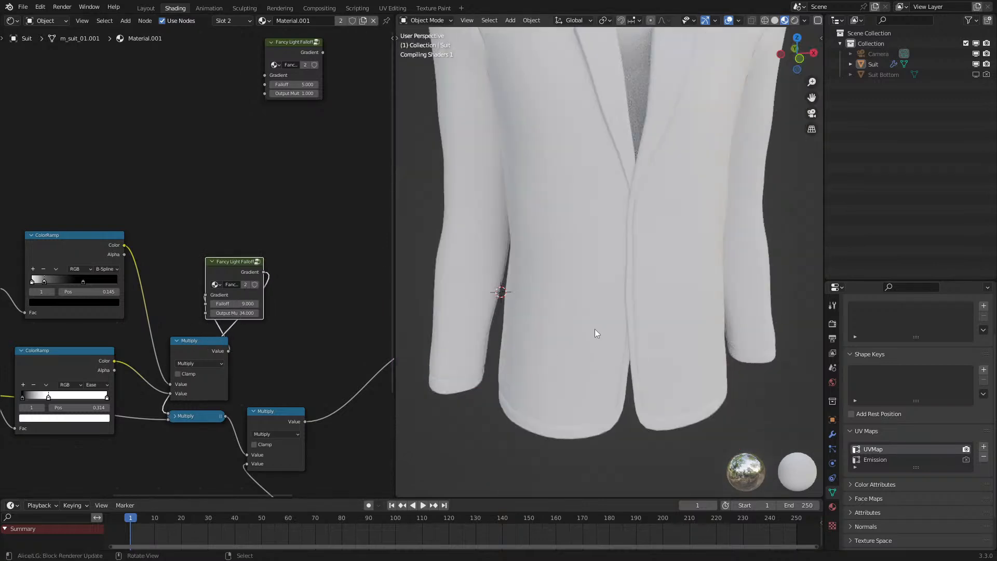
- Set the Fancy Light Falloff's Output Multiplier to 4000 while checking the glow on the jacket
{"action": "middle_click_drag", "start_coordinate": [594, 328], "coordinate": [556, 310]}
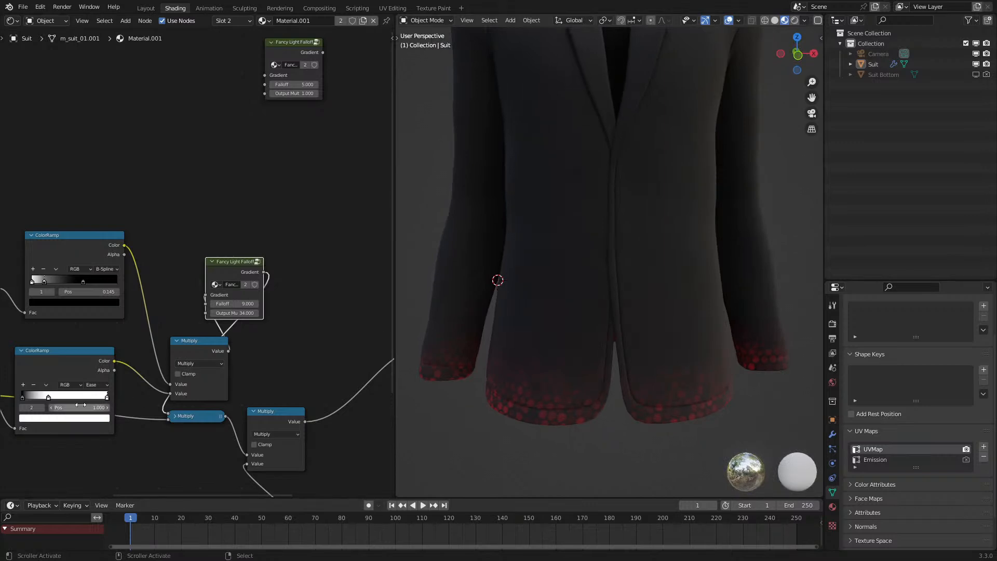
{"action": "scroll", "coordinate": [472, 355], "scroll_direction": "down", "scroll_amount": 5}
{"action": "mouse_move", "coordinate": [500, 348]}
{"action": "middle_mouse_down"}
{"action": "mouse_move", "coordinate": [550, 345]}
{"action": "mouse_move", "coordinate": [519, 351]}
{"action": "middle_mouse_up"}
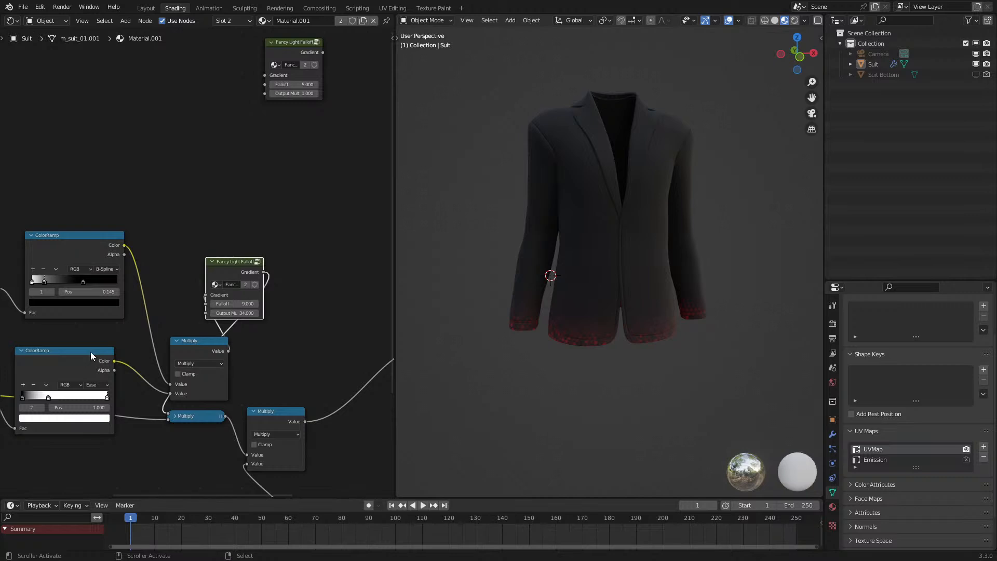
{"action": "left_click_drag", "start_coordinate": [233, 312], "coordinate": [275, 313]}
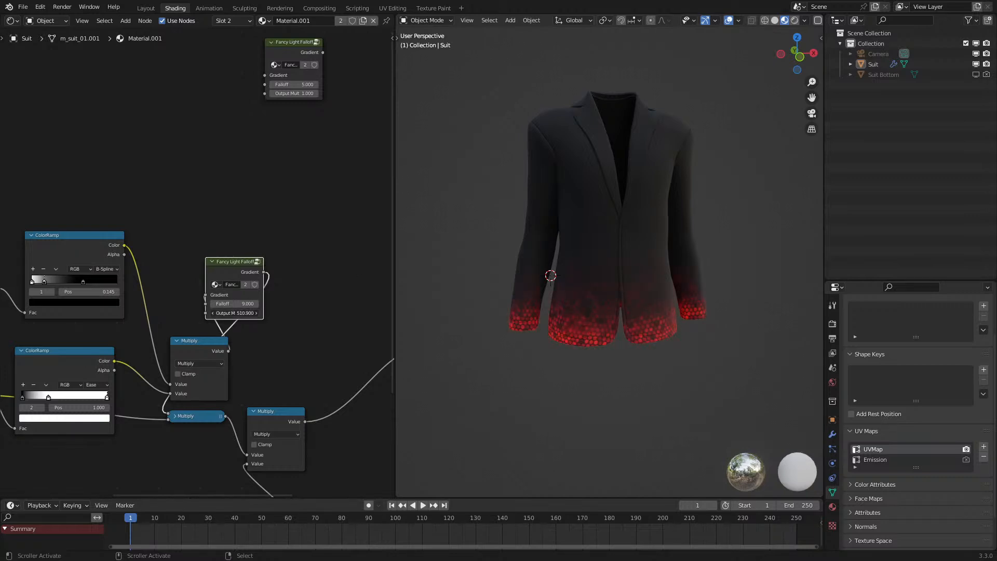
{"action": "scroll", "coordinate": [545, 397], "scroll_direction": "up", "scroll_amount": 2}
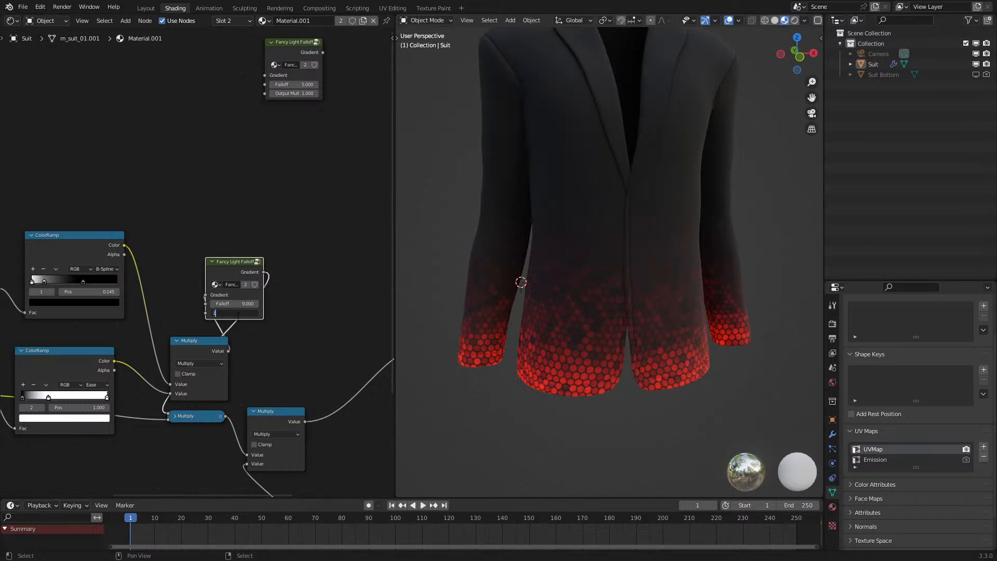
{"action": "key", "text": "Return"}
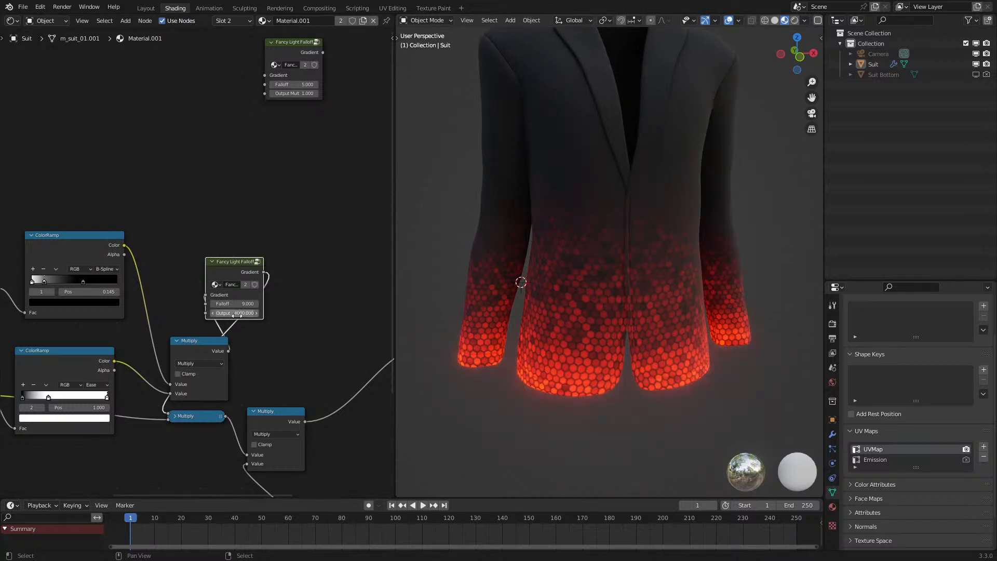
- Examine the hexagon glow on the jacket's hem and sleeves from several angles and distances
{"action": "scroll", "coordinate": [312, 313], "scroll_direction": "down", "scroll_amount": 1}
{"action": "scroll", "coordinate": [417, 308], "scroll_direction": "down", "scroll_amount": 3}
{"action": "scroll", "coordinate": [519, 307], "scroll_direction": "down", "scroll_amount": 3}
{"action": "mouse_move", "coordinate": [561, 307]}
{"action": "middle_mouse_down"}
{"action": "mouse_move", "coordinate": [693, 306]}
{"action": "mouse_move", "coordinate": [563, 299]}
{"action": "middle_mouse_up"}
{"action": "scroll", "coordinate": [582, 305], "scroll_direction": "up", "scroll_amount": 3}
{"action": "scroll", "coordinate": [695, 304], "scroll_direction": "up", "scroll_amount": 3}
{"action": "scroll", "coordinate": [626, 312], "scroll_direction": "down", "scroll_amount": 3}
{"action": "middle_click_drag", "start_coordinate": [629, 312], "coordinate": [569, 328]}
- Connect the Parallax V2 vector directly to the Noise Texture and delete the Add and Multiply nodes between them
{"action": "scroll", "coordinate": [178, 400], "scroll_direction": "down", "scroll_amount": 3}
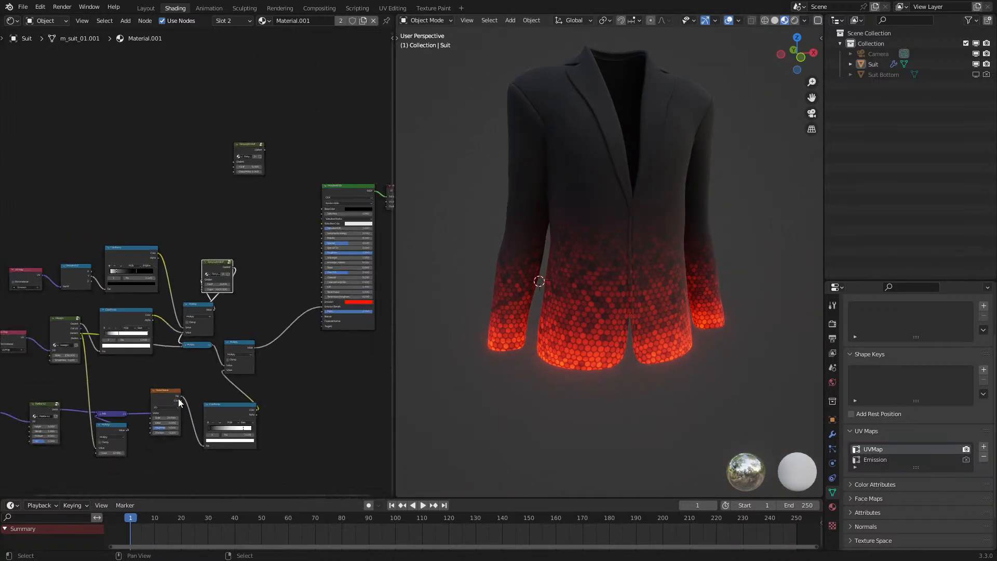
{"action": "scroll", "coordinate": [178, 400], "scroll_direction": "up", "scroll_amount": 3}
{"action": "scroll", "coordinate": [56, 328], "scroll_direction": "up", "scroll_amount": 2}
{"action": "left_click_drag", "start_coordinate": [84, 336], "coordinate": [243, 342]}
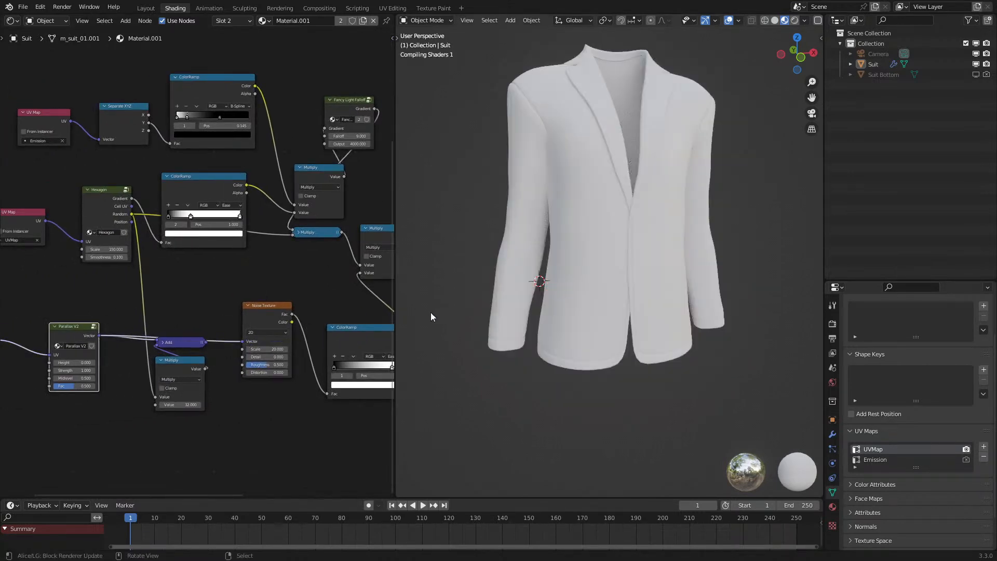
{"action": "scroll", "coordinate": [463, 313], "scroll_direction": "up", "scroll_amount": 2}
{"action": "middle_click_drag", "start_coordinate": [497, 292], "coordinate": [503, 326]}
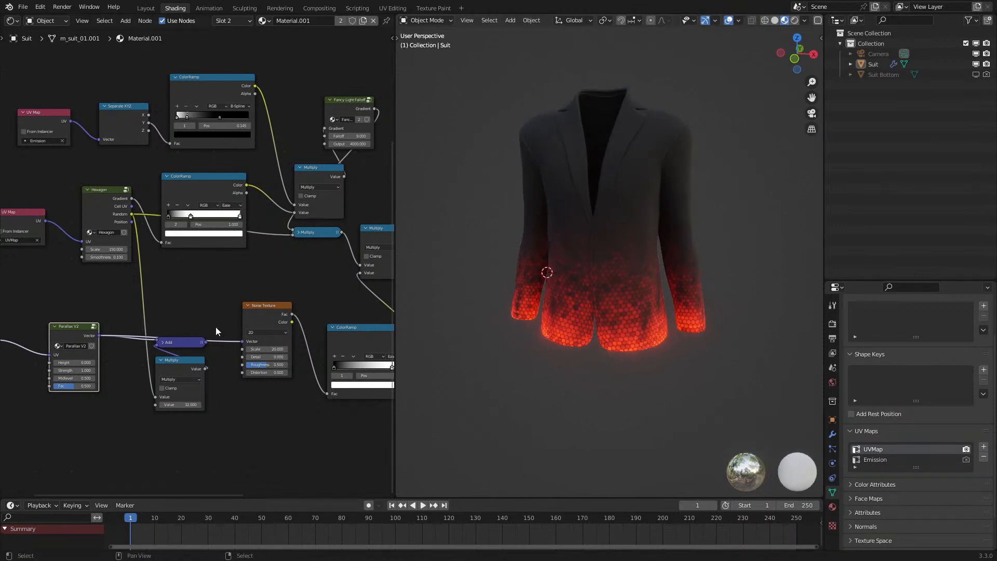
{"action": "left_click_drag", "start_coordinate": [167, 317], "coordinate": [241, 422]}
{"action": "key", "text": "x"}
- Place the Fancy Light Falloff beside the first Multiply node and set its Falloff to 7
{"action": "middle_click_drag", "start_coordinate": [243, 196], "coordinate": [164, 308]}
{"action": "left_click_drag", "start_coordinate": [288, 216], "coordinate": [321, 295]}
{"action": "middle_click_drag", "start_coordinate": [315, 298], "coordinate": [249, 258]}
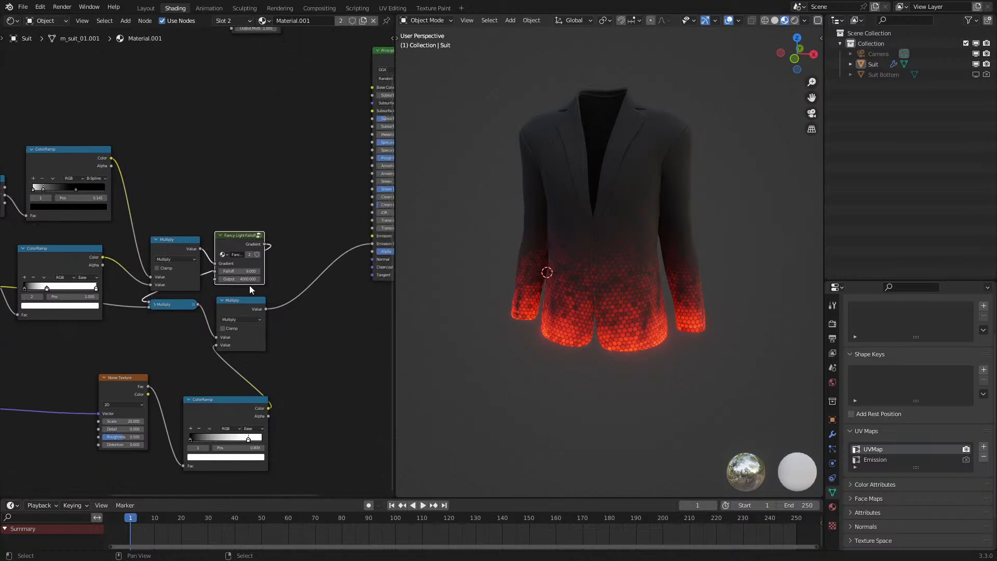
{"action": "left_click_drag", "start_coordinate": [229, 271], "coordinate": [219, 271]}
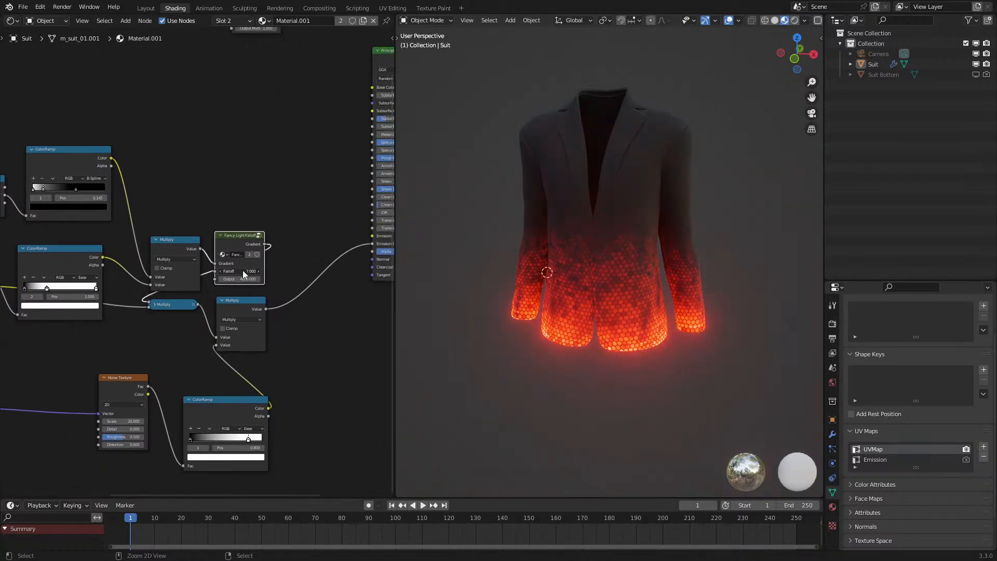
{"action": "middle_click_drag", "start_coordinate": [539, 412], "coordinate": [553, 395]}
{"action": "scroll", "coordinate": [587, 400], "scroll_direction": "up", "scroll_amount": 3}
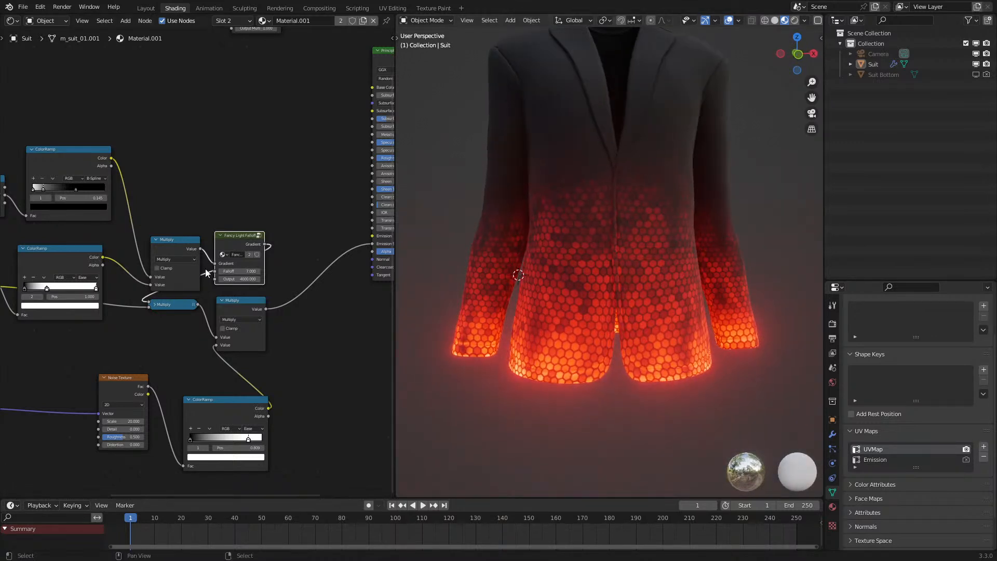
- Move the collapsed Multiply node below the Fancy Light Falloff and check the jacket from the side
{"action": "scroll", "coordinate": [203, 275], "scroll_direction": "up", "scroll_amount": 1}
{"action": "left_click", "coordinate": [226, 306]}
{"action": "middle_click_drag", "start_coordinate": [225, 306], "coordinate": [171, 327]}
{"action": "left_click_drag", "start_coordinate": [182, 327], "coordinate": [257, 345]}
{"action": "left_click_drag", "start_coordinate": [127, 336], "coordinate": [206, 331]}
{"action": "scroll", "coordinate": [520, 286], "scroll_direction": "down", "scroll_amount": 4}
{"action": "middle_click_drag", "start_coordinate": [520, 287], "coordinate": [444, 318]}
{"action": "scroll", "coordinate": [597, 286], "scroll_direction": "up", "scroll_amount": 5}
{"action": "scroll", "coordinate": [580, 294], "scroll_direction": "down", "scroll_amount": 3}
- Move the last stop of the Separate XYZ gradient's ColorRamp to 0.573 and check the glow fading up the jacket
{"action": "middle_click_drag", "start_coordinate": [135, 304], "coordinate": [305, 328]}
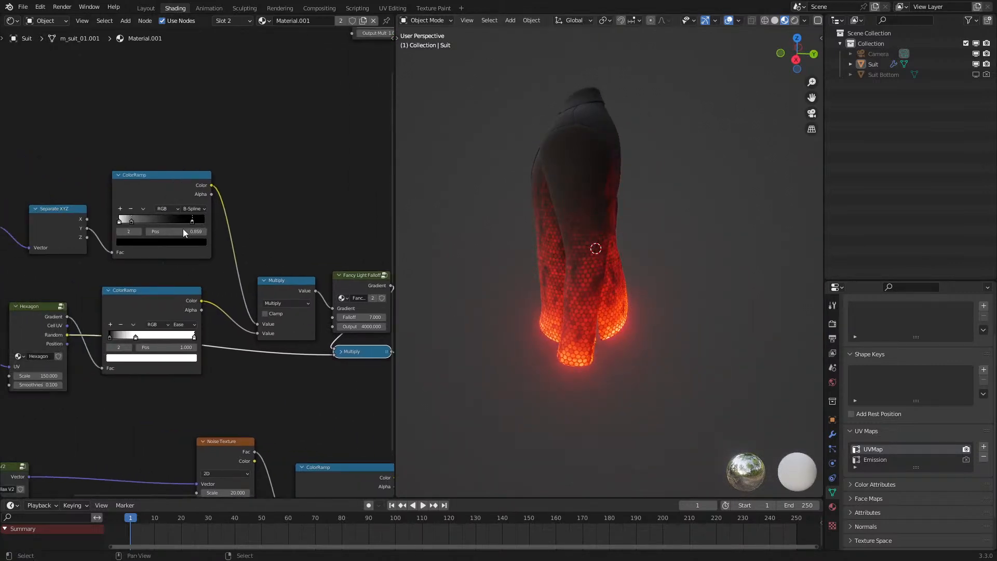
{"action": "middle_click_drag", "start_coordinate": [519, 262], "coordinate": [618, 267]}
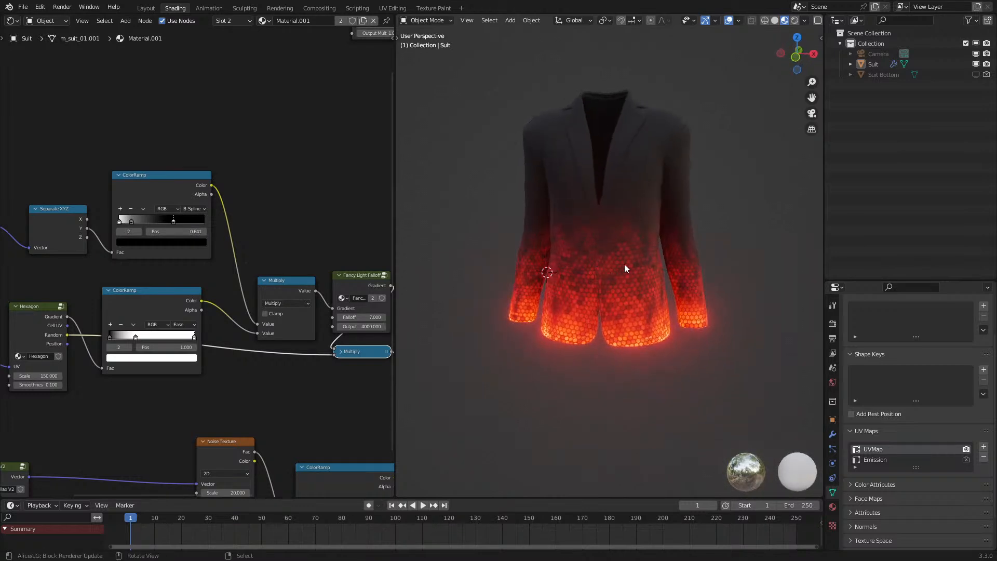
{"action": "left_click_drag", "start_coordinate": [183, 216], "coordinate": [164, 234]}
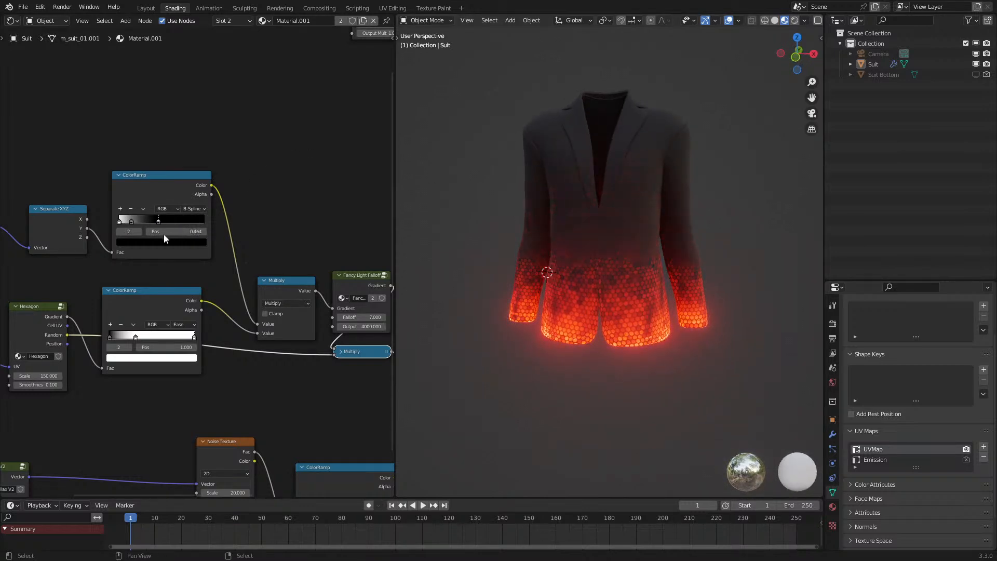
{"action": "scroll", "coordinate": [649, 145], "scroll_direction": "up", "scroll_amount": 3}
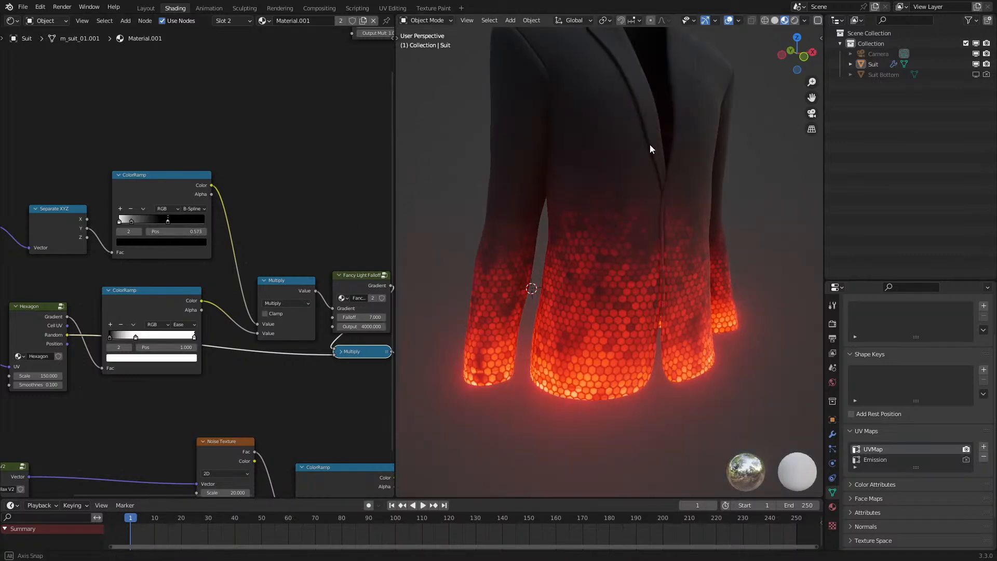
{"action": "scroll", "coordinate": [624, 142], "scroll_direction": "down", "scroll_amount": 2}
{"action": "scroll", "coordinate": [662, 216], "scroll_direction": "up", "scroll_amount": 5}
{"action": "scroll", "coordinate": [658, 213], "scroll_direction": "down", "scroll_amount": 2}
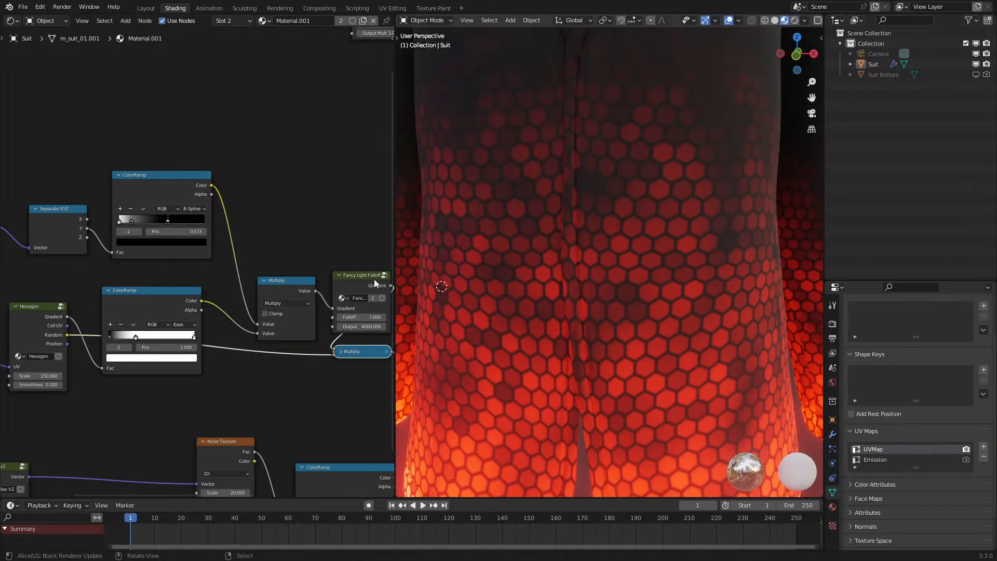
- Move the hexagon ColorRamp's black stop to 0.205 to widen the gaps between the hexagons
{"action": "scroll", "coordinate": [252, 226], "scroll_direction": "up", "scroll_amount": 2}
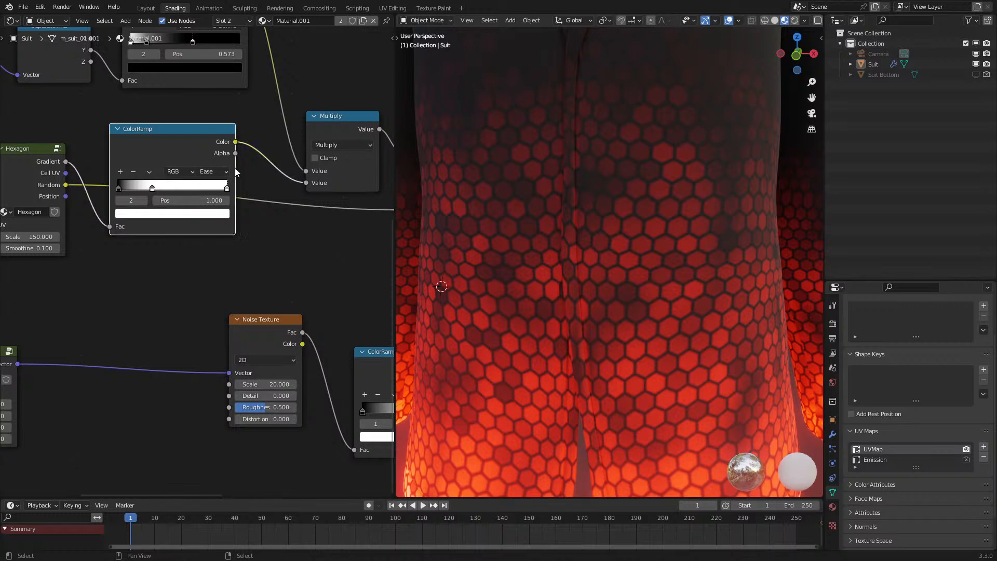
{"action": "left_click_drag", "start_coordinate": [119, 188], "coordinate": [140, 188]}
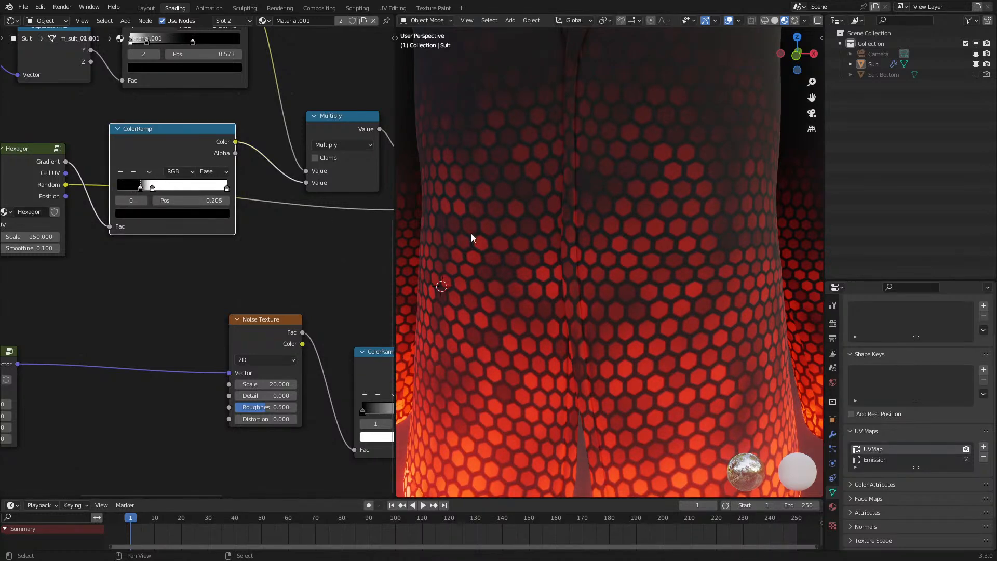
{"action": "scroll", "coordinate": [712, 244], "scroll_direction": "down", "scroll_amount": 6}
{"action": "middle_click_drag", "start_coordinate": [727, 247], "coordinate": [759, 236]}
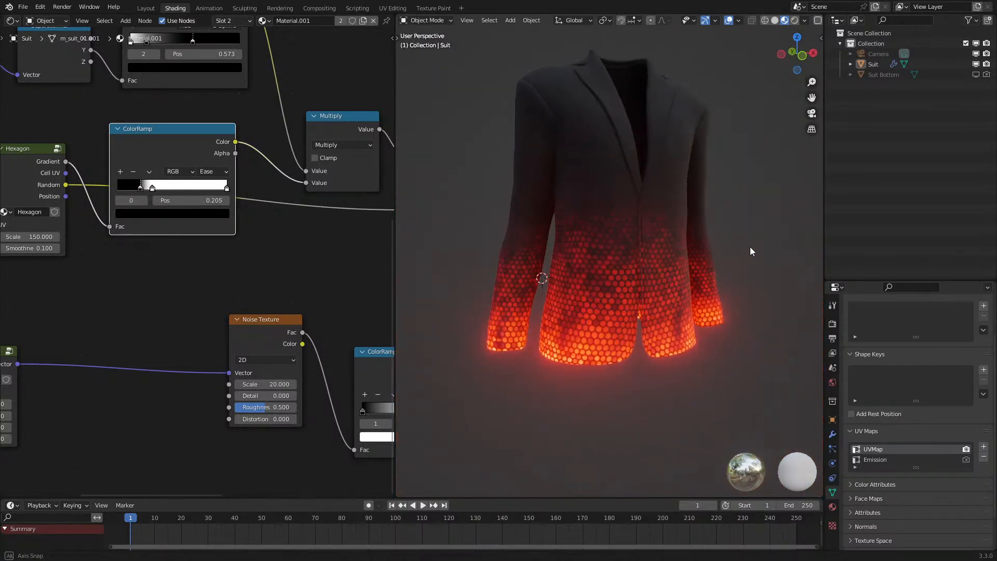
- Select the Suit, switch to the UV Editing workspace and turn on the viewport overlays
{"action": "left_click", "coordinate": [518, 248]}
{"action": "key", "text": "Tab"}
{"action": "key", "text": "Tab"}
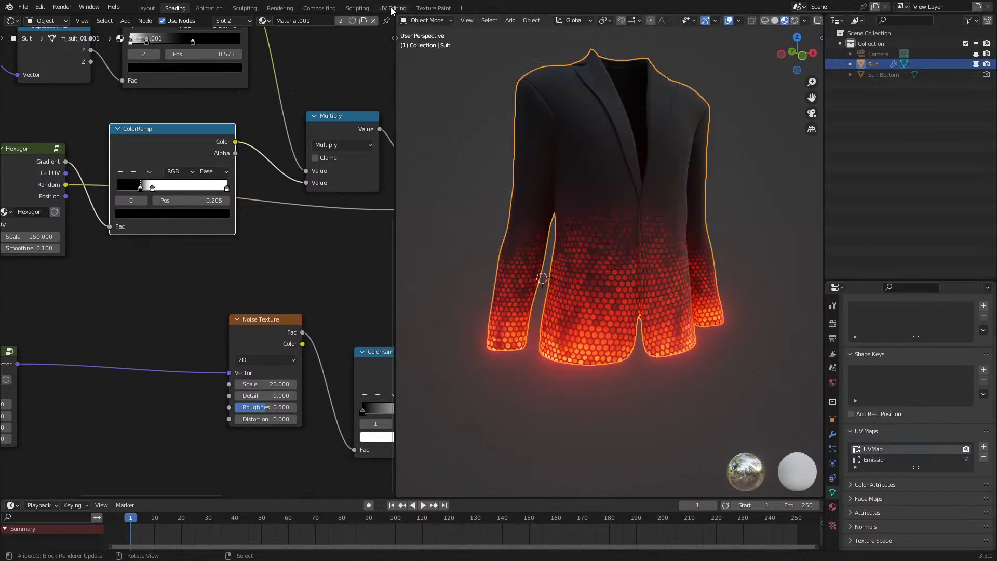
{"action": "left_click", "coordinate": [392, 9]}
{"action": "key", "text": "a"}
{"action": "right_click", "coordinate": [573, 291]}
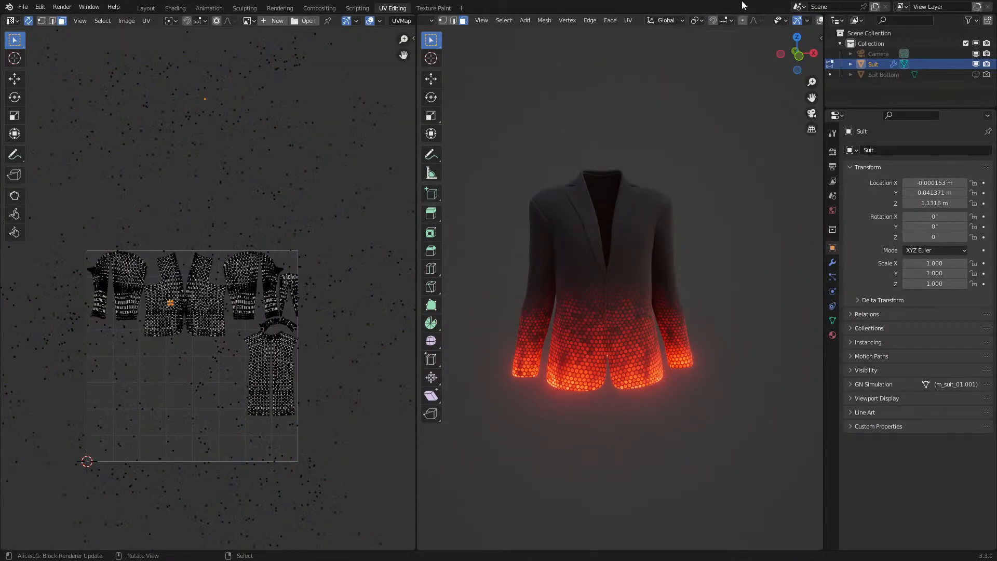
{"action": "left_click", "coordinate": [820, 21]}
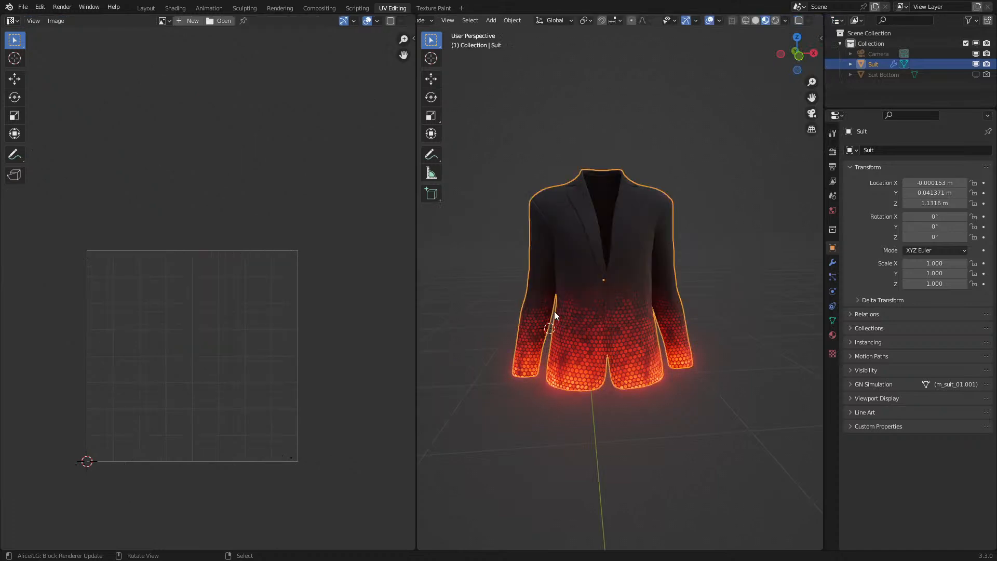
- Select only the linked mesh pieces of both sleeves, front and back, in Edit Mode
{"action": "key", "text": "l"}
{"action": "key", "text": "l"}
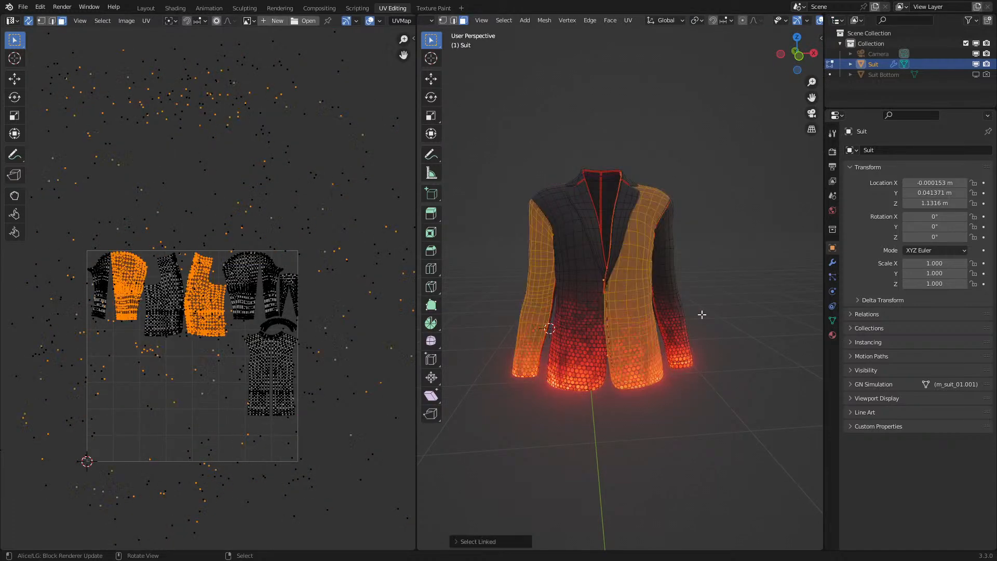
{"action": "key", "text": "shift+l"}
{"action": "key", "text": "l"}
{"action": "middle_click_drag", "start_coordinate": [672, 296], "coordinate": [572, 311]}
{"action": "key", "text": "l"}
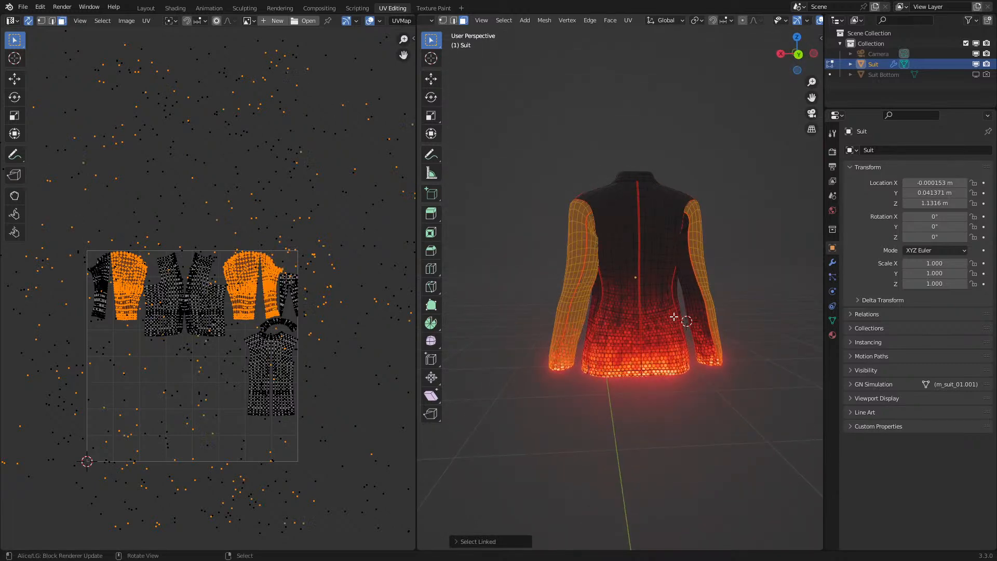
{"action": "key", "text": "l"}
- Run Minimize Stretch on the sleeves' UV islands and return to Object Mode to inspect a sleeve
{"action": "left_click", "coordinate": [146, 20]}
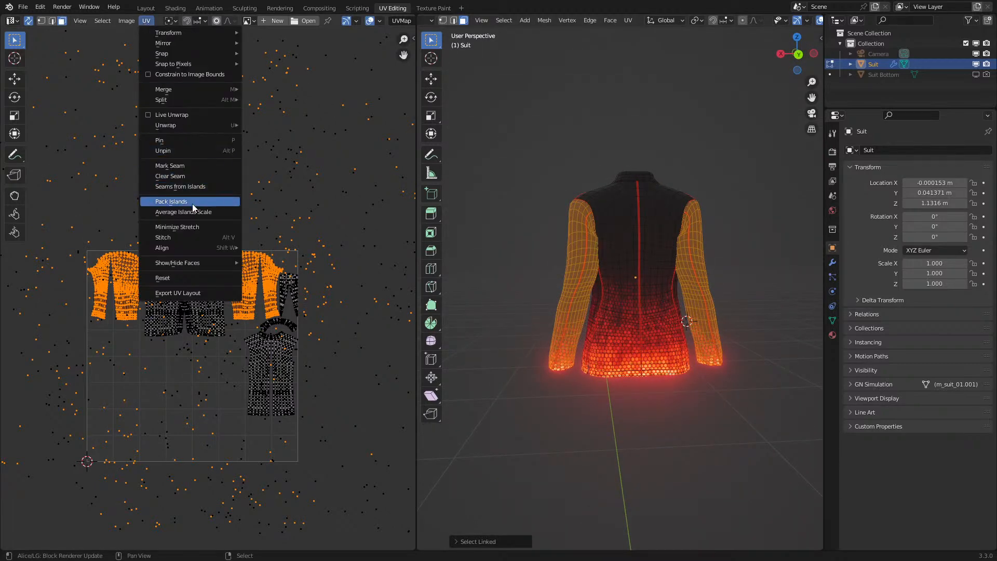
{"action": "left_click", "coordinate": [187, 226]}
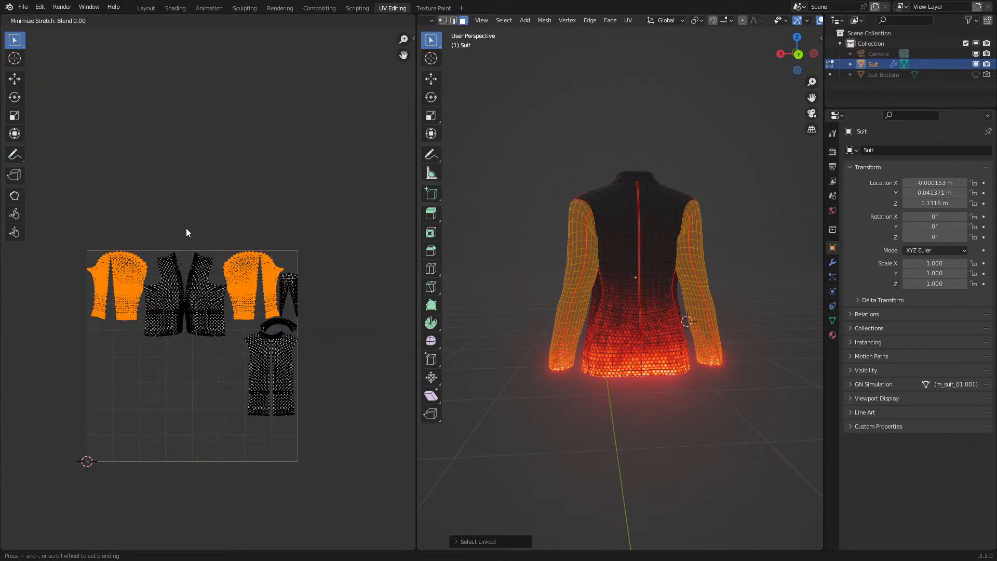
{"action": "left_click", "coordinate": [187, 229]}
{"action": "key", "text": "Tab"}
{"action": "middle_click_drag", "start_coordinate": [537, 238], "coordinate": [650, 351]}
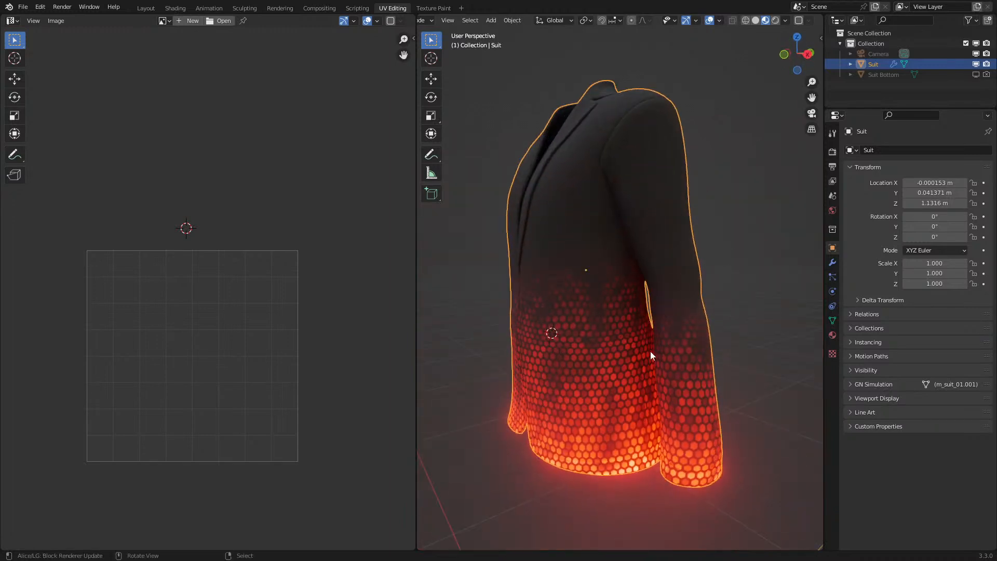
- Return to the Shading workspace and check the hexagons on the front of the jacket
{"action": "left_click", "coordinate": [181, 8]}
{"action": "mouse_move", "coordinate": [681, 204]}
{"action": "middle_mouse_down"}
{"action": "mouse_move", "coordinate": [640, 192]}
{"action": "mouse_move", "coordinate": [621, 223]}
{"action": "mouse_move", "coordinate": [625, 212]}
{"action": "middle_mouse_up"}
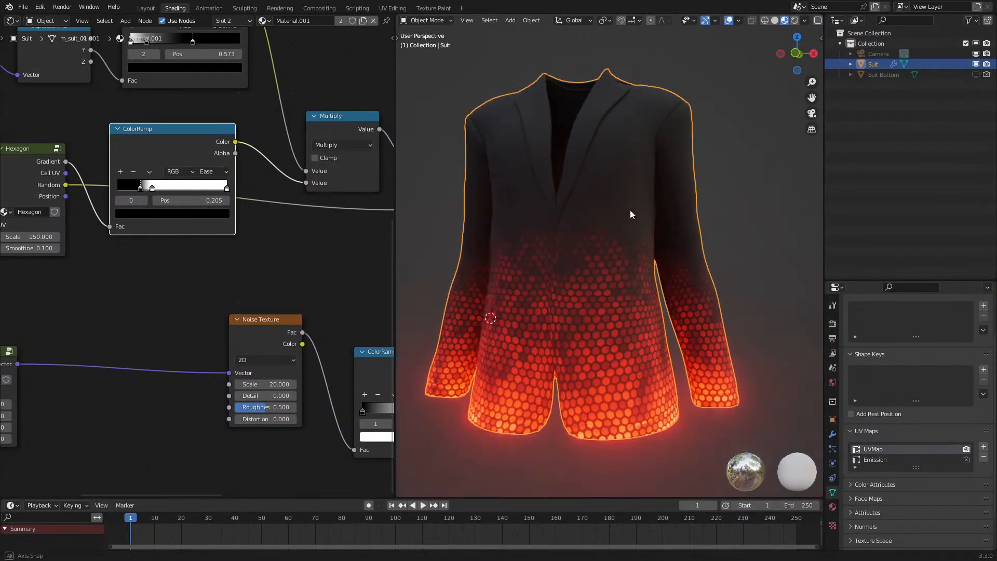
{"action": "scroll", "coordinate": [640, 206], "scroll_direction": "up", "scroll_amount": 4}
- Clear the sleeve selection, select an edge loop on the jacket's lower front in edge mode and dissolve its edges
{"action": "key", "text": "Tab"}
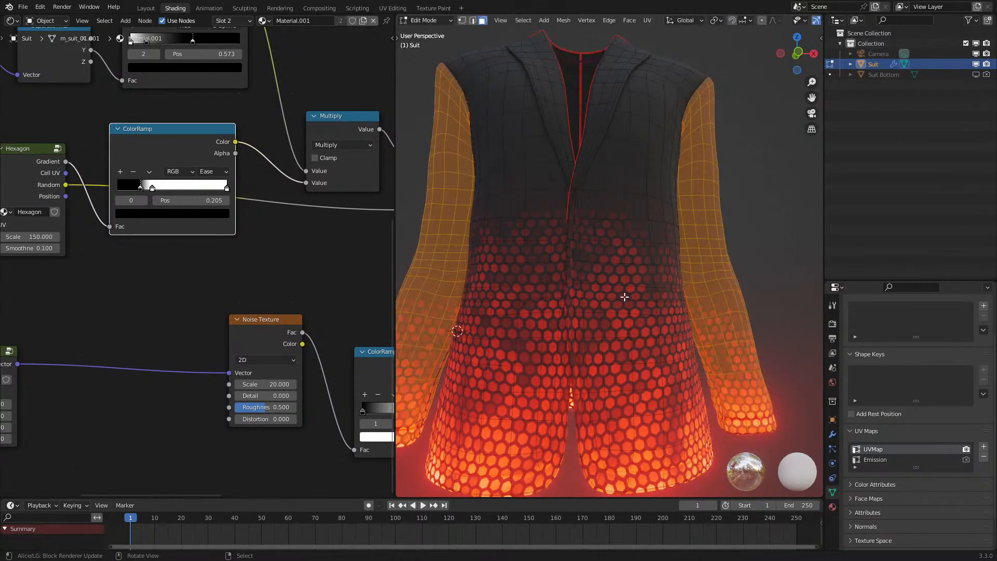
{"action": "key", "text": "a"}
{"action": "left_click", "coordinate": [611, 299], "text": "alt"}
{"action": "key", "text": "a"}
{"action": "key", "text": "2"}
{"action": "key", "text": "a"}
{"action": "key", "text": "a"}
{"action": "left_click", "coordinate": [612, 299], "text": "alt"}
{"action": "scroll", "coordinate": [857, 299], "scroll_direction": "up", "scroll_amount": 1}
{"action": "middle_click_drag", "start_coordinate": [675, 291], "coordinate": [500, 301]}
{"action": "key", "text": "x"}
{"action": "left_click", "coordinate": [500, 302]}
- Inspect the jacket in another shading mode, leave Edit Mode, and return to Material Preview with the Suit deselected
{"action": "middle_click_drag", "start_coordinate": [603, 297], "coordinate": [649, 300]}
{"action": "key", "text": "z"}
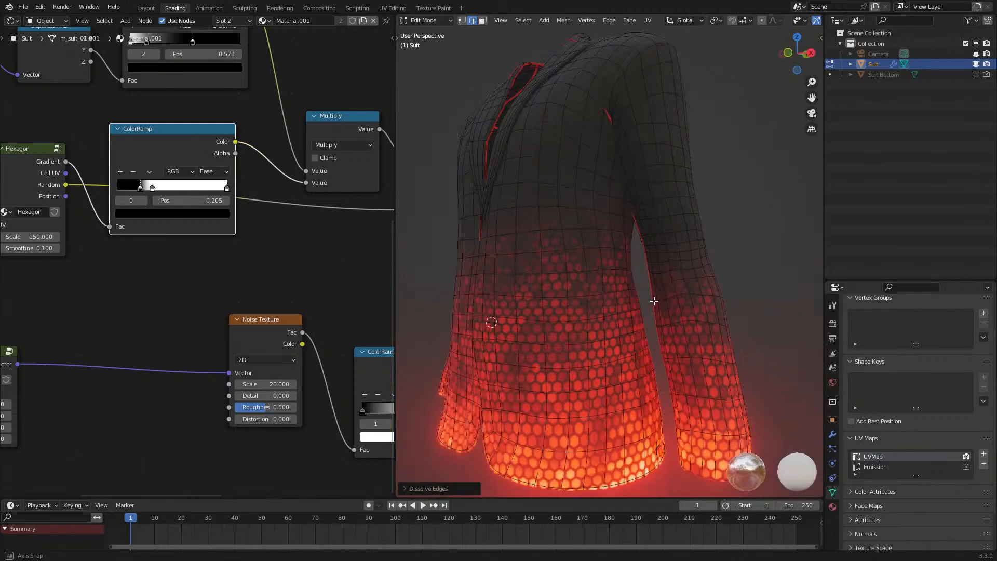
{"action": "left_click", "coordinate": [732, 289]}
{"action": "key", "text": "Tab"}
{"action": "scroll", "coordinate": [651, 229], "scroll_direction": "down", "scroll_amount": 3}
{"action": "key", "text": "z"}
{"action": "middle_click_drag", "start_coordinate": [651, 229], "coordinate": [690, 245]}
{"action": "left_click", "coordinate": [685, 305]}
{"action": "key", "text": "a"}
{"action": "scroll", "coordinate": [718, 243], "scroll_direction": "up", "scroll_amount": 1}
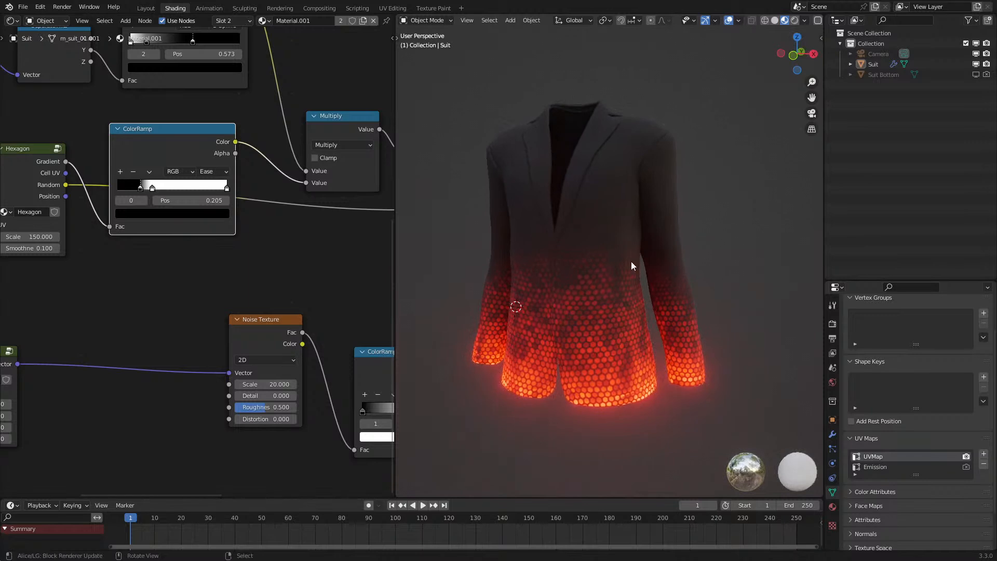
- Move the noise branch's UV Map and Parallax V2 nodes closer to the Noise Texture and enable node snapping
{"action": "scroll", "coordinate": [206, 301], "scroll_direction": "down", "scroll_amount": 3}
{"action": "middle_click_drag", "start_coordinate": [130, 300], "coordinate": [147, 320]}
{"action": "scroll", "coordinate": [146, 321], "scroll_direction": "down", "scroll_amount": 3}
{"action": "left_click_drag", "start_coordinate": [54, 310], "coordinate": [136, 366]}
{"action": "key", "text": "g"}
{"action": "left_click", "coordinate": [221, 353]}
{"action": "scroll", "coordinate": [247, 23], "scroll_direction": "right", "scroll_amount": 3}
{"action": "left_click", "coordinate": [348, 20]}
{"action": "scroll", "coordinate": [245, 327], "scroll_direction": "up", "scroll_amount": 3}
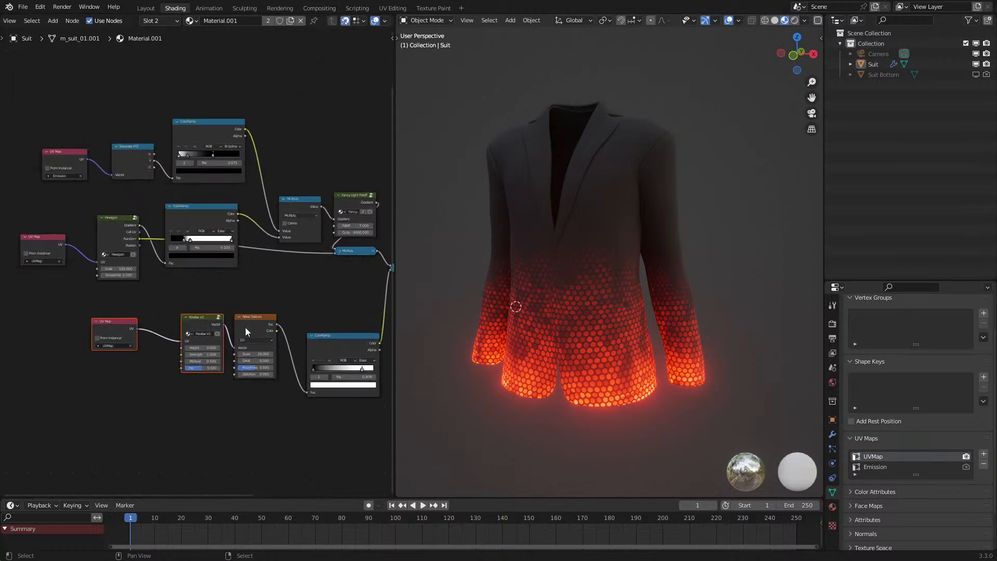
- Arrange the noise branch's UV Map, Parallax V2, Noise Texture and ColorRamp nodes into a compact row
{"action": "left_click", "coordinate": [273, 333]}
{"action": "left_click_drag", "start_coordinate": [272, 332], "coordinate": [266, 339]}
{"action": "left_click_drag", "start_coordinate": [340, 352], "coordinate": [307, 337]}
{"action": "left_click_drag", "start_coordinate": [122, 340], "coordinate": [155, 341]}
- Line up the Hexagon, Separate XYZ and UV Map nodes with their ColorRamps in two tidy rows
{"action": "left_click_drag", "start_coordinate": [343, 333], "coordinate": [348, 333]}
{"action": "left_click_drag", "start_coordinate": [117, 223], "coordinate": [126, 210]}
{"action": "left_click", "coordinate": [49, 239]}
{"action": "left_click_drag", "start_coordinate": [49, 239], "coordinate": [71, 206]}
{"action": "left_click_drag", "start_coordinate": [136, 136], "coordinate": [137, 112]}
{"action": "left_click_drag", "start_coordinate": [63, 145], "coordinate": [74, 113]}
- Collapse the Multiply nodes and align them with the Fancy Light Falloff between the ColorRamps and the Principled BSDF
{"action": "middle_click_drag", "start_coordinate": [265, 247], "coordinate": [148, 260]}
{"action": "left_click_drag", "start_coordinate": [183, 192], "coordinate": [277, 299]}
{"action": "left_click_drag", "start_coordinate": [255, 264], "coordinate": [251, 267]}
{"action": "left_click_drag", "start_coordinate": [174, 216], "coordinate": [180, 203]}
{"action": "left_click_drag", "start_coordinate": [178, 196], "coordinate": [172, 228]}
{"action": "left_click_drag", "start_coordinate": [312, 279], "coordinate": [312, 260]}
{"action": "scroll", "coordinate": [294, 288], "scroll_direction": "down", "scroll_amount": 3}
{"action": "middle_click_drag", "start_coordinate": [275, 282], "coordinate": [306, 294]}
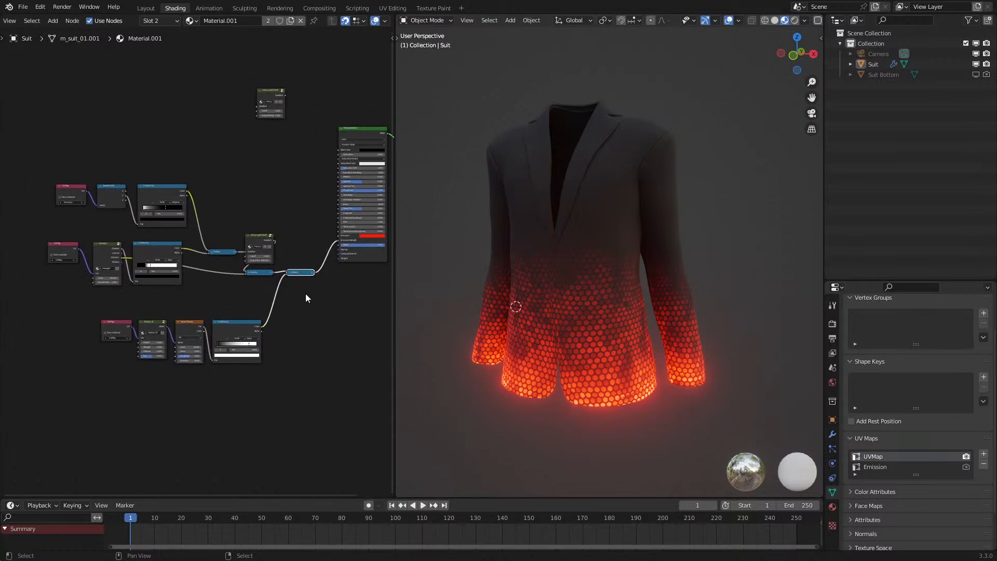
{"action": "scroll", "coordinate": [274, 263], "scroll_direction": "up", "scroll_amount": 1}
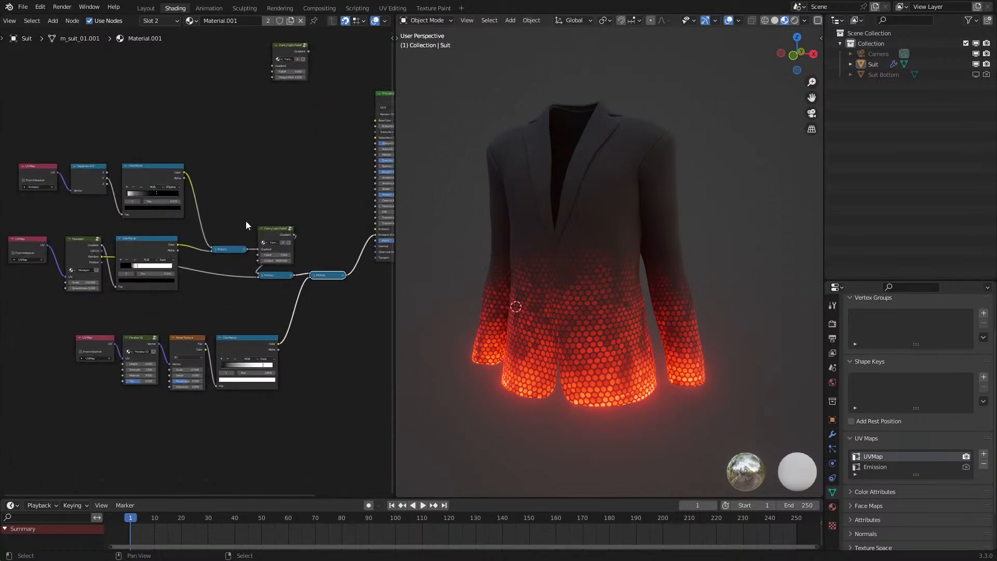
- Try moving the noise ColorRamp's black stop inward and return it to position 0
{"action": "middle_click_drag", "start_coordinate": [571, 300], "coordinate": [615, 269]}
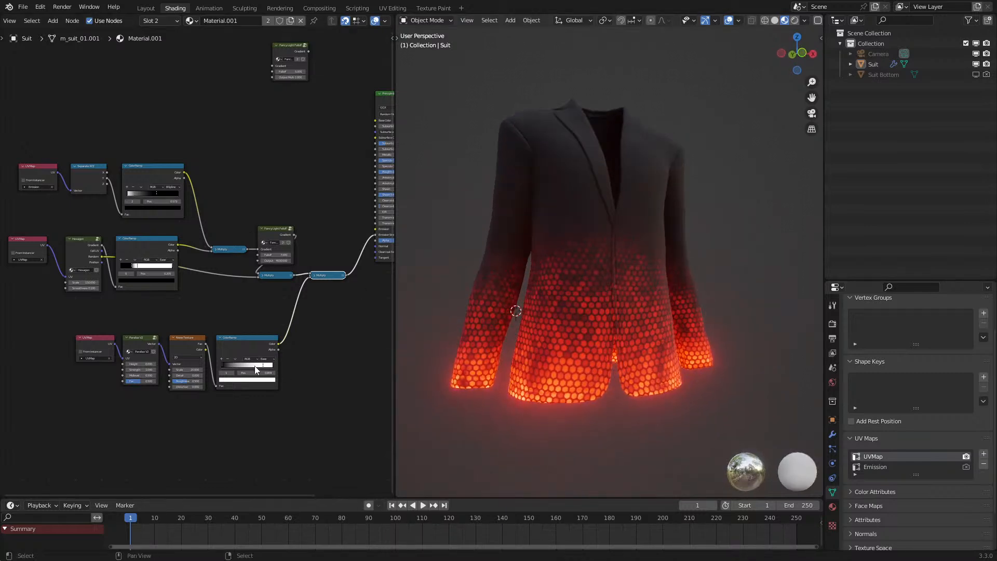
{"action": "left_click_drag", "start_coordinate": [226, 366], "coordinate": [236, 365]}
{"action": "middle_click_drag", "start_coordinate": [492, 332], "coordinate": [459, 327]}
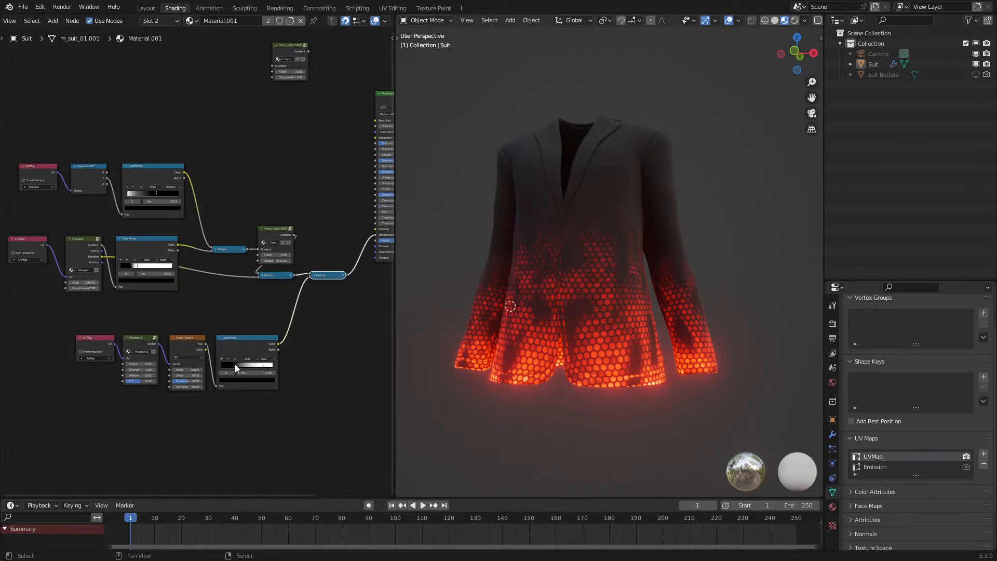
{"action": "left_click_drag", "start_coordinate": [234, 365], "coordinate": [204, 372]}
{"action": "middle_click_drag", "start_coordinate": [519, 311], "coordinate": [540, 301]}
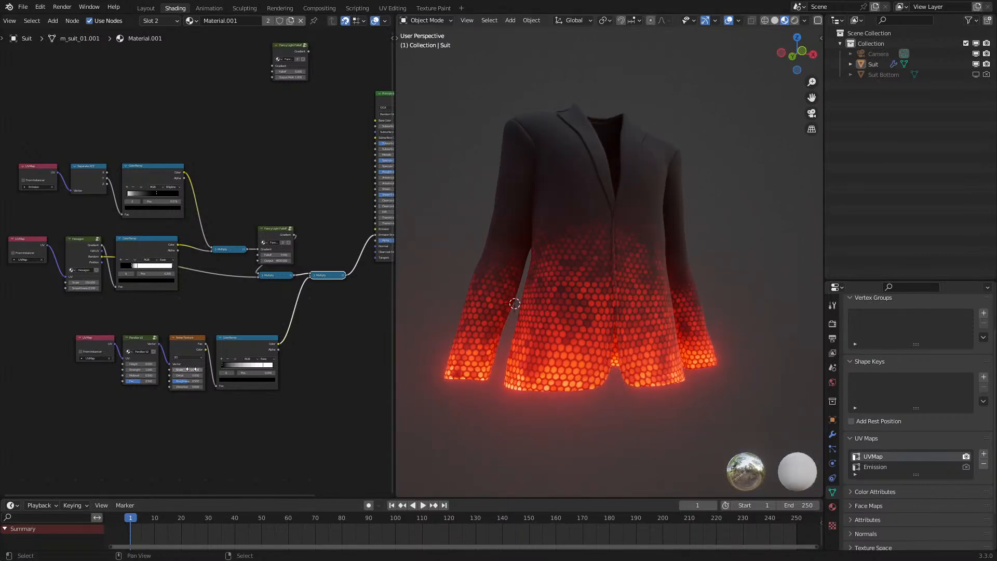
- Try a different Height on the Parallax V2 node and undo the change
{"action": "scroll", "coordinate": [149, 387], "scroll_direction": "up", "scroll_amount": 2}
{"action": "left_click_drag", "start_coordinate": [108, 413], "coordinate": [140, 413]}
{"action": "middle_click_drag", "start_coordinate": [612, 310], "coordinate": [584, 296]}
{"action": "key", "text": "ctrl+z"}
- Examine the jacket's glowing hexagon pattern and dark upper fabric up close and from several angles
{"action": "scroll", "coordinate": [640, 276], "scroll_direction": "up", "scroll_amount": 10}
{"action": "scroll", "coordinate": [639, 276], "scroll_direction": "down", "scroll_amount": 10}
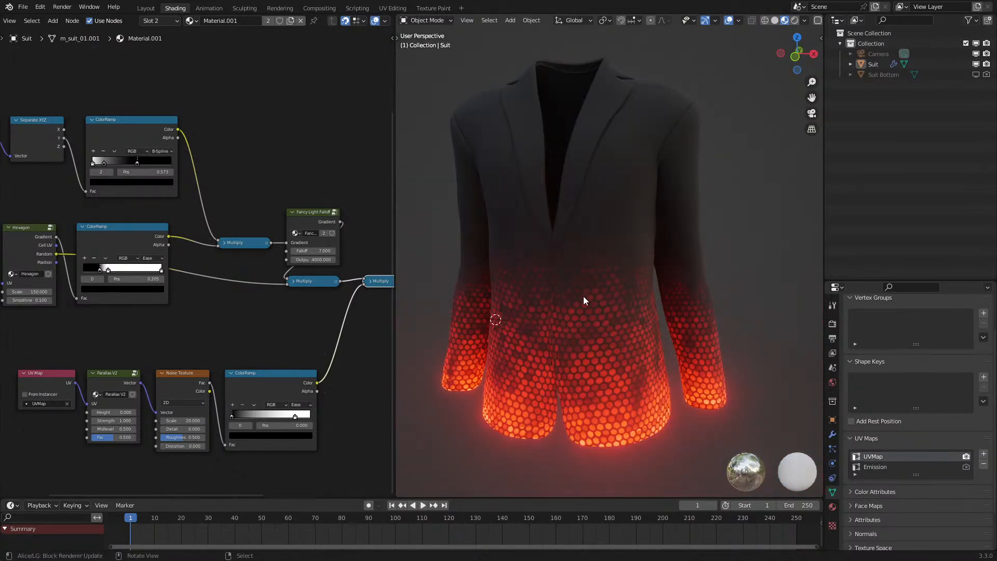
{"action": "middle_click_drag", "start_coordinate": [687, 216], "coordinate": [650, 239]}
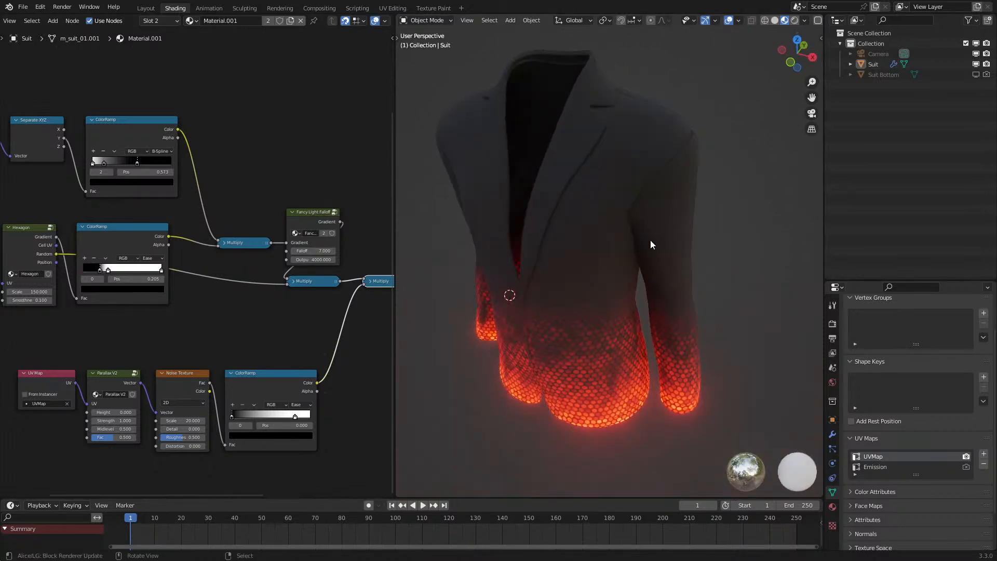
{"action": "scroll", "coordinate": [650, 239], "scroll_direction": "up", "scroll_amount": 4}
{"action": "scroll", "coordinate": [679, 121], "scroll_direction": "up", "scroll_amount": 2}
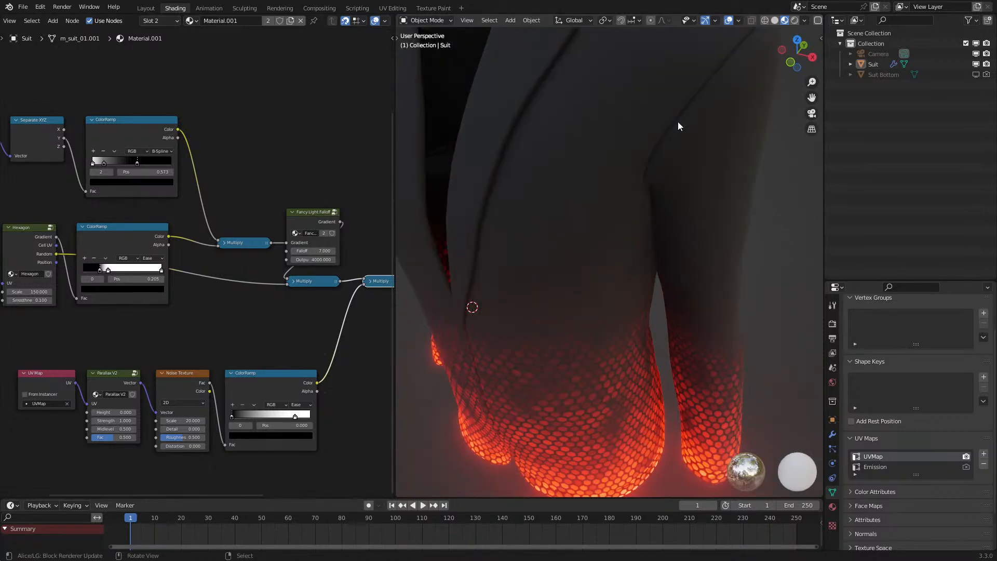
{"action": "scroll", "coordinate": [678, 122], "scroll_direction": "down", "scroll_amount": 8}
{"action": "middle_click_drag", "start_coordinate": [646, 196], "coordinate": [661, 178]}
{"action": "scroll", "coordinate": [661, 178], "scroll_direction": "up", "scroll_amount": 3}
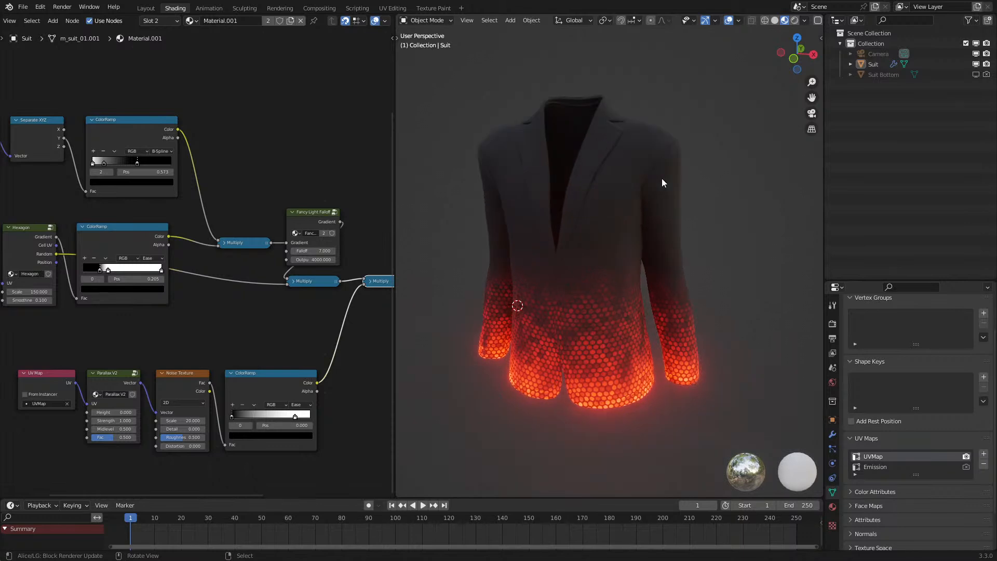
- Duplicate the noise branch's UV Map node and place the copy in the empty space below the emission nodes
{"action": "middle_click_drag", "start_coordinate": [171, 372], "coordinate": [202, 263]}
{"action": "scroll", "coordinate": [201, 264], "scroll_direction": "down", "scroll_amount": 5}
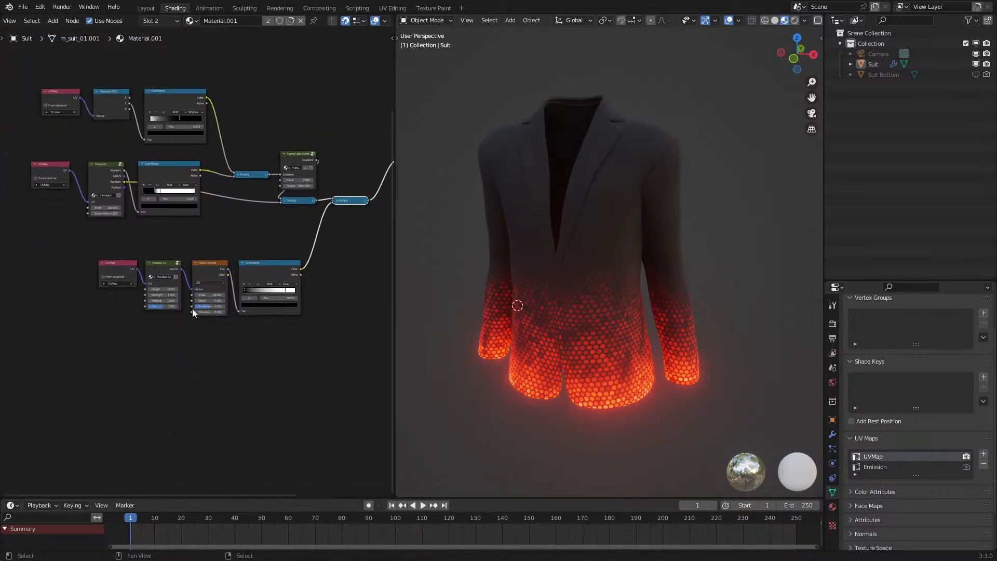
{"action": "scroll", "coordinate": [198, 265], "scroll_direction": "up", "scroll_amount": 4}
{"action": "left_click", "coordinate": [97, 264]}
{"action": "key", "text": "shift+d"}
{"action": "left_click", "coordinate": [240, 390]}
{"action": "middle_click_drag", "start_coordinate": [289, 390], "coordinate": [197, 253]}
{"action": "key", "text": "g"}
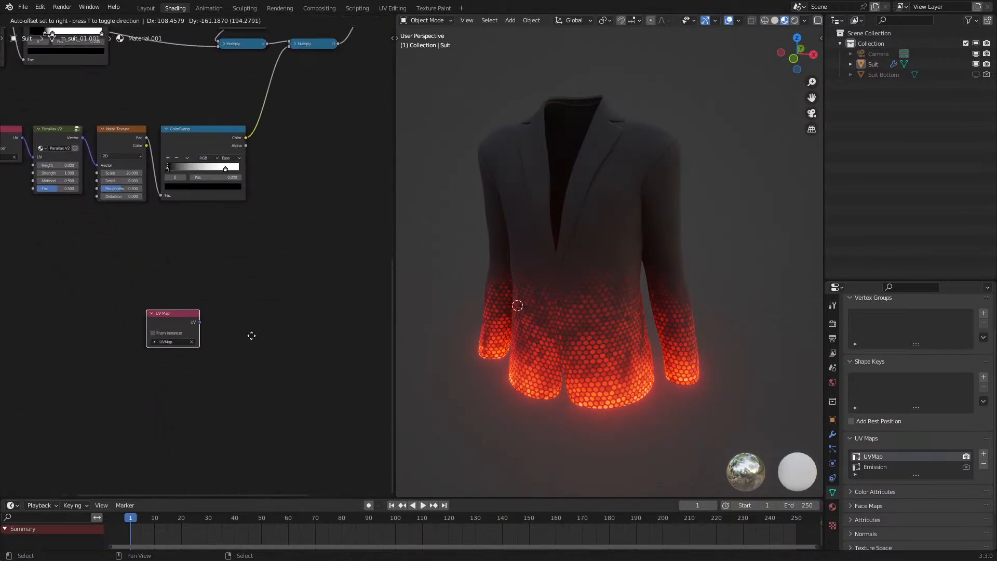
{"action": "left_click", "coordinate": [284, 369]}
{"action": "scroll", "coordinate": [283, 296], "scroll_direction": "down", "scroll_amount": 6}
{"action": "middle_click_drag", "start_coordinate": [282, 285], "coordinate": [212, 348]}
{"action": "key", "text": "g"}
{"action": "left_click", "coordinate": [232, 327]}
{"action": "key", "text": "Home"}
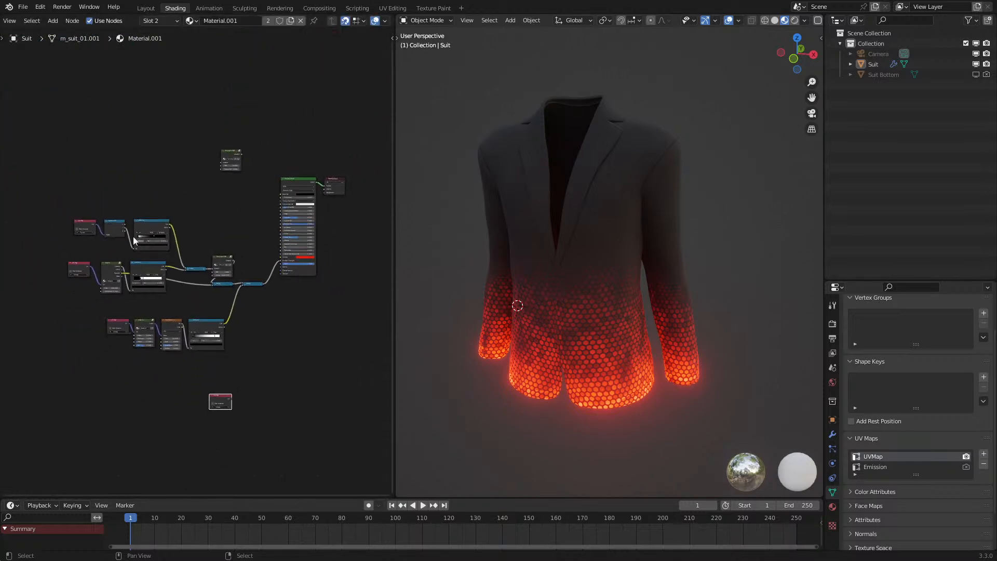
- Move the whole group of emission mask nodes up and away from the duplicated UV Map node
{"action": "left_click_drag", "start_coordinate": [51, 218], "coordinate": [267, 360]}
{"action": "key", "text": "g"}
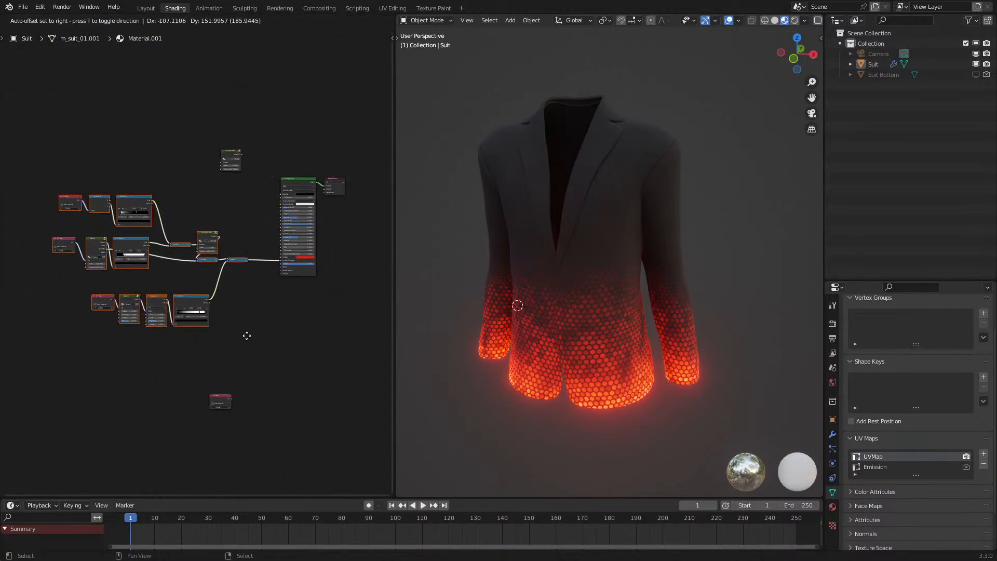
{"action": "left_click", "coordinate": [248, 335]}
{"action": "scroll", "coordinate": [229, 370], "scroll_direction": "up", "scroll_amount": 4}
{"action": "scroll", "coordinate": [229, 371], "scroll_direction": "up", "scroll_amount": 1}
{"action": "middle_click_drag", "start_coordinate": [229, 371], "coordinate": [205, 270]}
{"action": "scroll", "coordinate": [205, 270], "scroll_direction": "up", "scroll_amount": 4}
{"action": "right_click", "coordinate": [234, 362]}
{"action": "right_click", "coordinate": [214, 359]}
{"action": "left_click_drag", "start_coordinate": [245, 346], "coordinate": [154, 285]}
{"action": "scroll", "coordinate": [196, 265], "scroll_direction": "up", "scroll_amount": 2}
{"action": "key", "text": "shift+a"}
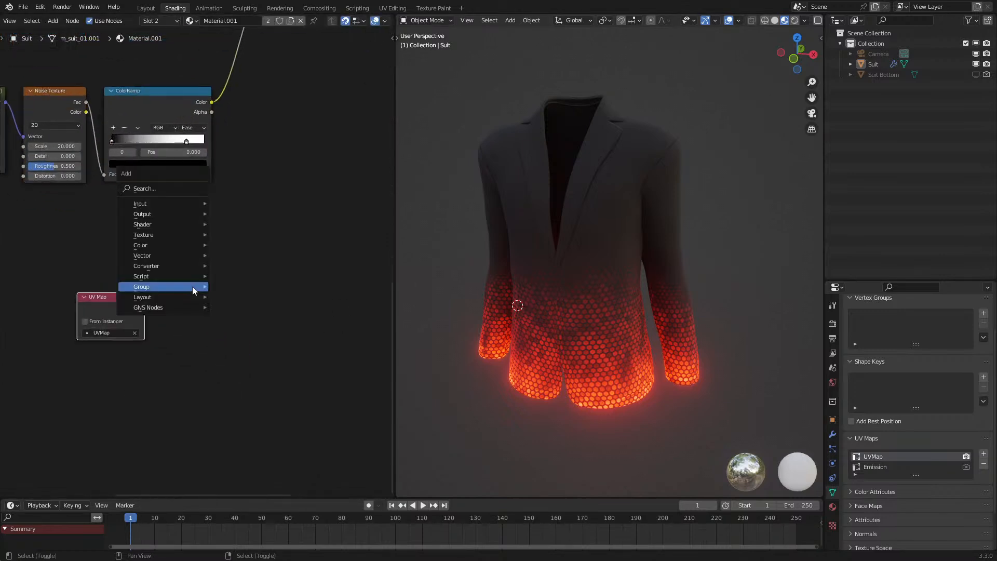
{"action": "left_click", "coordinate": [180, 190]}
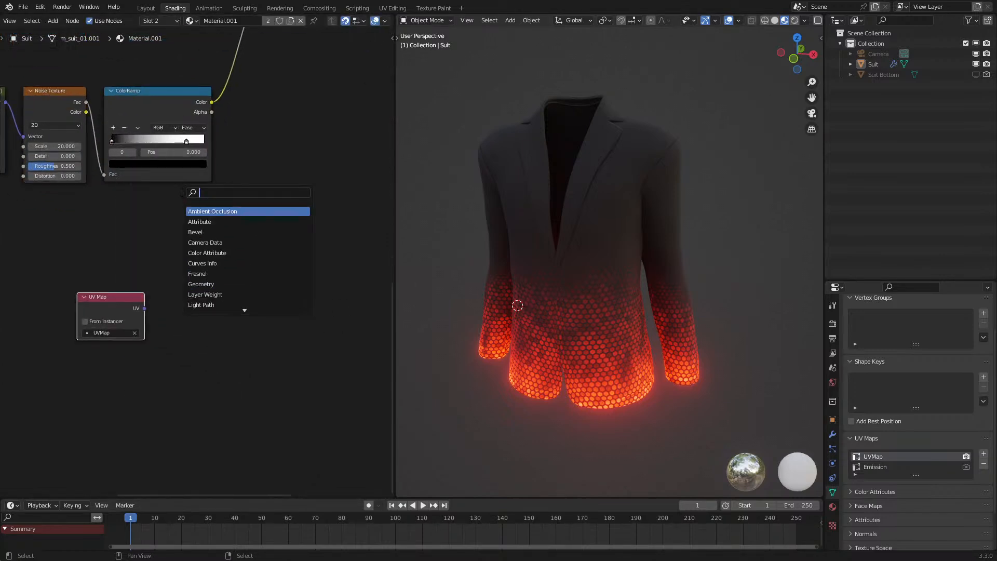
{"action": "type", "text": "m"}
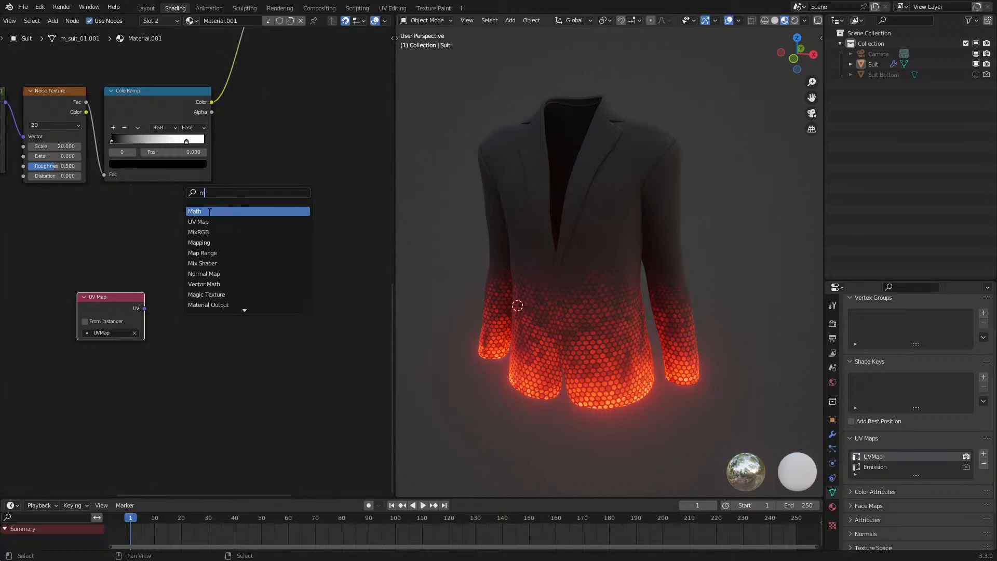
{"action": "key", "text": "Escape"}
- Add a Vector Math node fed by the duplicated UV Map and set it to Scale with a scale of 10
{"action": "key", "text": "q"}
{"action": "left_click", "coordinate": [198, 284]}
{"action": "left_click", "coordinate": [178, 297]}
{"action": "left_click", "coordinate": [194, 319]}
{"action": "left_click", "coordinate": [197, 481]}
{"action": "left_click", "coordinate": [142, 316]}
{"action": "left_click_drag", "start_coordinate": [141, 313], "coordinate": [176, 334]}
{"action": "right_click", "coordinate": [169, 331]}
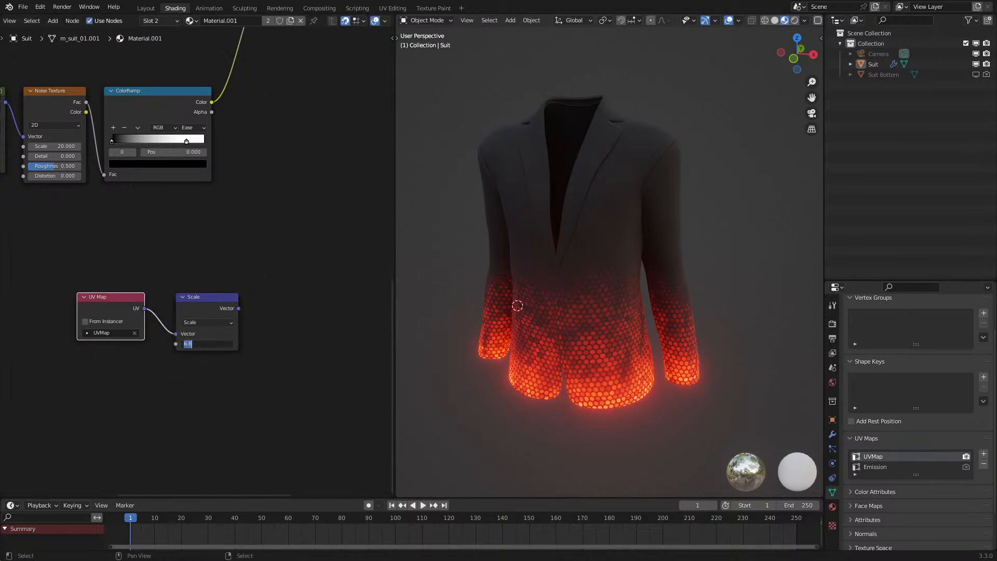
{"action": "left_click", "coordinate": [220, 322]}
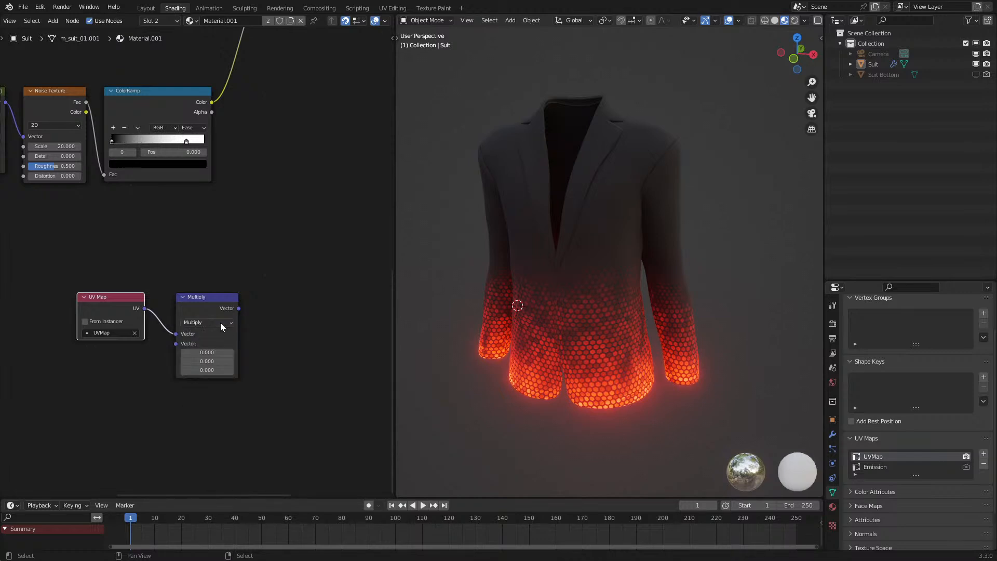
- Duplicate the Scale node and set the copy's operation to Fraction
{"action": "left_click", "coordinate": [189, 313]}
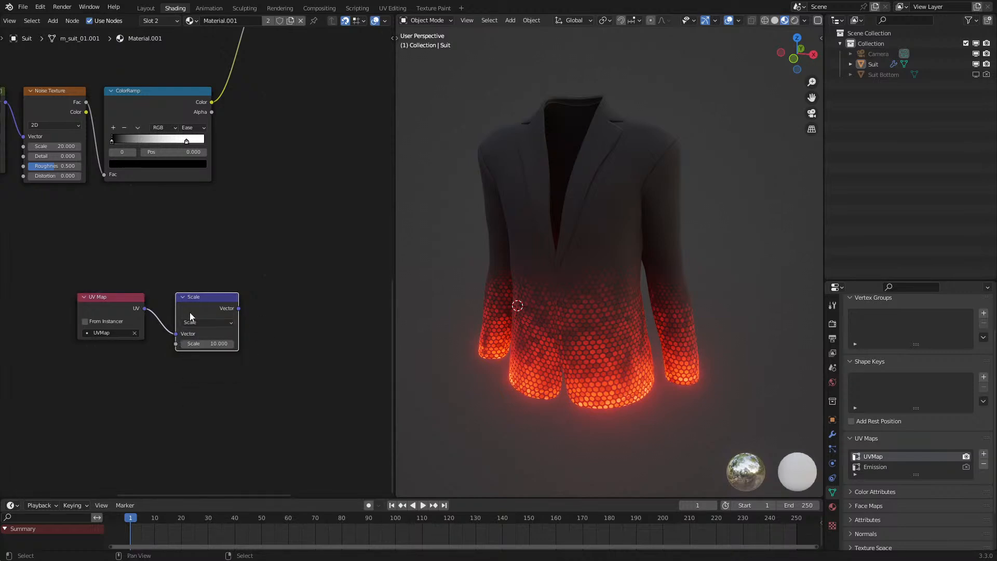
{"action": "key", "text": "shift+d"}
{"action": "left_click", "coordinate": [296, 313]}
{"action": "left_click", "coordinate": [314, 322]}
{"action": "left_click", "coordinate": [362, 397]}
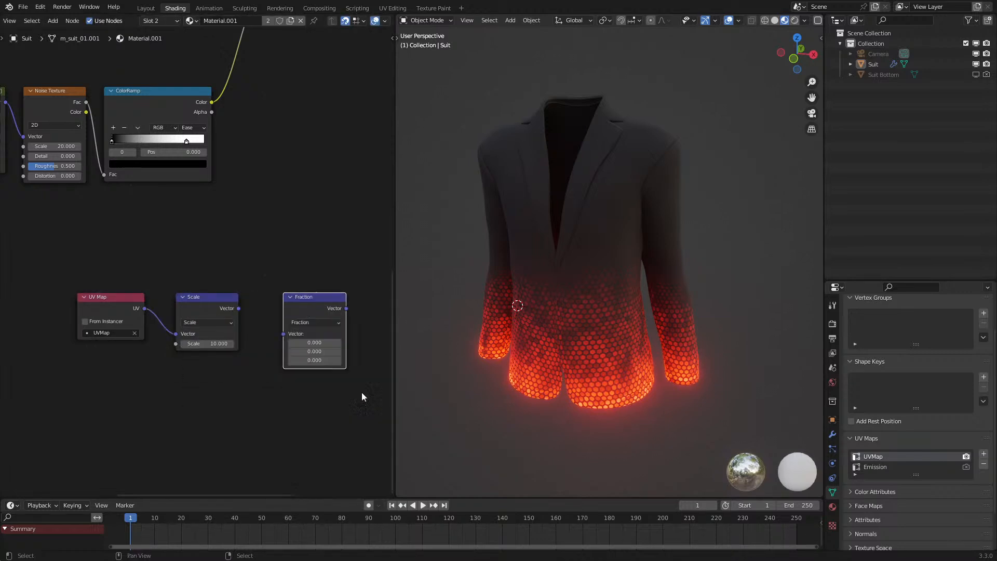
- Feed the scaled UVs into the Fraction node and raise the scale to 356 while previewing its output on the jacket
{"action": "left_click_drag", "start_coordinate": [239, 308], "coordinate": [283, 334]}
{"action": "left_click", "coordinate": [314, 298], "text": "ctrl+shift"}
{"action": "left_click_drag", "start_coordinate": [208, 343], "coordinate": [332, 343]}
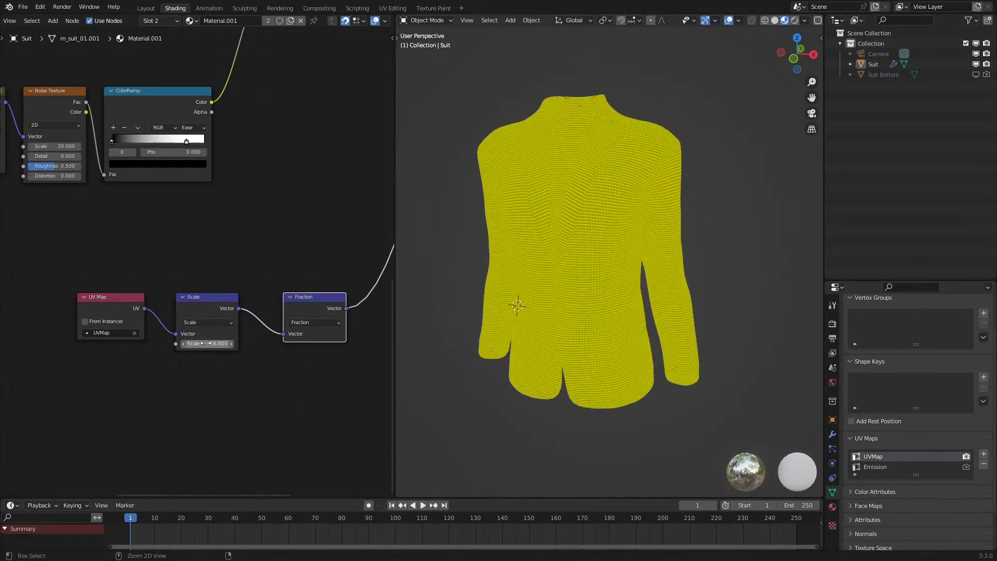
- Add a Texture Coordinate node in the free space above the Fraction node
{"action": "scroll", "coordinate": [195, 270], "scroll_direction": "down", "scroll_amount": 4}
{"action": "middle_click_drag", "start_coordinate": [188, 270], "coordinate": [99, 409]}
{"action": "scroll", "coordinate": [200, 266], "scroll_direction": "up", "scroll_amount": 4}
{"action": "key", "text": "shift+a"}
{"action": "mouse_move", "coordinate": [160, 285]}
{"action": "left_click", "coordinate": [253, 454]}
{"action": "left_click", "coordinate": [120, 358]}
- Add a Mix color node and connect Texture Coordinate's Normal to Color1 and the Fraction vector to Color2
{"action": "middle_click_drag", "start_coordinate": [323, 419], "coordinate": [284, 344]}
{"action": "key", "text": "q"}
{"action": "left_click", "coordinate": [271, 311]}
{"action": "left_click", "coordinate": [271, 309]}
{"action": "left_click", "coordinate": [138, 315]}
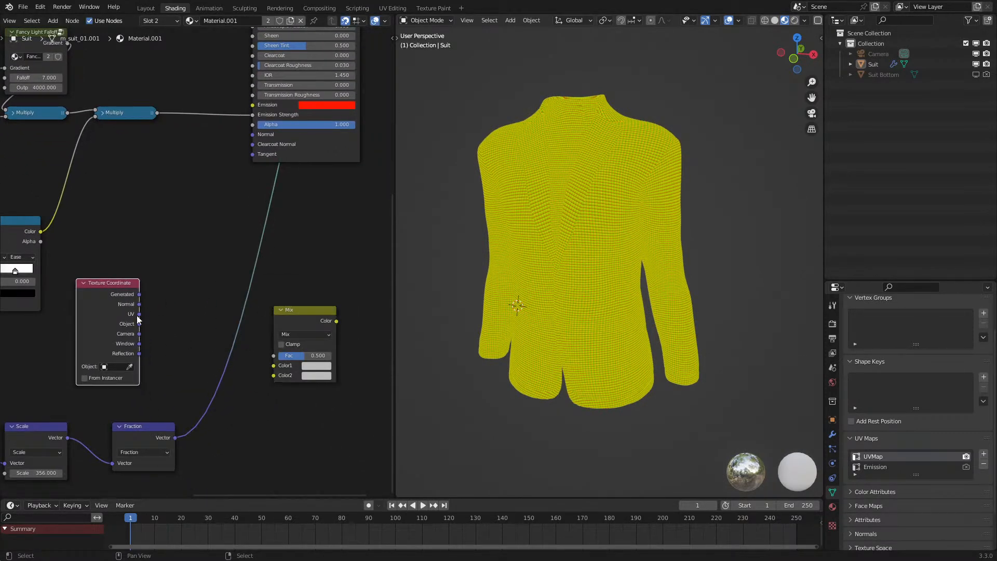
{"action": "left_click_drag", "start_coordinate": [139, 303], "coordinate": [274, 365]}
{"action": "left_click_drag", "start_coordinate": [175, 437], "coordinate": [274, 376]}
- Set the Mix node to Linear Light with a factor of 0, feed it into the Principled BSDF's Normal and preview the full shader
{"action": "left_click", "coordinate": [297, 336]}
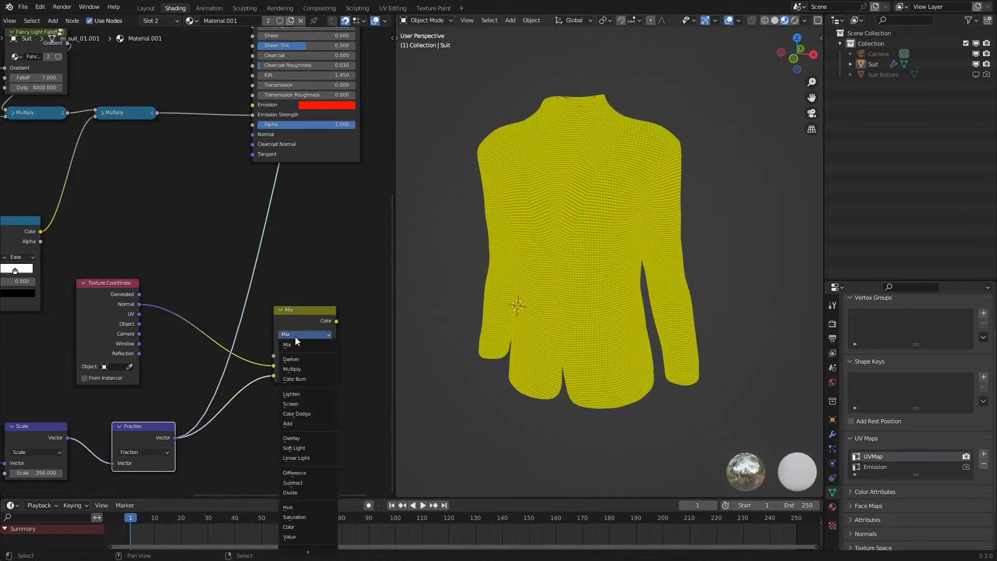
{"action": "left_click", "coordinate": [308, 458]}
{"action": "left_click_drag", "start_coordinate": [336, 321], "coordinate": [253, 134]}
{"action": "scroll", "coordinate": [254, 132], "scroll_direction": "down", "scroll_amount": 3}
{"action": "left_click", "coordinate": [295, 104]}
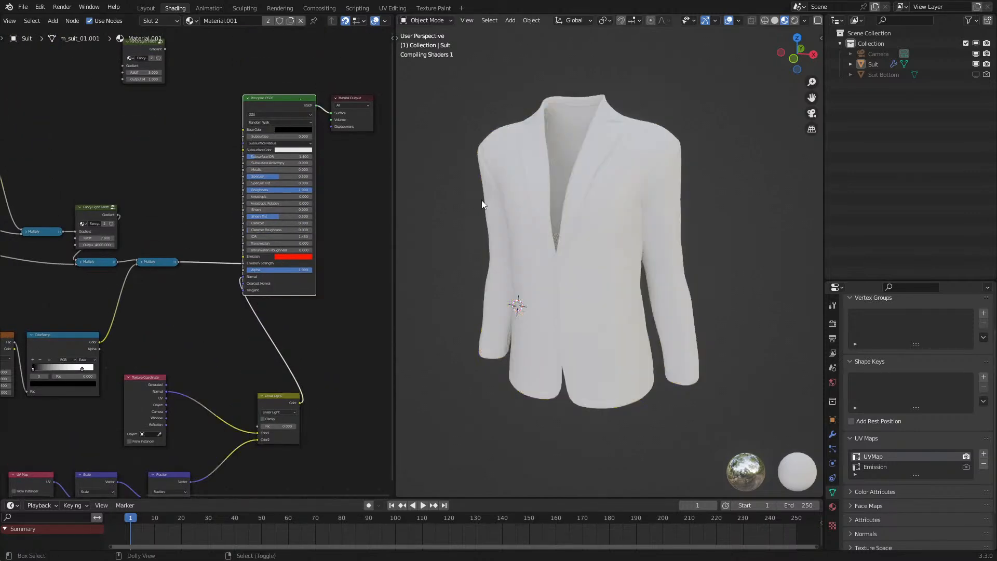
- Inspect the shading of the jacket's lapels, chest and shoulder with the new normal input connected
{"action": "scroll", "coordinate": [578, 232], "scroll_direction": "up", "scroll_amount": 2}
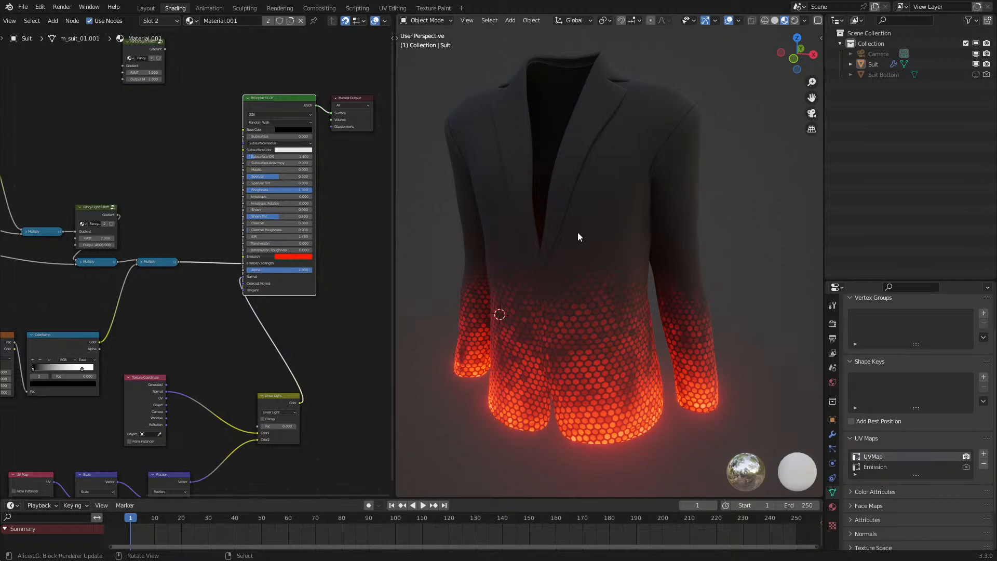
{"action": "middle_click_drag", "start_coordinate": [559, 339], "coordinate": [589, 326]}
{"action": "middle_click_drag", "start_coordinate": [662, 185], "coordinate": [634, 232], "text": "shift"}
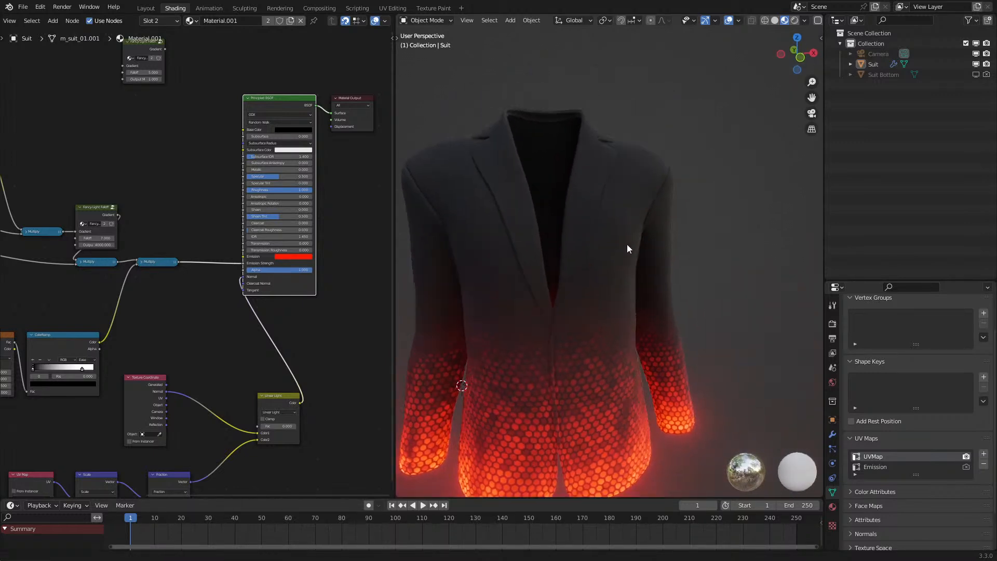
{"action": "scroll", "coordinate": [584, 283], "scroll_direction": "up", "scroll_amount": 3}
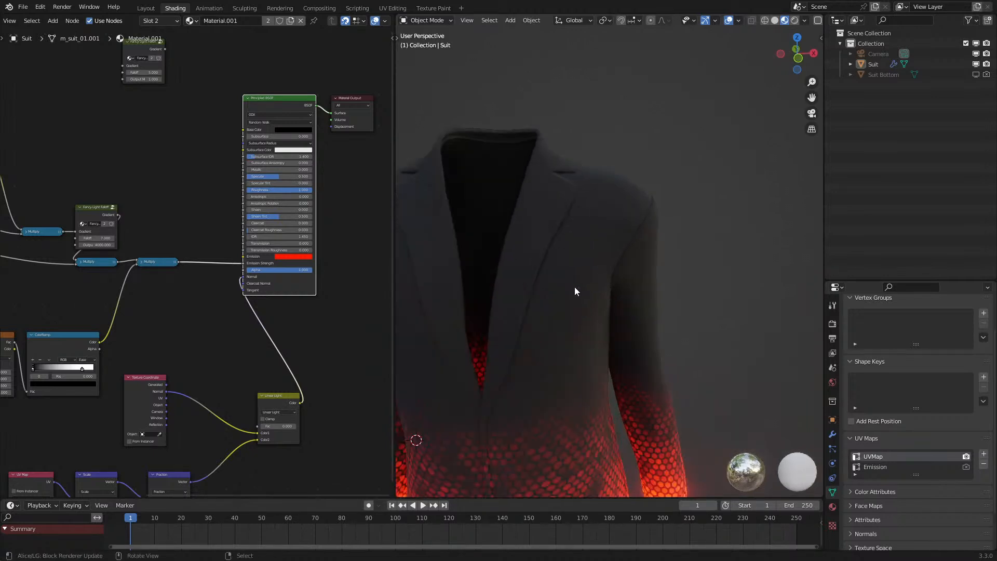
{"action": "middle_click_drag", "start_coordinate": [575, 287], "coordinate": [562, 285]}
{"action": "scroll", "coordinate": [127, 368], "scroll_direction": "down", "scroll_amount": 4}
- Move the Texture Coordinate node closer to the Linear Light node and raise the Linear Light factor, checking the shoulder fabric
{"action": "middle_click_drag", "start_coordinate": [127, 371], "coordinate": [149, 329]}
{"action": "scroll", "coordinate": [167, 338], "scroll_direction": "up", "scroll_amount": 5}
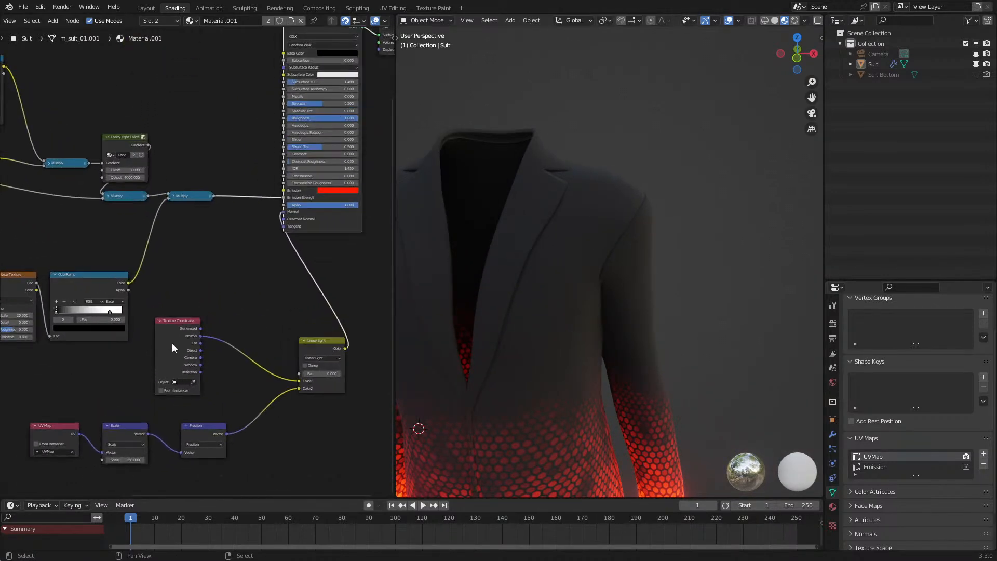
{"action": "left_click_drag", "start_coordinate": [172, 343], "coordinate": [212, 350]}
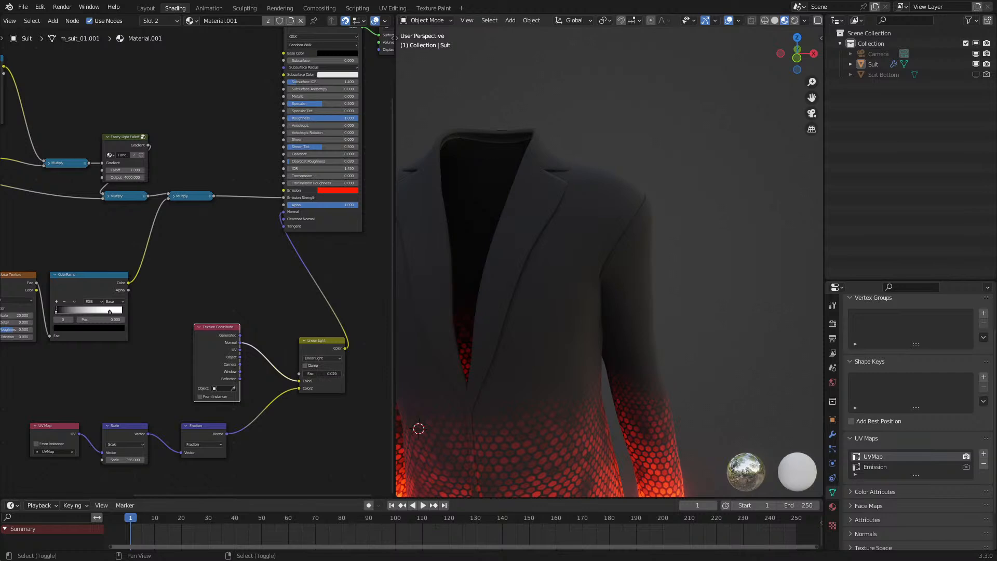
{"action": "middle_click_drag", "start_coordinate": [534, 343], "coordinate": [510, 388]}
{"action": "scroll", "coordinate": [466, 322], "scroll_direction": "up", "scroll_amount": 1}
{"action": "scroll", "coordinate": [509, 382], "scroll_direction": "up", "scroll_amount": 3}
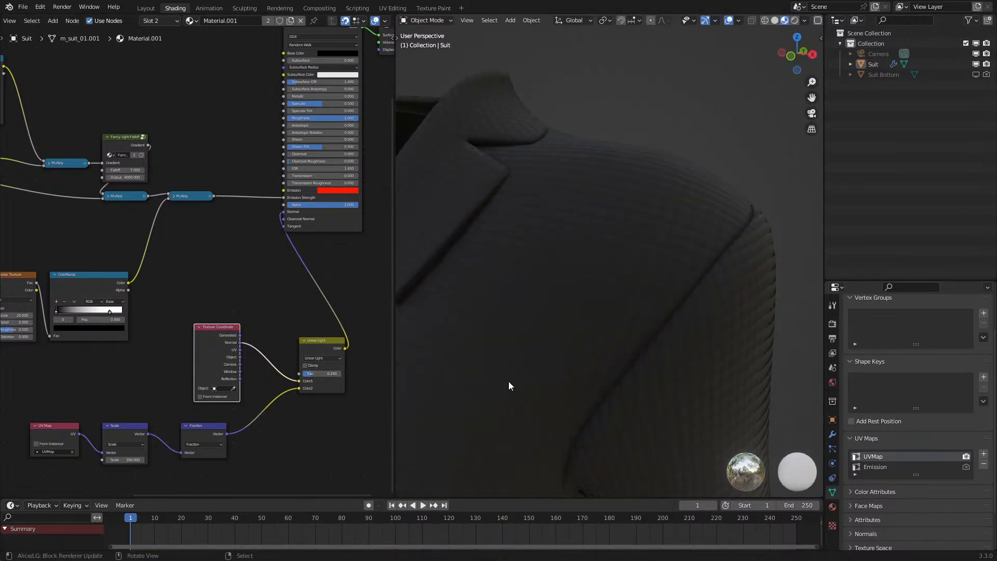
- Set the fabric pattern's Scale node to 1000 and the Linear Light factor to 0.3
{"action": "middle_click_drag", "start_coordinate": [226, 439], "coordinate": [237, 354]}
{"action": "scroll", "coordinate": [236, 355], "scroll_direction": "up", "scroll_amount": 5}
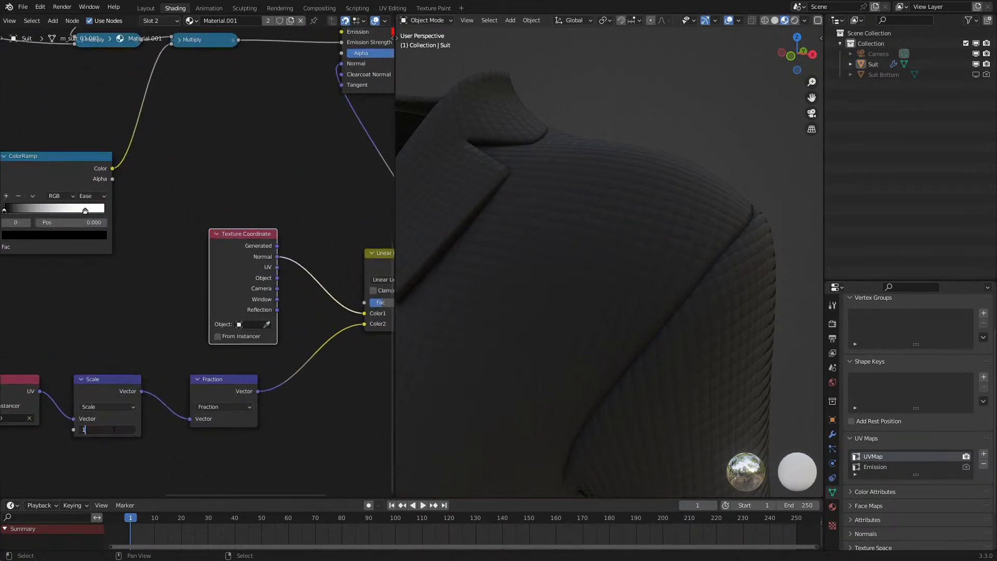
{"action": "type", "text": "0"}
{"action": "key", "text": "Return"}
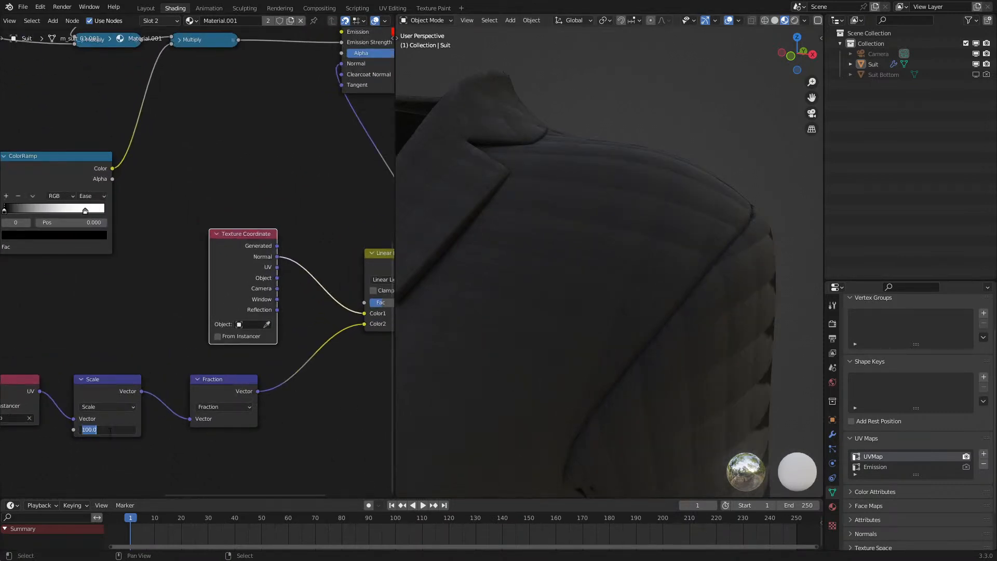
{"action": "scroll", "coordinate": [551, 374], "scroll_direction": "down", "scroll_amount": 6}
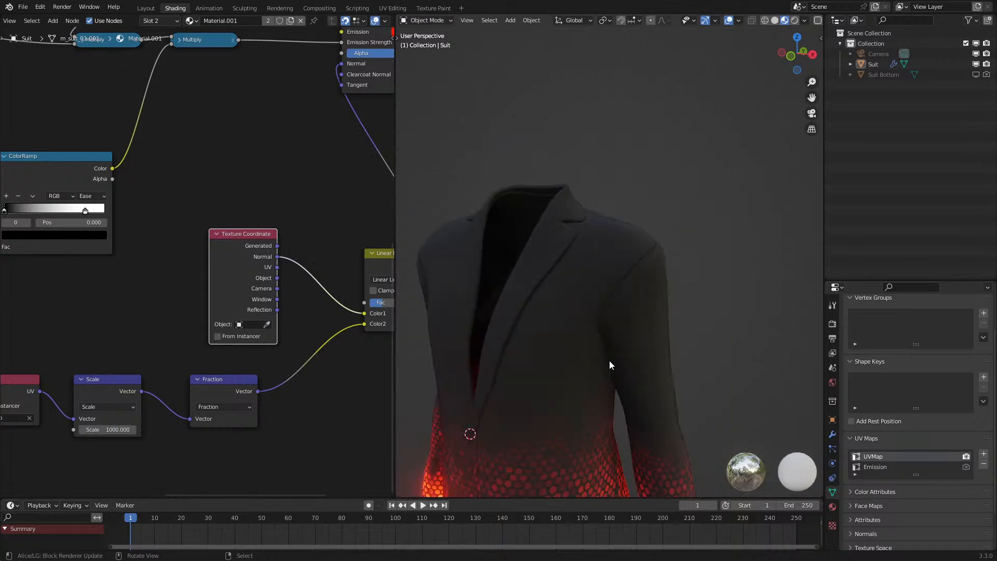
{"action": "middle_click_drag", "start_coordinate": [609, 363], "coordinate": [628, 340]}
{"action": "middle_click_drag", "start_coordinate": [261, 375], "coordinate": [222, 373]}
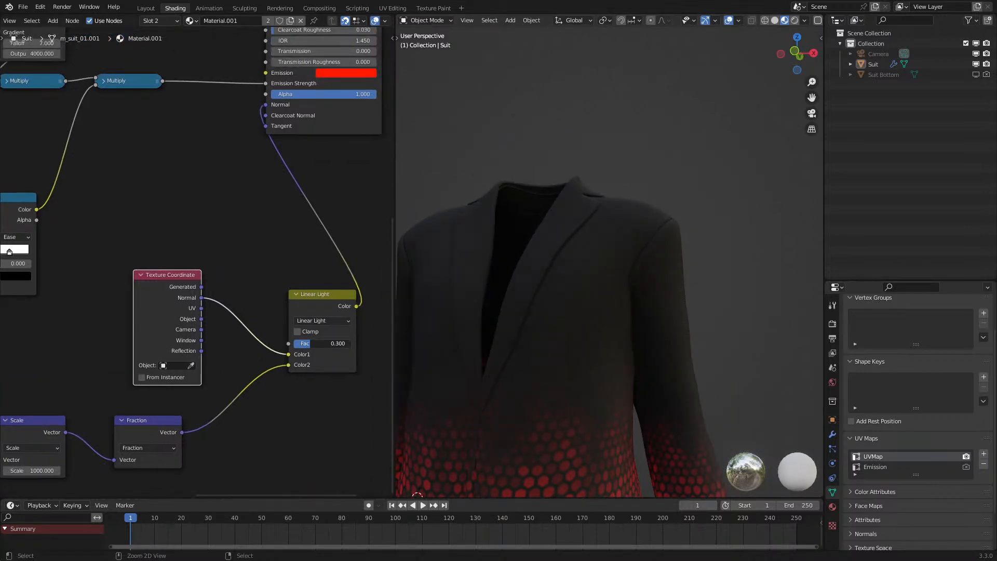
- Set the Linear Light factor to 0.4 and check the fabric shading across the jacket's shoulder and lapels
{"action": "scroll", "coordinate": [639, 310], "scroll_direction": "up", "scroll_amount": 5}
{"action": "middle_click_drag", "start_coordinate": [638, 311], "coordinate": [619, 281]}
{"action": "scroll", "coordinate": [610, 347], "scroll_direction": "down", "scroll_amount": 5}
{"action": "scroll", "coordinate": [541, 320], "scroll_direction": "up", "scroll_amount": 4}
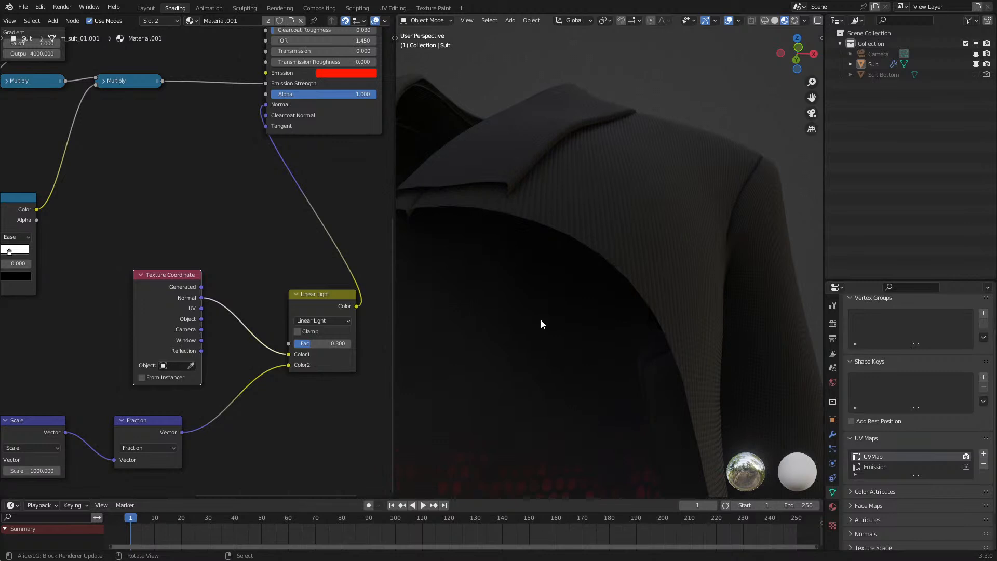
{"action": "middle_click_drag", "start_coordinate": [540, 320], "coordinate": [530, 304]}
{"action": "scroll", "coordinate": [543, 321], "scroll_direction": "down", "scroll_amount": 5}
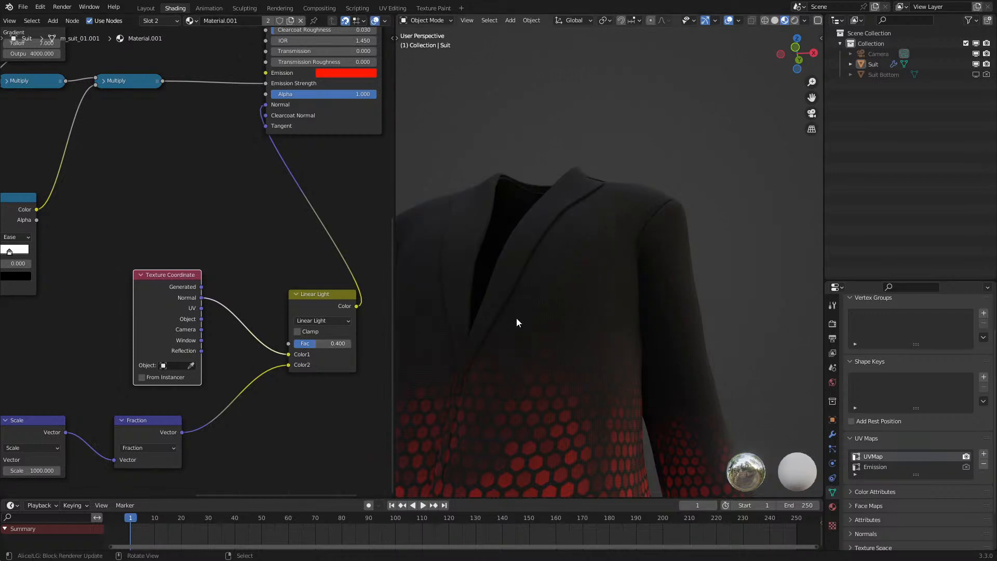
{"action": "scroll", "coordinate": [524, 348], "scroll_direction": "down", "scroll_amount": 5}
{"action": "scroll", "coordinate": [525, 344], "scroll_direction": "up", "scroll_amount": 4}
{"action": "mouse_move", "coordinate": [525, 345]}
{"action": "middle_mouse_down"}
{"action": "mouse_move", "coordinate": [507, 356]}
{"action": "mouse_move", "coordinate": [534, 350]}
{"action": "middle_mouse_up"}
{"action": "scroll", "coordinate": [504, 357], "scroll_direction": "down", "scroll_amount": 4}
- Hide the Texture Coordinate node's unused sockets, move it farther from the Linear Light node and check the shoulder
{"action": "key", "text": "ctrl+h"}
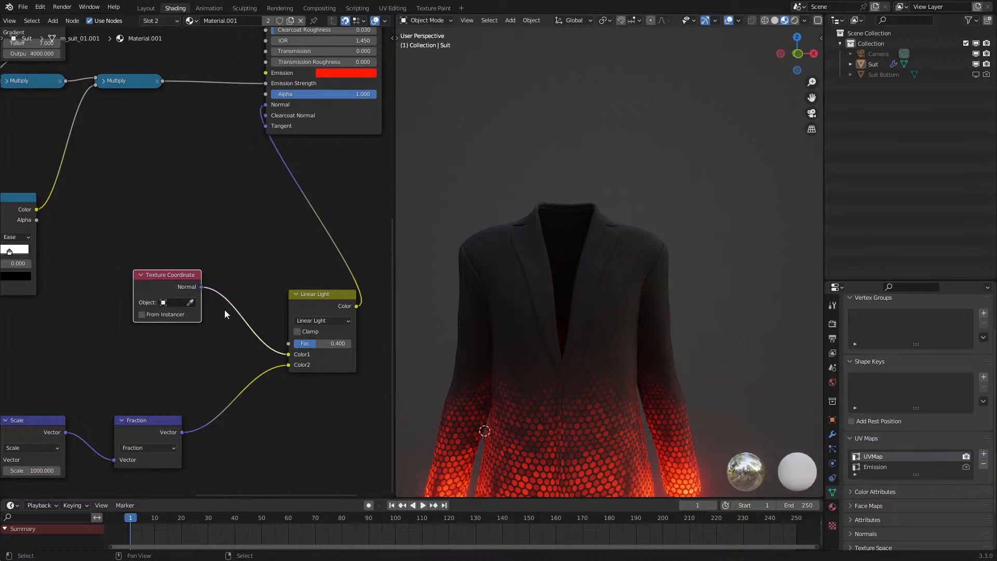
{"action": "key", "text": "g"}
{"action": "left_click", "coordinate": [170, 349]}
{"action": "middle_click_drag", "start_coordinate": [625, 324], "coordinate": [597, 301]}
{"action": "scroll", "coordinate": [596, 299], "scroll_direction": "up", "scroll_amount": 6}
{"action": "scroll", "coordinate": [597, 298], "scroll_direction": "down", "scroll_amount": 3}
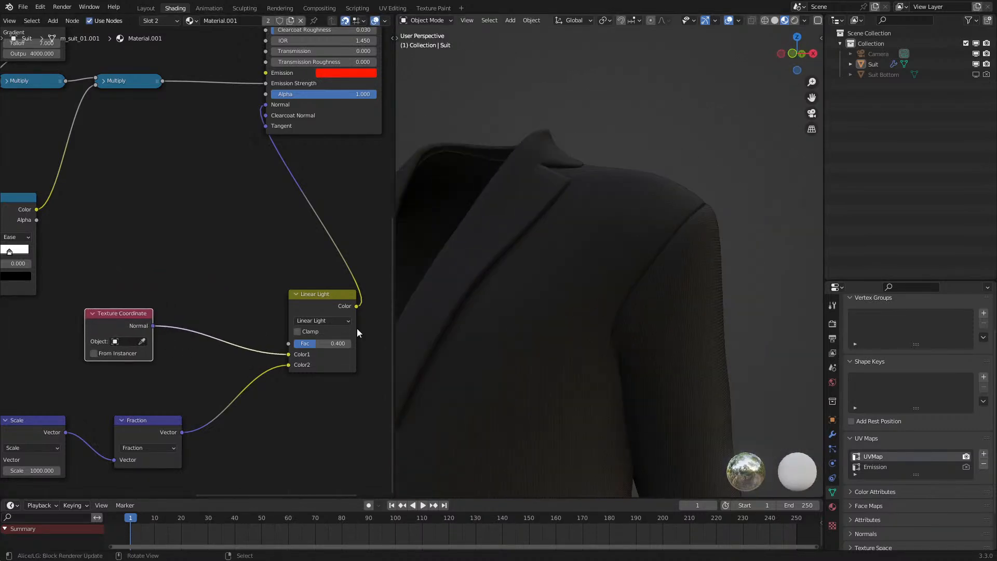
- Preview the Fraction node's vector output on the jacket to check the UV fabric pattern
{"action": "scroll", "coordinate": [145, 392], "scroll_direction": "down", "scroll_amount": 3}
{"action": "middle_click_drag", "start_coordinate": [134, 390], "coordinate": [204, 339]}
{"action": "left_click", "coordinate": [57, 344], "text": "ctrl+shift"}
{"action": "scroll", "coordinate": [622, 252], "scroll_direction": "down", "scroll_amount": 3}
{"action": "left_click", "coordinate": [208, 344], "text": "ctrl+shift"}
{"action": "scroll", "coordinate": [624, 314], "scroll_direction": "up", "scroll_amount": 5}
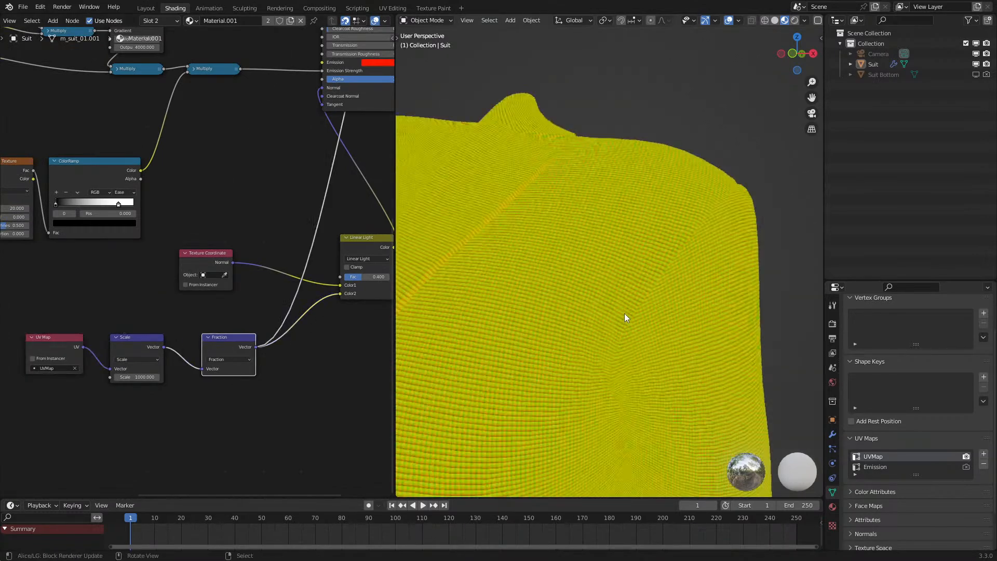
- Move the UV Map, Scale and Fraction nodes lower in the node tree, placing Fraction close to Scale
{"action": "scroll", "coordinate": [625, 323], "scroll_direction": "down", "scroll_amount": 2}
{"action": "middle_click_drag", "start_coordinate": [118, 310], "coordinate": [149, 270]}
{"action": "left_click_drag", "start_coordinate": [62, 285], "coordinate": [298, 386]}
{"action": "key", "text": "g"}
{"action": "left_click", "coordinate": [236, 409]}
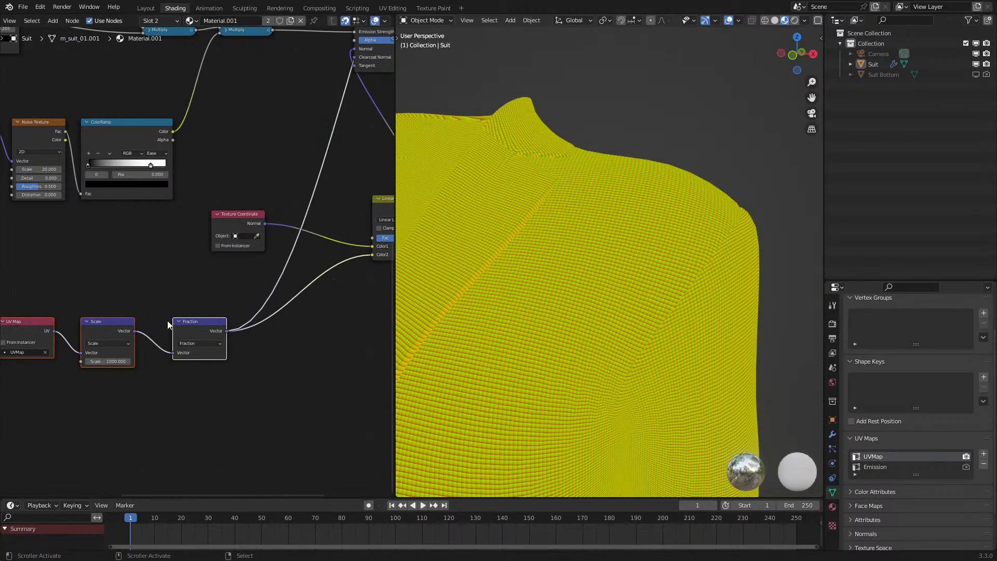
{"action": "left_click_drag", "start_coordinate": [191, 328], "coordinate": [168, 324]}
- Add a Separate XYZ node fed by the Fraction vector and preview its X output
{"action": "key", "text": "shift+a"}
{"action": "type", "text": "separate"}
{"action": "key", "text": "Return"}
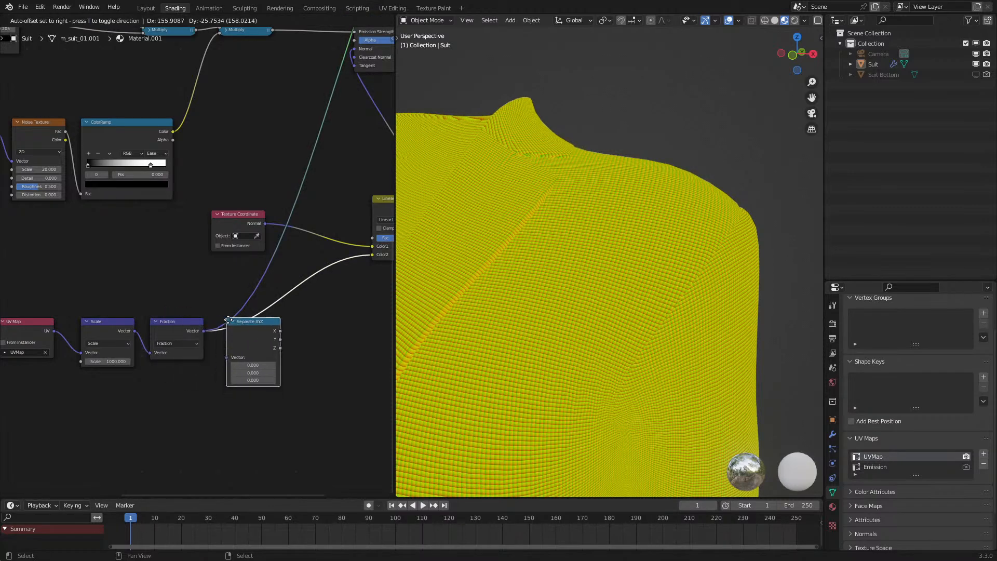
{"action": "left_click", "coordinate": [228, 322]}
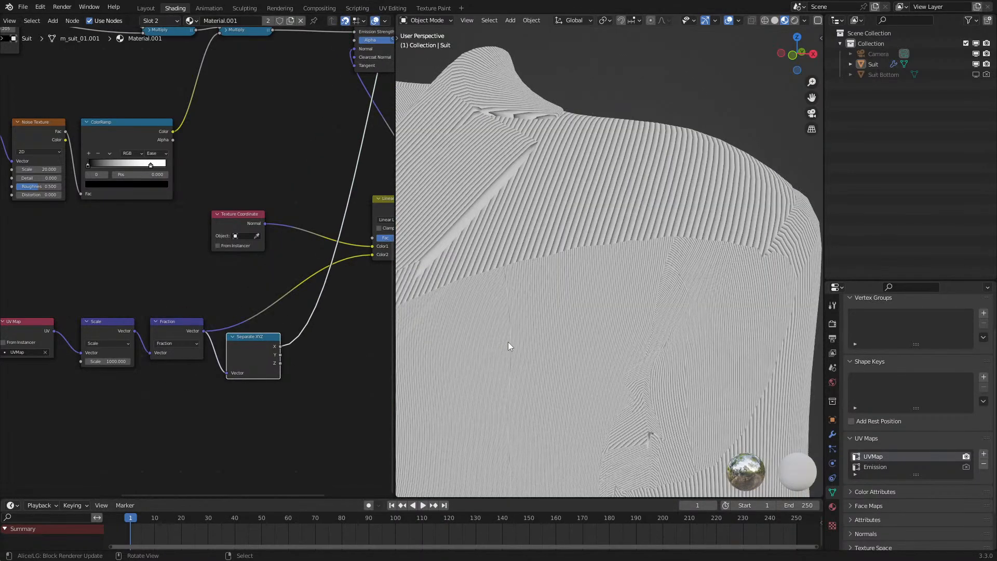
- Check the viewport's clipping settings and examine the X-channel stripes on the shoulder up close
{"action": "key", "text": "m"}
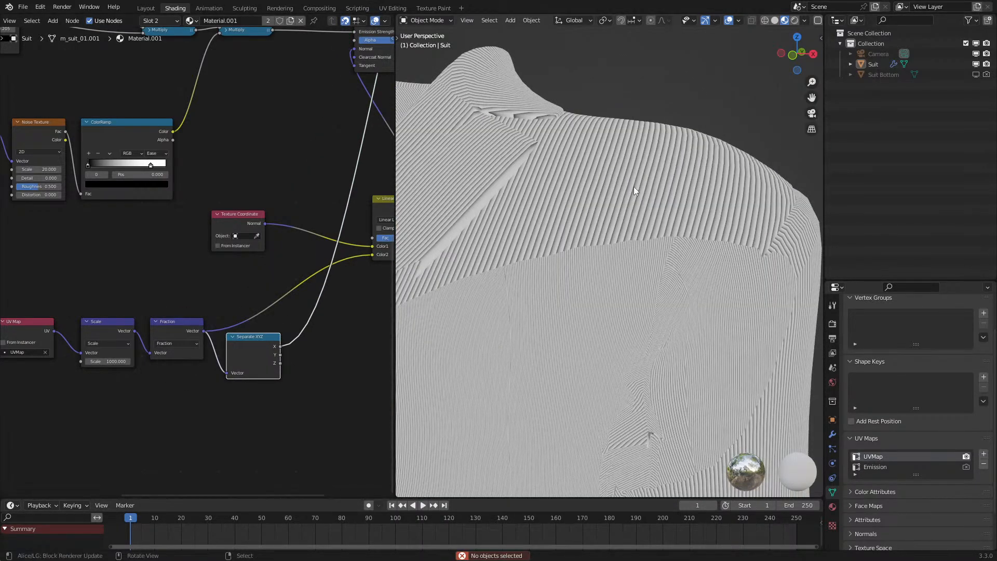
{"action": "key", "text": "n"}
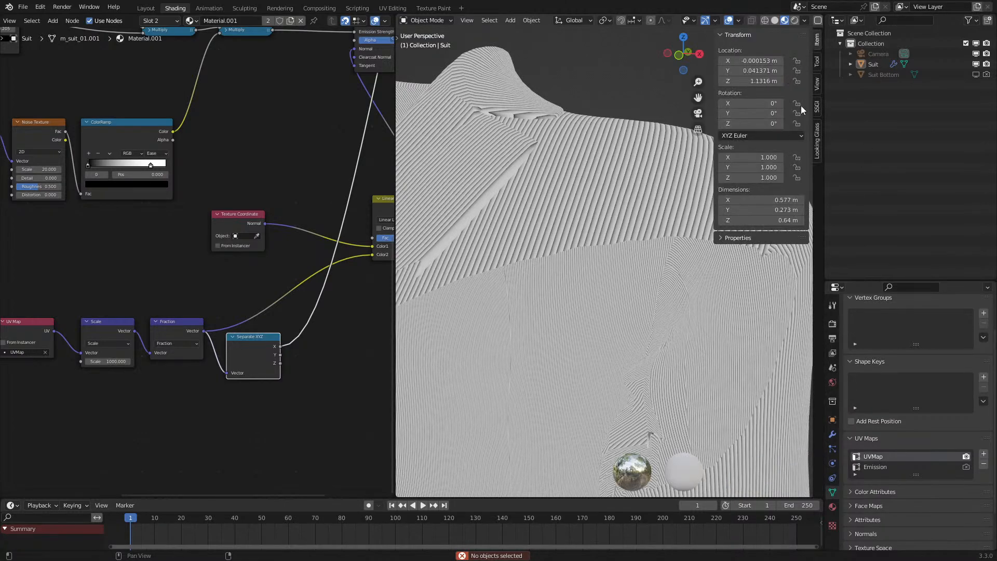
{"action": "left_click", "coordinate": [817, 83]}
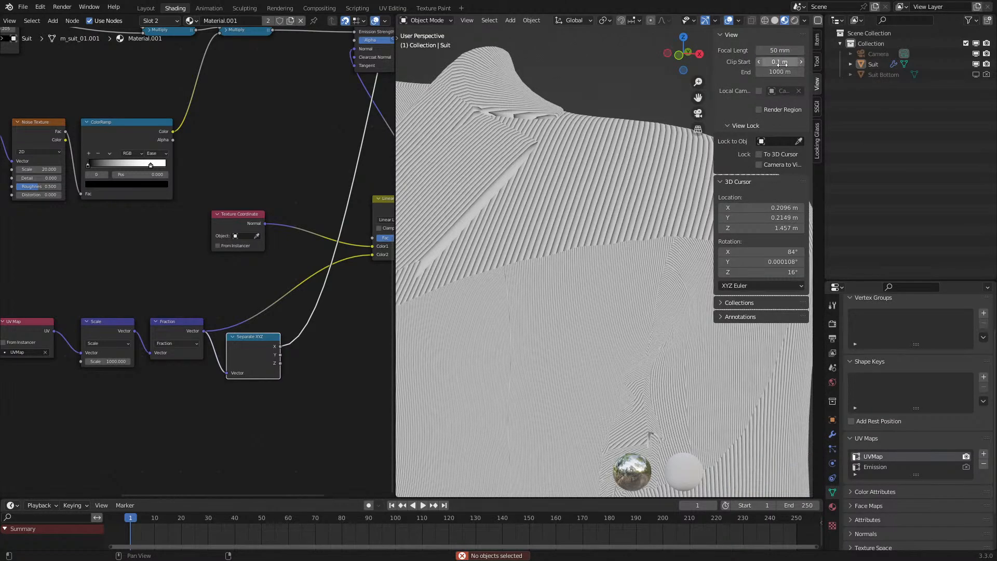
{"action": "key", "text": "n"}
{"action": "scroll", "coordinate": [644, 299], "scroll_direction": "up", "scroll_amount": 6}
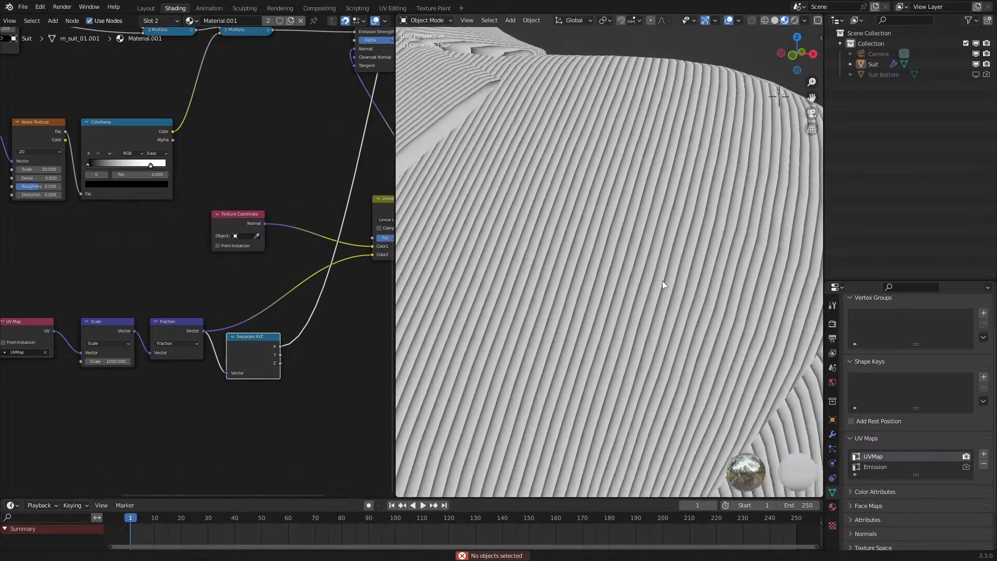
{"action": "scroll", "coordinate": [668, 270], "scroll_direction": "up", "scroll_amount": 4}
{"action": "scroll", "coordinate": [64, 357], "scroll_direction": "down", "scroll_amount": 3}
- Shift the fabric pattern nodes aside to make room after the Separate XYZ node
{"action": "left_click_drag", "start_coordinate": [59, 360], "coordinate": [250, 310]}
{"action": "key", "text": "g"}
{"action": "left_click", "coordinate": [178, 316]}
{"action": "scroll", "coordinate": [227, 363], "scroll_direction": "up", "scroll_amount": 1}
{"action": "scroll", "coordinate": [226, 362], "scroll_direction": "up", "scroll_amount": 1}
{"action": "middle_click_drag", "start_coordinate": [233, 366], "coordinate": [199, 332]}
- Add a Ping-Pong math node with scale 0.5 after Separate XYZ's X output and preview its stripes
{"action": "scroll", "coordinate": [200, 334], "scroll_direction": "up", "scroll_amount": 6}
{"action": "key", "text": "q"}
{"action": "left_click", "coordinate": [184, 397]}
{"action": "left_click", "coordinate": [169, 330]}
{"action": "left_click", "coordinate": [213, 357]}
{"action": "left_click", "coordinate": [369, 496]}
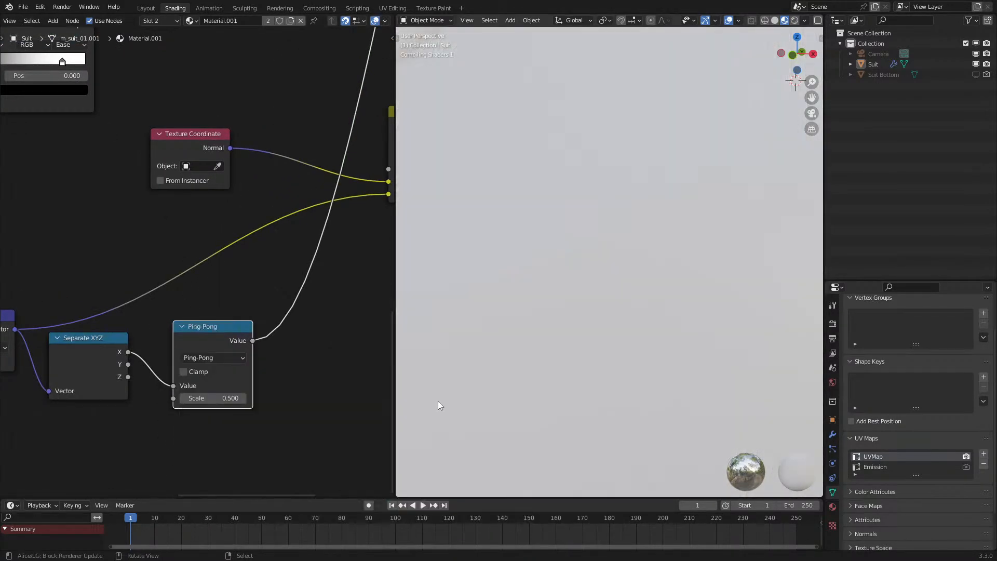
{"action": "scroll", "coordinate": [551, 332], "scroll_direction": "down", "scroll_amount": 5}
{"action": "scroll", "coordinate": [590, 335], "scroll_direction": "up", "scroll_amount": 5}
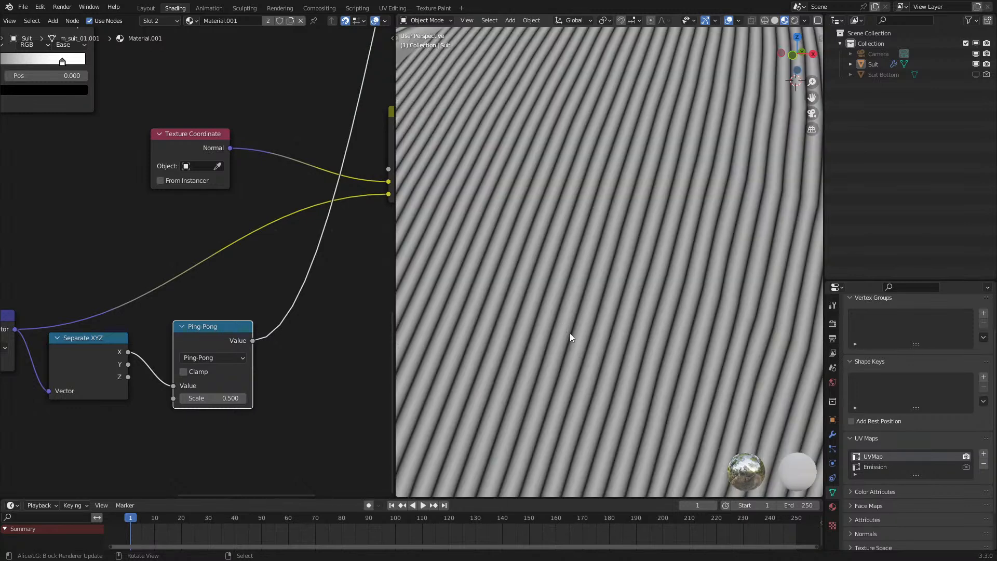
- Duplicate the Ping-Pong node below the original, feed it from Separate XYZ's Y output and compare both previews
{"action": "middle_click_drag", "start_coordinate": [185, 347], "coordinate": [194, 270]}
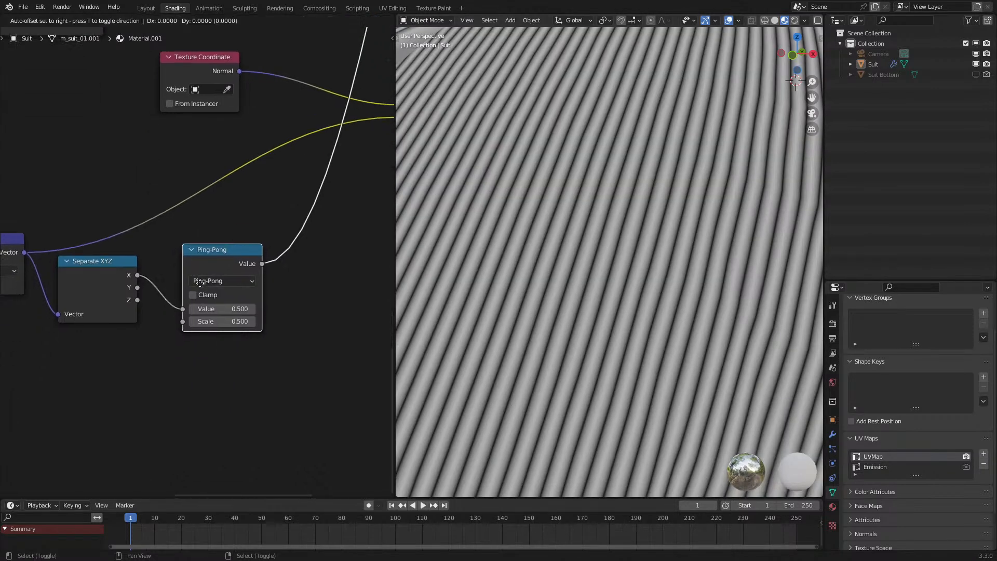
{"action": "key", "text": "shift+d"}
{"action": "left_click", "coordinate": [207, 376]}
{"action": "left_click_drag", "start_coordinate": [137, 287], "coordinate": [183, 399]}
{"action": "left_click", "coordinate": [244, 356], "text": "ctrl+shift"}
{"action": "left_click", "coordinate": [231, 276], "text": "ctrl+shift"}
{"action": "left_click", "coordinate": [220, 254], "text": "ctrl+shift"}
{"action": "left_click", "coordinate": [217, 342], "text": "ctrl+shift"}
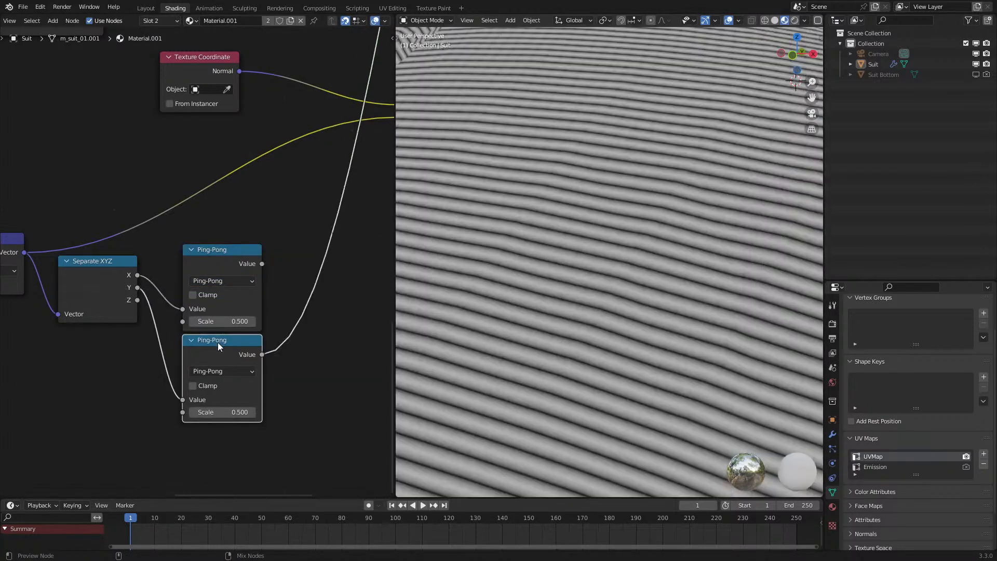
- Add another math node beside the two Ping-Pong nodes and set its operation to Smooth Minimum
{"action": "scroll", "coordinate": [568, 266], "scroll_direction": "down", "scroll_amount": 5}
{"action": "middle_click_drag", "start_coordinate": [261, 294], "coordinate": [181, 313]}
{"action": "key", "text": "q"}
{"action": "left_click", "coordinate": [316, 317]}
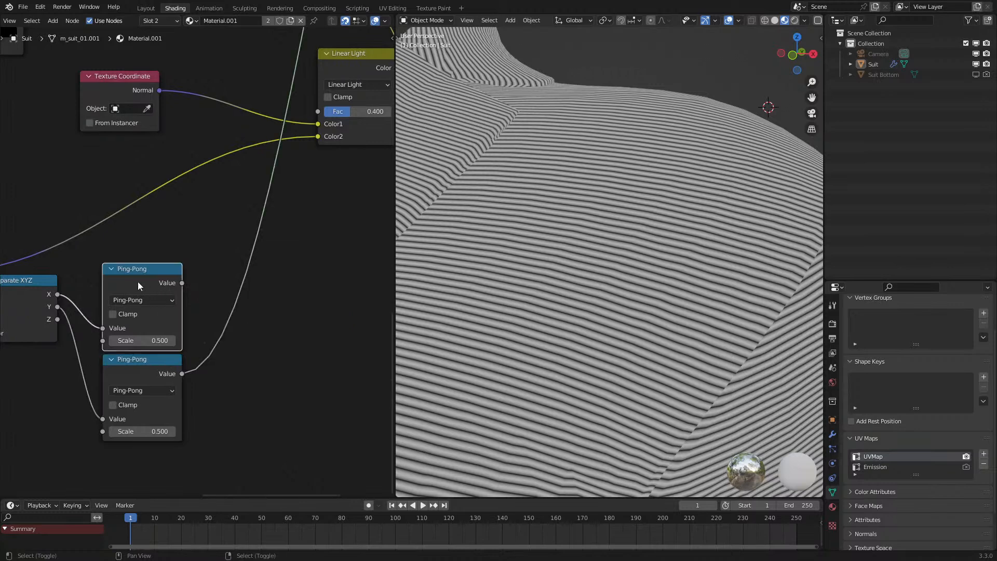
{"action": "left_click", "coordinate": [291, 318]}
{"action": "left_click", "coordinate": [292, 323]}
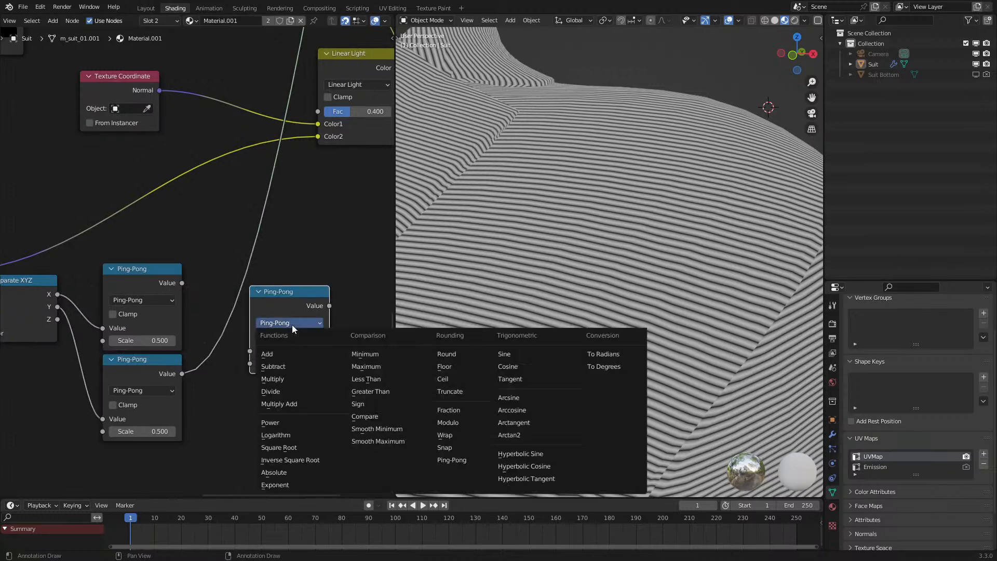
{"action": "left_click", "coordinate": [403, 431]}
- Connect both Ping-Pong values to the Smooth Minimum node, preview it and move it closer to them
{"action": "left_click_drag", "start_coordinate": [182, 282], "coordinate": [213, 311]}
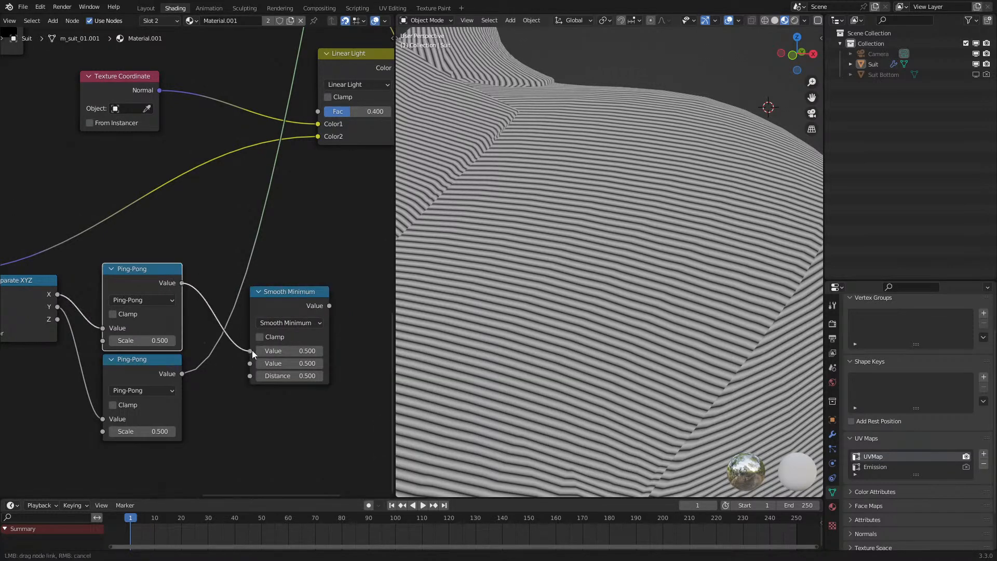
{"action": "left_click_drag", "start_coordinate": [251, 350], "coordinate": [250, 350]}
{"action": "left_click_drag", "start_coordinate": [182, 373], "coordinate": [250, 363]}
{"action": "left_click", "coordinate": [275, 319], "text": "ctrl+shift"}
{"action": "left_click_drag", "start_coordinate": [284, 319], "coordinate": [261, 307]}
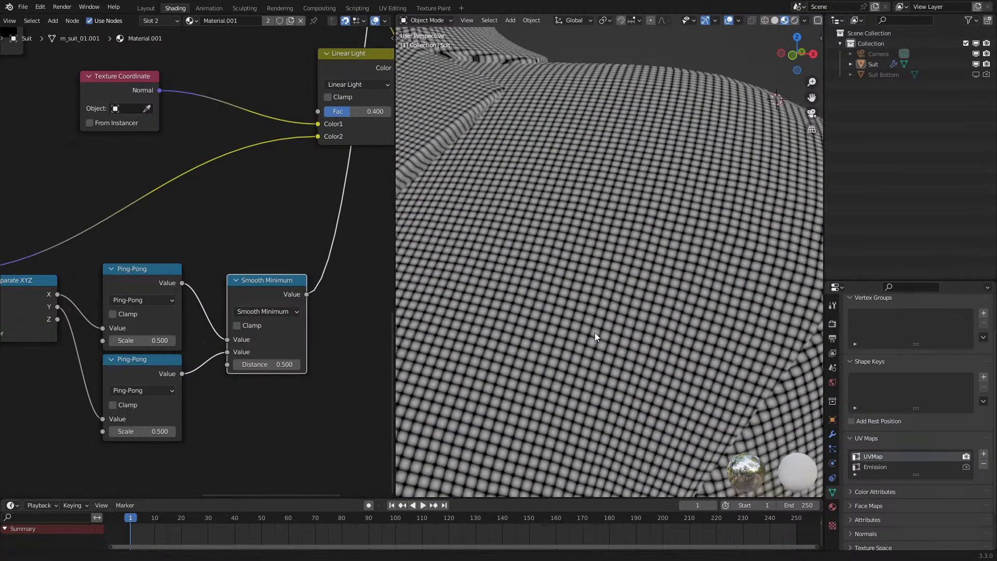
- Lower the Smooth Minimum distance to 0.1, checking the woven grid on the shoulder
{"action": "middle_click_drag", "start_coordinate": [105, 318], "coordinate": [173, 310]}
{"action": "left_click_drag", "start_coordinate": [336, 355], "coordinate": [317, 355]}
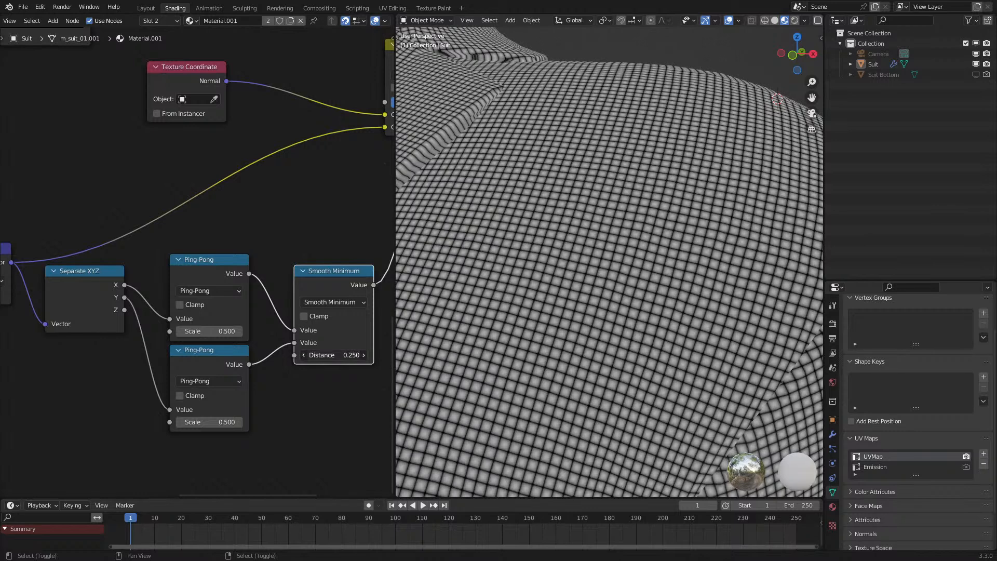
{"action": "scroll", "coordinate": [93, 303], "scroll_direction": "down", "scroll_amount": 3}
{"action": "middle_click_drag", "start_coordinate": [93, 303], "coordinate": [246, 312]}
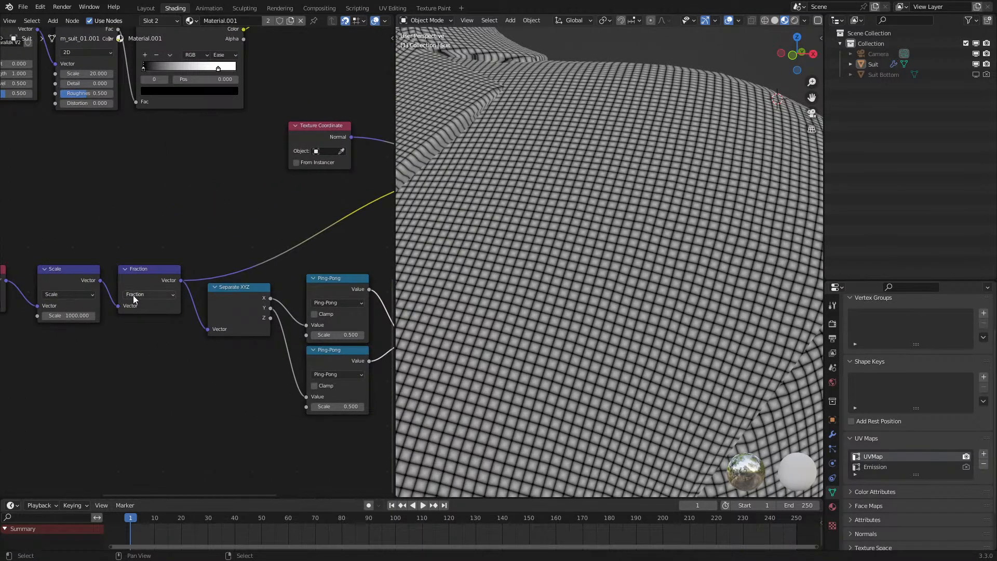
{"action": "middle_click_drag", "start_coordinate": [350, 334], "coordinate": [223, 340]}
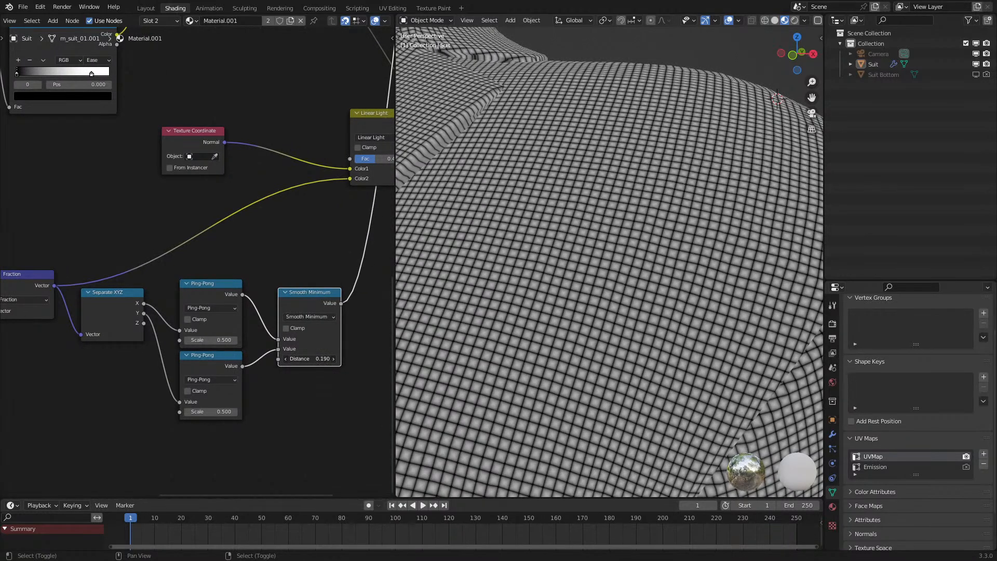
- Select the whole fabric pattern node chain and reposition it below the emission nodes
{"action": "scroll", "coordinate": [218, 319], "scroll_direction": "down", "scroll_amount": 7}
{"action": "middle_click_drag", "start_coordinate": [114, 328], "coordinate": [141, 318]}
{"action": "scroll", "coordinate": [83, 297], "scroll_direction": "down", "scroll_amount": 2}
{"action": "middle_click_drag", "start_coordinate": [73, 296], "coordinate": [89, 291]}
{"action": "left_click_drag", "start_coordinate": [49, 260], "coordinate": [305, 360]}
{"action": "key", "text": "g"}
{"action": "left_click", "coordinate": [279, 358]}
{"action": "scroll", "coordinate": [198, 332], "scroll_direction": "up", "scroll_amount": 6}
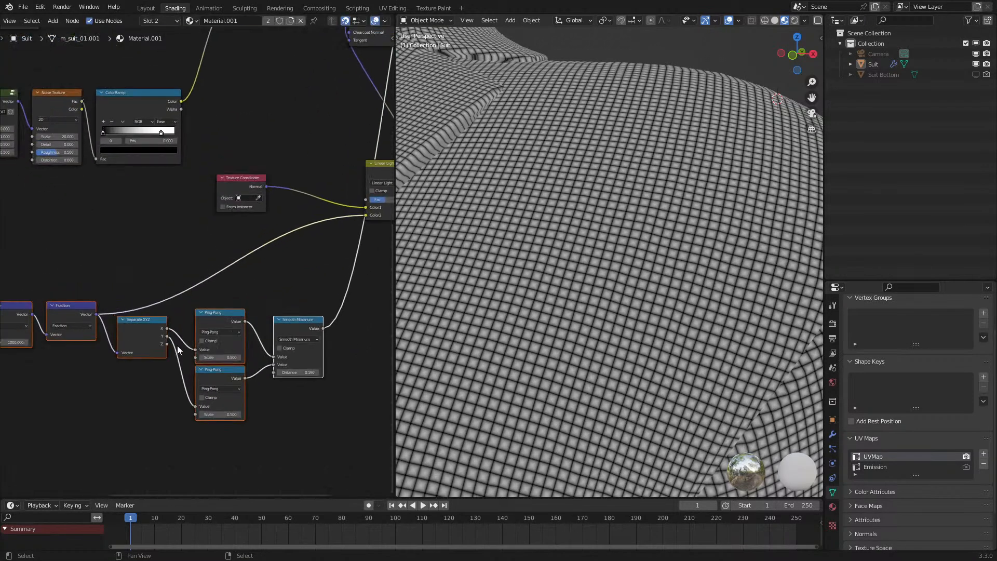
- Move the Separate XYZ node away from Fraction and align the Smooth Minimum node beside the Ping-Pong nodes
{"action": "middle_click_drag", "start_coordinate": [141, 320], "coordinate": [112, 261]}
{"action": "left_click", "coordinate": [99, 273]}
{"action": "left_click_drag", "start_coordinate": [116, 295], "coordinate": [115, 294]}
{"action": "scroll", "coordinate": [200, 278], "scroll_direction": "up", "scroll_amount": 3}
{"action": "left_click_drag", "start_coordinate": [280, 267], "coordinate": [270, 284]}
{"action": "scroll", "coordinate": [266, 286], "scroll_direction": "down", "scroll_amount": 6}
- Add a frame and parent the Separate XYZ, both Ping-Pong and Smooth Minimum nodes to it
{"action": "key", "text": "shift+a"}
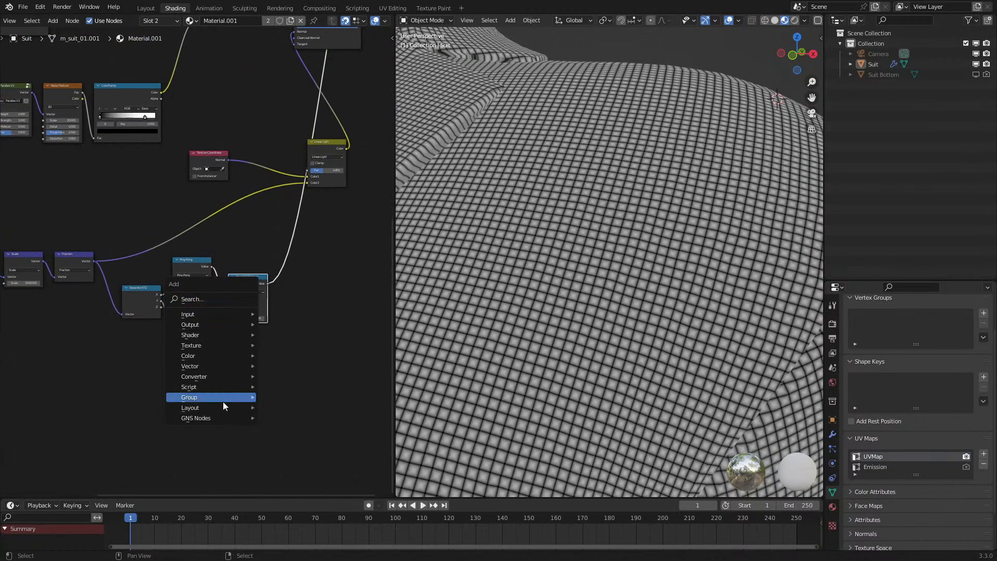
{"action": "left_click", "coordinate": [288, 407]}
{"action": "key", "text": "a"}
{"action": "key", "text": "a"}
{"action": "key", "text": "c"}
{"action": "left_click_drag", "start_coordinate": [221, 304], "coordinate": [181, 311]}
{"action": "right_click", "coordinate": [182, 312]}
{"action": "left_click", "coordinate": [281, 426], "text": "shift"}
{"action": "key", "text": "ctrl+p"}
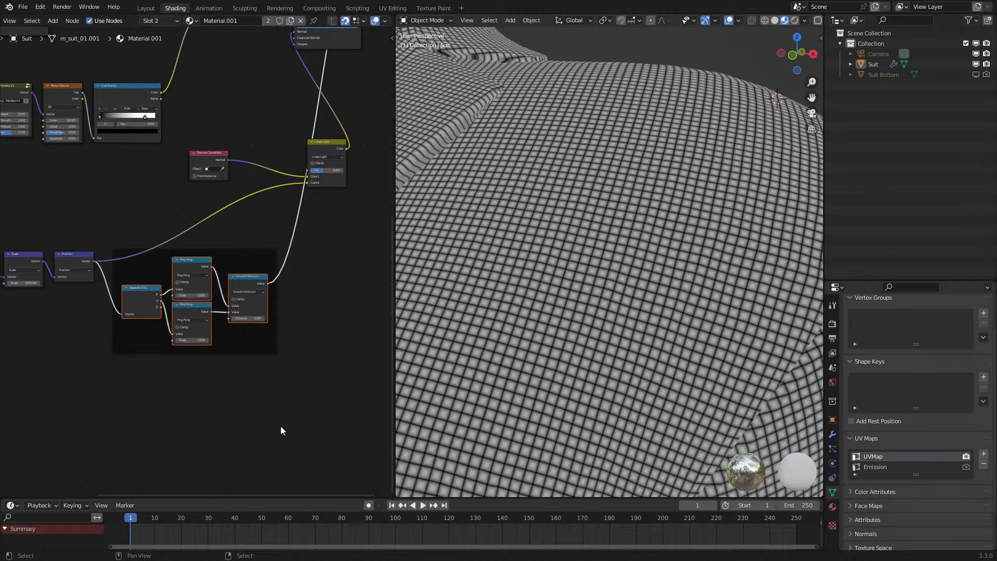
{"action": "left_click_drag", "start_coordinate": [269, 276], "coordinate": [270, 282]}
- Switch the preview back to the full Principled BSDF shader
{"action": "middle_click_drag", "start_coordinate": [265, 253], "coordinate": [223, 332]}
{"action": "scroll", "coordinate": [227, 323], "scroll_direction": "up", "scroll_amount": 3}
{"action": "scroll", "coordinate": [230, 318], "scroll_direction": "down", "scroll_amount": 3}
{"action": "scroll", "coordinate": [289, 140], "scroll_direction": "down", "scroll_amount": 3}
{"action": "middle_click_drag", "start_coordinate": [292, 78], "coordinate": [244, 234]}
{"action": "left_click", "coordinate": [251, 138], "text": "ctrl+shift"}
- Feed the Smooth Minimum value into Linear Light's Color2 and inspect the weave on the shoulder and lapel
{"action": "middle_click_drag", "start_coordinate": [220, 341], "coordinate": [211, 224]}
{"action": "scroll", "coordinate": [211, 227], "scroll_direction": "up", "scroll_amount": 2}
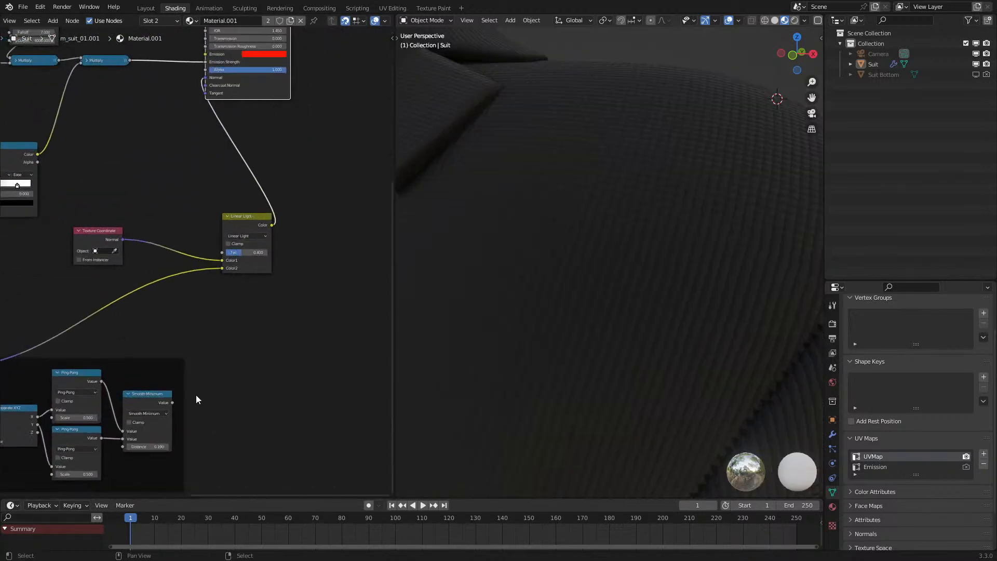
{"action": "left_click_drag", "start_coordinate": [172, 402], "coordinate": [221, 268]}
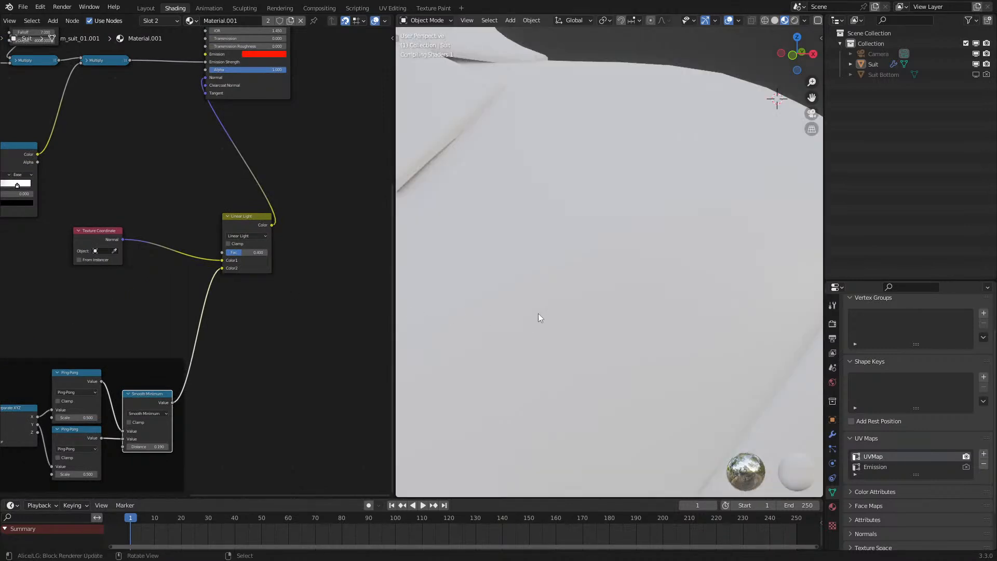
{"action": "scroll", "coordinate": [538, 313], "scroll_direction": "down", "scroll_amount": 3}
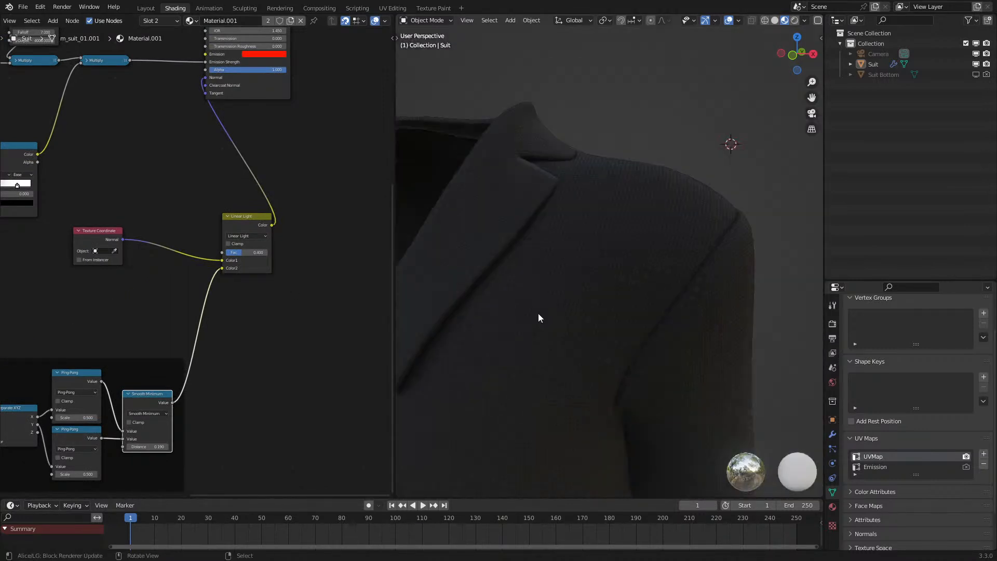
{"action": "scroll", "coordinate": [561, 293], "scroll_direction": "up", "scroll_amount": 4}
{"action": "scroll", "coordinate": [561, 297], "scroll_direction": "down", "scroll_amount": 1}
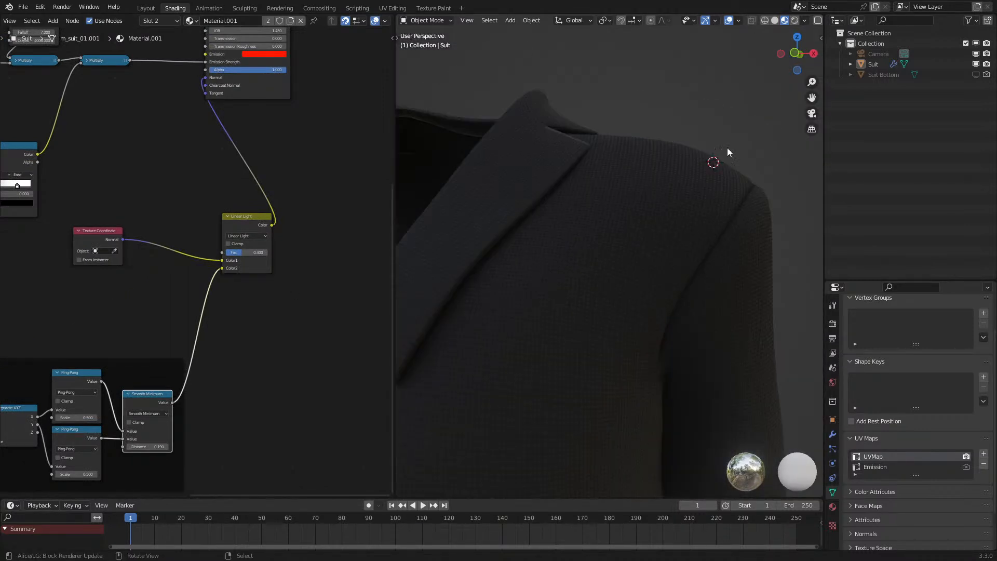
{"action": "scroll", "coordinate": [612, 234], "scroll_direction": "down", "scroll_amount": 1}
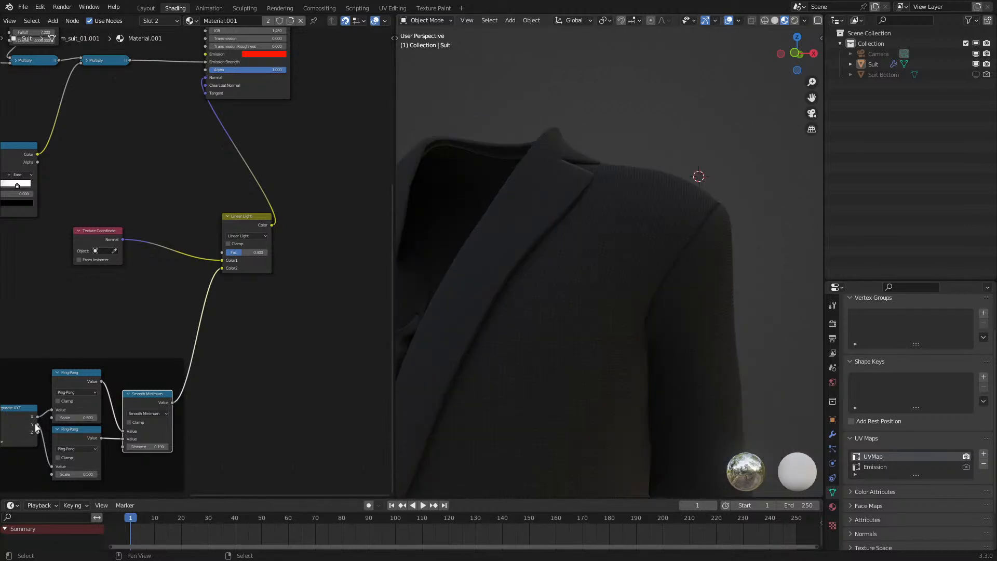
- Try the upper Ping-Pong value as Linear Light's Color2 input, inspect the shoulder and undo the connection
{"action": "left_click_drag", "start_coordinate": [102, 381], "coordinate": [223, 267]}
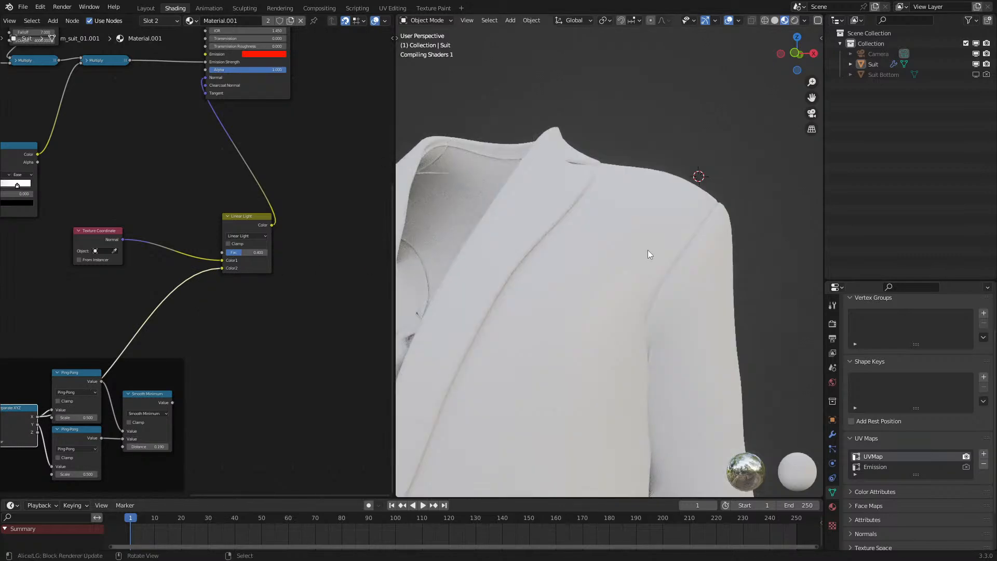
{"action": "scroll", "coordinate": [649, 250], "scroll_direction": "up", "scroll_amount": 5}
{"action": "scroll", "coordinate": [649, 251], "scroll_direction": "down", "scroll_amount": 6}
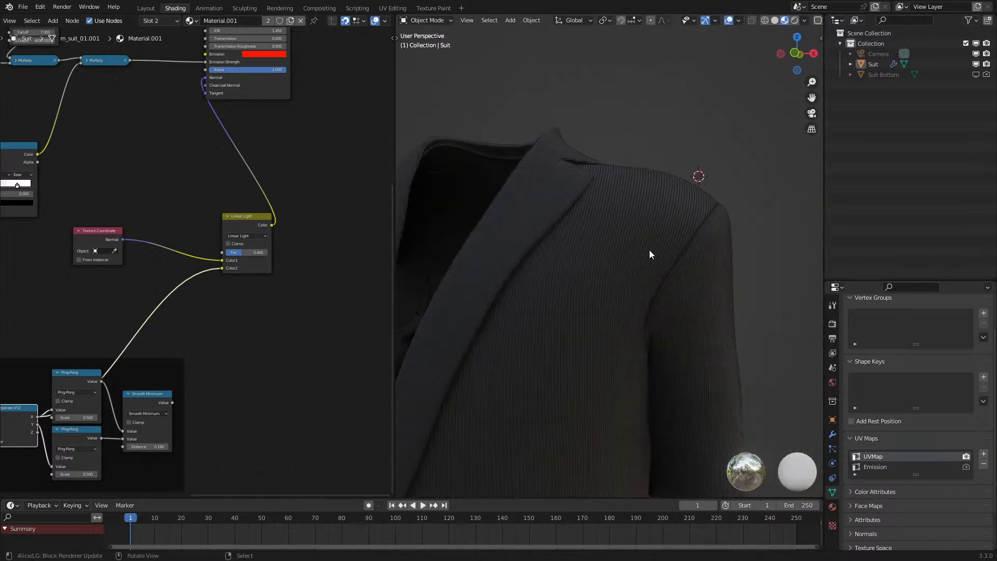
{"action": "key", "text": "ctrl+z"}
- Reconnect the Fraction vector to Linear Light's Color2 and check the whole jacket
{"action": "scroll", "coordinate": [628, 277], "scroll_direction": "up", "scroll_amount": 3}
{"action": "middle_click_drag", "start_coordinate": [628, 277], "coordinate": [595, 306]}
{"action": "scroll", "coordinate": [595, 306], "scroll_direction": "up", "scroll_amount": 3}
{"action": "middle_click_drag", "start_coordinate": [50, 332], "coordinate": [111, 326]}
{"action": "scroll", "coordinate": [29, 356], "scroll_direction": "down", "scroll_amount": 2}
{"action": "left_click_drag", "start_coordinate": [37, 345], "coordinate": [269, 261]}
{"action": "scroll", "coordinate": [578, 306], "scroll_direction": "down", "scroll_amount": 5}
{"action": "middle_click_drag", "start_coordinate": [578, 306], "coordinate": [581, 280]}
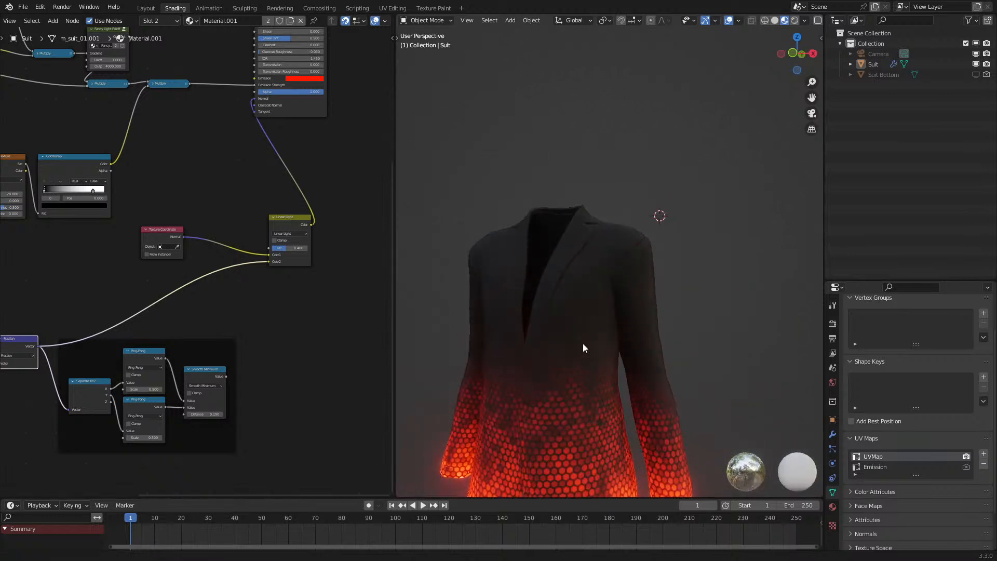
{"action": "middle_click_drag", "start_coordinate": [585, 357], "coordinate": [597, 283], "text": "shift"}
{"action": "scroll", "coordinate": [171, 428], "scroll_direction": "up", "scroll_amount": 3}
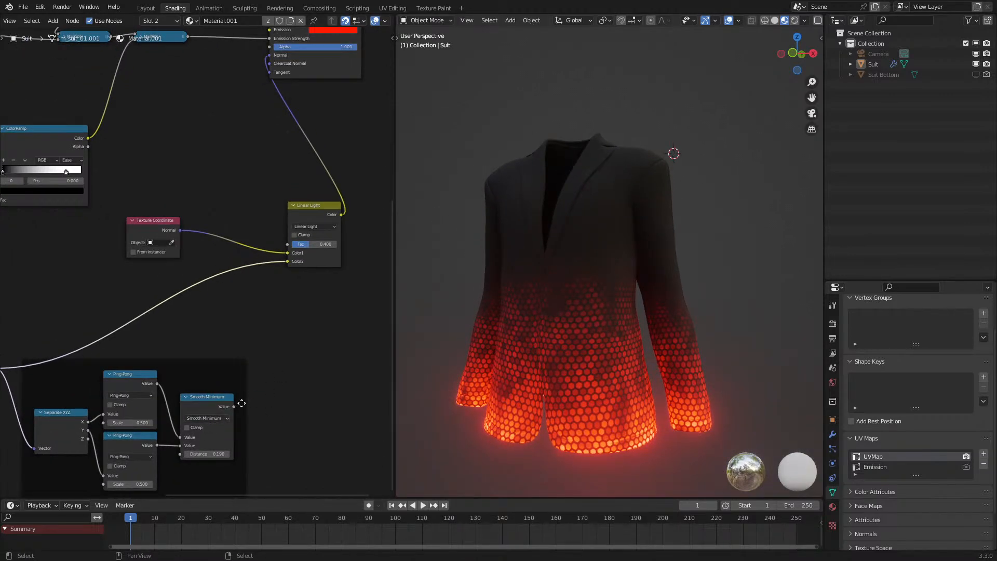
- Add a ColorRamp beside the Ping-Pong frame and connect the Smooth Minimum Value to its Fac input
{"action": "middle_click_drag", "start_coordinate": [331, 410], "coordinate": [263, 345]}
{"action": "key", "text": "q"}
{"action": "left_click", "coordinate": [206, 330]}
{"action": "left_click", "coordinate": [203, 316]}
{"action": "left_click_drag", "start_coordinate": [162, 341], "coordinate": [205, 389]}
{"action": "scroll", "coordinate": [195, 224], "scroll_direction": "down", "scroll_amount": 3}
{"action": "middle_click_drag", "start_coordinate": [171, 127], "coordinate": [204, 324]}
{"action": "scroll", "coordinate": [204, 324], "scroll_direction": "up", "scroll_amount": 3}
{"action": "key", "text": "q"}
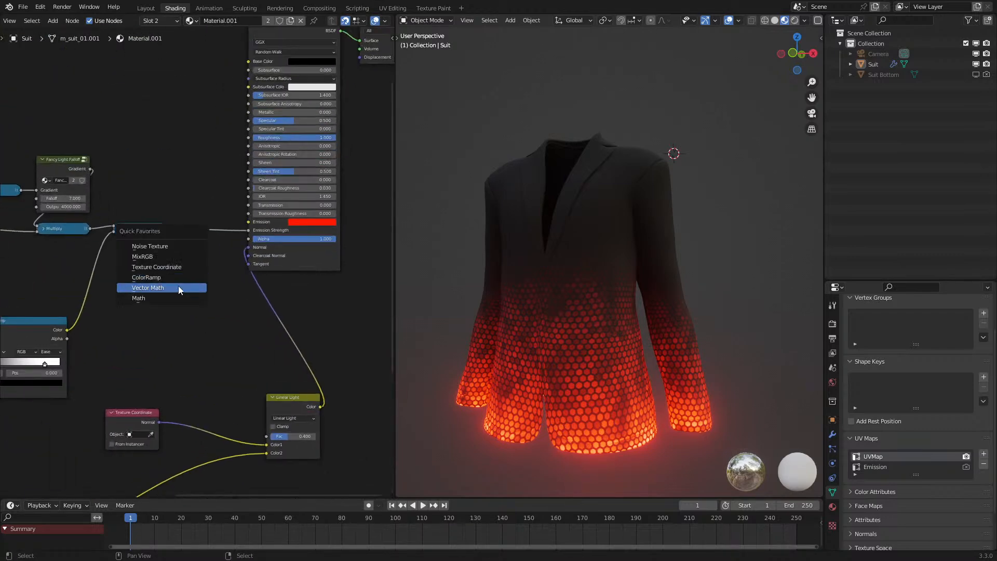
{"action": "left_click", "coordinate": [148, 258]}
{"action": "left_click", "coordinate": [154, 278]}
{"action": "key", "text": "x"}
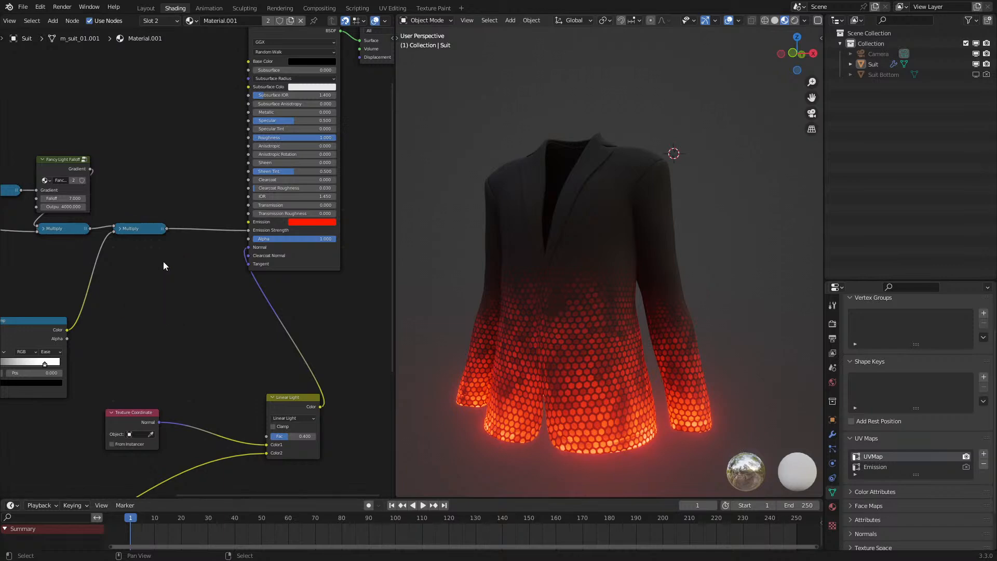
- Add a Math node set to Multiply between the last Multiply node and the shader's Emission Strength input
{"action": "key", "text": "q"}
{"action": "left_click", "coordinate": [144, 288]}
{"action": "right_click", "coordinate": [143, 287]}
{"action": "scroll", "coordinate": [584, 340], "scroll_direction": "up", "scroll_amount": 8}
{"action": "scroll", "coordinate": [562, 343], "scroll_direction": "up", "scroll_amount": 2}
{"action": "key", "text": "q"}
{"action": "key", "text": "q"}
{"action": "left_click", "coordinate": [181, 284]}
{"action": "left_click", "coordinate": [181, 284]}
{"action": "left_click_drag", "start_coordinate": [166, 229], "coordinate": [144, 298]}
- Connect the weave ColorRamp's Color to the new Multiply node's second value and line the node up in the emission chain
{"action": "scroll", "coordinate": [191, 254], "scroll_direction": "down", "scroll_amount": 2}
{"action": "left_click_drag", "start_coordinate": [275, 409], "coordinate": [216, 188]}
{"action": "scroll", "coordinate": [169, 219], "scroll_direction": "down", "scroll_amount": 2, "text": "ctrl"}
{"action": "left_click_drag", "start_coordinate": [169, 210], "coordinate": [194, 190]}
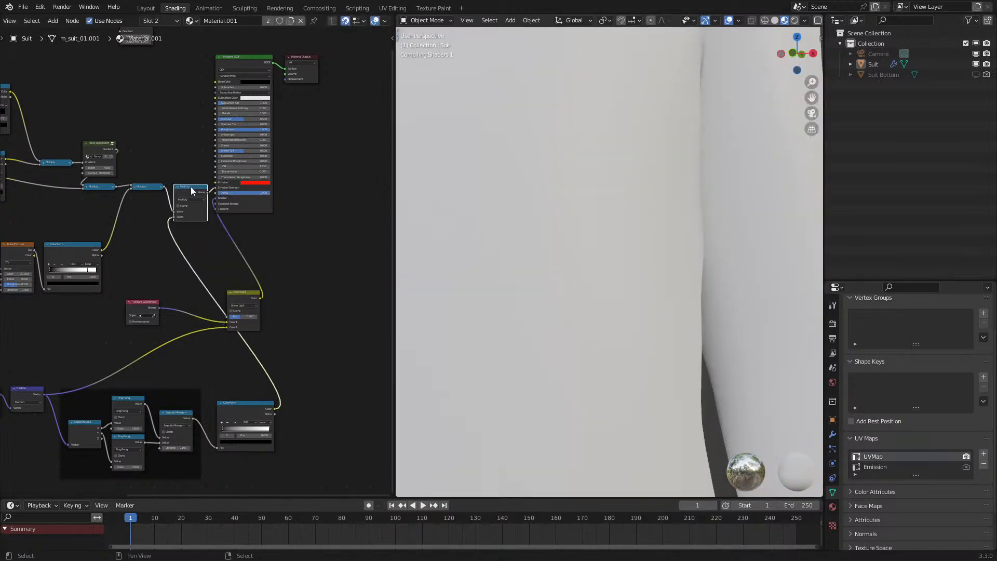
{"action": "scroll", "coordinate": [597, 325], "scroll_direction": "down", "scroll_amount": 8}
{"action": "scroll", "coordinate": [575, 296], "scroll_direction": "up", "scroll_amount": 8}
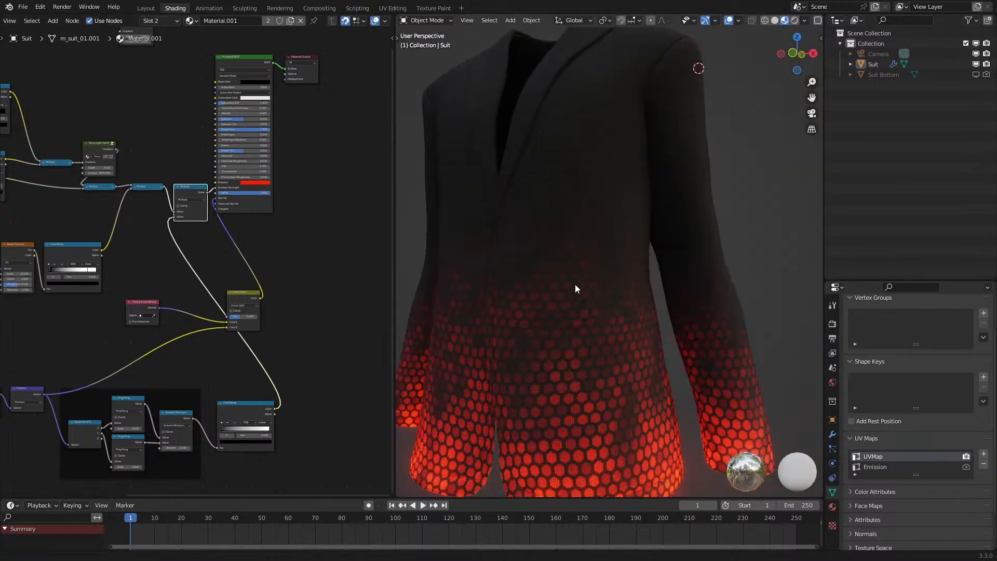
- Reverse the weave ColorRamp to run from white to black and shift its black stop toward the white one, checking the glowing hexagons
{"action": "left_click_drag", "start_coordinate": [269, 430], "coordinate": [303, 424]}
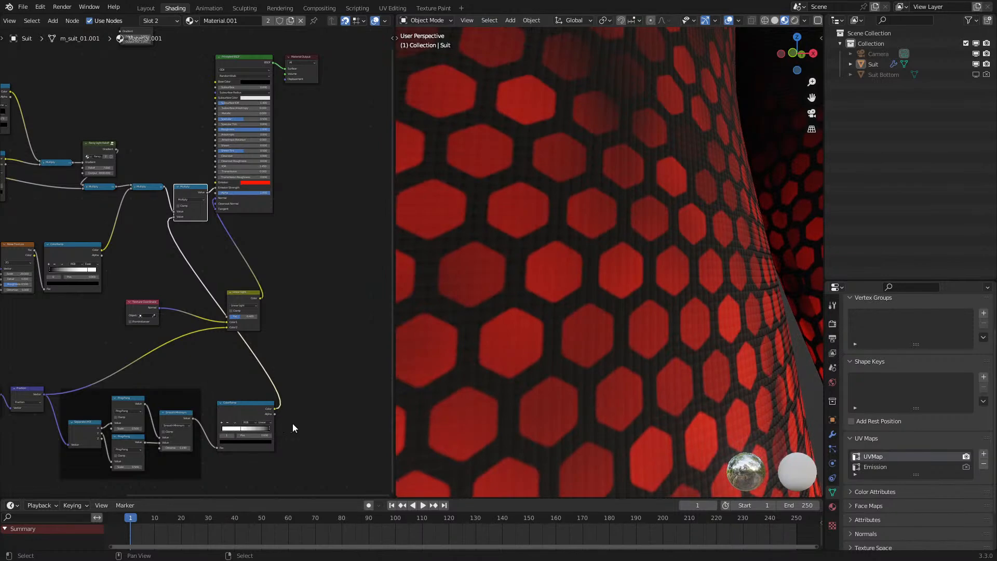
{"action": "left_click_drag", "start_coordinate": [245, 434], "coordinate": [244, 434]}
{"action": "scroll", "coordinate": [470, 349], "scroll_direction": "down", "scroll_amount": 8}
{"action": "middle_click_drag", "start_coordinate": [474, 347], "coordinate": [503, 356]}
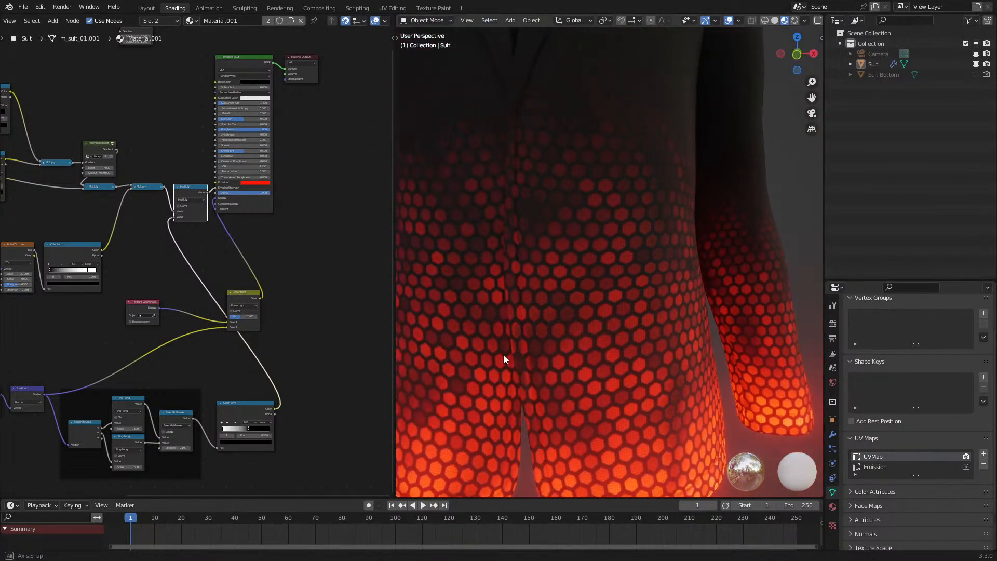
{"action": "scroll", "coordinate": [507, 306], "scroll_direction": "up", "scroll_amount": 5}
{"action": "left_click_drag", "start_coordinate": [256, 429], "coordinate": [233, 433]}
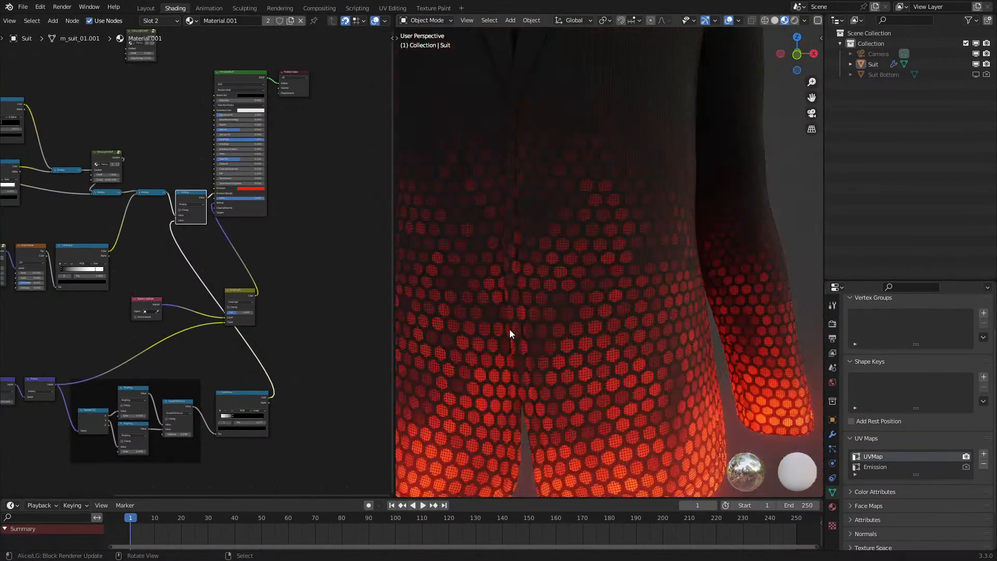
{"action": "scroll", "coordinate": [511, 329], "scroll_direction": "down", "scroll_amount": 6}
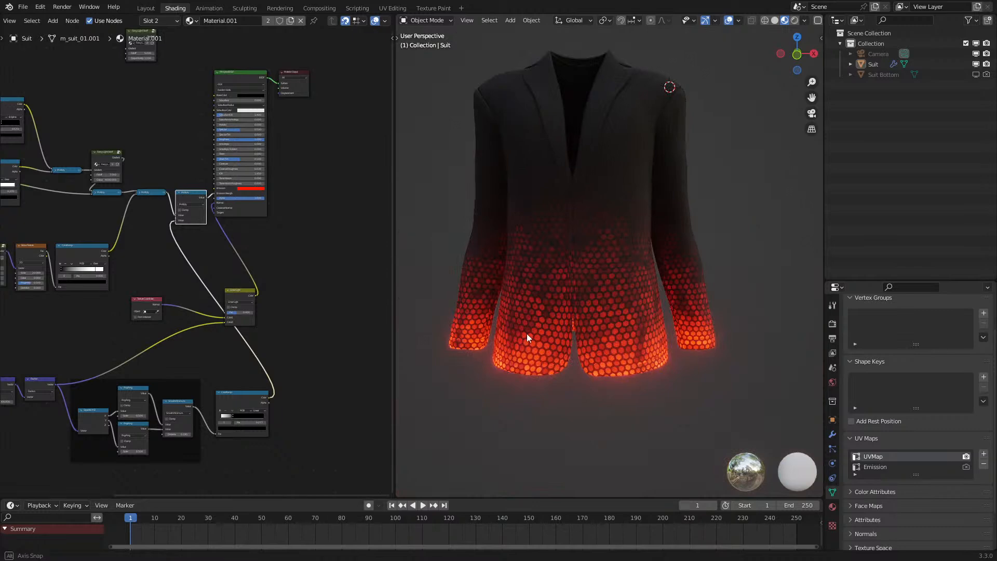
{"action": "scroll", "coordinate": [543, 338], "scroll_direction": "up", "scroll_amount": 8}
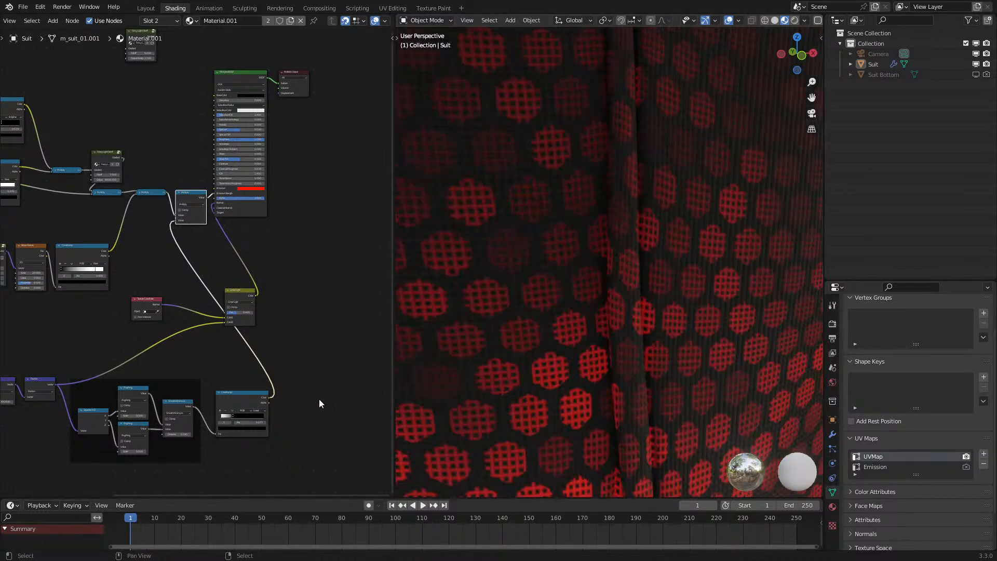
- Fine-tune the weave ColorRamp's black stop to position 0.264 and check the glow on the jacket hem
{"action": "middle_click_drag", "start_coordinate": [263, 384], "coordinate": [231, 312]}
{"action": "scroll", "coordinate": [232, 312], "scroll_direction": "up", "scroll_amount": 4}
{"action": "mouse_move", "coordinate": [210, 378]}
{"action": "left_mouse_down"}
{"action": "mouse_move", "coordinate": [201, 379]}
{"action": "mouse_move", "coordinate": [210, 379]}
{"action": "left_mouse_up"}
{"action": "scroll", "coordinate": [534, 302], "scroll_direction": "down", "scroll_amount": 8}
{"action": "middle_click_drag", "start_coordinate": [535, 301], "coordinate": [520, 314]}
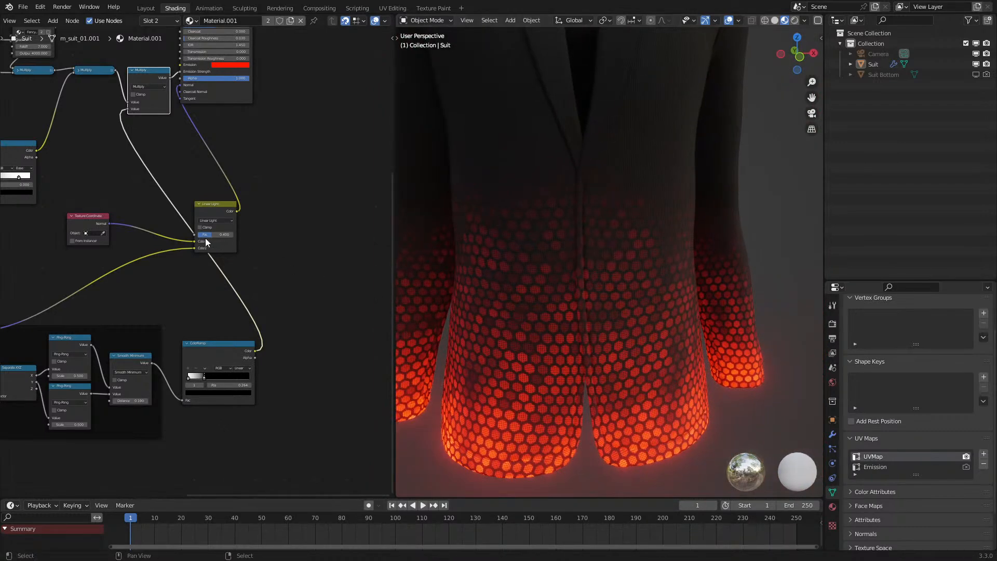
- Move the Hexagon ColorRamp's black stop to position 0.041 and inspect the hexagon edges up close
{"action": "middle_click_drag", "start_coordinate": [207, 237], "coordinate": [309, 333]}
{"action": "middle_click_drag", "start_coordinate": [155, 185], "coordinate": [360, 307]}
{"action": "scroll", "coordinate": [196, 267], "scroll_direction": "up", "scroll_amount": 5}
{"action": "left_click_drag", "start_coordinate": [161, 284], "coordinate": [137, 288]}
{"action": "scroll", "coordinate": [701, 284], "scroll_direction": "down", "scroll_amount": 3}
{"action": "middle_click_drag", "start_coordinate": [701, 283], "coordinate": [644, 271]}
{"action": "scroll", "coordinate": [644, 270], "scroll_direction": "up", "scroll_amount": 2}
{"action": "scroll", "coordinate": [644, 270], "scroll_direction": "down", "scroll_amount": 3}
{"action": "scroll", "coordinate": [625, 270], "scroll_direction": "down", "scroll_amount": 3}
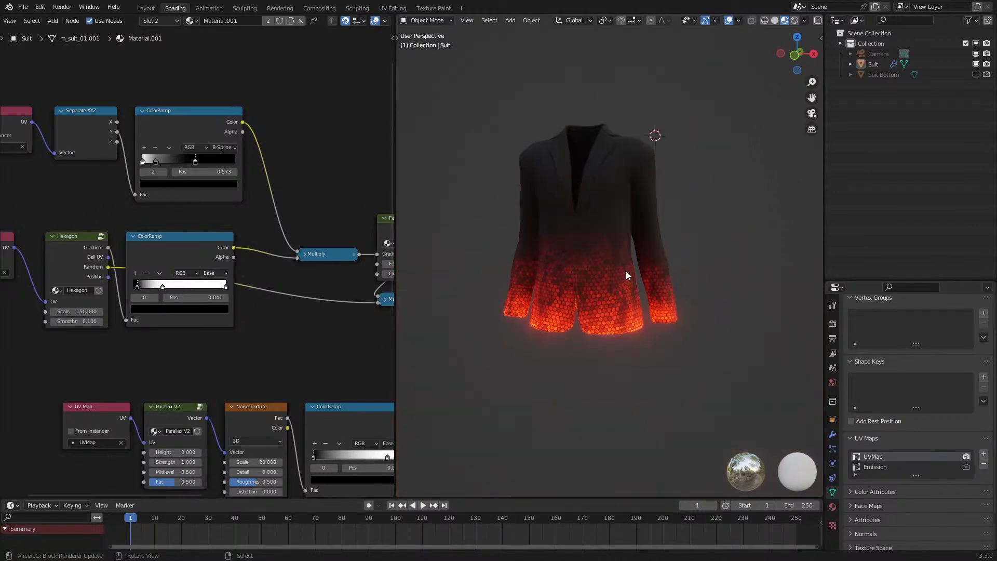
{"action": "scroll", "coordinate": [625, 270], "scroll_direction": "up", "scroll_amount": 6}
{"action": "scroll", "coordinate": [624, 270], "scroll_direction": "up", "scroll_amount": 4}
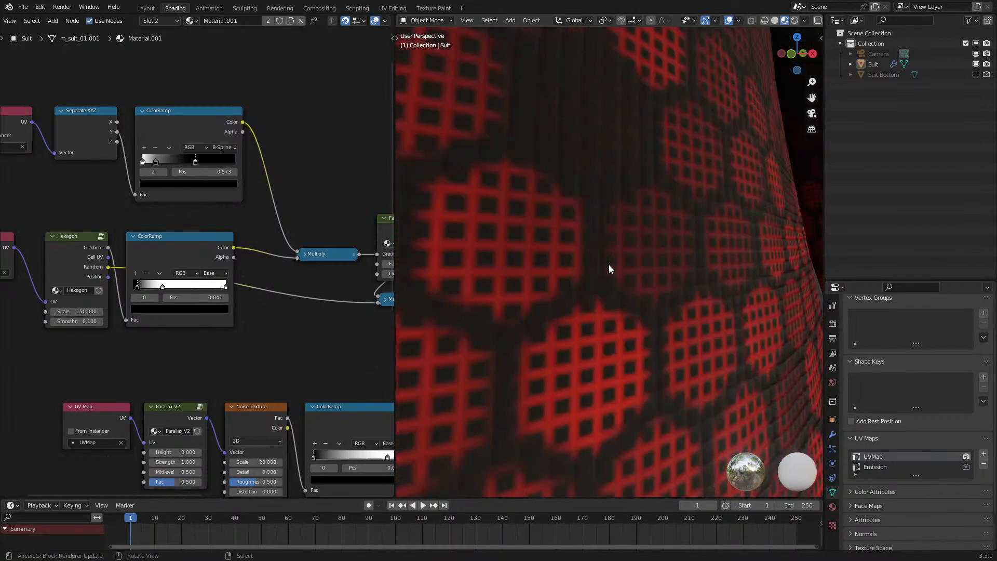
- Set the Smooth Minimum node's Distance to 0.440 and check the weave in the glowing hexagons
{"action": "scroll", "coordinate": [306, 345], "scroll_direction": "down", "scroll_amount": 5}
{"action": "middle_click_drag", "start_coordinate": [323, 368], "coordinate": [121, 249]}
{"action": "middle_click_drag", "start_coordinate": [293, 369], "coordinate": [216, 263]}
{"action": "scroll", "coordinate": [133, 407], "scroll_direction": "up", "scroll_amount": 4}
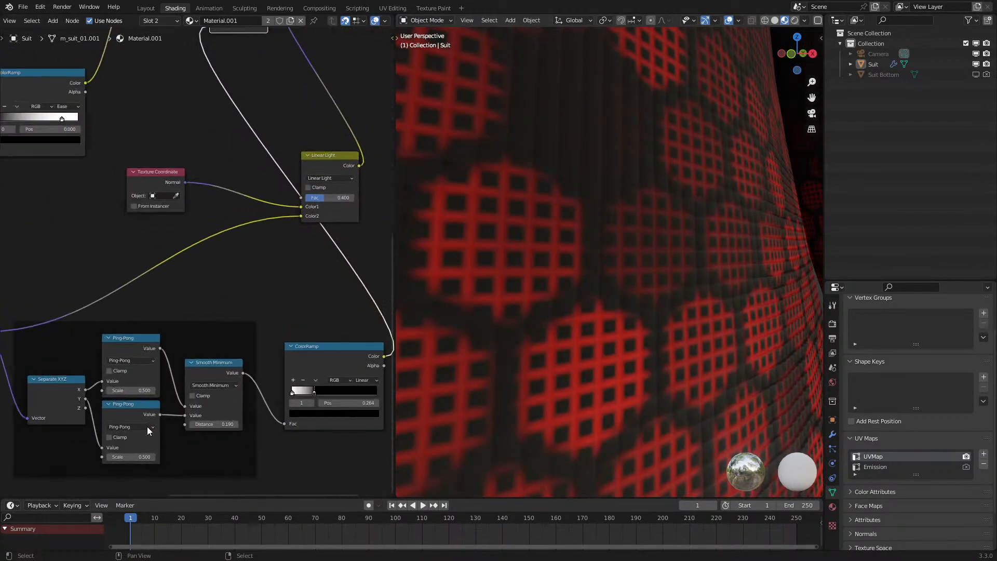
{"action": "left_click_drag", "start_coordinate": [213, 425], "coordinate": [239, 425]}
{"action": "scroll", "coordinate": [662, 367], "scroll_direction": "down", "scroll_amount": 9}
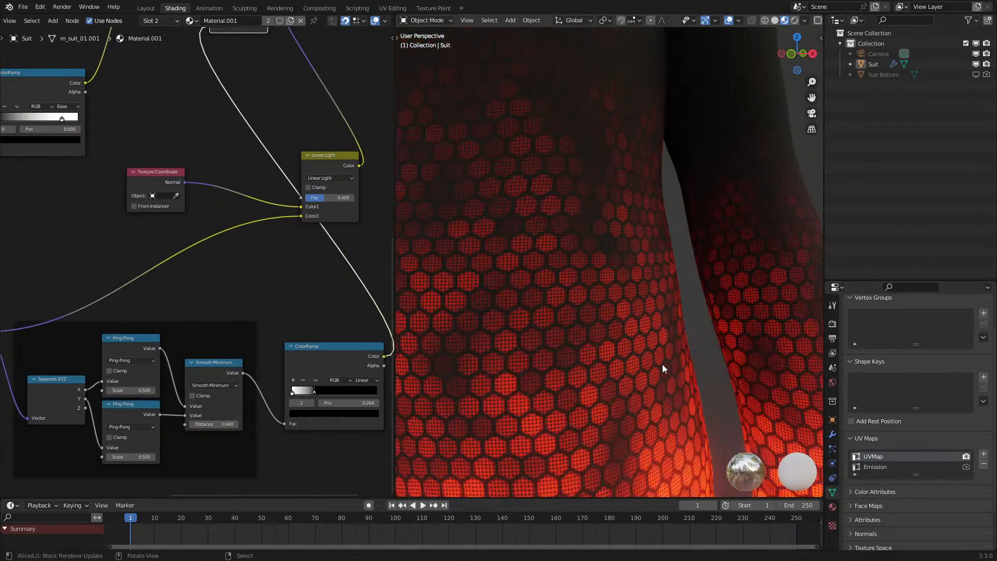
{"action": "scroll", "coordinate": [662, 363], "scroll_direction": "down", "scroll_amount": 10}
- Flip the weave ColorRamp to black-to-white by moving the white stop to 1.000 and the black stop to 0.000
{"action": "middle_click_drag", "start_coordinate": [662, 364], "coordinate": [231, 454]}
{"action": "left_click_drag", "start_coordinate": [291, 394], "coordinate": [427, 386]}
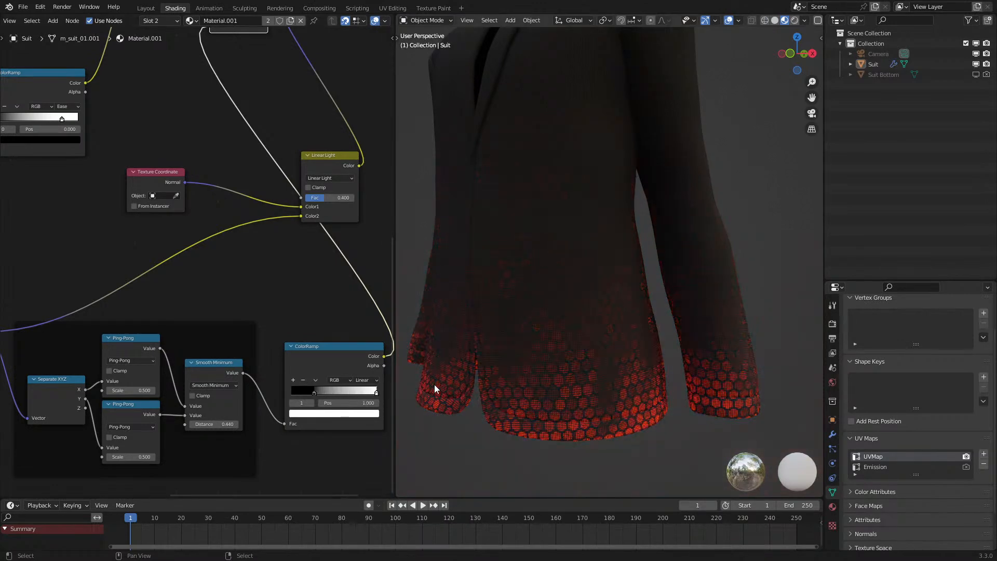
{"action": "scroll", "coordinate": [435, 384], "scroll_direction": "up", "scroll_amount": 5}
{"action": "left_click_drag", "start_coordinate": [334, 393], "coordinate": [279, 400]}
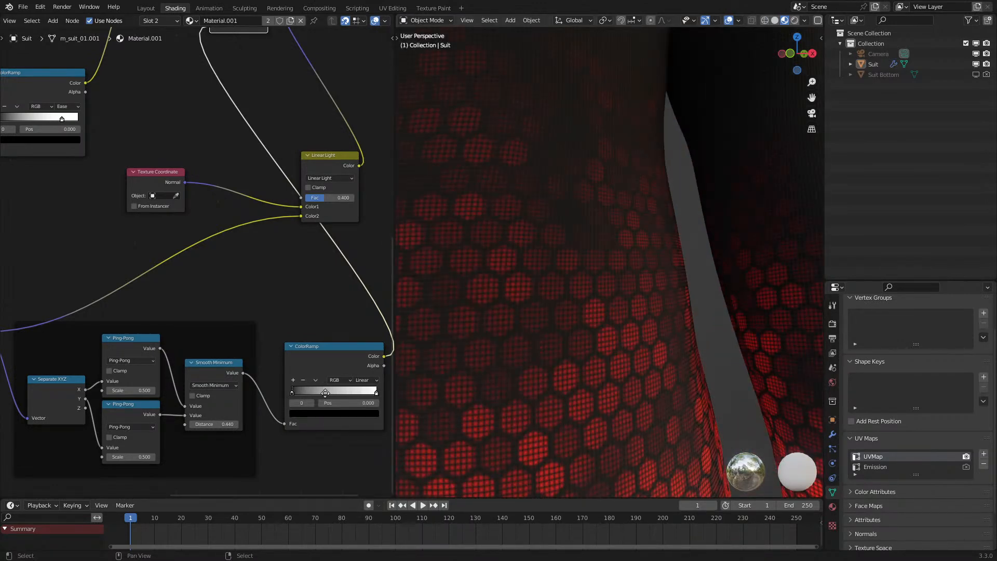
- Tighten the weave ColorRamp with the black stop at about 0.07 and the white stop at about 0.69, checking the hem
{"action": "middle_click_drag", "start_coordinate": [327, 393], "coordinate": [307, 407]}
{"action": "left_click_drag", "start_coordinate": [326, 406], "coordinate": [264, 409]}
{"action": "scroll", "coordinate": [622, 341], "scroll_direction": "down", "scroll_amount": 8}
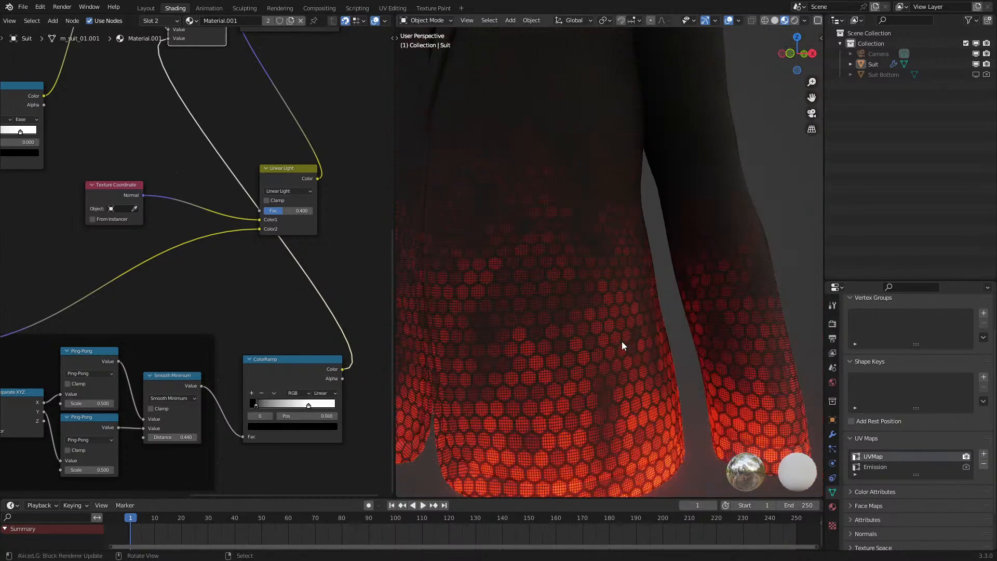
{"action": "scroll", "coordinate": [643, 359], "scroll_direction": "up", "scroll_amount": 2}
{"action": "scroll", "coordinate": [432, 358], "scroll_direction": "up", "scroll_amount": 3}
{"action": "scroll", "coordinate": [599, 323], "scroll_direction": "down", "scroll_amount": 4}
{"action": "scroll", "coordinate": [553, 360], "scroll_direction": "up", "scroll_amount": 1}
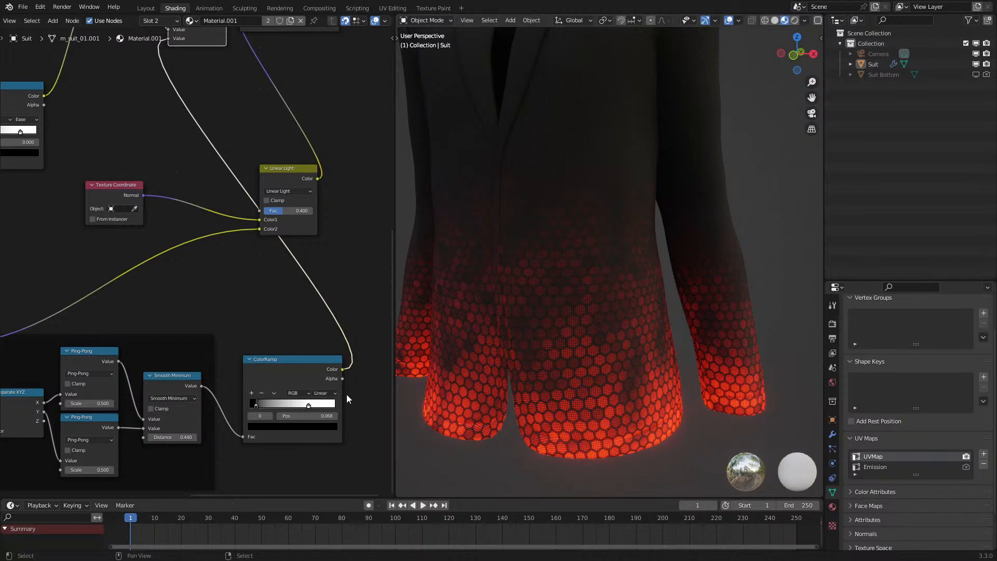
- Set the weave ColorRamp's interpolation to Ease and move its white stop to about 0.6
{"action": "left_click_drag", "start_coordinate": [309, 406], "coordinate": [304, 406]}
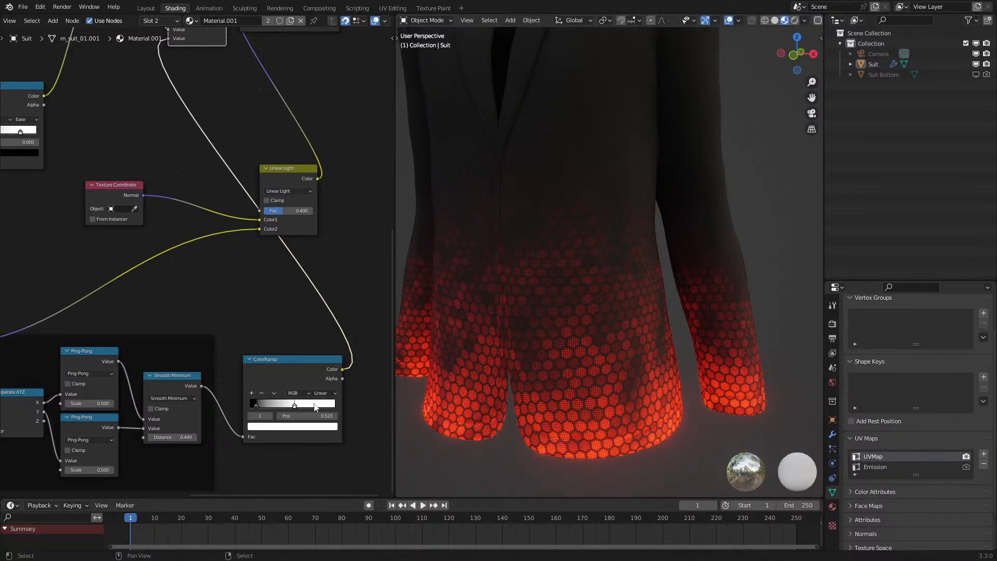
{"action": "left_click", "coordinate": [324, 393]}
{"action": "left_click", "coordinate": [328, 398]}
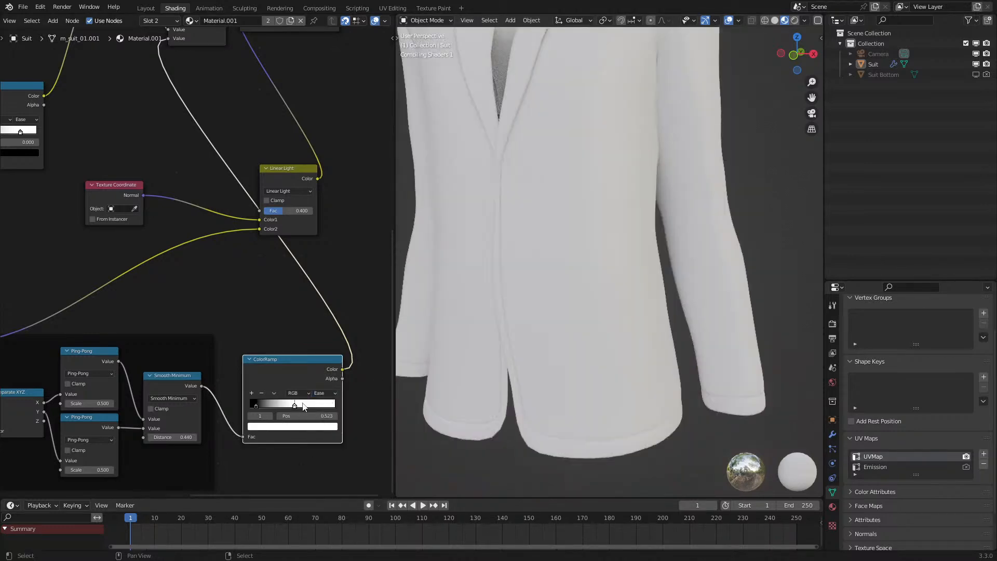
{"action": "left_click_drag", "start_coordinate": [296, 407], "coordinate": [303, 407]}
- Collapse the new Multiply node and move the Linear Light and Texture Coordinate nodes up beside the Principled BSDF
{"action": "scroll", "coordinate": [206, 173], "scroll_direction": "down", "scroll_amount": 4}
{"action": "middle_click_drag", "start_coordinate": [206, 173], "coordinate": [213, 239]}
{"action": "scroll", "coordinate": [199, 195], "scroll_direction": "up", "scroll_amount": 1}
{"action": "left_click", "coordinate": [186, 79]}
{"action": "left_click", "coordinate": [189, 79]}
{"action": "left_click_drag", "start_coordinate": [283, 265], "coordinate": [261, 157]}
{"action": "left_click_drag", "start_coordinate": [137, 274], "coordinate": [180, 174]}
{"action": "scroll", "coordinate": [276, 221], "scroll_direction": "down", "scroll_amount": 3}
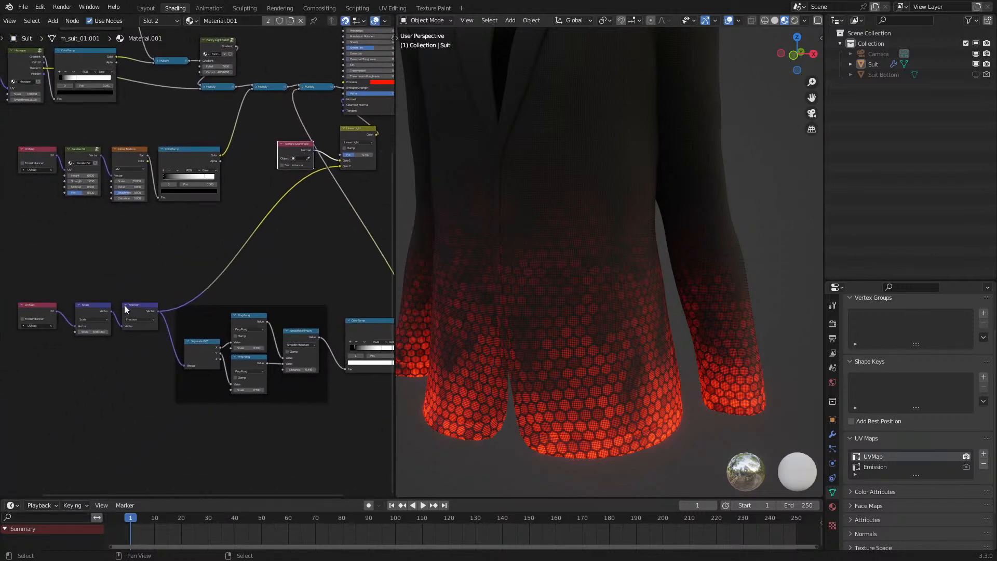
- Collapse the Fraction node and move the weave's UV Map and Scale nodes beneath it
{"action": "left_click", "coordinate": [125, 305]}
{"action": "scroll", "coordinate": [218, 262], "scroll_direction": "up", "scroll_amount": 3}
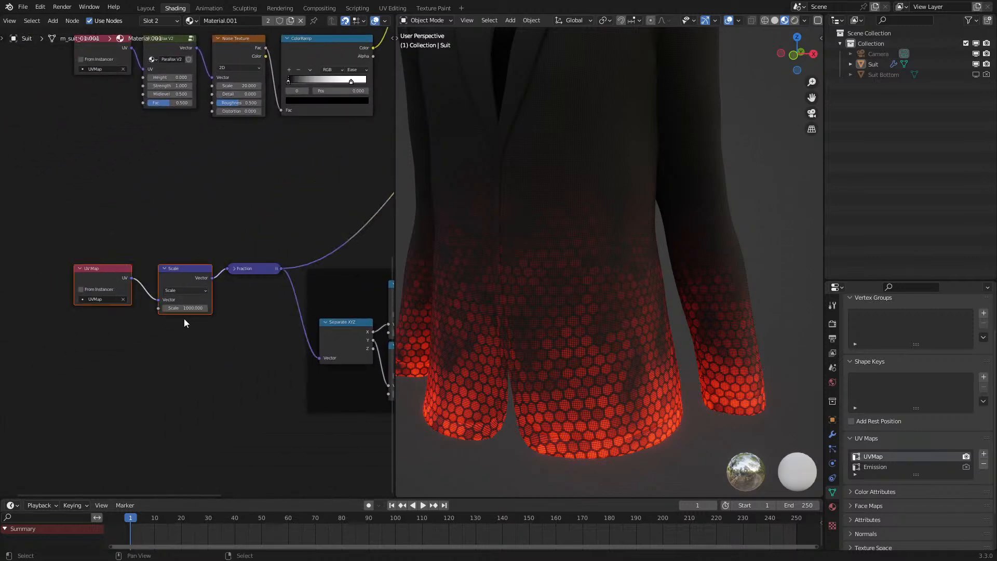
{"action": "key", "text": "g"}
{"action": "left_click", "coordinate": [254, 338]}
- Duplicate the empty frame and parent the weave's UV Map, Scale and Fraction nodes to the copy
{"action": "left_click", "coordinate": [344, 283]}
{"action": "key", "text": "shift+d"}
{"action": "left_click", "coordinate": [207, 363]}
{"action": "key", "text": "a"}
{"action": "key", "text": "a"}
{"action": "key", "text": "c"}
{"action": "left_click", "coordinate": [206, 277]}
{"action": "key", "text": "Escape"}
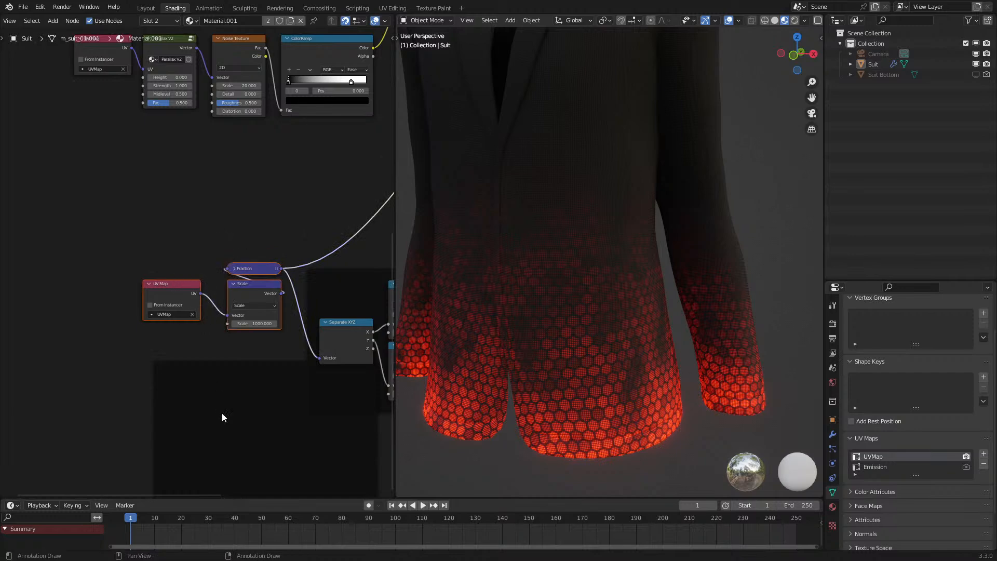
{"action": "key", "text": "ctrl+p"}
- Move the Fraction frame and the Ping-Pong frame up closer to the noise texture row
{"action": "scroll", "coordinate": [253, 310], "scroll_direction": "down", "scroll_amount": 4}
{"action": "middle_click_drag", "start_coordinate": [253, 309], "coordinate": [192, 426]}
{"action": "key", "text": "g"}
{"action": "left_click", "coordinate": [187, 337]}
{"action": "middle_click_drag", "start_coordinate": [203, 345], "coordinate": [141, 367]}
{"action": "left_click", "coordinate": [291, 410]}
{"action": "key", "text": "g"}
{"action": "left_click", "coordinate": [303, 333]}
- Duplicate the frame and parent the UV Map, Parallax V2, Noise Texture and ColorRamp row to the copy
{"action": "left_click", "coordinate": [115, 315]}
{"action": "middle_click_drag", "start_coordinate": [146, 327], "coordinate": [237, 371]}
{"action": "key", "text": "shift+d"}
{"action": "left_click", "coordinate": [52, 419]}
{"action": "key", "text": "a"}
{"action": "key", "text": "a"}
{"action": "key", "text": "c"}
{"action": "mouse_move", "coordinate": [108, 296]}
{"action": "left_mouse_down"}
{"action": "mouse_move", "coordinate": [272, 293]}
{"action": "mouse_move", "coordinate": [125, 302]}
{"action": "left_mouse_up"}
{"action": "key", "text": "Escape"}
{"action": "key", "text": "a"}
{"action": "key", "text": "a"}
{"action": "key", "text": "c"}
{"action": "key", "text": "Escape"}
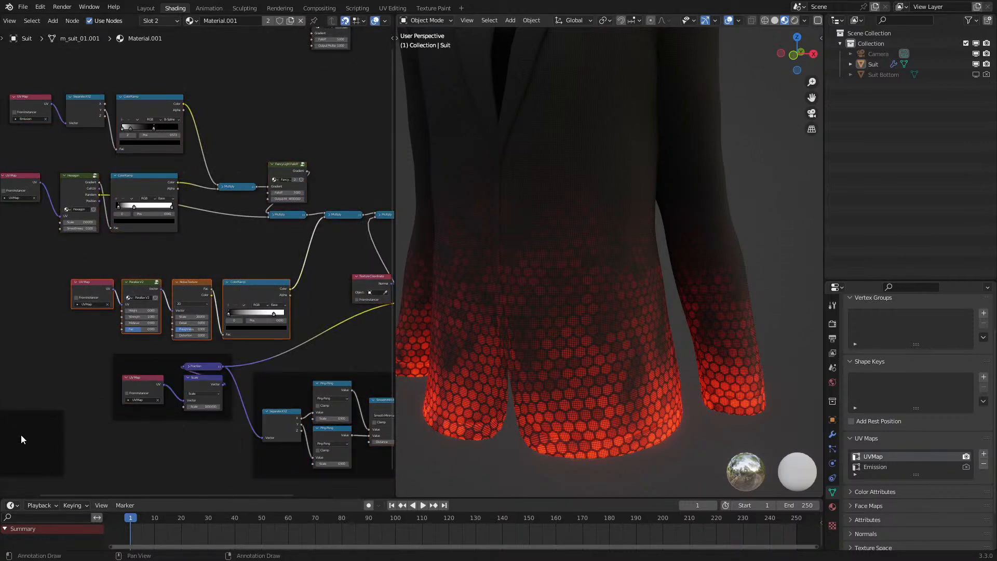
{"action": "key", "text": "ctrl+p"}
- Make another frame copy and parent the UV Map, Hexagon and ColorRamp nodes to it
{"action": "left_click", "coordinate": [233, 283]}
{"action": "left_click", "coordinate": [230, 275]}
{"action": "middle_click_drag", "start_coordinate": [231, 275], "coordinate": [311, 339]}
{"action": "key", "text": "shift+d"}
{"action": "left_click", "coordinate": [65, 380]}
{"action": "key", "text": "a"}
{"action": "key", "text": "a"}
{"action": "key", "text": "c"}
{"action": "left_click_drag", "start_coordinate": [190, 275], "coordinate": [141, 270]}
{"action": "key", "text": "Escape"}
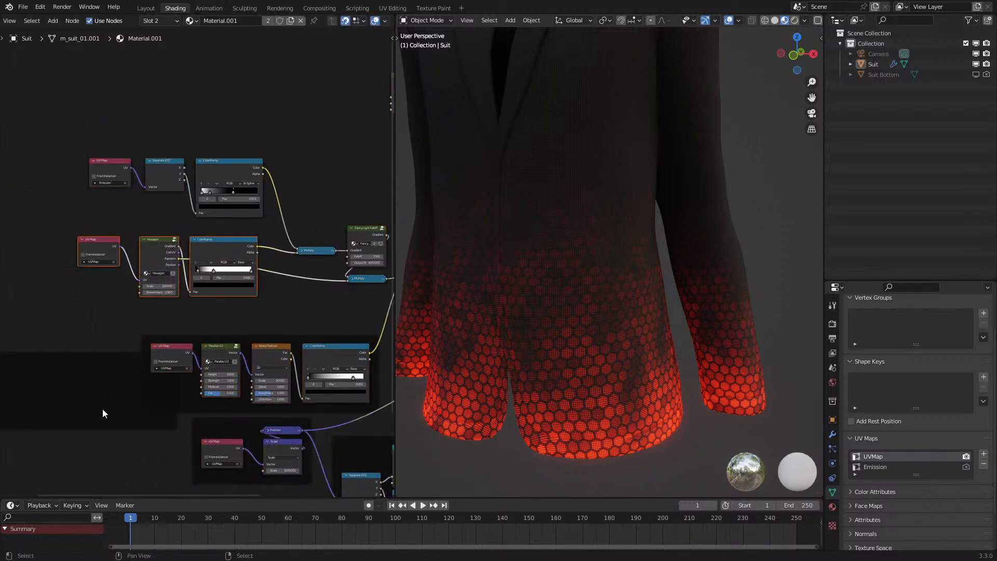
{"action": "key", "text": "g"}
{"action": "left_click", "coordinate": [101, 401]}
- Frame the Emission UV Map, Separate XYZ and ColorRamp nodes in another frame copy and align them above the Hexagon frame
{"action": "left_click", "coordinate": [227, 302]}
{"action": "key", "text": "shift+d"}
{"action": "left_click", "coordinate": [233, 135]}
{"action": "key", "text": "a"}
{"action": "key", "text": "a"}
{"action": "key", "text": "c"}
{"action": "left_click_drag", "start_coordinate": [221, 180], "coordinate": [138, 188]}
{"action": "key", "text": "Escape"}
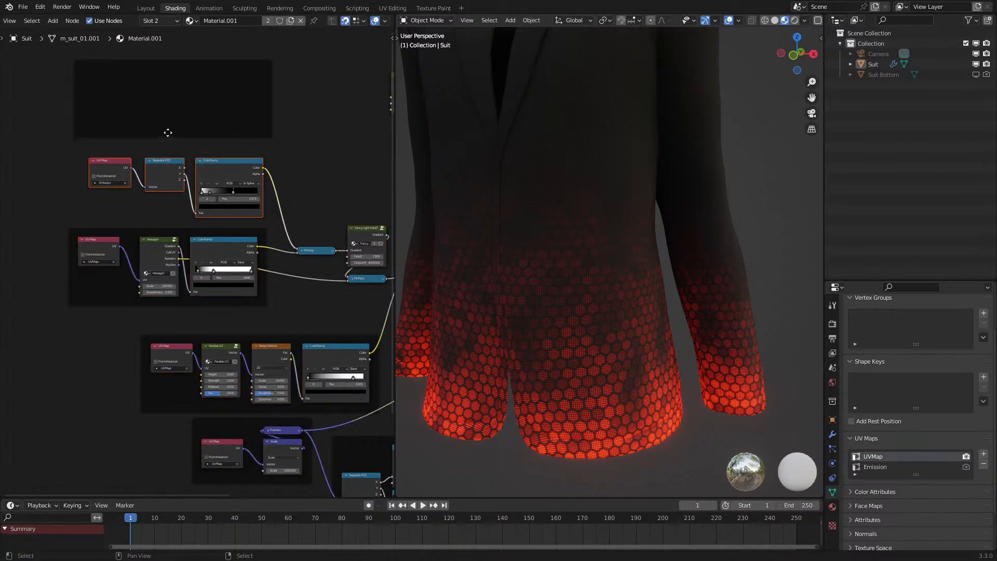
{"action": "key", "text": "g"}
{"action": "left_click", "coordinate": [170, 134]}
{"action": "key", "text": "g"}
{"action": "left_click", "coordinate": [218, 176]}
{"action": "middle_click_drag", "start_coordinate": [300, 279], "coordinate": [218, 246]}
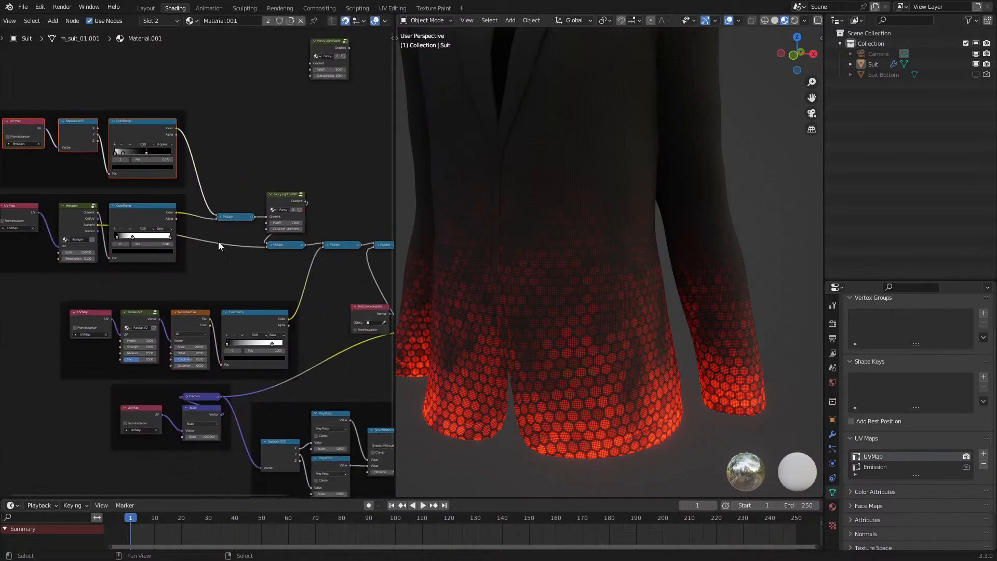
- Look over the whole jacket, move the weave ColorRamp's black stop to 0.000 and check the glowing hem
{"action": "scroll", "coordinate": [561, 289], "scroll_direction": "down", "scroll_amount": 5}
{"action": "middle_click_drag", "start_coordinate": [561, 288], "coordinate": [587, 322]}
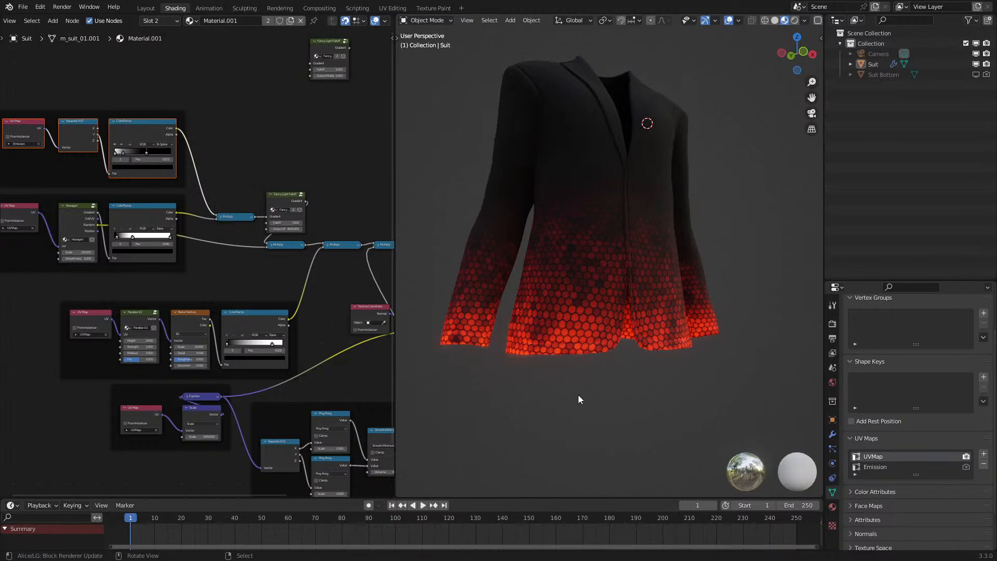
{"action": "middle_click_drag", "start_coordinate": [578, 394], "coordinate": [550, 401]}
{"action": "scroll", "coordinate": [537, 375], "scroll_direction": "up", "scroll_amount": 5}
{"action": "scroll", "coordinate": [535, 372], "scroll_direction": "down", "scroll_amount": 6}
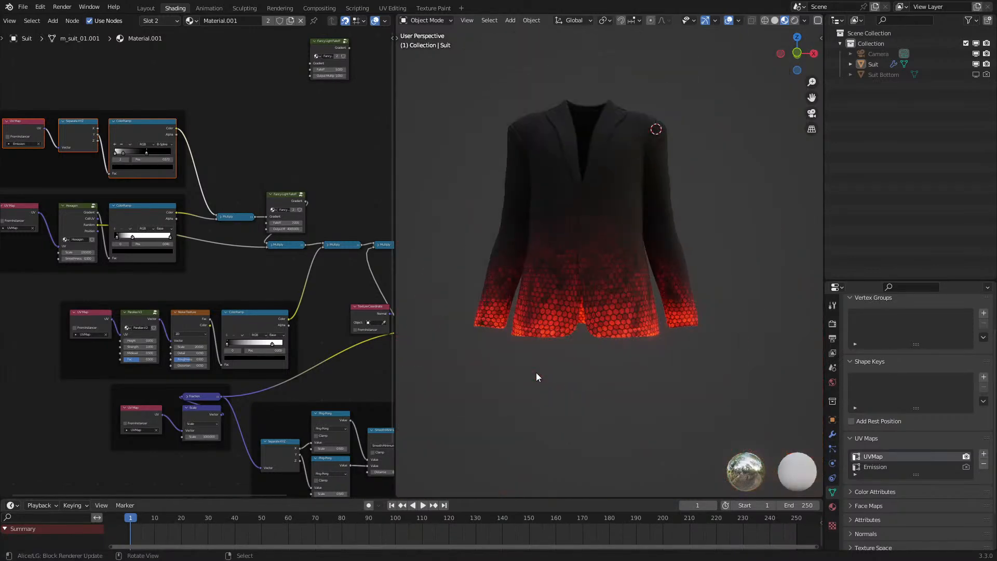
{"action": "scroll", "coordinate": [233, 361], "scroll_direction": "up", "scroll_amount": 1}
{"action": "middle_click_drag", "start_coordinate": [233, 361], "coordinate": [78, 271]}
{"action": "middle_click_drag", "start_coordinate": [276, 409], "coordinate": [213, 344]}
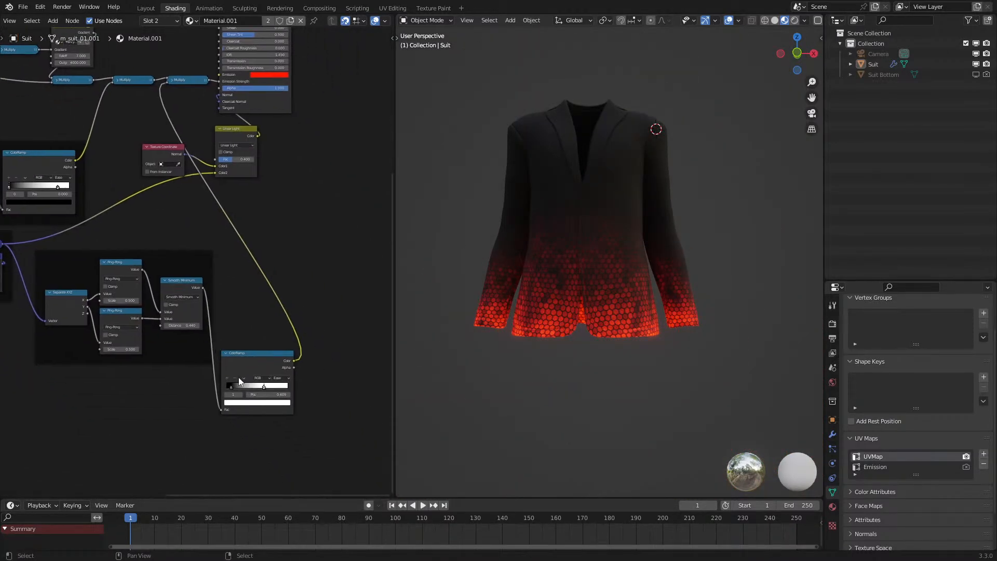
{"action": "left_click_drag", "start_coordinate": [233, 386], "coordinate": [222, 394]}
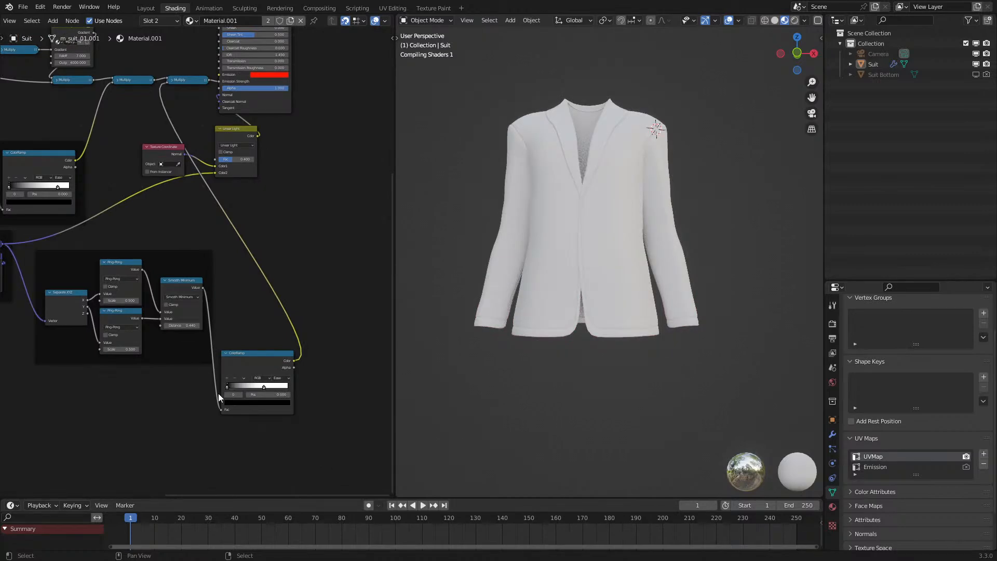
{"action": "scroll", "coordinate": [577, 317], "scroll_direction": "up", "scroll_amount": 8}
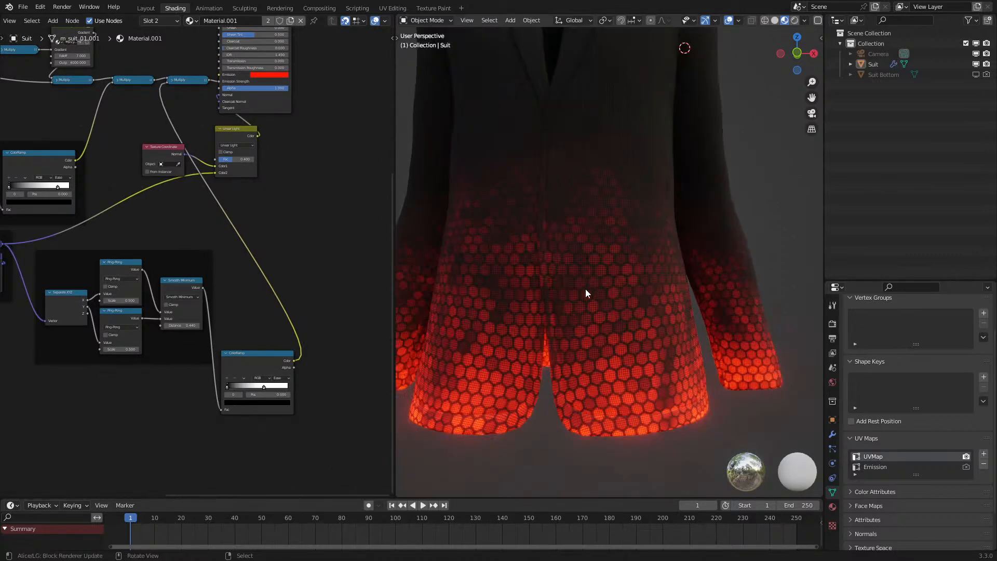
{"action": "scroll", "coordinate": [576, 318], "scroll_direction": "down", "scroll_amount": 5}
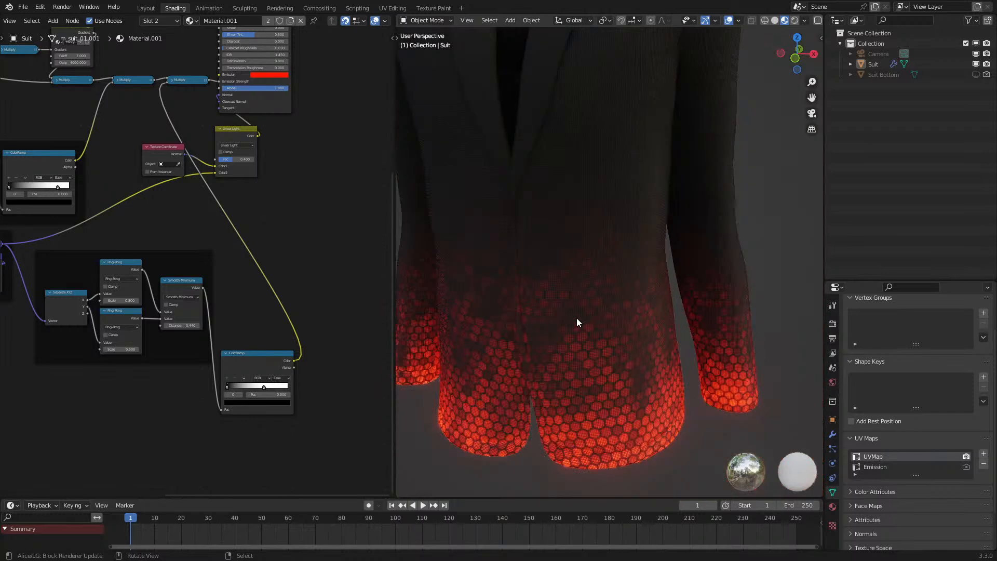
- Move the weave ColorRamp's white stop to about 0.51 and view the full jacket
{"action": "mouse_move", "coordinate": [264, 387]}
{"action": "left_mouse_down"}
{"action": "mouse_move", "coordinate": [247, 389]}
{"action": "mouse_move", "coordinate": [257, 389]}
{"action": "left_mouse_up"}
{"action": "scroll", "coordinate": [577, 322], "scroll_direction": "down", "scroll_amount": 5}
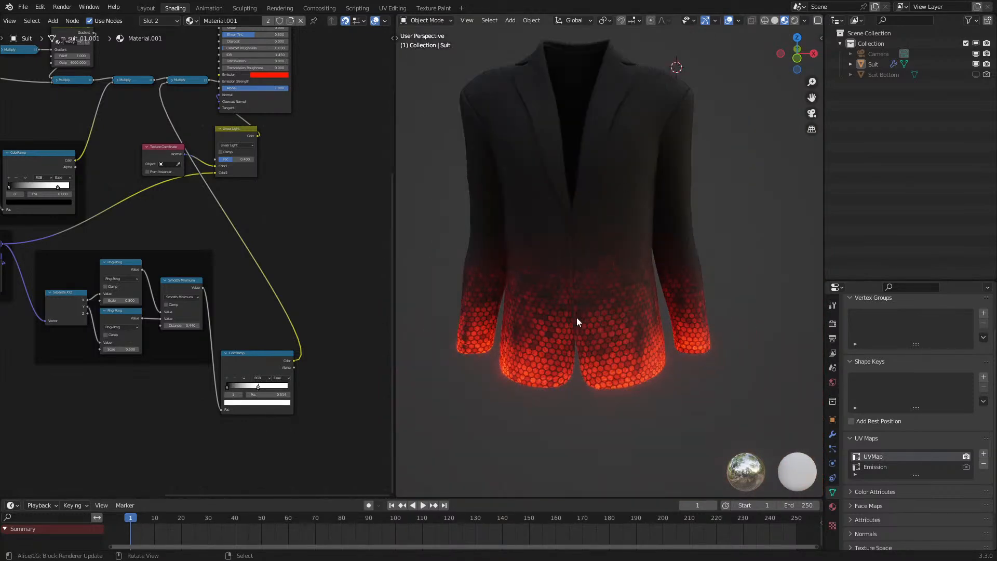
{"action": "middle_click_drag", "start_coordinate": [576, 318], "coordinate": [593, 319]}
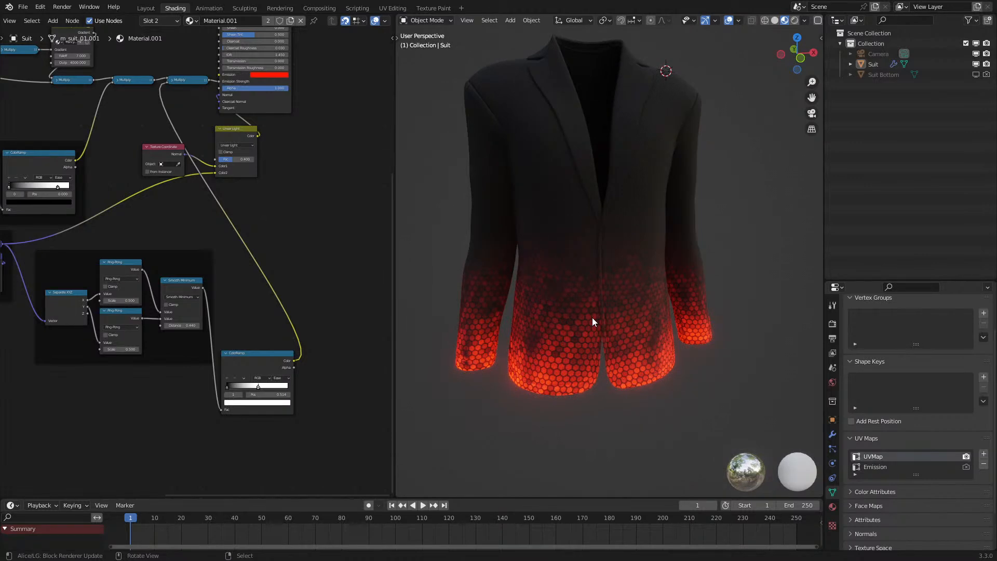
- Check the weave on the jacket's shoulder and move the weave ColorRamp up next to its frame
{"action": "middle_click_drag", "start_coordinate": [659, 243], "coordinate": [626, 307], "text": "shift"}
{"action": "scroll", "coordinate": [615, 285], "scroll_direction": "up", "scroll_amount": 2}
{"action": "scroll", "coordinate": [618, 285], "scroll_direction": "up", "scroll_amount": 1}
{"action": "scroll", "coordinate": [629, 292], "scroll_direction": "up", "scroll_amount": 3}
{"action": "left_click_drag", "start_coordinate": [276, 360], "coordinate": [287, 245]}
{"action": "middle_click_drag", "start_coordinate": [208, 258], "coordinate": [286, 356]}
{"action": "scroll", "coordinate": [239, 338], "scroll_direction": "down", "scroll_amount": 5}
{"action": "middle_click_drag", "start_coordinate": [230, 335], "coordinate": [272, 368]}
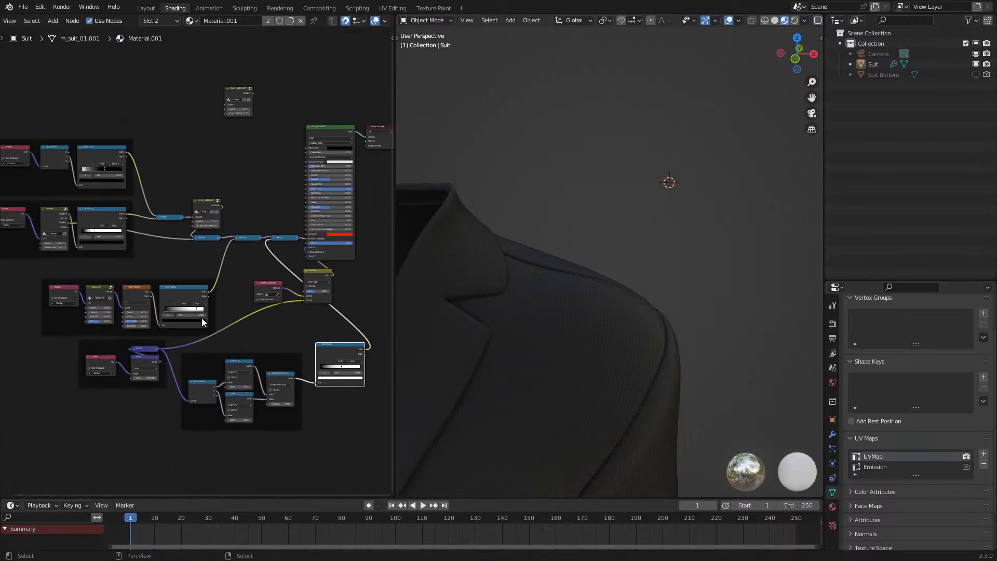
- Shift the emission node groups left to make room and delete the unused Fancy Light Falloff node
{"action": "middle_click_drag", "start_coordinate": [154, 283], "coordinate": [225, 336]}
{"action": "left_click_drag", "start_coordinate": [53, 215], "coordinate": [289, 353]}
{"action": "key", "text": "g"}
{"action": "left_click", "coordinate": [119, 349]}
{"action": "left_click_drag", "start_coordinate": [315, 292], "coordinate": [167, 296]}
{"action": "left_click_drag", "start_coordinate": [272, 91], "coordinate": [307, 207]}
{"action": "key", "text": "x"}
{"action": "middle_click_drag", "start_coordinate": [356, 407], "coordinate": [276, 307]}
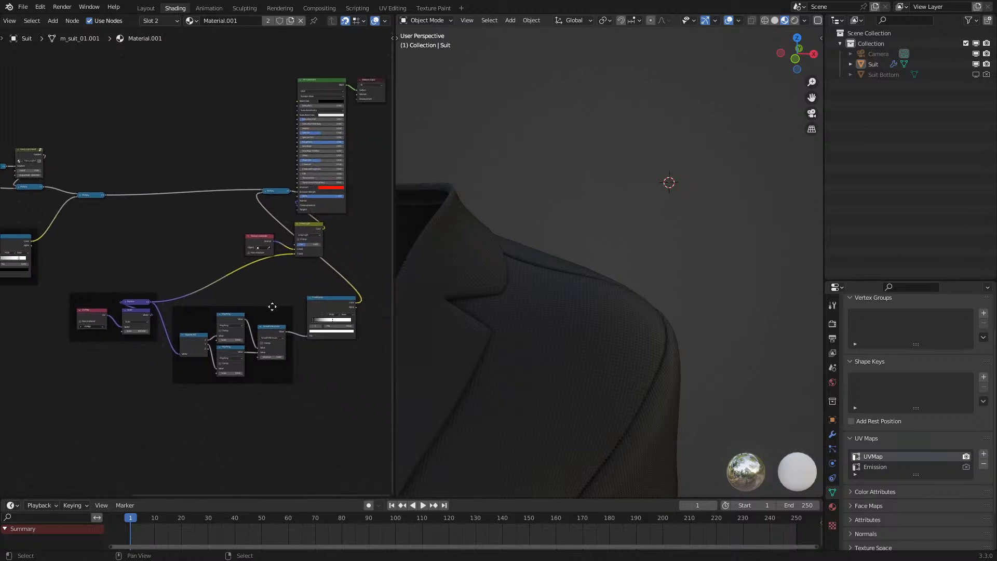
- Move the weave ColorRamp below the long Multiply link and place the Ping-Pong frame directly before it
{"action": "left_click_drag", "start_coordinate": [331, 307], "coordinate": [186, 215]}
{"action": "scroll", "coordinate": [159, 281], "scroll_direction": "up", "scroll_amount": 3}
{"action": "middle_click_drag", "start_coordinate": [155, 285], "coordinate": [218, 280]}
{"action": "left_click_drag", "start_coordinate": [205, 279], "coordinate": [287, 334]}
{"action": "key", "text": "g"}
{"action": "left_click", "coordinate": [276, 354]}
{"action": "left_click", "coordinate": [291, 333]}
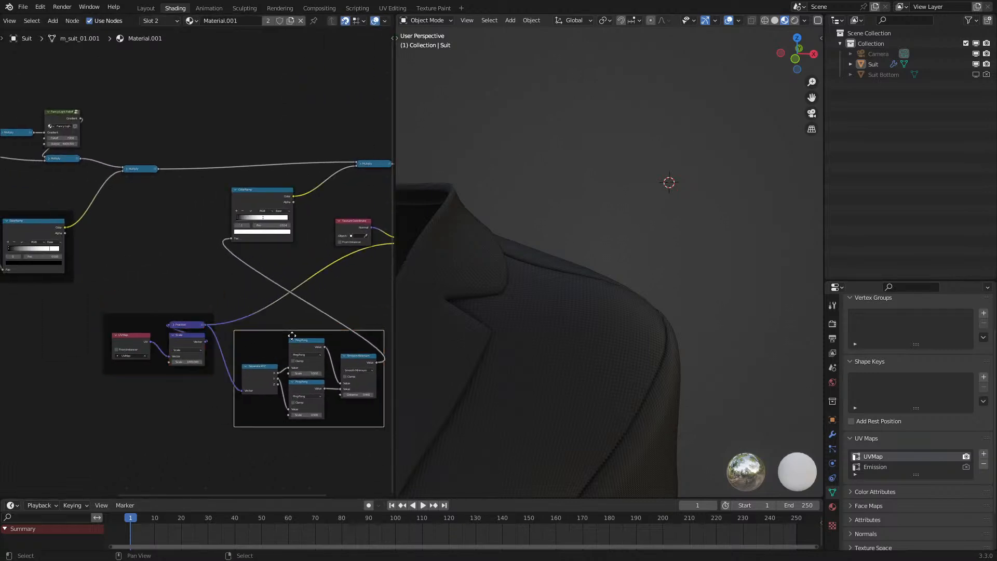
{"action": "key", "text": "g"}
{"action": "left_click", "coordinate": [157, 214]}
- Align the UV Map scaling frame beneath the Ping-Pong frame and add a reroute on the Fraction node's output links
{"action": "left_click_drag", "start_coordinate": [211, 319], "coordinate": [212, 365]}
{"action": "middle_click_drag", "start_coordinate": [287, 223], "coordinate": [223, 296]}
{"action": "left_click_drag", "start_coordinate": [214, 265], "coordinate": [250, 253]}
{"action": "mouse_move", "coordinate": [173, 290]}
{"action": "left_mouse_down"}
{"action": "mouse_move", "coordinate": [187, 275]}
{"action": "mouse_move", "coordinate": [178, 274]}
{"action": "left_mouse_up"}
{"action": "scroll", "coordinate": [180, 280], "scroll_direction": "up", "scroll_amount": 1}
{"action": "middle_click_drag", "start_coordinate": [181, 278], "coordinate": [255, 244]}
{"action": "scroll", "coordinate": [197, 254], "scroll_direction": "up", "scroll_amount": 3}
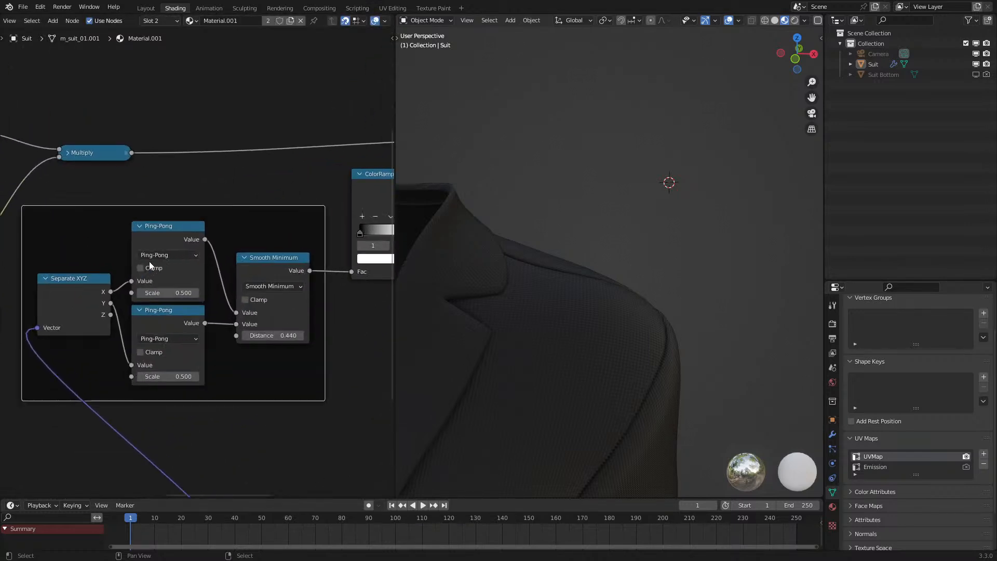
{"action": "scroll", "coordinate": [182, 280], "scroll_direction": "down", "scroll_amount": 2}
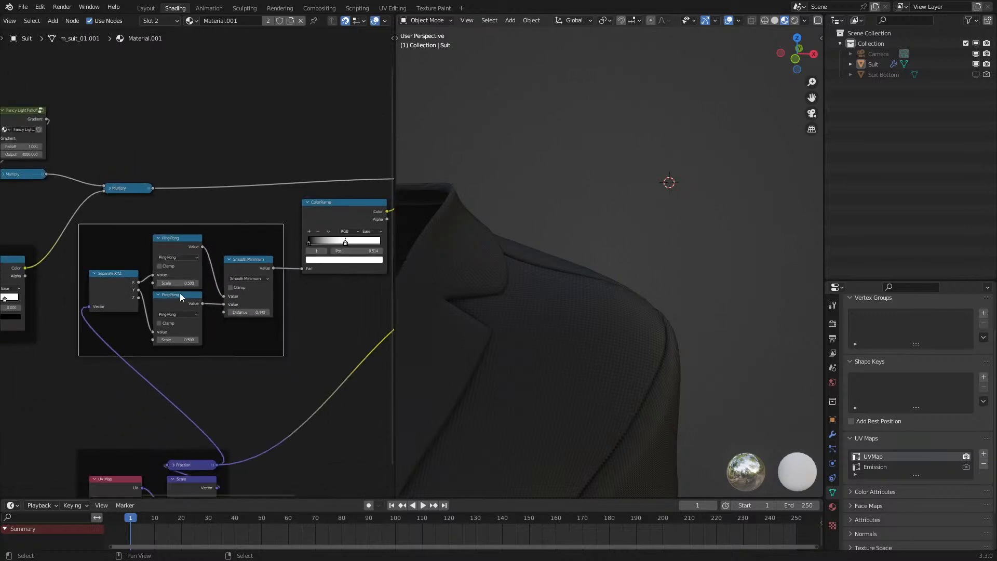
{"action": "scroll", "coordinate": [184, 305], "scroll_direction": "down", "scroll_amount": 2}
{"action": "left_click_drag", "start_coordinate": [204, 422], "coordinate": [199, 374]}
{"action": "right_click_drag", "start_coordinate": [256, 376], "coordinate": [178, 374], "text": "shift"}
{"action": "scroll", "coordinate": [305, 295], "scroll_direction": "down", "scroll_amount": 3}
{"action": "middle_click_drag", "start_coordinate": [326, 243], "coordinate": [212, 340]}
- Examine the glowing hexagons and weave on the jacket's hem, both close up and from a distance
{"action": "middle_click_drag", "start_coordinate": [553, 363], "coordinate": [563, 182], "text": "shift"}
{"action": "scroll", "coordinate": [574, 293], "scroll_direction": "up", "scroll_amount": 5}
{"action": "middle_click_drag", "start_coordinate": [578, 288], "coordinate": [644, 268]}
{"action": "scroll", "coordinate": [644, 268], "scroll_direction": "down", "scroll_amount": 4}
{"action": "scroll", "coordinate": [644, 267], "scroll_direction": "down", "scroll_amount": 4}
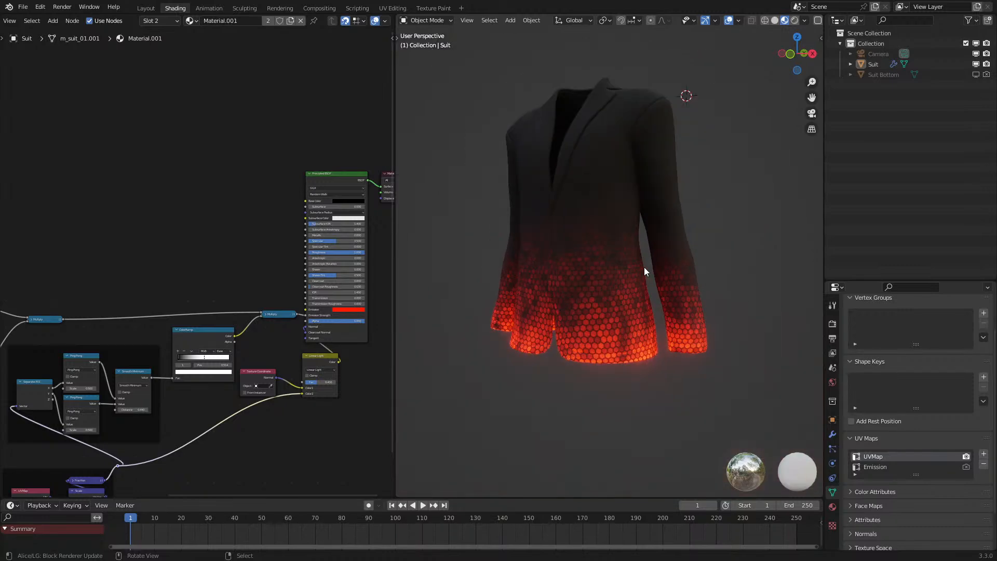
{"action": "scroll", "coordinate": [644, 267], "scroll_direction": "up", "scroll_amount": 8}
{"action": "scroll", "coordinate": [567, 315], "scroll_direction": "down", "scroll_amount": 8}
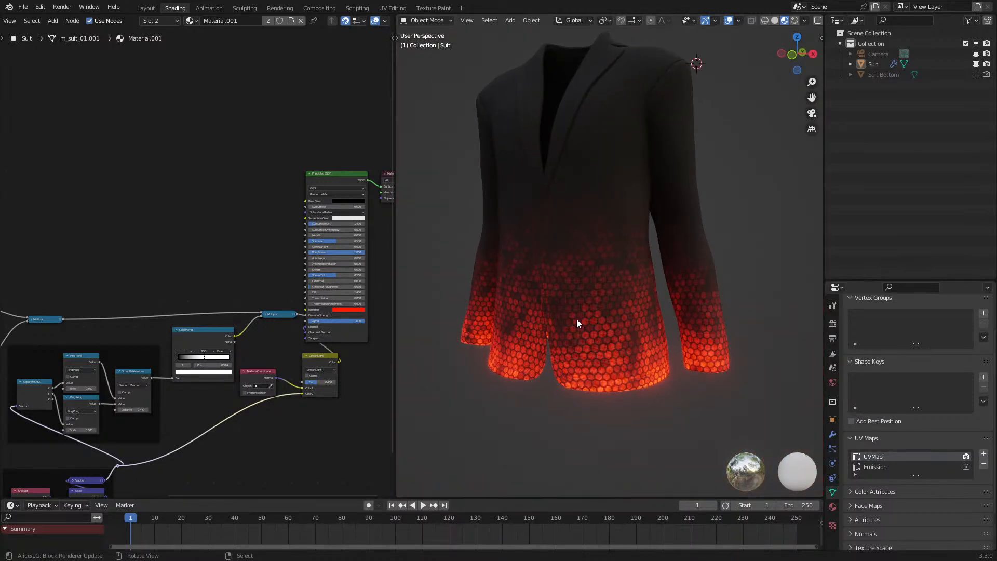
{"action": "scroll", "coordinate": [577, 319], "scroll_direction": "up", "scroll_amount": 6}
{"action": "scroll", "coordinate": [577, 319], "scroll_direction": "down", "scroll_amount": 2}
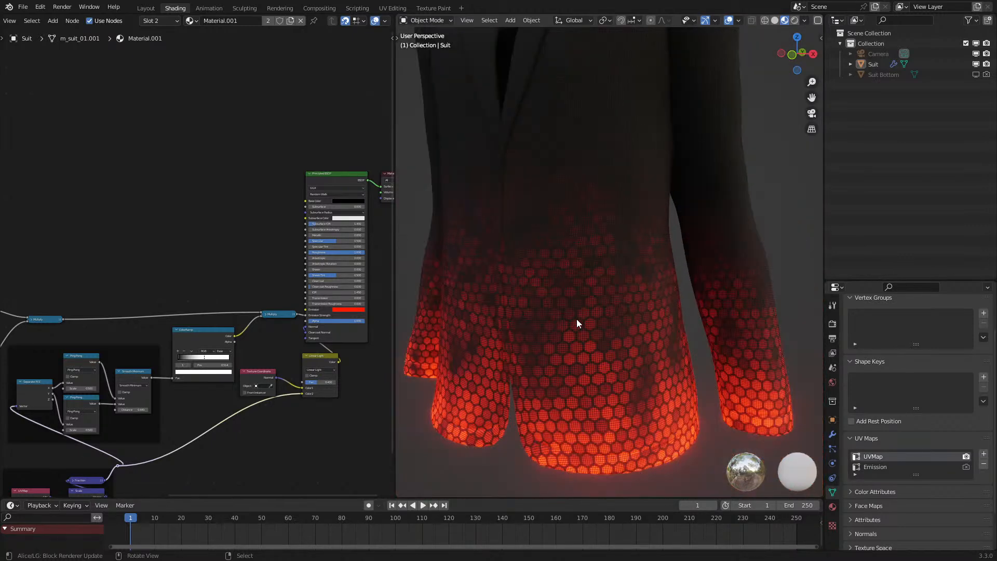
- Duplicate the weave ColorRamp with its input link and connect the copy's Color output to the Principled BSDF's Specular
{"action": "left_click", "coordinate": [215, 329]}
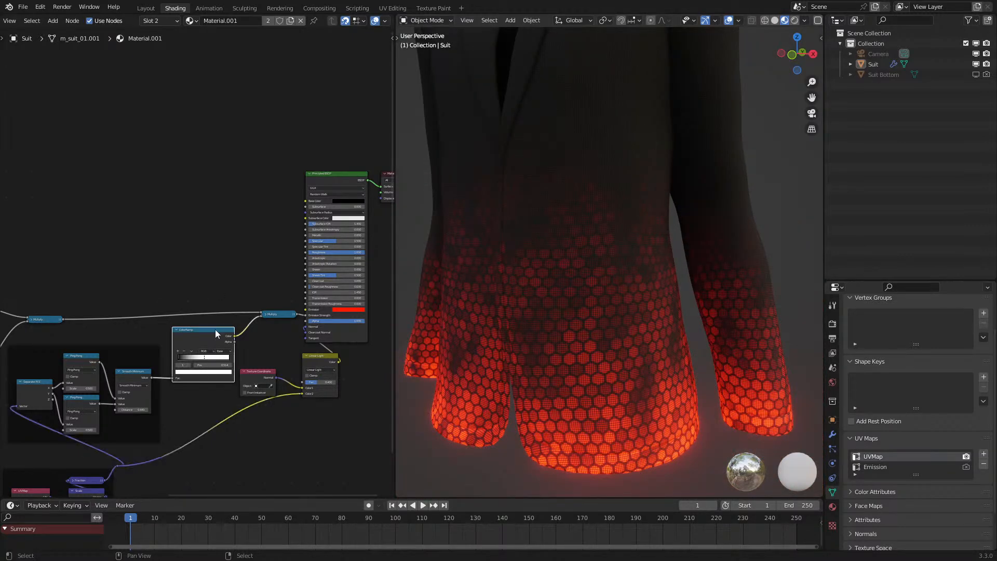
{"action": "key", "text": "ctrl+shift+d"}
{"action": "left_click", "coordinate": [225, 251]}
{"action": "middle_click_drag", "start_coordinate": [584, 166], "coordinate": [567, 397], "text": "shift"}
{"action": "scroll", "coordinate": [581, 291], "scroll_direction": "up", "scroll_amount": 3}
{"action": "scroll", "coordinate": [242, 249], "scroll_direction": "up", "scroll_amount": 3}
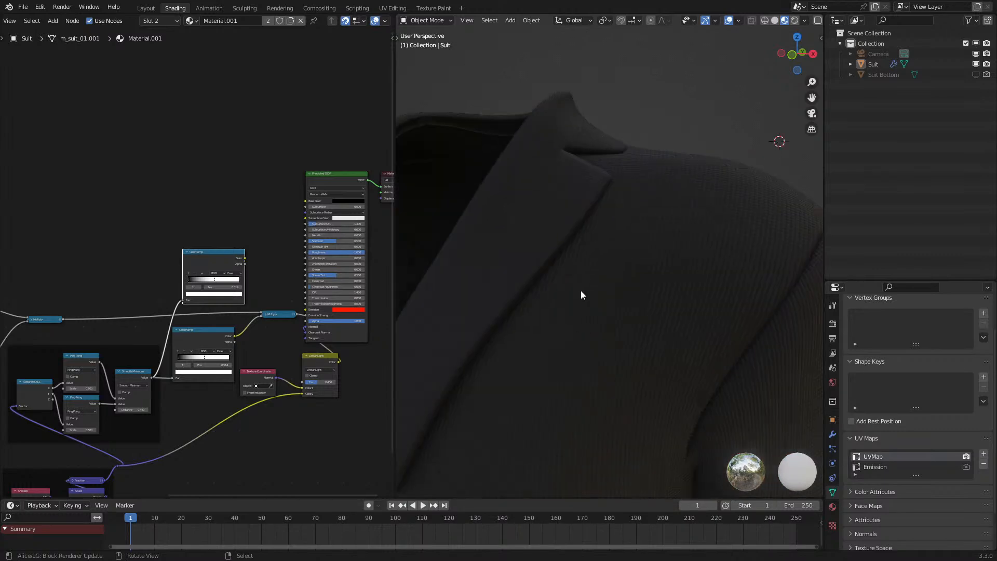
{"action": "middle_click_drag", "start_coordinate": [221, 253], "coordinate": [167, 295]}
{"action": "left_click", "coordinate": [177, 304], "text": "ctrl+shift"}
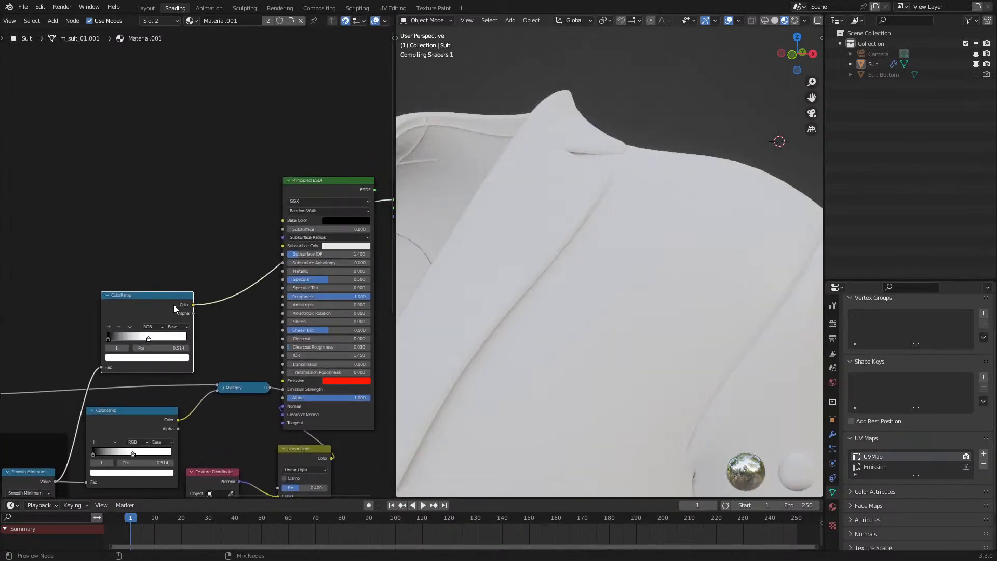
{"action": "key", "text": "ctrl+z"}
{"action": "left_click_drag", "start_coordinate": [193, 305], "coordinate": [288, 281]}
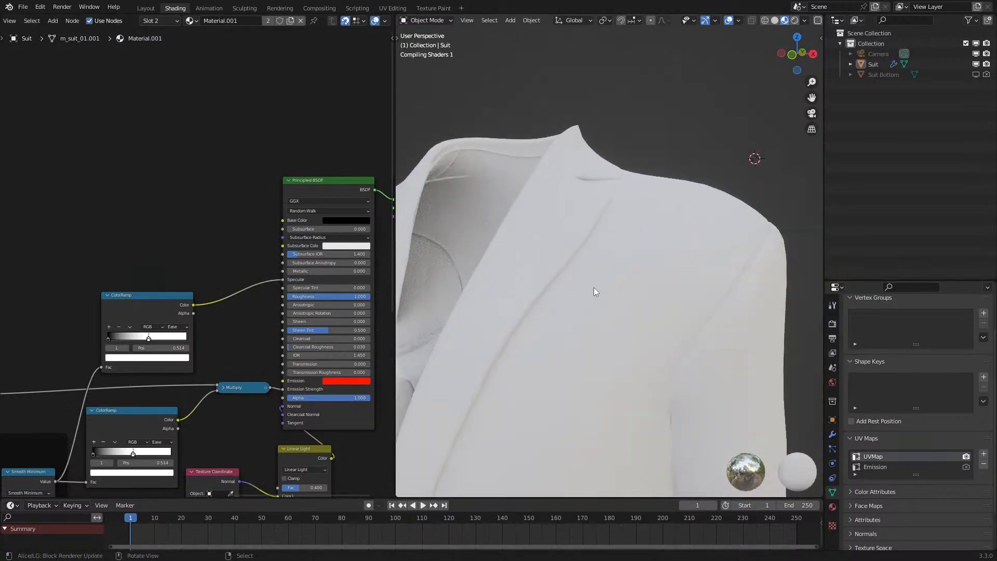
{"action": "scroll", "coordinate": [594, 287], "scroll_direction": "down", "scroll_amount": 4}
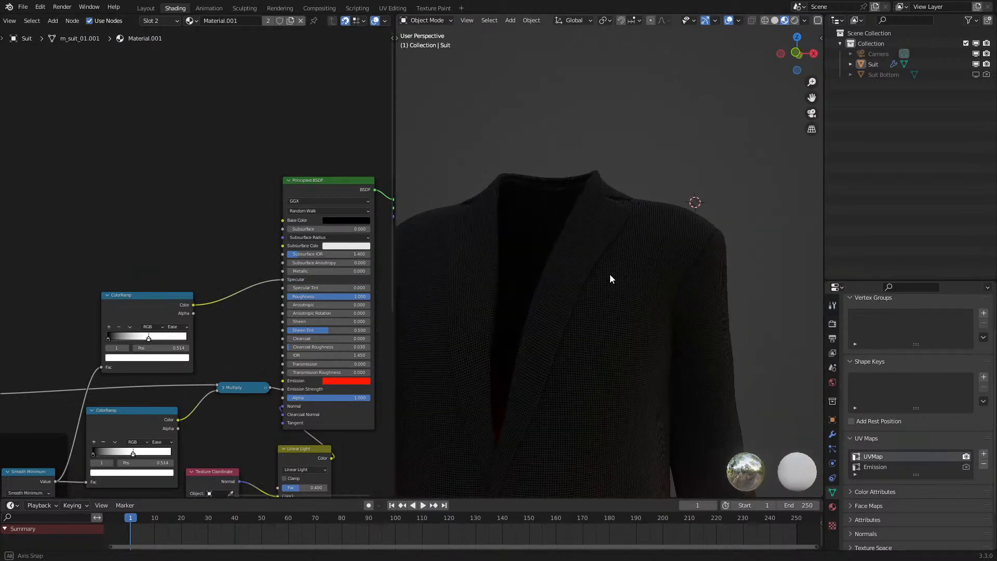
{"action": "scroll", "coordinate": [610, 273], "scroll_direction": "up", "scroll_amount": 6}
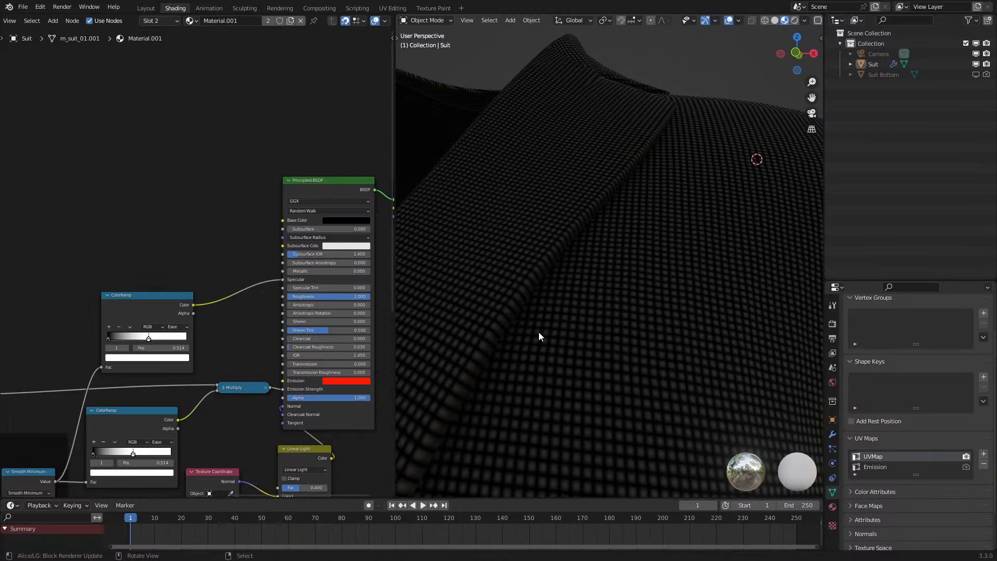
- Darken the Specular ColorRamp's white stop to light grey and move it close to the black stop
{"action": "left_click", "coordinate": [147, 358]}
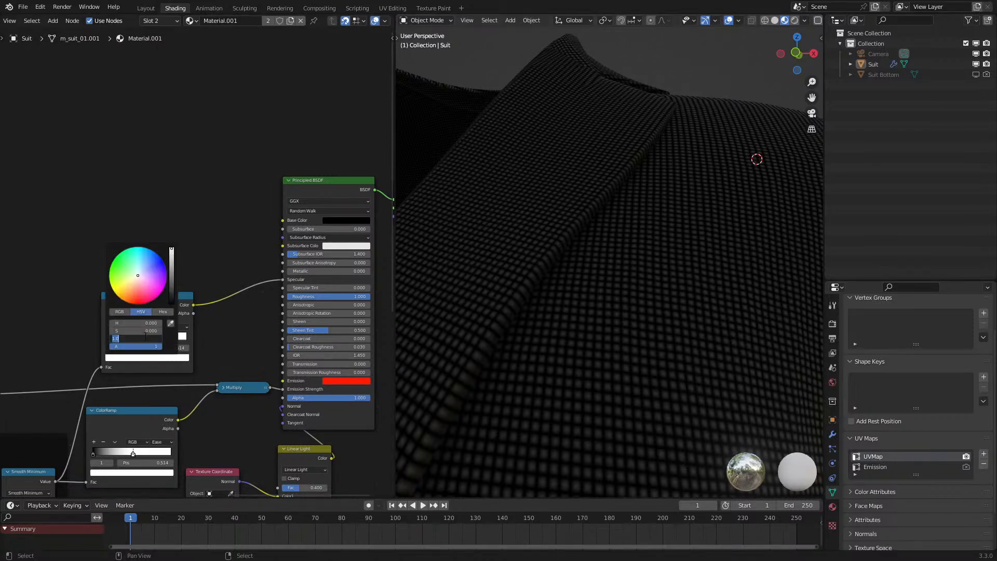
{"action": "key", "text": "Return"}
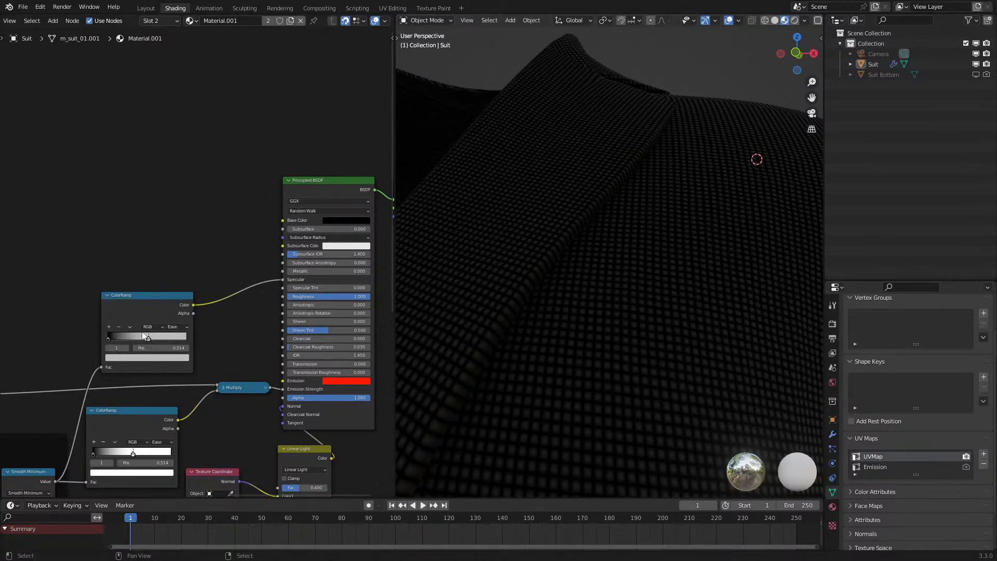
{"action": "left_click_drag", "start_coordinate": [144, 340], "coordinate": [119, 342]}
{"action": "scroll", "coordinate": [680, 289], "scroll_direction": "down", "scroll_amount": 6}
{"action": "scroll", "coordinate": [662, 297], "scroll_direction": "up", "scroll_amount": 4}
{"action": "scroll", "coordinate": [662, 297], "scroll_direction": "up", "scroll_amount": 5}
{"action": "scroll", "coordinate": [166, 283], "scroll_direction": "up", "scroll_amount": 2}
- Set the Specular ColorRamp's black stop to a grey with value 0.214 and check the fabric
{"action": "left_click", "coordinate": [56, 384]}
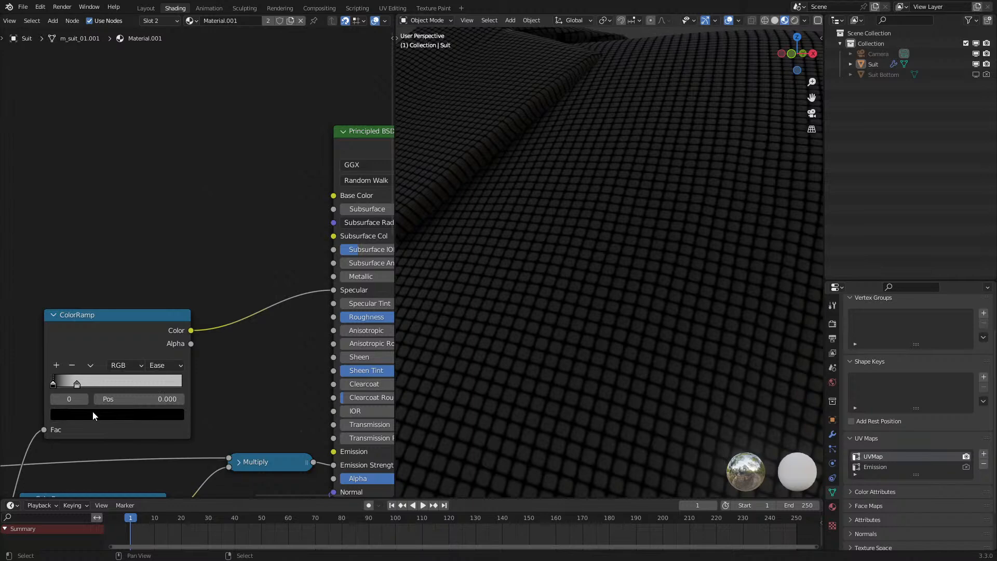
{"action": "left_click", "coordinate": [93, 414]}
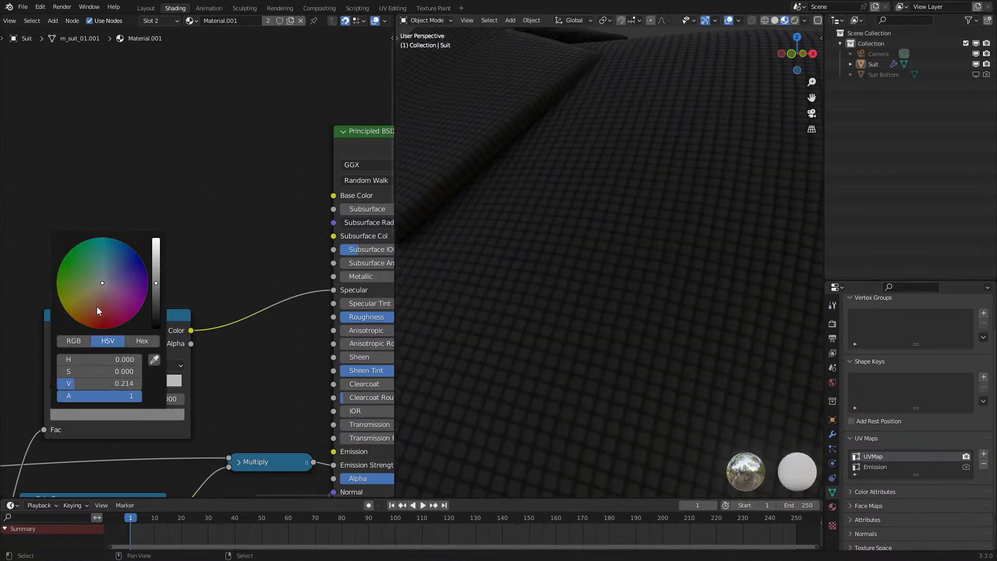
{"action": "scroll", "coordinate": [530, 230], "scroll_direction": "down", "scroll_amount": 6}
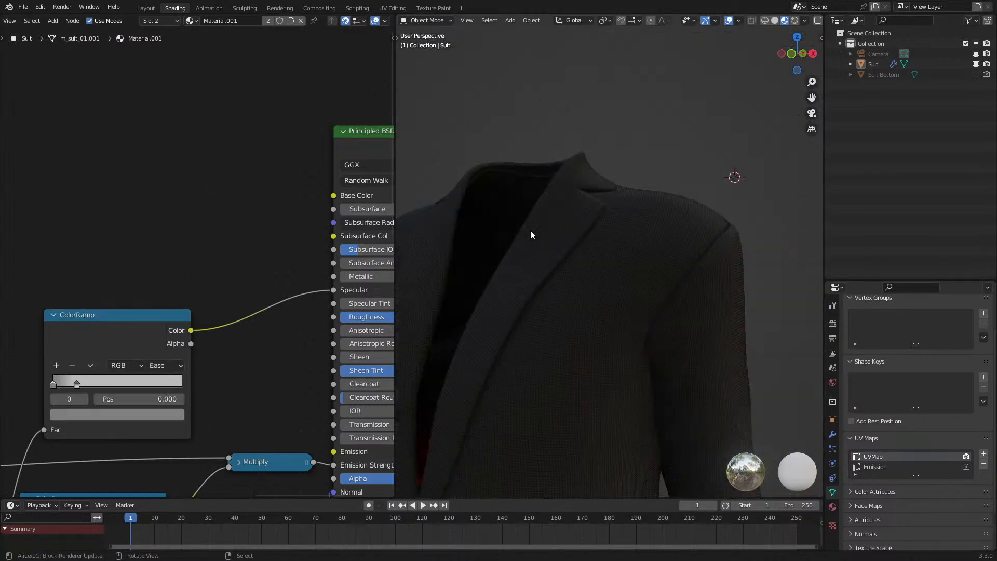
{"action": "scroll", "coordinate": [531, 229], "scroll_direction": "up", "scroll_amount": 6}
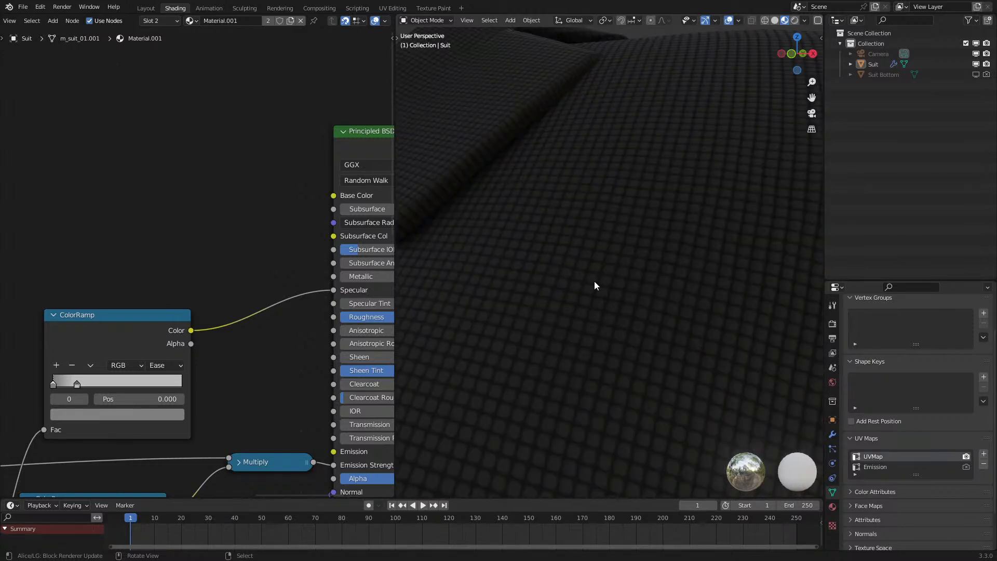
{"action": "scroll", "coordinate": [594, 281], "scroll_direction": "down", "scroll_amount": 6}
{"action": "middle_click_drag", "start_coordinate": [625, 294], "coordinate": [648, 303]}
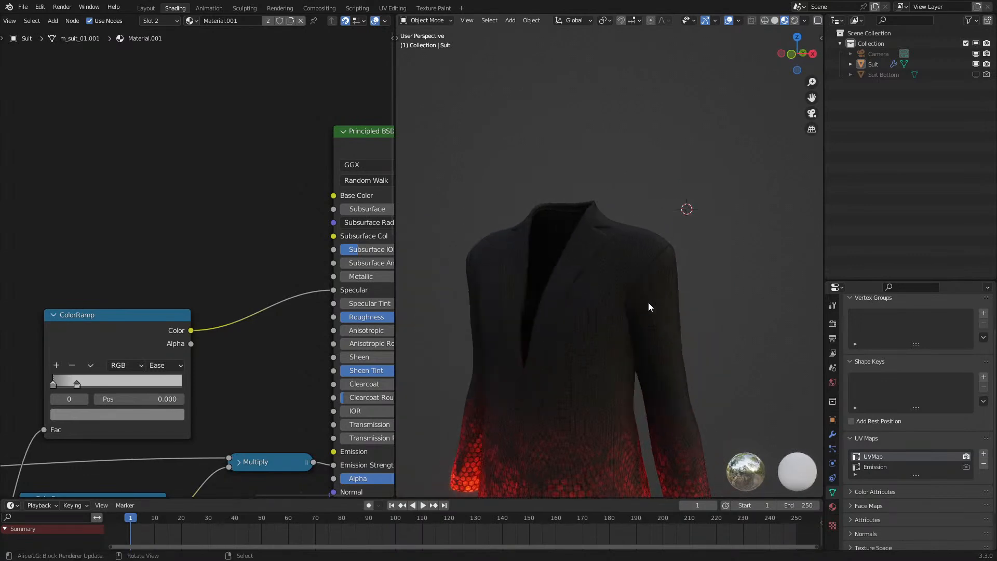
{"action": "scroll", "coordinate": [648, 302], "scroll_direction": "up", "scroll_amount": 6}
{"action": "scroll", "coordinate": [215, 370], "scroll_direction": "down", "scroll_amount": 2}
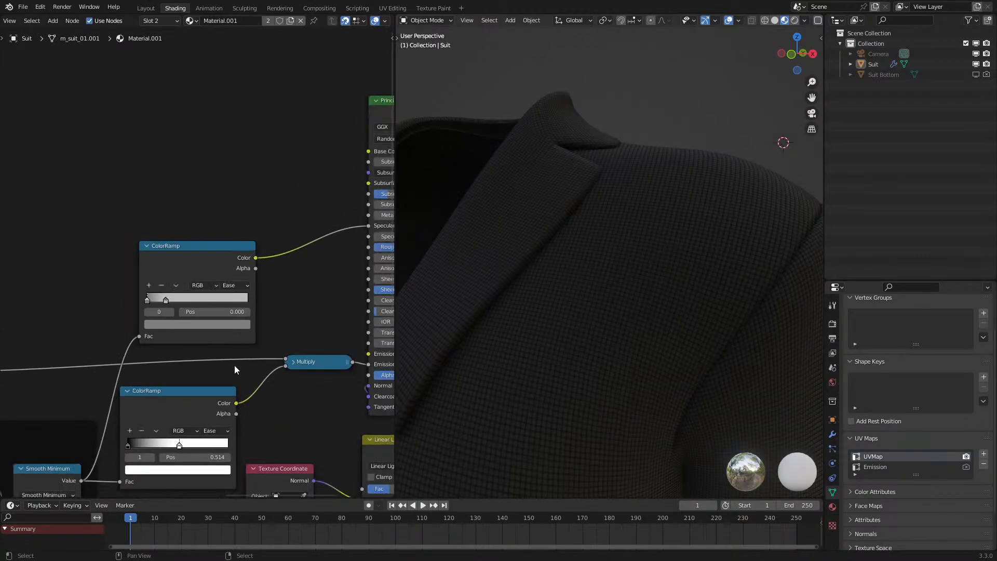
- Try the Linear Light node with a factor of 0.000 and compare the fabric around the lapel
{"action": "middle_click_drag", "start_coordinate": [277, 344], "coordinate": [159, 259]}
{"action": "left_click", "coordinate": [281, 395]}
{"action": "left_click", "coordinate": [281, 396]}
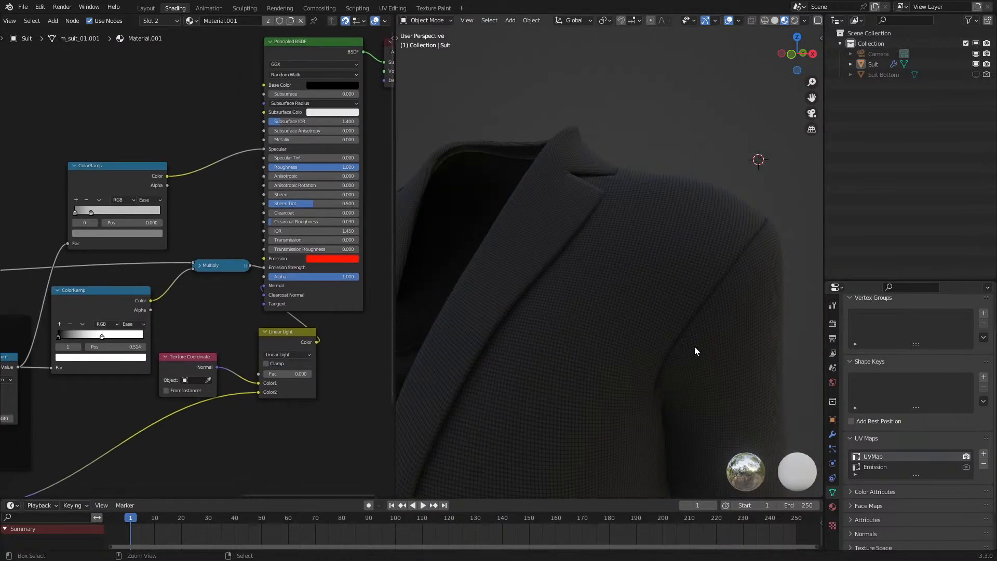
{"action": "scroll", "coordinate": [436, 381], "scroll_direction": "down", "scroll_amount": 5}
{"action": "scroll", "coordinate": [151, 414], "scroll_direction": "down", "scroll_amount": 2}
{"action": "middle_click_drag", "start_coordinate": [151, 413], "coordinate": [184, 363]}
{"action": "scroll", "coordinate": [246, 327], "scroll_direction": "up", "scroll_amount": 3}
{"action": "scroll", "coordinate": [548, 317], "scroll_direction": "up", "scroll_amount": 8}
{"action": "middle_click_drag", "start_coordinate": [547, 317], "coordinate": [531, 378]}
{"action": "scroll", "coordinate": [241, 332], "scroll_direction": "up", "scroll_amount": 2}
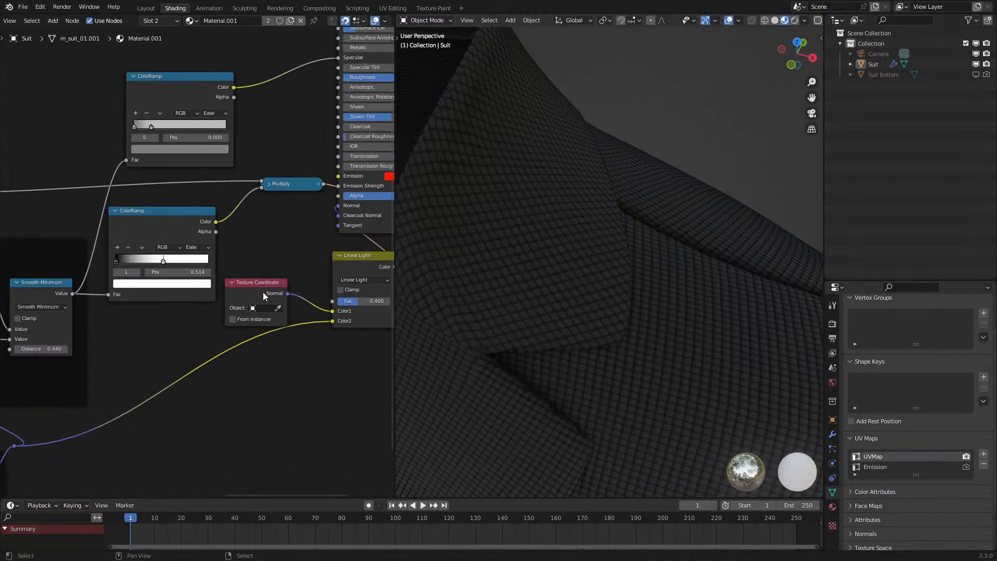
- Add a Bump node feeding the Principled BSDF's Normal and connect the Smooth Minimum value to its Height
{"action": "key", "text": "shift+a"}
{"action": "mouse_move", "coordinate": [255, 296]}
{"action": "mouse_move", "coordinate": [214, 251]}
{"action": "left_click", "coordinate": [307, 252]}
{"action": "left_click", "coordinate": [317, 410]}
{"action": "left_click_drag", "start_coordinate": [215, 222], "coordinate": [287, 436]}
{"action": "left_click_drag", "start_coordinate": [350, 392], "coordinate": [343, 206]}
{"action": "left_click_drag", "start_coordinate": [72, 293], "coordinate": [295, 439]}
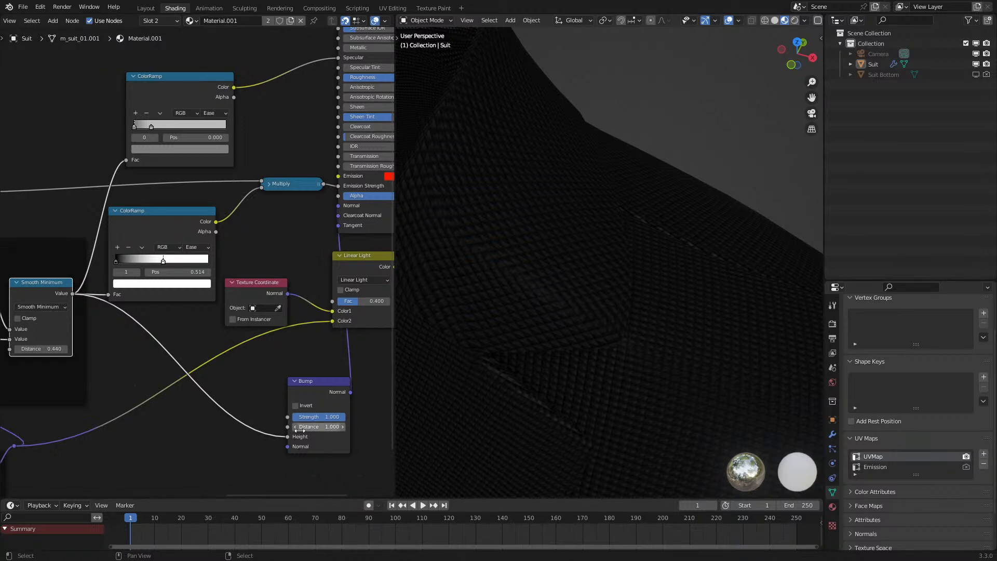
- Set the Bump node's distance to 0.010 and its strength to 0.450
{"action": "left_click_drag", "start_coordinate": [314, 426], "coordinate": [291, 426]}
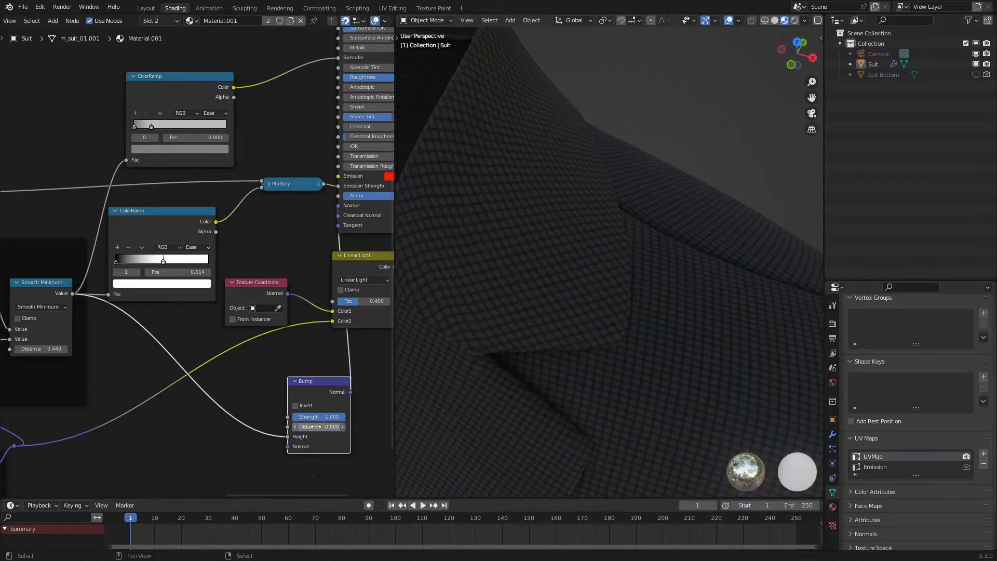
{"action": "left_click", "coordinate": [342, 427]}
{"action": "scroll", "coordinate": [610, 379], "scroll_direction": "down", "scroll_amount": 3}
{"action": "left_click_drag", "start_coordinate": [339, 417], "coordinate": [293, 417]}
{"action": "key", "text": "ctrl+z"}
{"action": "double_click", "coordinate": [319, 426]}
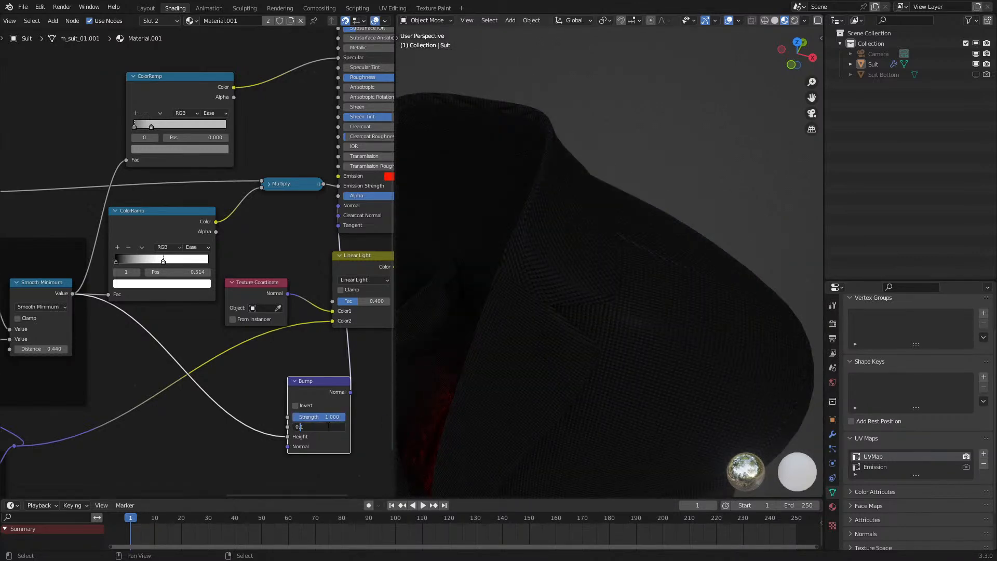
{"action": "type", "text": "0"}
{"action": "key", "text": "Return"}
{"action": "left_click_drag", "start_coordinate": [337, 418], "coordinate": [307, 418]}
{"action": "scroll", "coordinate": [566, 362], "scroll_direction": "down", "scroll_amount": 3}
{"action": "middle_click_drag", "start_coordinate": [581, 363], "coordinate": [585, 313]}
{"action": "scroll", "coordinate": [588, 314], "scroll_direction": "down", "scroll_amount": 1}
- Delete the Texture Coordinate and Linear Light nodes and move the Bump node up into their place
{"action": "left_click_drag", "start_coordinate": [270, 341], "coordinate": [351, 291]}
{"action": "key", "text": "x"}
{"action": "left_click_drag", "start_coordinate": [309, 395], "coordinate": [246, 312]}
{"action": "scroll", "coordinate": [247, 313], "scroll_direction": "down", "scroll_amount": 4}
{"action": "middle_click_drag", "start_coordinate": [254, 341], "coordinate": [280, 341]}
{"action": "scroll", "coordinate": [275, 343], "scroll_direction": "down", "scroll_amount": 4}
{"action": "scroll", "coordinate": [167, 369], "scroll_direction": "up", "scroll_amount": 4}
{"action": "middle_click_drag", "start_coordinate": [167, 369], "coordinate": [241, 342]}
- Delete the leftover Fraction reroute and move the UV Map scaling frame to the lower left of the Ping-Pong frame
{"action": "left_click_drag", "start_coordinate": [227, 391], "coordinate": [115, 298]}
{"action": "left_click_drag", "start_coordinate": [239, 359], "coordinate": [102, 379]}
{"action": "key", "text": "x"}
{"action": "left_click", "coordinate": [232, 378]}
{"action": "scroll", "coordinate": [156, 376], "scroll_direction": "down", "scroll_amount": 6}
{"action": "middle_click_drag", "start_coordinate": [165, 374], "coordinate": [266, 393]}
{"action": "scroll", "coordinate": [266, 402], "scroll_direction": "down", "scroll_amount": 4}
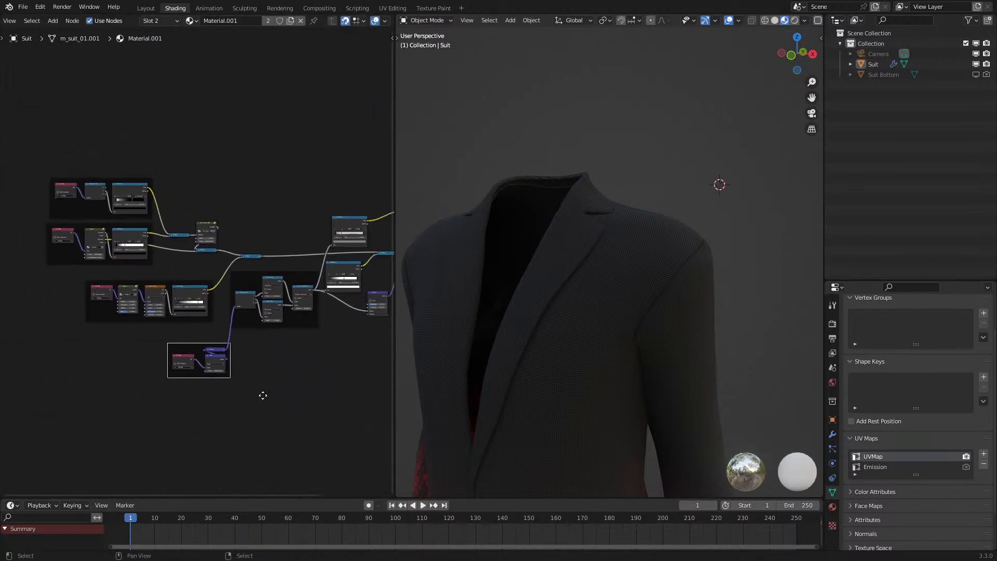
- Try a falloff of -0.600 on the Fancy Light Falloff node and undo it
{"action": "scroll", "coordinate": [167, 283], "scroll_direction": "up", "scroll_amount": 5}
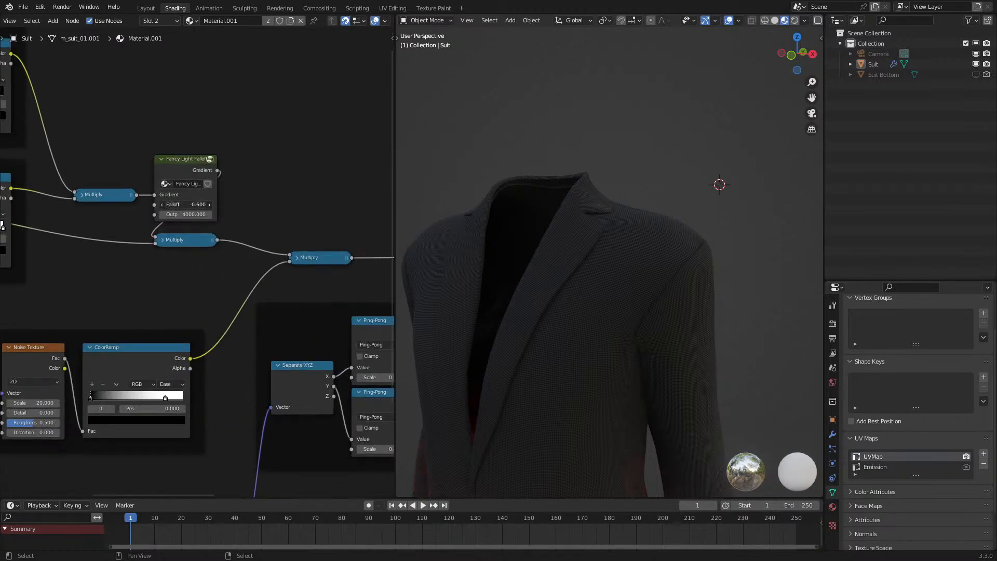
{"action": "key", "text": "ctrl+z"}
{"action": "scroll", "coordinate": [599, 287], "scroll_direction": "down", "scroll_amount": 4}
{"action": "middle_click_drag", "start_coordinate": [599, 287], "coordinate": [604, 287]}
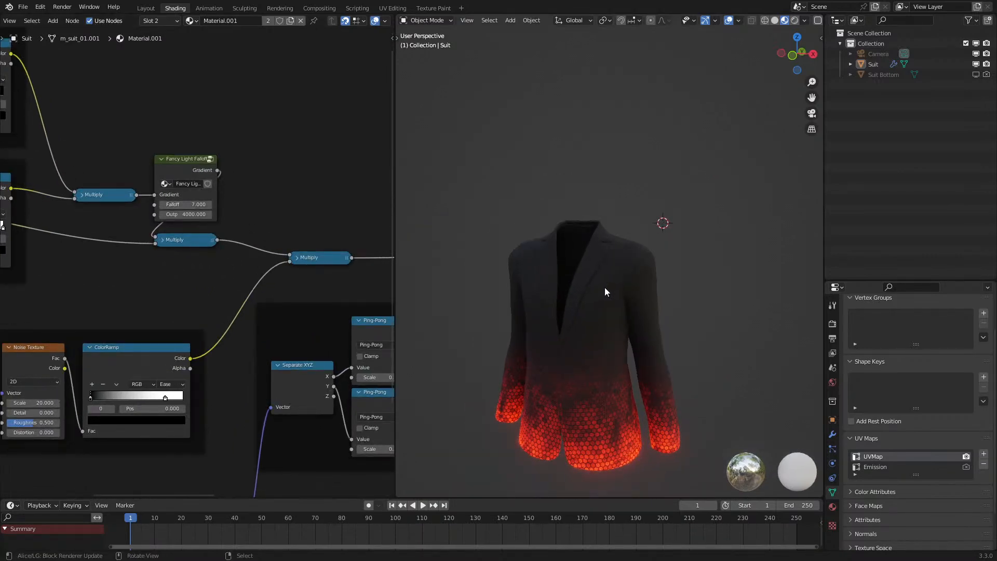
- Set the Specular ColorRamp's interpolation to Linear and open the colour of its first stop
{"action": "middle_click_drag", "start_coordinate": [297, 265], "coordinate": [158, 280]}
{"action": "middle_click_drag", "start_coordinate": [254, 283], "coordinate": [46, 332]}
{"action": "scroll", "coordinate": [252, 256], "scroll_direction": "up", "scroll_amount": 1}
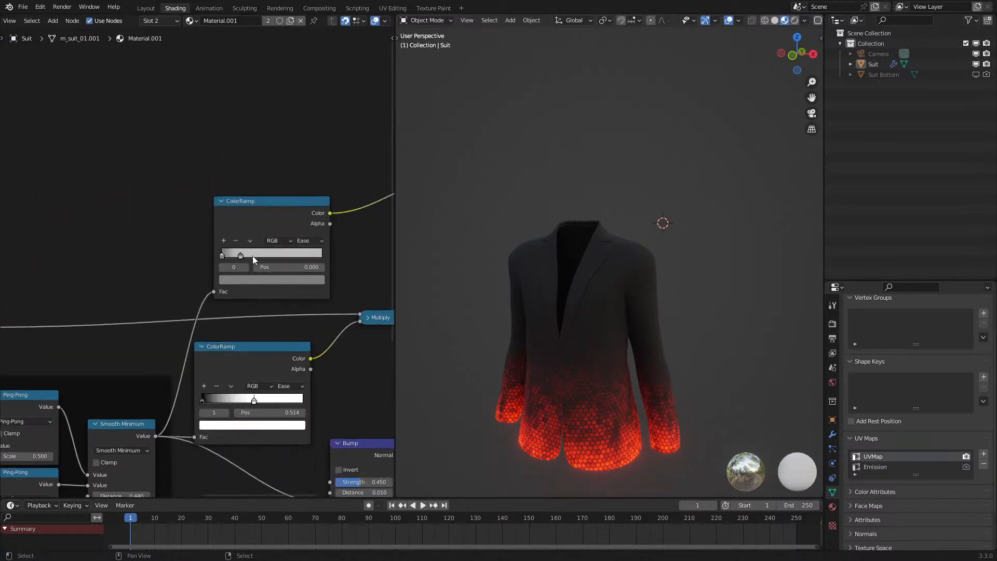
{"action": "middle_click_drag", "start_coordinate": [254, 260], "coordinate": [191, 310]}
{"action": "scroll", "coordinate": [574, 313], "scroll_direction": "up", "scroll_amount": 10}
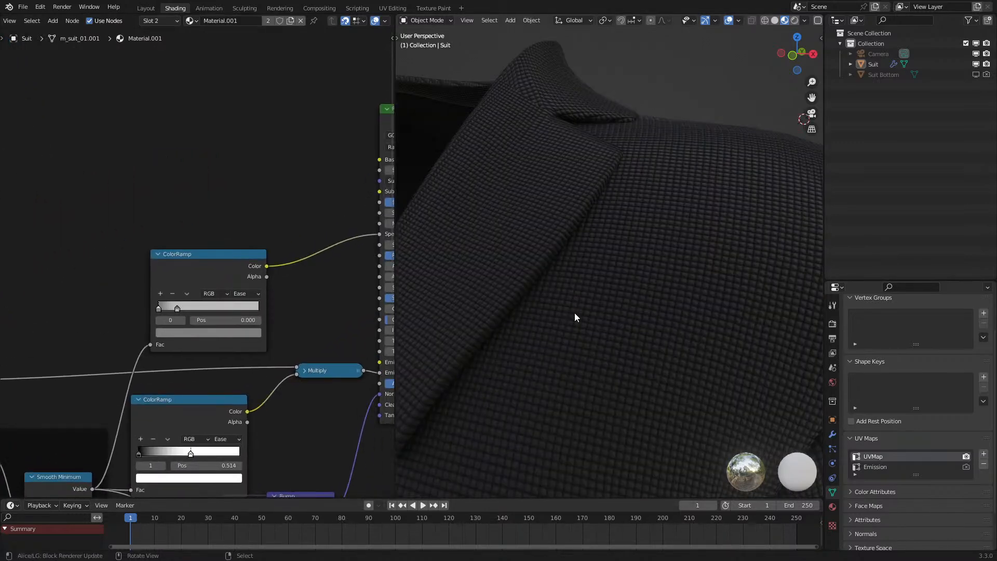
{"action": "left_click", "coordinate": [247, 293]}
{"action": "left_click", "coordinate": [248, 326]}
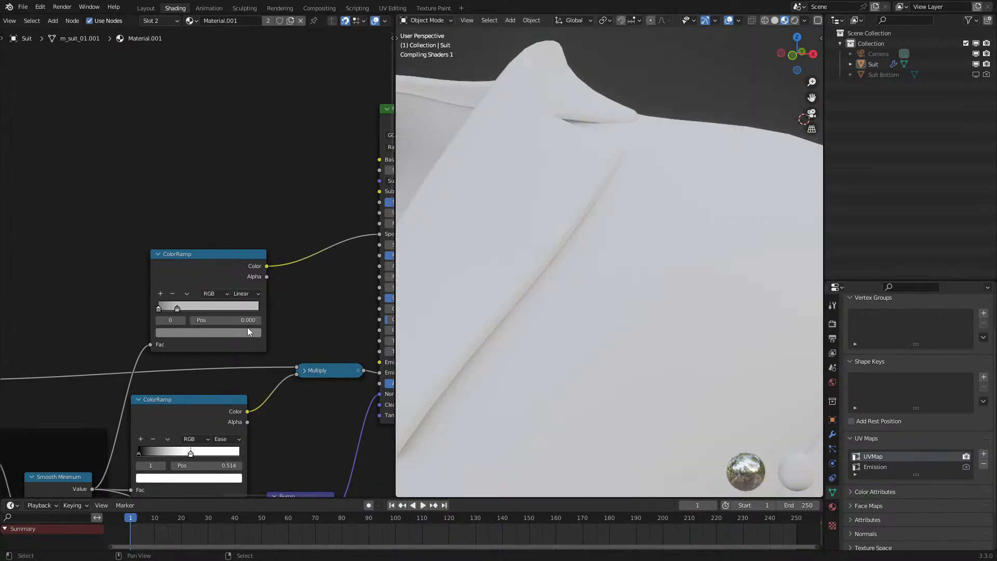
{"action": "scroll", "coordinate": [644, 331], "scroll_direction": "down", "scroll_amount": 10}
{"action": "scroll", "coordinate": [645, 333], "scroll_direction": "up", "scroll_amount": 10}
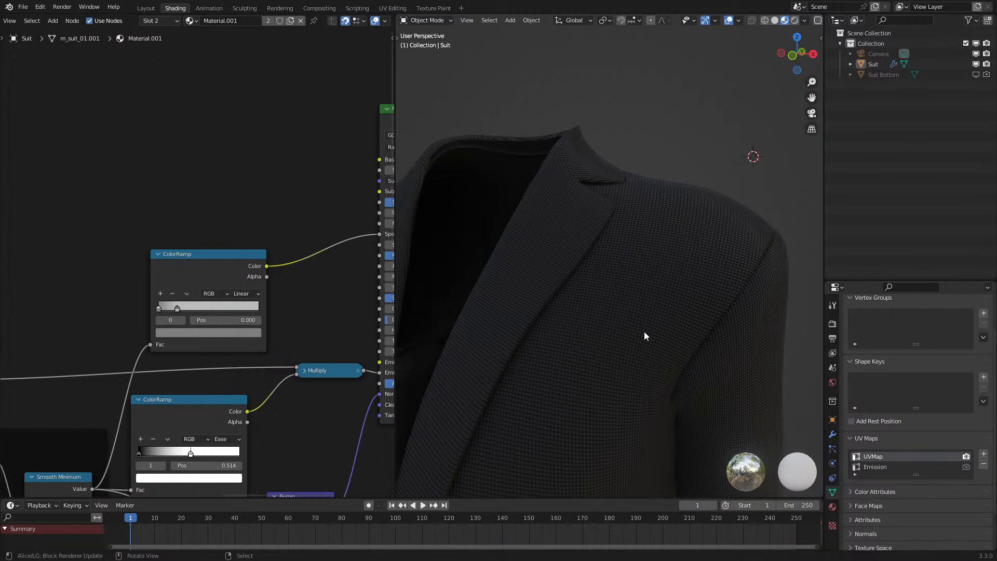
{"action": "scroll", "coordinate": [241, 306], "scroll_direction": "up", "scroll_amount": 2}
{"action": "left_click", "coordinate": [169, 362]}
{"action": "scroll", "coordinate": [195, 232], "scroll_direction": "up", "scroll_amount": 2}
{"action": "scroll", "coordinate": [621, 322], "scroll_direction": "down", "scroll_amount": 10}
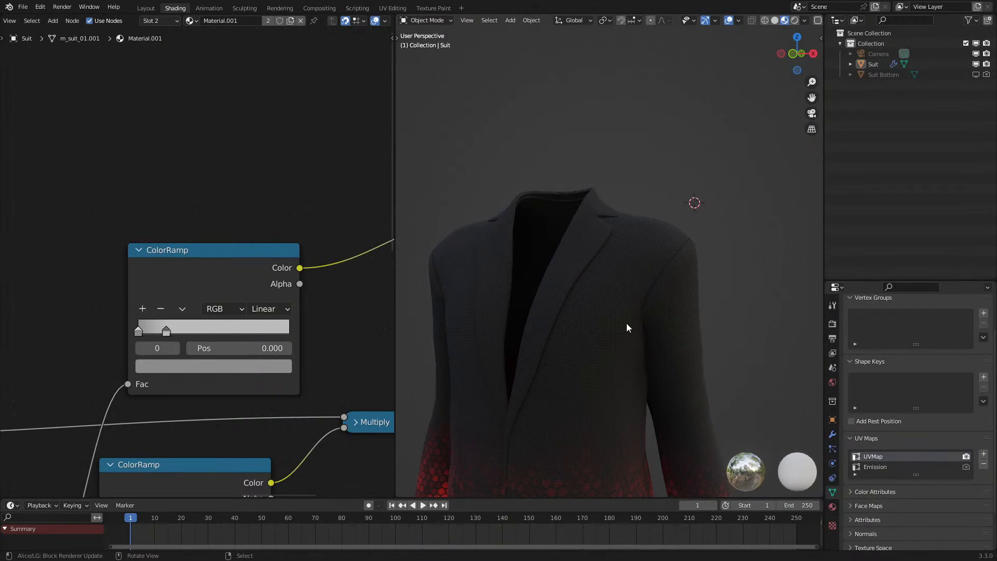
- Examine the jacket's weave, collar and glowing hem from near and far and from several angles
{"action": "scroll", "coordinate": [626, 323], "scroll_direction": "down", "scroll_amount": 1}
{"action": "mouse_move", "coordinate": [627, 323]}
{"action": "middle_mouse_down"}
{"action": "mouse_move", "coordinate": [679, 313]}
{"action": "mouse_move", "coordinate": [643, 319]}
{"action": "middle_mouse_up"}
{"action": "scroll", "coordinate": [643, 319], "scroll_direction": "up", "scroll_amount": 4}
{"action": "scroll", "coordinate": [636, 327], "scroll_direction": "down", "scroll_amount": 6}
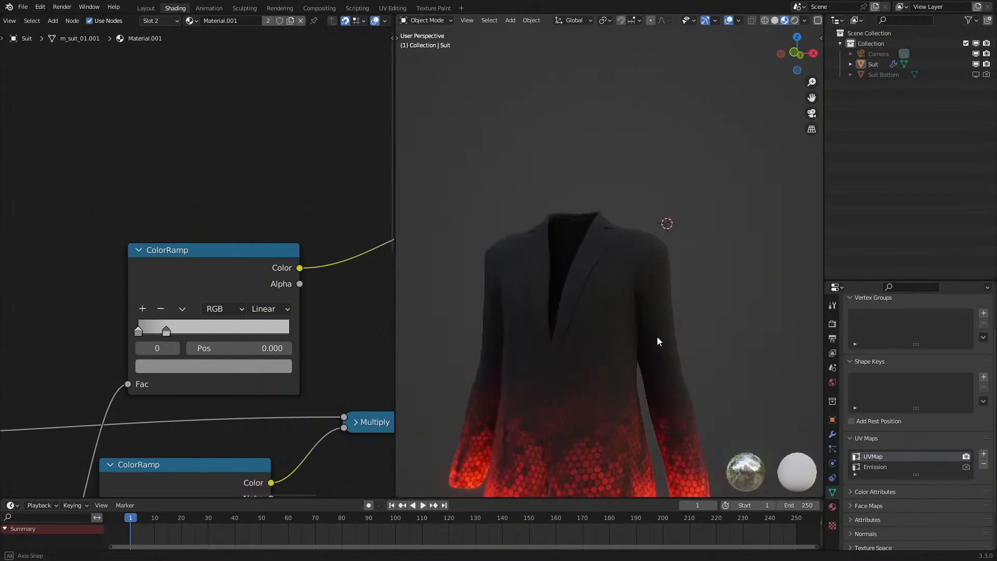
{"action": "scroll", "coordinate": [656, 338], "scroll_direction": "up", "scroll_amount": 5}
{"action": "scroll", "coordinate": [638, 310], "scroll_direction": "up", "scroll_amount": 2}
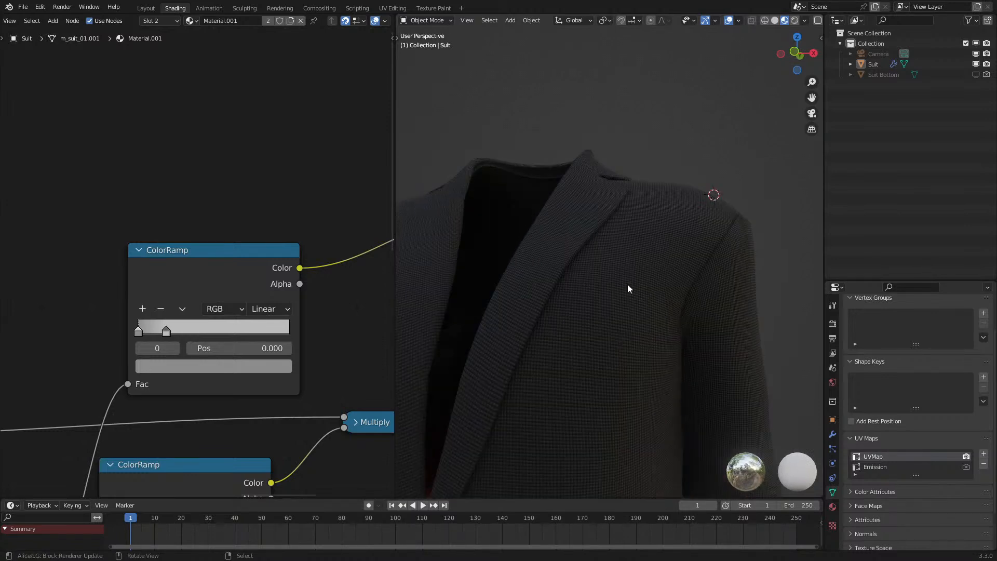
{"action": "scroll", "coordinate": [616, 338], "scroll_direction": "down", "scroll_amount": 4}
{"action": "middle_click_drag", "start_coordinate": [616, 338], "coordinate": [634, 355]}
{"action": "scroll", "coordinate": [636, 350], "scroll_direction": "down", "scroll_amount": 2}
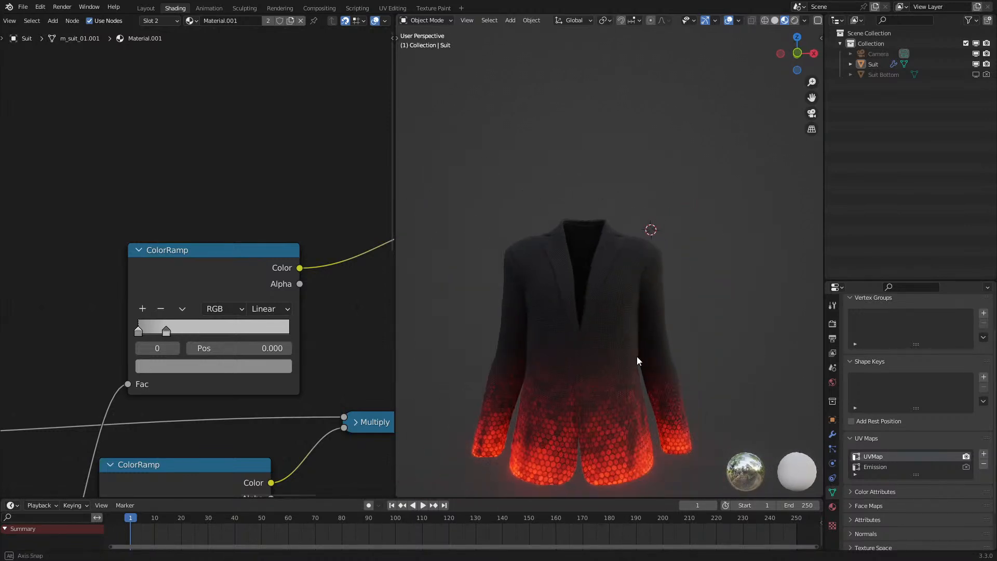
{"action": "scroll", "coordinate": [644, 358], "scroll_direction": "up", "scroll_amount": 3}
{"action": "middle_click_drag", "start_coordinate": [635, 307], "coordinate": [595, 358]}
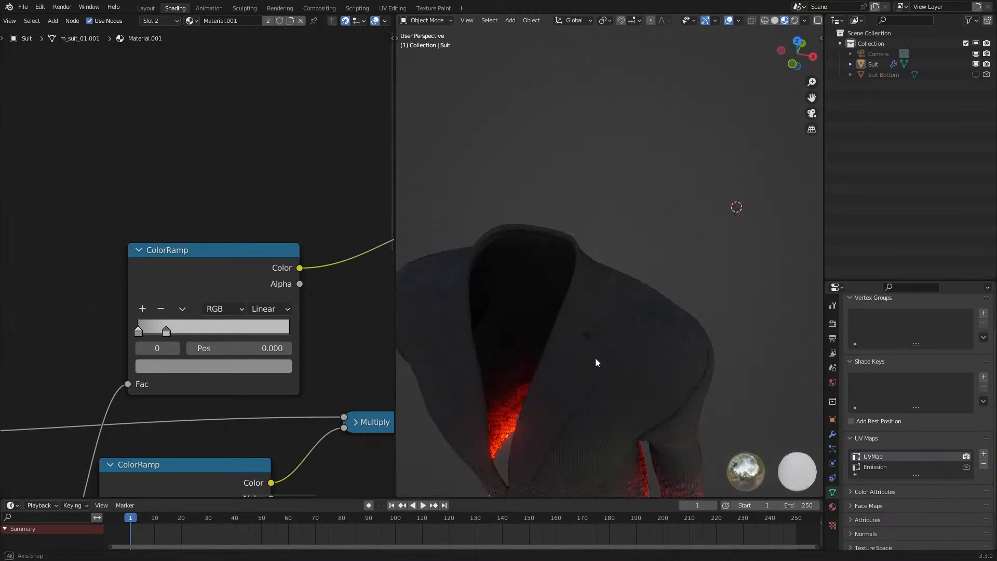
- Enter Edit Mode on the suit and show its modifier settings, with the collar mesh in wireframe
{"action": "left_click", "coordinate": [599, 304]}
{"action": "key", "text": "Tab"}
{"action": "scroll", "coordinate": [601, 332], "scroll_direction": "up", "scroll_amount": 2}
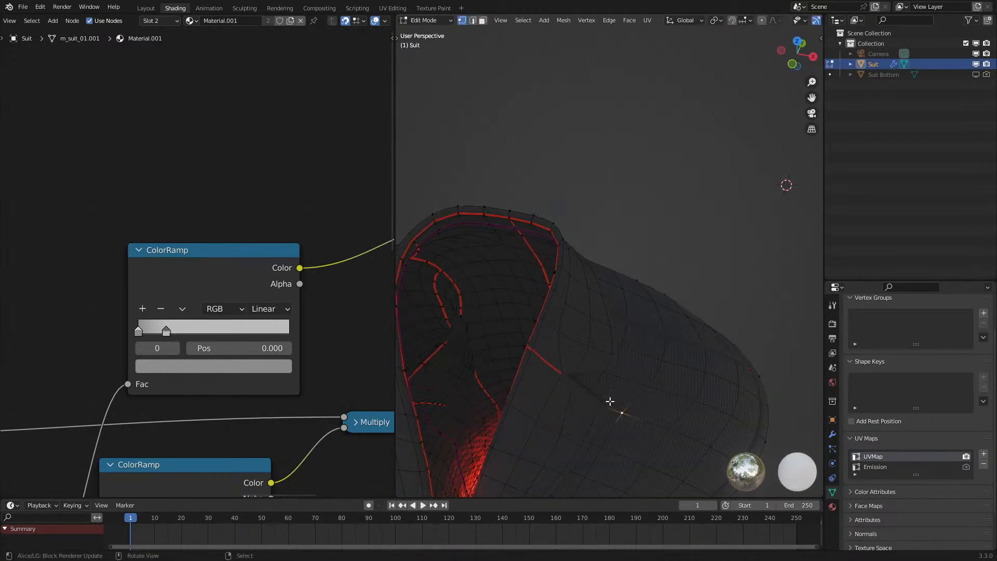
{"action": "middle_click_drag", "start_coordinate": [615, 404], "coordinate": [683, 363]}
{"action": "left_click", "coordinate": [833, 434]}
{"action": "key", "text": "alt+z"}
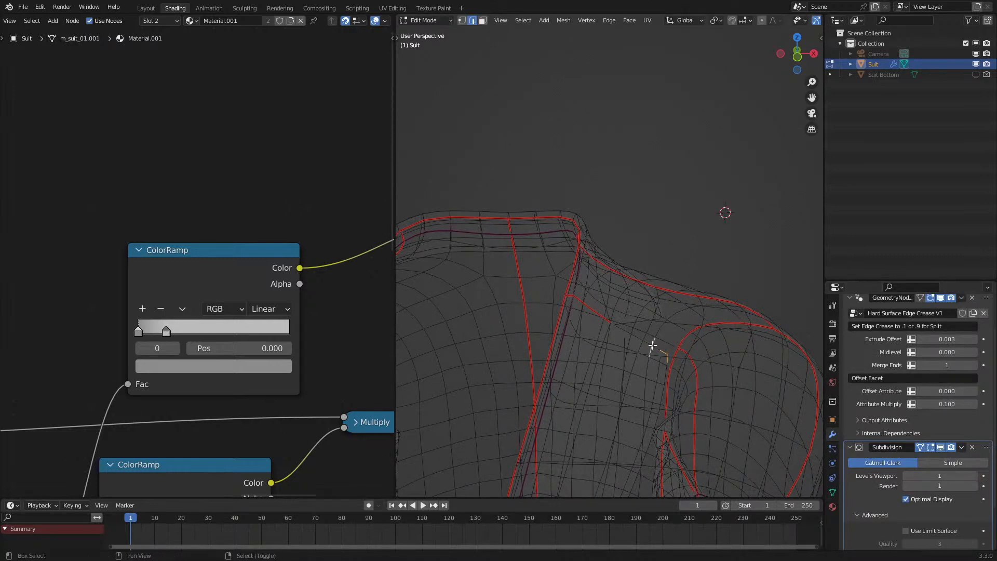
- Try to crease the selected edges at the corner of the lapel below the notch
{"action": "key", "text": "ctrl+z"}
{"action": "right_click", "coordinate": [659, 349], "text": "shift"}
{"action": "key", "text": "z"}
{"action": "key", "text": "z"}
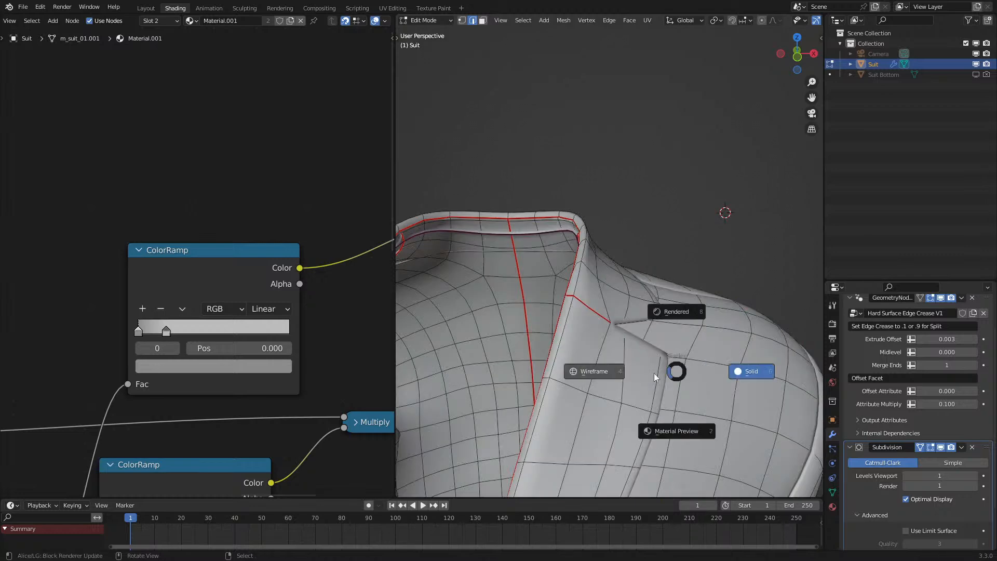
{"action": "right_click", "coordinate": [662, 375], "text": "shift"}
{"action": "key", "text": "ctrl+z"}
{"action": "right_click", "coordinate": [666, 375], "text": "shift"}
{"action": "key", "text": "z"}
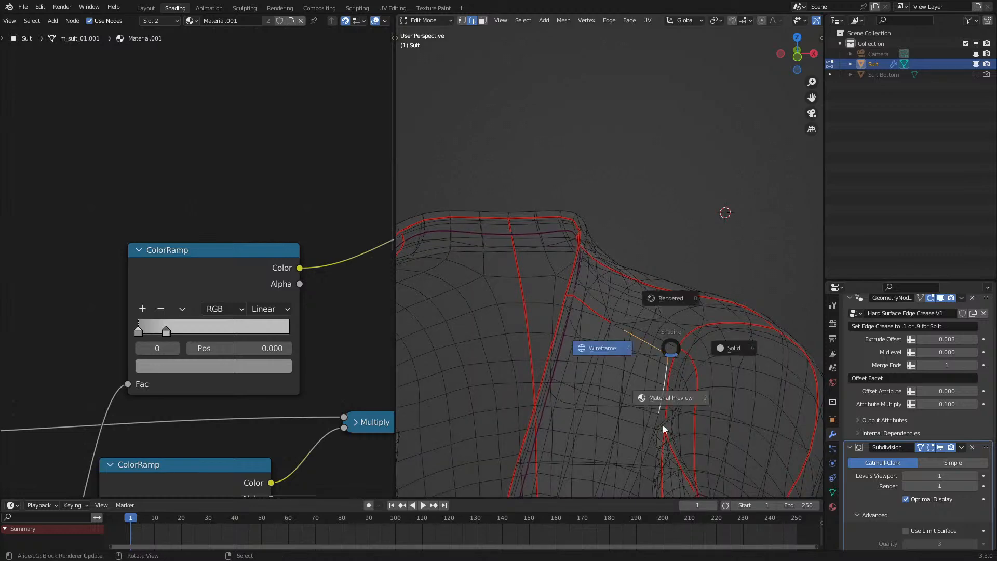
{"action": "key", "text": "shift+e"}
{"action": "key", "text": "Return"}
- Examine the lapel notch in solid and wireframe shading and try moving one of its edges, cancelling the move
{"action": "key", "text": "z"}
{"action": "key", "text": "1"}
{"action": "mouse_move", "coordinate": [646, 372]}
{"action": "middle_mouse_down"}
{"action": "mouse_move", "coordinate": [637, 398]}
{"action": "mouse_move", "coordinate": [618, 407]}
{"action": "middle_mouse_up"}
{"action": "key", "text": "z"}
{"action": "left_click", "coordinate": [763, 395]}
{"action": "key", "text": "2"}
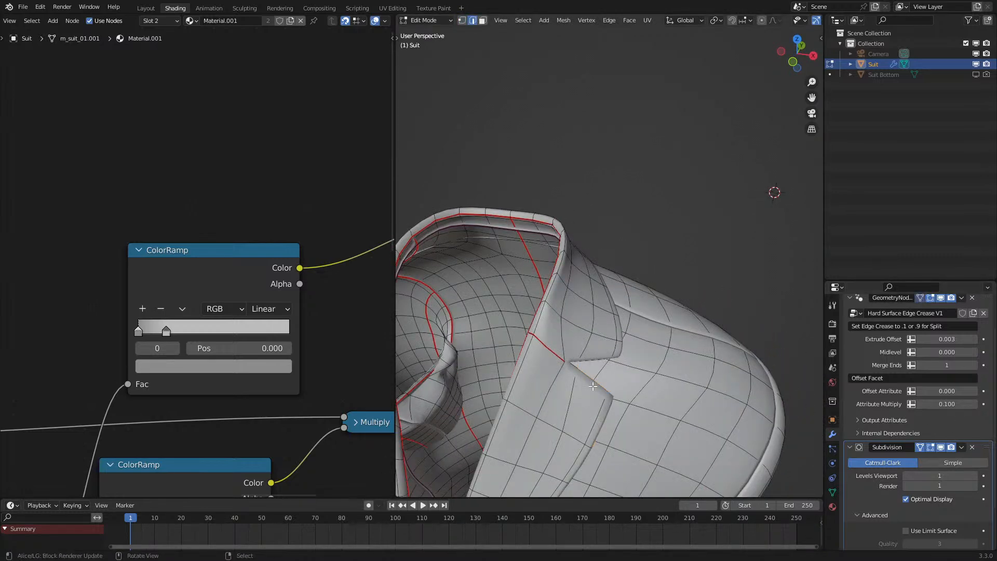
{"action": "middle_click_drag", "start_coordinate": [501, 421], "coordinate": [507, 403]}
{"action": "key", "text": "z"}
{"action": "left_click", "coordinate": [602, 362]}
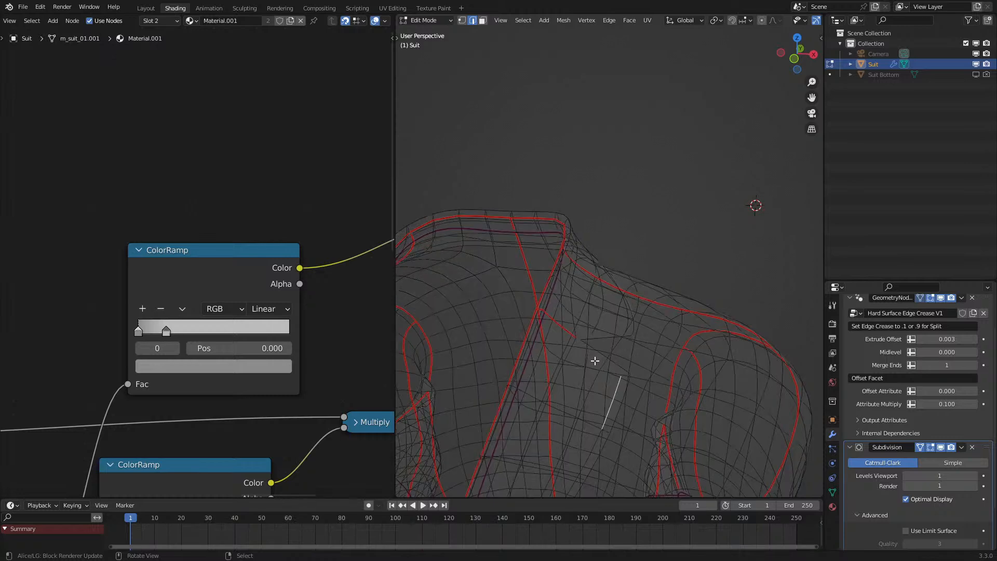
{"action": "middle_click_drag", "start_coordinate": [611, 363], "coordinate": [563, 345]}
{"action": "key", "text": "shift+z"}
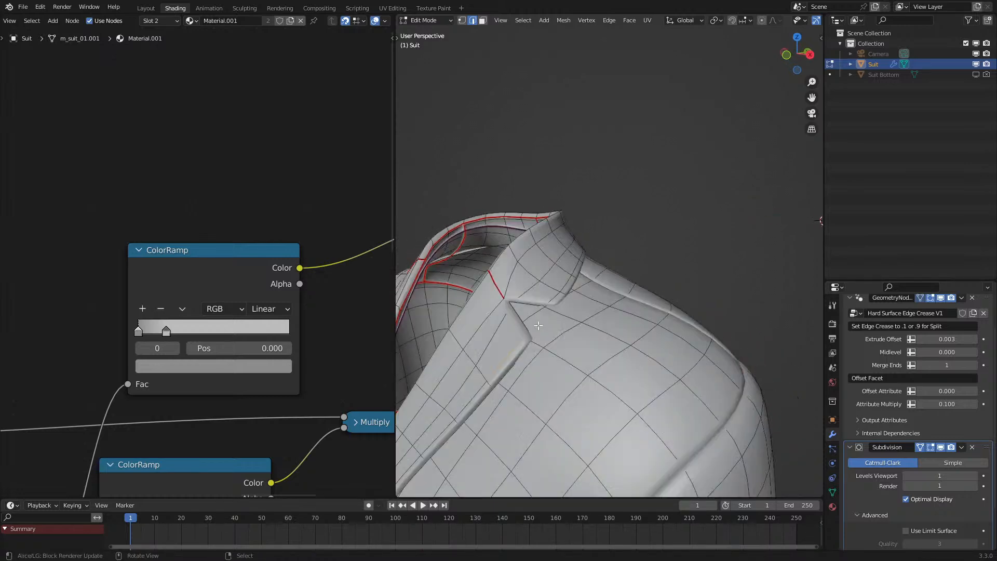
{"action": "key", "text": "g"}
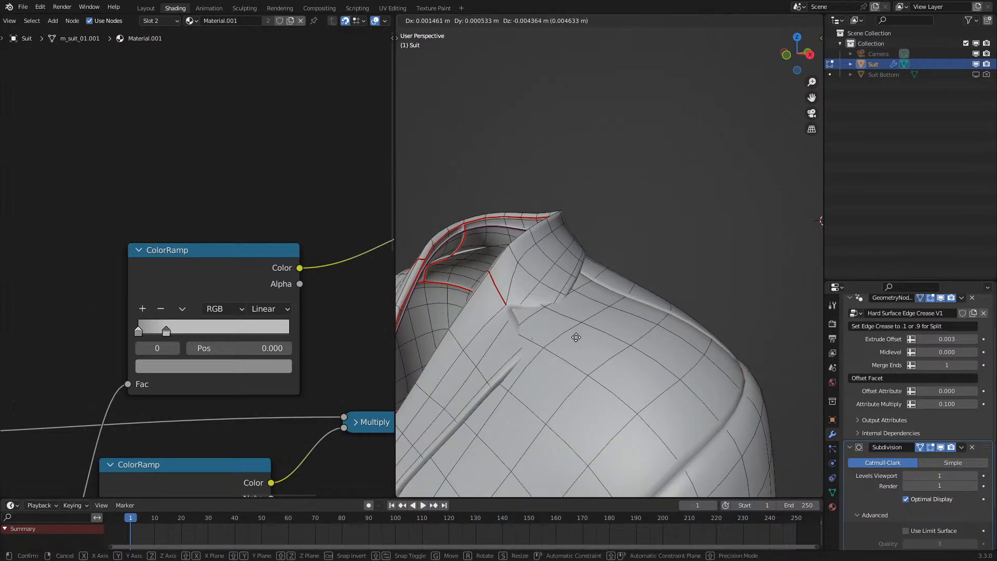
{"action": "right_click", "coordinate": [558, 301]}
- Try creasing the notch edge and the edges around the inner end of the lapel notch with a value of 1
{"action": "key", "text": "shift+e"}
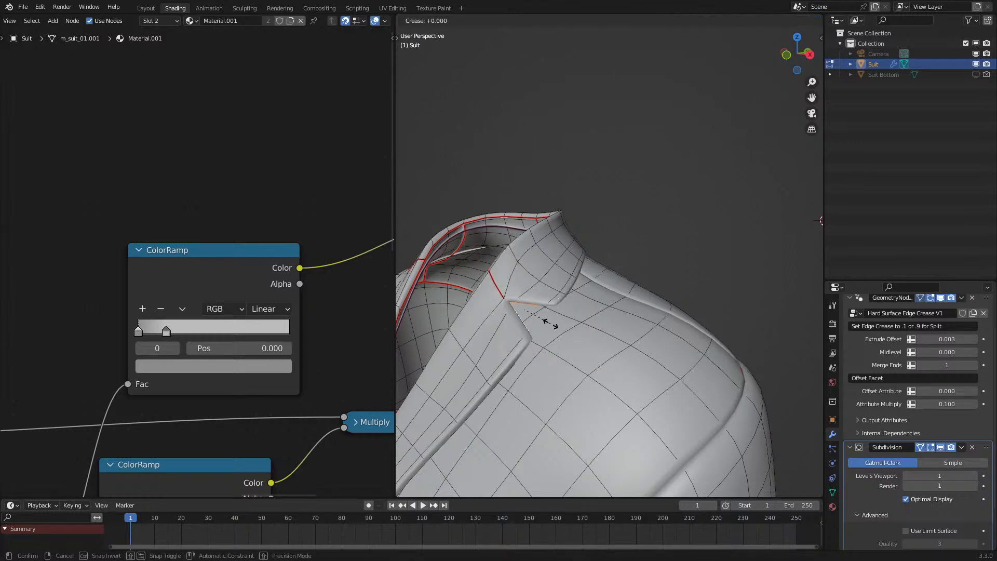
{"action": "key", "text": "Return"}
{"action": "middle_click_drag", "start_coordinate": [520, 302], "coordinate": [540, 294]}
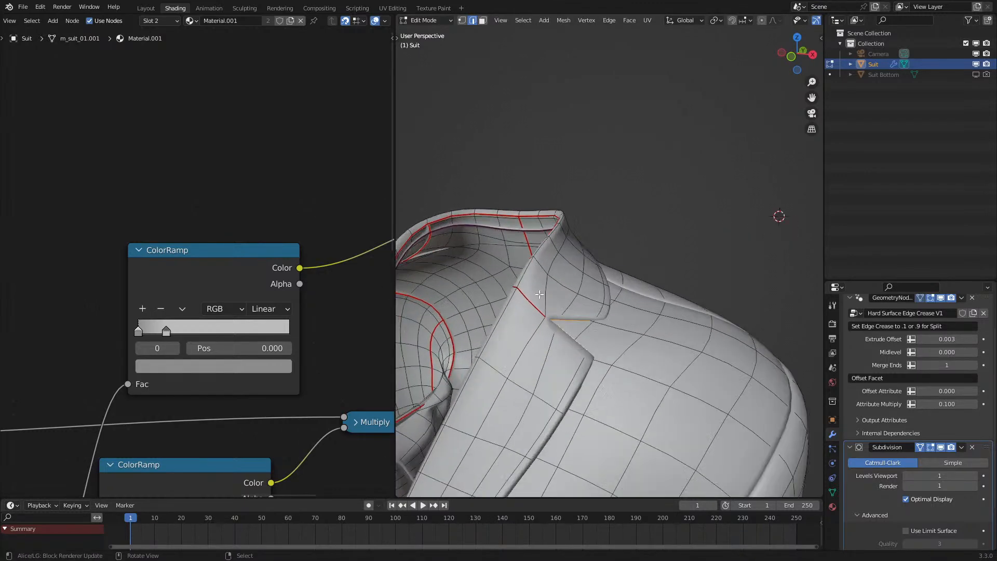
{"action": "left_click", "coordinate": [529, 316], "text": "shift"}
{"action": "key", "text": "shift+e"}
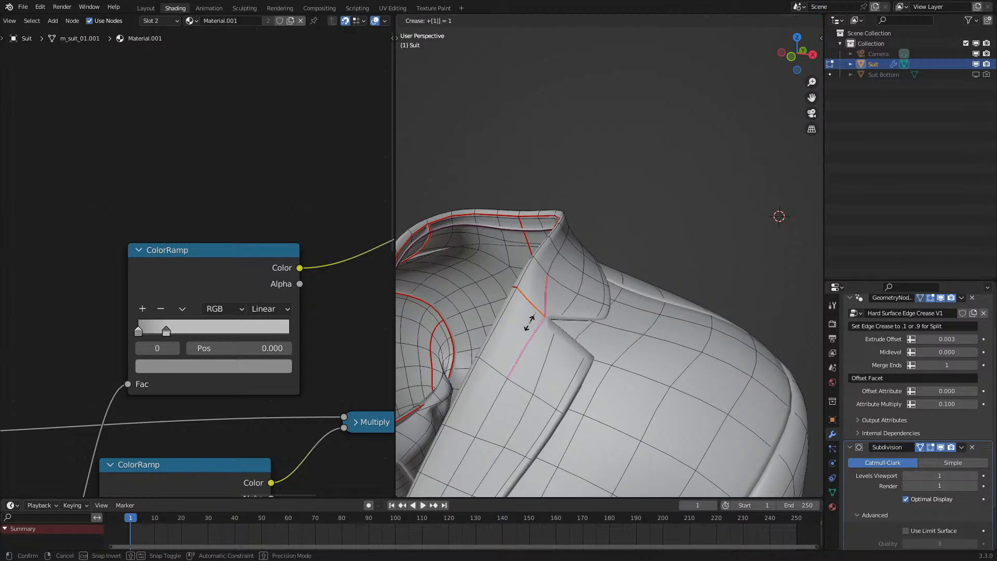
{"action": "key", "text": "Return"}
- Leave Edit Mode and turn off the viewport display of the Hard Surface Edge Crease geometry nodes modifier
{"action": "scroll", "coordinate": [530, 322], "scroll_direction": "down", "scroll_amount": 3}
{"action": "key", "text": "shift+z"}
{"action": "mouse_move", "coordinate": [576, 326]}
{"action": "middle_mouse_down"}
{"action": "mouse_move", "coordinate": [606, 319]}
{"action": "mouse_move", "coordinate": [630, 294]}
{"action": "mouse_move", "coordinate": [628, 307]}
{"action": "middle_mouse_up"}
{"action": "key", "text": "shift+z"}
{"action": "key", "text": "Tab"}
{"action": "left_click", "coordinate": [942, 300]}
- Crease the edges at the outer corner of the lapel and enable Use Creases on the Subdivision modifier
{"action": "key", "text": "Tab"}
{"action": "scroll", "coordinate": [628, 338], "scroll_direction": "up", "scroll_amount": 2}
{"action": "key", "text": "1"}
{"action": "key", "text": "2"}
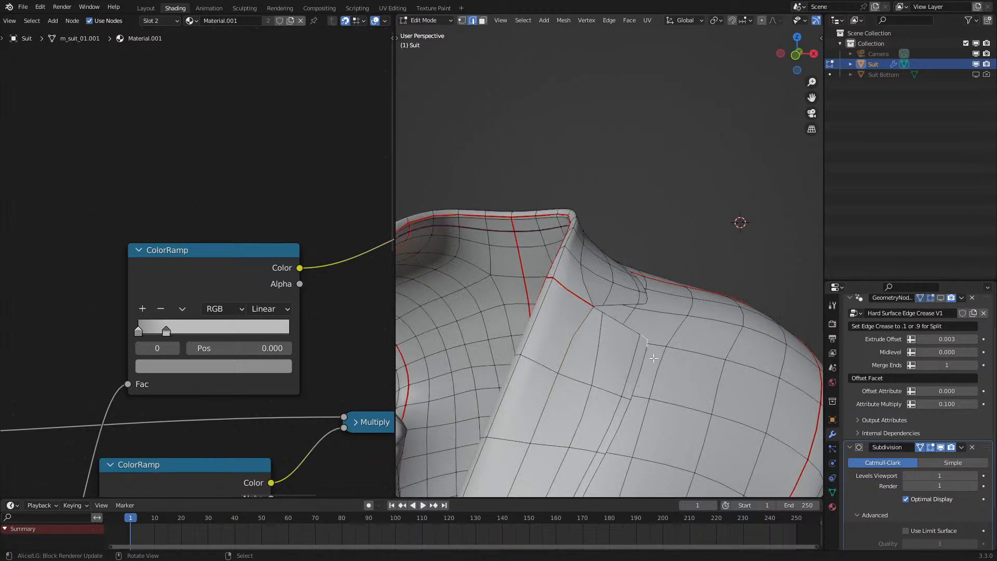
{"action": "left_click", "coordinate": [644, 363], "text": "shift"}
{"action": "key", "text": "shift+e"}
{"action": "key", "text": "Return"}
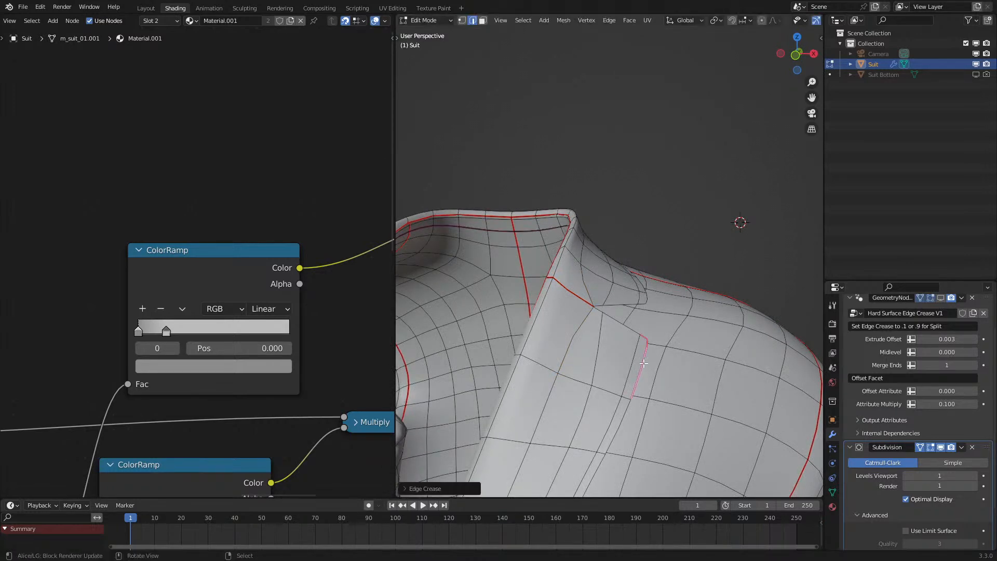
{"action": "scroll", "coordinate": [904, 522], "scroll_direction": "down", "scroll_amount": 2}
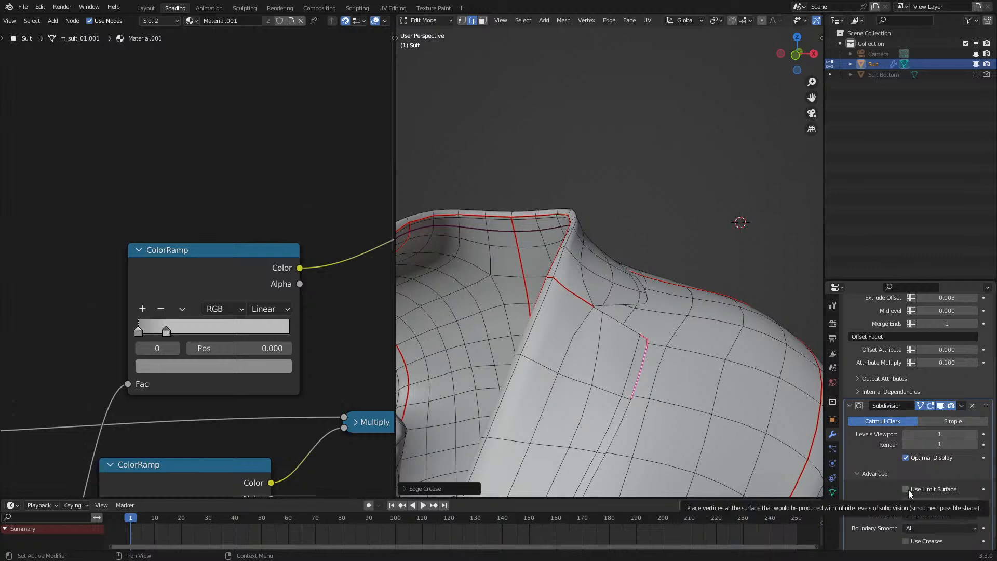
{"action": "left_click", "coordinate": [909, 541]}
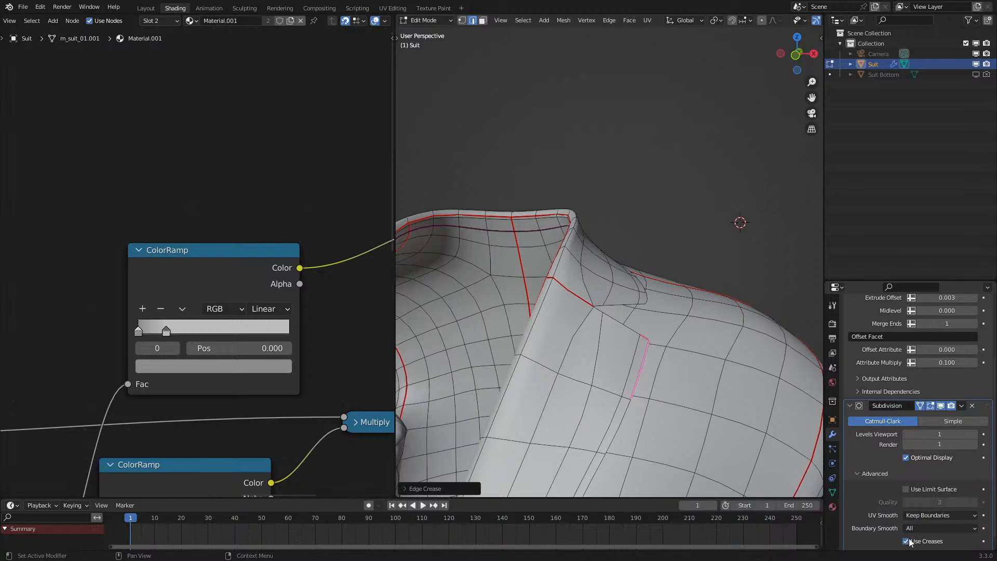
- Return to Object Mode with Material Preview shading and re-enable the Hard Surface Edge Crease modifier in the viewport
{"action": "scroll", "coordinate": [727, 363], "scroll_direction": "down", "scroll_amount": 3}
{"action": "key", "text": "Tab"}
{"action": "key", "text": "z"}
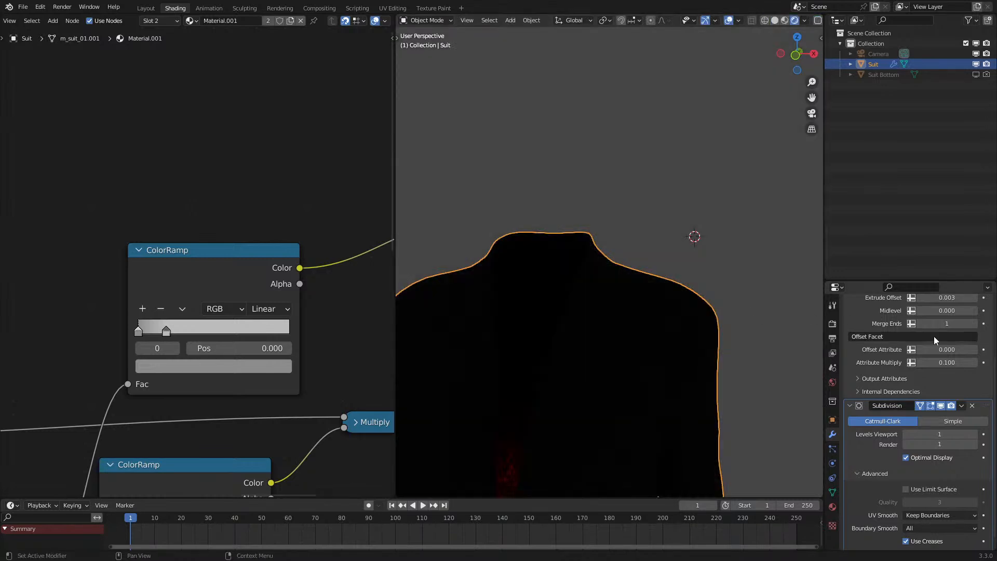
{"action": "scroll", "coordinate": [924, 334], "scroll_direction": "up", "scroll_amount": 2}
{"action": "left_click", "coordinate": [941, 299]}
{"action": "scroll", "coordinate": [725, 275], "scroll_direction": "up", "scroll_amount": 3}
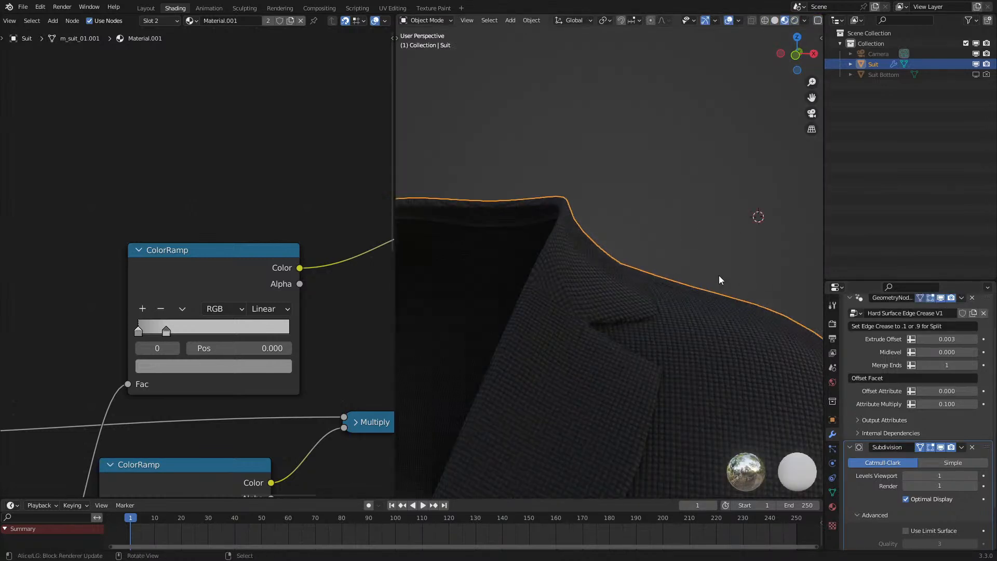
- Inspect the creased lapel and shoulder, including the mesh in Edit Mode, and deselect the suit
{"action": "middle_click_drag", "start_coordinate": [725, 275], "coordinate": [689, 291]}
{"action": "scroll", "coordinate": [644, 298], "scroll_direction": "down", "scroll_amount": 5}
{"action": "middle_click_drag", "start_coordinate": [627, 301], "coordinate": [609, 318]}
{"action": "key", "text": "Tab"}
{"action": "scroll", "coordinate": [657, 322], "scroll_direction": "up", "scroll_amount": 1}
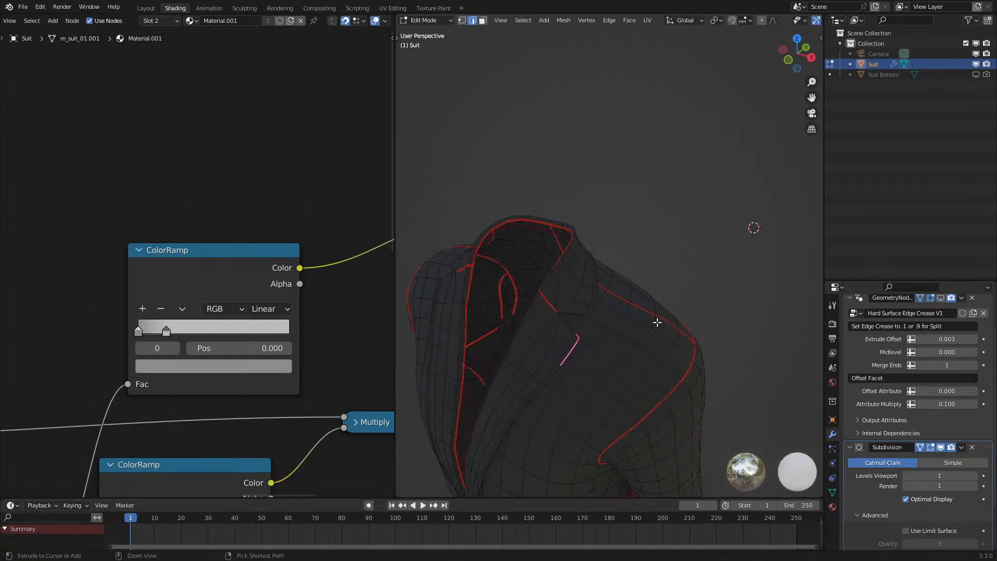
{"action": "key", "text": "Tab"}
{"action": "scroll", "coordinate": [616, 401], "scroll_direction": "down", "scroll_amount": 3}
{"action": "middle_click_drag", "start_coordinate": [616, 401], "coordinate": [639, 341]}
{"action": "scroll", "coordinate": [662, 361], "scroll_direction": "down", "scroll_amount": 3}
{"action": "scroll", "coordinate": [640, 339], "scroll_direction": "up", "scroll_amount": 4}
{"action": "right_click", "coordinate": [726, 280]}
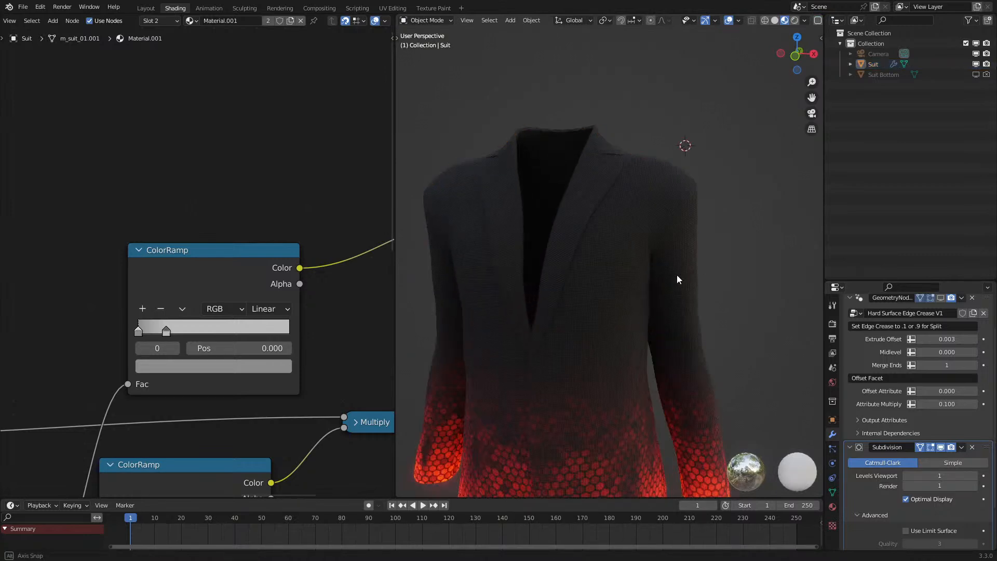
- Examine the whole jacket, the transition from weave to hexagon glow, and the fabric on the lapel and shoulder up close
{"action": "scroll", "coordinate": [678, 279], "scroll_direction": "down", "scroll_amount": 4}
{"action": "scroll", "coordinate": [639, 296], "scroll_direction": "up", "scroll_amount": 2}
{"action": "mouse_move", "coordinate": [640, 296]}
{"action": "middle_mouse_down"}
{"action": "mouse_move", "coordinate": [619, 300]}
{"action": "mouse_move", "coordinate": [610, 333]}
{"action": "mouse_move", "coordinate": [613, 269]}
{"action": "mouse_move", "coordinate": [653, 281]}
{"action": "middle_mouse_up"}
{"action": "scroll", "coordinate": [610, 334], "scroll_direction": "down", "scroll_amount": 2}
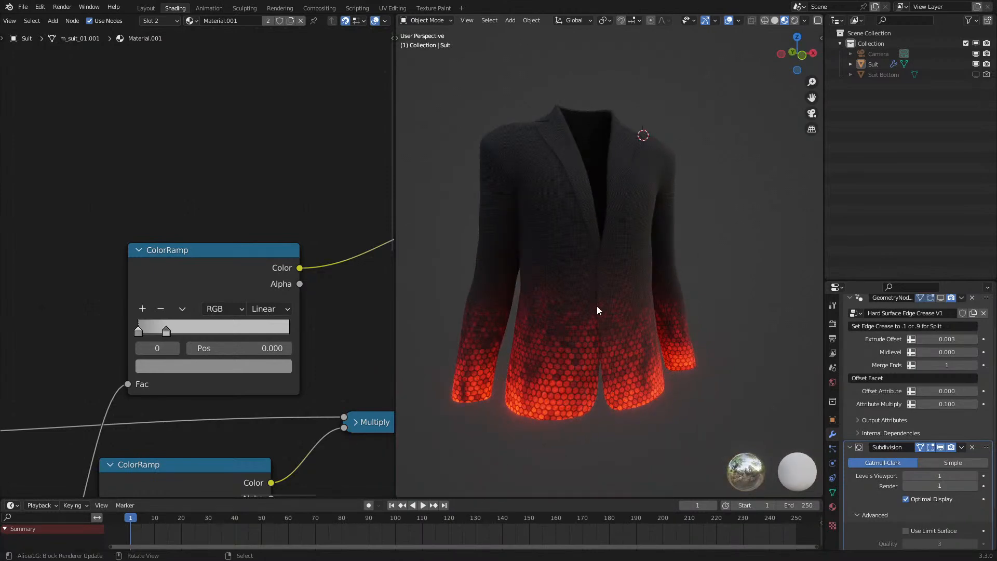
{"action": "middle_click_drag", "start_coordinate": [597, 310], "coordinate": [561, 301]}
{"action": "scroll", "coordinate": [562, 301], "scroll_direction": "up", "scroll_amount": 4}
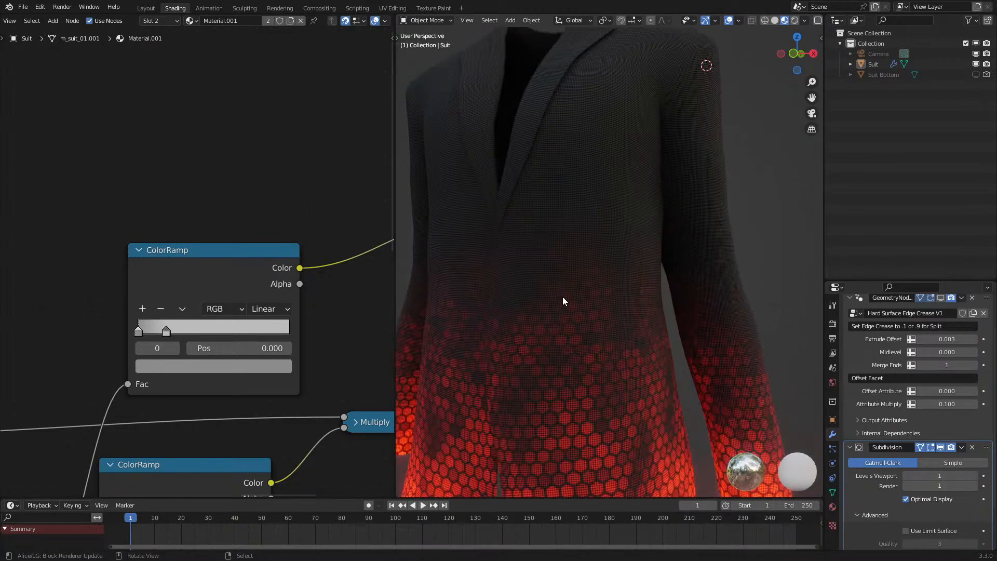
{"action": "scroll", "coordinate": [562, 300], "scroll_direction": "up", "scroll_amount": 2}
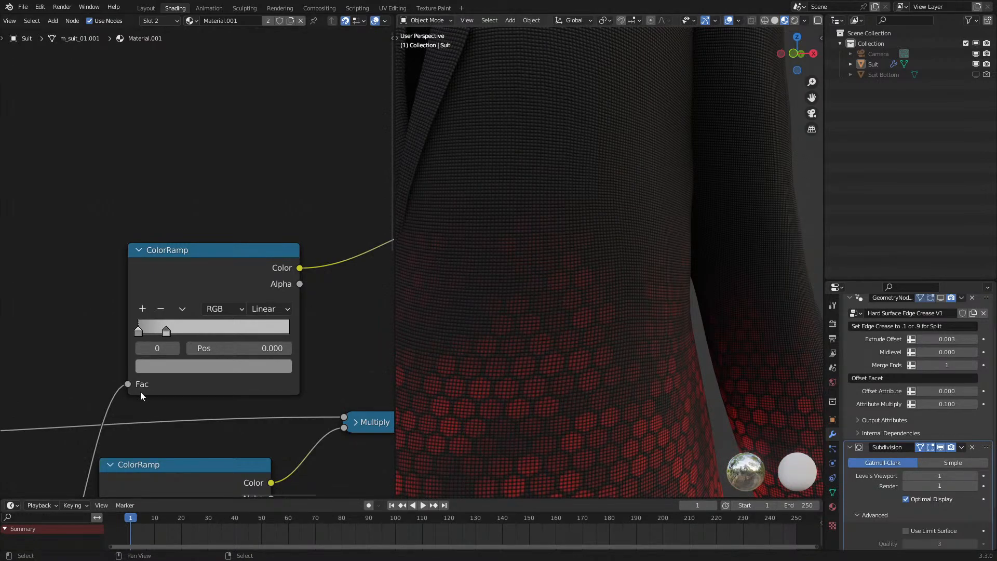
{"action": "scroll", "coordinate": [615, 316], "scroll_direction": "down", "scroll_amount": 8}
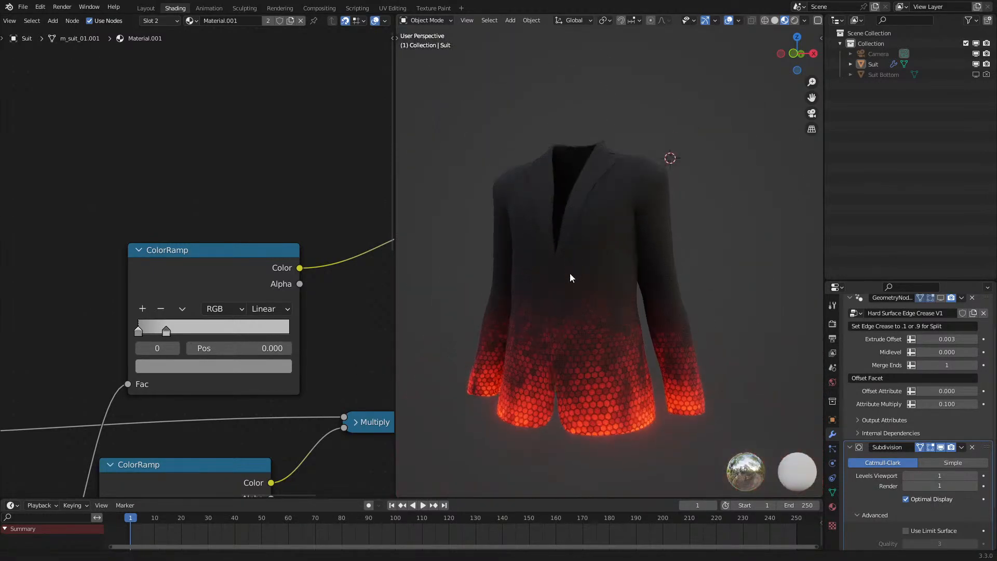
{"action": "scroll", "coordinate": [573, 322], "scroll_direction": "up", "scroll_amount": 4}
{"action": "middle_click_drag", "start_coordinate": [572, 322], "coordinate": [552, 330]}
{"action": "scroll", "coordinate": [551, 330], "scroll_direction": "up", "scroll_amount": 3}
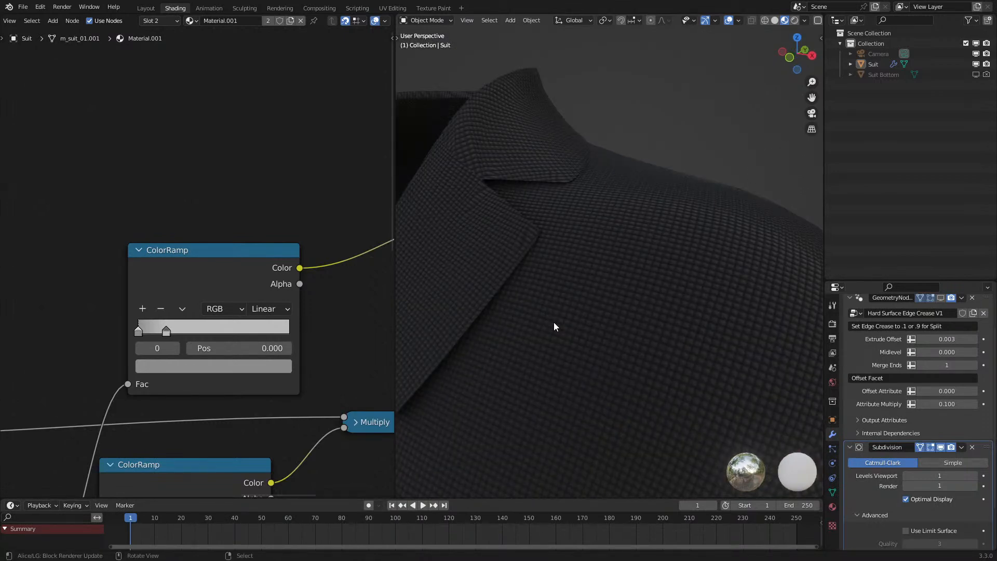
{"action": "scroll", "coordinate": [553, 322], "scroll_direction": "up", "scroll_amount": 3}
- In face mode, select a face beside the lapel notch and extend the selection to the entire linked collar and lapels
{"action": "left_click", "coordinate": [552, 223]}
{"action": "key", "text": "Tab"}
{"action": "scroll", "coordinate": [555, 222], "scroll_direction": "up", "scroll_amount": 3}
{"action": "key", "text": "3"}
{"action": "right_click", "coordinate": [560, 227]}
{"action": "right_click", "coordinate": [534, 230]}
{"action": "scroll", "coordinate": [551, 237], "scroll_direction": "down", "scroll_amount": 2}
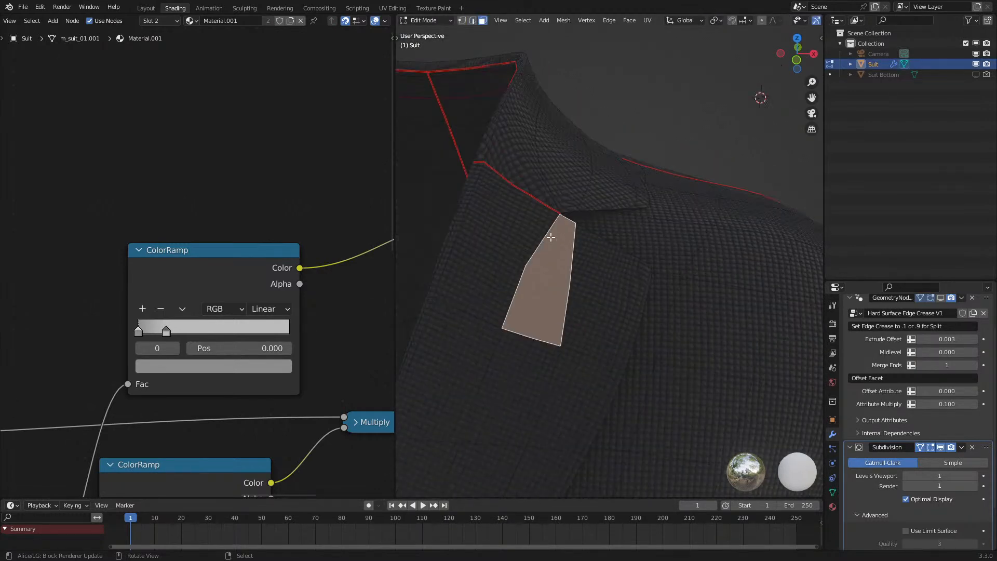
{"action": "key", "text": "ctrl+l"}
{"action": "scroll", "coordinate": [554, 252], "scroll_direction": "down", "scroll_amount": 4}
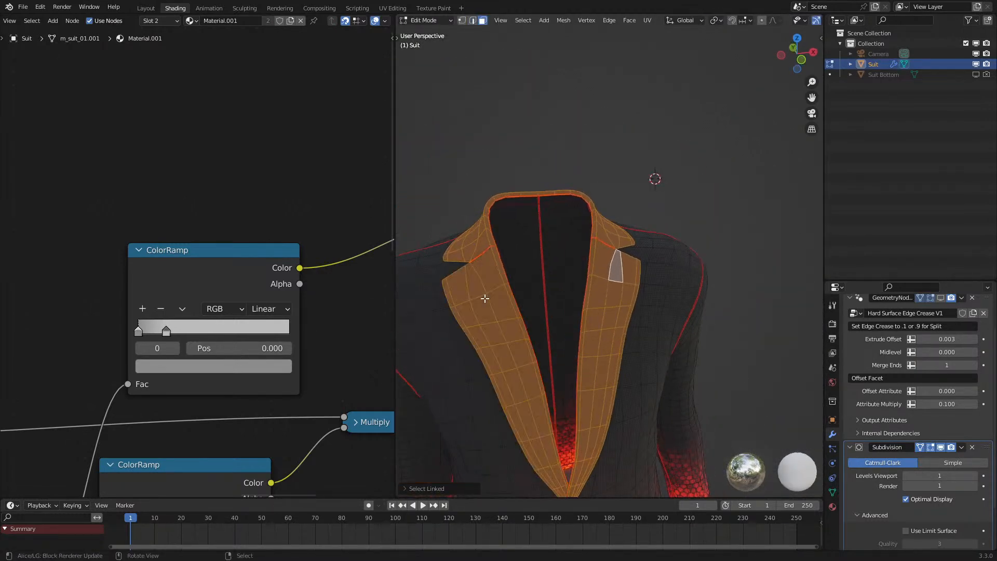
- Switch to the UV Editing workspace and apply Minimize Stretch to the selected collar and lapel UVs
{"action": "left_click", "coordinate": [391, 8]}
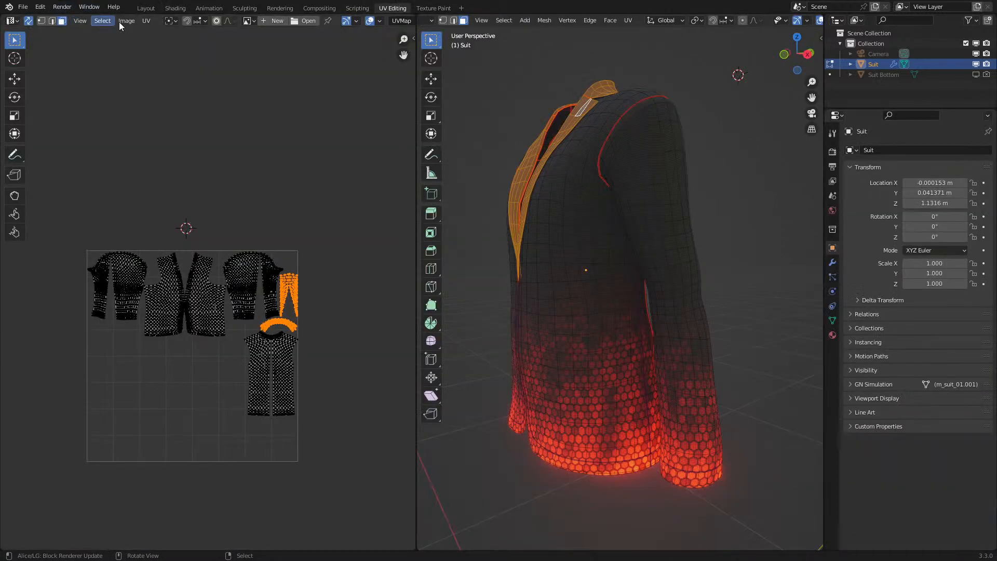
{"action": "left_click", "coordinate": [146, 21]}
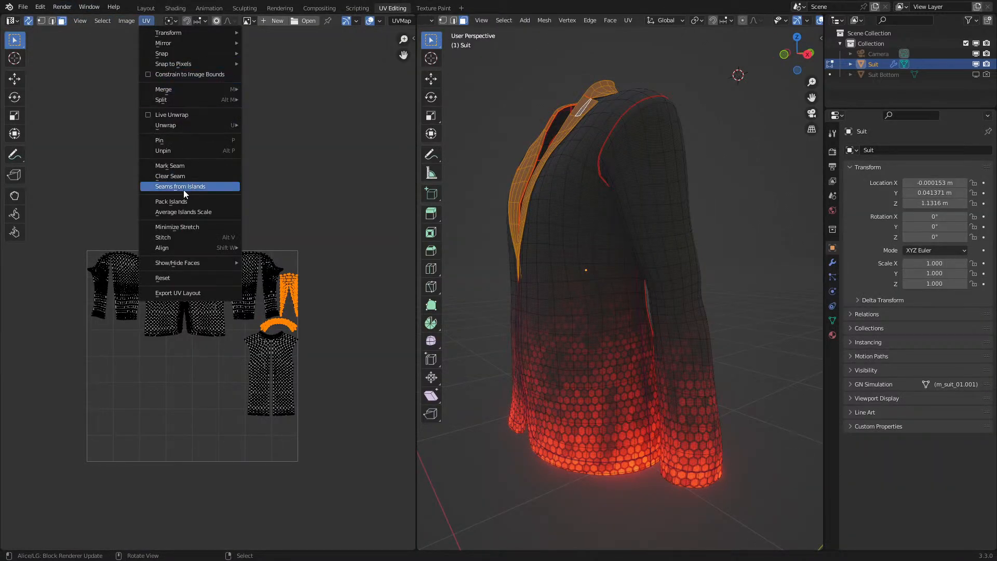
{"action": "left_click", "coordinate": [191, 229]}
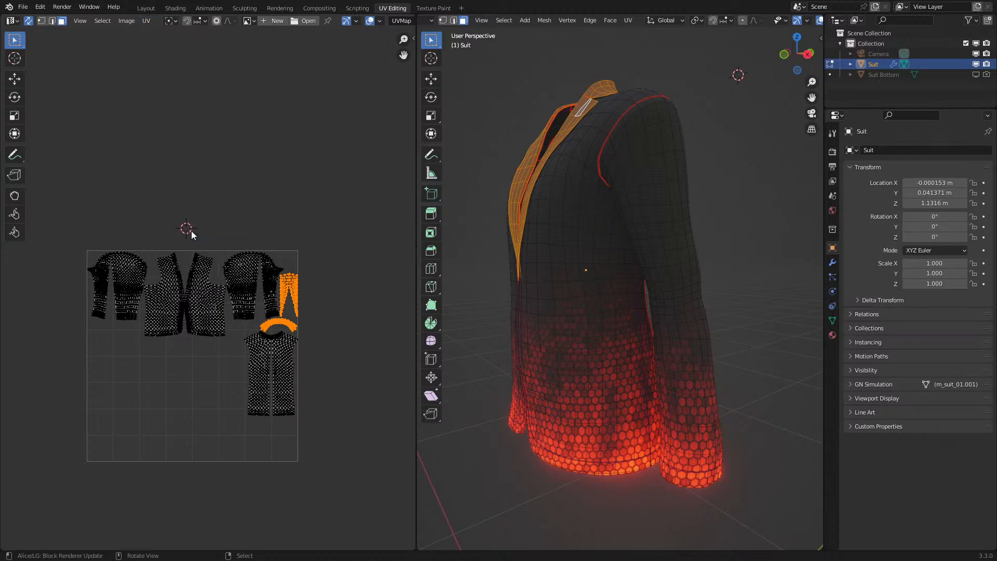
{"action": "left_click", "coordinate": [237, 250]}
{"action": "left_click", "coordinate": [356, 211]}
- Check the weave on the lapel and collar, toggling between Edit Mode and Object Mode
{"action": "middle_click_drag", "start_coordinate": [649, 174], "coordinate": [666, 271]}
{"action": "key", "text": "Tab"}
{"action": "scroll", "coordinate": [666, 271], "scroll_direction": "up", "scroll_amount": 6}
{"action": "scroll", "coordinate": [667, 270], "scroll_direction": "down", "scroll_amount": 6}
{"action": "key", "text": "Tab"}
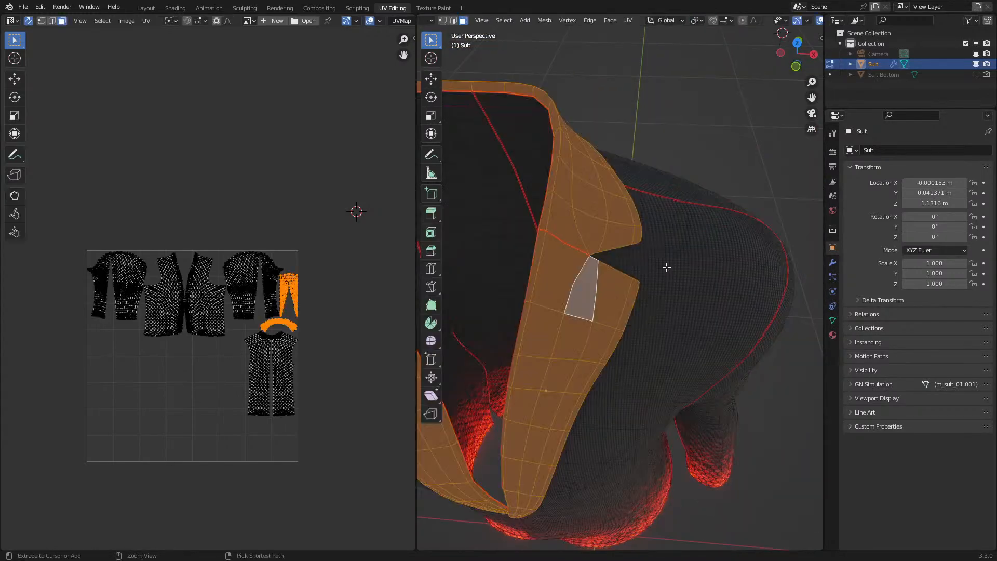
{"action": "key", "text": "Tab"}
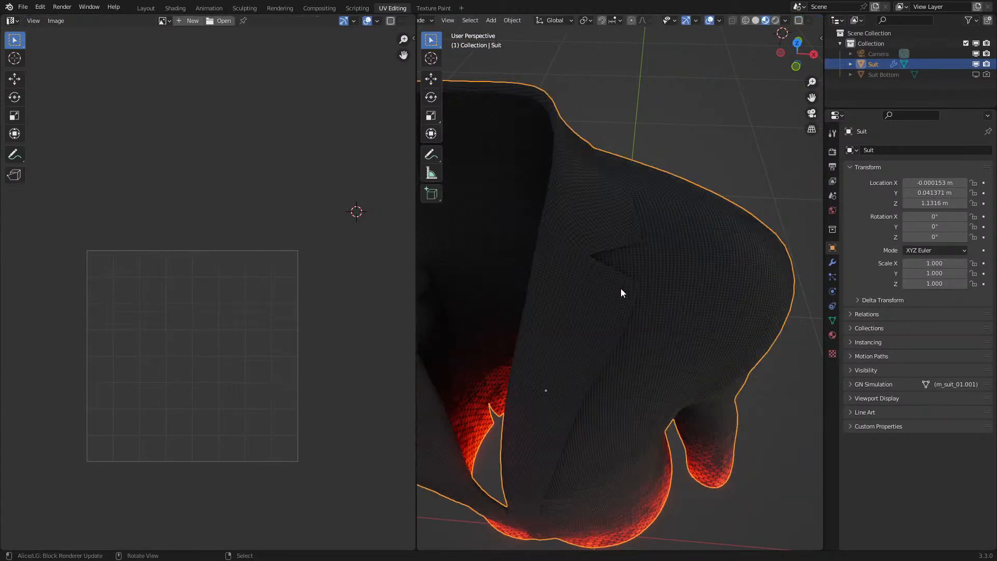
- Pick edges beside the lapel notch in edge mode and compare the fabric there with and without the mesh overlay
{"action": "key", "text": "Tab"}
{"action": "key", "text": "2"}
{"action": "left_click", "coordinate": [583, 281]}
{"action": "left_click", "coordinate": [575, 235], "text": "shift"}
{"action": "key", "text": "Tab"}
{"action": "key", "text": "Tab"}
{"action": "key", "text": "Tab"}
{"action": "scroll", "coordinate": [675, 233], "scroll_direction": "up", "scroll_amount": 5}
{"action": "scroll", "coordinate": [644, 231], "scroll_direction": "down", "scroll_amount": 4}
{"action": "middle_click_drag", "start_coordinate": [644, 232], "coordinate": [598, 233]}
{"action": "scroll", "coordinate": [627, 227], "scroll_direction": "up", "scroll_amount": 1}
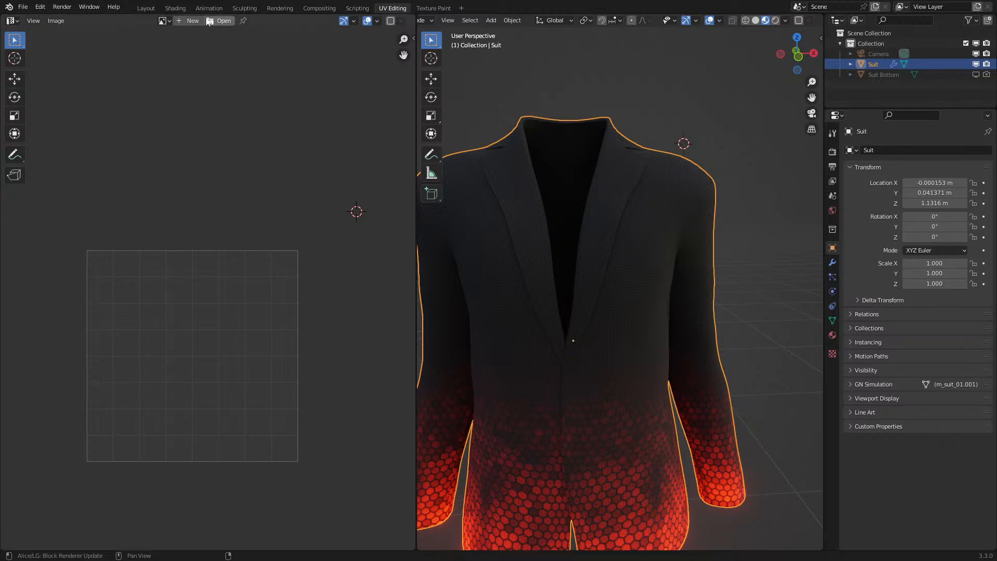
- Return to the Shading workspace, deselect the suit, and select the Ping-Pong node frame
{"action": "left_click", "coordinate": [179, 7]}
{"action": "left_click", "coordinate": [665, 170]}
{"action": "mouse_move", "coordinate": [665, 170]}
{"action": "middle_mouse_down"}
{"action": "mouse_move", "coordinate": [587, 217]}
{"action": "mouse_move", "coordinate": [587, 162]}
{"action": "mouse_move", "coordinate": [669, 209]}
{"action": "mouse_move", "coordinate": [623, 207]}
{"action": "middle_mouse_up"}
{"action": "scroll", "coordinate": [652, 219], "scroll_direction": "down", "scroll_amount": 4}
{"action": "scroll", "coordinate": [198, 293], "scroll_direction": "down", "scroll_amount": 8}
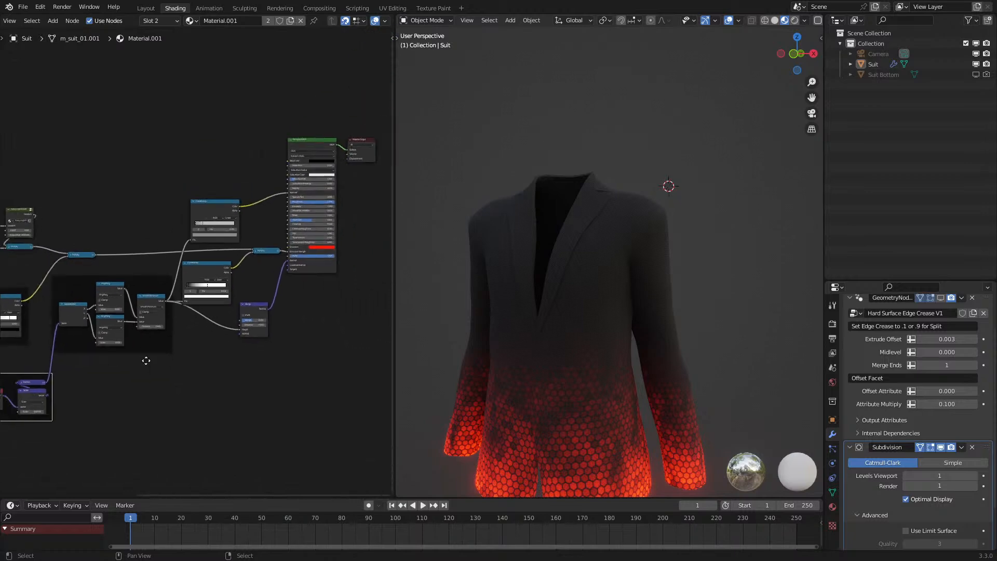
{"action": "mouse_move", "coordinate": [232, 318]}
{"action": "left_mouse_down"}
{"action": "mouse_move", "coordinate": [240, 361]}
{"action": "mouse_move", "coordinate": [223, 367]}
{"action": "mouse_move", "coordinate": [220, 329]}
{"action": "left_mouse_up"}
{"action": "scroll", "coordinate": [248, 322], "scroll_direction": "up", "scroll_amount": 2}
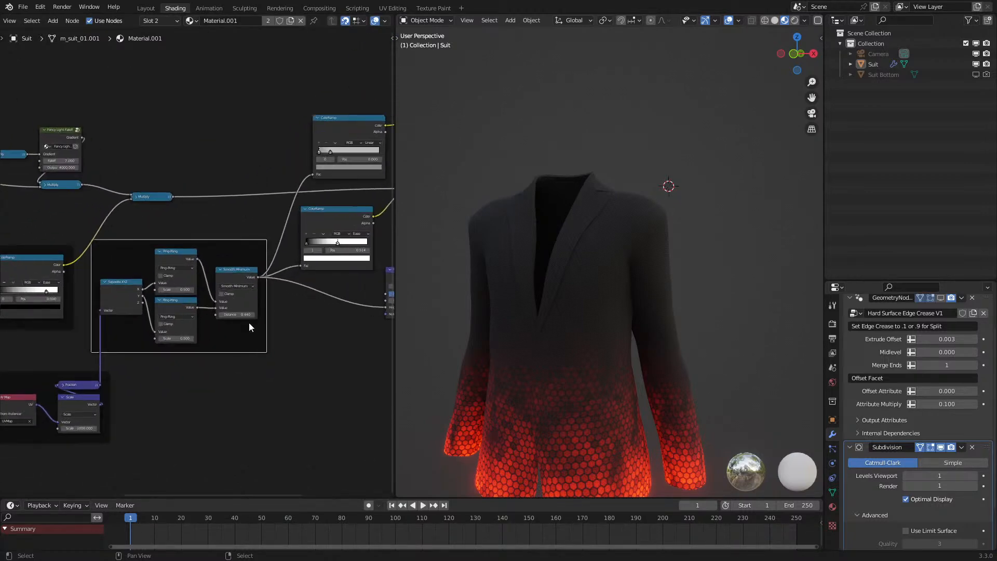
{"action": "scroll", "coordinate": [249, 322], "scroll_direction": "up", "scroll_amount": 1}
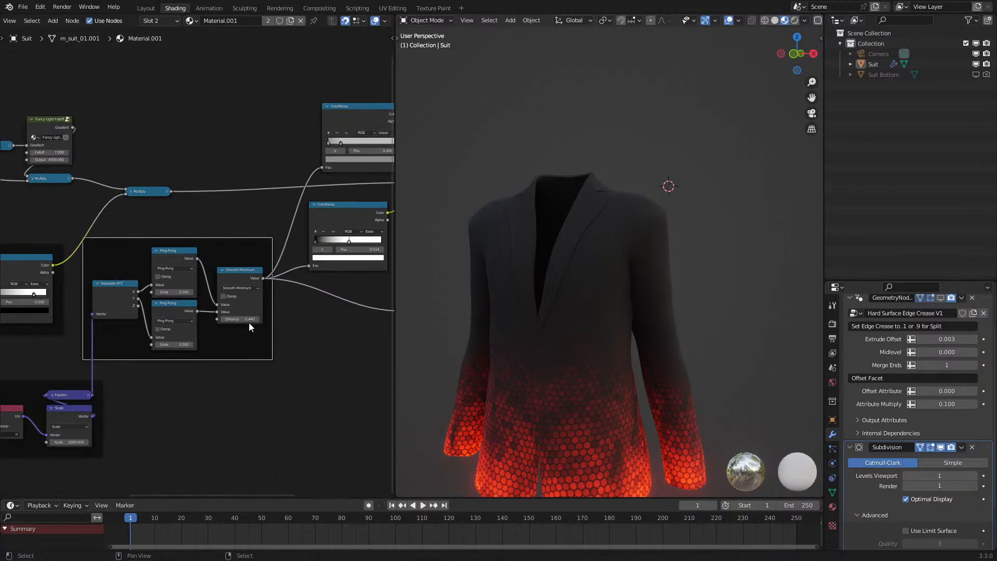
- Duplicate the Fraction vector node as a Ceil operation and feed it from the Scale node's output
{"action": "scroll", "coordinate": [248, 323], "scroll_direction": "up", "scroll_amount": 4}
{"action": "middle_click_drag", "start_coordinate": [167, 390], "coordinate": [214, 292]}
{"action": "left_click", "coordinate": [74, 346]}
{"action": "key", "text": "shift+d"}
{"action": "left_click", "coordinate": [169, 381]}
{"action": "left_click", "coordinate": [167, 381]}
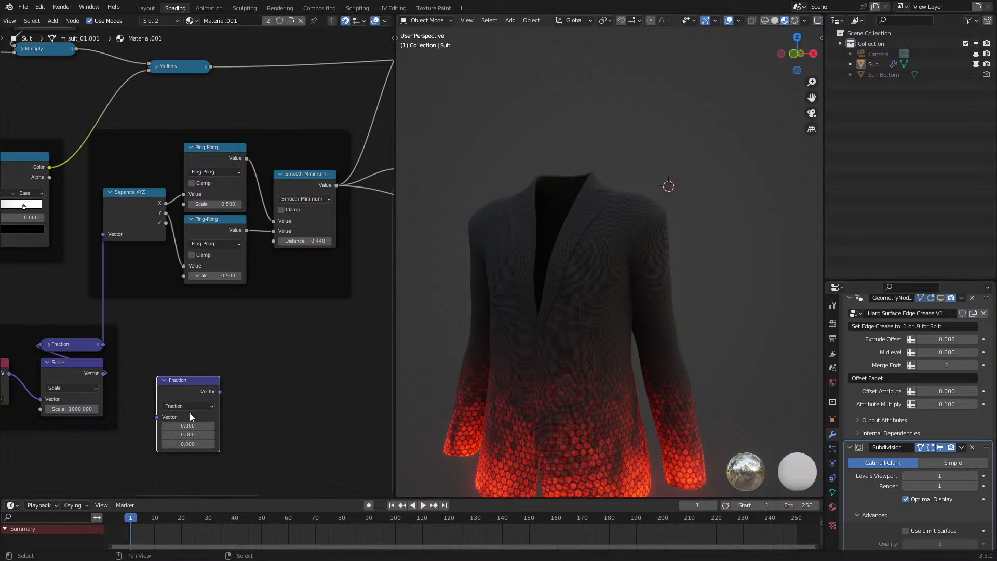
{"action": "left_click", "coordinate": [190, 408]}
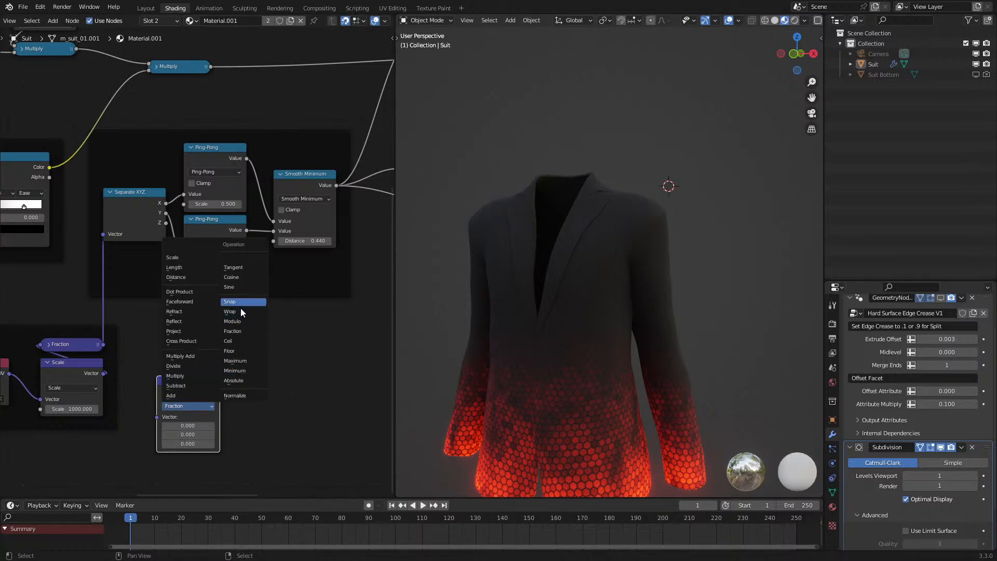
{"action": "left_click", "coordinate": [235, 350]}
{"action": "left_click_drag", "start_coordinate": [104, 373], "coordinate": [157, 417]}
{"action": "middle_click_drag", "start_coordinate": [155, 389], "coordinate": [166, 373]}
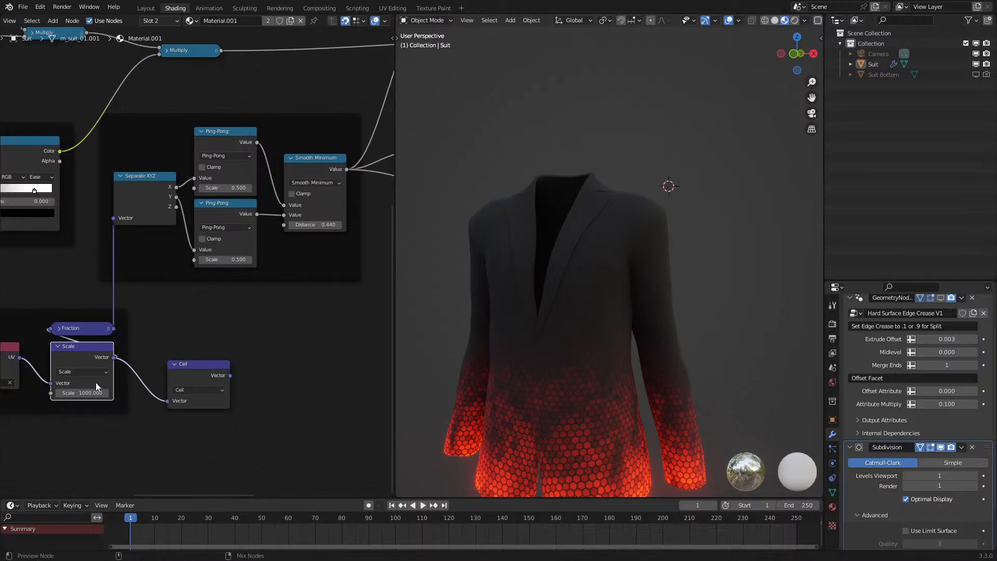
- Add a White Noise Texture node set to 2D and connect the Ceil vector to its input
{"action": "middle_click_drag", "start_coordinate": [245, 365], "coordinate": [239, 335]}
{"action": "key", "text": "shift+a"}
{"action": "left_click", "coordinate": [223, 278]}
{"action": "type", "text": "h"}
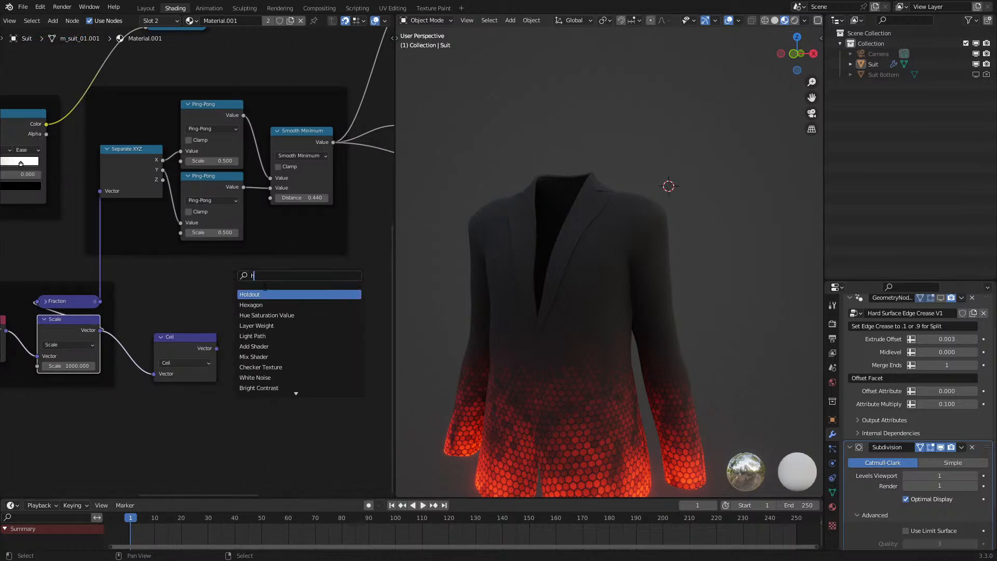
{"action": "key", "text": "BackSpace"}
{"action": "type", "text": "white"}
{"action": "key", "text": "Return"}
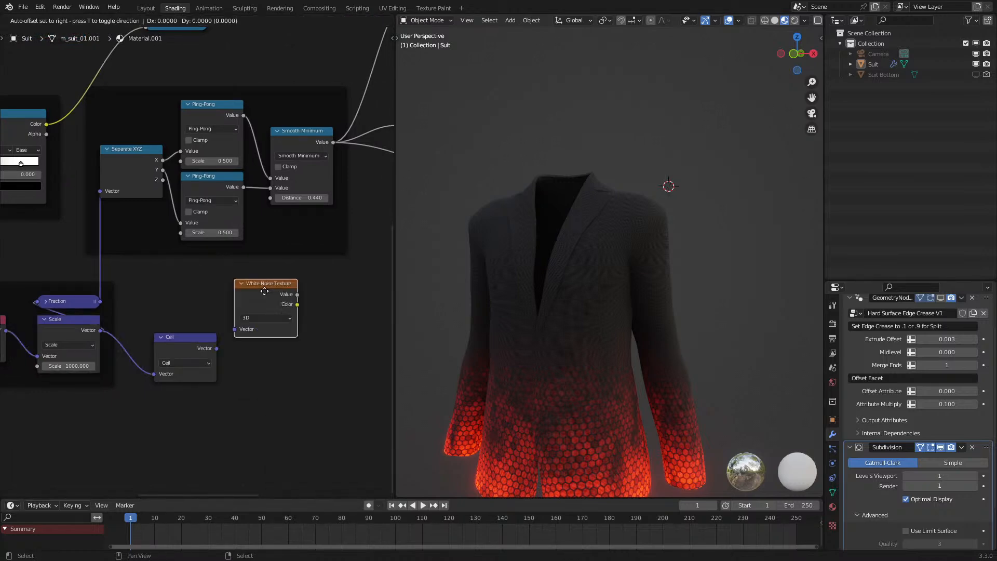
{"action": "left_click", "coordinate": [265, 328]}
{"action": "left_click_drag", "start_coordinate": [217, 348], "coordinate": [235, 364]}
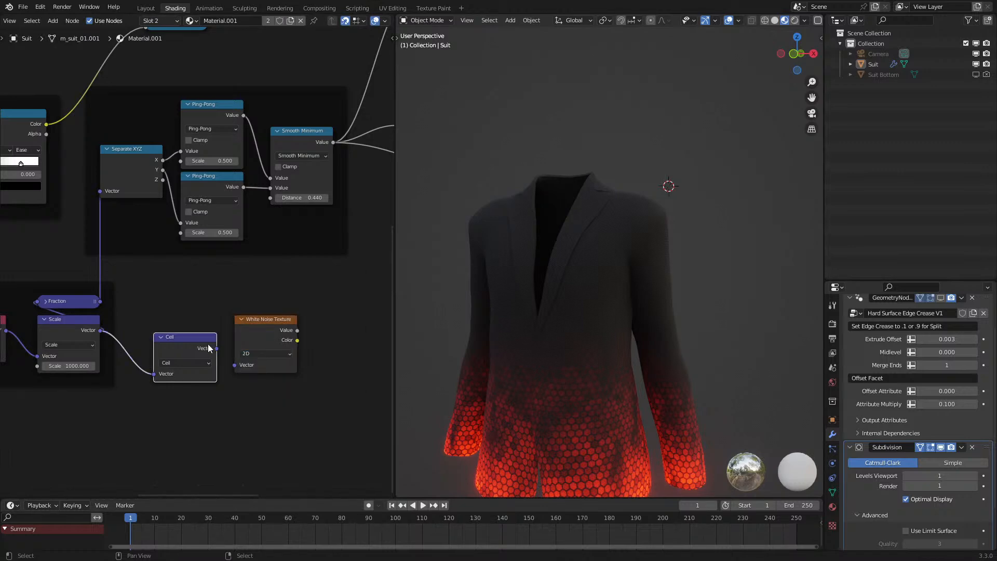
- Preview the Scale, Fraction, Ceil and White Noise Texture outputs in turn on the suit
{"action": "left_click", "coordinate": [86, 334], "text": "ctrl+shift"}
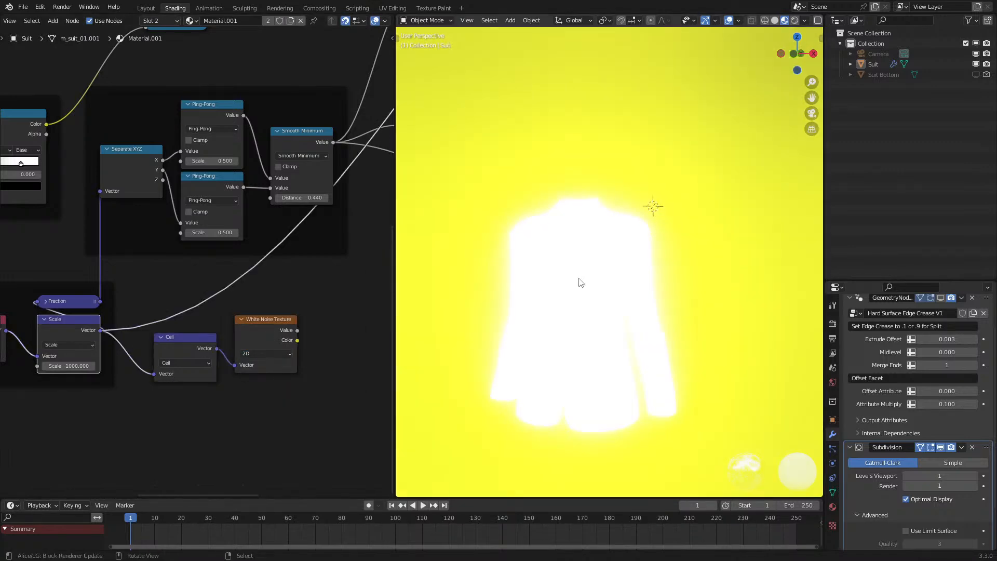
{"action": "left_click", "coordinate": [82, 301], "text": "ctrl+shift"}
{"action": "scroll", "coordinate": [652, 278], "scroll_direction": "up", "scroll_amount": 8}
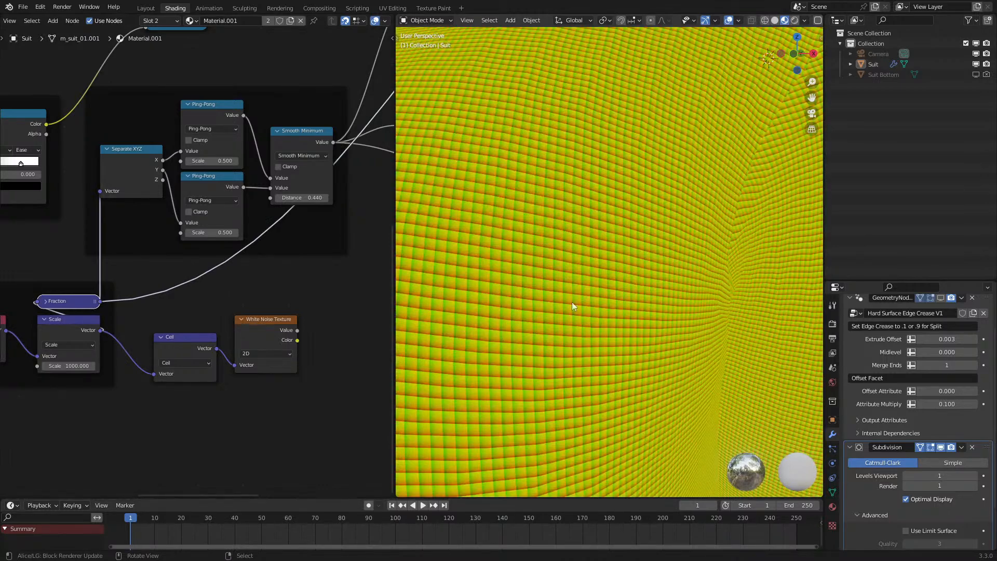
{"action": "left_click", "coordinate": [192, 344], "text": "ctrl+shift"}
{"action": "left_click", "coordinate": [263, 333], "text": "ctrl+shift"}
{"action": "scroll", "coordinate": [639, 242], "scroll_direction": "down", "scroll_amount": 5}
{"action": "middle_click_drag", "start_coordinate": [666, 240], "coordinate": [661, 280]}
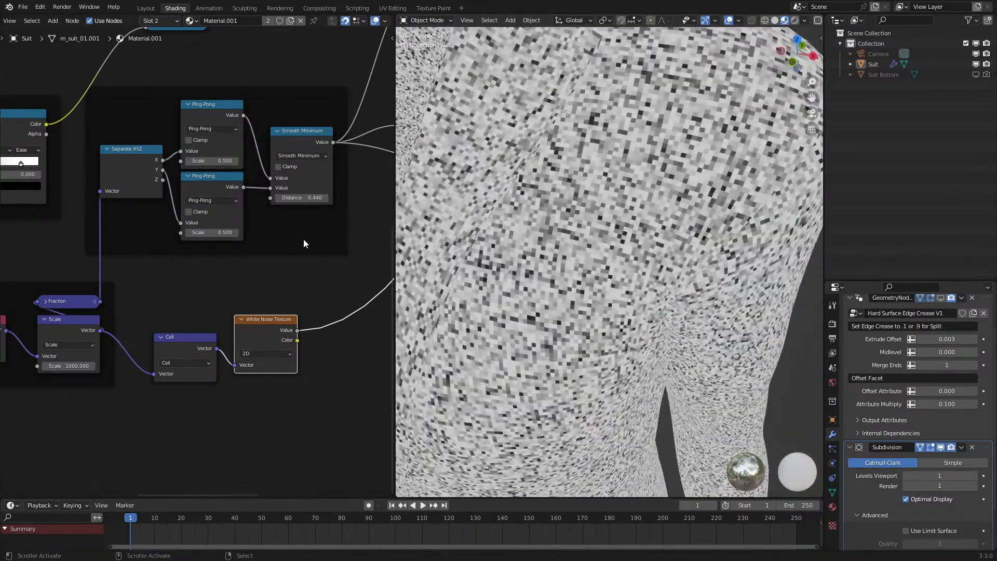
- Try a lower value on the Scale node, cancel it, and inspect the noise pattern across the suit
{"action": "left_click_drag", "start_coordinate": [70, 368], "coordinate": [40, 369]}
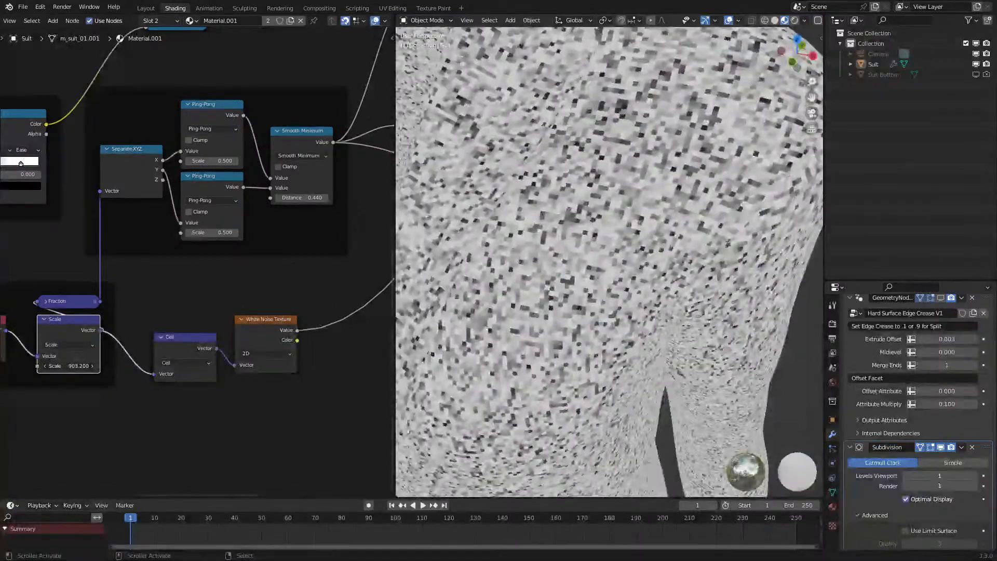
{"action": "key", "text": "Escape"}
{"action": "scroll", "coordinate": [851, 318], "scroll_direction": "down", "scroll_amount": 3}
{"action": "scroll", "coordinate": [587, 326], "scroll_direction": "down", "scroll_amount": 4}
{"action": "middle_click_drag", "start_coordinate": [586, 326], "coordinate": [610, 301]}
{"action": "scroll", "coordinate": [597, 295], "scroll_direction": "up", "scroll_amount": 3}
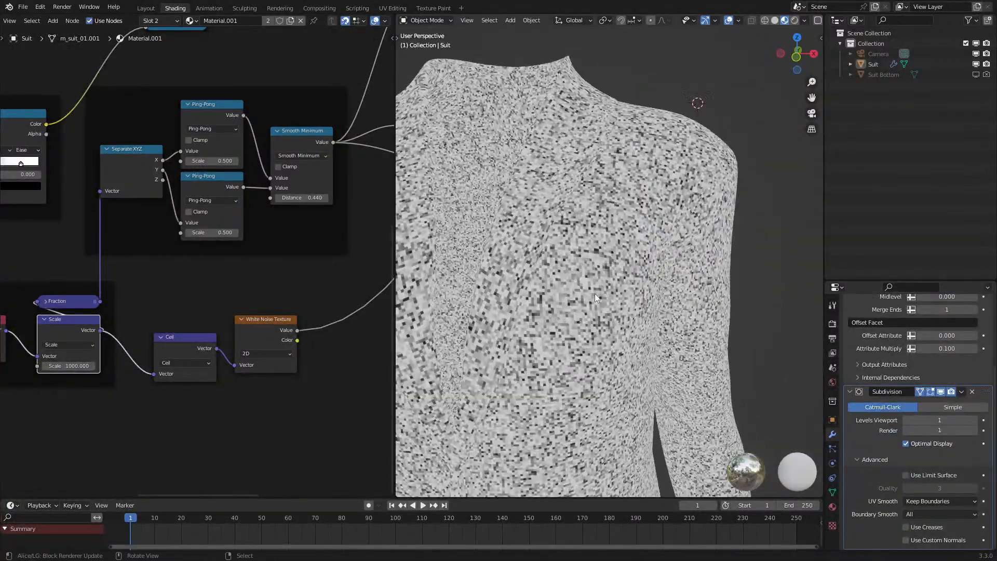
- Switch the suit preview back to the Principled BSDF shader
{"action": "scroll", "coordinate": [312, 283], "scroll_direction": "down", "scroll_amount": 5}
{"action": "middle_click_drag", "start_coordinate": [236, 246], "coordinate": [87, 386]}
{"action": "scroll", "coordinate": [156, 317], "scroll_direction": "up", "scroll_amount": 1}
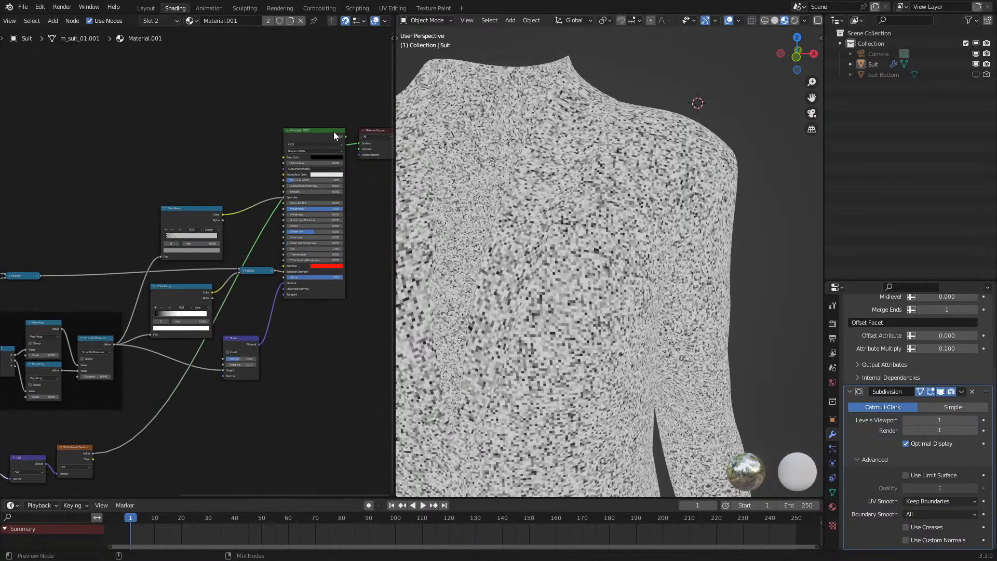
{"action": "left_click", "coordinate": [335, 132], "text": "ctrl+shift"}
- Make room after the Bump node and add a MixRGB node set to Linear Light
{"action": "middle_click_drag", "start_coordinate": [146, 439], "coordinate": [82, 410]}
{"action": "scroll", "coordinate": [210, 318], "scroll_direction": "up", "scroll_amount": 6}
{"action": "left_click_drag", "start_coordinate": [241, 307], "coordinate": [160, 329]}
{"action": "key", "text": "q"}
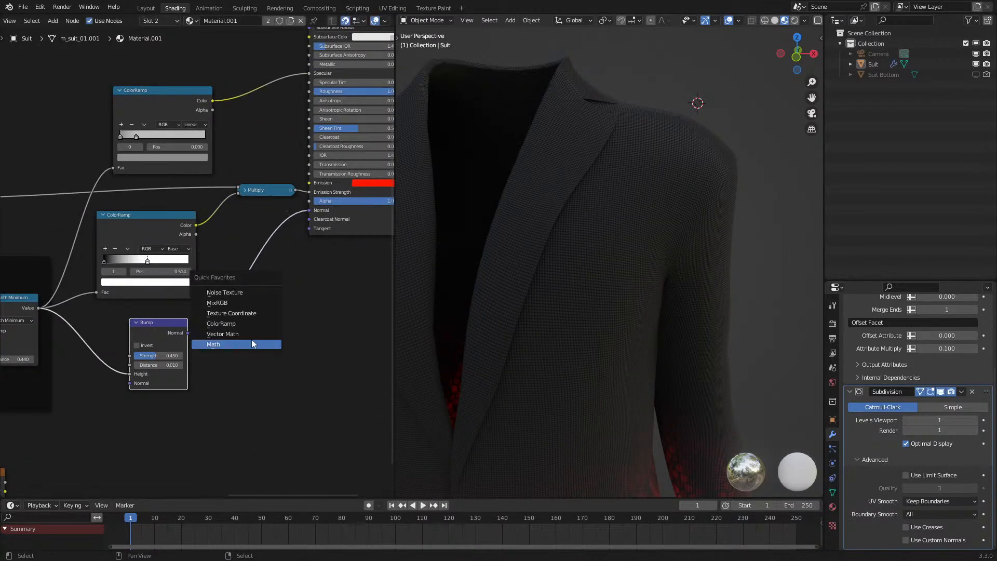
{"action": "left_click", "coordinate": [239, 304]}
{"action": "left_click", "coordinate": [282, 366]}
{"action": "left_click", "coordinate": [281, 369]}
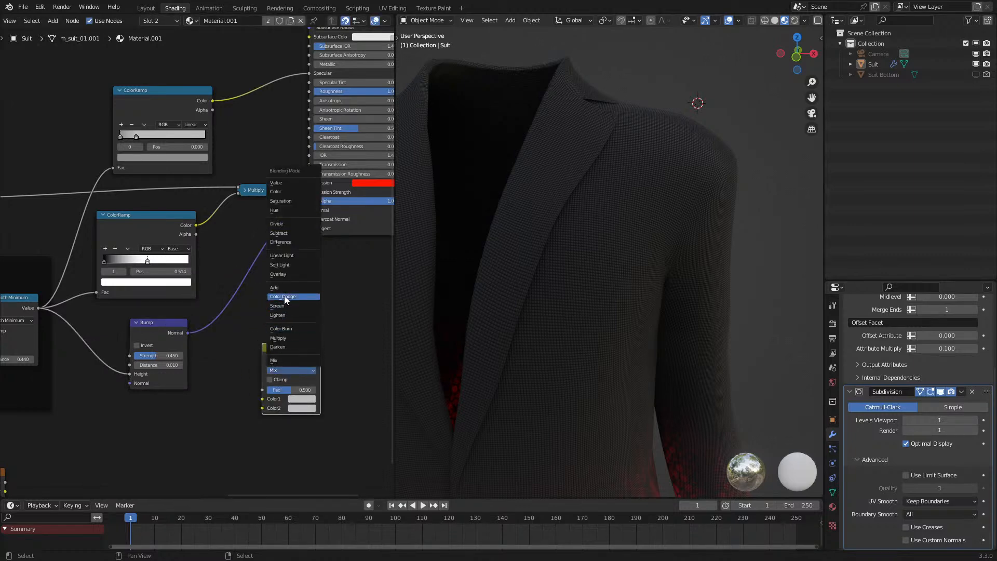
{"action": "left_click", "coordinate": [282, 256]}
- Mix the Bump normal with the White Noise color in the Linear Light node and feed the result into the Principled BSDF's Normal
{"action": "left_click_drag", "start_coordinate": [186, 332], "coordinate": [262, 399]}
{"action": "middle_click_drag", "start_coordinate": [34, 480], "coordinate": [83, 425]}
{"action": "left_click", "coordinate": [57, 435]}
{"action": "left_click_drag", "start_coordinate": [55, 437], "coordinate": [311, 353]}
{"action": "middle_click_drag", "start_coordinate": [366, 291], "coordinate": [303, 355]}
{"action": "left_click_drag", "start_coordinate": [306, 366], "coordinate": [311, 257]}
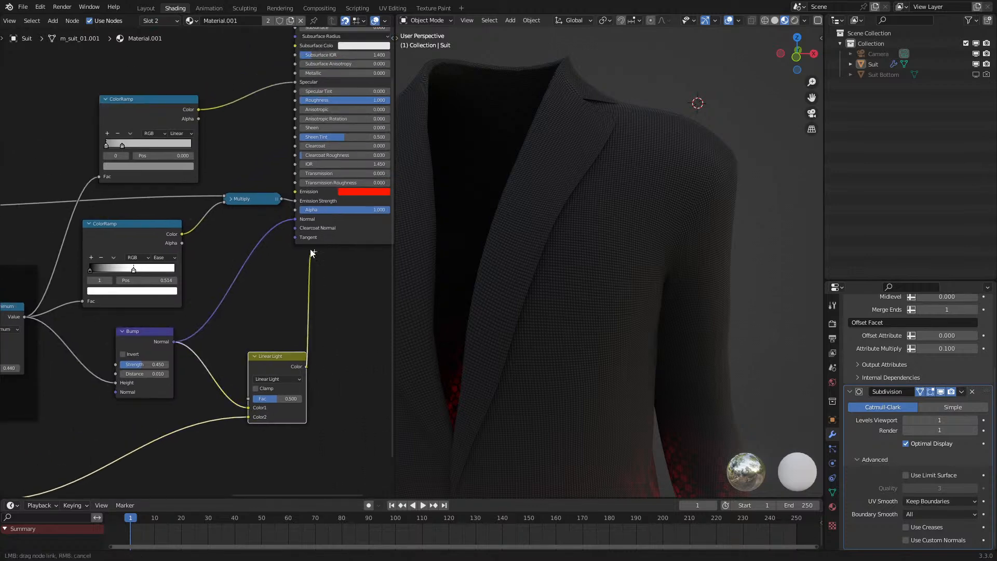
{"action": "left_click_drag", "start_coordinate": [295, 223], "coordinate": [295, 219]}
{"action": "left_click_drag", "start_coordinate": [282, 366], "coordinate": [232, 341]}
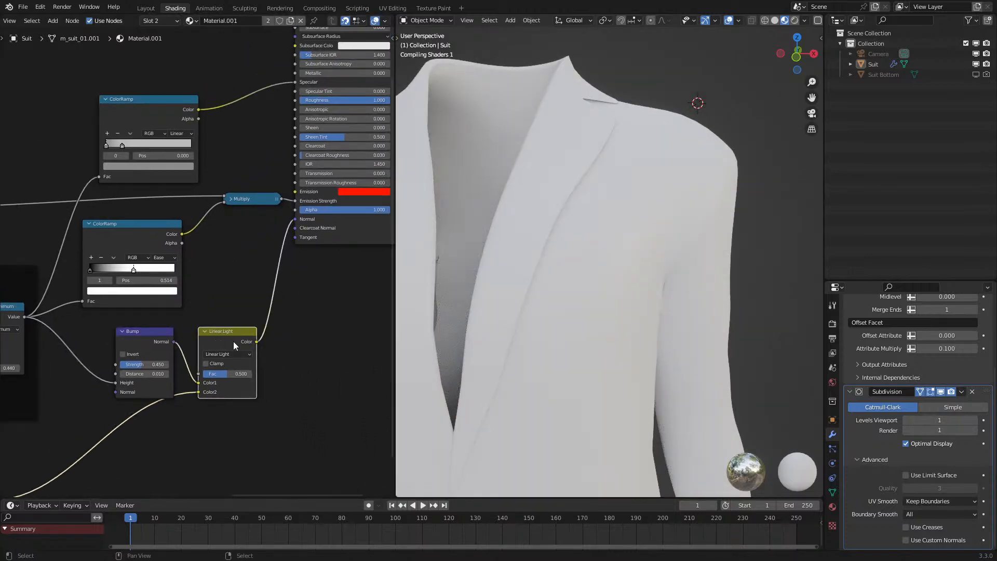
- Set the Linear Light factor to 0.200, comparing the fabric's look against a factor of 0
{"action": "scroll", "coordinate": [590, 325], "scroll_direction": "down", "scroll_amount": 4}
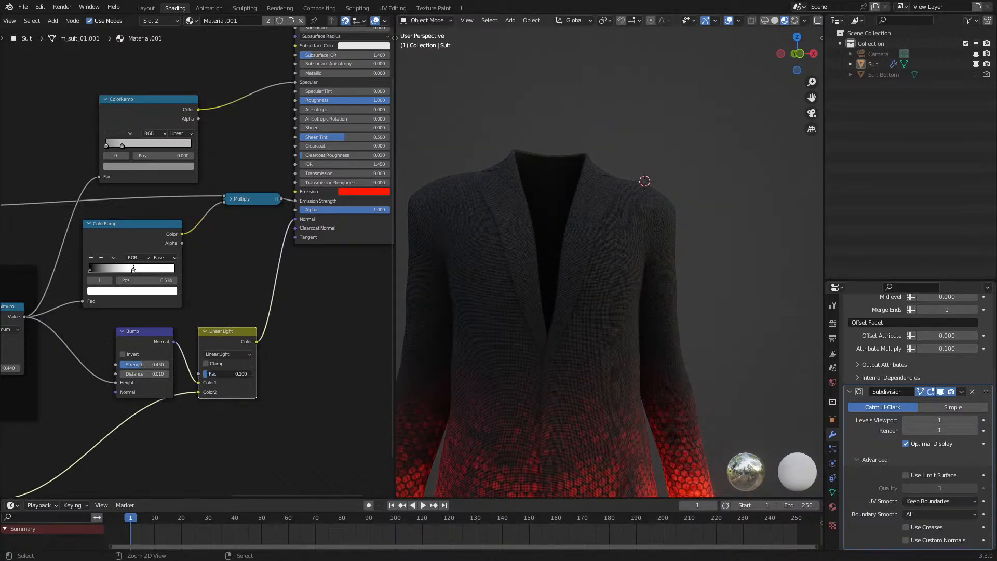
{"action": "scroll", "coordinate": [634, 316], "scroll_direction": "up", "scroll_amount": 3}
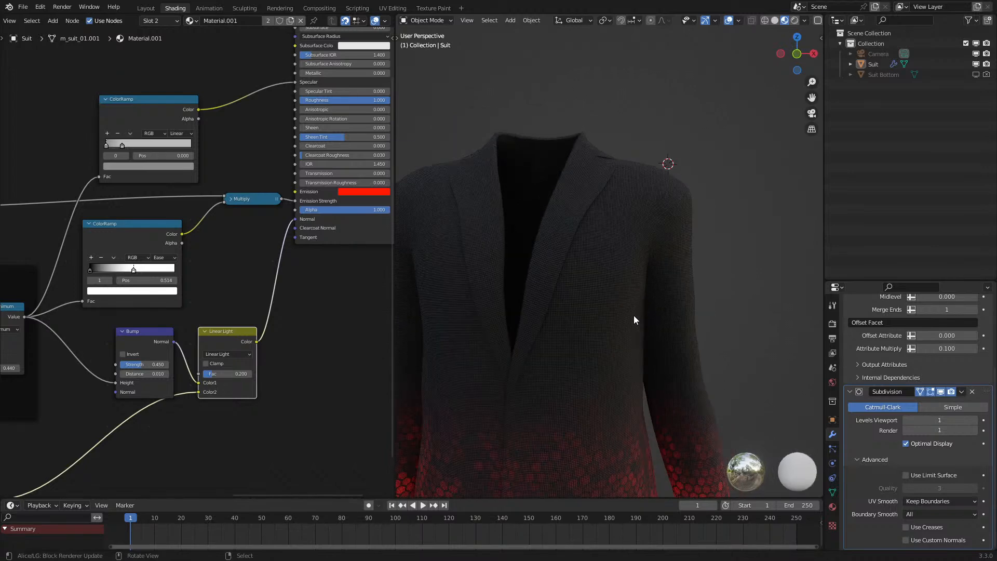
{"action": "scroll", "coordinate": [634, 316], "scroll_direction": "up", "scroll_amount": 2}
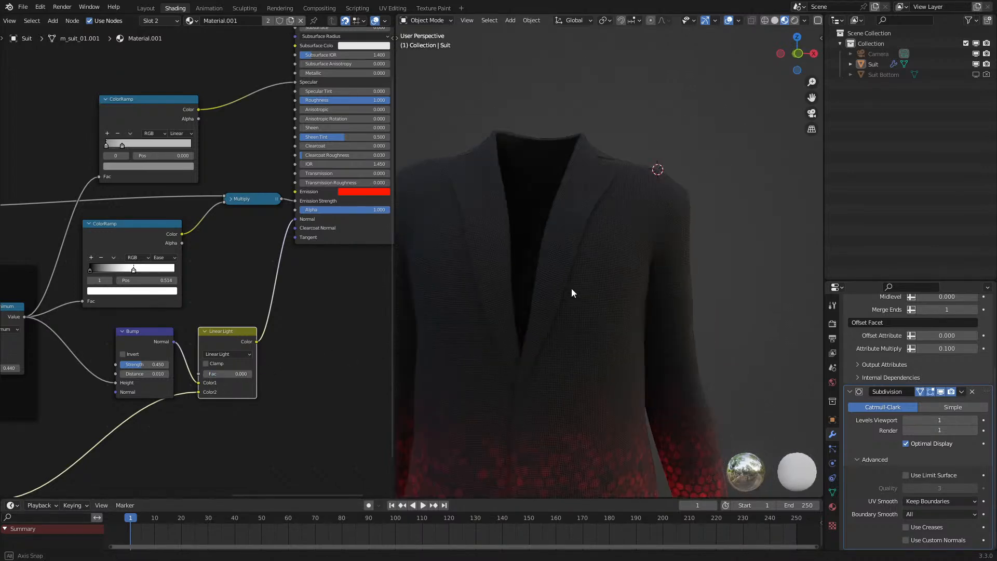
{"action": "key", "text": "ctrl+z"}
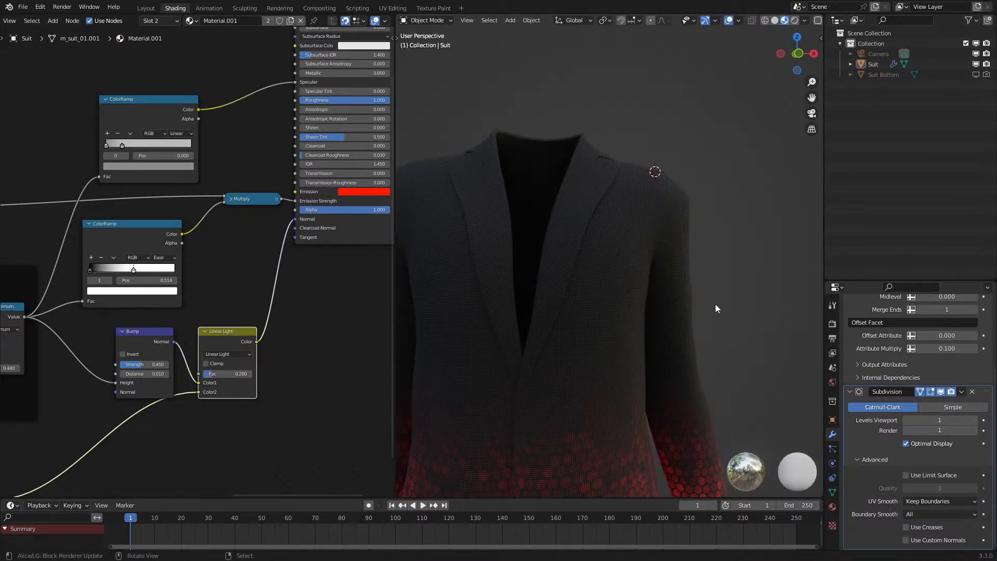
{"action": "scroll", "coordinate": [674, 293], "scroll_direction": "up", "scroll_amount": 4}
{"action": "middle_click_drag", "start_coordinate": [675, 294], "coordinate": [656, 300]}
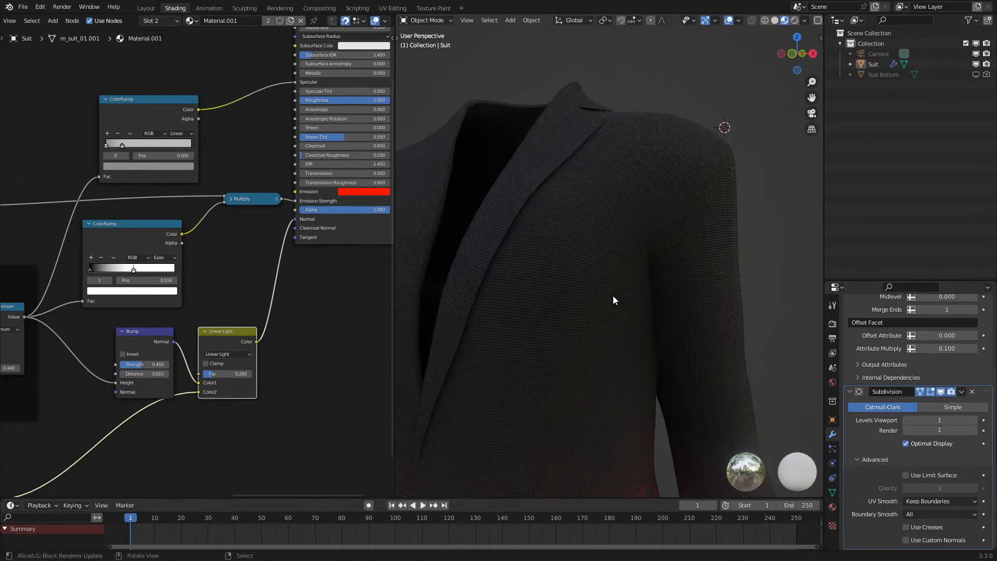
{"action": "middle_click_drag", "start_coordinate": [198, 80], "coordinate": [177, 231]}
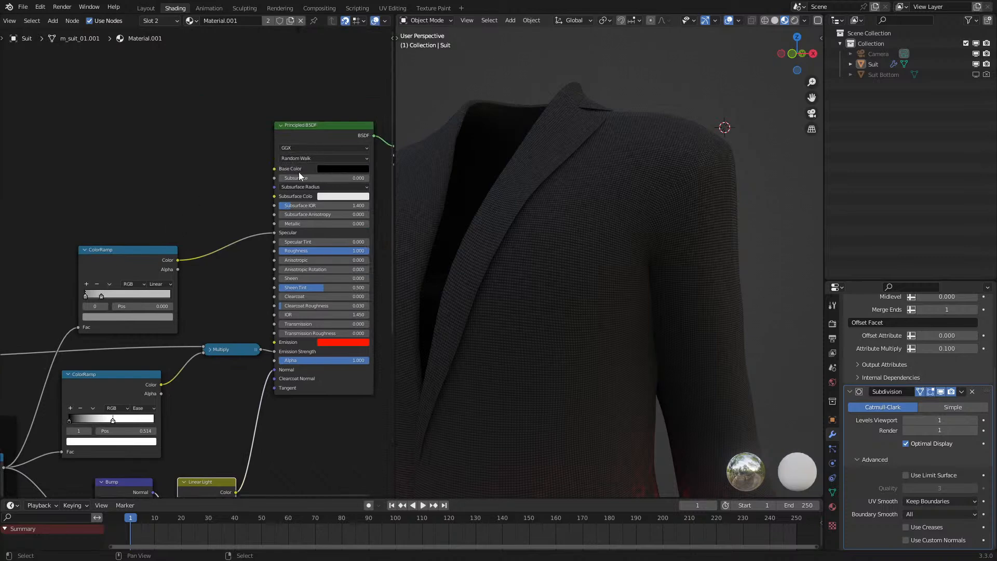
{"action": "middle_click_drag", "start_coordinate": [576, 210], "coordinate": [627, 230]}
{"action": "scroll", "coordinate": [587, 243], "scroll_direction": "down", "scroll_amount": 6}
{"action": "scroll", "coordinate": [628, 234], "scroll_direction": "up", "scroll_amount": 6}
- Try a Linear Light factor of 0.500 on the suit and undo the change
{"action": "middle_click_drag", "start_coordinate": [210, 477], "coordinate": [238, 370]}
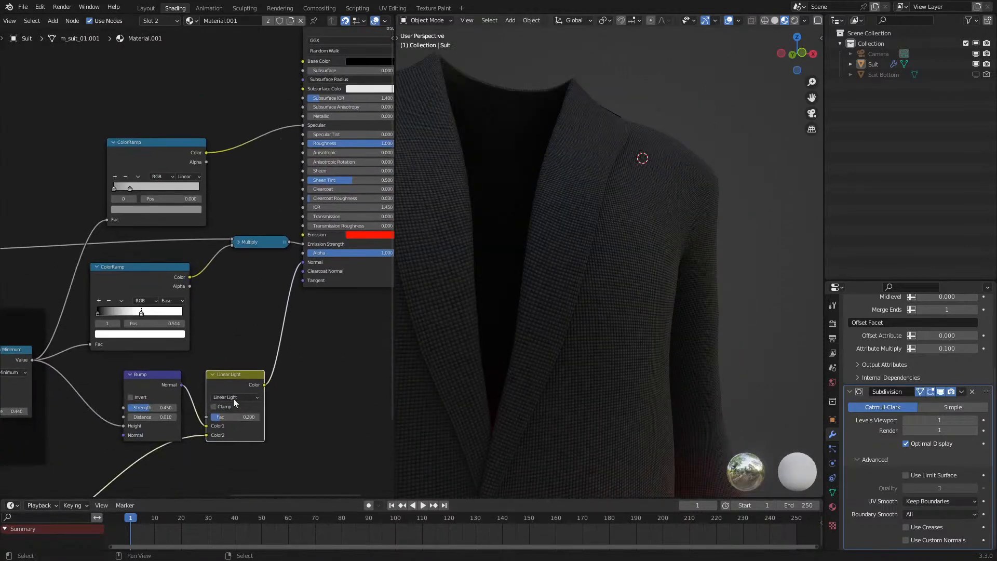
{"action": "left_click_drag", "start_coordinate": [230, 417], "coordinate": [235, 417], "text": "ctrl"}
{"action": "scroll", "coordinate": [568, 322], "scroll_direction": "down", "scroll_amount": 5}
{"action": "middle_click_drag", "start_coordinate": [568, 322], "coordinate": [546, 330]}
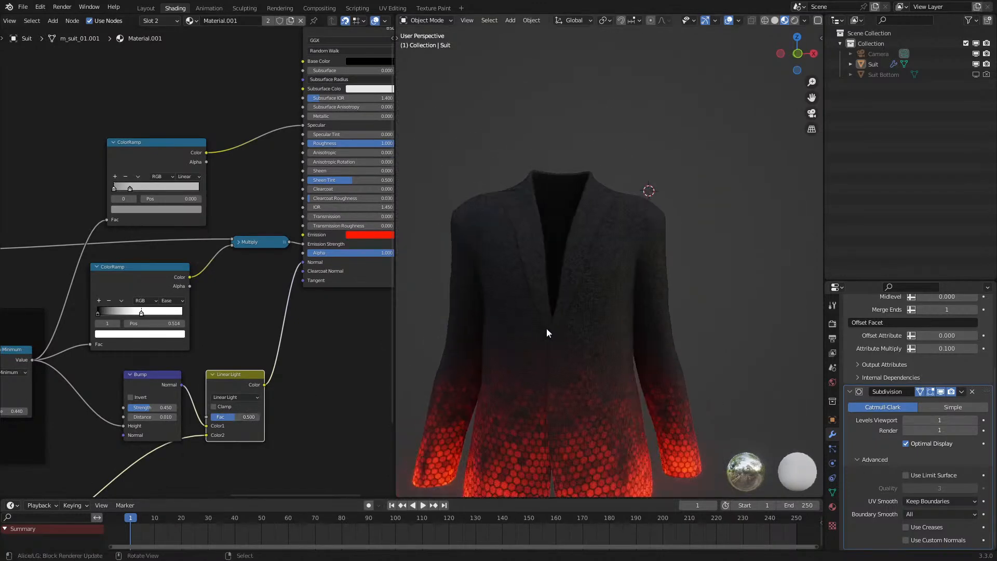
{"action": "scroll", "coordinate": [591, 343], "scroll_direction": "up", "scroll_amount": 5}
{"action": "scroll", "coordinate": [591, 344], "scroll_direction": "down", "scroll_amount": 6}
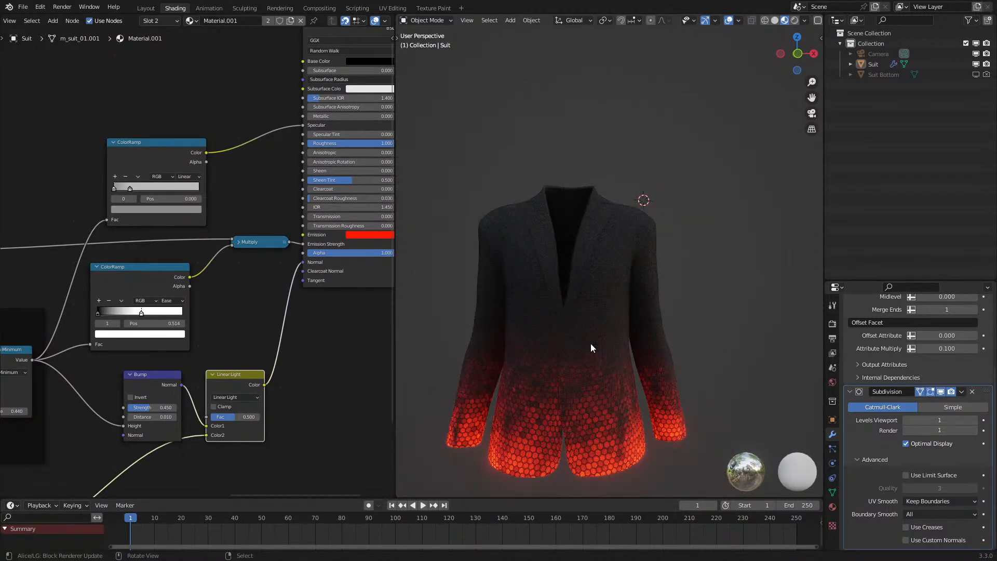
{"action": "middle_click_drag", "start_coordinate": [591, 344], "coordinate": [563, 383]}
{"action": "scroll", "coordinate": [618, 331], "scroll_direction": "up", "scroll_amount": 4}
{"action": "scroll", "coordinate": [590, 344], "scroll_direction": "down", "scroll_amount": 2}
{"action": "key", "text": "ctrl+z"}
- Try the black stop of the Noise Texture's ColorRamp at position 0.468 and return it to 0
{"action": "middle_click_drag", "start_coordinate": [148, 412], "coordinate": [219, 355]}
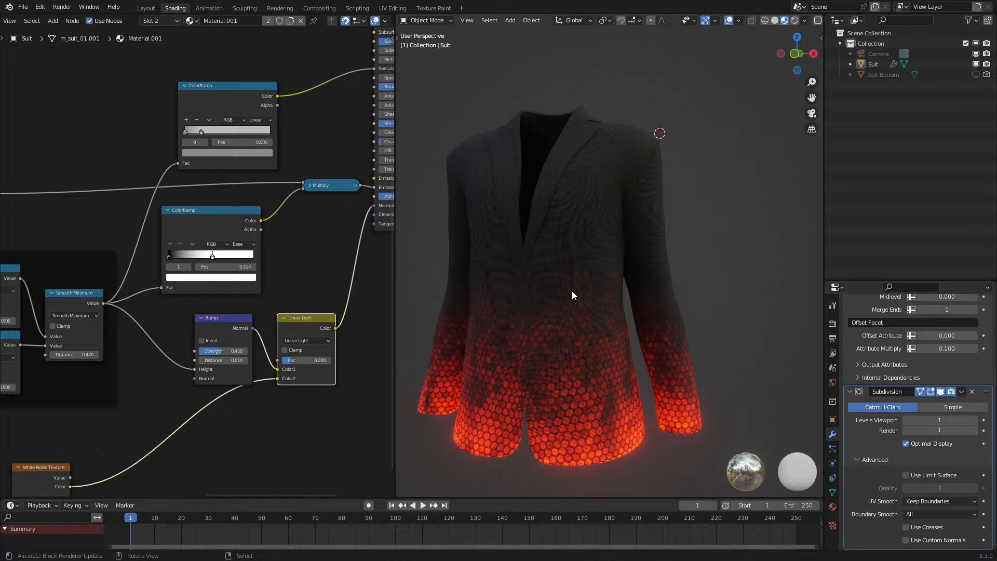
{"action": "mouse_move", "coordinate": [547, 319]}
{"action": "middle_mouse_down"}
{"action": "mouse_move", "coordinate": [714, 338]}
{"action": "mouse_move", "coordinate": [634, 338]}
{"action": "mouse_move", "coordinate": [576, 319]}
{"action": "mouse_move", "coordinate": [513, 325]}
{"action": "mouse_move", "coordinate": [549, 314]}
{"action": "middle_mouse_up"}
{"action": "scroll", "coordinate": [578, 316], "scroll_direction": "down", "scroll_amount": 3}
{"action": "scroll", "coordinate": [513, 325], "scroll_direction": "up", "scroll_amount": 1}
{"action": "middle_click_drag", "start_coordinate": [90, 354], "coordinate": [162, 350]}
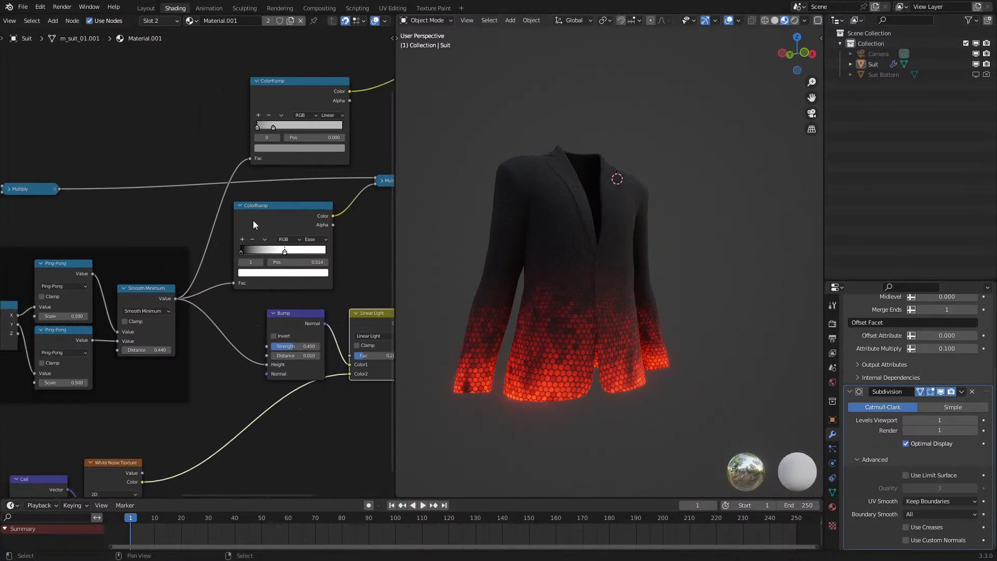
{"action": "middle_click_drag", "start_coordinate": [120, 264], "coordinate": [314, 260]}
{"action": "scroll", "coordinate": [314, 260], "scroll_direction": "down", "scroll_amount": 5}
{"action": "middle_click_drag", "start_coordinate": [76, 301], "coordinate": [240, 294]}
{"action": "scroll", "coordinate": [240, 294], "scroll_direction": "up", "scroll_amount": 5}
{"action": "left_click_drag", "start_coordinate": [213, 294], "coordinate": [255, 296]}
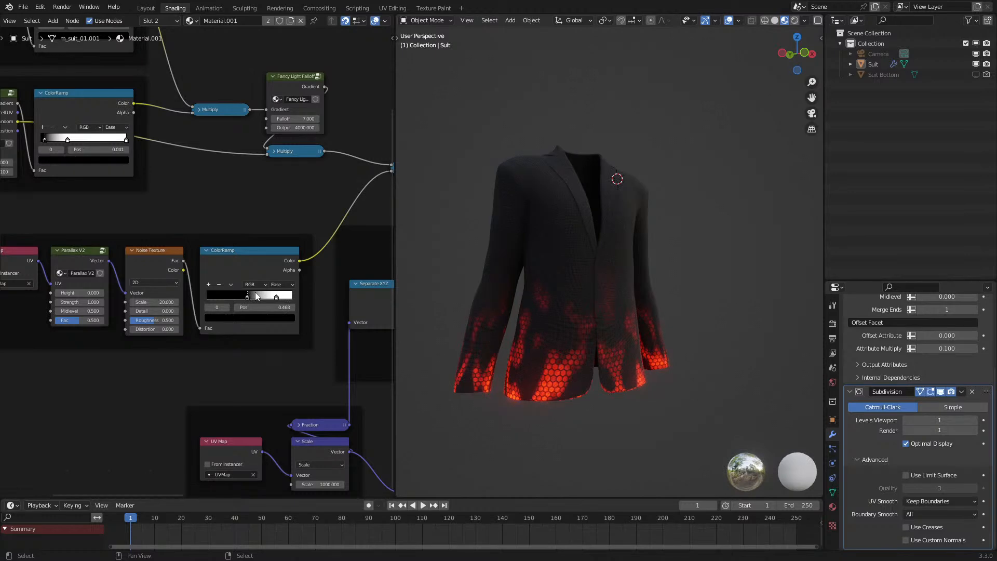
{"action": "left_click_drag", "start_coordinate": [242, 295], "coordinate": [199, 313]}
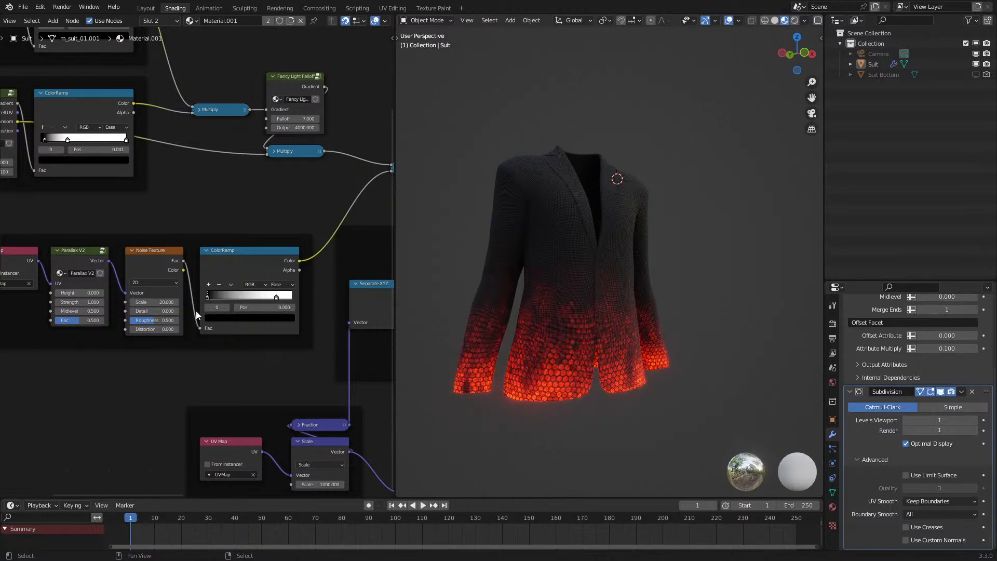
- Adjust the white stop of the Noise Texture's ColorRamp to a position of about 0.81
{"action": "middle_click_drag", "start_coordinate": [621, 258], "coordinate": [655, 257]}
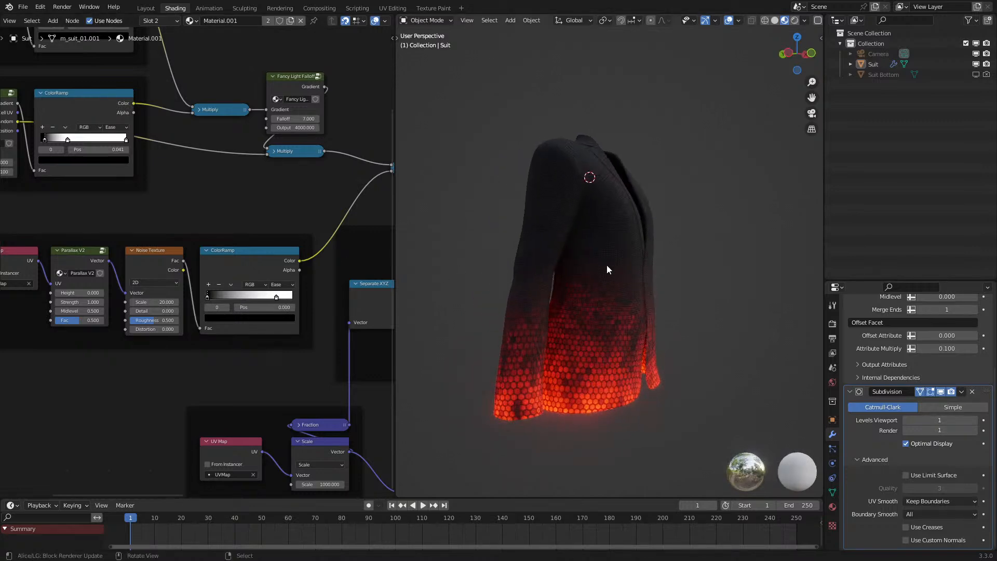
{"action": "scroll", "coordinate": [607, 266], "scroll_direction": "up", "scroll_amount": 3}
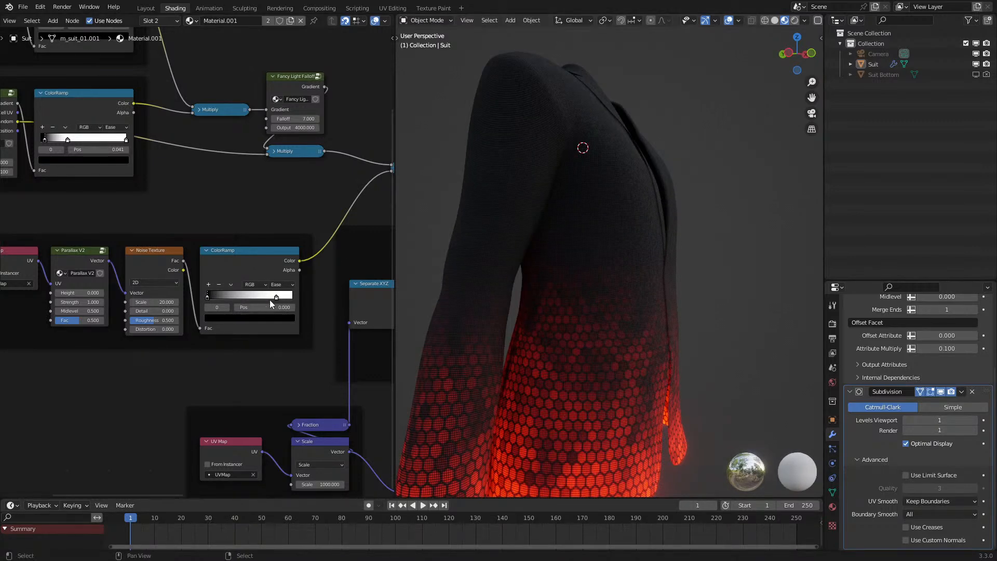
{"action": "mouse_move", "coordinate": [263, 298]}
{"action": "left_mouse_down"}
{"action": "mouse_move", "coordinate": [250, 307]}
{"action": "mouse_move", "coordinate": [277, 305]}
{"action": "left_mouse_up"}
{"action": "scroll", "coordinate": [467, 271], "scroll_direction": "down", "scroll_amount": 2}
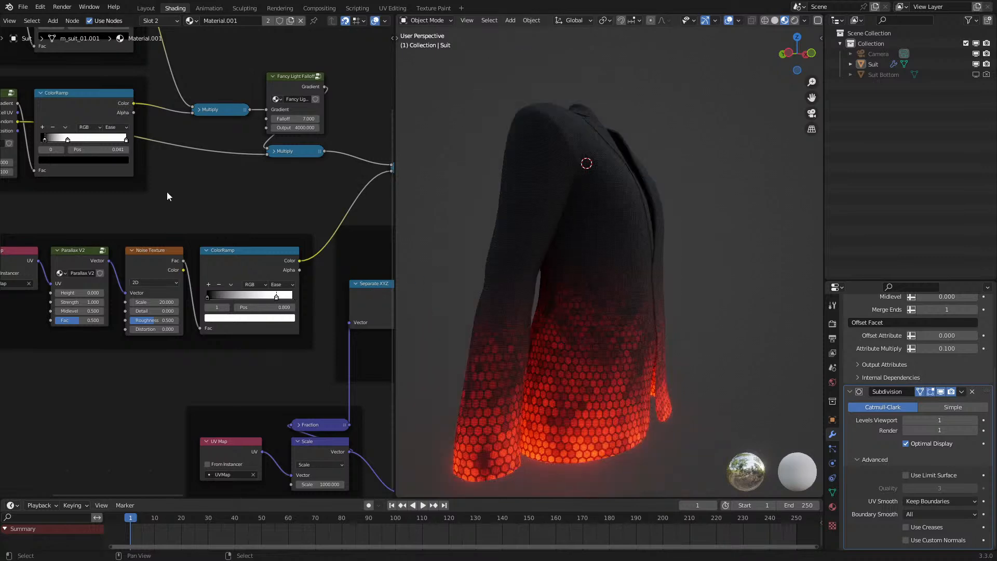
{"action": "scroll", "coordinate": [161, 195], "scroll_direction": "down", "scroll_amount": 1}
- Try a cyan emission color on the Principled BSDF and undo the change
{"action": "middle_click_drag", "start_coordinate": [172, 197], "coordinate": [121, 291]}
{"action": "scroll", "coordinate": [290, 238], "scroll_direction": "down", "scroll_amount": 5}
{"action": "middle_click_drag", "start_coordinate": [317, 224], "coordinate": [2, 265]}
{"action": "scroll", "coordinate": [324, 276], "scroll_direction": "up", "scroll_amount": 6}
{"action": "middle_click_drag", "start_coordinate": [324, 277], "coordinate": [335, 287]}
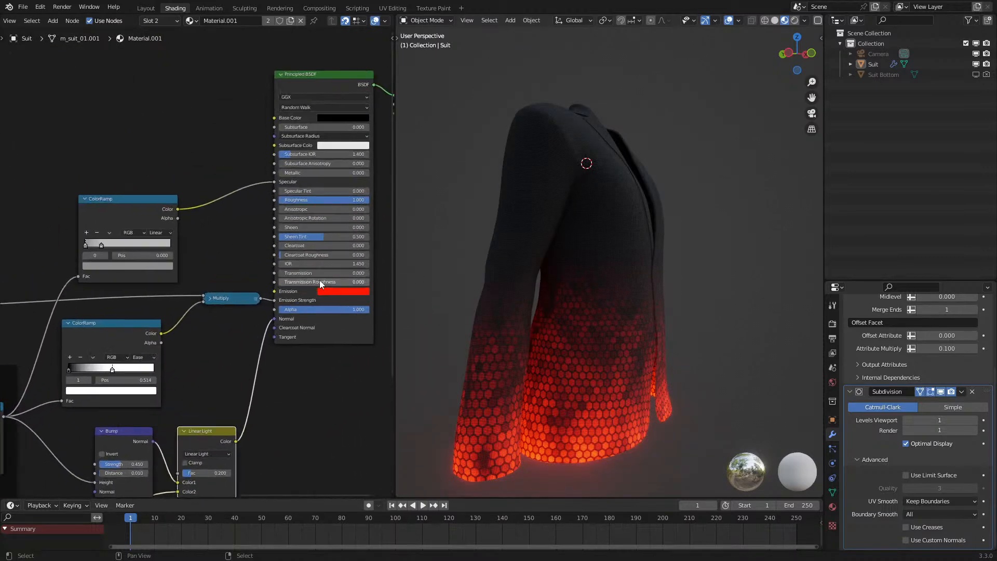
{"action": "left_click", "coordinate": [336, 292]}
{"action": "left_click_drag", "start_coordinate": [354, 203], "coordinate": [355, 174]}
{"action": "scroll", "coordinate": [747, 323], "scroll_direction": "down", "scroll_amount": 7}
{"action": "middle_click_drag", "start_coordinate": [711, 323], "coordinate": [640, 309]}
{"action": "scroll", "coordinate": [619, 323], "scroll_direction": "up", "scroll_amount": 6}
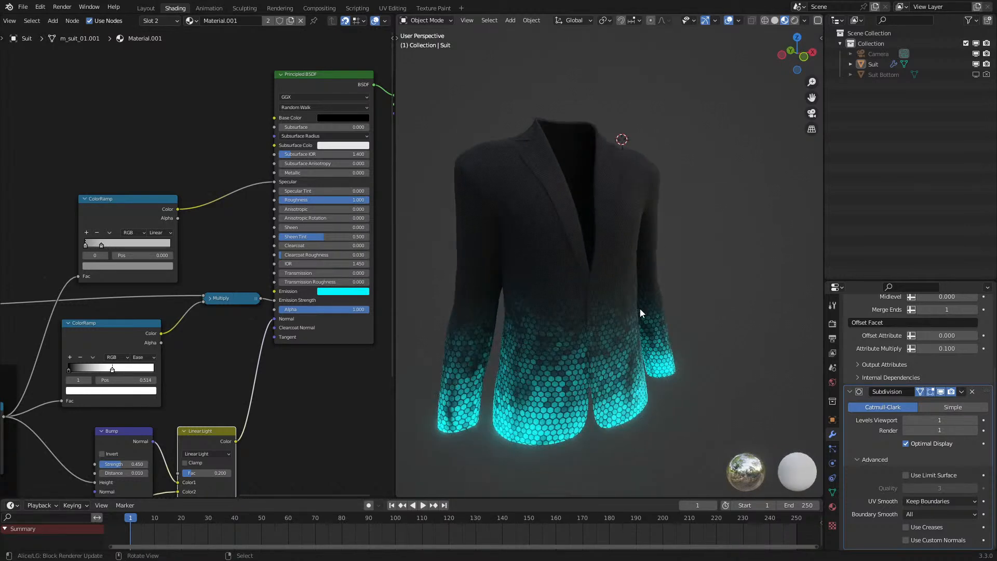
{"action": "key", "text": "ctrl+z"}
- Shrink the glowing hexagons by moving the Hexagon ColorRamp's black stop toward white and its inner white stop to 0.859
{"action": "middle_click_drag", "start_coordinate": [244, 341], "coordinate": [80, 352]}
{"action": "left_click_drag", "start_coordinate": [168, 294], "coordinate": [214, 295]}
{"action": "middle_click_drag", "start_coordinate": [483, 345], "coordinate": [527, 341]}
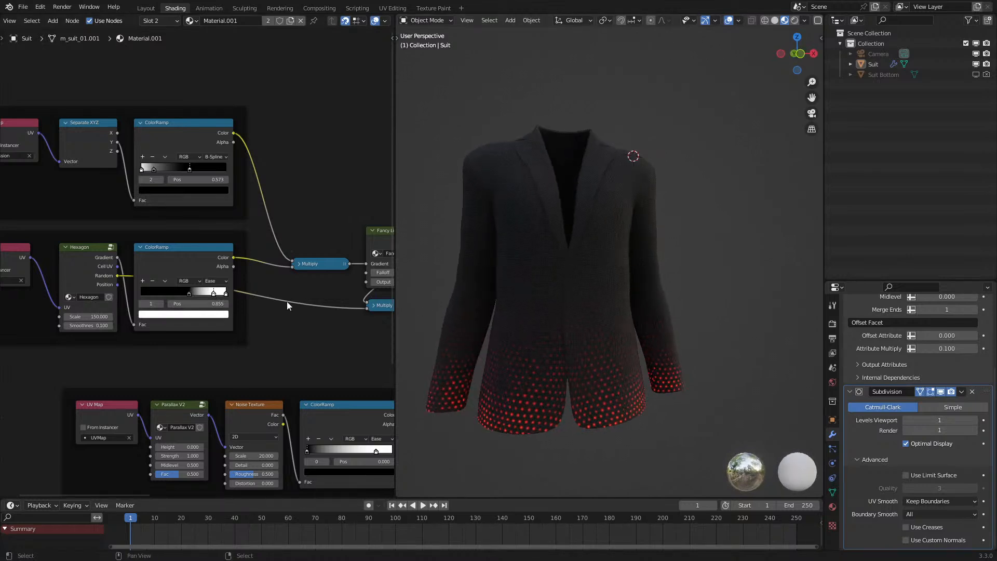
- Try the Hexagon ColorRamp's black stop at 0.732 and undo the recent changes to that ramp's stops
{"action": "mouse_move", "coordinate": [207, 295]}
{"action": "left_mouse_down"}
{"action": "mouse_move", "coordinate": [143, 295]}
{"action": "mouse_move", "coordinate": [206, 295]}
{"action": "left_mouse_up"}
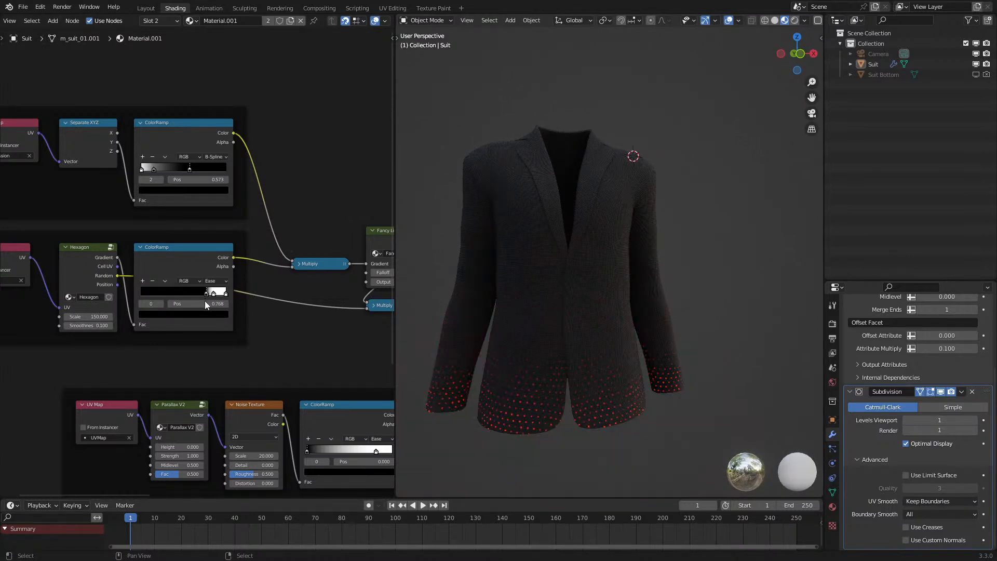
{"action": "middle_click_drag", "start_coordinate": [413, 332], "coordinate": [631, 288]}
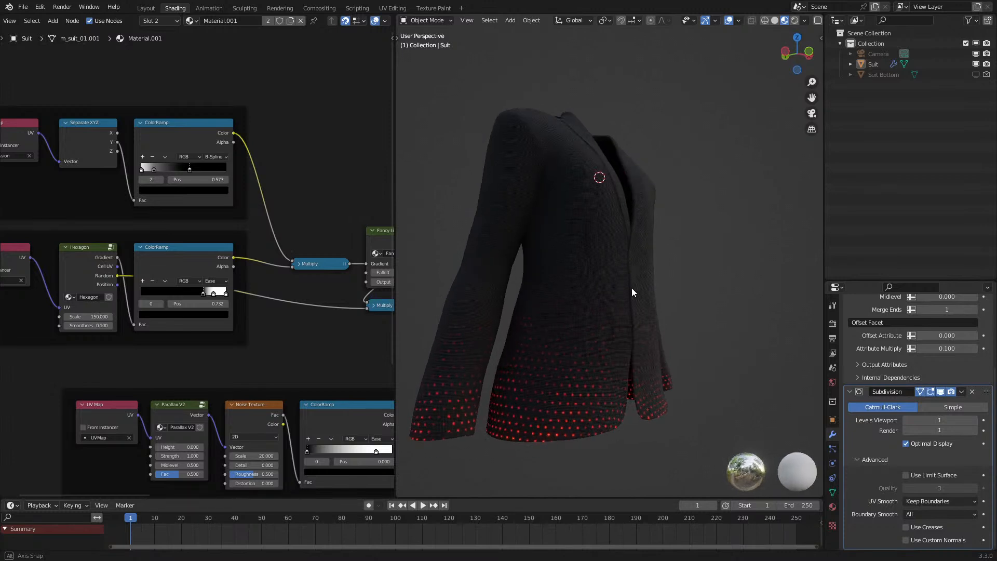
{"action": "key", "text": "ctrl+z"}
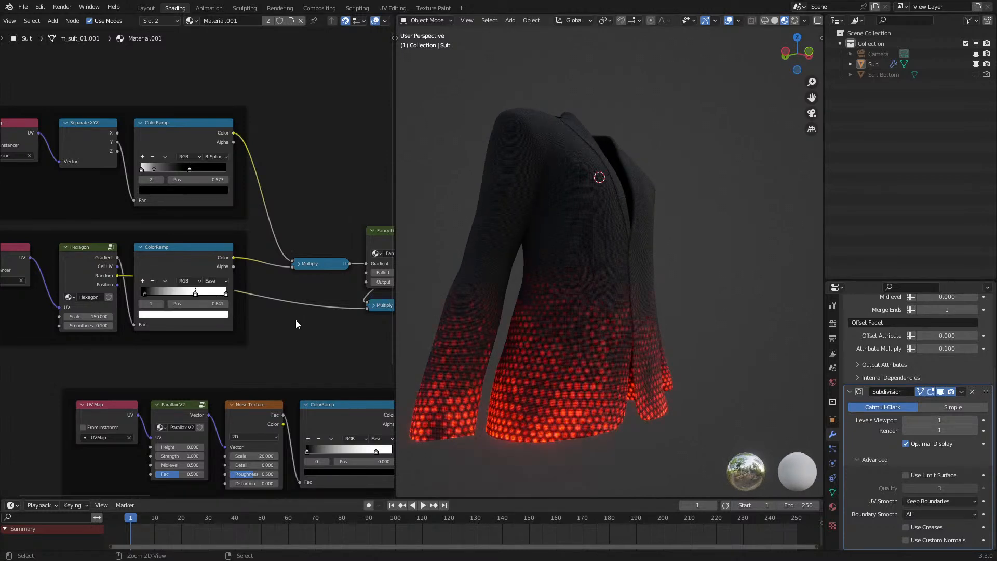
- Change the Principled BSDF's emission color to bright green
{"action": "scroll", "coordinate": [235, 332], "scroll_direction": "down", "scroll_amount": 6}
{"action": "middle_click_drag", "start_coordinate": [182, 355], "coordinate": [9, 344]}
{"action": "scroll", "coordinate": [200, 264], "scroll_direction": "up", "scroll_amount": 3}
{"action": "key", "text": "shift+d"}
{"action": "left_click", "coordinate": [71, 332]}
{"action": "middle_click_drag", "start_coordinate": [286, 289], "coordinate": [283, 251]}
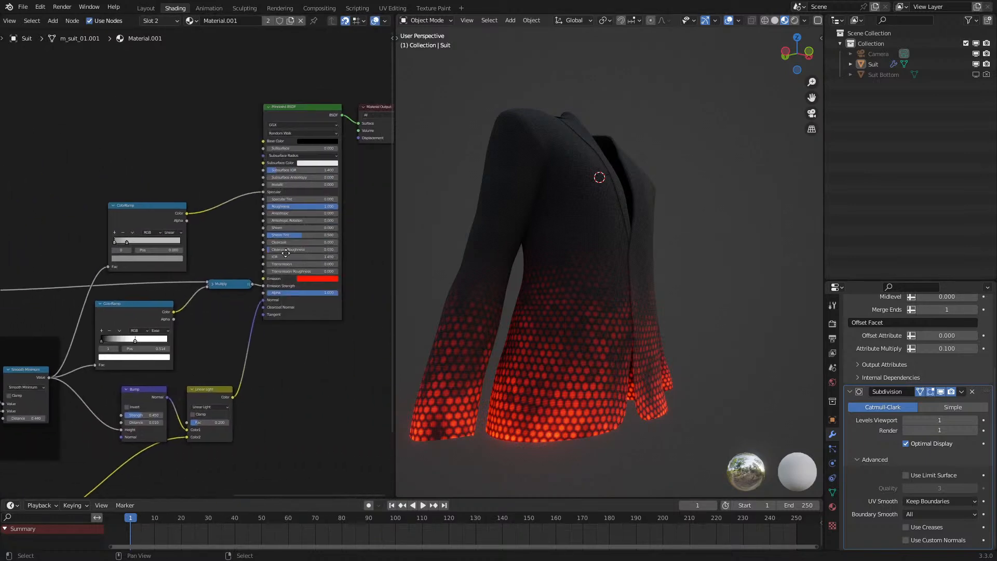
{"action": "left_click", "coordinate": [331, 279]}
{"action": "left_click_drag", "start_coordinate": [330, 193], "coordinate": [301, 203]}
{"action": "middle_click_drag", "start_coordinate": [567, 261], "coordinate": [620, 323]}
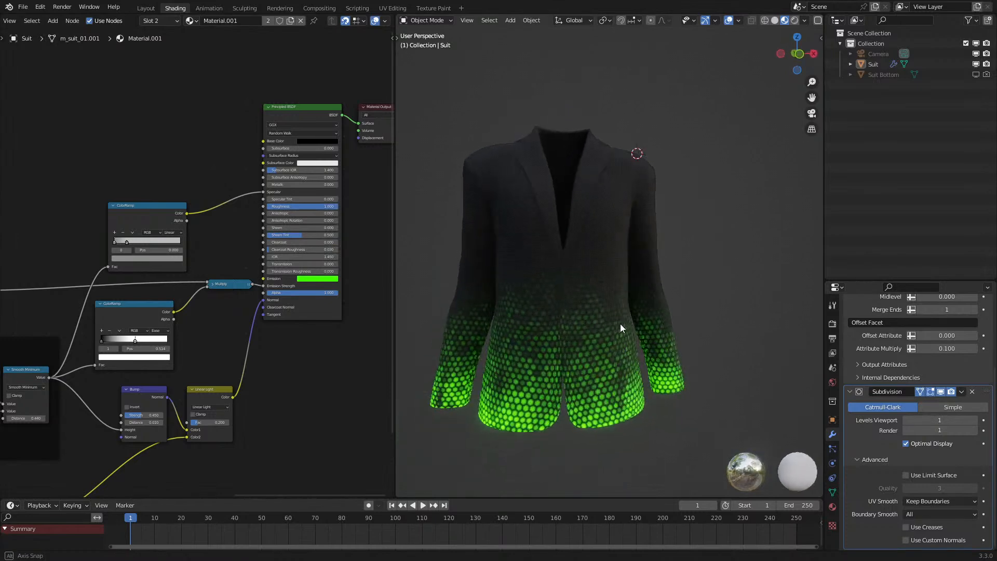
- Extend the glow's height by moving the last black stop of the Separate XYZ gradient's ColorRamp to 0.673
{"action": "middle_click_drag", "start_coordinate": [113, 282], "coordinate": [275, 339]}
{"action": "left_click_drag", "start_coordinate": [137, 317], "coordinate": [134, 322]}
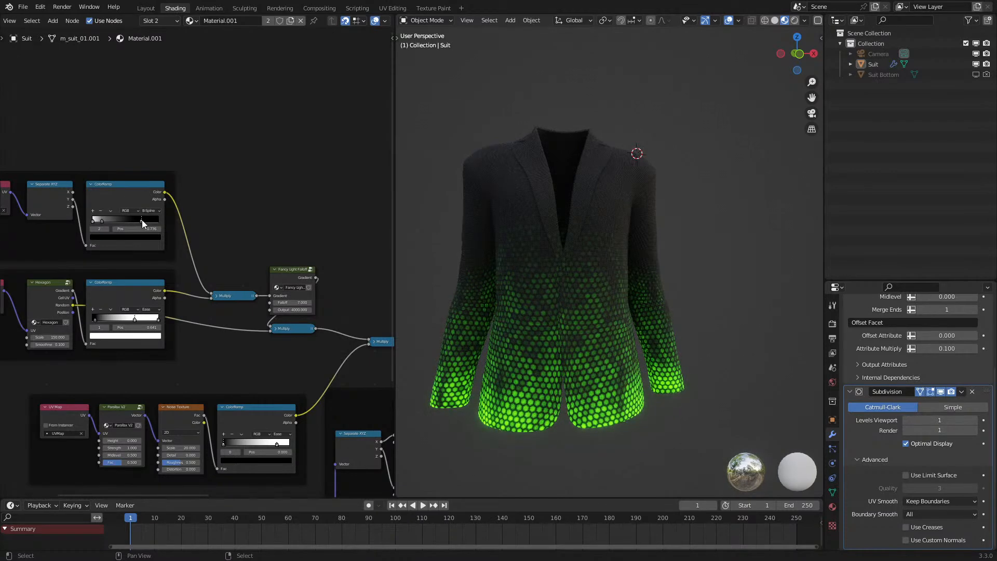
{"action": "mouse_move", "coordinate": [623, 332]}
{"action": "middle_mouse_down"}
{"action": "mouse_move", "coordinate": [643, 335]}
{"action": "mouse_move", "coordinate": [615, 326]}
{"action": "middle_mouse_up"}
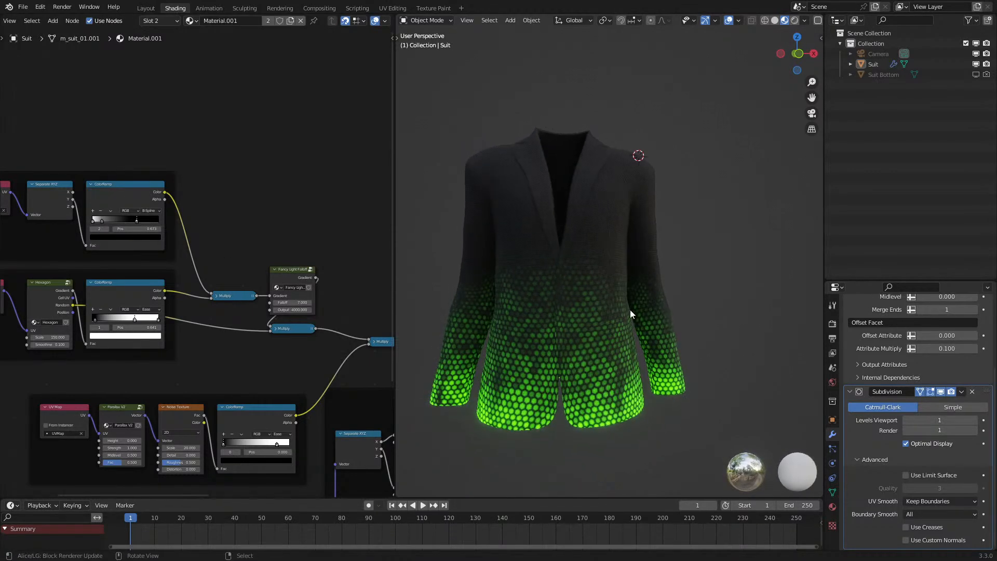
- Switch to the UV Editing workspace, make the suit's Emission UV map active and clear the UV selection
{"action": "left_click", "coordinate": [401, 7]}
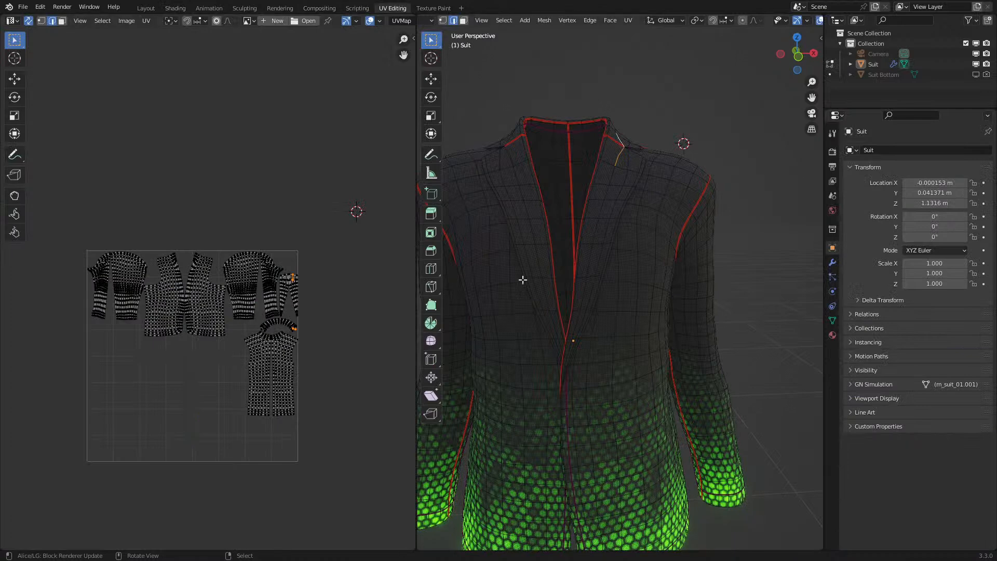
{"action": "left_click", "coordinate": [832, 321]}
{"action": "left_click", "coordinate": [880, 337]}
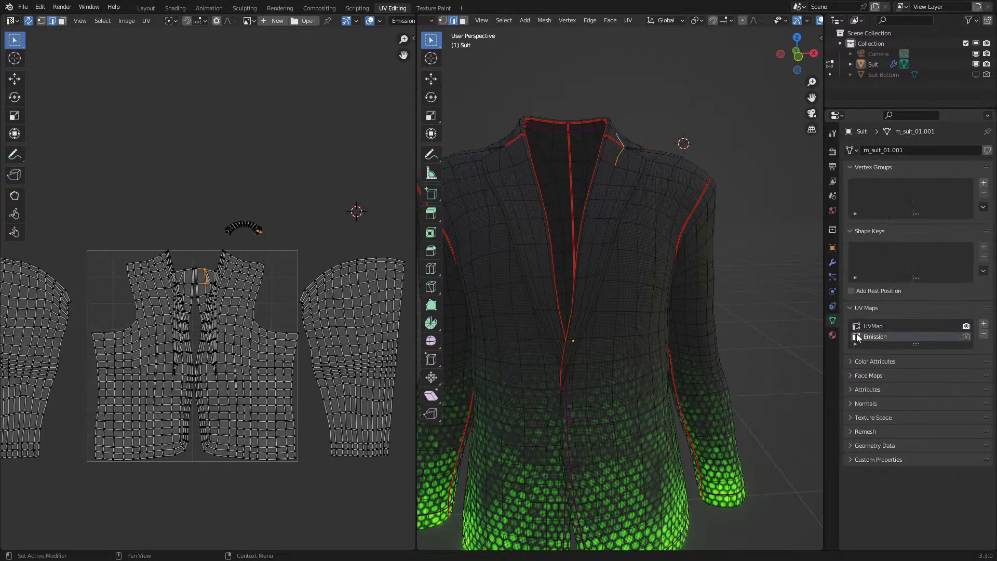
{"action": "scroll", "coordinate": [308, 339], "scroll_direction": "down", "scroll_amount": 1}
{"action": "key", "text": "a"}
{"action": "key", "text": "a"}
{"action": "middle_click_drag", "start_coordinate": [305, 338], "coordinate": [291, 337]}
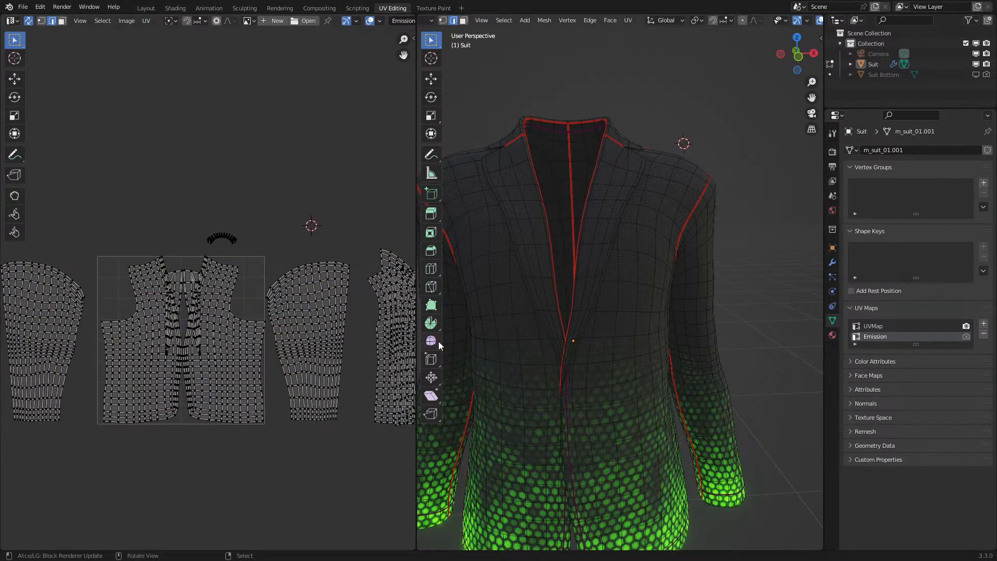
- Select the linked islands of the suit's front panels, lapels and back panels, leaving the sleeves and collar unselected
{"action": "key", "text": "l"}
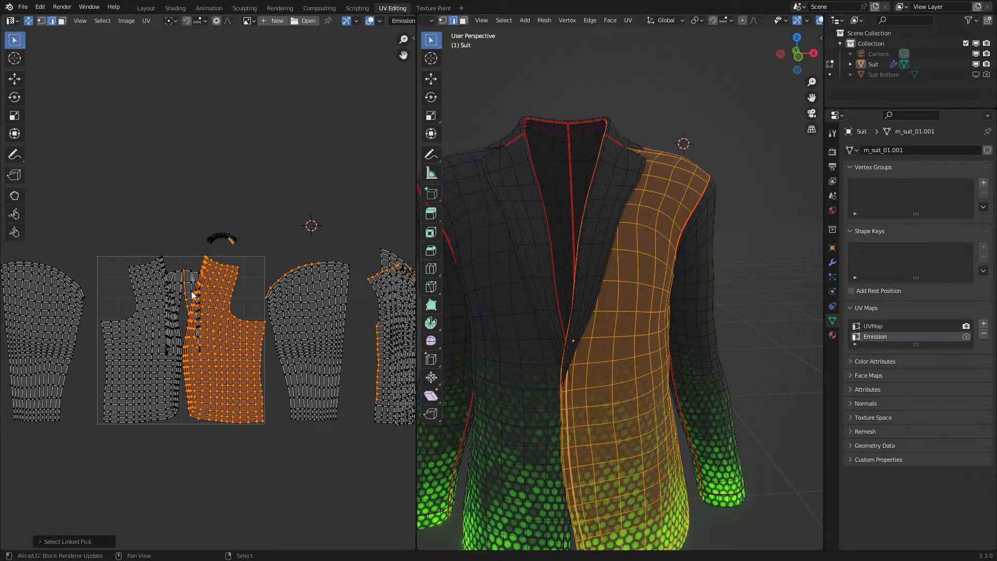
{"action": "key", "text": "l"}
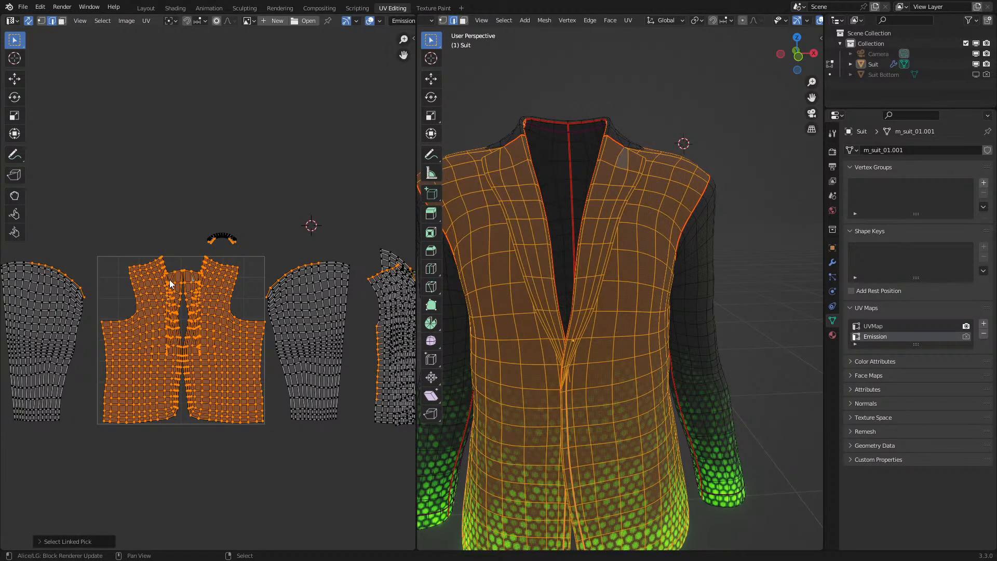
{"action": "key", "text": "s"}
{"action": "key", "text": "y"}
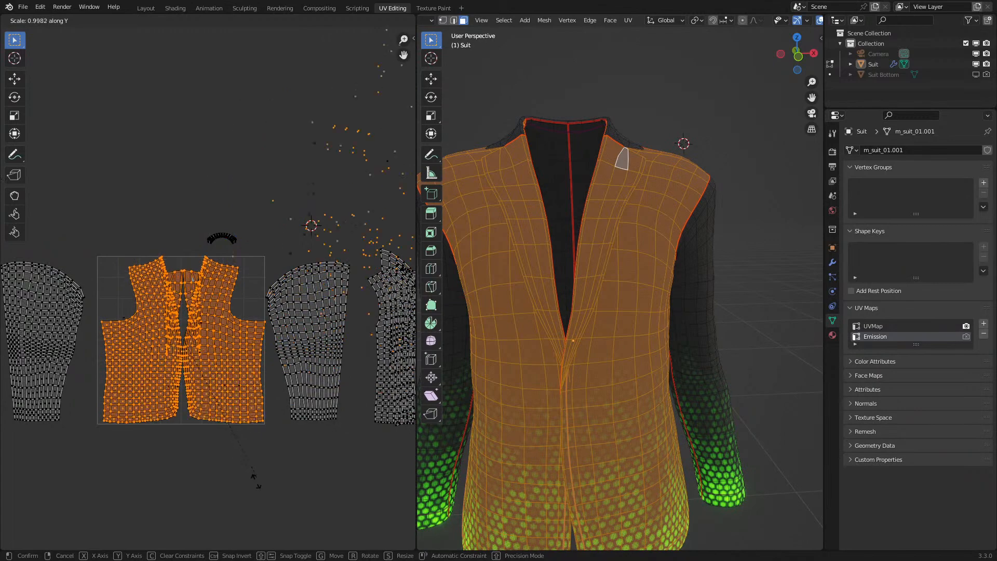
{"action": "right_click", "coordinate": [242, 447]}
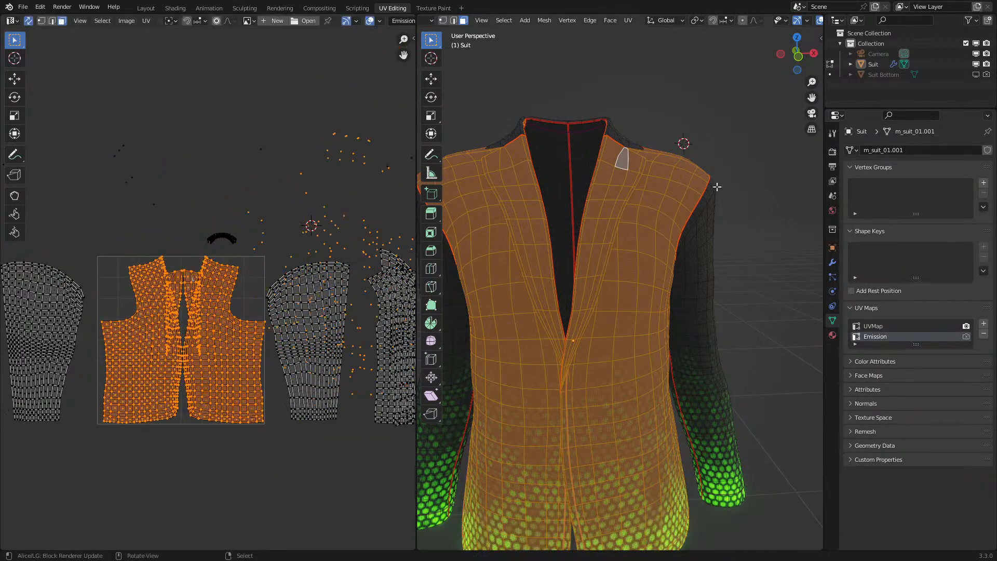
{"action": "middle_click_drag", "start_coordinate": [511, 248], "coordinate": [654, 255]}
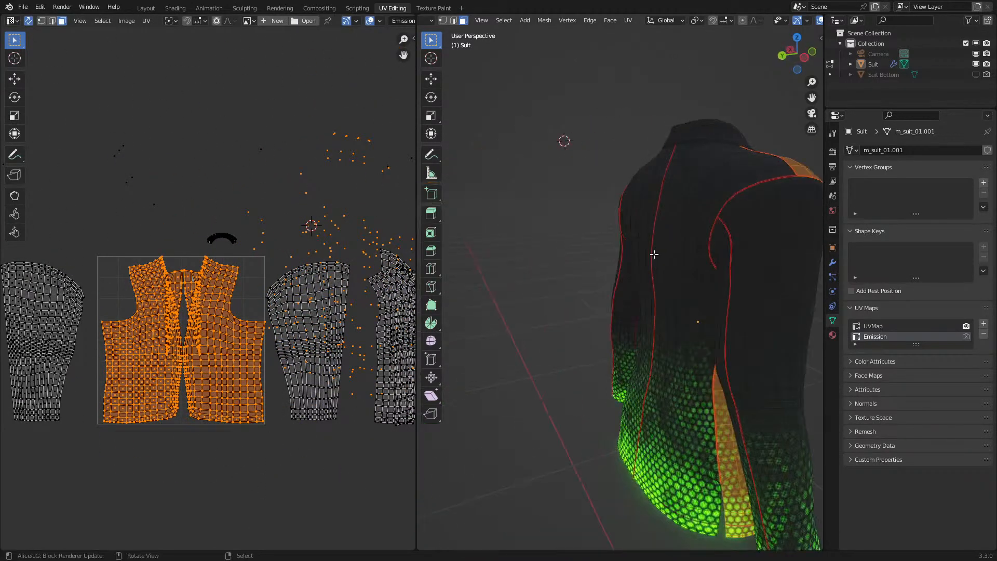
{"action": "key", "text": "ctrl+l"}
{"action": "key", "text": "l"}
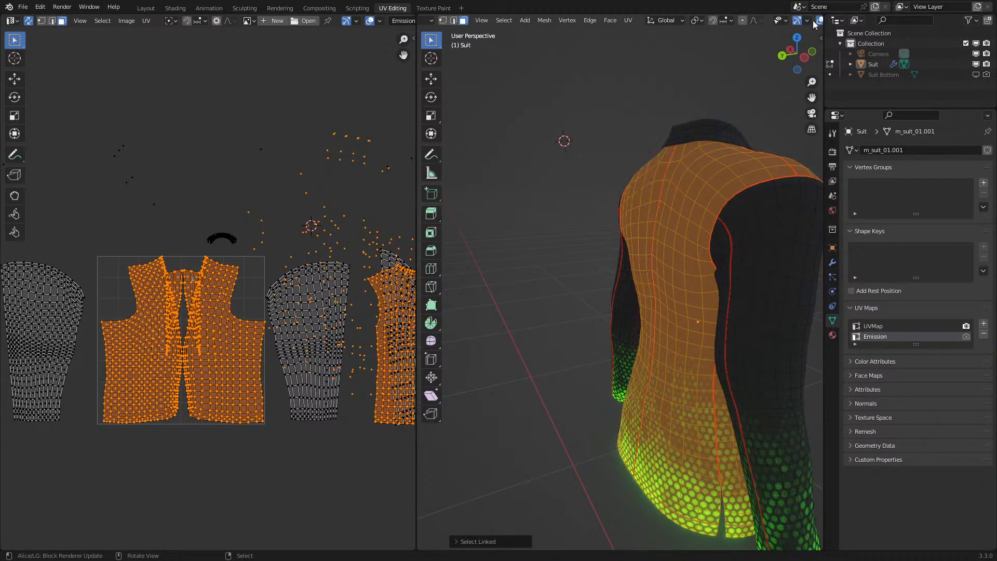
- Hide the viewport overlays, stretch the selected body islands along Y in the Emission UV layout and shift them along Y
{"action": "left_click", "coordinate": [751, 21]}
{"action": "scroll", "coordinate": [675, 318], "scroll_direction": "down", "scroll_amount": 3}
{"action": "middle_click_drag", "start_coordinate": [675, 318], "coordinate": [572, 335]}
{"action": "key", "text": "s"}
{"action": "key", "text": "y"}
{"action": "left_click", "coordinate": [239, 435]}
{"action": "key", "text": "g"}
{"action": "key", "text": "y"}
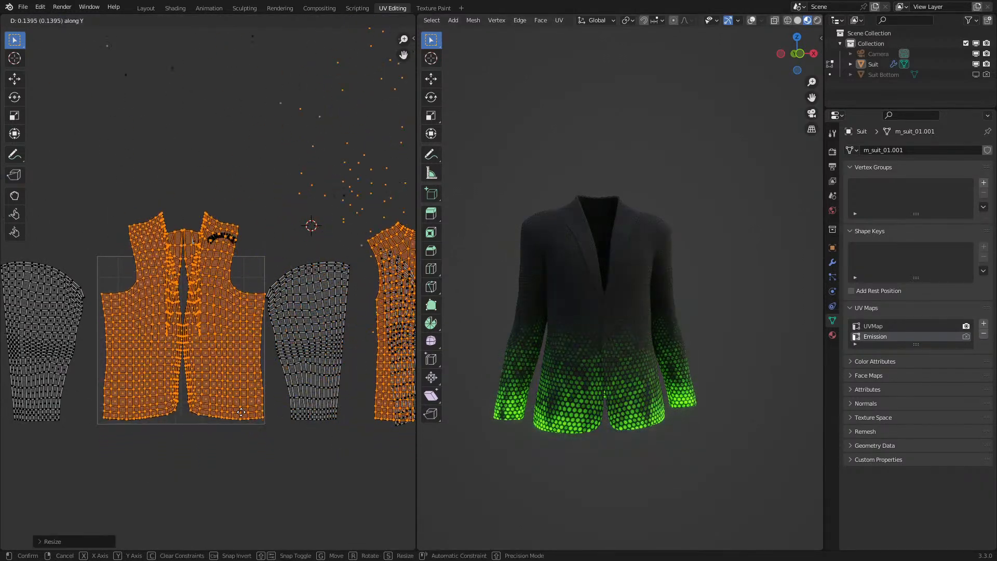
{"action": "right_click", "coordinate": [240, 416]}
{"action": "key", "text": "g"}
{"action": "key", "text": "y"}
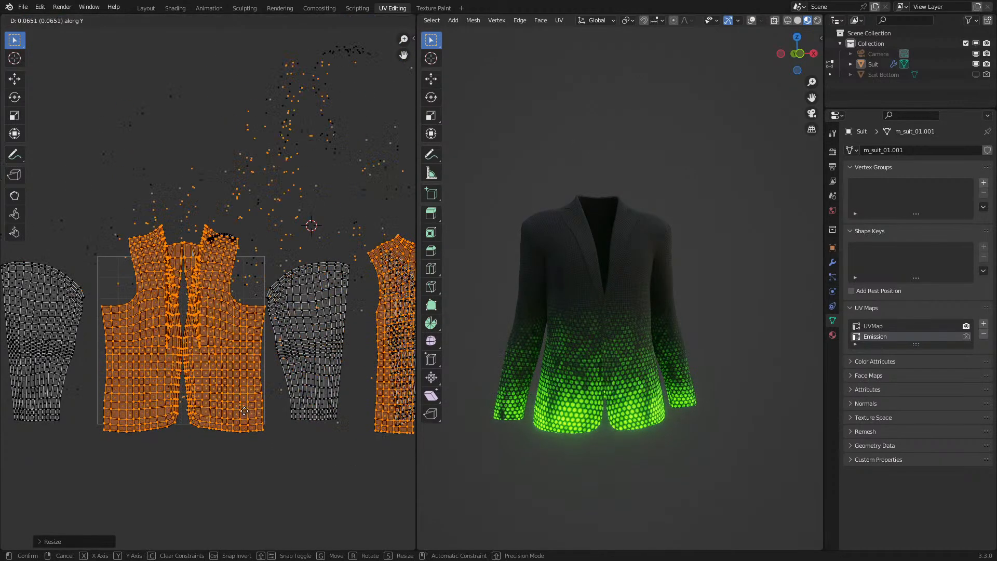
{"action": "left_click", "coordinate": [512, 404]}
{"action": "key", "text": "Tab"}
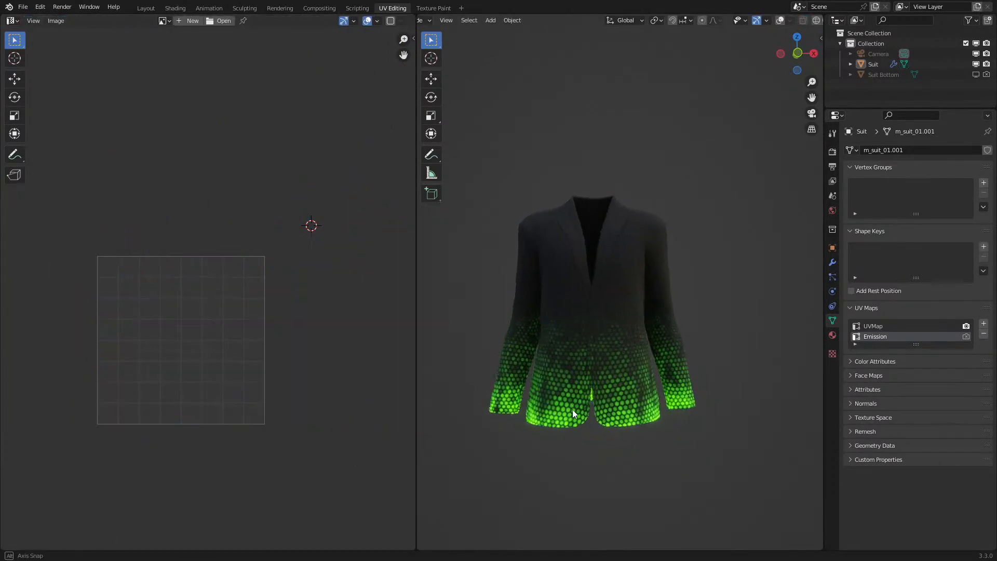
- Rescale the body islands along Y and move them about -0.028 along Y to align their hem with the sleeve cuffs
{"action": "key", "text": "Tab"}
{"action": "key", "text": "s"}
{"action": "key", "text": "y"}
{"action": "left_click", "coordinate": [264, 422]}
{"action": "key", "text": "g"}
{"action": "key", "text": "y"}
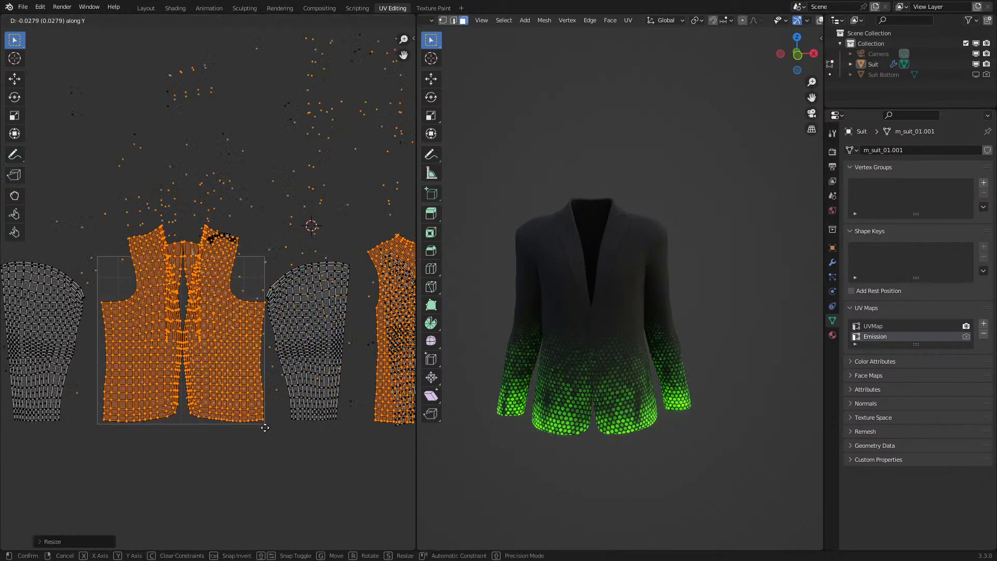
{"action": "left_click", "coordinate": [264, 427]}
{"action": "key", "text": "Tab"}
{"action": "middle_click_drag", "start_coordinate": [590, 429], "coordinate": [618, 410]}
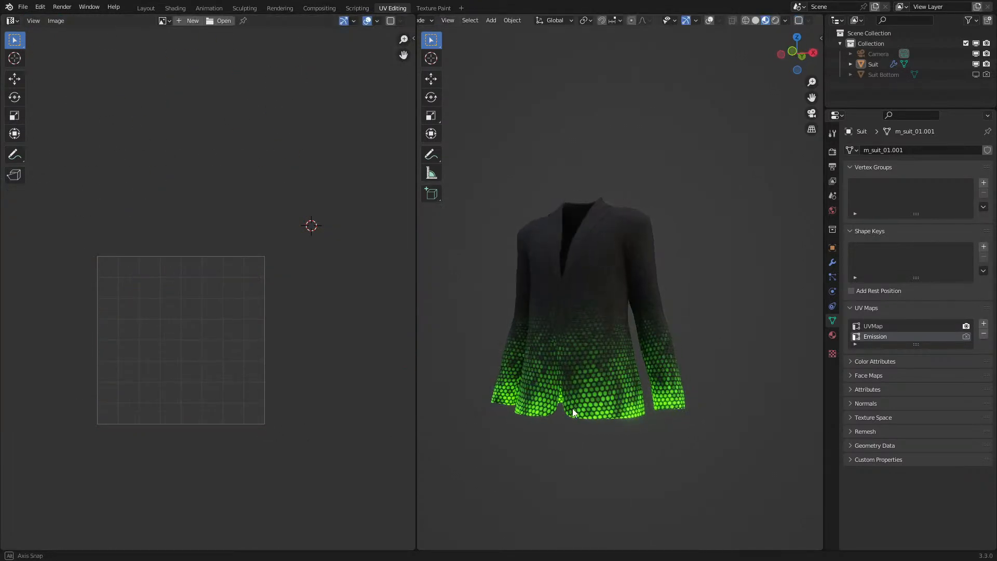
- Try moving the body islands far down along Y in the Emission UV layout and cancel the move
{"action": "key", "text": "Tab"}
{"action": "key", "text": "g"}
{"action": "key", "text": "y"}
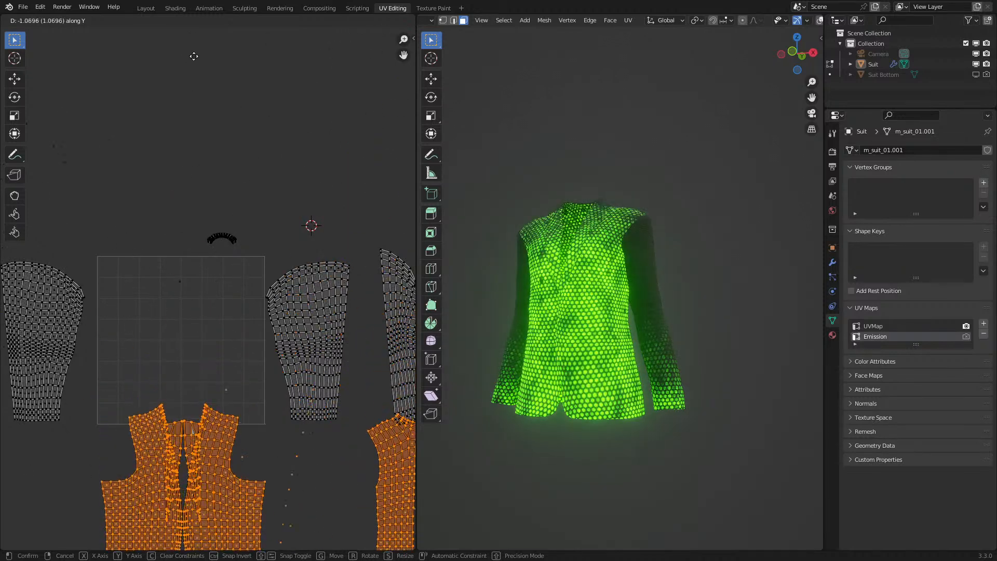
{"action": "key", "text": "Escape"}
{"action": "key", "text": "Tab"}
{"action": "middle_click_drag", "start_coordinate": [537, 126], "coordinate": [603, 160]}
{"action": "scroll", "coordinate": [597, 125], "scroll_direction": "up", "scroll_amount": 2}
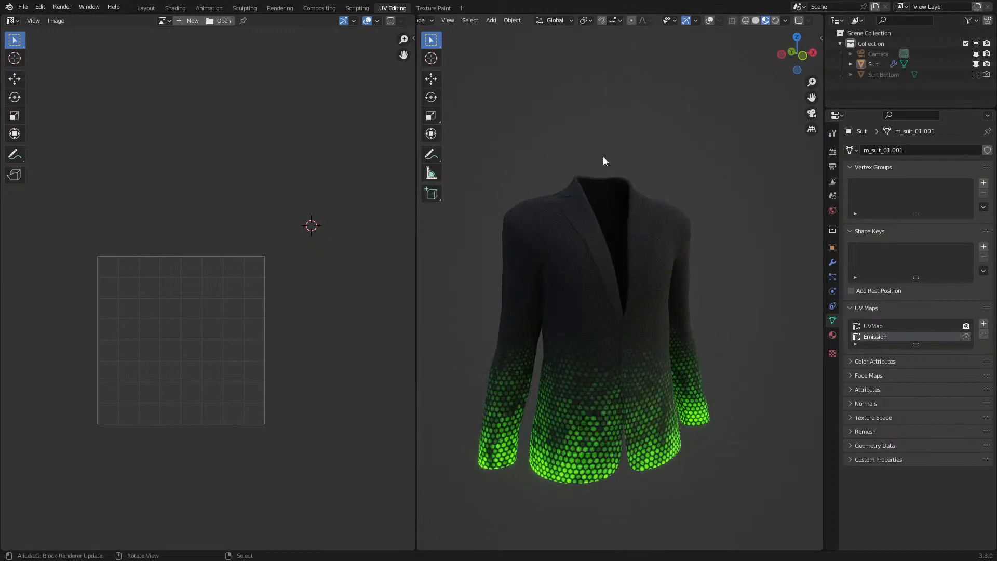
{"action": "scroll", "coordinate": [603, 157], "scroll_direction": "up", "scroll_amount": 1}
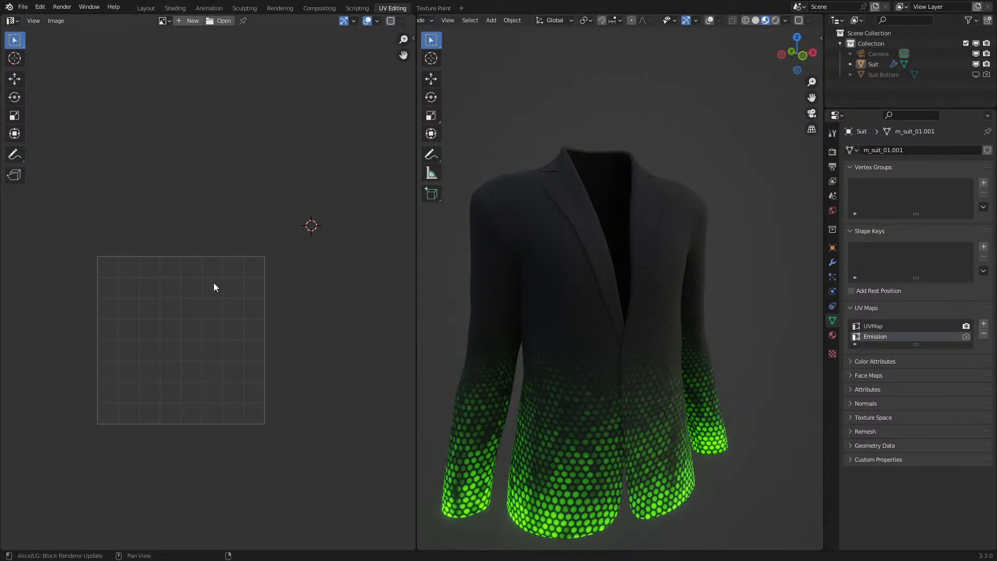
- Try rotating all the Emission UV islands to redirect the glow sideways across the suit and undo the rotation
{"action": "key", "text": "Tab"}
{"action": "key", "text": "r"}
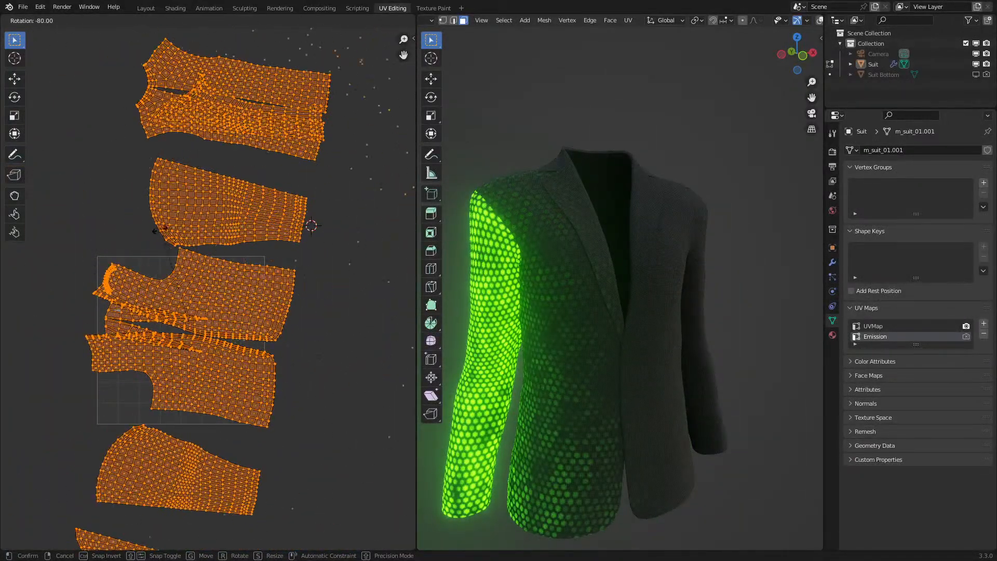
{"action": "left_click", "coordinate": [149, 235]}
{"action": "key", "text": "g"}
{"action": "key", "text": "x"}
{"action": "key", "text": "y"}
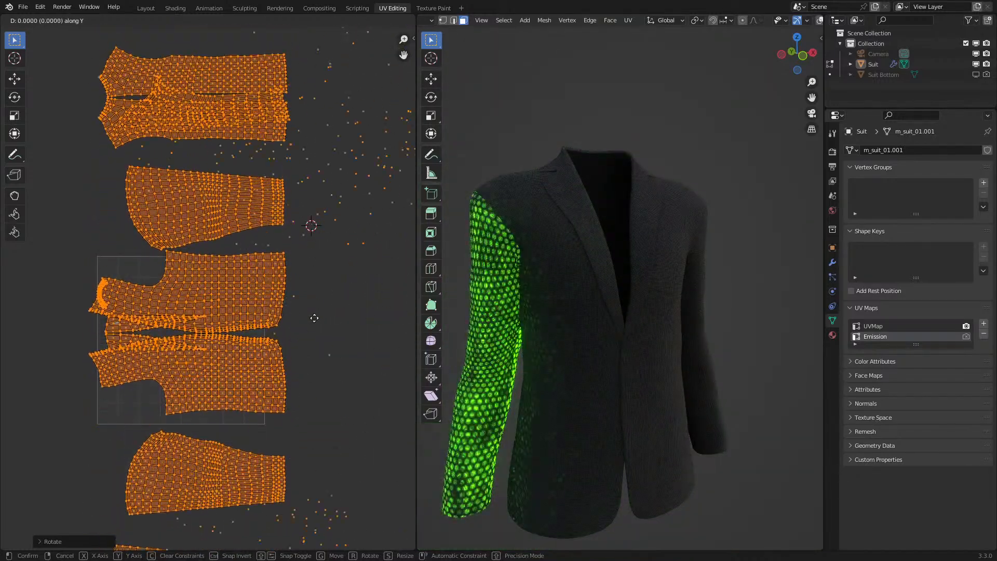
{"action": "key", "text": "r"}
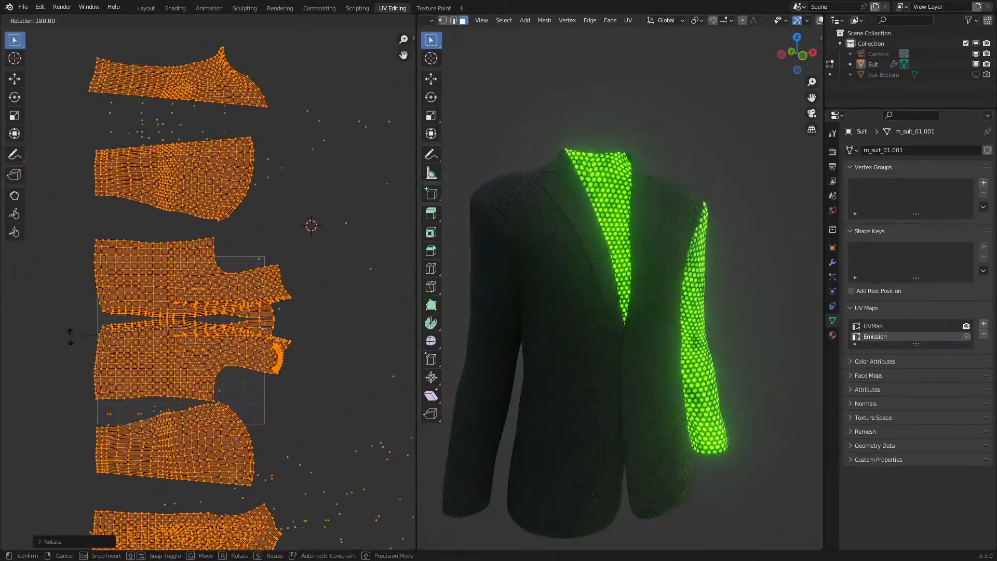
{"action": "left_click", "coordinate": [70, 337]}
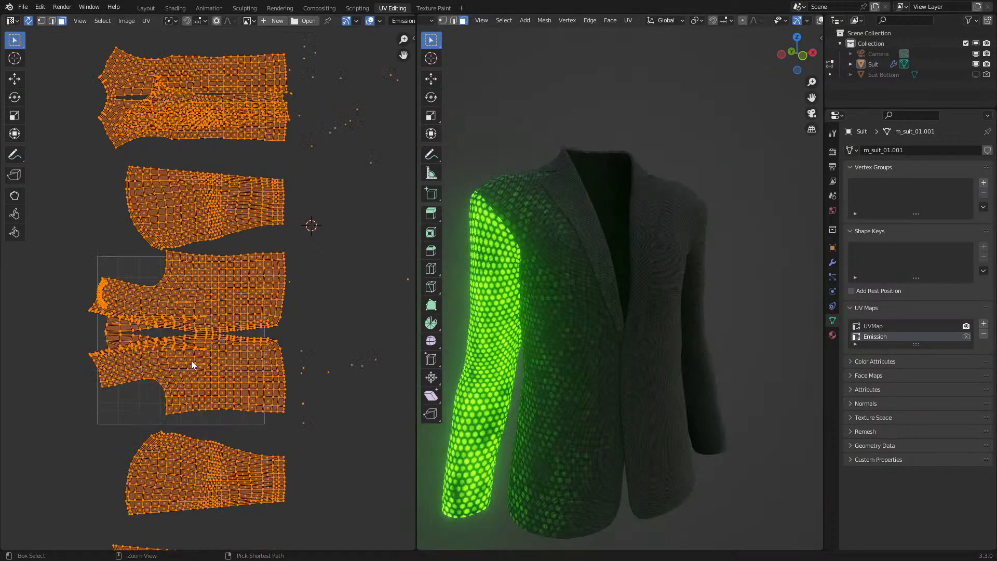
{"action": "key", "text": "ctrl+z"}
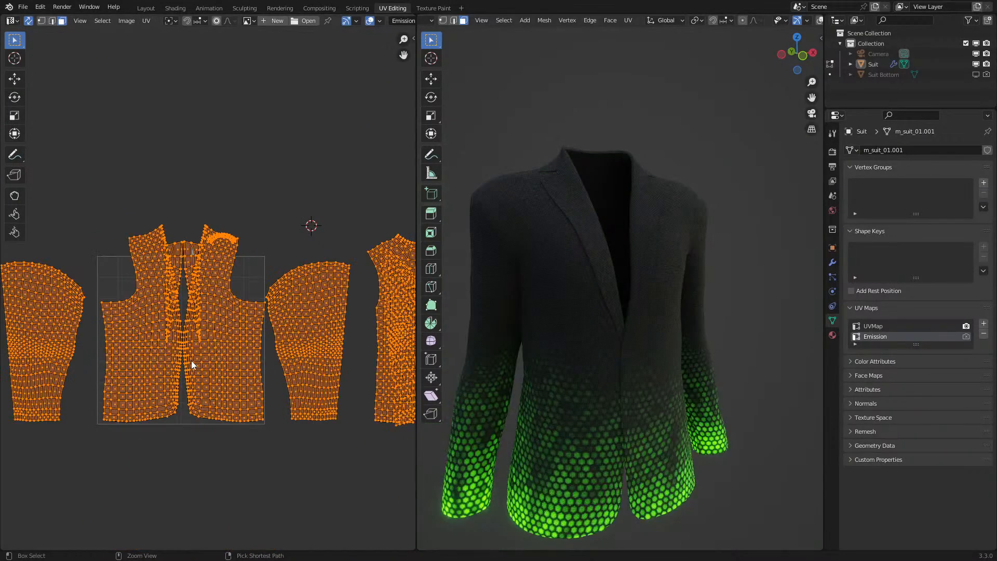
- Try sliding all the Emission UV islands down along Y and bring them back to their original position
{"action": "middle_click_drag", "start_coordinate": [700, 319], "coordinate": [531, 340]}
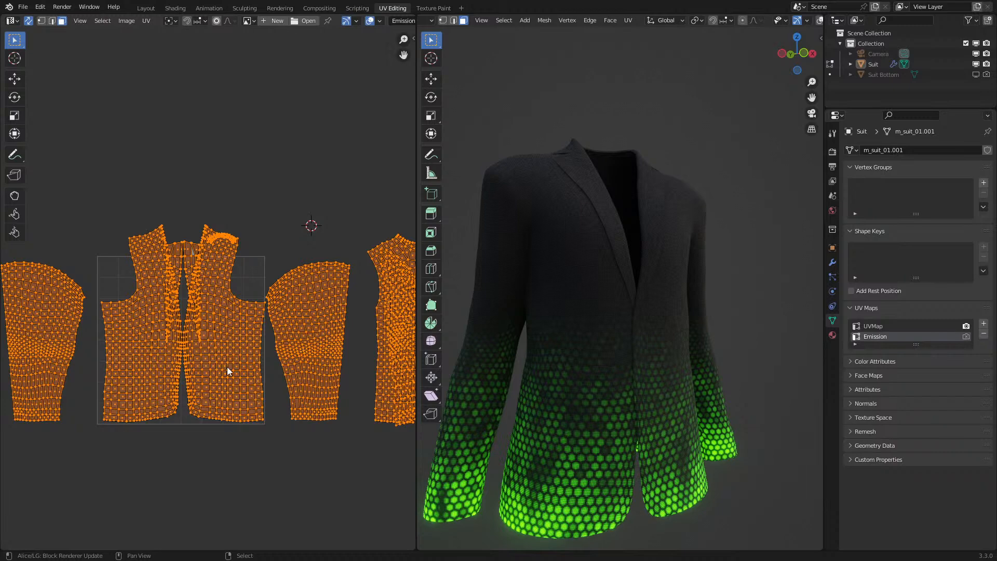
{"action": "key", "text": "g"}
{"action": "key", "text": "y"}
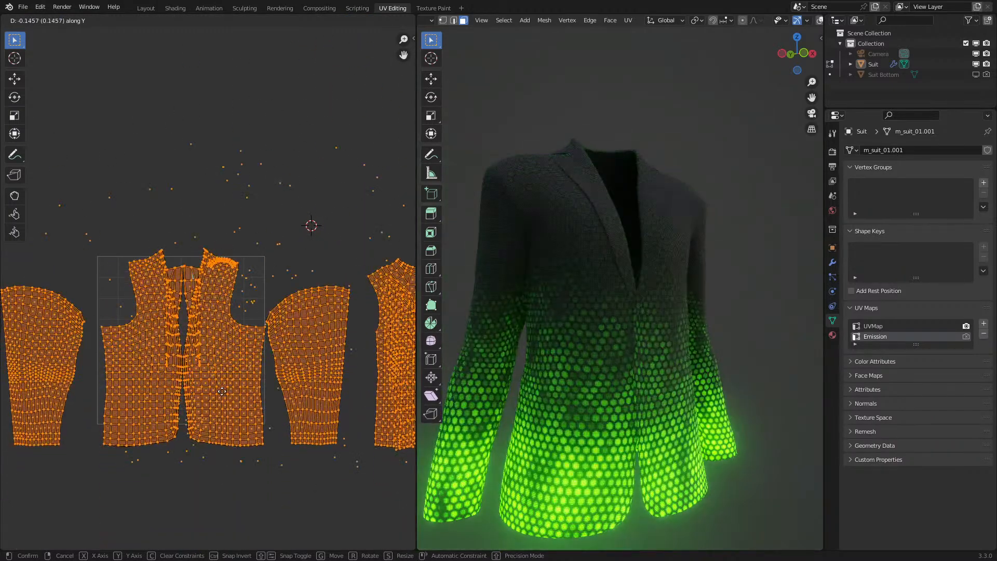
{"action": "left_click", "coordinate": [227, 325]}
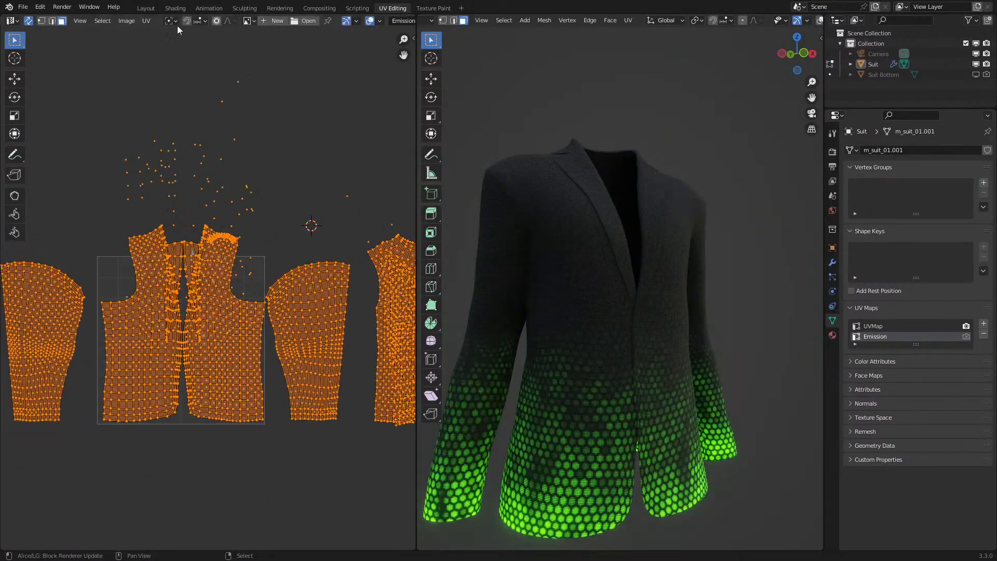
- Return to the Shading workspace and move the Hexagon ColorRamp's black stop to about 0.51
{"action": "left_click", "coordinate": [175, 9]}
{"action": "scroll", "coordinate": [634, 244], "scroll_direction": "up", "scroll_amount": 4}
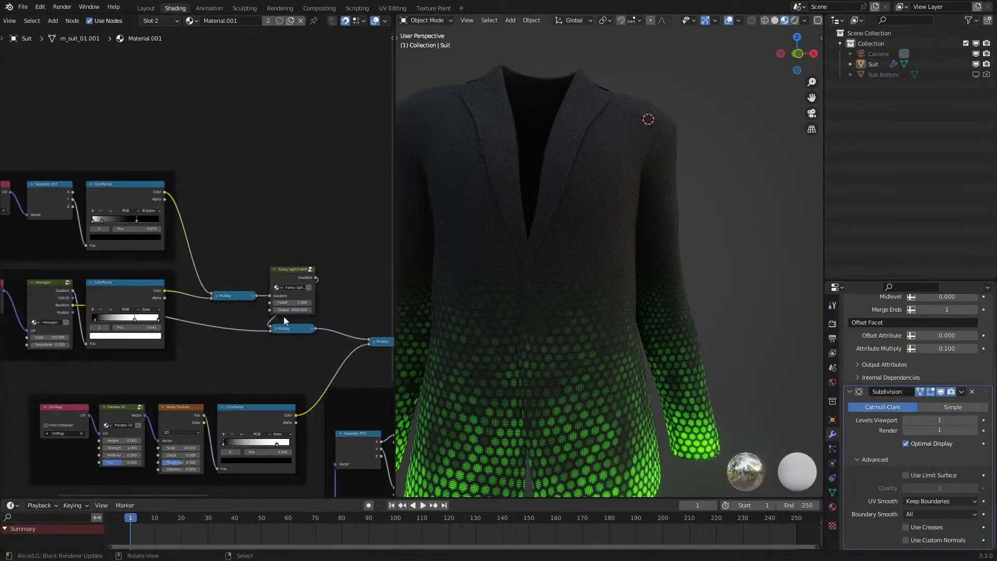
{"action": "scroll", "coordinate": [136, 307], "scroll_direction": "down", "scroll_amount": 2}
{"action": "scroll", "coordinate": [136, 307], "scroll_direction": "up", "scroll_amount": 4}
{"action": "left_click_drag", "start_coordinate": [205, 288], "coordinate": [253, 289]}
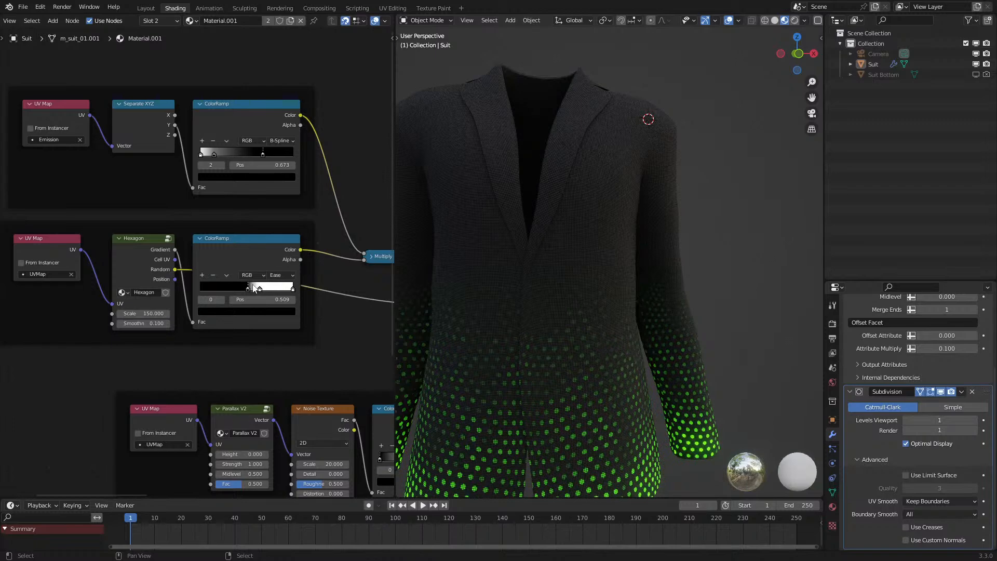
{"action": "scroll", "coordinate": [649, 298], "scroll_direction": "down", "scroll_amount": 2}
{"action": "mouse_move", "coordinate": [649, 297]}
{"action": "middle_mouse_down"}
{"action": "mouse_move", "coordinate": [684, 289]}
{"action": "mouse_move", "coordinate": [664, 295]}
{"action": "middle_mouse_up"}
- Enlarge the hexagons by moving the Hexagon ColorRamp's black stop back toward the ramp's start, and select the white end stop
{"action": "scroll", "coordinate": [685, 289], "scroll_direction": "up", "scroll_amount": 3}
{"action": "scroll", "coordinate": [680, 289], "scroll_direction": "down", "scroll_amount": 2}
{"action": "scroll", "coordinate": [664, 295], "scroll_direction": "up", "scroll_amount": 1}
{"action": "scroll", "coordinate": [206, 289], "scroll_direction": "up", "scroll_amount": 1}
{"action": "left_click_drag", "start_coordinate": [253, 293], "coordinate": [218, 307]}
{"action": "left_click", "coordinate": [304, 294]}
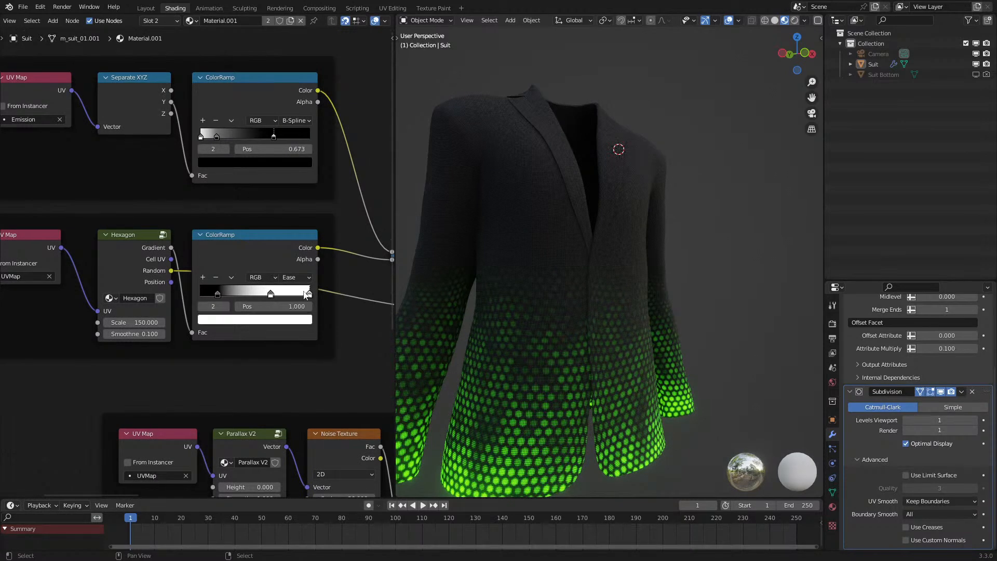
- Remove the Hexagon ColorRamp's end stop and move its remaining white stop to 0.400
{"action": "left_click", "coordinate": [215, 277]}
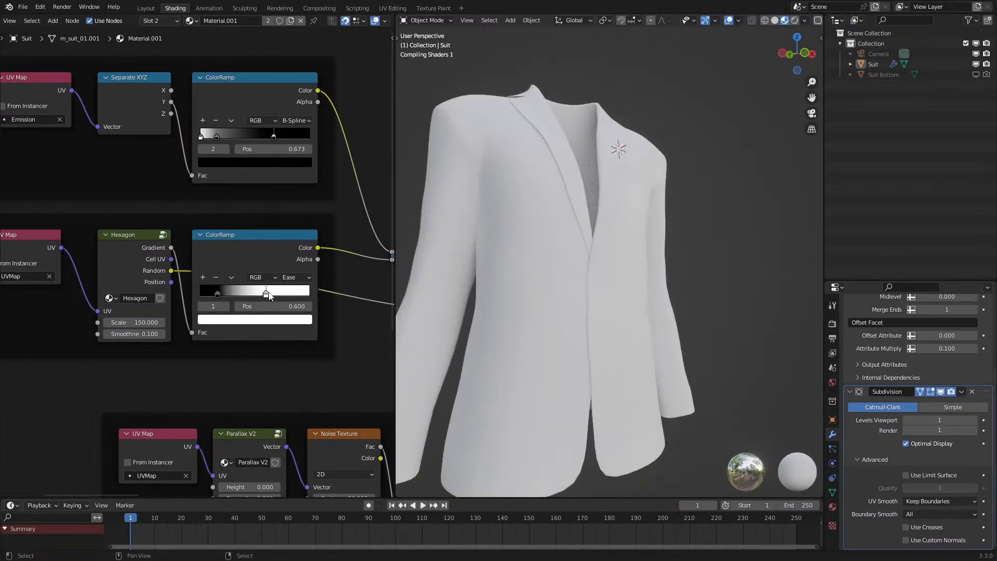
{"action": "left_click_drag", "start_coordinate": [270, 296], "coordinate": [245, 301]}
{"action": "scroll", "coordinate": [558, 301], "scroll_direction": "down", "scroll_amount": 2}
{"action": "middle_click_drag", "start_coordinate": [587, 291], "coordinate": [540, 303]}
{"action": "scroll", "coordinate": [522, 281], "scroll_direction": "up", "scroll_amount": 3}
{"action": "scroll", "coordinate": [522, 281], "scroll_direction": "down", "scroll_amount": 3}
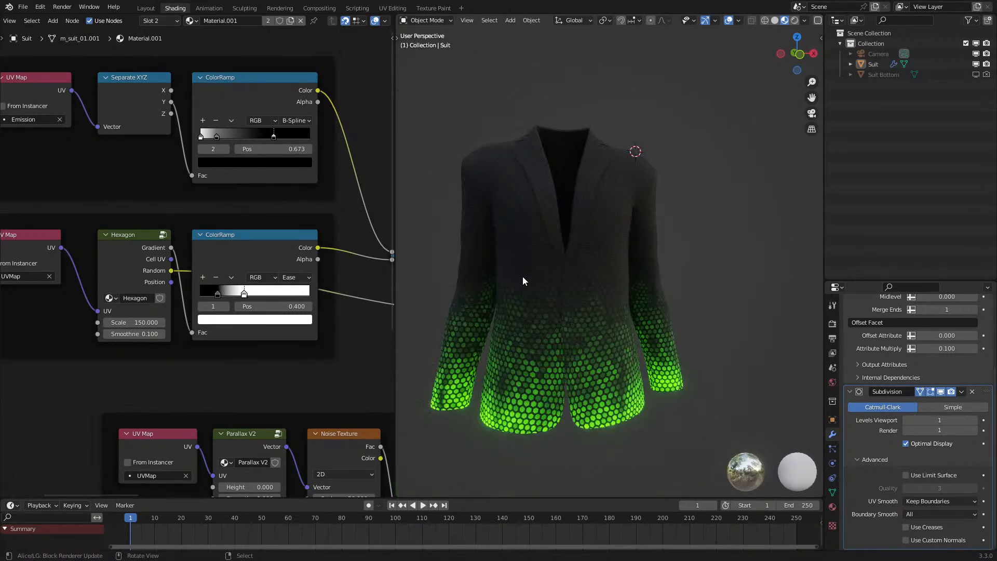
- Examine the glowing hexagons across the whole suit and the rest of the material's node tree
{"action": "scroll", "coordinate": [216, 288], "scroll_direction": "down", "scroll_amount": 5}
{"action": "middle_click_drag", "start_coordinate": [216, 287], "coordinate": [239, 229]}
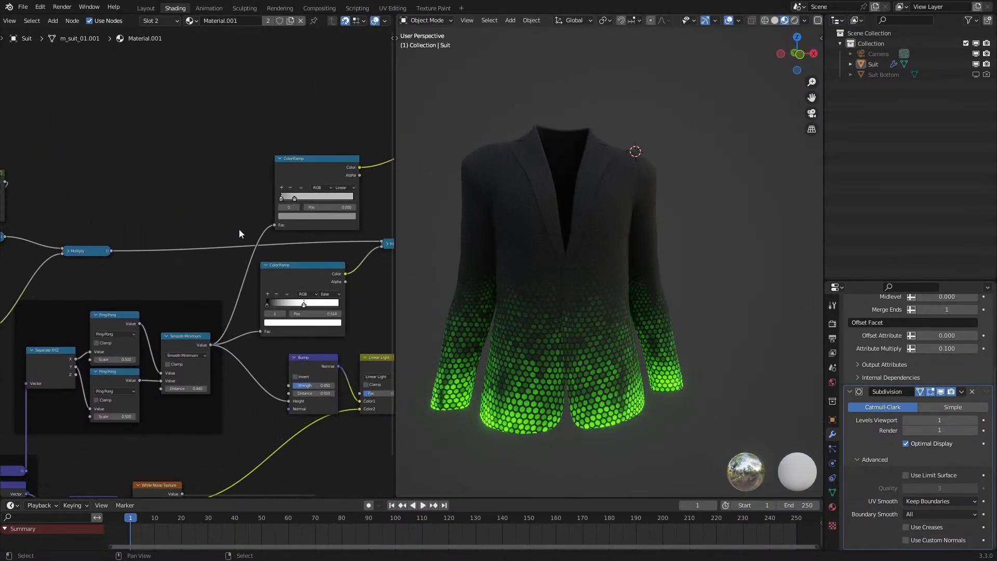
{"action": "middle_click_drag", "start_coordinate": [201, 430], "coordinate": [148, 325]}
{"action": "scroll", "coordinate": [400, 284], "scroll_direction": "up", "scroll_amount": 2}
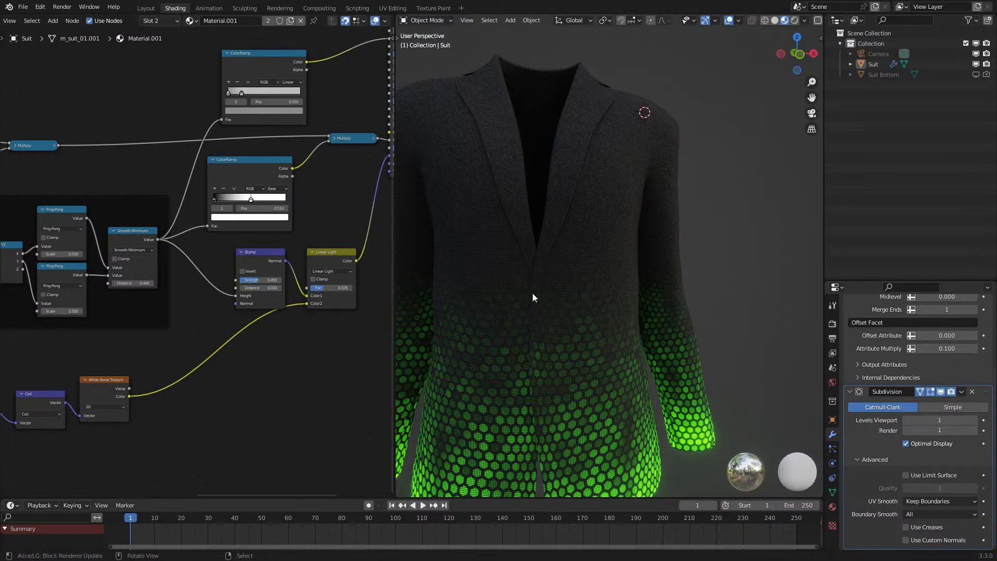
{"action": "scroll", "coordinate": [512, 293], "scroll_direction": "down", "scroll_amount": 3}
{"action": "middle_click_drag", "start_coordinate": [534, 293], "coordinate": [588, 291]}
{"action": "scroll", "coordinate": [83, 182], "scroll_direction": "down", "scroll_amount": 1}
- Add a ColorRamp above the Fancy Light Falloff node and feed it from the Hexagon node's Random output
{"action": "middle_click_drag", "start_coordinate": [83, 182], "coordinate": [358, 340]}
{"action": "scroll", "coordinate": [154, 300], "scroll_direction": "down", "scroll_amount": 1}
{"action": "middle_click_drag", "start_coordinate": [153, 299], "coordinate": [158, 279]}
{"action": "key", "text": "q"}
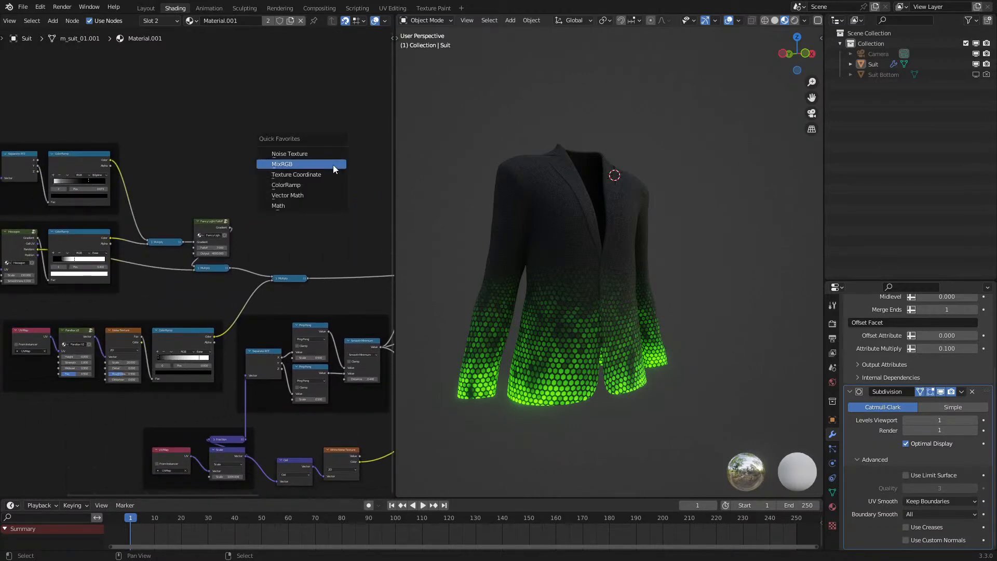
{"action": "left_click", "coordinate": [295, 185]}
{"action": "left_click", "coordinate": [214, 157]}
{"action": "left_click_drag", "start_coordinate": [38, 249], "coordinate": [215, 207]}
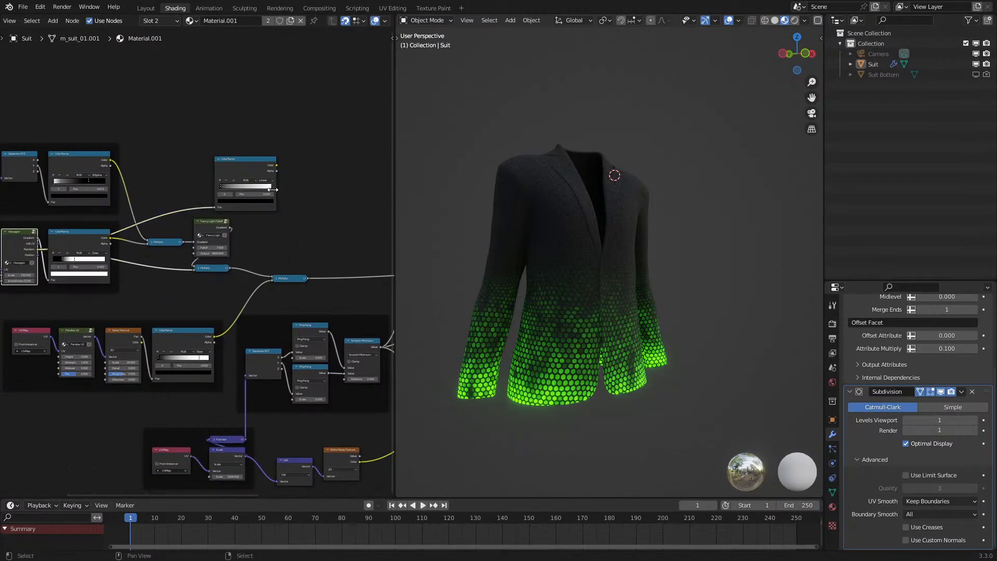
- Move the new ColorRamp closer to the Principled BSDF and copy the green Emission color into its first stop
{"action": "middle_click_drag", "start_coordinate": [264, 160], "coordinate": [112, 210]}
{"action": "left_click_drag", "start_coordinate": [120, 218], "coordinate": [229, 254]}
{"action": "middle_click_drag", "start_coordinate": [254, 277], "coordinate": [144, 265]}
{"action": "key", "text": "ctrl+c"}
{"action": "scroll", "coordinate": [67, 268], "scroll_direction": "up", "scroll_amount": 4}
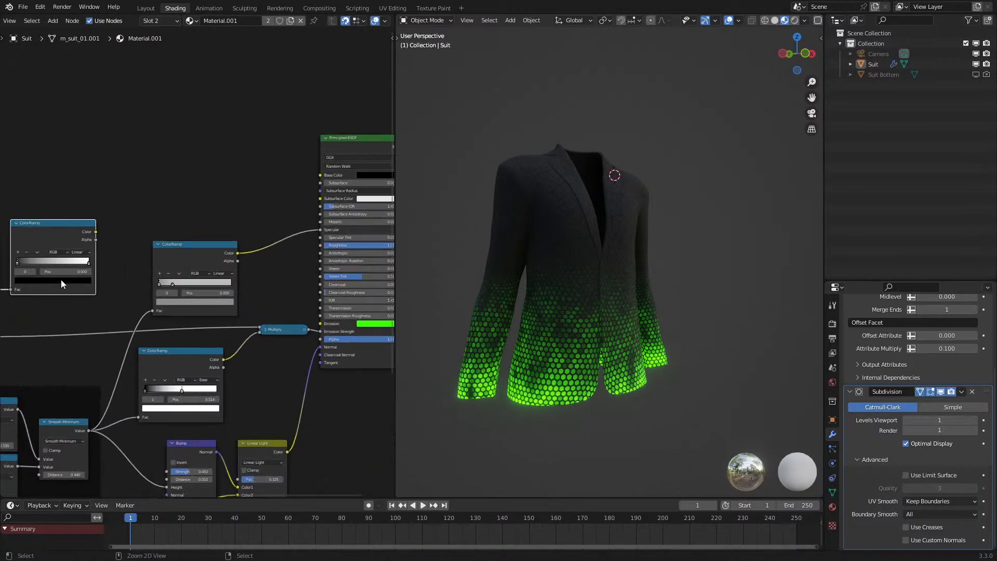
{"action": "key", "text": "ctrl+v"}
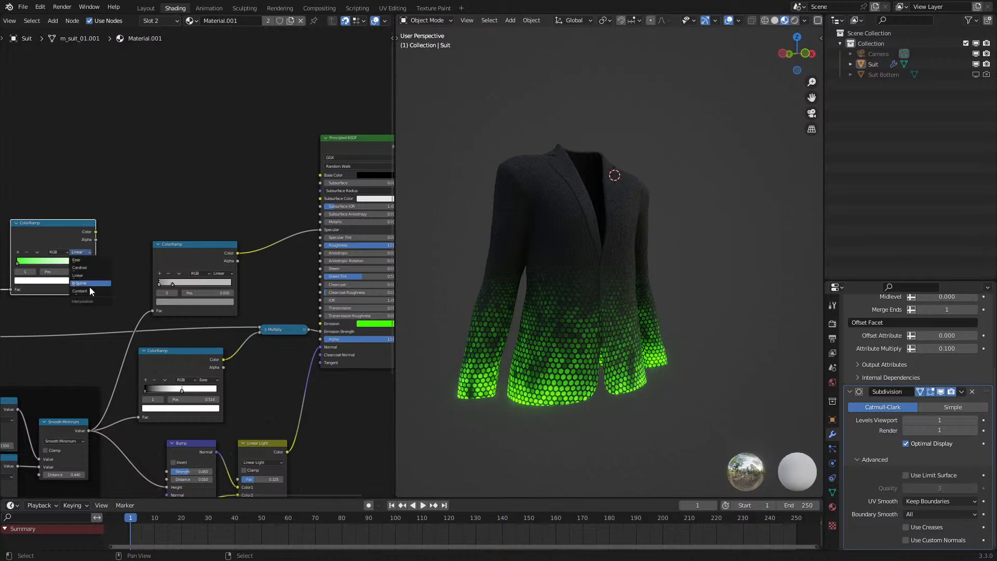
- Switch the new ColorRamp to HSV, make its end stop red and connect its Color to the Principled BSDF's Emission
{"action": "left_click", "coordinate": [57, 252]}
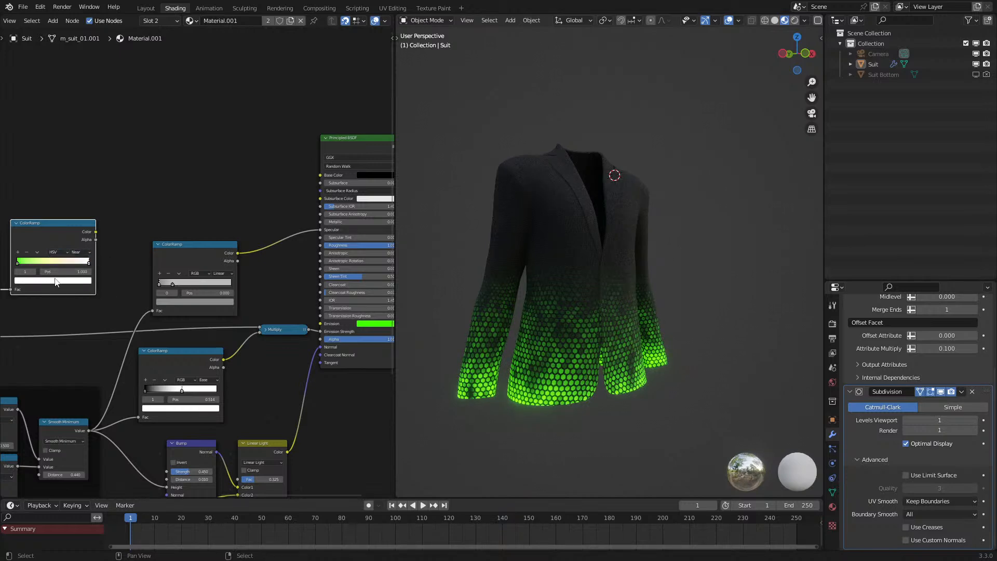
{"action": "left_click", "coordinate": [53, 281]}
{"action": "left_click_drag", "start_coordinate": [52, 256], "coordinate": [318, 322]}
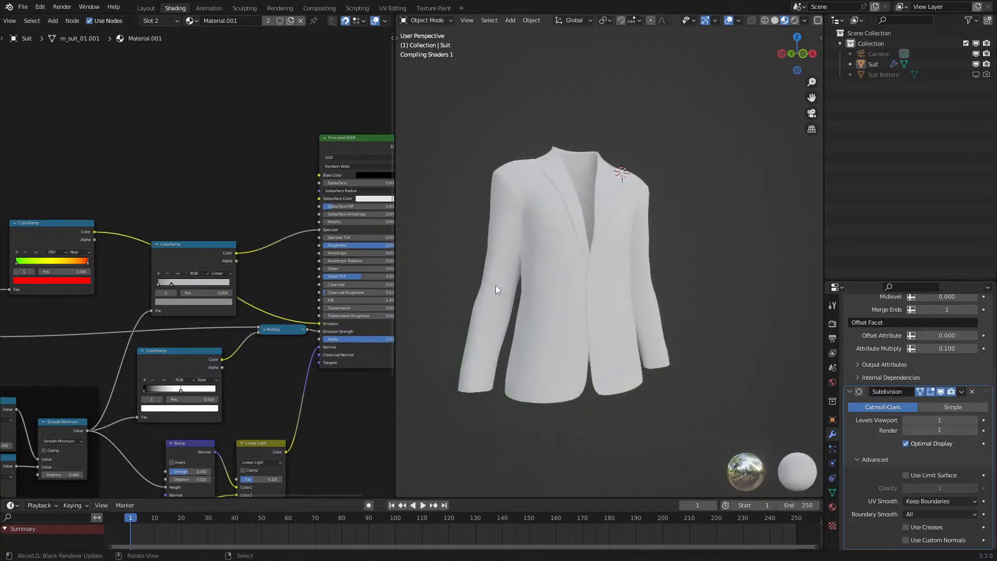
{"action": "scroll", "coordinate": [498, 269], "scroll_direction": "up", "scroll_amount": 2}
{"action": "middle_click_drag", "start_coordinate": [513, 273], "coordinate": [498, 270]}
- Change the emission ColorRamp's first stop from green to a bright light blue
{"action": "middle_click_drag", "start_coordinate": [180, 267], "coordinate": [332, 306]}
{"action": "scroll", "coordinate": [199, 264], "scroll_direction": "up", "scroll_amount": 6}
{"action": "left_click", "coordinate": [147, 324]}
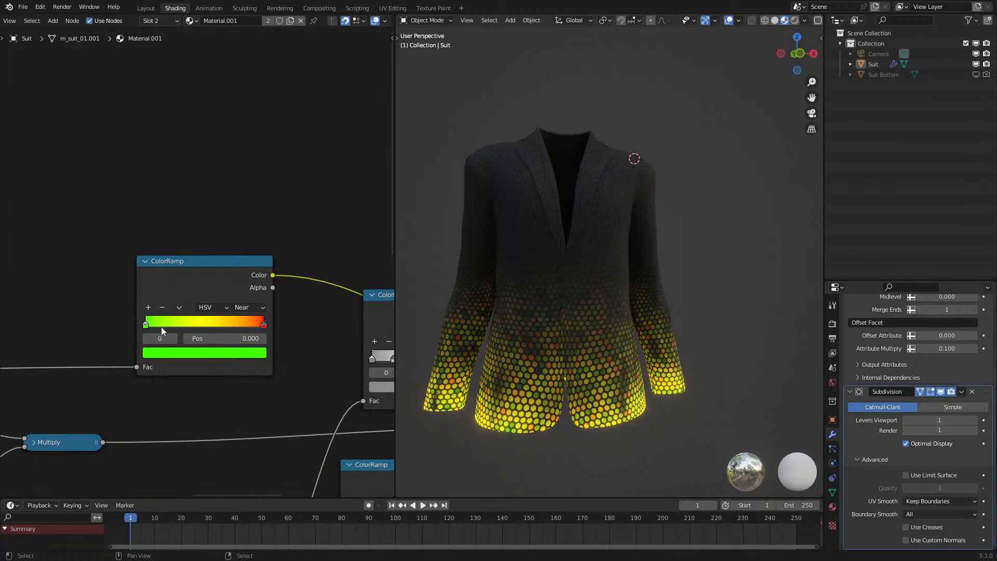
{"action": "left_click", "coordinate": [176, 354]}
{"action": "left_click_drag", "start_coordinate": [223, 233], "coordinate": [215, 197]}
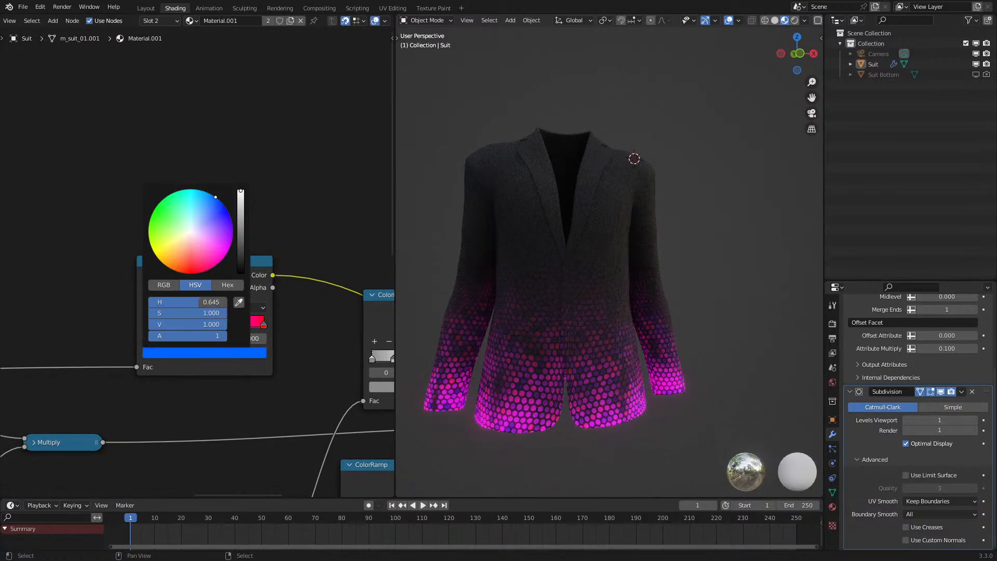
- Add a White Noise Texture in 1D mode ahead of the emission ColorRamp
{"action": "middle_click_drag", "start_coordinate": [197, 313], "coordinate": [184, 289]}
{"action": "key", "text": "shift+a"}
{"action": "type", "text": "hwh"}
{"action": "left_click", "coordinate": [222, 304]}
{"action": "left_click", "coordinate": [168, 271]}
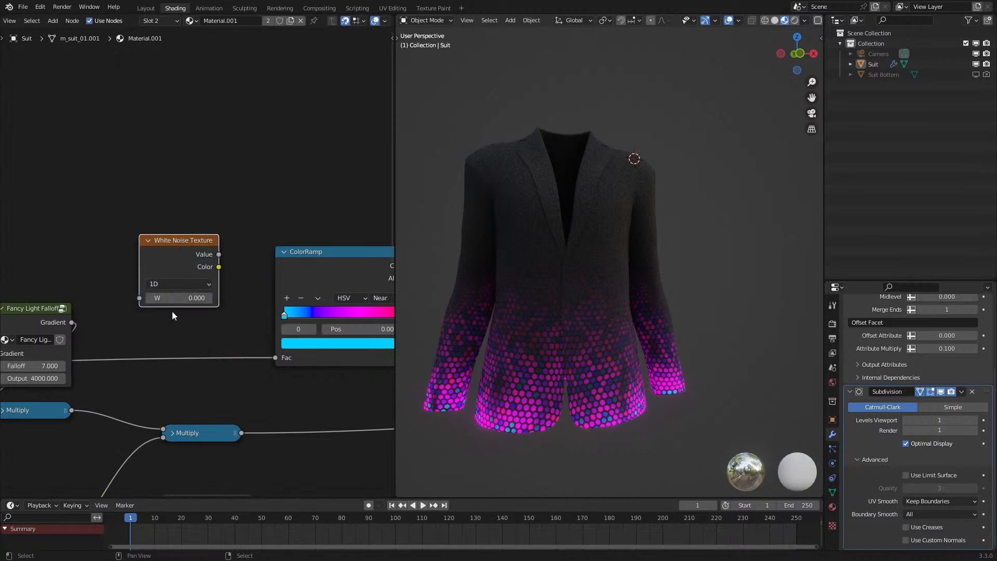
- Route the Hexagon's Random output into the White Noise Texture's W and its Value into the emission ColorRamp's Fac
{"action": "scroll", "coordinate": [172, 309], "scroll_direction": "down", "scroll_amount": 2}
{"action": "scroll", "coordinate": [612, 352], "scroll_direction": "up", "scroll_amount": 3}
{"action": "scroll", "coordinate": [93, 252], "scroll_direction": "down", "scroll_amount": 3}
{"action": "middle_click_drag", "start_coordinate": [30, 279], "coordinate": [133, 300]}
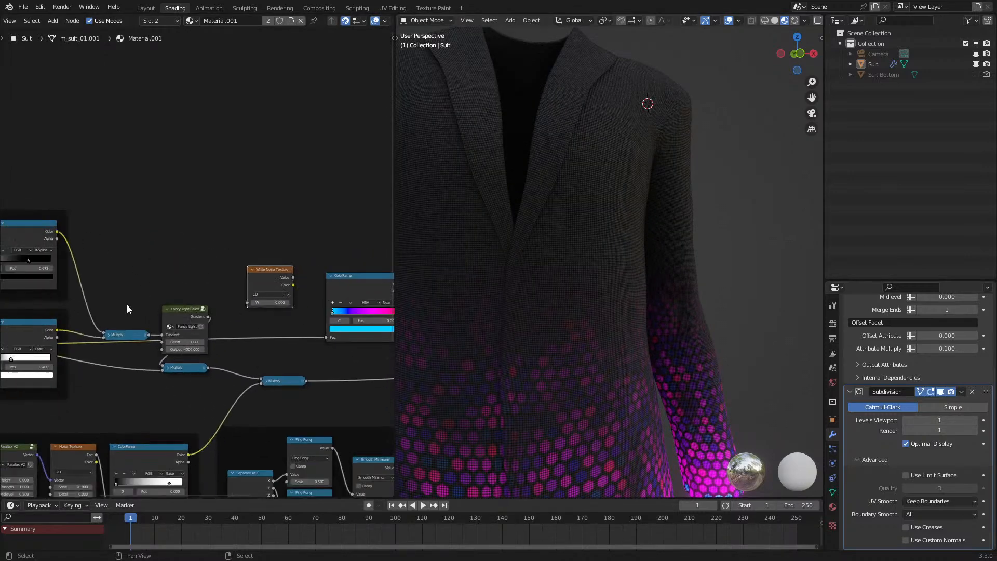
{"action": "scroll", "coordinate": [205, 266], "scroll_direction": "down", "scroll_amount": 3}
{"action": "scroll", "coordinate": [233, 240], "scroll_direction": "up", "scroll_amount": 1}
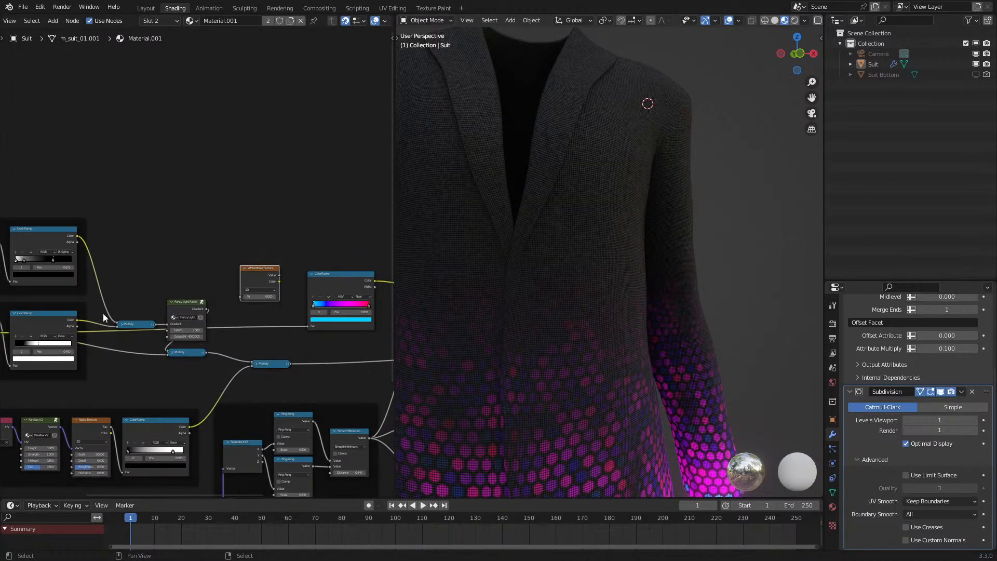
{"action": "middle_click_drag", "start_coordinate": [8, 334], "coordinate": [49, 323]}
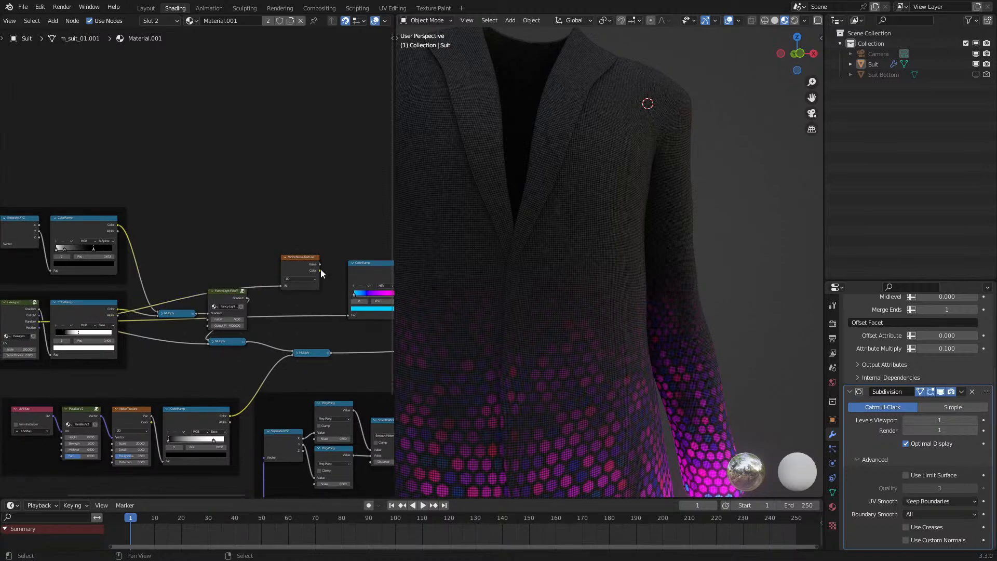
{"action": "left_click_drag", "start_coordinate": [349, 314], "coordinate": [351, 317]}
{"action": "left_click_drag", "start_coordinate": [308, 258], "coordinate": [308, 288]}
{"action": "scroll", "coordinate": [556, 263], "scroll_direction": "down", "scroll_amount": 4}
{"action": "middle_click_drag", "start_coordinate": [557, 262], "coordinate": [458, 263]}
- Recolor the emission ColorRamp's end stop to a pale light blue
{"action": "middle_click_drag", "start_coordinate": [310, 277], "coordinate": [165, 270]}
{"action": "scroll", "coordinate": [200, 264], "scroll_direction": "up", "scroll_amount": 6}
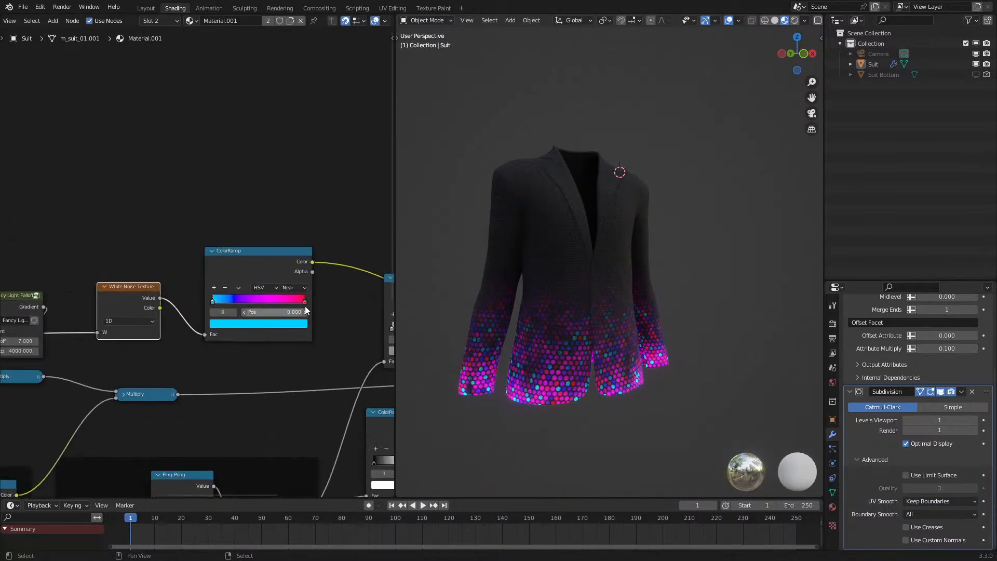
{"action": "left_click", "coordinate": [275, 320]}
{"action": "mouse_move", "coordinate": [244, 248]}
{"action": "left_mouse_down"}
{"action": "mouse_move", "coordinate": [240, 260]}
{"action": "mouse_move", "coordinate": [245, 225]}
{"action": "left_mouse_up"}
{"action": "middle_click_drag", "start_coordinate": [524, 304], "coordinate": [582, 297]}
{"action": "scroll", "coordinate": [266, 308], "scroll_direction": "up", "scroll_amount": 3}
{"action": "left_click", "coordinate": [253, 339]}
{"action": "left_click_drag", "start_coordinate": [258, 221], "coordinate": [269, 201]}
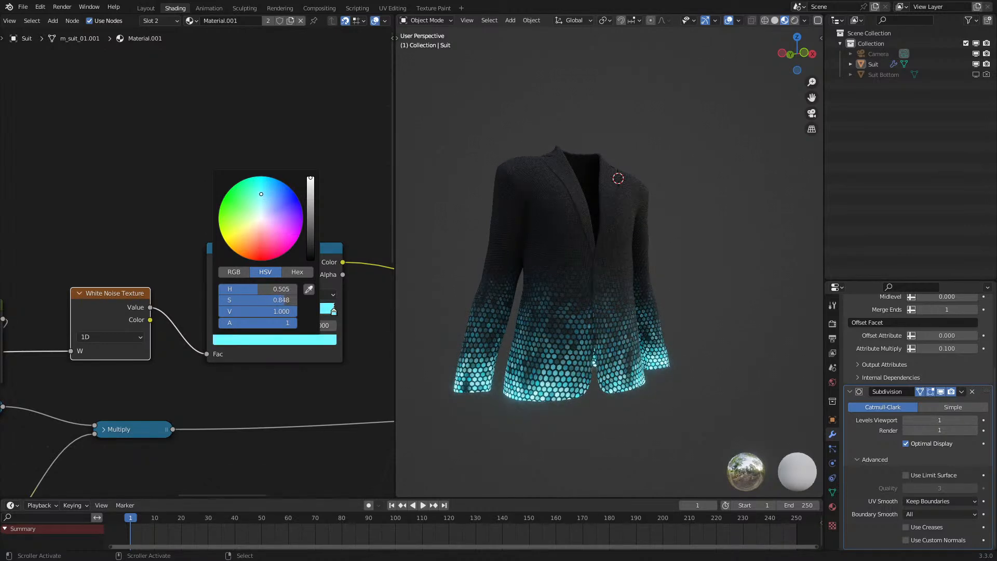
{"action": "mouse_move", "coordinate": [575, 252]}
{"action": "middle_mouse_down"}
{"action": "mouse_move", "coordinate": [553, 251]}
{"action": "mouse_move", "coordinate": [609, 244]}
{"action": "mouse_move", "coordinate": [571, 249]}
{"action": "middle_mouse_up"}
{"action": "scroll", "coordinate": [284, 332], "scroll_direction": "up", "scroll_amount": 2}
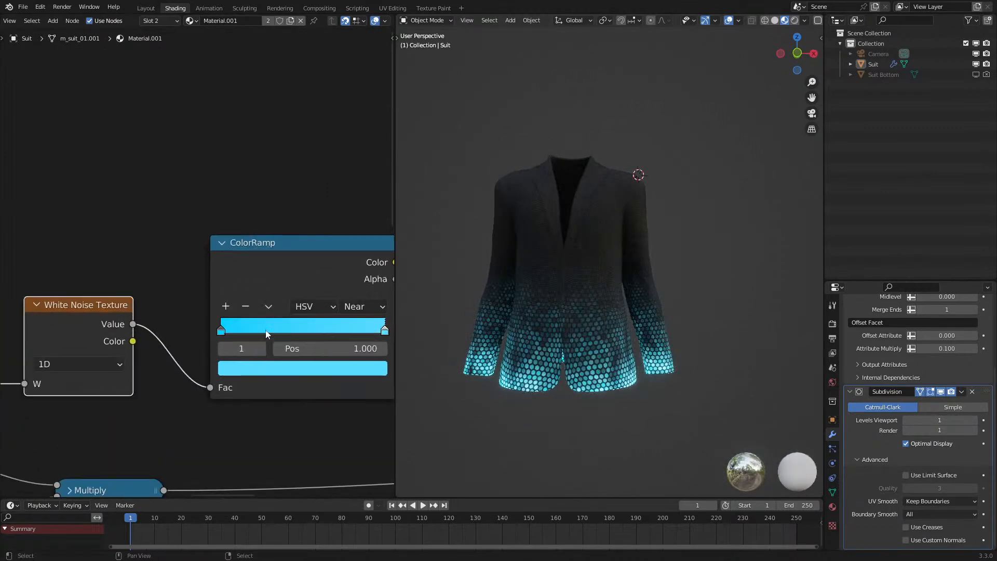
- Adjust the emission ColorRamp's first stop to a fully saturated light blue
{"action": "left_click", "coordinate": [290, 364]}
{"action": "mouse_move", "coordinate": [286, 199]}
{"action": "left_mouse_down"}
{"action": "mouse_move", "coordinate": [283, 259]}
{"action": "mouse_move", "coordinate": [226, 202]}
{"action": "mouse_move", "coordinate": [227, 191]}
{"action": "mouse_move", "coordinate": [296, 145]}
{"action": "left_mouse_up"}
{"action": "middle_click_drag", "start_coordinate": [724, 213], "coordinate": [689, 227]}
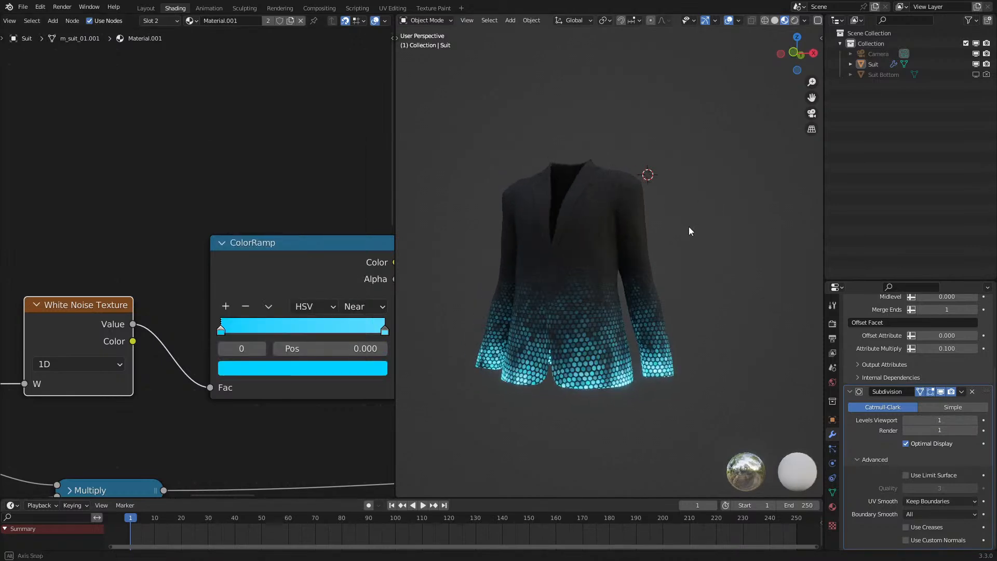
{"action": "left_click", "coordinate": [306, 371]}
{"action": "left_click_drag", "start_coordinate": [295, 146], "coordinate": [314, 155]}
{"action": "key", "text": "Escape"}
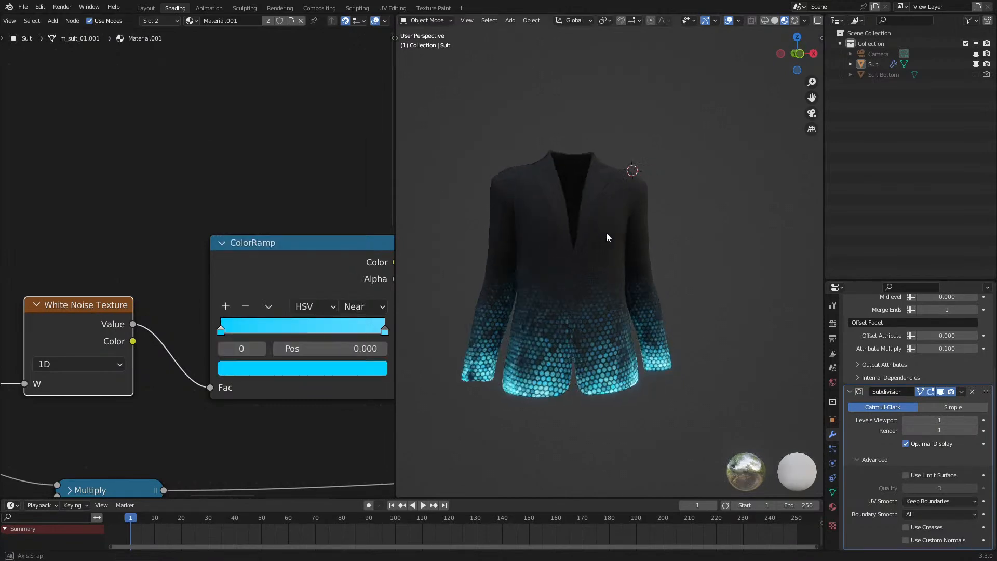
- Set the emission ColorRamp's end stop to orange
{"action": "middle_click_drag", "start_coordinate": [596, 232], "coordinate": [632, 221]}
{"action": "middle_click_drag", "start_coordinate": [300, 322], "coordinate": [195, 337]}
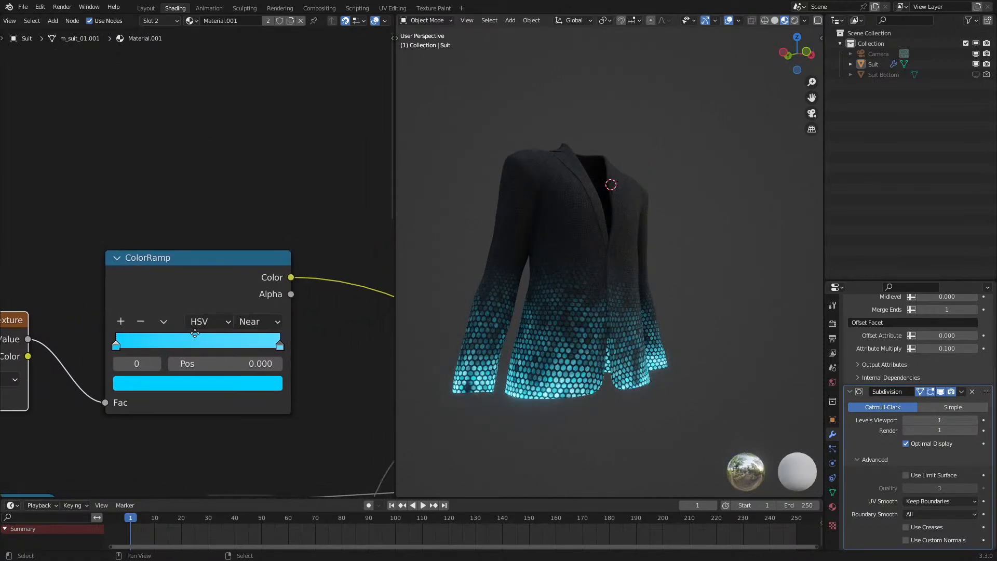
{"action": "left_click", "coordinate": [279, 345]}
{"action": "left_click", "coordinate": [244, 383]}
{"action": "left_click", "coordinate": [201, 256]}
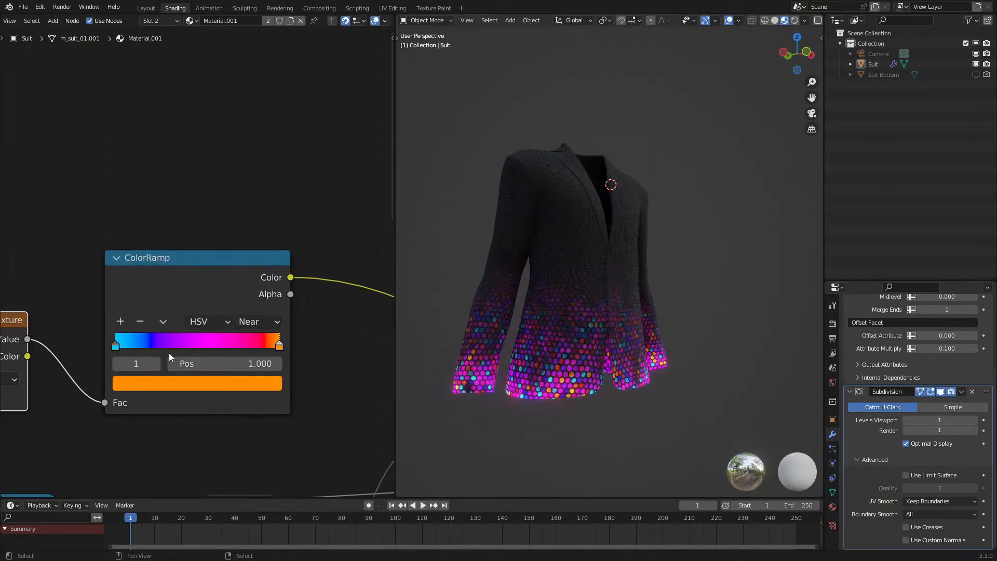
- Set the emission ColorRamp's first stop to an orange-red with a hue of about 0.009
{"action": "left_click", "coordinate": [129, 345]}
{"action": "left_click", "coordinate": [147, 384]}
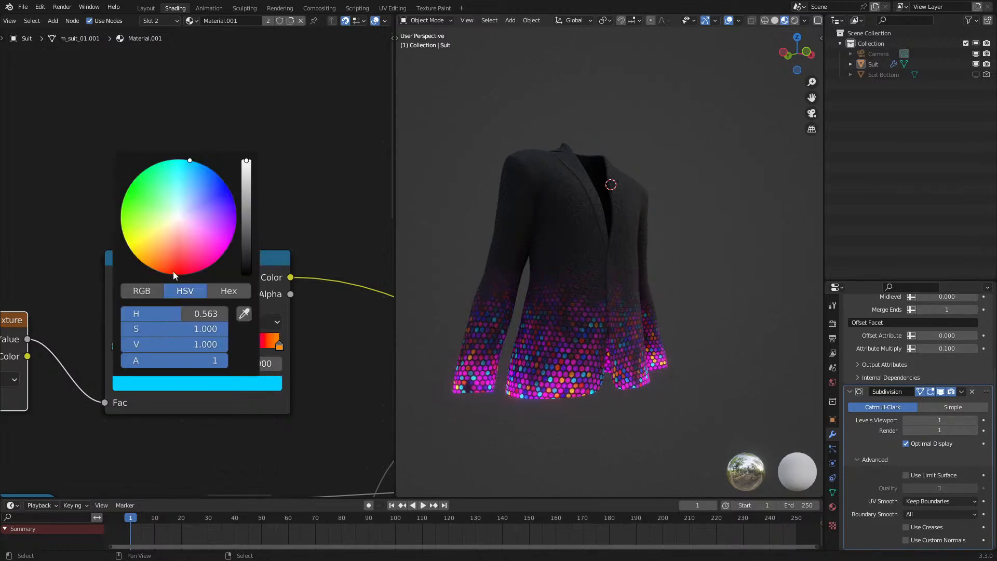
{"action": "left_click", "coordinate": [156, 270]}
{"action": "left_click_drag", "start_coordinate": [156, 270], "coordinate": [165, 273]}
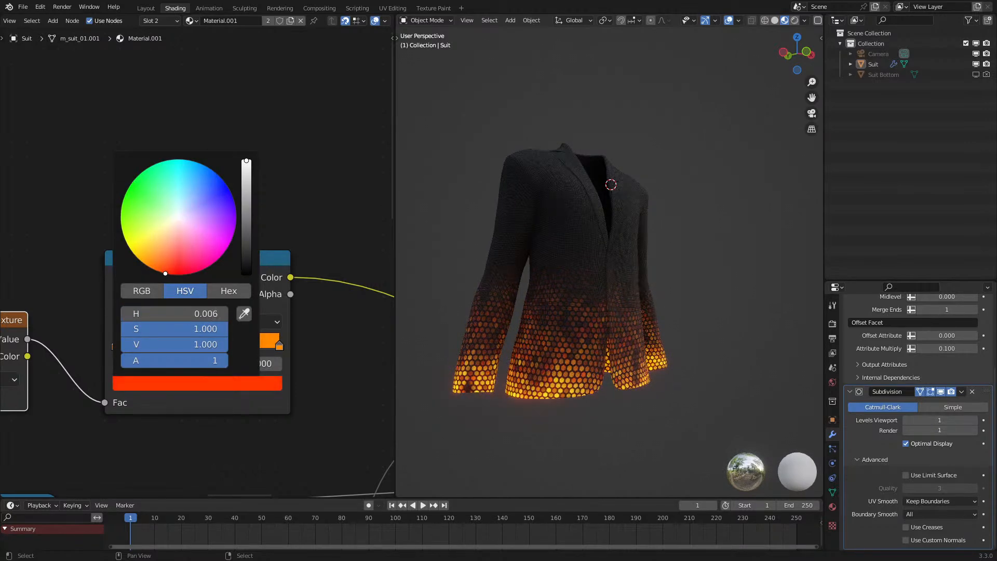
{"action": "middle_click_drag", "start_coordinate": [500, 279], "coordinate": [582, 255]}
{"action": "left_click", "coordinate": [141, 382]}
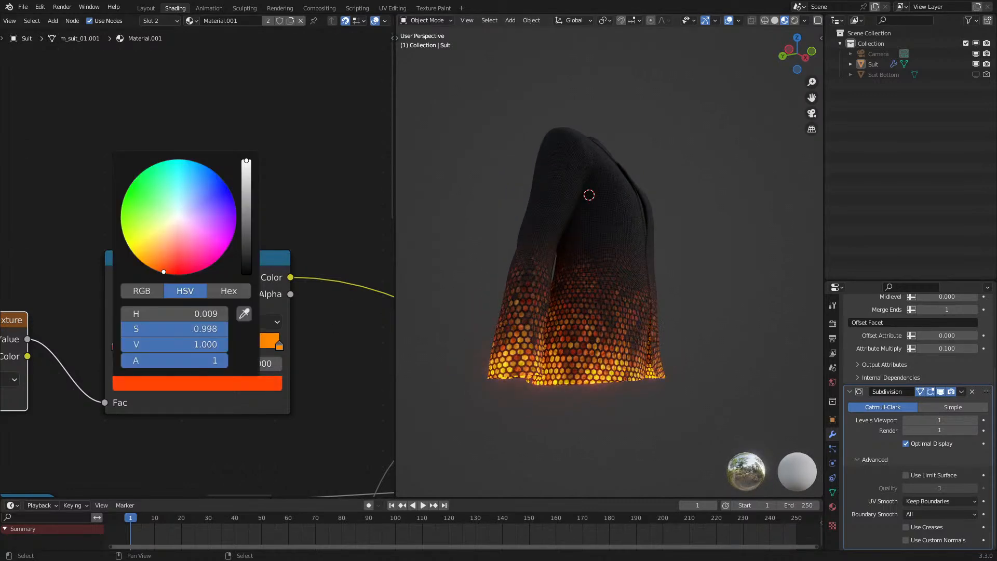
{"action": "mouse_move", "coordinate": [519, 327]}
{"action": "middle_mouse_down"}
{"action": "mouse_move", "coordinate": [604, 313]}
{"action": "mouse_move", "coordinate": [518, 320]}
{"action": "middle_mouse_up"}
- Unlink the ColorRamp from the Principled BSDF's Emission and set the Emission color directly to orange
{"action": "scroll", "coordinate": [148, 300], "scroll_direction": "down", "scroll_amount": 3}
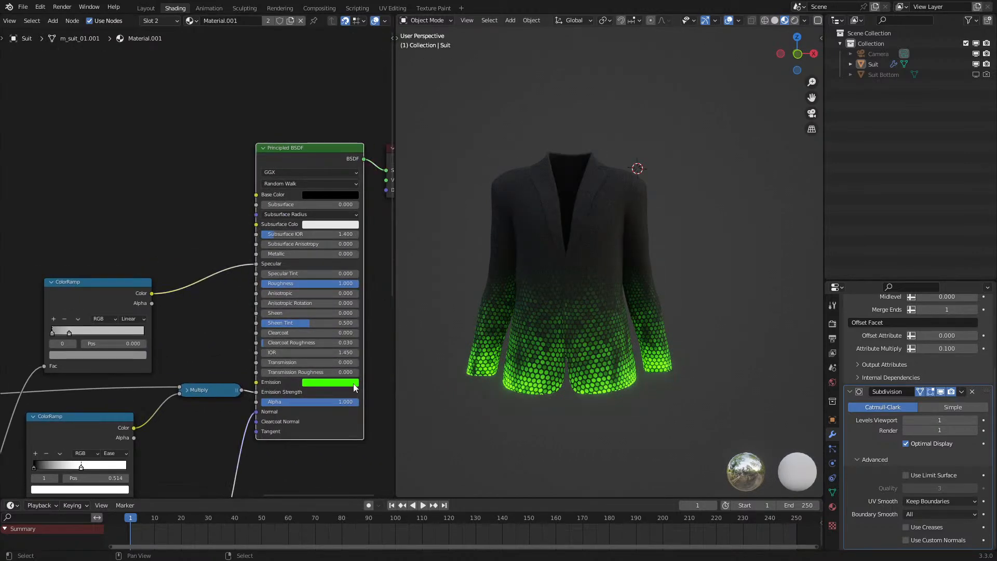
{"action": "left_click", "coordinate": [353, 383]}
{"action": "left_click_drag", "start_coordinate": [318, 310], "coordinate": [328, 317]}
{"action": "middle_click_drag", "start_coordinate": [529, 296], "coordinate": [602, 296]}
{"action": "scroll", "coordinate": [93, 291], "scroll_direction": "down", "scroll_amount": 2}
- Delete the White Noise Texture and the unlinked emission ColorRamp
{"action": "middle_click_drag", "start_coordinate": [92, 292], "coordinate": [239, 282]}
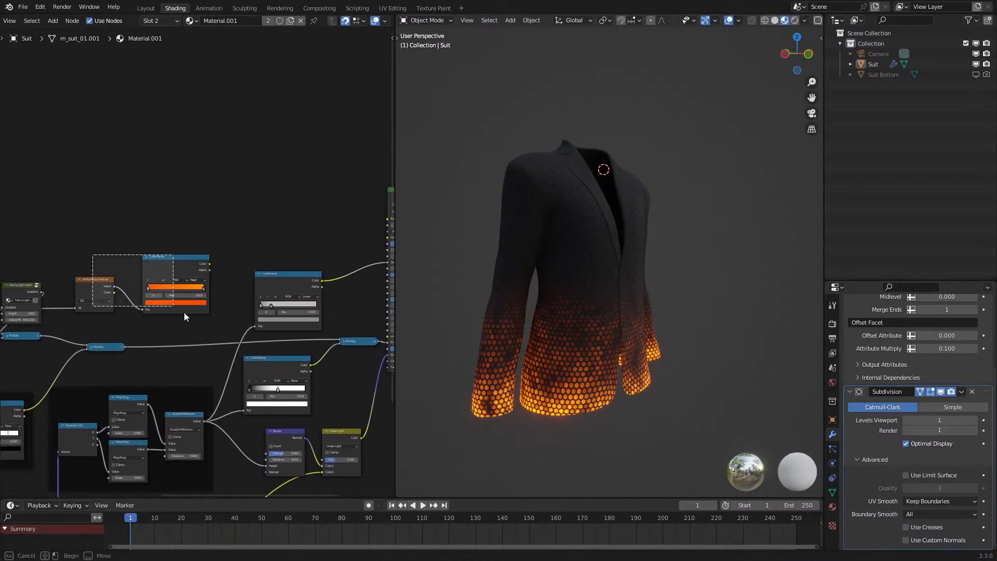
{"action": "left_click_drag", "start_coordinate": [133, 282], "coordinate": [104, 306]}
{"action": "key", "text": "x"}
- Add a Voronoi Texture beside the unconnected UV Map node and set it to 2D
{"action": "scroll", "coordinate": [128, 310], "scroll_direction": "down", "scroll_amount": 7}
{"action": "middle_click_drag", "start_coordinate": [89, 334], "coordinate": [285, 287]}
{"action": "scroll", "coordinate": [128, 323], "scroll_direction": "up", "scroll_amount": 5}
{"action": "middle_click_drag", "start_coordinate": [128, 323], "coordinate": [332, 283]}
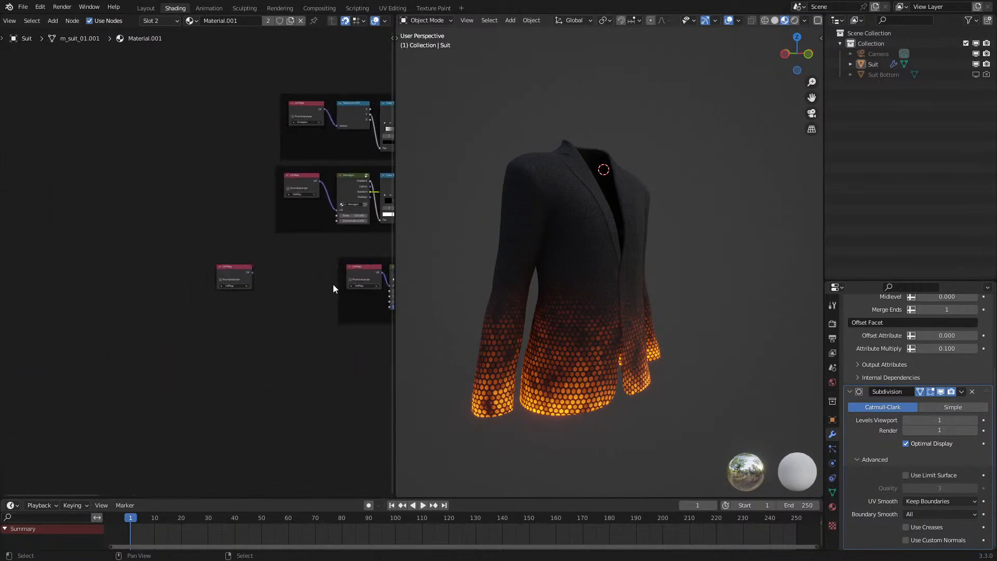
{"action": "scroll", "coordinate": [234, 344], "scroll_direction": "up", "scroll_amount": 2}
{"action": "key", "text": "shift+a"}
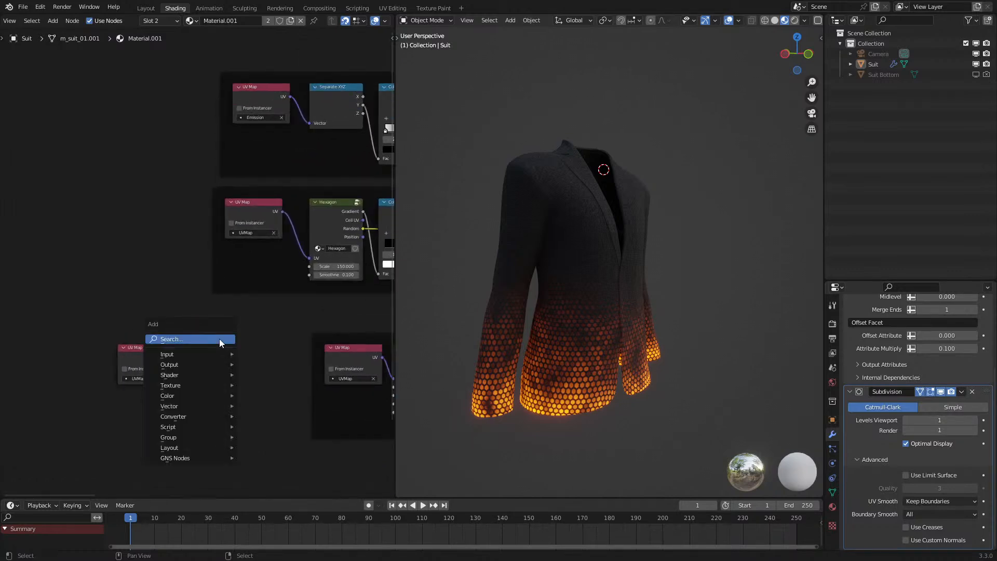
{"action": "left_click", "coordinate": [220, 340]}
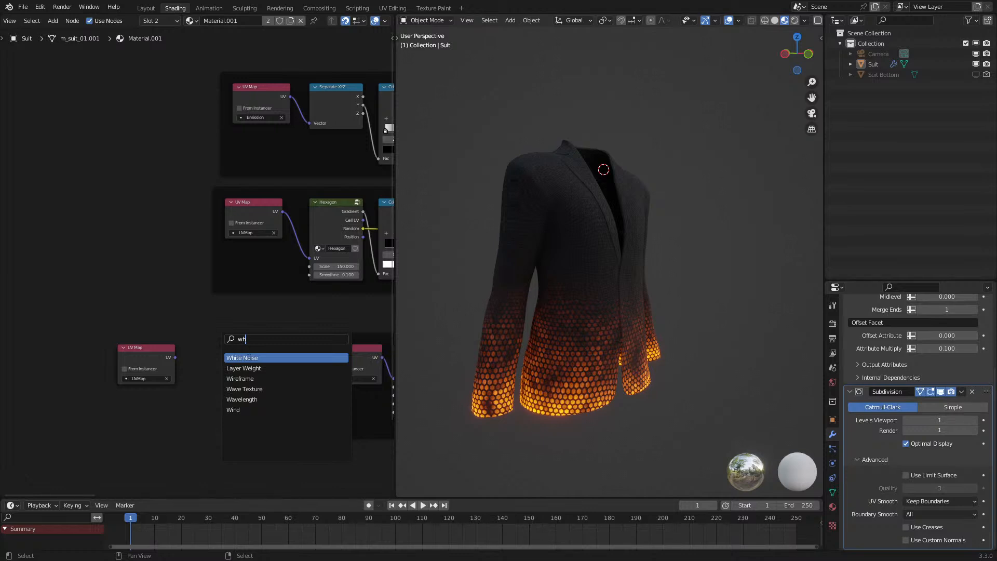
{"action": "type", "text": "vo"}
{"action": "key", "text": "Return"}
{"action": "left_click", "coordinate": [234, 360]}
{"action": "left_click", "coordinate": [244, 379]}
{"action": "left_click", "coordinate": [236, 398]}
- Connect the spare UV Map to the Voronoi Texture's Vector and move both nodes away from the framed groups
{"action": "left_click_drag", "start_coordinate": [175, 357], "coordinate": [218, 407]}
{"action": "left_click_drag", "start_coordinate": [155, 332], "coordinate": [267, 415]}
{"action": "key", "text": "g"}
{"action": "left_click", "coordinate": [131, 394]}
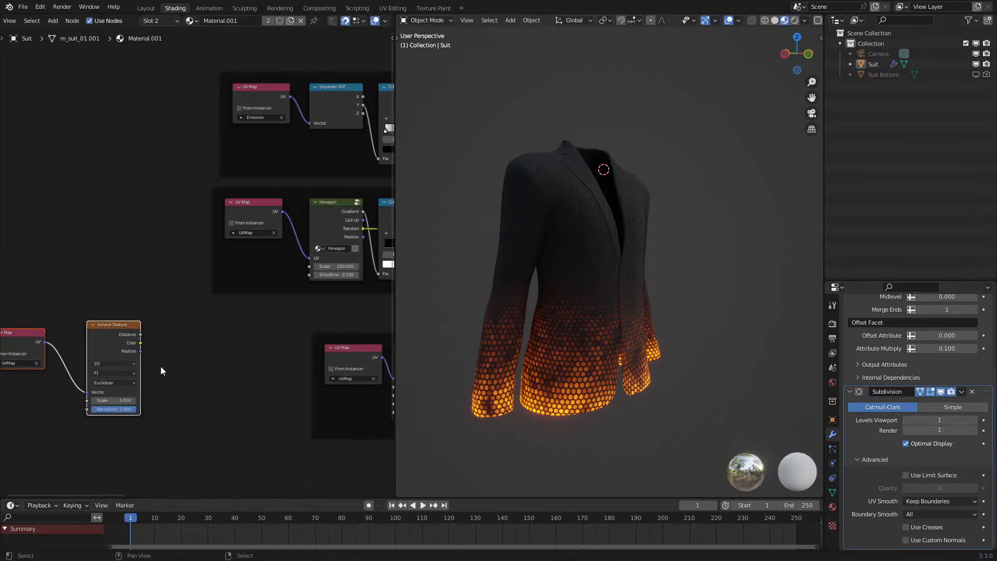
- Add a ColorRamp after the Voronoi Texture, connect Distance to its Fac and preview the result on the suit
{"action": "scroll", "coordinate": [160, 331], "scroll_direction": "up", "scroll_amount": 1}
{"action": "key", "text": "q"}
{"action": "left_click", "coordinate": [135, 338]}
{"action": "left_click", "coordinate": [166, 332]}
{"action": "left_click_drag", "start_coordinate": [136, 340], "coordinate": [162, 416]}
{"action": "left_click", "coordinate": [208, 354], "text": "ctrl+shift"}
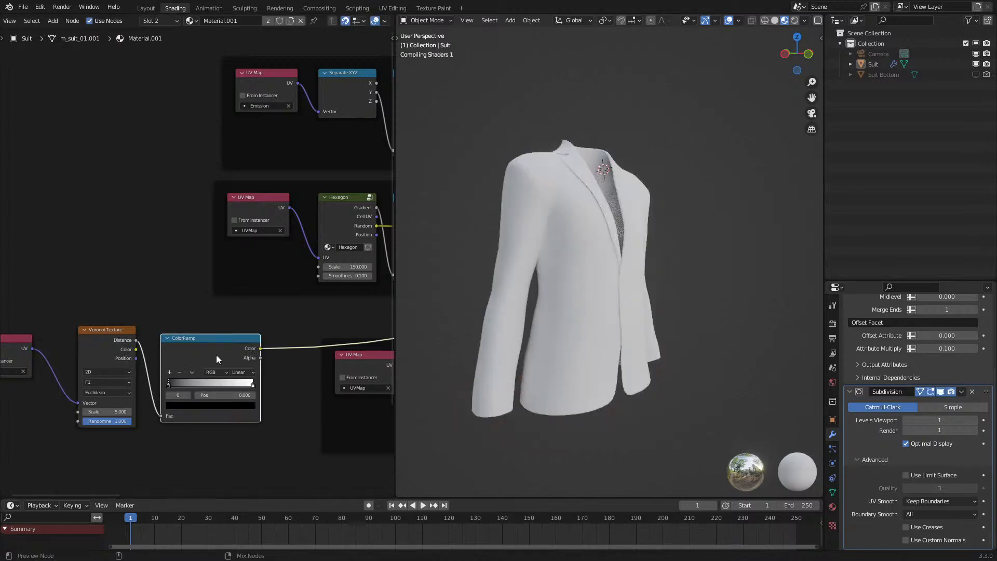
- Make the Voronoi ColorRamp fall from white to black near its start and set the Voronoi Scale to 500
{"action": "left_click_drag", "start_coordinate": [253, 384], "coordinate": [161, 411]}
{"action": "scroll", "coordinate": [551, 325], "scroll_direction": "up", "scroll_amount": 5}
{"action": "scroll", "coordinate": [550, 325], "scroll_direction": "up", "scroll_amount": 2}
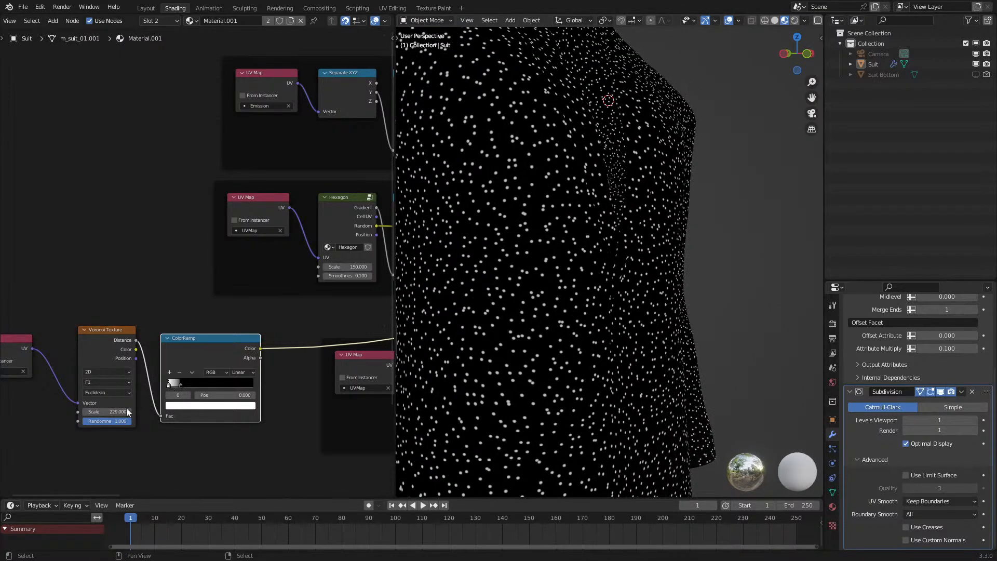
{"action": "left_click", "coordinate": [112, 412]}
{"action": "type", "text": "500"}
{"action": "key", "text": "Return"}
- Move the UV Map and Voronoi Texture nodes away from the ColorRamp to make room between them
{"action": "scroll", "coordinate": [521, 312], "scroll_direction": "down", "scroll_amount": 4}
{"action": "left_click_drag", "start_coordinate": [25, 305], "coordinate": [211, 452]}
{"action": "middle_click_drag", "start_coordinate": [163, 405], "coordinate": [280, 342]}
{"action": "left_click_drag", "start_coordinate": [105, 238], "coordinate": [239, 346]}
{"action": "key", "text": "g"}
{"action": "left_click", "coordinate": [117, 352]}
- Insert a Subtract Math node between the Voronoi Distance and the ColorRamp, with the Voronoi Color as the second value
{"action": "scroll", "coordinate": [180, 363], "scroll_direction": "up", "scroll_amount": 3}
{"action": "key", "text": "q"}
{"action": "left_click", "coordinate": [158, 382]}
{"action": "left_click", "coordinate": [158, 308]}
{"action": "left_click_drag", "start_coordinate": [112, 302], "coordinate": [158, 363]}
{"action": "left_click", "coordinate": [171, 339]}
{"action": "left_click", "coordinate": [172, 377]}
{"action": "middle_click_drag", "start_coordinate": [228, 332], "coordinate": [178, 346]}
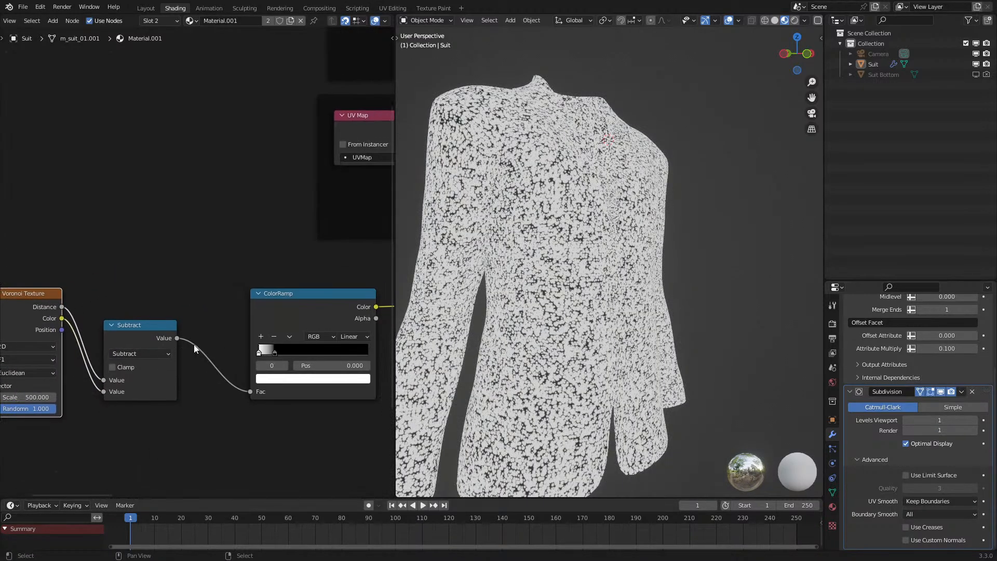
- Switch the Math node after the Voronoi Texture to Add and set the ColorRamp's black stop to 0.250 and white stop to 0.155
{"action": "left_click", "coordinate": [157, 352]}
{"action": "left_click", "coordinate": [195, 355]}
{"action": "left_click_drag", "start_coordinate": [274, 351], "coordinate": [285, 350]}
{"action": "scroll", "coordinate": [541, 289], "scroll_direction": "up", "scroll_amount": 1}
{"action": "middle_click_drag", "start_coordinate": [541, 288], "coordinate": [515, 281]}
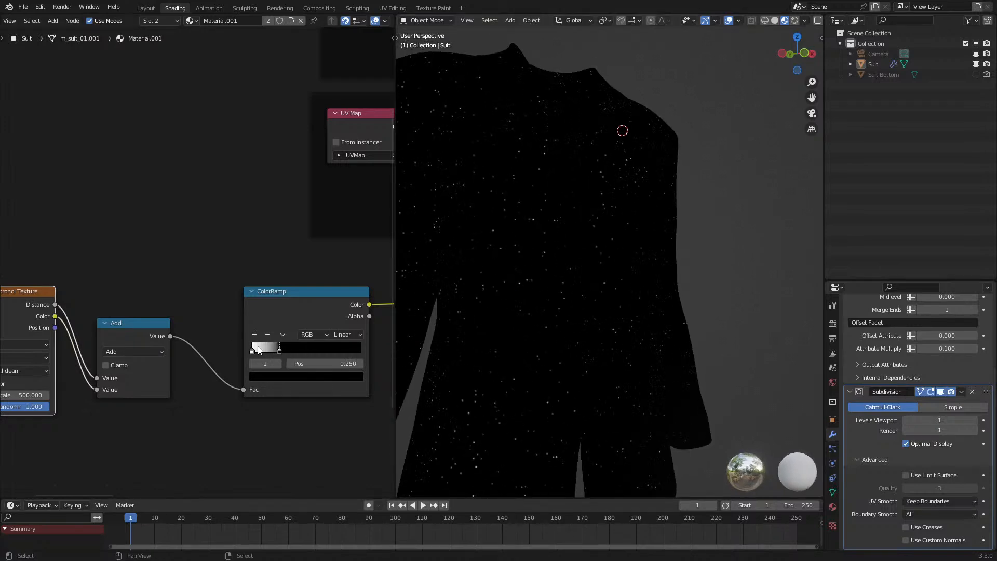
{"action": "left_click_drag", "start_coordinate": [254, 351], "coordinate": [274, 350]}
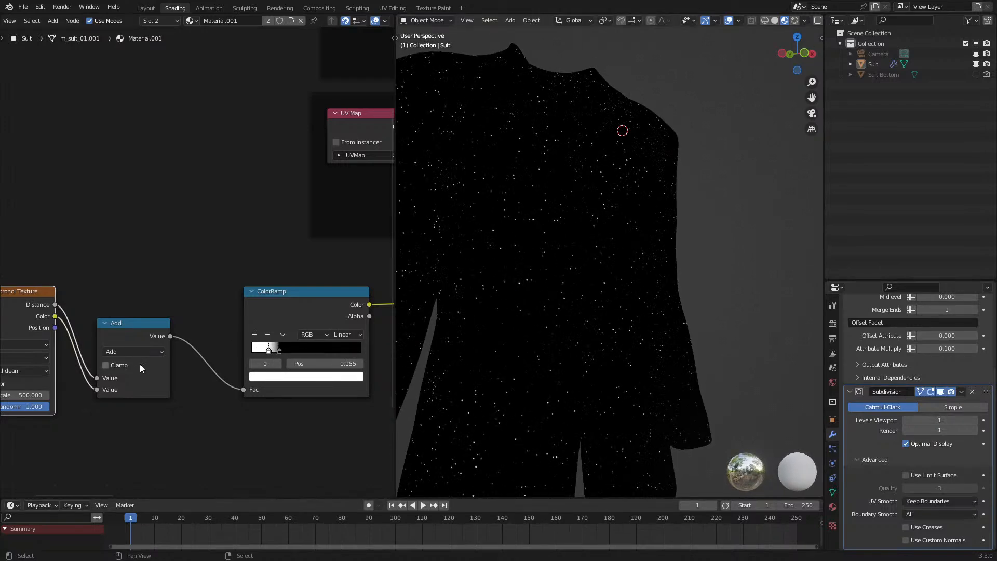
- Add a Separate XYZ node fed by the Voronoi Color and connect its X output to the Add node's second value
{"action": "middle_click_drag", "start_coordinate": [141, 364], "coordinate": [167, 316]}
{"action": "scroll", "coordinate": [167, 317], "scroll_direction": "up", "scroll_amount": 1}
{"action": "key", "text": "shift+a"}
{"action": "left_click", "coordinate": [164, 329]}
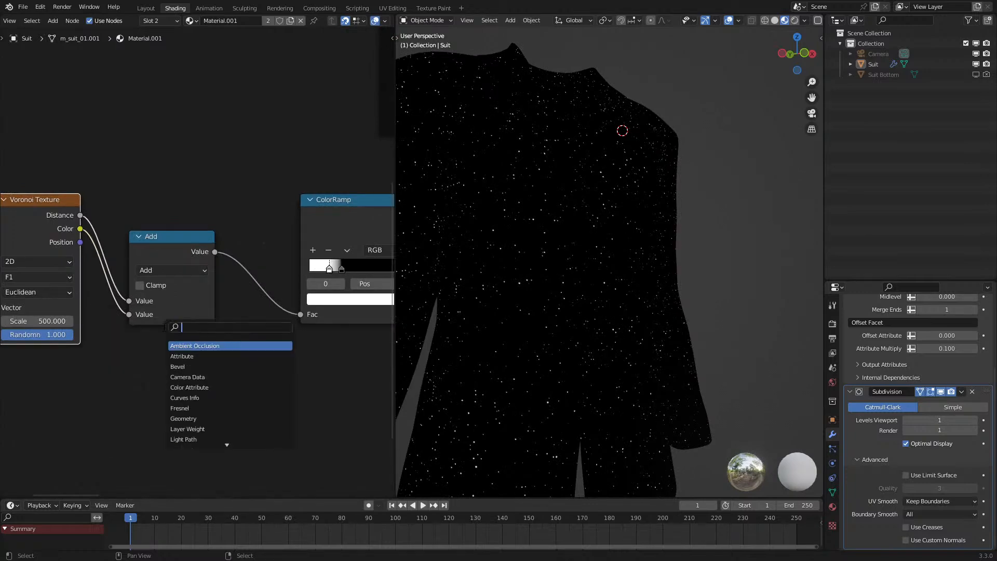
{"action": "type", "text": "sep"}
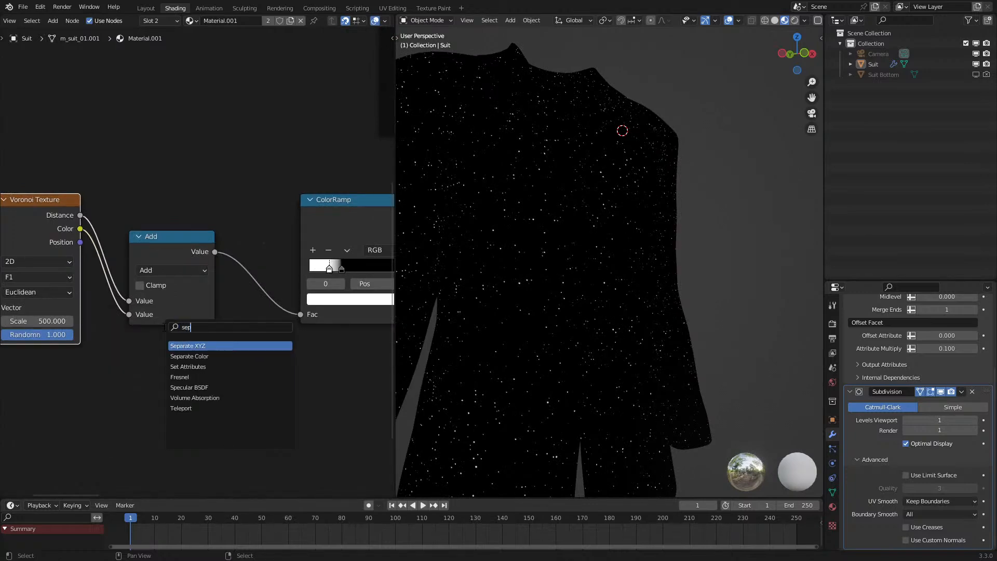
{"action": "key", "text": "Return"}
{"action": "left_click", "coordinate": [96, 347]}
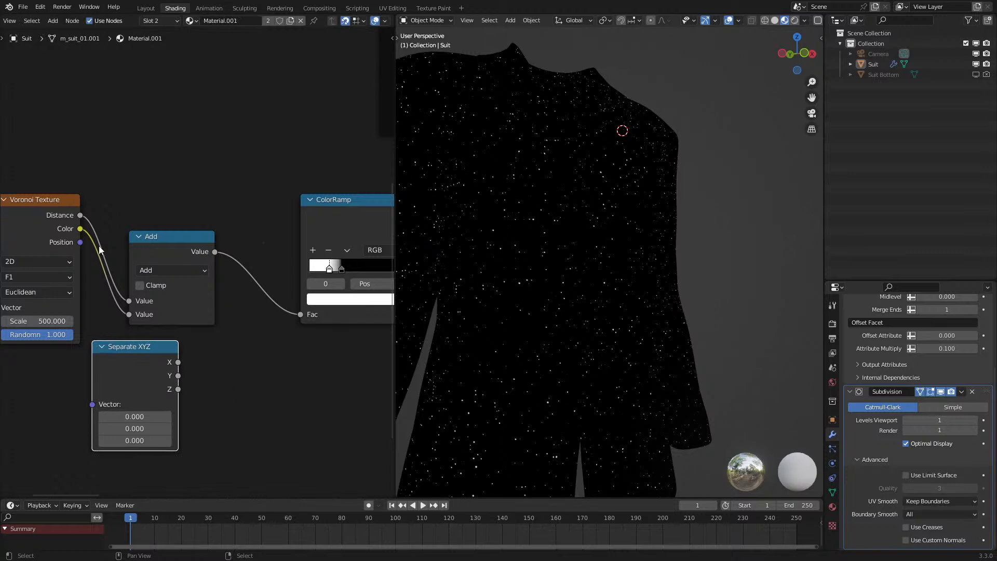
{"action": "left_click_drag", "start_coordinate": [80, 242], "coordinate": [92, 404]}
{"action": "left_click_drag", "start_coordinate": [178, 362], "coordinate": [129, 315]}
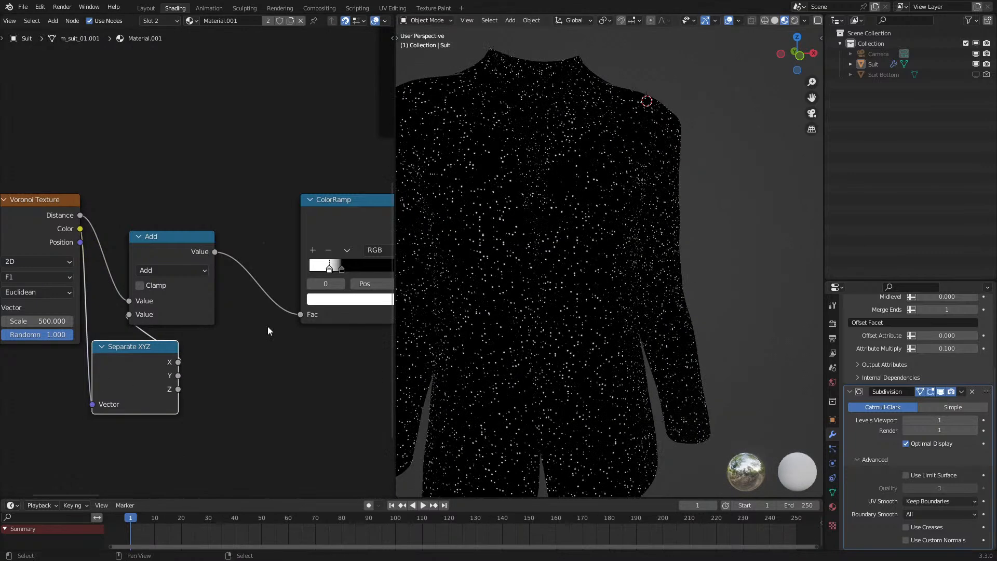
- Place the Separate XYZ node directly beneath the Add node and collapse it
{"action": "left_click_drag", "start_coordinate": [154, 384], "coordinate": [191, 372]}
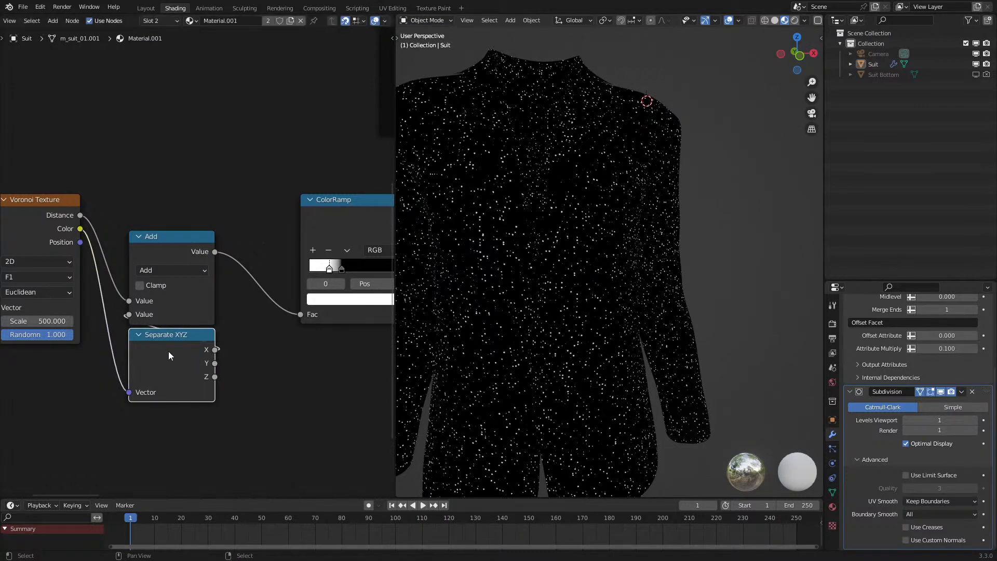
{"action": "left_click", "coordinate": [138, 335]}
{"action": "left_click_drag", "start_coordinate": [142, 335], "coordinate": [138, 345]}
- Connect the Voronoi ColorRamp's Color to the emission mask's Multiply node and preview the Principled BSDF on the suit
{"action": "mouse_move", "coordinate": [499, 311]}
{"action": "middle_mouse_down"}
{"action": "mouse_move", "coordinate": [452, 316]}
{"action": "mouse_move", "coordinate": [492, 323]}
{"action": "middle_mouse_up"}
{"action": "scroll", "coordinate": [301, 232], "scroll_direction": "down", "scroll_amount": 6}
{"action": "middle_click_drag", "start_coordinate": [322, 230], "coordinate": [111, 332]}
{"action": "left_click_drag", "start_coordinate": [138, 338], "coordinate": [225, 215]}
{"action": "scroll", "coordinate": [286, 283], "scroll_direction": "down", "scroll_amount": 6}
{"action": "middle_click_drag", "start_coordinate": [289, 289], "coordinate": [336, 344]}
{"action": "left_click", "coordinate": [303, 201], "text": "ctrl+shift"}
{"action": "mouse_move", "coordinate": [643, 270]}
{"action": "middle_mouse_down"}
{"action": "mouse_move", "coordinate": [615, 267]}
{"action": "mouse_move", "coordinate": [637, 266]}
{"action": "middle_mouse_up"}
{"action": "scroll", "coordinate": [637, 266], "scroll_direction": "down", "scroll_amount": 1}
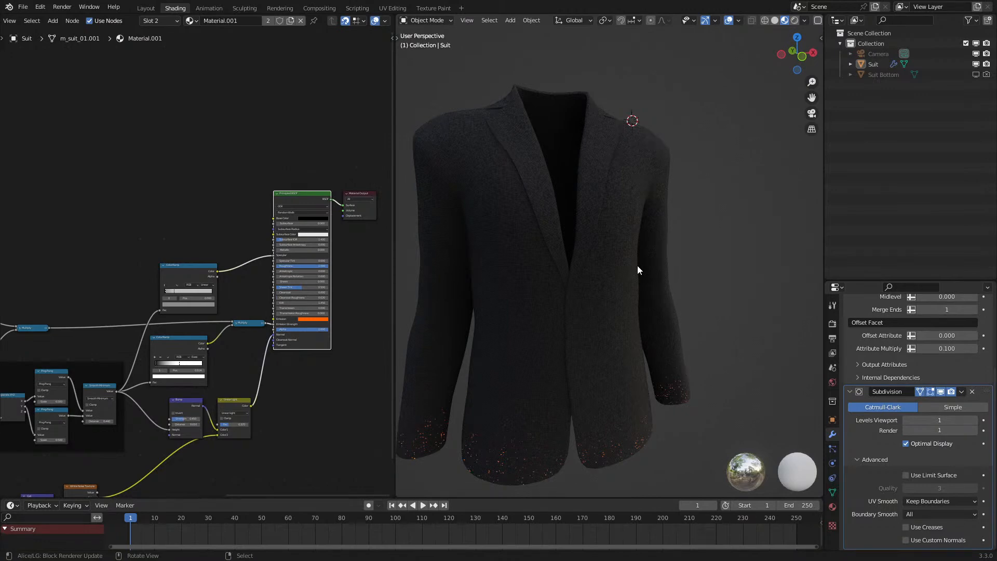
- Move the Voronoi ColorRamp's black stop to 0.477 and check the glowing dots near the suit's hem
{"action": "middle_click_drag", "start_coordinate": [232, 436], "coordinate": [312, 402]}
{"action": "scroll", "coordinate": [162, 376], "scroll_direction": "up", "scroll_amount": 6}
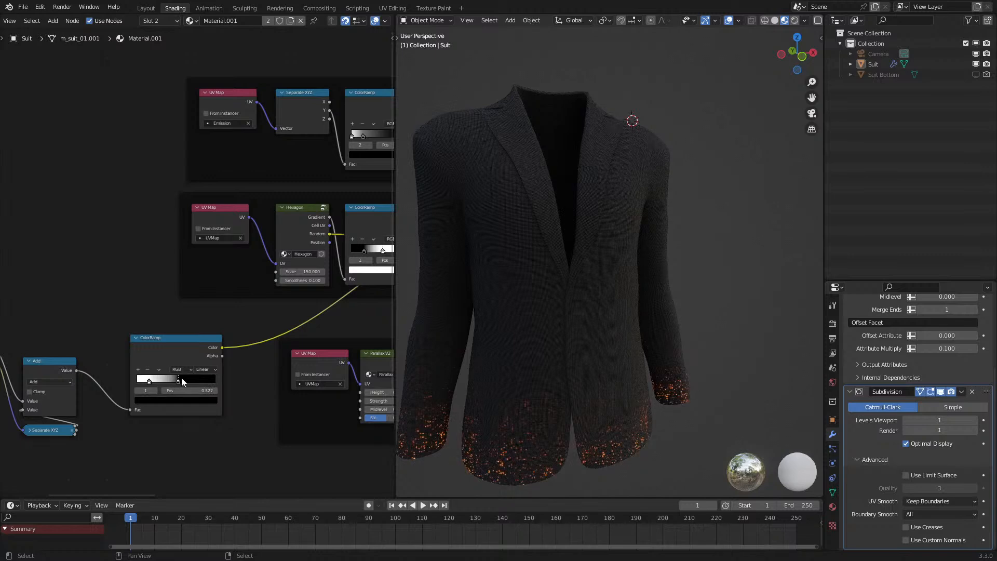
{"action": "left_click_drag", "start_coordinate": [179, 378], "coordinate": [177, 379]}
{"action": "middle_click_drag", "start_coordinate": [134, 401], "coordinate": [212, 348]}
{"action": "scroll", "coordinate": [732, 422], "scroll_direction": "up", "scroll_amount": 1}
{"action": "middle_click_drag", "start_coordinate": [708, 390], "coordinate": [622, 300]}
{"action": "scroll", "coordinate": [622, 301], "scroll_direction": "up", "scroll_amount": 2}
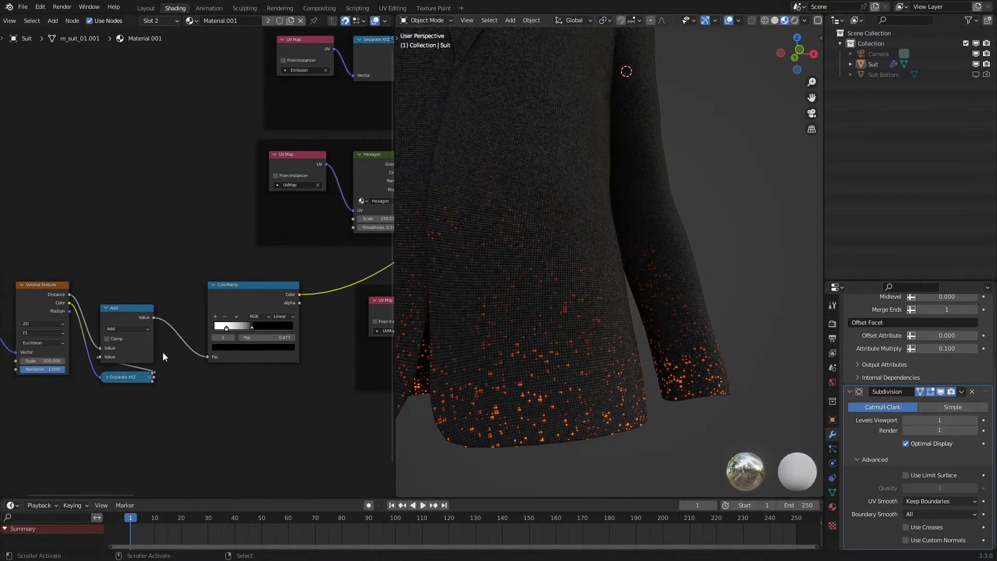
{"action": "middle_click_drag", "start_coordinate": [126, 364], "coordinate": [226, 332]}
{"action": "scroll", "coordinate": [225, 332], "scroll_direction": "up", "scroll_amount": 4}
{"action": "key", "text": "shift+a"}
{"action": "left_click", "coordinate": [227, 404]}
{"action": "type", "text": "we"}
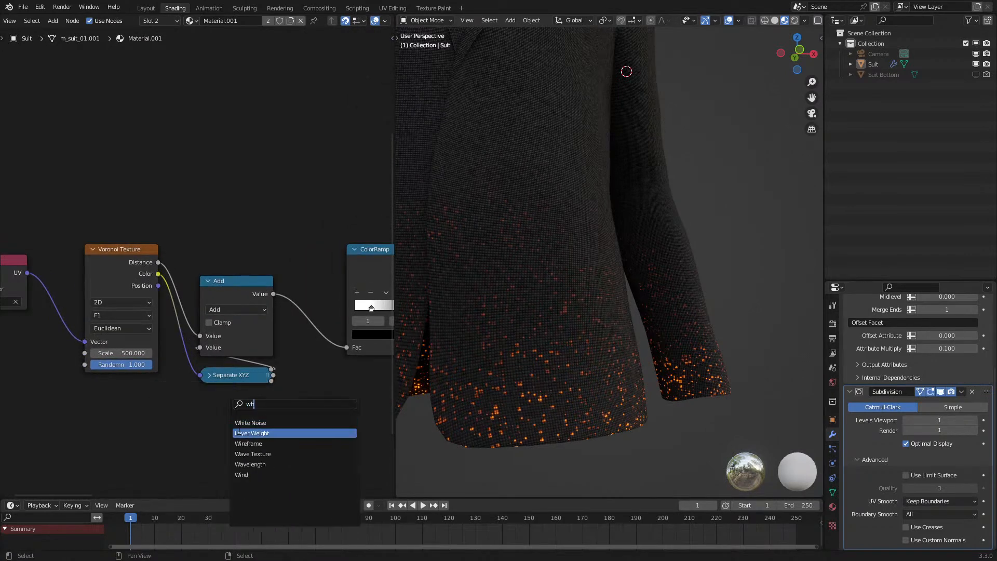
{"action": "left_click", "coordinate": [244, 429]}
{"action": "right_click", "coordinate": [244, 428]}
- Add a White Noise Texture set to 1D and feed the Voronoi Color into its W input
{"action": "key", "text": "shift+a"}
{"action": "left_click", "coordinate": [241, 424]}
{"action": "type", "text": "wh"}
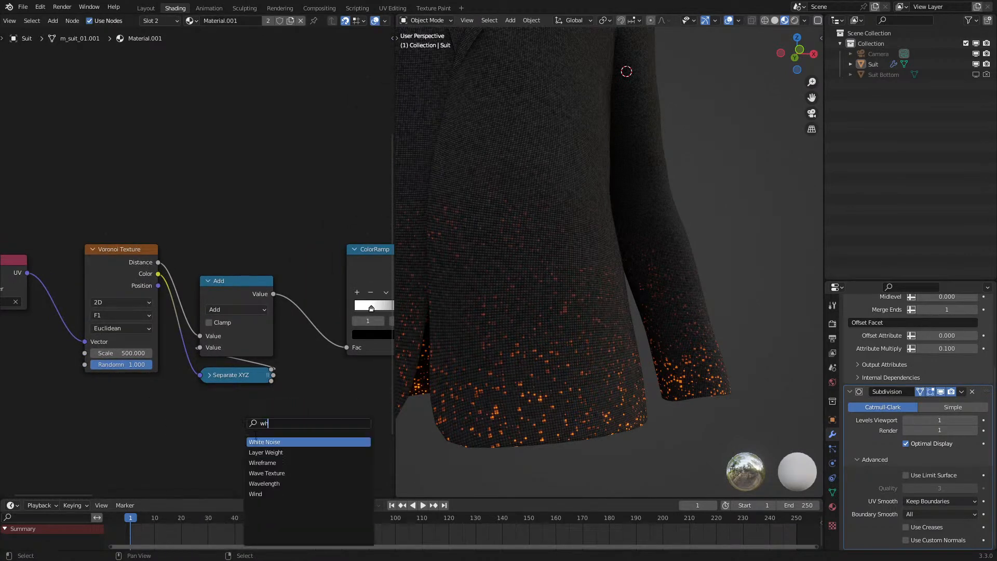
{"action": "left_click", "coordinate": [255, 439]}
{"action": "left_click", "coordinate": [236, 434]}
{"action": "left_click", "coordinate": [246, 468]}
{"action": "left_click", "coordinate": [244, 493]}
{"action": "left_click_drag", "start_coordinate": [156, 273], "coordinate": [219, 474]}
{"action": "left_click_drag", "start_coordinate": [158, 273], "coordinate": [223, 460]}
- Connect the White Noise Value to the Add node's second value and align the White Noise Texture below the Add node
{"action": "left_click", "coordinate": [289, 417]}
{"action": "left_click_drag", "start_coordinate": [289, 414], "coordinate": [241, 349]}
{"action": "right_click", "coordinate": [241, 349]}
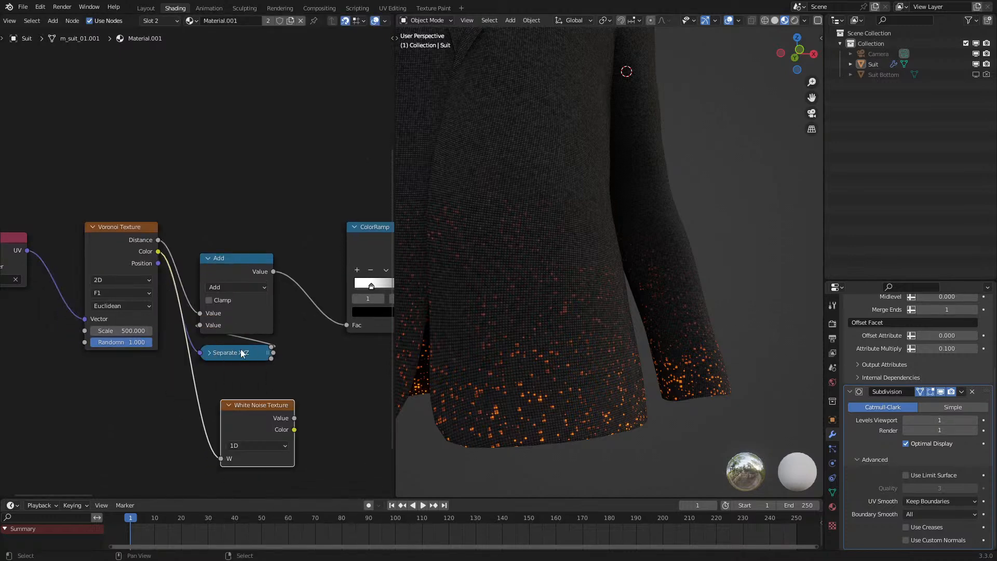
{"action": "left_click_drag", "start_coordinate": [294, 418], "coordinate": [200, 325]}
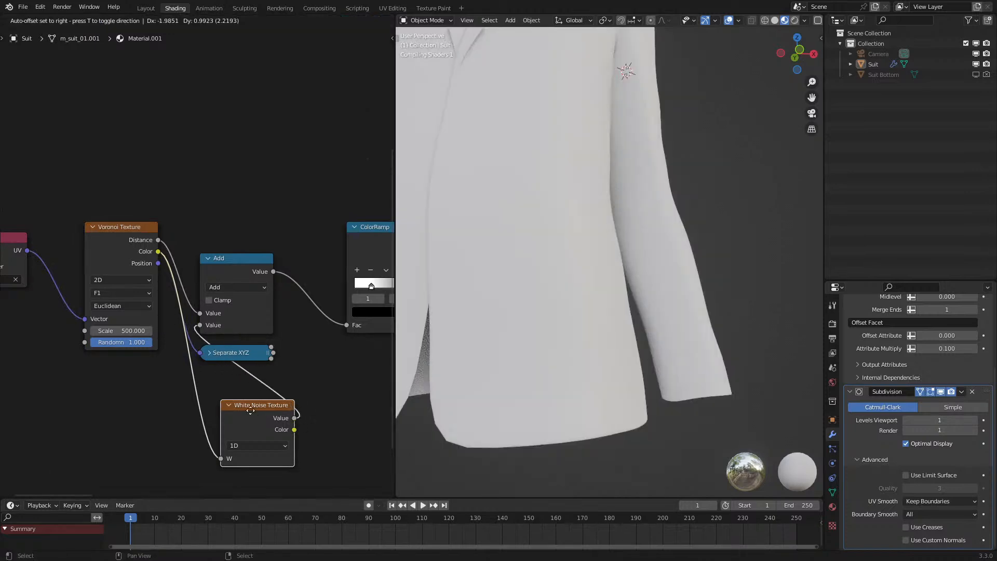
{"action": "left_click_drag", "start_coordinate": [253, 412], "coordinate": [232, 403]}
{"action": "middle_click_drag", "start_coordinate": [502, 385], "coordinate": [515, 402]}
{"action": "scroll", "coordinate": [514, 401], "scroll_direction": "down", "scroll_amount": 2}
{"action": "scroll", "coordinate": [514, 402], "scroll_direction": "down", "scroll_amount": 2}
- Delete the Separate XYZ node and move the White Noise Texture into its place under the Add node
{"action": "left_click", "coordinate": [249, 356]}
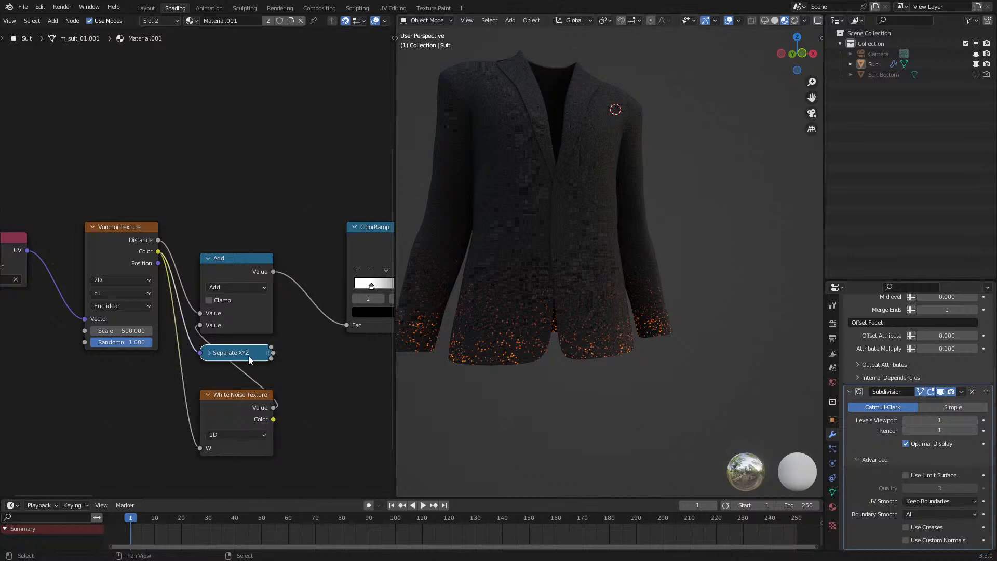
{"action": "key", "text": "x"}
{"action": "left_click_drag", "start_coordinate": [239, 413], "coordinate": [236, 352]}
- Try a lower Scale on the Voronoi Texture for larger dots
{"action": "middle_click_drag", "start_coordinate": [210, 287], "coordinate": [101, 333]}
{"action": "left_click", "coordinate": [21, 378]}
{"action": "type", "text": "25"}
{"action": "key", "text": "Return"}
- Move the Voronoi ColorRamp's black stop to 0.341 to thin out the glowing dots
{"action": "middle_click_drag", "start_coordinate": [261, 311], "coordinate": [248, 362]}
{"action": "left_click_drag", "start_coordinate": [242, 374], "coordinate": [202, 378]}
{"action": "scroll", "coordinate": [493, 294], "scroll_direction": "down", "scroll_amount": 3}
{"action": "middle_click_drag", "start_coordinate": [508, 298], "coordinate": [539, 302]}
{"action": "scroll", "coordinate": [498, 306], "scroll_direction": "up", "scroll_amount": 4}
{"action": "left_click_drag", "start_coordinate": [249, 375], "coordinate": [251, 376]}
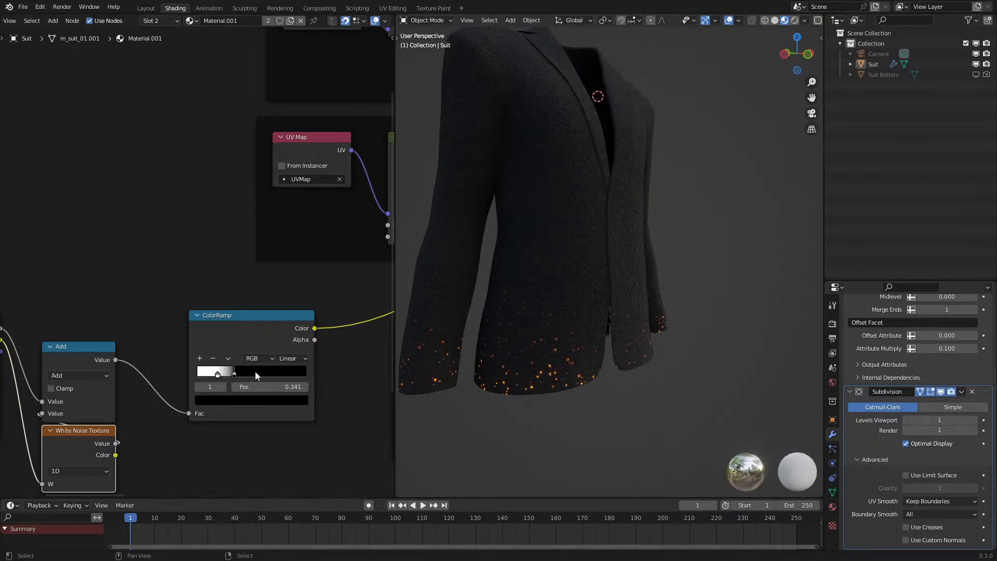
- Set the Voronoi Texture's Scale to 400
{"action": "mouse_move", "coordinate": [439, 328]}
{"action": "middle_mouse_down"}
{"action": "mouse_move", "coordinate": [416, 332]}
{"action": "mouse_move", "coordinate": [452, 323]}
{"action": "middle_mouse_up"}
{"action": "middle_click_drag", "start_coordinate": [120, 373], "coordinate": [308, 312]}
{"action": "left_click", "coordinate": [150, 358]}
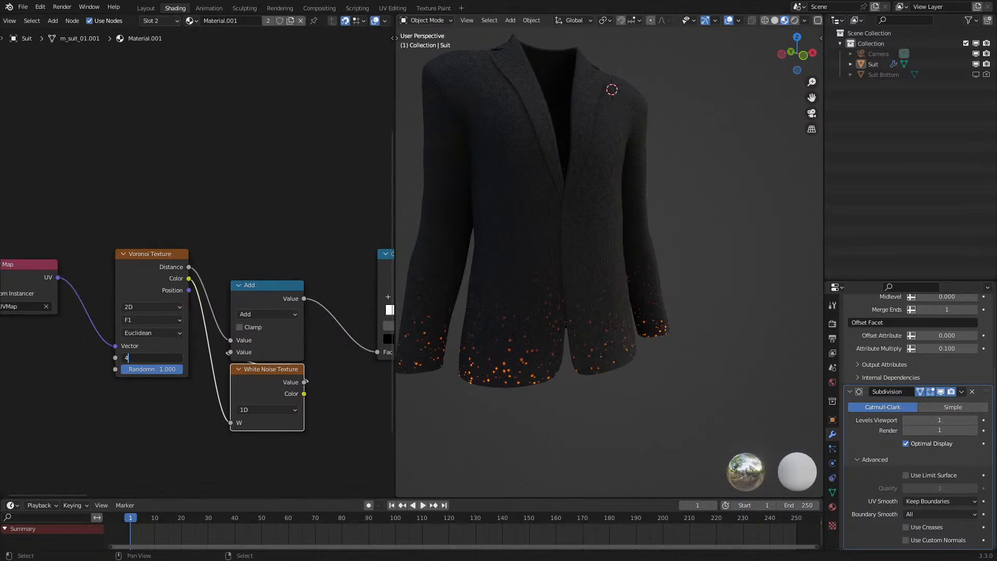
{"action": "type", "text": "400"}
{"action": "key", "text": "Return"}
{"action": "middle_click_drag", "start_coordinate": [630, 323], "coordinate": [664, 327]}
- Move the black stop of the emission gradient's B-Spline ColorRamp to 0.914
{"action": "middle_click_drag", "start_coordinate": [212, 272], "coordinate": [241, 418]}
{"action": "middle_click_drag", "start_coordinate": [331, 137], "coordinate": [260, 241]}
{"action": "left_click_drag", "start_coordinate": [274, 244], "coordinate": [334, 241]}
{"action": "middle_click_drag", "start_coordinate": [621, 203], "coordinate": [717, 181]}
{"action": "scroll", "coordinate": [718, 182], "scroll_direction": "down", "scroll_amount": 3}
{"action": "scroll", "coordinate": [718, 181], "scroll_direction": "up", "scroll_amount": 3}
- Try changing the Fancy Light Falloff node's Falloff and an Output of 14000
{"action": "middle_click_drag", "start_coordinate": [376, 282], "coordinate": [97, 242]}
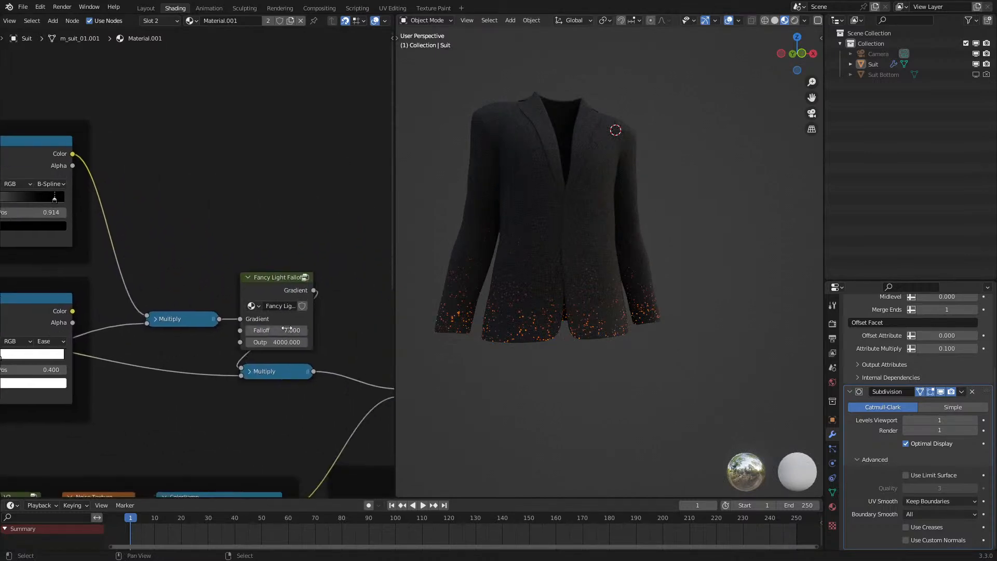
{"action": "left_click_drag", "start_coordinate": [272, 331], "coordinate": [309, 331]}
{"action": "key", "text": "ctrl+z"}
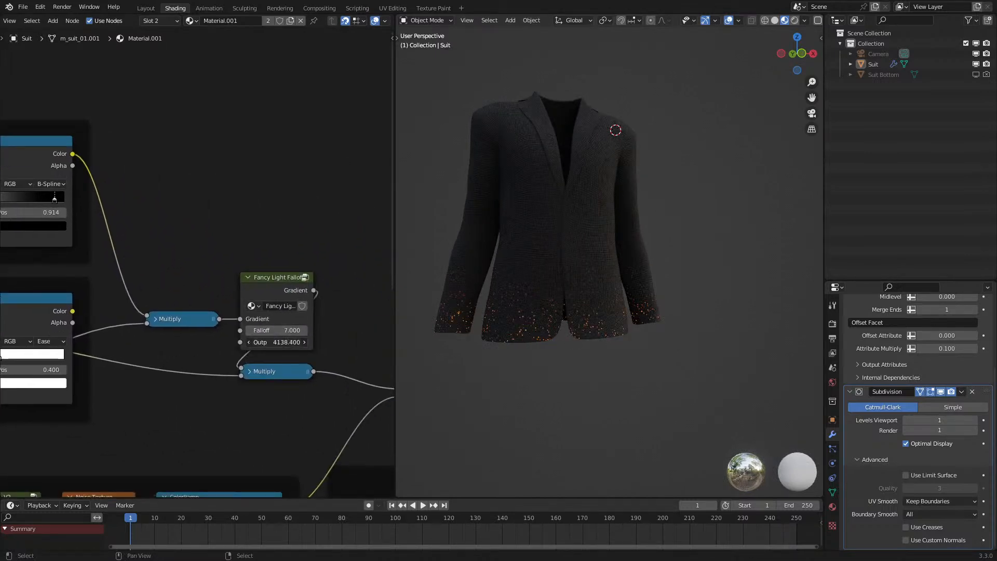
{"action": "left_click", "coordinate": [263, 342]}
{"action": "key", "text": "Home"}
{"action": "type", "text": "1"}
{"action": "key", "text": "Return"}
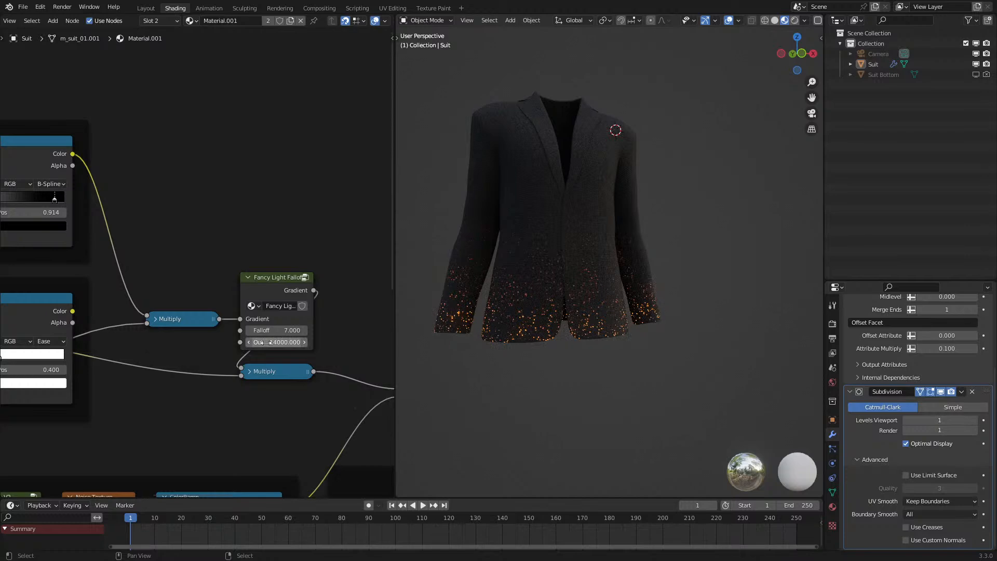
{"action": "middle_click_drag", "start_coordinate": [684, 252], "coordinate": [603, 301], "text": "ctrl"}
{"action": "key", "text": "ctrl+z"}
- Try feeding another color output into the Linear Light node's Color2 and inspect the fabric up close
{"action": "scroll", "coordinate": [109, 415], "scroll_direction": "down", "scroll_amount": 4}
{"action": "middle_click_drag", "start_coordinate": [110, 415], "coordinate": [348, 257]}
{"action": "scroll", "coordinate": [217, 310], "scroll_direction": "down", "scroll_amount": 4}
{"action": "scroll", "coordinate": [71, 306], "scroll_direction": "up", "scroll_amount": 4}
{"action": "middle_click_drag", "start_coordinate": [71, 305], "coordinate": [140, 325]}
{"action": "left_click_drag", "start_coordinate": [54, 287], "coordinate": [223, 379]}
{"action": "middle_click_drag", "start_coordinate": [565, 233], "coordinate": [570, 289], "text": "shift"}
{"action": "scroll", "coordinate": [553, 270], "scroll_direction": "up", "scroll_amount": 10}
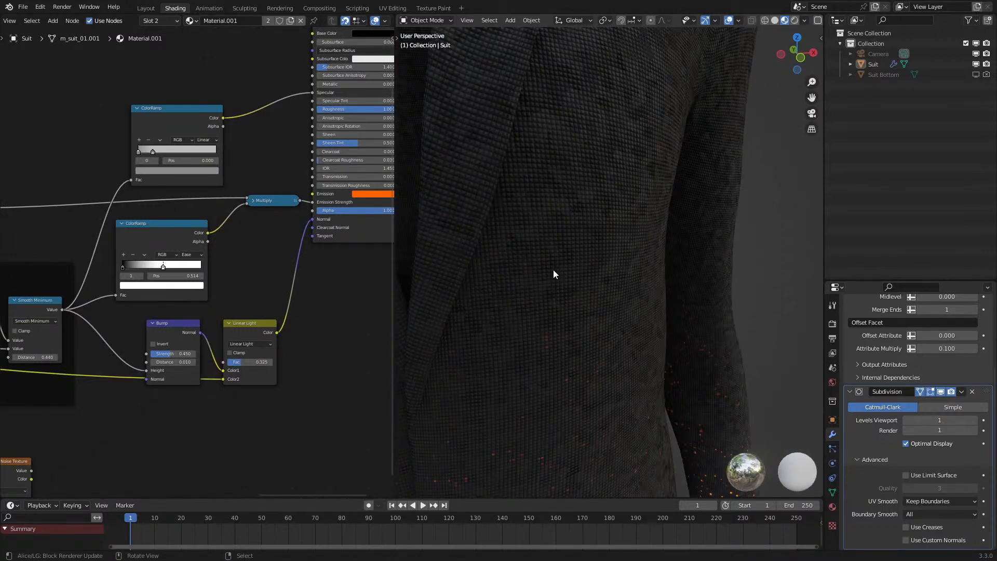
{"action": "scroll", "coordinate": [553, 270], "scroll_direction": "down", "scroll_amount": 10}
{"action": "scroll", "coordinate": [553, 270], "scroll_direction": "down", "scroll_amount": 3}
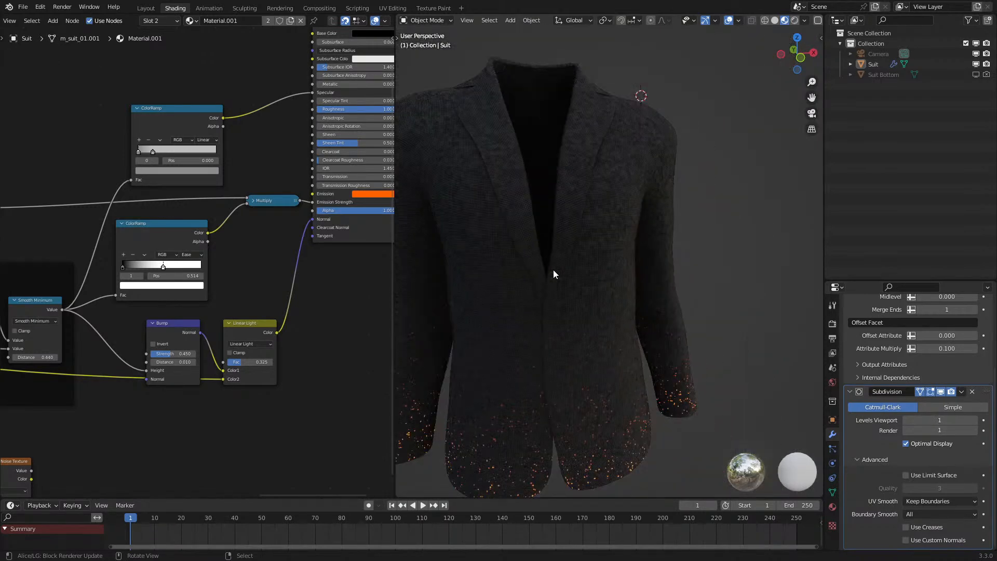
{"action": "key", "text": "ctrl+z"}
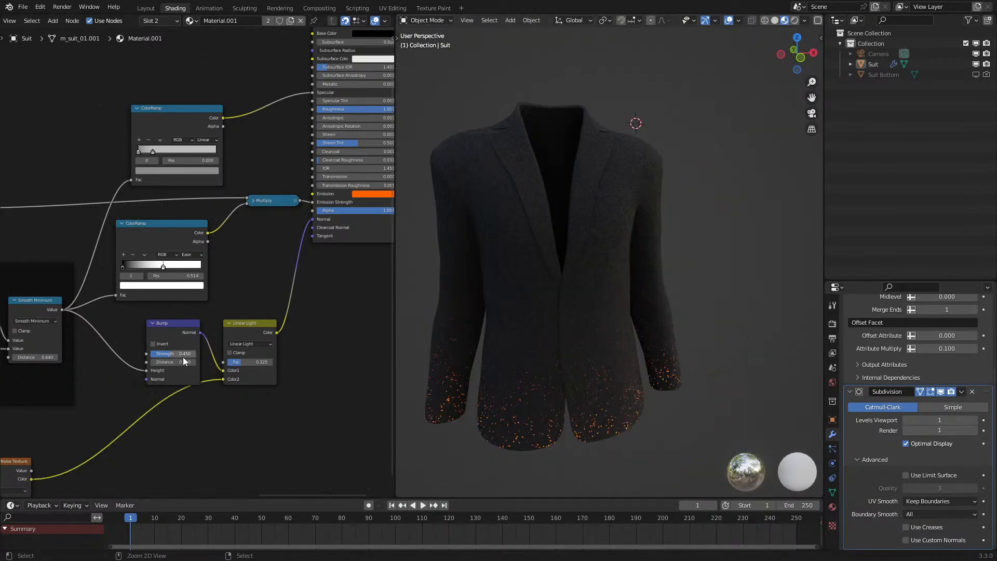
- Try a Fac of 0.200 on the Linear Light mix node
{"action": "scroll", "coordinate": [312, 335], "scroll_direction": "up", "scroll_amount": 1}
{"action": "middle_click_drag", "start_coordinate": [427, 316], "coordinate": [493, 313]}
{"action": "middle_click_drag", "start_coordinate": [146, 370], "coordinate": [157, 364]}
{"action": "left_click_drag", "start_coordinate": [270, 366], "coordinate": [266, 365]}
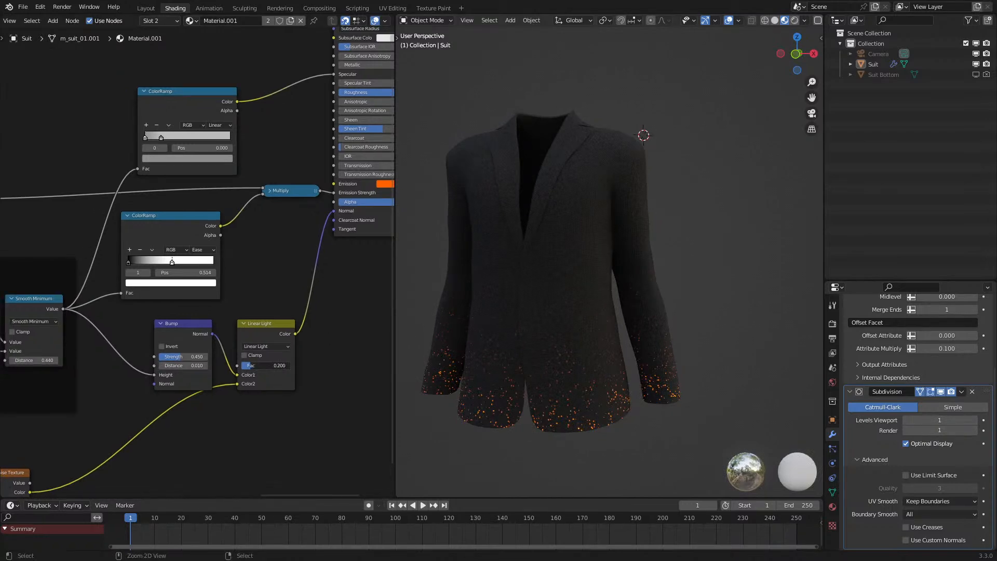
{"action": "scroll", "coordinate": [139, 379], "scroll_direction": "down", "scroll_amount": 7}
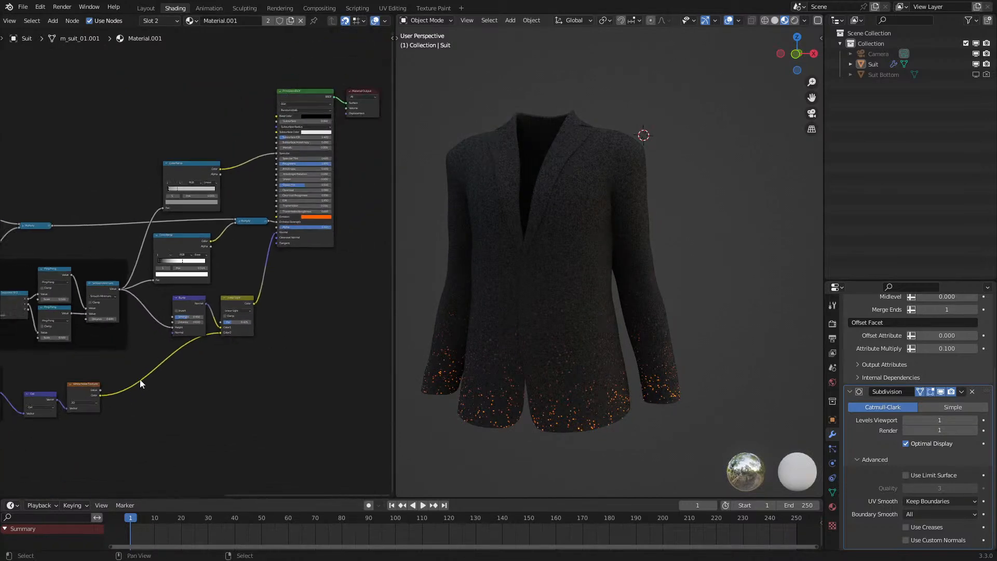
- Duplicate the fabric pattern's UV Map node and place the copy below the White Noise Texture
{"action": "middle_click_drag", "start_coordinate": [139, 379], "coordinate": [226, 332]}
{"action": "scroll", "coordinate": [226, 332], "scroll_direction": "up", "scroll_amount": 1}
{"action": "middle_click_drag", "start_coordinate": [96, 395], "coordinate": [236, 325]}
{"action": "scroll", "coordinate": [236, 325], "scroll_direction": "up", "scroll_amount": 2}
{"action": "scroll", "coordinate": [236, 326], "scroll_direction": "up", "scroll_amount": 1}
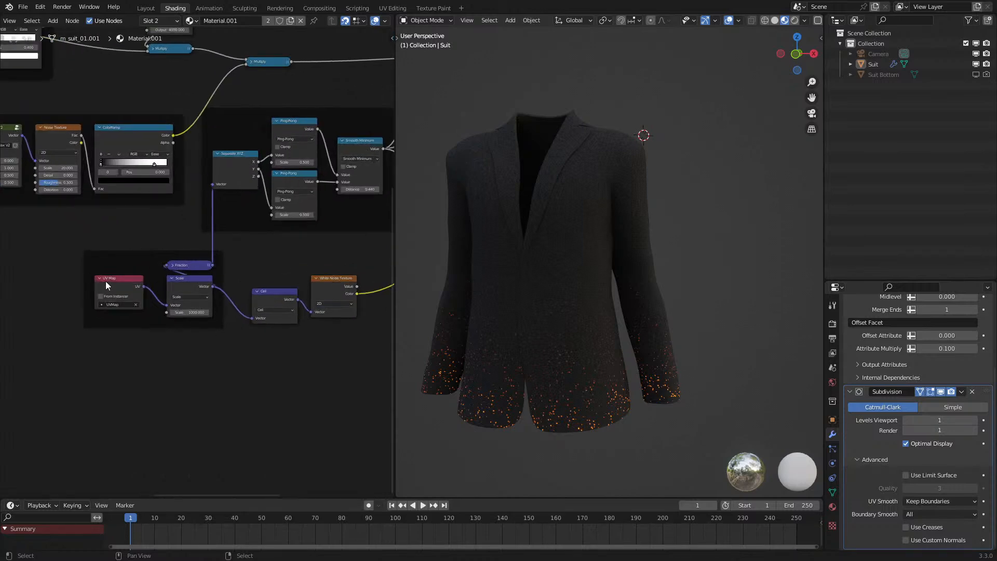
{"action": "key", "text": "shift+d"}
{"action": "left_click", "coordinate": [289, 360]}
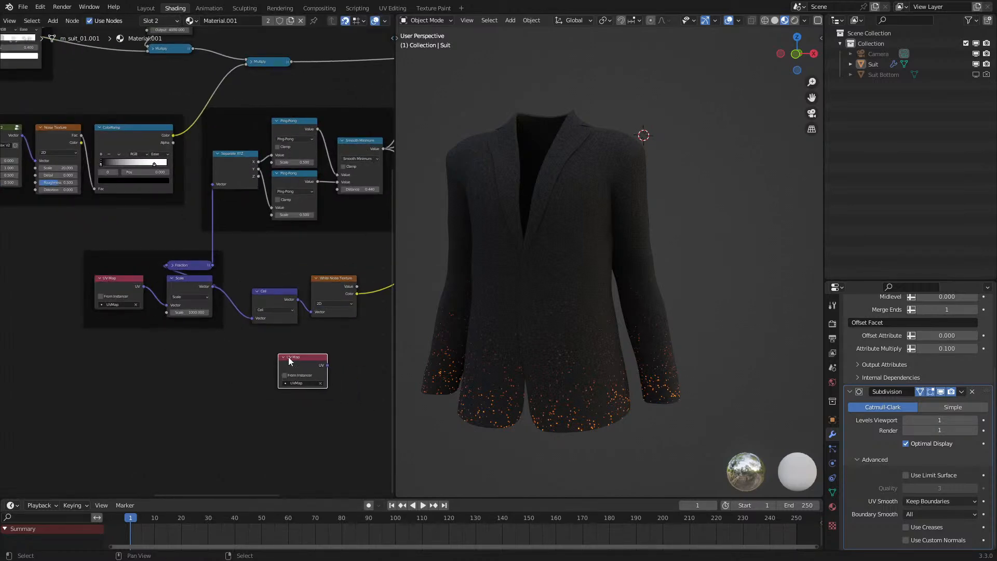
- Add a 2D Noise Texture driven by the duplicated UV Map and connect its Color to the Linear Light's Color2
{"action": "middle_click_drag", "start_coordinate": [288, 360], "coordinate": [117, 348]}
{"action": "key", "text": "shift+a"}
{"action": "left_click", "coordinate": [204, 260]}
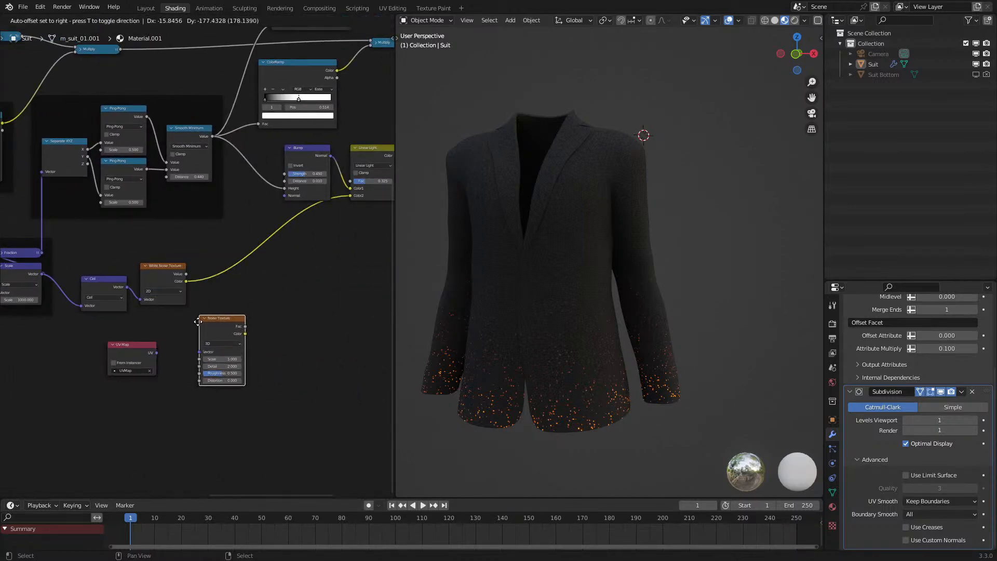
{"action": "left_click", "coordinate": [207, 353]}
{"action": "left_click", "coordinate": [209, 356]}
{"action": "left_click", "coordinate": [209, 378]}
{"action": "left_click_drag", "start_coordinate": [156, 353], "coordinate": [350, 195]}
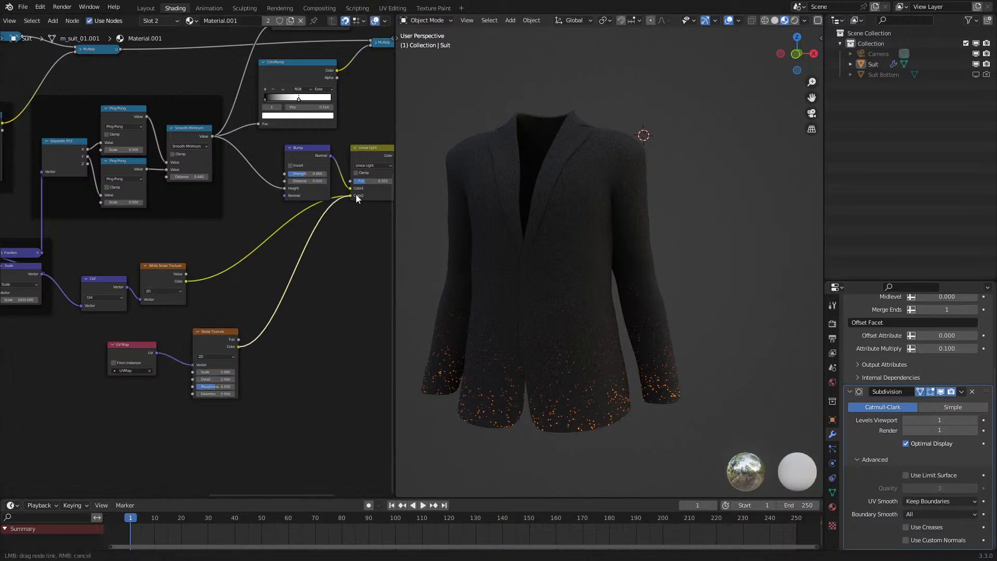
{"action": "scroll", "coordinate": [547, 250], "scroll_direction": "up", "scroll_amount": 4}
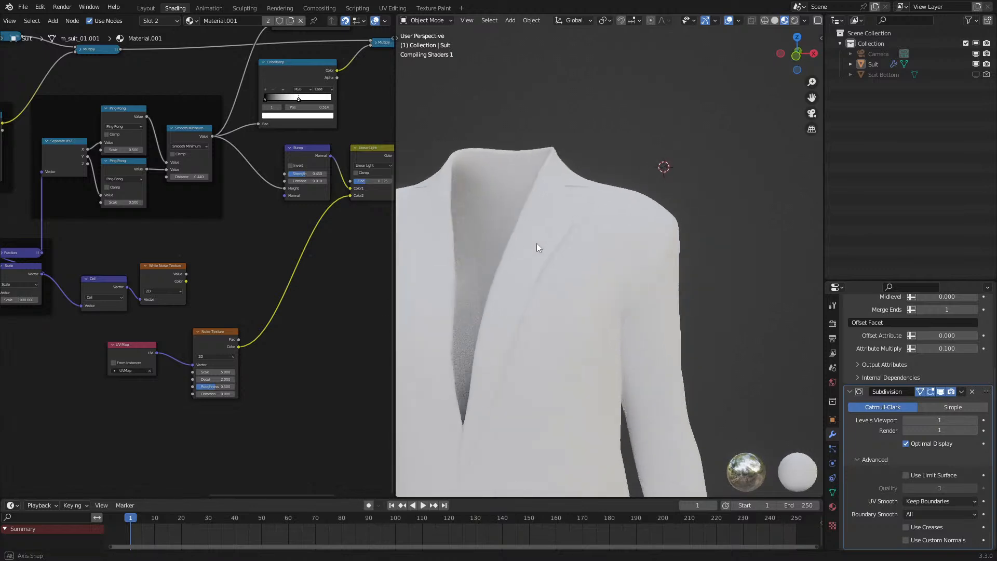
- Set the new Noise Texture's Scale to 216 and raise the Linear Light's Fac
{"action": "scroll", "coordinate": [254, 344], "scroll_direction": "up", "scroll_amount": 3}
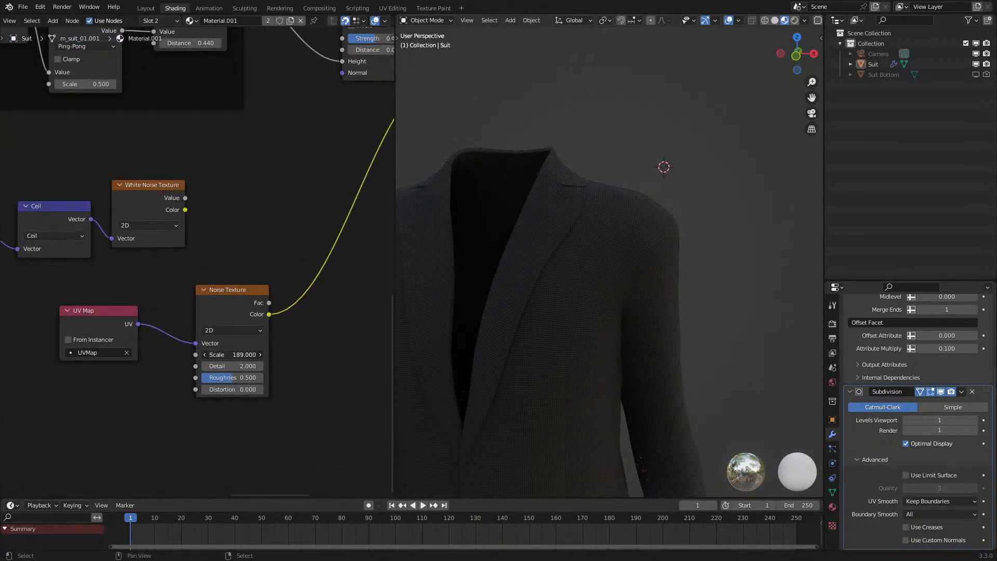
{"action": "middle_click_drag", "start_coordinate": [234, 258], "coordinate": [2, 426]}
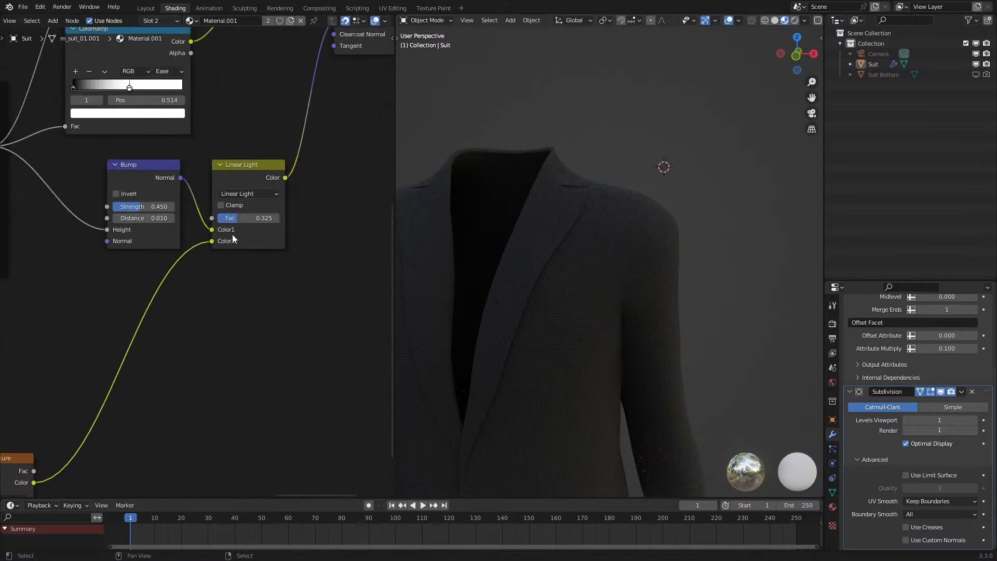
{"action": "left_click_drag", "start_coordinate": [238, 218], "coordinate": [280, 218]}
- Set the Noise Texture's Detail to 9 and Roughness to 0.900, and check the fabric surface up close
{"action": "middle_click_drag", "start_coordinate": [107, 393], "coordinate": [322, 191]}
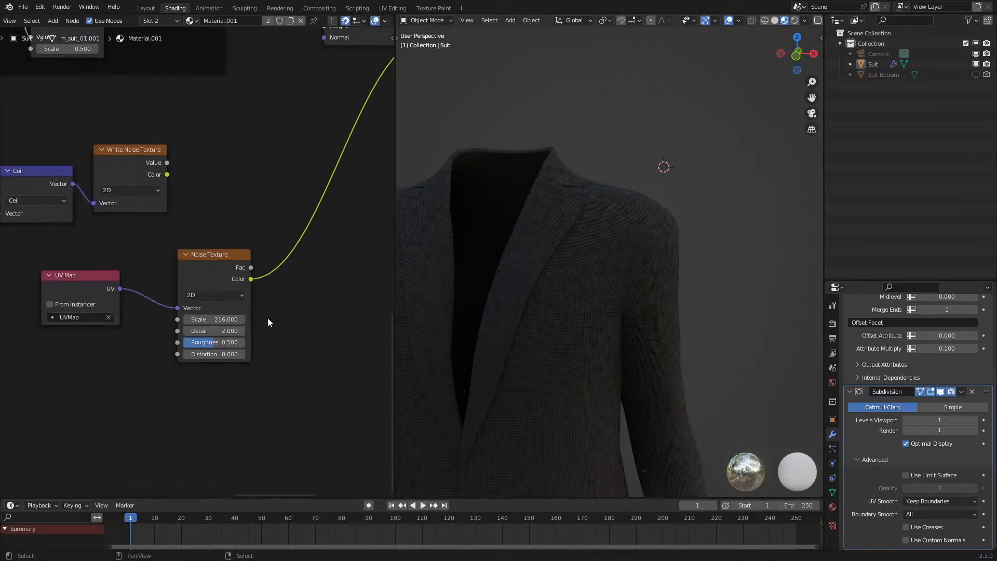
{"action": "left_click", "coordinate": [224, 328]}
{"action": "type", "text": "9"}
{"action": "key", "text": "Return"}
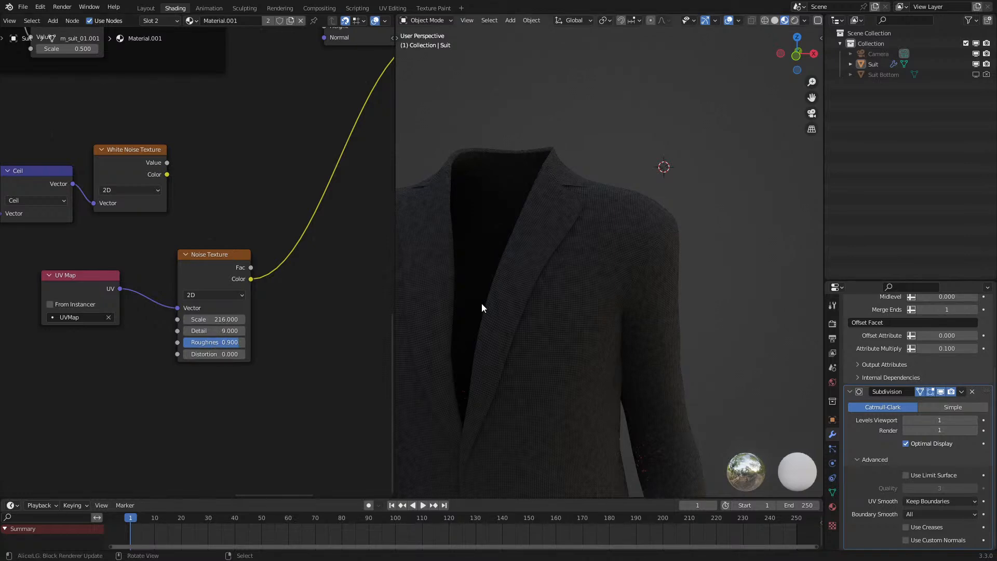
{"action": "scroll", "coordinate": [543, 268], "scroll_direction": "up", "scroll_amount": 10}
{"action": "scroll", "coordinate": [528, 275], "scroll_direction": "down", "scroll_amount": 10}
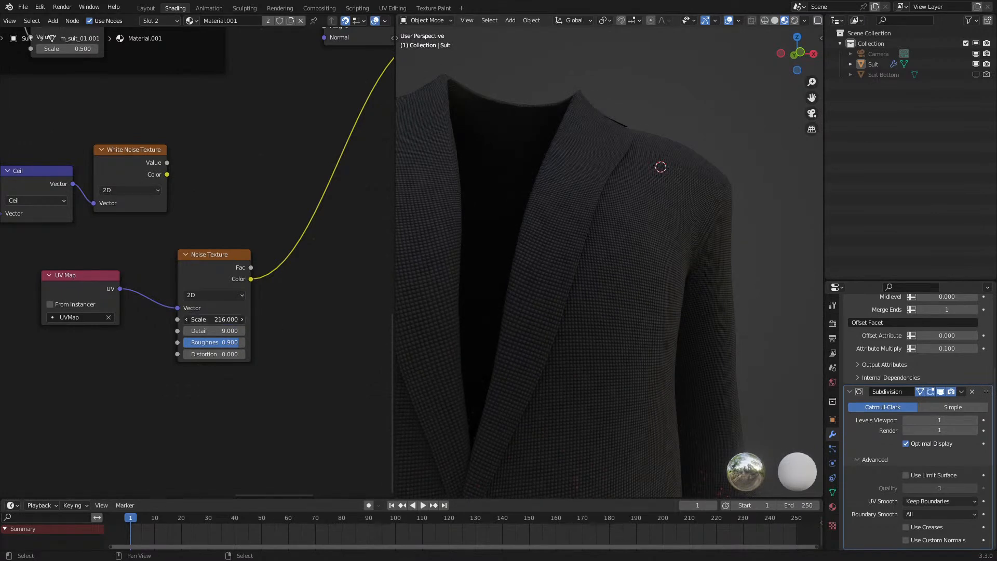
- Raise the Noise Texture's Scale to 310 and set the Bump's Strength to 0
{"action": "middle_click_drag", "start_coordinate": [258, 140], "coordinate": [354, 430]}
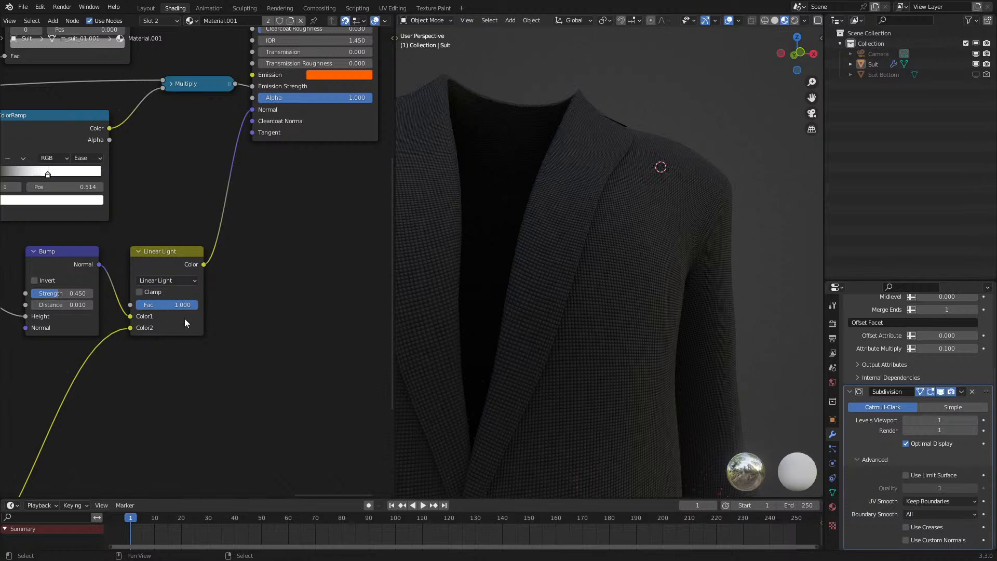
{"action": "scroll", "coordinate": [225, 306], "scroll_direction": "down", "scroll_amount": 3}
{"action": "middle_click_drag", "start_coordinate": [90, 422], "coordinate": [174, 354]}
{"action": "scroll", "coordinate": [177, 291], "scroll_direction": "up", "scroll_amount": 1}
{"action": "left_click_drag", "start_coordinate": [196, 227], "coordinate": [192, 227], "text": "ctrl"}
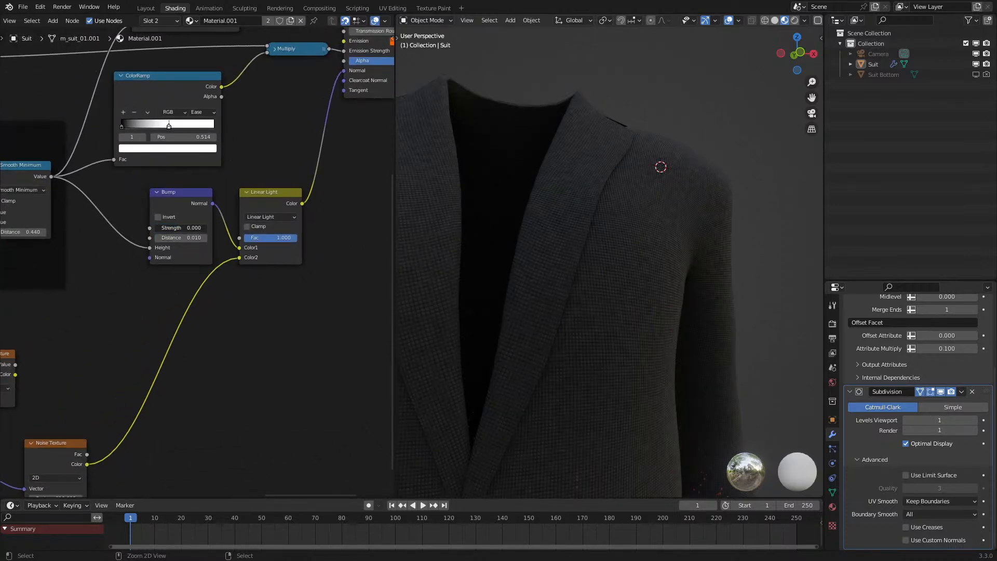
- Try mixing the Noise Texture's Fac with the Linear Light, check the suit's surface, and undo the change
{"action": "middle_click_drag", "start_coordinate": [80, 398], "coordinate": [163, 242]}
{"action": "left_click", "coordinate": [132, 294], "text": "ctrl+shift"}
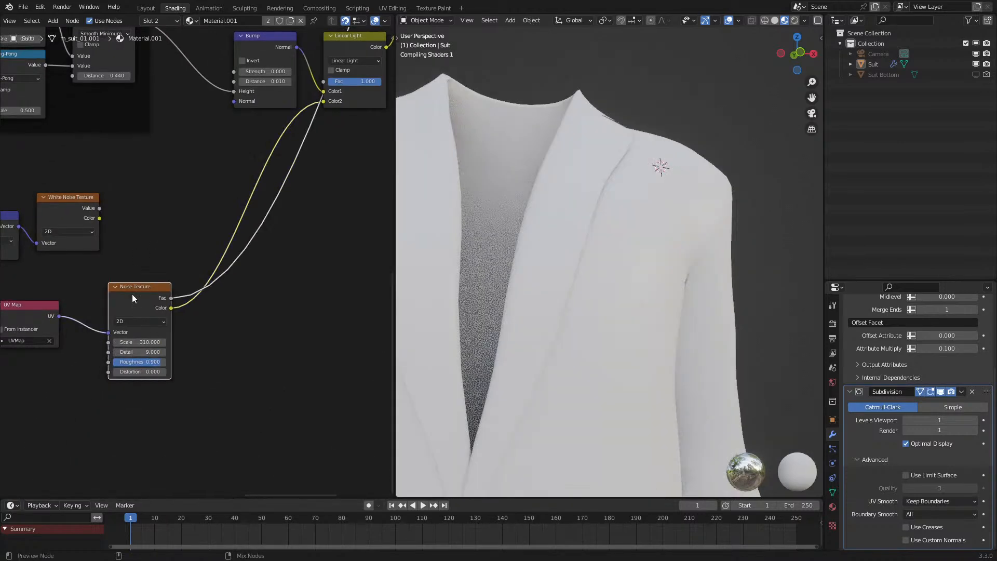
{"action": "middle_click_drag", "start_coordinate": [473, 266], "coordinate": [462, 282]}
{"action": "key", "text": "ctrl+z"}
{"action": "key", "text": "ctrl+z"}
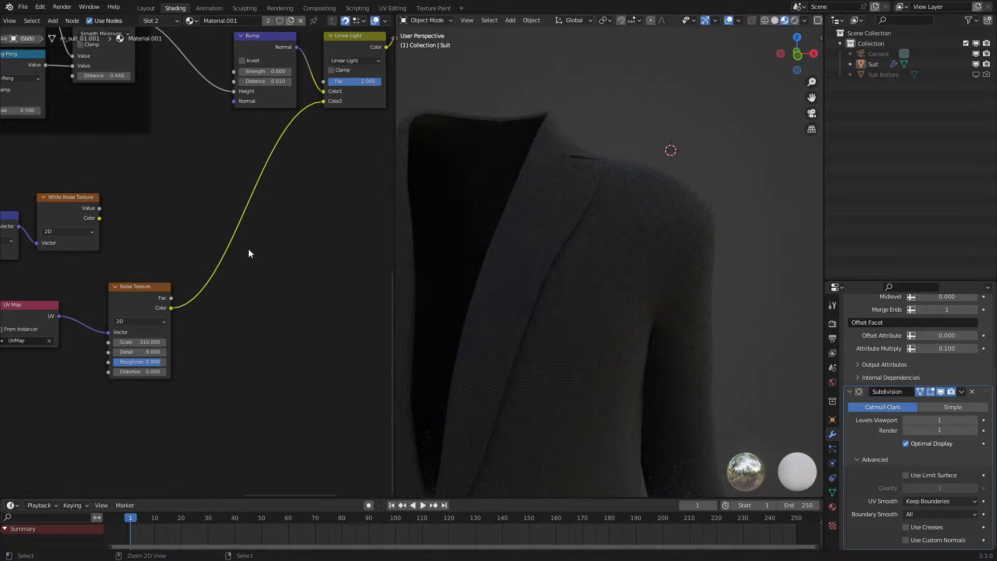
- Connect the Noise Texture's Fac to the Linear Light's Color2 in place of its Color and check the whole suit
{"action": "scroll", "coordinate": [251, 248], "scroll_direction": "down", "scroll_amount": 4}
{"action": "middle_click_drag", "start_coordinate": [260, 187], "coordinate": [239, 273]}
{"action": "scroll", "coordinate": [237, 286], "scroll_direction": "up", "scroll_amount": 1}
{"action": "mouse_move", "coordinate": [151, 381]}
{"action": "left_mouse_down"}
{"action": "mouse_move", "coordinate": [260, 222]}
{"action": "mouse_move", "coordinate": [271, 224]}
{"action": "left_mouse_up"}
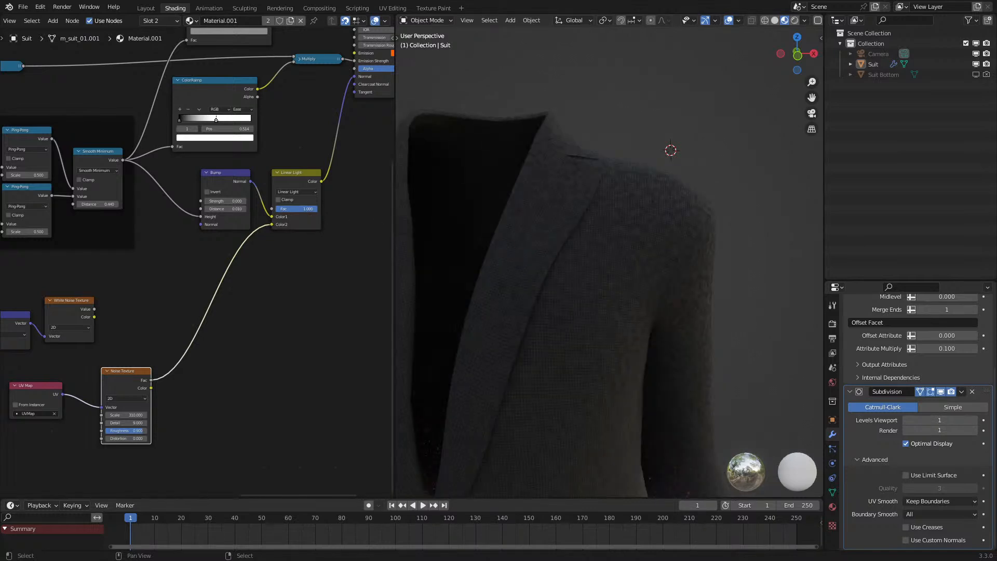
{"action": "scroll", "coordinate": [571, 235], "scroll_direction": "down", "scroll_amount": 2}
{"action": "scroll", "coordinate": [572, 236], "scroll_direction": "down", "scroll_amount": 1}
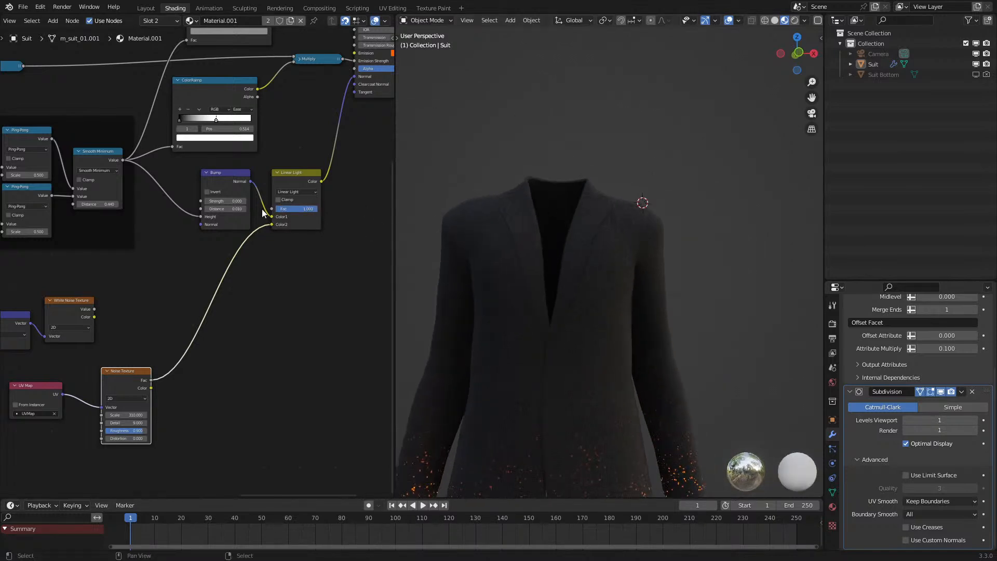
- Lower the Noise Texture's Scale to 3.7 and the Linear Light's Fac to 0.5, checking the fabric up close
{"action": "left_click_drag", "start_coordinate": [145, 416], "coordinate": [136, 416]}
{"action": "left_click_drag", "start_coordinate": [127, 414], "coordinate": [136, 415]}
{"action": "scroll", "coordinate": [584, 230], "scroll_direction": "up", "scroll_amount": 5}
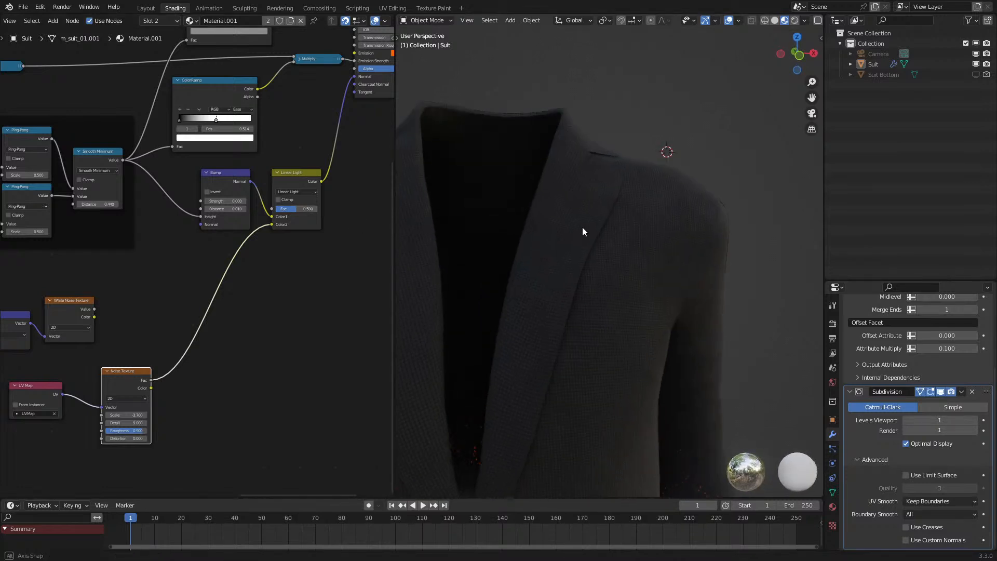
- Set the Bump's Strength to 0.2 and check the fabric from near and far
{"action": "scroll", "coordinate": [218, 345], "scroll_direction": "down", "scroll_amount": 5}
{"action": "mouse_move", "coordinate": [161, 350]}
{"action": "left_mouse_down"}
{"action": "mouse_move", "coordinate": [128, 350]}
{"action": "mouse_move", "coordinate": [167, 351]}
{"action": "left_mouse_up"}
{"action": "middle_click_drag", "start_coordinate": [688, 281], "coordinate": [672, 291]}
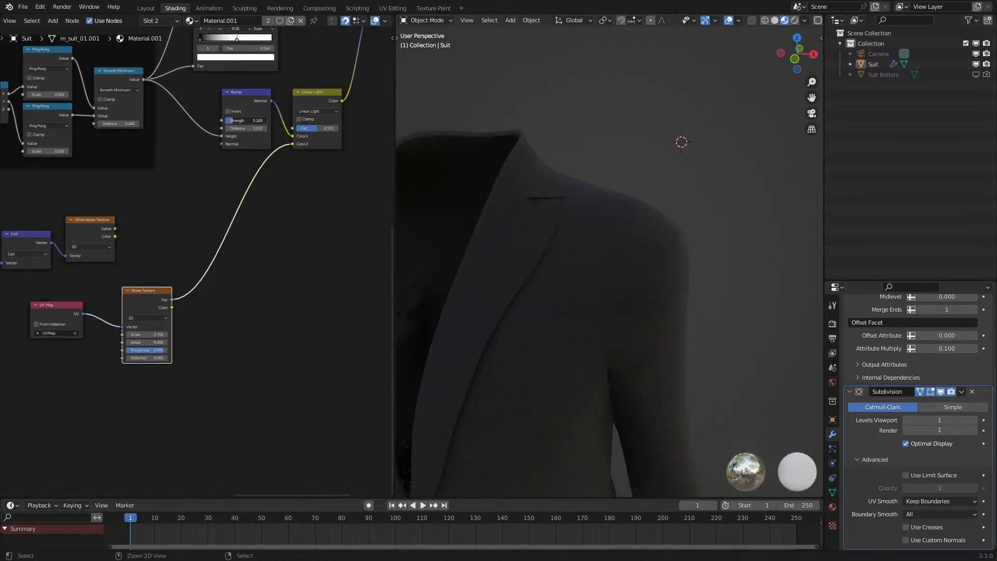
{"action": "scroll", "coordinate": [659, 311], "scroll_direction": "down", "scroll_amount": 6}
{"action": "middle_click_drag", "start_coordinate": [658, 312], "coordinate": [675, 270]}
- Lower the Linear Light's Fac to 0.3 and compare the fabric up close and at a distance
{"action": "scroll", "coordinate": [675, 270], "scroll_direction": "up", "scroll_amount": 4}
{"action": "scroll", "coordinate": [628, 242], "scroll_direction": "down", "scroll_amount": 4}
{"action": "scroll", "coordinate": [685, 248], "scroll_direction": "up", "scroll_amount": 2}
{"action": "middle_click_drag", "start_coordinate": [267, 221], "coordinate": [201, 361]}
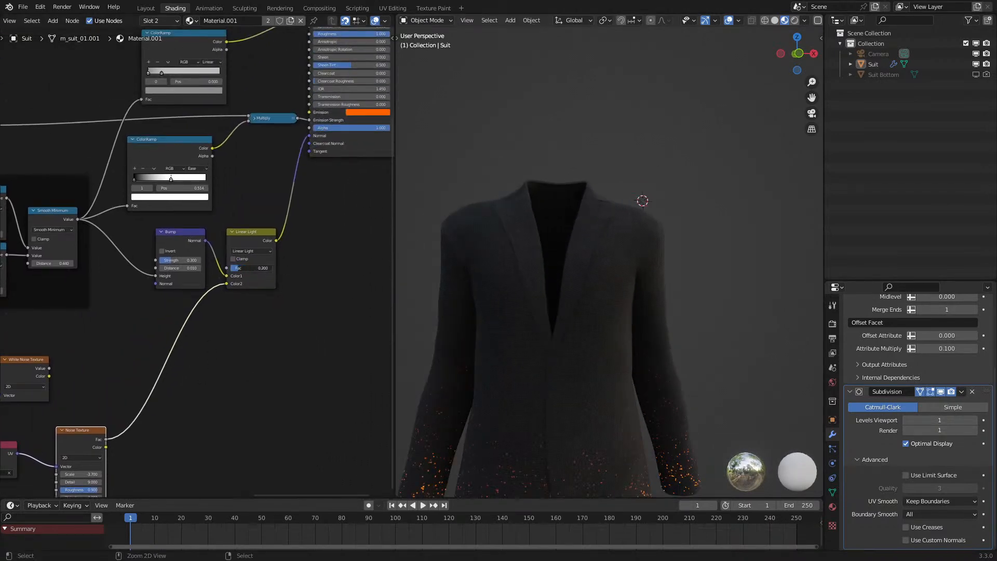
{"action": "middle_click_drag", "start_coordinate": [491, 276], "coordinate": [521, 276]}
{"action": "scroll", "coordinate": [522, 275], "scroll_direction": "down", "scroll_amount": 2}
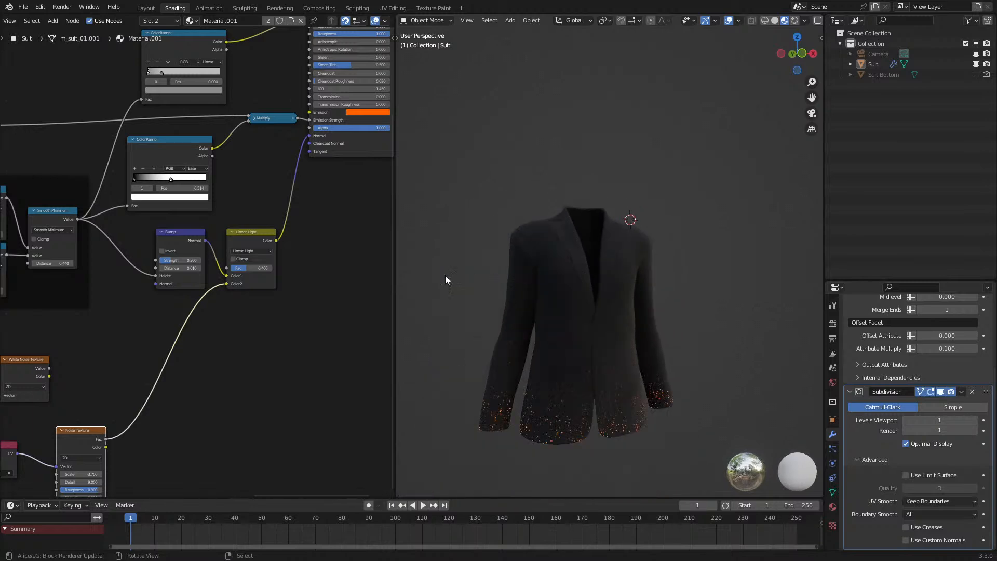
{"action": "left_click_drag", "start_coordinate": [255, 269], "coordinate": [250, 269]}
{"action": "scroll", "coordinate": [575, 273], "scroll_direction": "up", "scroll_amount": 3}
{"action": "scroll", "coordinate": [576, 274], "scroll_direction": "down", "scroll_amount": 3}
{"action": "scroll", "coordinate": [577, 274], "scroll_direction": "up", "scroll_amount": 3}
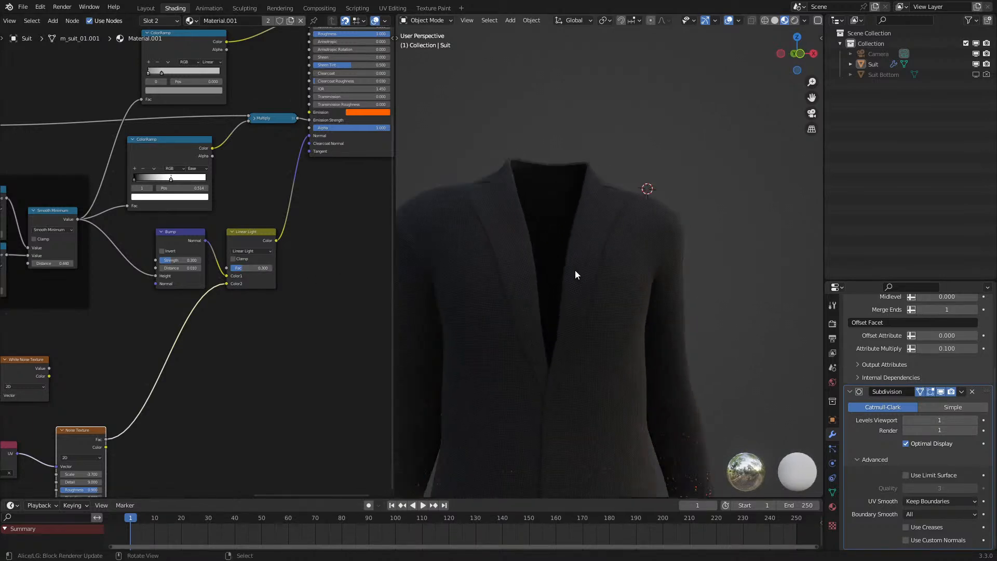
- Connect the White Noise Texture's Color to the Linear Light's Color2 and set its Fac to 0.2
{"action": "left_click_drag", "start_coordinate": [37, 375], "coordinate": [242, 268]}
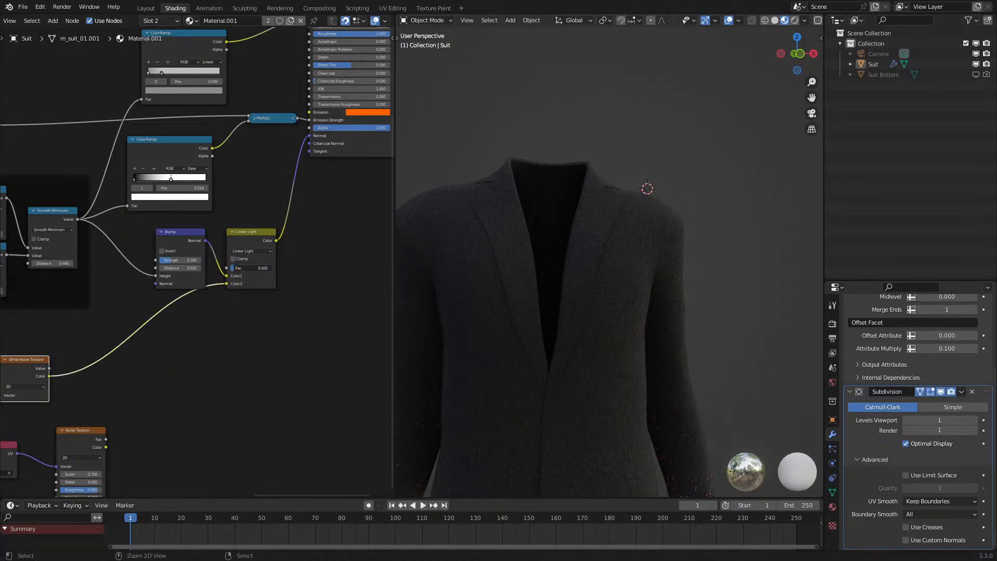
{"action": "scroll", "coordinate": [498, 274], "scroll_direction": "down", "scroll_amount": 4}
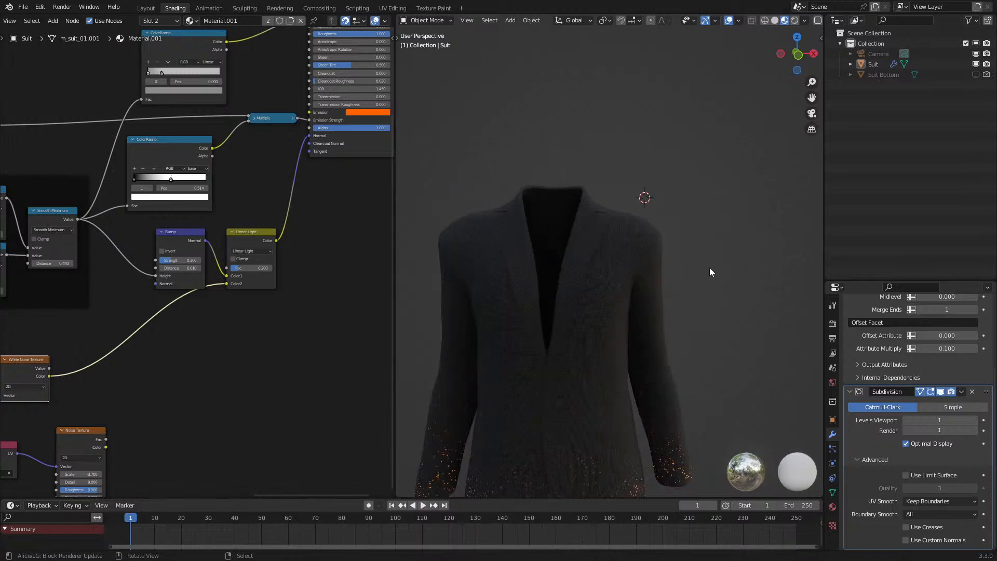
{"action": "scroll", "coordinate": [605, 270], "scroll_direction": "up", "scroll_amount": 4}
{"action": "middle_click_drag", "start_coordinate": [587, 276], "coordinate": [634, 291]}
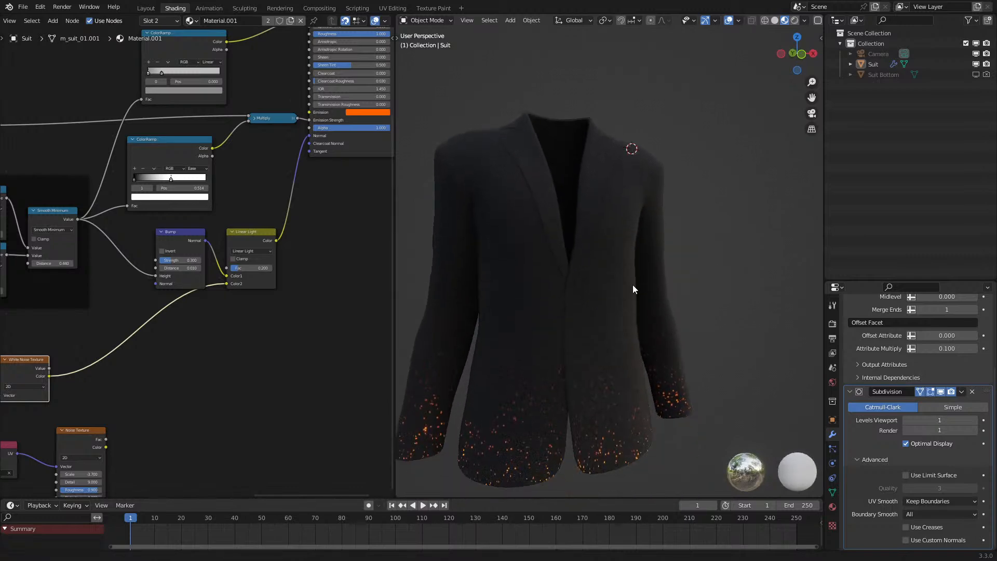
- Turn off Viewport Denoising in the Eevee sampling settings and check the suit
{"action": "left_click", "coordinate": [833, 323]}
{"action": "left_click", "coordinate": [916, 319]}
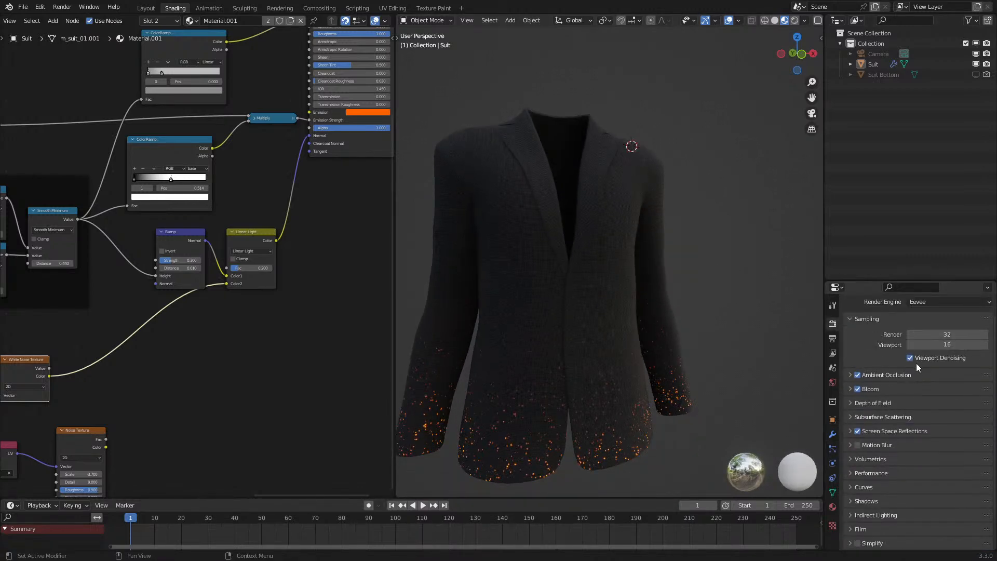
{"action": "middle_click_drag", "start_coordinate": [470, 320], "coordinate": [509, 325]}
{"action": "middle_click_drag", "start_coordinate": [226, 328], "coordinate": [385, 305]}
{"action": "scroll", "coordinate": [636, 326], "scroll_direction": "down", "scroll_amount": 2}
{"action": "middle_click_drag", "start_coordinate": [635, 325], "coordinate": [523, 318]}
- Duplicate the Parallax V2 node and insert the copy between the UV Map and the Voronoi Texture of the glow dots
{"action": "middle_click_drag", "start_coordinate": [374, 322], "coordinate": [331, 344]}
{"action": "scroll", "coordinate": [177, 365], "scroll_direction": "down", "scroll_amount": 6}
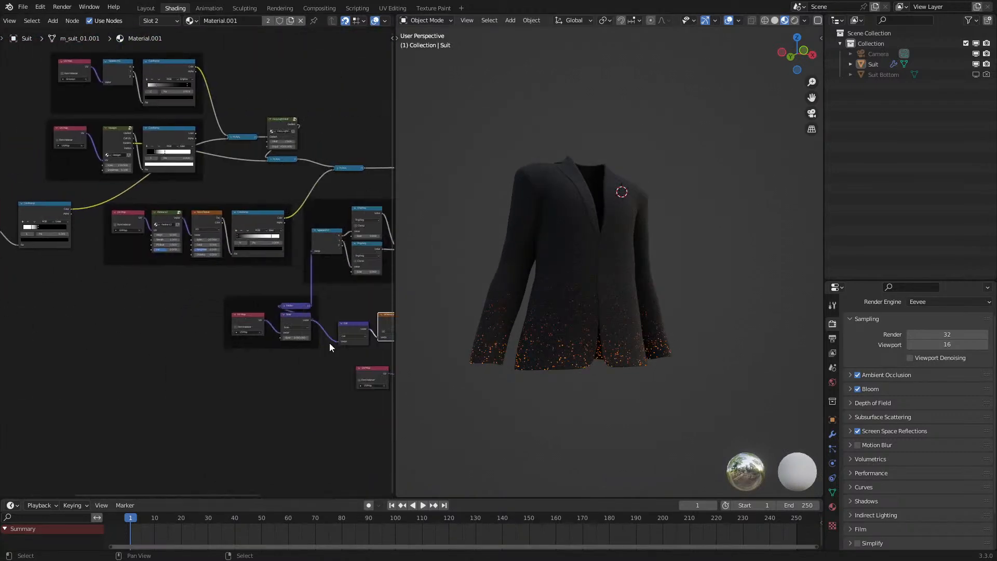
{"action": "middle_click_drag", "start_coordinate": [262, 311], "coordinate": [226, 310]}
{"action": "scroll", "coordinate": [156, 250], "scroll_direction": "up", "scroll_amount": 1}
{"action": "middle_click_drag", "start_coordinate": [156, 250], "coordinate": [271, 304]}
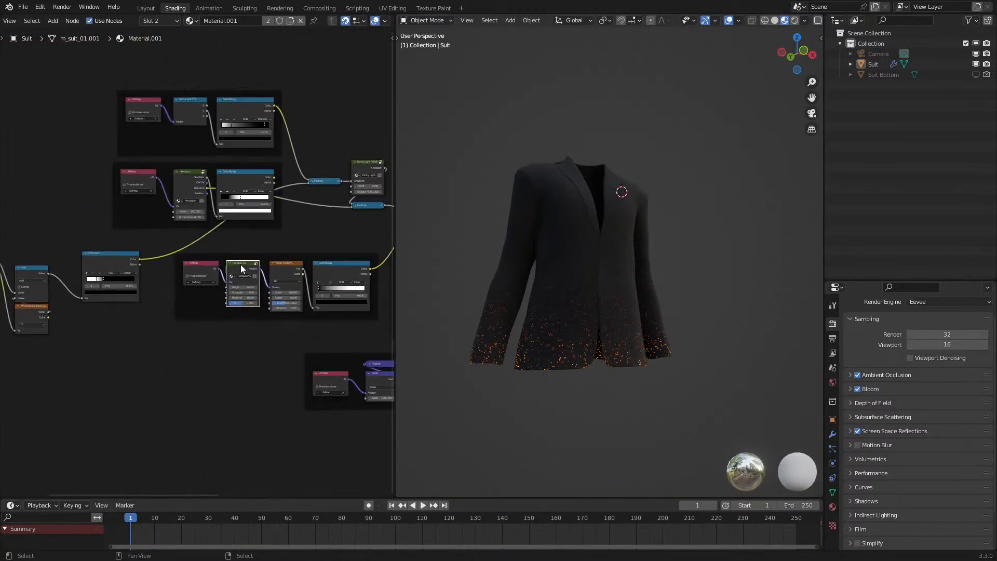
{"action": "left_click_drag", "start_coordinate": [241, 264], "coordinate": [81, 323]}
{"action": "scroll", "coordinate": [145, 311], "scroll_direction": "up", "scroll_amount": 3}
{"action": "left_click", "coordinate": [137, 304]}
{"action": "left_click_drag", "start_coordinate": [139, 306], "coordinate": [77, 400]}
{"action": "left_click_drag", "start_coordinate": [144, 373], "coordinate": [193, 369]}
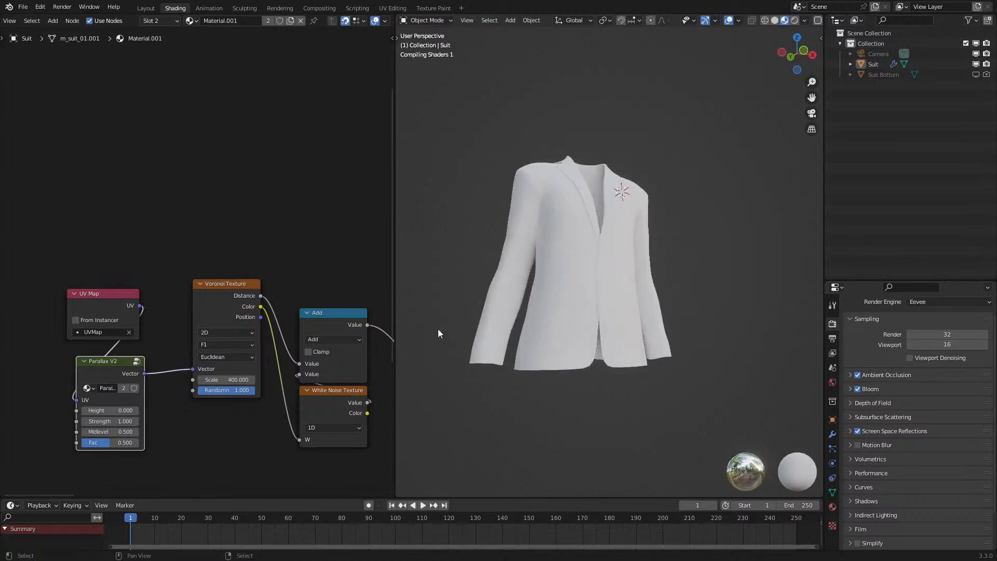
- Set the copied Parallax V2 node's Height to 1 and Strength to 0.5, and inspect the dots on the suit
{"action": "scroll", "coordinate": [602, 325], "scroll_direction": "up", "scroll_amount": 4}
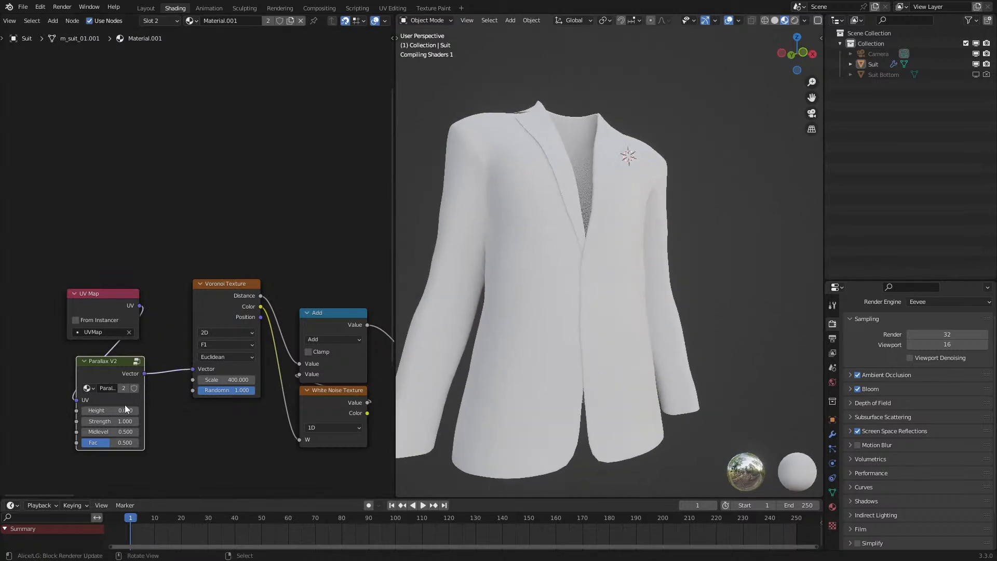
{"action": "middle_click_drag", "start_coordinate": [550, 379], "coordinate": [569, 387]}
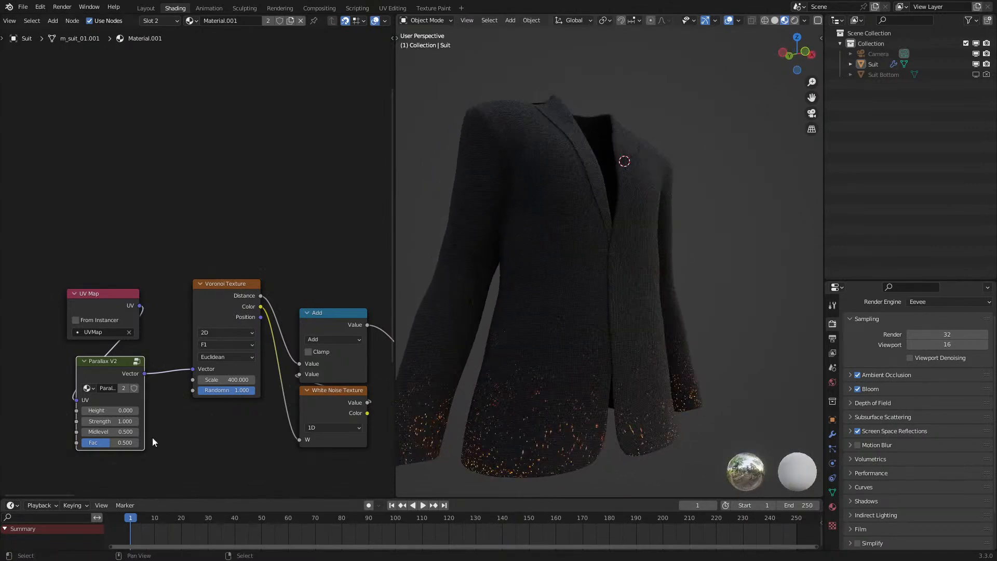
{"action": "left_click", "coordinate": [107, 410]}
{"action": "type", "text": "1"}
{"action": "key", "text": "Return"}
{"action": "left_click", "coordinate": [105, 422]}
{"action": "type", "text": ".5"}
{"action": "key", "text": "Return"}
{"action": "mouse_move", "coordinate": [672, 371]}
{"action": "middle_mouse_down"}
{"action": "mouse_move", "coordinate": [631, 380]}
{"action": "mouse_move", "coordinate": [641, 371]}
{"action": "middle_mouse_up"}
- Try a Strength of 0 on the copied Parallax V2 node, and set it to -0.1
{"action": "left_click_drag", "start_coordinate": [110, 422], "coordinate": [91, 421]}
{"action": "left_click", "coordinate": [108, 422]}
{"action": "type", "text": "0"}
{"action": "key", "text": "Return"}
{"action": "middle_click_drag", "start_coordinate": [623, 358], "coordinate": [665, 388]}
{"action": "left_click", "coordinate": [136, 421]}
{"action": "key", "text": "minus"}
{"action": "mouse_move", "coordinate": [584, 374]}
{"action": "middle_mouse_down"}
{"action": "mouse_move", "coordinate": [607, 359]}
{"action": "mouse_move", "coordinate": [594, 350]}
{"action": "mouse_move", "coordinate": [563, 366]}
{"action": "mouse_move", "coordinate": [538, 396]}
{"action": "mouse_move", "coordinate": [588, 396]}
{"action": "mouse_move", "coordinate": [603, 377]}
{"action": "middle_mouse_up"}
- Move the black stop of the glow noise's ColorRamp to 0.214 and check the dots near the hem
{"action": "scroll", "coordinate": [138, 337], "scroll_direction": "down", "scroll_amount": 7}
{"action": "middle_click_drag", "start_coordinate": [213, 364], "coordinate": [288, 361]}
{"action": "scroll", "coordinate": [289, 361], "scroll_direction": "up", "scroll_amount": 3}
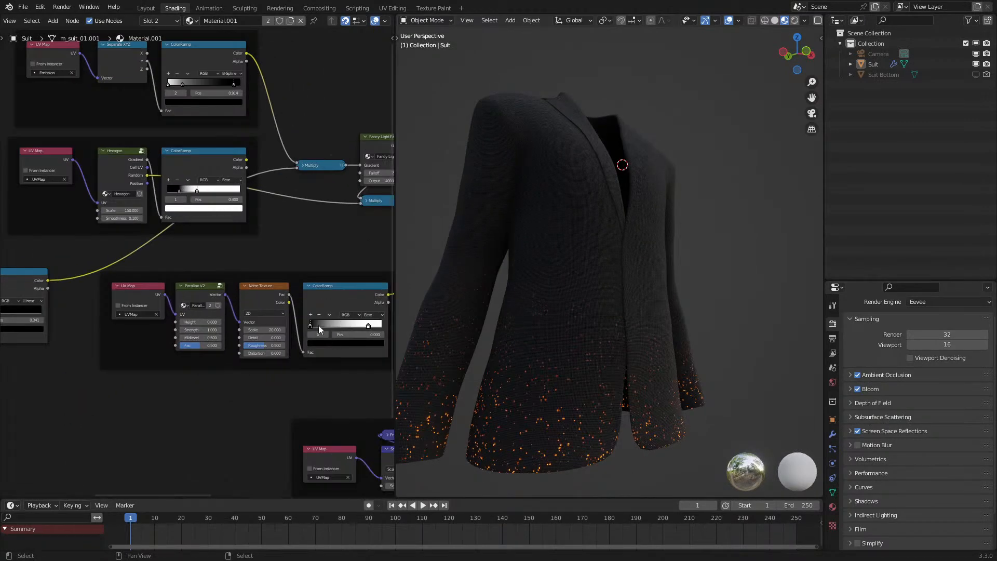
{"action": "left_click_drag", "start_coordinate": [332, 323], "coordinate": [339, 323]}
{"action": "mouse_move", "coordinate": [499, 338]}
{"action": "middle_mouse_down"}
{"action": "mouse_move", "coordinate": [515, 343]}
{"action": "mouse_move", "coordinate": [487, 350]}
{"action": "mouse_move", "coordinate": [472, 339]}
{"action": "mouse_move", "coordinate": [483, 323]}
{"action": "mouse_move", "coordinate": [510, 320]}
{"action": "mouse_move", "coordinate": [510, 338]}
{"action": "mouse_move", "coordinate": [481, 351]}
{"action": "mouse_move", "coordinate": [512, 327]}
{"action": "middle_mouse_up"}
{"action": "scroll", "coordinate": [259, 337], "scroll_direction": "down", "scroll_amount": 2}
{"action": "middle_click_drag", "start_coordinate": [161, 330], "coordinate": [245, 327]}
{"action": "scroll", "coordinate": [245, 327], "scroll_direction": "up", "scroll_amount": 2}
{"action": "middle_click_drag", "start_coordinate": [60, 283], "coordinate": [124, 299]}
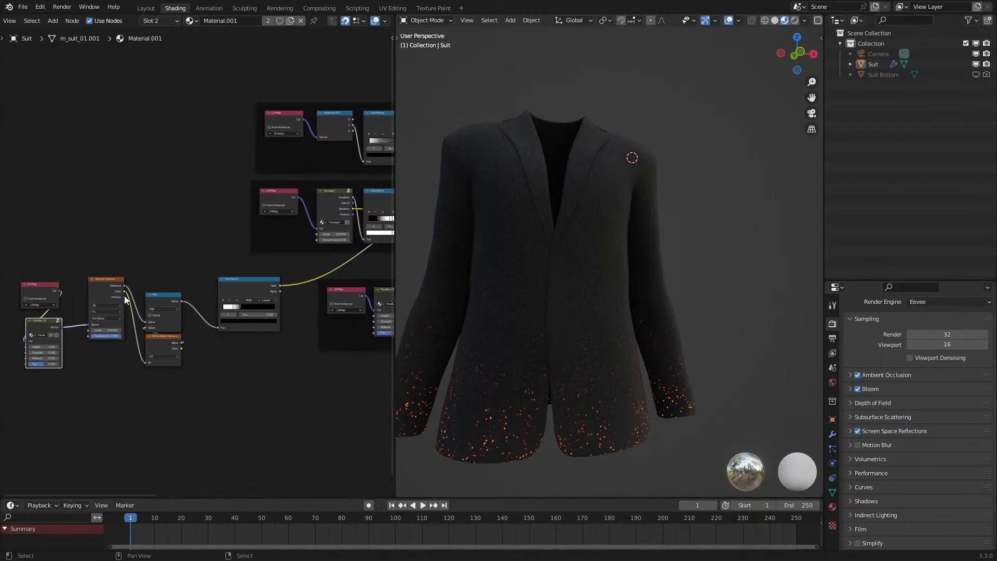
{"action": "mouse_move", "coordinate": [631, 296]}
{"action": "middle_mouse_down"}
{"action": "mouse_move", "coordinate": [599, 289]}
{"action": "mouse_move", "coordinate": [583, 317]}
{"action": "mouse_move", "coordinate": [608, 322]}
{"action": "mouse_move", "coordinate": [634, 306]}
{"action": "middle_mouse_up"}
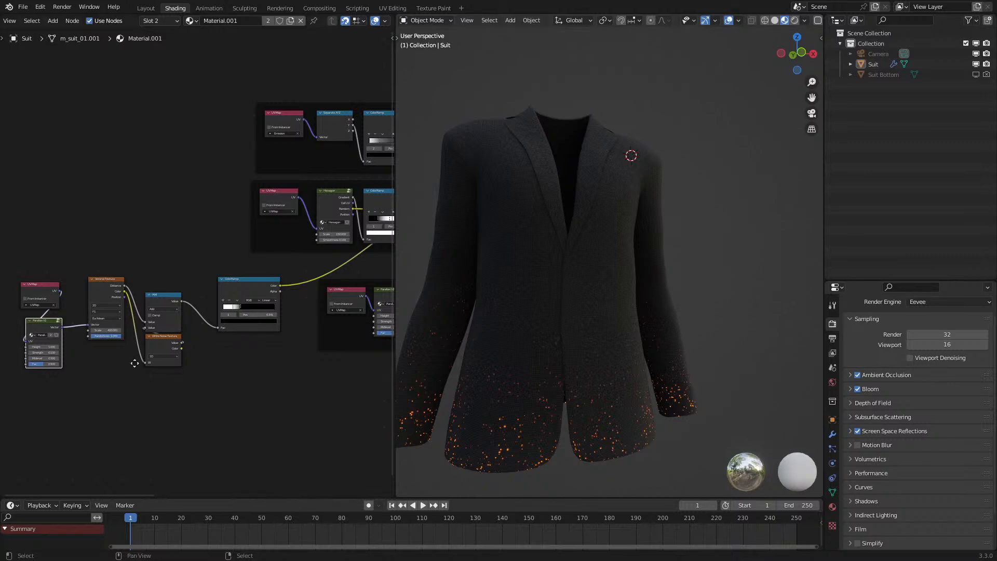
- Add a Layer Weight node below the White Noise Texture, drive its Normal from the Voronoi Texture's Position, and preview it
{"action": "scroll", "coordinate": [133, 364], "scroll_direction": "up", "scroll_amount": 2}
{"action": "key", "text": "shift+a"}
{"action": "mouse_move", "coordinate": [191, 347]}
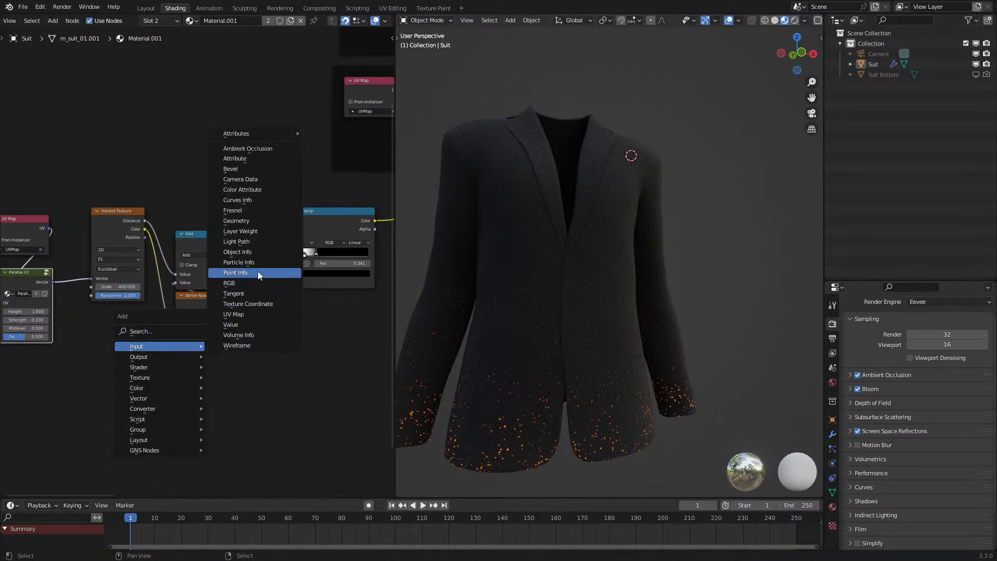
{"action": "left_click", "coordinate": [261, 231]}
{"action": "left_click", "coordinate": [239, 389]}
{"action": "left_click_drag", "start_coordinate": [145, 237], "coordinate": [214, 415]}
{"action": "left_click", "coordinate": [234, 393], "text": "ctrl+shift"}
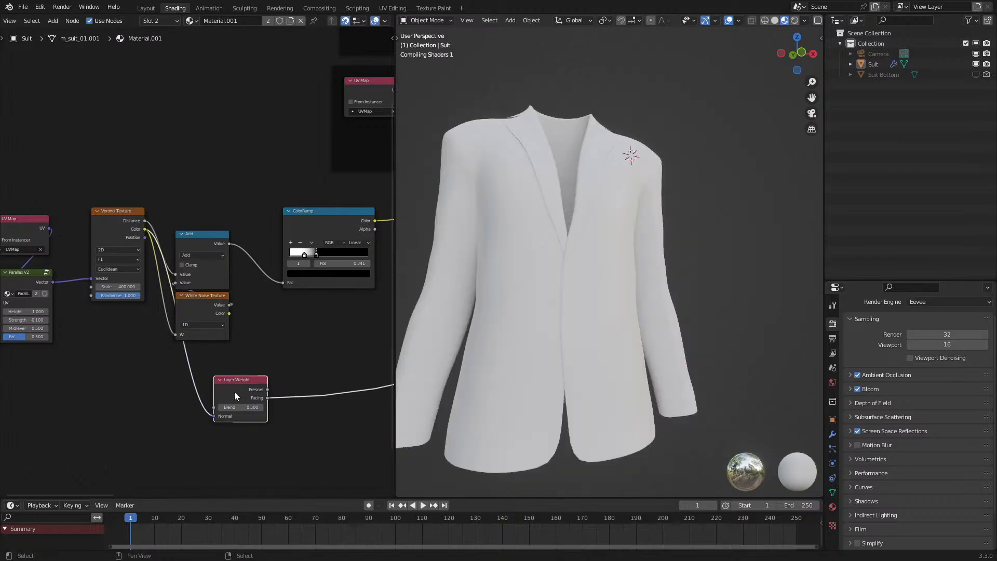
- Try to feed the Layer Weight's Facing into the final glow Multiply in place of the noise ramp, previewing the dots
{"action": "mouse_move", "coordinate": [597, 337]}
{"action": "middle_mouse_down"}
{"action": "mouse_move", "coordinate": [613, 341]}
{"action": "mouse_move", "coordinate": [581, 373]}
{"action": "mouse_move", "coordinate": [616, 388]}
{"action": "mouse_move", "coordinate": [644, 338]}
{"action": "mouse_move", "coordinate": [616, 327]}
{"action": "mouse_move", "coordinate": [563, 360]}
{"action": "mouse_move", "coordinate": [623, 352]}
{"action": "mouse_move", "coordinate": [634, 337]}
{"action": "mouse_move", "coordinate": [611, 345]}
{"action": "middle_mouse_up"}
{"action": "middle_click_drag", "start_coordinate": [245, 381], "coordinate": [92, 398]}
{"action": "left_click_drag", "start_coordinate": [130, 412], "coordinate": [284, 169]}
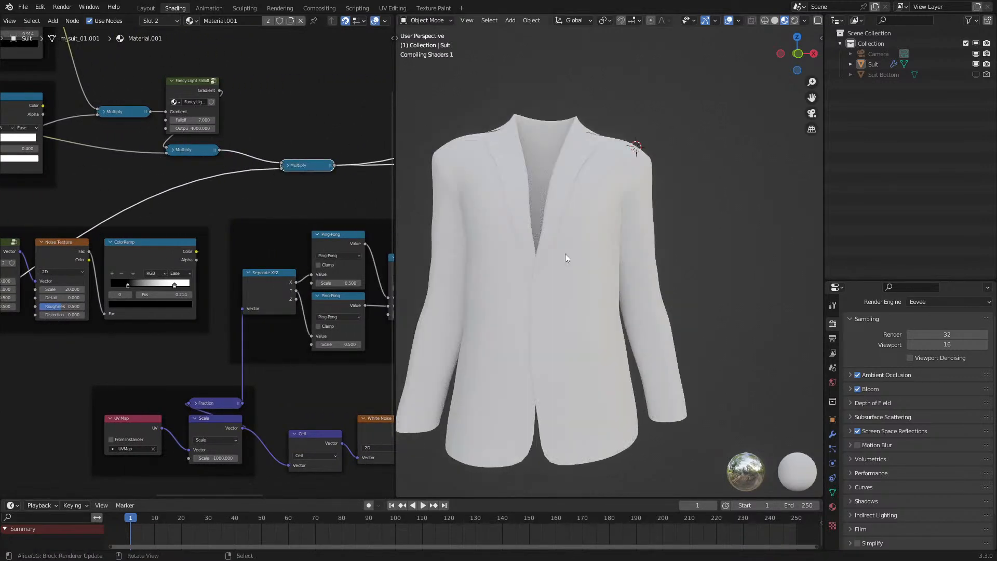
{"action": "middle_click_drag", "start_coordinate": [541, 264], "coordinate": [618, 198]}
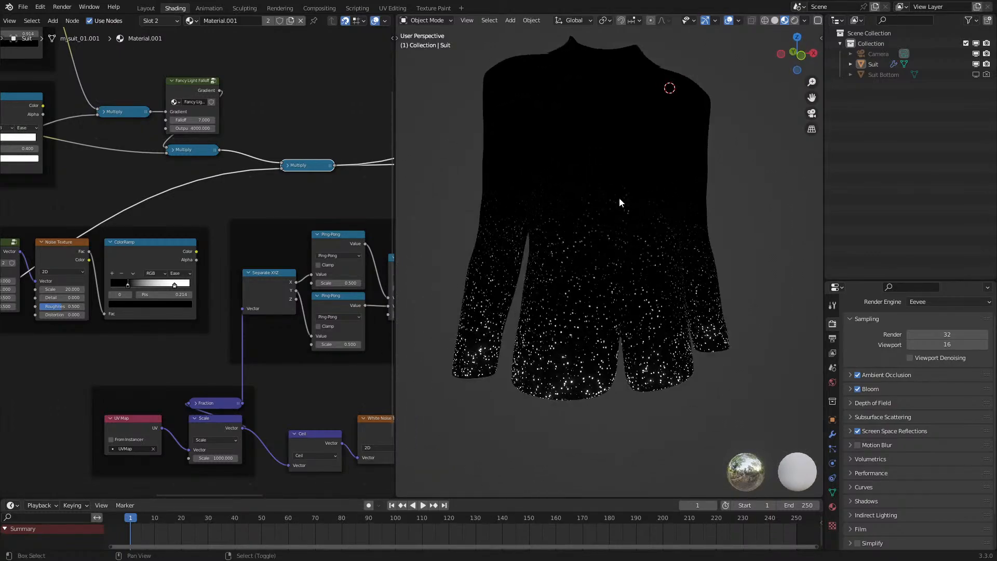
{"action": "scroll", "coordinate": [618, 199], "scroll_direction": "up", "scroll_amount": 2}
{"action": "middle_click_drag", "start_coordinate": [619, 280], "coordinate": [609, 259]}
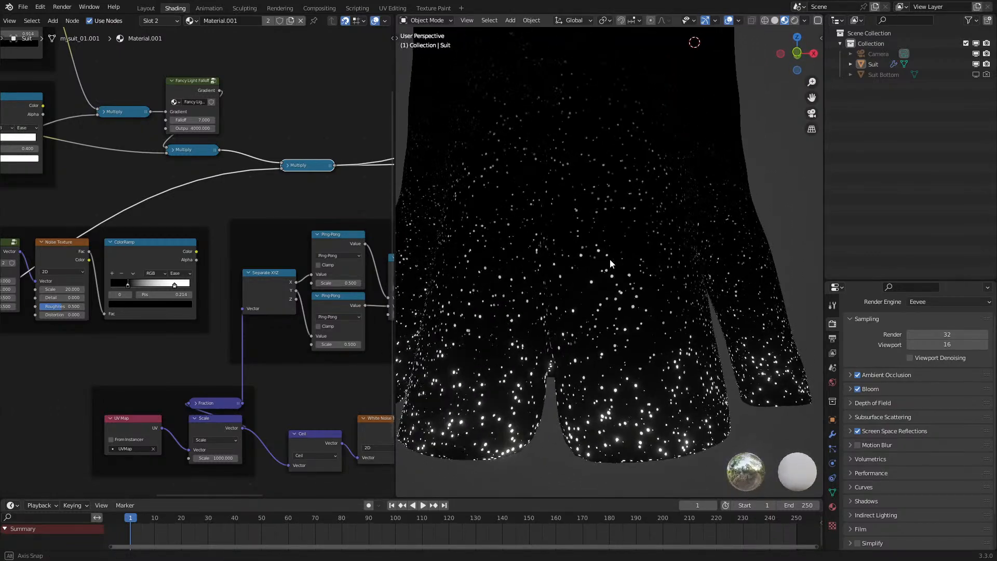
{"action": "key", "text": "ctrl+z"}
{"action": "scroll", "coordinate": [232, 218], "scroll_direction": "down", "scroll_amount": 6}
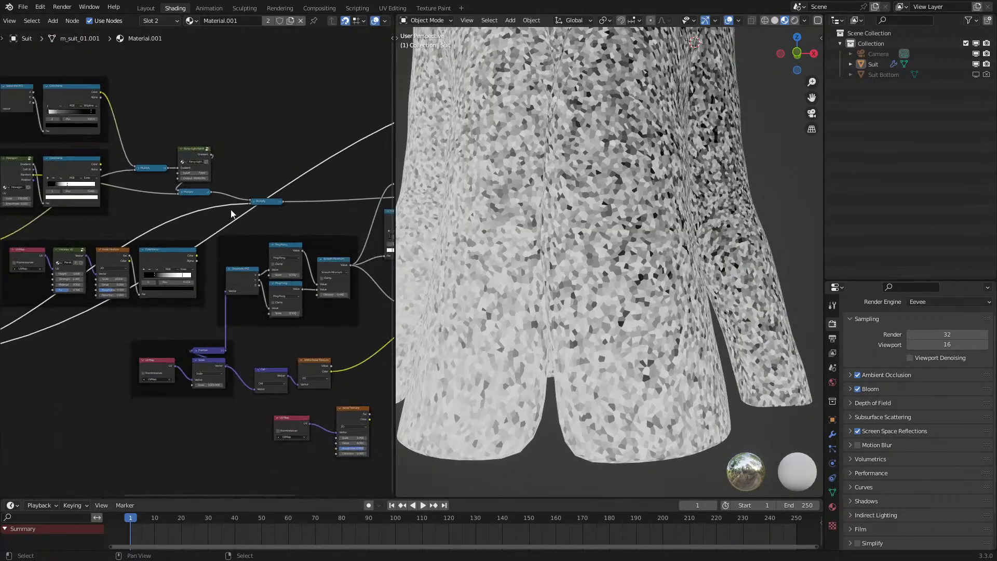
{"action": "middle_click_drag", "start_coordinate": [232, 214], "coordinate": [294, 269]}
{"action": "scroll", "coordinate": [306, 265], "scroll_direction": "up", "scroll_amount": 1}
{"action": "key", "text": "ctrl+z"}
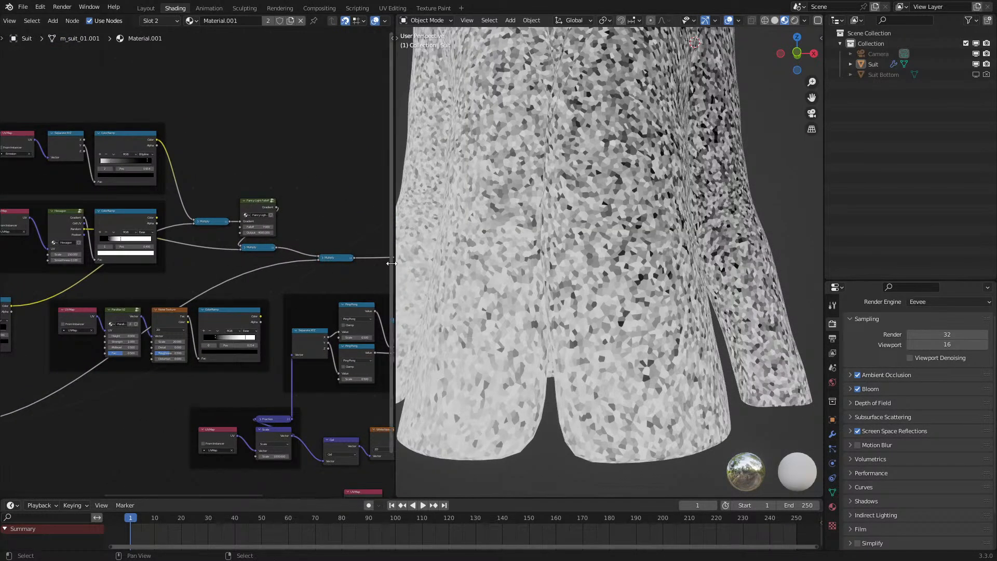
- Duplicate the Multiply node and connect the output of the first glow Multiply to the copy
{"action": "key", "text": "shift+d"}
{"action": "left_click", "coordinate": [192, 263]}
{"action": "scroll", "coordinate": [191, 261], "scroll_direction": "up", "scroll_amount": 1}
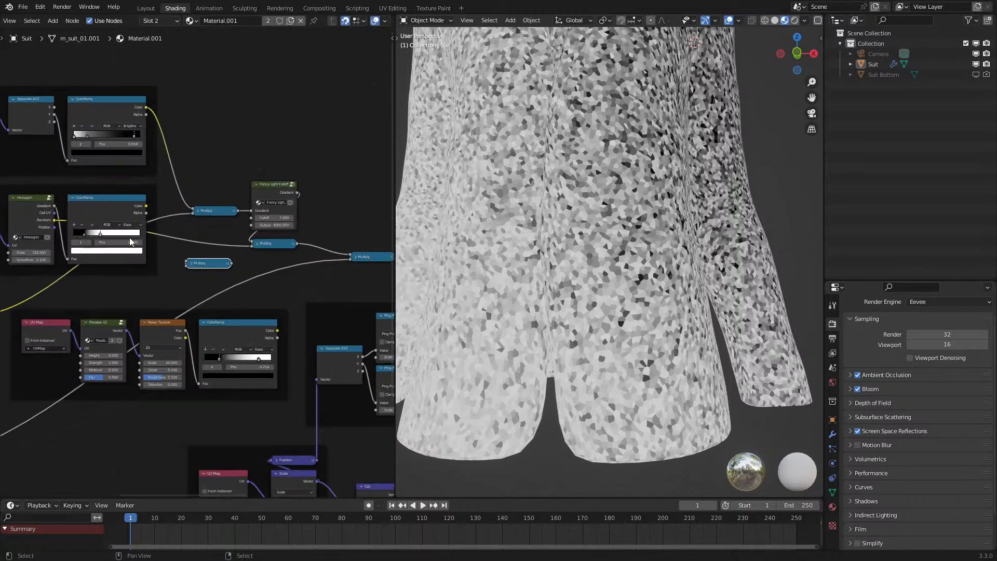
{"action": "left_click_drag", "start_coordinate": [238, 210], "coordinate": [187, 262]}
{"action": "scroll", "coordinate": [188, 260], "scroll_direction": "down", "scroll_amount": 4}
{"action": "middle_click_drag", "start_coordinate": [187, 261], "coordinate": [264, 224]}
- Reconnect the noise ColorRamp to the final Multiply, feed the Layer Weight's Facing into the duplicated Multiply, and preview the latter
{"action": "left_click", "coordinate": [21, 365]}
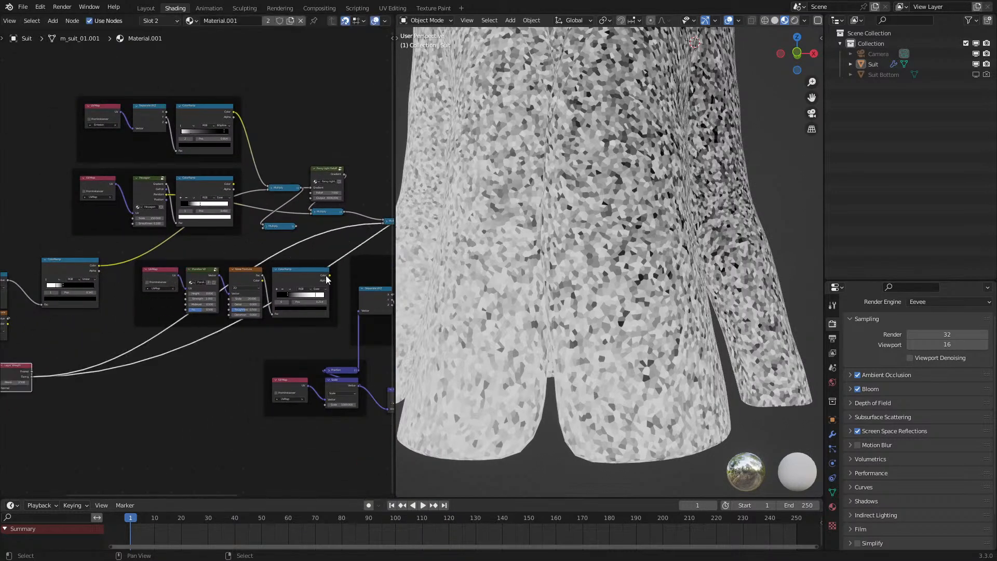
{"action": "left_click_drag", "start_coordinate": [330, 275], "coordinate": [372, 223]}
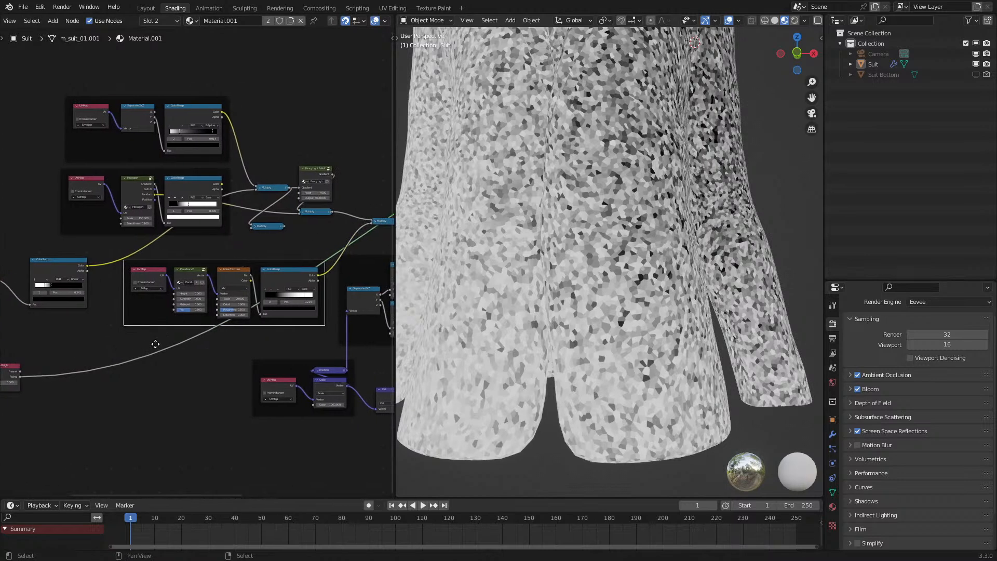
{"action": "middle_click_drag", "start_coordinate": [145, 347], "coordinate": [175, 331]}
{"action": "left_click_drag", "start_coordinate": [49, 361], "coordinate": [293, 212]}
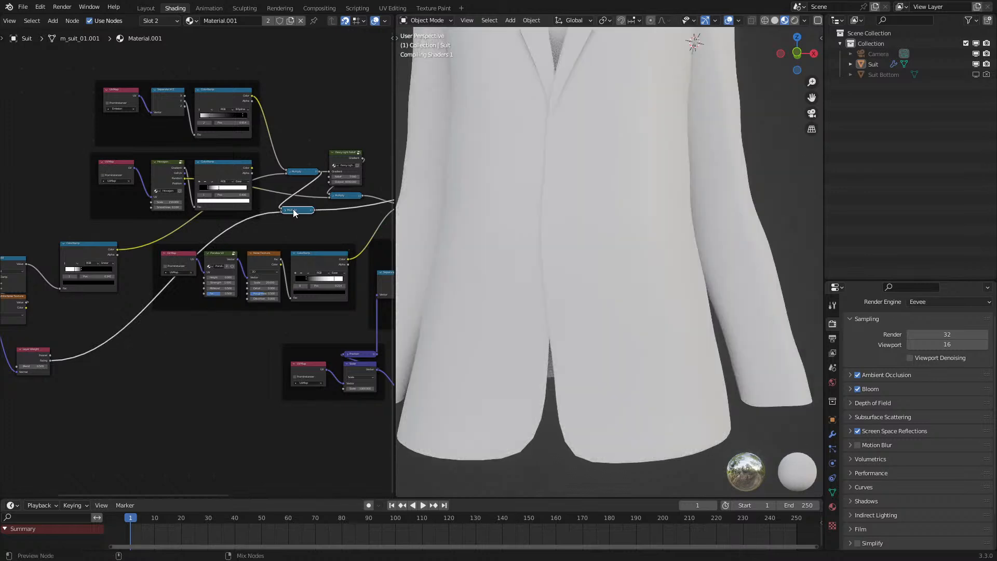
{"action": "mouse_move", "coordinate": [565, 237]}
{"action": "middle_mouse_down"}
{"action": "mouse_move", "coordinate": [601, 267]}
{"action": "mouse_move", "coordinate": [556, 287]}
{"action": "mouse_move", "coordinate": [547, 254]}
{"action": "mouse_move", "coordinate": [567, 240]}
{"action": "middle_mouse_up"}
- Insert a ColorRamp between the Layer Weight's Facing and the duplicated Multiply, tightening its stops with the white one at 0.477
{"action": "middle_click_drag", "start_coordinate": [33, 363], "coordinate": [146, 312]}
{"action": "scroll", "coordinate": [138, 313], "scroll_direction": "up", "scroll_amount": 5}
{"action": "left_click", "coordinate": [129, 315]}
{"action": "key", "text": "g"}
{"action": "left_click", "coordinate": [50, 368]}
{"action": "key", "text": "q"}
{"action": "left_click", "coordinate": [147, 412]}
{"action": "right_click", "coordinate": [146, 411]}
{"action": "key", "text": "q"}
{"action": "left_click", "coordinate": [139, 400]}
{"action": "left_click", "coordinate": [121, 314]}
{"action": "left_click_drag", "start_coordinate": [125, 357], "coordinate": [184, 359]}
{"action": "mouse_move", "coordinate": [457, 322]}
{"action": "middle_mouse_down"}
{"action": "mouse_move", "coordinate": [500, 286]}
{"action": "mouse_move", "coordinate": [507, 315]}
{"action": "mouse_move", "coordinate": [469, 343]}
{"action": "mouse_move", "coordinate": [441, 315]}
{"action": "mouse_move", "coordinate": [468, 289]}
{"action": "mouse_move", "coordinate": [487, 311]}
{"action": "mouse_move", "coordinate": [449, 340]}
{"action": "middle_mouse_up"}
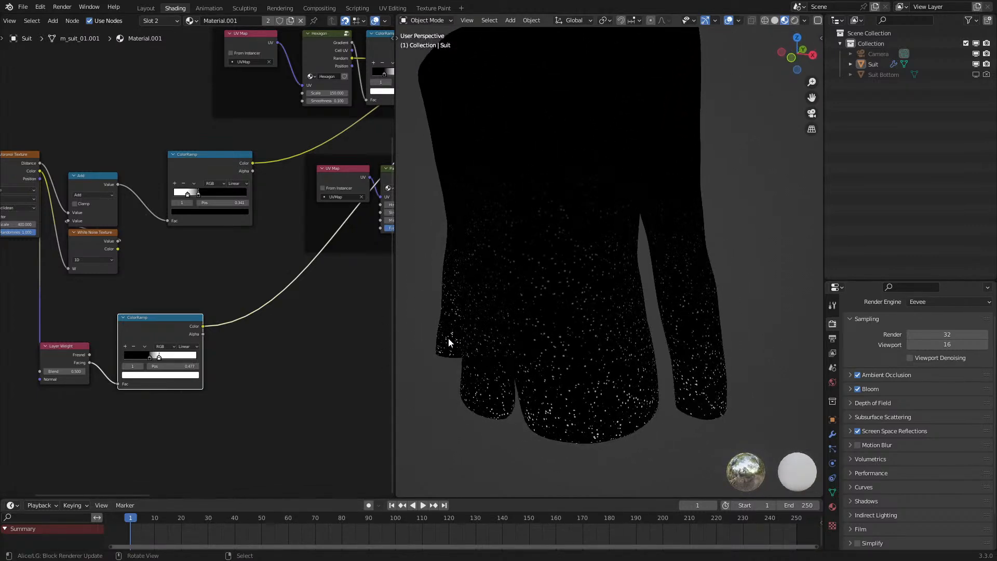
- Add a Texture Coordinate node before the Layer Weight and connect its Normal output to the Layer Weight's Normal
{"action": "middle_click_drag", "start_coordinate": [74, 335], "coordinate": [245, 301]}
{"action": "scroll", "coordinate": [172, 269], "scroll_direction": "up", "scroll_amount": 2}
{"action": "key", "text": "shift+a"}
{"action": "left_click", "coordinate": [149, 257]}
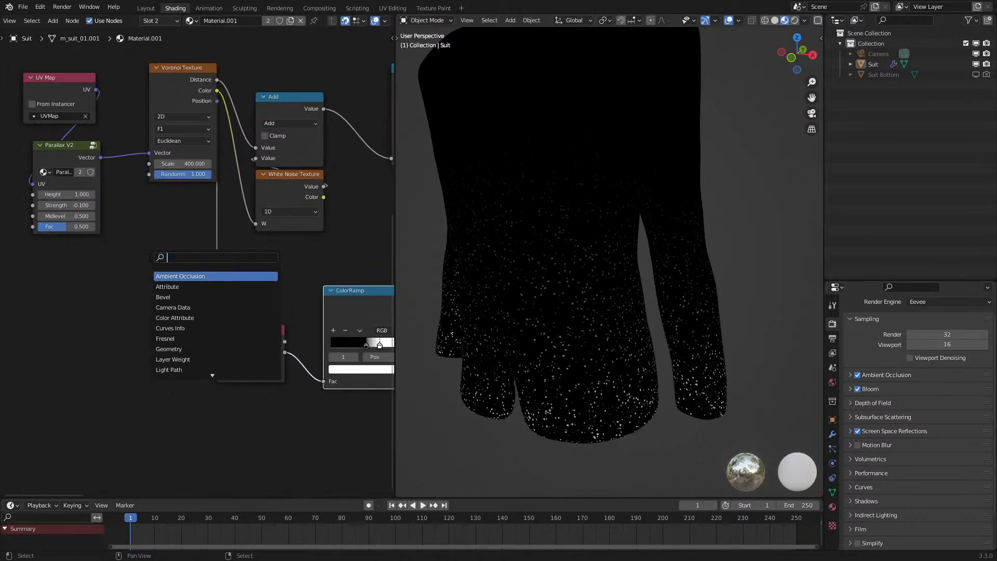
{"action": "type", "text": "textu"}
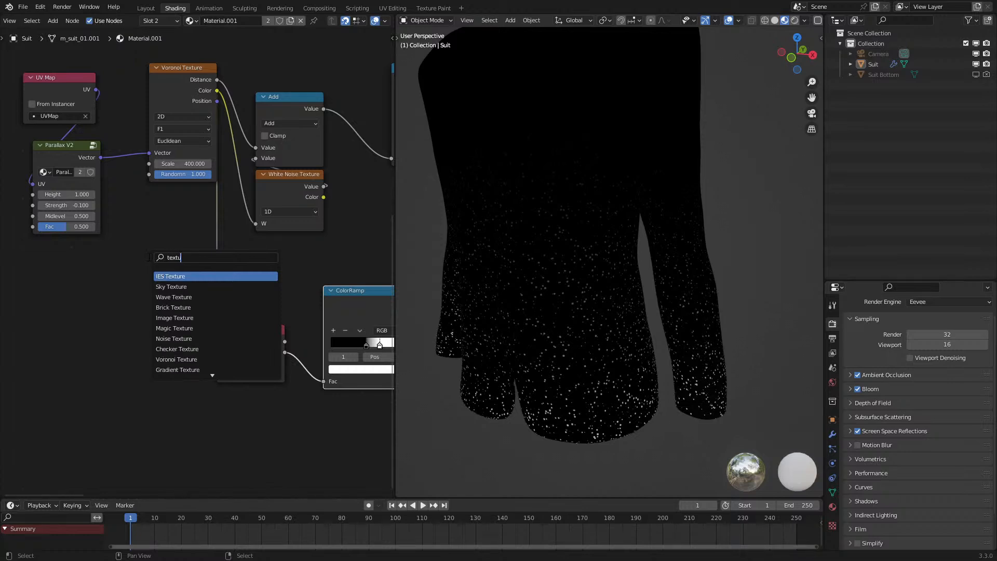
{"action": "type", "text": "re co"}
{"action": "key", "text": "Return"}
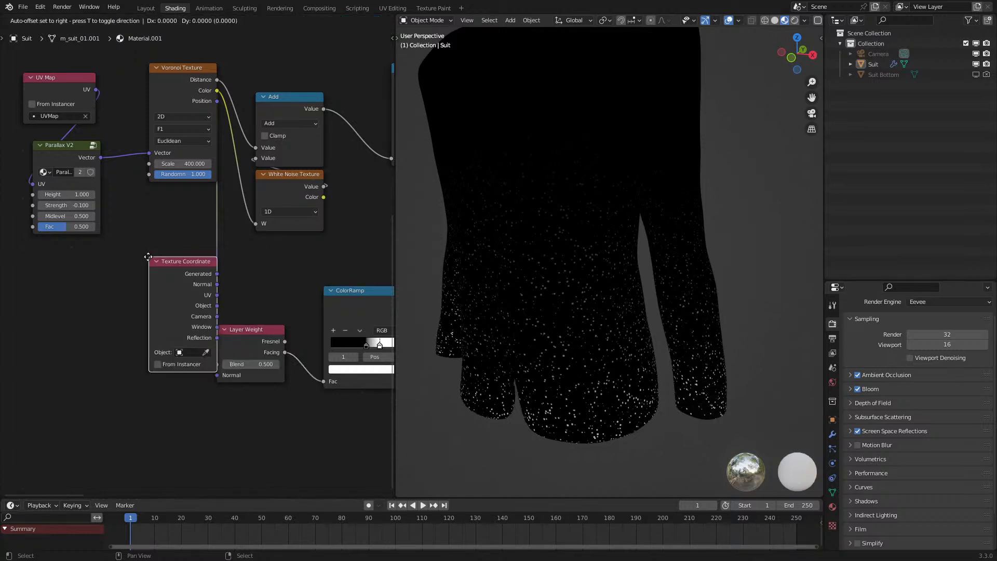
{"action": "left_click", "coordinate": [58, 312]}
{"action": "left_click_drag", "start_coordinate": [129, 343], "coordinate": [164, 344]}
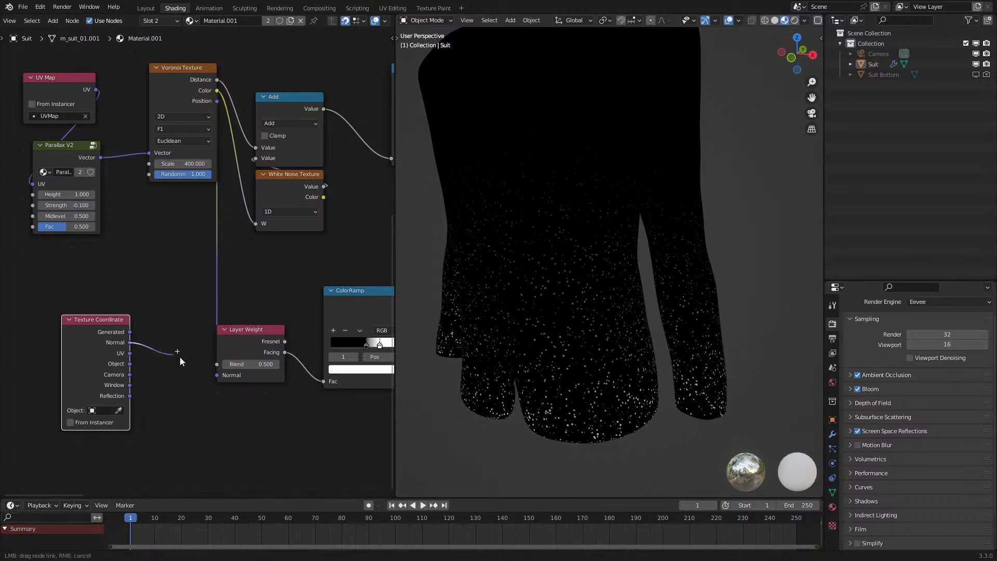
{"action": "left_click_drag", "start_coordinate": [224, 380], "coordinate": [223, 377]}
- Add a Linear Light Mix node combining the coordinate Normal as Color1 with the Voronoi Color as Color2, feeding the Layer Weight's Normal
{"action": "middle_click_drag", "start_coordinate": [223, 377], "coordinate": [252, 343]}
{"action": "key", "text": "q"}
{"action": "left_click", "coordinate": [230, 349]}
{"action": "middle_click_drag", "start_coordinate": [416, 276], "coordinate": [557, 334]}
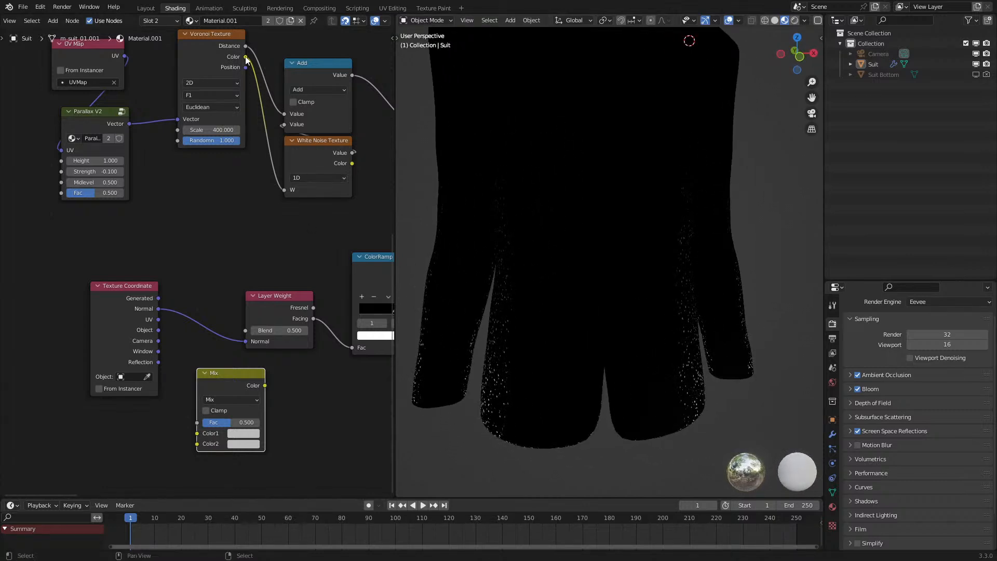
{"action": "left_click_drag", "start_coordinate": [245, 57], "coordinate": [197, 444]}
{"action": "right_click", "coordinate": [186, 381]}
{"action": "left_click_drag", "start_coordinate": [150, 313], "coordinate": [203, 438]}
{"action": "left_click", "coordinate": [231, 400]}
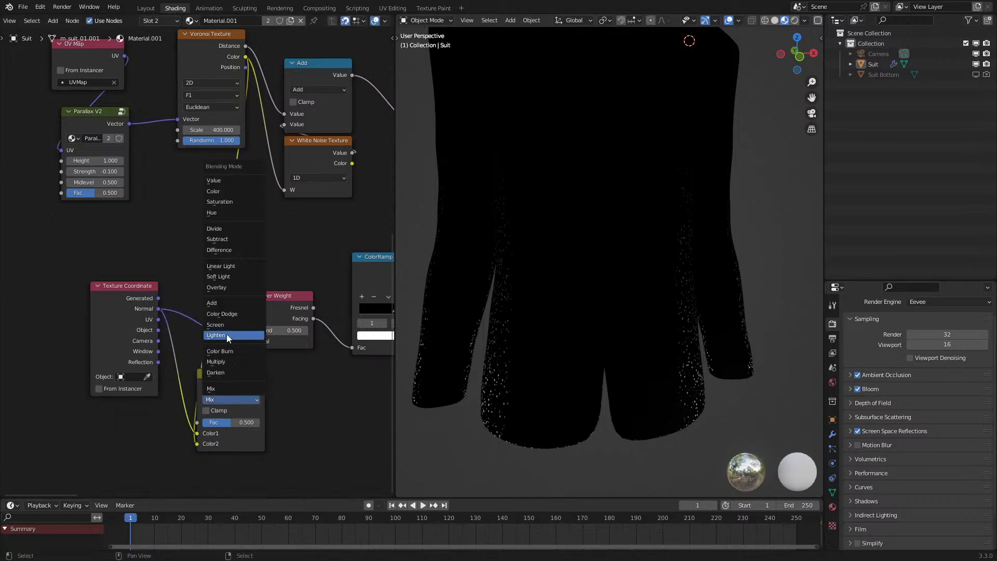
{"action": "left_click", "coordinate": [230, 267]}
{"action": "middle_click_drag", "start_coordinate": [271, 352], "coordinate": [191, 392]}
{"action": "middle_click_drag", "start_coordinate": [416, 342], "coordinate": [503, 321]}
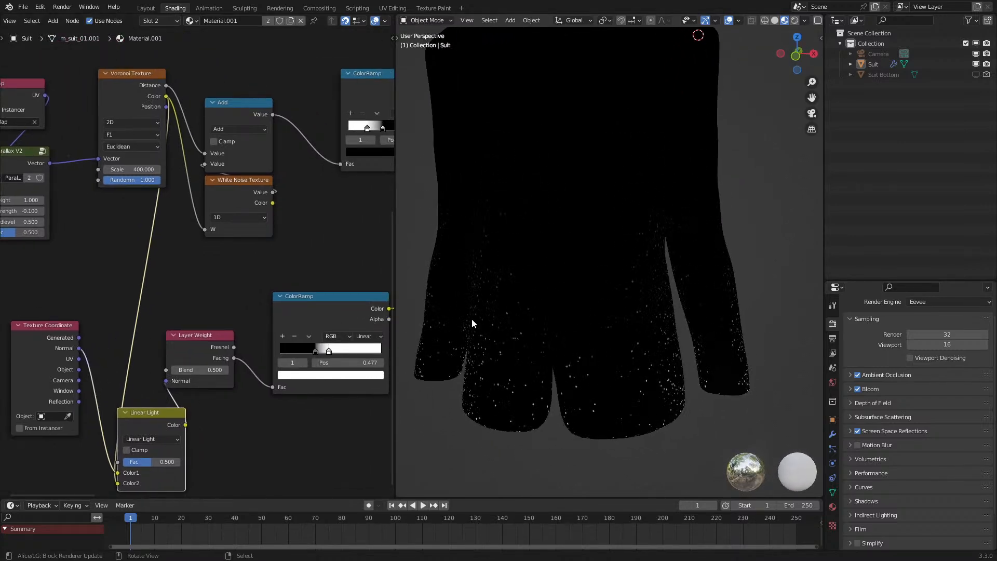
- Preview the full Principled BSDF material and connect the duplicated Multiply's output to the Fancy Light Falloff's Gradient
{"action": "scroll", "coordinate": [301, 277], "scroll_direction": "down", "scroll_amount": 3}
{"action": "middle_click_drag", "start_coordinate": [301, 277], "coordinate": [103, 383]}
{"action": "scroll", "coordinate": [242, 310], "scroll_direction": "down", "scroll_amount": 3}
{"action": "middle_click_drag", "start_coordinate": [243, 310], "coordinate": [60, 379]}
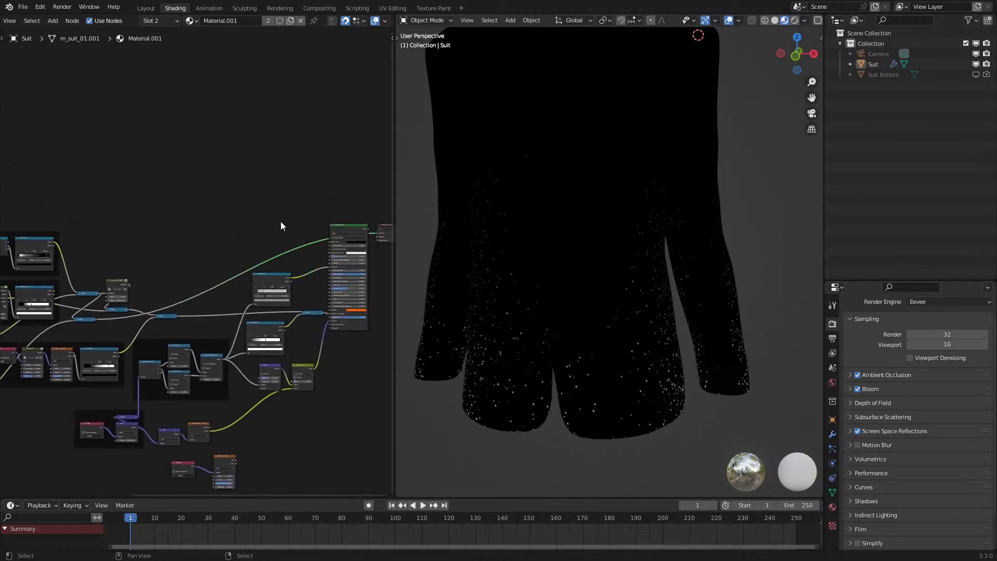
{"action": "left_click", "coordinate": [345, 225], "text": "ctrl+shift"}
{"action": "middle_click_drag", "start_coordinate": [575, 311], "coordinate": [624, 318]}
{"action": "middle_click_drag", "start_coordinate": [187, 321], "coordinate": [184, 321]}
{"action": "scroll", "coordinate": [254, 286], "scroll_direction": "up", "scroll_amount": 3}
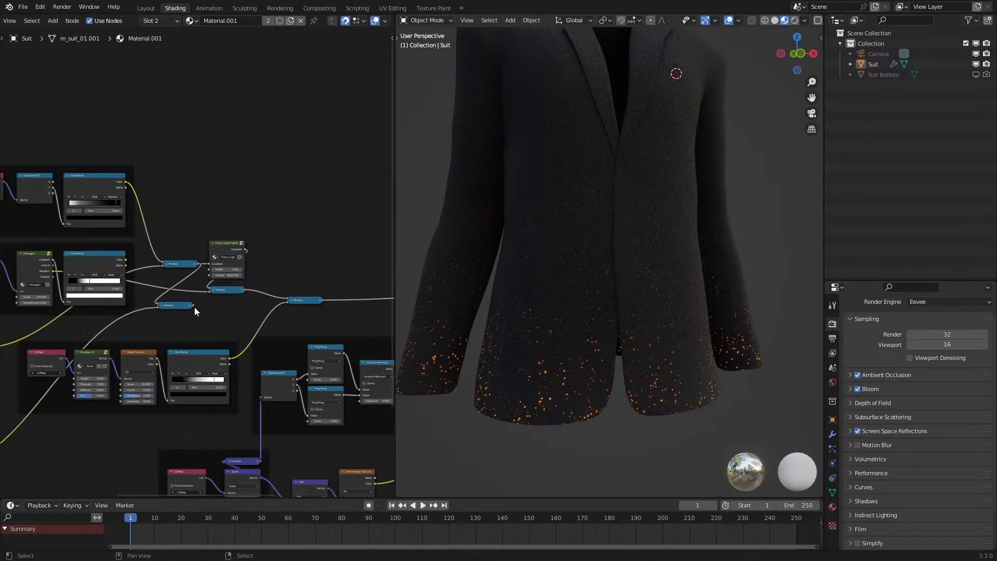
{"action": "left_click_drag", "start_coordinate": [204, 277], "coordinate": [208, 263]}
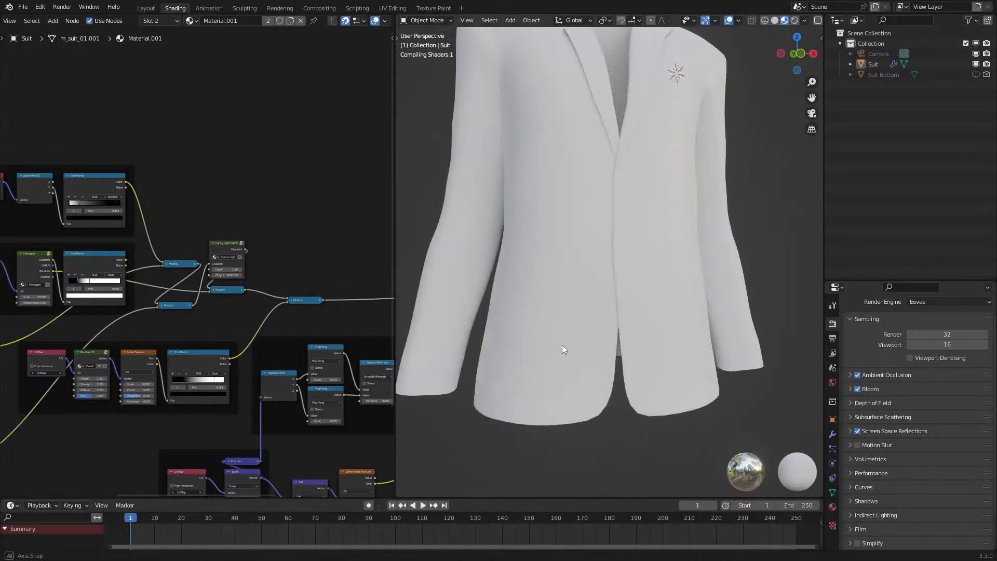
{"action": "mouse_move", "coordinate": [557, 348]}
{"action": "middle_mouse_down"}
{"action": "mouse_move", "coordinate": [532, 363]}
{"action": "mouse_move", "coordinate": [573, 348]}
{"action": "mouse_move", "coordinate": [530, 350]}
{"action": "mouse_move", "coordinate": [546, 357]}
{"action": "middle_mouse_up"}
- Widen the gradient of the ColorRamp after the Layer Weight, with its white stop at 1.000
{"action": "middle_click_drag", "start_coordinate": [195, 352], "coordinate": [456, 221]}
{"action": "scroll", "coordinate": [65, 328], "scroll_direction": "up", "scroll_amount": 2}
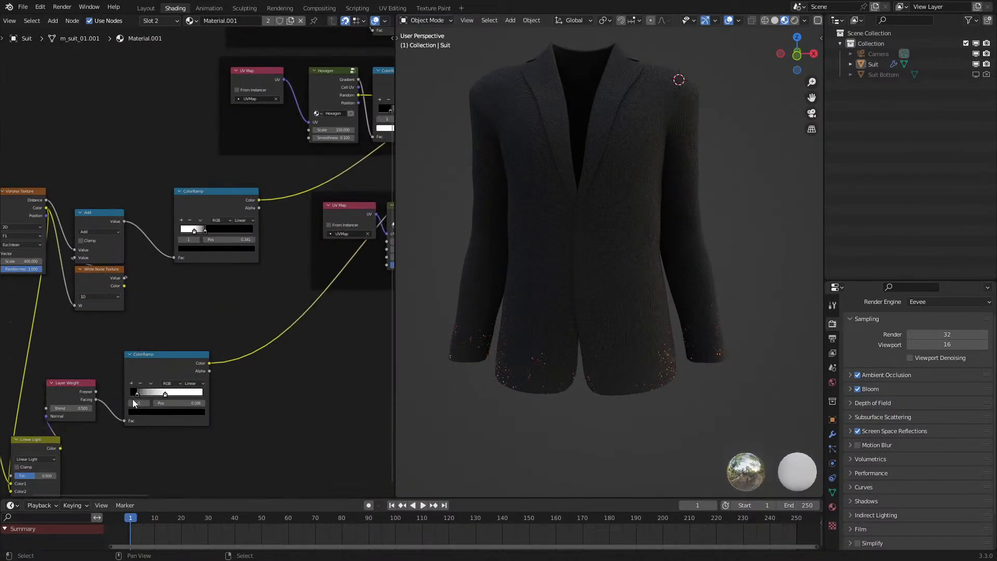
{"action": "left_click_drag", "start_coordinate": [176, 395], "coordinate": [188, 396]}
{"action": "mouse_move", "coordinate": [477, 339]}
{"action": "middle_mouse_down"}
{"action": "mouse_move", "coordinate": [510, 325]}
{"action": "mouse_move", "coordinate": [472, 341]}
{"action": "middle_mouse_up"}
- Set the middle stop of the emission UV gradient's ColorRamp to 0.441, checking the glow dots from several angles
{"action": "middle_click_drag", "start_coordinate": [182, 245], "coordinate": [50, 268]}
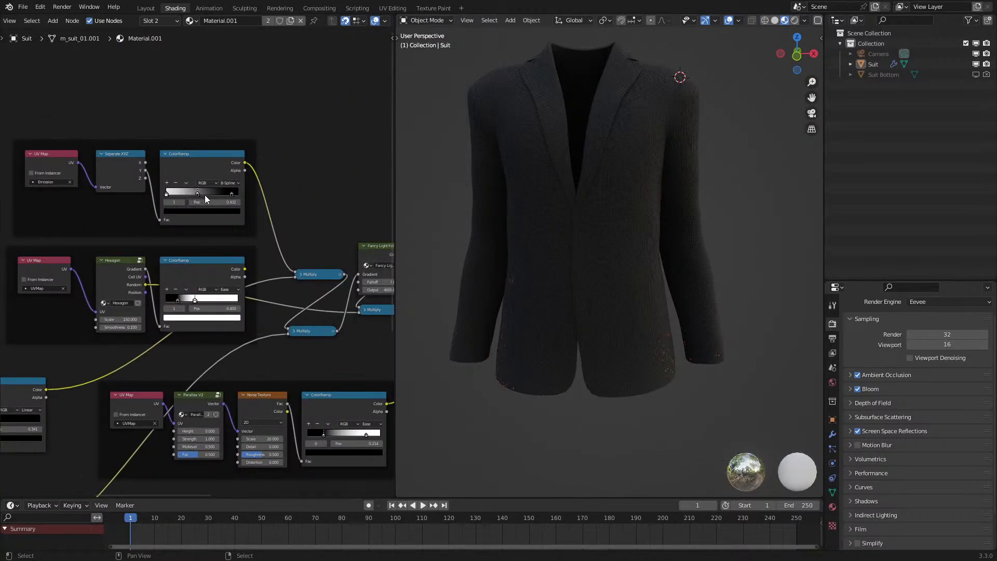
{"action": "middle_click_drag", "start_coordinate": [626, 311], "coordinate": [669, 314]}
{"action": "scroll", "coordinate": [602, 305], "scroll_direction": "up", "scroll_amount": 5}
{"action": "middle_click_drag", "start_coordinate": [580, 308], "coordinate": [529, 329]}
{"action": "scroll", "coordinate": [586, 307], "scroll_direction": "down", "scroll_amount": 6}
{"action": "scroll", "coordinate": [631, 313], "scroll_direction": "up", "scroll_amount": 5}
{"action": "scroll", "coordinate": [656, 303], "scroll_direction": "down", "scroll_amount": 5}
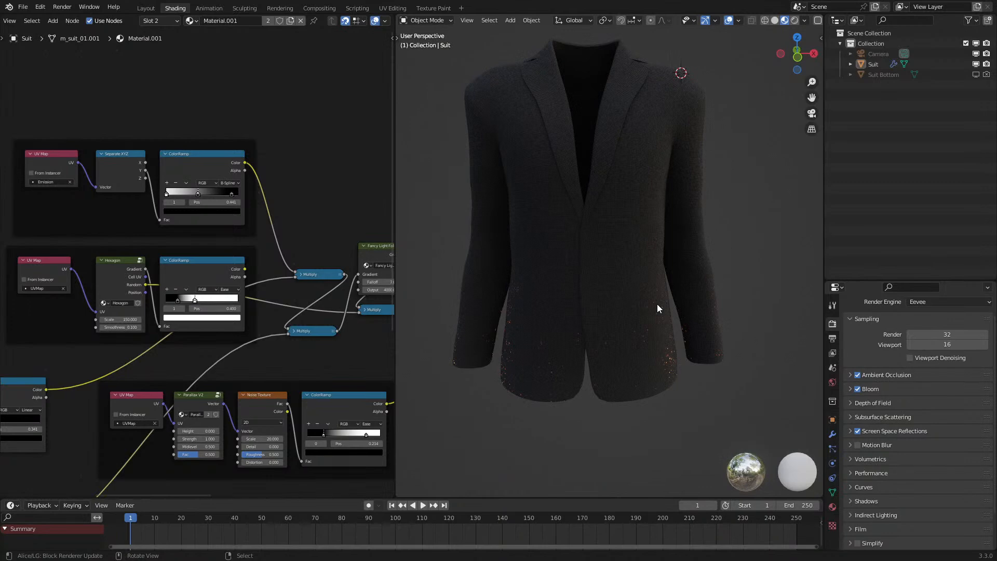
{"action": "middle_click_drag", "start_coordinate": [657, 303], "coordinate": [633, 285]}
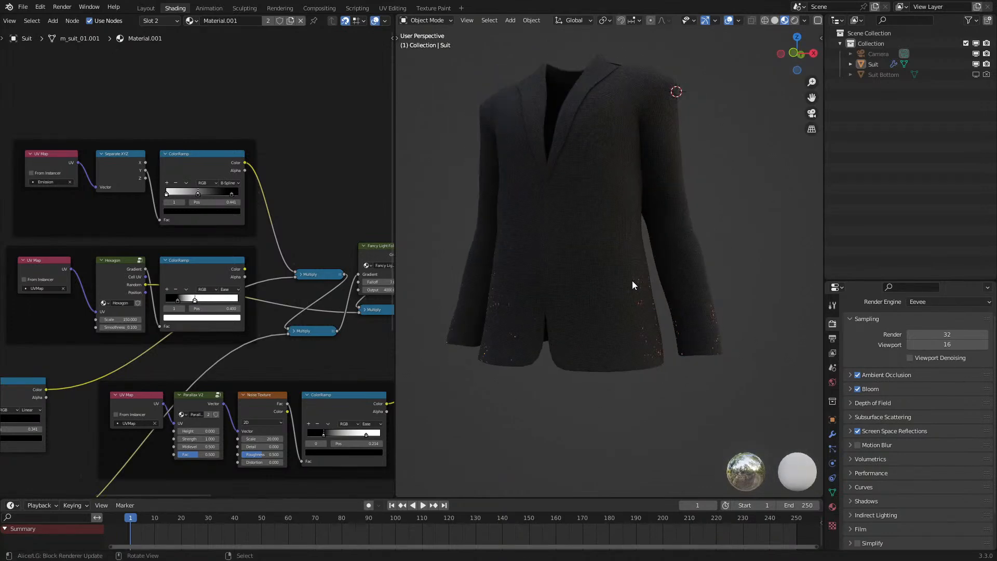
- Try enlarging the glow dots by moving the Voronoi ColorRamp's black stop to 1.000 and white stop to 0.777, and undo both changes
{"action": "middle_click_drag", "start_coordinate": [207, 363], "coordinate": [81, 219]}
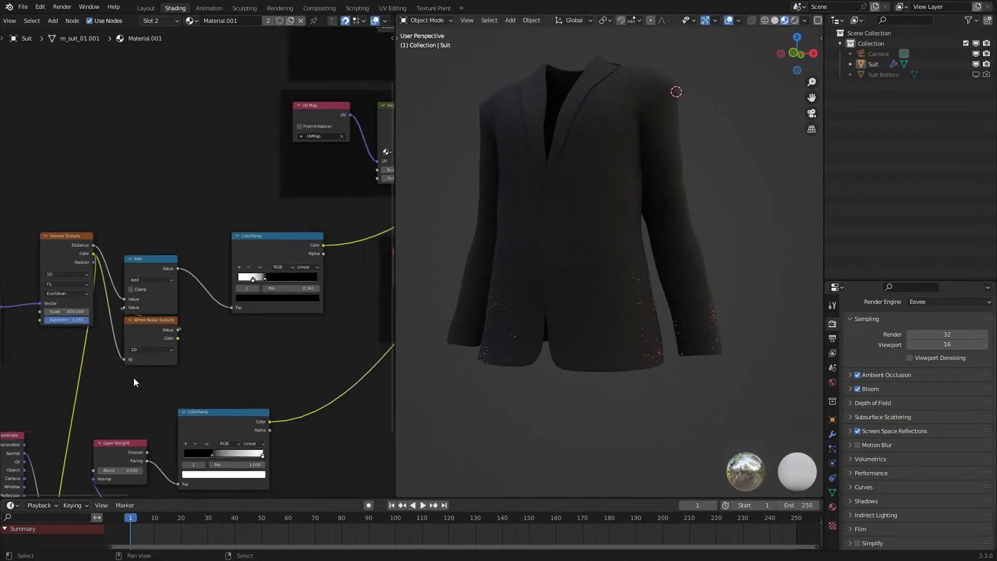
{"action": "scroll", "coordinate": [130, 380], "scroll_direction": "up", "scroll_amount": 1}
{"action": "middle_click_drag", "start_coordinate": [139, 368], "coordinate": [177, 307]}
{"action": "left_click_drag", "start_coordinate": [308, 206], "coordinate": [372, 204]}
{"action": "middle_click_drag", "start_coordinate": [516, 219], "coordinate": [552, 252]}
{"action": "scroll", "coordinate": [534, 250], "scroll_direction": "up", "scroll_amount": 2}
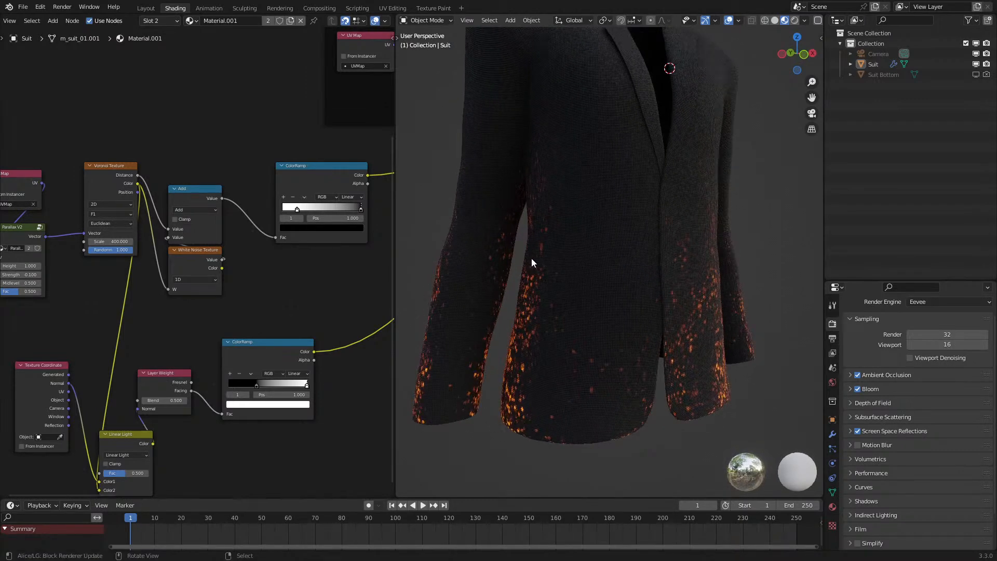
{"action": "left_click_drag", "start_coordinate": [291, 209], "coordinate": [344, 206]}
{"action": "scroll", "coordinate": [518, 249], "scroll_direction": "down", "scroll_amount": 4}
{"action": "middle_click_drag", "start_coordinate": [520, 249], "coordinate": [487, 253]}
{"action": "scroll", "coordinate": [467, 270], "scroll_direction": "up", "scroll_amount": 4}
{"action": "scroll", "coordinate": [307, 321], "scroll_direction": "down", "scroll_amount": 1}
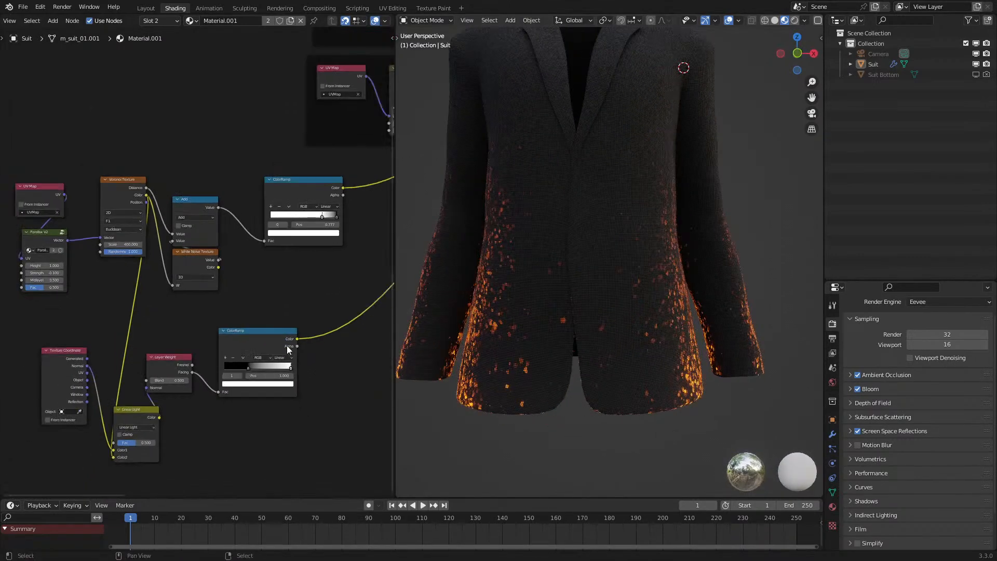
{"action": "key", "text": "ctrl+z"}
{"action": "key", "text": "ctrl+z"}
- Duplicate the suit, place the copy beside it along the X axis, and give the copy its own single-user material
{"action": "left_click", "coordinate": [590, 289]}
{"action": "scroll", "coordinate": [623, 290], "scroll_direction": "down", "scroll_amount": 4}
{"action": "key", "text": "shift+d"}
{"action": "key", "text": "x"}
{"action": "left_click", "coordinate": [481, 329]}
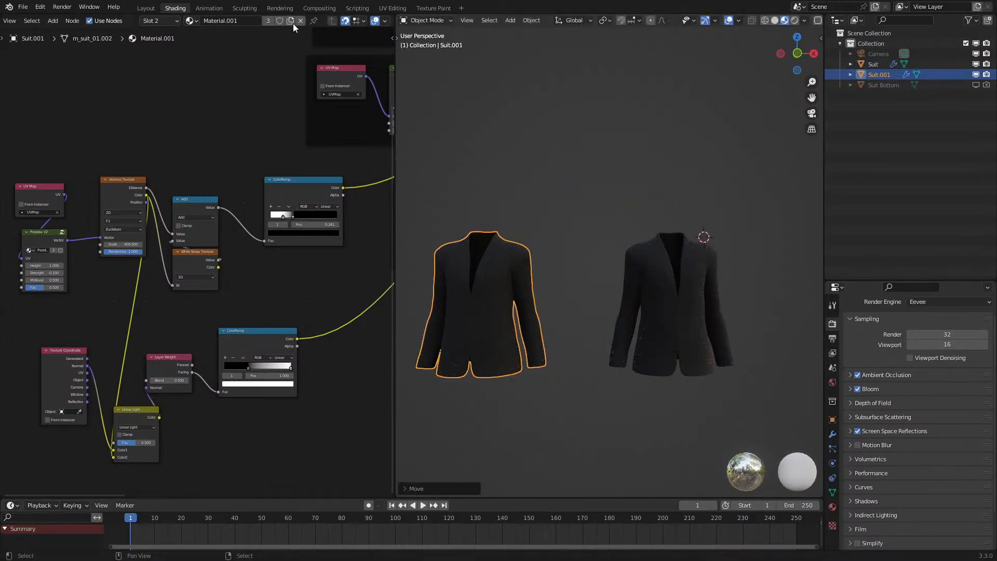
{"action": "left_click", "coordinate": [268, 20]}
- Enlarge the duplicate suit's glow dots by moving the Voronoi ColorRamp's black stop to about 0.7, checking the result up close
{"action": "left_click_drag", "start_coordinate": [314, 220], "coordinate": [341, 215]}
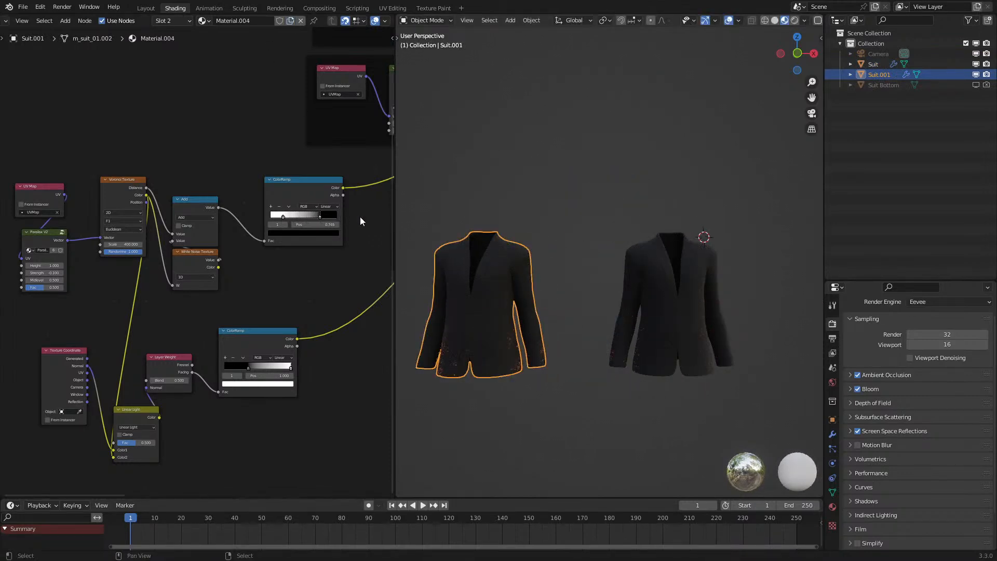
{"action": "key", "text": "KP_Decimal"}
{"action": "middle_click_drag", "start_coordinate": [657, 229], "coordinate": [673, 214]}
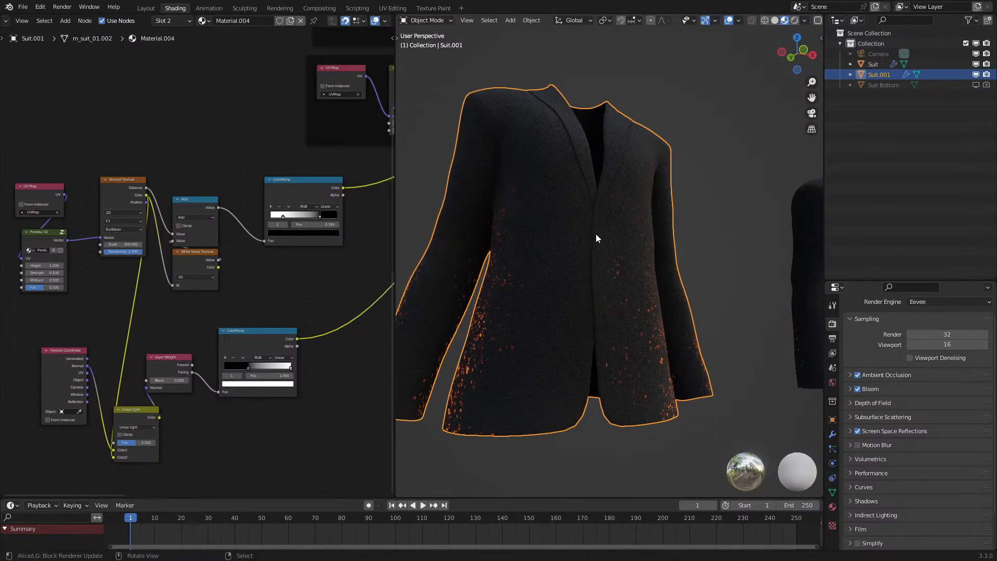
{"action": "scroll", "coordinate": [596, 233], "scroll_direction": "up", "scroll_amount": 2}
{"action": "middle_click_drag", "start_coordinate": [596, 238], "coordinate": [561, 244]}
{"action": "scroll", "coordinate": [278, 251], "scroll_direction": "down", "scroll_amount": 4}
- On the original suit, connect the first Multiply directly to the Fancy Light Falloff and feed that Multiply from the Hexagon ColorRamp's Color
{"action": "scroll", "coordinate": [339, 309], "scroll_direction": "down", "scroll_amount": 3}
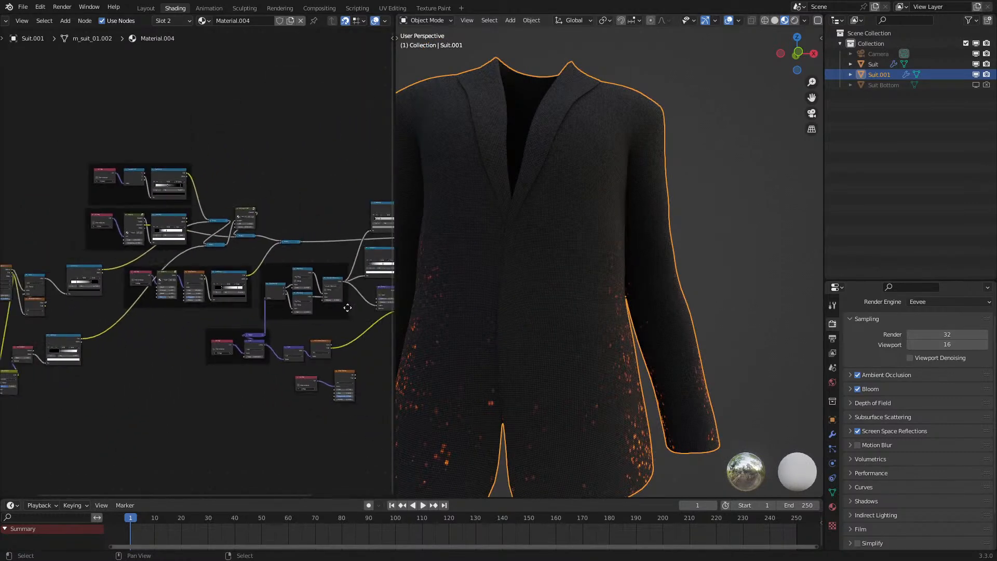
{"action": "middle_click_drag", "start_coordinate": [353, 290], "coordinate": [250, 286]}
{"action": "scroll", "coordinate": [457, 296], "scroll_direction": "down", "scroll_amount": 4}
{"action": "left_click", "coordinate": [756, 292]}
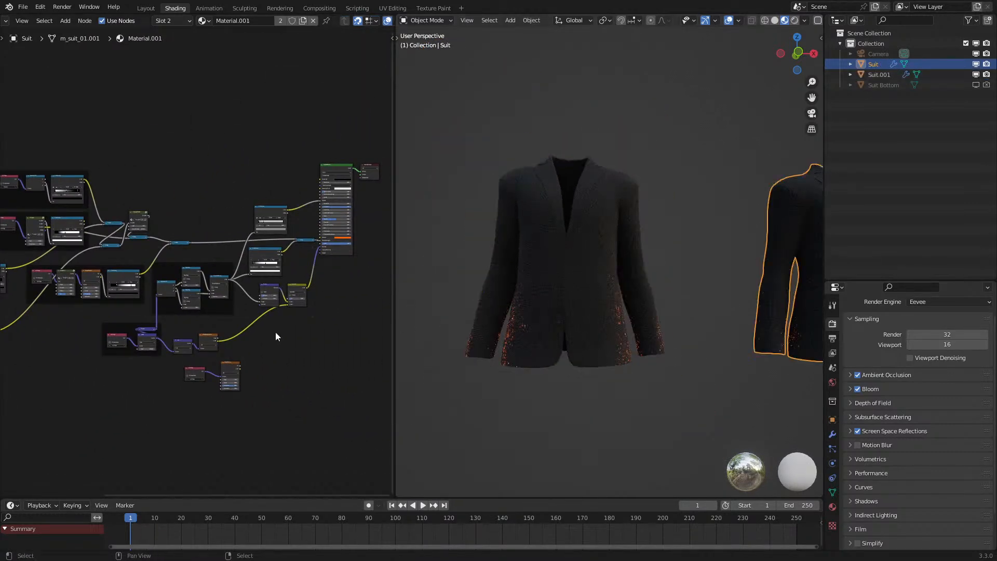
{"action": "scroll", "coordinate": [264, 288], "scroll_direction": "up", "scroll_amount": 5}
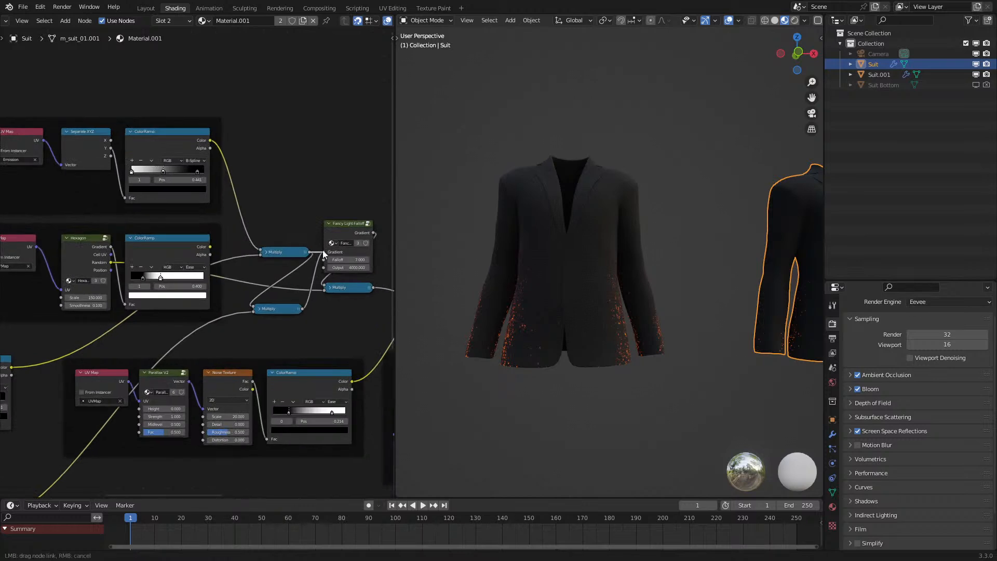
{"action": "left_click_drag", "start_coordinate": [310, 251], "coordinate": [323, 251]}
{"action": "scroll", "coordinate": [216, 245], "scroll_direction": "down", "scroll_amount": 3}
{"action": "left_click", "coordinate": [252, 289]}
{"action": "left_click_drag", "start_coordinate": [216, 245], "coordinate": [243, 252]}
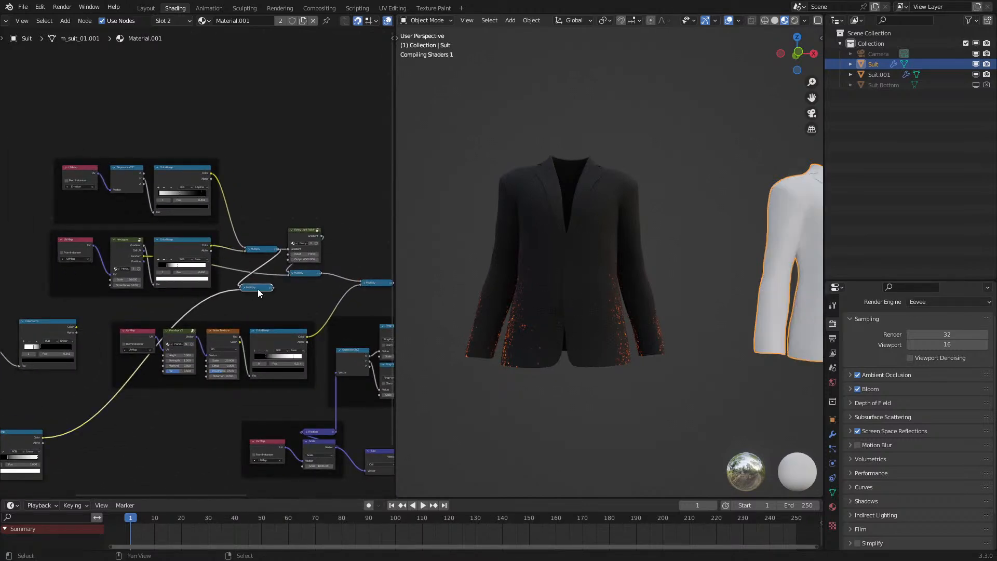
- Delete the Voronoi and Layer Weight node branches together with the duplicated Multiply from the original suit's material
{"action": "scroll", "coordinate": [119, 297], "scroll_direction": "down", "scroll_amount": 3}
{"action": "left_click_drag", "start_coordinate": [74, 258], "coordinate": [216, 394]}
{"action": "key", "text": "x"}
{"action": "middle_click_drag", "start_coordinate": [599, 356], "coordinate": [406, 351], "text": "shift"}
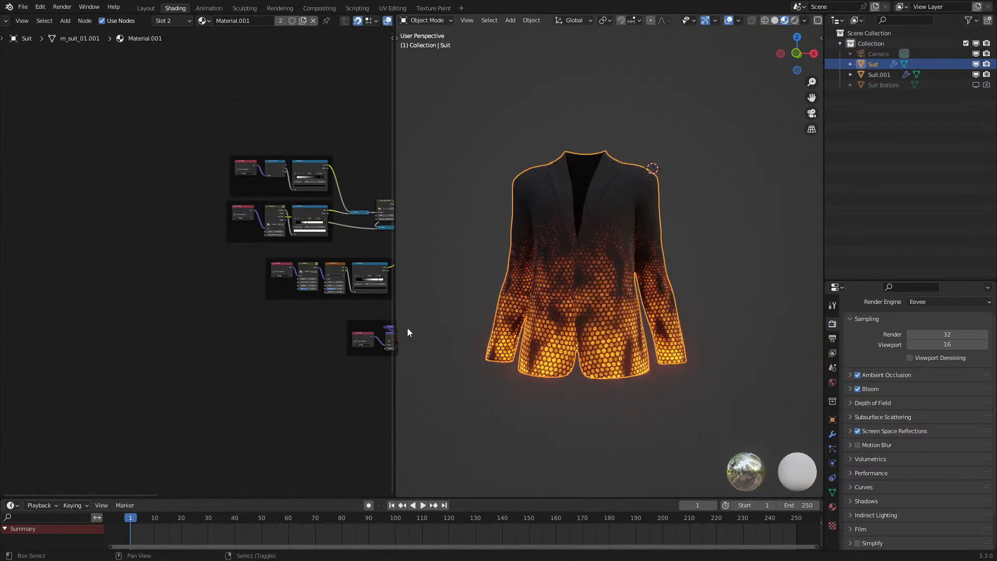
- Set the emission gradient ColorRamp's middle stop to 0.145 and move the noise ColorRamp's black stop close to the start of its gradient
{"action": "scroll", "coordinate": [406, 347], "scroll_direction": "up", "scroll_amount": 1}
{"action": "middle_click_drag", "start_coordinate": [221, 220], "coordinate": [127, 273]}
{"action": "scroll", "coordinate": [177, 245], "scroll_direction": "up", "scroll_amount": 3}
{"action": "mouse_move", "coordinate": [264, 206]}
{"action": "left_mouse_down"}
{"action": "mouse_move", "coordinate": [251, 207]}
{"action": "mouse_move", "coordinate": [273, 207]}
{"action": "mouse_move", "coordinate": [248, 206]}
{"action": "left_mouse_up"}
{"action": "middle_click_drag", "start_coordinate": [336, 394], "coordinate": [244, 325]}
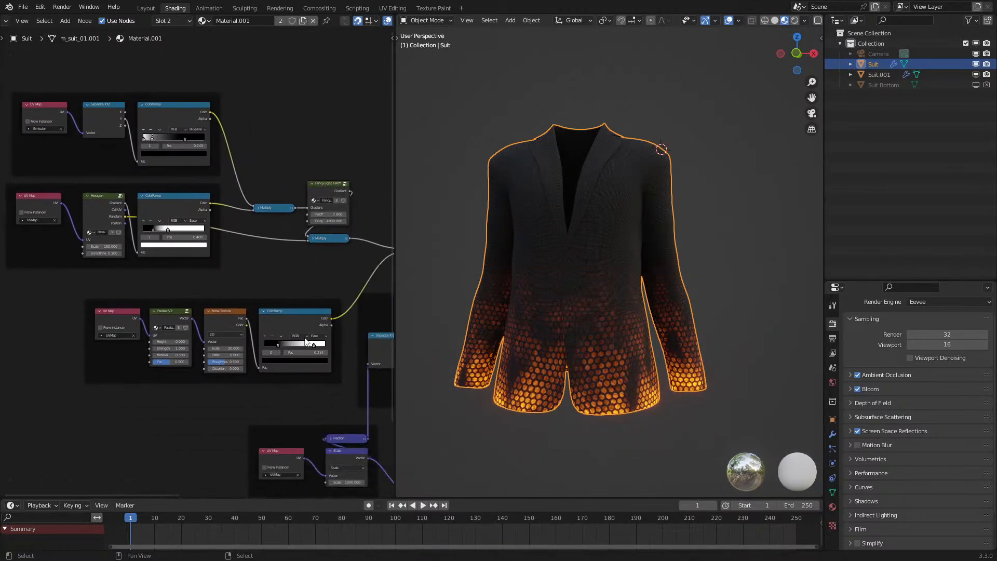
{"action": "left_click_drag", "start_coordinate": [279, 342], "coordinate": [268, 345]}
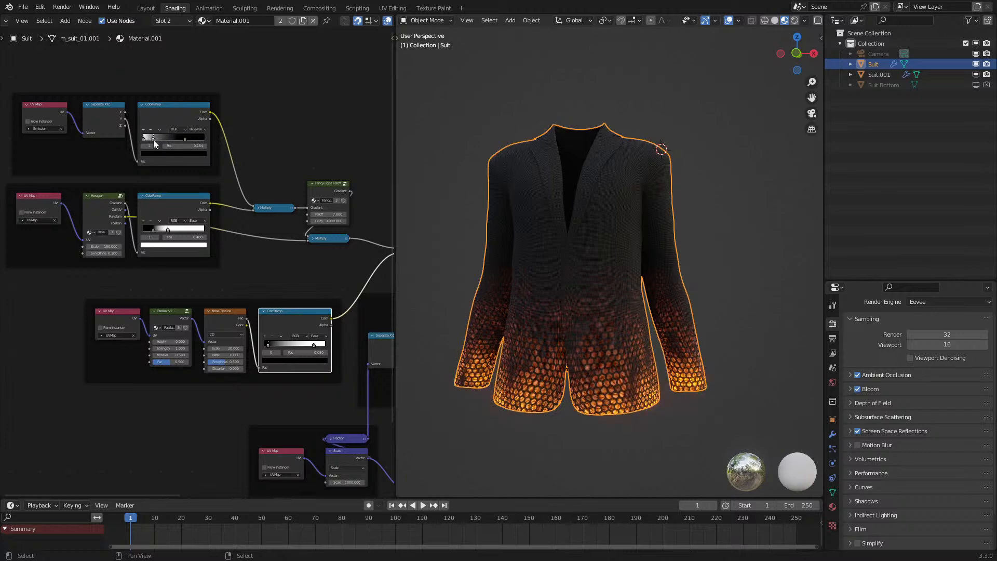
{"action": "middle_click_drag", "start_coordinate": [519, 257], "coordinate": [594, 259]}
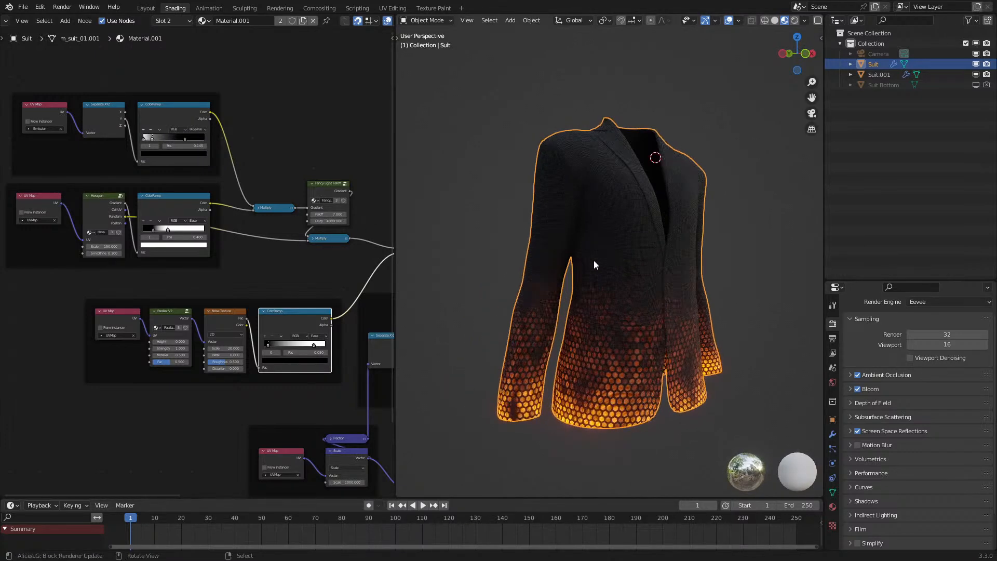
- Try an Output of 2000 on the Fancy Light Falloff and settle on 1000, checking the hexagon glow from different angles
{"action": "type", "text": "2"}
{"action": "key", "text": "Return"}
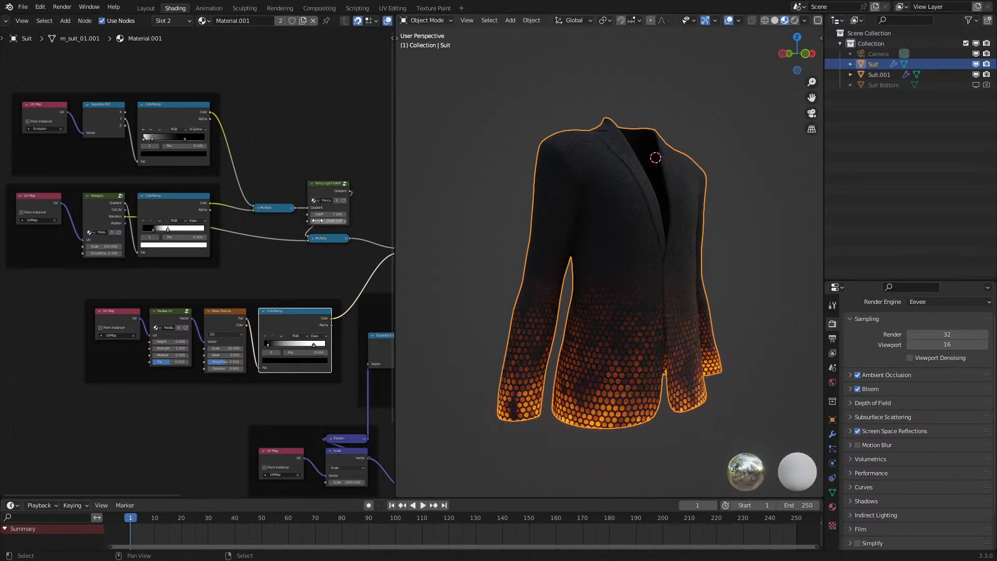
{"action": "middle_click_drag", "start_coordinate": [674, 269], "coordinate": [635, 274]}
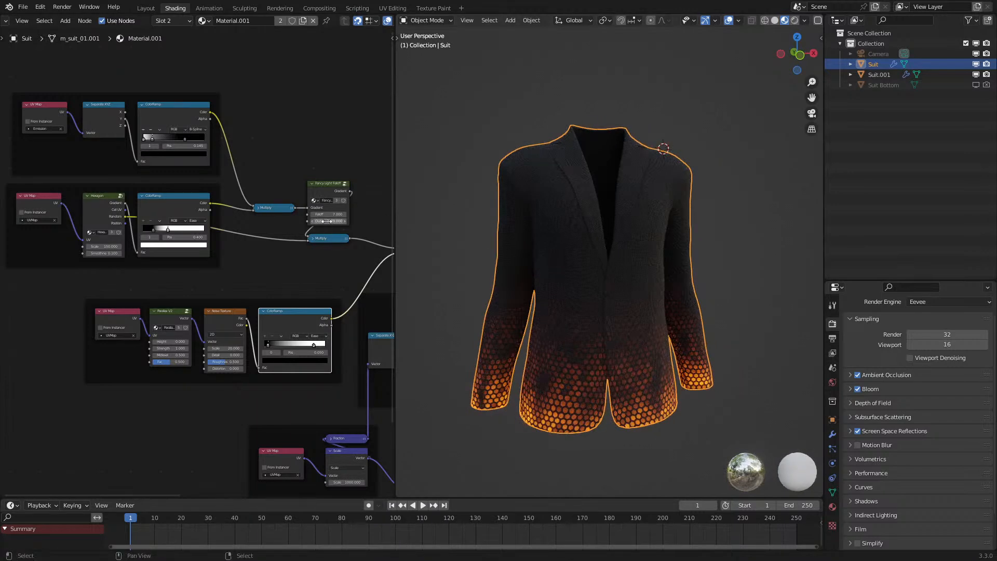
{"action": "type", "text": "1"}
{"action": "key", "text": "Return"}
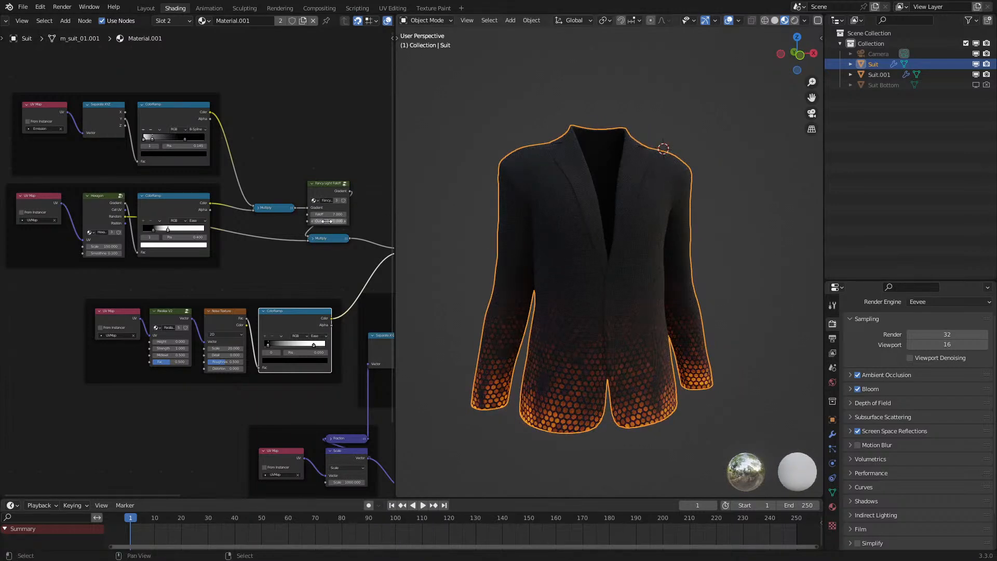
{"action": "left_click", "coordinate": [745, 243]}
{"action": "middle_click_drag", "start_coordinate": [744, 247], "coordinate": [731, 274]}
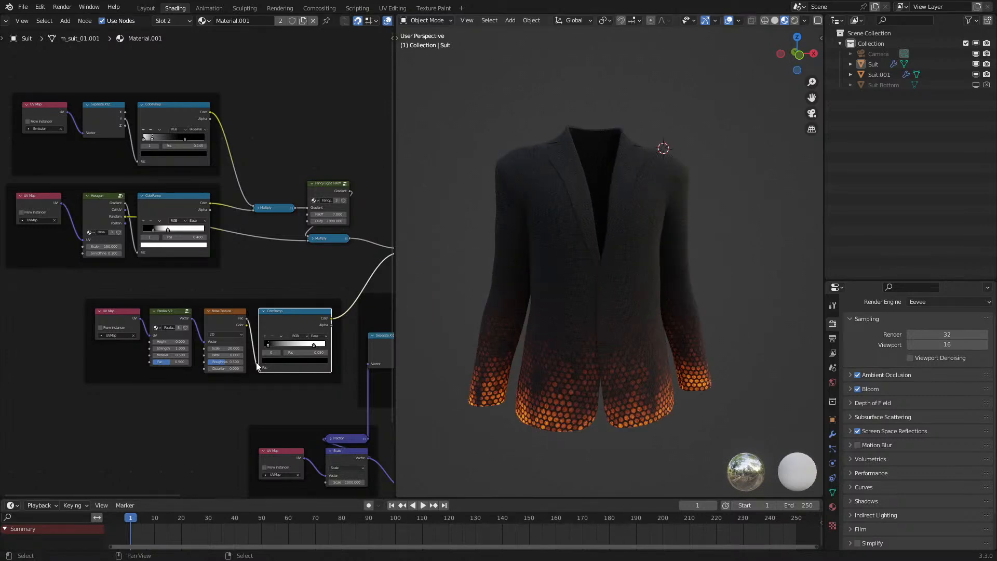
{"action": "scroll", "coordinate": [257, 366], "scroll_direction": "up", "scroll_amount": 1}
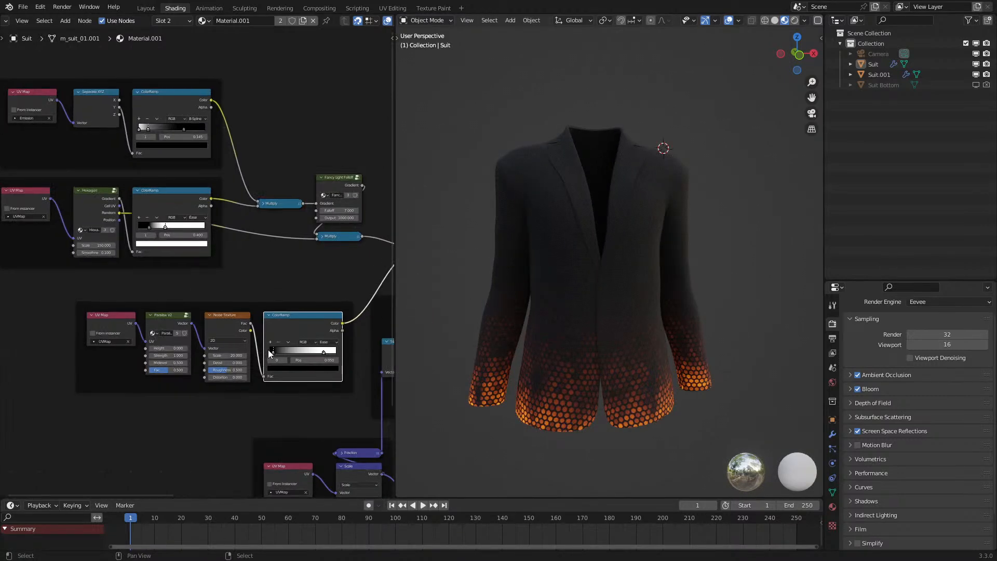
{"action": "middle_click_drag", "start_coordinate": [545, 321], "coordinate": [431, 329]}
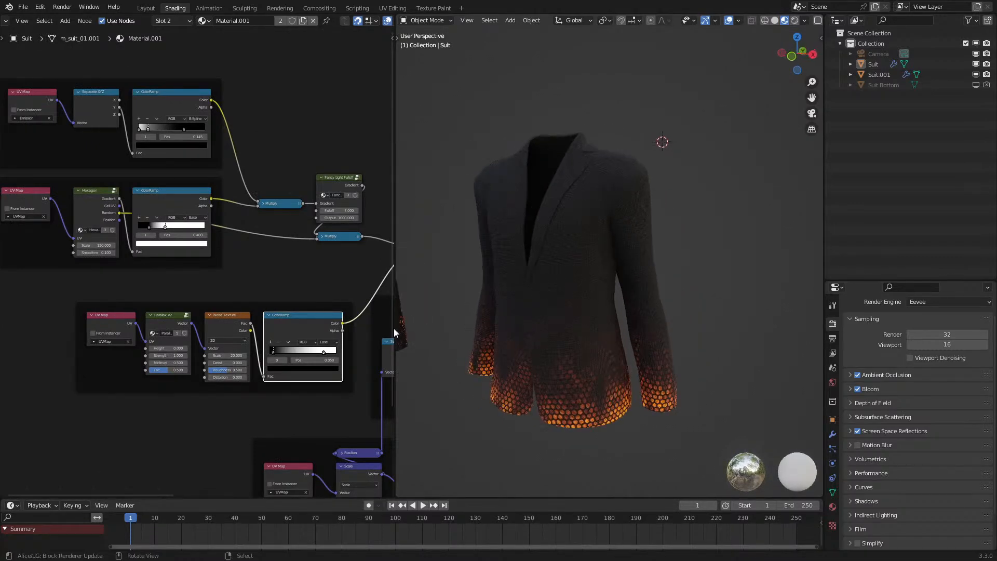
- Duplicate the noise ColorRamp and place the copy in the empty space before the noise nodes
{"action": "middle_click_drag", "start_coordinate": [290, 334], "coordinate": [331, 333]}
{"action": "key", "text": "shift+d"}
{"action": "left_click", "coordinate": [73, 446]}
- Shift the noise frame and the other node groups beneath it downward to free space below the Hexagon frame
{"action": "scroll", "coordinate": [160, 442], "scroll_direction": "down", "scroll_amount": 3}
{"action": "left_click_drag", "start_coordinate": [202, 395], "coordinate": [393, 262]}
{"action": "scroll", "coordinate": [351, 301], "scroll_direction": "down", "scroll_amount": 3}
{"action": "middle_click_drag", "start_coordinate": [351, 301], "coordinate": [223, 312]}
{"action": "key", "text": "c"}
{"action": "scroll", "coordinate": [265, 335], "scroll_direction": "down", "scroll_amount": 8}
{"action": "left_click", "coordinate": [298, 344]}
{"action": "right_click", "coordinate": [298, 344]}
{"action": "scroll", "coordinate": [298, 344], "scroll_direction": "down", "scroll_amount": 3}
{"action": "key", "text": "g"}
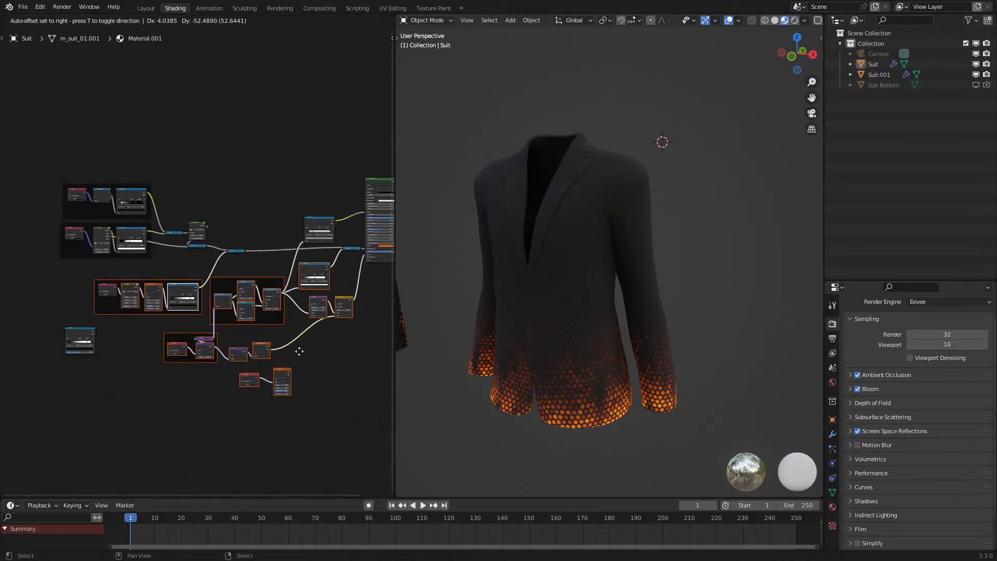
{"action": "left_click", "coordinate": [298, 358]}
- Place the duplicated ColorRamp in the gap between the Hexagon frame and the noise frame
{"action": "scroll", "coordinate": [77, 333], "scroll_direction": "up", "scroll_amount": 1}
{"action": "middle_click_drag", "start_coordinate": [77, 332], "coordinate": [161, 375]}
{"action": "scroll", "coordinate": [161, 376], "scroll_direction": "up", "scroll_amount": 1}
{"action": "key", "text": "alt+a"}
{"action": "left_click_drag", "start_coordinate": [156, 379], "coordinate": [143, 285]}
{"action": "scroll", "coordinate": [155, 266], "scroll_direction": "up", "scroll_amount": 7}
{"action": "key", "text": "ctrl+z"}
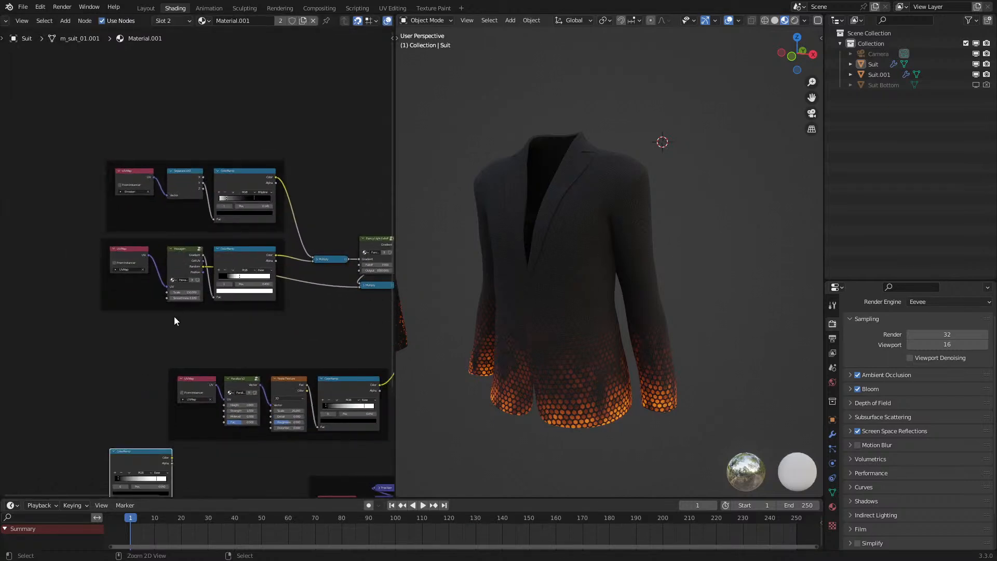
{"action": "key", "text": "g"}
{"action": "left_click", "coordinate": [100, 321]}
{"action": "key", "text": "g"}
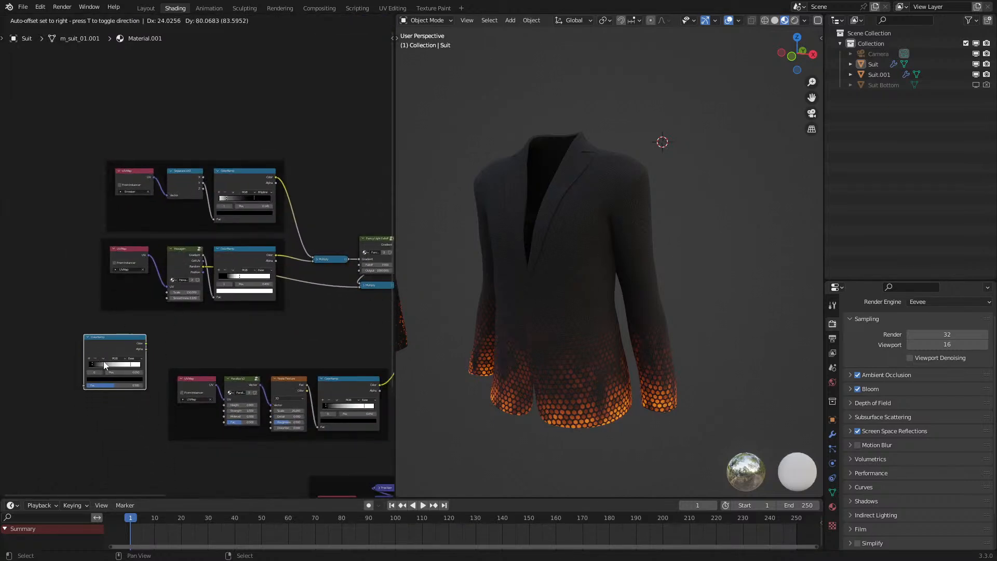
{"action": "left_click", "coordinate": [99, 366]}
- Connect the Hexagon's Random output to the duplicated ColorRamp's Fac and its Color to the Multiply after the light falloff
{"action": "scroll", "coordinate": [213, 251], "scroll_direction": "up", "scroll_amount": 2}
{"action": "left_click_drag", "start_coordinate": [203, 268], "coordinate": [65, 406]}
{"action": "left_click_drag", "start_coordinate": [136, 357], "coordinate": [355, 291]}
{"action": "scroll", "coordinate": [148, 317], "scroll_direction": "up", "scroll_amount": 3}
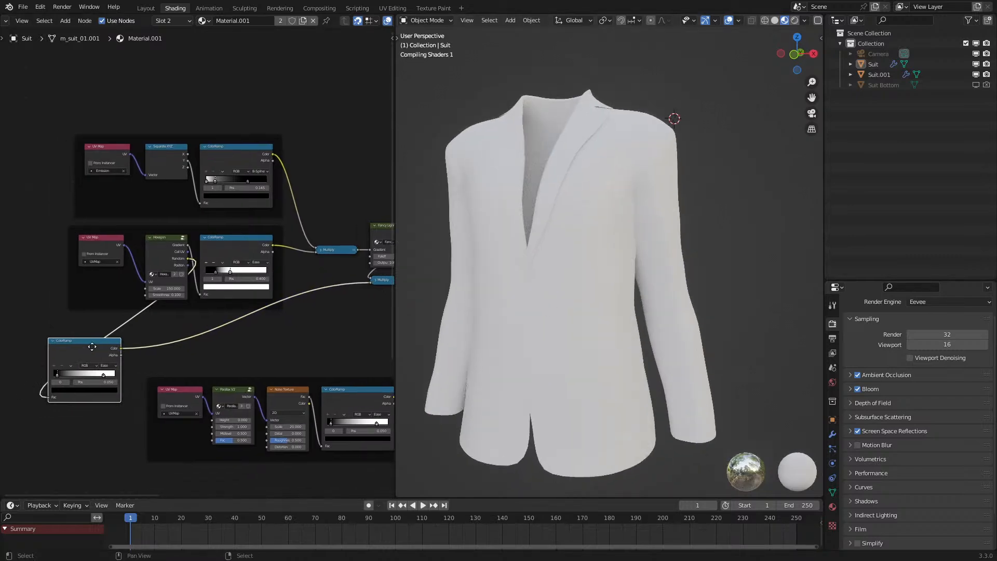
{"action": "mouse_move", "coordinate": [133, 321]}
{"action": "left_mouse_down"}
{"action": "mouse_move", "coordinate": [163, 327]}
{"action": "mouse_move", "coordinate": [144, 331]}
{"action": "left_mouse_up"}
{"action": "scroll", "coordinate": [144, 332], "scroll_direction": "down", "scroll_amount": 1}
{"action": "scroll", "coordinate": [588, 288], "scroll_direction": "down", "scroll_amount": 2}
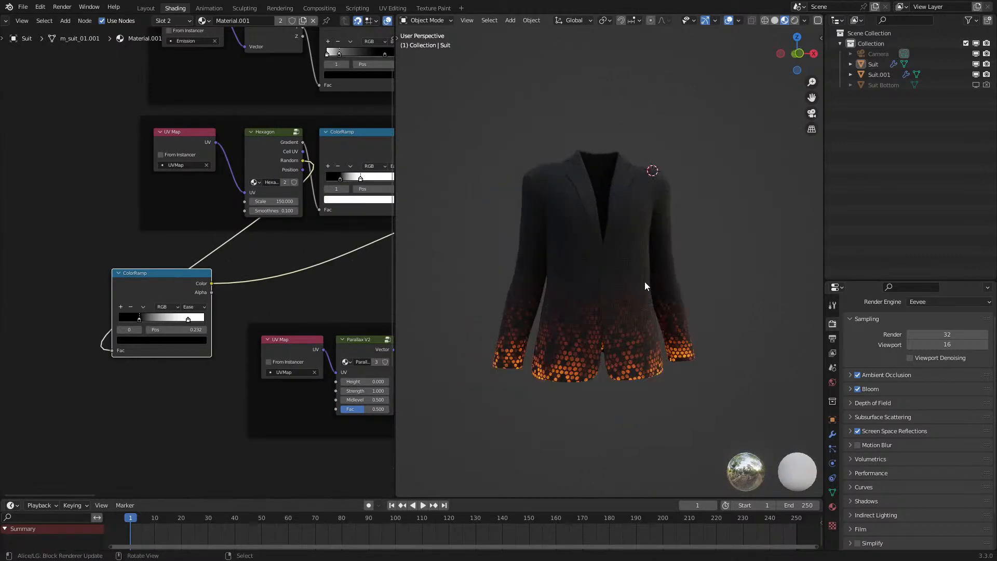
- Try the random ColorRamp with its white stop at 1.000 and its black stop at 0.268
{"action": "scroll", "coordinate": [558, 284], "scroll_direction": "up", "scroll_amount": 2}
{"action": "scroll", "coordinate": [198, 291], "scroll_direction": "up", "scroll_amount": 1}
{"action": "left_click_drag", "start_coordinate": [186, 329], "coordinate": [278, 316]}
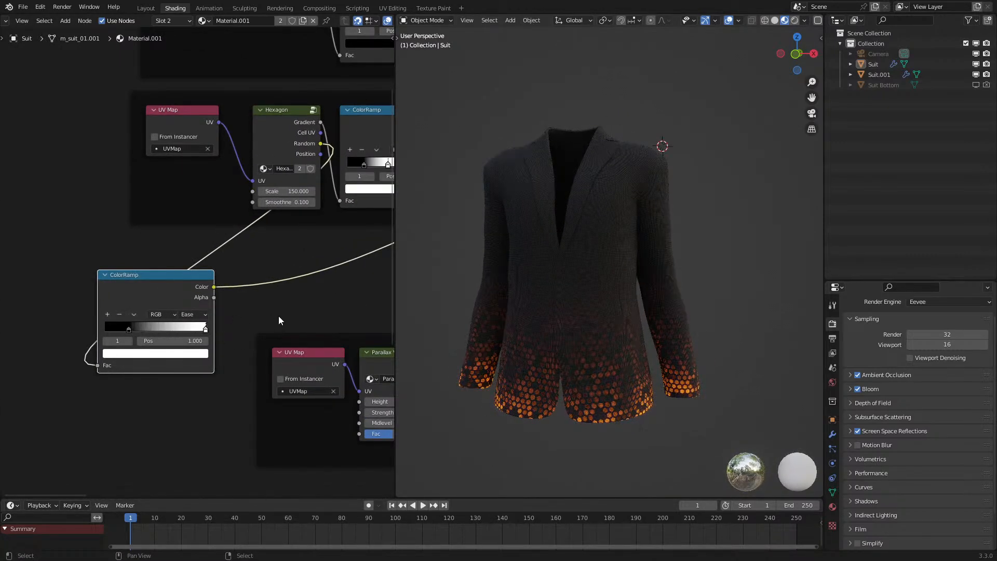
{"action": "mouse_move", "coordinate": [128, 328]}
{"action": "left_mouse_down"}
{"action": "mouse_move", "coordinate": [139, 325]}
{"action": "mouse_move", "coordinate": [117, 332]}
{"action": "mouse_move", "coordinate": [130, 329]}
{"action": "left_mouse_up"}
{"action": "scroll", "coordinate": [603, 253], "scroll_direction": "down", "scroll_amount": 2}
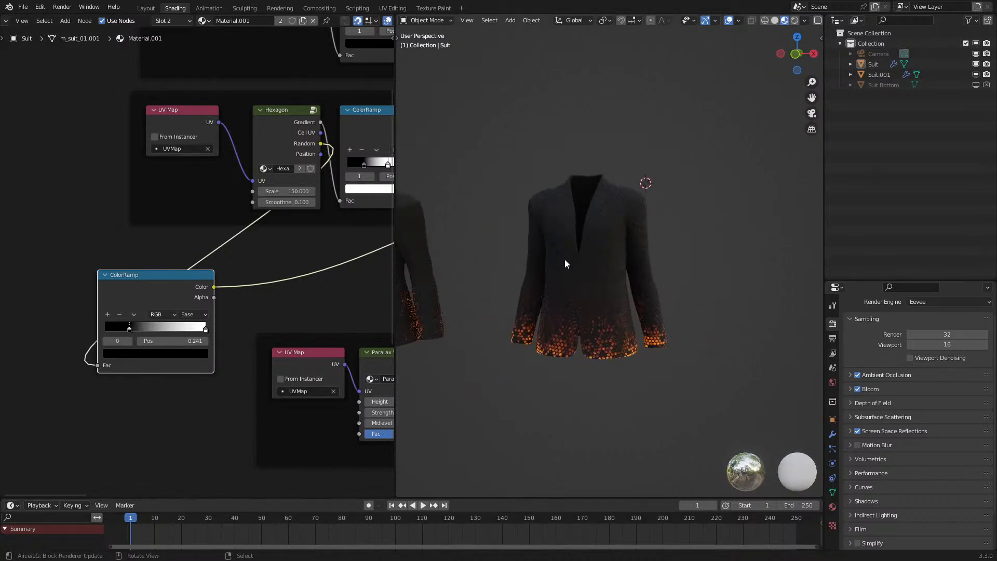
{"action": "mouse_move", "coordinate": [131, 330]}
{"action": "left_mouse_down"}
{"action": "mouse_move", "coordinate": [98, 338]}
{"action": "mouse_move", "coordinate": [173, 323]}
{"action": "mouse_move", "coordinate": [160, 335]}
{"action": "mouse_move", "coordinate": [102, 344]}
{"action": "mouse_move", "coordinate": [126, 341]}
{"action": "left_mouse_up"}
{"action": "middle_click_drag", "start_coordinate": [556, 267], "coordinate": [571, 275]}
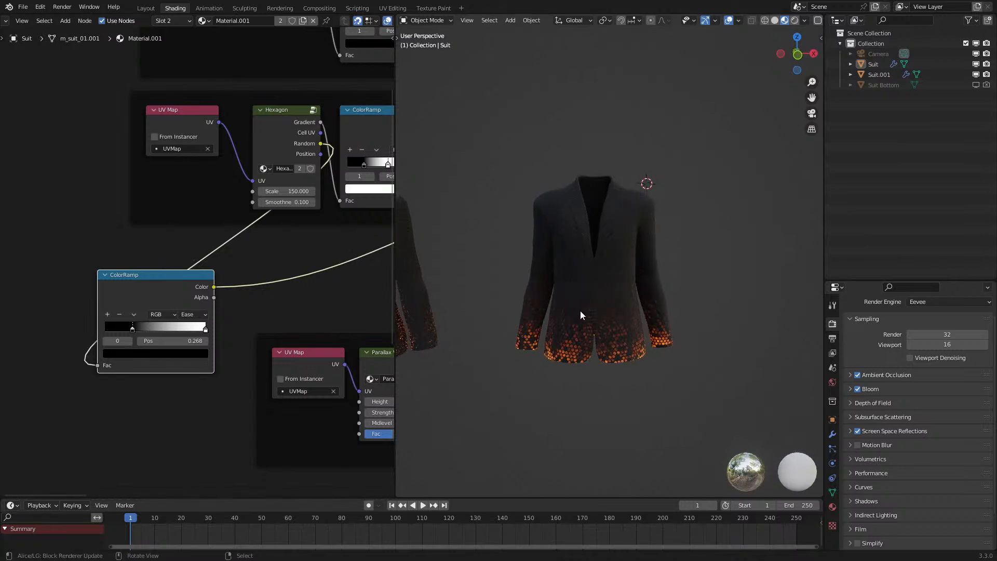
- Reverse the random ColorRamp, placing its white stop at 0.000 and its black stop at 0.836
{"action": "scroll", "coordinate": [581, 310], "scroll_direction": "up", "scroll_amount": 1}
{"action": "scroll", "coordinate": [158, 341], "scroll_direction": "up", "scroll_amount": 1}
{"action": "left_click_drag", "start_coordinate": [200, 337], "coordinate": [68, 357]}
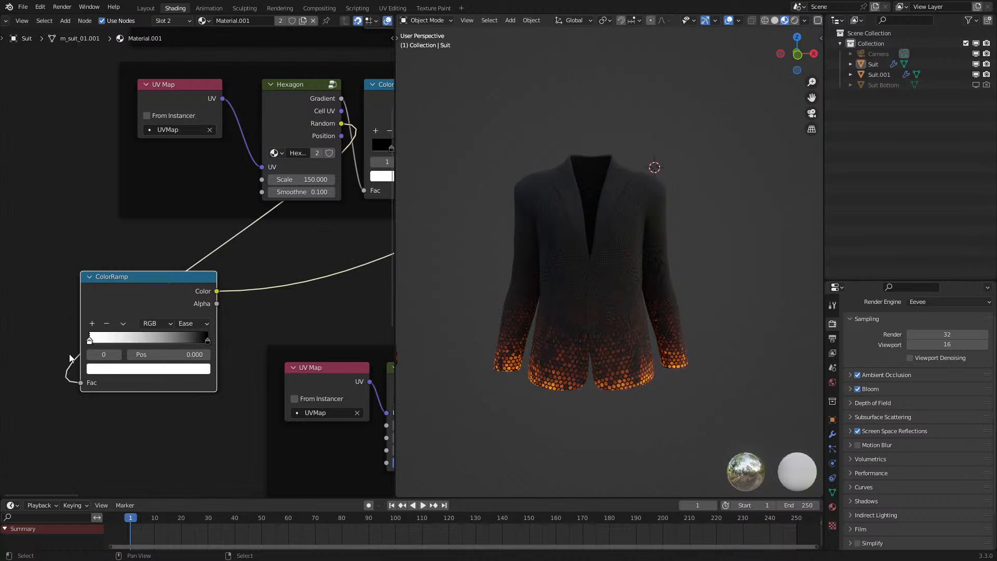
{"action": "left_click_drag", "start_coordinate": [189, 341], "coordinate": [174, 341]}
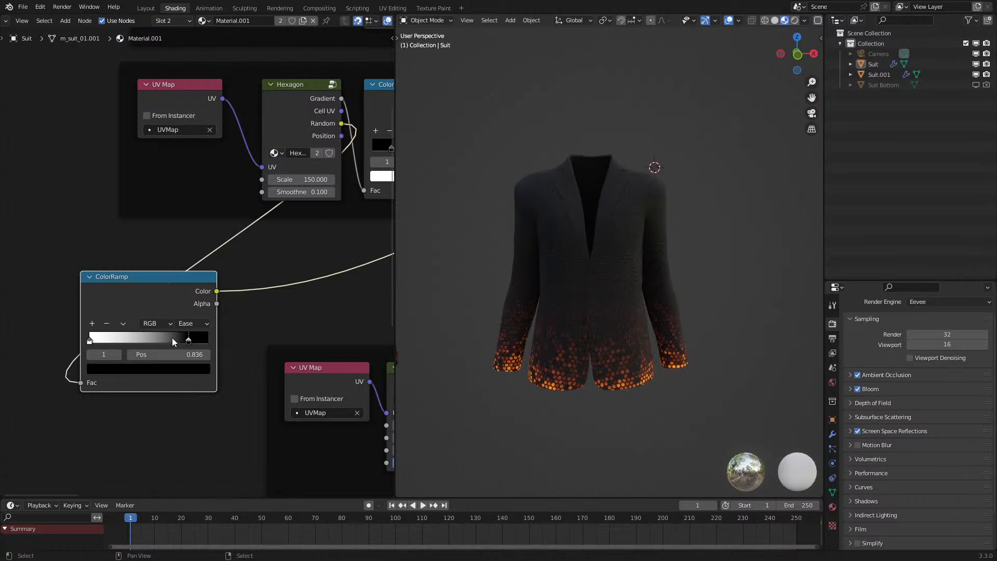
{"action": "middle_click_drag", "start_coordinate": [468, 281], "coordinate": [498, 275]}
- Set the last stop of the emission gradient ColorRamp to 1.000 and inspect the hexagon glow up close and from different angles
{"action": "middle_click_drag", "start_coordinate": [252, 217], "coordinate": [103, 419]}
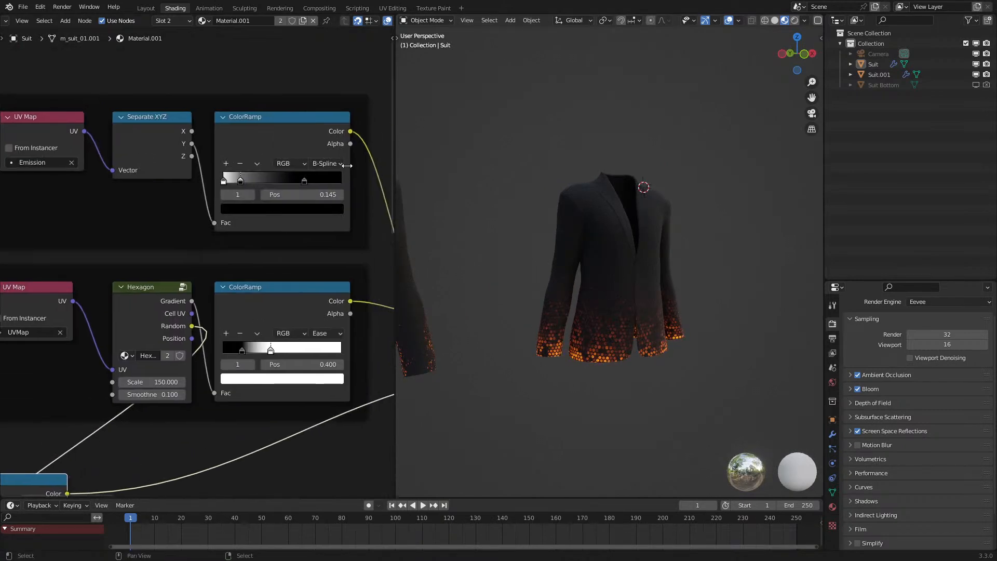
{"action": "left_click_drag", "start_coordinate": [307, 180], "coordinate": [350, 182]}
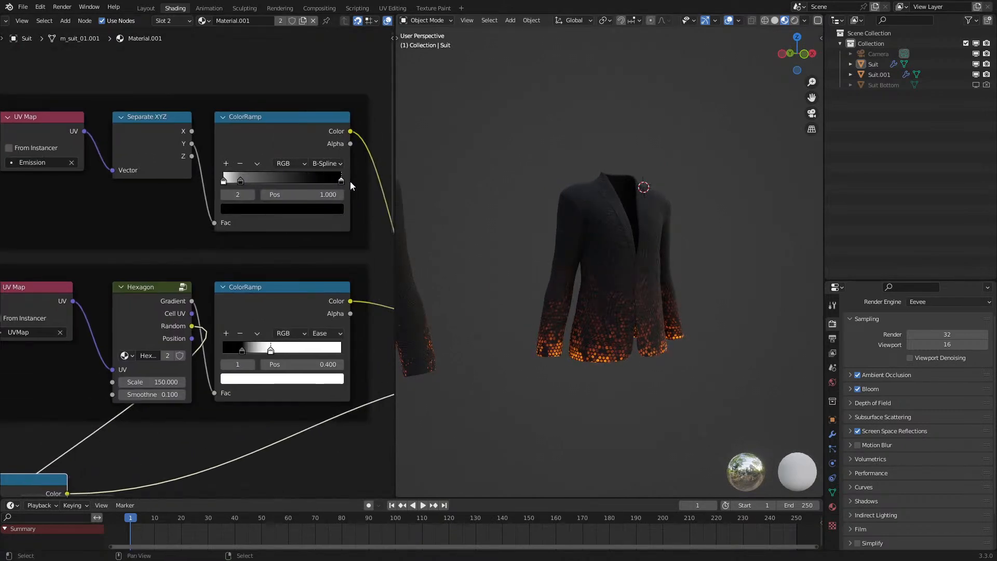
{"action": "middle_click_drag", "start_coordinate": [524, 228], "coordinate": [566, 232]}
{"action": "middle_click_drag", "start_coordinate": [734, 216], "coordinate": [708, 186]}
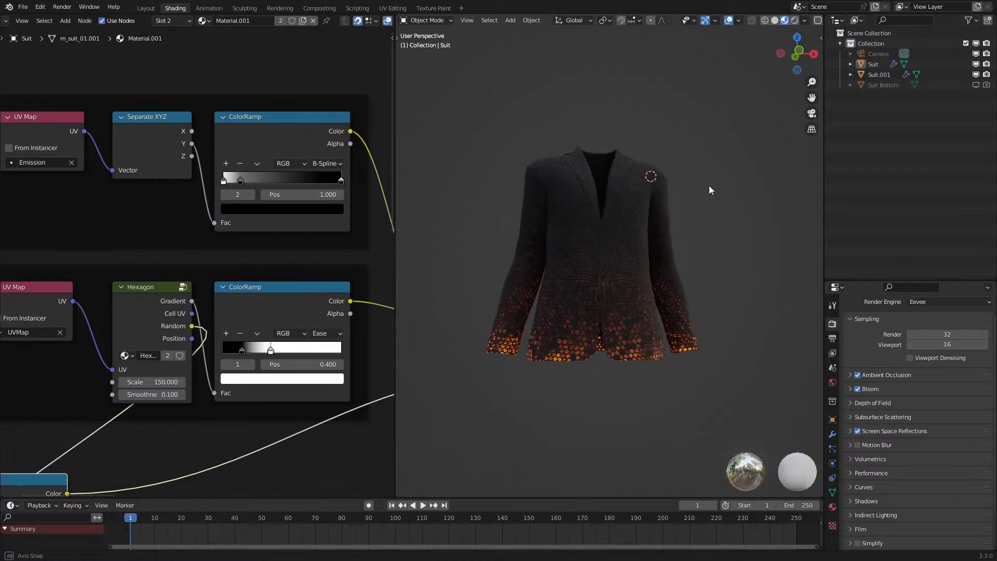
{"action": "scroll", "coordinate": [644, 197], "scroll_direction": "up", "scroll_amount": 5}
{"action": "middle_click_drag", "start_coordinate": [632, 216], "coordinate": [606, 233]}
{"action": "scroll", "coordinate": [616, 207], "scroll_direction": "down", "scroll_amount": 8}
{"action": "scroll", "coordinate": [628, 231], "scroll_direction": "down", "scroll_amount": 4}
{"action": "scroll", "coordinate": [605, 234], "scroll_direction": "up", "scroll_amount": 1}
{"action": "middle_click_drag", "start_coordinate": [510, 275], "coordinate": [507, 249]}
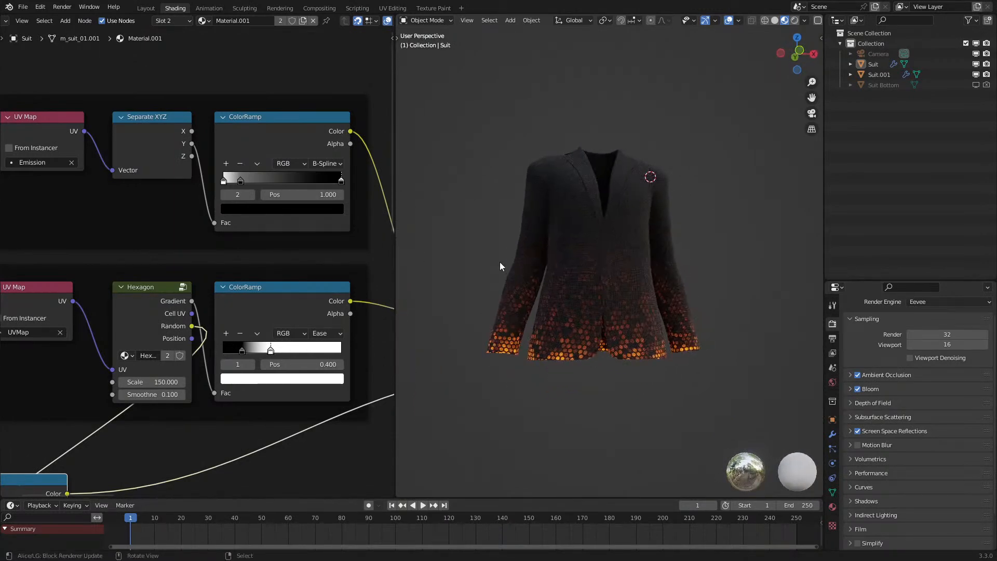
- Move the random ColorRamp directly below the Hexagon frame's ColorRamp
{"action": "scroll", "coordinate": [153, 413], "scroll_direction": "down", "scroll_amount": 3}
{"action": "middle_click_drag", "start_coordinate": [152, 414], "coordinate": [163, 391]}
{"action": "left_click_drag", "start_coordinate": [85, 372], "coordinate": [247, 349]}
{"action": "mouse_move", "coordinate": [689, 307]}
{"action": "middle_mouse_down"}
{"action": "mouse_move", "coordinate": [634, 277]}
{"action": "mouse_move", "coordinate": [683, 303]}
{"action": "mouse_move", "coordinate": [686, 292]}
{"action": "middle_mouse_up"}
- Move the noise ColorRamp's white stop closer to the middle and set its black stop to 0.082
{"action": "middle_click_drag", "start_coordinate": [390, 447], "coordinate": [144, 306]}
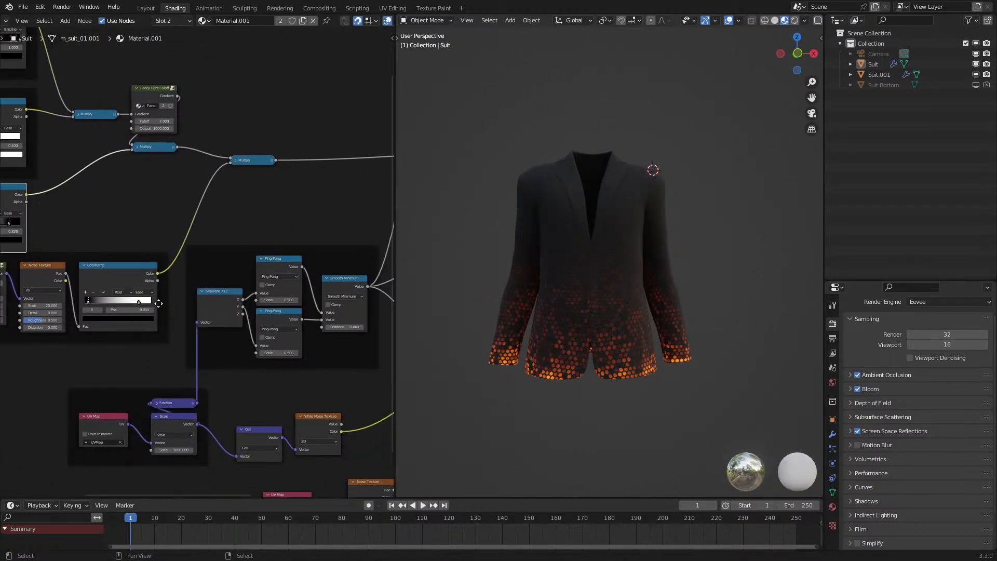
{"action": "scroll", "coordinate": [144, 300], "scroll_direction": "up", "scroll_amount": 1}
{"action": "left_click_drag", "start_coordinate": [134, 305], "coordinate": [125, 305]}
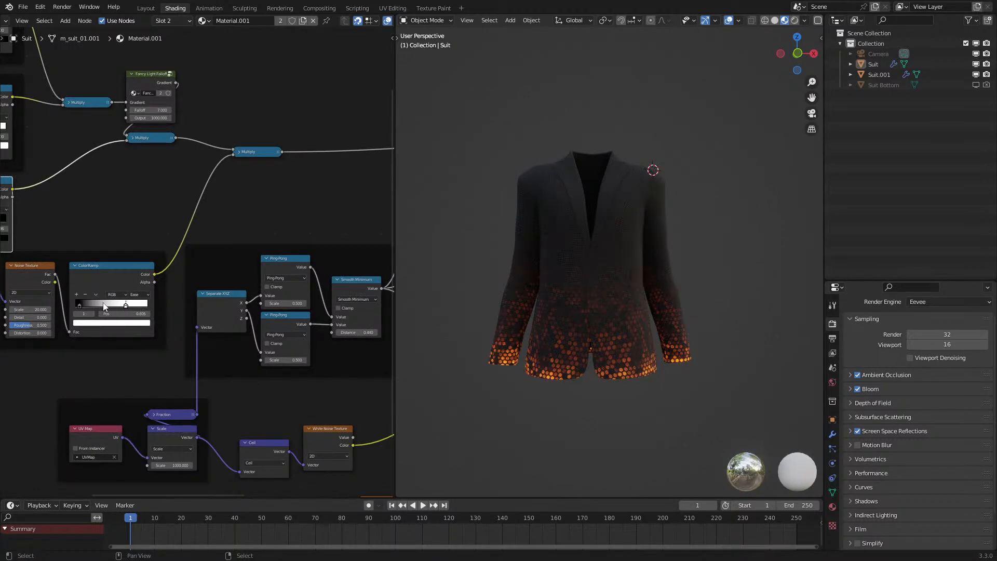
{"action": "mouse_move", "coordinate": [537, 294]}
{"action": "middle_mouse_down"}
{"action": "mouse_move", "coordinate": [522, 275]}
{"action": "mouse_move", "coordinate": [507, 303]}
{"action": "mouse_move", "coordinate": [569, 310]}
{"action": "mouse_move", "coordinate": [538, 308]}
{"action": "middle_mouse_up"}
{"action": "middle_click_drag", "start_coordinate": [157, 303], "coordinate": [263, 306]}
{"action": "scroll", "coordinate": [194, 307], "scroll_direction": "up", "scroll_amount": 3}
{"action": "left_click_drag", "start_coordinate": [191, 309], "coordinate": [188, 310]}
{"action": "mouse_move", "coordinate": [571, 287]}
{"action": "middle_mouse_down"}
{"action": "mouse_move", "coordinate": [601, 294]}
{"action": "mouse_move", "coordinate": [545, 305]}
{"action": "mouse_move", "coordinate": [534, 281]}
{"action": "mouse_move", "coordinate": [559, 269]}
{"action": "mouse_move", "coordinate": [585, 298]}
{"action": "middle_mouse_up"}
{"action": "scroll", "coordinate": [587, 293], "scroll_direction": "up", "scroll_amount": 2}
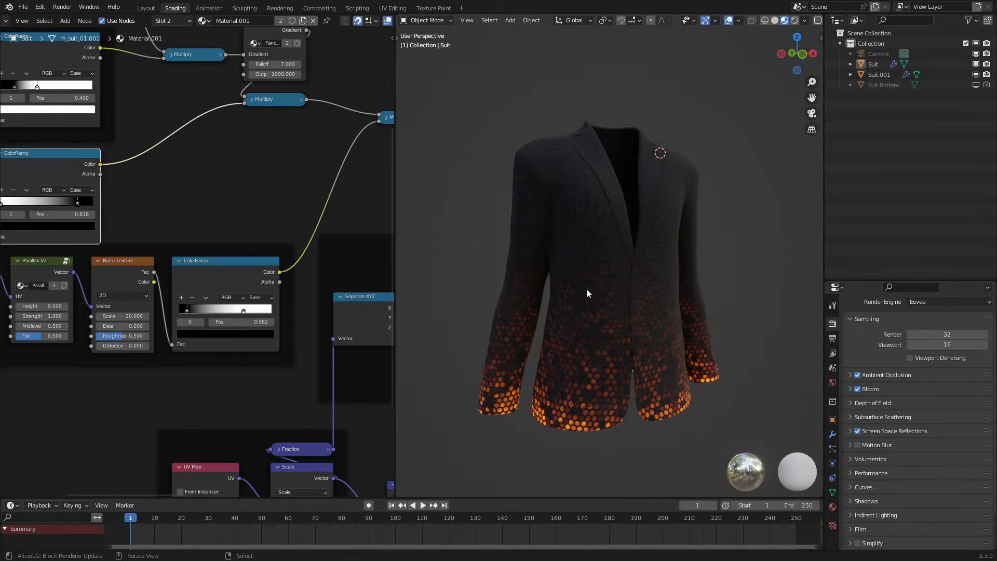
{"action": "scroll", "coordinate": [172, 212], "scroll_direction": "down", "scroll_amount": 1}
- Select the suit with the Voronoi glow and bring its emission gradient, Hexagon and Multiply nodes into focus
{"action": "middle_click_drag", "start_coordinate": [172, 211], "coordinate": [219, 269]}
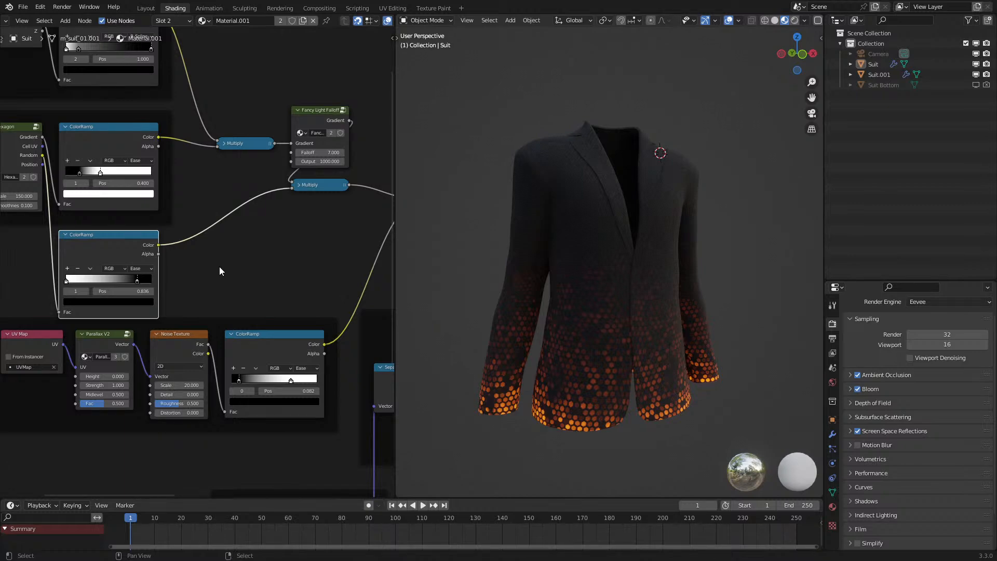
{"action": "scroll", "coordinate": [562, 270], "scroll_direction": "down", "scroll_amount": 5}
{"action": "middle_click_drag", "start_coordinate": [561, 270], "coordinate": [592, 271], "text": "shift"}
{"action": "scroll", "coordinate": [678, 291], "scroll_direction": "up", "scroll_amount": 6}
{"action": "left_click", "coordinate": [592, 271]}
{"action": "scroll", "coordinate": [151, 163], "scroll_direction": "down", "scroll_amount": 7}
{"action": "middle_click_drag", "start_coordinate": [145, 161], "coordinate": [184, 234]}
{"action": "scroll", "coordinate": [183, 235], "scroll_direction": "up", "scroll_amount": 3}
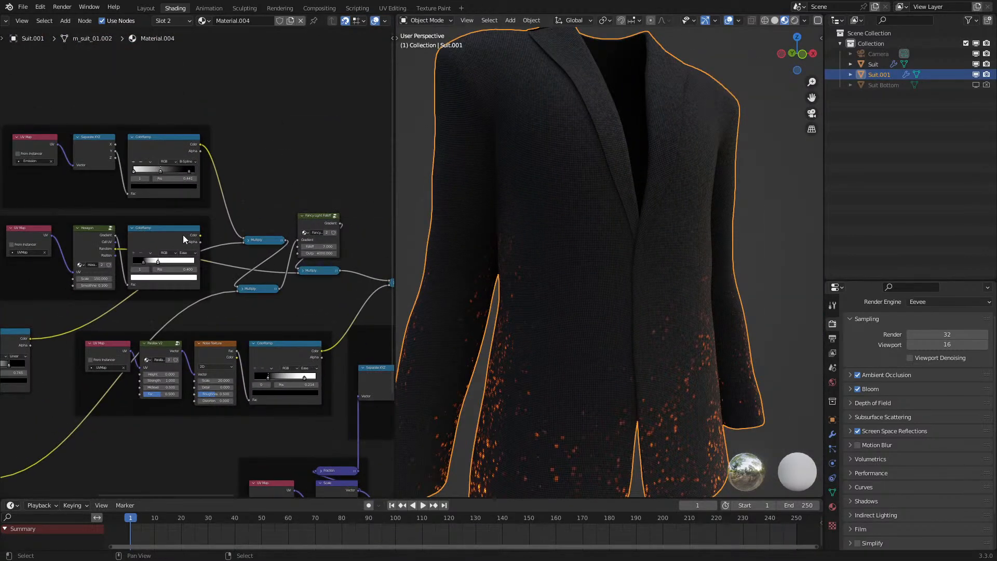
{"action": "middle_click_drag", "start_coordinate": [120, 241], "coordinate": [182, 261]}
{"action": "scroll", "coordinate": [182, 261], "scroll_direction": "up", "scroll_amount": 3}
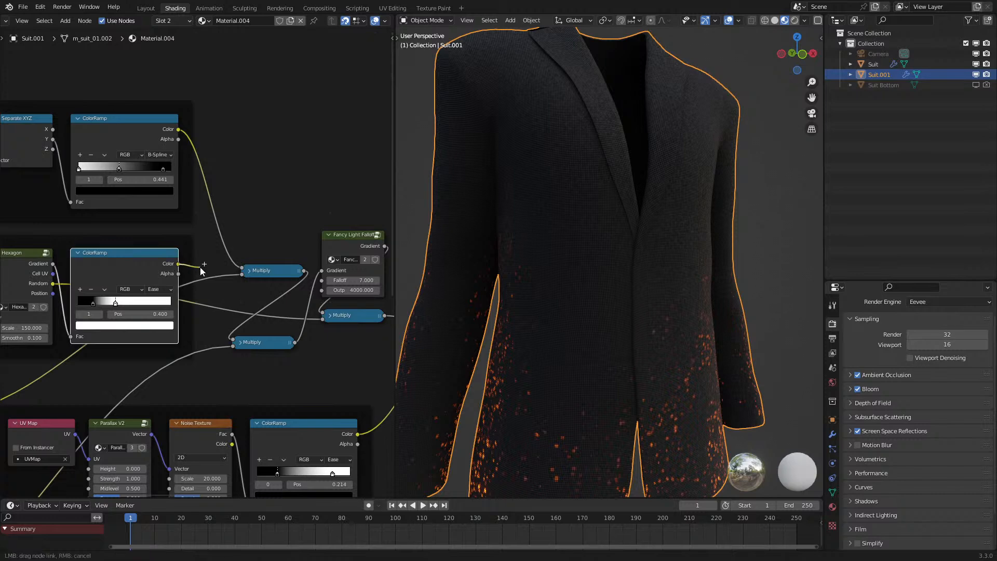
- Try the Hexagon's Random output in the first Multiply, and link the emission gradient ColorRamp directly to the Multiply fed by the Layer Weight ramp
{"action": "left_click_drag", "start_coordinate": [53, 283], "coordinate": [58, 287]}
{"action": "left_click_drag", "start_coordinate": [239, 276], "coordinate": [319, 272]}
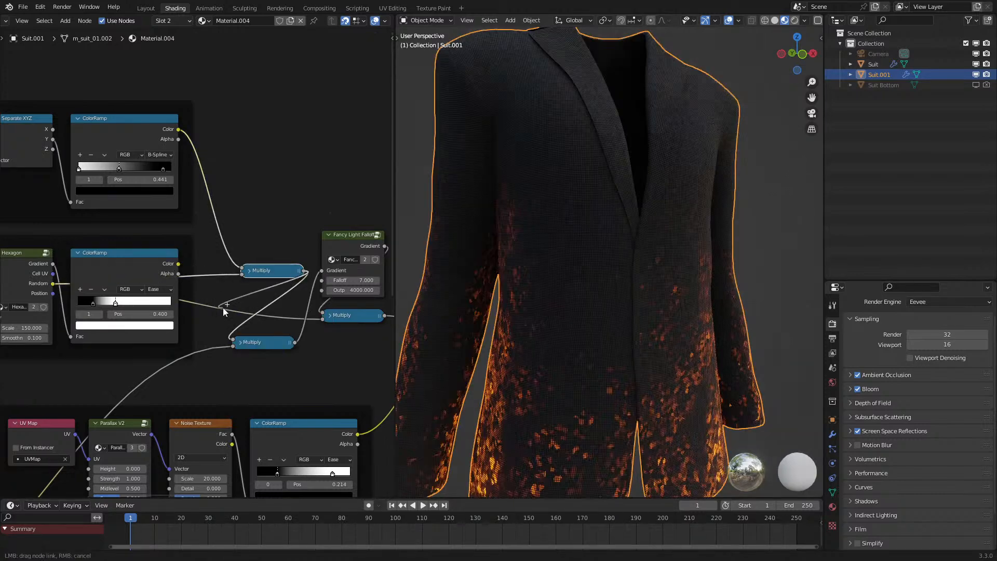
{"action": "left_click_drag", "start_coordinate": [223, 308], "coordinate": [223, 307]}
{"action": "scroll", "coordinate": [266, 216], "scroll_direction": "down", "scroll_amount": 3}
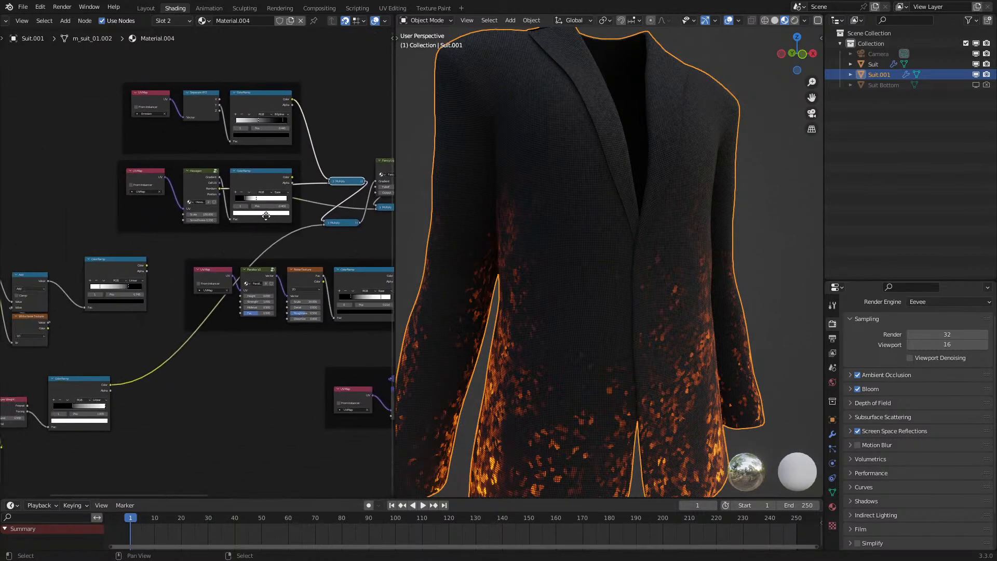
{"action": "middle_click_drag", "start_coordinate": [139, 300], "coordinate": [271, 258]}
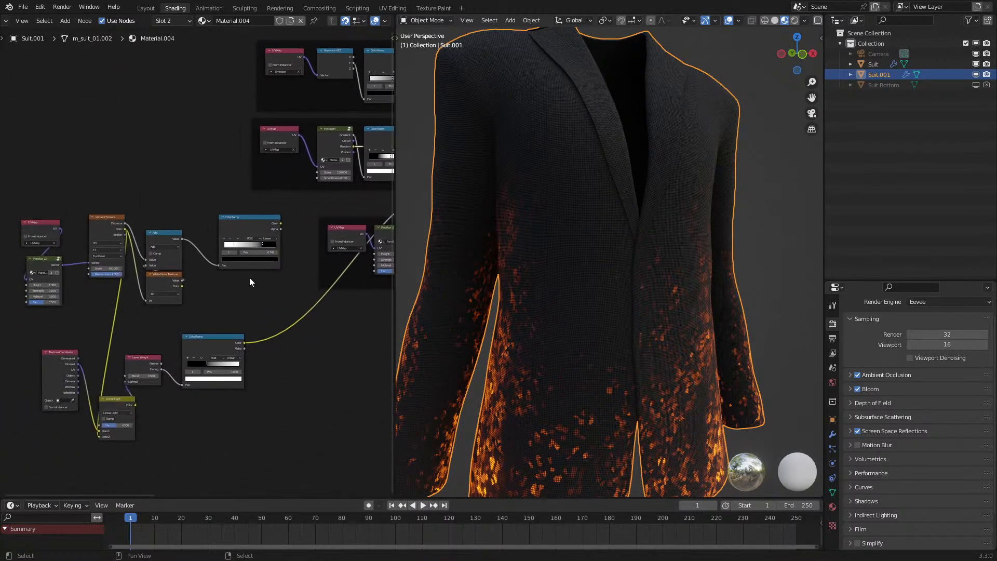
{"action": "middle_click_drag", "start_coordinate": [236, 328], "coordinate": [33, 409]}
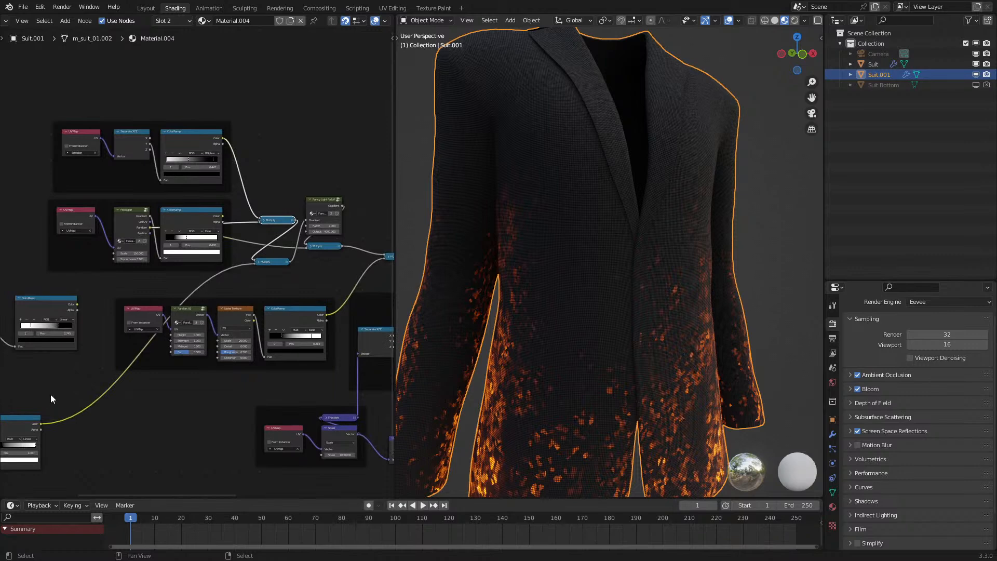
{"action": "scroll", "coordinate": [282, 238], "scroll_direction": "up", "scroll_amount": 1}
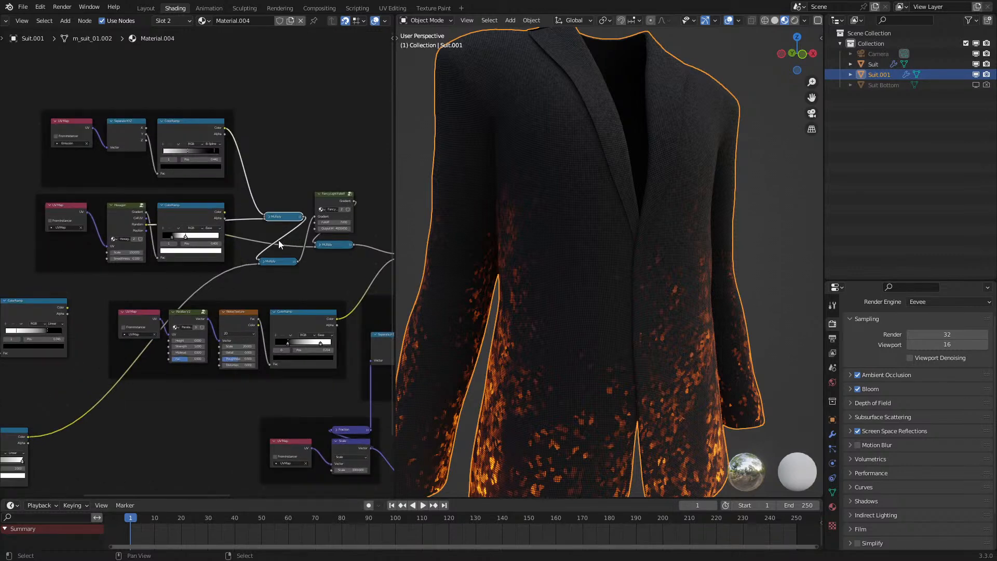
{"action": "middle_click_drag", "start_coordinate": [270, 260], "coordinate": [258, 309]}
{"action": "scroll", "coordinate": [246, 289], "scroll_direction": "up", "scroll_amount": 3}
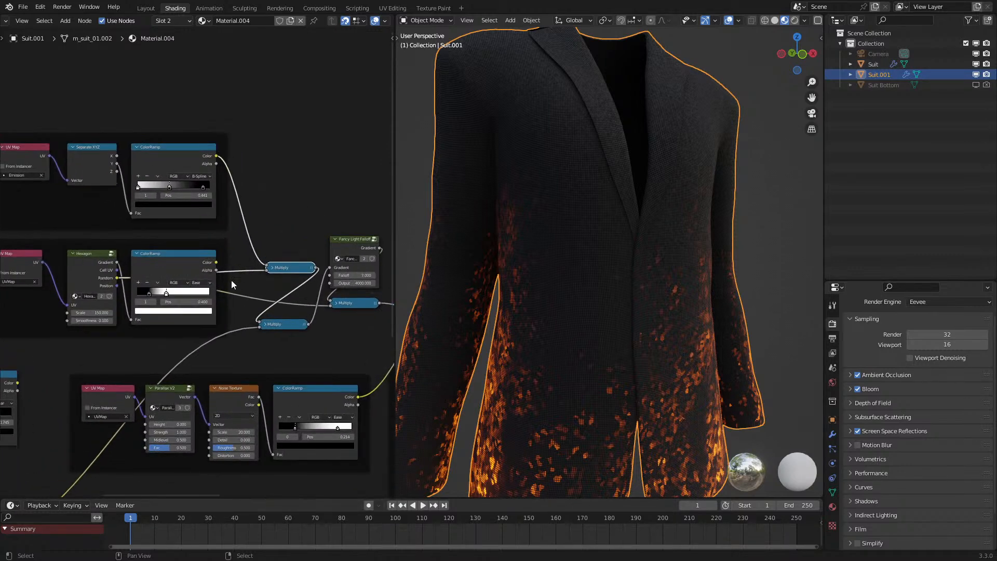
{"action": "left_click_drag", "start_coordinate": [216, 157], "coordinate": [259, 322]}
- Delete the Hexagon node branch from the Voronoi suit's material
{"action": "middle_click_drag", "start_coordinate": [574, 308], "coordinate": [577, 310]}
{"action": "scroll", "coordinate": [67, 289], "scroll_direction": "down", "scroll_amount": 4}
{"action": "middle_click_drag", "start_coordinate": [48, 285], "coordinate": [94, 308]}
{"action": "left_click_drag", "start_coordinate": [103, 345], "coordinate": [228, 284]}
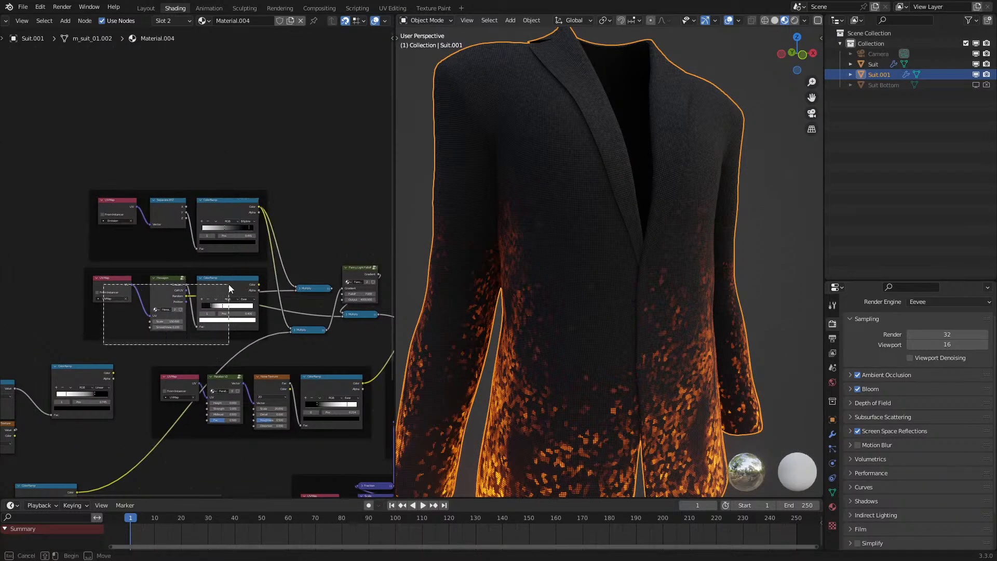
{"action": "key", "text": "x"}
- Delete the unused Add, White Noise Texture and ColorRamp nodes that follow the Voronoi Texture
{"action": "middle_click_drag", "start_coordinate": [111, 337], "coordinate": [145, 304]}
{"action": "scroll", "coordinate": [143, 305], "scroll_direction": "down", "scroll_amount": 1}
{"action": "middle_click_drag", "start_coordinate": [56, 324], "coordinate": [148, 287]}
{"action": "left_click_drag", "start_coordinate": [129, 283], "coordinate": [207, 371]}
{"action": "key", "text": "x"}
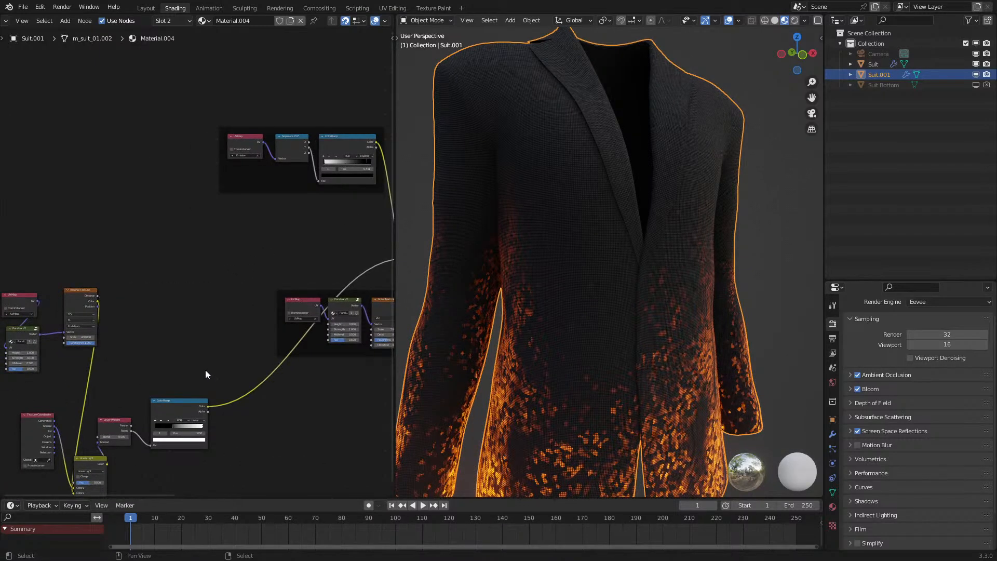
- Move the Texture Coordinate, Linear Light, Layer Weight and ColorRamp nodes into the space beneath the emission gradient frame
{"action": "scroll", "coordinate": [549, 315], "scroll_direction": "down", "scroll_amount": 5}
{"action": "left_click", "coordinate": [502, 400]}
{"action": "left_click_drag", "start_coordinate": [15, 409], "coordinate": [179, 471]}
{"action": "key", "text": "g"}
{"action": "left_click", "coordinate": [319, 273]}
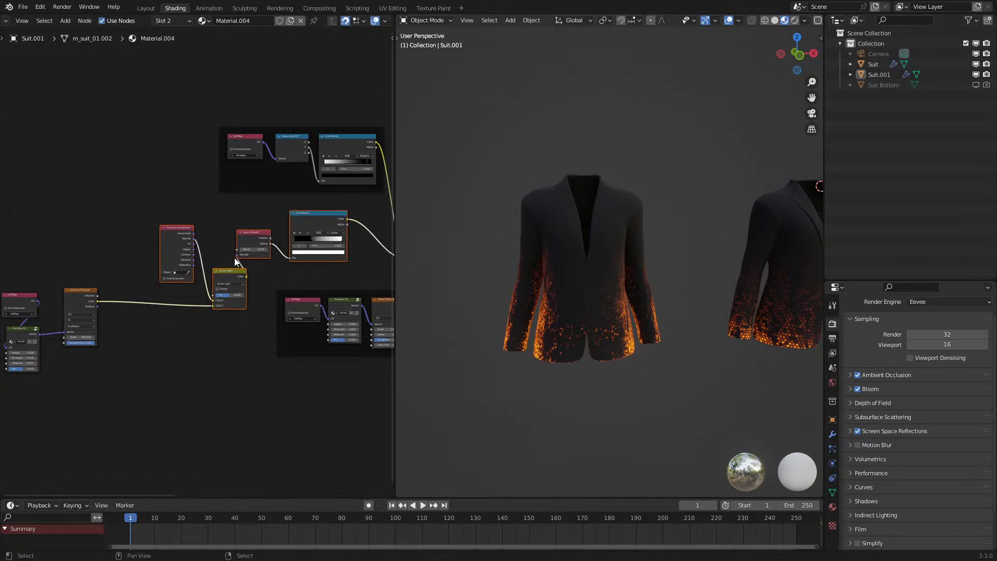
- Line up the Voronoi Texture, Parallax V2 and UV Map nodes in front of the Linear Light node
{"action": "scroll", "coordinate": [256, 261], "scroll_direction": "up", "scroll_amount": 2}
{"action": "middle_click_drag", "start_coordinate": [108, 322], "coordinate": [219, 328]}
{"action": "left_click_drag", "start_coordinate": [152, 325], "coordinate": [258, 331]}
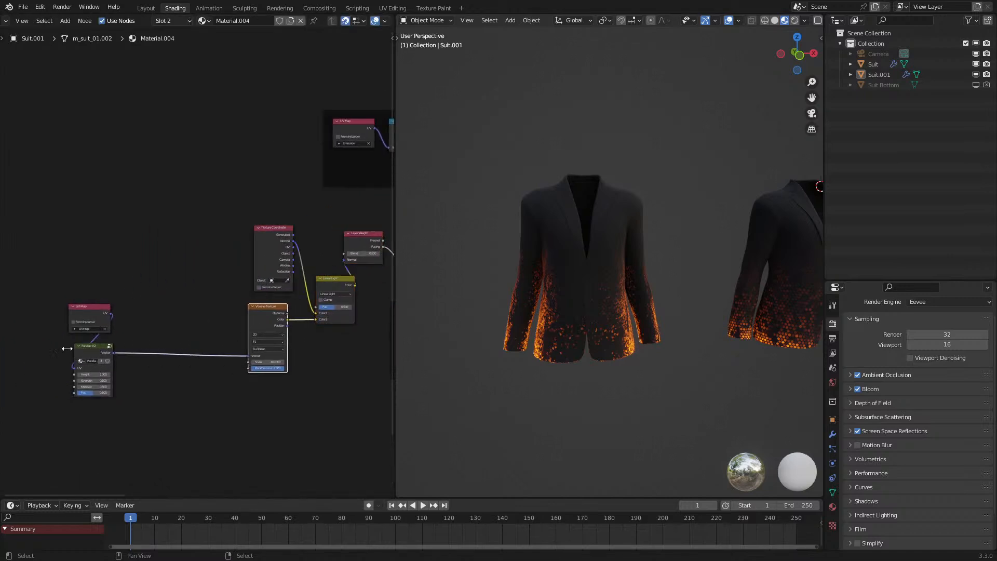
{"action": "left_click_drag", "start_coordinate": [108, 355], "coordinate": [228, 313]}
{"action": "left_click_drag", "start_coordinate": [76, 321], "coordinate": [165, 321]}
- Adjust the Linear Light node's Fac and check the view-dependent glow on the suit
{"action": "middle_click_drag", "start_coordinate": [560, 322], "coordinate": [539, 322]}
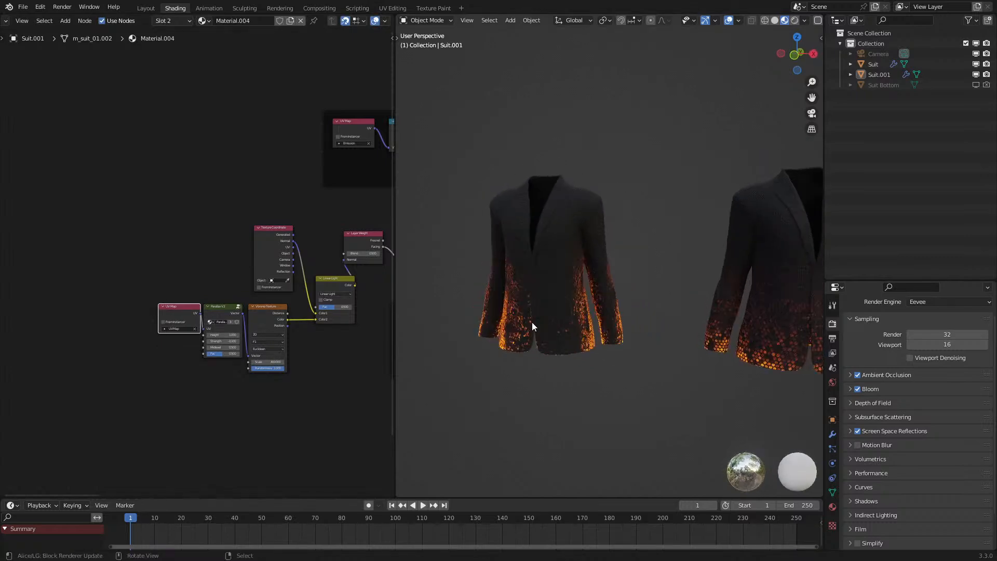
{"action": "scroll", "coordinate": [539, 323], "scroll_direction": "up", "scroll_amount": 6}
{"action": "middle_click_drag", "start_coordinate": [246, 306], "coordinate": [162, 330]}
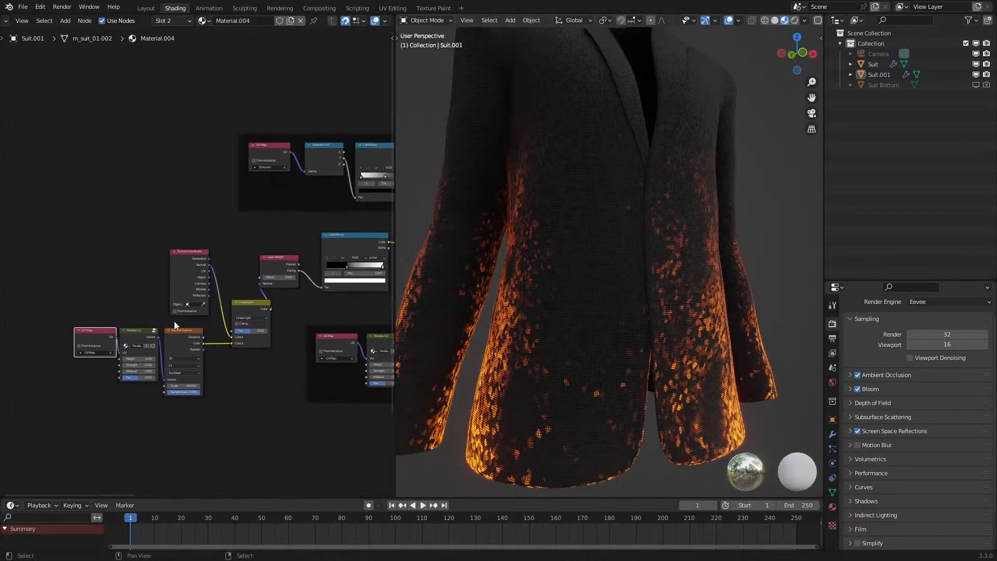
{"action": "scroll", "coordinate": [162, 330], "scroll_direction": "up", "scroll_amount": 4}
{"action": "left_click_drag", "start_coordinate": [265, 355], "coordinate": [270, 354], "text": "ctrl"}
{"action": "scroll", "coordinate": [546, 305], "scroll_direction": "down", "scroll_amount": 6}
{"action": "middle_click_drag", "start_coordinate": [545, 305], "coordinate": [530, 320]}
- Try bypassing the noise by linking the light falloff's Multiply straight to the Multiply before the Principled BSDF's Emission Strength
{"action": "middle_click_drag", "start_coordinate": [273, 306], "coordinate": [110, 285]}
{"action": "scroll", "coordinate": [110, 285], "scroll_direction": "down", "scroll_amount": 3}
{"action": "middle_click_drag", "start_coordinate": [327, 342], "coordinate": [126, 359]}
{"action": "scroll", "coordinate": [252, 268], "scroll_direction": "up", "scroll_amount": 2}
{"action": "middle_click_drag", "start_coordinate": [252, 269], "coordinate": [168, 299]}
{"action": "left_click_drag", "start_coordinate": [140, 310], "coordinate": [295, 314]}
{"action": "scroll", "coordinate": [216, 304], "scroll_direction": "down", "scroll_amount": 1}
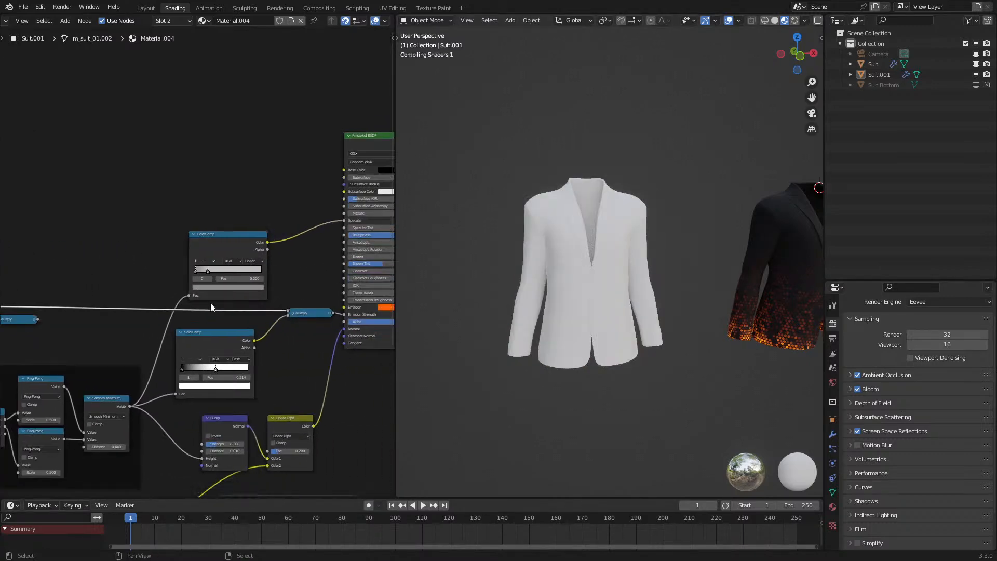
{"action": "scroll", "coordinate": [596, 305], "scroll_direction": "up", "scroll_amount": 5}
{"action": "scroll", "coordinate": [596, 305], "scroll_direction": "down", "scroll_amount": 2}
{"action": "mouse_move", "coordinate": [596, 305]}
{"action": "middle_mouse_down"}
{"action": "mouse_move", "coordinate": [605, 300]}
{"action": "mouse_move", "coordinate": [593, 301]}
{"action": "middle_mouse_up"}
{"action": "middle_click_drag", "start_coordinate": [196, 317], "coordinate": [107, 324]}
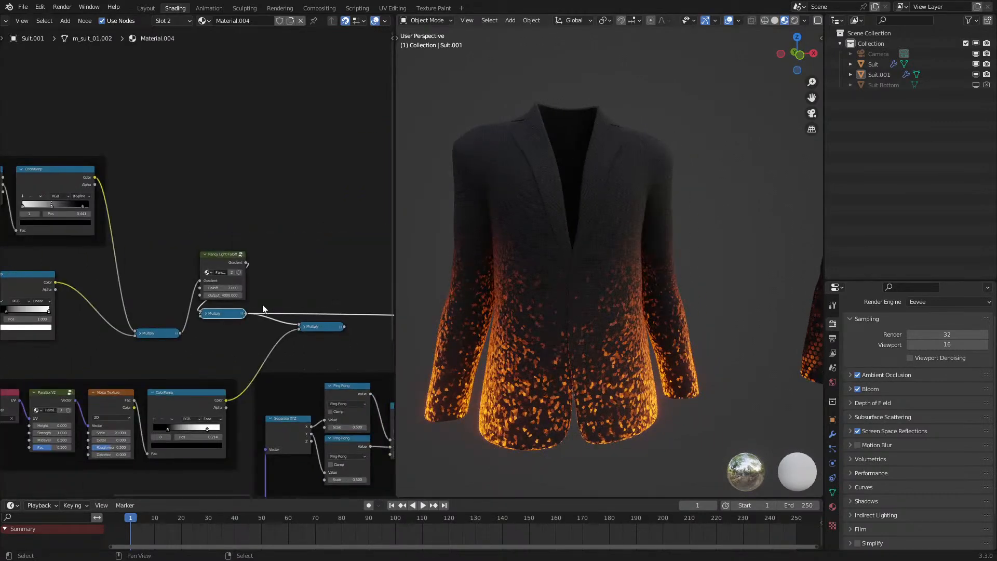
- Undo the link that bypasses the noise Multiply
{"action": "left_click", "coordinate": [191, 324]}
{"action": "key", "text": "ctrl+z"}
{"action": "key", "text": "ctrl+z"}
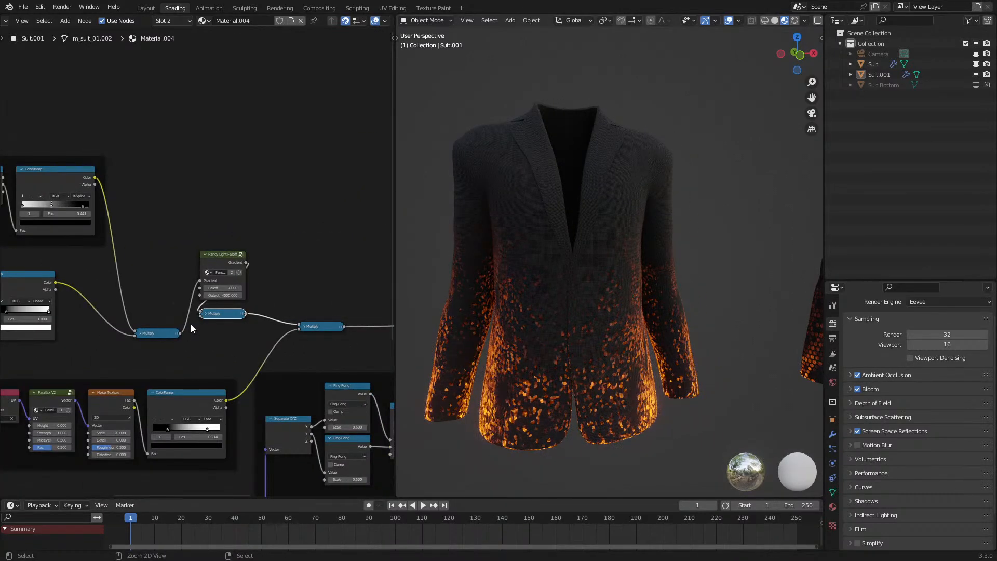
- Hide the Texture Coordinate node's unused sockets and move it down above the Voronoi Texture node
{"action": "mouse_move", "coordinate": [433, 329]}
{"action": "middle_mouse_down"}
{"action": "mouse_move", "coordinate": [438, 318]}
{"action": "mouse_move", "coordinate": [418, 319]}
{"action": "mouse_move", "coordinate": [443, 320]}
{"action": "middle_mouse_up"}
{"action": "middle_click_drag", "start_coordinate": [166, 378], "coordinate": [254, 315]}
{"action": "middle_click_drag", "start_coordinate": [76, 343], "coordinate": [242, 347]}
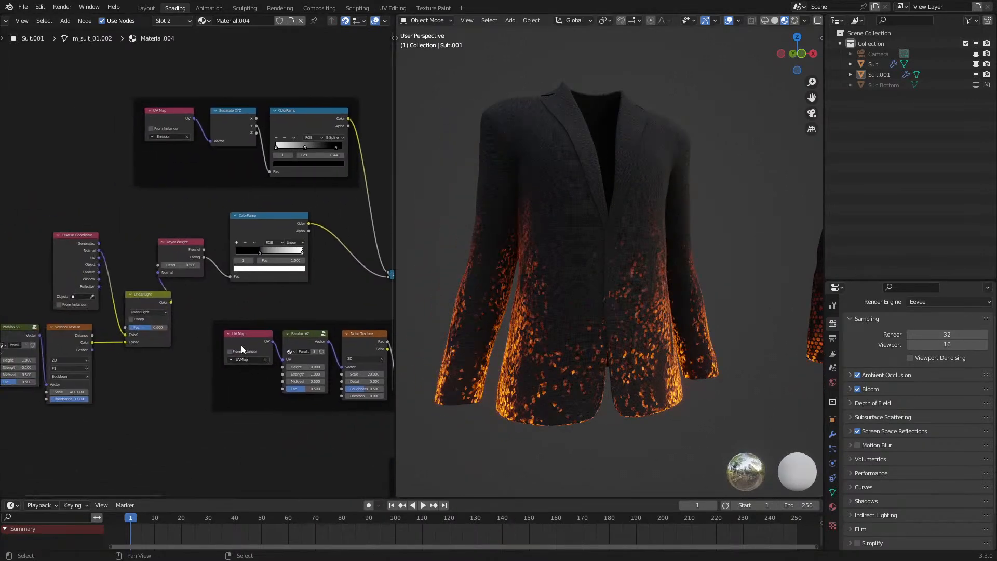
{"action": "left_click", "coordinate": [68, 279]}
{"action": "key", "text": "ctrl+h"}
{"action": "left_click_drag", "start_coordinate": [95, 255], "coordinate": [88, 301]}
{"action": "left_click", "coordinate": [85, 300]}
- Duplicate a frame and place the UV Map, Parallax V2, Voronoi Texture, Texture Coordinate and Linear Light nodes inside it, next to Layer Weight
{"action": "left_click", "coordinate": [275, 324]}
{"action": "middle_click_drag", "start_coordinate": [275, 323], "coordinate": [372, 319]}
{"action": "key", "text": "shift+d"}
{"action": "left_click", "coordinate": [150, 437]}
{"action": "key", "text": "a"}
{"action": "key", "text": "a"}
{"action": "scroll", "coordinate": [186, 342], "scroll_direction": "down", "scroll_amount": 2}
{"action": "key", "text": "c"}
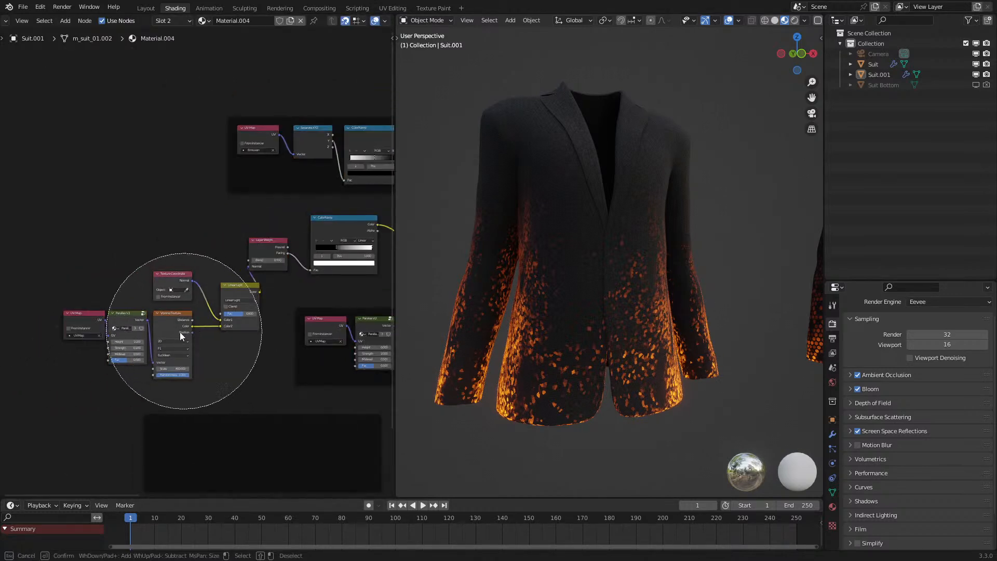
{"action": "left_click", "coordinate": [148, 323]}
{"action": "key", "text": "Escape"}
{"action": "key", "text": "g"}
{"action": "left_click", "coordinate": [237, 439]}
{"action": "key", "text": "g"}
{"action": "left_click", "coordinate": [212, 397]}
{"action": "middle_click_drag", "start_coordinate": [276, 382], "coordinate": [236, 433]}
- Set the Linear Light node's Fac to 0.500 and check the glow on the suit
{"action": "middle_click_drag", "start_coordinate": [593, 334], "coordinate": [584, 343]}
{"action": "left_click", "coordinate": [647, 432]}
{"action": "scroll", "coordinate": [642, 429], "scroll_direction": "down", "scroll_amount": 3}
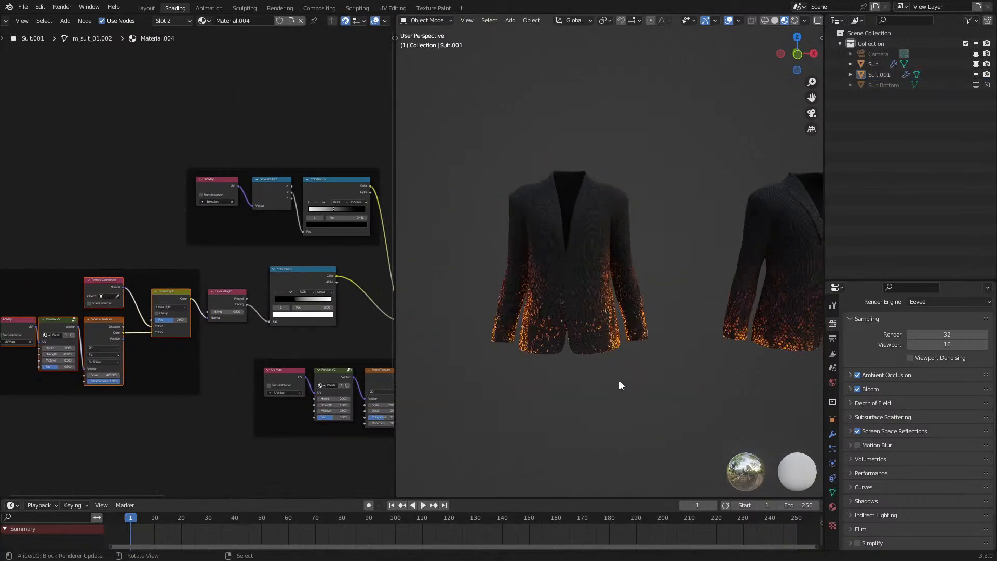
{"action": "scroll", "coordinate": [619, 383], "scroll_direction": "up", "scroll_amount": 6}
{"action": "middle_click_drag", "start_coordinate": [235, 326], "coordinate": [299, 326]}
{"action": "scroll", "coordinate": [299, 326], "scroll_direction": "up", "scroll_amount": 2}
{"action": "scroll", "coordinate": [223, 317], "scroll_direction": "up", "scroll_amount": 2}
{"action": "left_click_drag", "start_coordinate": [203, 329], "coordinate": [236, 348]}
{"action": "scroll", "coordinate": [588, 324], "scroll_direction": "down", "scroll_amount": 5}
{"action": "scroll", "coordinate": [211, 348], "scroll_direction": "up", "scroll_amount": 2}
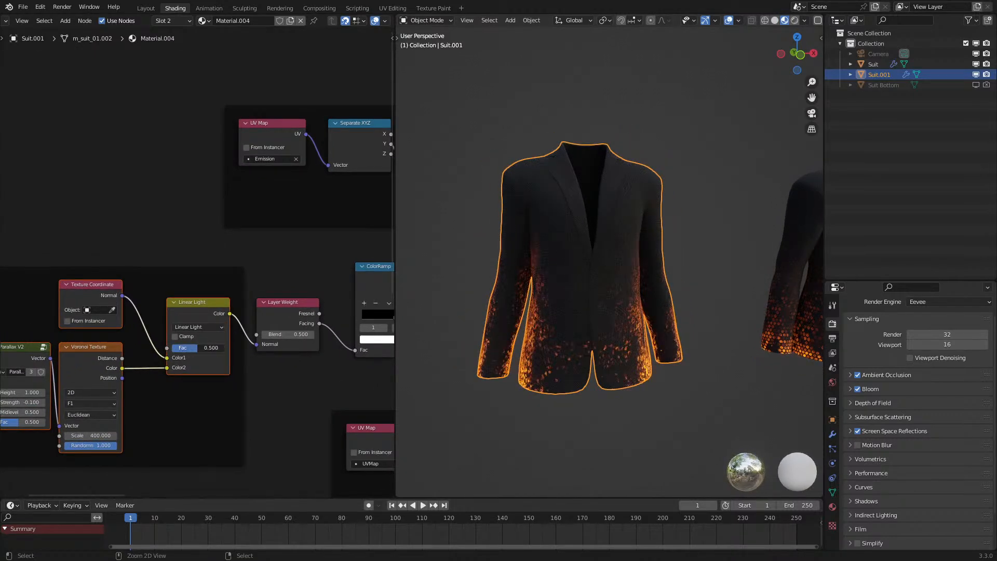
{"action": "left_click", "coordinate": [633, 396]}
{"action": "mouse_move", "coordinate": [633, 397]}
{"action": "middle_mouse_down"}
{"action": "mouse_move", "coordinate": [610, 405]}
{"action": "mouse_move", "coordinate": [628, 410]}
{"action": "mouse_move", "coordinate": [618, 406]}
{"action": "middle_mouse_up"}
{"action": "scroll", "coordinate": [290, 356], "scroll_direction": "up", "scroll_amount": 2}
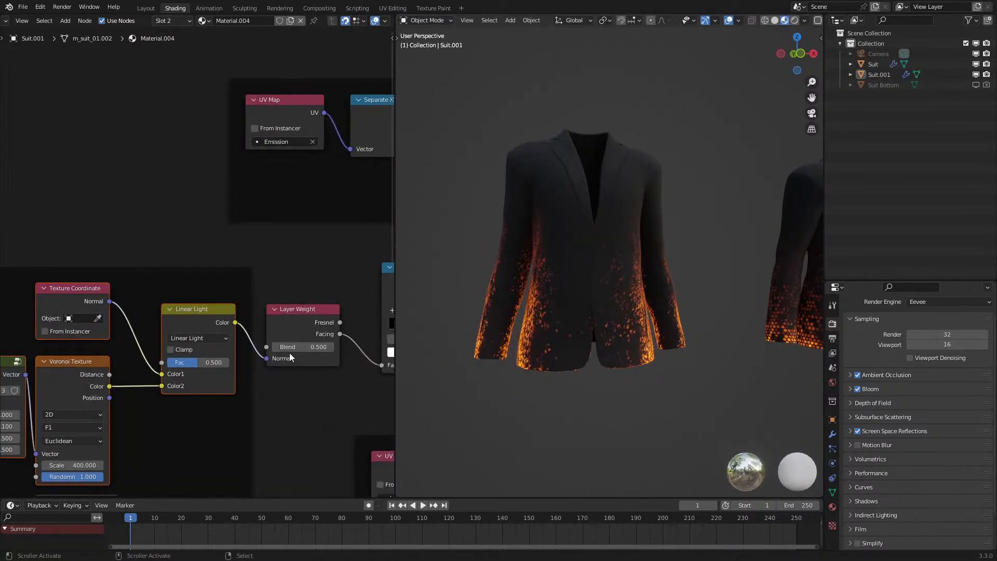
{"action": "scroll", "coordinate": [574, 307], "scroll_direction": "up", "scroll_amount": 3}
{"action": "scroll", "coordinate": [485, 309], "scroll_direction": "down", "scroll_amount": 1}
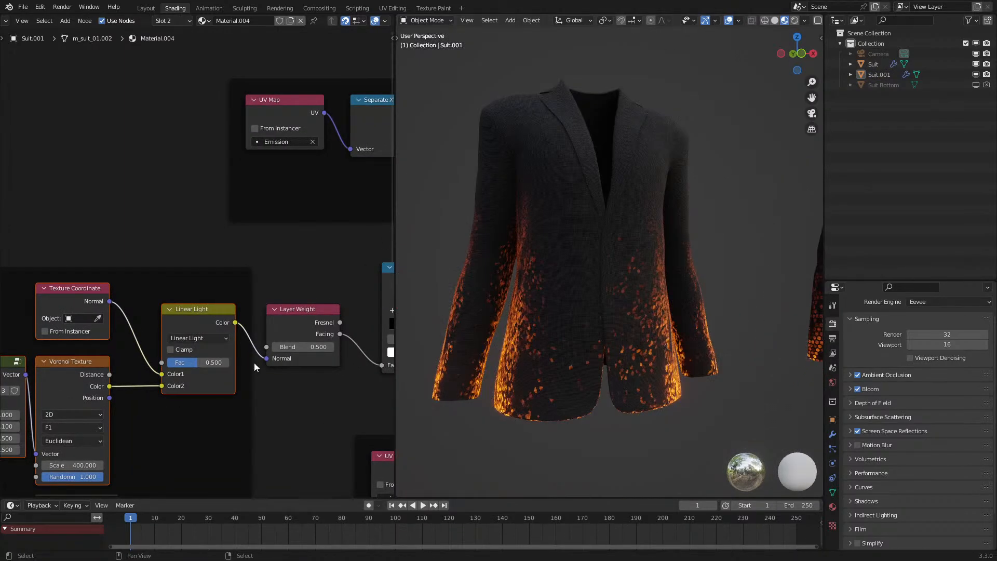
- Try feeding the Voronoi Texture's Distance output into the Linear Light node's Color2 input
{"action": "middle_click_drag", "start_coordinate": [257, 367], "coordinate": [196, 370]}
{"action": "left_click_drag", "start_coordinate": [47, 378], "coordinate": [166, 366]}
{"action": "key", "text": "ctrl+z"}
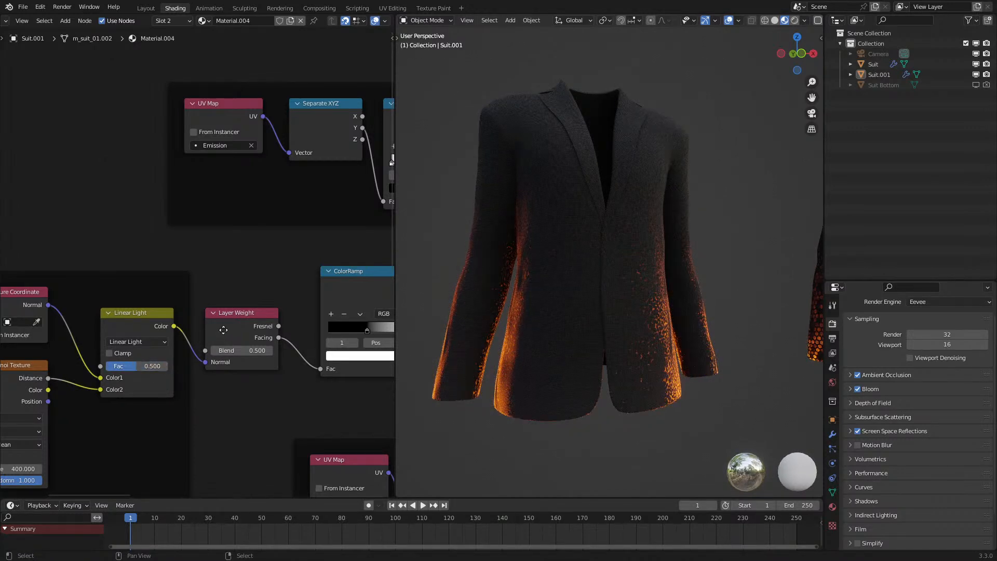
- Try reversing the gradient of the ColorRamp that follows the Layer Weight node, and undo it
{"action": "middle_click_drag", "start_coordinate": [223, 331], "coordinate": [81, 369]}
{"action": "left_click_drag", "start_coordinate": [290, 371], "coordinate": [154, 388]}
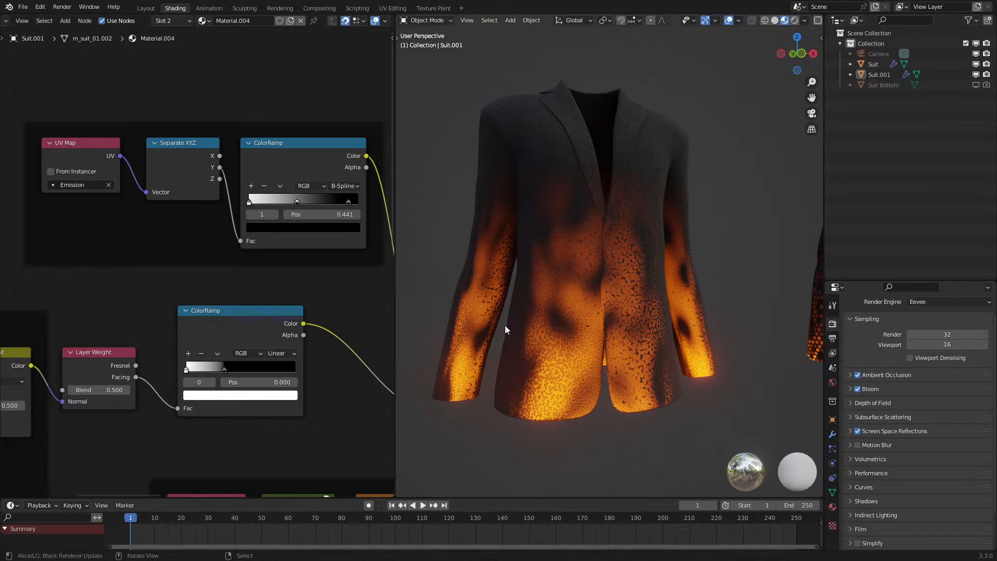
{"action": "middle_click_drag", "start_coordinate": [47, 344], "coordinate": [301, 300]}
{"action": "key", "text": "ctrl+z"}
{"action": "mouse_move", "coordinate": [198, 354]}
{"action": "left_mouse_down"}
{"action": "mouse_move", "coordinate": [179, 354]}
{"action": "mouse_move", "coordinate": [197, 354]}
{"action": "left_mouse_up"}
{"action": "middle_click_drag", "start_coordinate": [525, 335], "coordinate": [597, 340]}
- Link the Layer Weight ColorRamp's Color directly to the Fancy Light Falloff's Gradient, bypassing the emission mask's Multiply, and check the suit
{"action": "middle_click_drag", "start_coordinate": [247, 344], "coordinate": [37, 386]}
{"action": "scroll", "coordinate": [226, 320], "scroll_direction": "down", "scroll_amount": 5}
{"action": "left_click_drag", "start_coordinate": [227, 339], "coordinate": [358, 336]}
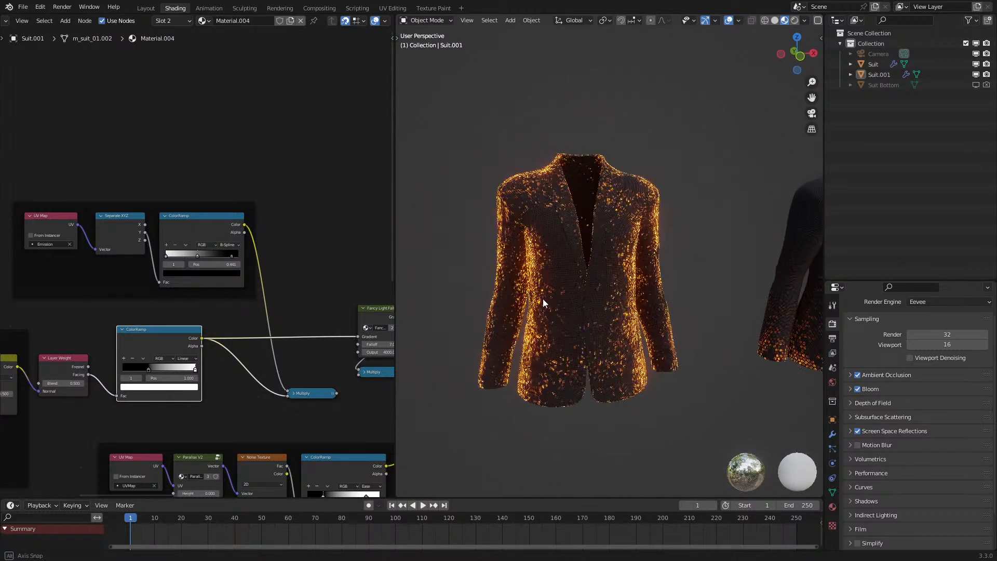
{"action": "scroll", "coordinate": [540, 297], "scroll_direction": "up", "scroll_amount": 2}
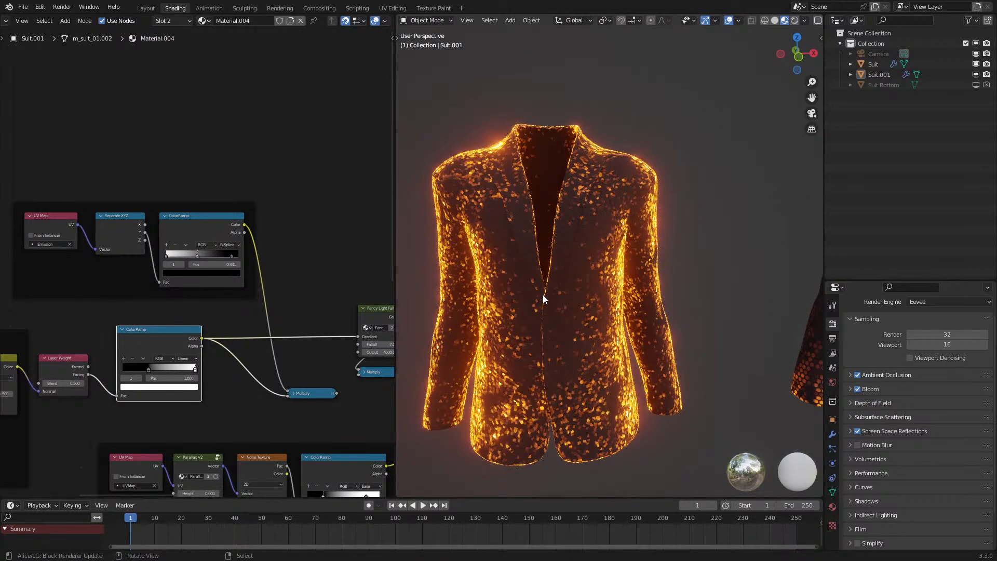
{"action": "scroll", "coordinate": [690, 229], "scroll_direction": "down", "scroll_amount": 3}
{"action": "middle_click_drag", "start_coordinate": [673, 260], "coordinate": [646, 263]}
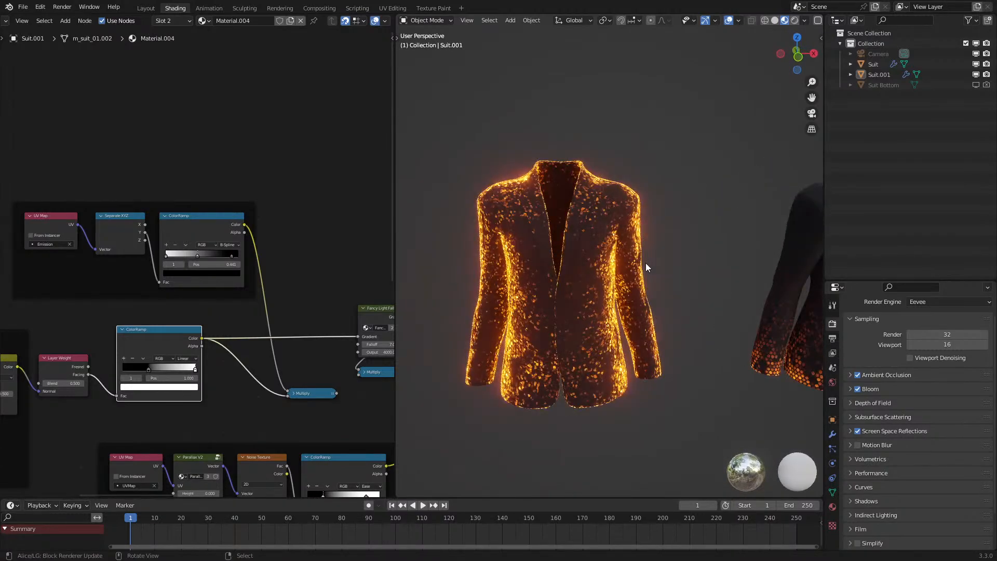
{"action": "scroll", "coordinate": [646, 263], "scroll_direction": "up", "scroll_amount": 5}
- Set the Voronoi Texture's Scale to 800 and inspect the finer glow pattern on the suit
{"action": "middle_click_drag", "start_coordinate": [132, 342], "coordinate": [244, 304]}
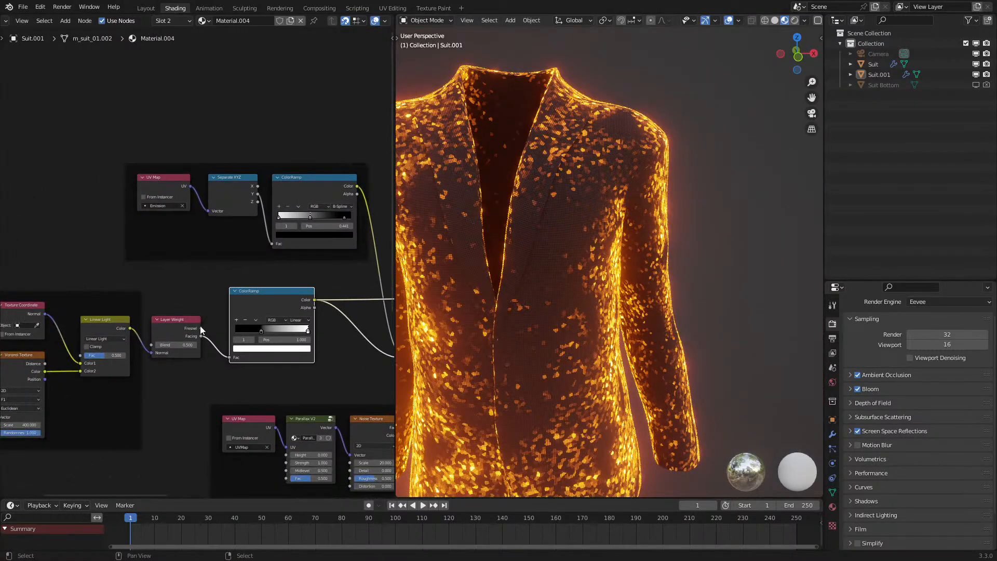
{"action": "middle_click_drag", "start_coordinate": [47, 405], "coordinate": [119, 385]}
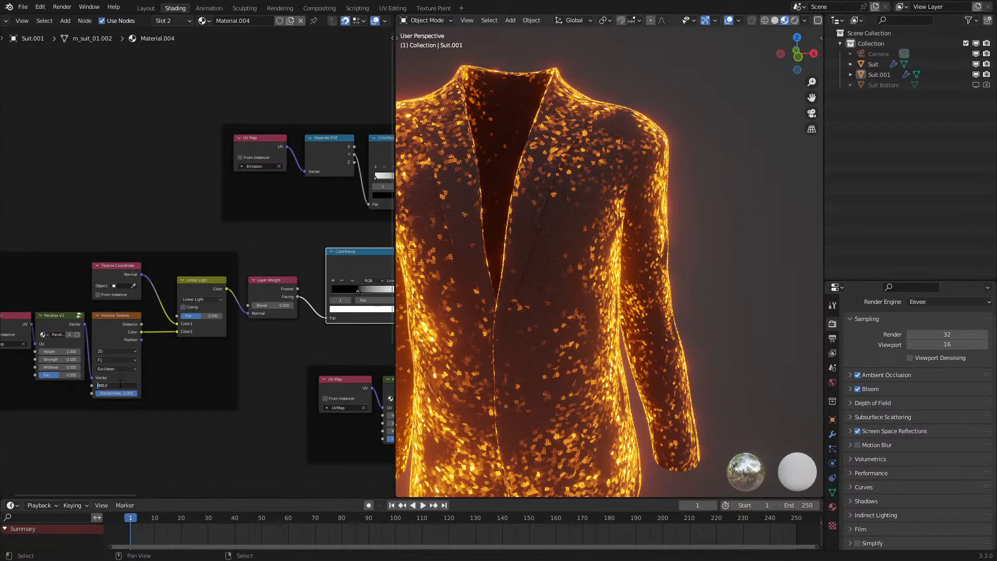
{"action": "key", "text": "Return"}
{"action": "scroll", "coordinate": [672, 259], "scroll_direction": "down", "scroll_amount": 5}
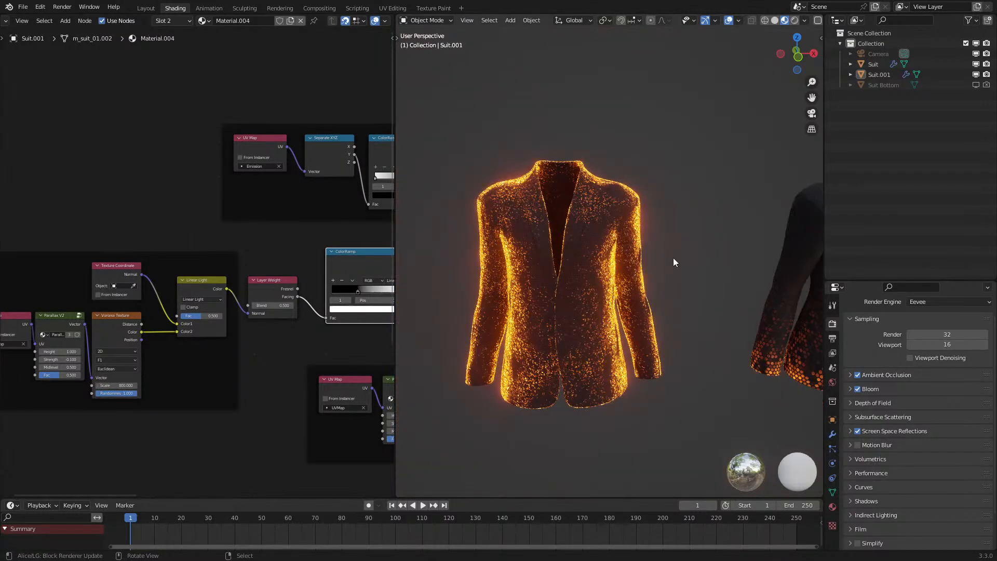
{"action": "scroll", "coordinate": [676, 258], "scroll_direction": "up", "scroll_amount": 2}
{"action": "mouse_move", "coordinate": [666, 282]}
{"action": "middle_mouse_down"}
{"action": "mouse_move", "coordinate": [696, 275]}
{"action": "mouse_move", "coordinate": [668, 296]}
{"action": "middle_mouse_up"}
- Set the Linear Light node's Fac to 0.400 and the Voronoi Texture's Scale to 600
{"action": "mouse_move", "coordinate": [214, 315]}
{"action": "left_mouse_down", "text": "ctrl"}
{"action": "mouse_move", "coordinate": [222, 315]}
{"action": "mouse_move", "coordinate": [202, 315]}
{"action": "mouse_move", "coordinate": [210, 315]}
{"action": "left_mouse_up", "text": "ctrl"}
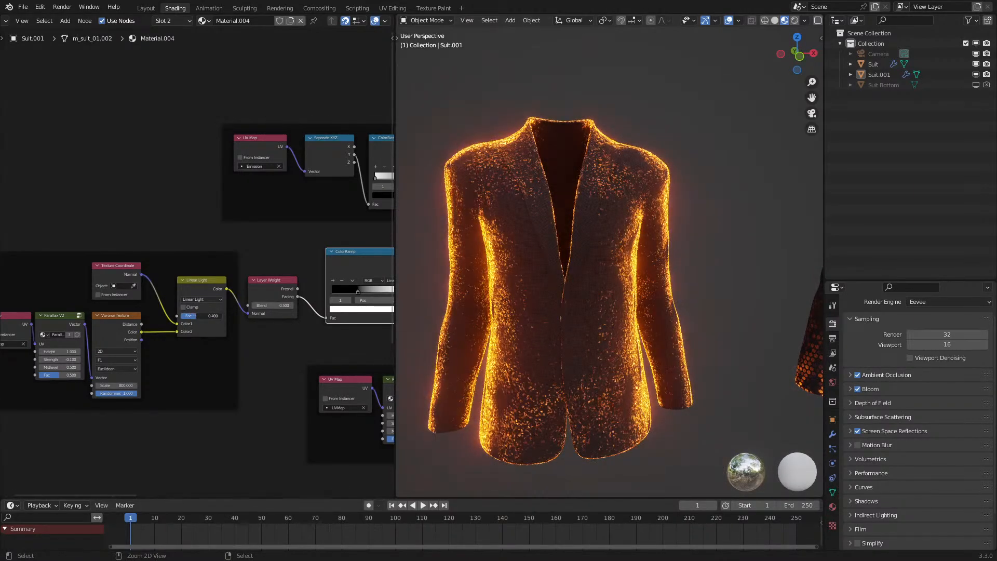
{"action": "mouse_move", "coordinate": [410, 283]}
{"action": "middle_mouse_down"}
{"action": "mouse_move", "coordinate": [423, 278]}
{"action": "mouse_move", "coordinate": [417, 266]}
{"action": "mouse_move", "coordinate": [821, 285]}
{"action": "mouse_move", "coordinate": [815, 298]}
{"action": "mouse_move", "coordinate": [405, 301]}
{"action": "mouse_move", "coordinate": [413, 300]}
{"action": "middle_mouse_up"}
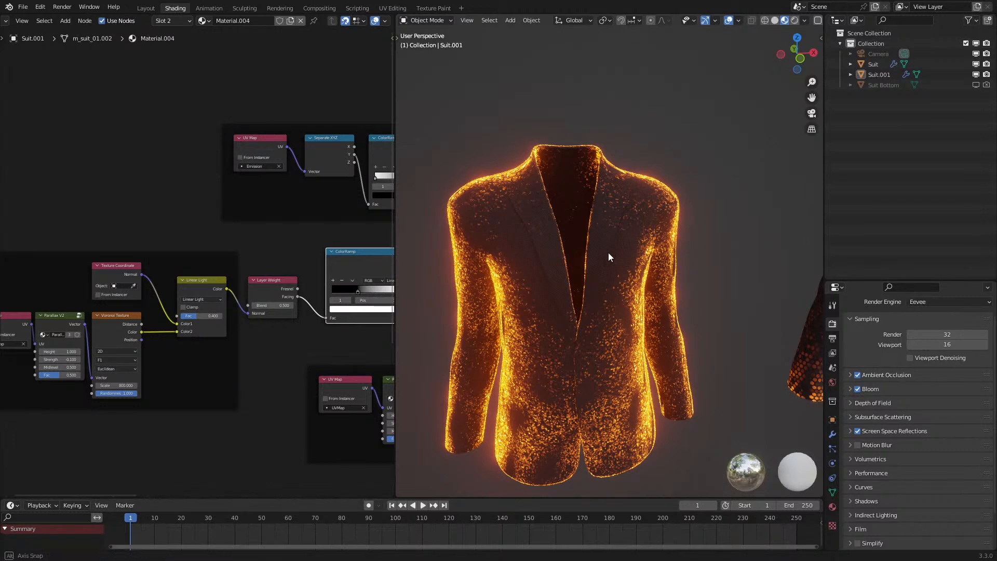
{"action": "middle_click_drag", "start_coordinate": [613, 253], "coordinate": [586, 253]}
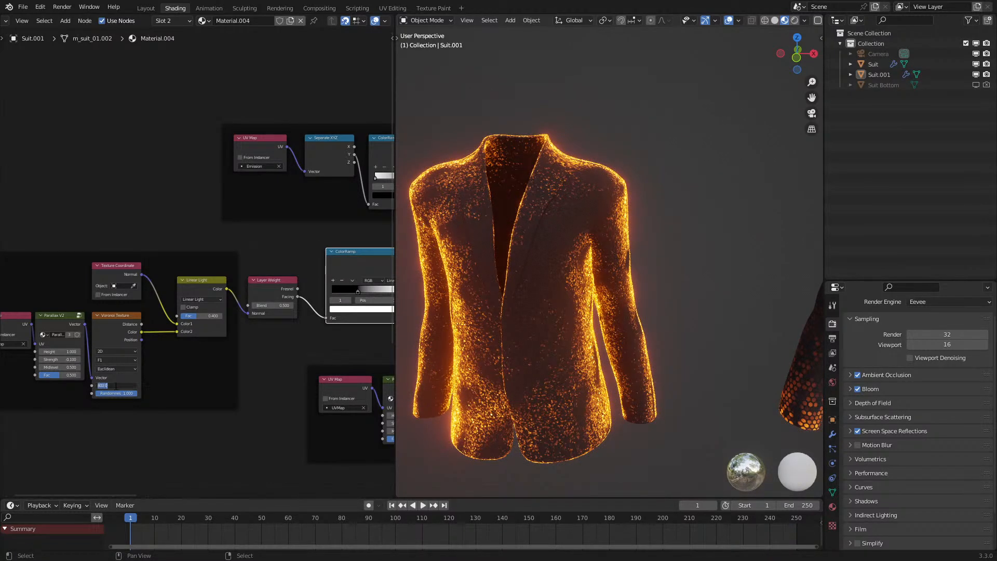
{"action": "key", "text": "Return"}
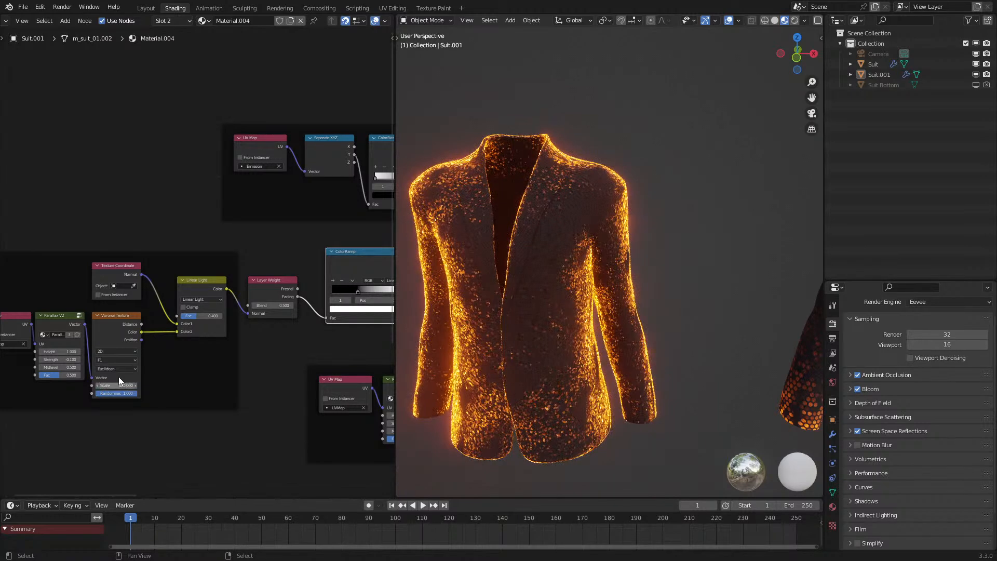
{"action": "middle_click_drag", "start_coordinate": [612, 265], "coordinate": [659, 264]}
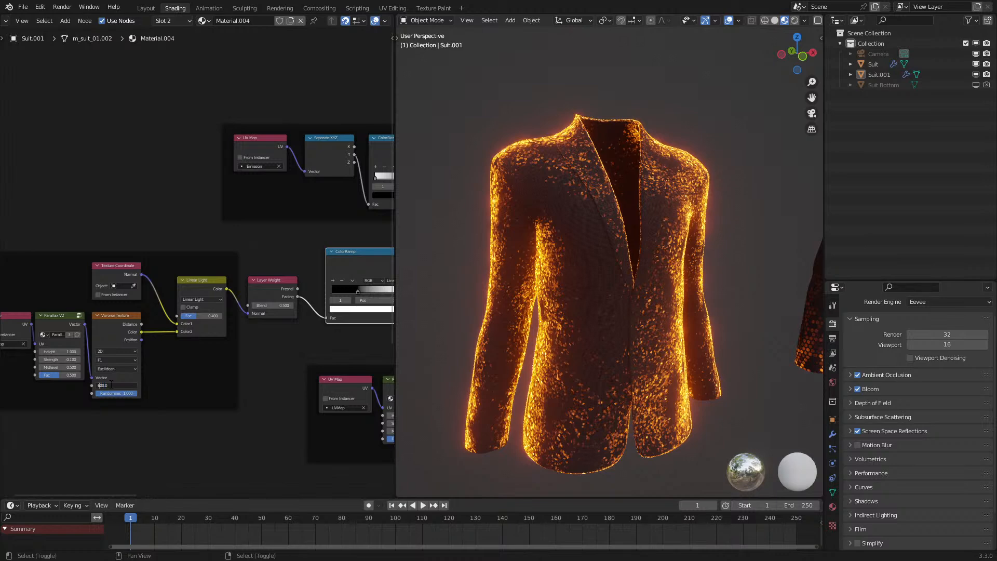
- Try the F2 feature output on the Voronoi Texture, inspect the pattern up close, and restore F1
{"action": "left_click", "coordinate": [117, 360]}
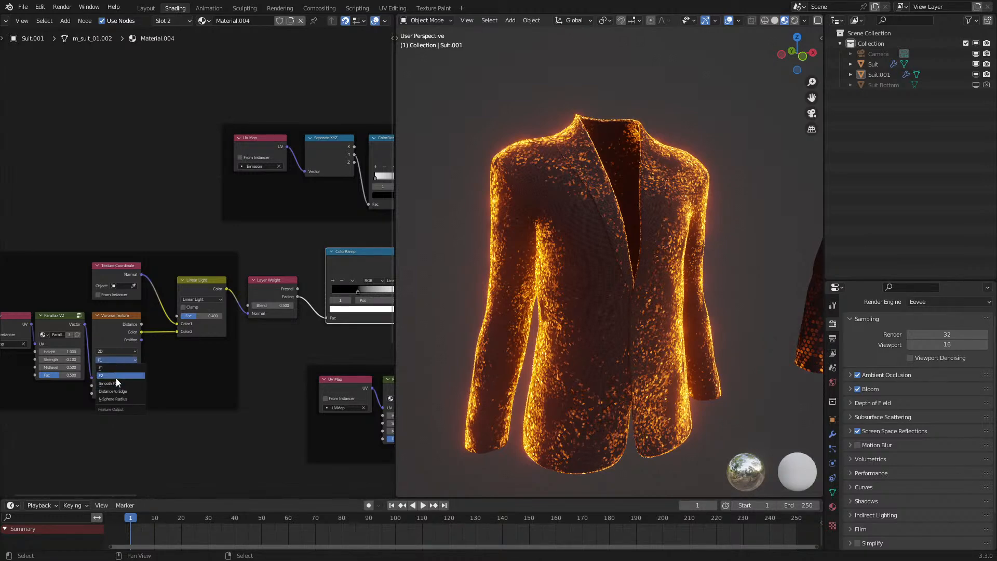
{"action": "left_click", "coordinate": [116, 378]}
{"action": "scroll", "coordinate": [126, 379], "scroll_direction": "up", "scroll_amount": 2}
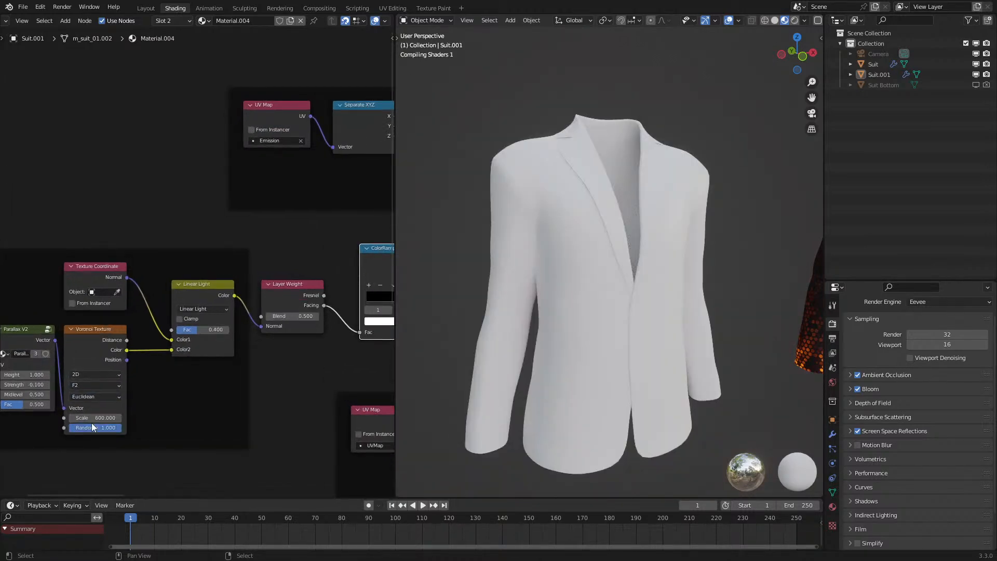
{"action": "middle_click_drag", "start_coordinate": [632, 351], "coordinate": [679, 352]}
{"action": "scroll", "coordinate": [676, 353], "scroll_direction": "up", "scroll_amount": 3}
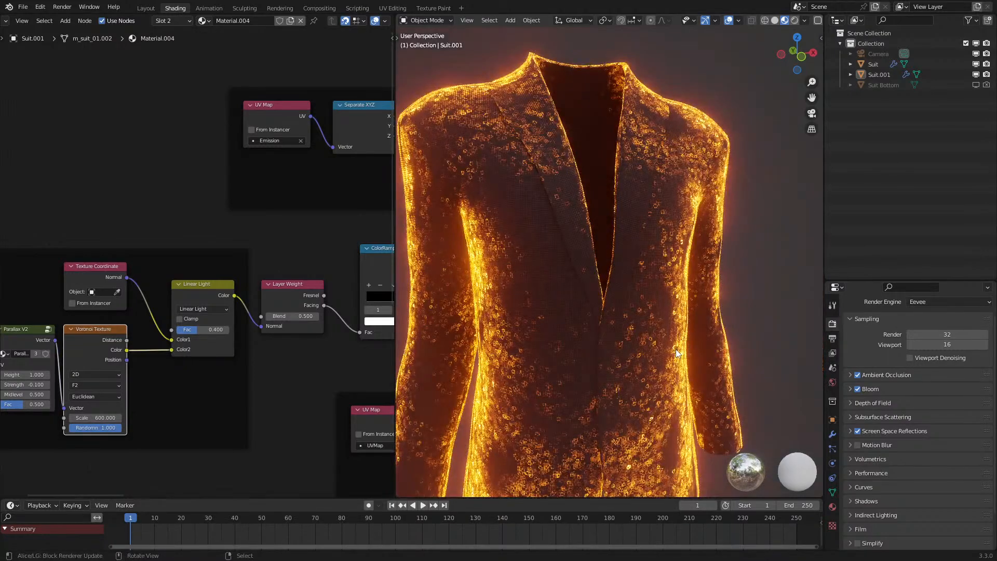
{"action": "scroll", "coordinate": [676, 353], "scroll_direction": "down", "scroll_amount": 3}
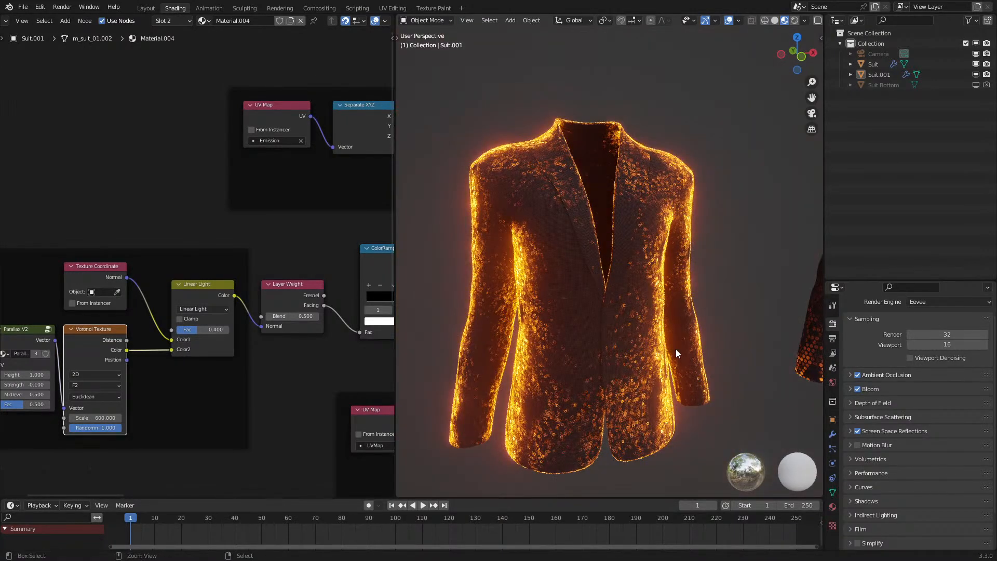
{"action": "scroll", "coordinate": [675, 349], "scroll_direction": "up", "scroll_amount": 5}
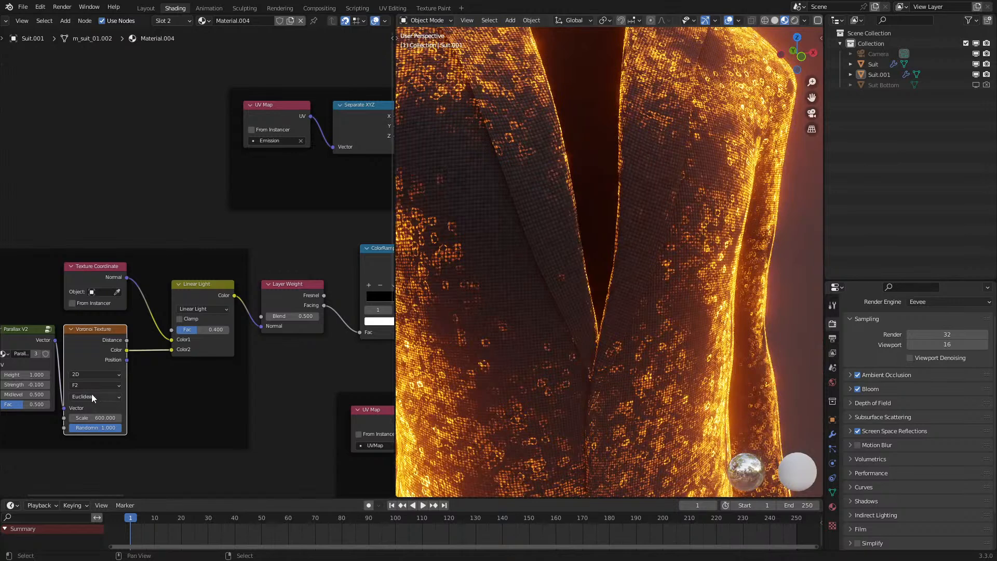
{"action": "left_click", "coordinate": [79, 385]}
{"action": "left_click", "coordinate": [86, 384]}
- Try the Manhattan distance metric on the Voronoi Texture and undo back to Euclidean with F1
{"action": "left_click", "coordinate": [86, 395]}
{"action": "left_click", "coordinate": [92, 396]}
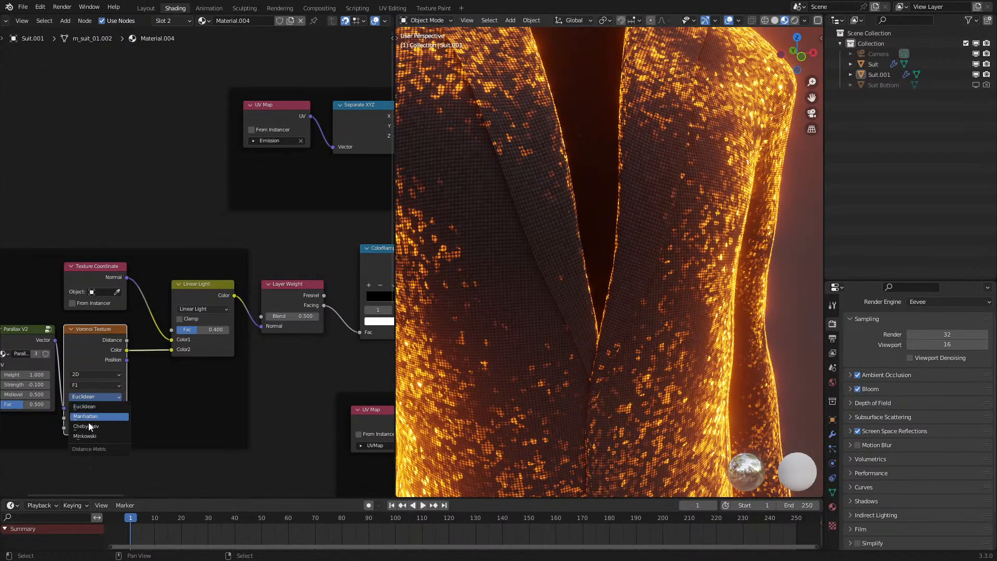
{"action": "left_click", "coordinate": [91, 416]}
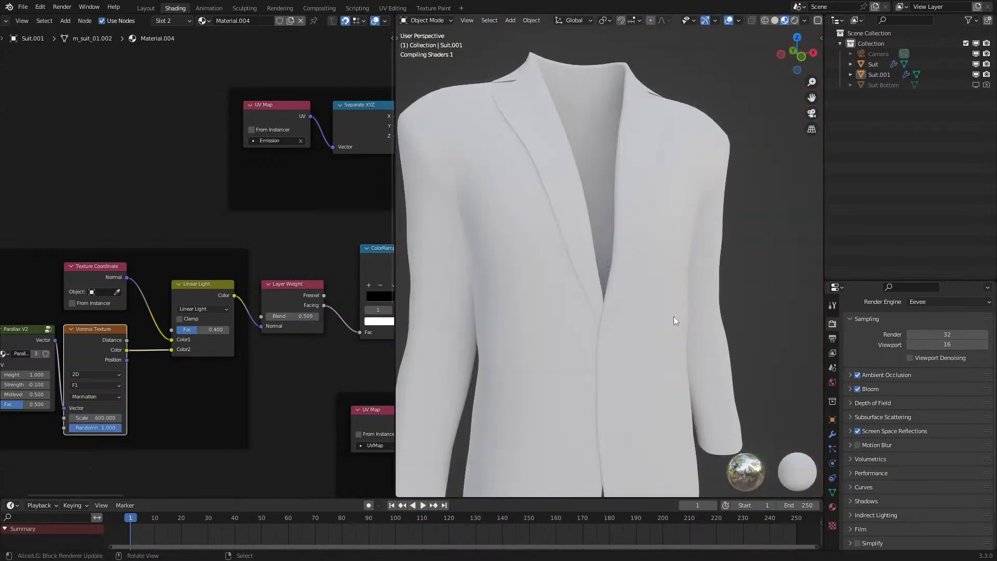
{"action": "mouse_move", "coordinate": [671, 313]}
{"action": "middle_mouse_down"}
{"action": "mouse_move", "coordinate": [671, 321]}
{"action": "mouse_move", "coordinate": [668, 302]}
{"action": "middle_mouse_up"}
{"action": "scroll", "coordinate": [668, 301], "scroll_direction": "down", "scroll_amount": 4}
{"action": "scroll", "coordinate": [668, 294], "scroll_direction": "up", "scroll_amount": 4}
{"action": "key", "text": "ctrl+z"}
{"action": "key", "text": "ctrl+z"}
{"action": "key", "text": "ctrl+shift+z"}
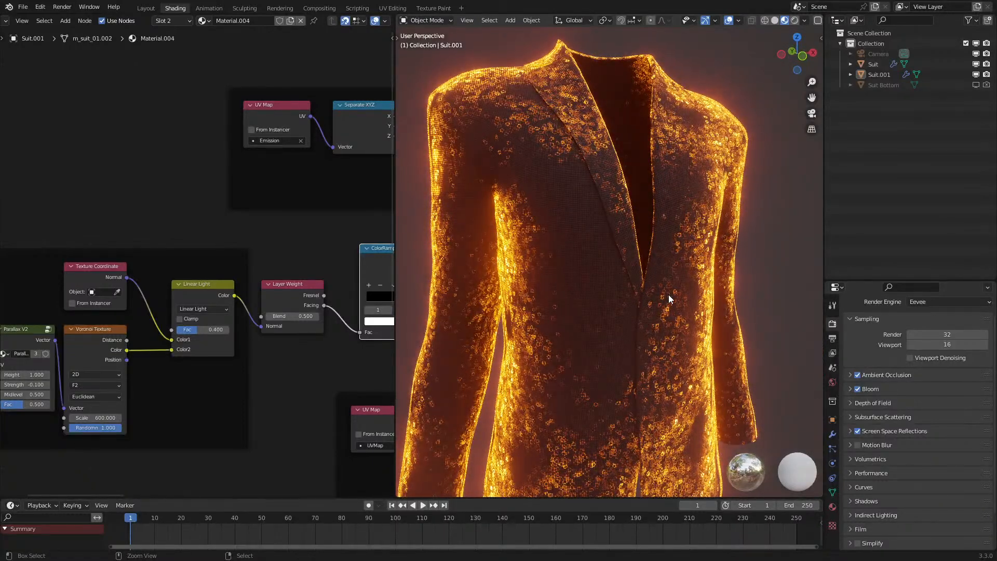
- Try linking the light falloff's Multiply straight to the last Multiply before the Principled BSDF, and compare the glow without noise
{"action": "scroll", "coordinate": [329, 305], "scroll_direction": "down", "scroll_amount": 6}
{"action": "middle_click_drag", "start_coordinate": [328, 305], "coordinate": [82, 285]}
{"action": "middle_click_drag", "start_coordinate": [291, 331], "coordinate": [183, 348]}
{"action": "left_click_drag", "start_coordinate": [207, 303], "coordinate": [310, 304]}
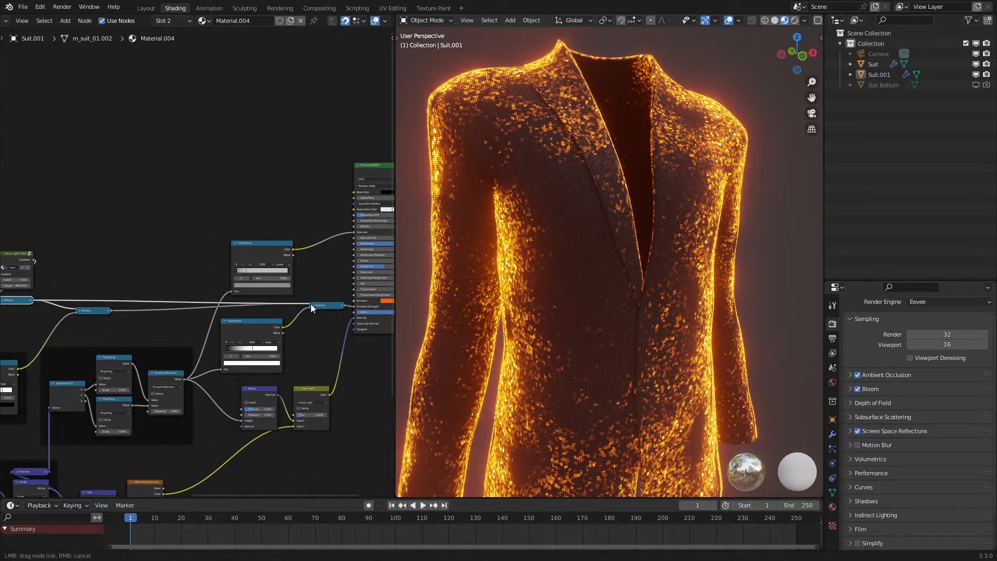
{"action": "middle_click_drag", "start_coordinate": [110, 413], "coordinate": [168, 378]}
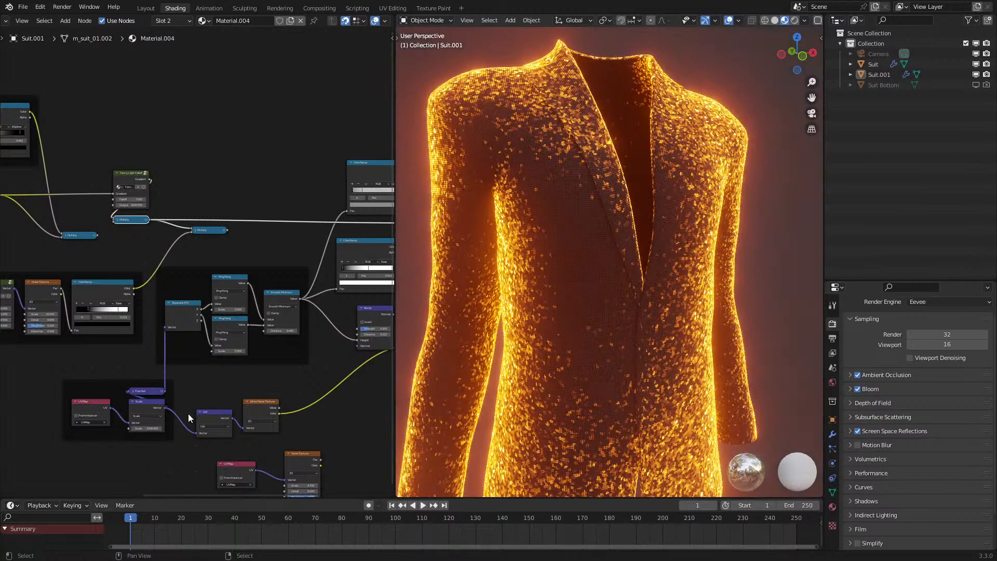
{"action": "scroll", "coordinate": [660, 312], "scroll_direction": "down", "scroll_amount": 5}
{"action": "middle_click_drag", "start_coordinate": [662, 310], "coordinate": [653, 311]}
{"action": "scroll", "coordinate": [652, 312], "scroll_direction": "up", "scroll_amount": 3}
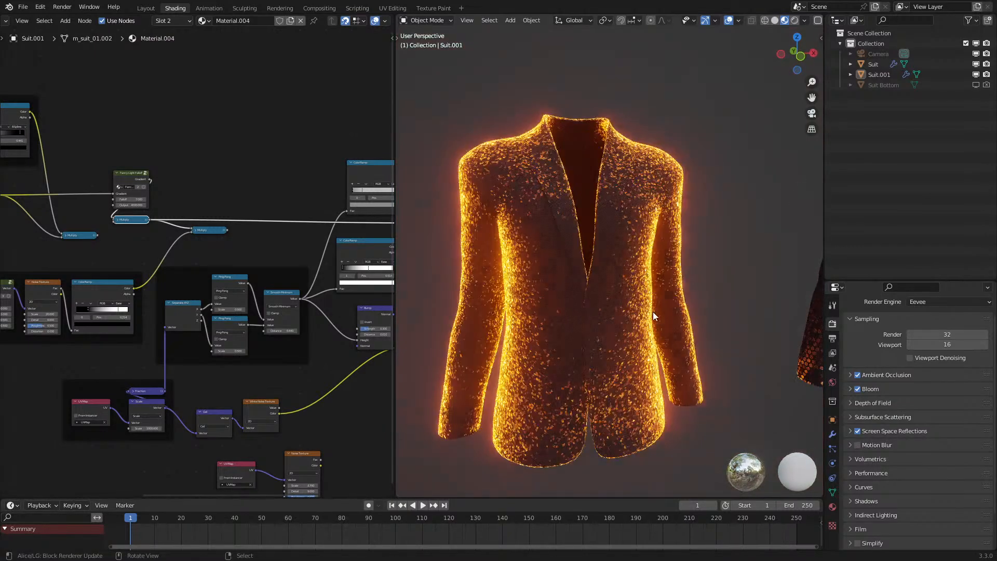
{"action": "scroll", "coordinate": [241, 324], "scroll_direction": "up", "scroll_amount": 1}
- Undo the direct link so the noise Multiply feeds the emission strength again
{"action": "middle_click_drag", "start_coordinate": [242, 324], "coordinate": [161, 359]}
{"action": "key", "text": "ctrl+z"}
{"action": "key", "text": "ctrl+shift+z"}
{"action": "scroll", "coordinate": [257, 366], "scroll_direction": "down", "scroll_amount": 2}
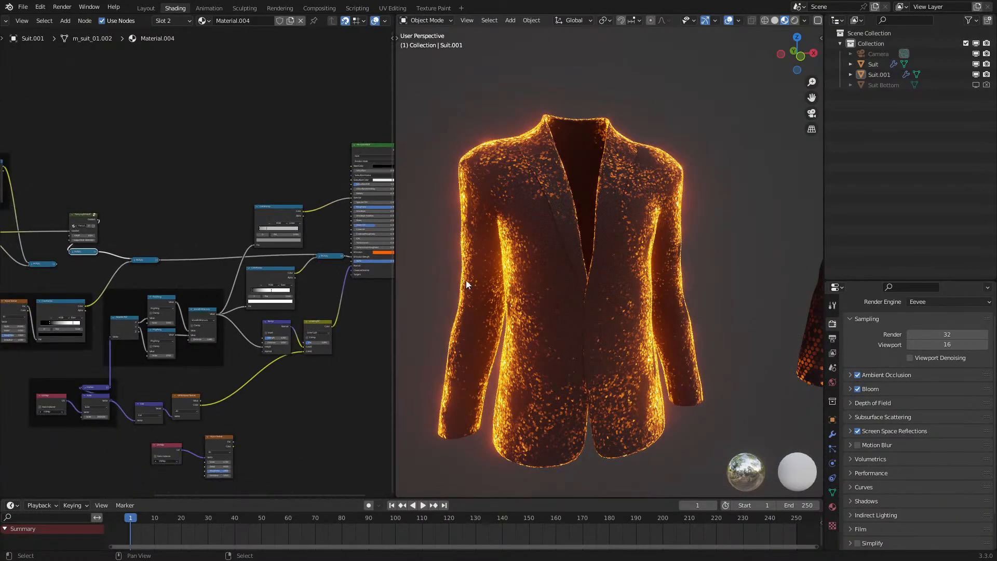
- Move the emission mask's Multiply node up between the ColorRamp and the Fancy Light Falloff node
{"action": "middle_click_drag", "start_coordinate": [677, 212], "coordinate": [686, 223]}
{"action": "middle_click_drag", "start_coordinate": [164, 302], "coordinate": [274, 306]}
{"action": "scroll", "coordinate": [162, 291], "scroll_direction": "up", "scroll_amount": 2}
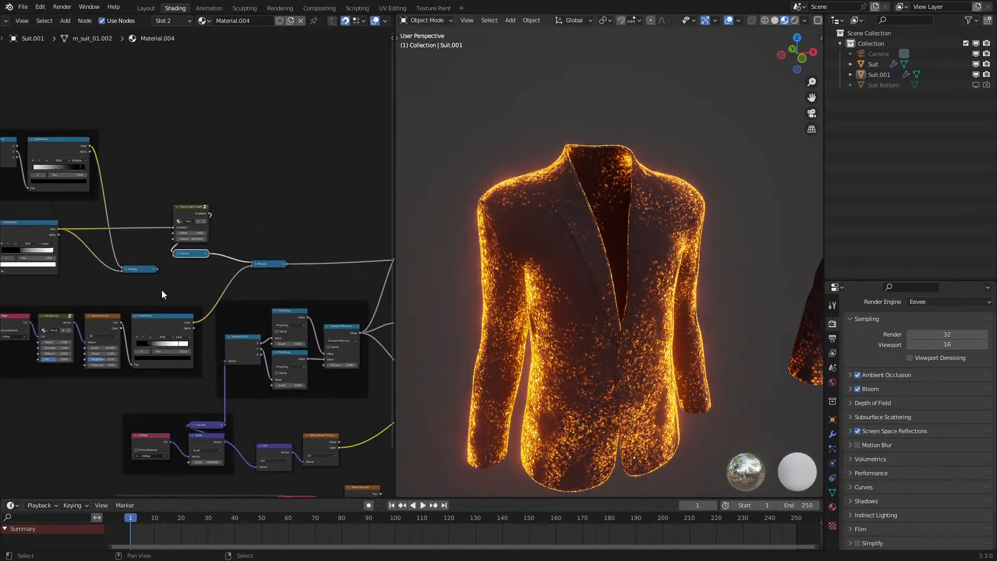
{"action": "middle_click_drag", "start_coordinate": [127, 271], "coordinate": [296, 329]}
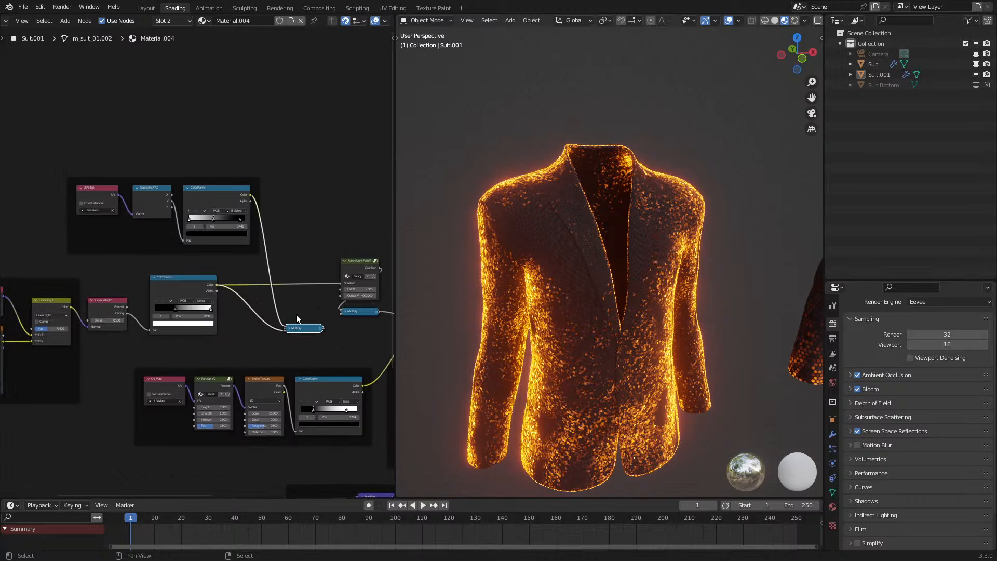
{"action": "left_click_drag", "start_coordinate": [322, 328], "coordinate": [316, 299]}
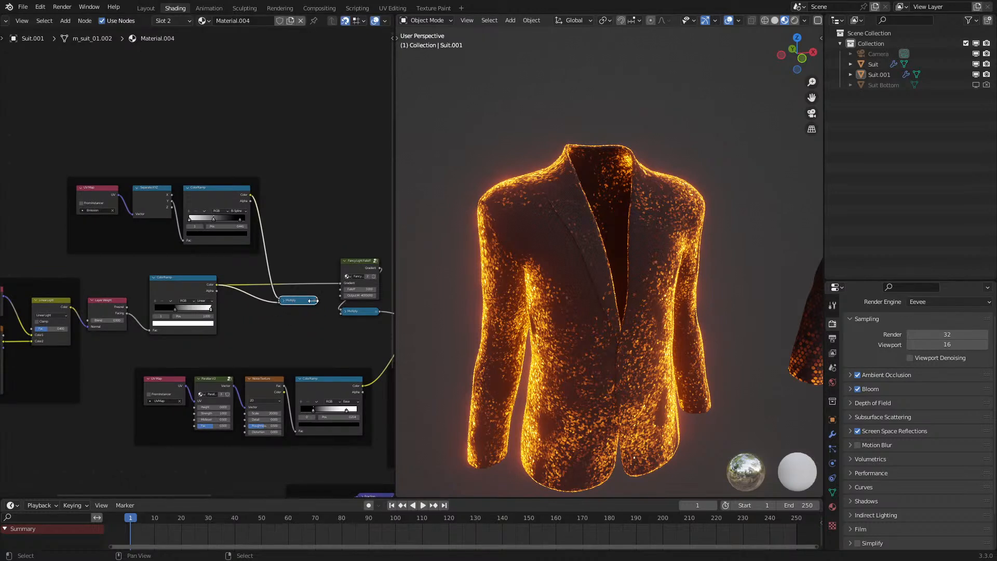
- Try reconnecting the emission mask's Multiply to the Fancy Light Falloff's Gradient input, view the suit, and undo the link
{"action": "left_click_drag", "start_coordinate": [343, 290], "coordinate": [292, 288]}
{"action": "middle_click_drag", "start_coordinate": [656, 296], "coordinate": [644, 272]}
{"action": "mouse_move", "coordinate": [646, 294]}
{"action": "middle_mouse_down"}
{"action": "mouse_move", "coordinate": [643, 369]}
{"action": "mouse_move", "coordinate": [646, 290]}
{"action": "middle_mouse_up"}
{"action": "key", "text": "ctrl+z"}
{"action": "scroll", "coordinate": [646, 290], "scroll_direction": "down", "scroll_amount": 5}
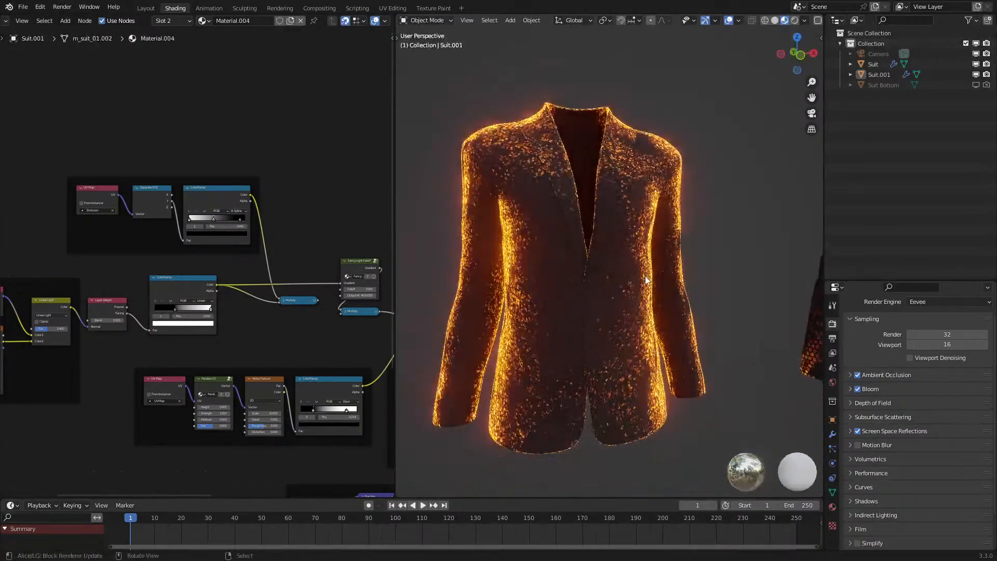
- Delete the Multiply node after the ColorRamp and the framed Emission UV Map, Separate XYZ and ColorRamp gradient nodes
{"action": "scroll", "coordinate": [675, 281], "scroll_direction": "up", "scroll_amount": 2}
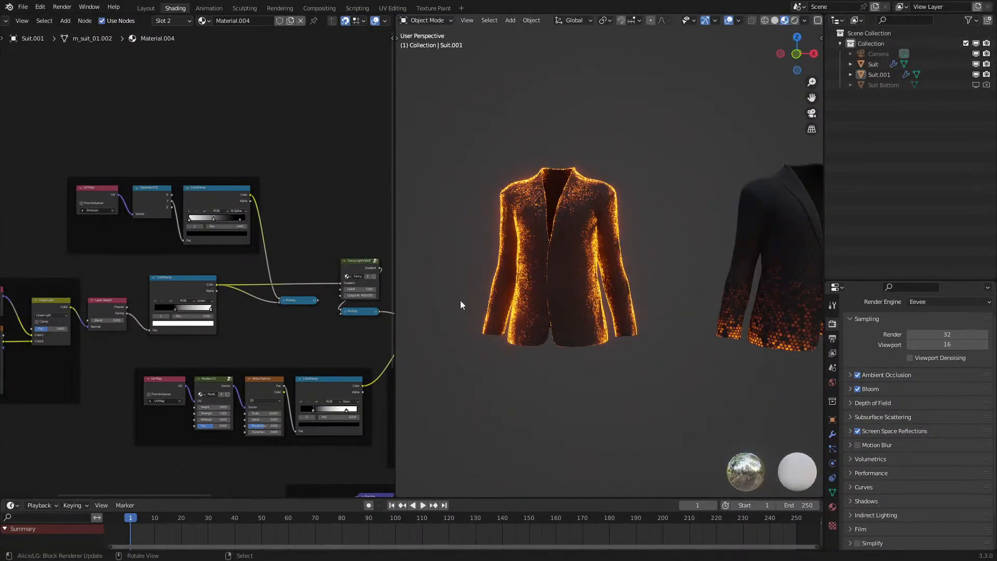
{"action": "left_click", "coordinate": [297, 300]}
{"action": "key", "text": "x"}
{"action": "left_click_drag", "start_coordinate": [40, 150], "coordinate": [191, 227]}
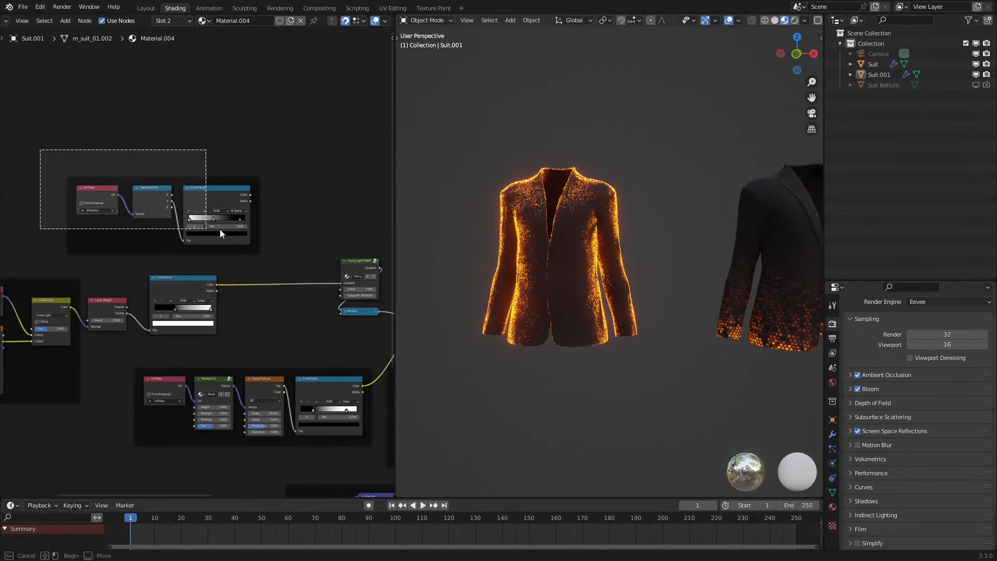
{"action": "key", "text": "x"}
{"action": "scroll", "coordinate": [165, 273], "scroll_direction": "left", "scroll_amount": 5, "text": "ctrl"}
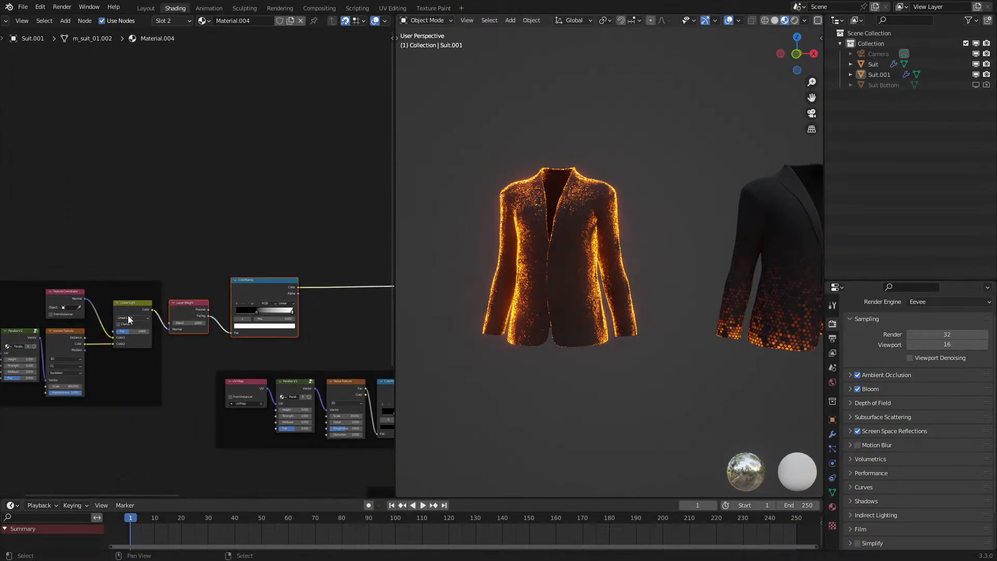
- Bring the Layer Weight and its ColorRamp into the Voronoi and Linear Light frame and tidy their placement
{"action": "right_click", "coordinate": [268, 304]}
{"action": "left_click_drag", "start_coordinate": [258, 287], "coordinate": [298, 214]}
{"action": "left_click", "coordinate": [235, 292]}
{"action": "scroll", "coordinate": [299, 214], "scroll_direction": "down", "scroll_amount": 3}
{"action": "middle_click_drag", "start_coordinate": [306, 215], "coordinate": [149, 241]}
{"action": "left_click_drag", "start_coordinate": [149, 241], "coordinate": [179, 244]}
{"action": "scroll", "coordinate": [183, 243], "scroll_direction": "down", "scroll_amount": 4}
{"action": "middle_click_drag", "start_coordinate": [220, 253], "coordinate": [197, 246]}
{"action": "middle_click_drag", "start_coordinate": [252, 331], "coordinate": [209, 249]}
{"action": "scroll", "coordinate": [210, 253], "scroll_direction": "up", "scroll_amount": 3}
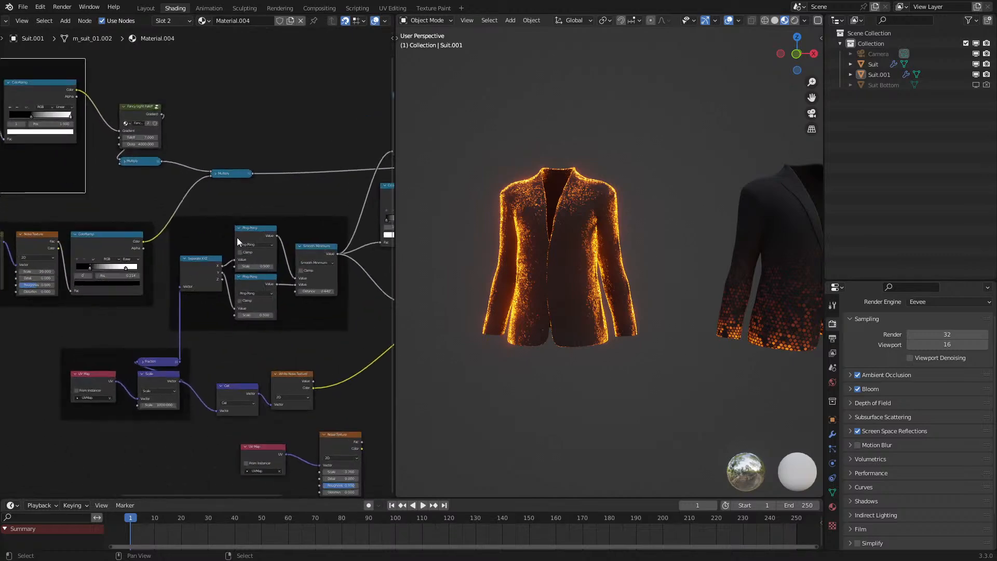
- Collapse both Ping-Pong nodes and delete the unused UV Map and Noise Texture pair below the weave nodes
{"action": "left_click", "coordinate": [238, 228]}
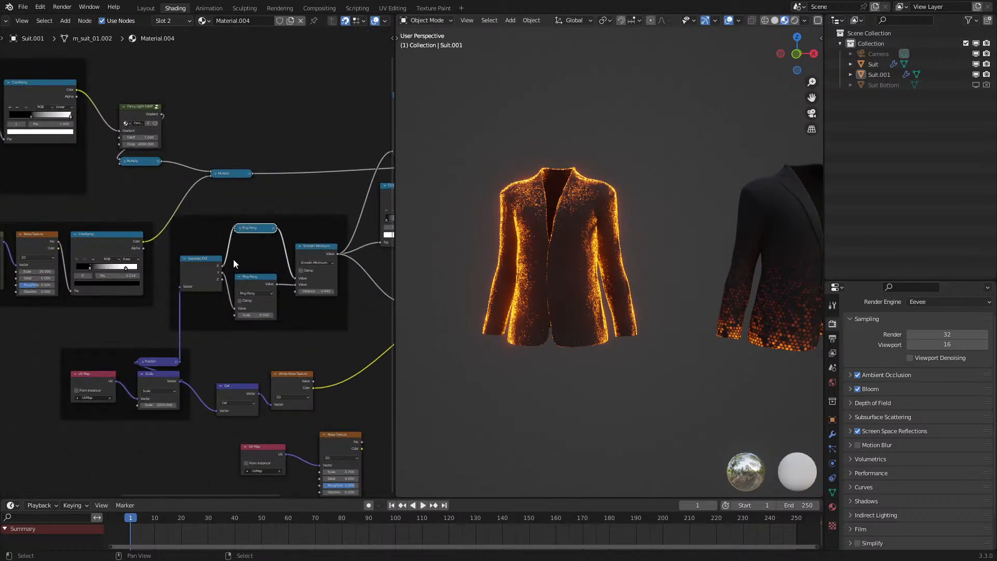
{"action": "left_click", "coordinate": [239, 277]}
{"action": "scroll", "coordinate": [271, 345], "scroll_direction": "down", "scroll_amount": 5}
{"action": "middle_click_drag", "start_coordinate": [270, 345], "coordinate": [232, 320]}
{"action": "left_click_drag", "start_coordinate": [183, 355], "coordinate": [285, 421]}
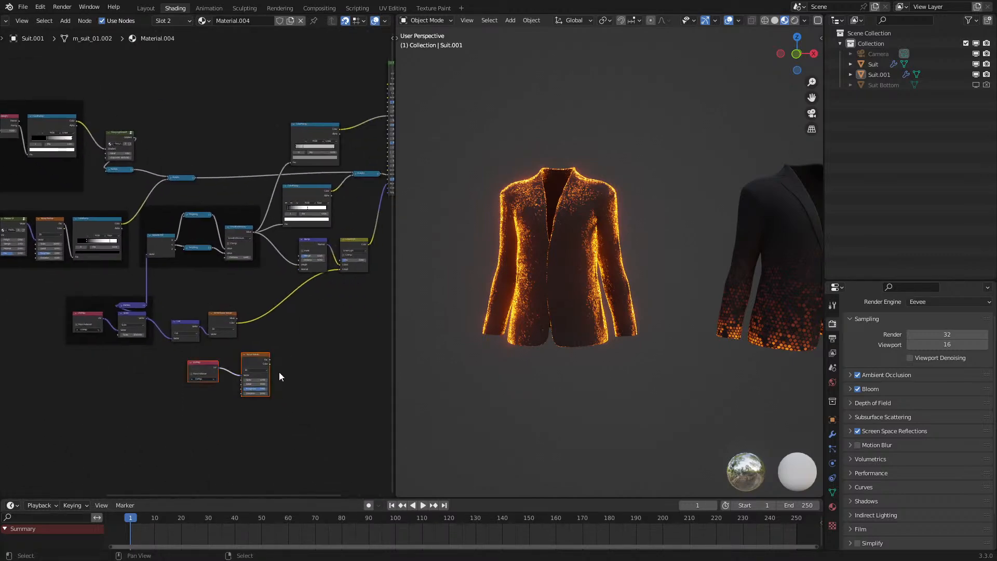
{"action": "key", "text": "x"}
- Compact the Ping-Pong and Separate XYZ nodes in the weave frame and route the Smooth Minimum output through a reroute
{"action": "scroll", "coordinate": [200, 260], "scroll_direction": "up", "scroll_amount": 6}
{"action": "left_click_drag", "start_coordinate": [204, 180], "coordinate": [204, 223]}
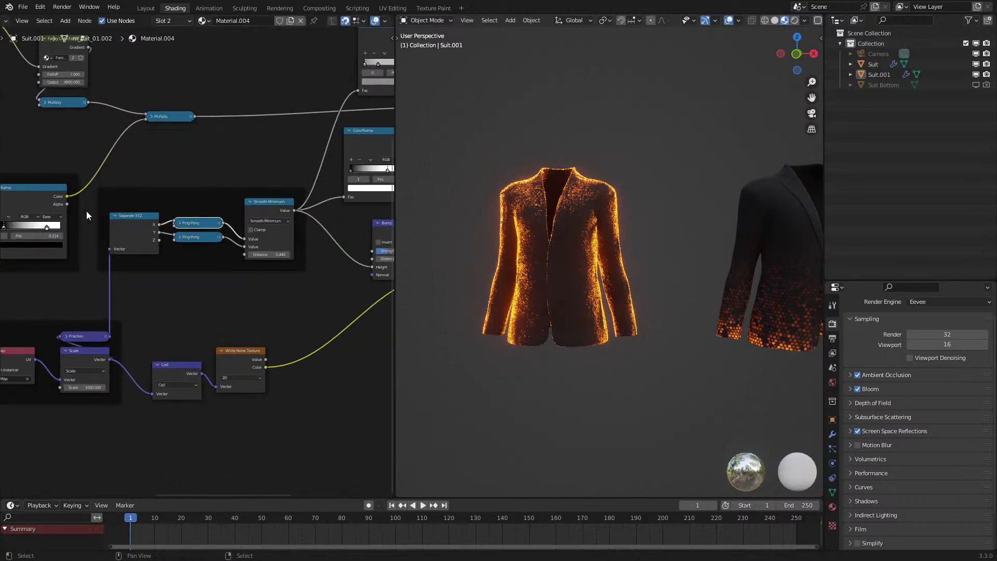
{"action": "left_click", "coordinate": [115, 215]}
{"action": "left_click_drag", "start_coordinate": [119, 218], "coordinate": [122, 234]}
{"action": "left_click", "coordinate": [184, 195]}
{"action": "left_click_drag", "start_coordinate": [185, 196], "coordinate": [191, 224]}
{"action": "left_click", "coordinate": [328, 263]}
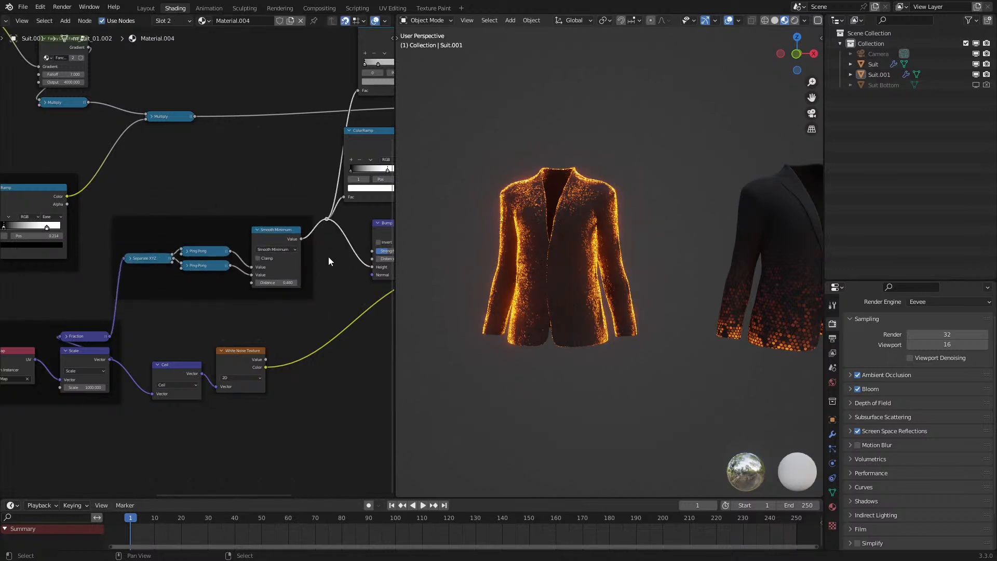
- Move the Voronoi glow group closer to the rest and place the noise Multiply directly beneath the light falloff's Multiply
{"action": "key", "text": "Home"}
{"action": "left_click_drag", "start_coordinate": [40, 195], "coordinate": [254, 285]}
{"action": "key", "text": "g"}
{"action": "left_click", "coordinate": [275, 234]}
{"action": "left_click", "coordinate": [303, 223]}
{"action": "key", "text": "g"}
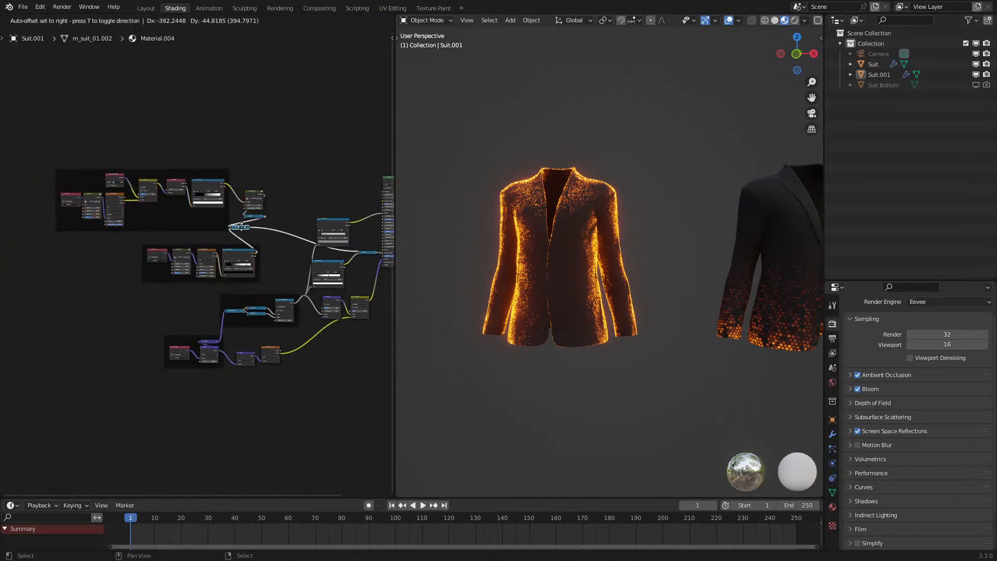
{"action": "left_click", "coordinate": [255, 225]}
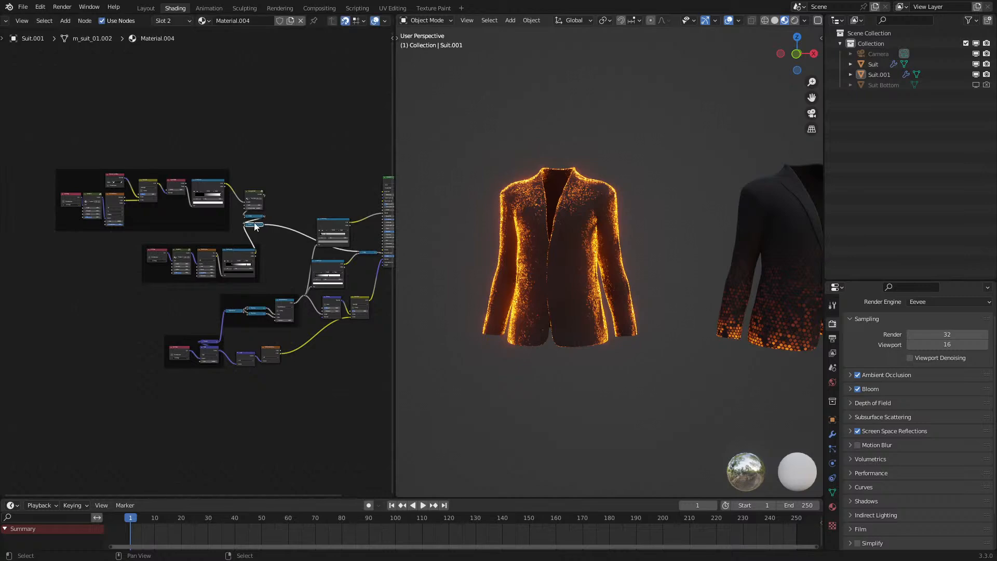
- Move the noise texture frame up beneath the Voronoi frame so their right edges align
{"action": "scroll", "coordinate": [189, 259], "scroll_direction": "up", "scroll_amount": 6}
{"action": "left_click", "coordinate": [216, 290]}
{"action": "key", "text": "g"}
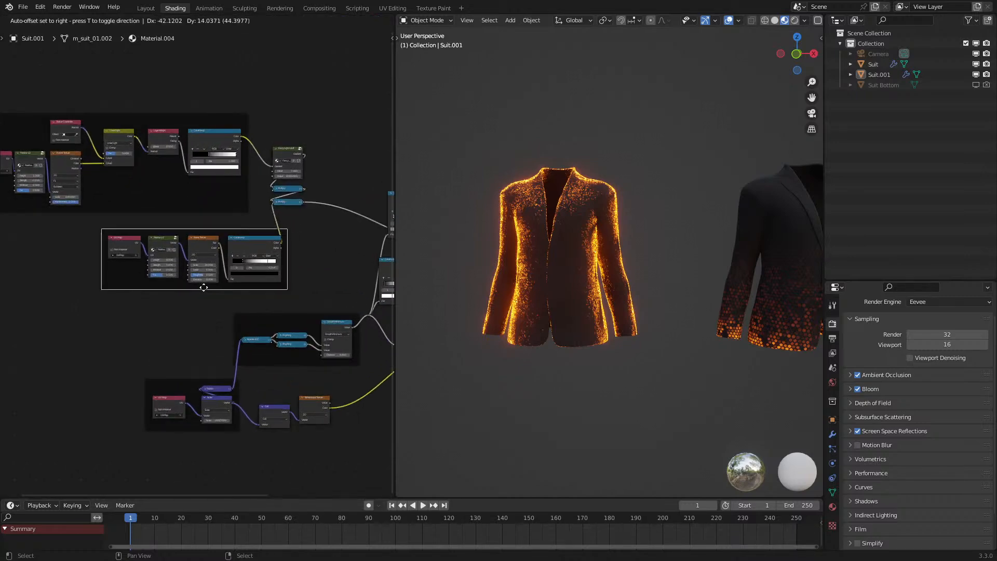
{"action": "left_click", "coordinate": [167, 277]}
- Examine the suit's edge glow from nearby angles and the tidied node tree up to the Principled BSDF
{"action": "middle_click_drag", "start_coordinate": [542, 246], "coordinate": [586, 239]}
{"action": "scroll", "coordinate": [587, 264], "scroll_direction": "up", "scroll_amount": 3}
{"action": "scroll", "coordinate": [644, 252], "scroll_direction": "down", "scroll_amount": 4}
{"action": "mouse_move", "coordinate": [680, 255]}
{"action": "middle_mouse_down"}
{"action": "mouse_move", "coordinate": [655, 260]}
{"action": "mouse_move", "coordinate": [675, 262]}
{"action": "middle_mouse_up"}
{"action": "scroll", "coordinate": [325, 273], "scroll_direction": "down", "scroll_amount": 3}
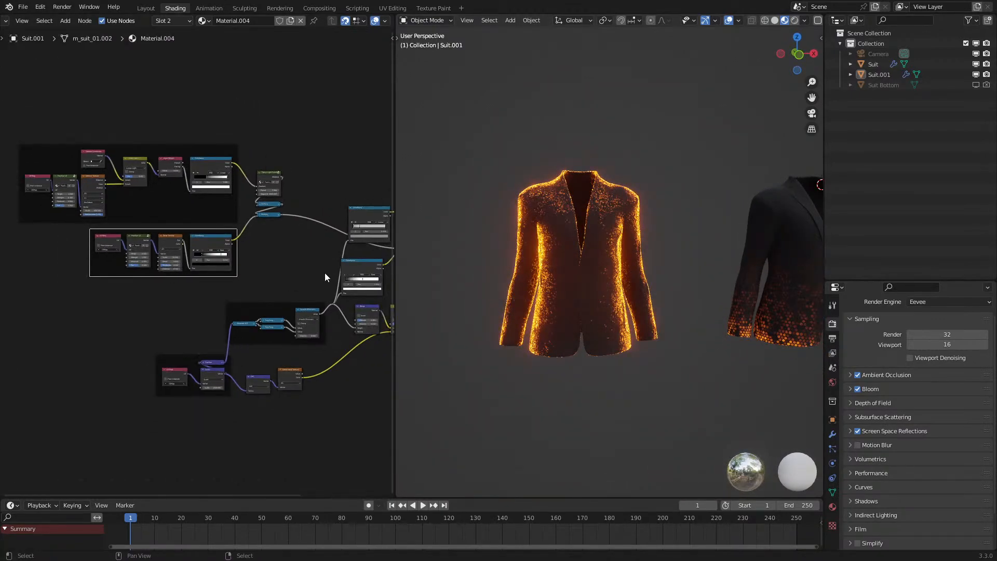
{"action": "middle_click_drag", "start_coordinate": [325, 273], "coordinate": [186, 294]}
{"action": "scroll", "coordinate": [232, 279], "scroll_direction": "up", "scroll_amount": 3}
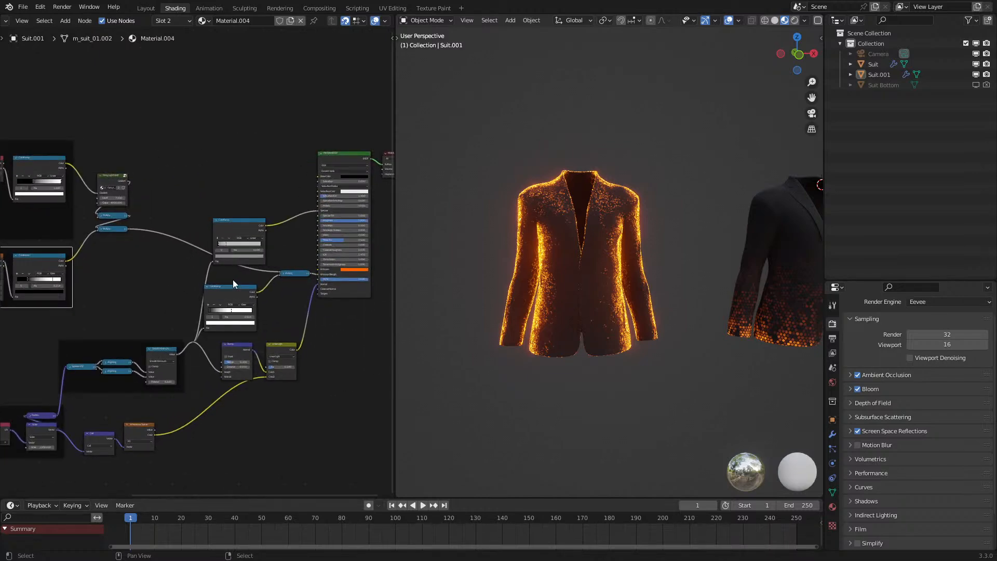
{"action": "scroll", "coordinate": [647, 211], "scroll_direction": "up", "scroll_amount": 2}
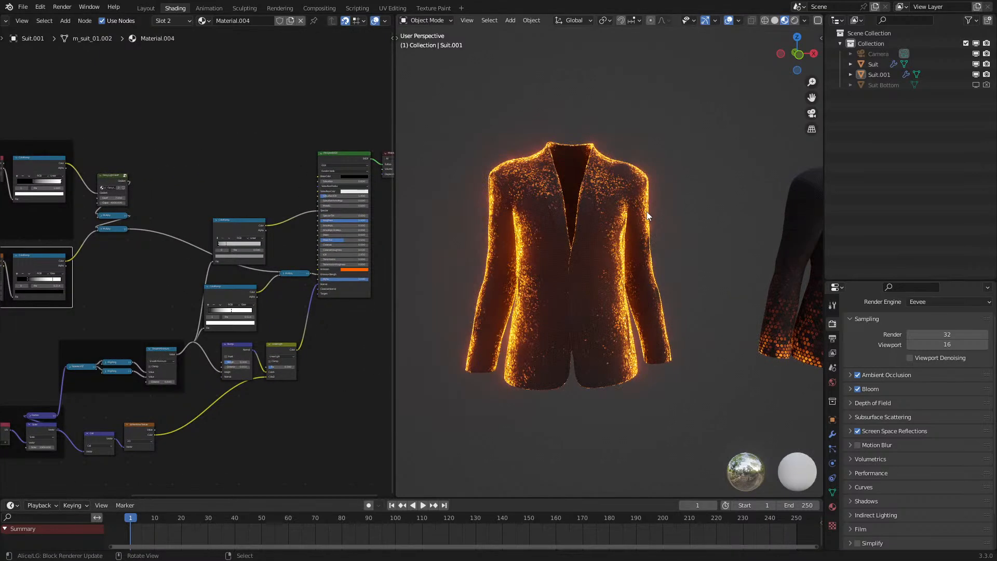
- Preview the Voronoi Texture's Color on the suit and try the Manhattan distance metric with Randomness at 0
{"action": "middle_click_drag", "start_coordinate": [256, 289], "coordinate": [230, 367]}
{"action": "scroll", "coordinate": [256, 289], "scroll_direction": "up", "scroll_amount": 5}
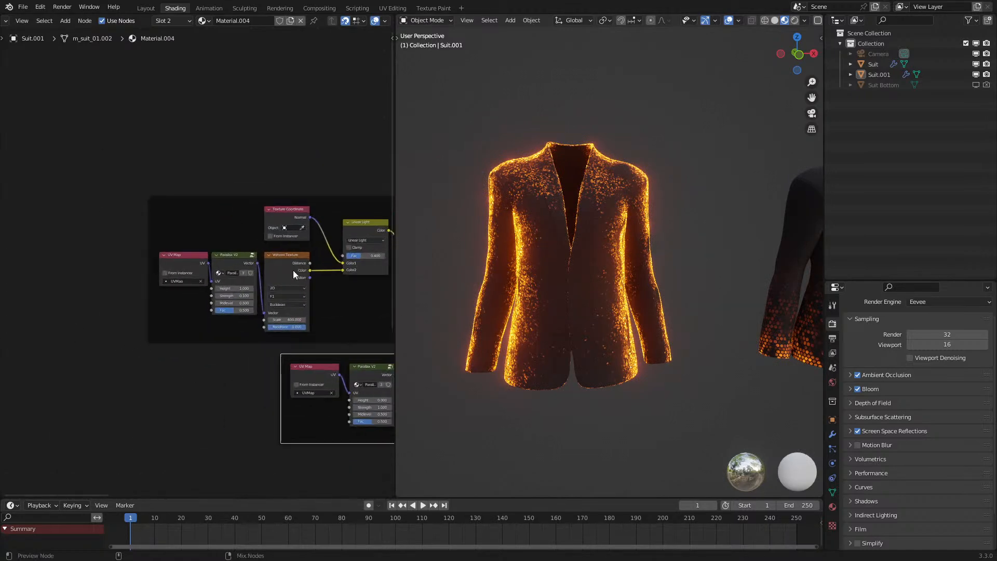
{"action": "left_click", "coordinate": [293, 270], "text": "ctrl+shift"}
{"action": "left_click", "coordinate": [293, 270], "text": "ctrl+shift"}
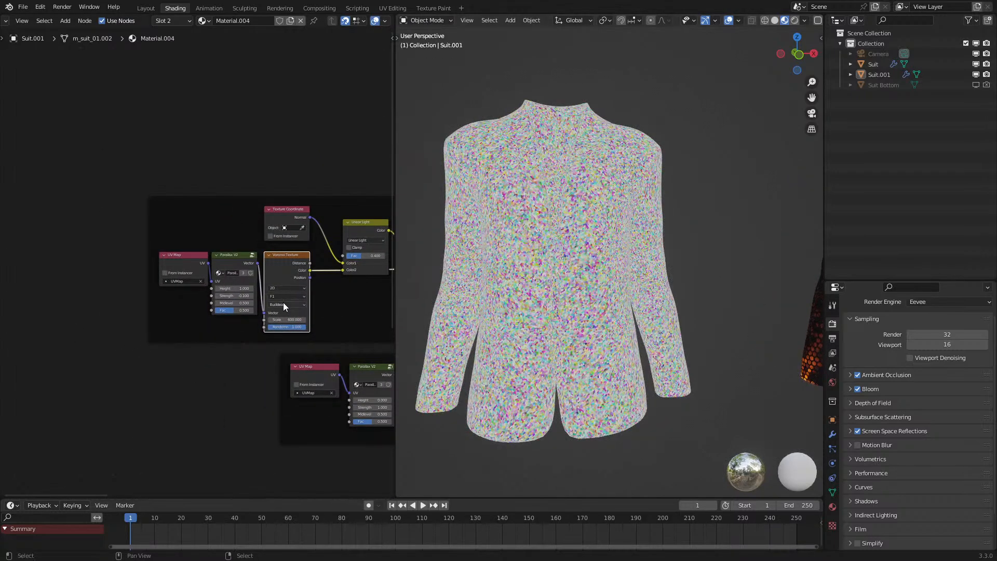
{"action": "left_click", "coordinate": [284, 304]}
{"action": "left_click", "coordinate": [289, 319]}
{"action": "scroll", "coordinate": [509, 299], "scroll_direction": "up", "scroll_amount": 6}
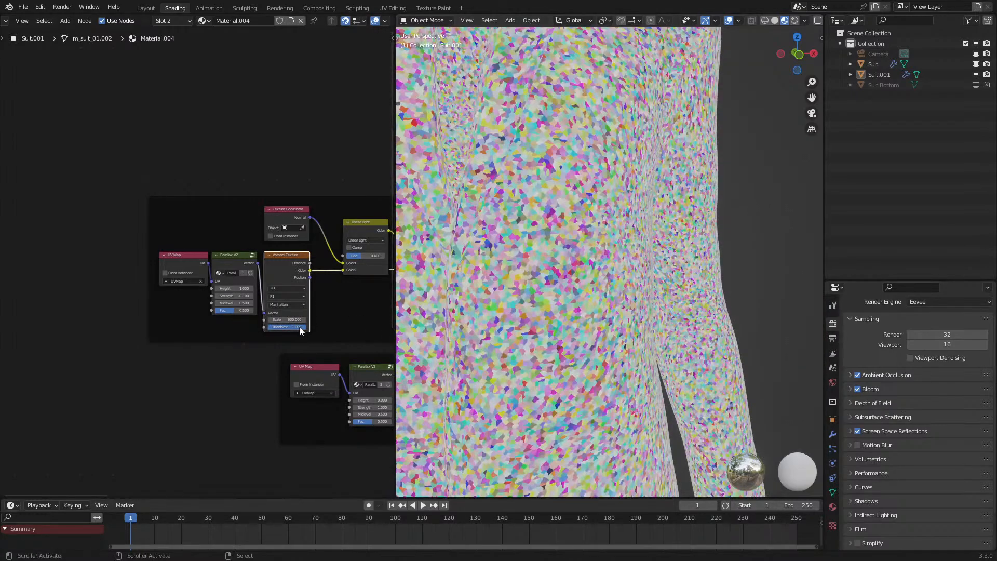
{"action": "left_click_drag", "start_coordinate": [302, 327], "coordinate": [270, 328]}
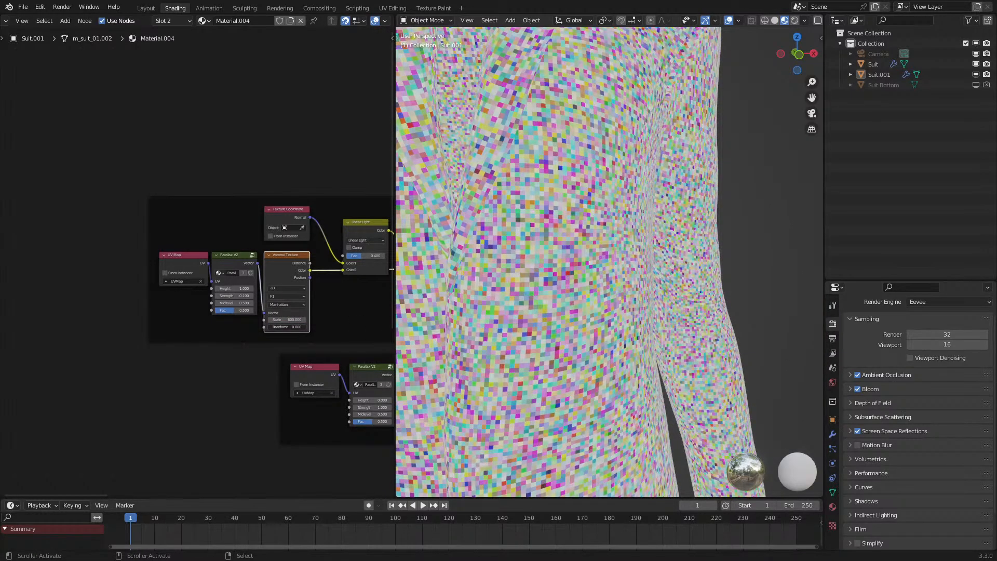
- Undo the Voronoi distance and Randomness changes and the texture preview
{"action": "key", "text": "ctrl+z"}
{"action": "key", "text": "ctrl+z"}
{"action": "key", "text": "ctrl+z"}
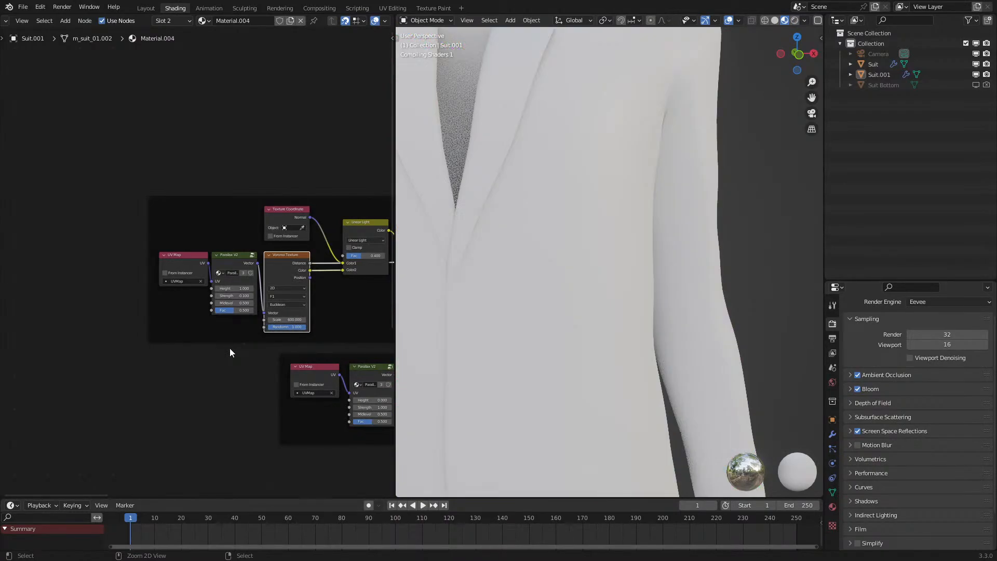
{"action": "key", "text": "ctrl+z"}
{"action": "scroll", "coordinate": [690, 279], "scroll_direction": "down", "scroll_amount": 6}
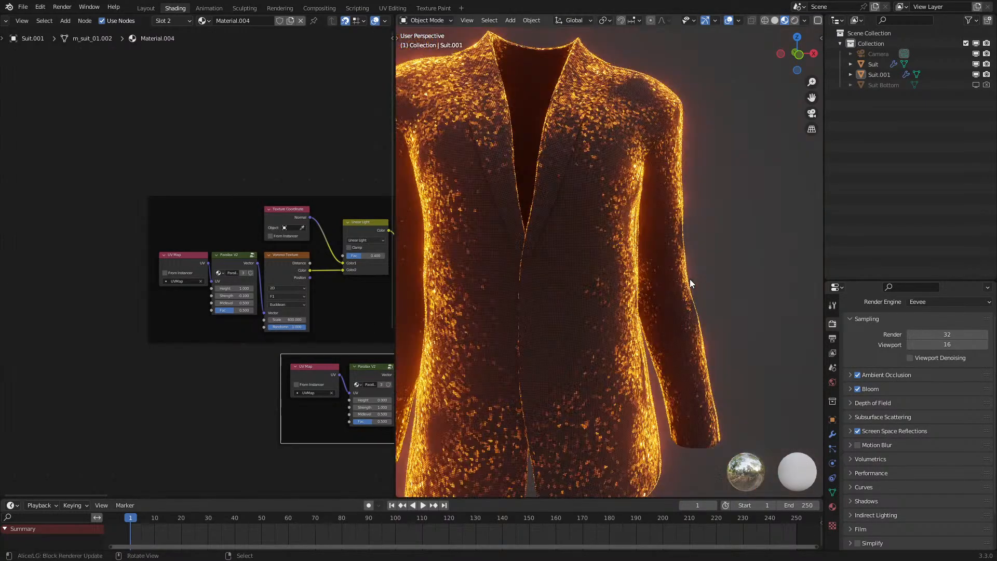
- Select the suit with the hexagon glow and duplicate its framed UV Map and Hexagon nodes below the originals
{"action": "middle_click_drag", "start_coordinate": [689, 279], "coordinate": [467, 291]}
{"action": "scroll", "coordinate": [636, 270], "scroll_direction": "up", "scroll_amount": 1}
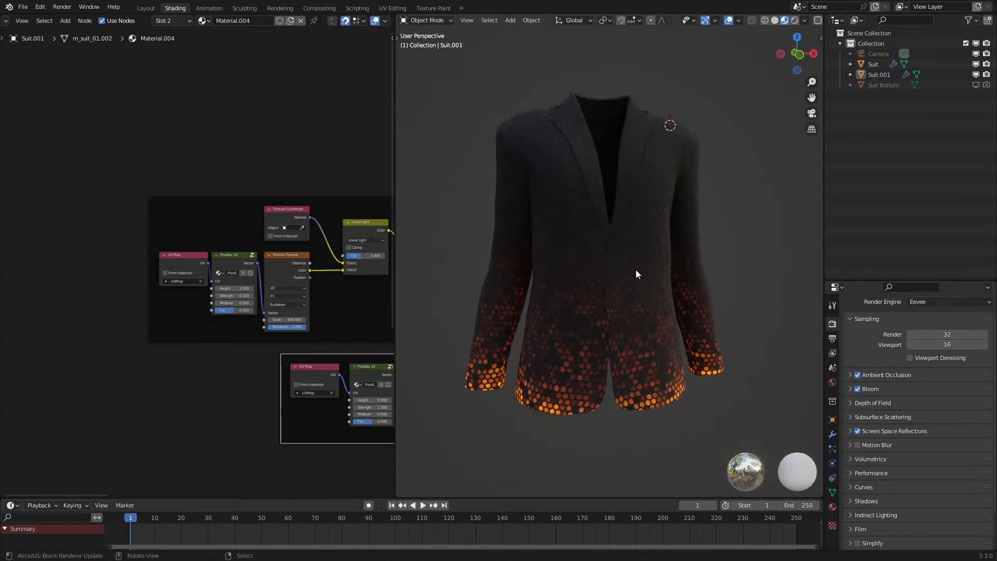
{"action": "middle_click_drag", "start_coordinate": [595, 232], "coordinate": [606, 230]}
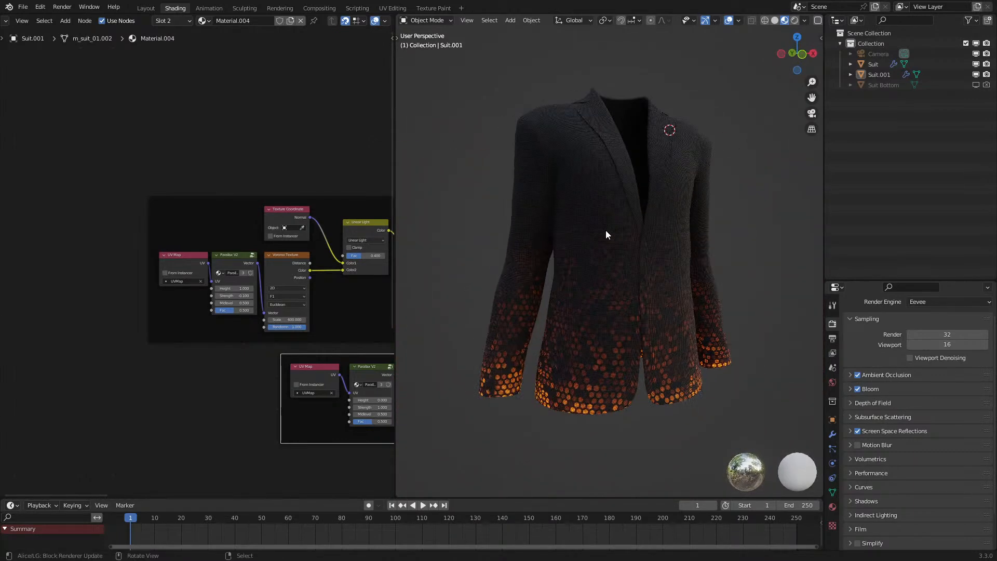
{"action": "scroll", "coordinate": [606, 230], "scroll_direction": "up", "scroll_amount": 2}
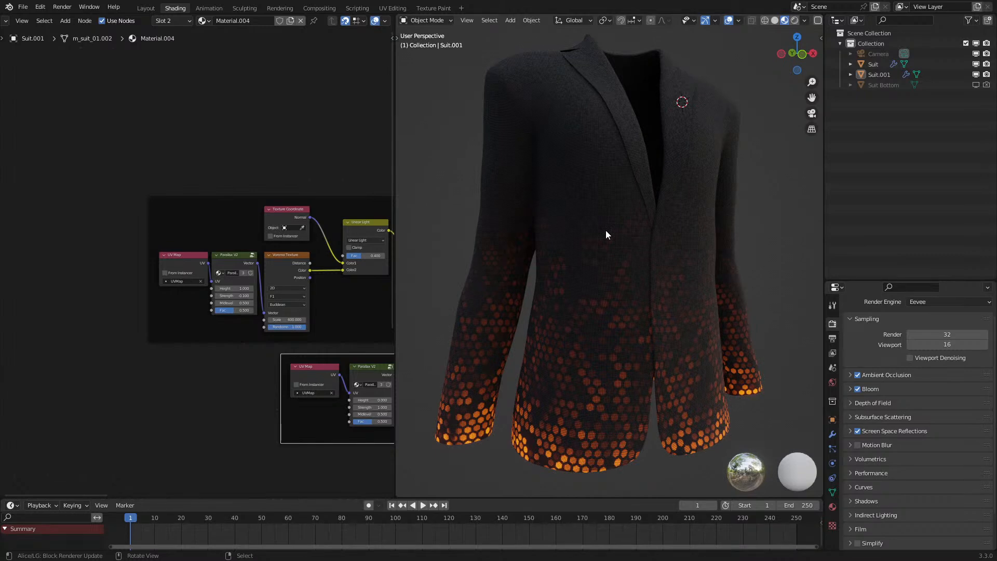
{"action": "right_click", "coordinate": [606, 230]}
{"action": "scroll", "coordinate": [132, 385], "scroll_direction": "down", "scroll_amount": 5}
{"action": "middle_click_drag", "start_coordinate": [133, 397], "coordinate": [117, 283]}
{"action": "scroll", "coordinate": [173, 300], "scroll_direction": "up", "scroll_amount": 2}
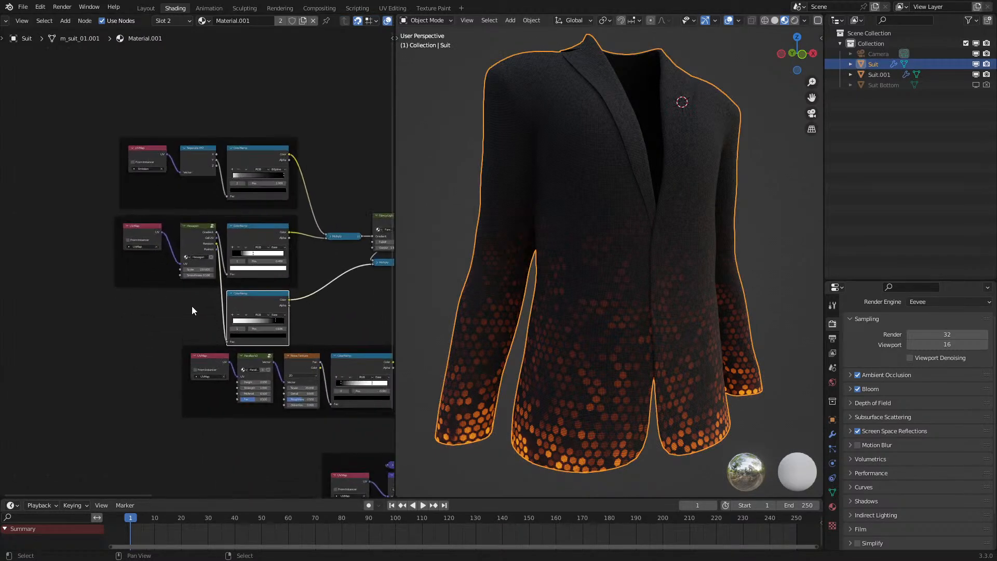
{"action": "scroll", "coordinate": [208, 320], "scroll_direction": "up", "scroll_amount": 1}
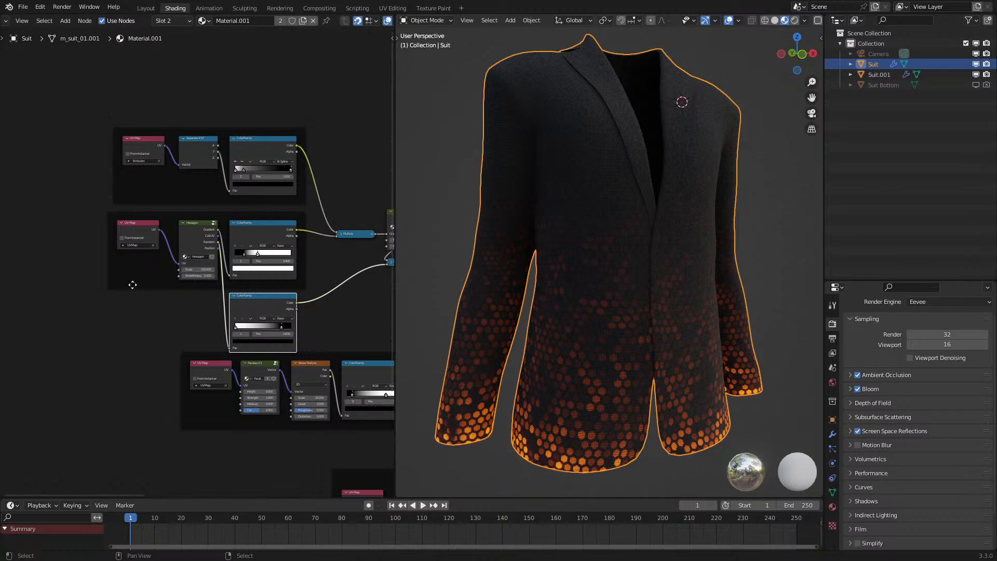
{"action": "left_click_drag", "start_coordinate": [108, 295], "coordinate": [198, 243]}
{"action": "key", "text": "shift+d"}
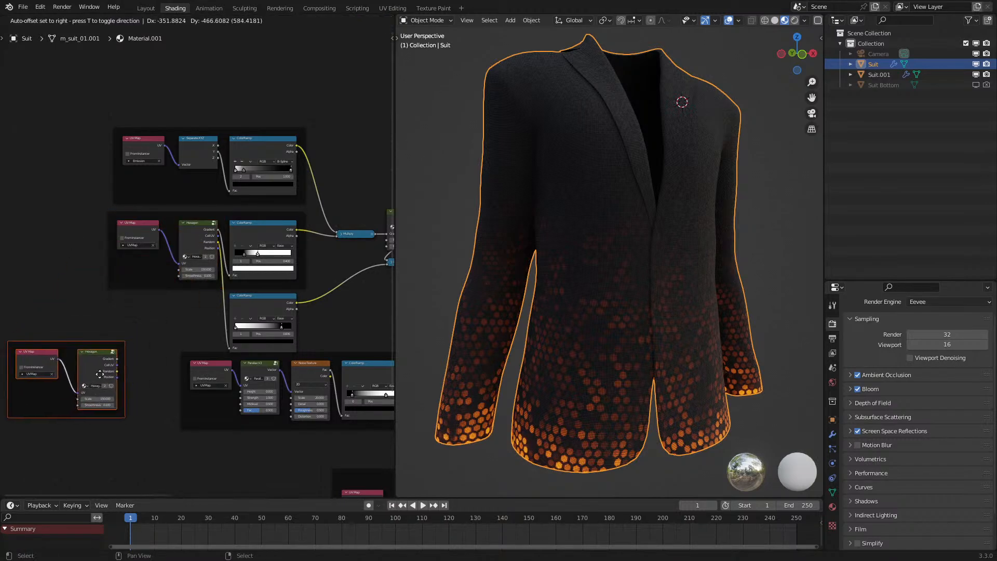
{"action": "left_click", "coordinate": [106, 361]}
- Inspect the hexagon pattern near the hem and set the duplicated Hexagon node's Scale to 300
{"action": "scroll", "coordinate": [156, 270], "scroll_direction": "up", "scroll_amount": 2}
{"action": "middle_click_drag", "start_coordinate": [142, 252], "coordinate": [154, 250]}
{"action": "scroll", "coordinate": [615, 298], "scroll_direction": "up", "scroll_amount": 2}
{"action": "middle_click_drag", "start_coordinate": [616, 298], "coordinate": [579, 272]}
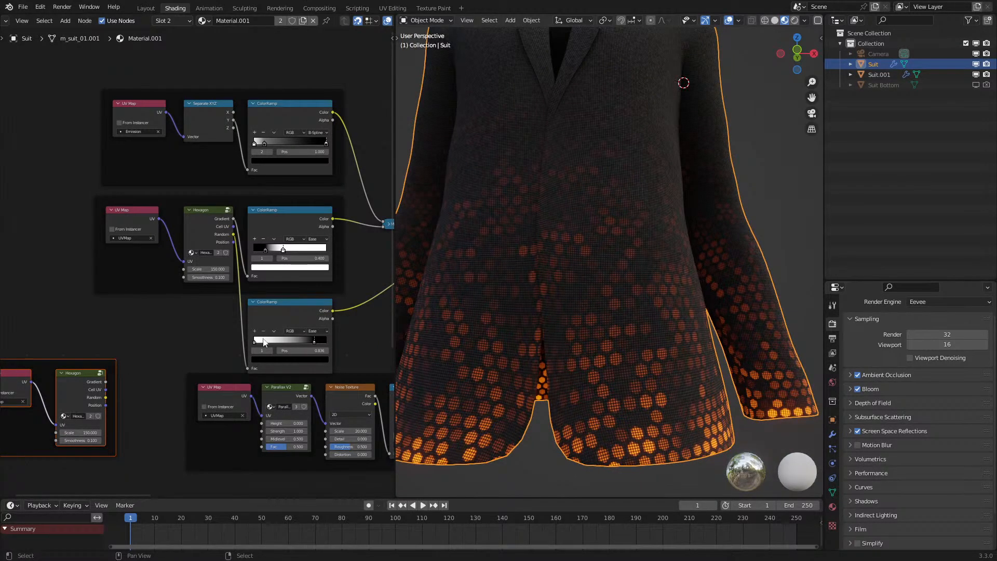
{"action": "middle_click_drag", "start_coordinate": [649, 280], "coordinate": [730, 278]}
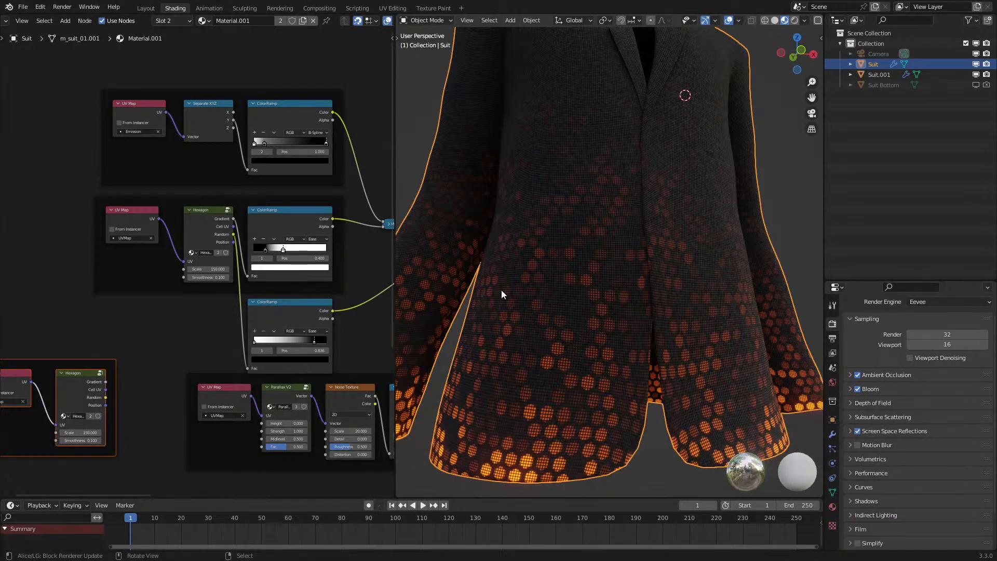
{"action": "middle_click_drag", "start_coordinate": [142, 377], "coordinate": [198, 344]}
{"action": "scroll", "coordinate": [197, 344], "scroll_direction": "up", "scroll_amount": 2}
{"action": "left_click", "coordinate": [134, 400]}
{"action": "type", "text": "300"}
{"action": "key", "text": "Return"}
- Add a Mix node blending the Gradient outputs of both Hexagon nodes and feed it into the hexagon ColorRamp
{"action": "scroll", "coordinate": [190, 239], "scroll_direction": "down", "scroll_amount": 3}
{"action": "middle_click_drag", "start_coordinate": [184, 195], "coordinate": [207, 257]}
{"action": "scroll", "coordinate": [200, 285], "scroll_direction": "up", "scroll_amount": 3}
{"action": "key", "text": "q"}
{"action": "left_click", "coordinate": [127, 296]}
{"action": "left_click", "coordinate": [263, 348]}
{"action": "left_click_drag", "start_coordinate": [347, 201], "coordinate": [230, 371]}
{"action": "left_click_drag", "start_coordinate": [186, 407], "coordinate": [230, 381]}
{"action": "left_click_drag", "start_coordinate": [292, 327], "coordinate": [374, 275]}
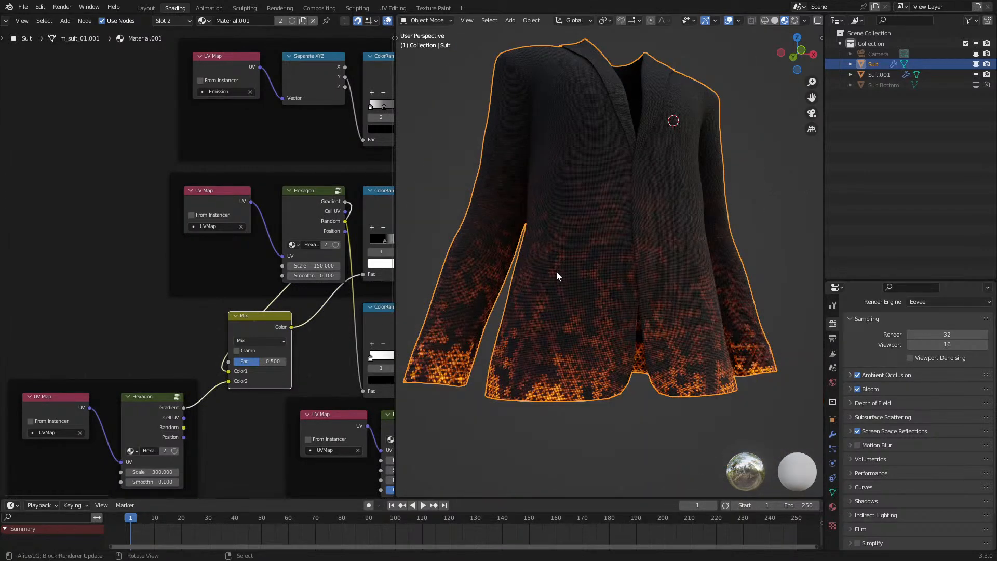
- Check the mixed pattern at different distances and set the duplicated Hexagon node's Scale to 600
{"action": "scroll", "coordinate": [556, 272], "scroll_direction": "down", "scroll_amount": 4}
{"action": "middle_click_drag", "start_coordinate": [562, 304], "coordinate": [557, 315]}
{"action": "scroll", "coordinate": [557, 316], "scroll_direction": "up", "scroll_amount": 4}
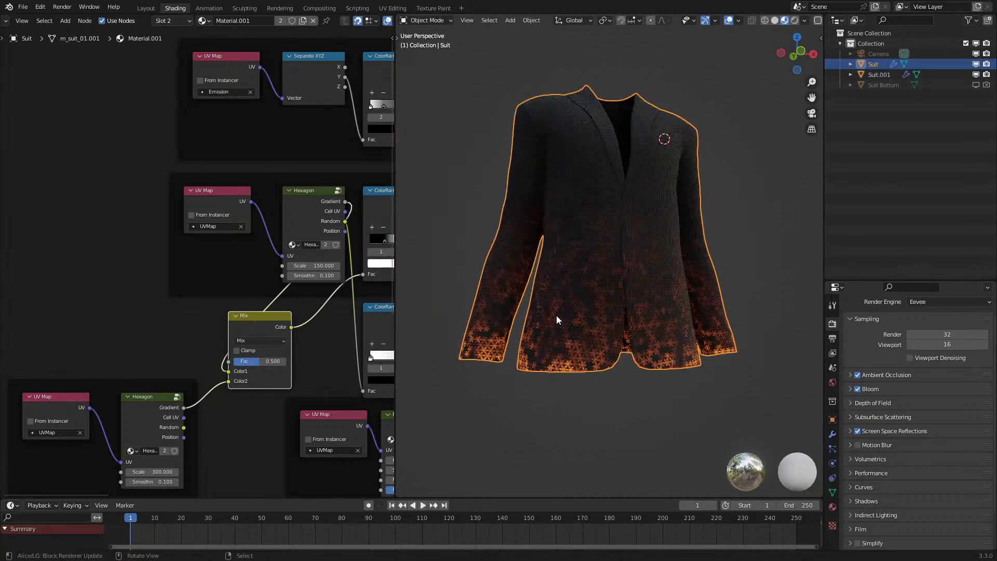
{"action": "left_click_drag", "start_coordinate": [260, 361], "coordinate": [259, 361]}
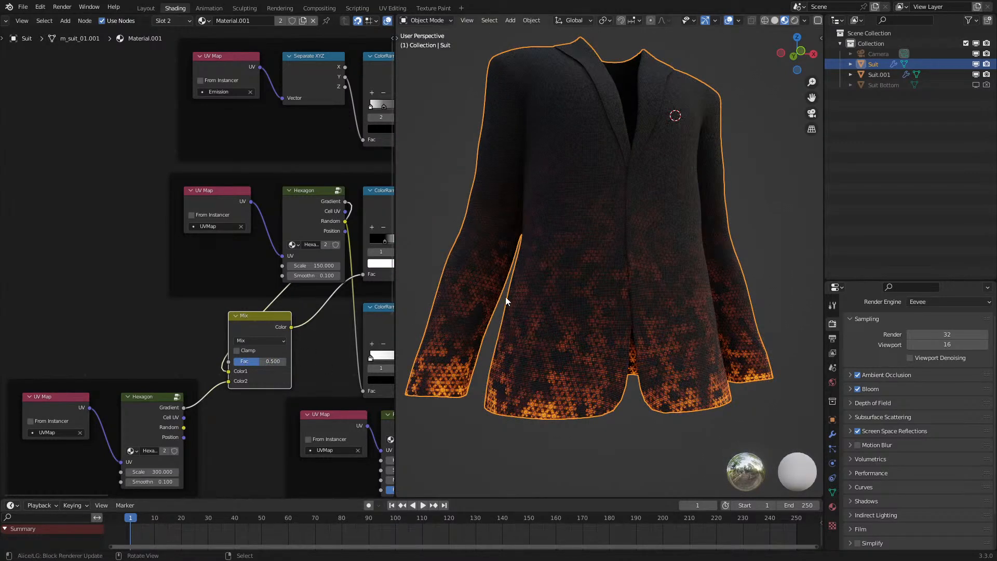
{"action": "scroll", "coordinate": [506, 297], "scroll_direction": "up", "scroll_amount": 4}
{"action": "scroll", "coordinate": [505, 297], "scroll_direction": "down", "scroll_amount": 3}
{"action": "middle_click_drag", "start_coordinate": [162, 457], "coordinate": [188, 382]}
{"action": "left_click_drag", "start_coordinate": [182, 397], "coordinate": [183, 398]}
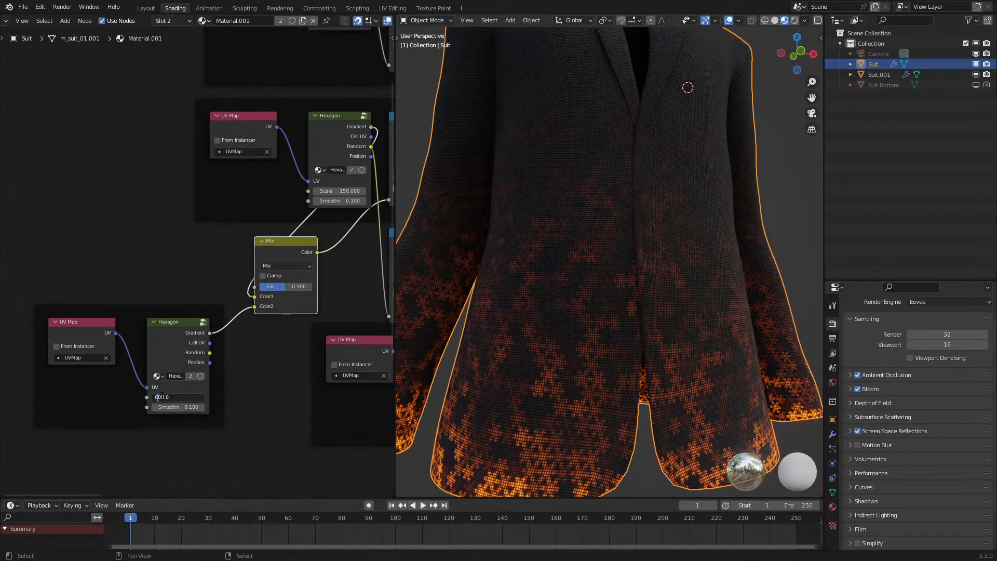
{"action": "type", "text": "6"}
{"action": "key", "text": "Return"}
{"action": "scroll", "coordinate": [502, 348], "scroll_direction": "down", "scroll_amount": 4}
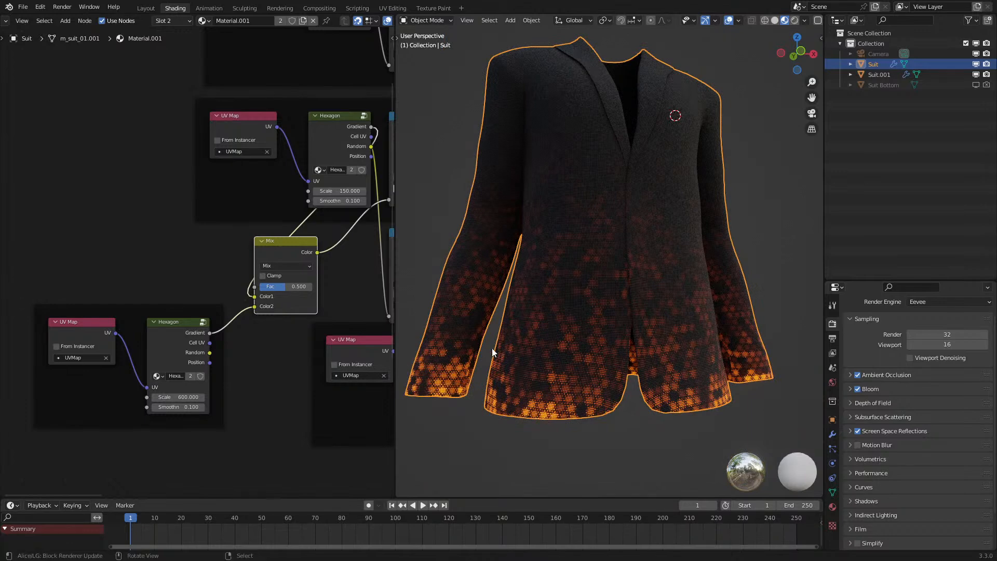
- Try lowering the hexagon Mix node's Fac to 0.400 and check the pattern up close
{"action": "scroll", "coordinate": [319, 314], "scroll_direction": "up", "scroll_amount": 2}
{"action": "left_click_drag", "start_coordinate": [320, 297], "coordinate": [308, 297], "text": "ctrl"}
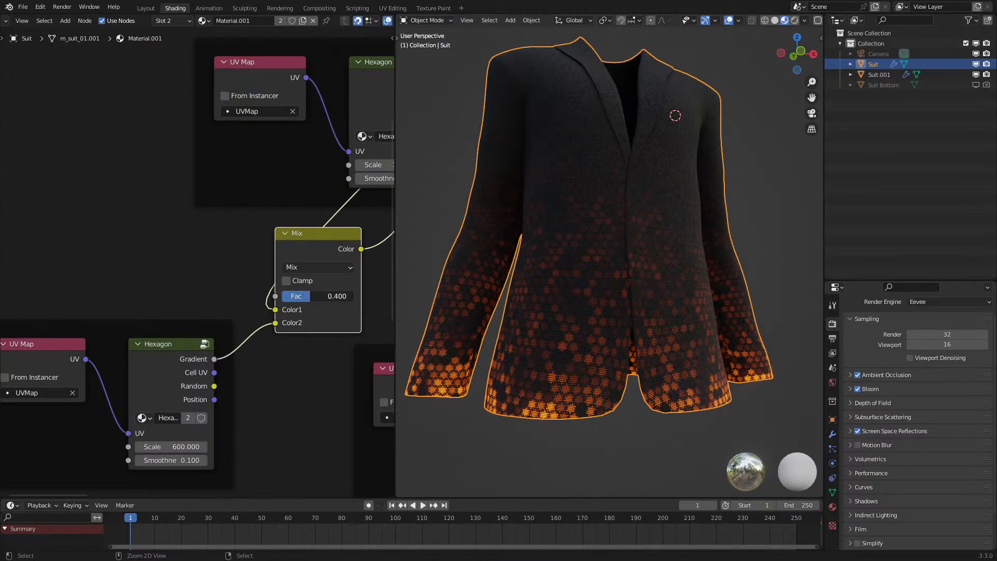
{"action": "scroll", "coordinate": [600, 296], "scroll_direction": "up", "scroll_amount": 6}
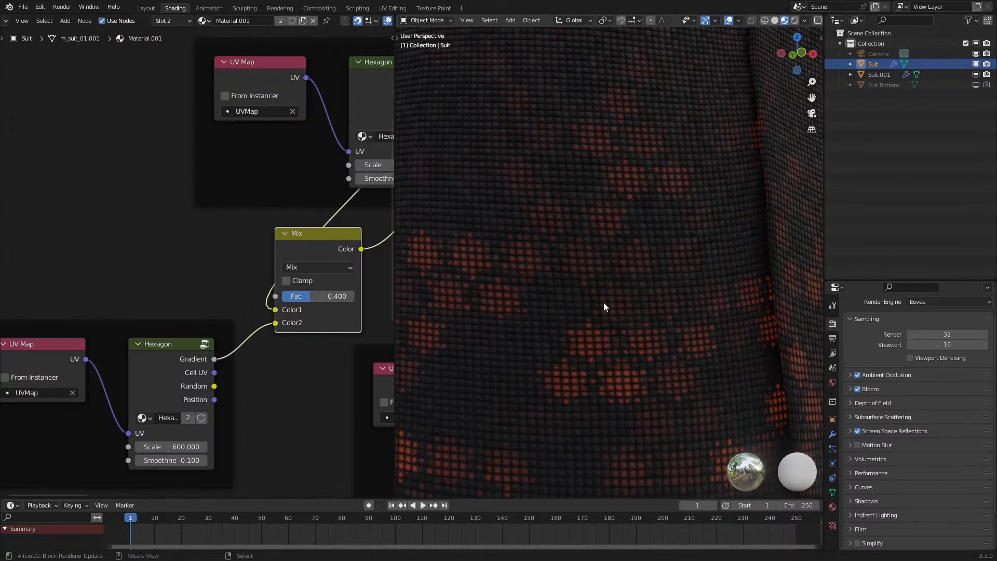
{"action": "scroll", "coordinate": [604, 303], "scroll_direction": "down", "scroll_amount": 6}
- Try a Scale of 900 on the duplicated Hexagon node and compare the pattern near and far
{"action": "left_click", "coordinate": [166, 447]}
{"action": "type", "text": "9"}
{"action": "key", "text": "Return"}
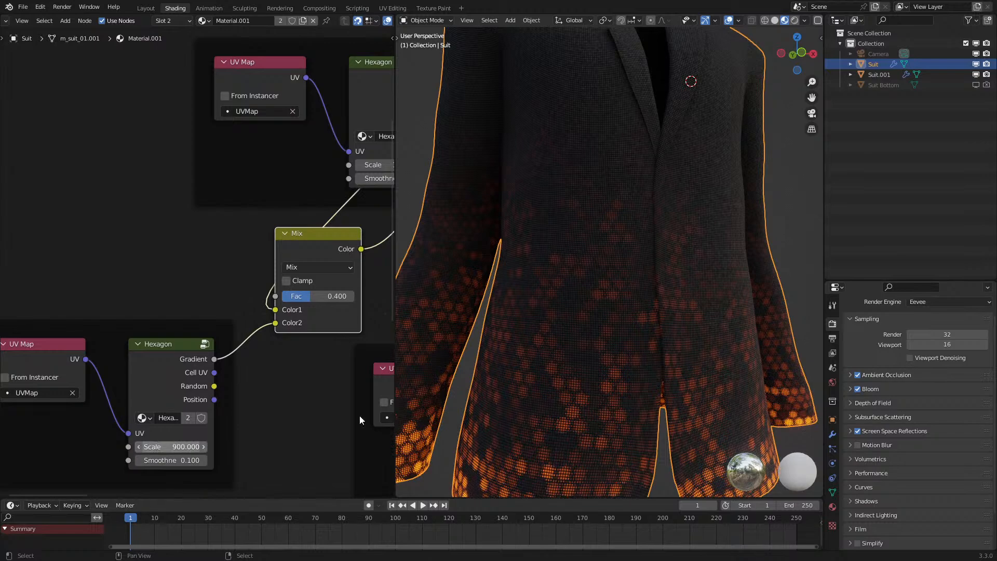
{"action": "scroll", "coordinate": [634, 338], "scroll_direction": "up", "scroll_amount": 2}
{"action": "scroll", "coordinate": [634, 337], "scroll_direction": "down", "scroll_amount": 6}
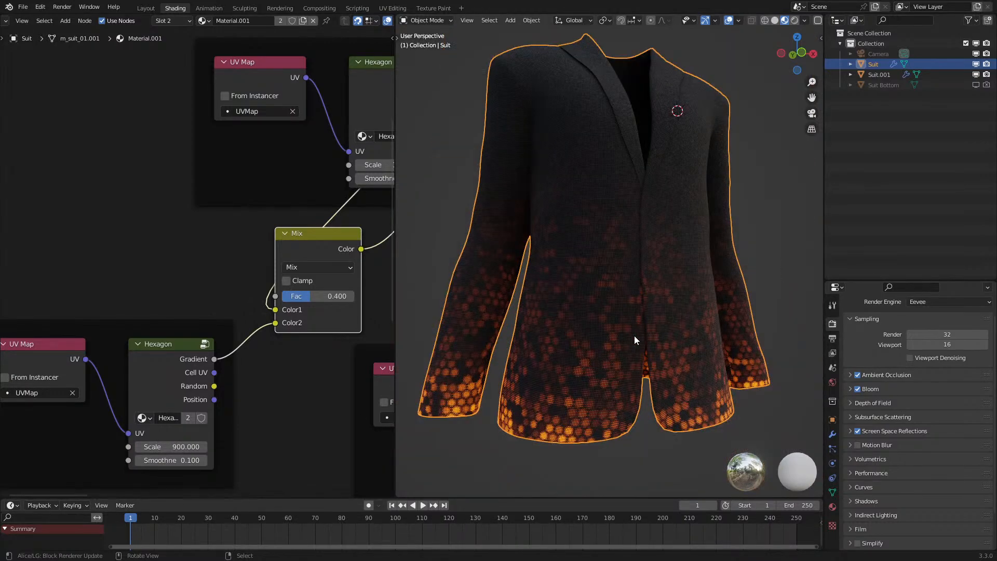
- Undo the last Scale and Fac changes and open the duplicated Hexagon node's Scale for editing
{"action": "key", "text": "ctrl+z"}
{"action": "left_click", "coordinate": [175, 447]}
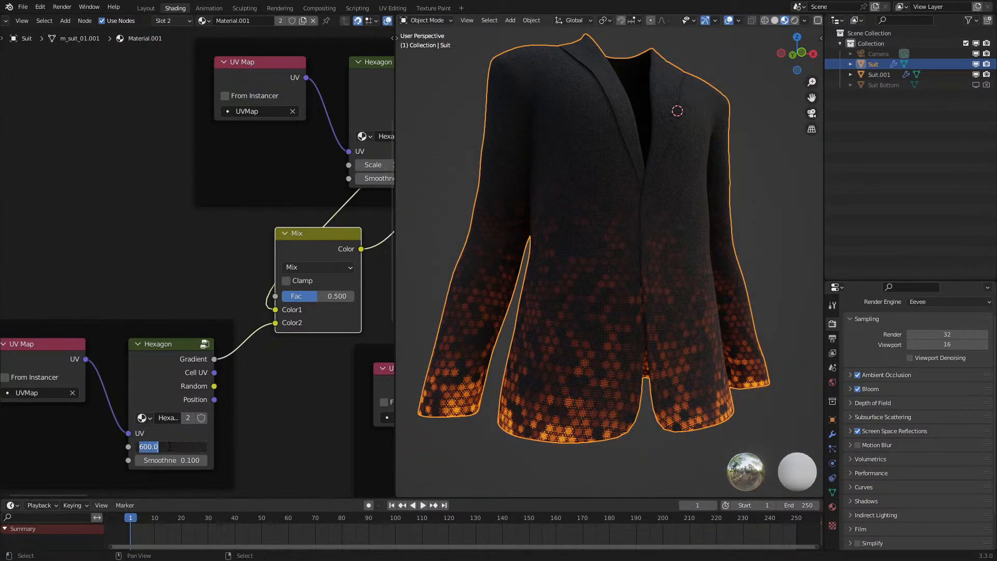
- Set the Scale of the lower Hexagon node to 200
{"action": "type", "text": "200"}
{"action": "key", "text": "Return"}
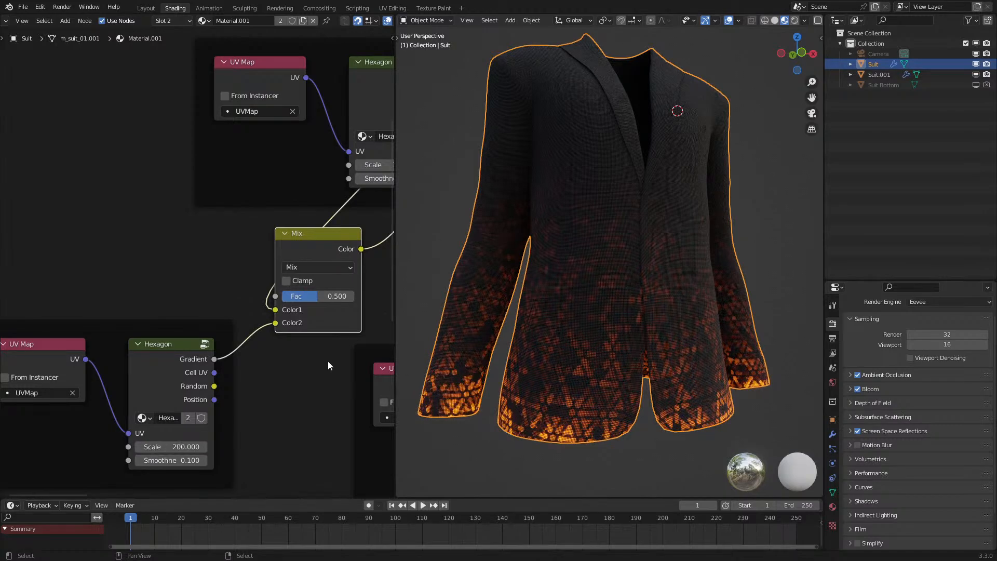
{"action": "middle_click_drag", "start_coordinate": [327, 363], "coordinate": [241, 398]}
{"action": "mouse_move", "coordinate": [540, 335]}
{"action": "middle_mouse_down"}
{"action": "mouse_move", "coordinate": [527, 342]}
{"action": "mouse_move", "coordinate": [552, 348]}
{"action": "middle_mouse_up"}
{"action": "scroll", "coordinate": [268, 231], "scroll_direction": "down", "scroll_amount": 4}
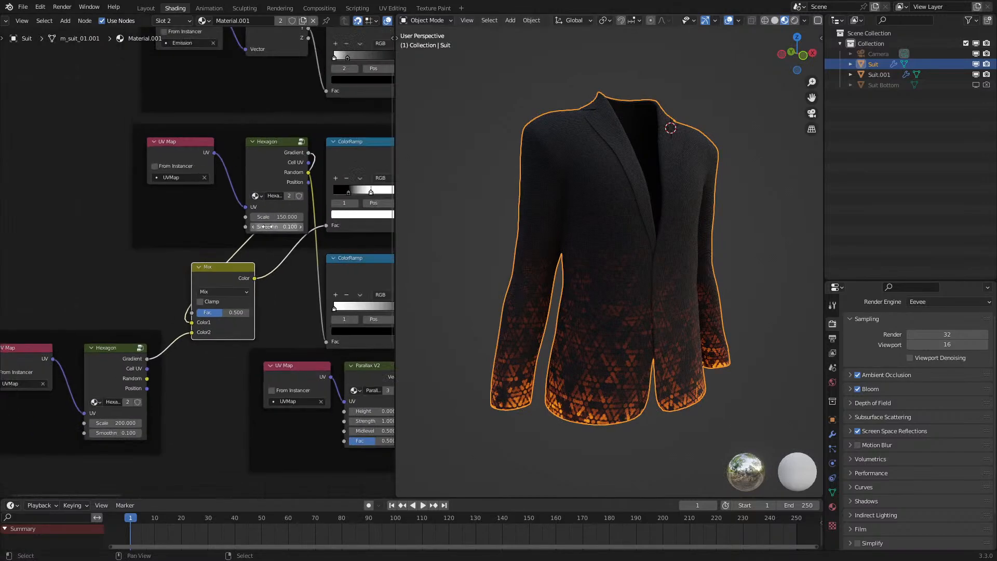
- Preview the Mix node's output directly on the suit and examine the blended hexagon pattern
{"action": "middle_click_drag", "start_coordinate": [268, 229], "coordinate": [228, 286]}
{"action": "left_click", "coordinate": [191, 331], "text": "ctrl+shift"}
{"action": "scroll", "coordinate": [571, 280], "scroll_direction": "up", "scroll_amount": 4}
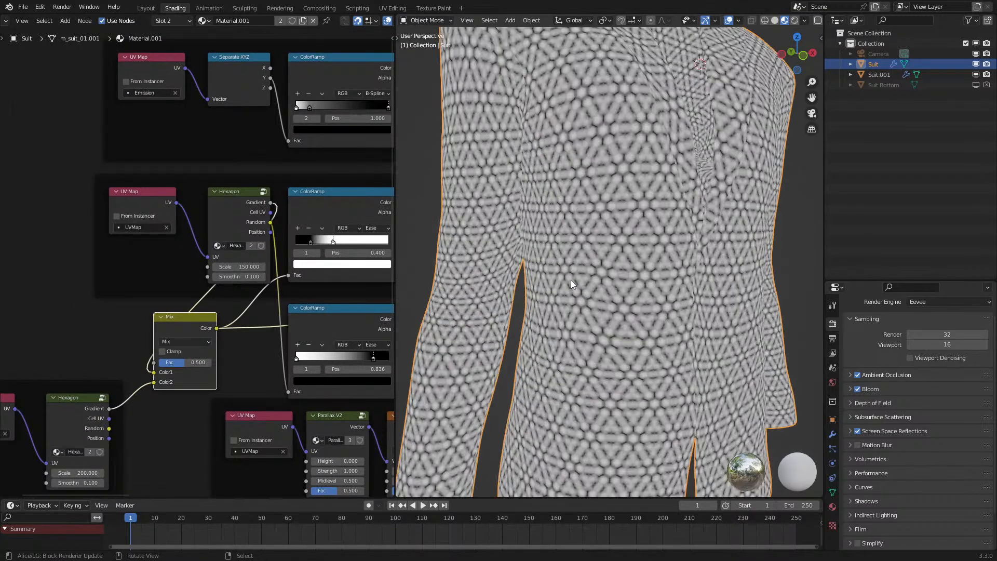
{"action": "scroll", "coordinate": [571, 279], "scroll_direction": "down", "scroll_amount": 2}
{"action": "middle_click_drag", "start_coordinate": [571, 280], "coordinate": [557, 296]}
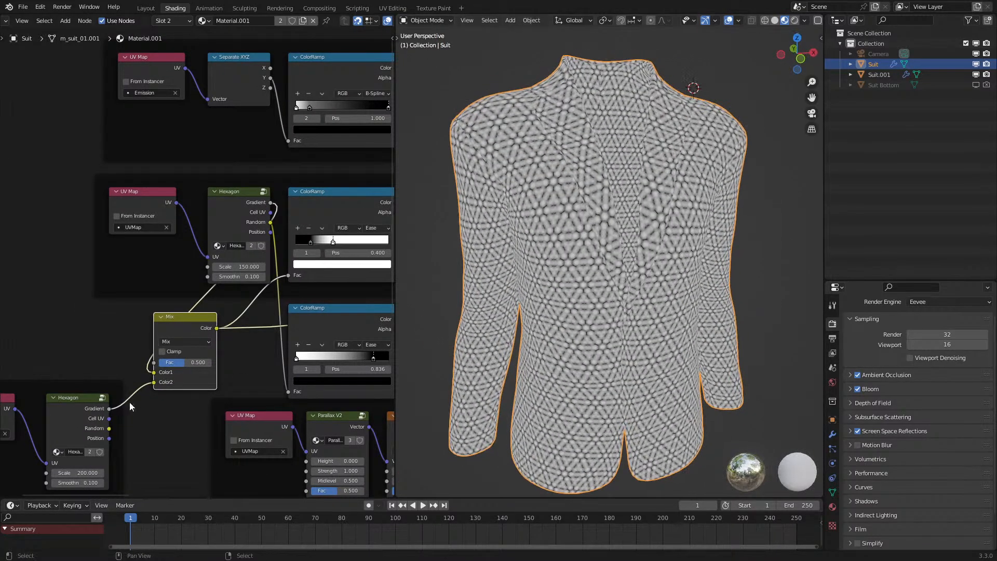
- Set the lower Hexagon node's Scale to 180 while previewing the mixed pattern
{"action": "middle_click_drag", "start_coordinate": [141, 428], "coordinate": [210, 370]}
{"action": "mouse_move", "coordinate": [150, 414]}
{"action": "left_mouse_down"}
{"action": "mouse_move", "coordinate": [126, 414]}
{"action": "mouse_move", "coordinate": [151, 414]}
{"action": "left_mouse_up"}
{"action": "key", "text": "Return"}
{"action": "key", "text": "ctrl+c"}
{"action": "key", "text": "ctrl+v"}
{"action": "left_click_drag", "start_coordinate": [156, 414], "coordinate": [175, 414]}
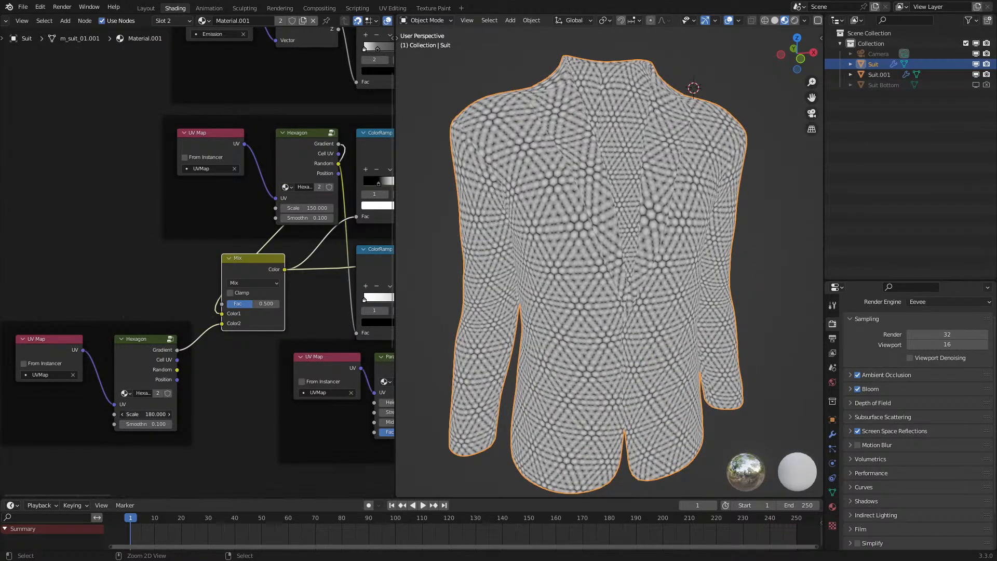
- Set the lower Hexagon node's Scale to 300 and check the pattern up close
{"action": "key", "text": "ctrl+v"}
{"action": "left_click", "coordinate": [154, 414]}
{"action": "type", "text": "300"}
{"action": "key", "text": "Return"}
{"action": "scroll", "coordinate": [743, 277], "scroll_direction": "up", "scroll_amount": 6}
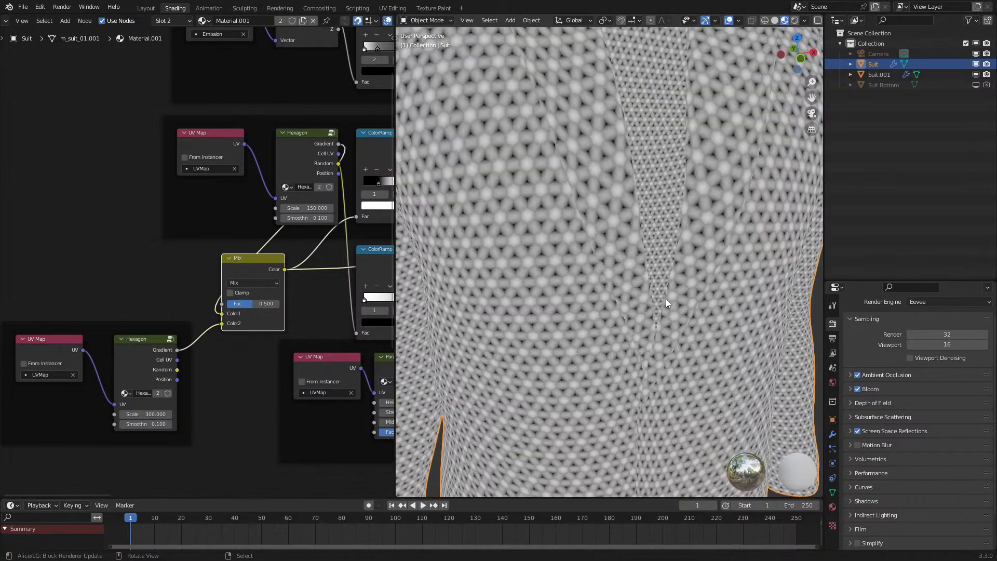
- Try Scale values of 200 and 250 on the lower Hexagon node and compare the patterns
{"action": "left_click", "coordinate": [144, 414]}
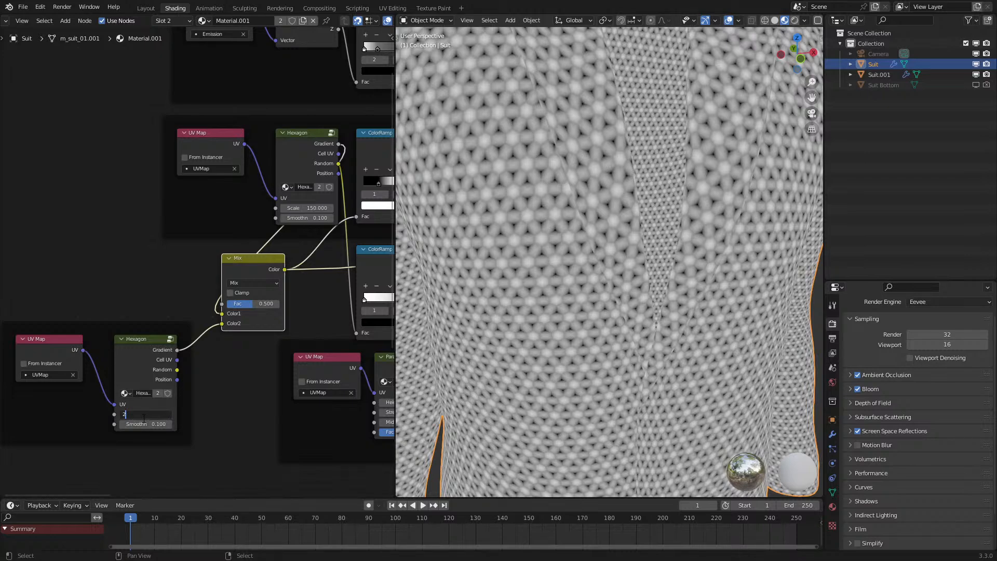
{"action": "type", "text": "200"}
{"action": "key", "text": "Return"}
{"action": "scroll", "coordinate": [601, 292], "scroll_direction": "down", "scroll_amount": 6}
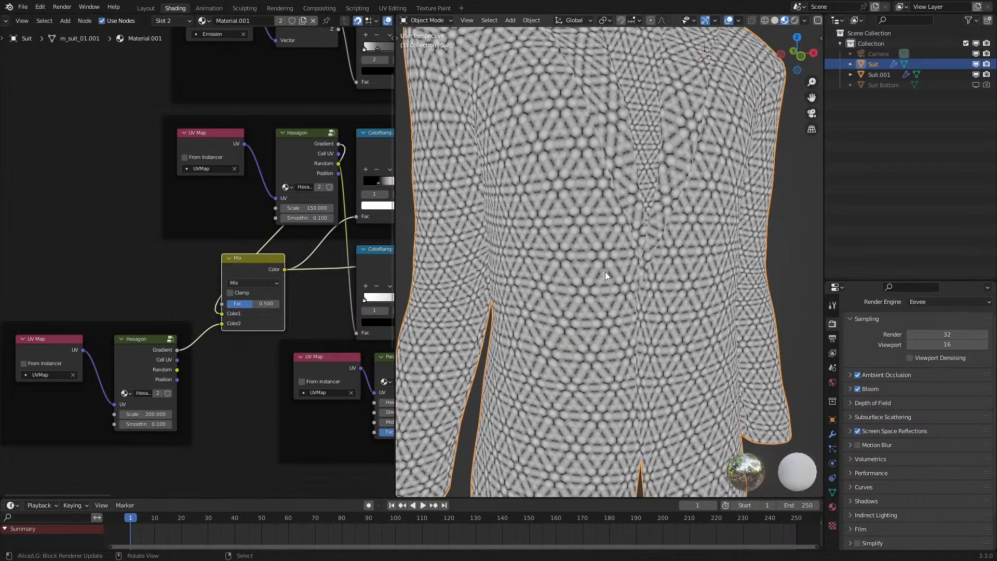
{"action": "key", "text": "Return"}
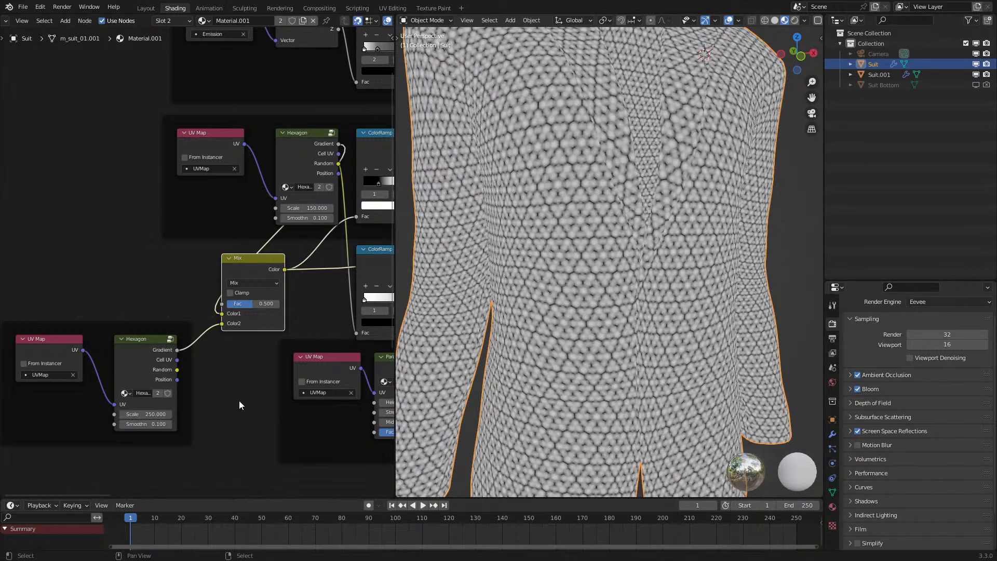
- Preview the Principled BSDF on the suit and examine the glowing pattern from several angles and distances
{"action": "scroll", "coordinate": [578, 354], "scroll_direction": "down", "scroll_amount": 5}
{"action": "scroll", "coordinate": [288, 348], "scroll_direction": "down", "scroll_amount": 7}
{"action": "middle_click_drag", "start_coordinate": [288, 348], "coordinate": [143, 418]}
{"action": "left_click", "coordinate": [270, 229], "text": "ctrl+shift"}
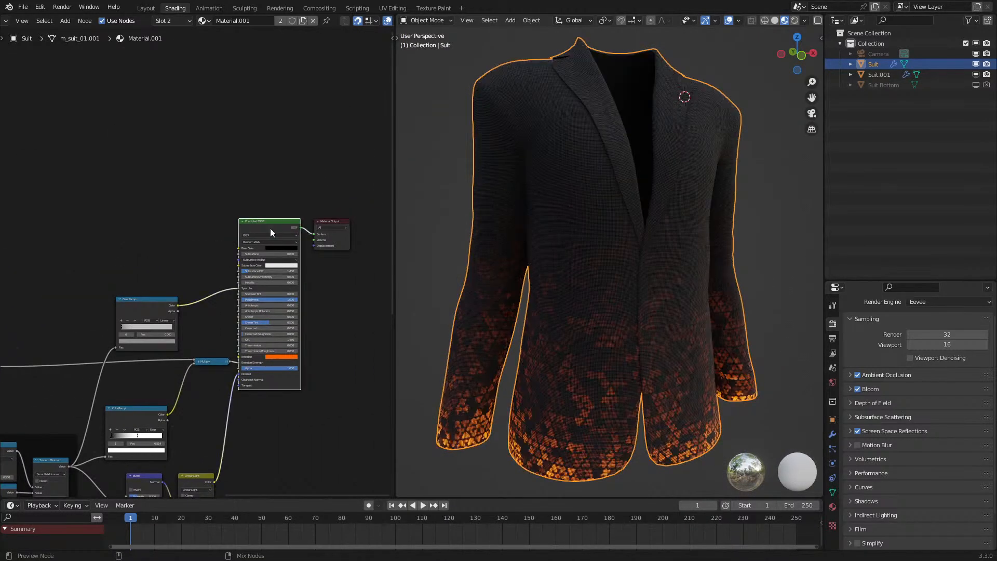
{"action": "scroll", "coordinate": [718, 285], "scroll_direction": "down", "scroll_amount": 2}
{"action": "middle_click_drag", "start_coordinate": [718, 285], "coordinate": [696, 312]}
{"action": "scroll", "coordinate": [667, 294], "scroll_direction": "up", "scroll_amount": 3}
{"action": "scroll", "coordinate": [707, 302], "scroll_direction": "down", "scroll_amount": 3}
{"action": "scroll", "coordinate": [697, 311], "scroll_direction": "up", "scroll_amount": 3}
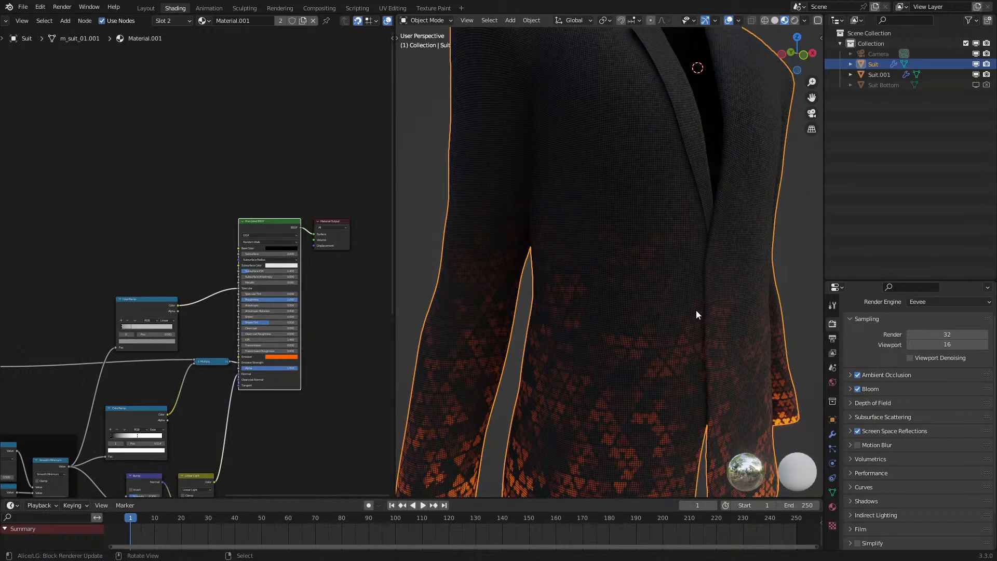
{"action": "scroll", "coordinate": [696, 310], "scroll_direction": "down", "scroll_amount": 3}
{"action": "scroll", "coordinate": [696, 310], "scroll_direction": "up", "scroll_amount": 2}
{"action": "middle_click_drag", "start_coordinate": [695, 310], "coordinate": [605, 300]}
- Try a Scale of 700 on the lower Hexagon node, inspect the fabric closely, and undo the change
{"action": "middle_click_drag", "start_coordinate": [251, 387], "coordinate": [14, 222]}
{"action": "scroll", "coordinate": [194, 264], "scroll_direction": "up", "scroll_amount": 5}
{"action": "left_click", "coordinate": [129, 338]}
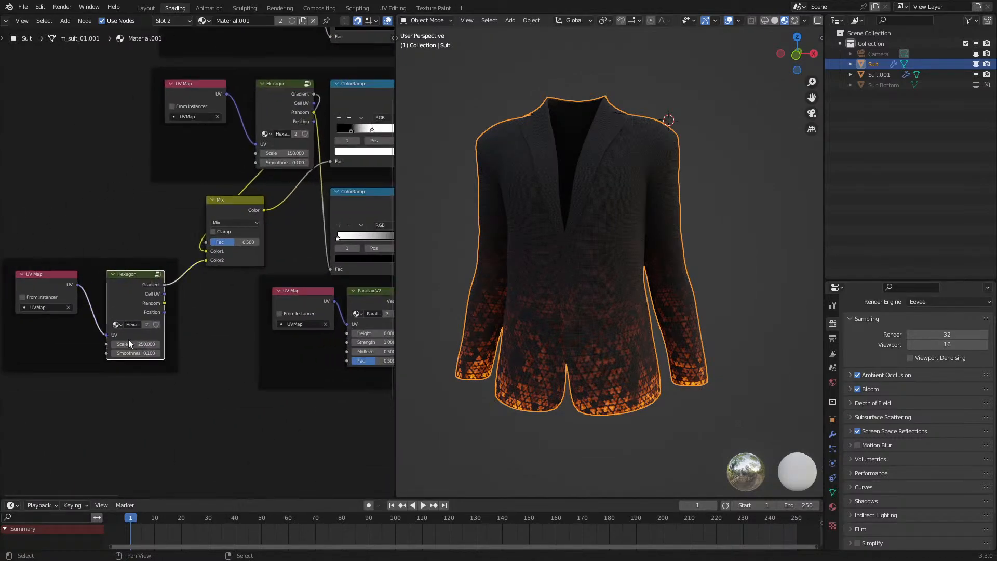
{"action": "type", "text": "700"}
{"action": "key", "text": "Return"}
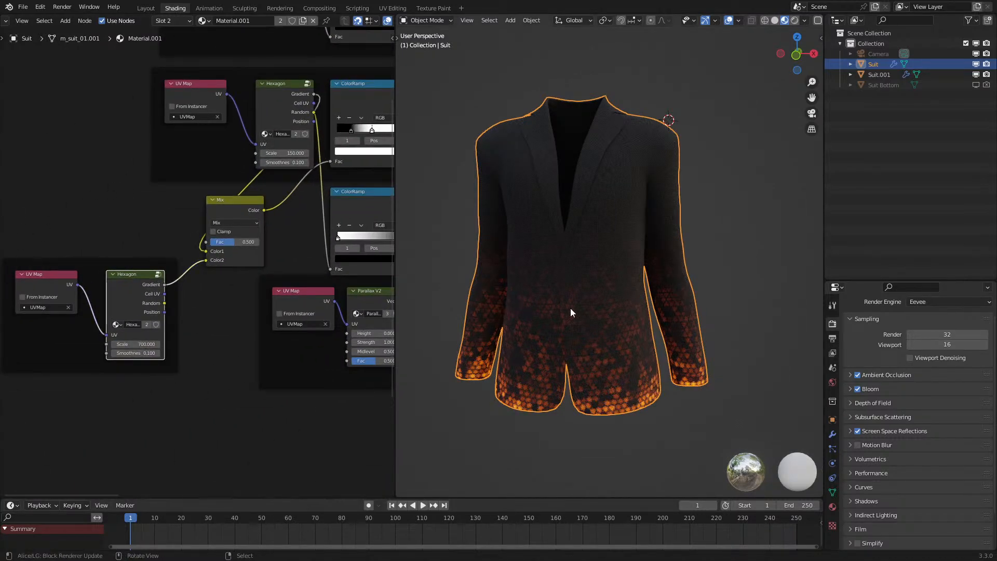
{"action": "scroll", "coordinate": [591, 304], "scroll_direction": "up", "scroll_amount": 10}
{"action": "key", "text": "ctrl+z"}
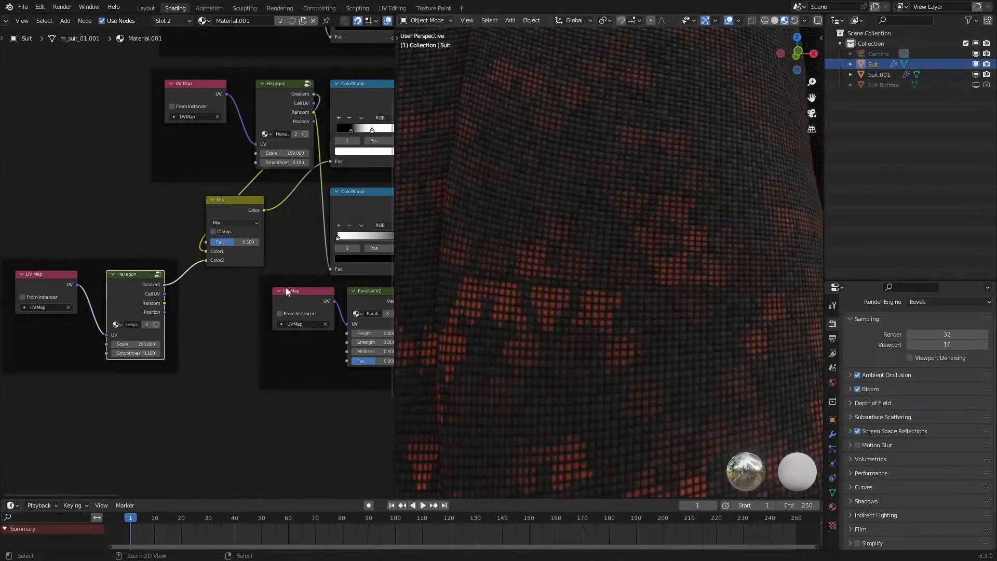
{"action": "scroll", "coordinate": [695, 255], "scroll_direction": "down", "scroll_amount": 10}
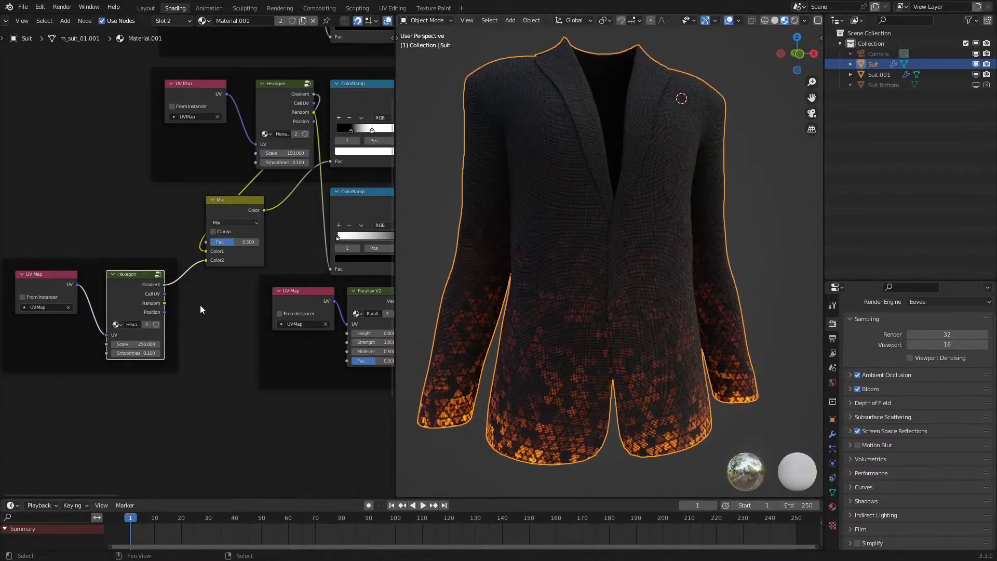
- Duplicate the Mix node and place the copy below the original, beside the lower Hexagon node
{"action": "scroll", "coordinate": [153, 314], "scroll_direction": "up", "scroll_amount": 1}
{"action": "middle_click_drag", "start_coordinate": [184, 291], "coordinate": [127, 341]}
{"action": "left_click", "coordinate": [205, 246]}
{"action": "key", "text": "shift+d"}
{"action": "left_click", "coordinate": [182, 369]}
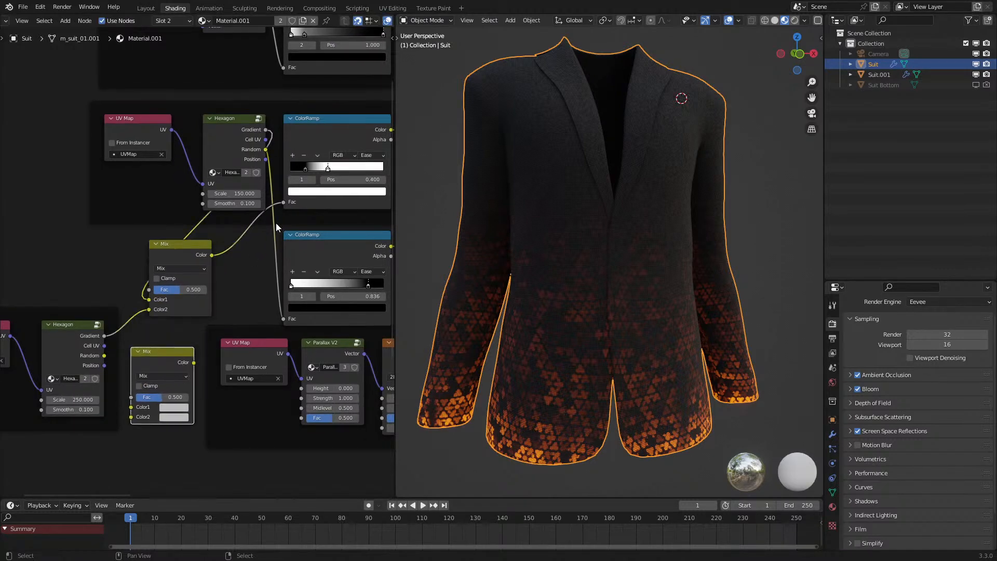
- Connect both Hexagons' Random outputs to the duplicate Mix, its Color to the lower ColorRamp, and the upper Hexagon's Gradient to the upper ColorRamp
{"action": "left_click_drag", "start_coordinate": [266, 150], "coordinate": [131, 406]}
{"action": "left_click_drag", "start_coordinate": [105, 355], "coordinate": [130, 417]}
{"action": "left_click_drag", "start_coordinate": [265, 129], "coordinate": [283, 202]}
{"action": "left_click_drag", "start_coordinate": [194, 362], "coordinate": [284, 314]}
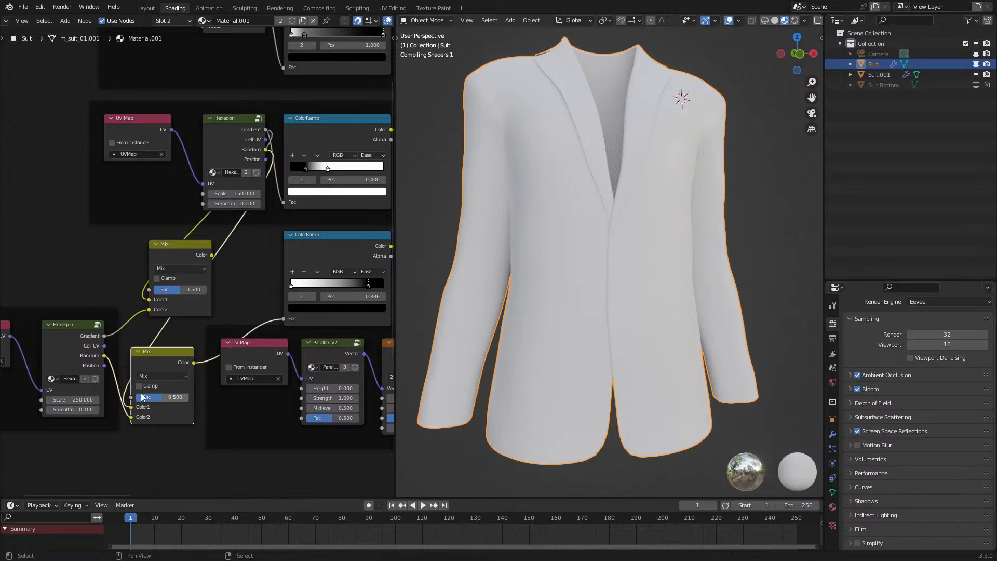
- Set the lower Hexagon node's Scale to 300 and inspect the glowing dots on the suit
{"action": "scroll", "coordinate": [584, 305], "scroll_direction": "up", "scroll_amount": 5}
{"action": "scroll", "coordinate": [589, 301], "scroll_direction": "down", "scroll_amount": 1}
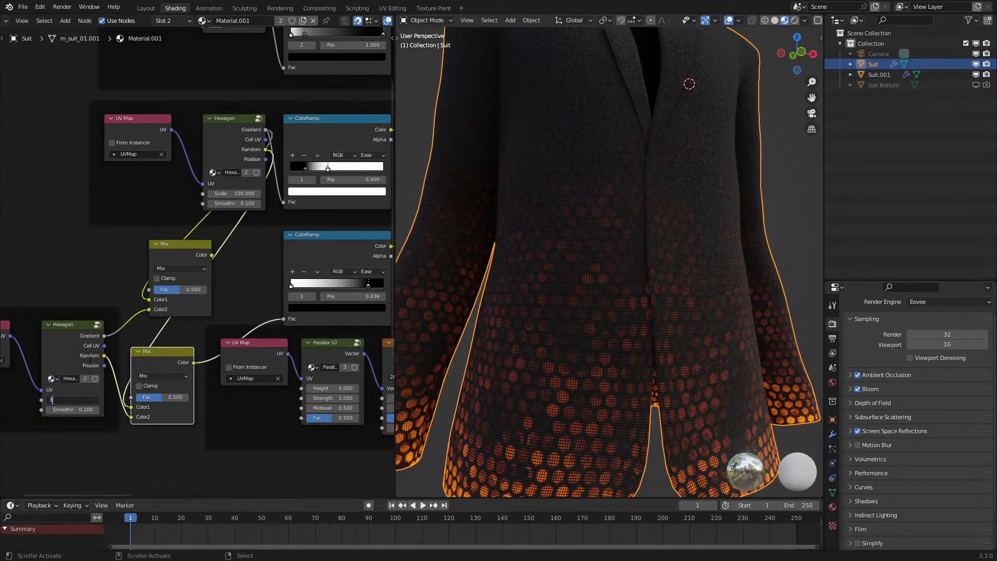
{"action": "type", "text": "300"}
{"action": "key", "text": "Return"}
{"action": "scroll", "coordinate": [586, 275], "scroll_direction": "up", "scroll_amount": 3}
{"action": "scroll", "coordinate": [587, 275], "scroll_direction": "down", "scroll_amount": 5}
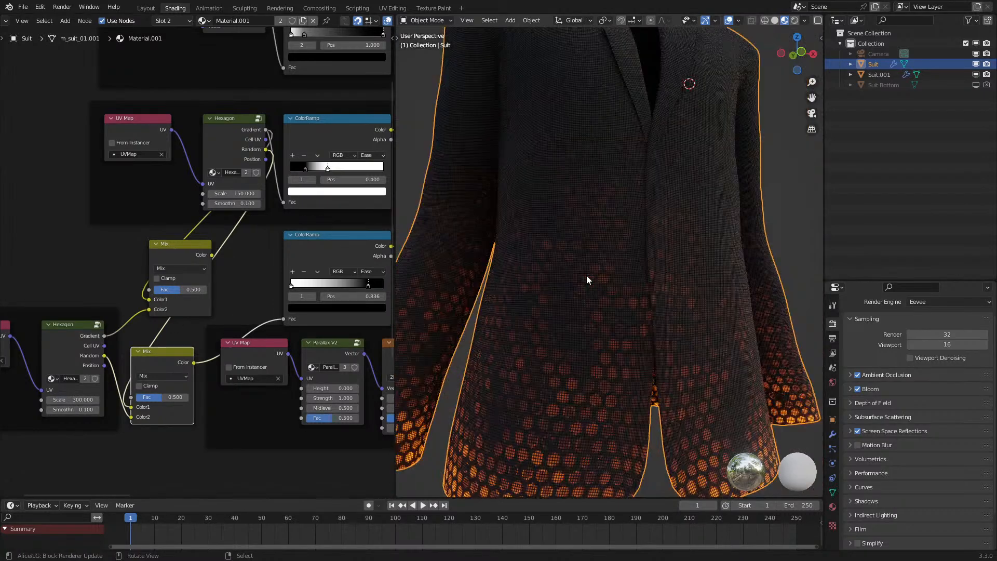
{"action": "middle_click_drag", "start_coordinate": [585, 275], "coordinate": [591, 272]}
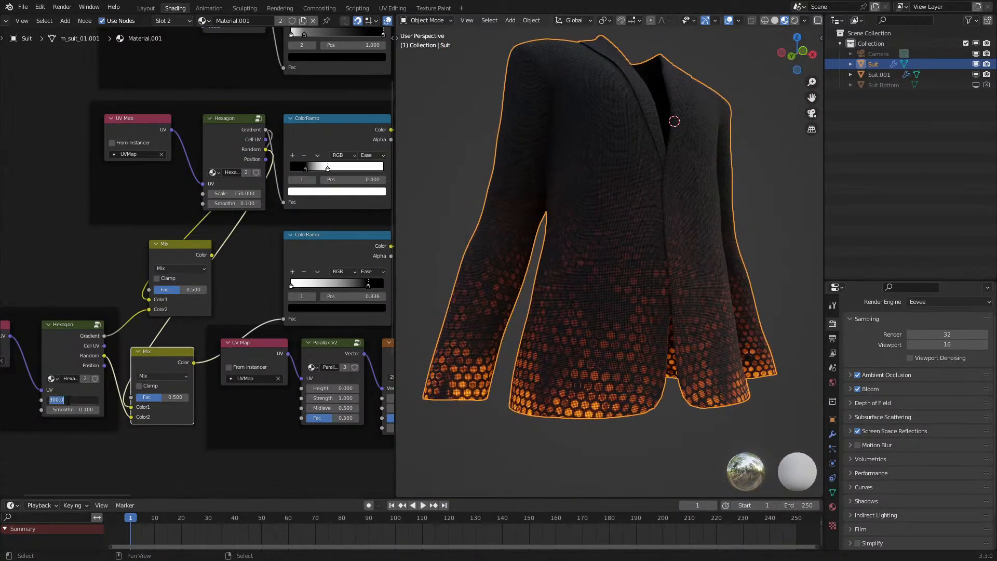
- Set the lower Hexagon node's Scale to 900 and inspect the suit near and far
{"action": "type", "text": "900"}
{"action": "key", "text": "Return"}
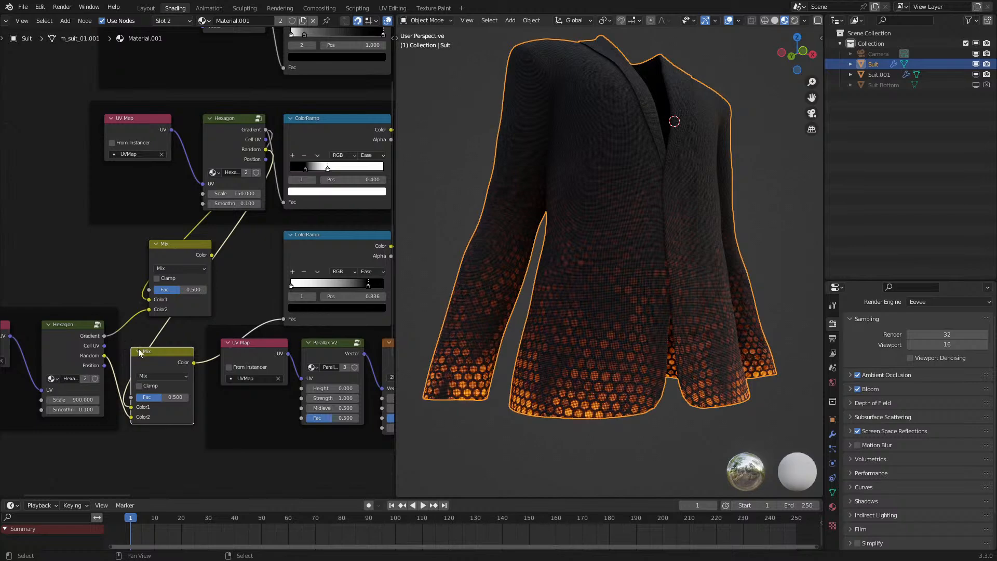
{"action": "scroll", "coordinate": [275, 342], "scroll_direction": "up", "scroll_amount": 1}
{"action": "scroll", "coordinate": [525, 311], "scroll_direction": "up", "scroll_amount": 4}
{"action": "scroll", "coordinate": [525, 311], "scroll_direction": "down", "scroll_amount": 6}
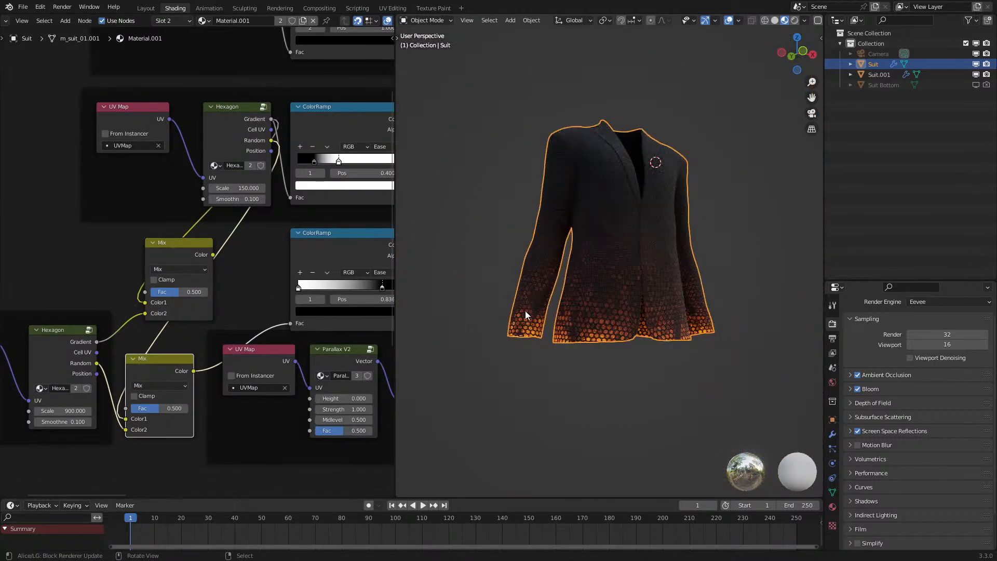
{"action": "scroll", "coordinate": [519, 331], "scroll_direction": "up", "scroll_amount": 3}
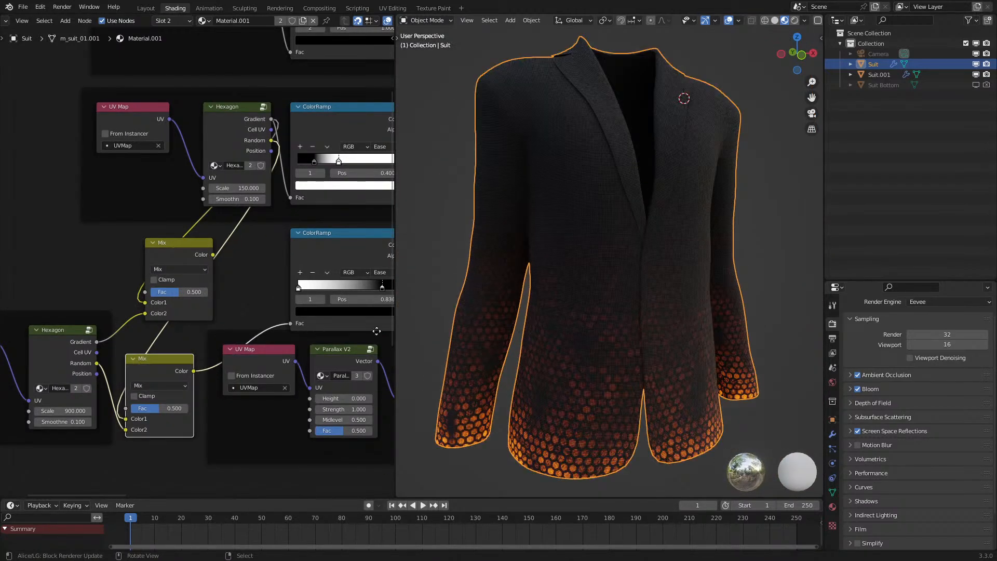
- Change the blending mode of the duplicated Mix node to Linear Light
{"action": "scroll", "coordinate": [194, 384], "scroll_direction": "up", "scroll_amount": 1}
{"action": "left_click_drag", "start_coordinate": [160, 420], "coordinate": [128, 419]}
{"action": "right_click", "coordinate": [127, 420]}
{"action": "left_click", "coordinate": [136, 395]}
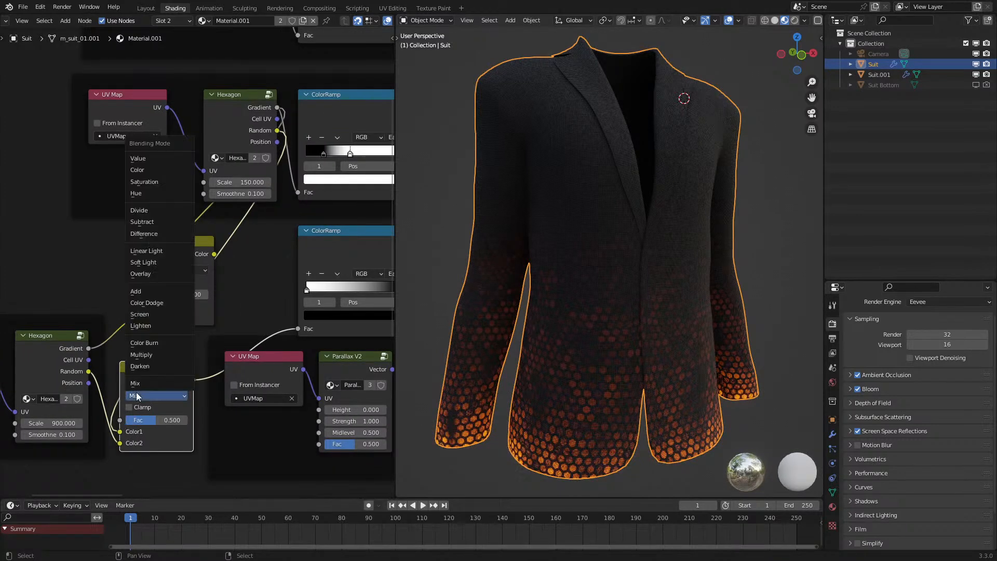
{"action": "left_click", "coordinate": [171, 251]}
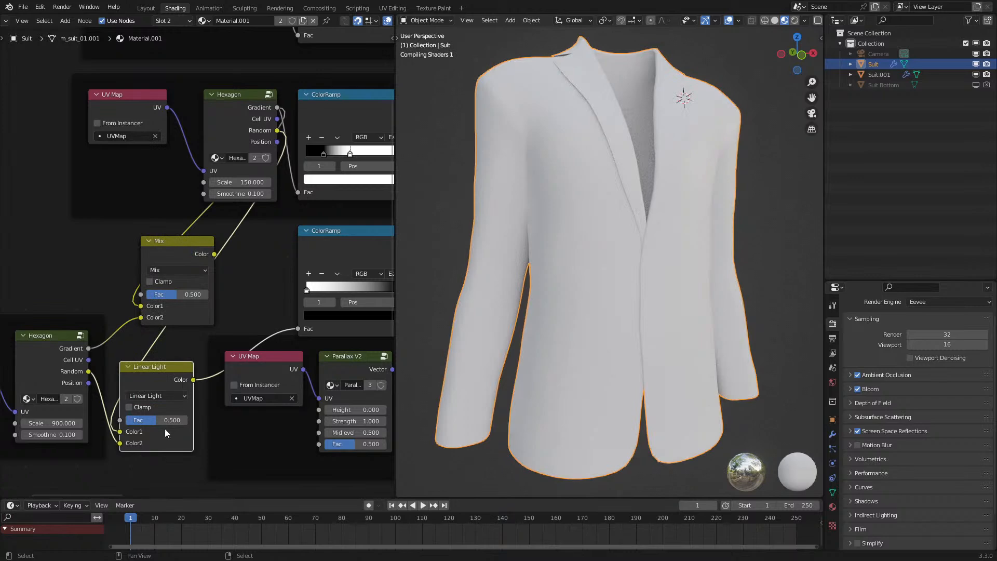
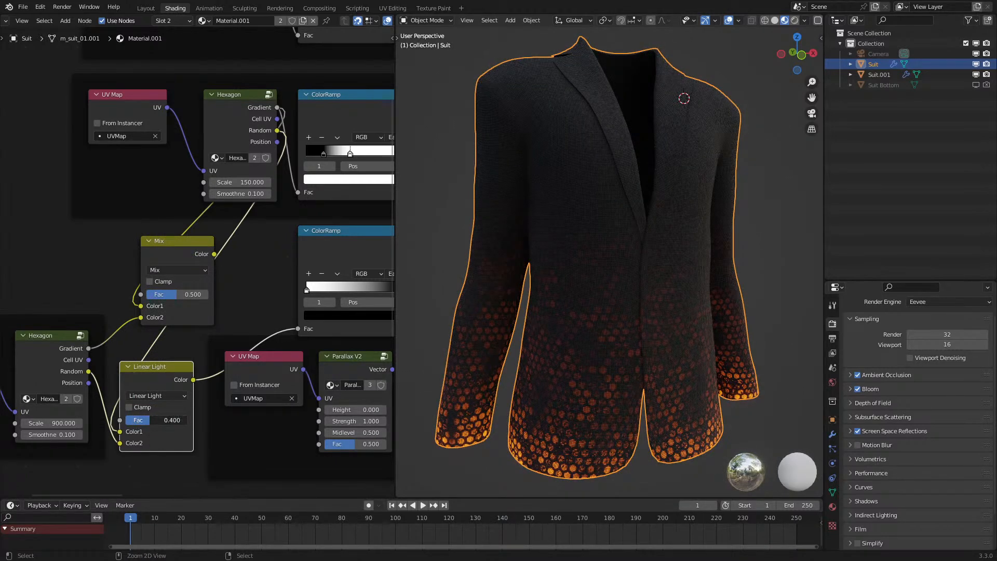
- Set the Linear Light node's factor to 0.400 and check the suit from the front
{"action": "left_click_drag", "start_coordinate": [144, 421], "coordinate": [138, 420], "text": "ctrl"}
{"action": "middle_click_drag", "start_coordinate": [471, 376], "coordinate": [458, 376]}
{"action": "scroll", "coordinate": [458, 376], "scroll_direction": "down", "scroll_amount": 1}
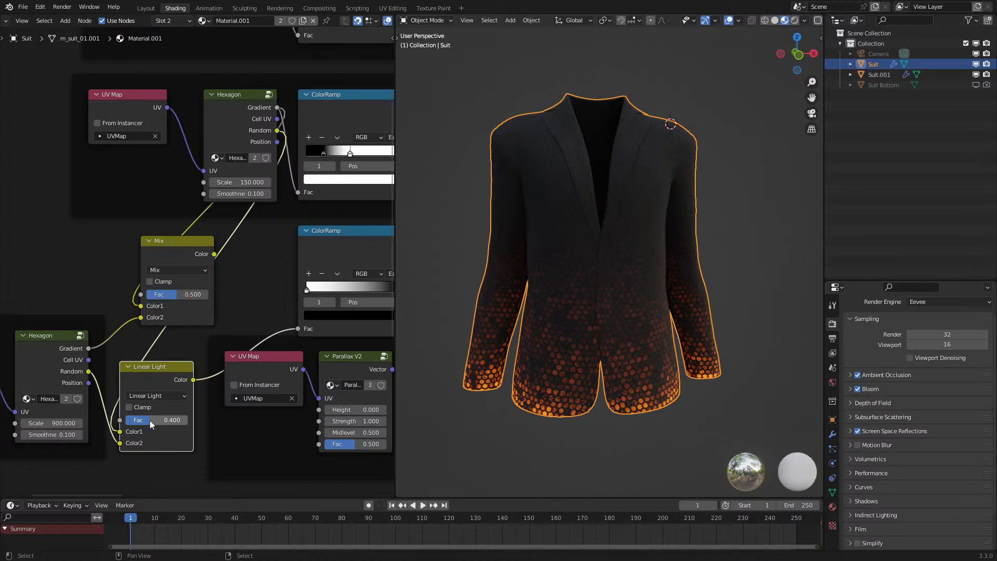
- Set the lower Hexagon node's Scale to 300 and inspect the Linear Light blend up close
{"action": "middle_click_drag", "start_coordinate": [112, 430], "coordinate": [219, 381]}
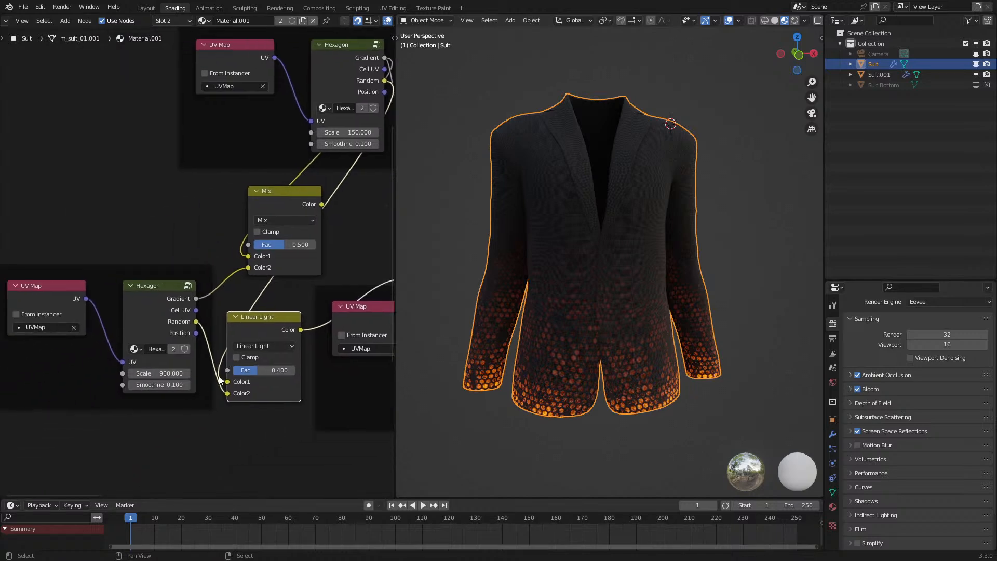
{"action": "left_click", "coordinate": [155, 373]}
{"action": "type", "text": "30"}
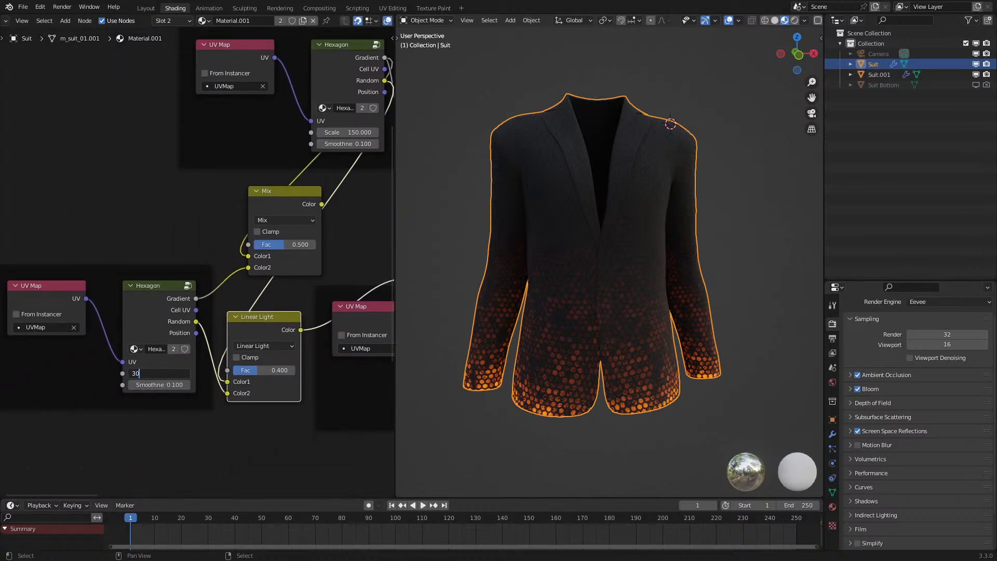
{"action": "type", "text": "0"}
{"action": "key", "text": "Return"}
{"action": "scroll", "coordinate": [540, 322], "scroll_direction": "up", "scroll_amount": 10}
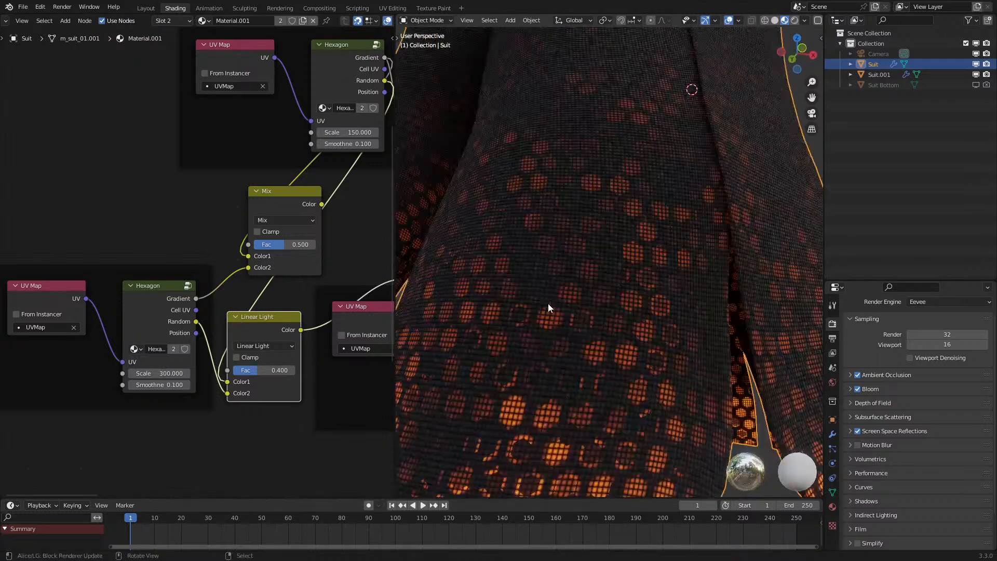
- Set the lower Hexagon node's Scale to 200 with the Linear Light blend applied
{"action": "middle_click_drag", "start_coordinate": [187, 375], "coordinate": [213, 353]}
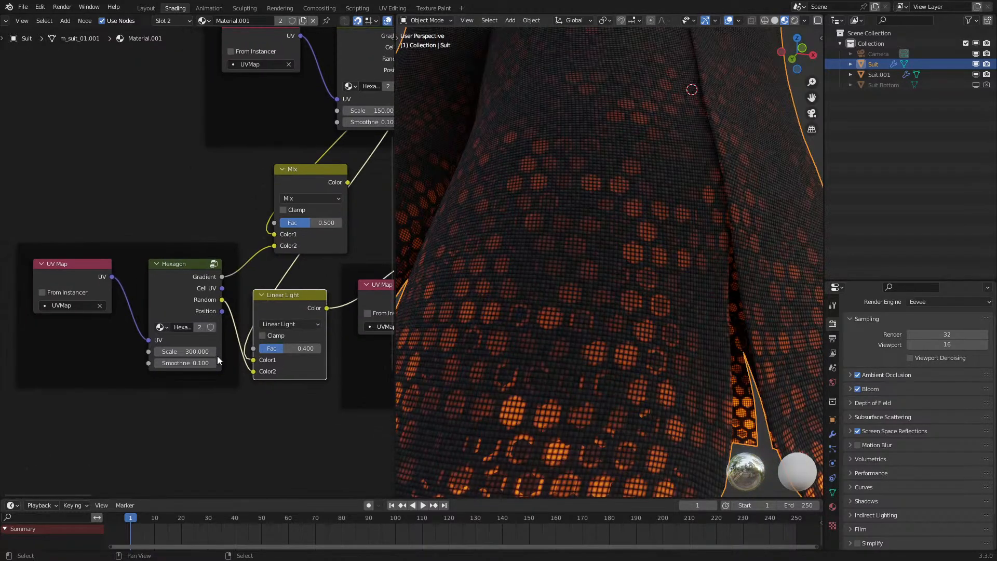
{"action": "scroll", "coordinate": [613, 381], "scroll_direction": "down", "scroll_amount": 4}
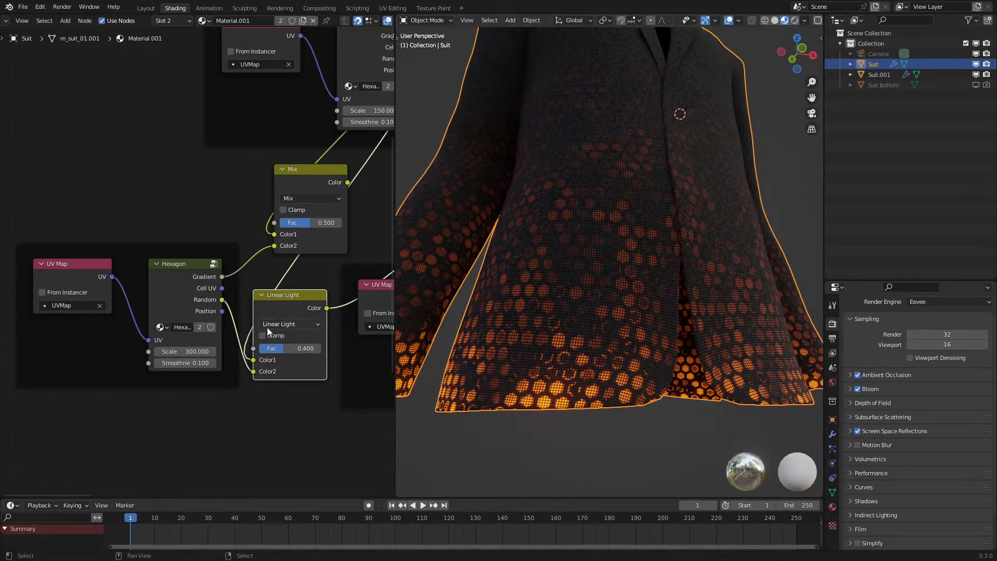
{"action": "left_click_drag", "start_coordinate": [195, 353], "coordinate": [145, 353], "text": "ctrl"}
{"action": "key", "text": "ctrl+z"}
{"action": "type", "text": "200"}
{"action": "key", "text": "Return"}
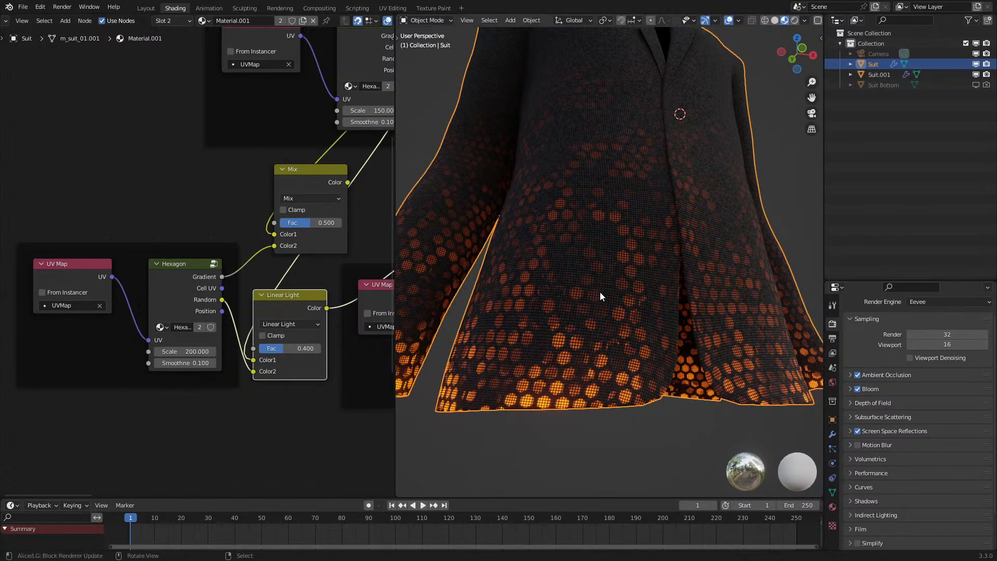
- Set the lower Hexagon node's Scale to 600 and view the whole suit
{"action": "scroll", "coordinate": [601, 294], "scroll_direction": "down", "scroll_amount": 5}
{"action": "double_click", "coordinate": [176, 352]}
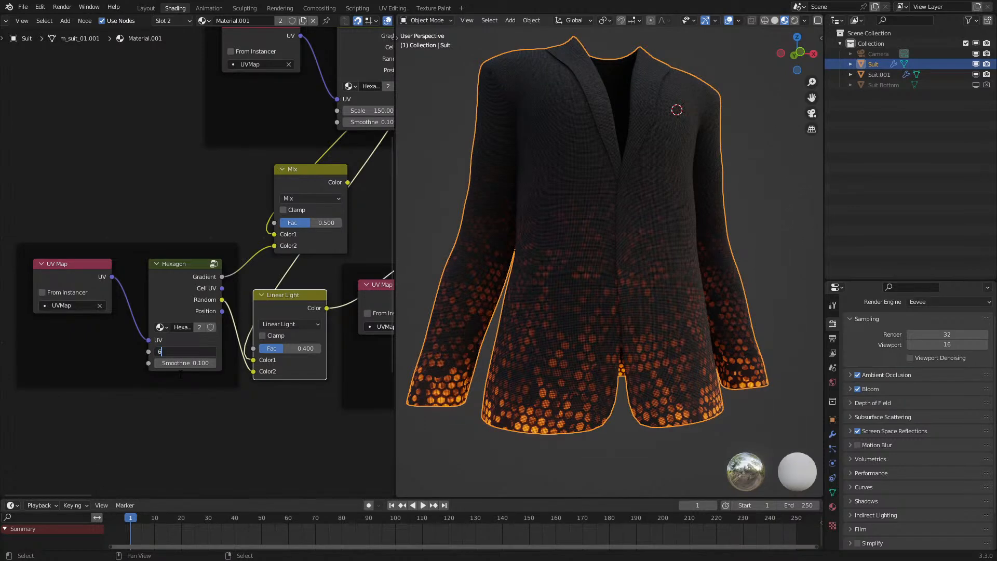
{"action": "key", "text": "Return"}
{"action": "scroll", "coordinate": [621, 296], "scroll_direction": "down", "scroll_amount": 2}
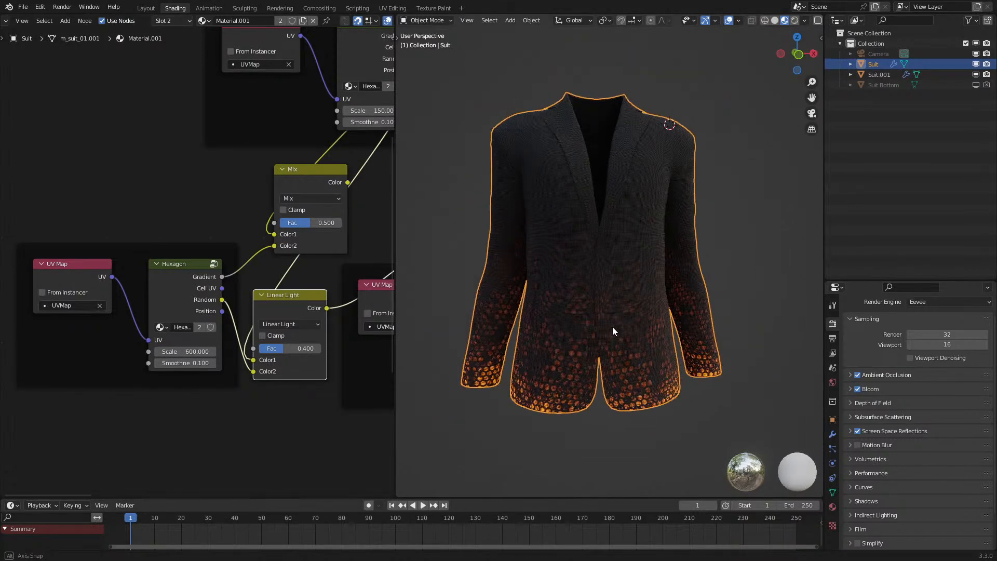
- Reconnect the Mix node's color to the upper ColorRamp and the upper Hexagon's Random to the lower ColorRamp, then delete the Linear Light node beside Mix
{"action": "scroll", "coordinate": [613, 330], "scroll_direction": "up", "scroll_amount": 2}
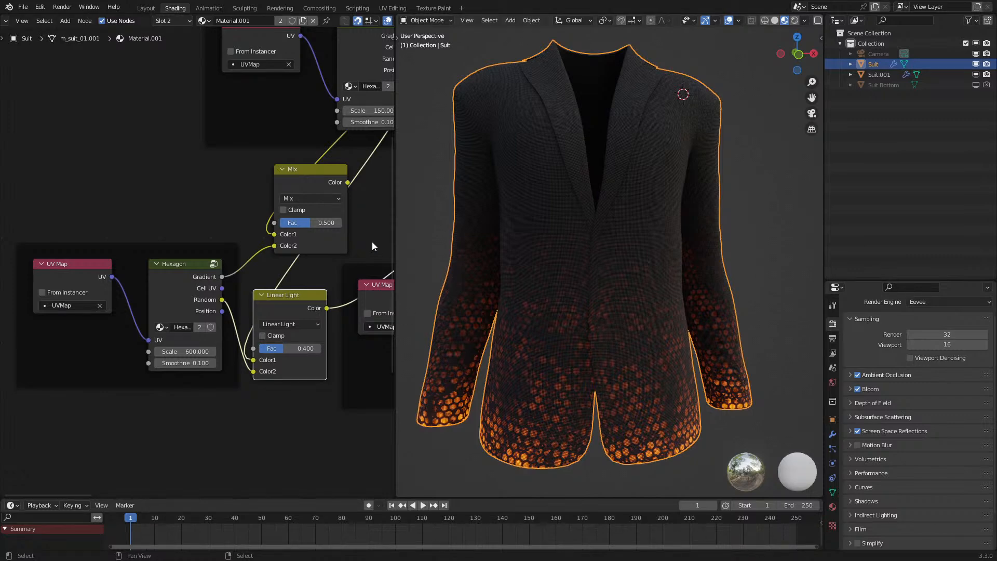
{"action": "middle_click_drag", "start_coordinate": [376, 245], "coordinate": [225, 361]}
{"action": "left_click_drag", "start_coordinate": [196, 299], "coordinate": [227, 343]}
{"action": "left_click_drag", "start_coordinate": [260, 176], "coordinate": [281, 373]}
{"action": "left_click_drag", "start_coordinate": [196, 299], "coordinate": [281, 237]}
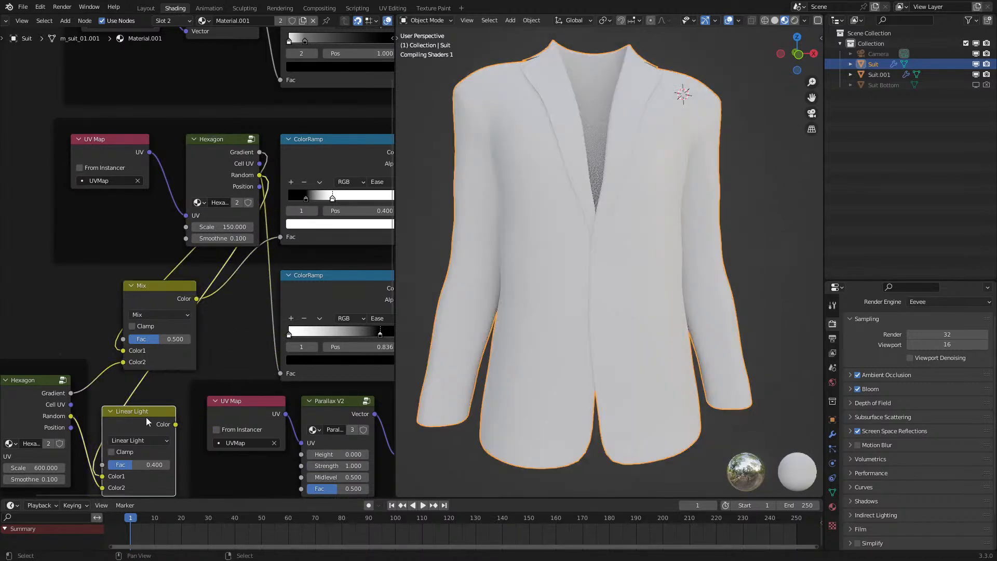
{"action": "left_click", "coordinate": [147, 413]}
{"action": "key", "text": "x"}
- Set the lower Hexagon node's Scale to 250 and view the pattern on the whole suit
{"action": "middle_click_drag", "start_coordinate": [574, 292], "coordinate": [590, 288]}
{"action": "middle_click_drag", "start_coordinate": [190, 399], "coordinate": [298, 335]}
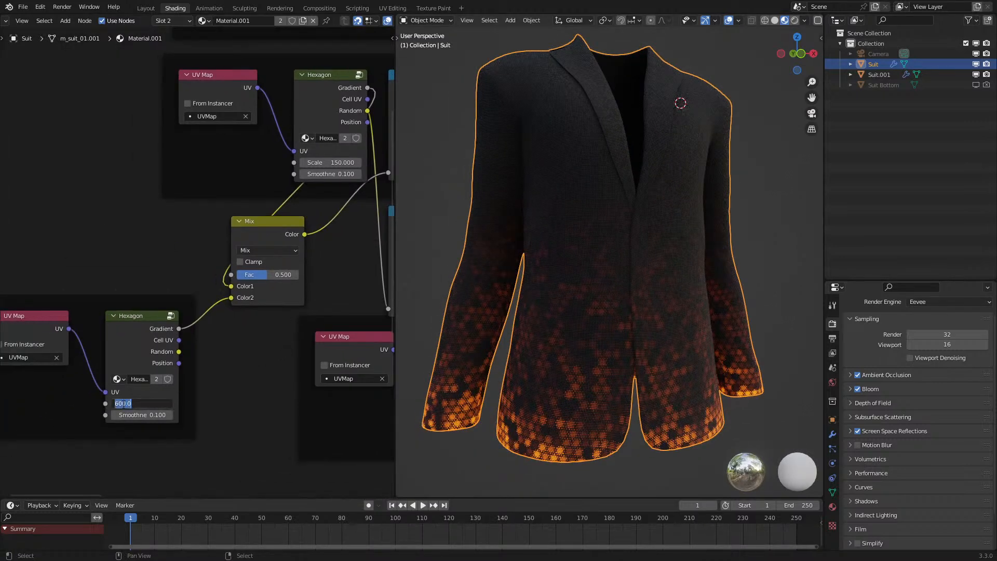
{"action": "type", "text": "0"}
{"action": "key", "text": "Return"}
{"action": "middle_click_drag", "start_coordinate": [641, 277], "coordinate": [597, 285]}
{"action": "scroll", "coordinate": [480, 348], "scroll_direction": "down", "scroll_amount": 3}
{"action": "middle_click_drag", "start_coordinate": [522, 346], "coordinate": [463, 366]}
{"action": "scroll", "coordinate": [472, 355], "scroll_direction": "up", "scroll_amount": 3}
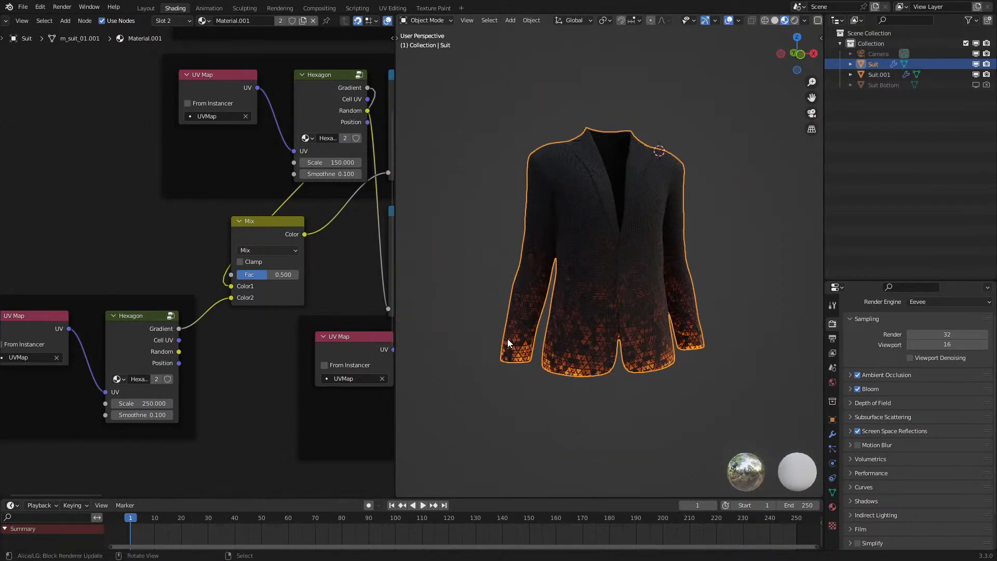
- Try raising the Mix node's factor to 1.000 to compare the pattern
{"action": "left_click_drag", "start_coordinate": [268, 274], "coordinate": [299, 275]}
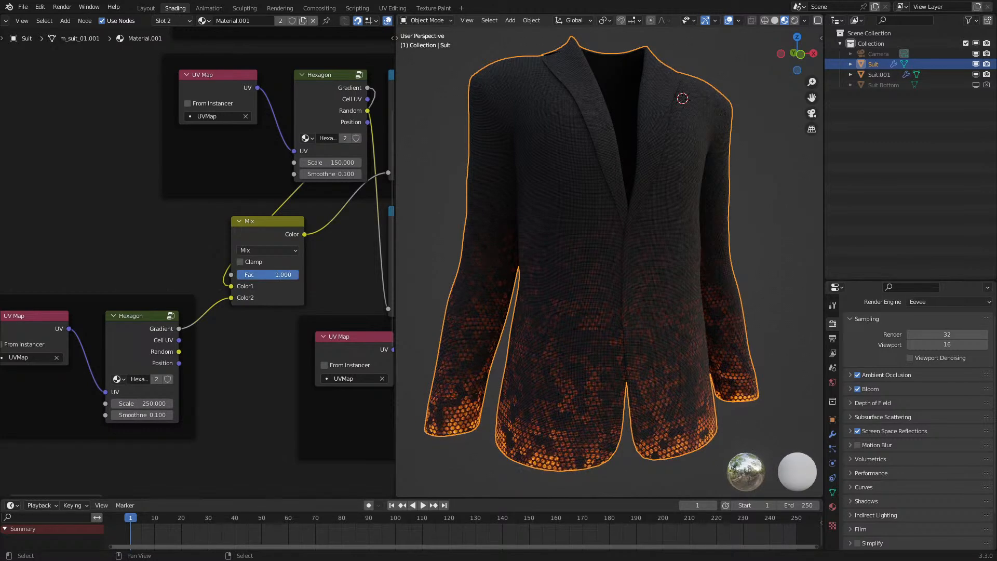
{"action": "right_click", "coordinate": [299, 274]}
{"action": "scroll", "coordinate": [600, 279], "scroll_direction": "down", "scroll_amount": 2}
{"action": "middle_click_drag", "start_coordinate": [588, 273], "coordinate": [561, 289]}
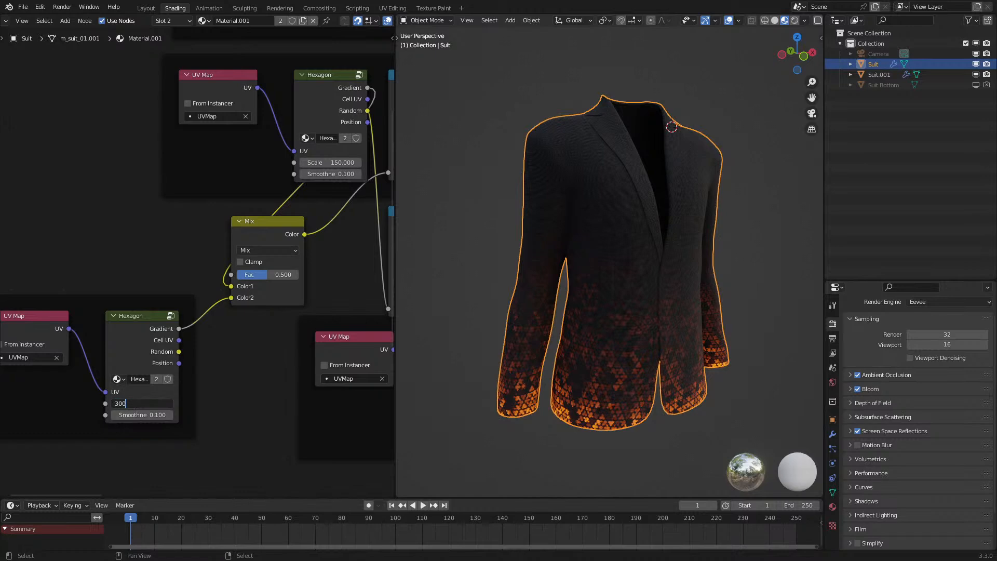
- Try a Scale of 300 on the lower Hexagon node and undo it
{"action": "type", "text": "300"}
{"action": "key", "text": "Return"}
{"action": "middle_click_drag", "start_coordinate": [602, 292], "coordinate": [591, 275], "text": "ctrl"}
{"action": "key", "text": "ctrl+z"}
- Set the lower Hexagon node's Scale to 500 and inspect the pattern near the suit's hem
{"action": "left_click", "coordinate": [139, 403]}
{"action": "type", "text": "500"}
{"action": "key", "text": "Return"}
{"action": "scroll", "coordinate": [637, 316], "scroll_direction": "up", "scroll_amount": 2}
{"action": "scroll", "coordinate": [637, 317], "scroll_direction": "down", "scroll_amount": 1}
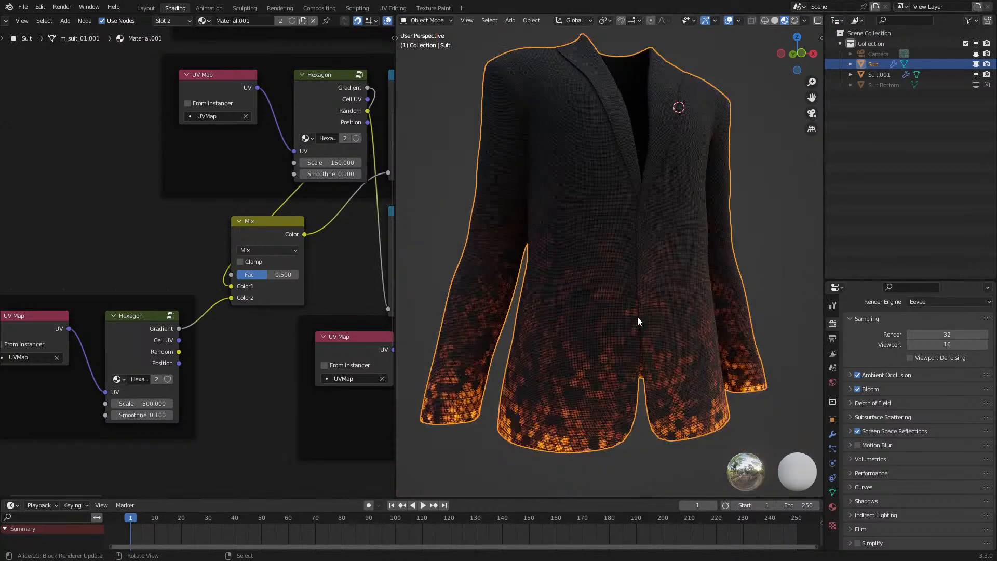
{"action": "scroll", "coordinate": [638, 317], "scroll_direction": "down", "scroll_amount": 3}
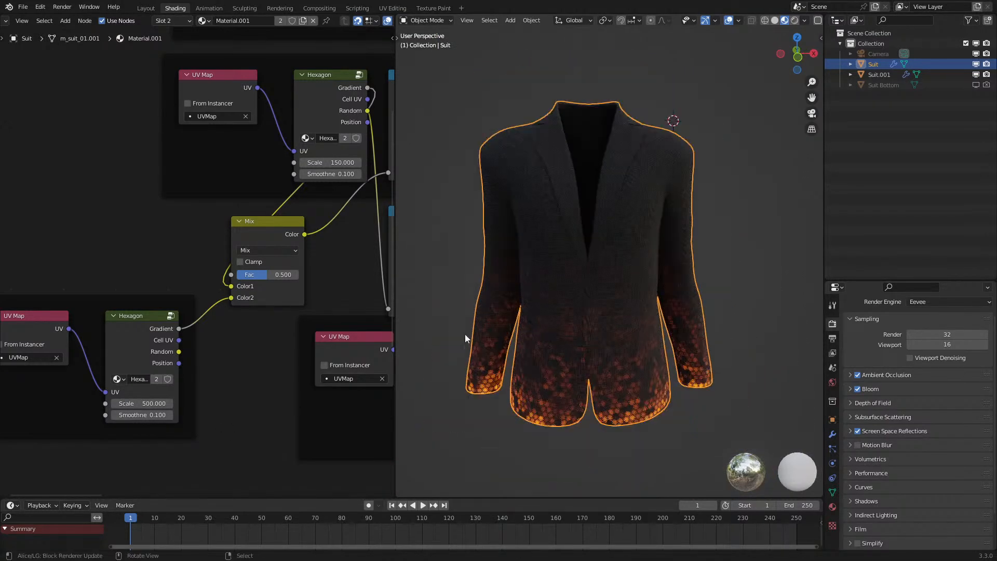
{"action": "left_click", "coordinate": [441, 315]}
{"action": "scroll", "coordinate": [441, 316], "scroll_direction": "up", "scroll_amount": 3}
{"action": "middle_click_drag", "start_coordinate": [441, 316], "coordinate": [475, 275]}
{"action": "scroll", "coordinate": [476, 275], "scroll_direction": "up", "scroll_amount": 2}
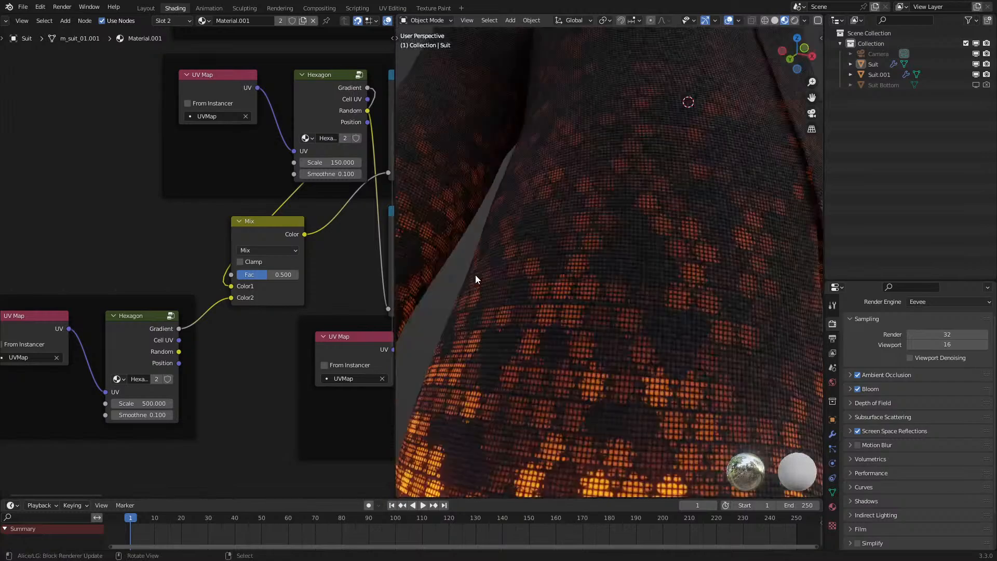
{"action": "scroll", "coordinate": [625, 309], "scroll_direction": "down", "scroll_amount": 3}
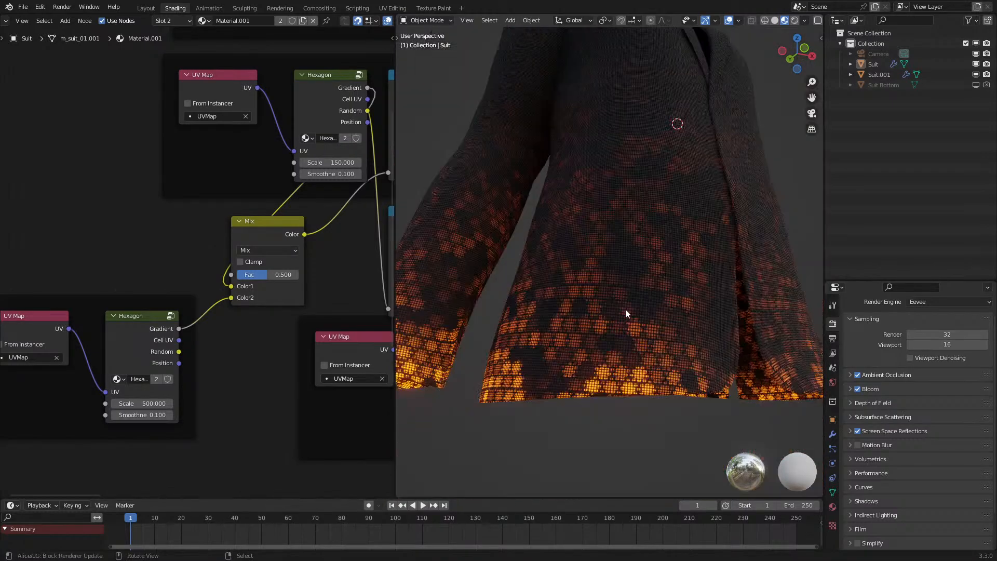
- Undo the last Hexagon Scale change and check the suit without selection outlines
{"action": "key", "text": "ctrl+z"}
{"action": "key", "text": "ctrl+z"}
{"action": "scroll", "coordinate": [631, 345], "scroll_direction": "down", "scroll_amount": 3}
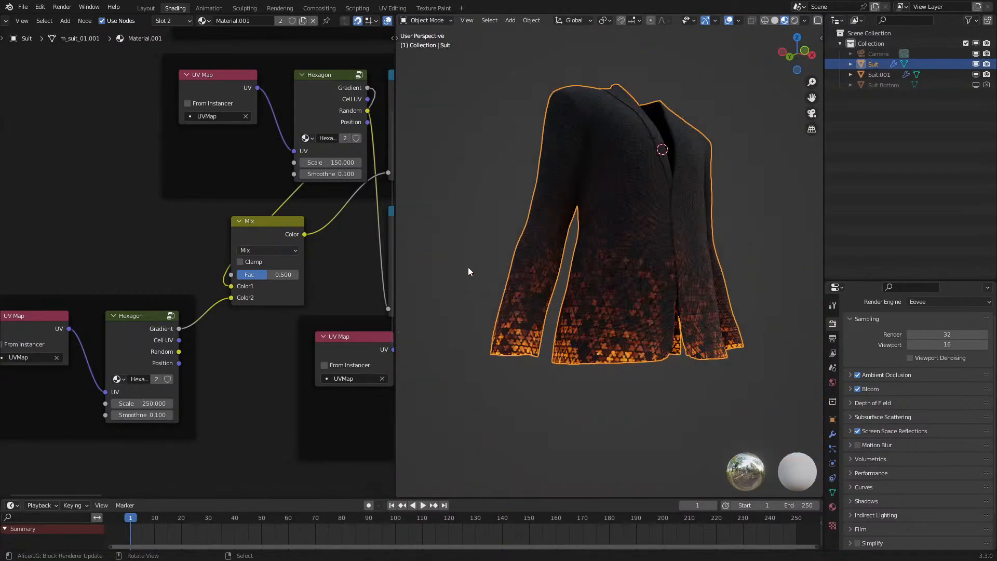
{"action": "left_click", "coordinate": [469, 273]}
{"action": "middle_click_drag", "start_coordinate": [468, 265], "coordinate": [453, 289]}
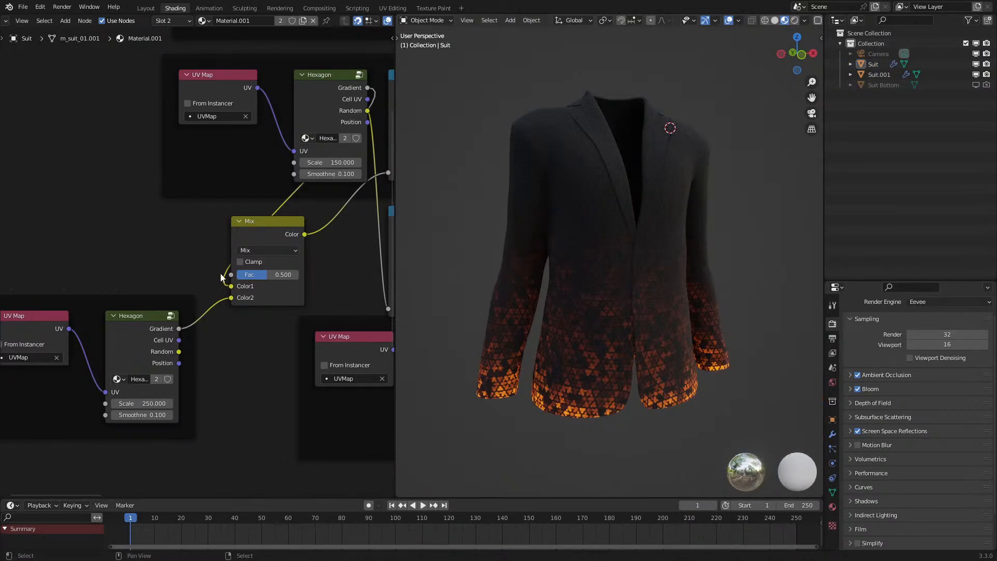
- Set the Principled BSDF Roughness, the Bump Strength and the normal Linear Light factor to 0.000 and view the suit
{"action": "middle_click_drag", "start_coordinate": [229, 242], "coordinate": [72, 319]}
{"action": "scroll", "coordinate": [182, 259], "scroll_direction": "down", "scroll_amount": 5}
{"action": "middle_click_drag", "start_coordinate": [172, 268], "coordinate": [71, 327]}
{"action": "middle_click_drag", "start_coordinate": [382, 208], "coordinate": [231, 314]}
{"action": "scroll", "coordinate": [233, 313], "scroll_direction": "up", "scroll_amount": 6}
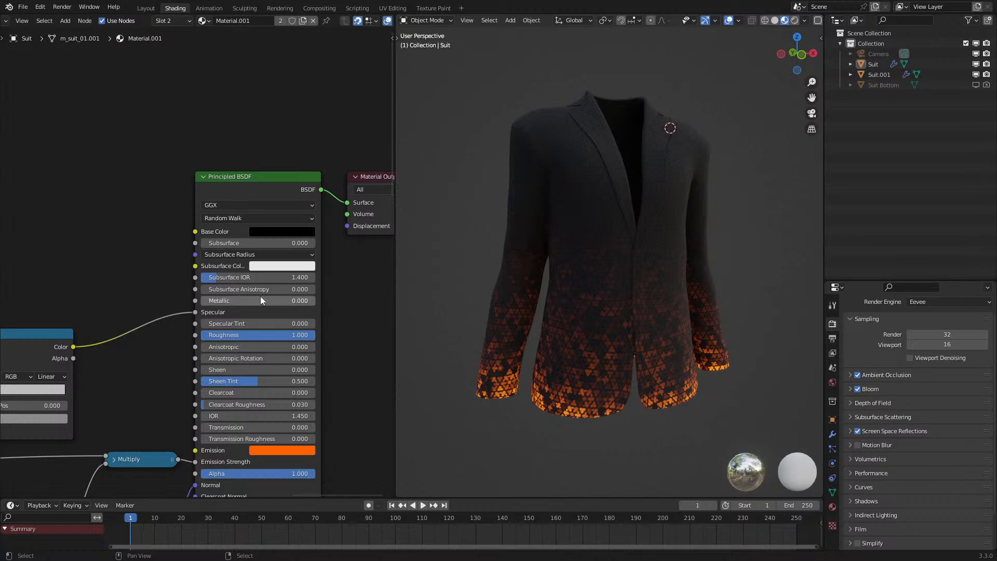
{"action": "left_click_drag", "start_coordinate": [225, 326], "coordinate": [129, 435]}
{"action": "middle_click_drag", "start_coordinate": [128, 434], "coordinate": [235, 248]}
{"action": "left_click_drag", "start_coordinate": [155, 467], "coordinate": [30, 455]}
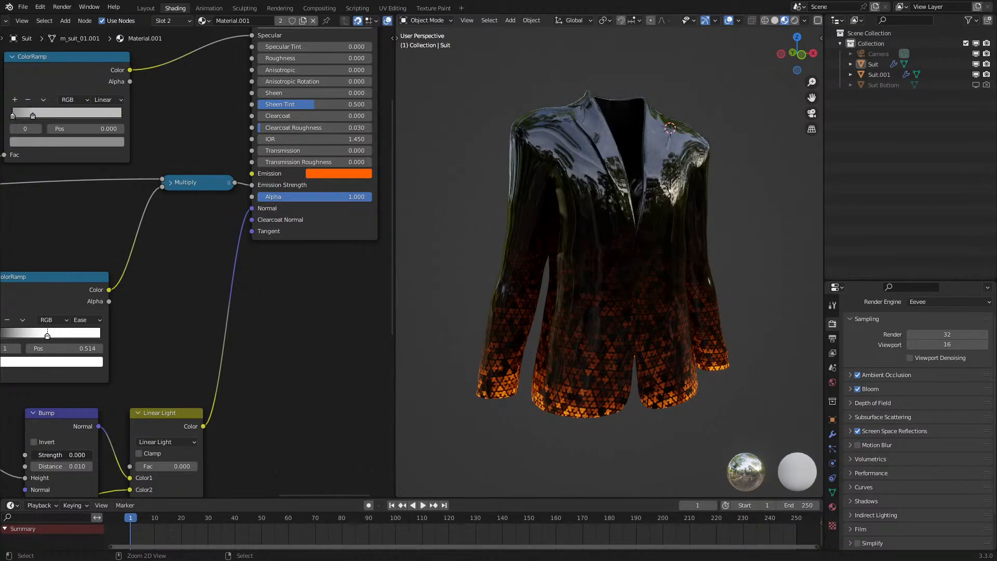
{"action": "mouse_move", "coordinate": [527, 326]}
{"action": "middle_mouse_down"}
{"action": "mouse_move", "coordinate": [488, 346]}
{"action": "mouse_move", "coordinate": [537, 328]}
{"action": "middle_mouse_up"}
{"action": "scroll", "coordinate": [537, 328], "scroll_direction": "up", "scroll_amount": 1}
- Undo the changes to the Linear Light factor, Bump Strength and Roughness
{"action": "key", "text": "ctrl+z"}
{"action": "key", "text": "ctrl+z"}
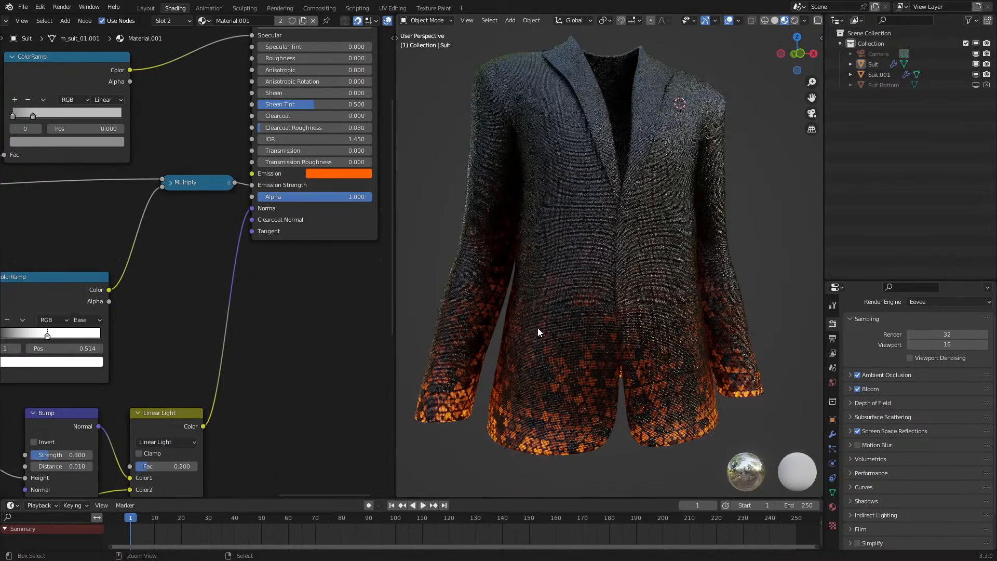
{"action": "key", "text": "ctrl+z"}
{"action": "middle_click_drag", "start_coordinate": [507, 325], "coordinate": [506, 351]}
- Switch the viewport to rendered shading
{"action": "key", "text": "z"}
{"action": "left_click", "coordinate": [560, 286]}
{"action": "scroll", "coordinate": [559, 286], "scroll_direction": "down", "scroll_amount": 4}
{"action": "key", "text": "z"}
{"action": "left_click", "coordinate": [598, 246]}
- Add a point light and clear its location to the world origin
{"action": "key", "text": "shift+a"}
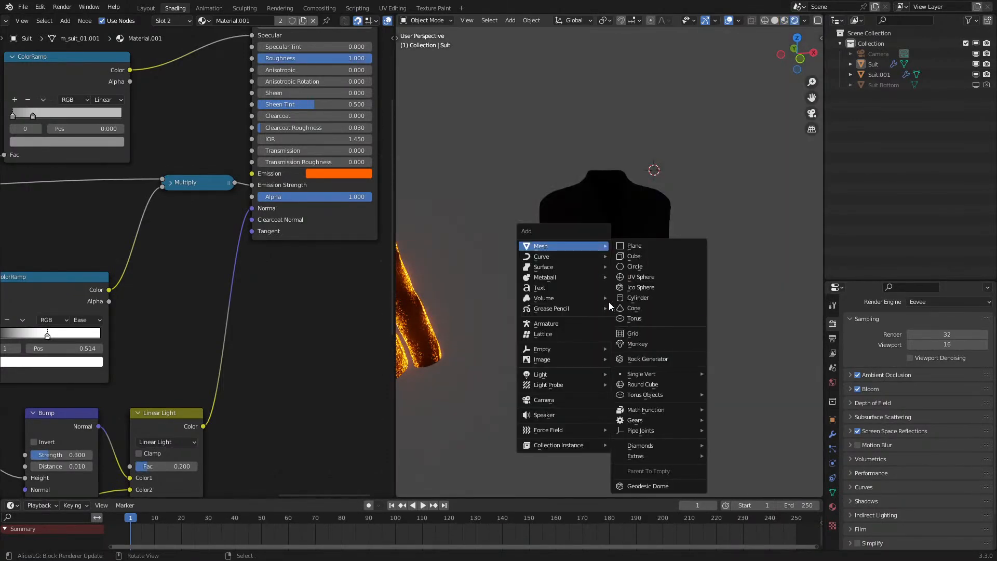
{"action": "scroll", "coordinate": [593, 285], "scroll_direction": "up", "scroll_amount": 3}
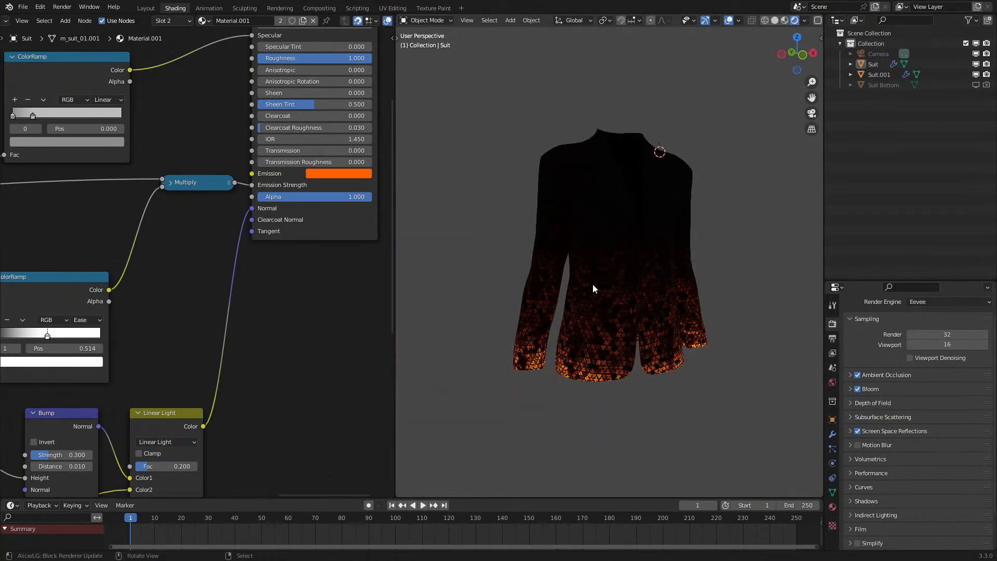
{"action": "key", "text": "shift+a"}
{"action": "mouse_move", "coordinate": [550, 414]}
{"action": "left_click", "coordinate": [629, 413]}
{"action": "key", "text": "alt+g"}
- Move the point light above and beside the suit's shoulder
{"action": "middle_click_drag", "start_coordinate": [607, 366], "coordinate": [627, 354]}
{"action": "scroll", "coordinate": [626, 354], "scroll_direction": "down", "scroll_amount": 4}
{"action": "key", "text": "g"}
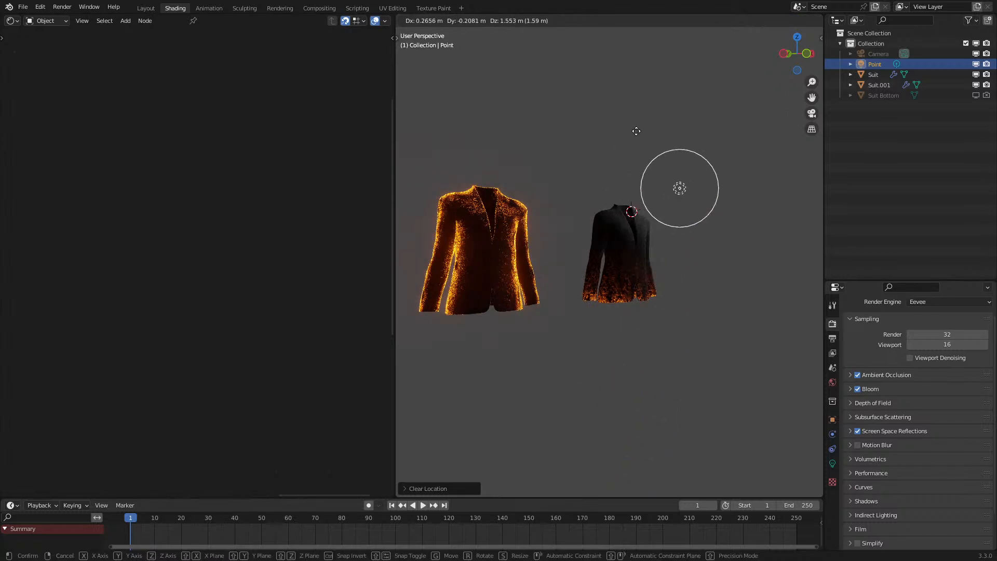
{"action": "left_click", "coordinate": [639, 133]}
{"action": "scroll", "coordinate": [702, 203], "scroll_direction": "up", "scroll_amount": 4}
{"action": "middle_click_drag", "start_coordinate": [708, 209], "coordinate": [606, 255]}
{"action": "key", "text": "g"}
{"action": "left_click", "coordinate": [701, 254]}
- Set the world background Strength to 0.000
{"action": "left_click", "coordinate": [832, 463]}
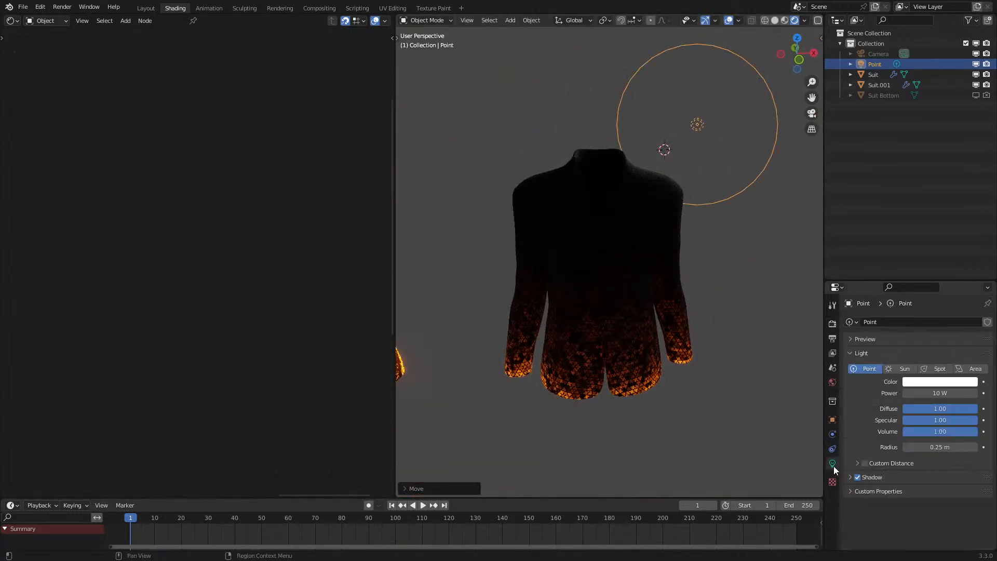
{"action": "left_click", "coordinate": [833, 385]}
{"action": "left_click_drag", "start_coordinate": [940, 403], "coordinate": [872, 403]}
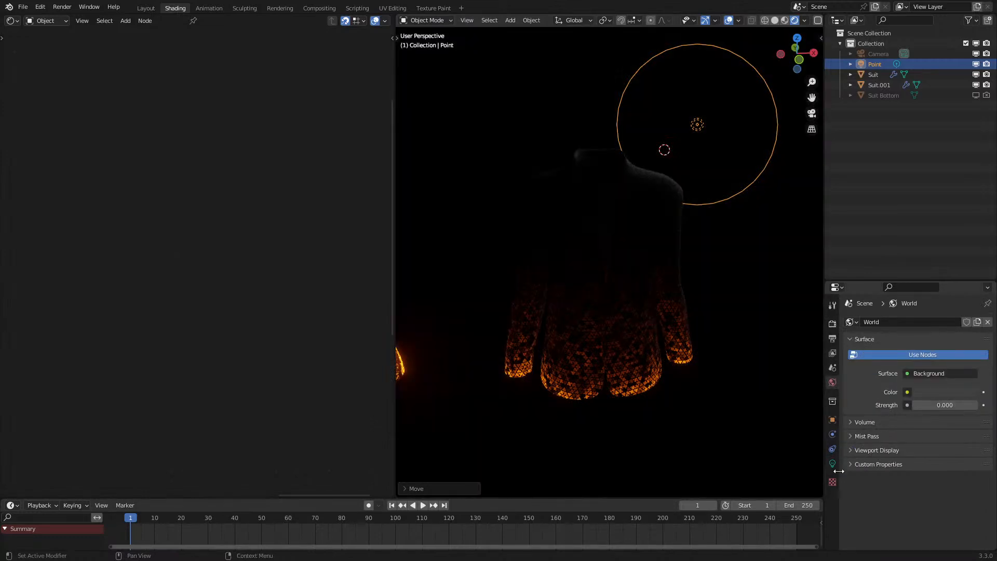
- Set the point light's power to 1000 W and adjust its position near the suit
{"action": "left_click", "coordinate": [834, 461]}
{"action": "left_click", "coordinate": [938, 392]}
{"action": "type", "text": "1000"}
{"action": "key", "text": "Return"}
{"action": "key", "text": "g"}
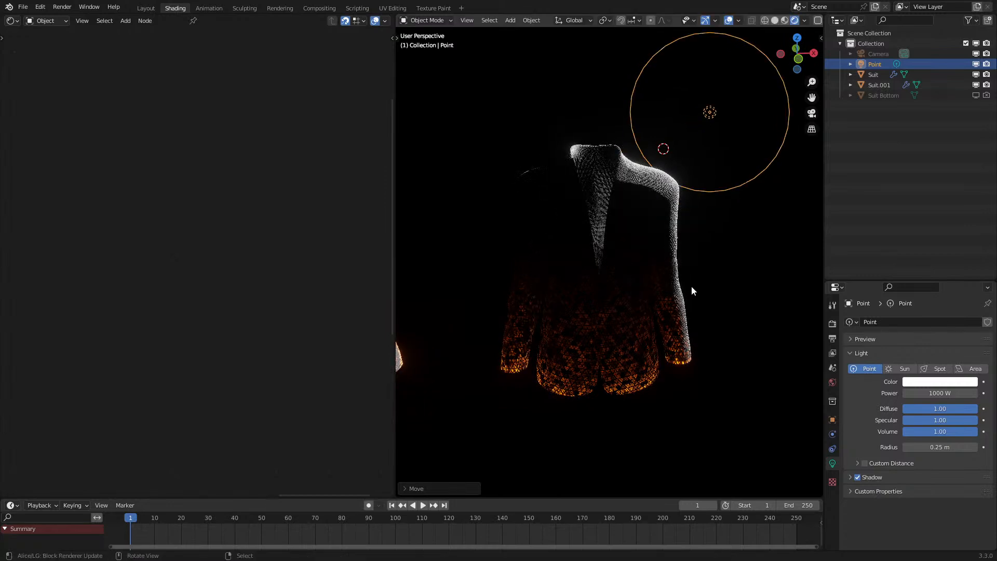
{"action": "left_click", "coordinate": [690, 285]}
- Set the point light's radius to 0.16 m and its power to 100 W
{"action": "mouse_move", "coordinate": [966, 447]}
{"action": "left_mouse_down"}
{"action": "mouse_move", "coordinate": [935, 447]}
{"action": "mouse_move", "coordinate": [950, 447]}
{"action": "left_mouse_up"}
{"action": "left_click", "coordinate": [921, 397]}
{"action": "type", "text": "100"}
{"action": "key", "text": "Return"}
- Set the point light's shadow bias to 0.001 and enable contact shadows
{"action": "left_click", "coordinate": [906, 475]}
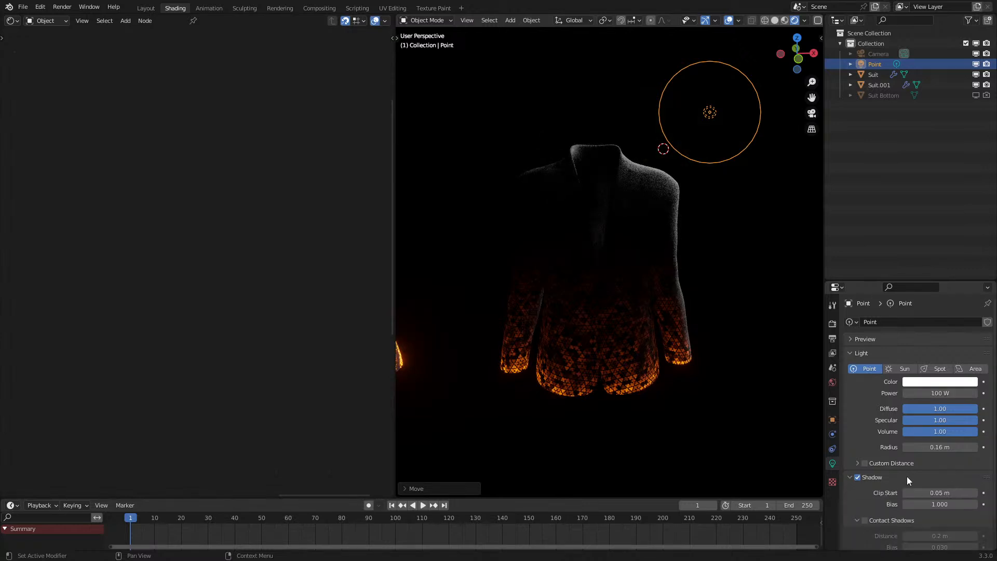
{"action": "left_click_drag", "start_coordinate": [922, 504], "coordinate": [883, 503]}
{"action": "left_click", "coordinate": [870, 519]}
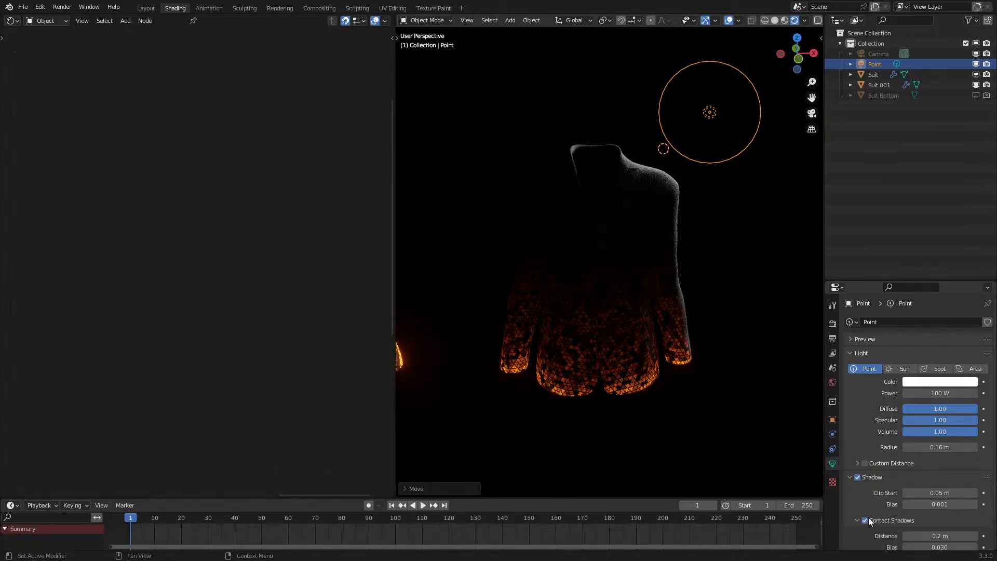
- Reposition the point light and place a duplicate on the opposite side of the suit
{"action": "middle_click_drag", "start_coordinate": [659, 263], "coordinate": [646, 319], "text": "shift"}
{"action": "key", "text": "g"}
{"action": "left_click", "coordinate": [666, 318]}
{"action": "key", "text": "shift+d"}
{"action": "left_click", "coordinate": [748, 346]}
{"action": "middle_click_drag", "start_coordinate": [735, 325], "coordinate": [725, 303]}
{"action": "scroll", "coordinate": [724, 304], "scroll_direction": "down", "scroll_amount": 2}
- Duplicate the point light twice more, placing one lower on each side of the suit
{"action": "key", "text": "shift+d"}
{"action": "left_click", "coordinate": [668, 396]}
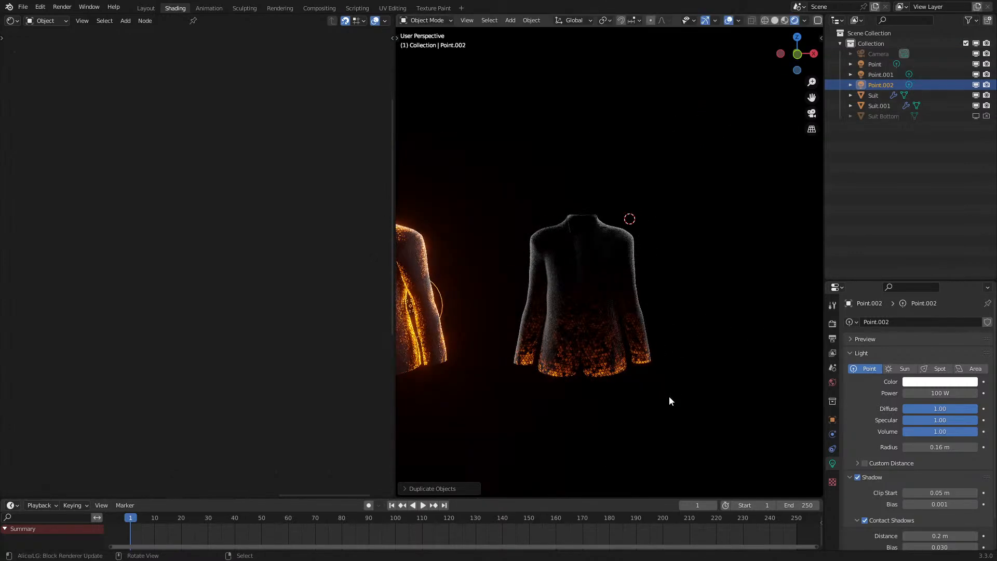
{"action": "key", "text": "shift+d"}
{"action": "left_click", "coordinate": [503, 394]}
{"action": "scroll", "coordinate": [558, 304], "scroll_direction": "up", "scroll_amount": 3}
{"action": "scroll", "coordinate": [576, 292], "scroll_direction": "down", "scroll_amount": 1}
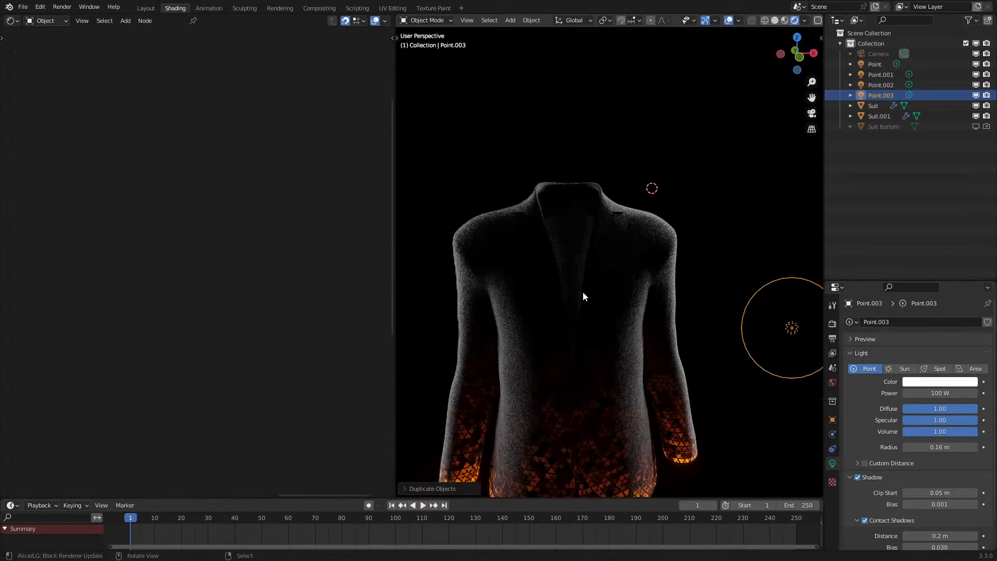
- Set the factor of the suit's normal Linear Light node to 0.100
{"action": "left_click", "coordinate": [583, 293]}
{"action": "scroll", "coordinate": [216, 287], "scroll_direction": "down", "scroll_amount": 1}
{"action": "middle_click_drag", "start_coordinate": [190, 442], "coordinate": [258, 338]}
{"action": "left_click", "coordinate": [251, 343]}
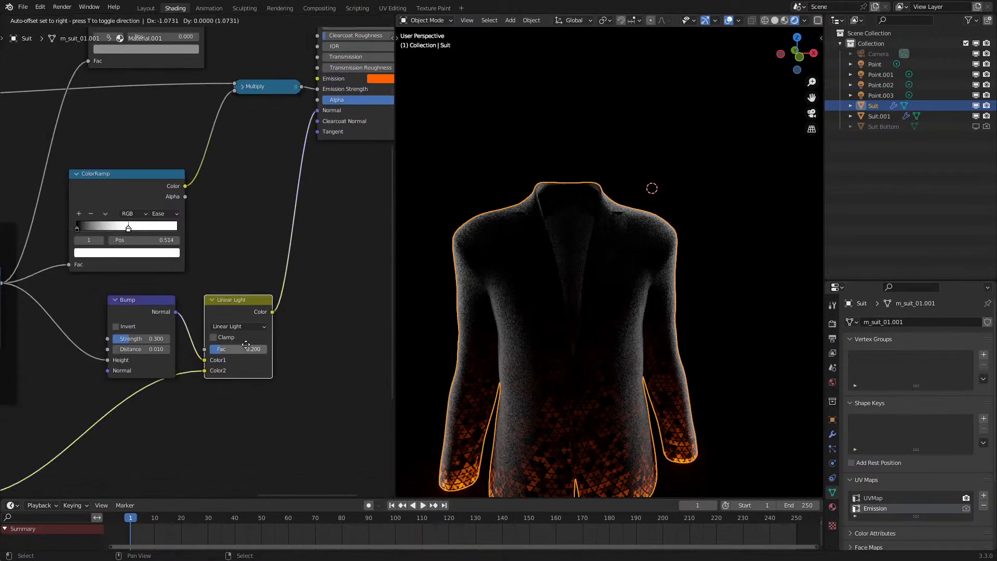
{"action": "left_click_drag", "start_coordinate": [247, 352], "coordinate": [249, 351], "text": "ctrl"}
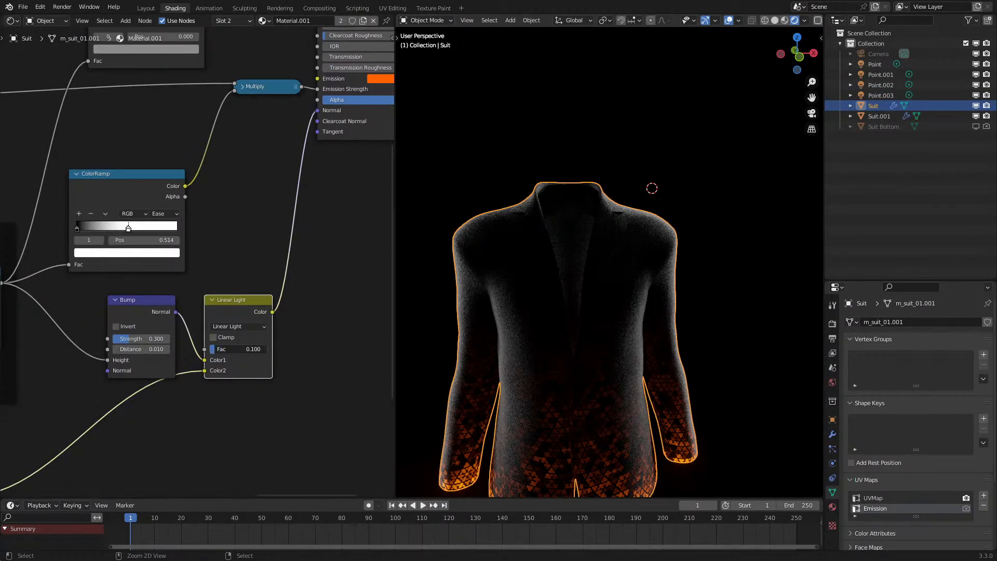
- Examine the suit's shading under the point lights and review its Principled BSDF settings
{"action": "left_click", "coordinate": [728, 302]}
{"action": "left_click", "coordinate": [714, 278]}
{"action": "middle_click_drag", "start_coordinate": [710, 269], "coordinate": [696, 263]}
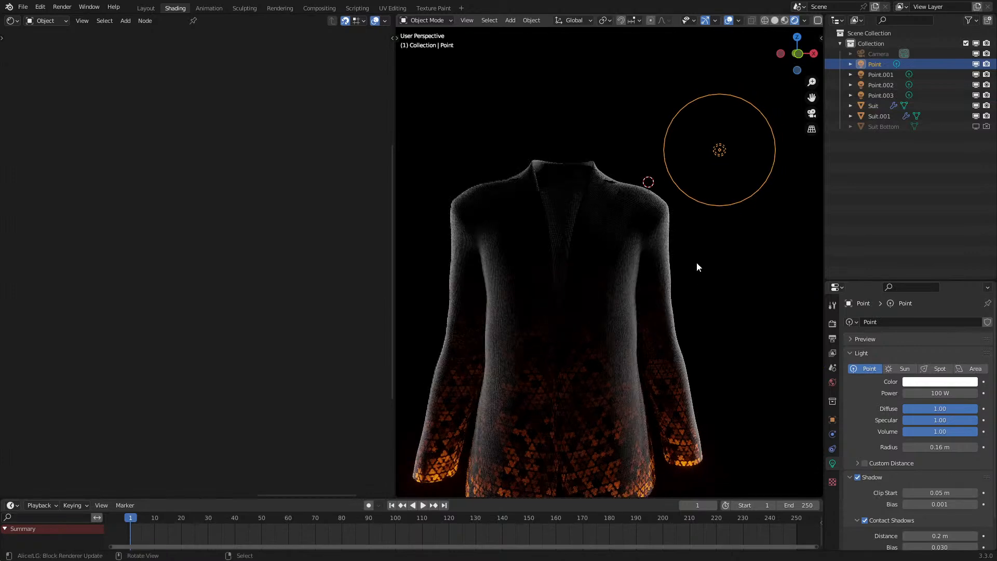
{"action": "left_click", "coordinate": [803, 337]}
{"action": "middle_click_drag", "start_coordinate": [704, 324], "coordinate": [597, 283]}
{"action": "left_click", "coordinate": [724, 248]}
{"action": "left_click", "coordinate": [727, 266]}
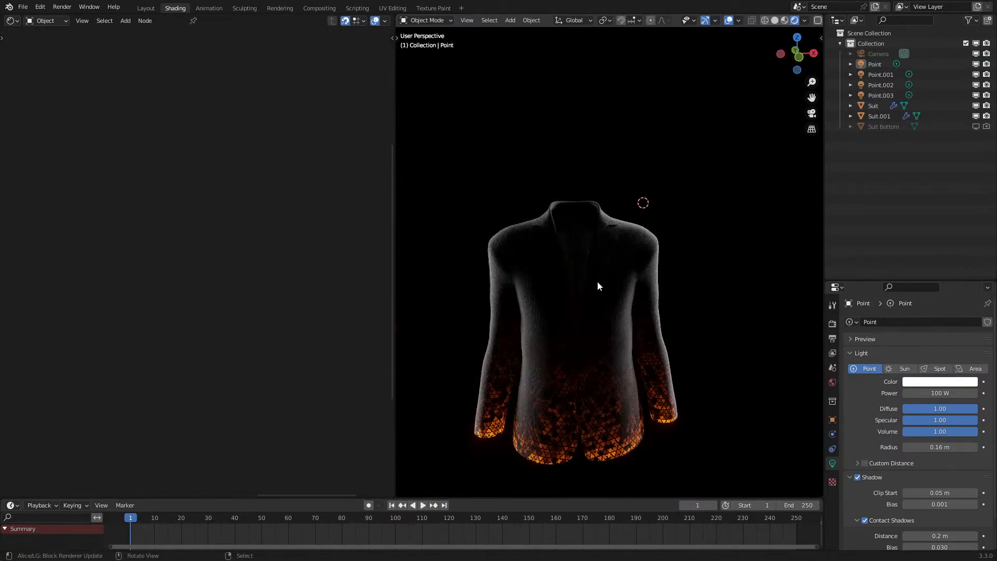
{"action": "left_click", "coordinate": [597, 283]}
{"action": "middle_click_drag", "start_coordinate": [290, 169], "coordinate": [230, 367]}
{"action": "mouse_move", "coordinate": [319, 183]}
{"action": "left_mouse_down"}
{"action": "mouse_move", "coordinate": [216, 183]}
{"action": "mouse_move", "coordinate": [320, 183]}
{"action": "left_mouse_up"}
- Duplicate the point light above the suit's shoulder and move the copy along the Z axis
{"action": "key", "text": "a"}
{"action": "scroll", "coordinate": [675, 172], "scroll_direction": "down", "scroll_amount": 2}
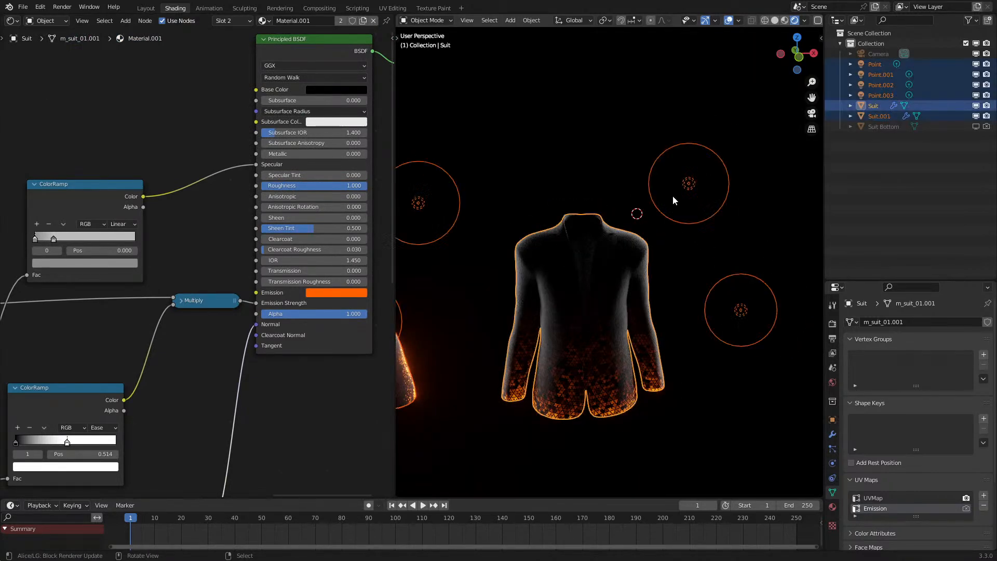
{"action": "left_click", "coordinate": [691, 186]}
{"action": "key", "text": "shift+d"}
{"action": "key", "text": "z"}
{"action": "left_click", "coordinate": [605, 192]}
- Move the new light copy into place along the Y axis and check the lit lapels
{"action": "key", "text": "g"}
{"action": "middle_click_drag", "start_coordinate": [606, 192], "coordinate": [615, 212]}
{"action": "key", "text": "y"}
{"action": "left_click", "coordinate": [657, 242]}
{"action": "right_click", "coordinate": [661, 266]}
{"action": "middle_click_drag", "start_coordinate": [670, 268], "coordinate": [705, 281]}
{"action": "right_click", "coordinate": [705, 281]}
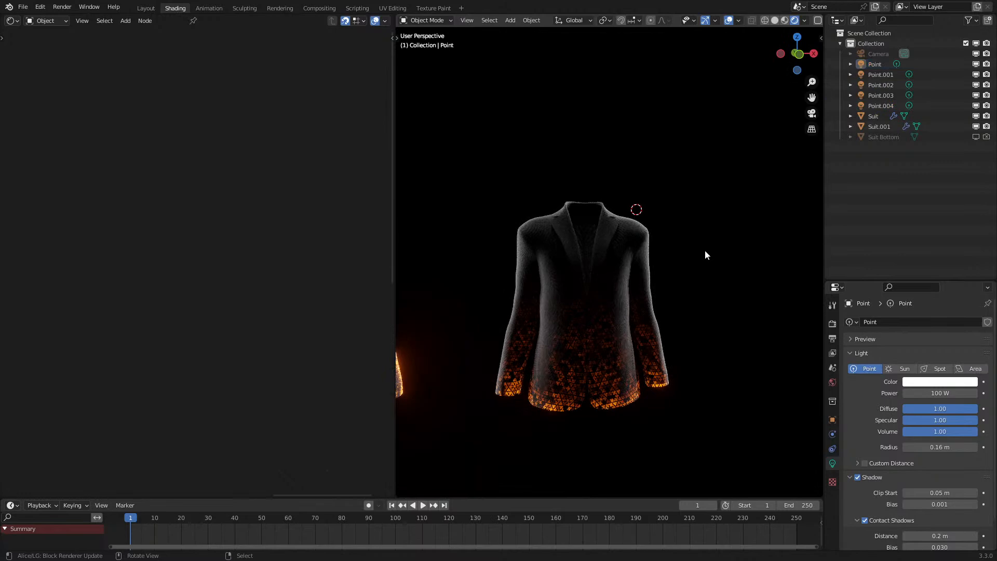
{"action": "scroll", "coordinate": [677, 216], "scroll_direction": "up", "scroll_amount": 3}
{"action": "middle_click_drag", "start_coordinate": [677, 216], "coordinate": [693, 229]}
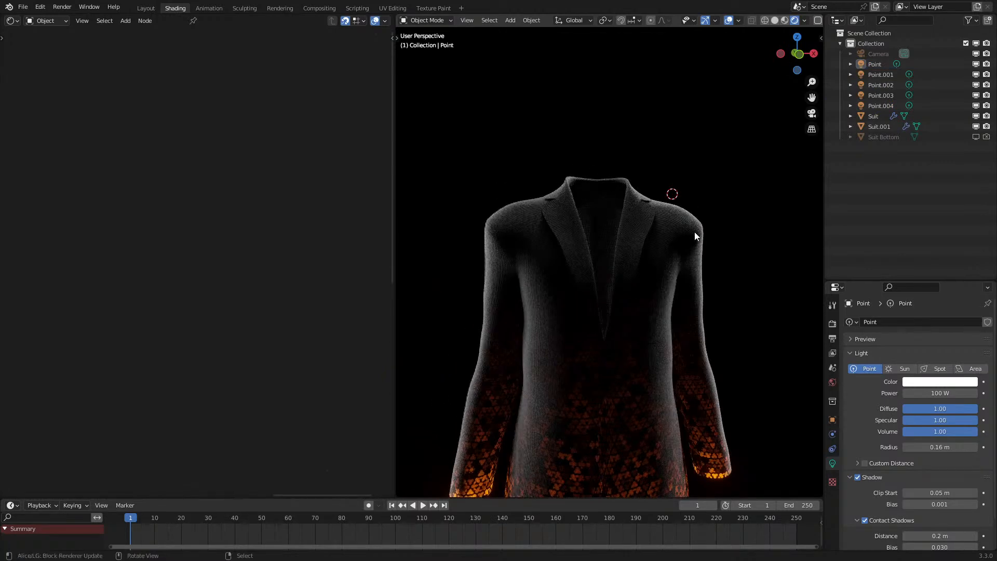
- Set the factor of the suit's normal Linear Light node to 0.07
{"action": "right_click", "coordinate": [695, 232]}
{"action": "middle_click_drag", "start_coordinate": [230, 410], "coordinate": [319, 172]}
{"action": "left_click_drag", "start_coordinate": [268, 324], "coordinate": [261, 324]}
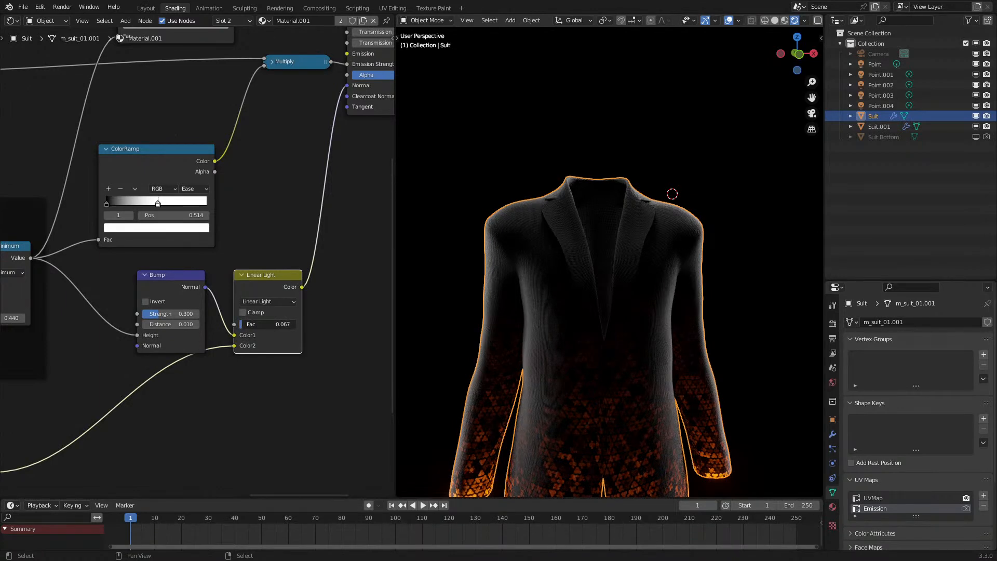
{"action": "type", "text": ".7"}
{"action": "key", "text": "Return"}
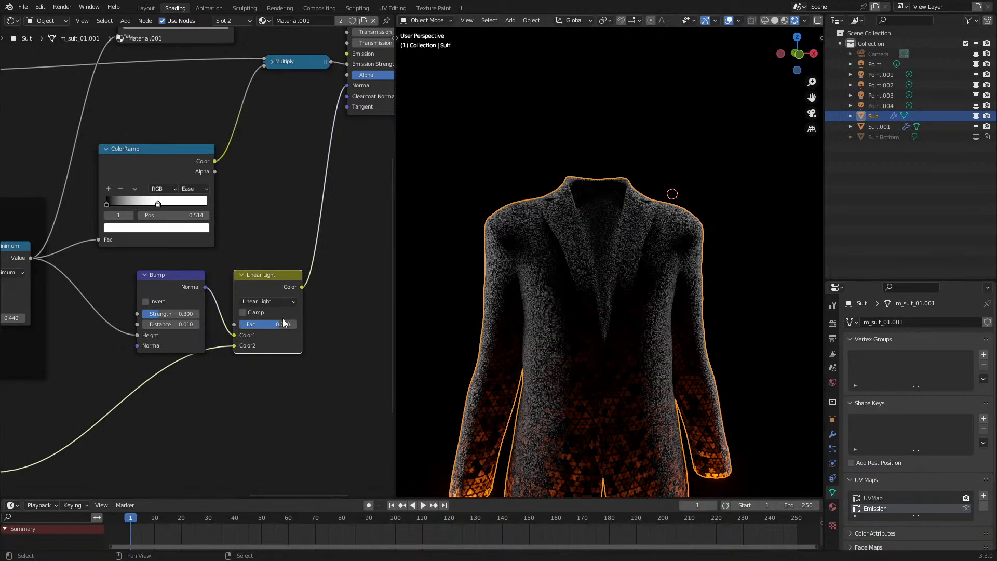
{"action": "key", "text": "Return"}
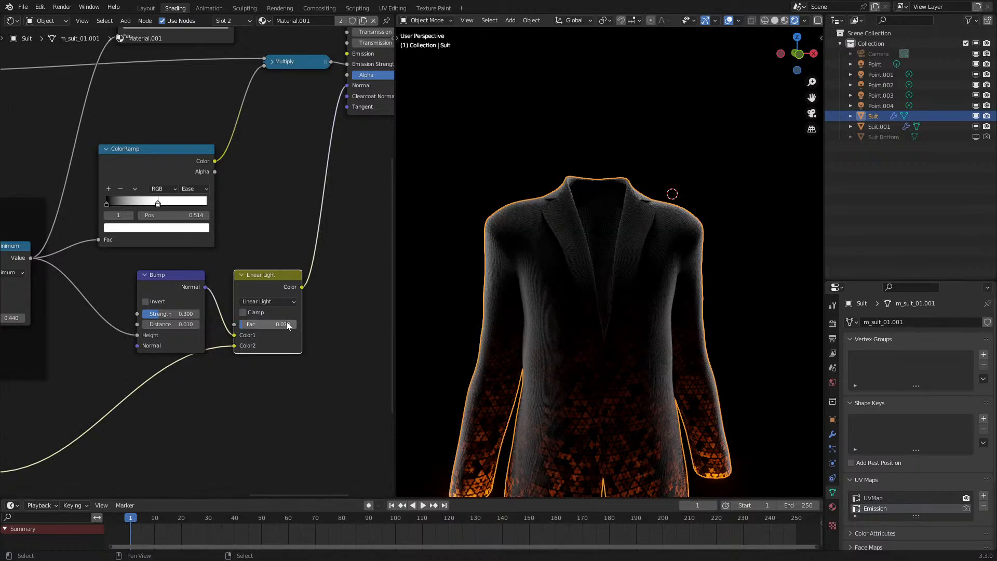
- Examine the fabric weave on the suit's lapels and shoulders from close up
{"action": "right_click", "coordinate": [632, 111]}
{"action": "scroll", "coordinate": [479, 222], "scroll_direction": "up", "scroll_amount": 2}
{"action": "scroll", "coordinate": [479, 222], "scroll_direction": "up", "scroll_amount": 2}
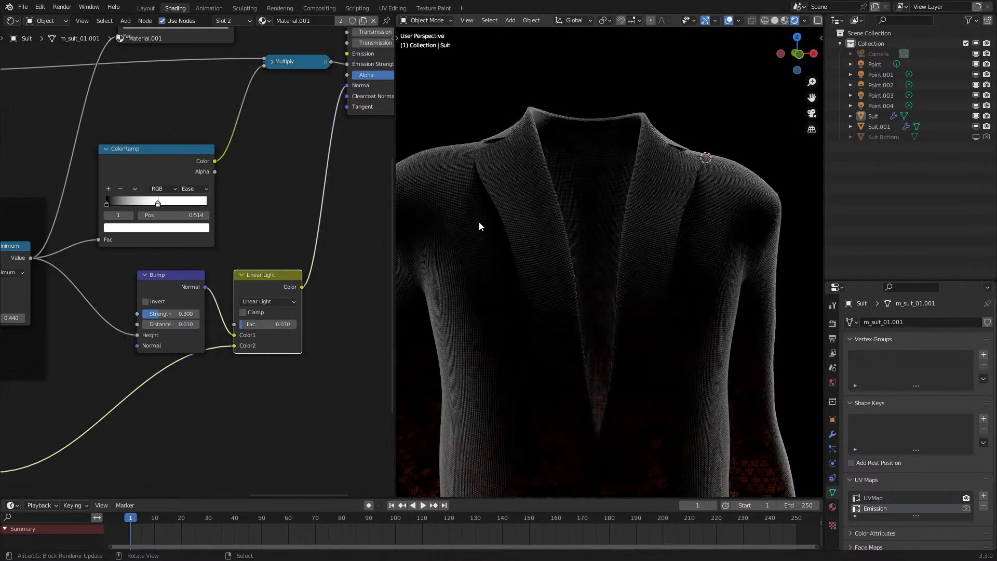
{"action": "middle_click_drag", "start_coordinate": [479, 222], "coordinate": [490, 231]}
{"action": "scroll", "coordinate": [101, 365], "scroll_direction": "down", "scroll_amount": 6}
- Insert a reroute on the links leaving the Smooth Minimum node
{"action": "middle_click_drag", "start_coordinate": [101, 364], "coordinate": [271, 252]}
{"action": "scroll", "coordinate": [132, 322], "scroll_direction": "down", "scroll_amount": 1}
{"action": "middle_click_drag", "start_coordinate": [259, 336], "coordinate": [139, 367]}
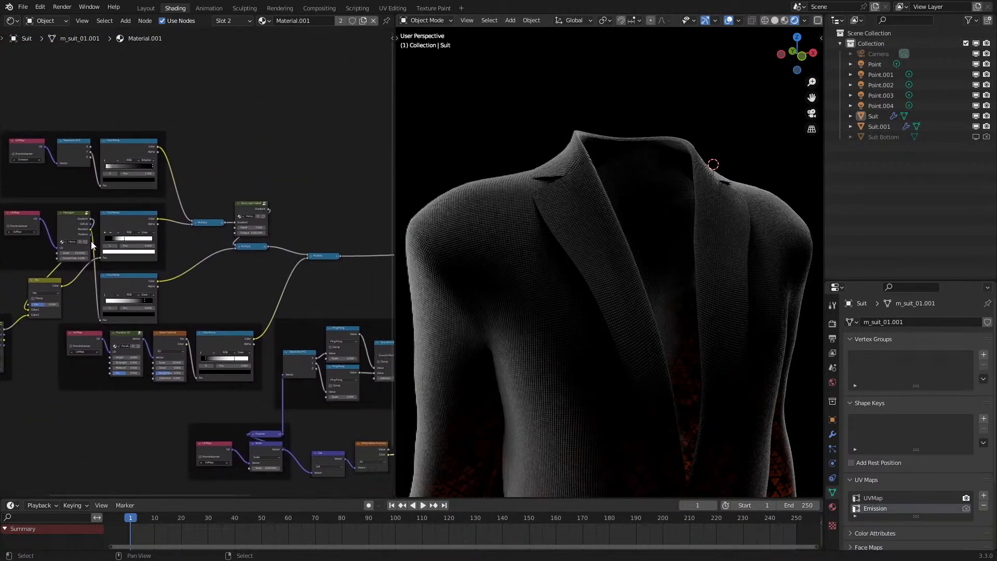
{"action": "left_click_drag", "start_coordinate": [86, 222], "coordinate": [229, 405]}
{"action": "right_click_drag", "start_coordinate": [242, 353], "coordinate": [243, 360], "text": "shift"}
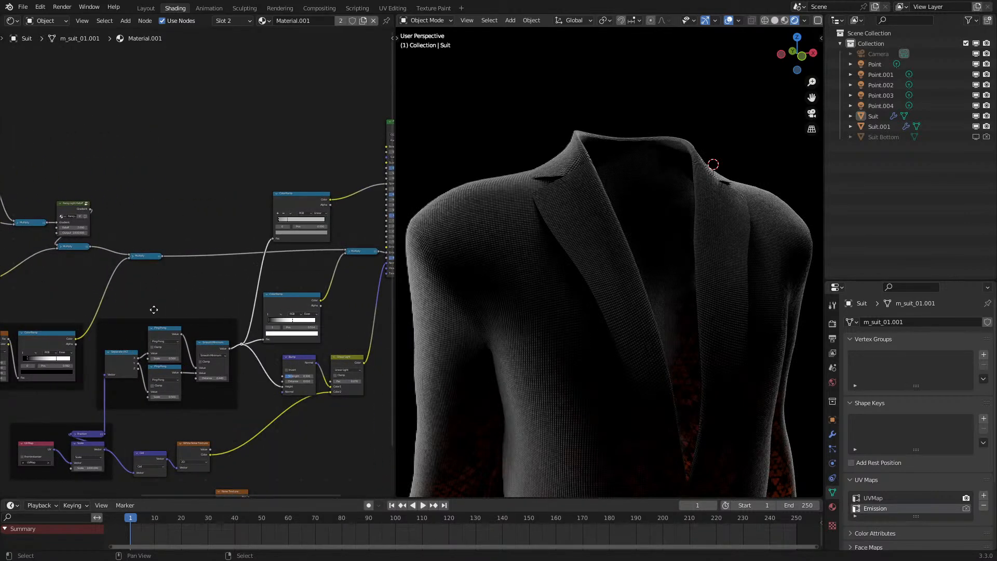
- Connect the emission Hexagon node's Gradient output to the reroute and its Random output to Linear Light's Color2, and check the suit
{"action": "middle_click_drag", "start_coordinate": [154, 314], "coordinate": [189, 306]}
{"action": "scroll", "coordinate": [516, 291], "scroll_direction": "up", "scroll_amount": 3}
{"action": "middle_click_drag", "start_coordinate": [450, 278], "coordinate": [463, 272]}
{"action": "middle_click_drag", "start_coordinate": [104, 241], "coordinate": [166, 249]}
{"action": "scroll", "coordinate": [63, 242], "scroll_direction": "down", "scroll_amount": 5}
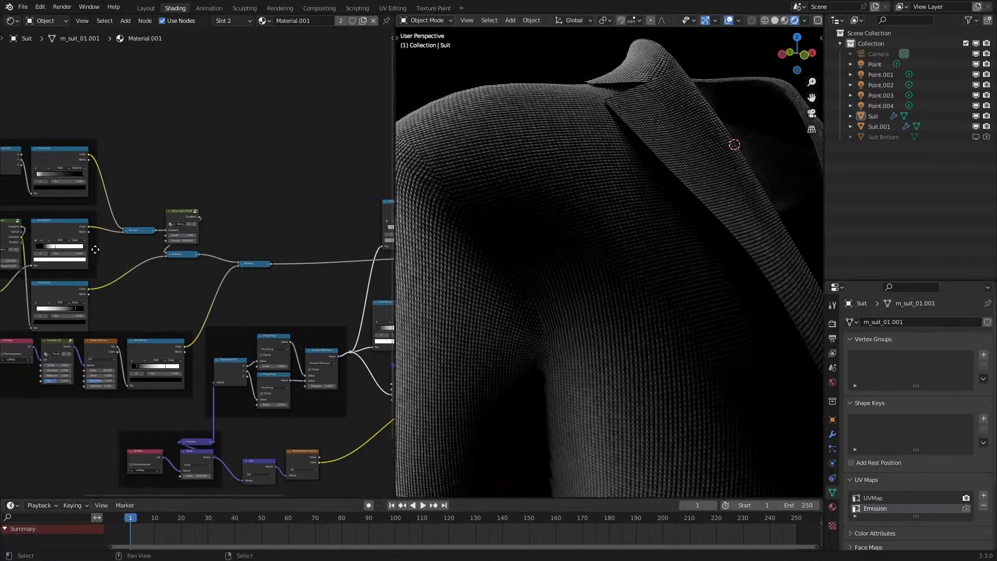
{"action": "left_click_drag", "start_coordinate": [79, 242], "coordinate": [304, 322]}
{"action": "left_click_drag", "start_coordinate": [81, 246], "coordinate": [364, 355]}
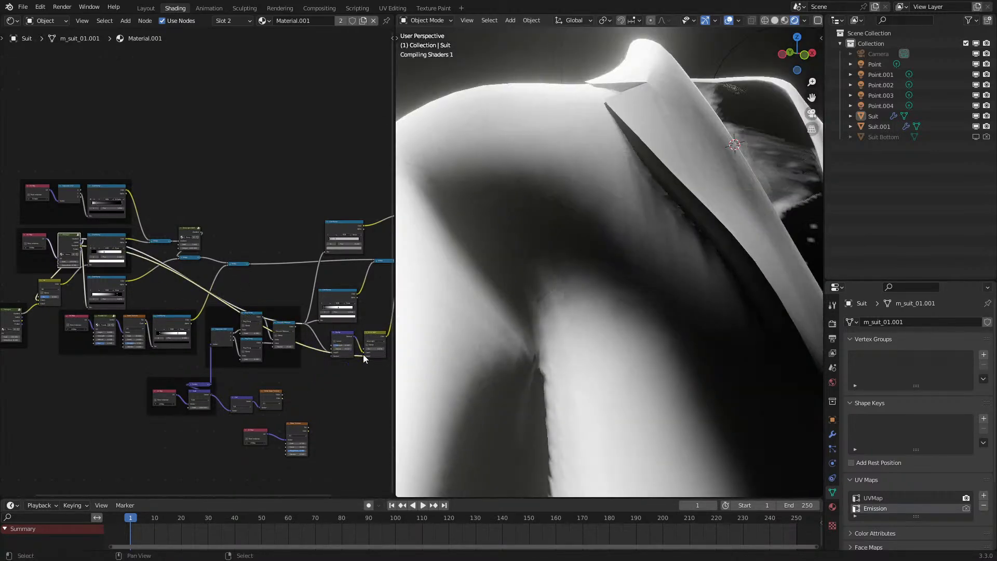
{"action": "scroll", "coordinate": [554, 300], "scroll_direction": "down", "scroll_amount": 8}
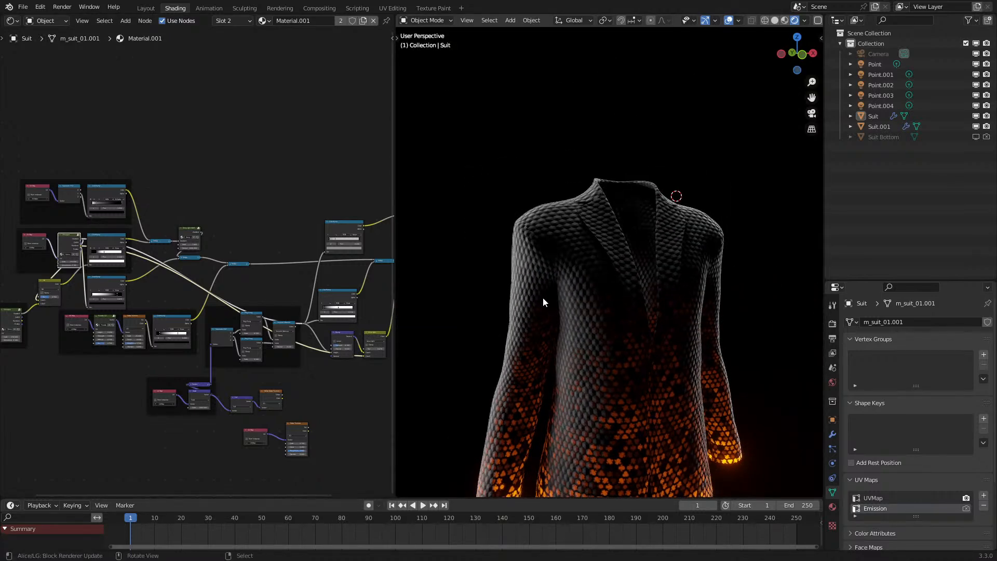
{"action": "scroll", "coordinate": [94, 218], "scroll_direction": "up", "scroll_amount": 3}
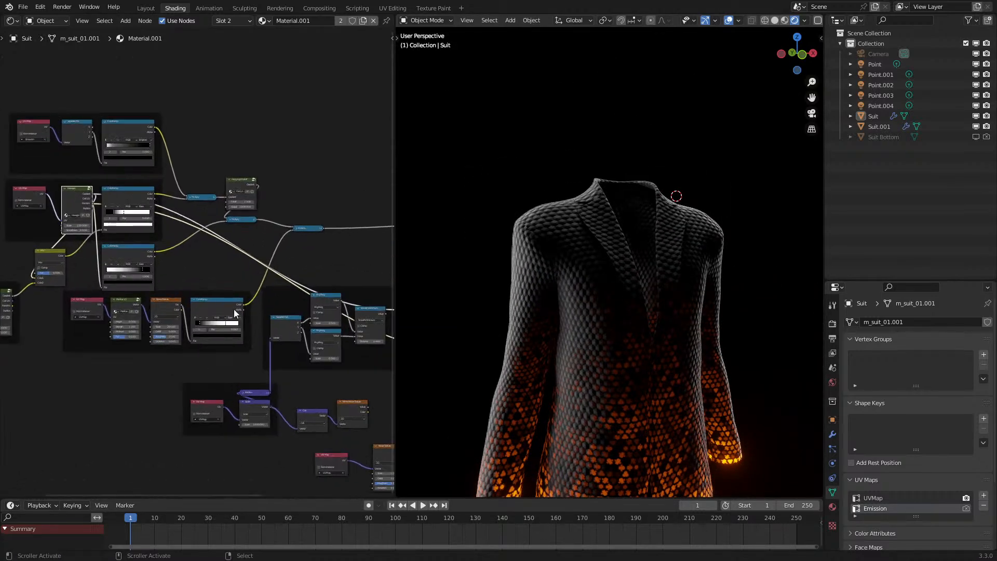
- Duplicate the framed UV Map, Hexagon and ColorRamp nodes and place the copy below the weave nodes
{"action": "scroll", "coordinate": [93, 216], "scroll_direction": "down", "scroll_amount": 3}
{"action": "key", "text": "c"}
{"action": "scroll", "coordinate": [72, 217], "scroll_direction": "up", "scroll_amount": 8}
{"action": "left_click_drag", "start_coordinate": [67, 220], "coordinate": [97, 218]}
{"action": "key", "text": "Escape"}
{"action": "key", "text": "shift+d"}
{"action": "left_click", "coordinate": [274, 464]}
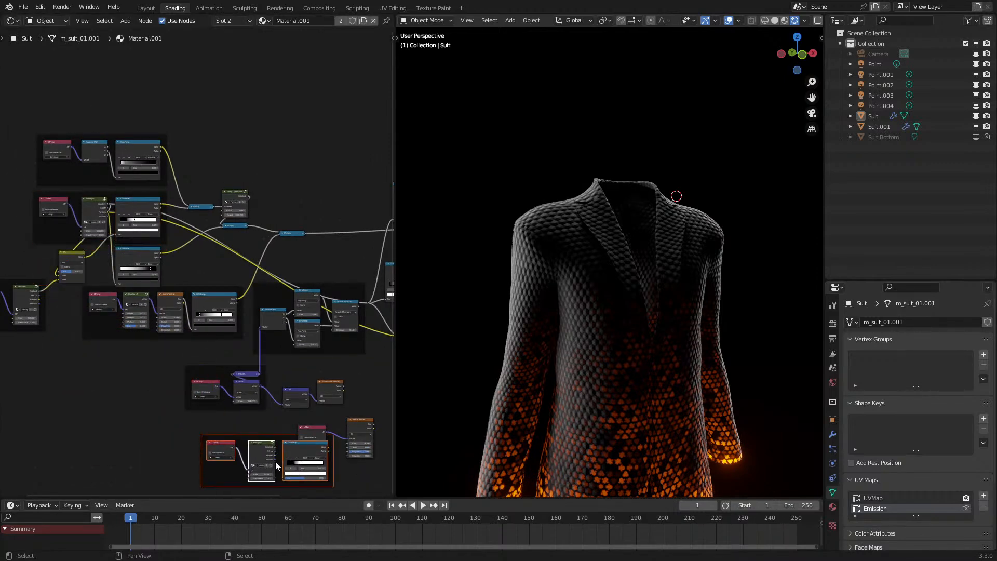
{"action": "middle_click_drag", "start_coordinate": [268, 440], "coordinate": [164, 356]}
{"action": "key", "text": "g"}
{"action": "left_click", "coordinate": [164, 394]}
- Delete the unused UV Map and Noise Texture nodes near the duplicated hexagon group
{"action": "left_click_drag", "start_coordinate": [184, 357], "coordinate": [256, 368]}
{"action": "key", "text": "x"}
{"action": "scroll", "coordinate": [258, 372], "scroll_direction": "up", "scroll_amount": 5}
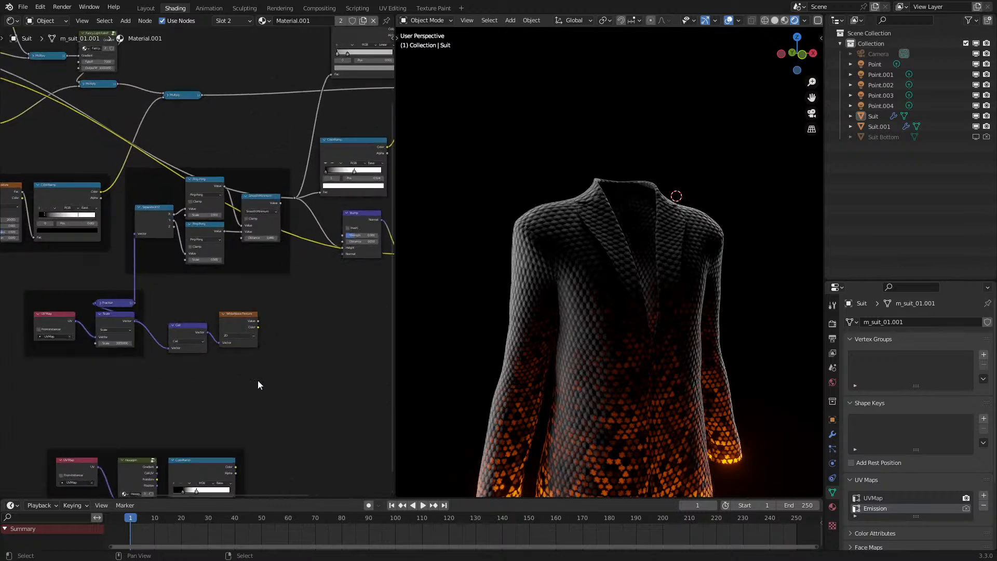
{"action": "middle_click_drag", "start_coordinate": [259, 384], "coordinate": [218, 321]}
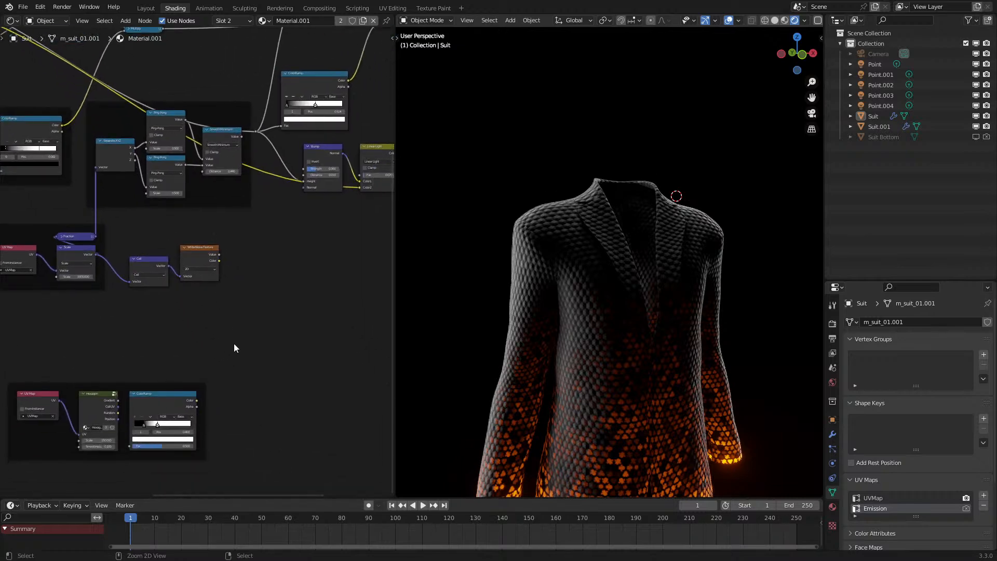
- Connect the copied ColorRamp's Color to the reroute and the copied Hexagon's Random output to Linear Light's Color2
{"action": "left_click_drag", "start_coordinate": [191, 385], "coordinate": [254, 317]}
{"action": "scroll", "coordinate": [205, 338], "scroll_direction": "up", "scroll_amount": 1}
{"action": "left_click_drag", "start_coordinate": [174, 353], "coordinate": [195, 411]}
{"action": "left_click_drag", "start_coordinate": [275, 352], "coordinate": [271, 97]}
{"action": "left_click_drag", "start_coordinate": [176, 368], "coordinate": [373, 168]}
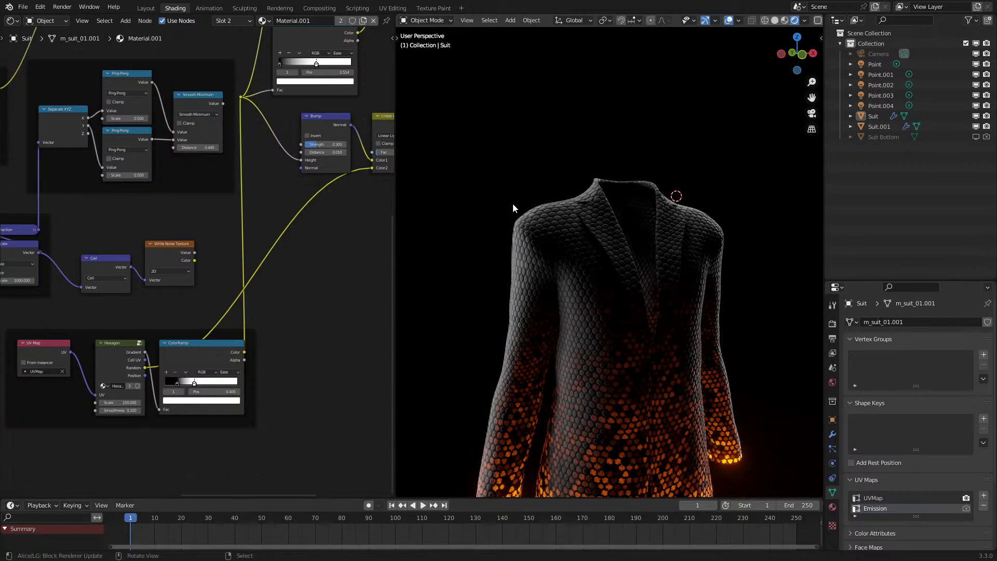
- Set the white stop of the copied hexagon ColorRamp to position 0.082 and inspect the suit
{"action": "scroll", "coordinate": [250, 273], "scroll_direction": "up", "scroll_amount": 3}
{"action": "left_click_drag", "start_coordinate": [287, 258], "coordinate": [295, 258], "text": "ctrl"}
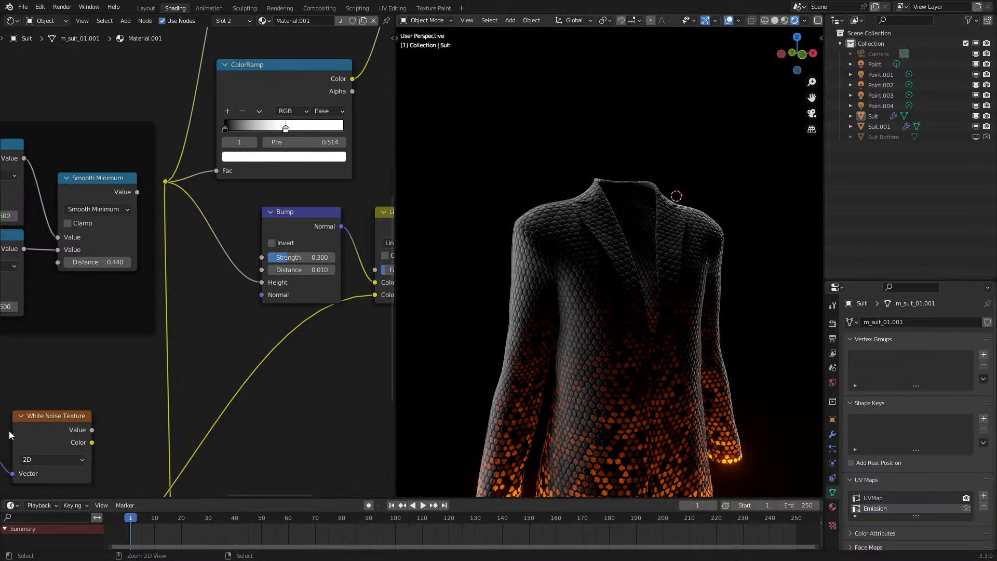
{"action": "middle_click_drag", "start_coordinate": [151, 429], "coordinate": [154, 389]}
{"action": "scroll", "coordinate": [264, 429], "scroll_direction": "down", "scroll_amount": 4}
{"action": "middle_click_drag", "start_coordinate": [224, 421], "coordinate": [360, 275]}
{"action": "scroll", "coordinate": [282, 375], "scroll_direction": "up", "scroll_amount": 3}
{"action": "mouse_move", "coordinate": [270, 367]}
{"action": "left_mouse_down"}
{"action": "mouse_move", "coordinate": [240, 375]}
{"action": "mouse_move", "coordinate": [281, 370]}
{"action": "mouse_move", "coordinate": [263, 372]}
{"action": "left_mouse_up"}
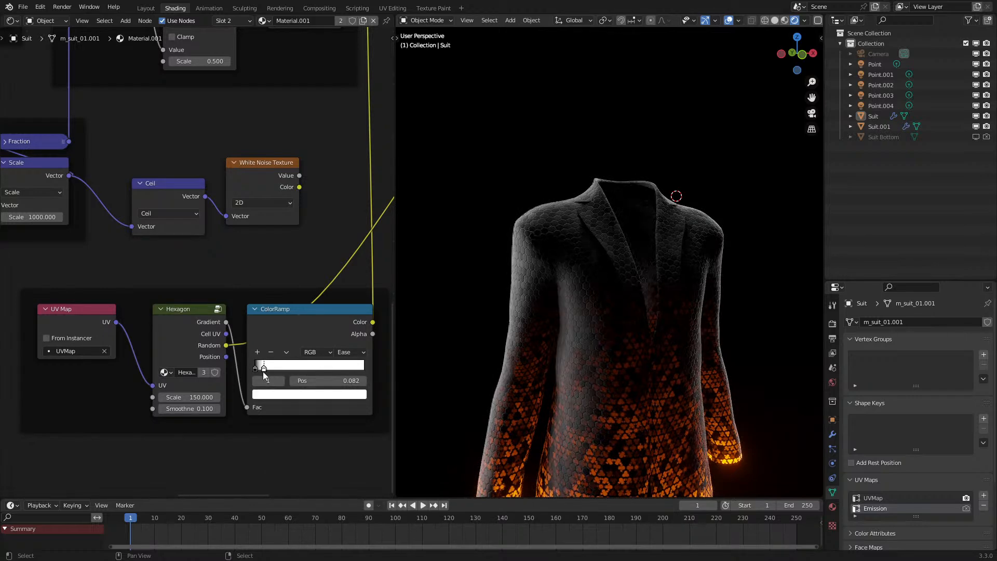
{"action": "middle_click_drag", "start_coordinate": [598, 346], "coordinate": [547, 320]}
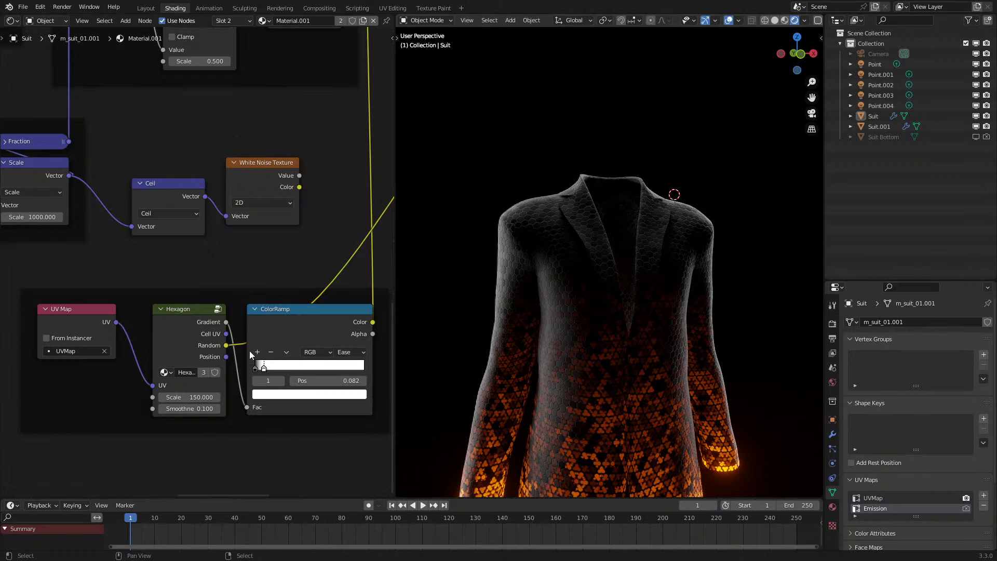
- Set the Bump node's strength to 0.200 and inspect the hexagon relief on the suit
{"action": "scroll", "coordinate": [290, 370], "scroll_direction": "down", "scroll_amount": 5}
{"action": "middle_click_drag", "start_coordinate": [382, 75], "coordinate": [280, 258]}
{"action": "scroll", "coordinate": [309, 258], "scroll_direction": "up", "scroll_amount": 5}
{"action": "left_click_drag", "start_coordinate": [304, 290], "coordinate": [291, 290], "text": "ctrl"}
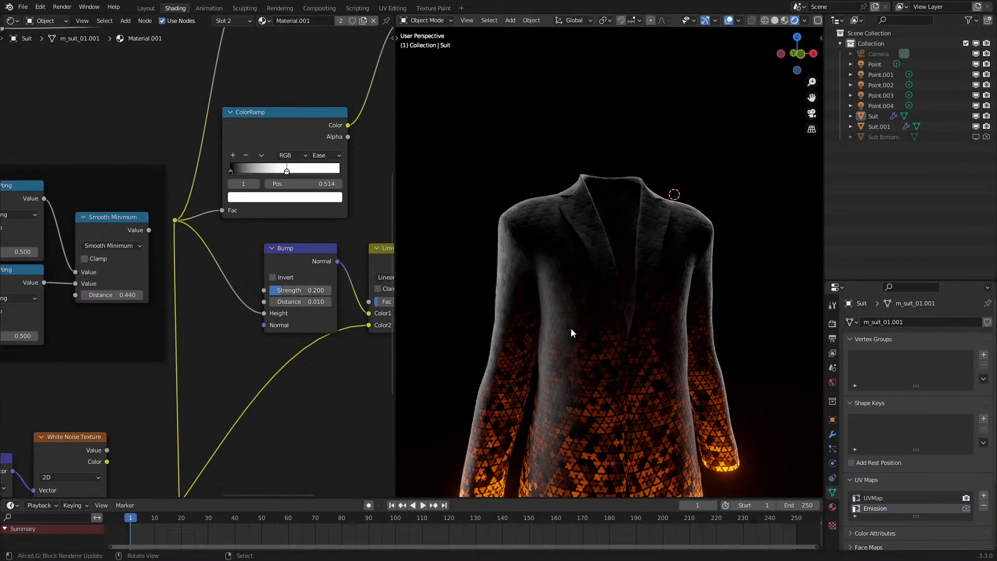
{"action": "middle_click_drag", "start_coordinate": [229, 448], "coordinate": [268, 291]}
{"action": "mouse_move", "coordinate": [498, 347]}
{"action": "middle_mouse_down"}
{"action": "mouse_move", "coordinate": [518, 327]}
{"action": "mouse_move", "coordinate": [503, 335]}
{"action": "middle_mouse_up"}
{"action": "scroll", "coordinate": [518, 326], "scroll_direction": "up", "scroll_amount": 4}
{"action": "scroll", "coordinate": [518, 326], "scroll_direction": "down", "scroll_amount": 4}
{"action": "scroll", "coordinate": [504, 336], "scroll_direction": "down", "scroll_amount": 4}
{"action": "scroll", "coordinate": [504, 336], "scroll_direction": "up", "scroll_amount": 3}
{"action": "middle_click_drag", "start_coordinate": [198, 388], "coordinate": [236, 352]}
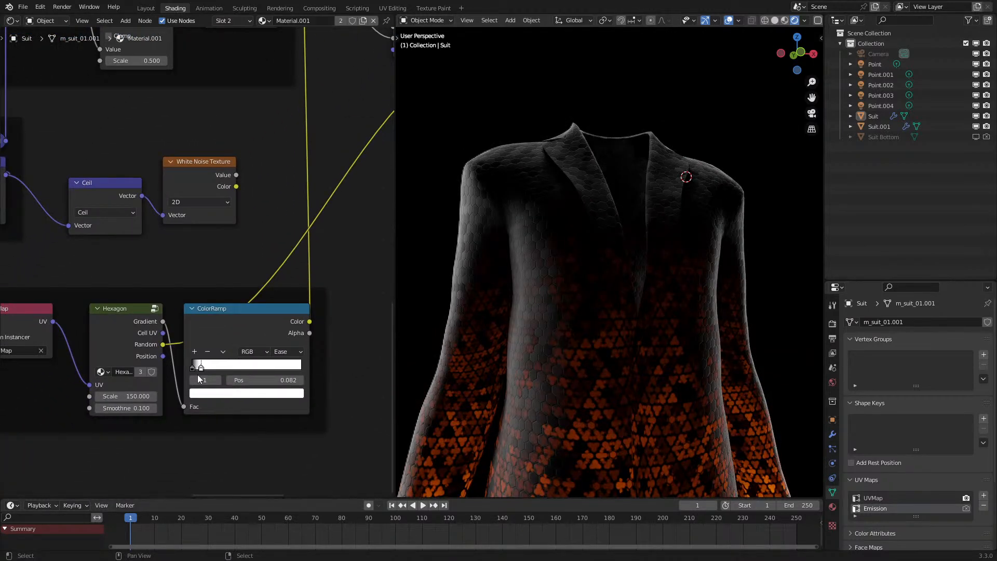
- Set the copied Hexagon node's scale to 500
{"action": "scroll", "coordinate": [199, 376], "scroll_direction": "down", "scroll_amount": 2}
{"action": "scroll", "coordinate": [199, 376], "scroll_direction": "up", "scroll_amount": 2}
{"action": "left_click_drag", "start_coordinate": [137, 387], "coordinate": [196, 386]}
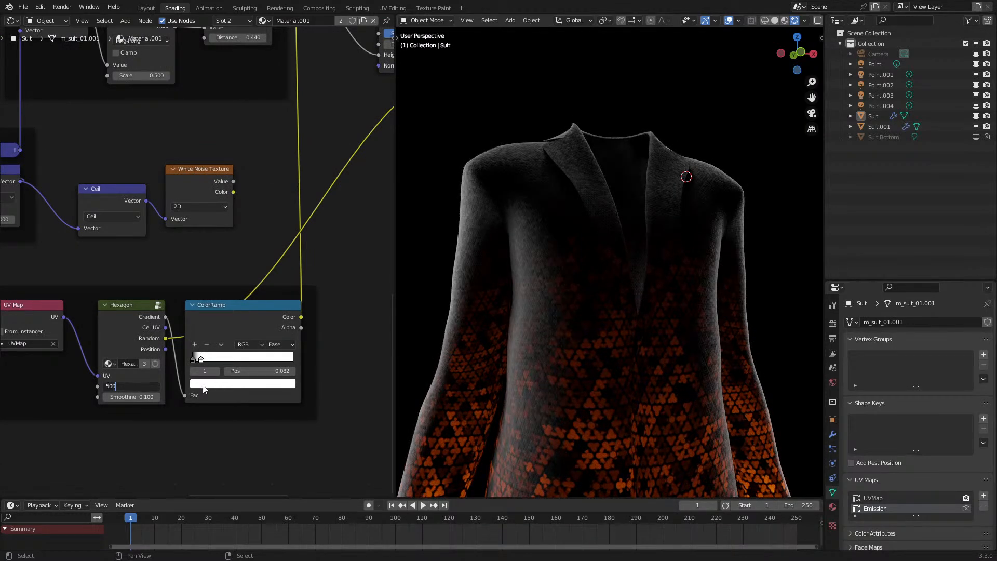
{"action": "key", "text": "Return"}
- Set the copied hexagon ColorRamp's white stop to position 0.532 and check the suit near and far
{"action": "left_click_drag", "start_coordinate": [213, 362], "coordinate": [261, 366]}
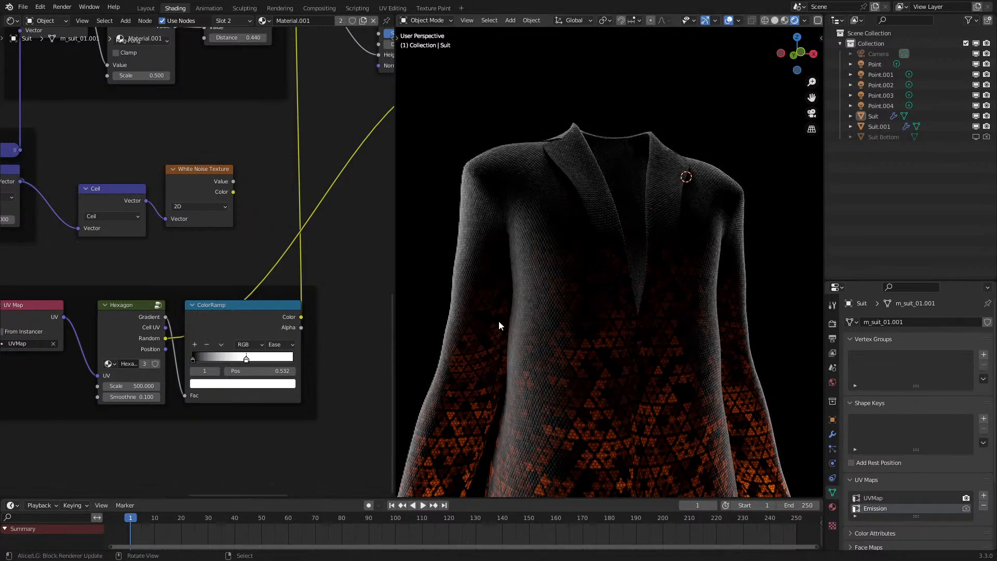
{"action": "scroll", "coordinate": [540, 350], "scroll_direction": "up", "scroll_amount": 3}
{"action": "scroll", "coordinate": [540, 350], "scroll_direction": "down", "scroll_amount": 6}
{"action": "middle_click_drag", "start_coordinate": [540, 350], "coordinate": [515, 347]}
{"action": "scroll", "coordinate": [515, 347], "scroll_direction": "up", "scroll_amount": 6}
{"action": "scroll", "coordinate": [515, 347], "scroll_direction": "down", "scroll_amount": 4}
{"action": "scroll", "coordinate": [514, 351], "scroll_direction": "down", "scroll_amount": 3}
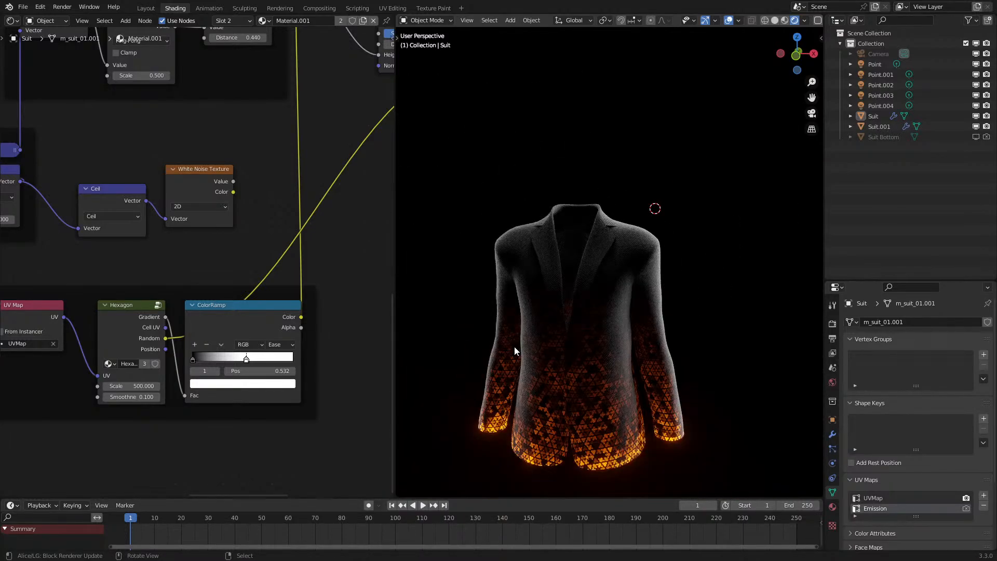
- Delete the old weave setup, including the Scale, Fraction, Ceil, White Noise, Separate XYZ, Ping-Pong and Smooth Minimum nodes
{"action": "scroll", "coordinate": [82, 337], "scroll_direction": "down", "scroll_amount": 3}
{"action": "left_click_drag", "start_coordinate": [39, 304], "coordinate": [276, 382]}
{"action": "key", "text": "x"}
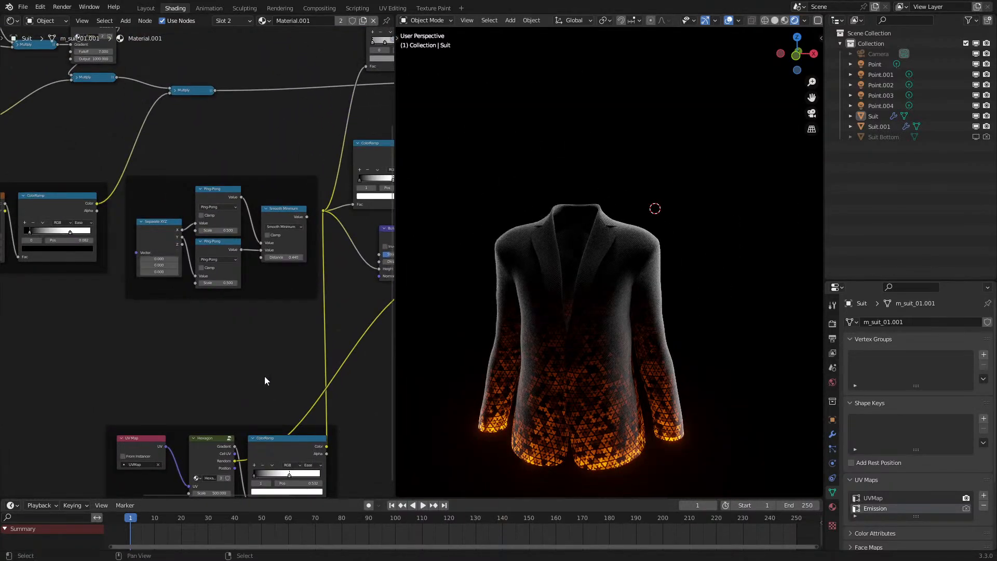
{"action": "left_click_drag", "start_coordinate": [173, 310], "coordinate": [291, 188]}
{"action": "key", "text": "x"}
- Remove the frame around the copied hexagon nodes and rearrange the UV Map, Hexagon and ColorRamp beside the reroute
{"action": "left_click_drag", "start_coordinate": [262, 427], "coordinate": [236, 258]}
{"action": "right_click", "coordinate": [237, 259]}
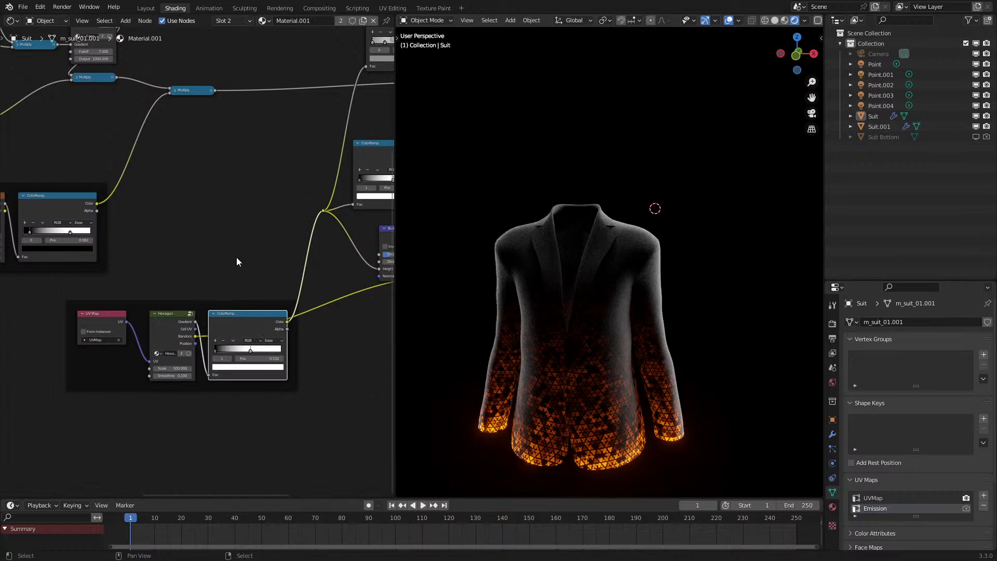
{"action": "left_click", "coordinate": [224, 306]}
{"action": "key", "text": "x"}
{"action": "left_click_drag", "start_coordinate": [237, 325], "coordinate": [256, 208]}
{"action": "left_click_drag", "start_coordinate": [95, 386], "coordinate": [192, 307]}
{"action": "left_click_drag", "start_coordinate": [180, 329], "coordinate": [199, 290]}
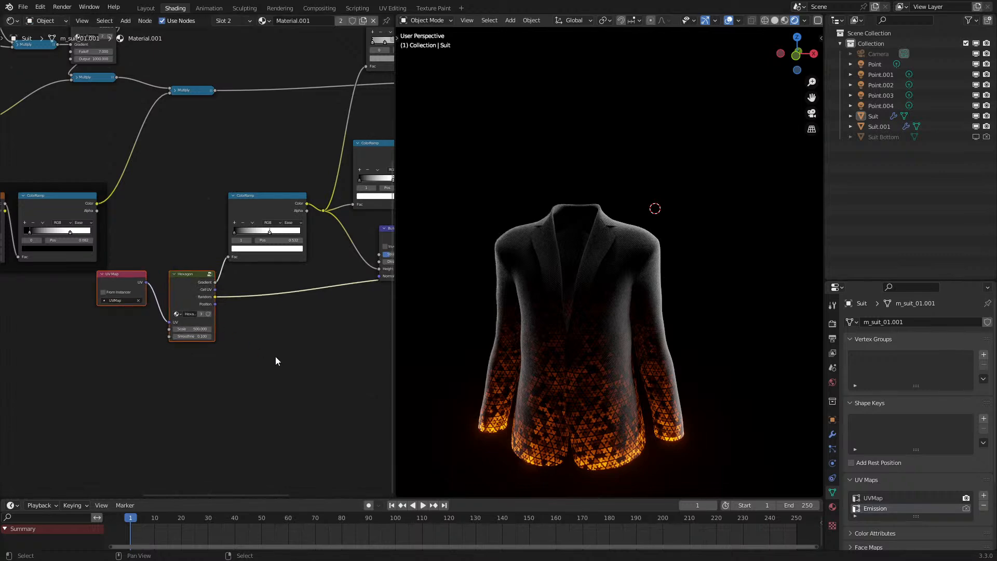
- Set the white stop of the fabric's hexagon ColorRamp to position 0.25
{"action": "scroll", "coordinate": [575, 310], "scroll_direction": "up", "scroll_amount": 5}
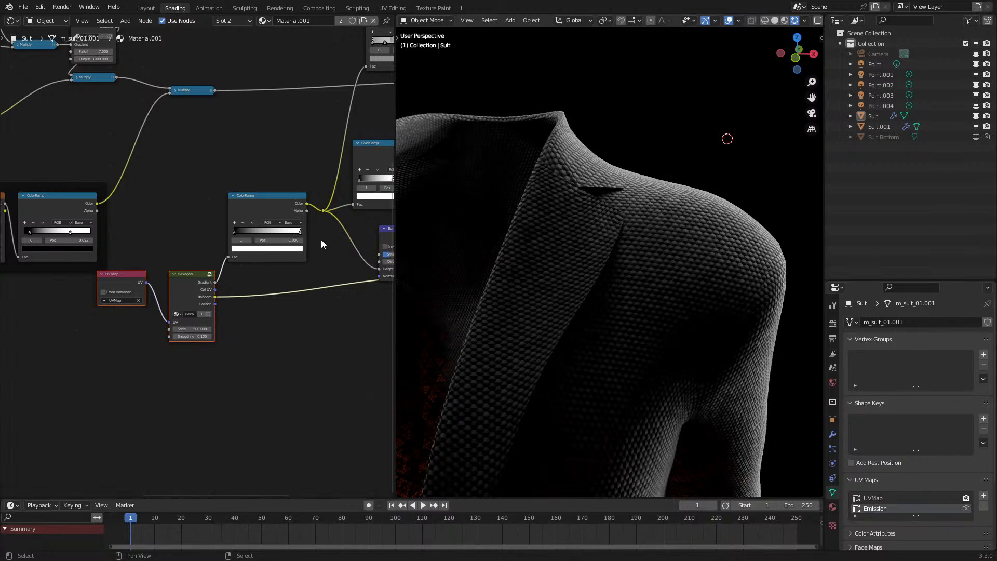
{"action": "scroll", "coordinate": [306, 234], "scroll_direction": "up", "scroll_amount": 1}
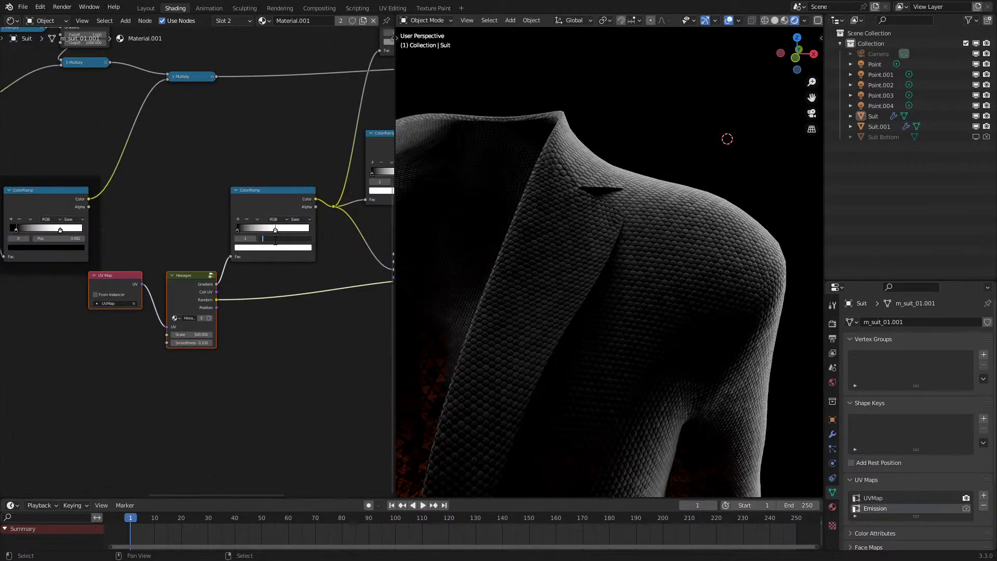
{"action": "type", "text": ".25"}
{"action": "key", "text": "Return"}
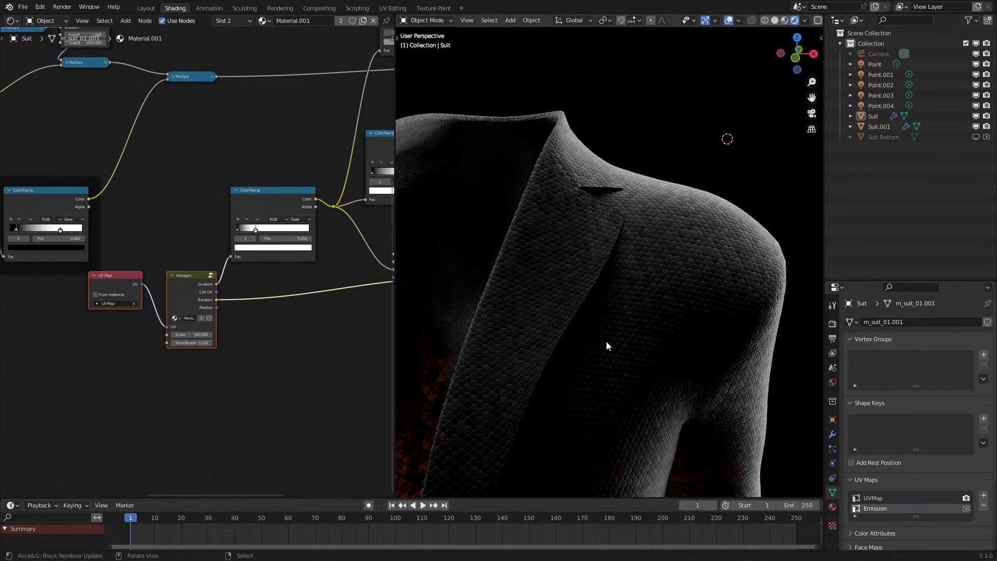
{"action": "scroll", "coordinate": [607, 340], "scroll_direction": "down", "scroll_amount": 3}
{"action": "middle_click_drag", "start_coordinate": [606, 340], "coordinate": [546, 341]}
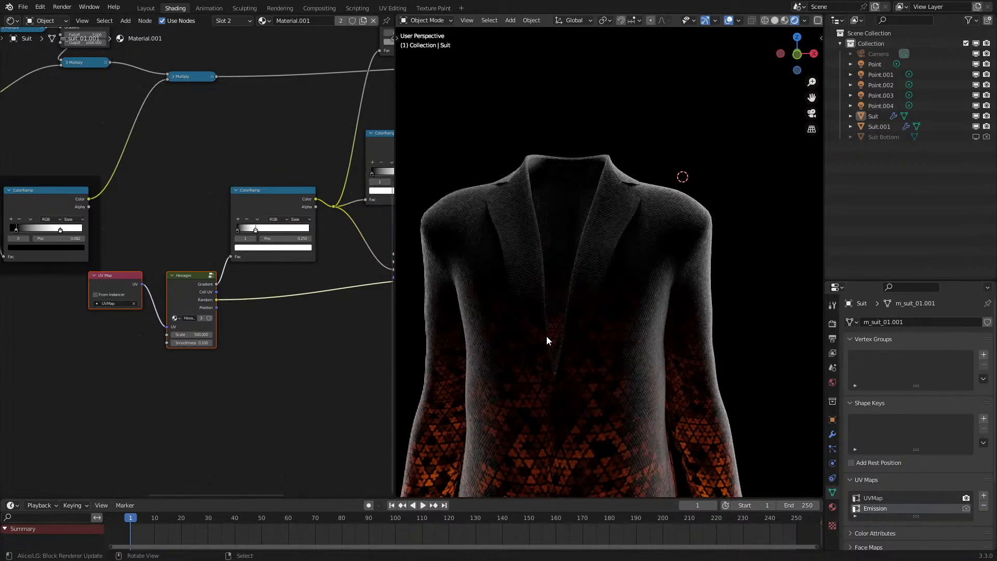
- Examine the fine hexagon fabric and the glowing lower part of the suit from several distances
{"action": "scroll", "coordinate": [546, 337], "scroll_direction": "down", "scroll_amount": 4}
{"action": "scroll", "coordinate": [582, 307], "scroll_direction": "up", "scroll_amount": 2}
{"action": "key", "text": "z"}
{"action": "mouse_move", "coordinate": [612, 356]}
{"action": "middle_mouse_down"}
{"action": "mouse_move", "coordinate": [627, 349]}
{"action": "mouse_move", "coordinate": [582, 350]}
{"action": "mouse_move", "coordinate": [719, 347]}
{"action": "mouse_move", "coordinate": [722, 332]}
{"action": "middle_mouse_up"}
{"action": "scroll", "coordinate": [628, 357], "scroll_direction": "up", "scroll_amount": 3}
{"action": "scroll", "coordinate": [628, 357], "scroll_direction": "down", "scroll_amount": 1}
{"action": "key", "text": "z"}
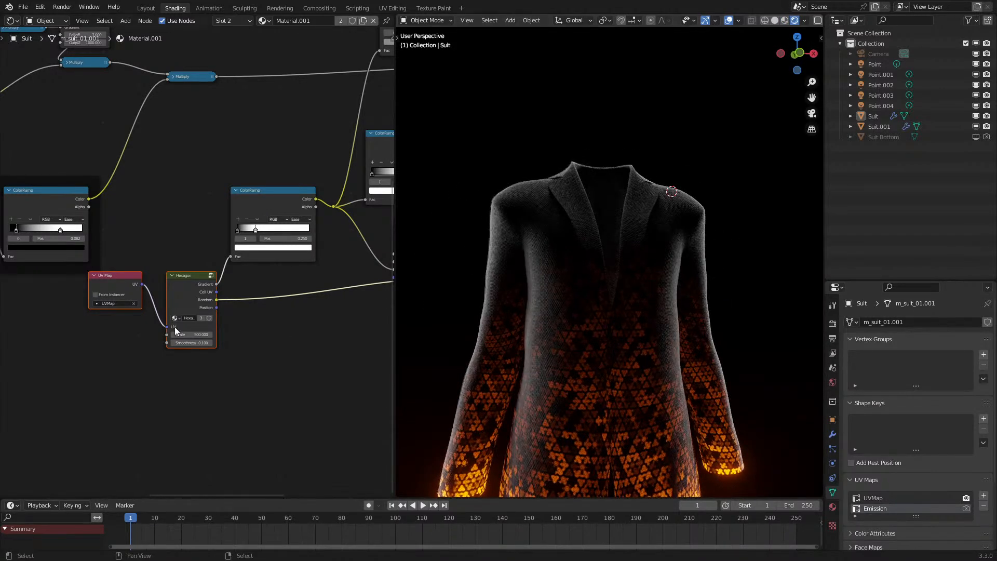
{"action": "scroll", "coordinate": [517, 339], "scroll_direction": "up", "scroll_amount": 8}
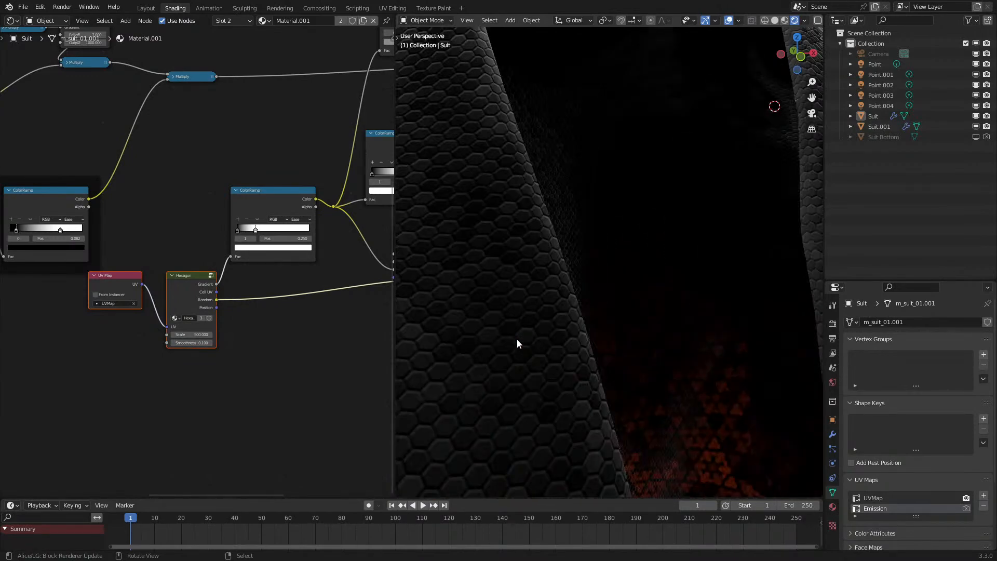
{"action": "middle_click_drag", "start_coordinate": [516, 339], "coordinate": [525, 342]}
{"action": "scroll", "coordinate": [525, 337], "scroll_direction": "down", "scroll_amount": 8}
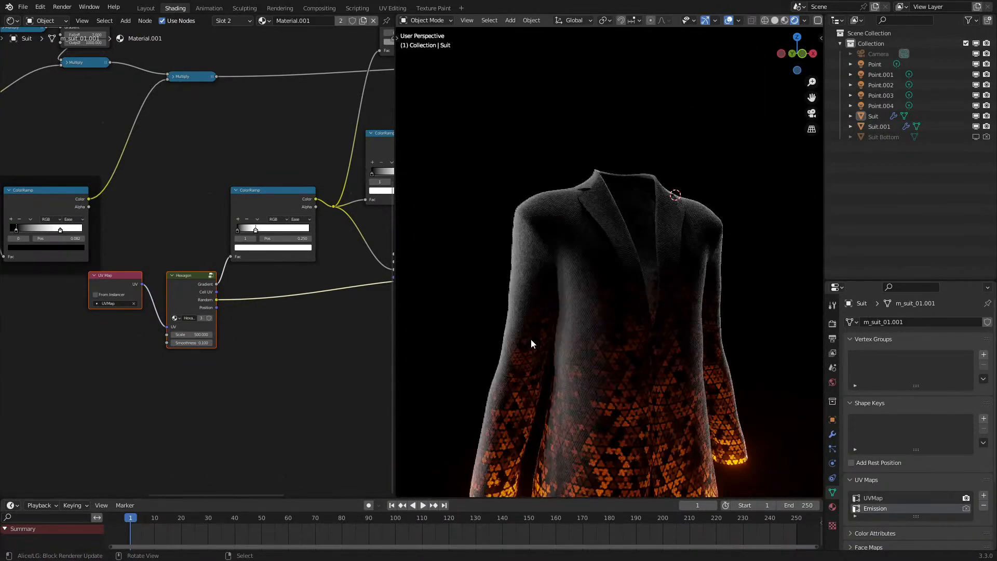
{"action": "scroll", "coordinate": [539, 293], "scroll_direction": "up", "scroll_amount": 5}
{"action": "scroll", "coordinate": [539, 294], "scroll_direction": "down", "scroll_amount": 2}
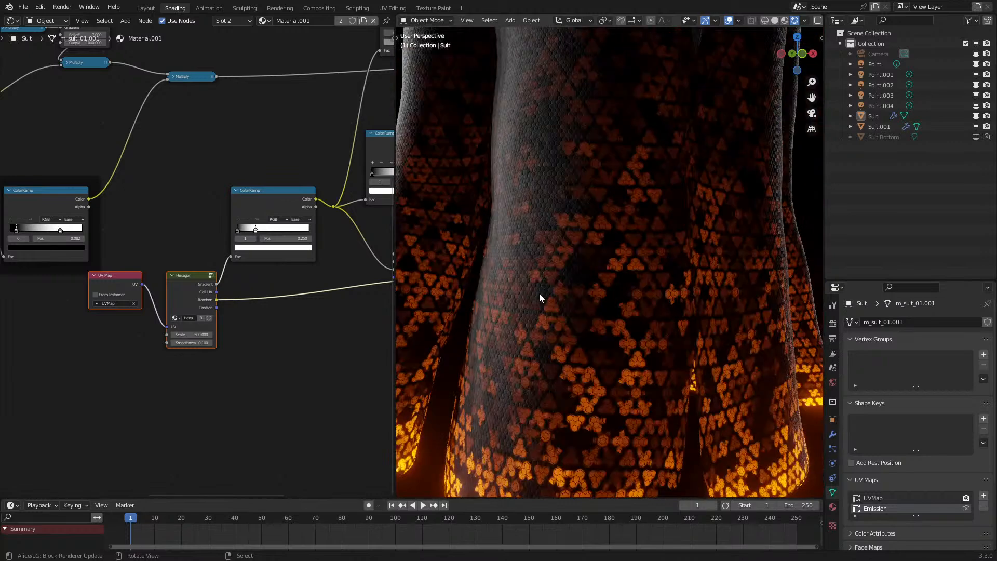
{"action": "scroll", "coordinate": [539, 294], "scroll_direction": "up", "scroll_amount": 3}
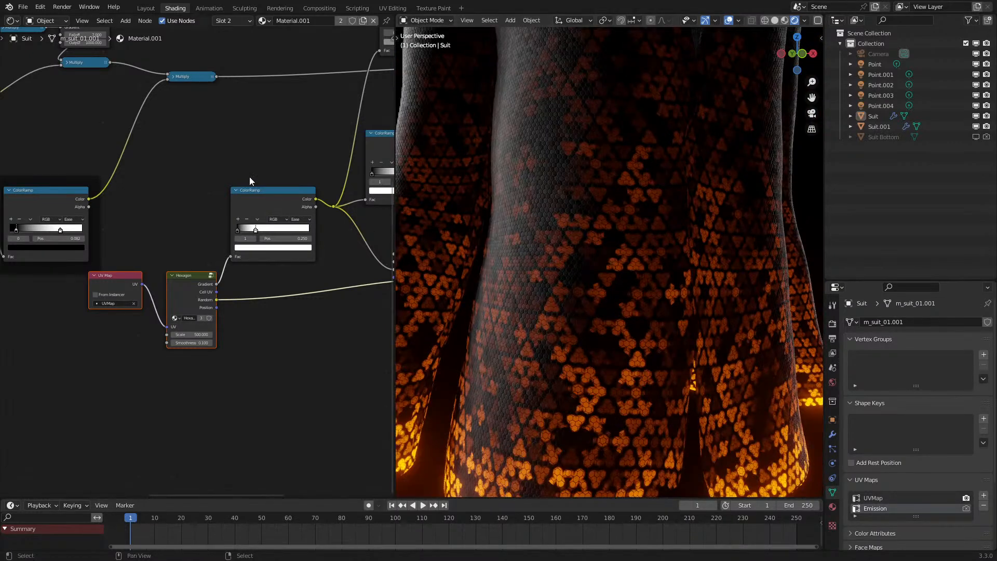
- Try a higher black stop position on the ColorRamp feeding the emission Multiply node
{"action": "middle_click_drag", "start_coordinate": [249, 176], "coordinate": [136, 363]}
{"action": "left_click", "coordinate": [273, 357]}
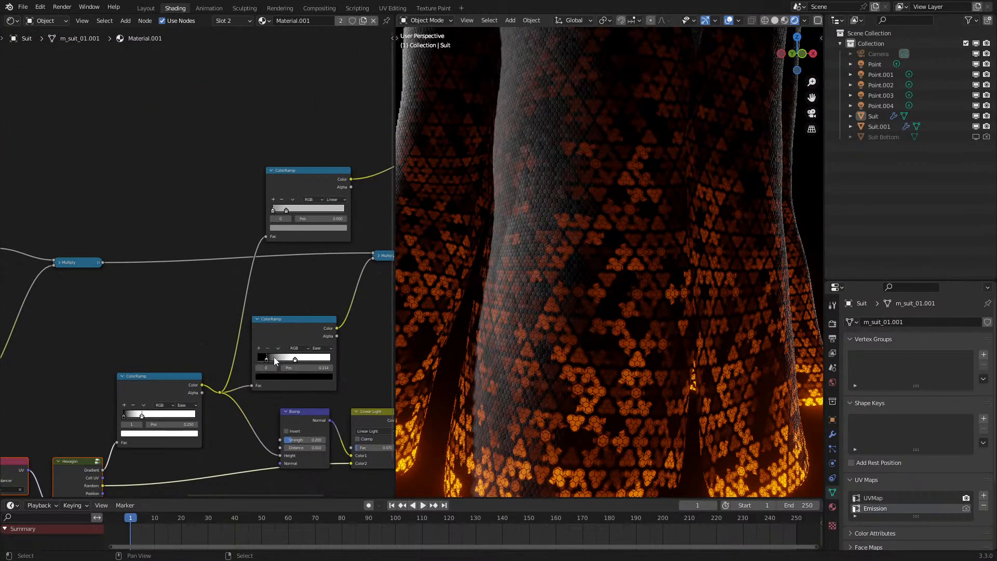
{"action": "middle_click_drag", "start_coordinate": [226, 371], "coordinate": [242, 308]}
- Place a duplicate of the fabric's hexagon ColorRamp below the Bump node, and replace the original with a direct Gradient link to the reroute
{"action": "left_click", "coordinate": [180, 325]}
{"action": "key", "text": "shift+d"}
{"action": "left_click", "coordinate": [231, 442]}
{"action": "left_click_drag", "start_coordinate": [118, 407], "coordinate": [236, 329]}
{"action": "left_click", "coordinate": [187, 326]}
{"action": "key", "text": "x"}
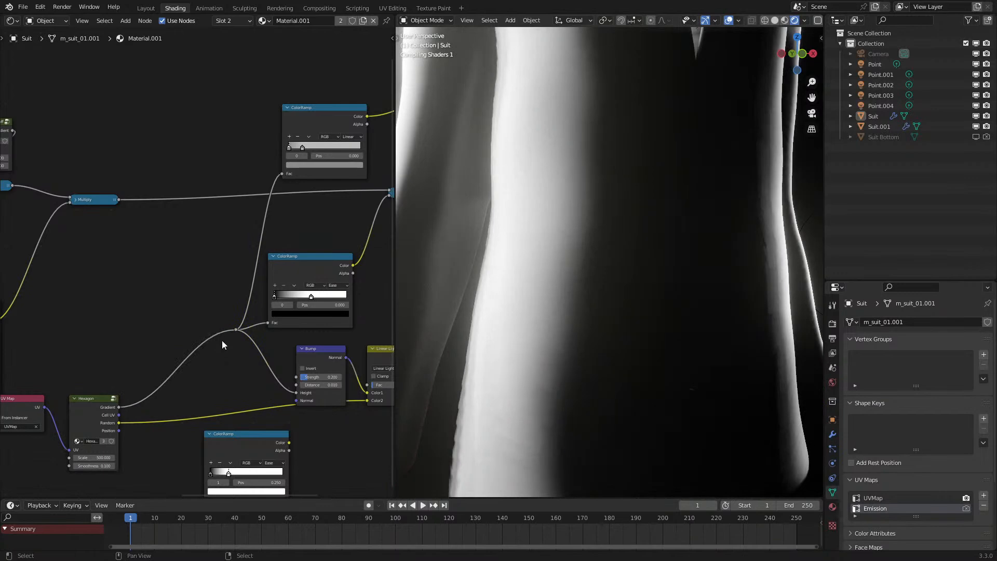
- Route the reroute through the duplicated ColorRamp into the Bump node's Height, and inspect the jacket
{"action": "middle_click_drag", "start_coordinate": [250, 341], "coordinate": [251, 284]}
{"action": "scroll", "coordinate": [250, 283], "scroll_direction": "up", "scroll_amount": 2}
{"action": "left_click", "coordinate": [245, 275]}
{"action": "left_click_drag", "start_coordinate": [245, 276], "coordinate": [208, 476]}
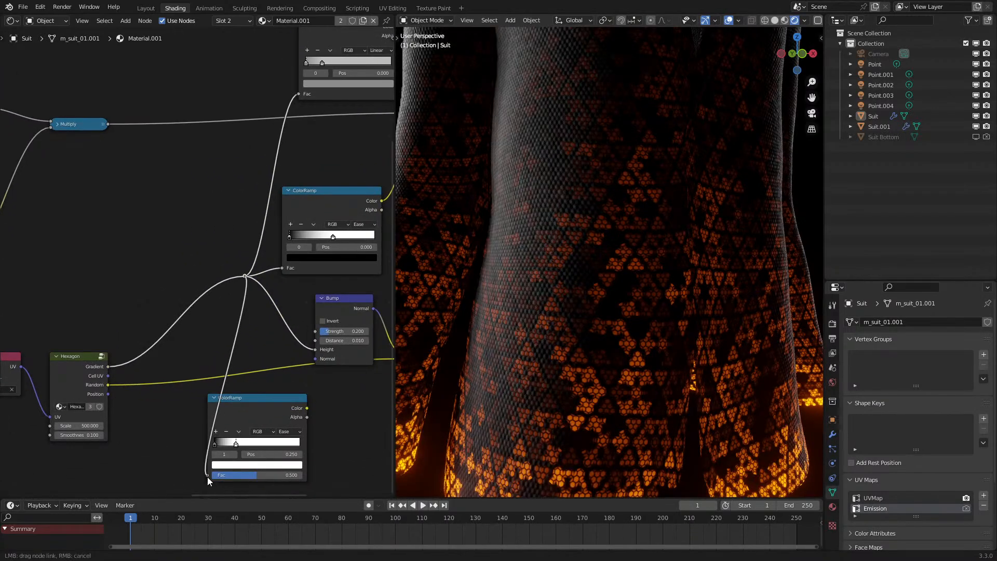
{"action": "left_click_drag", "start_coordinate": [305, 408], "coordinate": [316, 350]}
{"action": "scroll", "coordinate": [319, 348], "scroll_direction": "down", "scroll_amount": 1}
{"action": "middle_click_drag", "start_coordinate": [501, 297], "coordinate": [472, 348]}
{"action": "scroll", "coordinate": [236, 411], "scroll_direction": "up", "scroll_amount": 4}
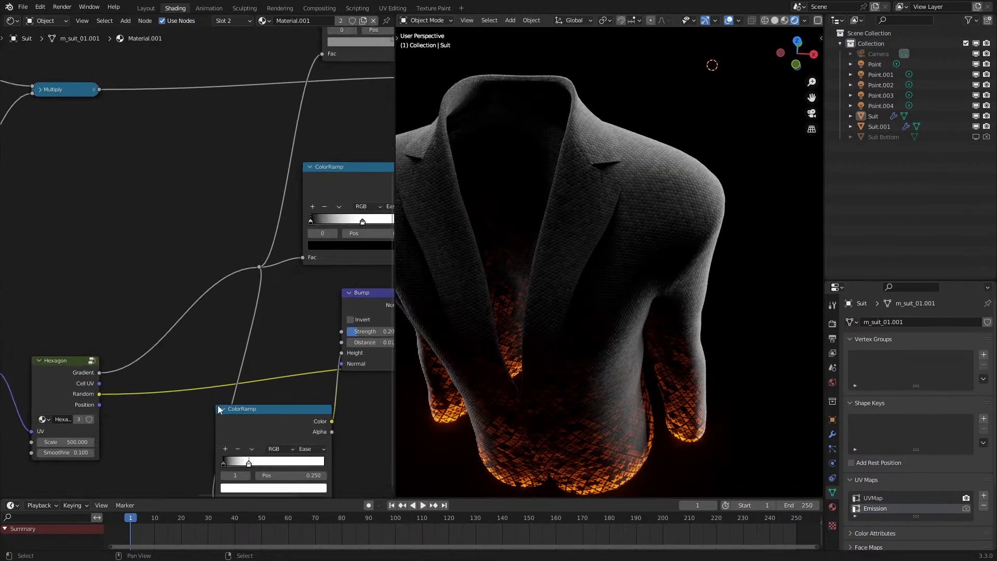
- Try moving the white stop to position 1.000 on the ColorRamp feeding the Bump height, and undo it
{"action": "left_click_drag", "start_coordinate": [238, 396], "coordinate": [336, 395]}
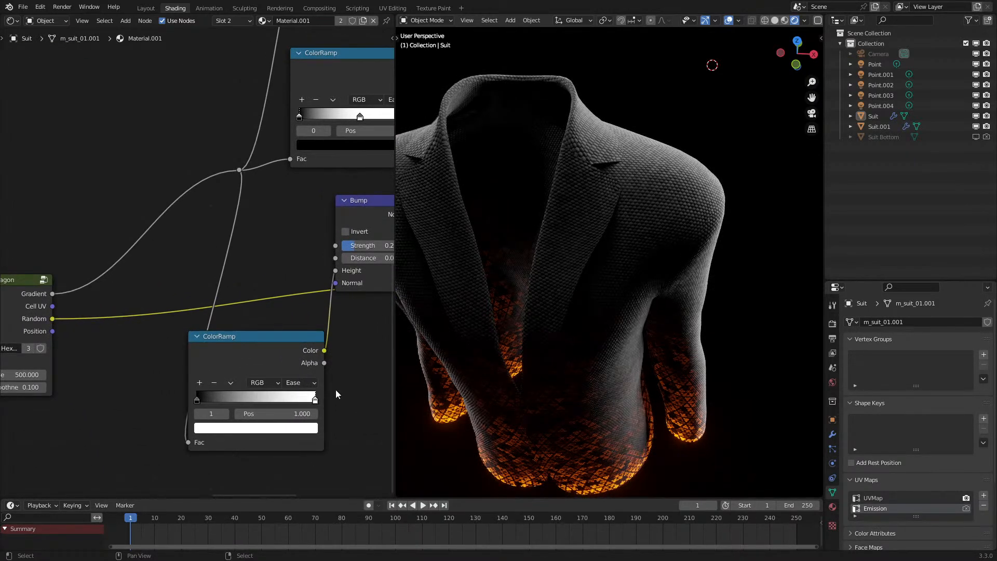
{"action": "key", "text": "ctrl+z"}
{"action": "middle_click_drag", "start_coordinate": [491, 354], "coordinate": [531, 349]}
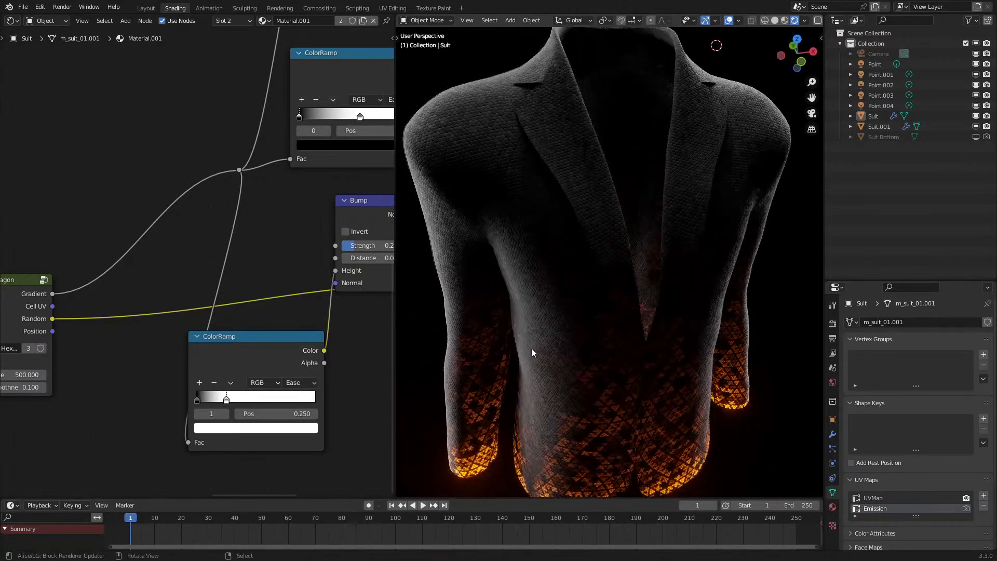
- Place the bump ColorRamp directly beside the Bump node and line up the fabric's UV Map and Hexagon nodes before it
{"action": "left_click_drag", "start_coordinate": [242, 348], "coordinate": [259, 211]}
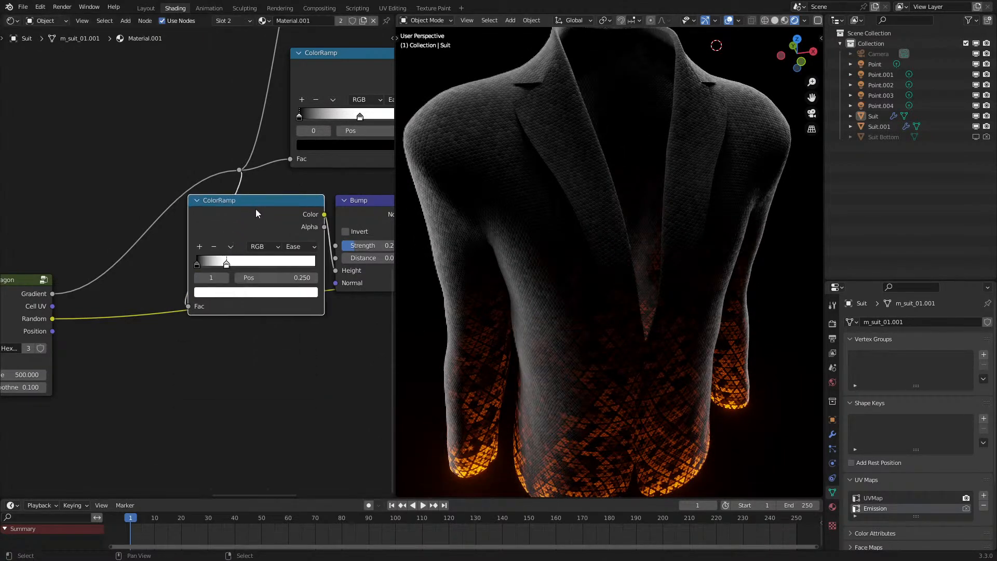
{"action": "middle_click_drag", "start_coordinate": [257, 210], "coordinate": [271, 363]}
{"action": "left_click_drag", "start_coordinate": [252, 322], "coordinate": [157, 314]}
{"action": "scroll", "coordinate": [68, 381], "scroll_direction": "down", "scroll_amount": 5}
{"action": "middle_click_drag", "start_coordinate": [67, 380], "coordinate": [218, 312]}
{"action": "left_click_drag", "start_coordinate": [127, 319], "coordinate": [195, 393]}
{"action": "key", "text": "g"}
{"action": "left_click", "coordinate": [234, 339]}
{"action": "left_click_drag", "start_coordinate": [160, 292], "coordinate": [169, 292]}
{"action": "left_click", "coordinate": [213, 263]}
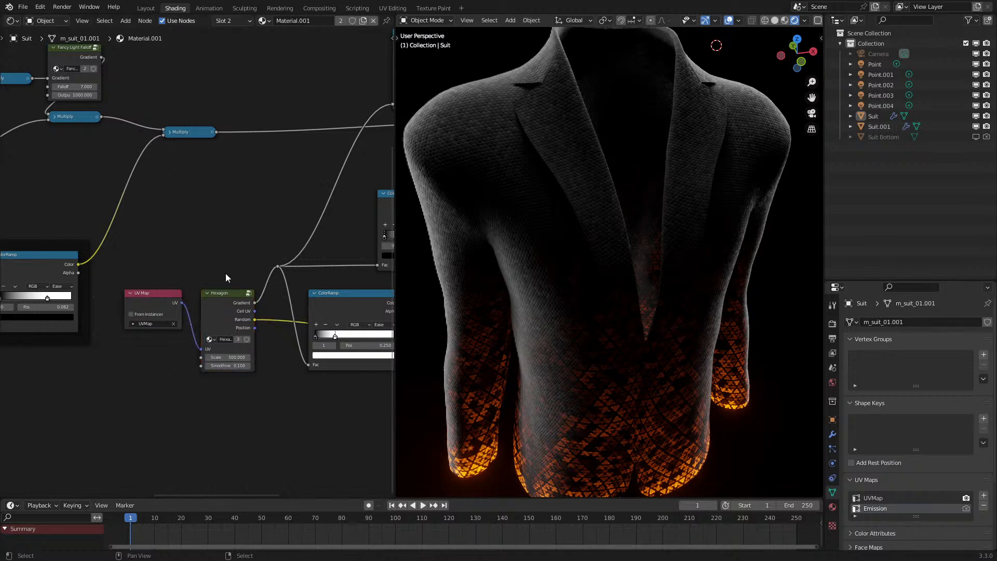
{"action": "middle_click_drag", "start_coordinate": [295, 268], "coordinate": [251, 306]}
- Turn on the viewport display of the suit's Geometry Nodes modifier and inspect the jacket from several sides
{"action": "middle_click_drag", "start_coordinate": [681, 233], "coordinate": [609, 311]}
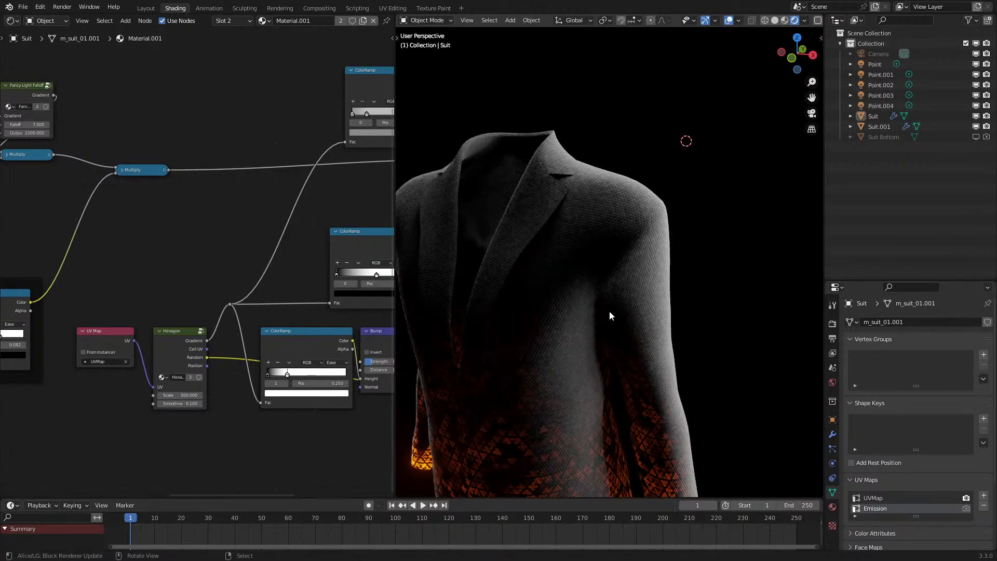
{"action": "scroll", "coordinate": [639, 210], "scroll_direction": "up", "scroll_amount": 2}
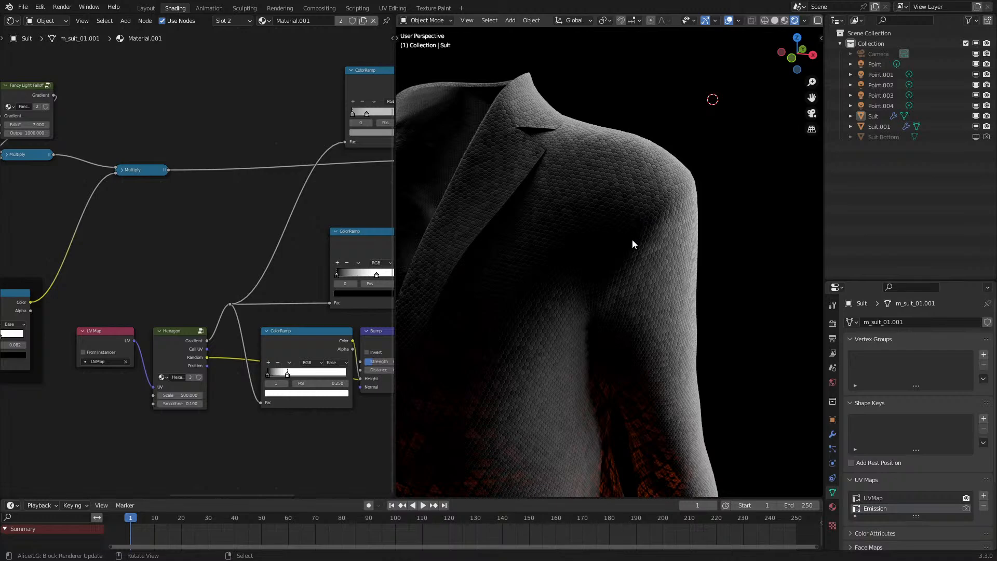
{"action": "middle_click_drag", "start_coordinate": [632, 238], "coordinate": [663, 249]}
{"action": "middle_click_drag", "start_coordinate": [590, 258], "coordinate": [659, 255]}
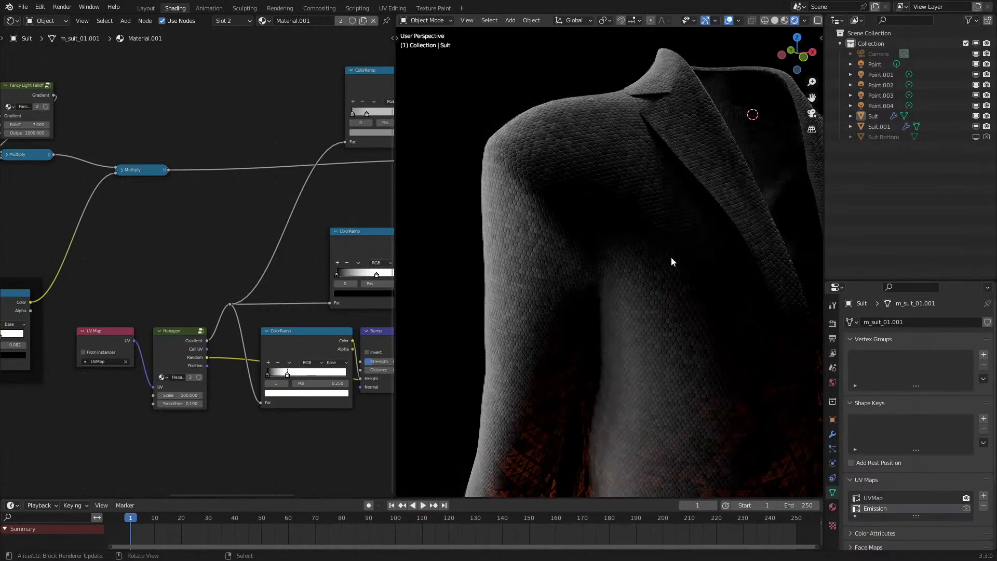
{"action": "left_click", "coordinate": [833, 434]}
{"action": "left_click", "coordinate": [941, 318]}
{"action": "middle_click_drag", "start_coordinate": [696, 289], "coordinate": [657, 296]}
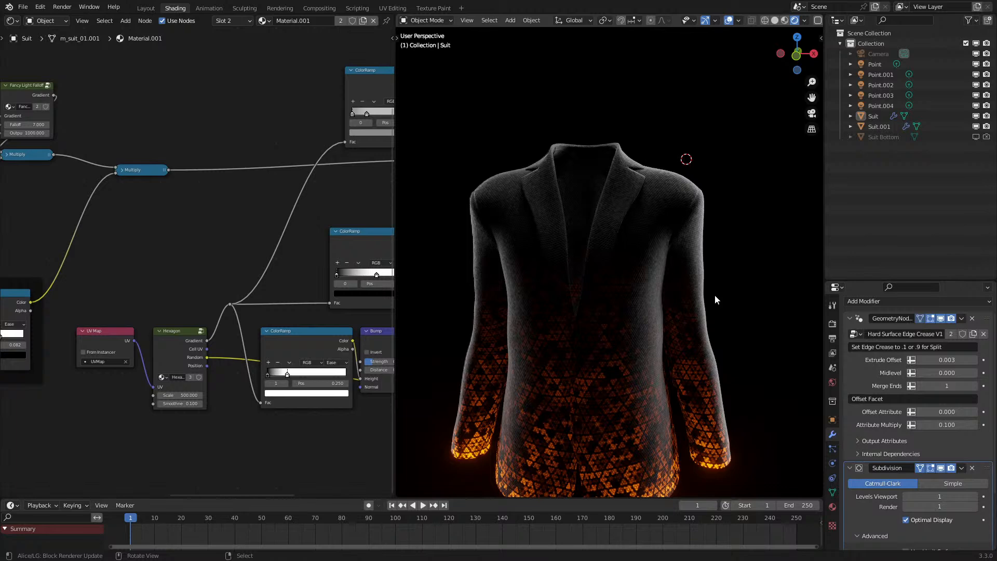
{"action": "middle_click_drag", "start_coordinate": [715, 299], "coordinate": [599, 327]}
{"action": "left_click", "coordinate": [597, 325]}
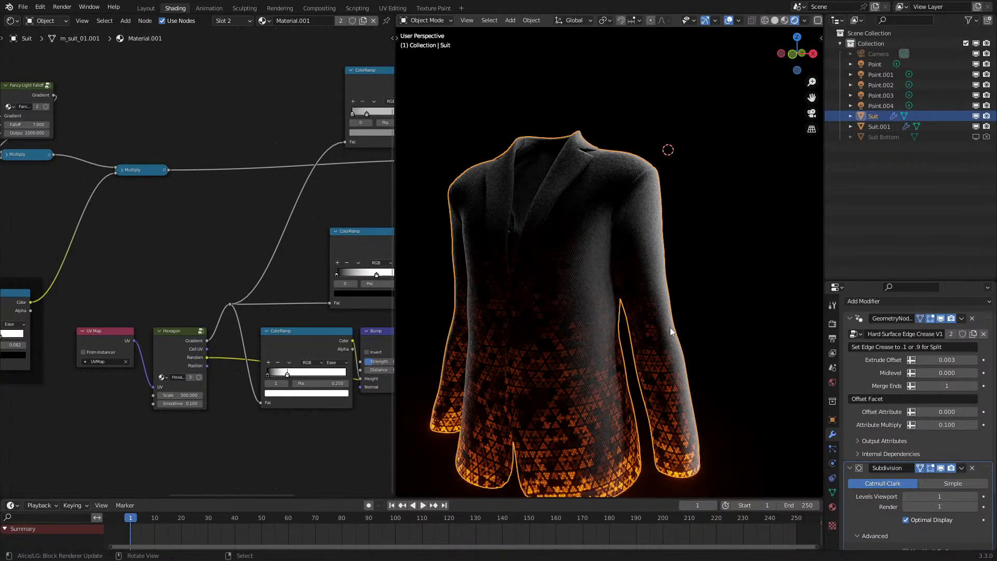
{"action": "left_click", "coordinate": [793, 298]}
- Set the Linear Light node's factor to 0.070 and inspect the whole suit from the front
{"action": "middle_click_drag", "start_coordinate": [361, 342], "coordinate": [264, 340]}
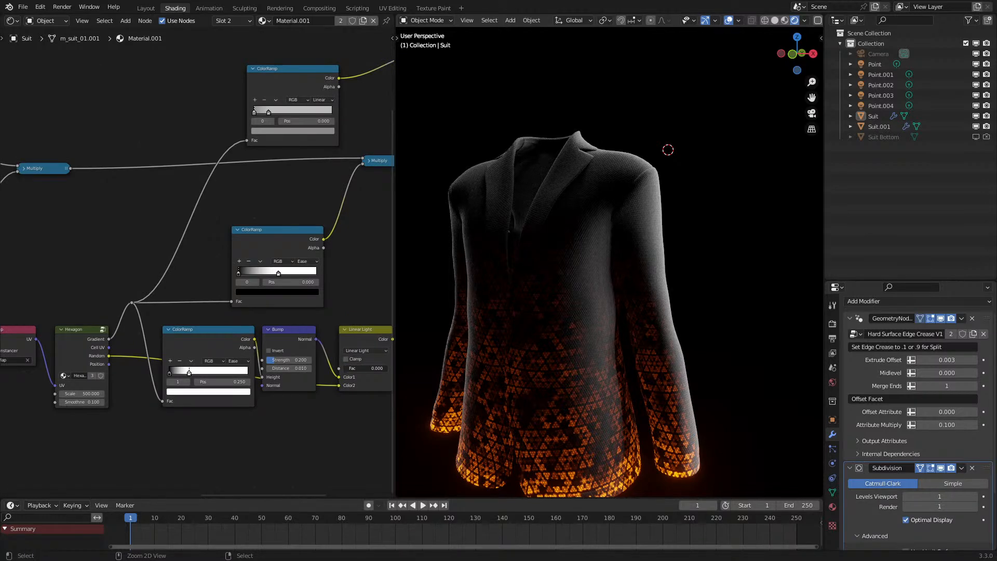
{"action": "middle_click_drag", "start_coordinate": [540, 316], "coordinate": [561, 318]}
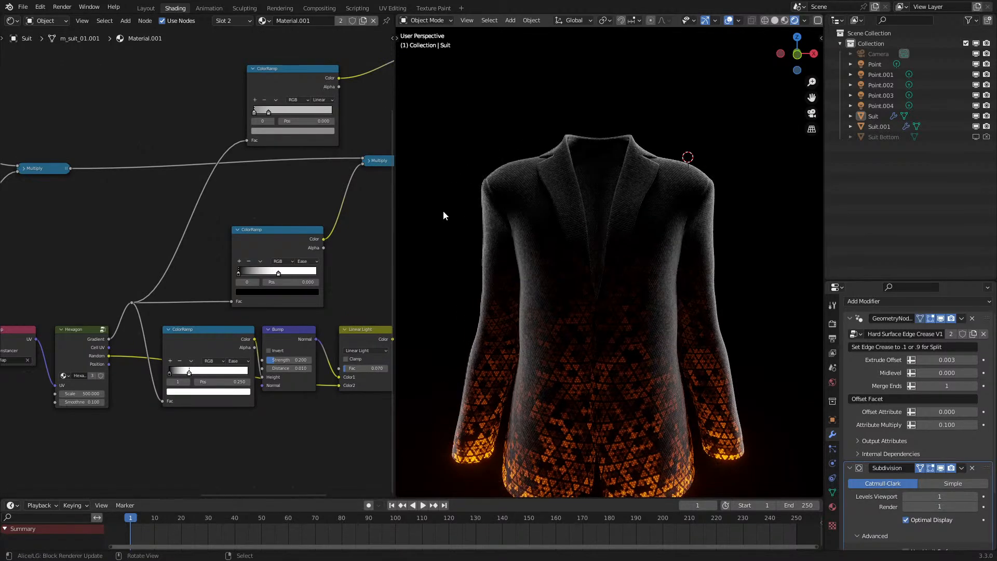
{"action": "scroll", "coordinate": [444, 211], "scroll_direction": "down", "scroll_amount": 2}
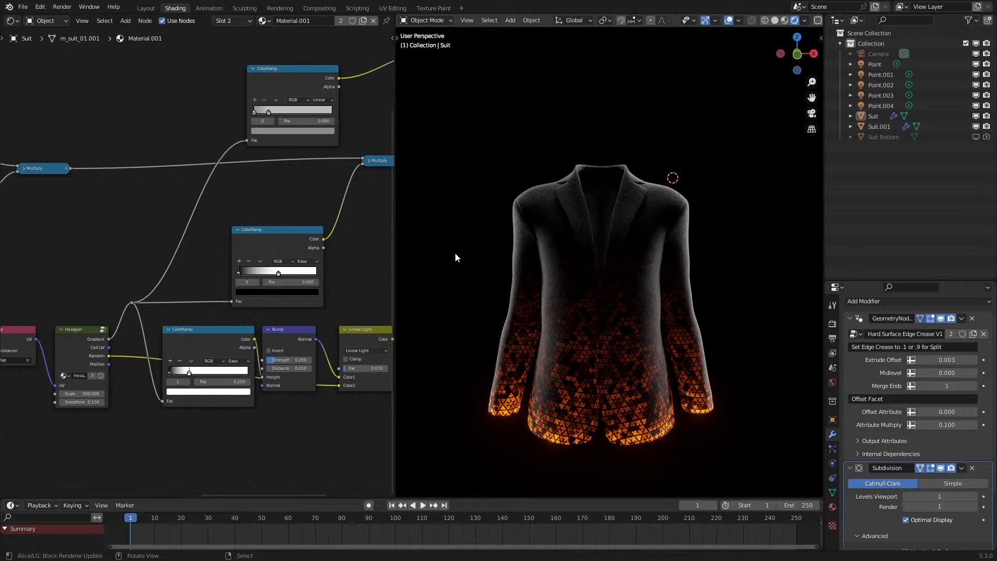
{"action": "middle_click_drag", "start_coordinate": [447, 254], "coordinate": [460, 243]}
{"action": "scroll", "coordinate": [250, 264], "scroll_direction": "down", "scroll_amount": 2}
- Add a Hue Saturation Value node below the framed noise texture group in the emission part of the node tree
{"action": "middle_click_drag", "start_coordinate": [135, 267], "coordinate": [359, 289]}
{"action": "middle_click_drag", "start_coordinate": [32, 289], "coordinate": [179, 288]}
{"action": "scroll", "coordinate": [216, 322], "scroll_direction": "up", "scroll_amount": 1}
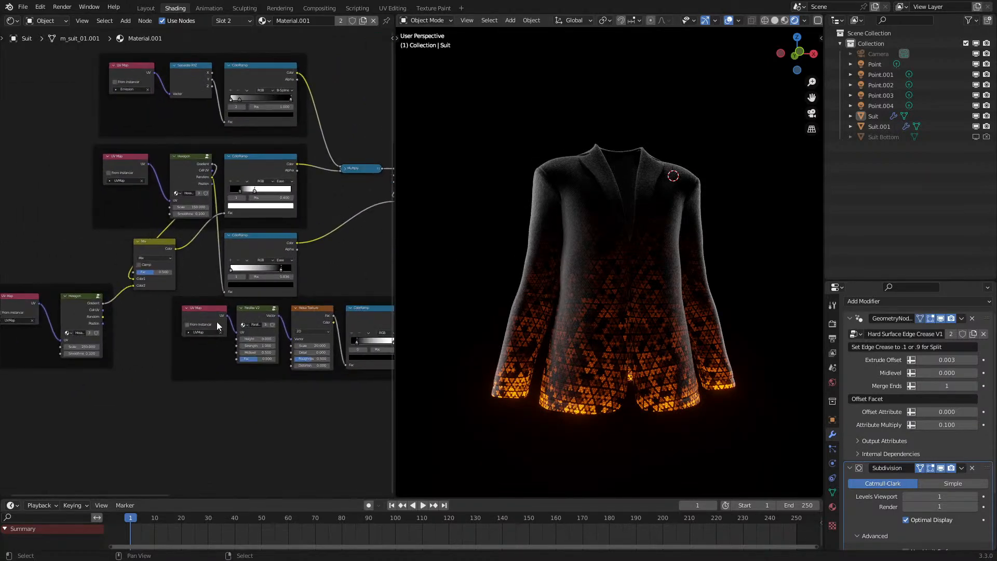
{"action": "scroll", "coordinate": [217, 322], "scroll_direction": "up", "scroll_amount": 1}
{"action": "scroll", "coordinate": [223, 341], "scroll_direction": "down", "scroll_amount": 2, "text": "shift"}
{"action": "key", "text": "shift+a"}
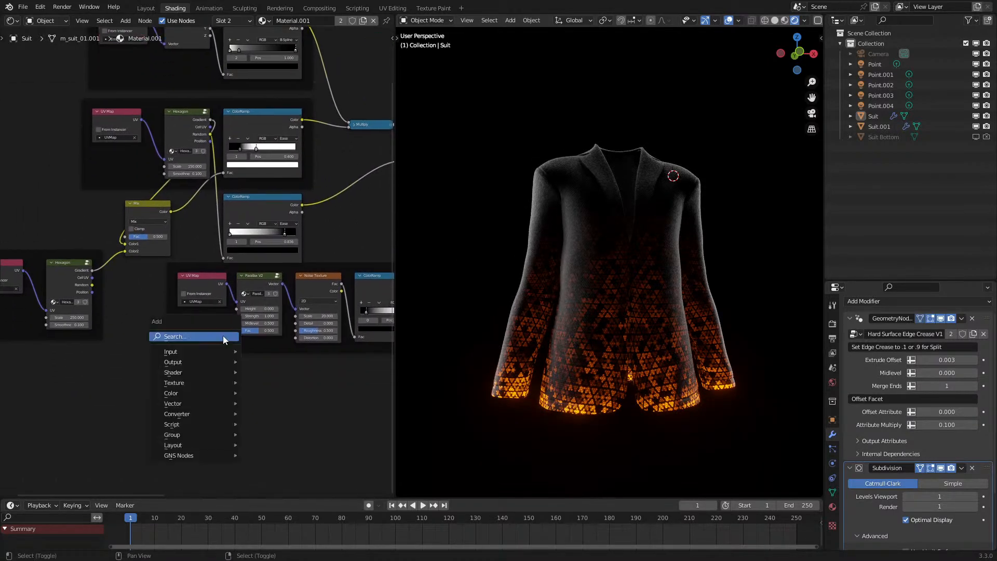
{"action": "left_click", "coordinate": [214, 336]}
{"action": "type", "text": "hue"}
{"action": "key", "text": "Return"}
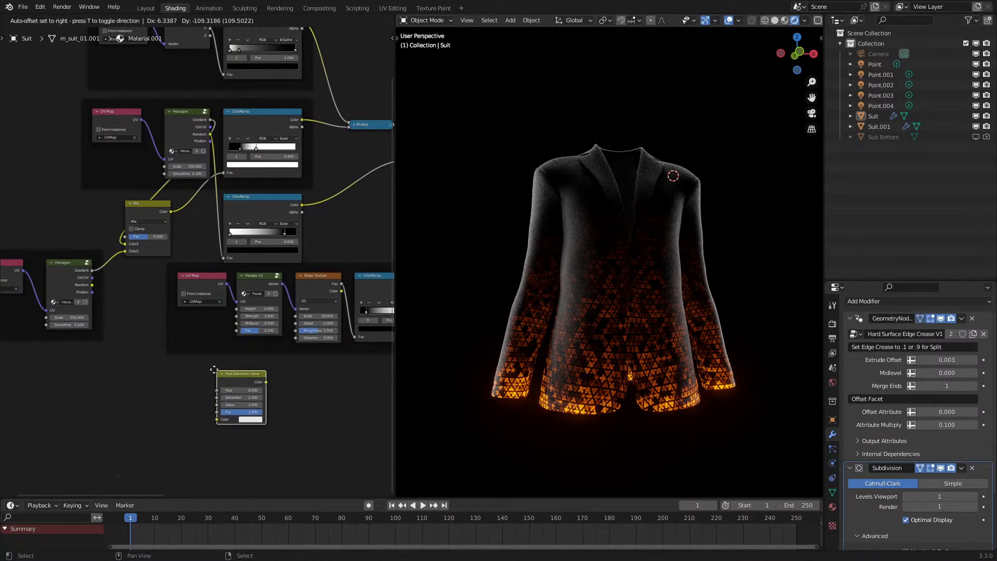
{"action": "left_click", "coordinate": [207, 376]}
- Route the emission Hexagon's Random output through the Hue Saturation Value node into the lower ColorRamp's Fac
{"action": "left_click_drag", "start_coordinate": [213, 176], "coordinate": [223, 419]}
{"action": "left_click", "coordinate": [255, 374]}
{"action": "left_click_drag", "start_coordinate": [259, 382], "coordinate": [226, 261]}
{"action": "mouse_move", "coordinate": [234, 390]}
{"action": "left_mouse_down"}
{"action": "mouse_move", "coordinate": [201, 390]}
{"action": "mouse_move", "coordinate": [281, 390]}
{"action": "mouse_move", "coordinate": [233, 390]}
{"action": "left_mouse_up"}
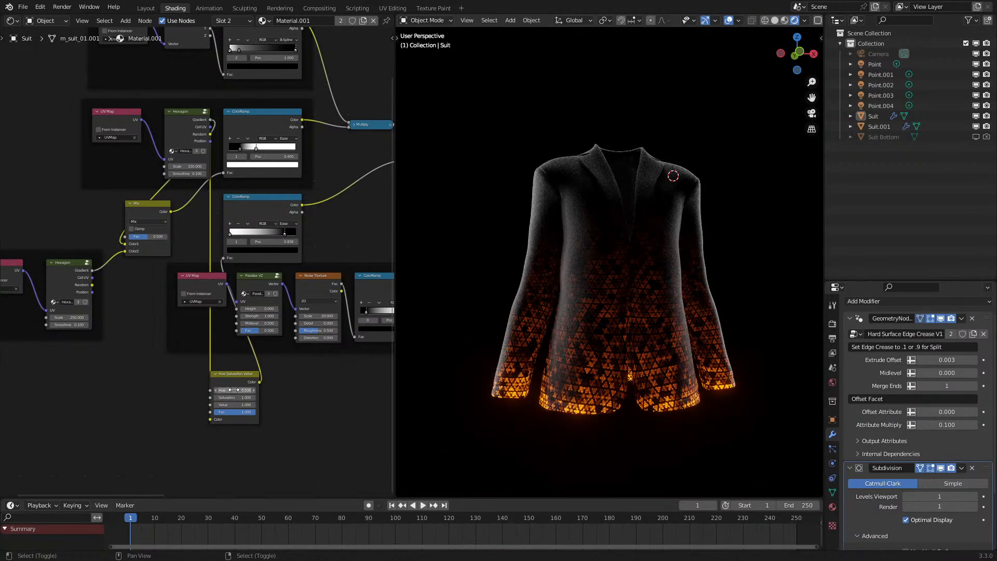
- Delete the frame around the upper emission hexagon nodes and rearrange the Hexagon, Mix and Hue Saturation Value nodes before their ColorRamps
{"action": "scroll", "coordinate": [192, 342], "scroll_direction": "down", "scroll_amount": 4}
{"action": "middle_click_drag", "start_coordinate": [132, 273], "coordinate": [184, 389]}
{"action": "scroll", "coordinate": [197, 288], "scroll_direction": "up", "scroll_amount": 2}
{"action": "left_click", "coordinate": [175, 312]}
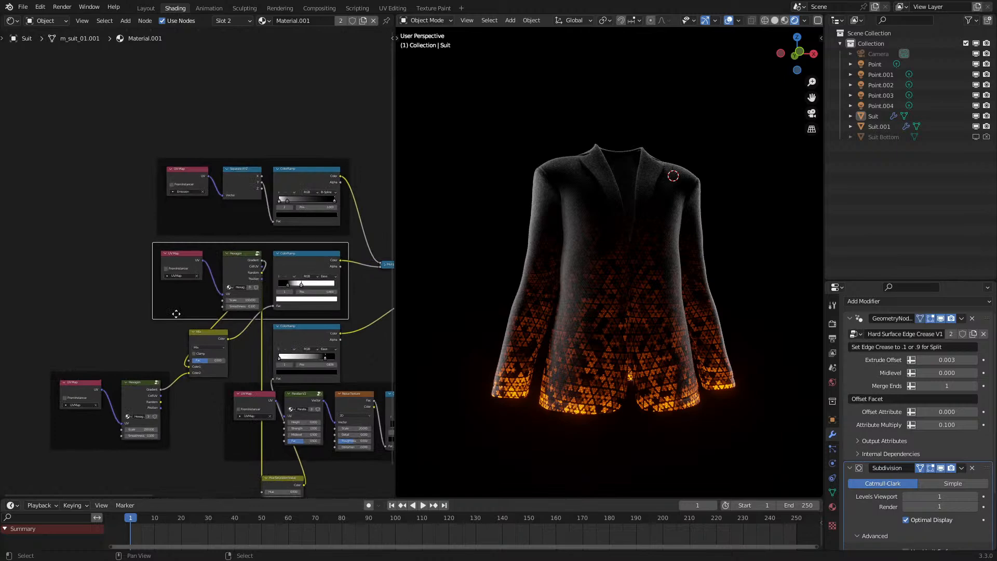
{"action": "key", "text": "x"}
{"action": "left_click_drag", "start_coordinate": [151, 243], "coordinate": [259, 303]}
{"action": "key", "text": "g"}
{"action": "left_click", "coordinate": [134, 323]}
{"action": "left_click_drag", "start_coordinate": [133, 377], "coordinate": [101, 344]}
{"action": "left_click_drag", "start_coordinate": [198, 335], "coordinate": [171, 313]}
{"action": "left_click_drag", "start_coordinate": [273, 478], "coordinate": [182, 291]}
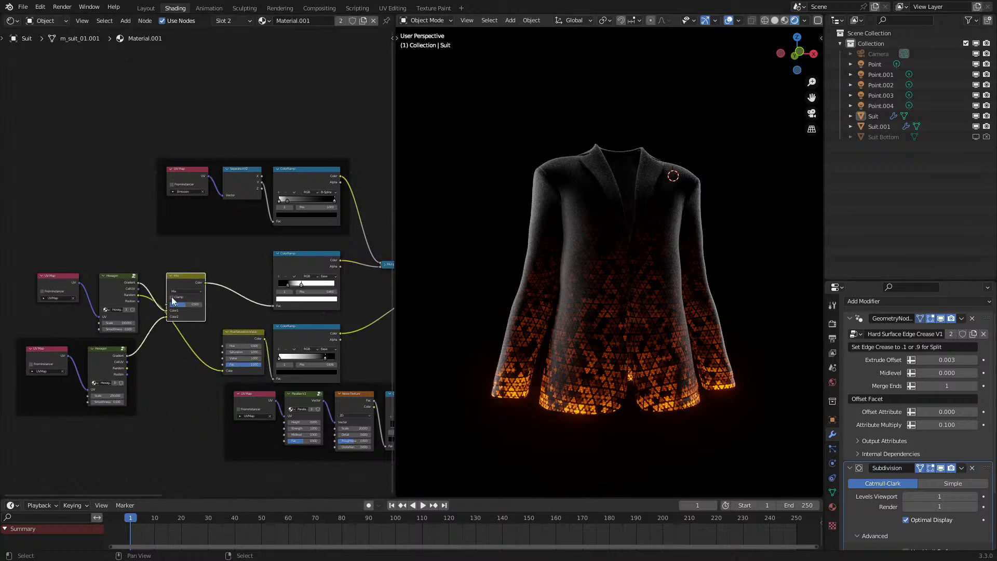
- Align the lower hexagon frame under the upper hexagon nodes, and parent the upper UV Map and Hexagon to a duplicate of that frame
{"action": "left_click_drag", "start_coordinate": [131, 340], "coordinate": [141, 346]}
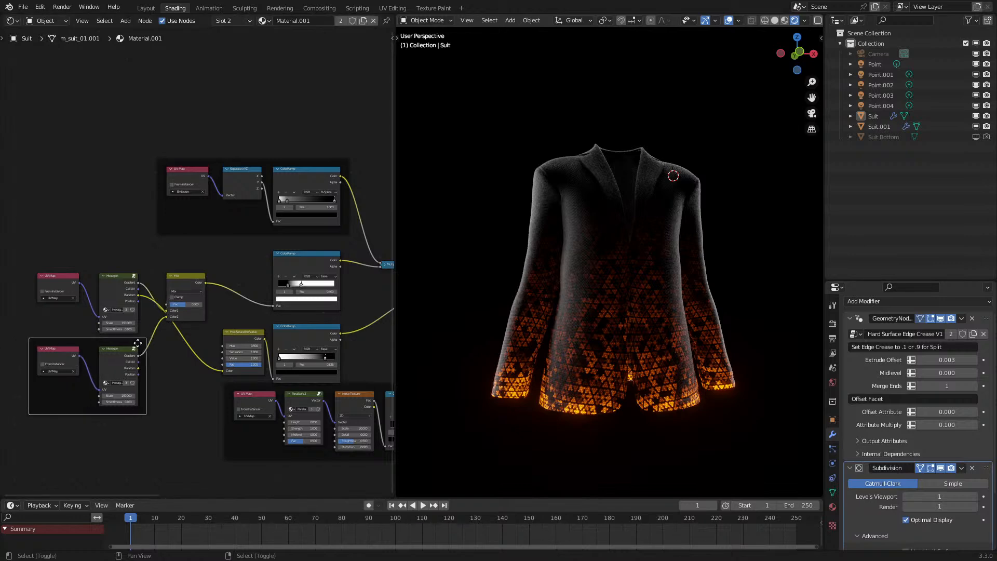
{"action": "key", "text": "shift+d"}
{"action": "left_click", "coordinate": [73, 158]}
{"action": "key", "text": "alt+a"}
{"action": "key", "text": "c"}
{"action": "left_click", "coordinate": [94, 279]}
{"action": "right_click", "coordinate": [92, 278]}
{"action": "key", "text": "ctrl+p"}
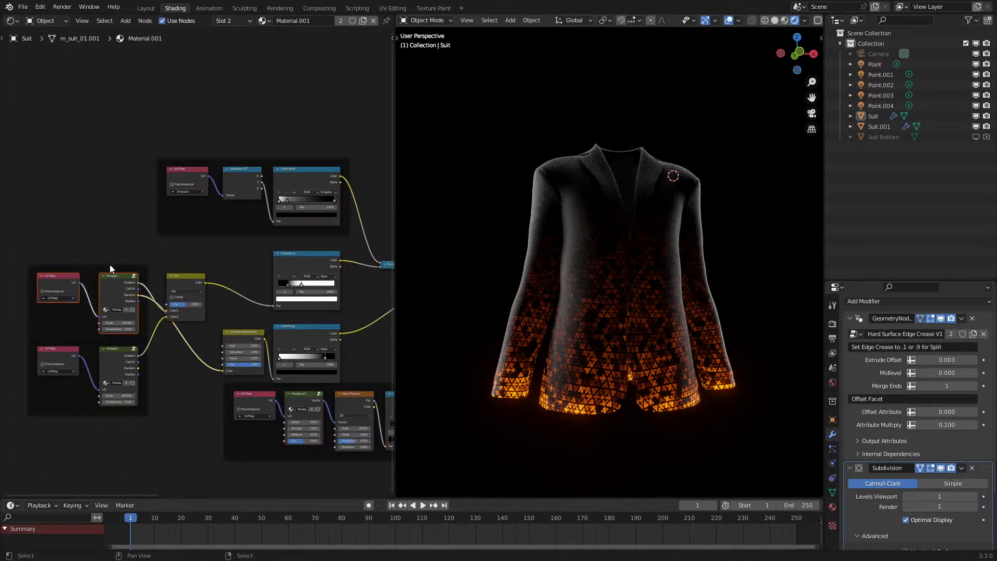
- Space the two framed hexagon groups apart and move them together to line up with the Mix and Hue Saturation Value nodes
{"action": "left_click", "coordinate": [123, 284]}
{"action": "left_click_drag", "start_coordinate": [123, 269], "coordinate": [122, 257]}
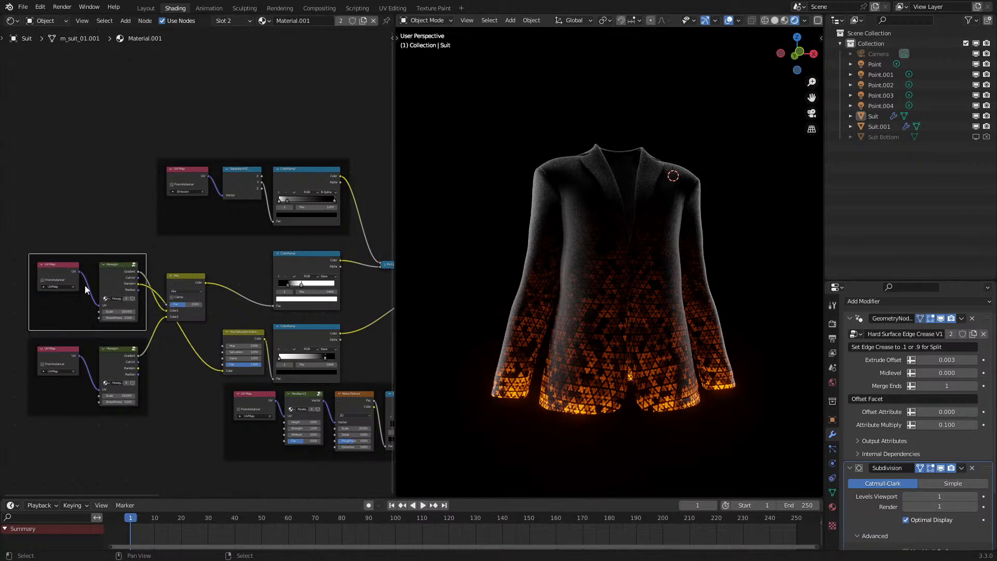
{"action": "left_click_drag", "start_coordinate": [19, 378], "coordinate": [88, 295]}
{"action": "key", "text": "g"}
{"action": "left_click", "coordinate": [89, 313]}
- Duplicate the noise texture group's frame and place the empty copy below the fabric's bump nodes
{"action": "scroll", "coordinate": [166, 338], "scroll_direction": "down", "scroll_amount": 5}
{"action": "middle_click_drag", "start_coordinate": [226, 359], "coordinate": [165, 368]}
{"action": "scroll", "coordinate": [209, 370], "scroll_direction": "down", "scroll_amount": 6}
{"action": "left_click", "coordinate": [217, 359]}
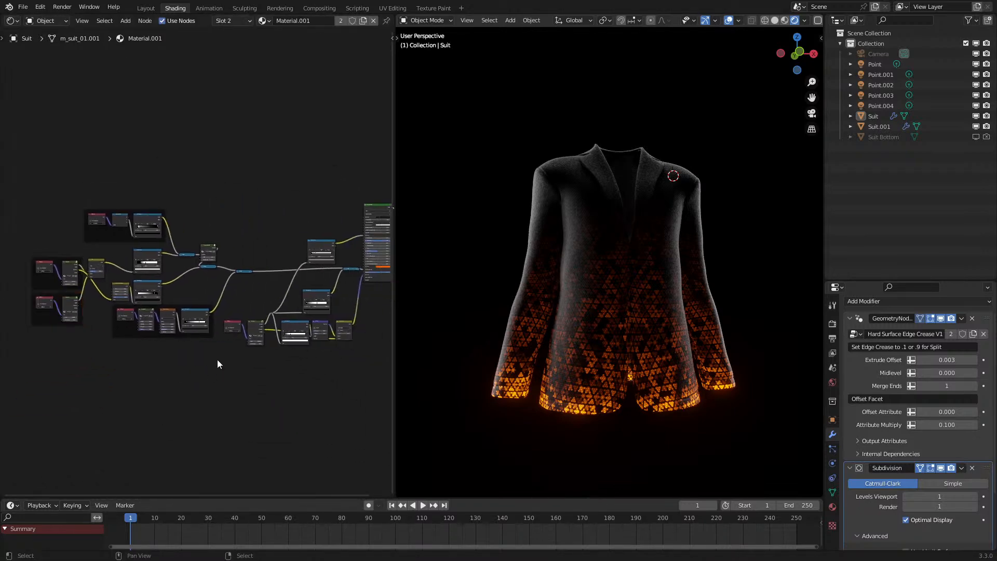
{"action": "scroll", "coordinate": [205, 323], "scroll_direction": "up", "scroll_amount": 3}
{"action": "left_click", "coordinate": [204, 317]}
{"action": "middle_click_drag", "start_coordinate": [217, 321], "coordinate": [158, 304]}
{"action": "key", "text": "shift+d"}
{"action": "left_click", "coordinate": [264, 404]}
- Parent the fabric's ColorRamp, Bump and Linear Light nodes to the duplicated frame
{"action": "key", "text": "a"}
{"action": "left_click", "coordinate": [310, 357]}
{"action": "key", "text": "c"}
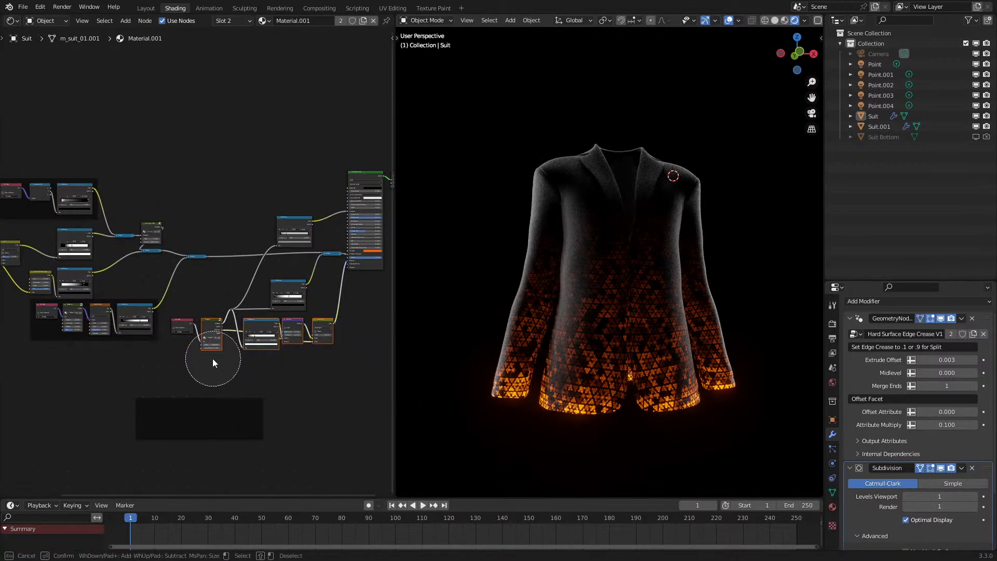
{"action": "left_click_drag", "start_coordinate": [287, 358], "coordinate": [301, 361]}
{"action": "key", "text": "Escape"}
{"action": "left_click", "coordinate": [225, 412], "text": "shift"}
{"action": "key", "text": "ctrl+p"}
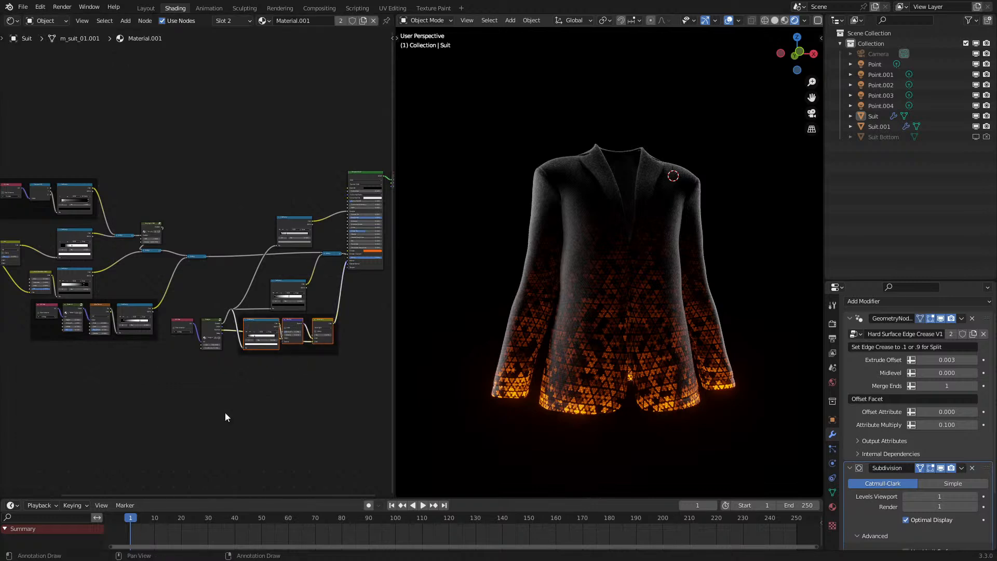
- Reposition the framed bump group and the two ColorRamps and reroute above it to give them clearer spacing
{"action": "key", "text": "g"}
{"action": "left_click", "coordinate": [270, 372]}
{"action": "scroll", "coordinate": [291, 275], "scroll_direction": "up", "scroll_amount": 4}
{"action": "left_click_drag", "start_coordinate": [320, 294], "coordinate": [325, 265]}
{"action": "left_click", "coordinate": [241, 301]}
{"action": "key", "text": "b"}
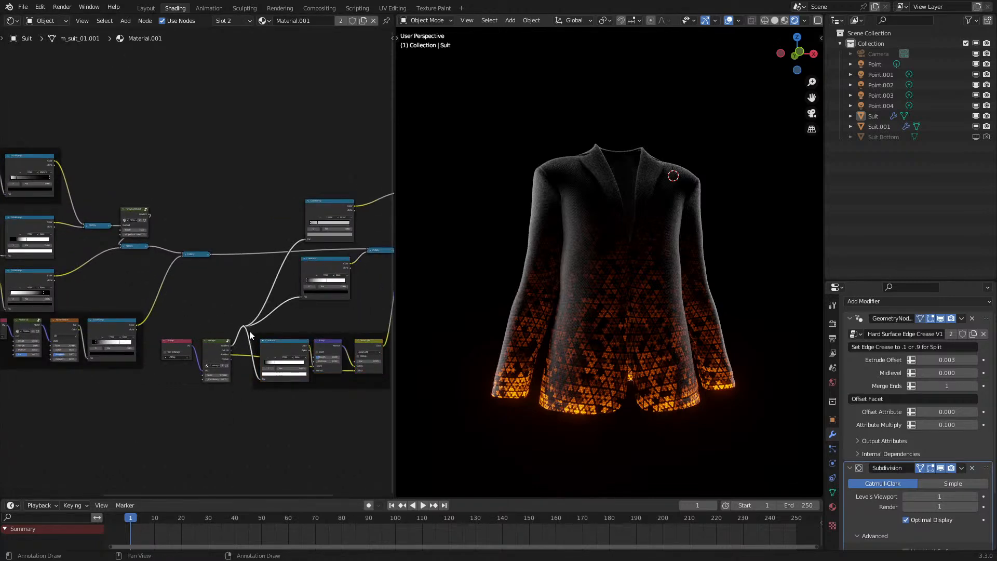
{"action": "left_click_drag", "start_coordinate": [249, 331], "coordinate": [250, 331]}
{"action": "key", "text": "g"}
{"action": "left_click", "coordinate": [286, 298]}
- Shift the framed bump group and move the fabric's UV Map and Hexagon nodes in front of it
{"action": "middle_click_drag", "start_coordinate": [304, 310], "coordinate": [207, 338]}
{"action": "left_click_drag", "start_coordinate": [224, 365], "coordinate": [269, 339]}
{"action": "left_click_drag", "start_coordinate": [84, 355], "coordinate": [146, 347]}
{"action": "key", "text": "g"}
{"action": "left_click", "coordinate": [139, 362]}
- Duplicate the bump group's frame, parent the fabric's UV Map and Hexagon nodes to it, and place the framed pair
{"action": "left_click", "coordinate": [248, 330]}
{"action": "left_click", "coordinate": [244, 335]}
{"action": "key", "text": "shift+d"}
{"action": "left_click", "coordinate": [85, 472]}
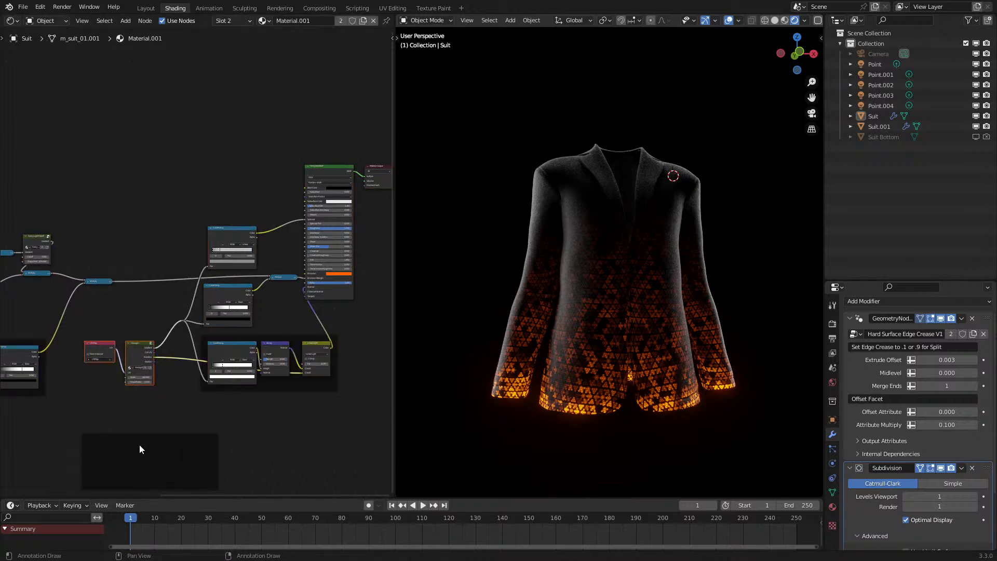
{"action": "key", "text": "ctrl+p"}
{"action": "key", "text": "g"}
{"action": "left_click", "coordinate": [139, 432]}
- Lower the framed noise texture group and align the Mix node with the ColorRamp it feeds
{"action": "middle_click_drag", "start_coordinate": [100, 402], "coordinate": [290, 392]}
{"action": "left_click", "coordinate": [204, 326]}
{"action": "left_click_drag", "start_coordinate": [218, 330], "coordinate": [223, 355]}
{"action": "middle_click_drag", "start_coordinate": [88, 275], "coordinate": [222, 310]}
{"action": "scroll", "coordinate": [223, 310], "scroll_direction": "up", "scroll_amount": 2}
{"action": "left_click_drag", "start_coordinate": [154, 295], "coordinate": [207, 294]}
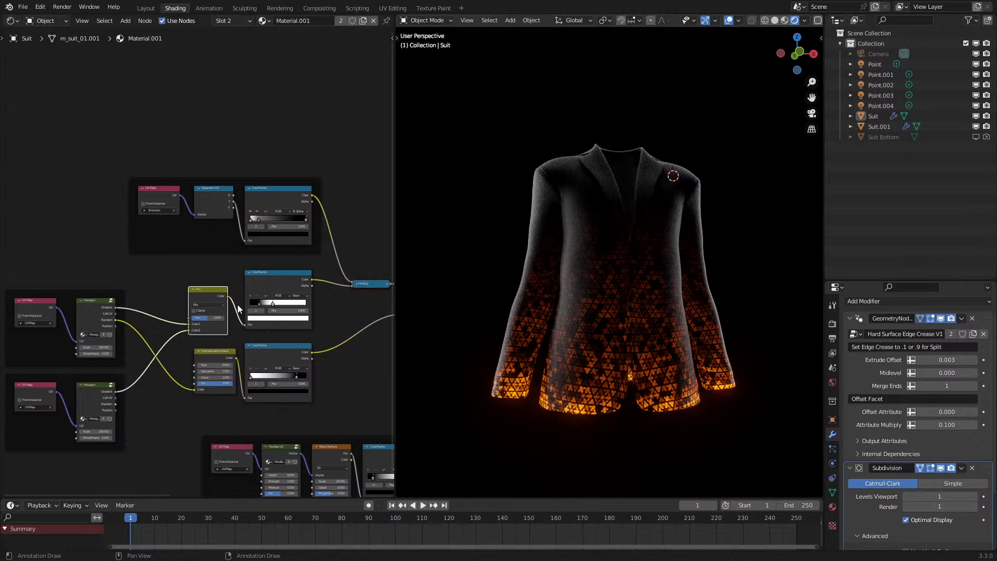
{"action": "key", "text": "g"}
{"action": "left_click", "coordinate": [253, 308]}
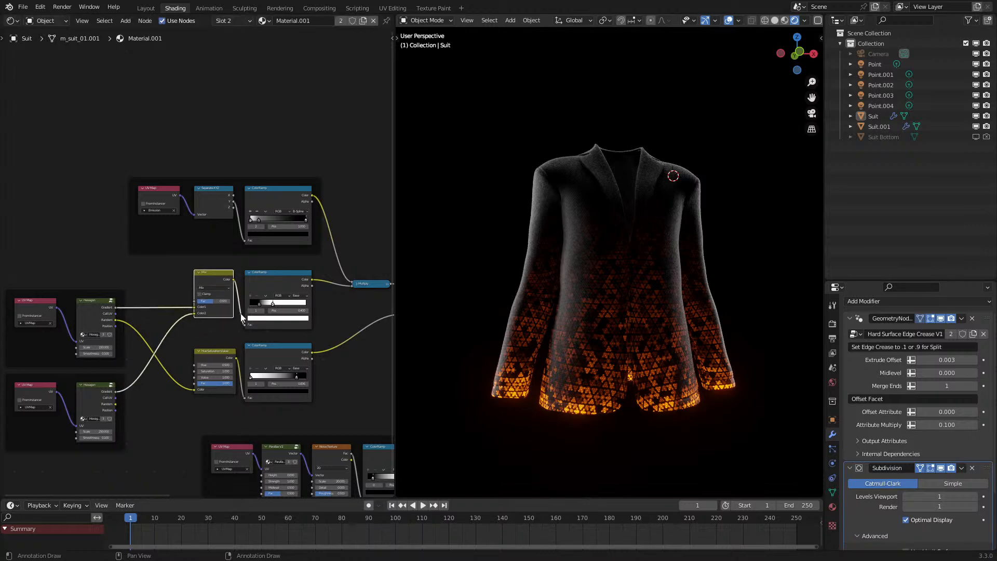
{"action": "left_click_drag", "start_coordinate": [195, 265], "coordinate": [253, 311]}
{"action": "key", "text": "g"}
{"action": "left_click", "coordinate": [252, 312]}
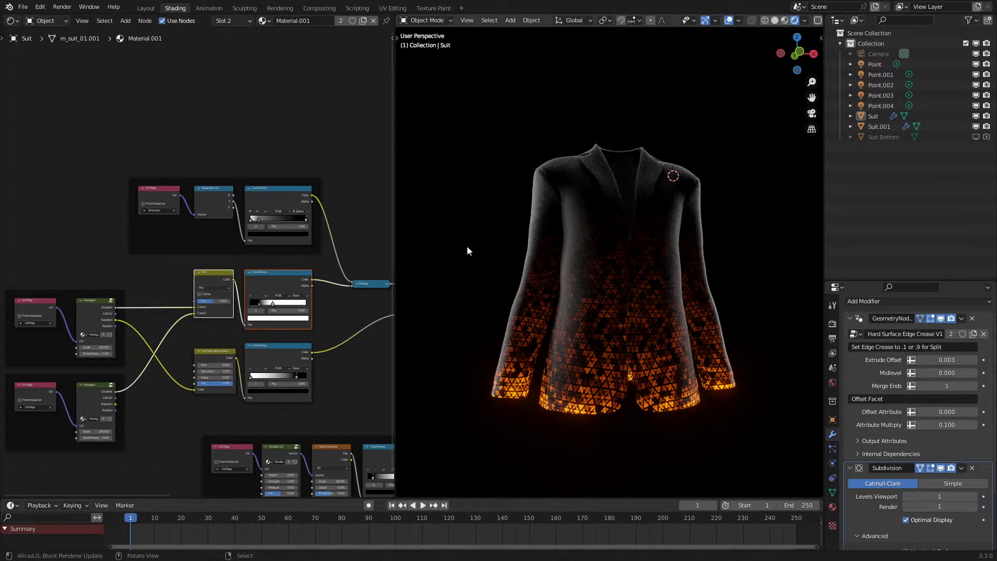
- Examine the finished suit, and check one of its connected mesh pieces in edit mode
{"action": "middle_click_drag", "start_coordinate": [466, 245], "coordinate": [461, 270]}
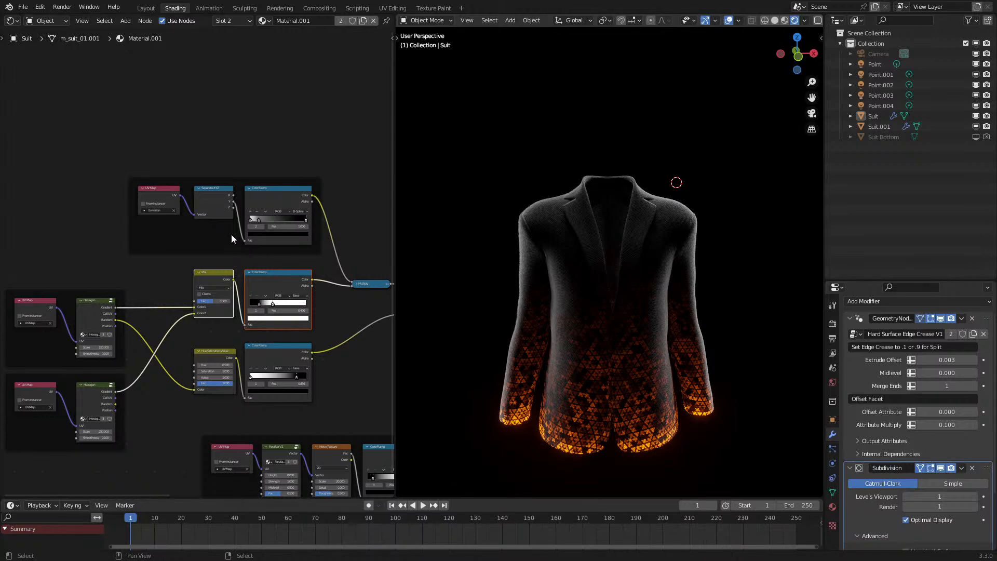
{"action": "middle_click_drag", "start_coordinate": [213, 219], "coordinate": [180, 304]}
{"action": "scroll", "coordinate": [582, 297], "scroll_direction": "up", "scroll_amount": 5}
{"action": "middle_click_drag", "start_coordinate": [582, 297], "coordinate": [603, 327]}
{"action": "scroll", "coordinate": [592, 309], "scroll_direction": "down", "scroll_amount": 5}
{"action": "left_click", "coordinate": [624, 275]}
{"action": "key", "text": "Tab"}
{"action": "key", "text": "alt+a"}
{"action": "key", "text": "l"}
{"action": "middle_click_drag", "start_coordinate": [606, 209], "coordinate": [622, 287]}
{"action": "key", "text": "Tab"}
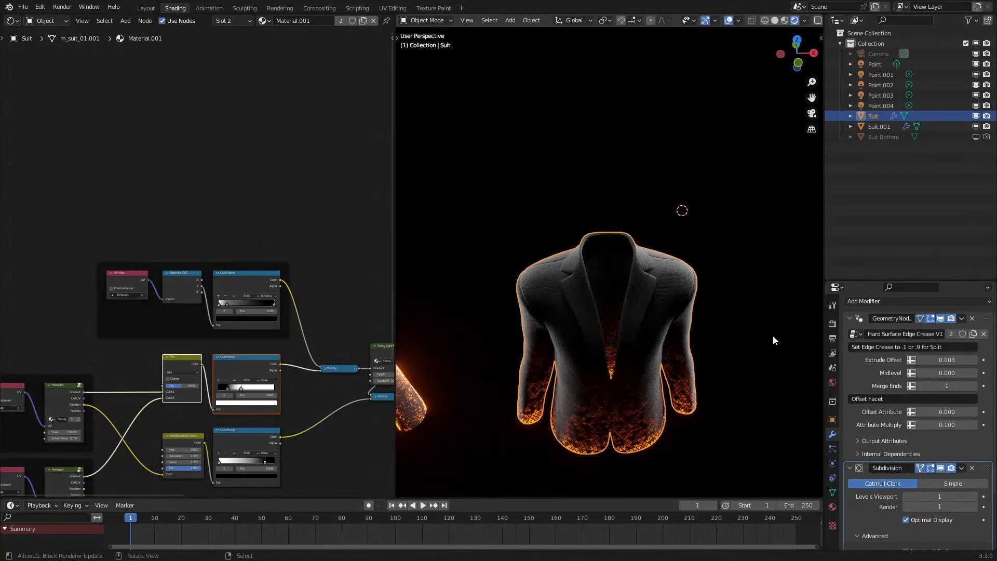
- Duplicate the suit in place and remove the Hard Surface Edge Crease Geometry Nodes modifier from the copy
{"action": "middle_click_drag", "start_coordinate": [782, 458], "coordinate": [724, 426]}
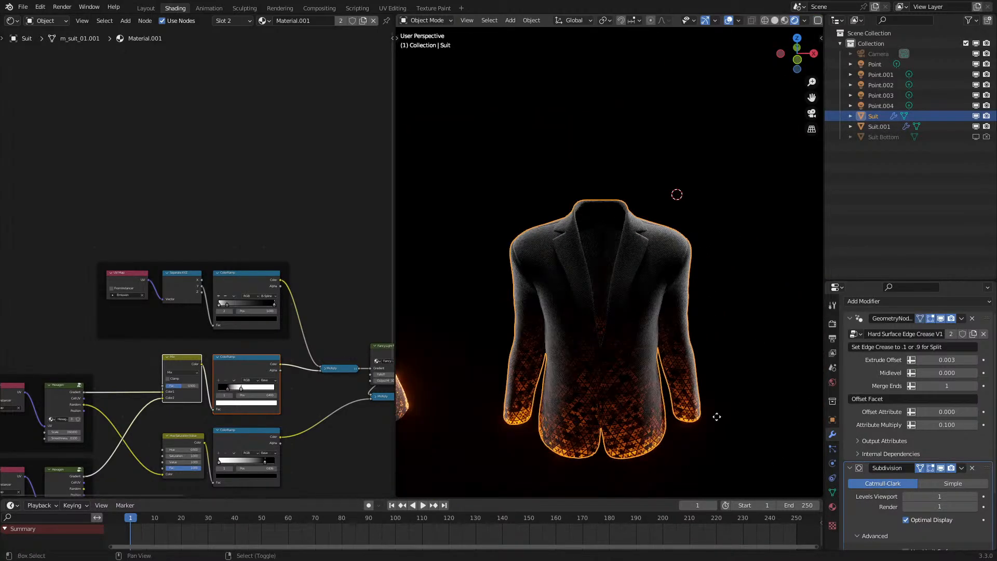
{"action": "key", "text": "shift+d"}
{"action": "right_click", "coordinate": [730, 415]}
{"action": "left_click", "coordinate": [833, 506]}
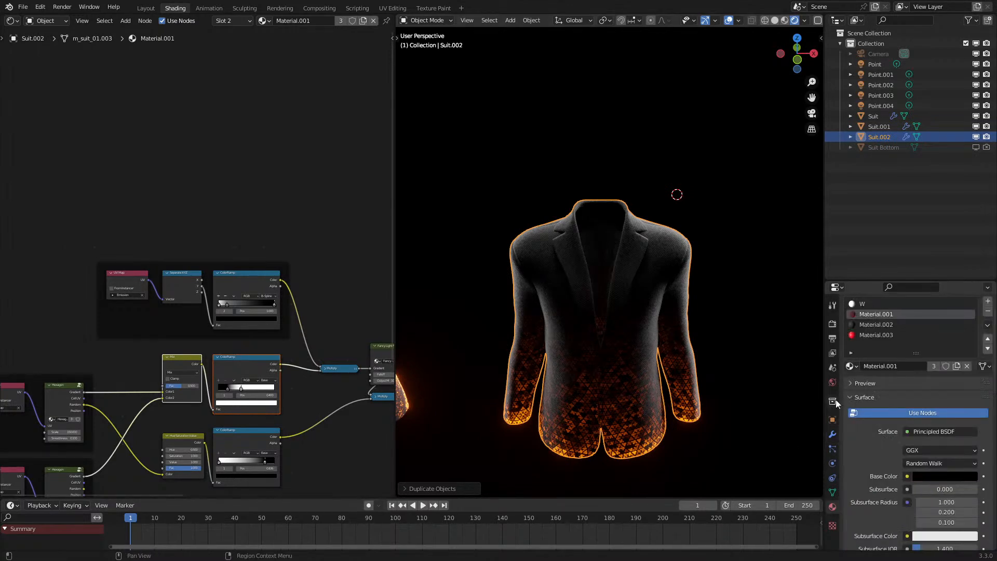
{"action": "left_click", "coordinate": [833, 420]}
{"action": "left_click", "coordinate": [832, 434]}
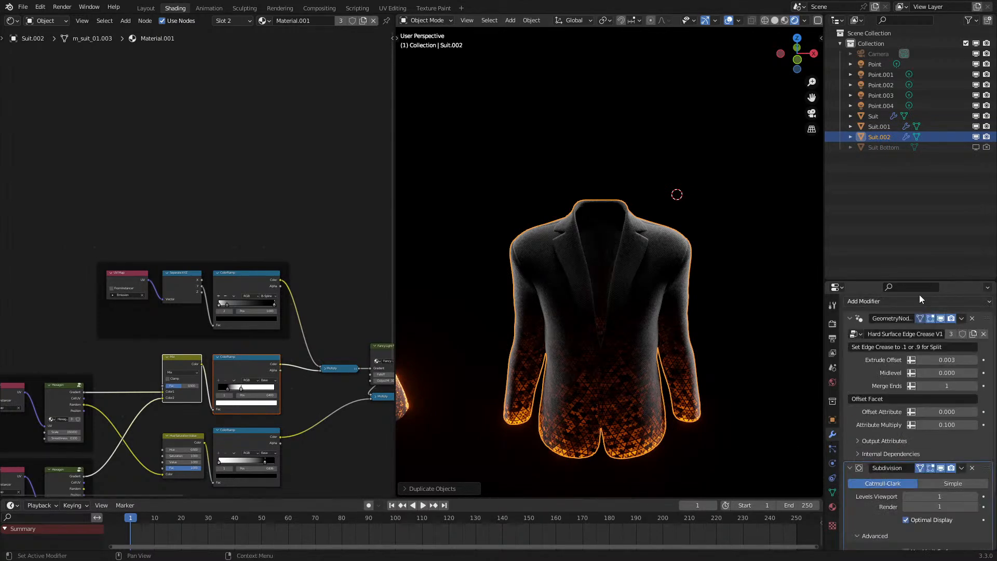
{"action": "left_click", "coordinate": [972, 318]}
{"action": "left_click", "coordinate": [960, 321]}
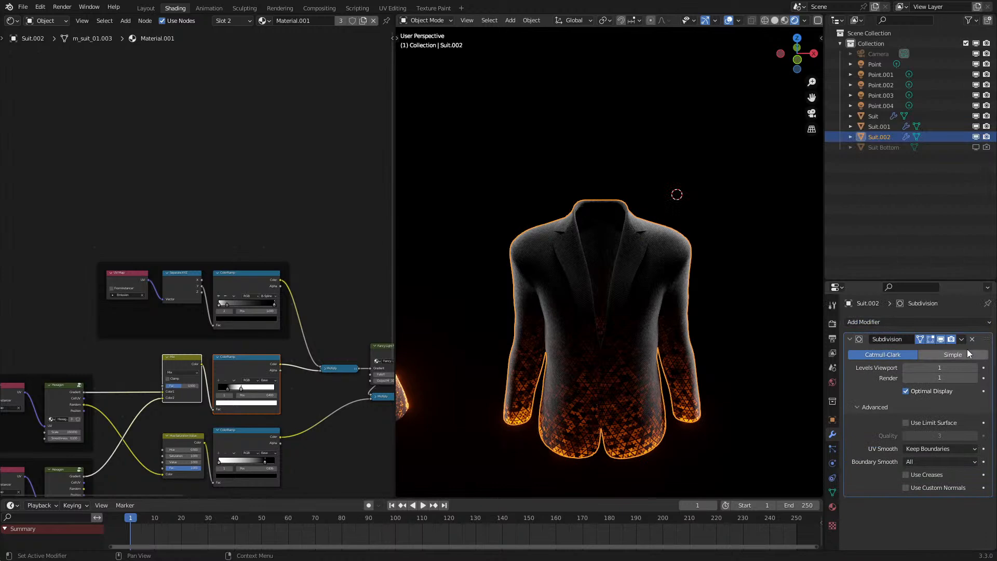
- Replace the suit copy's Subdivision modifier with a Displace modifier set to a strength of -0.001
{"action": "left_click", "coordinate": [974, 336]}
{"action": "left_click", "coordinate": [950, 324]}
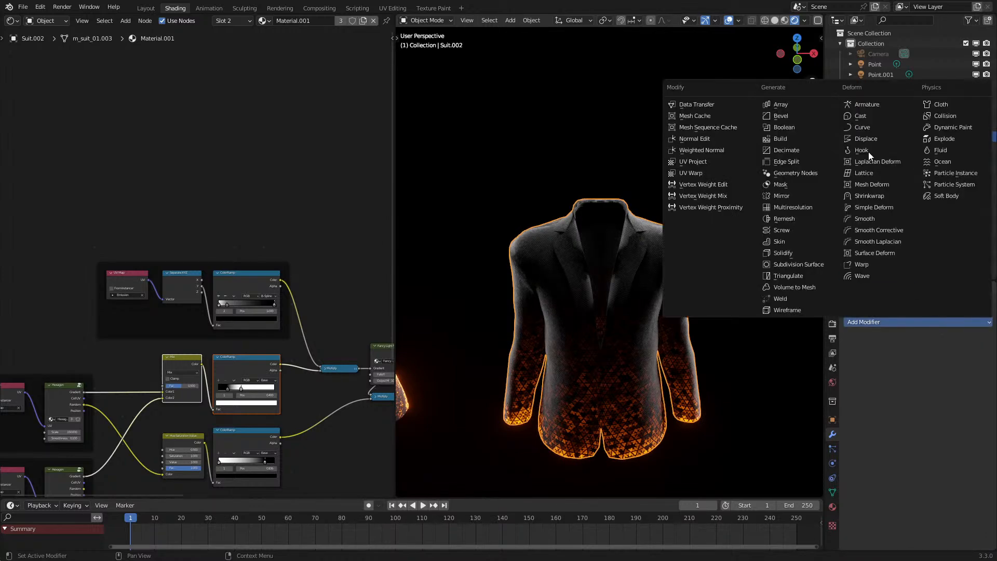
{"action": "left_click", "coordinate": [874, 138]}
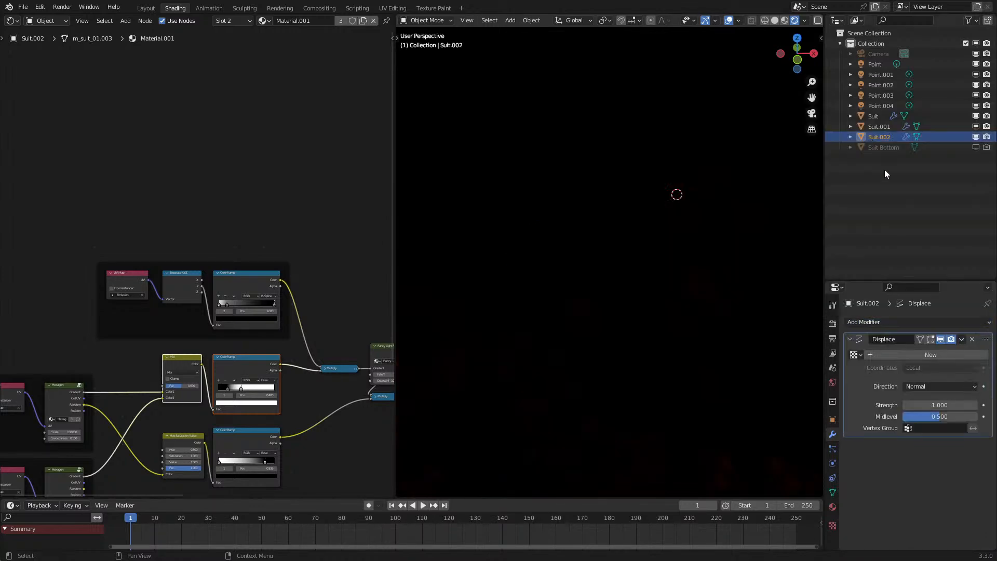
{"action": "key", "text": "Return"}
{"action": "left_click", "coordinate": [944, 404]}
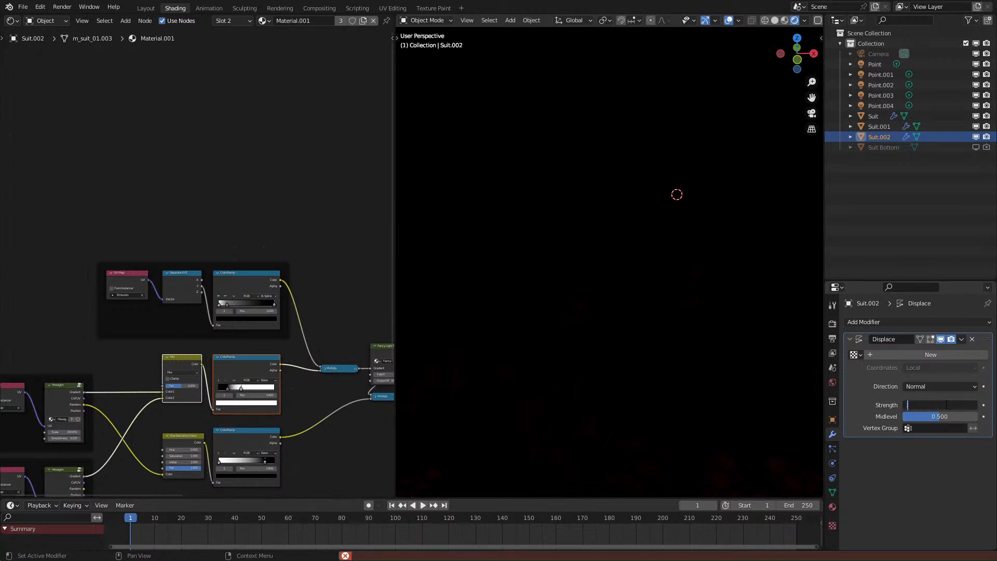
{"action": "key", "text": "Return"}
{"action": "key", "text": "minus"}
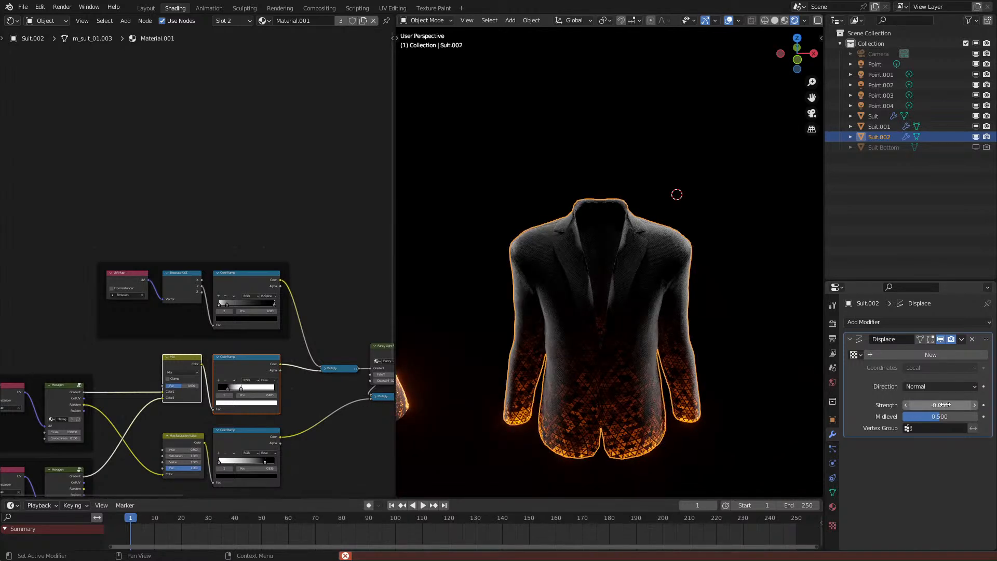
{"action": "scroll", "coordinate": [756, 307], "scroll_direction": "up", "scroll_amount": 5}
{"action": "left_click", "coordinate": [937, 405]}
{"action": "left_click_drag", "start_coordinate": [938, 404], "coordinate": [938, 405]}
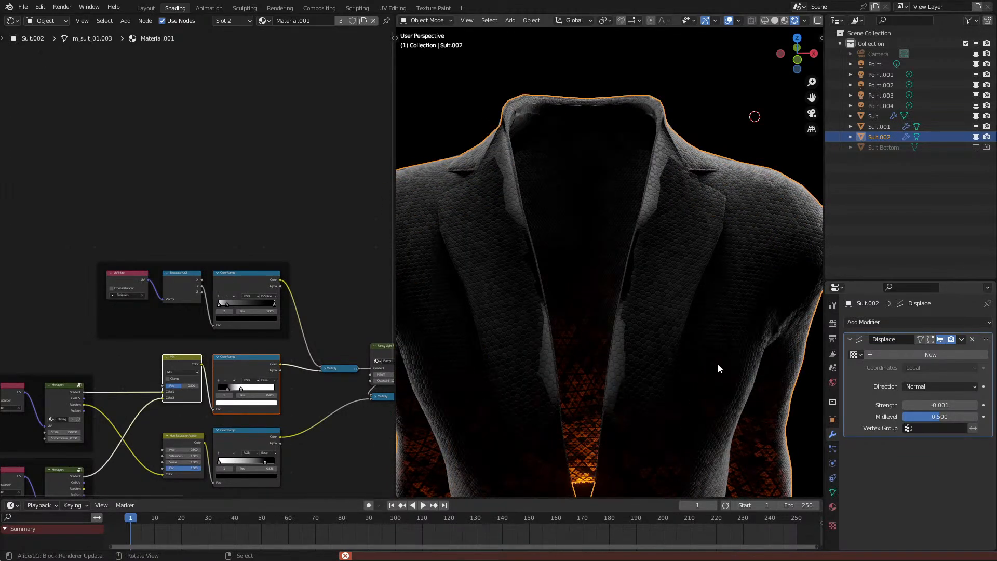
{"action": "scroll", "coordinate": [718, 368], "scroll_direction": "down", "scroll_amount": 3}
- Remove the Material.003, Material.002 and W slots from the suit copy, keeping only Material.001
{"action": "left_click", "coordinate": [833, 507]}
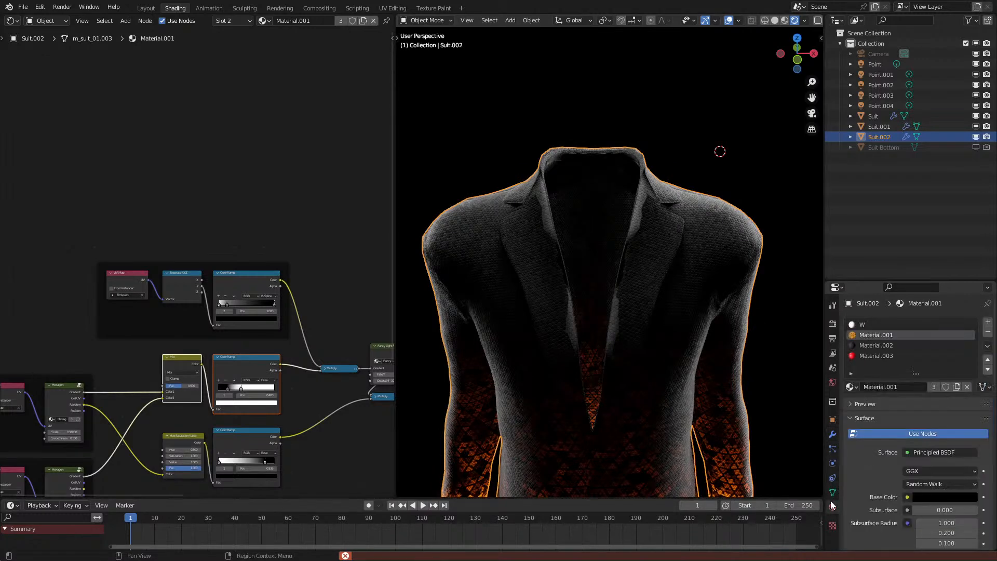
{"action": "left_click", "coordinate": [955, 355]}
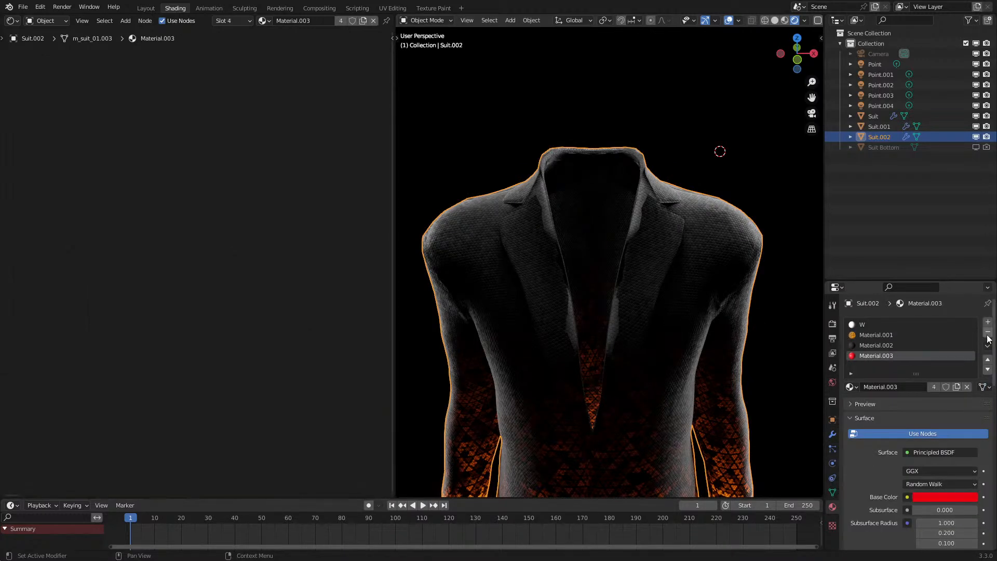
{"action": "left_click", "coordinate": [988, 333]}
{"action": "left_click", "coordinate": [989, 333]}
{"action": "left_click", "coordinate": [918, 326]}
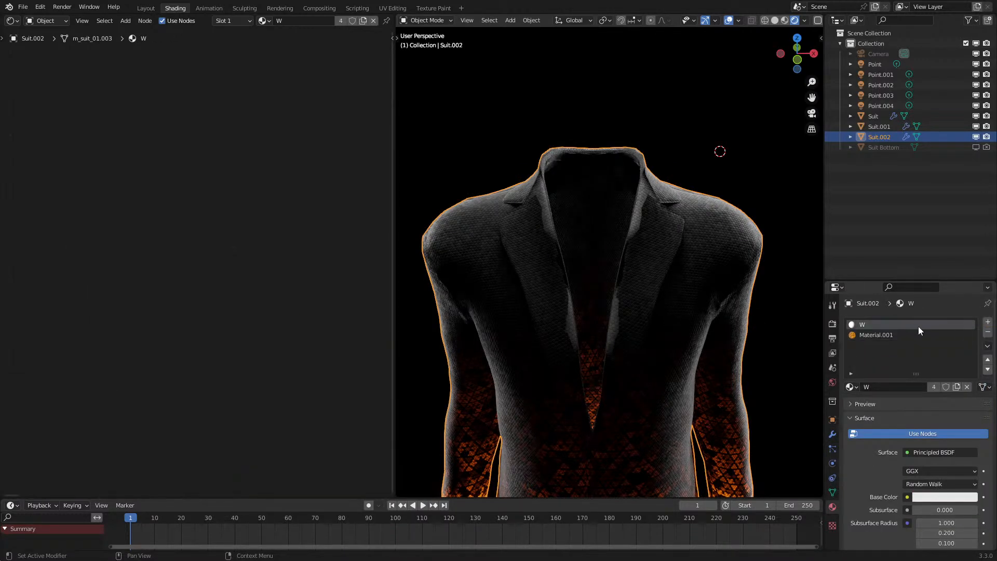
{"action": "left_click", "coordinate": [987, 332]}
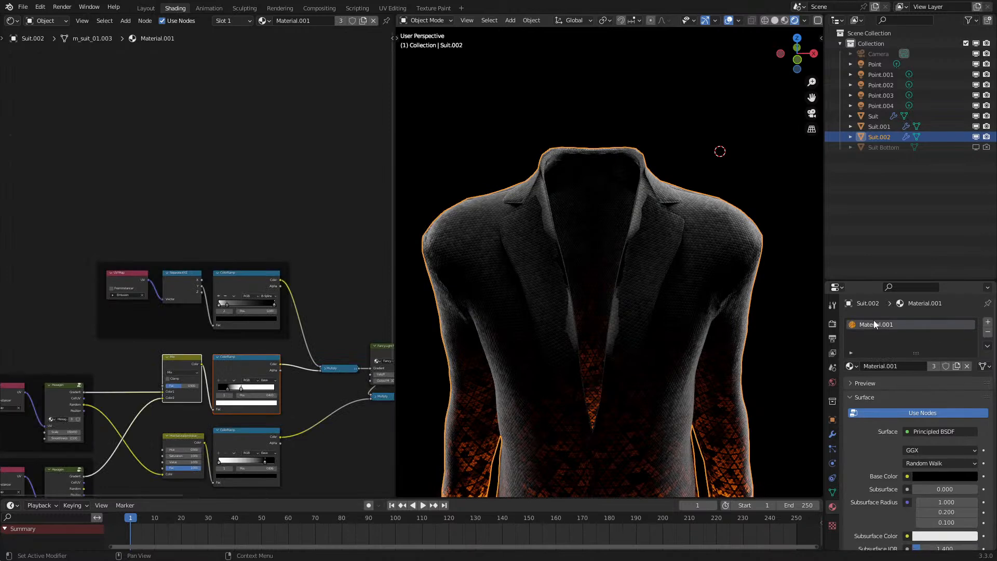
- Make the copy's material a separate duplicate and link its hexagon ColorRamp directly to the Fancy Light Falloff's Gradient input
{"action": "left_click", "coordinate": [366, 22]}
{"action": "scroll", "coordinate": [307, 314], "scroll_direction": "down", "scroll_amount": 4}
{"action": "middle_click_drag", "start_coordinate": [329, 351], "coordinate": [239, 289]}
{"action": "scroll", "coordinate": [177, 294], "scroll_direction": "up", "scroll_amount": 4}
{"action": "left_click_drag", "start_coordinate": [157, 281], "coordinate": [247, 285]}
{"action": "scroll", "coordinate": [612, 275], "scroll_direction": "down", "scroll_amount": 3}
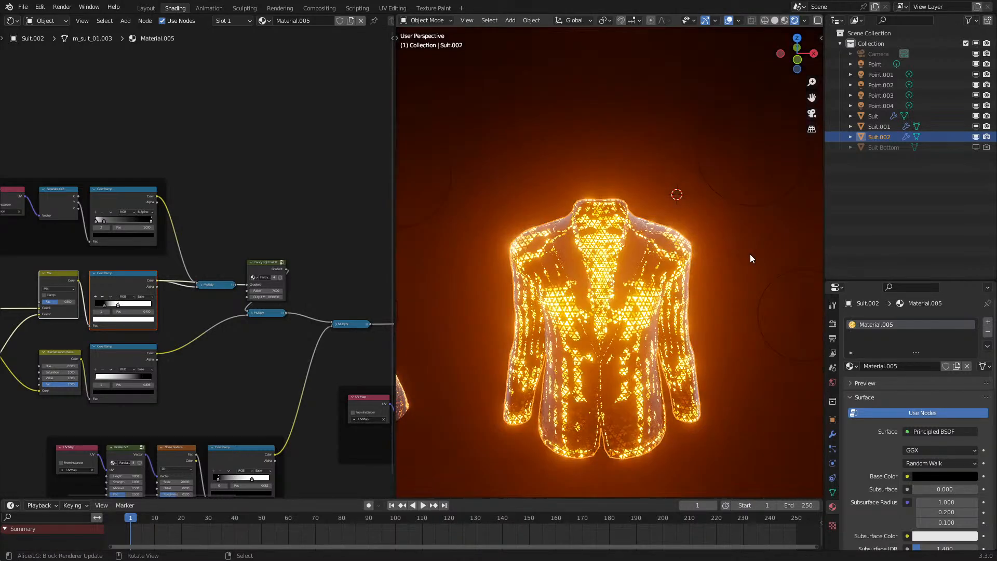
- Scale the suit copy down slightly so it sits inside the original, and reselect it
{"action": "key", "text": "s"}
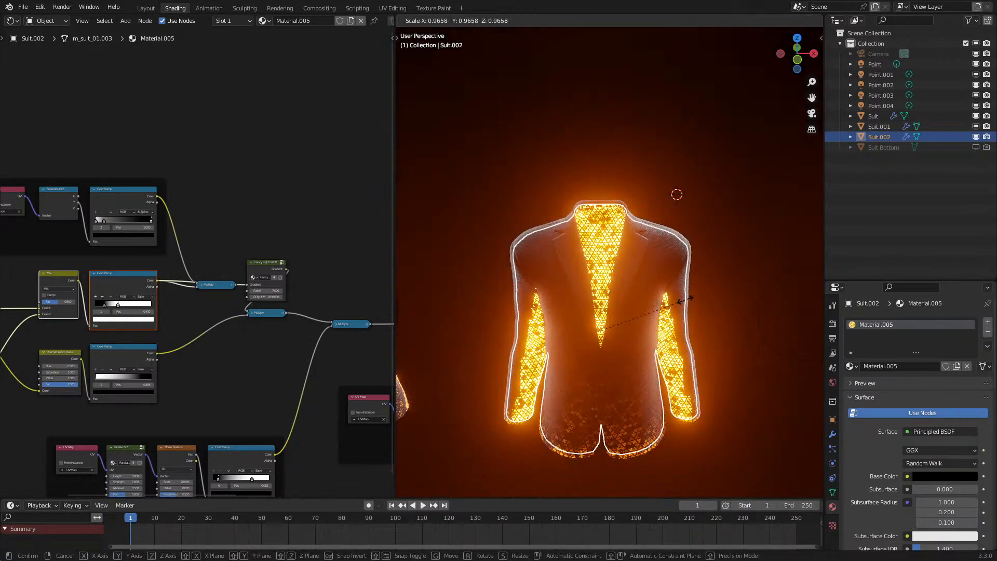
{"action": "left_click", "coordinate": [727, 291]}
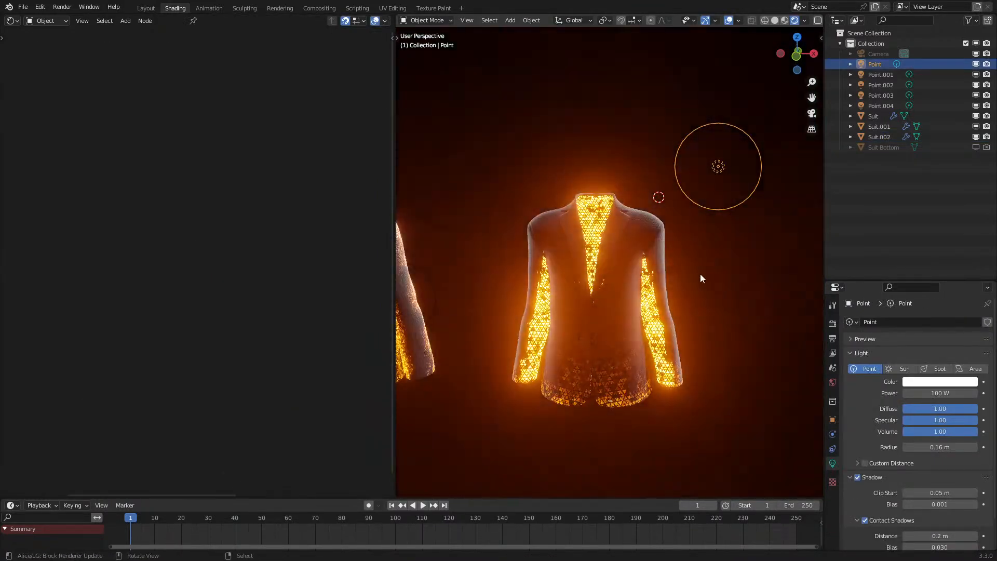
{"action": "scroll", "coordinate": [699, 275], "scroll_direction": "up", "scroll_amount": 1}
{"action": "middle_click_drag", "start_coordinate": [694, 275], "coordinate": [697, 301]}
{"action": "right_click_drag", "start_coordinate": [583, 272], "coordinate": [580, 270]}
{"action": "left_click", "coordinate": [567, 262]}
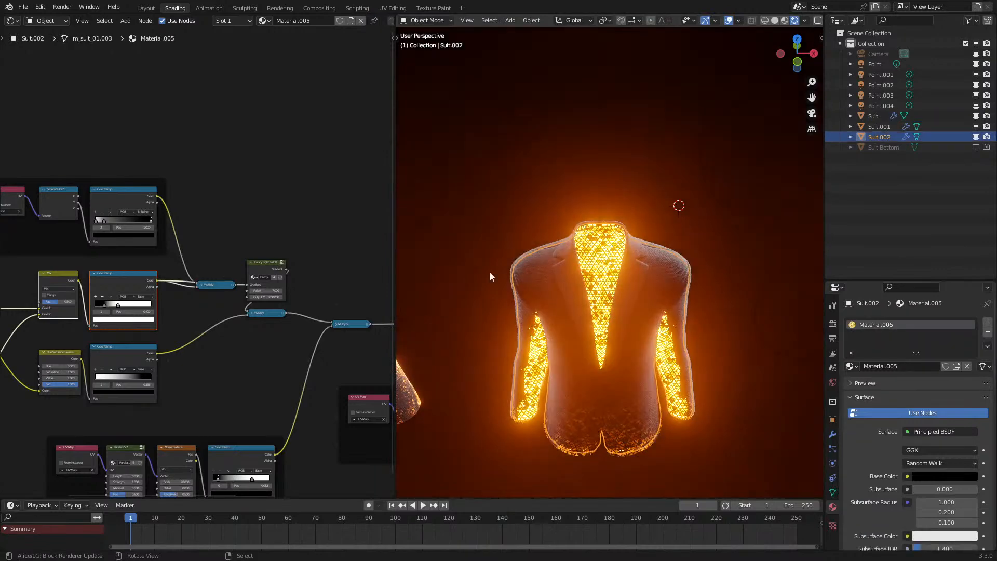
- Shift the white stop of the copy's hexagon ColorRamp towards the end, and delete the suit copy
{"action": "left_click_drag", "start_coordinate": [119, 304], "coordinate": [151, 305]}
{"action": "scroll", "coordinate": [608, 274], "scroll_direction": "up", "scroll_amount": 5}
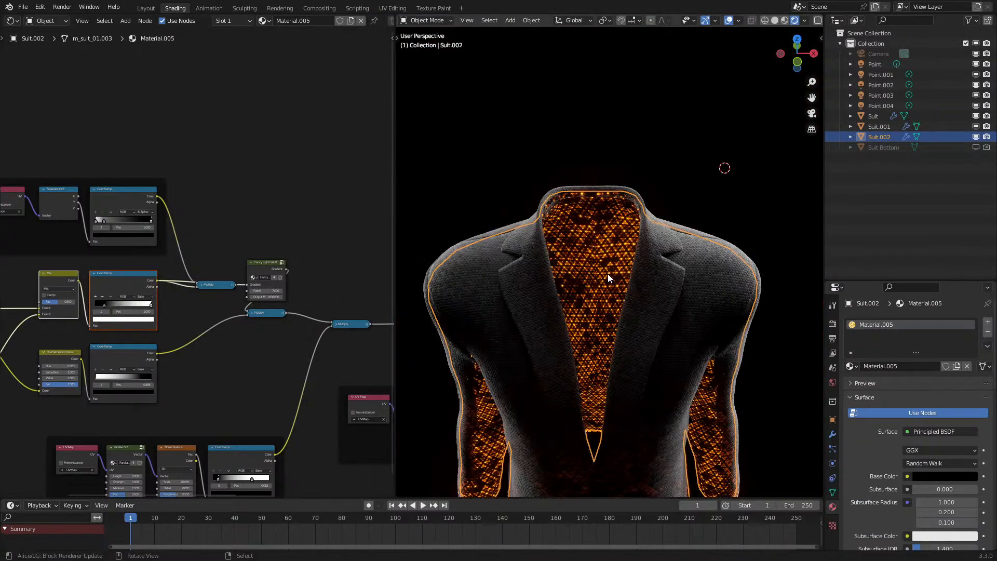
{"action": "scroll", "coordinate": [608, 274], "scroll_direction": "down", "scroll_amount": 8}
{"action": "middle_click_drag", "start_coordinate": [621, 301], "coordinate": [626, 284]}
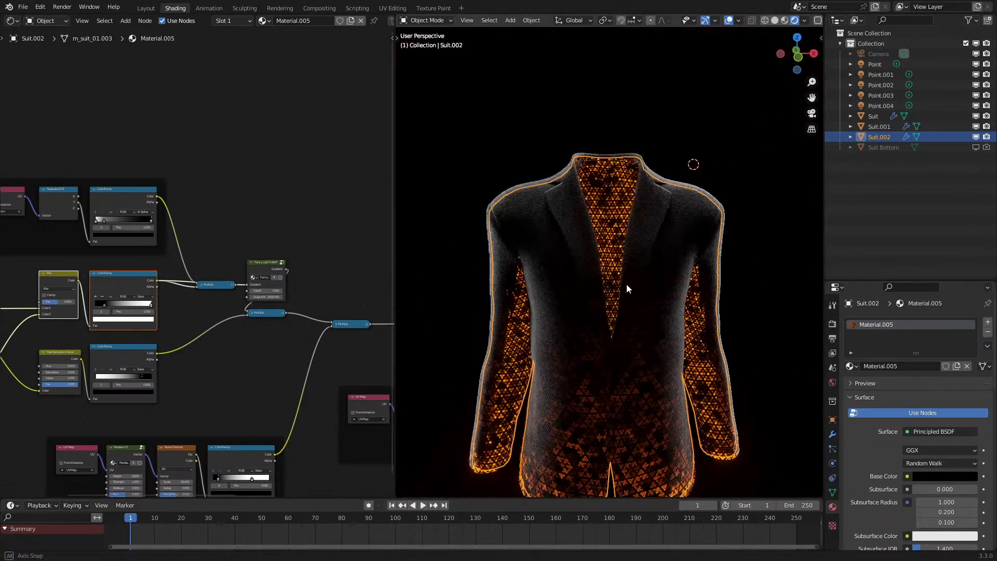
{"action": "key", "text": "Delete"}
- On the original suit, set the hexagon ColorRamp's white stop to position 0.568 and the Fancy Light Falloff's Falloff to 6.000
{"action": "left_click", "coordinate": [571, 361]}
{"action": "scroll", "coordinate": [108, 327], "scroll_direction": "up", "scroll_amount": 2}
{"action": "left_click_drag", "start_coordinate": [95, 322], "coordinate": [107, 321]}
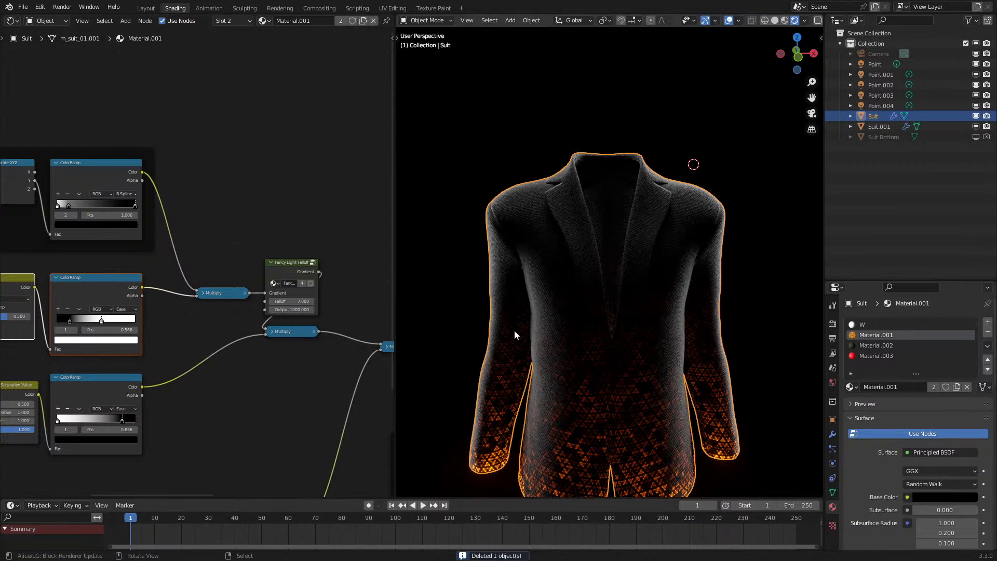
{"action": "left_click", "coordinate": [473, 300]}
{"action": "scroll", "coordinate": [459, 302], "scroll_direction": "down", "scroll_amount": 2}
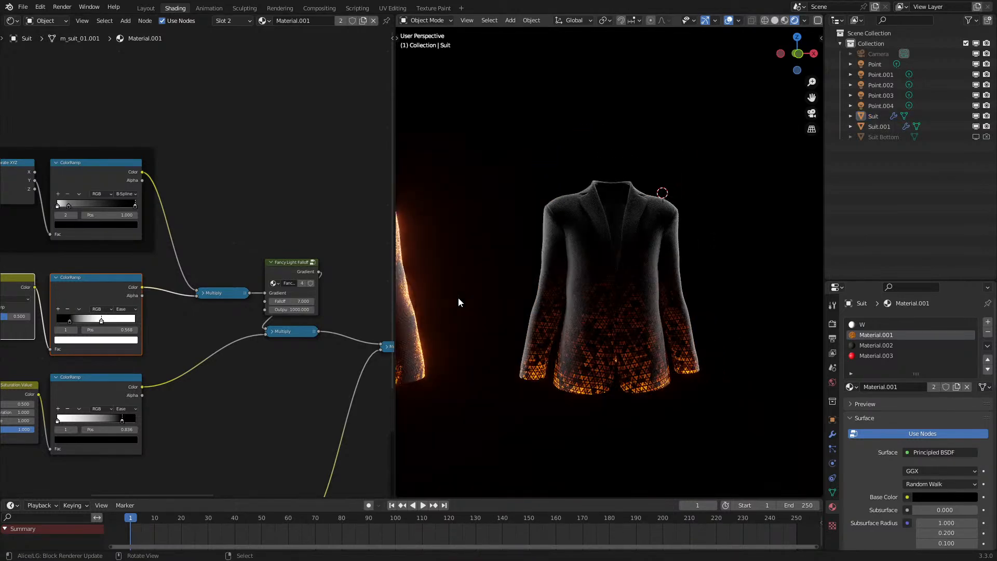
{"action": "scroll", "coordinate": [292, 301], "scroll_direction": "down", "scroll_amount": 1, "text": "ctrl"}
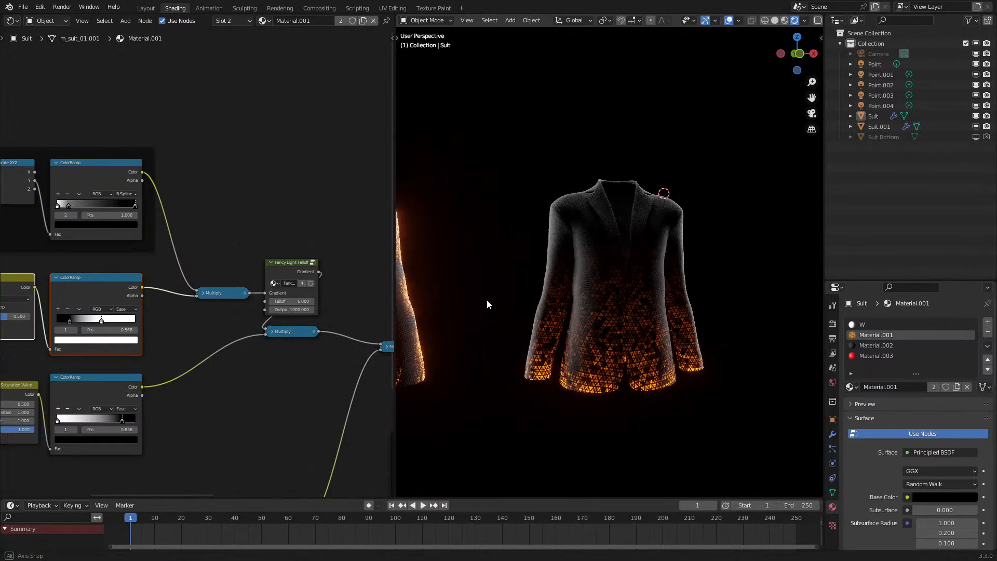
- Try feeding the Hue Saturation Value node from the Random output of the 250-scale Hexagon node, and undo the link
{"action": "scroll", "coordinate": [485, 300], "scroll_direction": "up", "scroll_amount": 3}
{"action": "middle_click_drag", "start_coordinate": [189, 339], "coordinate": [486, 261]}
{"action": "left_click_drag", "start_coordinate": [172, 380], "coordinate": [280, 360]}
{"action": "middle_click_drag", "start_coordinate": [265, 359], "coordinate": [198, 369]}
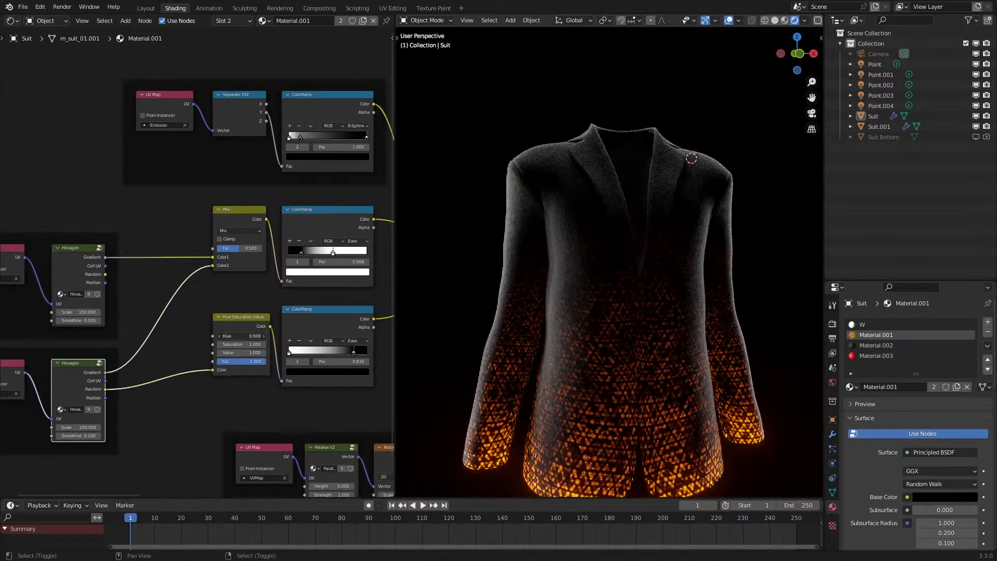
{"action": "left_click_drag", "start_coordinate": [241, 336], "coordinate": [200, 336]}
{"action": "right_click", "coordinate": [241, 336]}
{"action": "scroll", "coordinate": [524, 288], "scroll_direction": "down", "scroll_amount": 2}
{"action": "scroll", "coordinate": [519, 305], "scroll_direction": "down", "scroll_amount": 2}
{"action": "key", "text": "ctrl+z"}
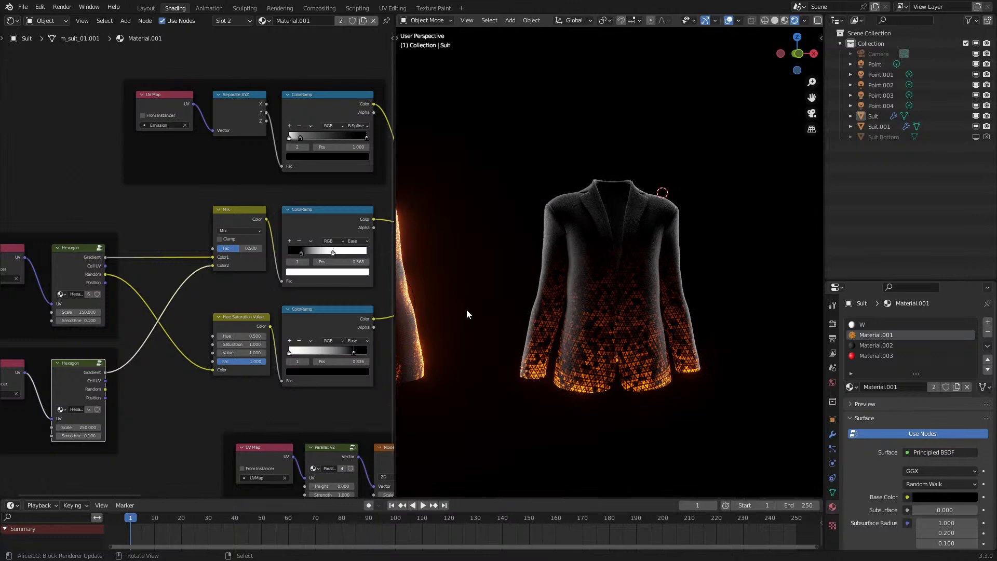
{"action": "scroll", "coordinate": [466, 310], "scroll_direction": "up", "scroll_amount": 2}
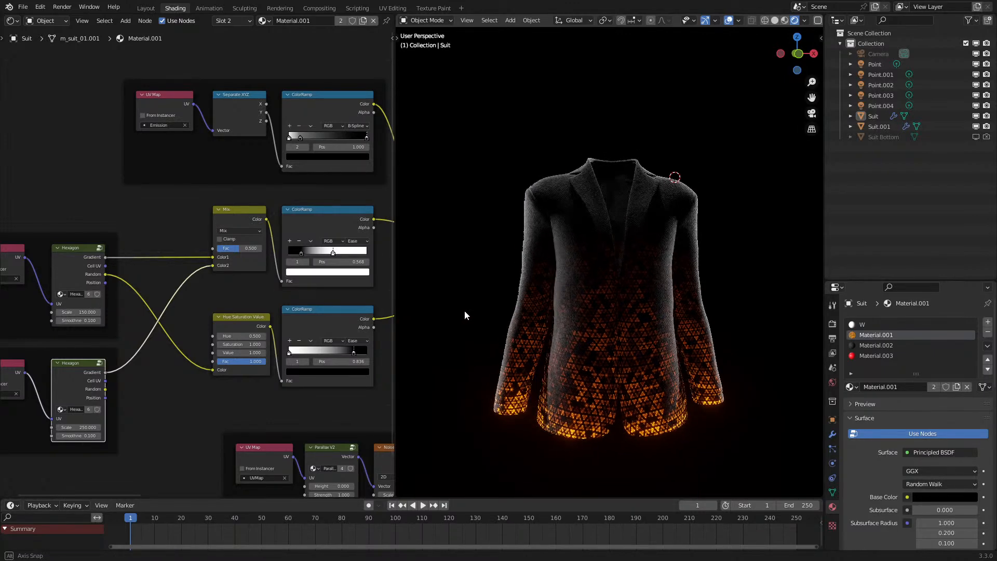
- Add a Geometry node and a Mix node above the framed emission gradient nodes
{"action": "middle_click_drag", "start_coordinate": [466, 319], "coordinate": [508, 295]}
{"action": "middle_click_drag", "start_coordinate": [591, 293], "coordinate": [581, 311]}
{"action": "right_click", "coordinate": [581, 310]}
{"action": "scroll", "coordinate": [587, 307], "scroll_direction": "up", "scroll_amount": 3}
{"action": "middle_click_drag", "start_coordinate": [646, 287], "coordinate": [620, 306]}
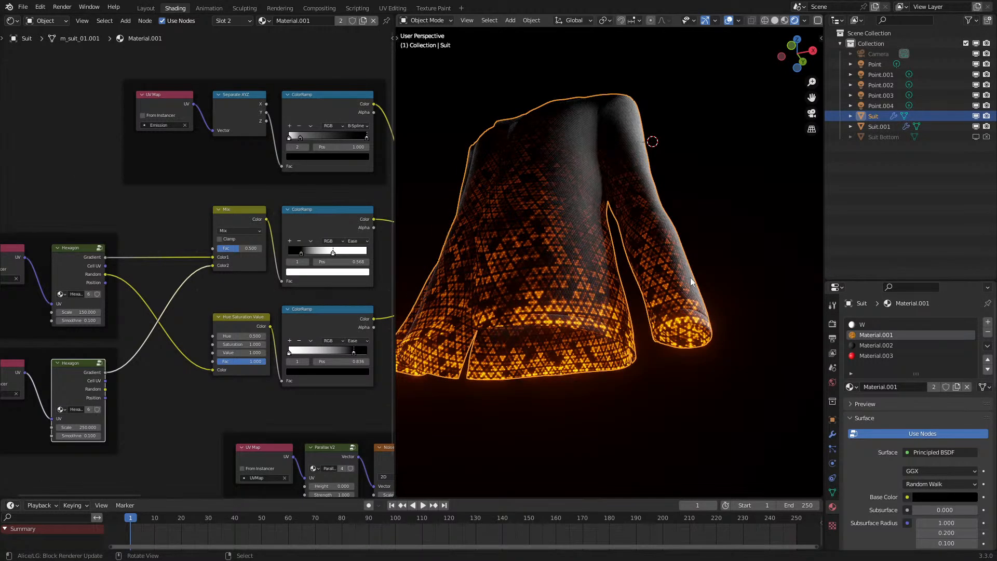
{"action": "scroll", "coordinate": [272, 156], "scroll_direction": "down", "scroll_amount": 5}
{"action": "middle_click_drag", "start_coordinate": [291, 131], "coordinate": [213, 297]}
{"action": "scroll", "coordinate": [198, 262], "scroll_direction": "up", "scroll_amount": 5}
{"action": "key", "text": "shift+a"}
{"action": "mouse_move", "coordinate": [106, 162]}
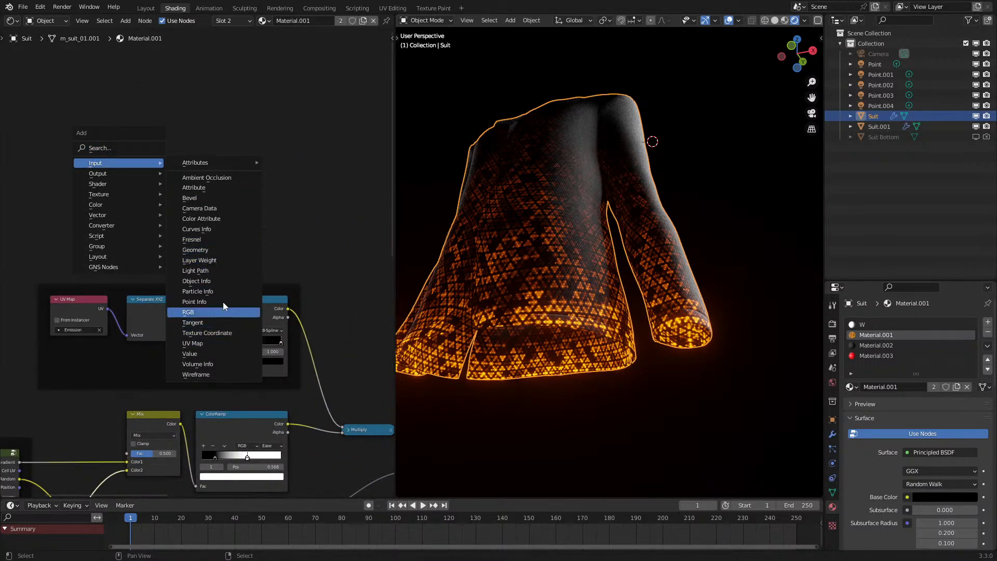
{"action": "left_click", "coordinate": [226, 247]}
{"action": "left_click", "coordinate": [126, 135]}
{"action": "middle_click_drag", "start_coordinate": [210, 224], "coordinate": [150, 253]}
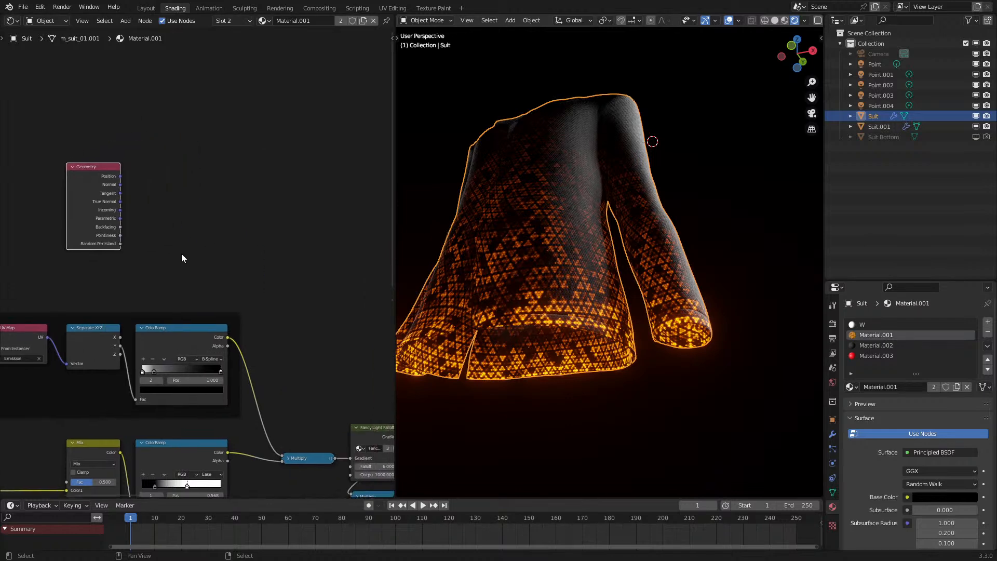
{"action": "key", "text": "q"}
{"action": "left_click", "coordinate": [334, 221]}
{"action": "left_click", "coordinate": [330, 251]}
- Duplicate the emission gradient's ColorRamp above its frame and feed the copy from the Separate XYZ node's Y output
{"action": "left_click", "coordinate": [181, 335]}
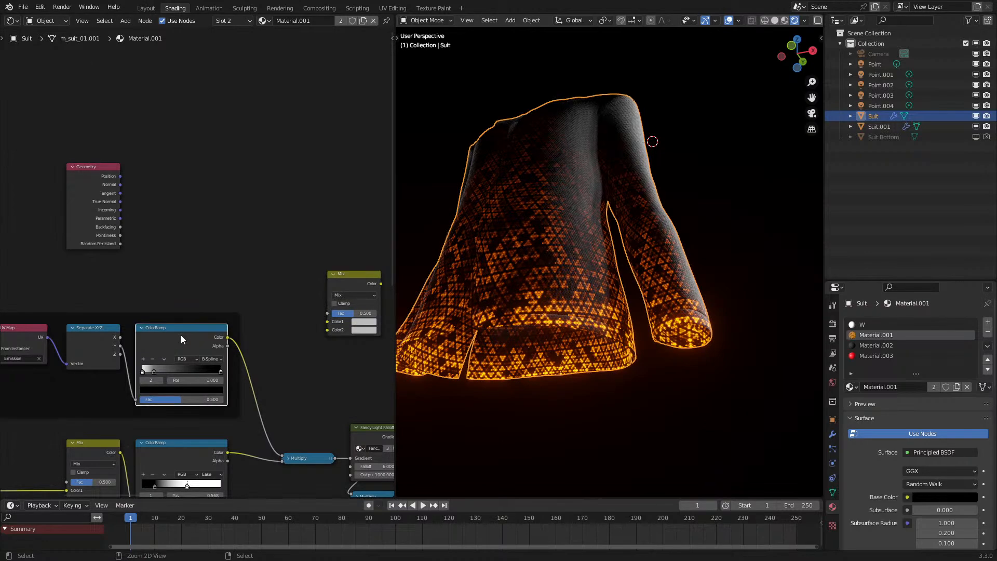
{"action": "key", "text": "shift+d"}
{"action": "middle_click_drag", "start_coordinate": [492, 222], "coordinate": [519, 284]}
{"action": "left_click_drag", "start_coordinate": [117, 345], "coordinate": [165, 300]}
- Connect the original ramp to the Mix node's Color1, the duplicate ramp to Color2, and the Geometry node's Backfacing to Fac
{"action": "left_click_drag", "start_coordinate": [257, 238], "coordinate": [332, 329]}
{"action": "left_click_drag", "start_coordinate": [228, 337], "coordinate": [328, 322]}
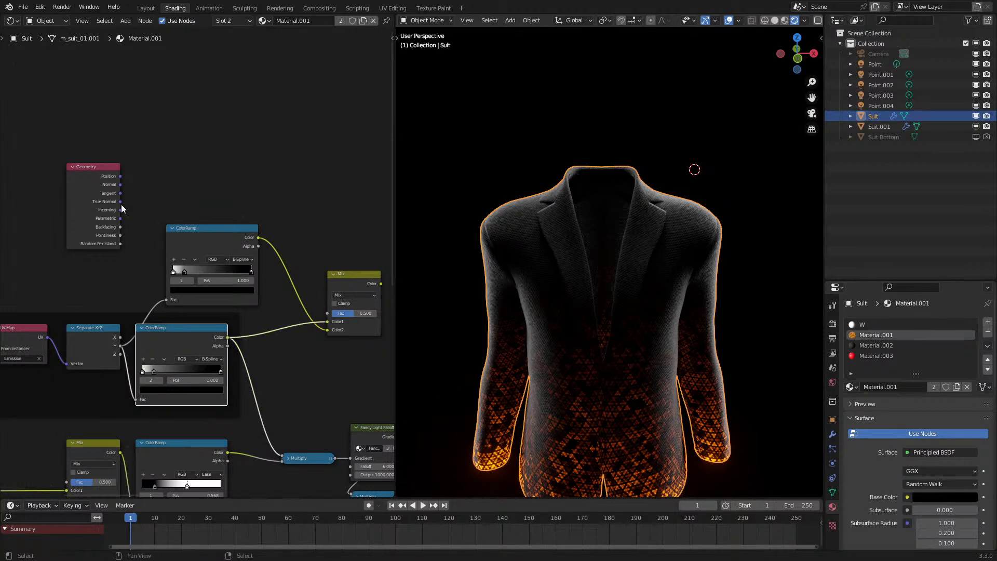
{"action": "left_click_drag", "start_coordinate": [120, 227], "coordinate": [328, 312]}
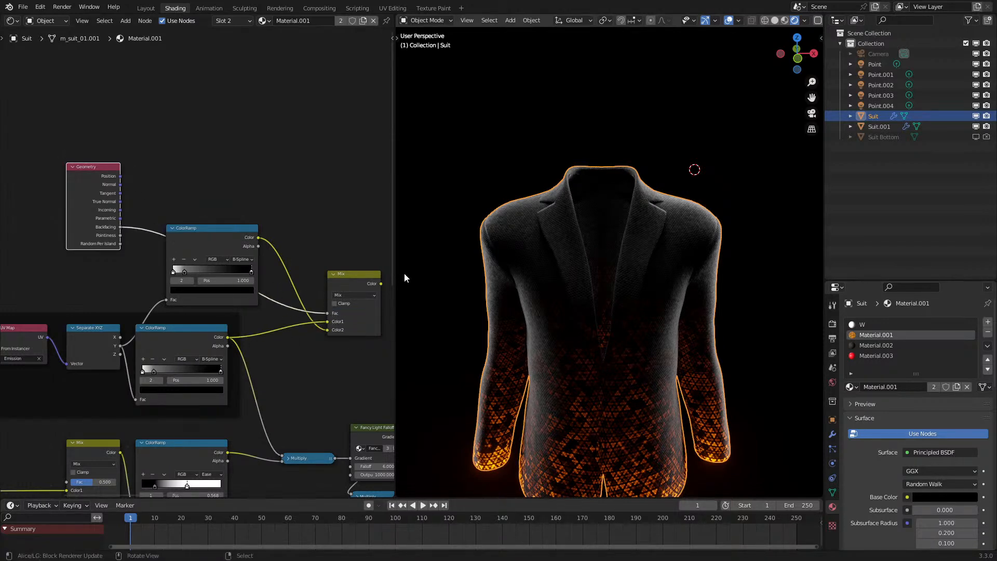
- Preview the Mix node on the suit and move the duplicated ramp's white stop from the start to the far end
{"action": "left_click", "coordinate": [357, 284], "text": "ctrl+shift"}
{"action": "left_click", "coordinate": [174, 271]}
{"action": "left_click_drag", "start_coordinate": [175, 273], "coordinate": [252, 272]}
{"action": "scroll", "coordinate": [513, 309], "scroll_direction": "down", "scroll_amount": 2}
{"action": "mouse_move", "coordinate": [513, 308]}
{"action": "middle_mouse_down"}
{"action": "mouse_move", "coordinate": [525, 327]}
{"action": "mouse_move", "coordinate": [488, 245]}
{"action": "mouse_move", "coordinate": [521, 282]}
{"action": "mouse_move", "coordinate": [512, 291]}
{"action": "middle_mouse_up"}
{"action": "middle_click_drag", "start_coordinate": [358, 297], "coordinate": [272, 248]}
- Connect the Mix node's Color to the Multiply node before the Fancy Light Falloff, and restore the Principled BSDF as material output
{"action": "left_click_drag", "start_coordinate": [295, 234], "coordinate": [197, 406]}
{"action": "scroll", "coordinate": [348, 326], "scroll_direction": "down", "scroll_amount": 4}
{"action": "middle_click_drag", "start_coordinate": [348, 326], "coordinate": [23, 363]}
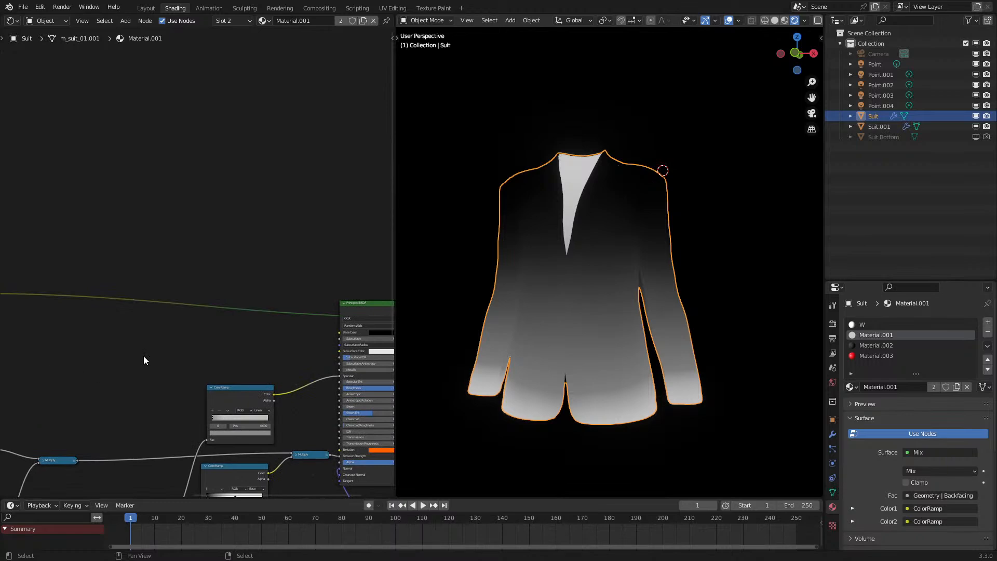
{"action": "left_click", "coordinate": [368, 310], "text": "ctrl+shift"}
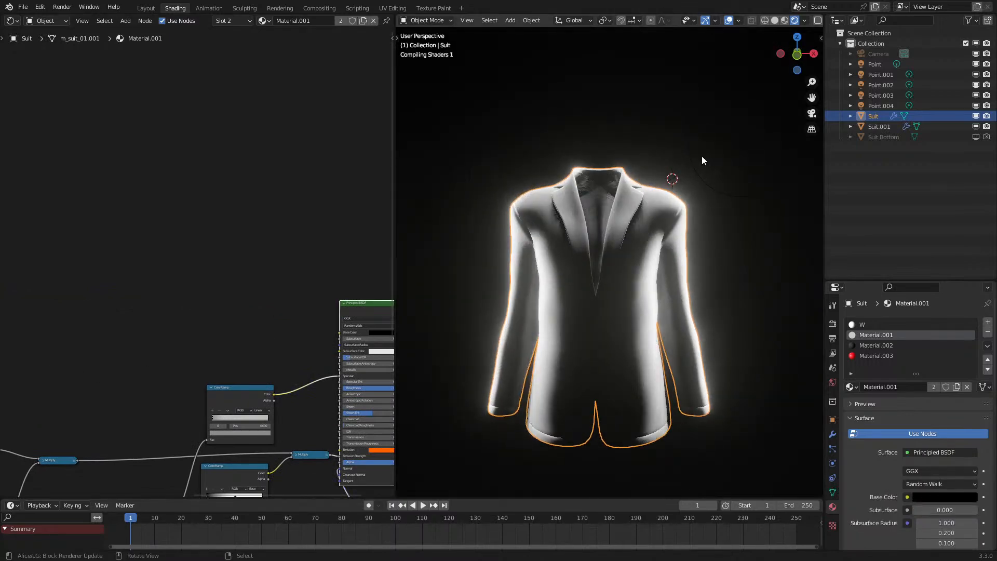
{"action": "left_click", "coordinate": [702, 155]}
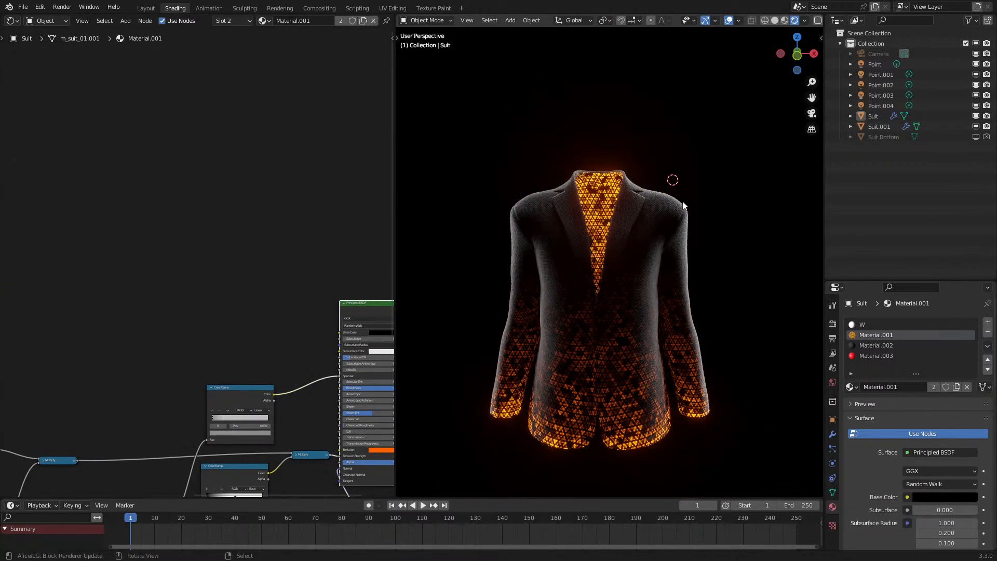
- Examine the suit's interior glow and edges up close in different viewport shading modes
{"action": "middle_click_drag", "start_coordinate": [167, 301], "coordinate": [318, 280]}
{"action": "middle_click_drag", "start_coordinate": [765, 384], "coordinate": [562, 305]}
{"action": "scroll", "coordinate": [519, 332], "scroll_direction": "up", "scroll_amount": 5}
{"action": "mouse_move", "coordinate": [490, 347]}
{"action": "middle_mouse_down"}
{"action": "mouse_move", "coordinate": [598, 341]}
{"action": "mouse_move", "coordinate": [562, 353]}
{"action": "middle_mouse_up"}
{"action": "key", "text": "z"}
{"action": "left_click", "coordinate": [712, 368]}
{"action": "middle_click_drag", "start_coordinate": [695, 376], "coordinate": [673, 421], "text": "ctrl"}
{"action": "key", "text": "z"}
{"action": "left_click", "coordinate": [679, 400]}
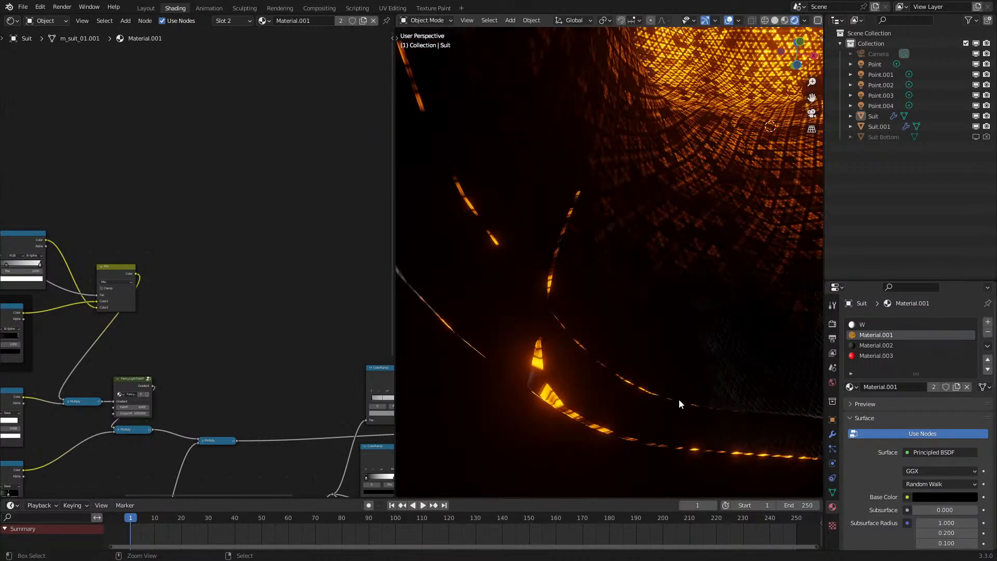
{"action": "middle_click_drag", "start_coordinate": [694, 383], "coordinate": [660, 431], "text": "ctrl"}
{"action": "key", "text": "z"}
{"action": "left_click", "coordinate": [708, 360]}
{"action": "mouse_move", "coordinate": [707, 360]}
{"action": "middle_mouse_down", "text": "shift"}
{"action": "mouse_move", "coordinate": [662, 404]}
{"action": "mouse_move", "coordinate": [640, 372]}
{"action": "mouse_move", "coordinate": [650, 406]}
{"action": "middle_mouse_up", "text": "shift"}
{"action": "key", "text": "z"}
{"action": "left_click", "coordinate": [643, 402]}
- Set the middle stop of the duplicated inner-face ColorRamp to position 0.727
{"action": "middle_click_drag", "start_coordinate": [148, 293], "coordinate": [261, 301]}
{"action": "middle_click_drag", "start_coordinate": [111, 264], "coordinate": [163, 280]}
{"action": "scroll", "coordinate": [192, 282], "scroll_direction": "up", "scroll_amount": 4}
{"action": "scroll", "coordinate": [187, 287], "scroll_direction": "up", "scroll_amount": 1}
{"action": "mouse_move", "coordinate": [166, 294]}
{"action": "left_mouse_down"}
{"action": "mouse_move", "coordinate": [193, 289]}
{"action": "mouse_move", "coordinate": [181, 294]}
{"action": "left_mouse_up"}
{"action": "key", "text": "z"}
{"action": "scroll", "coordinate": [738, 249], "scroll_direction": "down", "scroll_amount": 1}
{"action": "scroll", "coordinate": [737, 249], "scroll_direction": "down", "scroll_amount": 1}
{"action": "middle_click_drag", "start_coordinate": [706, 250], "coordinate": [712, 258]}
{"action": "scroll", "coordinate": [712, 258], "scroll_direction": "up", "scroll_amount": 2}
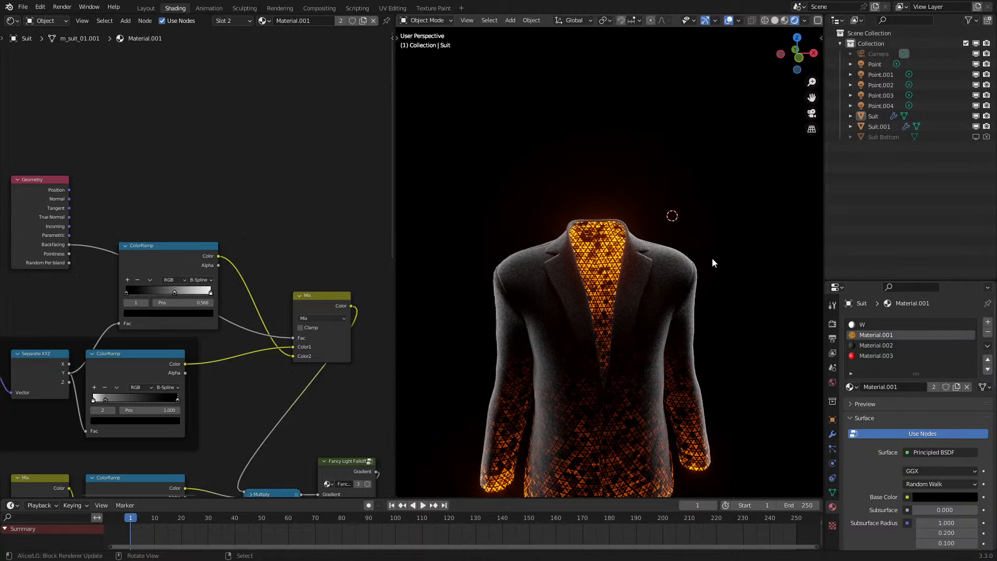
{"action": "scroll", "coordinate": [709, 257], "scroll_direction": "down", "scroll_amount": 2}
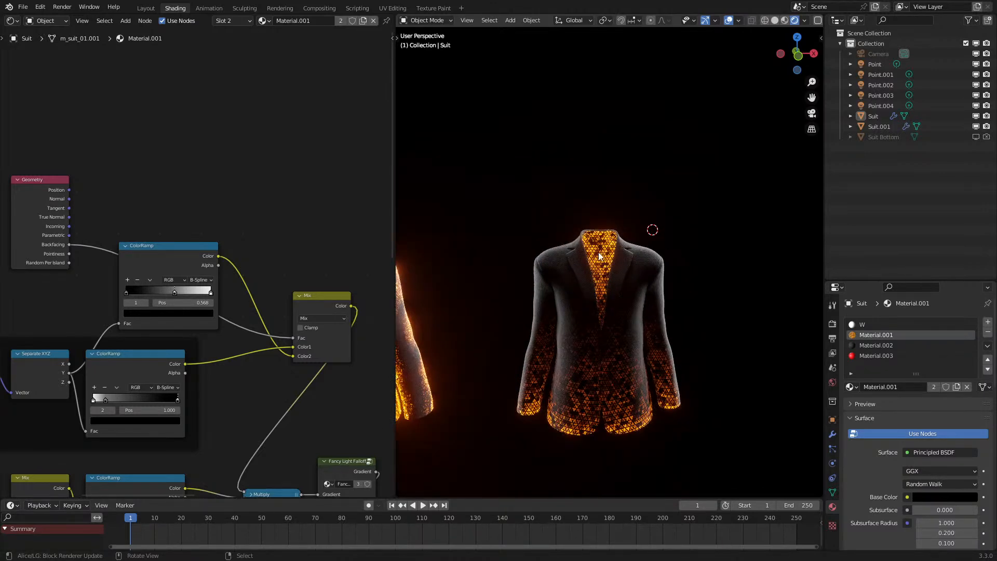
{"action": "left_click_drag", "start_coordinate": [175, 292], "coordinate": [186, 289]}
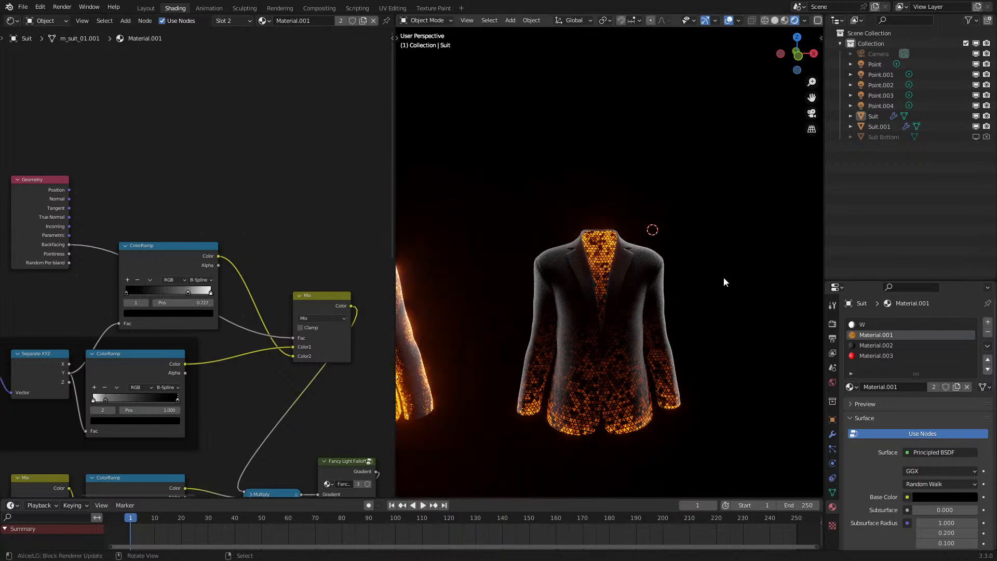
{"action": "scroll", "coordinate": [706, 265], "scroll_direction": "up", "scroll_amount": 3}
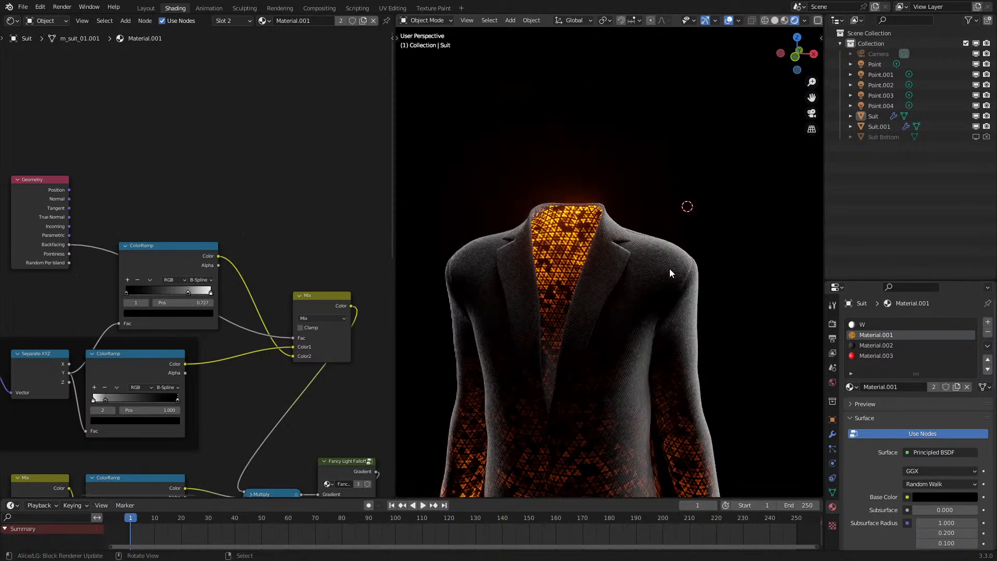
- Set the Roughness of the suit's Principled BSDF to 0.3
{"action": "scroll", "coordinate": [670, 271], "scroll_direction": "up", "scroll_amount": 3}
{"action": "scroll", "coordinate": [262, 365], "scroll_direction": "down", "scroll_amount": 5}
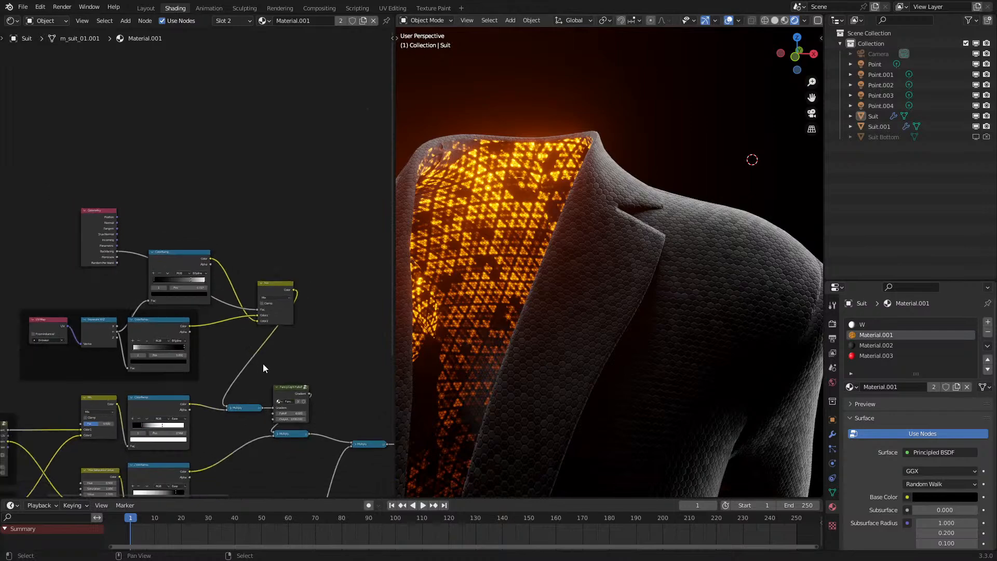
{"action": "middle_click_drag", "start_coordinate": [263, 365], "coordinate": [31, 353]}
{"action": "scroll", "coordinate": [228, 389], "scroll_direction": "up", "scroll_amount": 3}
{"action": "left_click_drag", "start_coordinate": [253, 411], "coordinate": [220, 400], "text": "ctrl"}
{"action": "scroll", "coordinate": [721, 253], "scroll_direction": "down", "scroll_amount": 4}
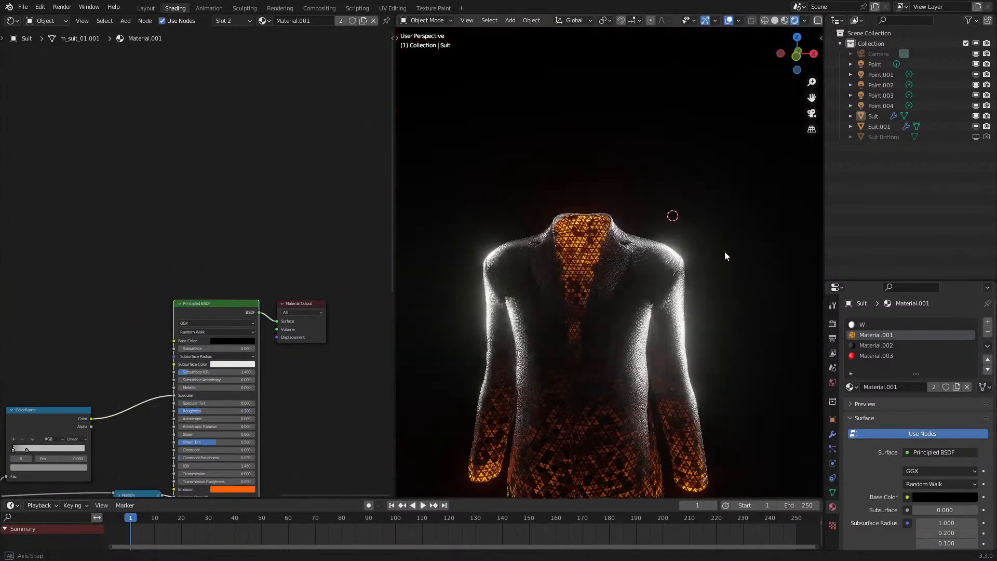
- Examine the suit's edge highlights and interior glow from near and far in Rendered and Material Preview shading
{"action": "scroll", "coordinate": [728, 252], "scroll_direction": "down", "scroll_amount": 2}
{"action": "scroll", "coordinate": [728, 251], "scroll_direction": "up", "scroll_amount": 1}
{"action": "scroll", "coordinate": [728, 251], "scroll_direction": "up", "scroll_amount": 2}
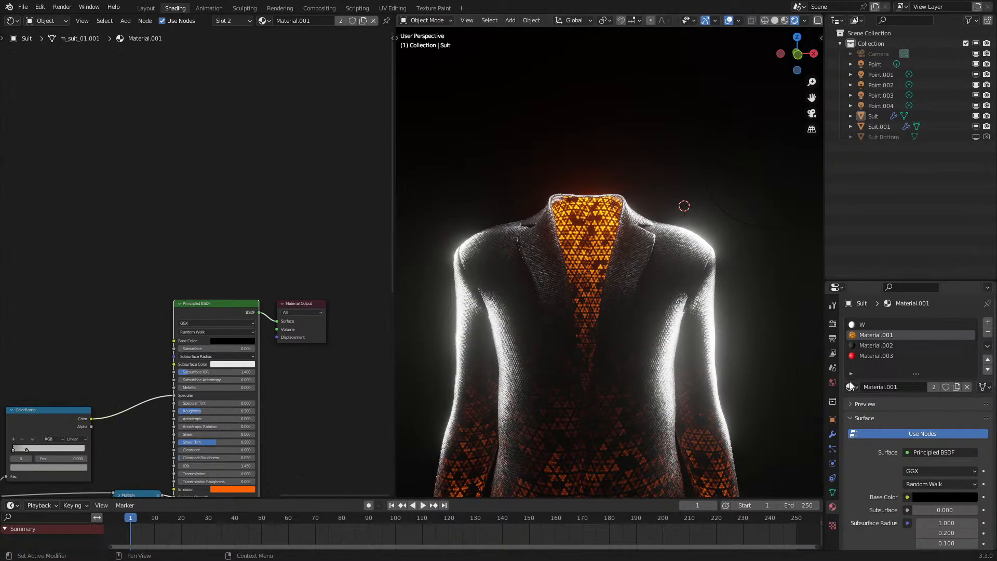
{"action": "middle_click_drag", "start_coordinate": [686, 280], "coordinate": [689, 235]}
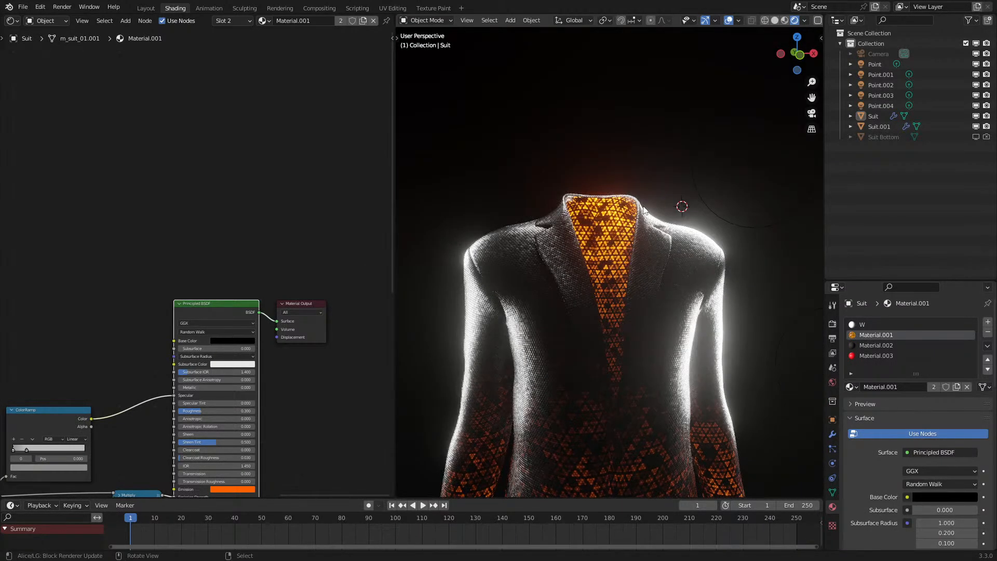
{"action": "key", "text": "z"}
{"action": "mouse_move", "coordinate": [578, 319]}
{"action": "middle_mouse_down"}
{"action": "mouse_move", "coordinate": [590, 276]}
{"action": "mouse_move", "coordinate": [574, 292]}
{"action": "middle_mouse_up"}
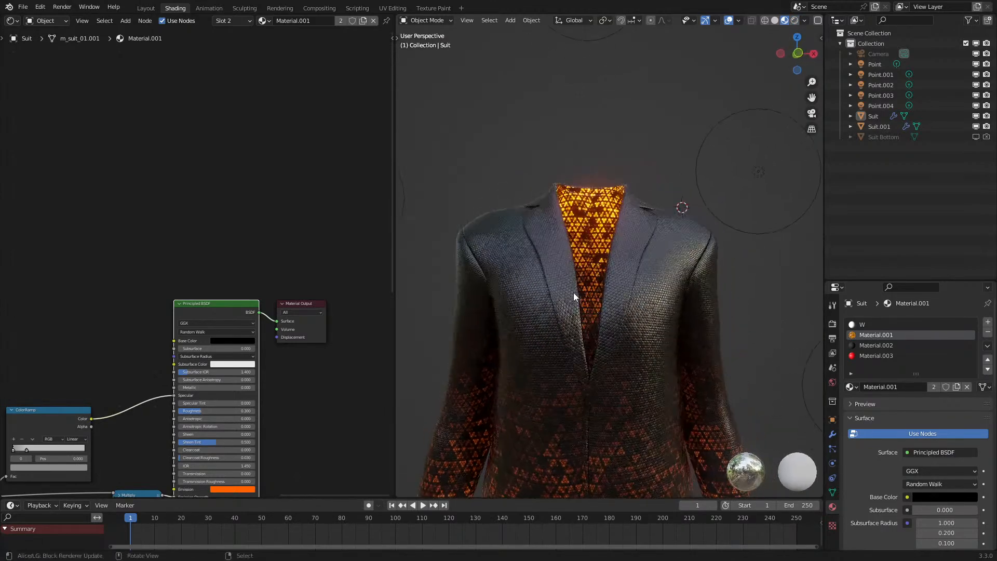
{"action": "scroll", "coordinate": [573, 292], "scroll_direction": "down", "scroll_amount": 3}
{"action": "key", "text": "z"}
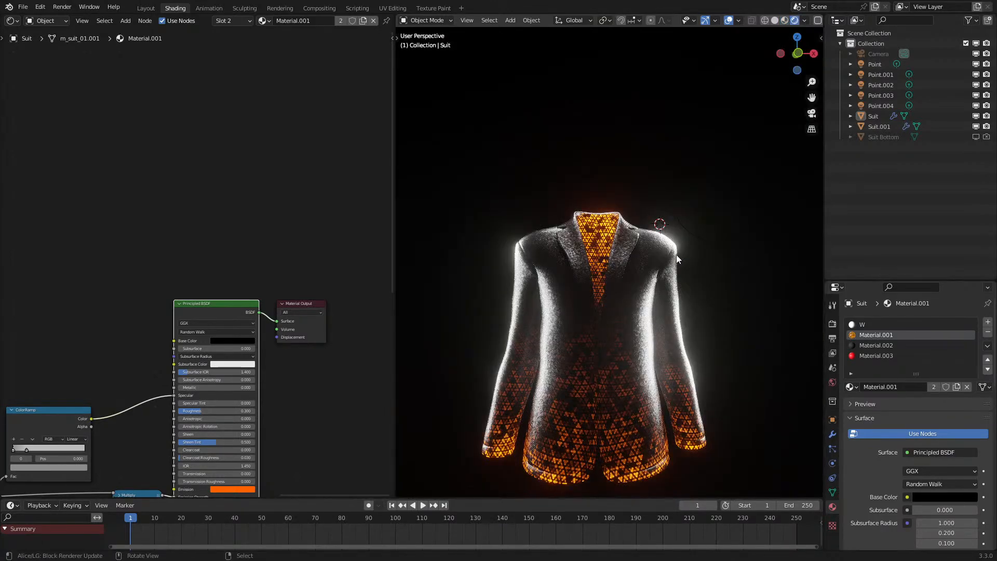
{"action": "scroll", "coordinate": [676, 255], "scroll_direction": "up", "scroll_amount": 4}
{"action": "scroll", "coordinate": [676, 255], "scroll_direction": "down", "scroll_amount": 5}
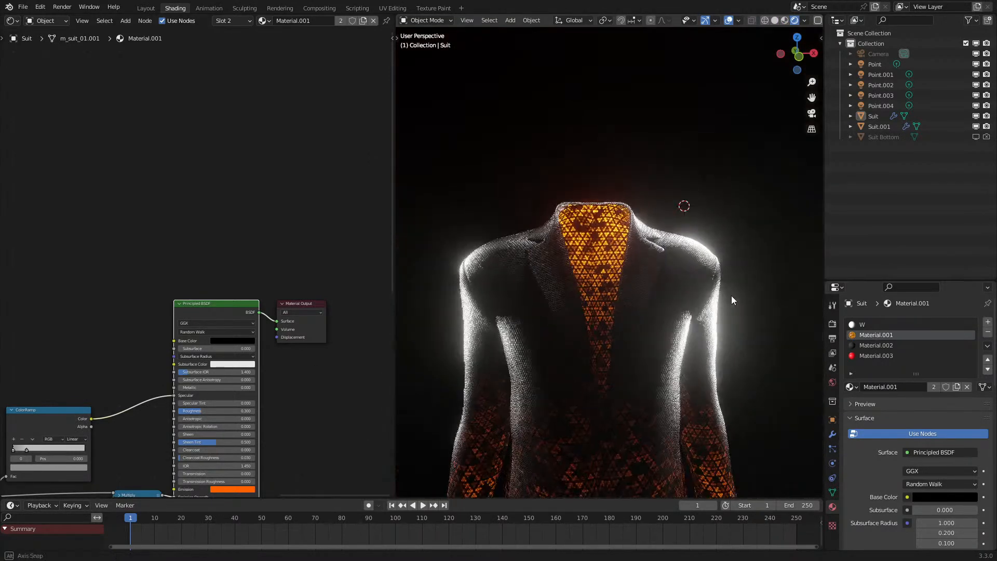
- Align the inner-face ColorRamp above the original emission ramp and move the Mix node closer to both ramps
{"action": "scroll", "coordinate": [732, 304], "scroll_direction": "down", "scroll_amount": 3}
{"action": "middle_click_drag", "start_coordinate": [134, 383], "coordinate": [232, 270]}
{"action": "scroll", "coordinate": [235, 366], "scroll_direction": "down", "scroll_amount": 2}
{"action": "middle_click_drag", "start_coordinate": [183, 321], "coordinate": [290, 398]}
{"action": "left_click_drag", "start_coordinate": [207, 261], "coordinate": [183, 261]}
{"action": "left_click_drag", "start_coordinate": [314, 278], "coordinate": [289, 247]}
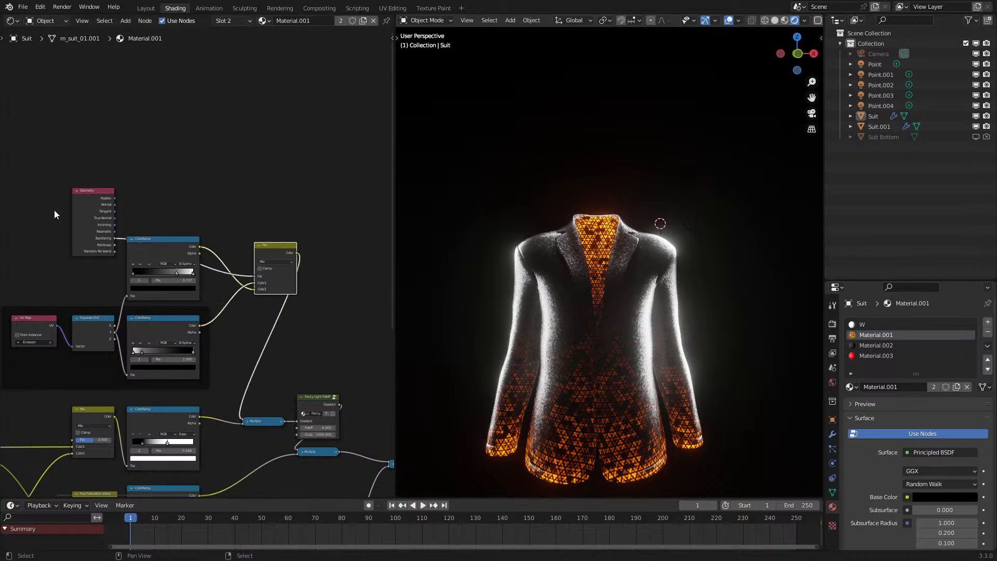
- Hide the Geometry node's unused sockets and place the node directly above the inner-face ColorRamp
{"action": "key", "text": "ctrl+h"}
{"action": "left_click_drag", "start_coordinate": [110, 200], "coordinate": [196, 224]}
{"action": "scroll", "coordinate": [257, 310], "scroll_direction": "down", "scroll_amount": 1}
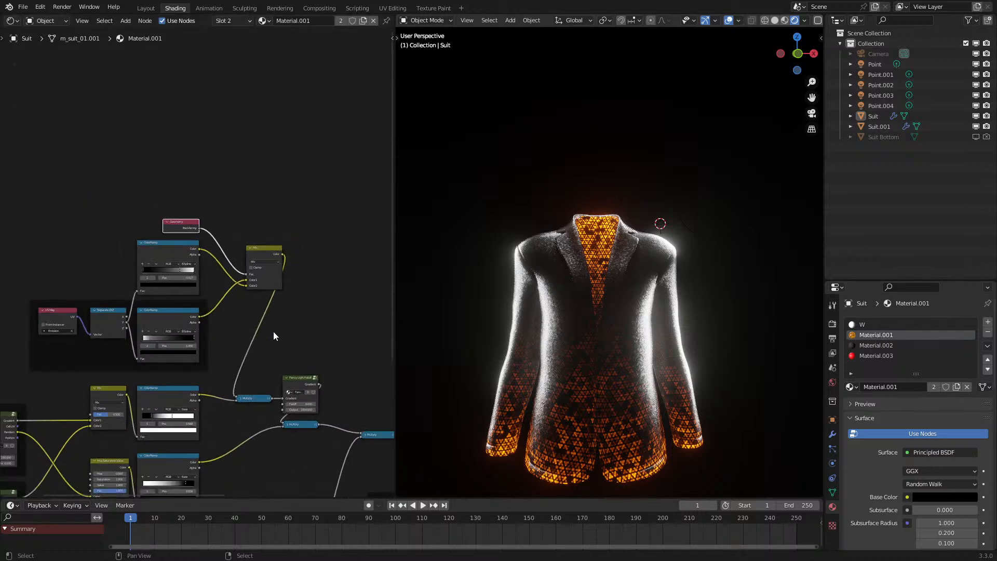
- Group the Hue Saturation Value node and its ColorRamp in a frame, shifted down for spacing
{"action": "scroll", "coordinate": [274, 332], "scroll_direction": "down", "scroll_amount": 10}
{"action": "middle_click_drag", "start_coordinate": [231, 370], "coordinate": [248, 281]}
{"action": "scroll", "coordinate": [248, 281], "scroll_direction": "up", "scroll_amount": 5}
{"action": "scroll", "coordinate": [247, 285], "scroll_direction": "up", "scroll_amount": 2}
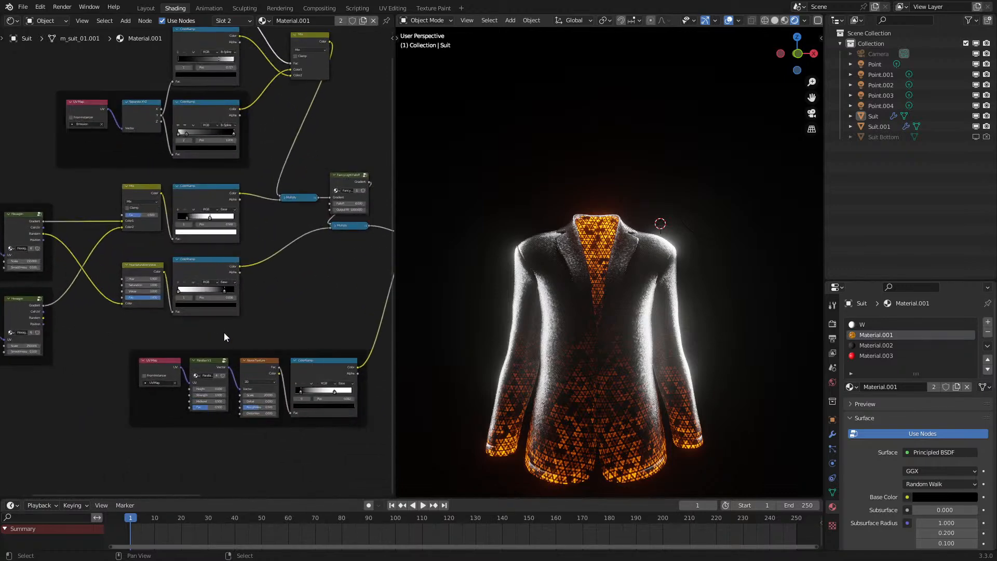
{"action": "key", "text": "shift+d"}
{"action": "left_click", "coordinate": [221, 440]}
{"action": "key", "text": "c"}
{"action": "left_click", "coordinate": [178, 287]}
{"action": "right_click", "coordinate": [178, 287]}
{"action": "key", "text": "ctrl+p"}
{"action": "left_click_drag", "start_coordinate": [203, 310], "coordinate": [203, 321]}
{"action": "left_click", "coordinate": [235, 265]}
- Group the Mix node that combines the hexagon patterns and its ColorRamp in their own frame
{"action": "key", "text": "shift+d"}
{"action": "left_click", "coordinate": [71, 401]}
{"action": "key", "text": "c"}
{"action": "left_click", "coordinate": [170, 229]}
{"action": "right_click", "coordinate": [171, 229]}
{"action": "key", "text": "ctrl+p"}
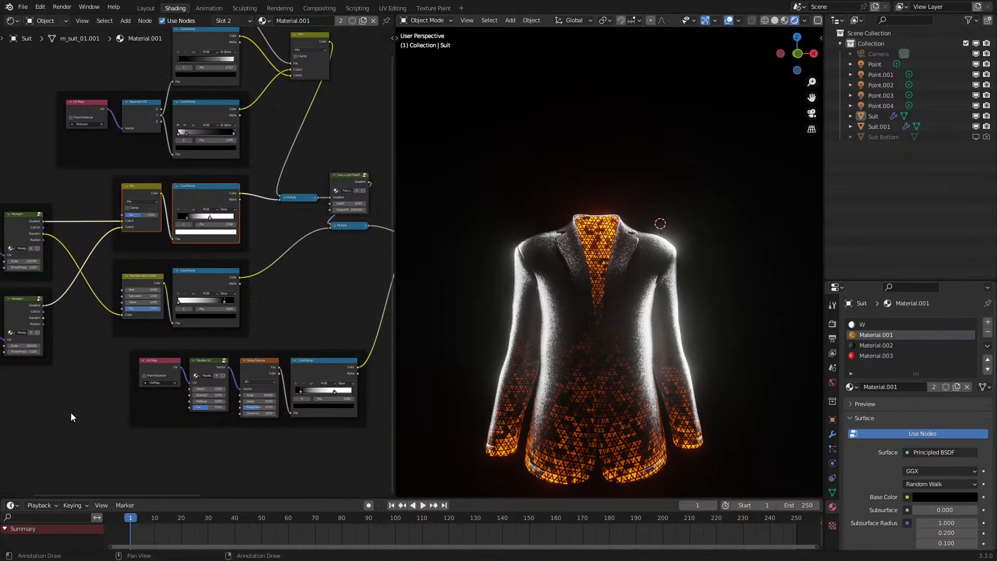
{"action": "left_click", "coordinate": [286, 294]}
- Move the Multiply node fed by the noise ColorRamp directly beneath the Multiply node under Fancy Light Falloff
{"action": "scroll", "coordinate": [308, 294], "scroll_direction": "down", "scroll_amount": 3}
{"action": "middle_click_drag", "start_coordinate": [308, 294], "coordinate": [193, 315]}
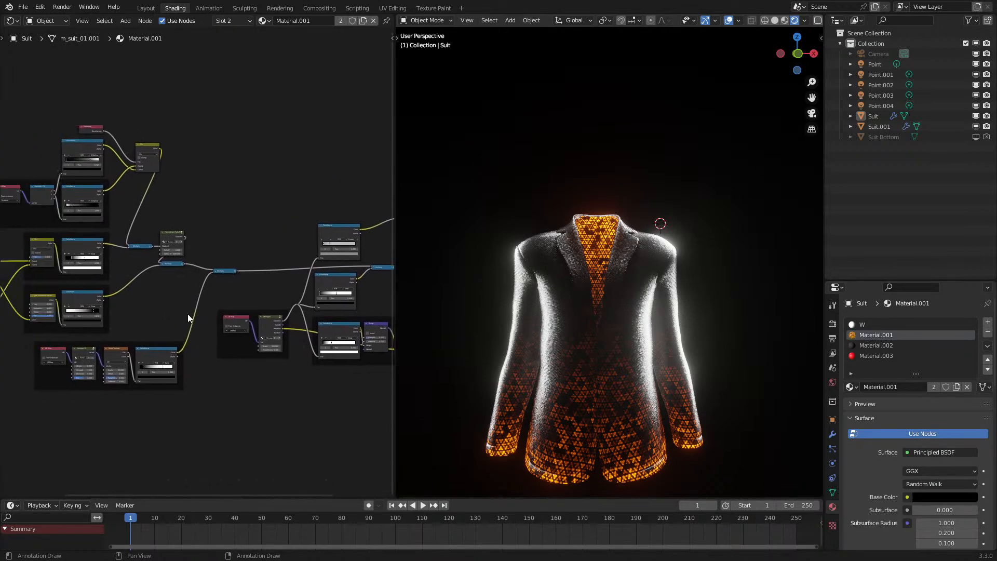
{"action": "scroll", "coordinate": [184, 280], "scroll_direction": "up", "scroll_amount": 3}
{"action": "left_click_drag", "start_coordinate": [243, 276], "coordinate": [163, 279]}
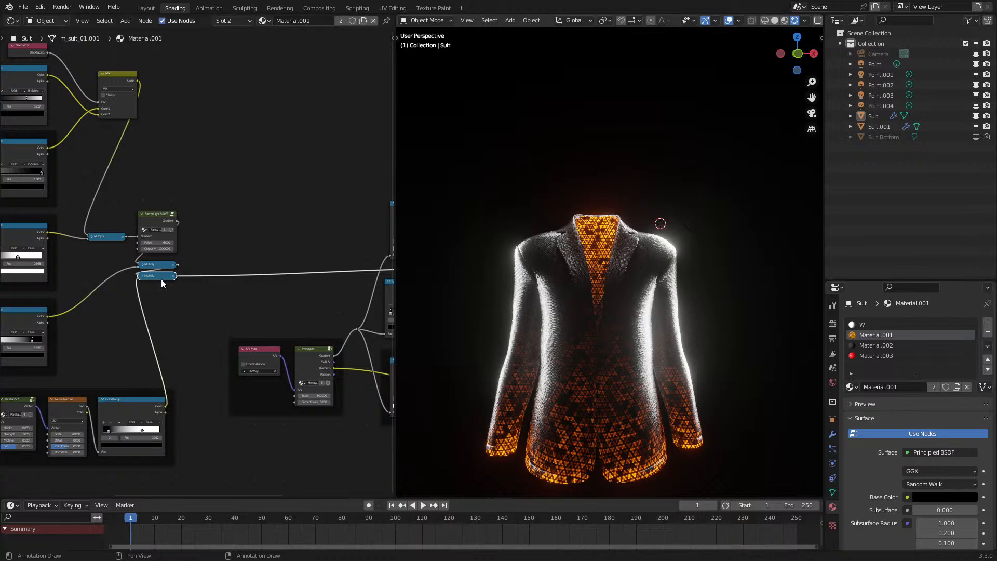
{"action": "left_click", "coordinate": [182, 307]}
{"action": "scroll", "coordinate": [185, 290], "scroll_direction": "down", "scroll_amount": 5}
{"action": "middle_click_drag", "start_coordinate": [180, 286], "coordinate": [139, 300]}
{"action": "scroll", "coordinate": [136, 291], "scroll_direction": "up", "scroll_amount": 4}
{"action": "left_click_drag", "start_coordinate": [135, 305], "coordinate": [136, 306]}
{"action": "left_click", "coordinate": [148, 310]}
- Set the Roughness of the suit's Principled BSDF to 1.000
{"action": "scroll", "coordinate": [197, 305], "scroll_direction": "down", "scroll_amount": 6}
{"action": "middle_click_drag", "start_coordinate": [198, 305], "coordinate": [277, 306]}
{"action": "scroll", "coordinate": [276, 309], "scroll_direction": "up", "scroll_amount": 2}
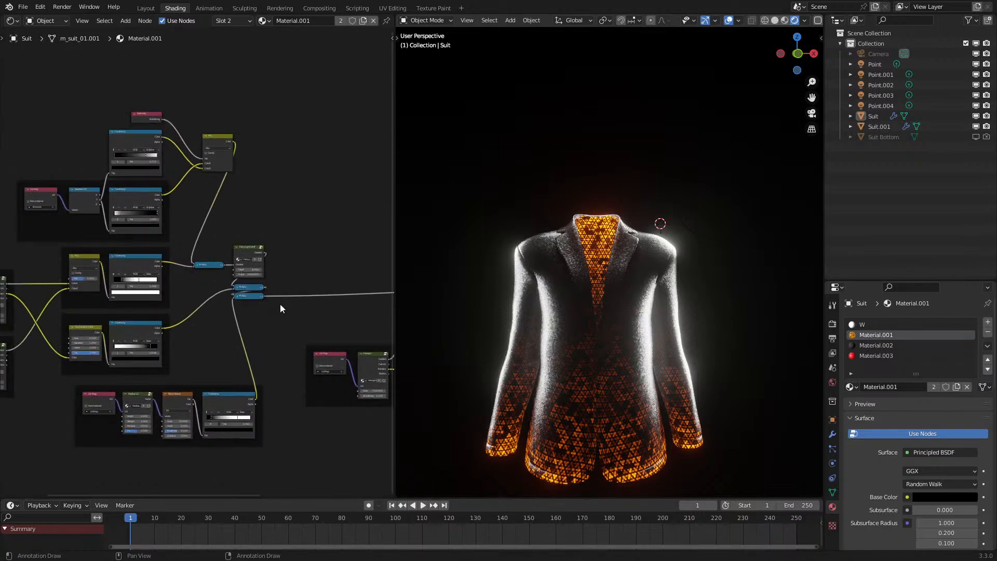
{"action": "scroll", "coordinate": [531, 276], "scroll_direction": "up", "scroll_amount": 2}
{"action": "scroll", "coordinate": [209, 253], "scroll_direction": "up", "scroll_amount": 2}
{"action": "middle_click_drag", "start_coordinate": [209, 253], "coordinate": [203, 340]}
{"action": "scroll", "coordinate": [194, 269], "scroll_direction": "up", "scroll_amount": 1}
{"action": "middle_click_drag", "start_coordinate": [223, 283], "coordinate": [95, 288]}
{"action": "scroll", "coordinate": [207, 317], "scroll_direction": "down", "scroll_amount": 1}
{"action": "scroll", "coordinate": [67, 300], "scroll_direction": "up", "scroll_amount": 2}
{"action": "left_click_drag", "start_coordinate": [209, 329], "coordinate": [242, 328]}
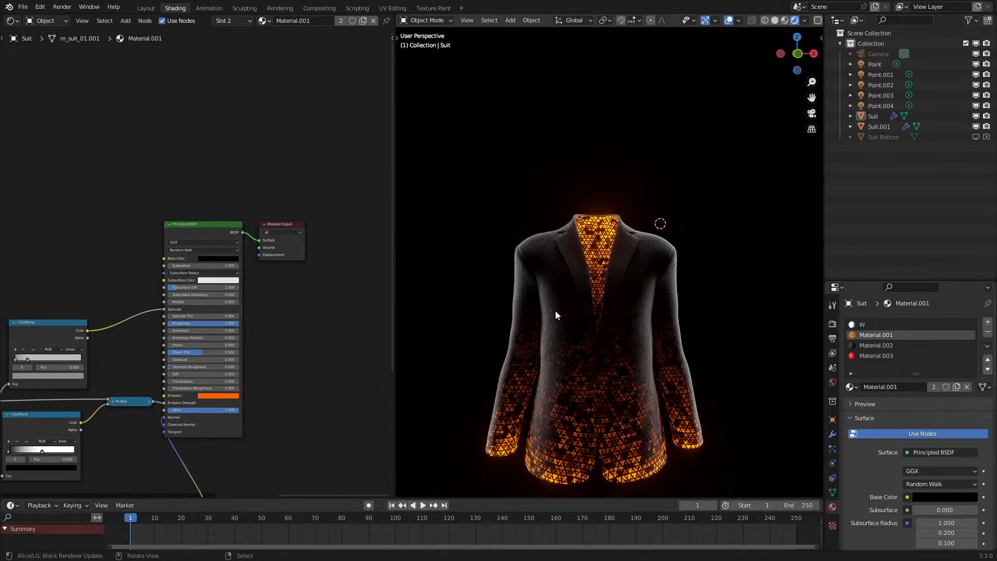
- Inspect the suit's shoulder surface and set the Subdivision modifier's viewport and render levels to 1
{"action": "scroll", "coordinate": [487, 249], "scroll_direction": "up", "scroll_amount": 4}
{"action": "middle_click_drag", "start_coordinate": [487, 247], "coordinate": [551, 276]}
{"action": "scroll", "coordinate": [554, 264], "scroll_direction": "down", "scroll_amount": 3}
{"action": "scroll", "coordinate": [524, 281], "scroll_direction": "up", "scroll_amount": 6}
{"action": "scroll", "coordinate": [541, 282], "scroll_direction": "up", "scroll_amount": 2}
{"action": "scroll", "coordinate": [551, 276], "scroll_direction": "up", "scroll_amount": 3}
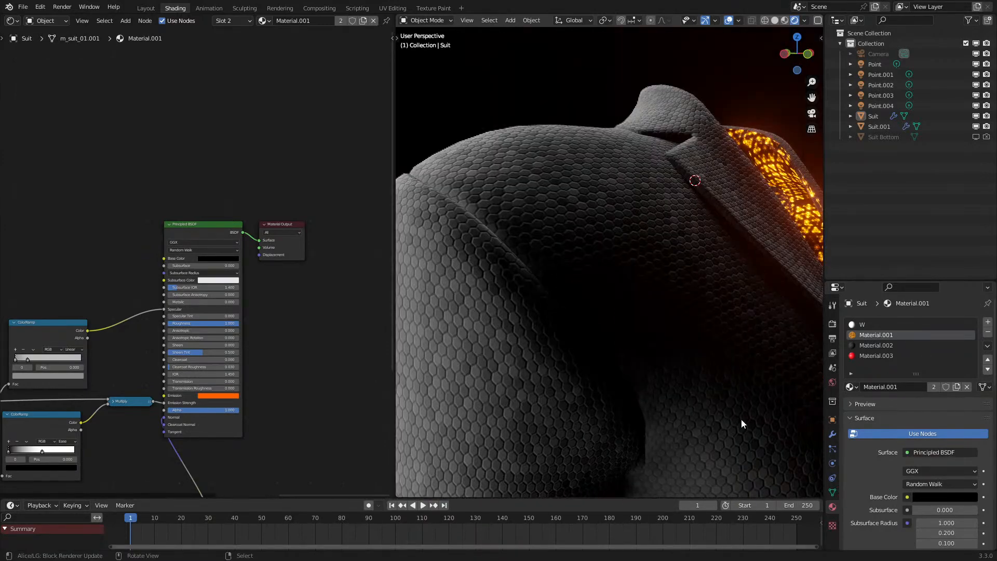
{"action": "left_click", "coordinate": [833, 435]}
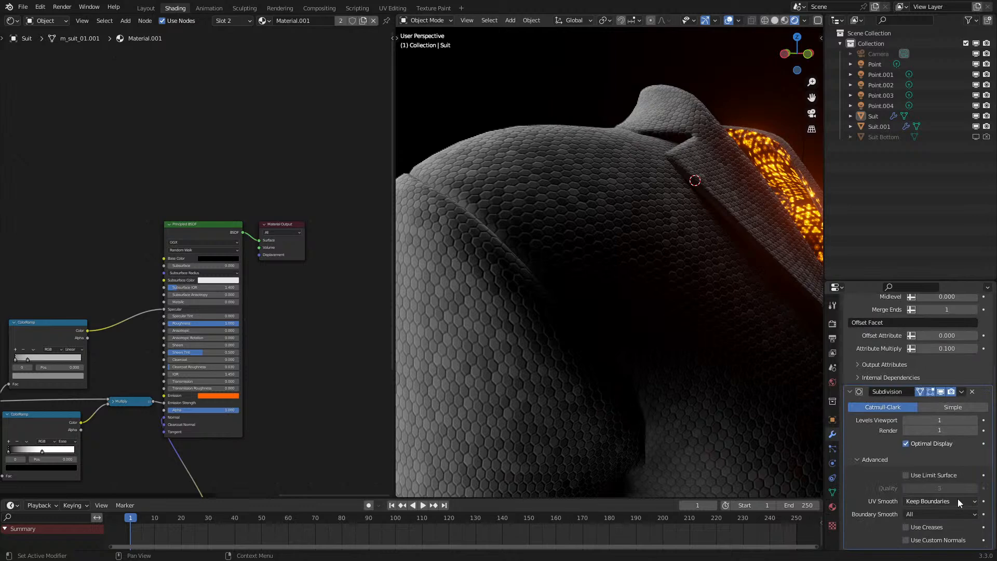
{"action": "scroll", "coordinate": [704, 387], "scroll_direction": "down", "scroll_amount": 8}
{"action": "middle_click_drag", "start_coordinate": [704, 387], "coordinate": [660, 390]}
{"action": "scroll", "coordinate": [660, 390], "scroll_direction": "up", "scroll_amount": 3}
{"action": "left_click_drag", "start_coordinate": [939, 420], "coordinate": [939, 430]}
{"action": "type", "text": "1"}
{"action": "key", "text": "Return"}
- Select the suit and add a Fresnel node above the ColorRamp that drives Specular
{"action": "middle_click_drag", "start_coordinate": [677, 358], "coordinate": [643, 396]}
{"action": "scroll", "coordinate": [659, 364], "scroll_direction": "down", "scroll_amount": 5}
{"action": "scroll", "coordinate": [640, 401], "scroll_direction": "up", "scroll_amount": 2}
{"action": "scroll", "coordinate": [655, 383], "scroll_direction": "up", "scroll_amount": 5}
{"action": "left_click", "coordinate": [657, 382]}
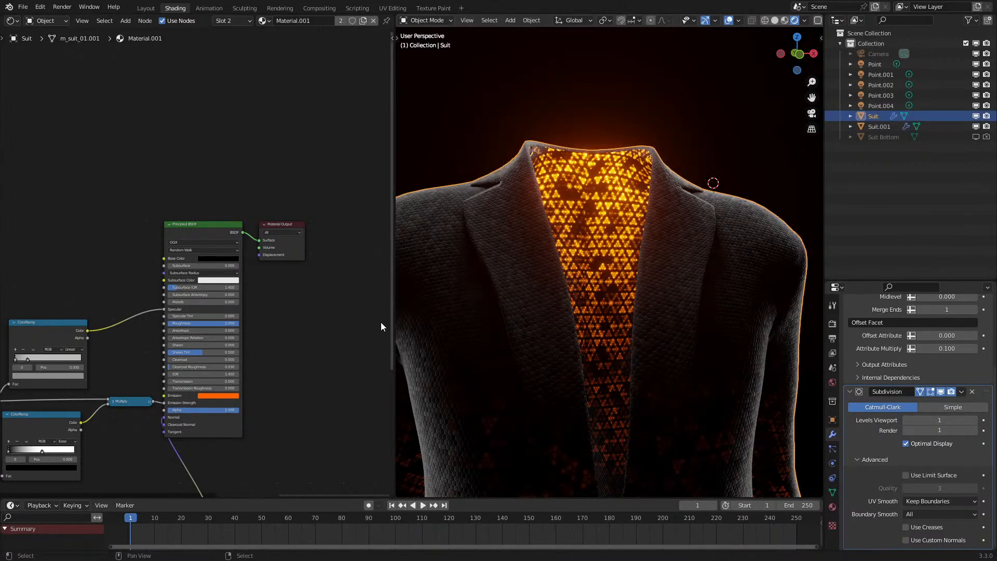
{"action": "scroll", "coordinate": [229, 312], "scroll_direction": "down", "scroll_amount": 5}
{"action": "middle_click_drag", "start_coordinate": [46, 301], "coordinate": [131, 298]}
{"action": "scroll", "coordinate": [135, 297], "scroll_direction": "up", "scroll_amount": 8}
{"action": "key", "text": "shift+a"}
{"action": "mouse_move", "coordinate": [125, 252]}
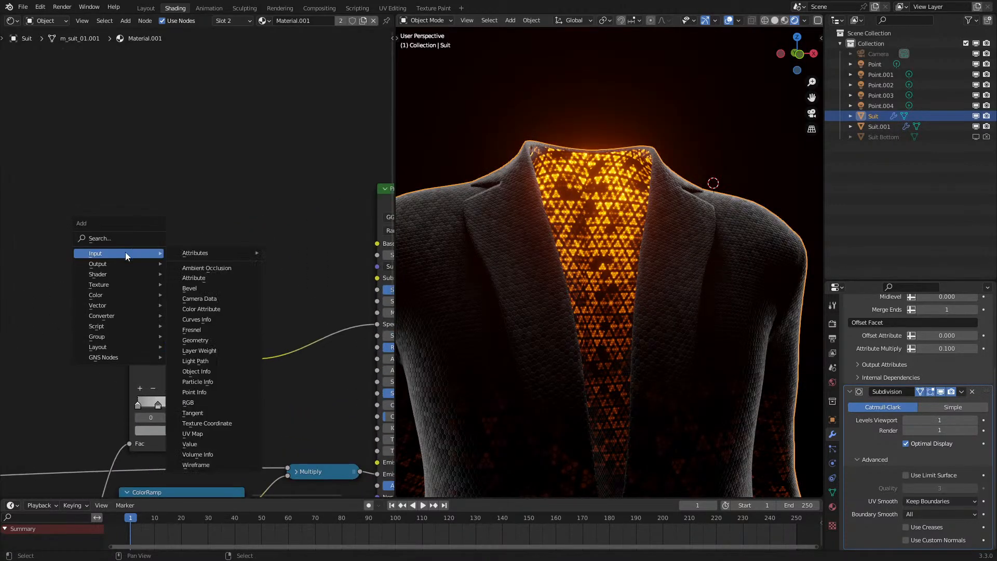
{"action": "left_click", "coordinate": [215, 327]}
{"action": "left_click", "coordinate": [201, 236]}
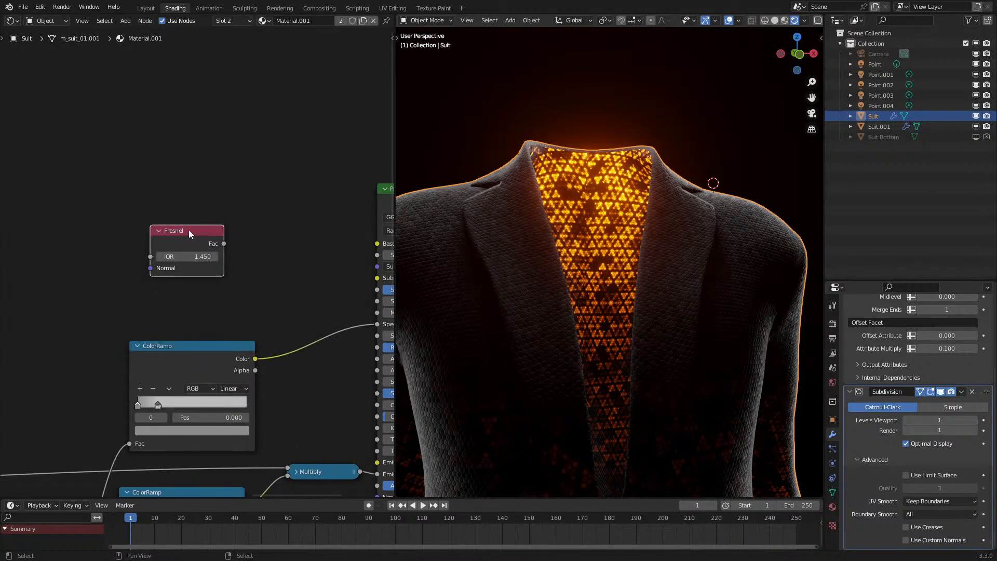
- Add a Layer Weight node above the Specular ColorRamp and delete the Fresnel node
{"action": "key", "text": "shift+a"}
{"action": "mouse_move", "coordinate": [182, 223]}
{"action": "left_click", "coordinate": [233, 319]}
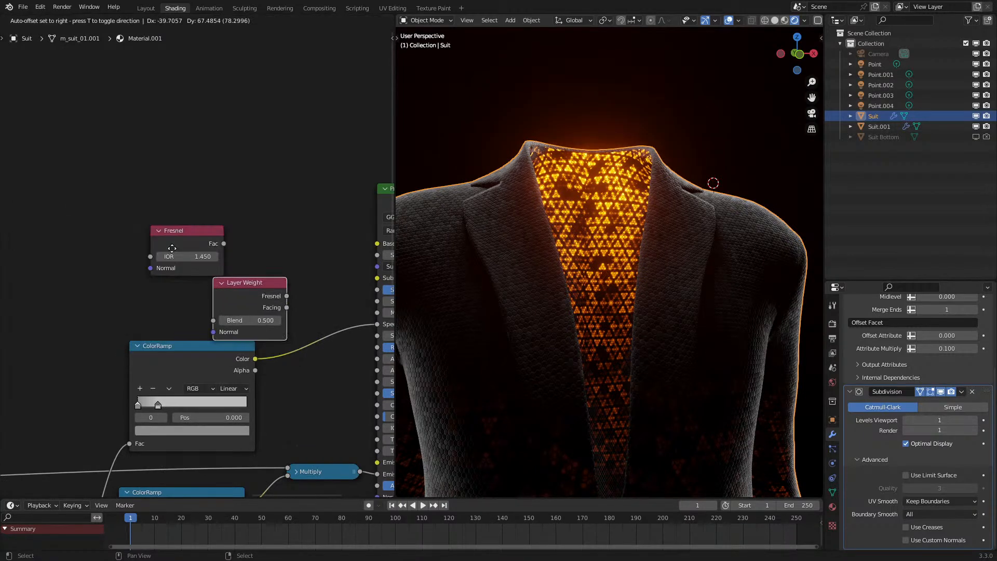
{"action": "left_click", "coordinate": [217, 232]}
{"action": "key", "text": "x"}
- Connect Layer Weight's Facing to the Principled BSDF's Specular, feed the Linear Light Color into its Normal, and deselect the suit
{"action": "middle_click_drag", "start_coordinate": [203, 347], "coordinate": [172, 313]}
{"action": "scroll", "coordinate": [173, 313], "scroll_direction": "down", "scroll_amount": 6}
{"action": "middle_click_drag", "start_coordinate": [312, 445], "coordinate": [329, 359]}
{"action": "left_click_drag", "start_coordinate": [341, 421], "coordinate": [298, 213]}
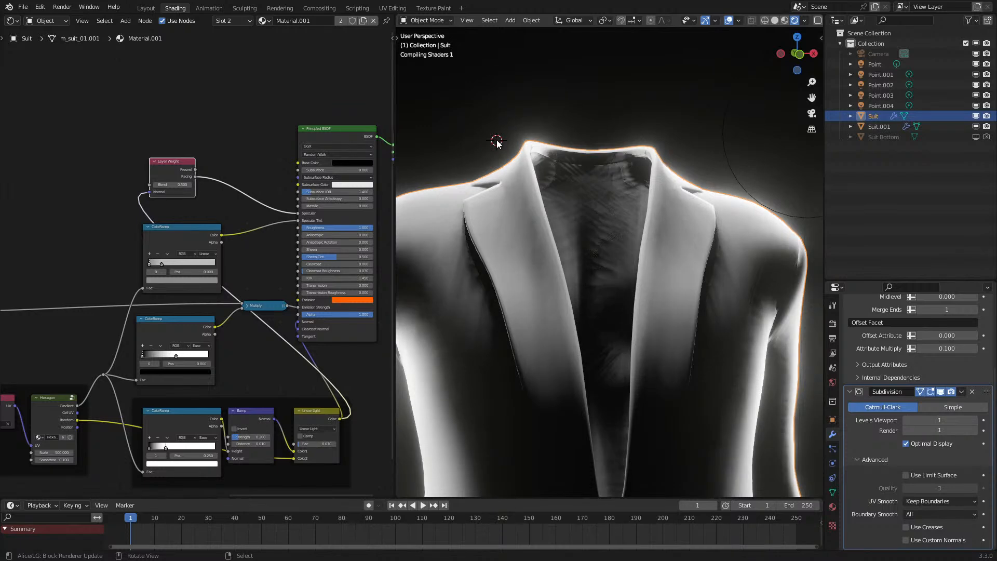
{"action": "scroll", "coordinate": [497, 144], "scroll_direction": "down", "scroll_amount": 1}
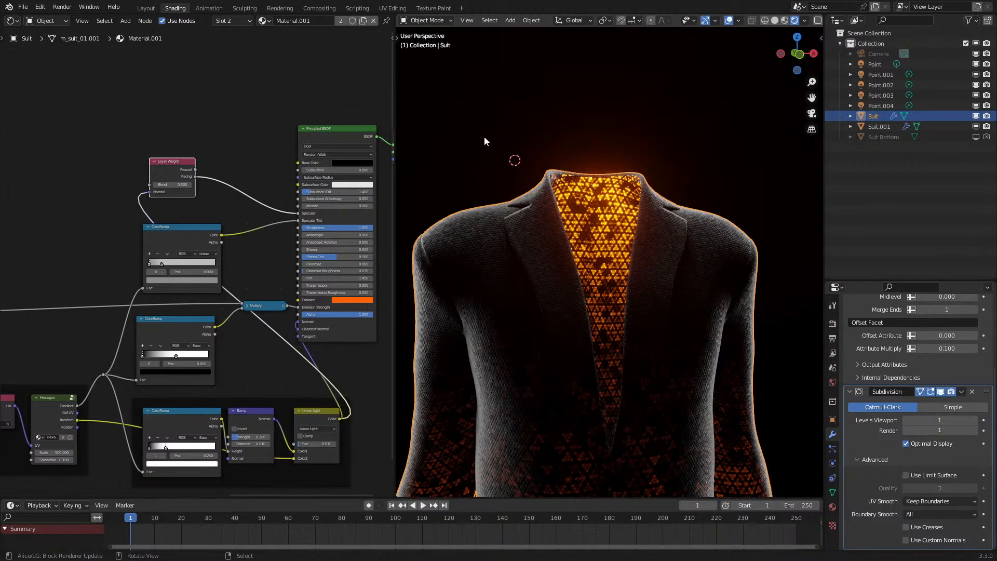
{"action": "scroll", "coordinate": [498, 145], "scroll_direction": "down", "scroll_amount": 3}
{"action": "key", "text": "alt+a"}
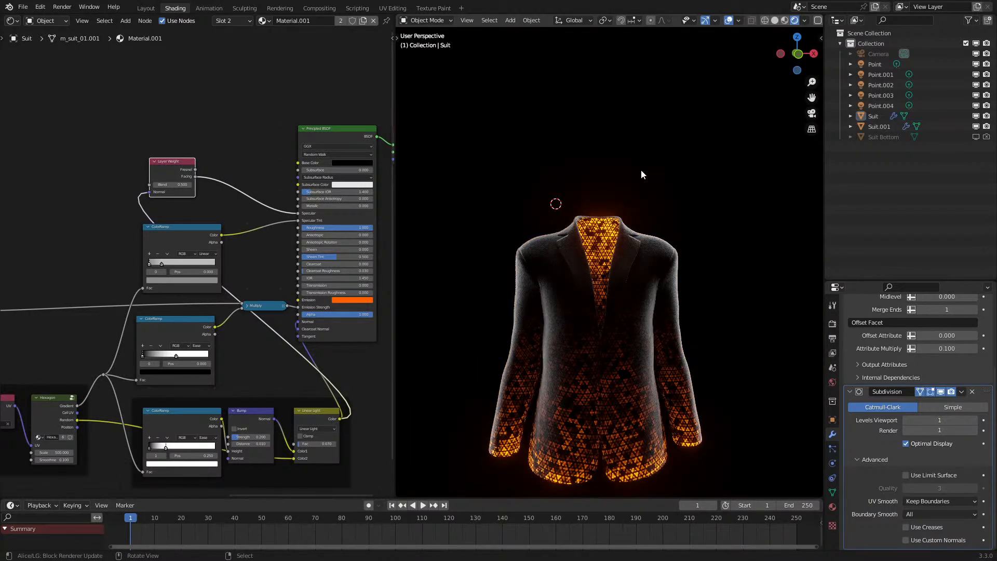
- Open the render settings and cut the ColorRamp's link to the Principled BSDF's Specular Tint
{"action": "left_click", "coordinate": [832, 325]}
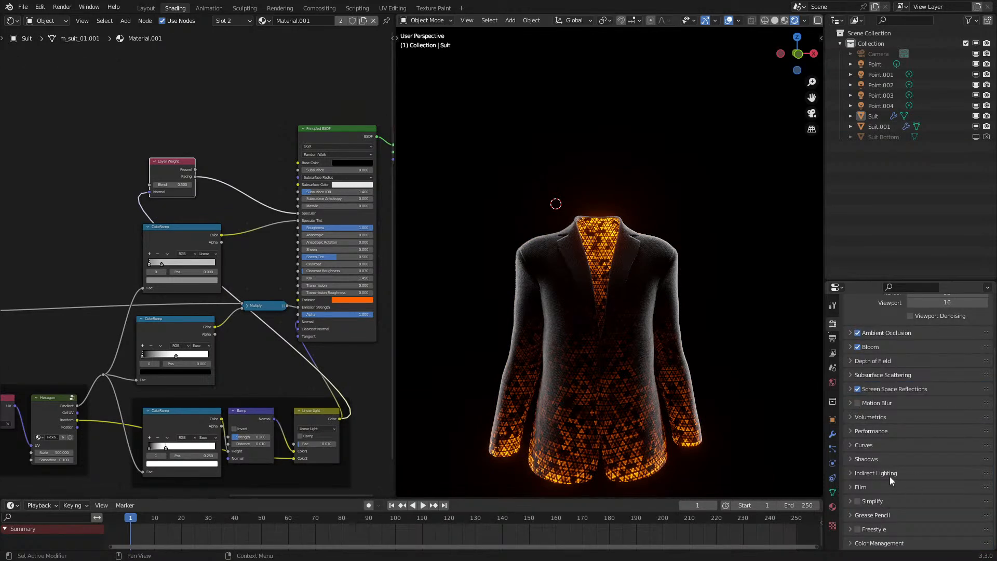
{"action": "scroll", "coordinate": [253, 240], "scroll_direction": "up", "scroll_amount": 2}
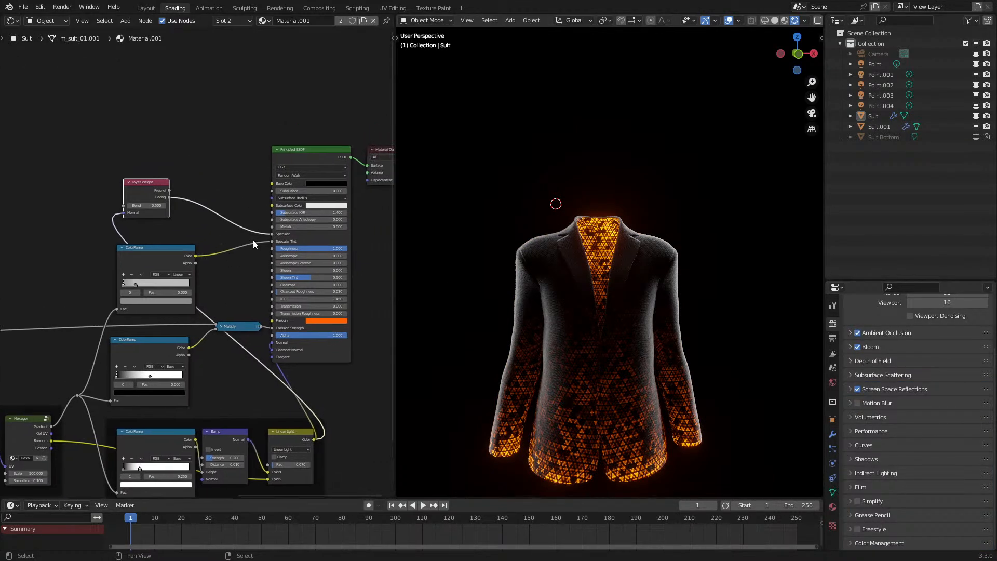
{"action": "right_click_drag", "start_coordinate": [254, 240], "coordinate": [308, 253], "text": "ctrl"}
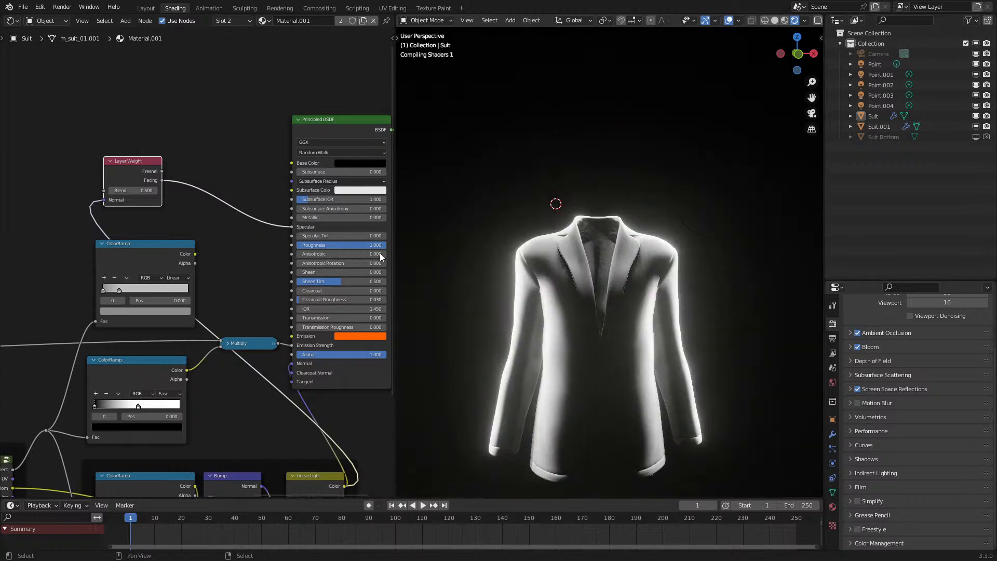
- Try the High Contrast look in Color Management and settle on Medium High Contrast
{"action": "left_click", "coordinate": [879, 542]}
{"action": "scroll", "coordinate": [901, 516], "scroll_direction": "down", "scroll_amount": 2}
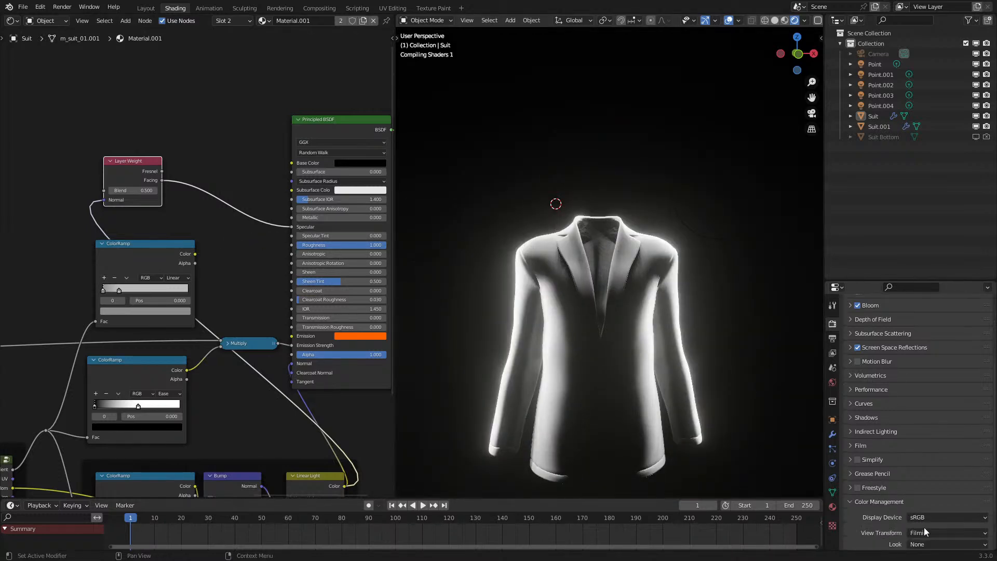
{"action": "scroll", "coordinate": [922, 524], "scroll_direction": "down", "scroll_amount": 3}
{"action": "left_click", "coordinate": [931, 485]}
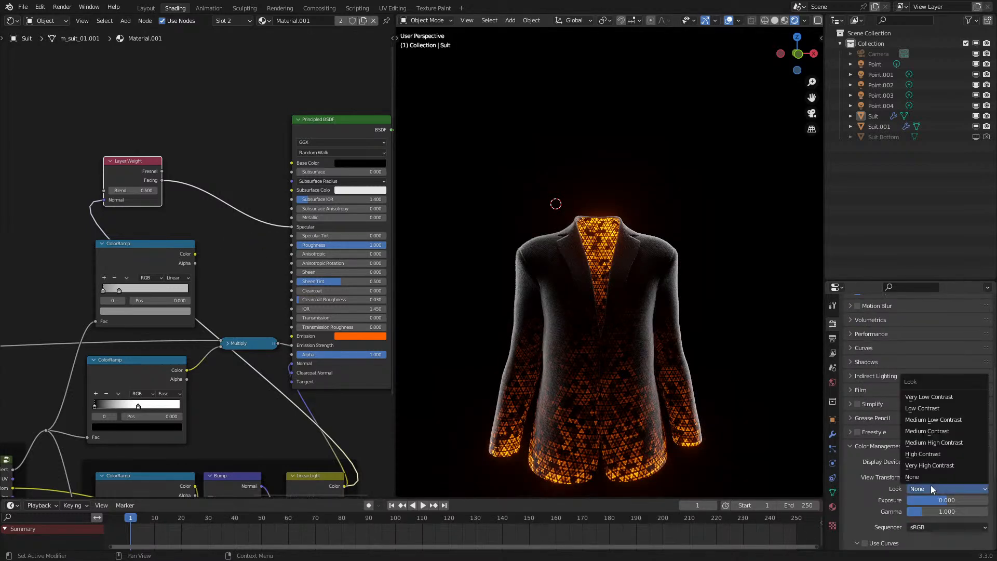
{"action": "left_click", "coordinate": [926, 452]}
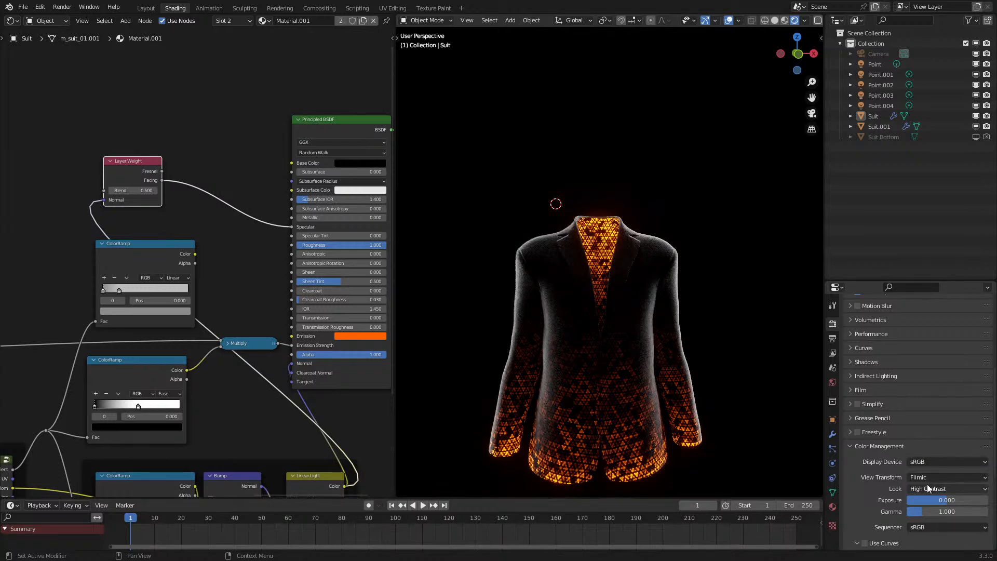
{"action": "left_click", "coordinate": [927, 486]}
{"action": "left_click", "coordinate": [933, 444]}
- Reconnect the ColorRamp's Color to the Principled BSDF's Specular and delete the Layer Weight node
{"action": "left_click_drag", "start_coordinate": [194, 254], "coordinate": [292, 227]}
{"action": "left_click", "coordinate": [139, 171]}
{"action": "key", "text": "x"}
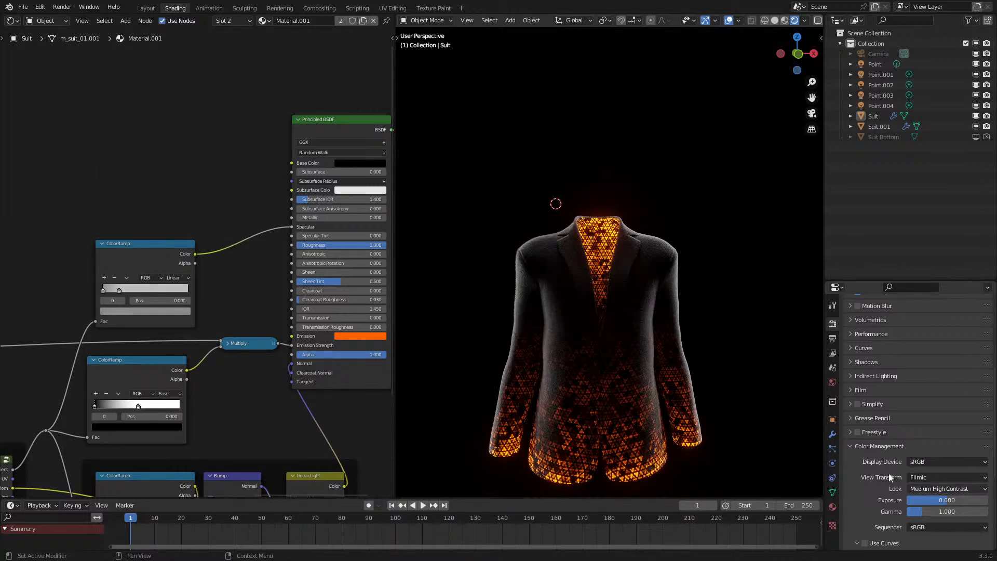
- Move the white stop of the hexagon Mix node's ColorRamp closer to its black stop
{"action": "scroll", "coordinate": [623, 337], "scroll_direction": "down", "scroll_amount": 2}
{"action": "scroll", "coordinate": [663, 345], "scroll_direction": "up", "scroll_amount": 4}
{"action": "middle_click_drag", "start_coordinate": [663, 358], "coordinate": [669, 336]}
{"action": "scroll", "coordinate": [670, 336], "scroll_direction": "down", "scroll_amount": 2}
{"action": "scroll", "coordinate": [671, 342], "scroll_direction": "up", "scroll_amount": 1}
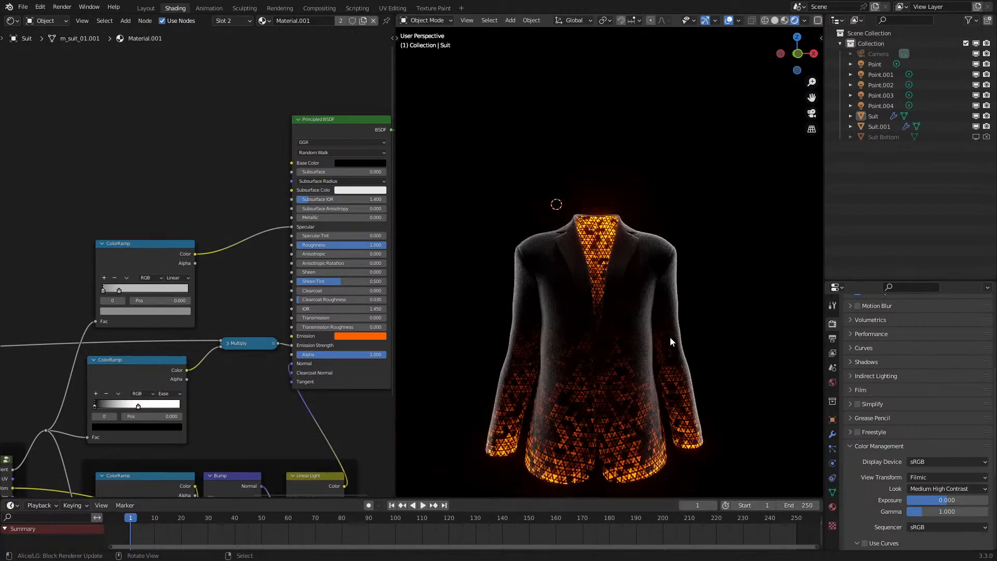
{"action": "scroll", "coordinate": [651, 341], "scroll_direction": "up", "scroll_amount": 3}
{"action": "middle_click_drag", "start_coordinate": [260, 373], "coordinate": [140, 254]}
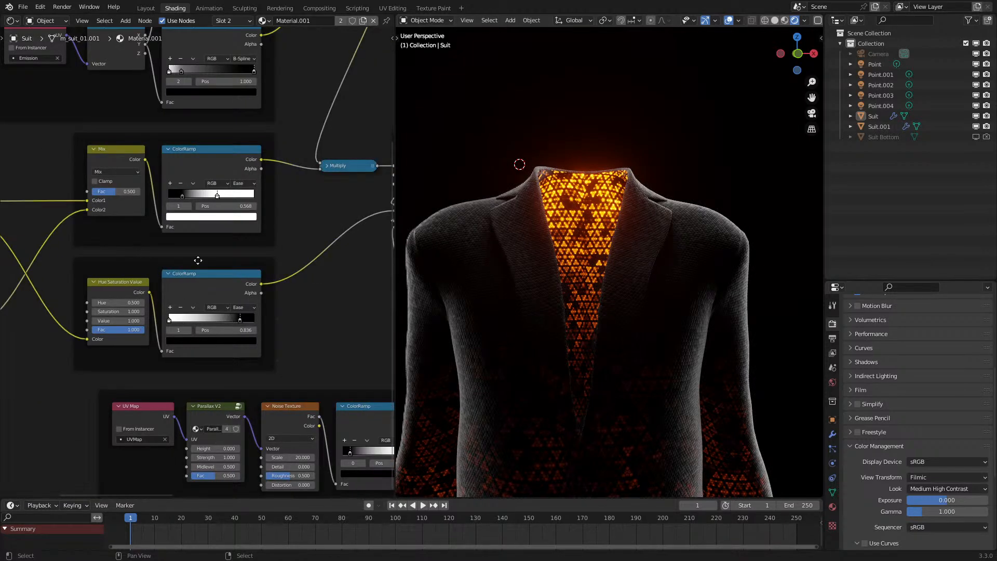
{"action": "mouse_move", "coordinate": [218, 200]}
{"action": "left_mouse_down"}
{"action": "mouse_move", "coordinate": [190, 203]}
{"action": "mouse_move", "coordinate": [199, 204]}
{"action": "left_mouse_up"}
- Move the white stop of the hexagon Mix node's ColorRamp to position about 0.62
{"action": "scroll", "coordinate": [376, 335], "scroll_direction": "down", "scroll_amount": 9}
{"action": "middle_click_drag", "start_coordinate": [494, 340], "coordinate": [497, 323]}
{"action": "scroll", "coordinate": [497, 323], "scroll_direction": "up", "scroll_amount": 2}
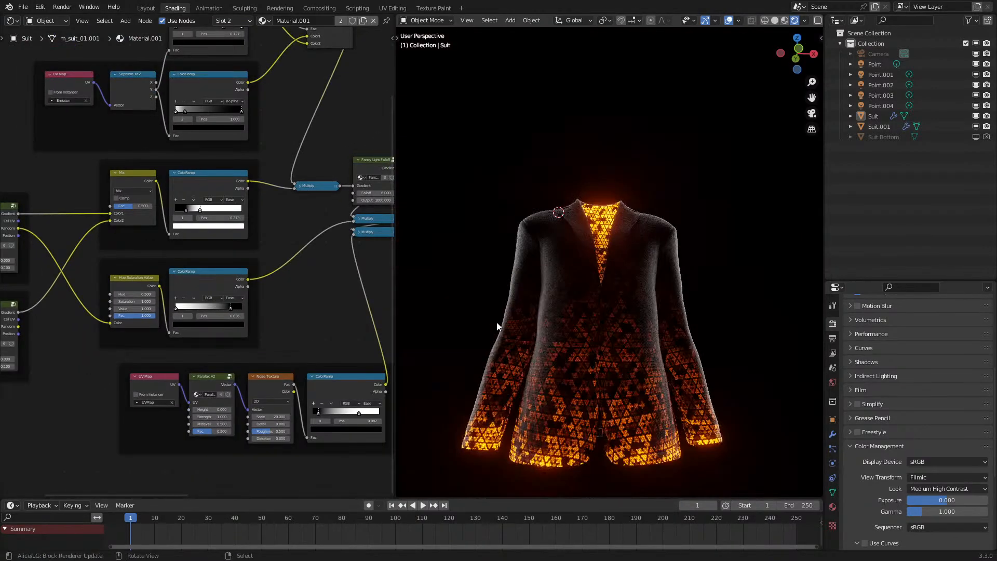
{"action": "left_click_drag", "start_coordinate": [199, 212], "coordinate": [264, 213]}
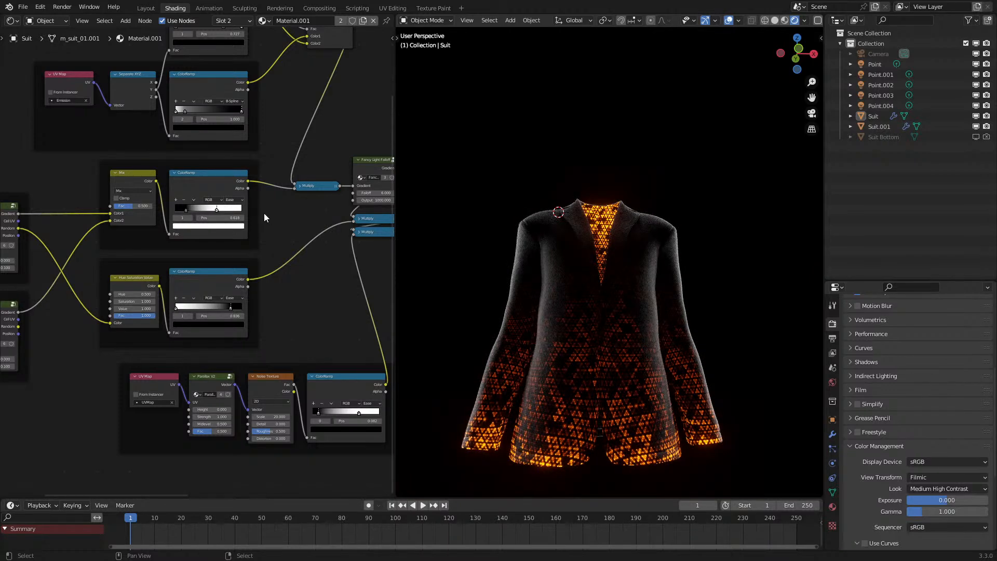
- Try a factor of 0 on the Mix node blending the two hexagon patterns, and undo it
{"action": "scroll", "coordinate": [548, 264], "scroll_direction": "up", "scroll_amount": 2}
{"action": "middle_click_drag", "start_coordinate": [548, 265], "coordinate": [546, 309]}
{"action": "left_click_drag", "start_coordinate": [141, 206], "coordinate": [103, 206]}
{"action": "middle_click_drag", "start_coordinate": [534, 244], "coordinate": [544, 223]}
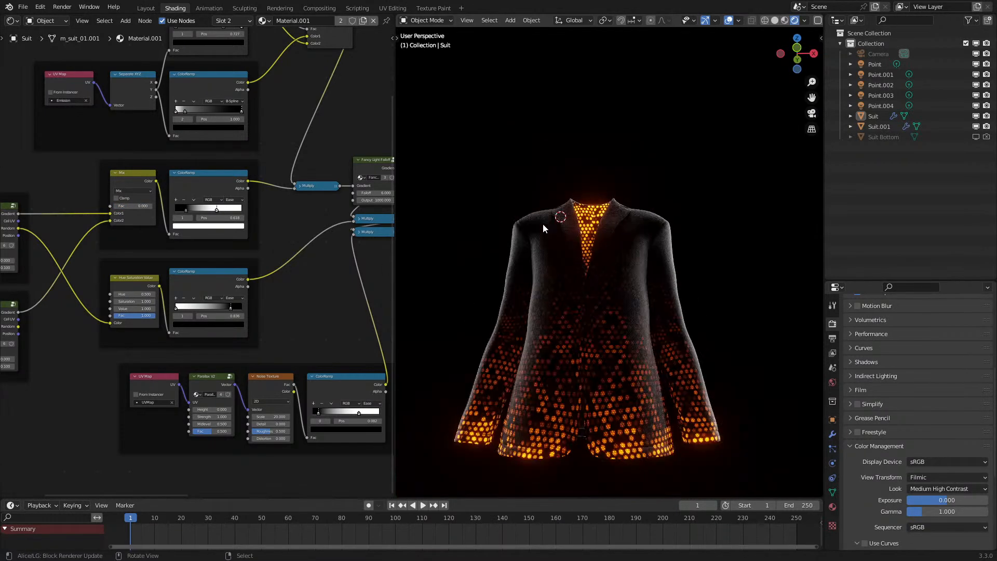
{"action": "middle_click_drag", "start_coordinate": [192, 228], "coordinate": [204, 261]}
{"action": "scroll", "coordinate": [196, 261], "scroll_direction": "up", "scroll_amount": 5}
{"action": "key", "text": "ctrl+z"}
- Move the black stop of the hexagon Mix node's ColorRamp to position 0.482
{"action": "left_click_drag", "start_coordinate": [209, 234], "coordinate": [239, 233]}
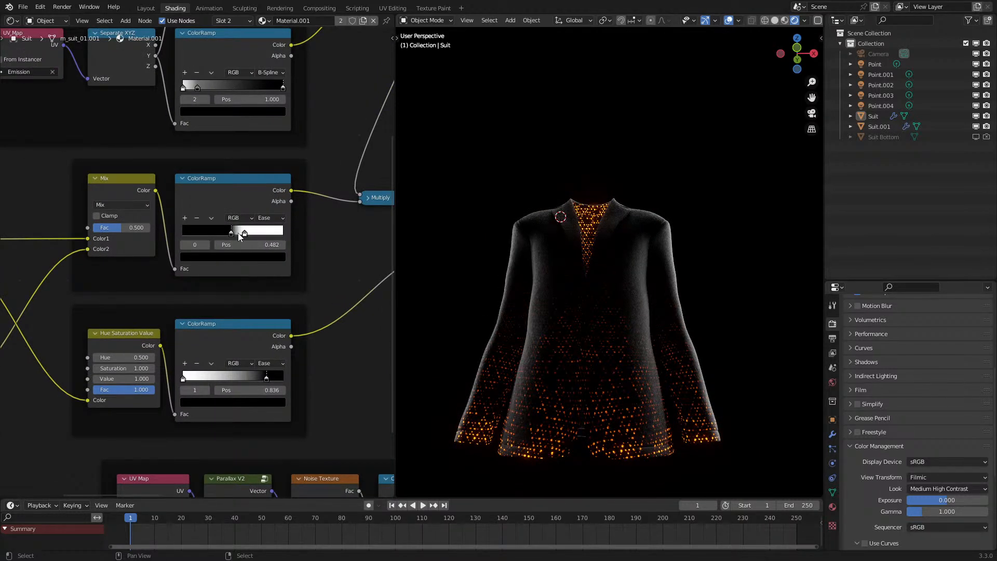
{"action": "middle_click_drag", "start_coordinate": [586, 296], "coordinate": [578, 317]}
{"action": "scroll", "coordinate": [549, 316], "scroll_direction": "up", "scroll_amount": 5}
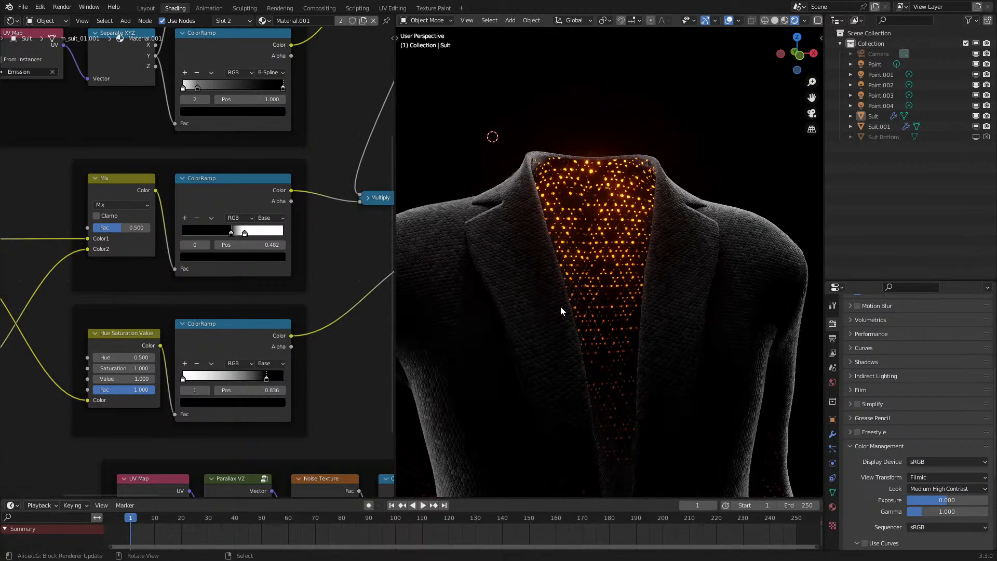
- Reverse the hexagon Mix node's ColorRamp by placing its white stop at the start and its black stop at 0.350
{"action": "left_click_drag", "start_coordinate": [269, 240], "coordinate": [154, 270]}
{"action": "scroll", "coordinate": [633, 254], "scroll_direction": "down", "scroll_amount": 4}
{"action": "middle_click_drag", "start_coordinate": [633, 253], "coordinate": [616, 239]}
{"action": "mouse_move", "coordinate": [229, 235]}
{"action": "left_mouse_down"}
{"action": "mouse_move", "coordinate": [206, 238]}
{"action": "mouse_move", "coordinate": [215, 237]}
{"action": "left_mouse_up"}
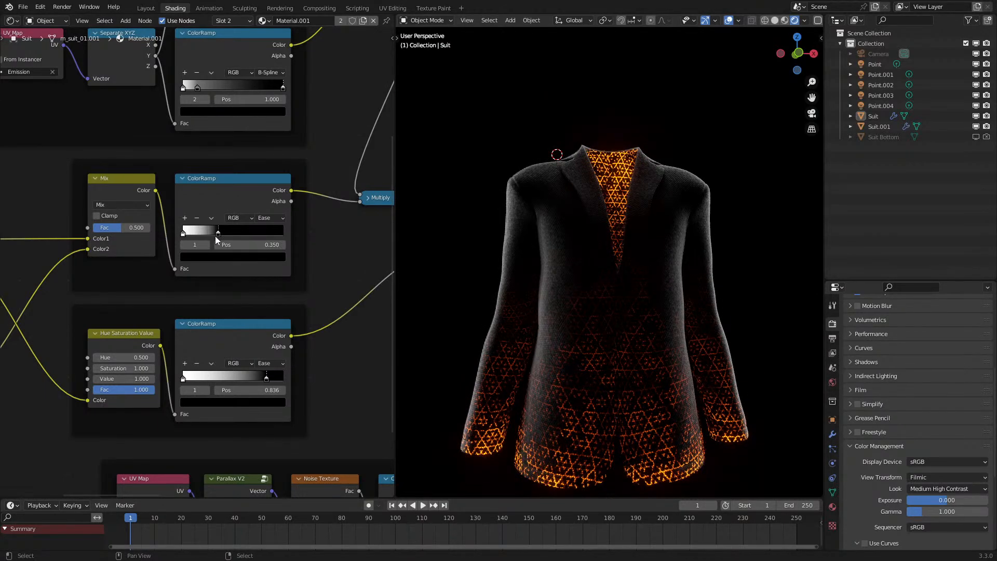
{"action": "middle_click_drag", "start_coordinate": [556, 254], "coordinate": [557, 201], "text": "shift"}
{"action": "scroll", "coordinate": [550, 229], "scroll_direction": "up", "scroll_amount": 5}
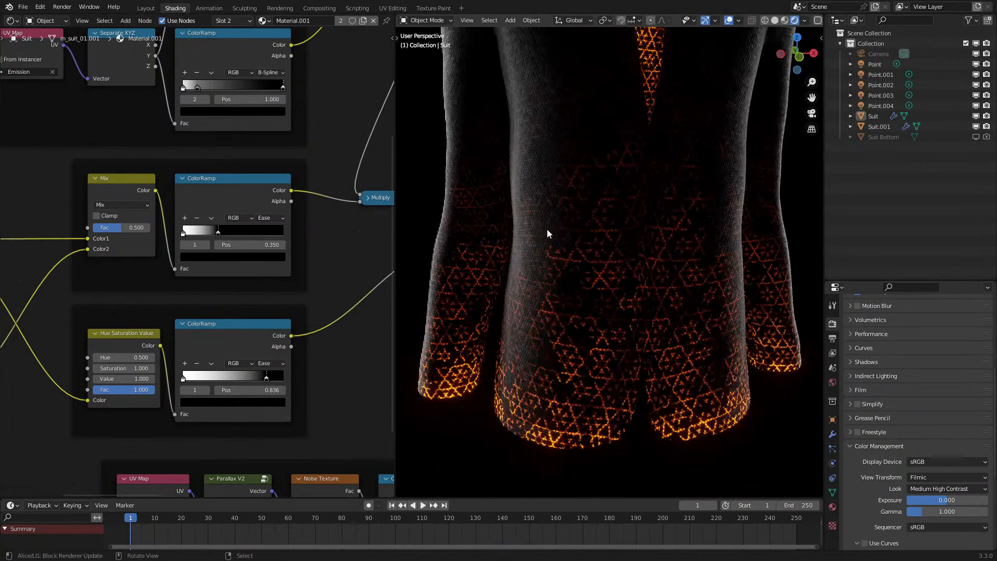
{"action": "scroll", "coordinate": [547, 229], "scroll_direction": "down", "scroll_amount": 5}
{"action": "scroll", "coordinate": [547, 229], "scroll_direction": "up", "scroll_amount": 3}
- Tighten the reversed hexagon ColorRamp by moving its black stop to 0.277
{"action": "mouse_move", "coordinate": [226, 233]}
{"action": "left_mouse_down"}
{"action": "mouse_move", "coordinate": [232, 226]}
{"action": "mouse_move", "coordinate": [209, 239]}
{"action": "mouse_move", "coordinate": [220, 235]}
{"action": "left_mouse_up"}
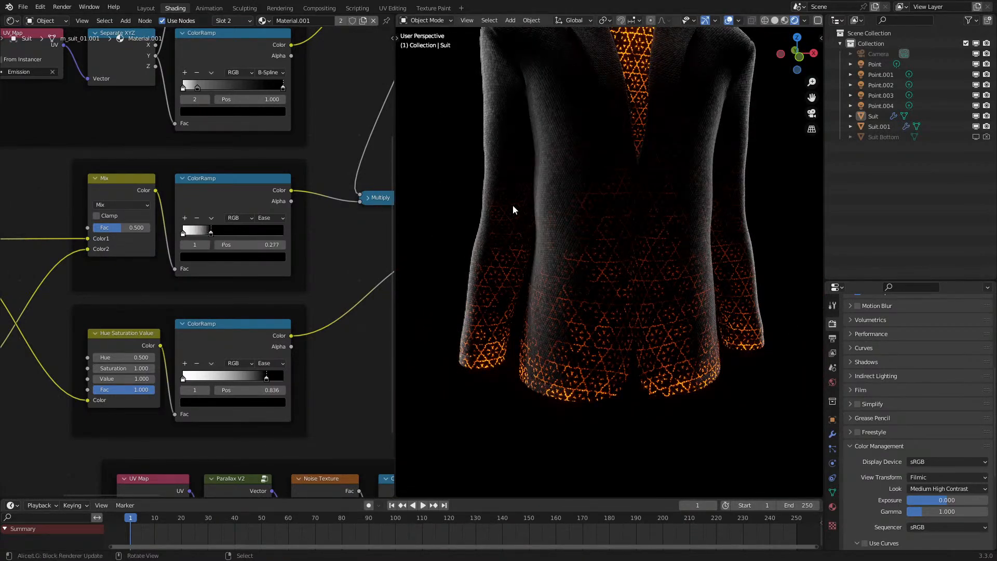
{"action": "middle_click_drag", "start_coordinate": [566, 226], "coordinate": [559, 276], "text": "shift"}
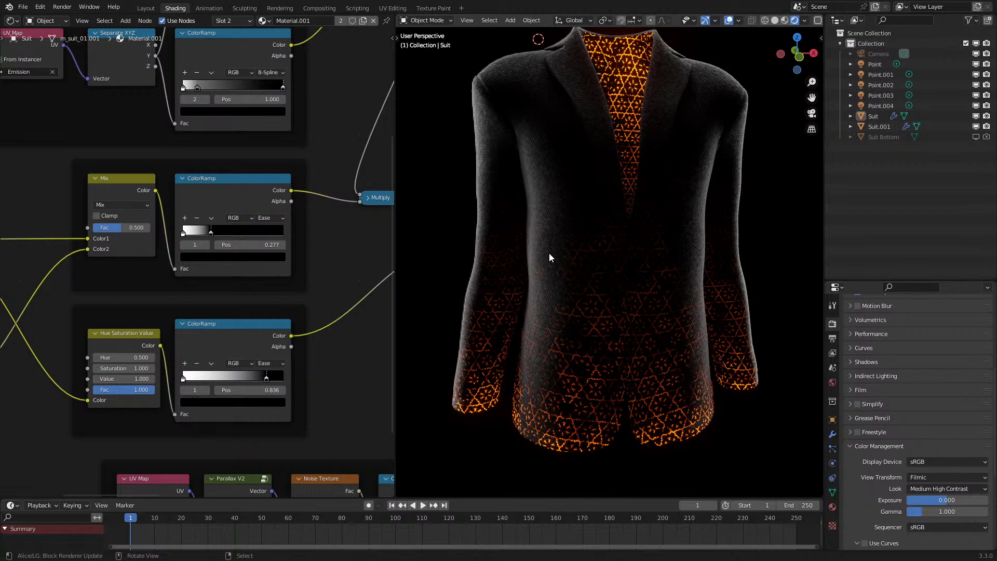
{"action": "middle_click_drag", "start_coordinate": [549, 254], "coordinate": [546, 280]}
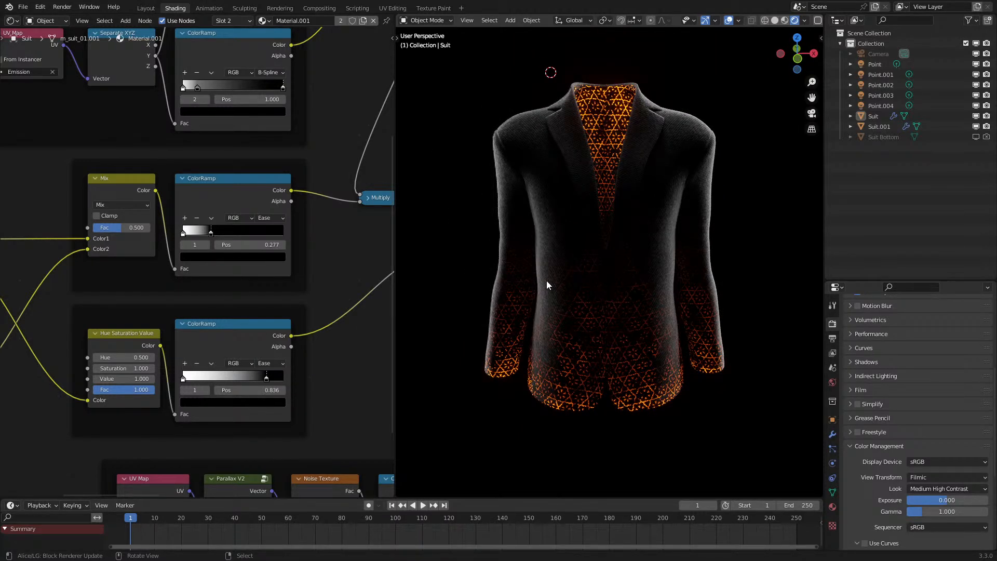
{"action": "middle_click_drag", "start_coordinate": [546, 282], "coordinate": [544, 359], "text": "shift"}
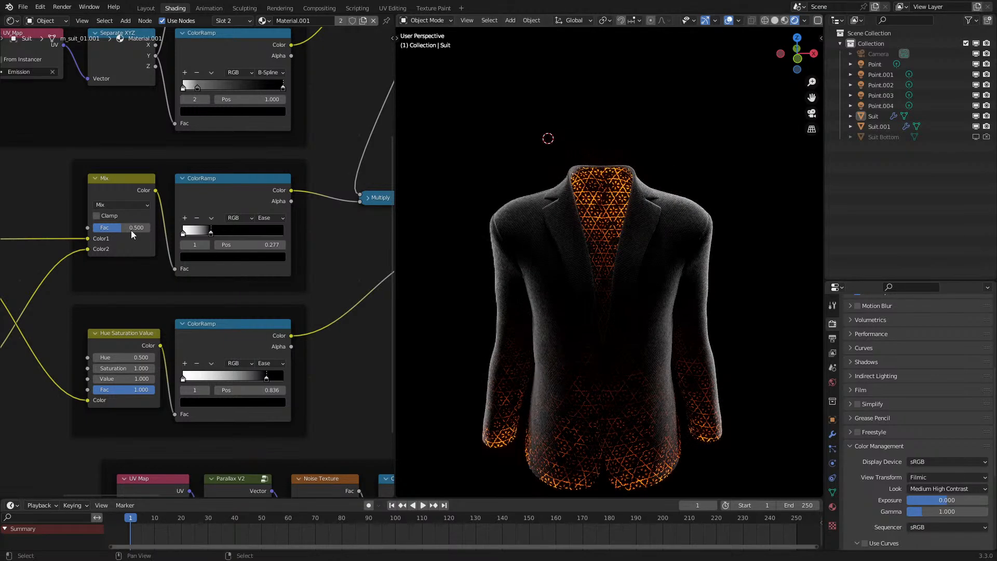
- Try a higher position for the black stop, then undo the recent stop moves on the hexagon Mix node's ColorRamp
{"action": "left_click_drag", "start_coordinate": [207, 231], "coordinate": [254, 228]}
{"action": "key", "text": "ctrl+z"}
{"action": "mouse_move", "coordinate": [540, 207]}
{"action": "middle_mouse_down"}
{"action": "mouse_move", "coordinate": [566, 176]}
{"action": "mouse_move", "coordinate": [544, 189]}
{"action": "middle_mouse_up"}
{"action": "key", "text": "ctrl+z"}
{"action": "key", "text": "ctrl+z"}
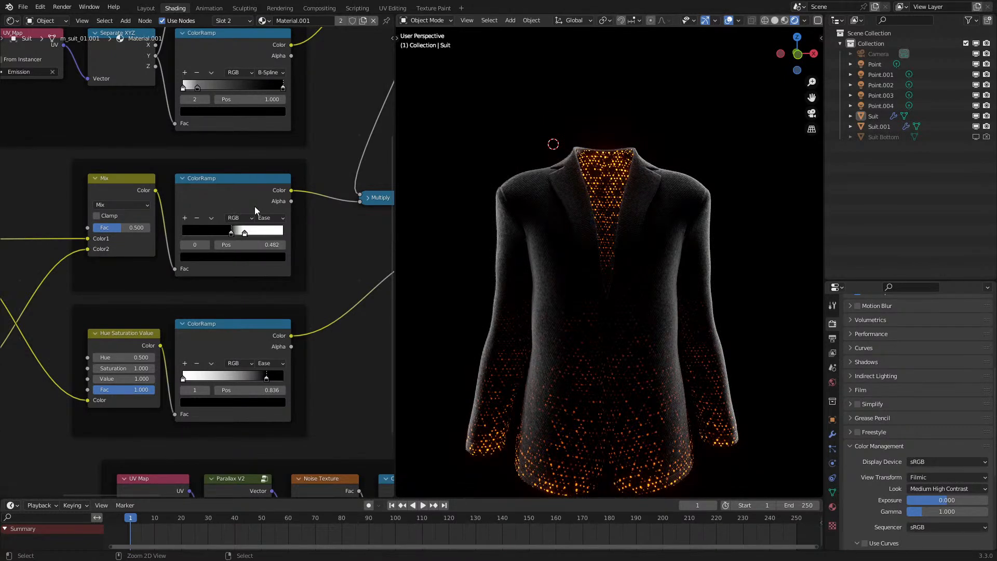
{"action": "key", "text": "ctrl+z"}
{"action": "scroll", "coordinate": [530, 226], "scroll_direction": "down", "scroll_amount": 3}
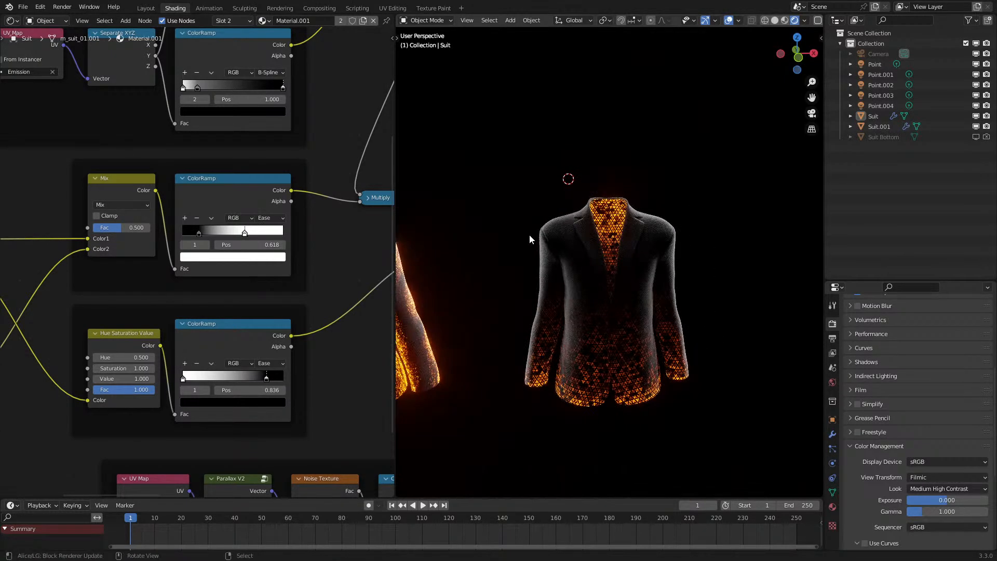
{"action": "scroll", "coordinate": [500, 238], "scroll_direction": "up", "scroll_amount": 4}
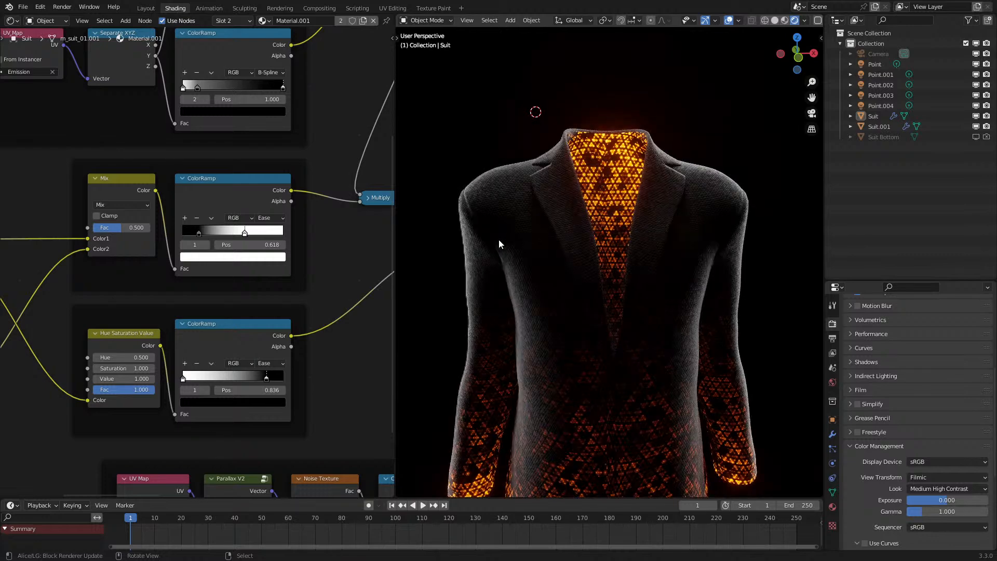
- Set the Scale of the Hexagon node driving the suit's surface texture to 800
{"action": "left_click", "coordinate": [498, 232]}
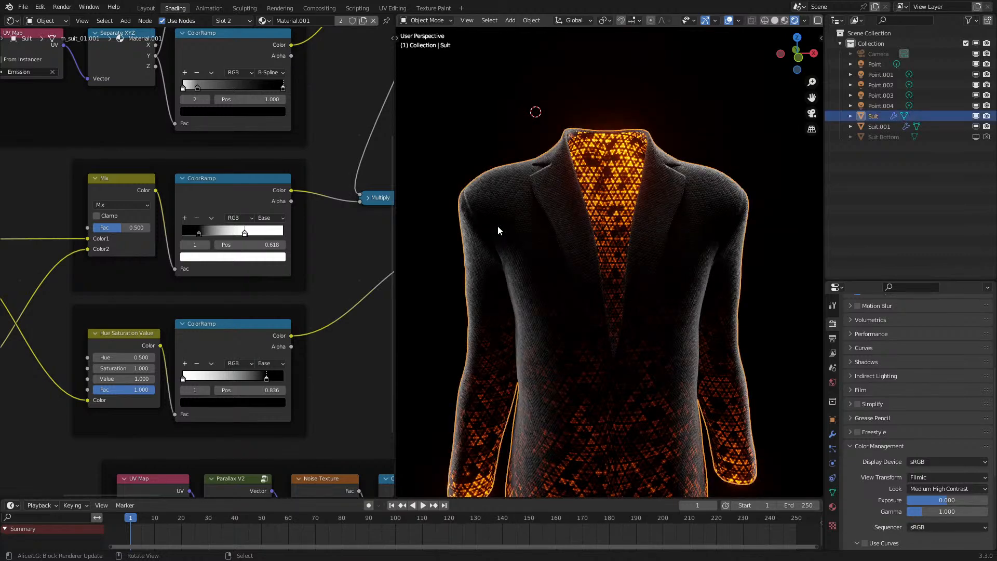
{"action": "right_click", "coordinate": [521, 139]}
{"action": "right_click", "coordinate": [780, 200]}
{"action": "scroll", "coordinate": [737, 218], "scroll_direction": "up", "scroll_amount": 2}
{"action": "middle_click_drag", "start_coordinate": [723, 221], "coordinate": [691, 227]}
{"action": "scroll", "coordinate": [691, 227], "scroll_direction": "up", "scroll_amount": 3}
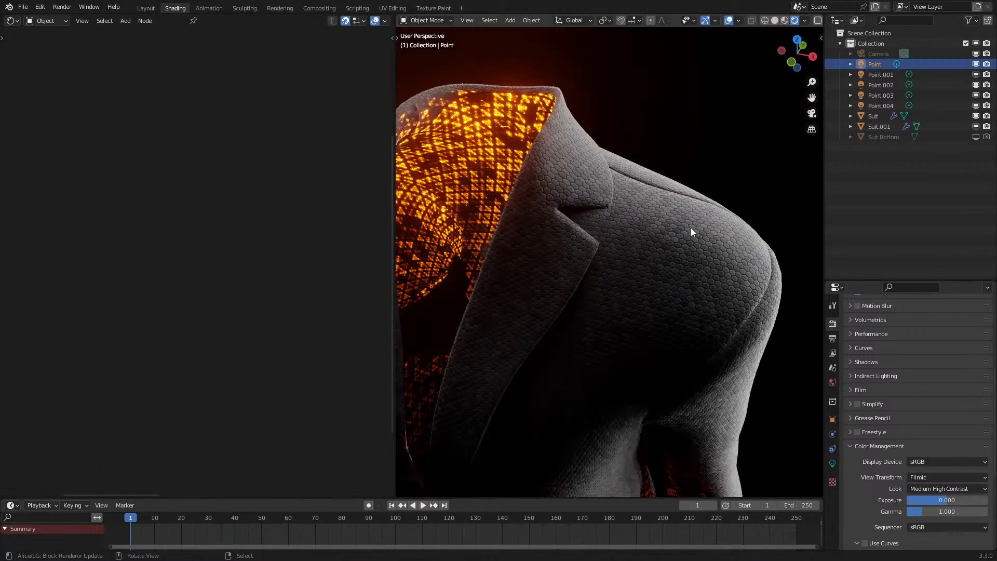
{"action": "right_click", "coordinate": [691, 227]}
{"action": "scroll", "coordinate": [228, 286], "scroll_direction": "down", "scroll_amount": 2}
{"action": "middle_click_drag", "start_coordinate": [251, 331], "coordinate": [151, 279]}
{"action": "scroll", "coordinate": [48, 328], "scroll_direction": "up", "scroll_amount": 6}
{"action": "middle_click_drag", "start_coordinate": [48, 328], "coordinate": [314, 343]}
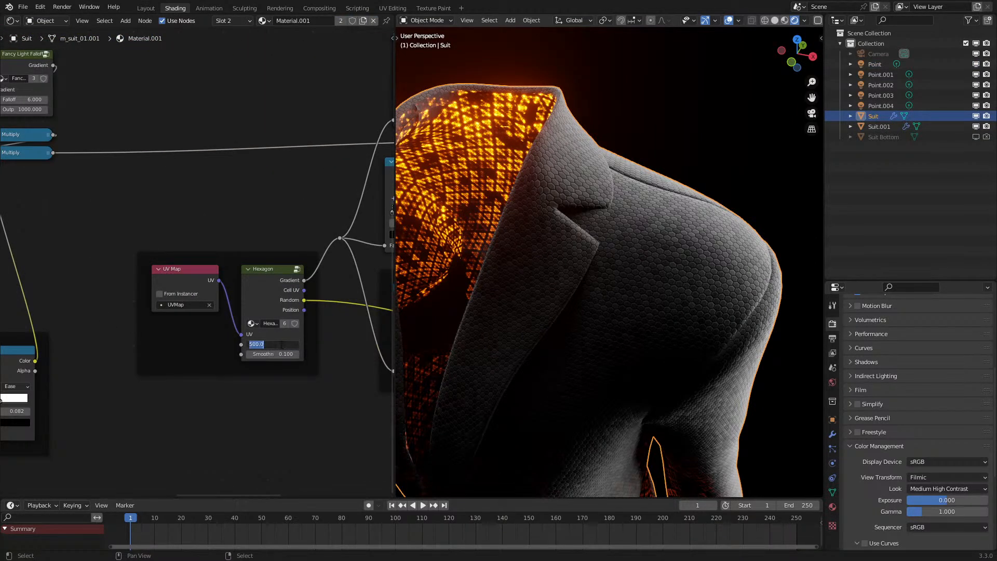
{"action": "type", "text": "8"}
{"action": "key", "text": "Return"}
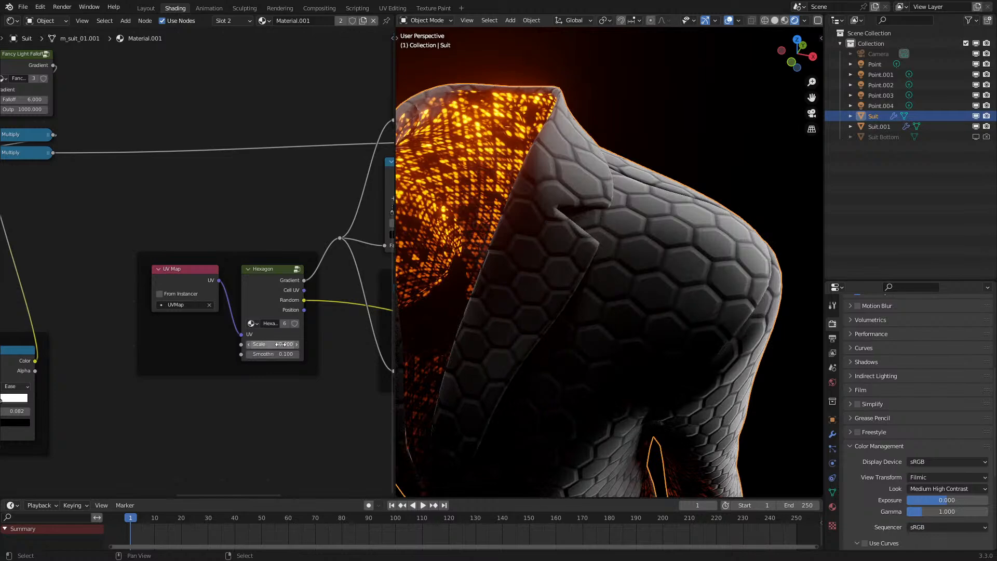
{"action": "key", "text": "Return"}
- Examine the suit's finer hexagon texture and glowing triangles from a distance and up close
{"action": "scroll", "coordinate": [525, 316], "scroll_direction": "down", "scroll_amount": 6}
{"action": "scroll", "coordinate": [558, 301], "scroll_direction": "up", "scroll_amount": 1}
{"action": "mouse_move", "coordinate": [558, 301]}
{"action": "middle_mouse_down"}
{"action": "mouse_move", "coordinate": [566, 294]}
{"action": "mouse_move", "coordinate": [564, 308]}
{"action": "middle_mouse_up"}
{"action": "scroll", "coordinate": [557, 331], "scroll_direction": "down", "scroll_amount": 2}
{"action": "right_click", "coordinate": [763, 245]}
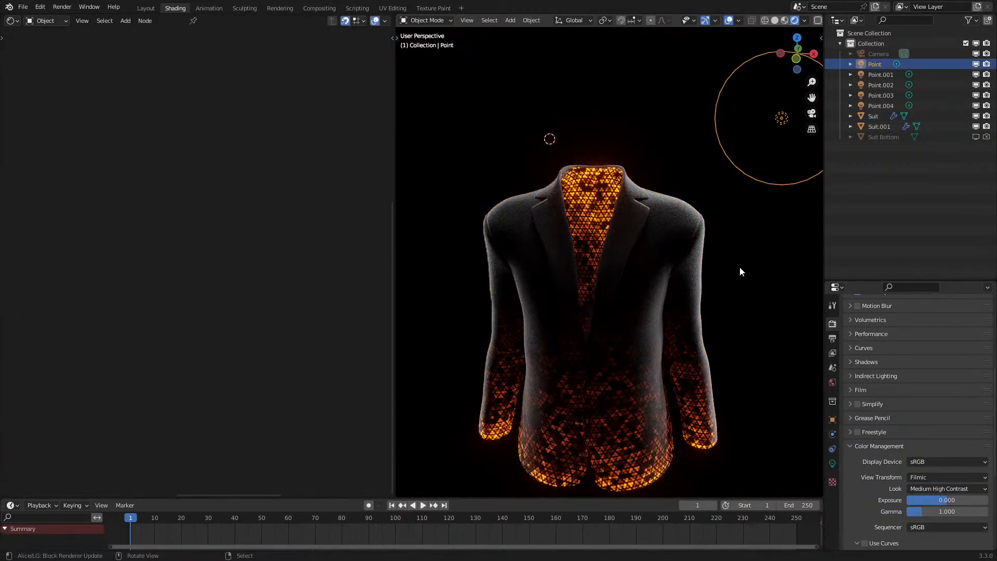
{"action": "middle_click_drag", "start_coordinate": [740, 267], "coordinate": [743, 253]}
{"action": "right_click", "coordinate": [743, 253]}
{"action": "scroll", "coordinate": [638, 319], "scroll_direction": "up", "scroll_amount": 4}
{"action": "middle_click_drag", "start_coordinate": [637, 319], "coordinate": [680, 149], "text": "shift"}
{"action": "scroll", "coordinate": [679, 151], "scroll_direction": "up", "scroll_amount": 1}
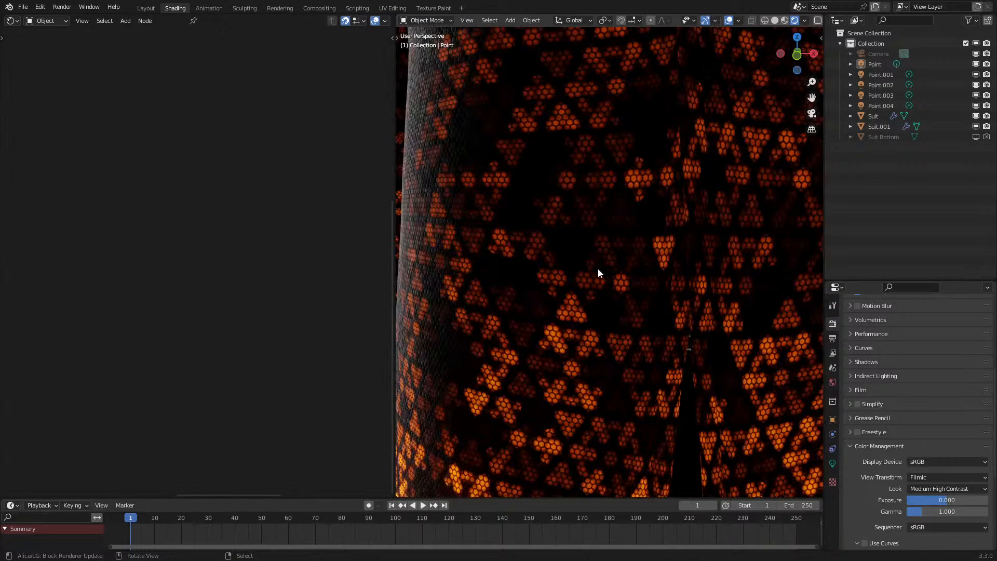
{"action": "scroll", "coordinate": [597, 268], "scroll_direction": "down", "scroll_amount": 6}
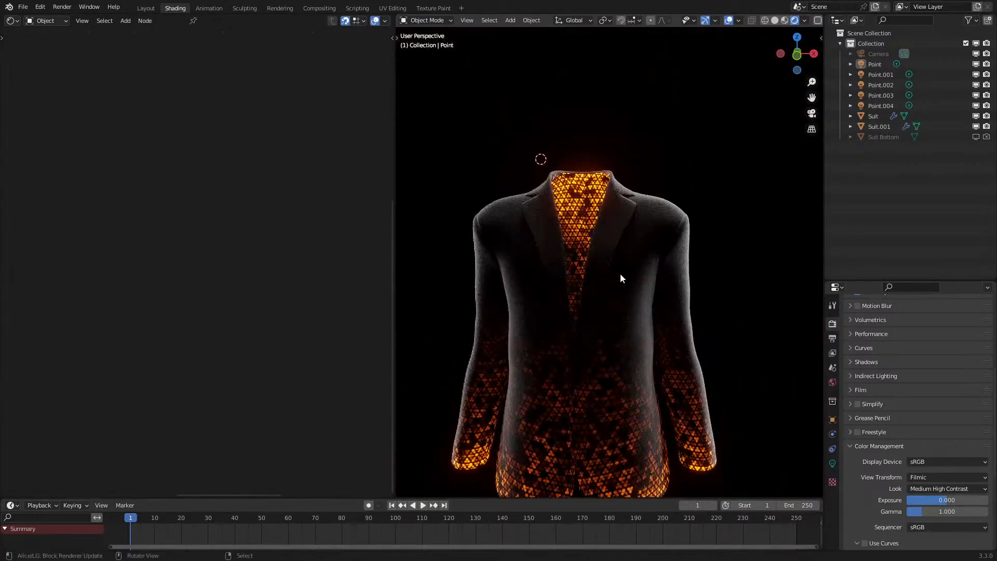
{"action": "left_click", "coordinate": [629, 291]}
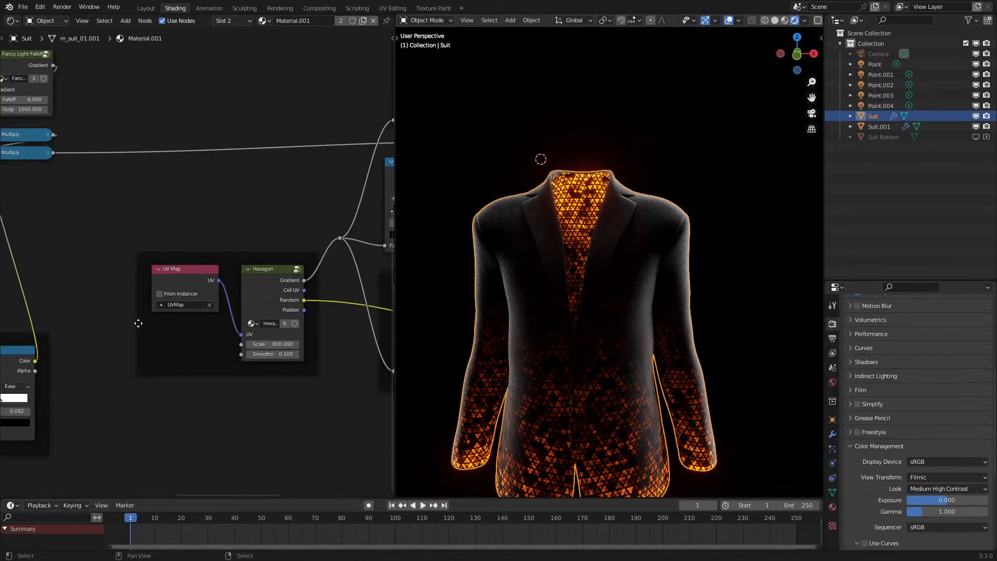
{"action": "scroll", "coordinate": [622, 368], "scroll_direction": "down", "scroll_amount": 5}
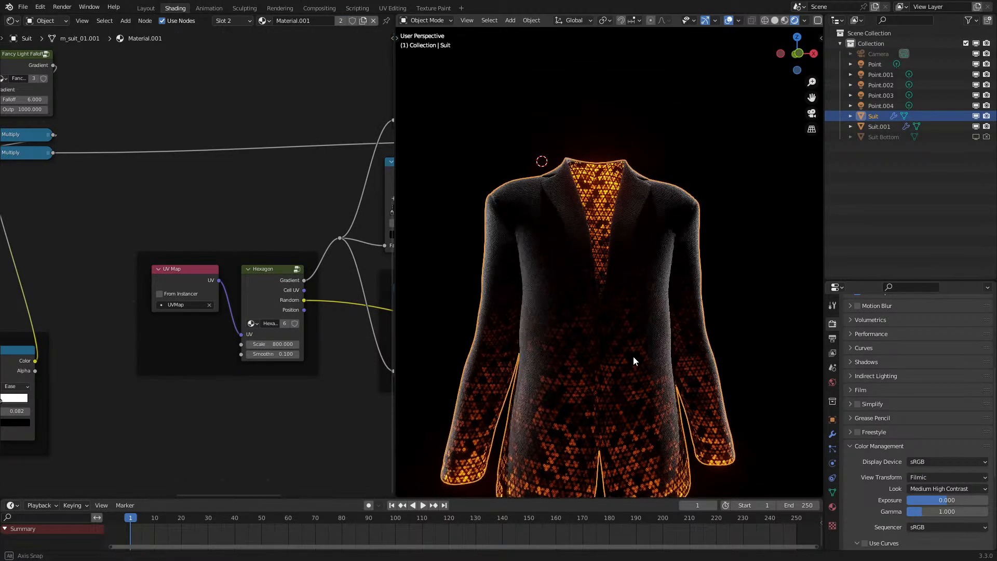
{"action": "scroll", "coordinate": [740, 279], "scroll_direction": "up", "scroll_amount": 4}
{"action": "left_click", "coordinate": [740, 279]}
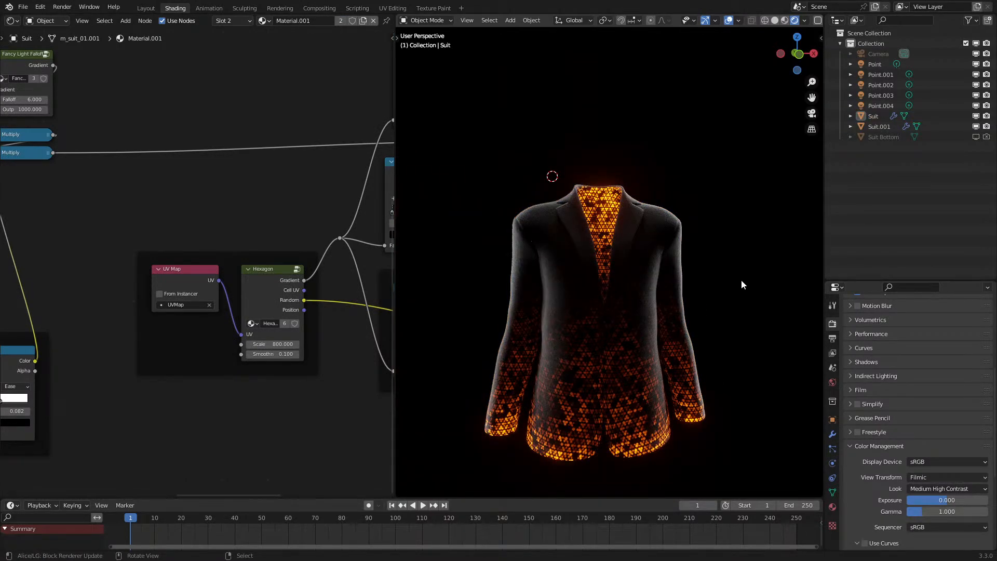
- Duplicate the suit, place the copy beside the original, and make the copy's material single-user
{"action": "left_click", "coordinate": [658, 295]}
{"action": "middle_click_drag", "start_coordinate": [623, 317], "coordinate": [489, 320], "text": "shift"}
{"action": "key", "text": "shift+d"}
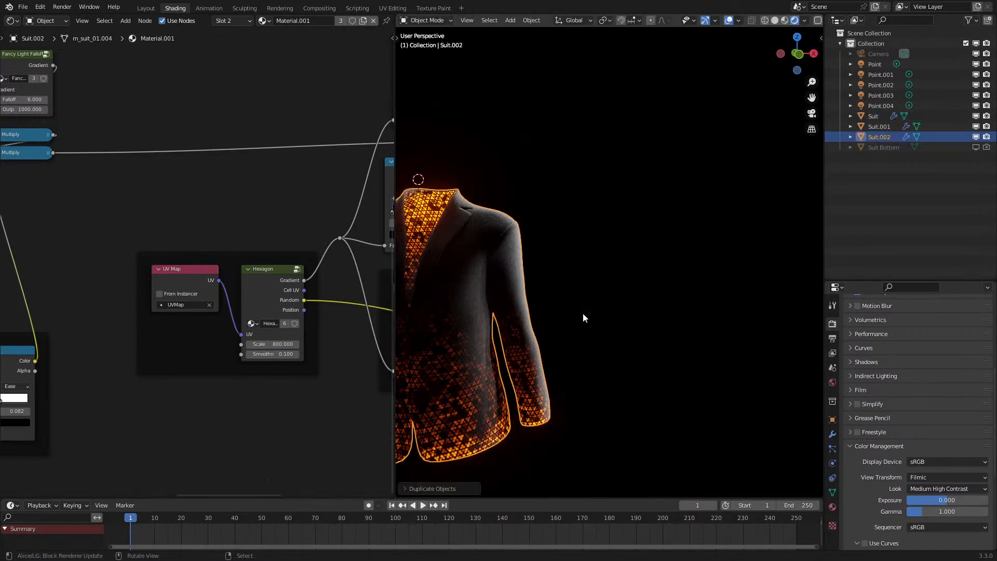
{"action": "left_click", "coordinate": [719, 316]}
{"action": "left_click", "coordinate": [341, 20]}
{"action": "key", "text": "KP_Decimal"}
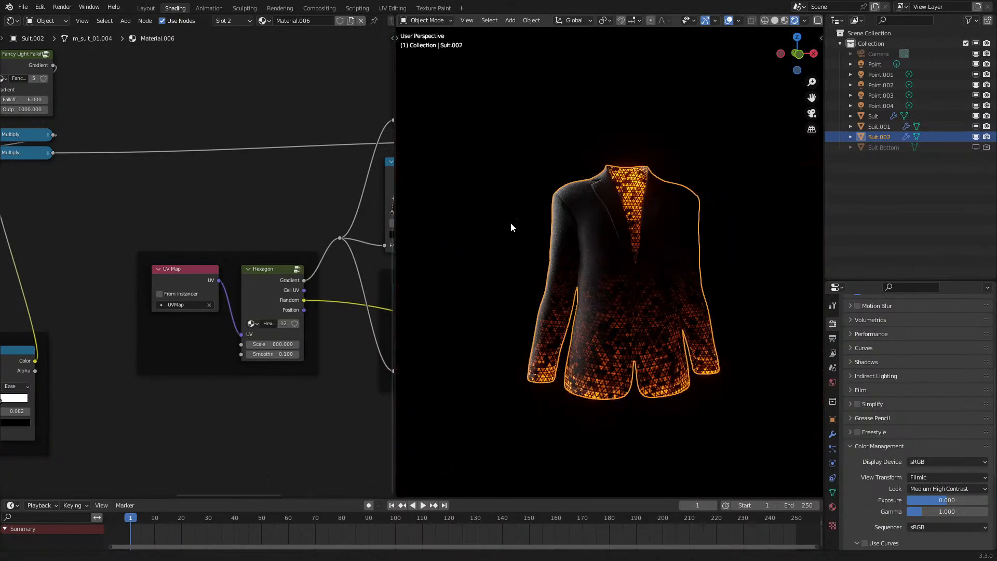
{"action": "middle_click_drag", "start_coordinate": [510, 223], "coordinate": [501, 224], "text": "shift"}
- Change the Emission color on the duplicate suit's Principled BSDF to magenta
{"action": "scroll", "coordinate": [359, 245], "scroll_direction": "down", "scroll_amount": 2}
{"action": "middle_click_drag", "start_coordinate": [364, 254], "coordinate": [93, 273]}
{"action": "scroll", "coordinate": [191, 245], "scroll_direction": "up", "scroll_amount": 3}
{"action": "middle_click_drag", "start_coordinate": [191, 208], "coordinate": [219, 323]}
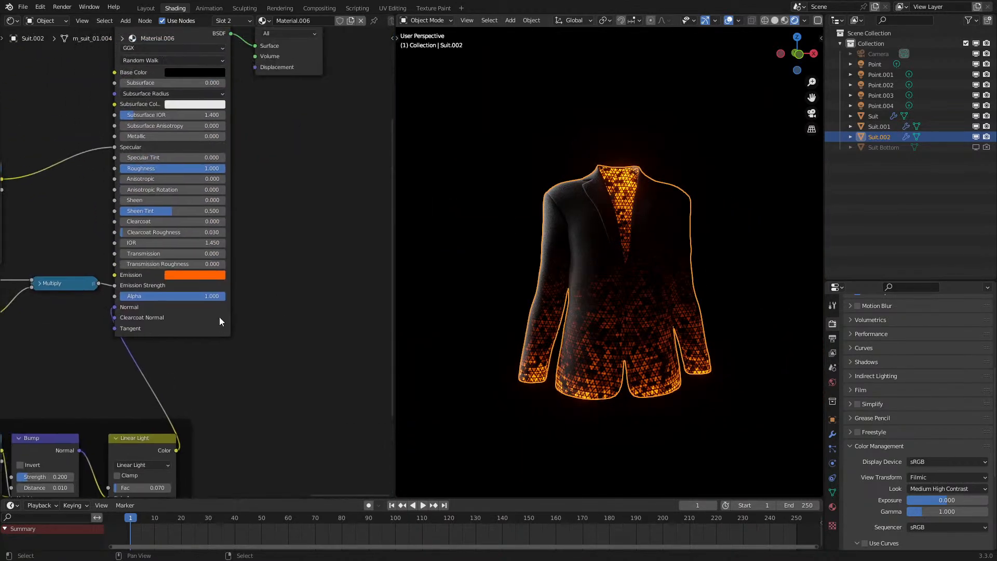
{"action": "left_click", "coordinate": [200, 273]}
{"action": "left_click_drag", "start_coordinate": [205, 192], "coordinate": [235, 192]}
{"action": "middle_click_drag", "start_coordinate": [526, 230], "coordinate": [663, 269]}
{"action": "left_click", "coordinate": [497, 244]}
- Compare the magenta duplicate with the orange suit, viewing them side by side and up close
{"action": "scroll", "coordinate": [497, 245], "scroll_direction": "up", "scroll_amount": 1}
{"action": "scroll", "coordinate": [501, 264], "scroll_direction": "down", "scroll_amount": 3}
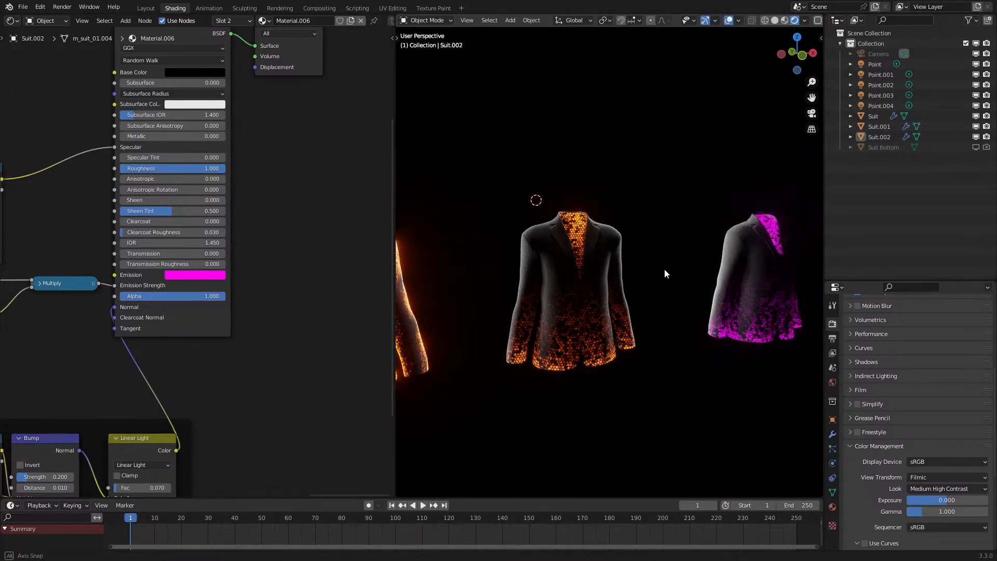
{"action": "scroll", "coordinate": [602, 268], "scroll_direction": "up", "scroll_amount": 4}
{"action": "middle_click_drag", "start_coordinate": [553, 268], "coordinate": [434, 290], "text": "shift"}
{"action": "scroll", "coordinate": [612, 285], "scroll_direction": "down", "scroll_amount": 3}
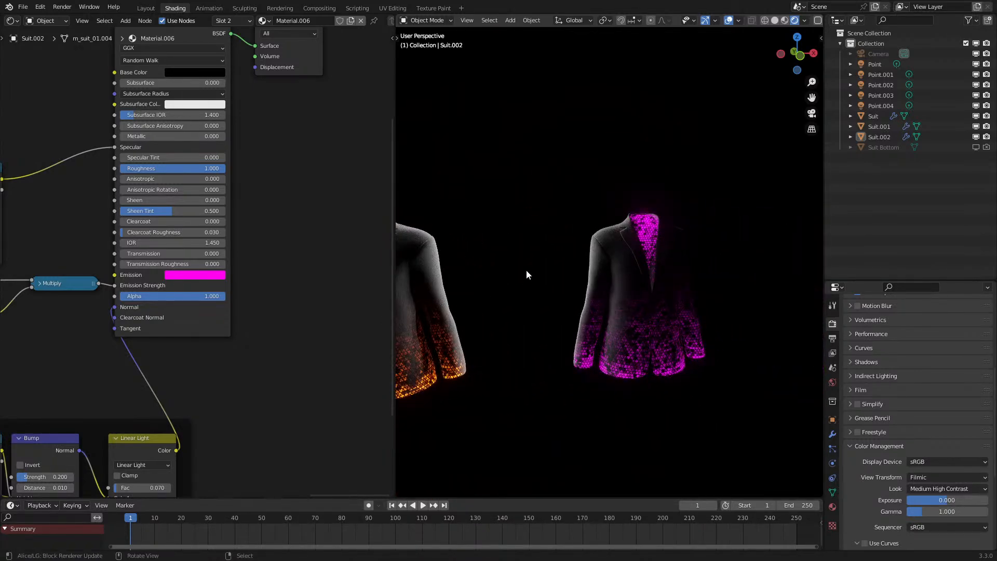
{"action": "scroll", "coordinate": [525, 271], "scroll_direction": "up", "scroll_amount": 4}
{"action": "scroll", "coordinate": [525, 296], "scroll_direction": "up", "scroll_amount": 2}
{"action": "scroll", "coordinate": [111, 325], "scroll_direction": "down", "scroll_amount": 3}
- Move the Geometry node directly above the Mix node it feeds in both the magenta and orange suits' materials
{"action": "middle_click_drag", "start_coordinate": [111, 321], "coordinate": [235, 336]}
{"action": "scroll", "coordinate": [210, 319], "scroll_direction": "up", "scroll_amount": 1}
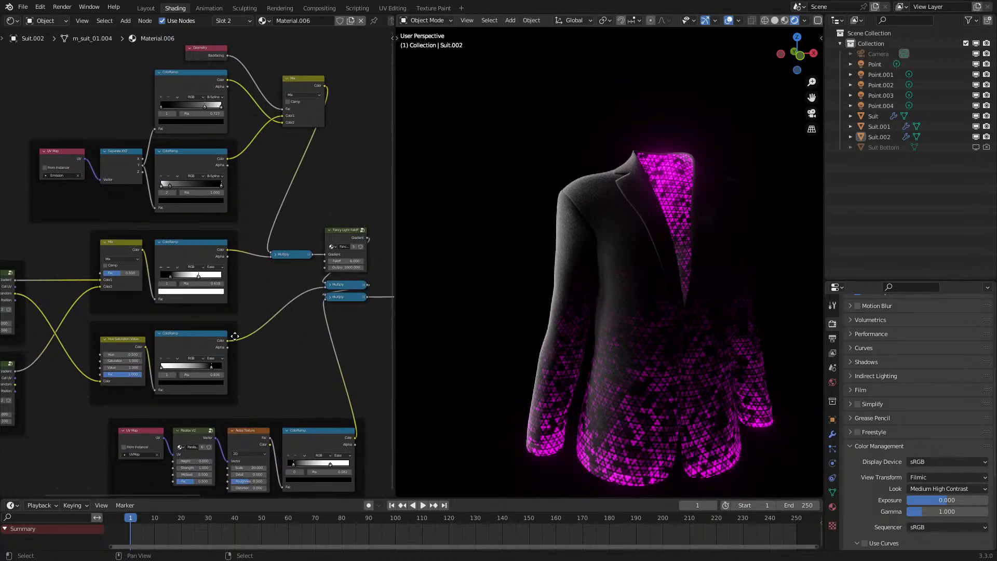
{"action": "middle_click_drag", "start_coordinate": [277, 85], "coordinate": [271, 158]}
{"action": "scroll", "coordinate": [264, 156], "scroll_direction": "up", "scroll_amount": 1}
{"action": "left_click_drag", "start_coordinate": [208, 121], "coordinate": [313, 128]}
{"action": "scroll", "coordinate": [614, 186], "scroll_direction": "down", "scroll_amount": 5}
{"action": "left_click", "coordinate": [496, 264]}
{"action": "left_click_drag", "start_coordinate": [233, 131], "coordinate": [332, 142]}
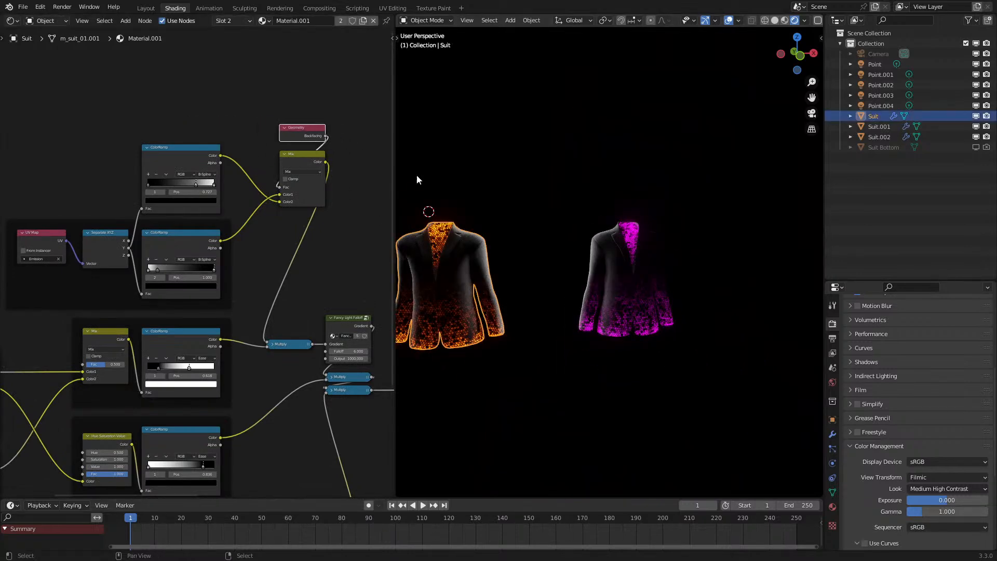
- Select the magenta suit and frame it in the viewport with its emission nodes in view
{"action": "left_click", "coordinate": [640, 269]}
{"action": "scroll", "coordinate": [231, 319], "scroll_direction": "down", "scroll_amount": 4}
{"action": "middle_click_drag", "start_coordinate": [231, 330], "coordinate": [313, 221]}
{"action": "scroll", "coordinate": [314, 222], "scroll_direction": "up", "scroll_amount": 2}
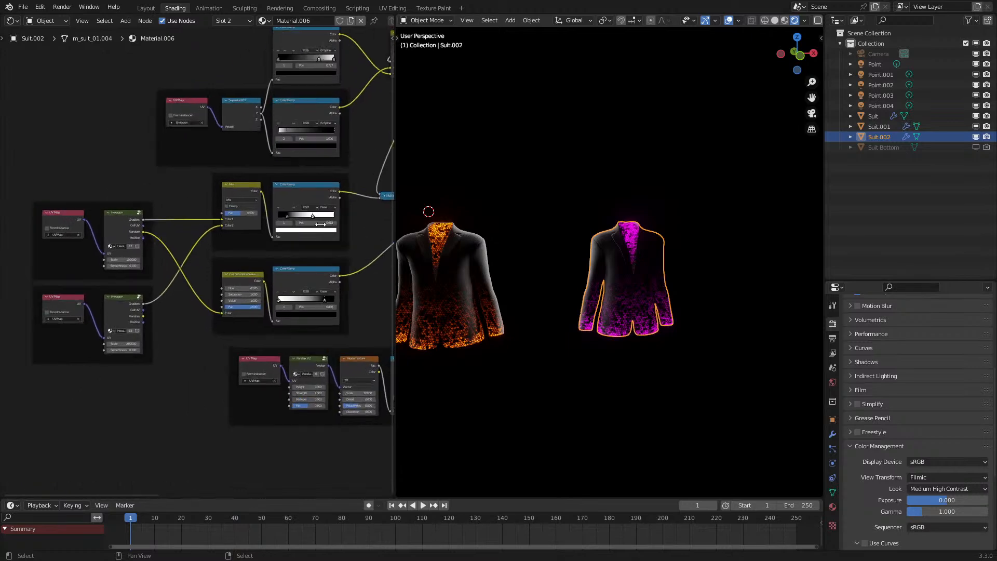
{"action": "key", "text": "KP_Decimal"}
{"action": "scroll", "coordinate": [606, 265], "scroll_direction": "up", "scroll_amount": 1}
{"action": "middle_click_drag", "start_coordinate": [607, 266], "coordinate": [522, 244]}
{"action": "scroll", "coordinate": [247, 259], "scroll_direction": "down", "scroll_amount": 3}
{"action": "middle_click_drag", "start_coordinate": [247, 261], "coordinate": [139, 294]}
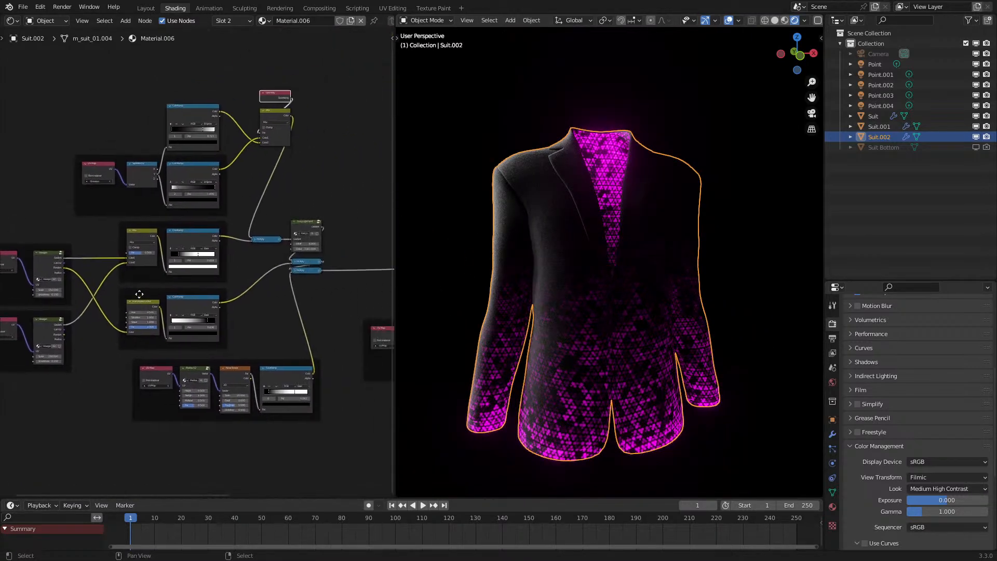
{"action": "scroll", "coordinate": [139, 294], "scroll_direction": "up", "scroll_amount": 2}
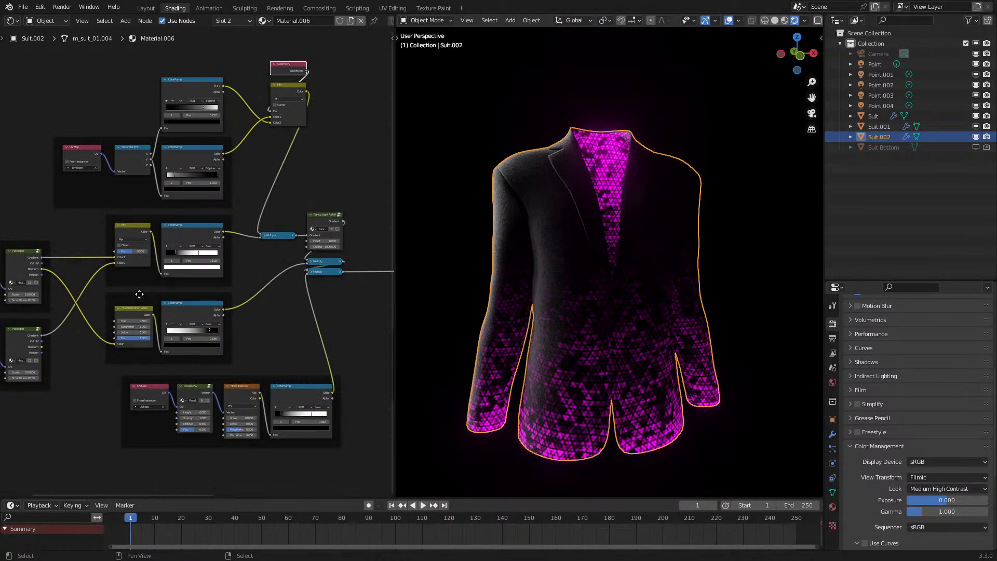
- Try a Falloff of 1 on the magenta suit's Fancy Light Falloff node, and undo the change
{"action": "mouse_move", "coordinate": [319, 240]}
{"action": "left_mouse_down"}
{"action": "mouse_move", "coordinate": [358, 240]}
{"action": "mouse_move", "coordinate": [303, 247]}
{"action": "left_mouse_up"}
{"action": "double_click", "coordinate": [325, 241]}
{"action": "type", "text": "1"}
{"action": "key", "text": "Return"}
{"action": "scroll", "coordinate": [671, 250], "scroll_direction": "up", "scroll_amount": 2}
{"action": "middle_click_drag", "start_coordinate": [671, 250], "coordinate": [699, 227]}
{"action": "middle_click_drag", "start_coordinate": [653, 267], "coordinate": [699, 226], "text": "shift"}
{"action": "key", "text": "ctrl+z"}
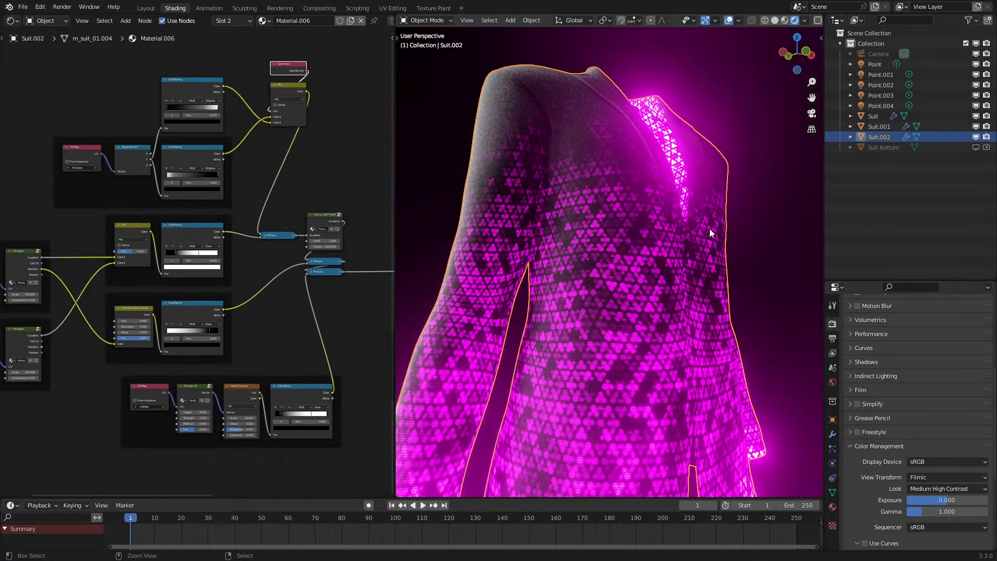
{"action": "key", "text": "ctrl+z"}
{"action": "scroll", "coordinate": [693, 250], "scroll_direction": "down", "scroll_amount": 3}
{"action": "middle_click_drag", "start_coordinate": [687, 262], "coordinate": [665, 279]}
- Add a Voronoi Texture node below the two Hexagon nodes in the magenta suit's material
{"action": "scroll", "coordinate": [79, 293], "scroll_direction": "up", "scroll_amount": 1}
{"action": "middle_click_drag", "start_coordinate": [79, 292], "coordinate": [223, 248]}
{"action": "key", "text": "shift+a"}
{"action": "type", "text": "wh"}
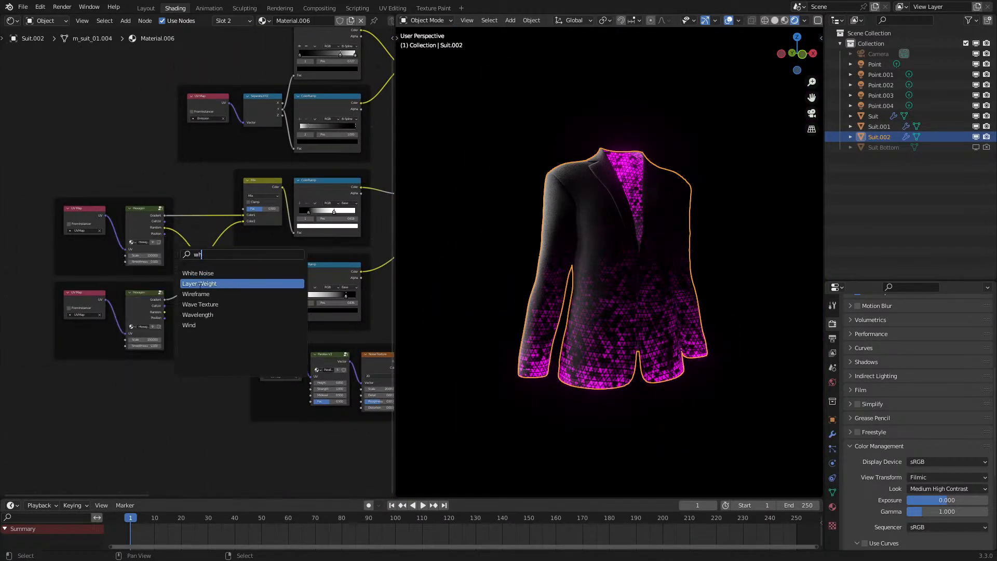
{"action": "type", "text": "voro"}
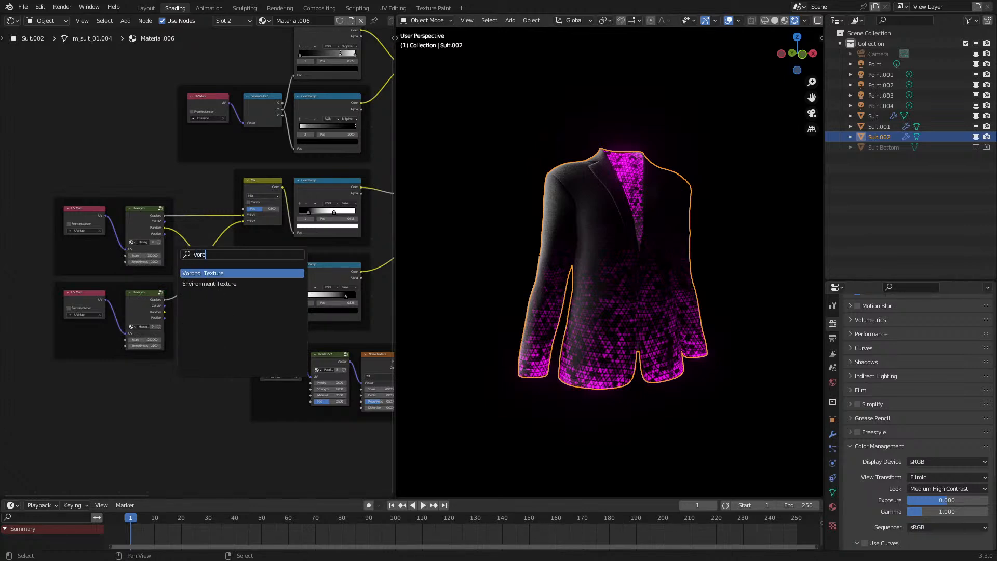
{"action": "key", "text": "Return"}
{"action": "left_click", "coordinate": [154, 394]}
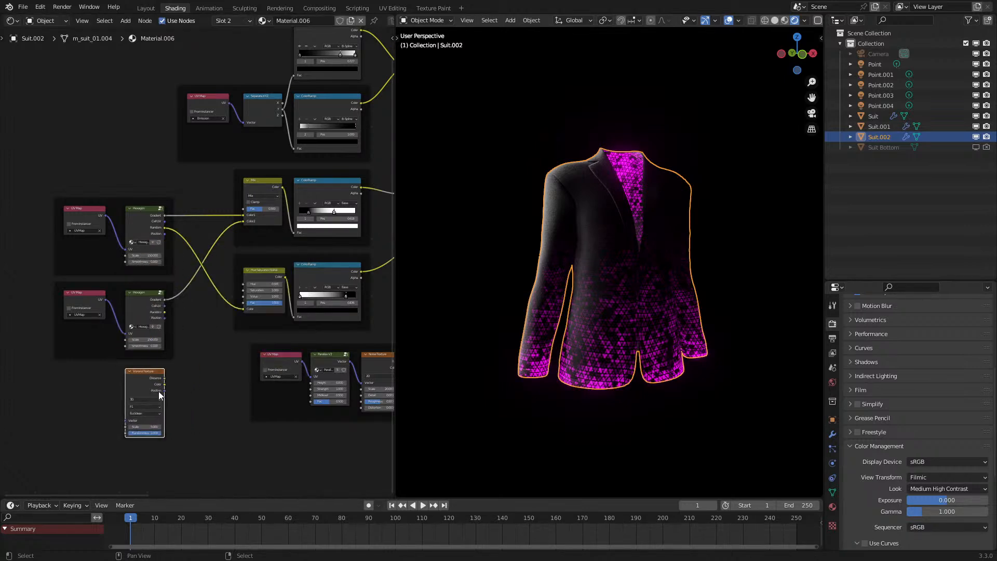
- Set the Voronoi Texture to 2D, F1 and Euclidean, and feed its Vector from the lower UV Map node
{"action": "scroll", "coordinate": [143, 370], "scroll_direction": "up", "scroll_amount": 3}
{"action": "left_click", "coordinate": [154, 418]}
{"action": "left_click", "coordinate": [153, 437]}
{"action": "left_click", "coordinate": [154, 408]}
{"action": "left_click", "coordinate": [152, 427]}
{"action": "left_click", "coordinate": [150, 418]}
{"action": "left_click", "coordinate": [129, 427]}
{"action": "left_click_drag", "start_coordinate": [89, 261], "coordinate": [119, 438]}
{"action": "middle_click_drag", "start_coordinate": [118, 439], "coordinate": [41, 471]}
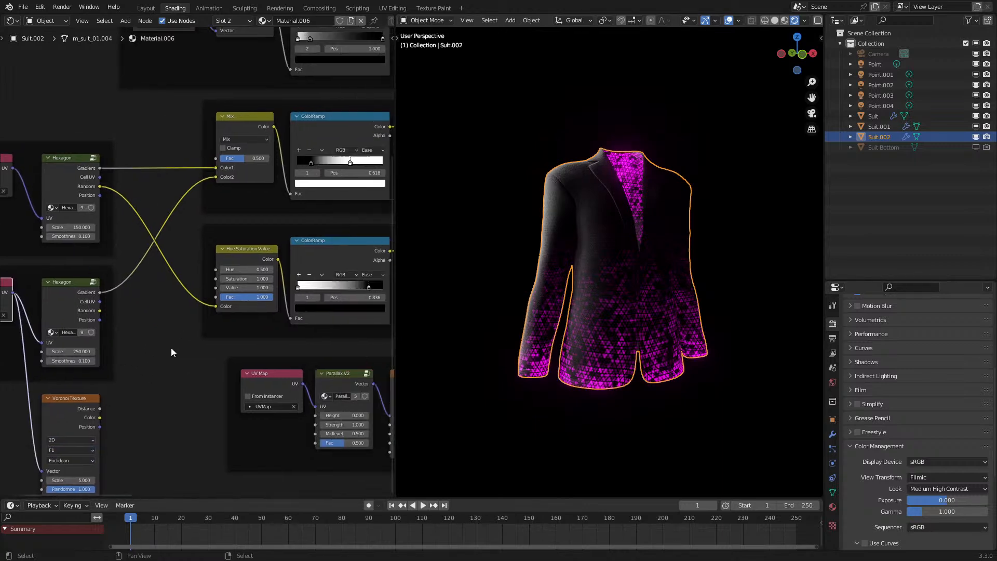
- Link the Voronoi Texture's Distance to the Fac of the ColorRamp beside the Mix node, and set its Scale to 171
{"action": "left_click_drag", "start_coordinate": [100, 408], "coordinate": [290, 194]}
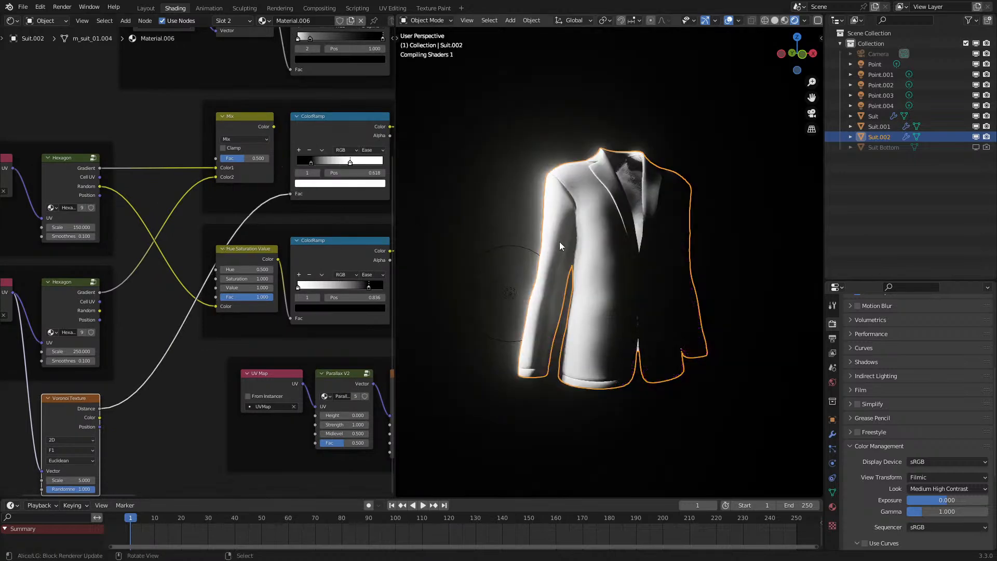
{"action": "scroll", "coordinate": [569, 241], "scroll_direction": "up", "scroll_amount": 2}
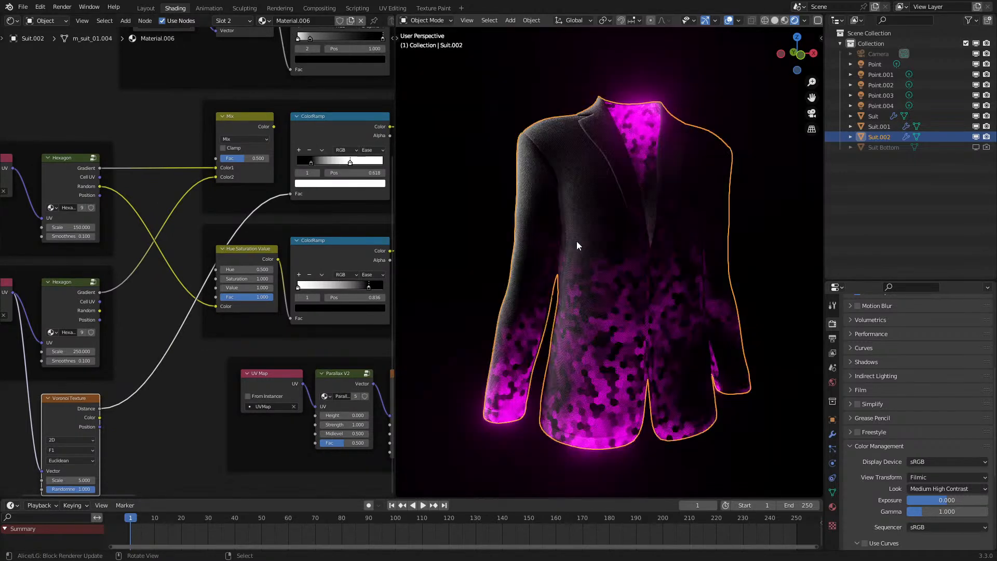
{"action": "middle_click_drag", "start_coordinate": [572, 241], "coordinate": [583, 239]}
{"action": "middle_click_drag", "start_coordinate": [241, 369], "coordinate": [272, 300]}
{"action": "left_click_drag", "start_coordinate": [102, 393], "coordinate": [202, 393]}
{"action": "left_click", "coordinate": [164, 322]}
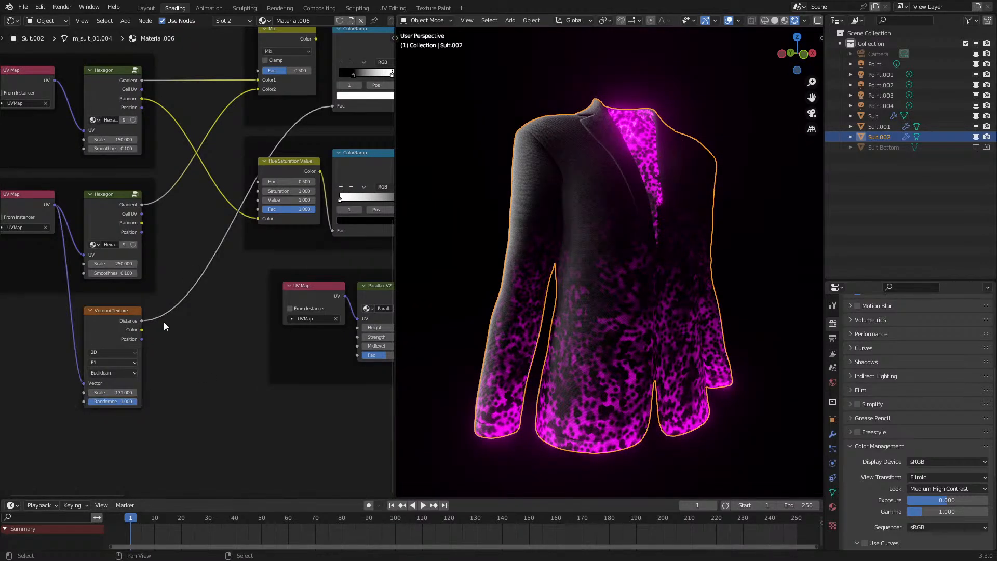
- Insert a ColorRamp after the Voronoi Texture's Distance output, running from white to black at about 0.27
{"action": "left_click", "coordinate": [119, 324]}
{"action": "left_click_drag", "start_coordinate": [118, 324], "coordinate": [86, 349]}
{"action": "key", "text": "q"}
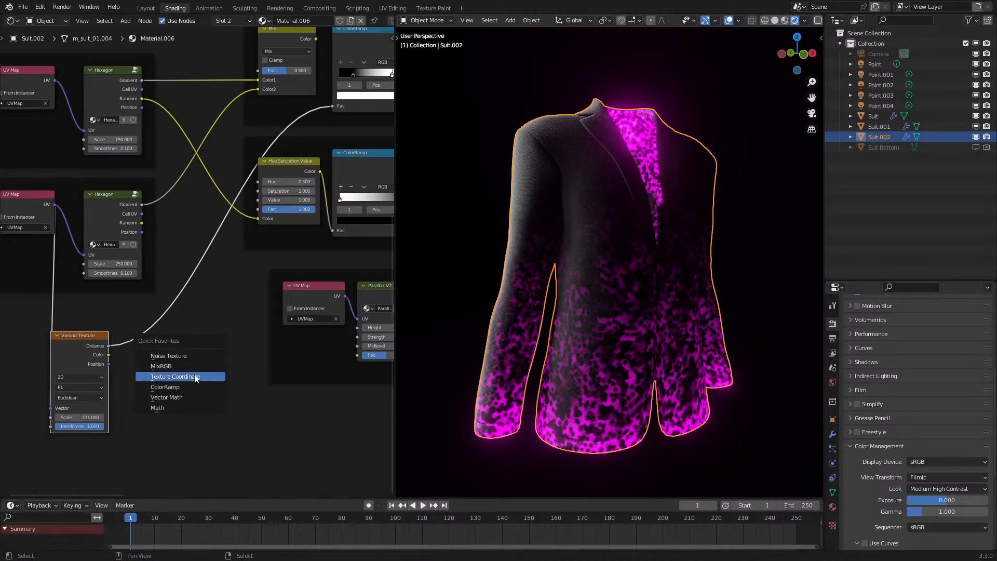
{"action": "left_click", "coordinate": [187, 388]}
{"action": "left_click", "coordinate": [153, 324]}
{"action": "left_click_drag", "start_coordinate": [150, 374], "coordinate": [180, 377]}
{"action": "left_click", "coordinate": [173, 360]}
{"action": "left_click", "coordinate": [182, 373]}
- Link the Fancy Light Falloff's Gradient directly to the last Multiply node and delete the Multiply node between them
{"action": "scroll", "coordinate": [343, 203], "scroll_direction": "down", "scroll_amount": 3}
{"action": "middle_click_drag", "start_coordinate": [349, 195], "coordinate": [145, 335]}
{"action": "scroll", "coordinate": [335, 252], "scroll_direction": "up", "scroll_amount": 2}
{"action": "left_click_drag", "start_coordinate": [370, 205], "coordinate": [322, 278]}
{"action": "left_click", "coordinate": [333, 265]}
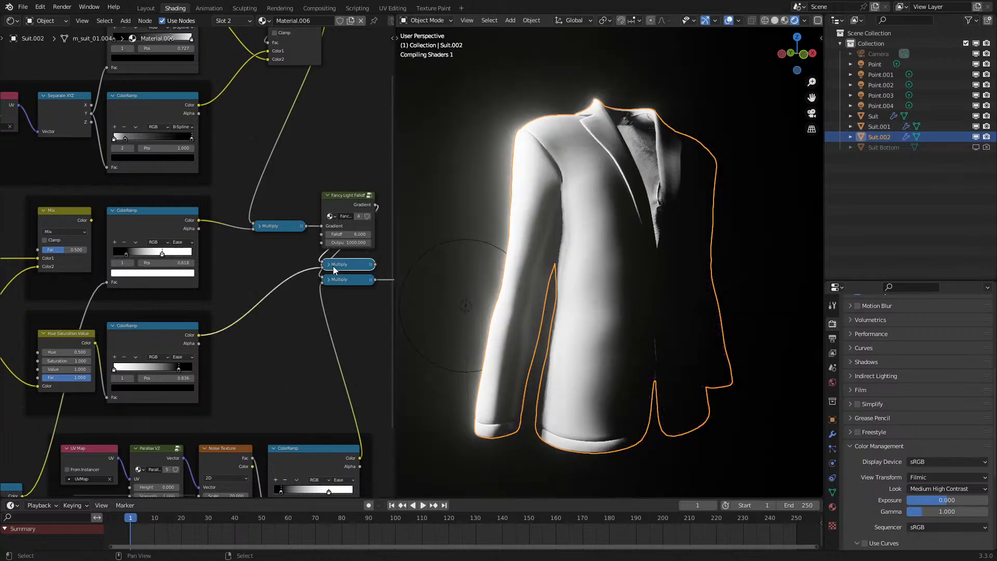
{"action": "middle_click_drag", "start_coordinate": [169, 348], "coordinate": [233, 333]}
{"action": "key", "text": "x"}
- Delete the Hue Saturation Value node together with the ColorRamp it feeds
{"action": "left_click_drag", "start_coordinate": [100, 395], "coordinate": [207, 354]}
{"action": "right_click", "coordinate": [207, 355]}
{"action": "left_click_drag", "start_coordinate": [83, 413], "coordinate": [277, 293]}
{"action": "key", "text": "x"}
- Delete both Hexagon nodes feeding the pattern, the Mix node, the unused upper UV Map node and its empty frame
{"action": "scroll", "coordinate": [220, 317], "scroll_direction": "down", "scroll_amount": 5}
{"action": "middle_click_drag", "start_coordinate": [220, 316], "coordinate": [311, 328]}
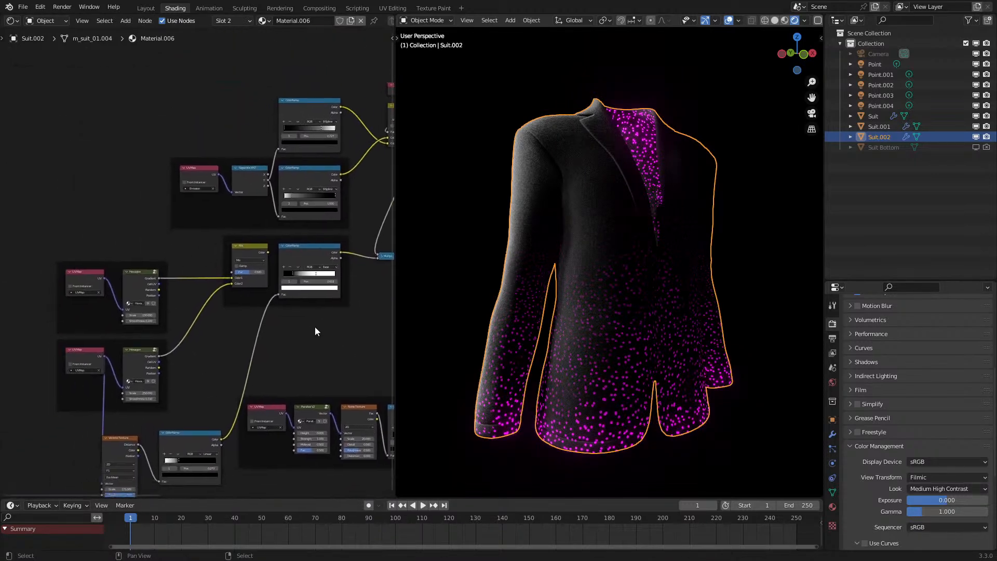
{"action": "left_click", "coordinate": [156, 395]}
{"action": "key", "text": "x"}
{"action": "left_click", "coordinate": [134, 279]}
{"action": "key", "text": "x"}
{"action": "left_click", "coordinate": [248, 251]}
{"action": "key", "text": "x"}
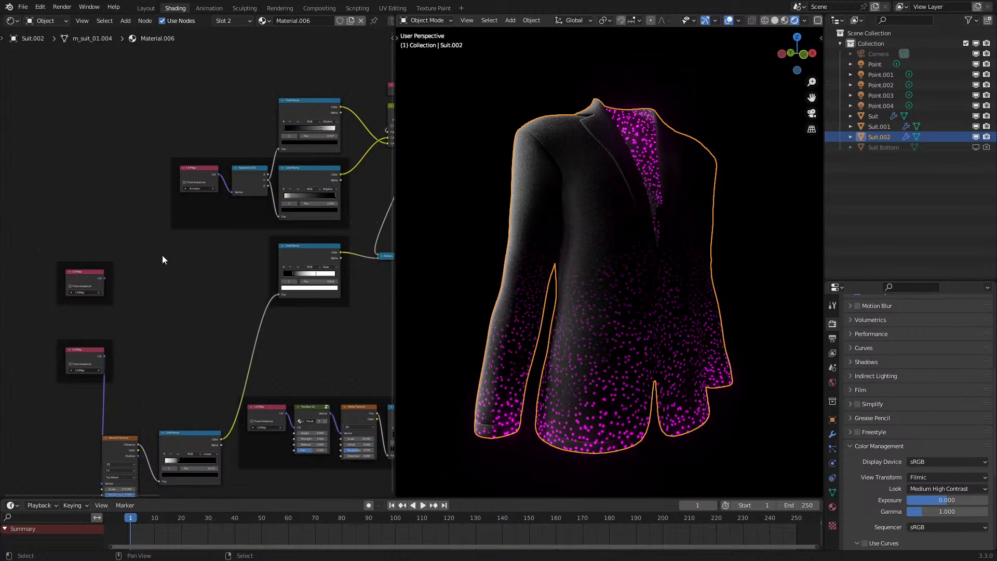
{"action": "left_click", "coordinate": [96, 281]}
{"action": "key", "text": "x"}
{"action": "left_click", "coordinate": [78, 281]}
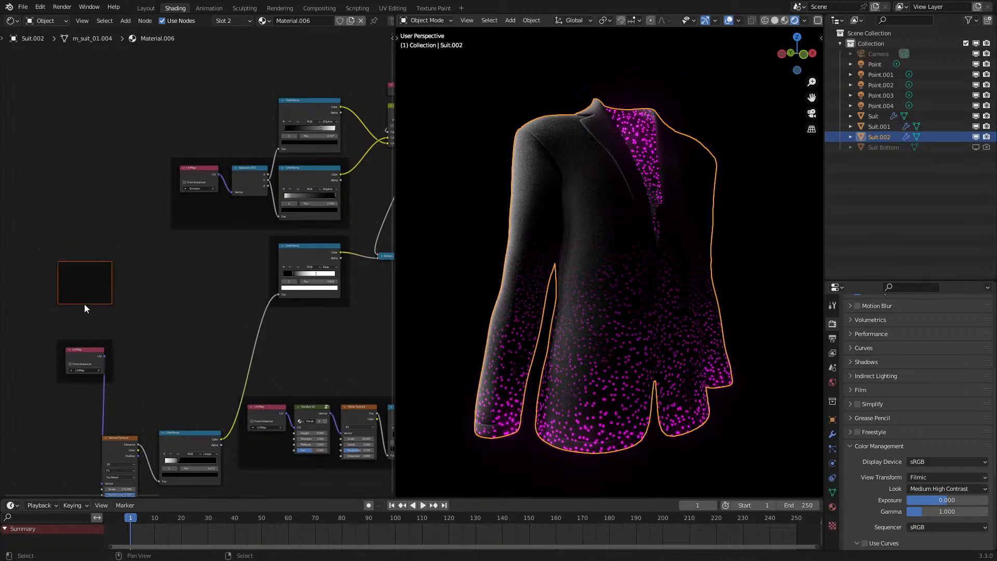
{"action": "key", "text": "x"}
- Move the Voronoi Texture and its ColorRamp up, level with the Multiply node of the emission chain
{"action": "left_click_drag", "start_coordinate": [116, 451], "coordinate": [183, 457]}
{"action": "left_click_drag", "start_coordinate": [183, 445], "coordinate": [188, 252]}
{"action": "scroll", "coordinate": [274, 309], "scroll_direction": "up", "scroll_amount": 2}
{"action": "middle_click_drag", "start_coordinate": [270, 271], "coordinate": [212, 309]}
{"action": "scroll", "coordinate": [192, 301], "scroll_direction": "up", "scroll_amount": 2}
- Link the Voronoi ColorRamp's Color to the Multiply node and delete the old ColorRamp in between
{"action": "left_click_drag", "start_coordinate": [182, 295], "coordinate": [357, 283]}
{"action": "left_click", "coordinate": [264, 273]}
{"action": "key", "text": "x"}
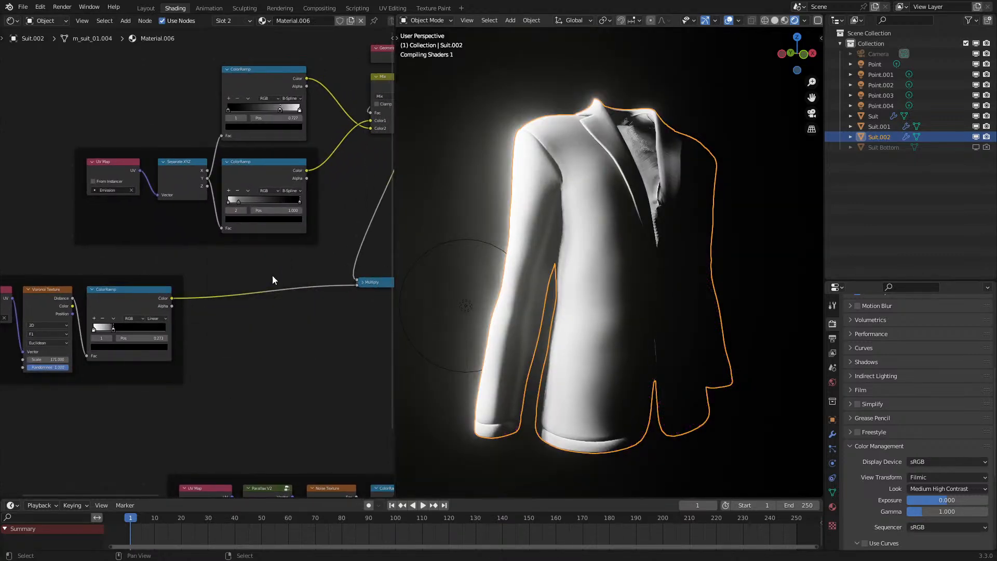
- Try position 0.482 for the second stop of the grey ColorRamp fed by the Hexagon's Gradient, and open the first stop's colour
{"action": "scroll", "coordinate": [284, 263], "scroll_direction": "down", "scroll_amount": 3}
{"action": "middle_click_drag", "start_coordinate": [285, 263], "coordinate": [244, 336]}
{"action": "scroll", "coordinate": [67, 305], "scroll_direction": "down", "scroll_amount": 5}
{"action": "scroll", "coordinate": [151, 314], "scroll_direction": "up", "scroll_amount": 12}
{"action": "scroll", "coordinate": [651, 223], "scroll_direction": "up", "scroll_amount": 3}
{"action": "middle_click_drag", "start_coordinate": [652, 221], "coordinate": [665, 283]}
{"action": "middle_click_drag", "start_coordinate": [260, 296], "coordinate": [0, 403]}
{"action": "middle_click_drag", "start_coordinate": [84, 242], "coordinate": [40, 236]}
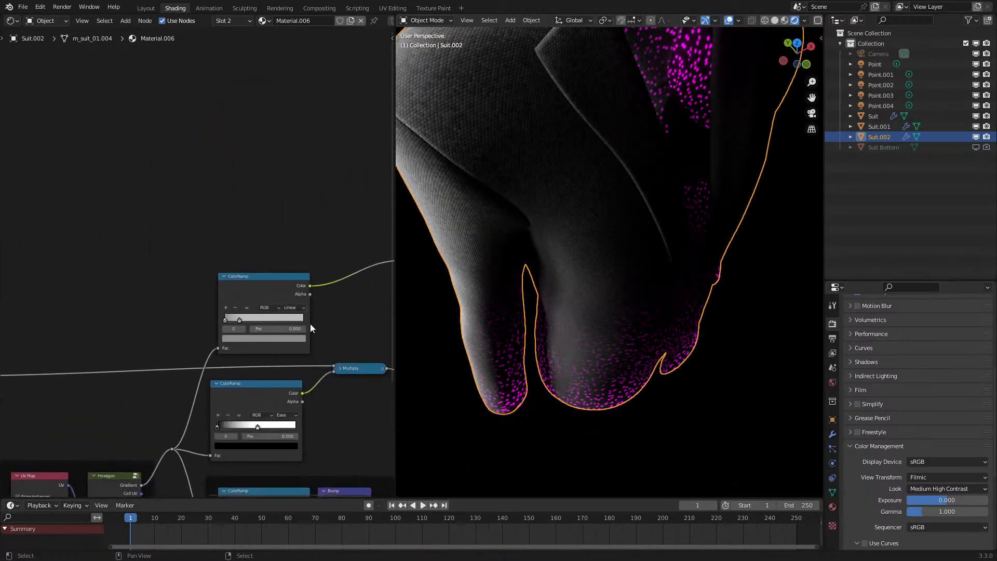
{"action": "scroll", "coordinate": [309, 324], "scroll_direction": "up", "scroll_amount": 4}
{"action": "mouse_move", "coordinate": [256, 340]}
{"action": "left_mouse_down"}
{"action": "mouse_move", "coordinate": [324, 329]}
{"action": "mouse_move", "coordinate": [330, 317]}
{"action": "mouse_move", "coordinate": [246, 333]}
{"action": "mouse_move", "coordinate": [309, 335]}
{"action": "mouse_move", "coordinate": [286, 337]}
{"action": "left_mouse_up"}
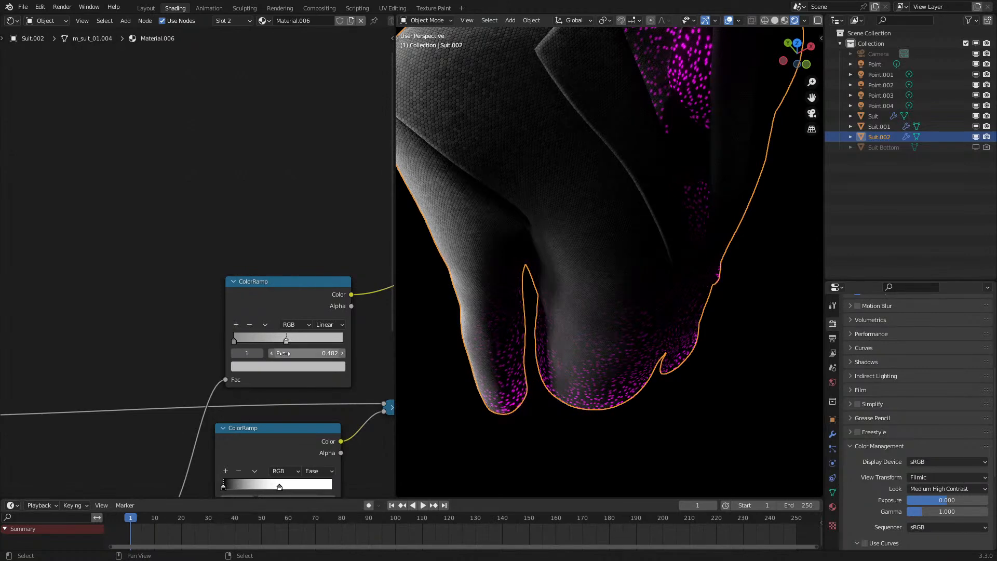
{"action": "left_click", "coordinate": [289, 369]}
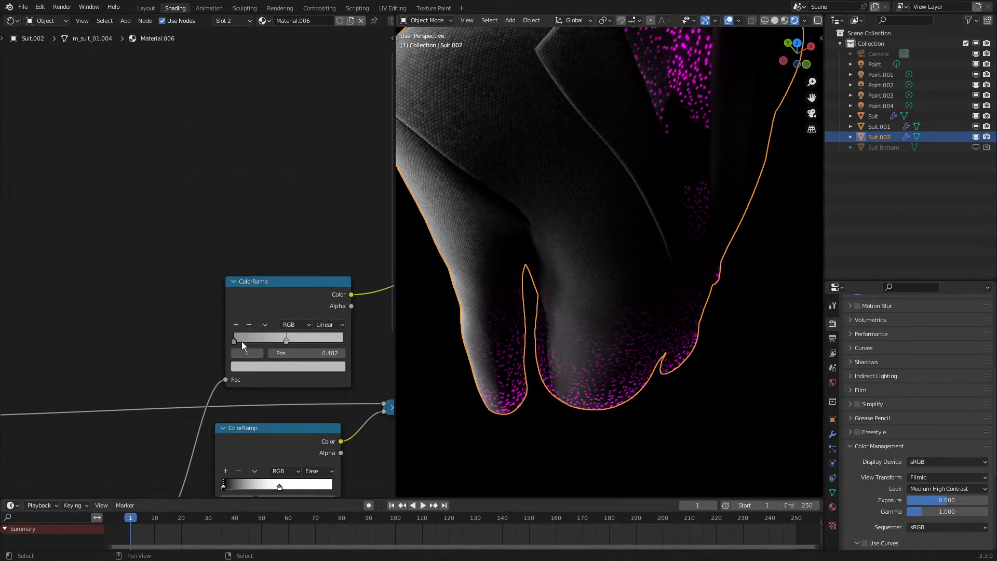
{"action": "left_click", "coordinate": [234, 340]}
{"action": "left_click", "coordinate": [260, 366]}
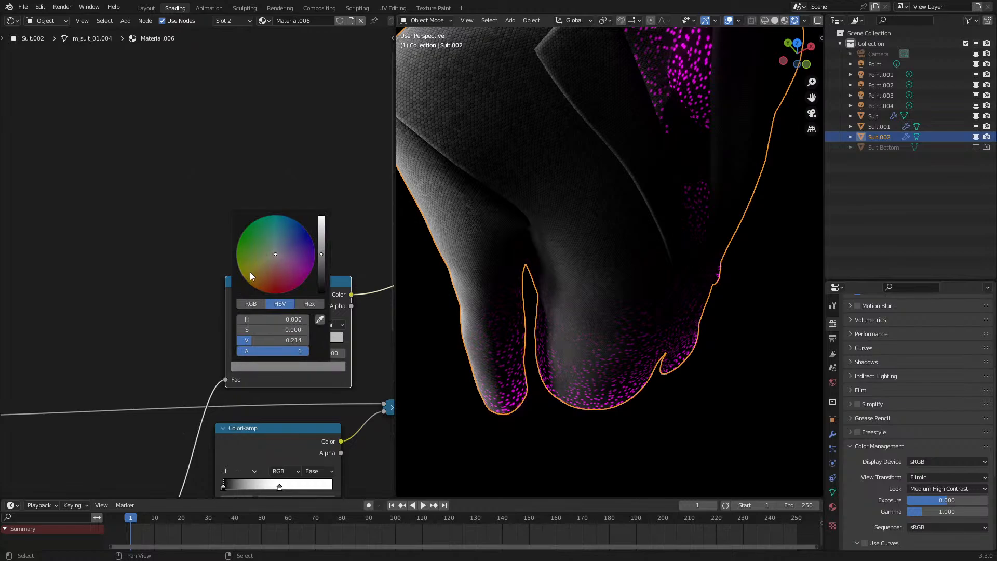
- Try the grey ColorRamp's second stop at about 0.6 with a darker first-stop colour, checking the suit's fabric up close
{"action": "scroll", "coordinate": [545, 324], "scroll_direction": "down", "scroll_amount": 5}
{"action": "scroll", "coordinate": [548, 286], "scroll_direction": "up", "scroll_amount": 6}
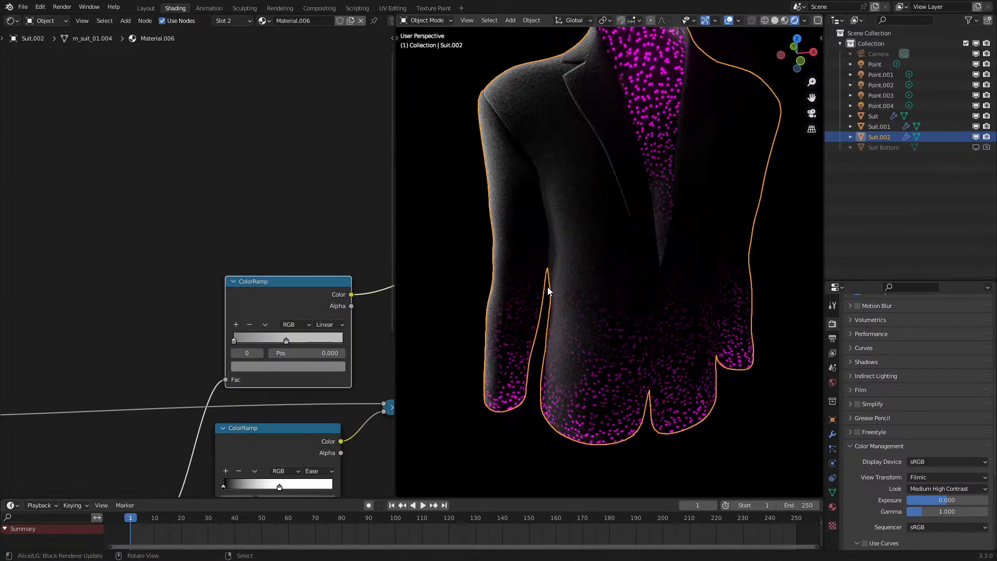
{"action": "scroll", "coordinate": [549, 290], "scroll_direction": "up", "scroll_amount": 5}
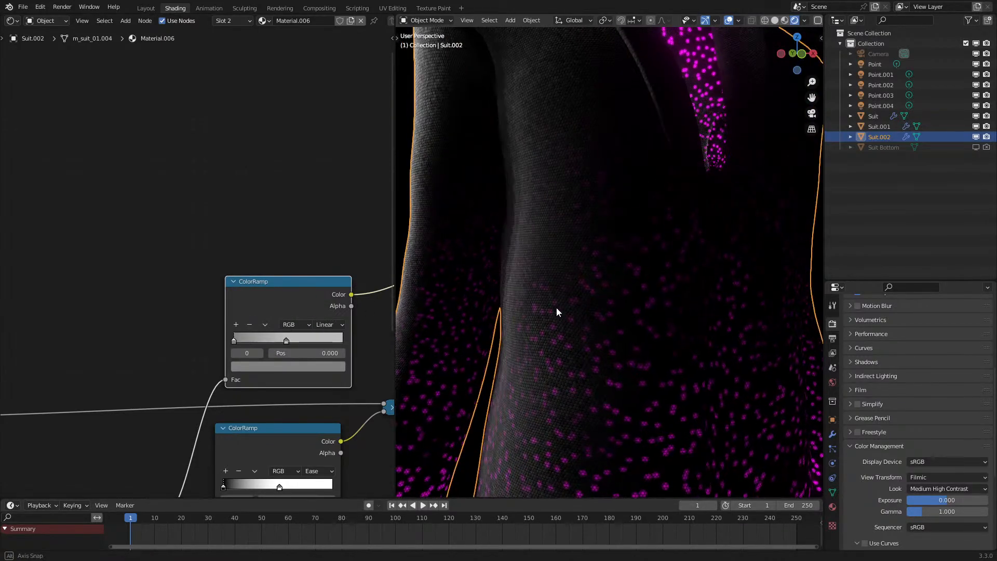
{"action": "scroll", "coordinate": [556, 308], "scroll_direction": "up", "scroll_amount": 3}
{"action": "left_click_drag", "start_coordinate": [286, 341], "coordinate": [307, 349]}
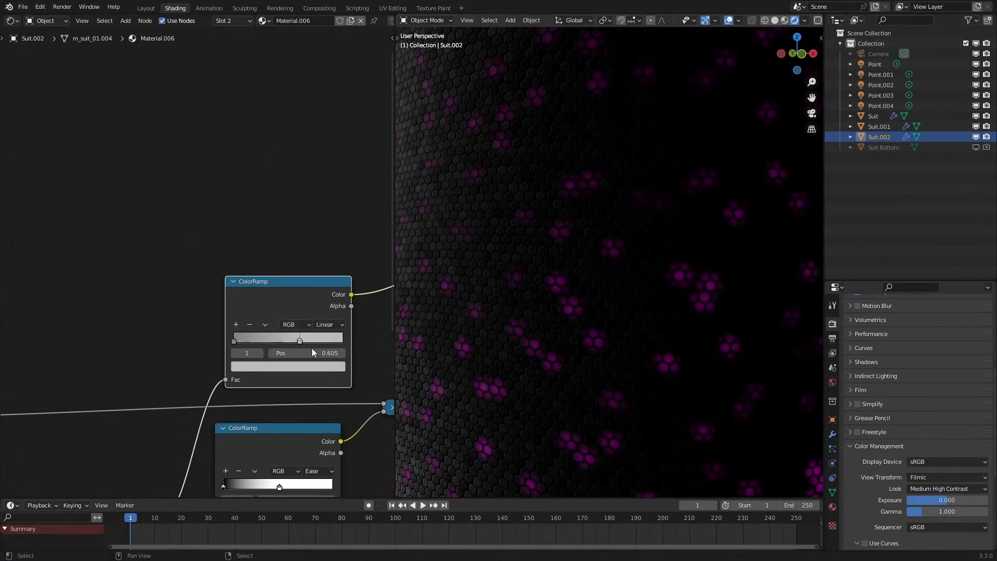
{"action": "left_click", "coordinate": [267, 366]}
{"action": "scroll", "coordinate": [271, 270], "scroll_direction": "down", "scroll_amount": 10}
{"action": "scroll", "coordinate": [513, 248], "scroll_direction": "down", "scroll_amount": 8}
{"action": "middle_click_drag", "start_coordinate": [512, 248], "coordinate": [539, 297]}
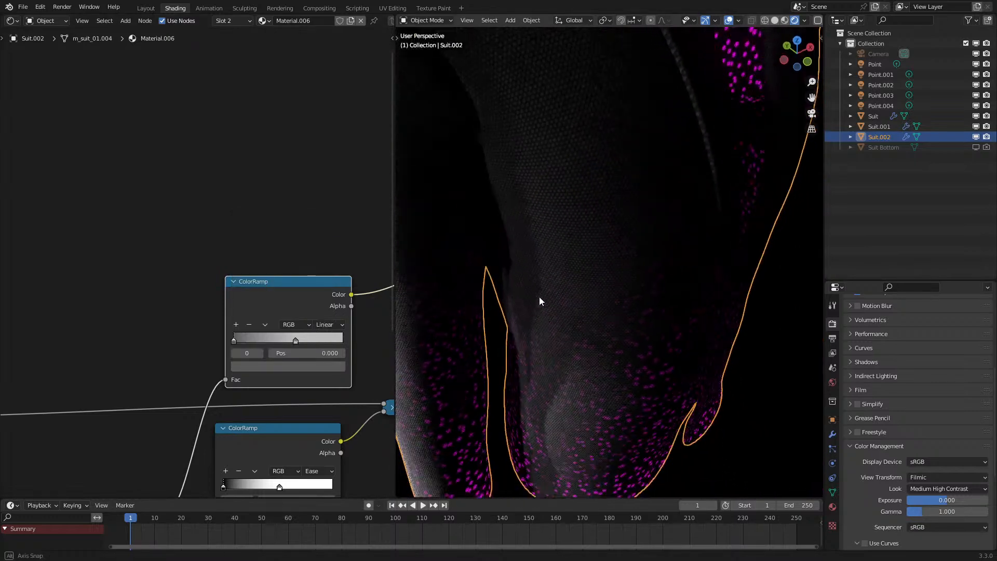
{"action": "scroll", "coordinate": [539, 297], "scroll_direction": "down", "scroll_amount": 2}
{"action": "scroll", "coordinate": [539, 297], "scroll_direction": "down", "scroll_amount": 4}
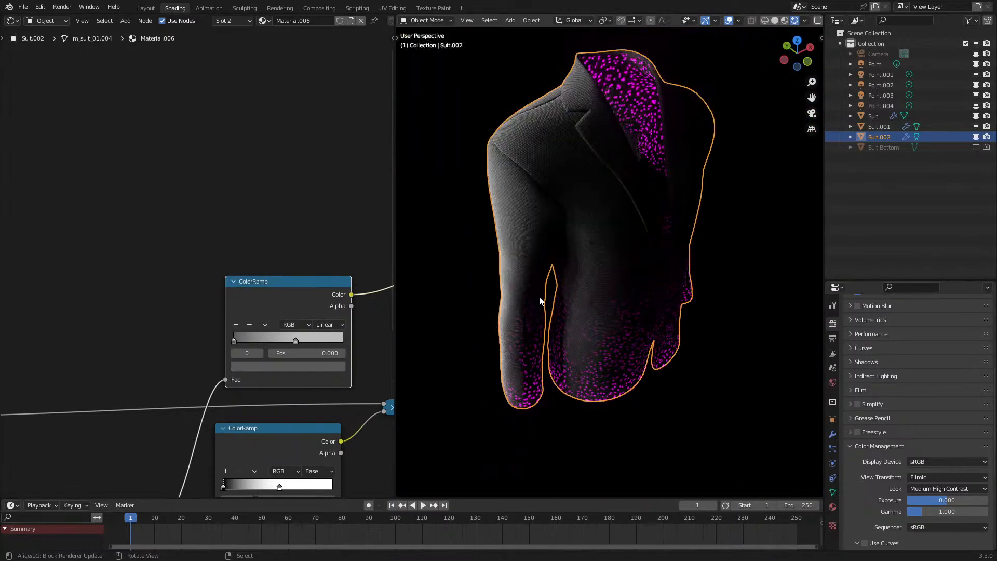
- Set the grey ColorRamp's first-stop colour value to 0.2 and its second stop's position to 0.5
{"action": "left_click", "coordinate": [266, 367]}
{"action": "scroll", "coordinate": [280, 266], "scroll_direction": "up", "scroll_amount": 2}
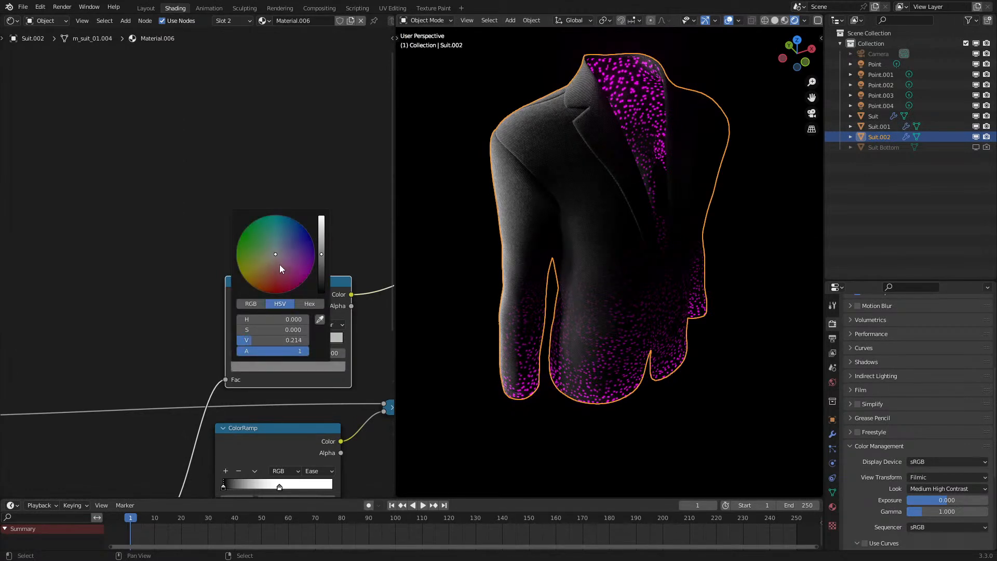
{"action": "scroll", "coordinate": [279, 266], "scroll_direction": "up", "scroll_amount": 1}
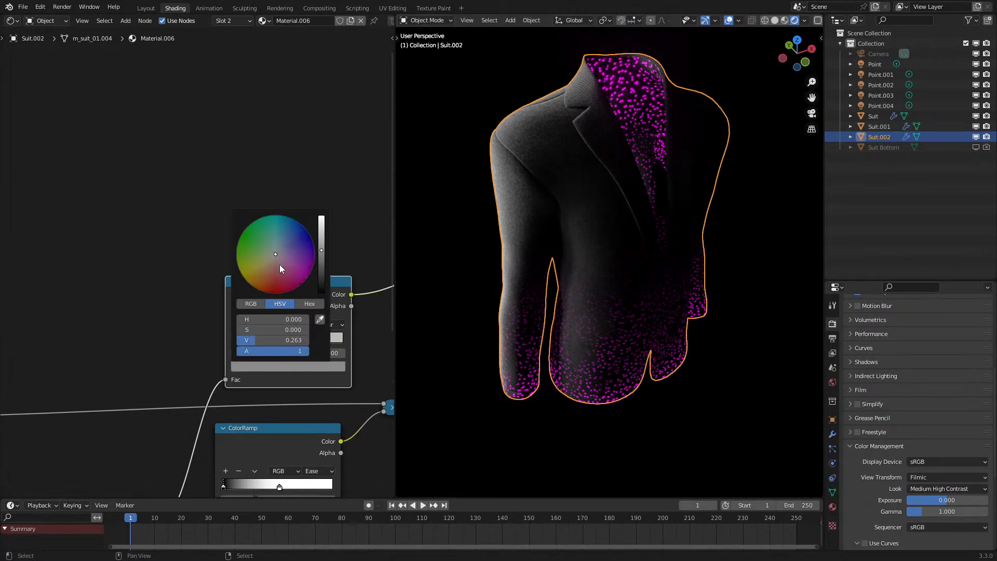
{"action": "left_click", "coordinate": [279, 343]}
{"action": "type", "text": ".2"}
{"action": "key", "text": "Return"}
{"action": "left_click", "coordinate": [329, 353]}
{"action": "type", "text": ".5"}
{"action": "key", "text": "Return"}
- Examine the magenta suit's fabric surface and emission dots up close and as a whole
{"action": "middle_click_drag", "start_coordinate": [596, 294], "coordinate": [614, 377], "text": "shift"}
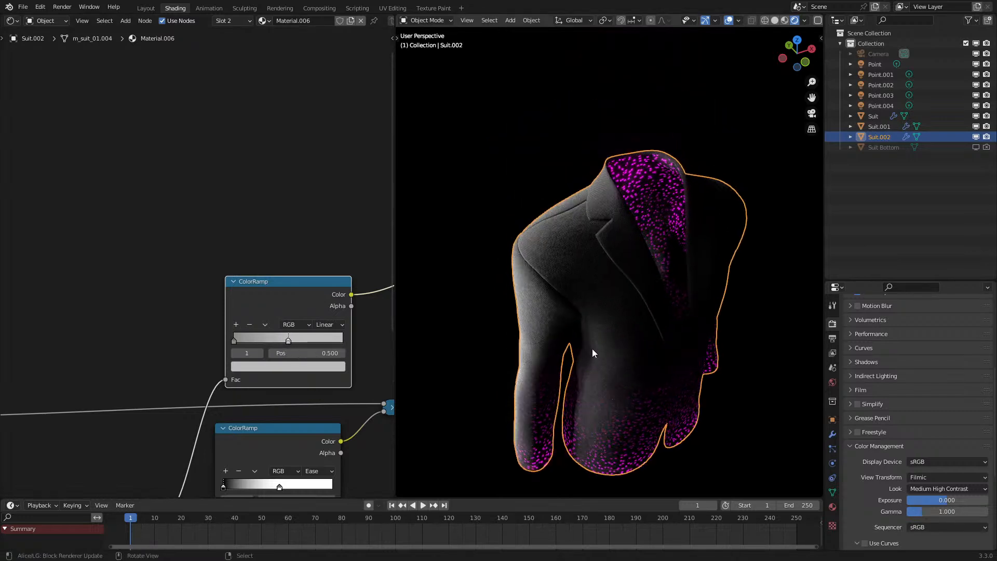
{"action": "scroll", "coordinate": [569, 314], "scroll_direction": "up", "scroll_amount": 5}
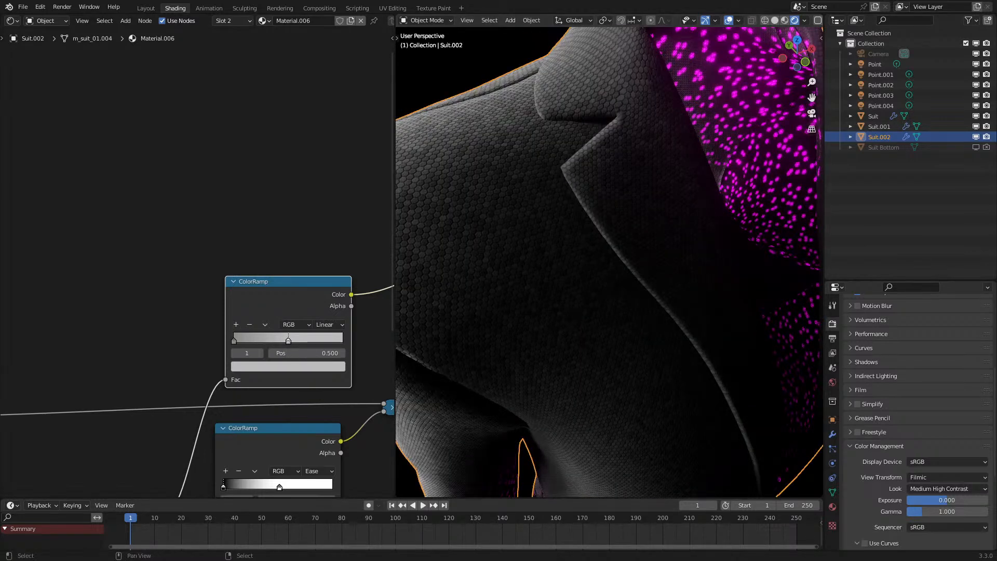
{"action": "scroll", "coordinate": [199, 292], "scroll_direction": "down", "scroll_amount": 1}
{"action": "scroll", "coordinate": [439, 303], "scroll_direction": "down", "scroll_amount": 7}
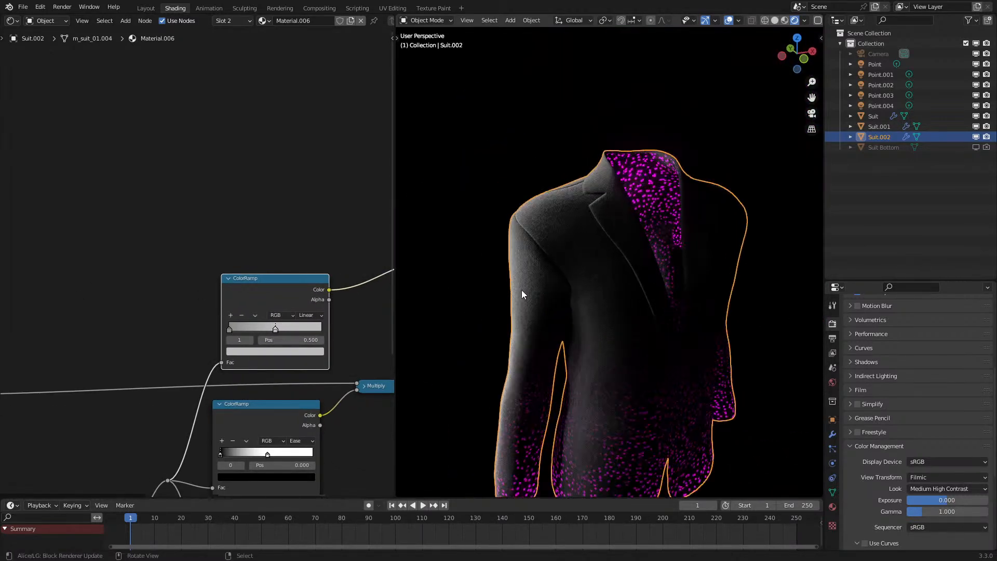
{"action": "middle_click_drag", "start_coordinate": [545, 316], "coordinate": [527, 298]}
{"action": "middle_click_drag", "start_coordinate": [586, 405], "coordinate": [588, 332], "text": "shift"}
{"action": "scroll", "coordinate": [109, 417], "scroll_direction": "down", "scroll_amount": 5}
- Shift a stop of the Noise Texture's ColorRamp slightly toward the dark end of the ramp
{"action": "middle_click_drag", "start_coordinate": [104, 421], "coordinate": [226, 302]}
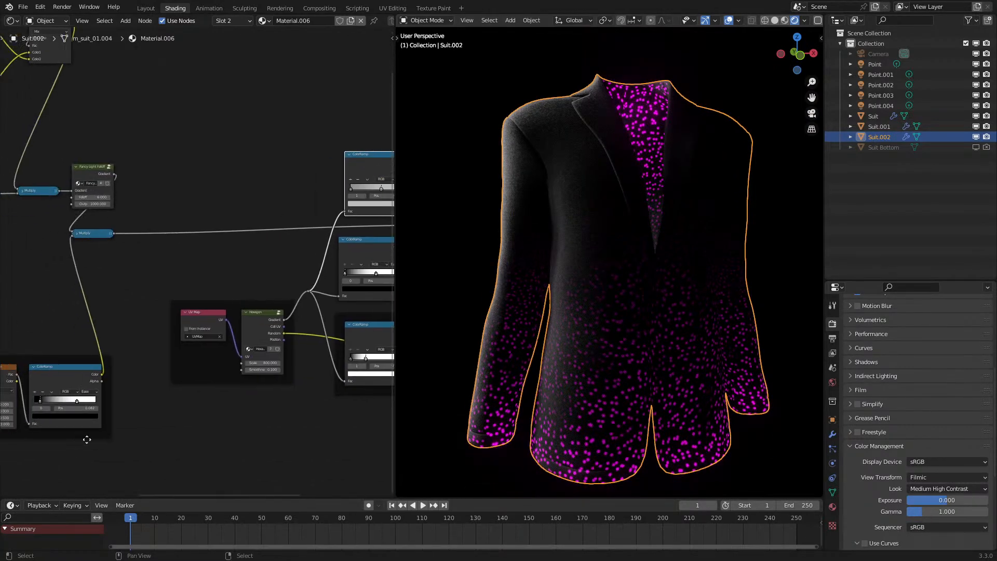
{"action": "middle_click_drag", "start_coordinate": [77, 440], "coordinate": [245, 386]}
{"action": "scroll", "coordinate": [245, 386], "scroll_direction": "up", "scroll_amount": 6}
{"action": "mouse_move", "coordinate": [271, 396]}
{"action": "left_mouse_down"}
{"action": "mouse_move", "coordinate": [238, 398]}
{"action": "mouse_move", "coordinate": [258, 398]}
{"action": "left_mouse_up"}
- Move the black stop of the Voronoi Texture's ColorRamp to position 0.355
{"action": "scroll", "coordinate": [112, 311], "scroll_direction": "down", "scroll_amount": 6}
{"action": "middle_click_drag", "start_coordinate": [104, 301], "coordinate": [333, 415]}
{"action": "scroll", "coordinate": [234, 300], "scroll_direction": "up", "scroll_amount": 2}
{"action": "mouse_move", "coordinate": [235, 300]}
{"action": "left_mouse_down"}
{"action": "mouse_move", "coordinate": [213, 308]}
{"action": "mouse_move", "coordinate": [239, 302]}
{"action": "left_mouse_up"}
- Move the UV Map and Voronoi Texture nodes away from the ColorRamp to make room for another node
{"action": "middle_click_drag", "start_coordinate": [188, 311], "coordinate": [286, 351]}
{"action": "left_click", "coordinate": [143, 296]}
{"action": "left_click", "coordinate": [203, 307], "text": "shift"}
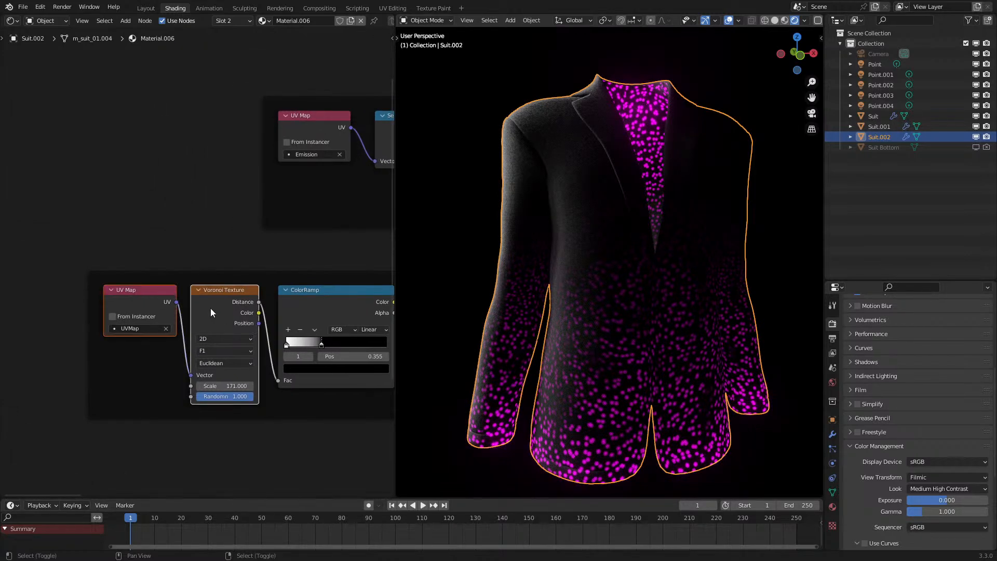
{"action": "key", "text": "g"}
{"action": "left_click", "coordinate": [10, 316]}
- Insert an Add Math node between the Voronoi Texture's Distance and the ColorRamp, and link Color to its second value
{"action": "key", "text": "q"}
{"action": "left_click", "coordinate": [105, 353]}
{"action": "left_click", "coordinate": [130, 312]}
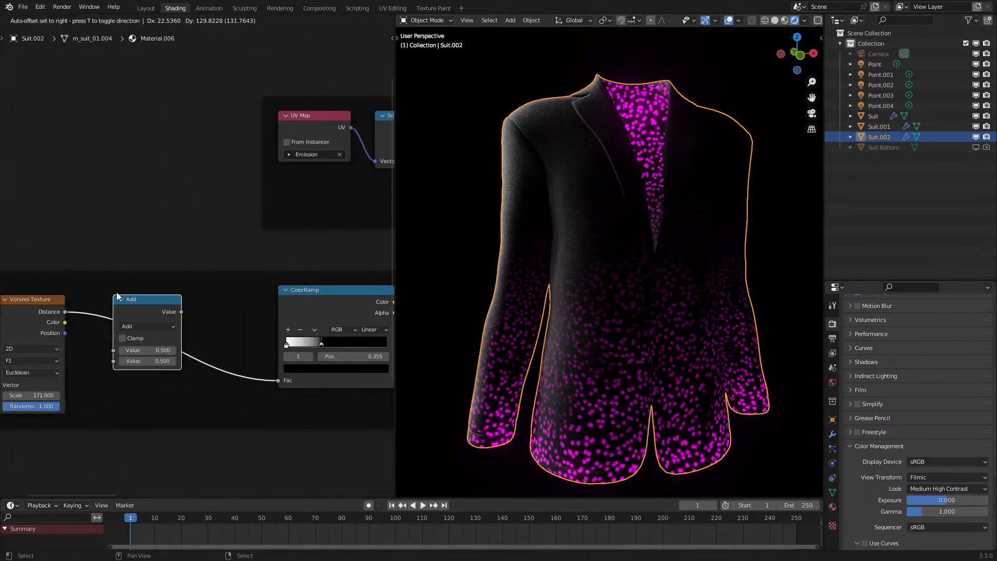
{"action": "left_click_drag", "start_coordinate": [65, 322], "coordinate": [113, 361]}
- Try the ColorRamp's black stop at position 0.286 and a Voronoi Texture Scale of 300
{"action": "mouse_move", "coordinate": [321, 345]}
{"action": "left_mouse_down"}
{"action": "mouse_move", "coordinate": [313, 350]}
{"action": "mouse_move", "coordinate": [339, 348]}
{"action": "mouse_move", "coordinate": [320, 356]}
{"action": "left_mouse_up"}
{"action": "scroll", "coordinate": [603, 359], "scroll_direction": "down", "scroll_amount": 3}
{"action": "scroll", "coordinate": [603, 359], "scroll_direction": "up", "scroll_amount": 2}
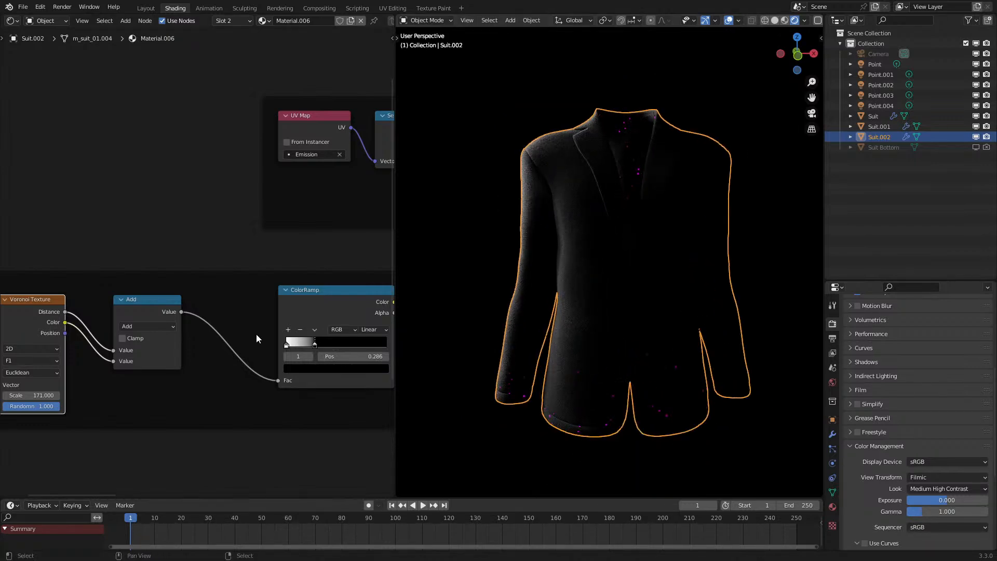
{"action": "middle_click_drag", "start_coordinate": [39, 386], "coordinate": [175, 357]}
{"action": "left_click", "coordinate": [175, 366]}
{"action": "type", "text": "300"}
{"action": "key", "text": "Return"}
- Try a Voronoi Texture Scale of 500 and move the ColorRamp's black stop further from the white one
{"action": "middle_click_drag", "start_coordinate": [259, 326], "coordinate": [240, 338]}
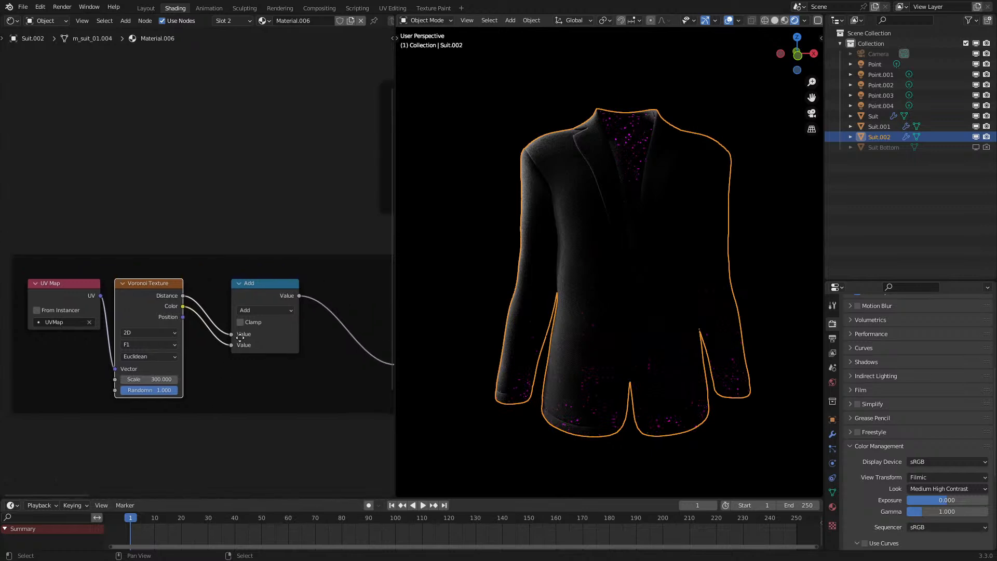
{"action": "left_click", "coordinate": [156, 379]}
{"action": "type", "text": "500"}
{"action": "key", "text": "Return"}
{"action": "middle_click_drag", "start_coordinate": [267, 363], "coordinate": [212, 378]}
{"action": "left_click_drag", "start_coordinate": [327, 365], "coordinate": [353, 361]}
- Set the Voronoi Texture's Scale to 300
{"action": "middle_click_drag", "start_coordinate": [81, 374], "coordinate": [186, 346]}
{"action": "left_click", "coordinate": [130, 388]}
{"action": "type", "text": "300"}
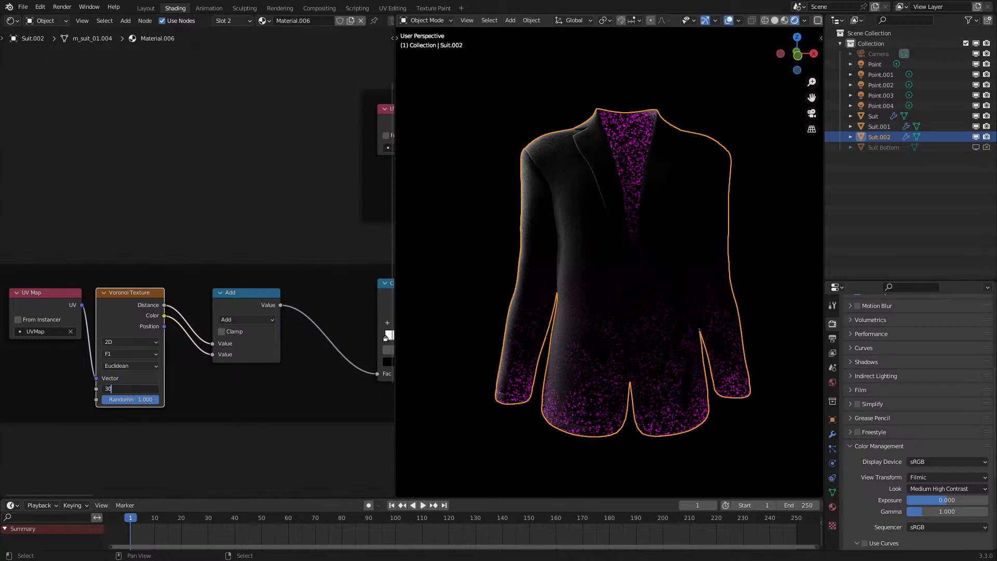
{"action": "key", "text": "Return"}
- Set the black stop of the Voronoi chain's ColorRamp to position 0.614 and check the dots on the whole suit
{"action": "middle_click_drag", "start_coordinate": [294, 344], "coordinate": [107, 390]}
{"action": "scroll", "coordinate": [553, 378], "scroll_direction": "up", "scroll_amount": 3}
{"action": "middle_click_drag", "start_coordinate": [553, 378], "coordinate": [559, 236], "text": "shift"}
{"action": "scroll", "coordinate": [559, 236], "scroll_direction": "up", "scroll_amount": 3}
{"action": "left_click_drag", "start_coordinate": [265, 383], "coordinate": [259, 382]}
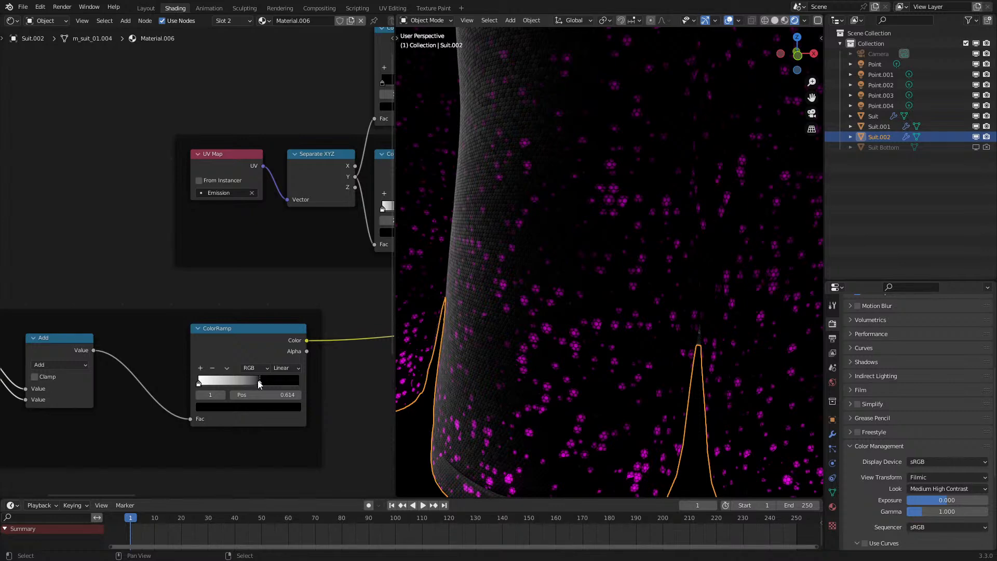
{"action": "middle_click_drag", "start_coordinate": [542, 371], "coordinate": [571, 375]}
{"action": "scroll", "coordinate": [586, 312], "scroll_direction": "down", "scroll_amount": 7}
{"action": "middle_click_drag", "start_coordinate": [591, 280], "coordinate": [555, 361], "text": "shift"}
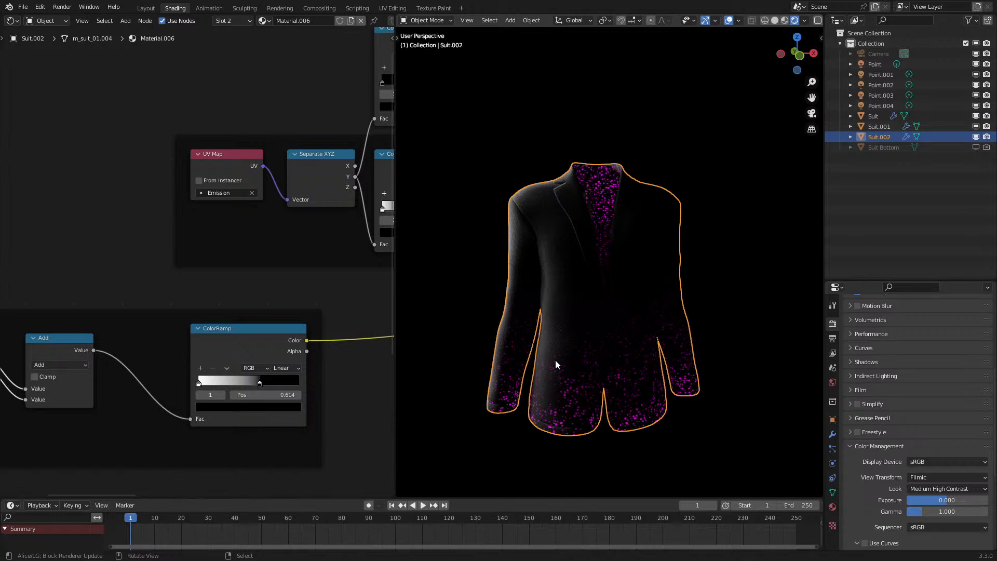
- Set the black stop of the Voronoi chain's ColorRamp to position 0.500
{"action": "middle_click_drag", "start_coordinate": [559, 379], "coordinate": [560, 379]}
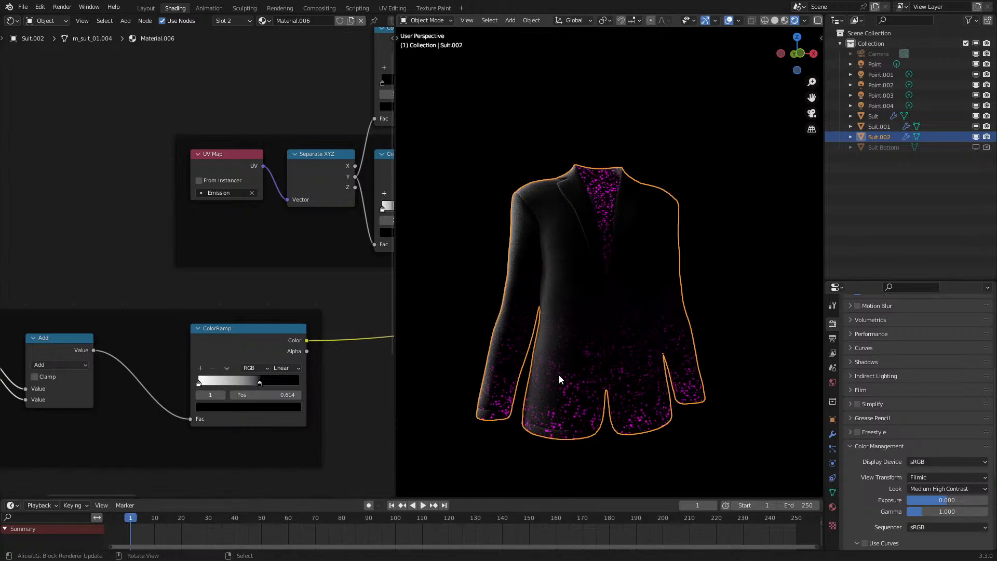
{"action": "middle_click_drag", "start_coordinate": [558, 375], "coordinate": [571, 310]}
{"action": "scroll", "coordinate": [593, 305], "scroll_direction": "up", "scroll_amount": 3}
{"action": "left_click_drag", "start_coordinate": [272, 381], "coordinate": [255, 382]}
{"action": "scroll", "coordinate": [715, 337], "scroll_direction": "down", "scroll_amount": 4}
{"action": "middle_click_drag", "start_coordinate": [691, 353], "coordinate": [678, 225], "text": "shift"}
{"action": "left_click_drag", "start_coordinate": [244, 381], "coordinate": [246, 380]}
- Set the Falloff of the Fancy Light Falloff node to 9
{"action": "scroll", "coordinate": [326, 314], "scroll_direction": "down", "scroll_amount": 3}
{"action": "middle_click_drag", "start_coordinate": [325, 314], "coordinate": [374, 342]}
{"action": "scroll", "coordinate": [270, 338], "scroll_direction": "up", "scroll_amount": 3}
{"action": "left_click_drag", "start_coordinate": [252, 363], "coordinate": [258, 363]}
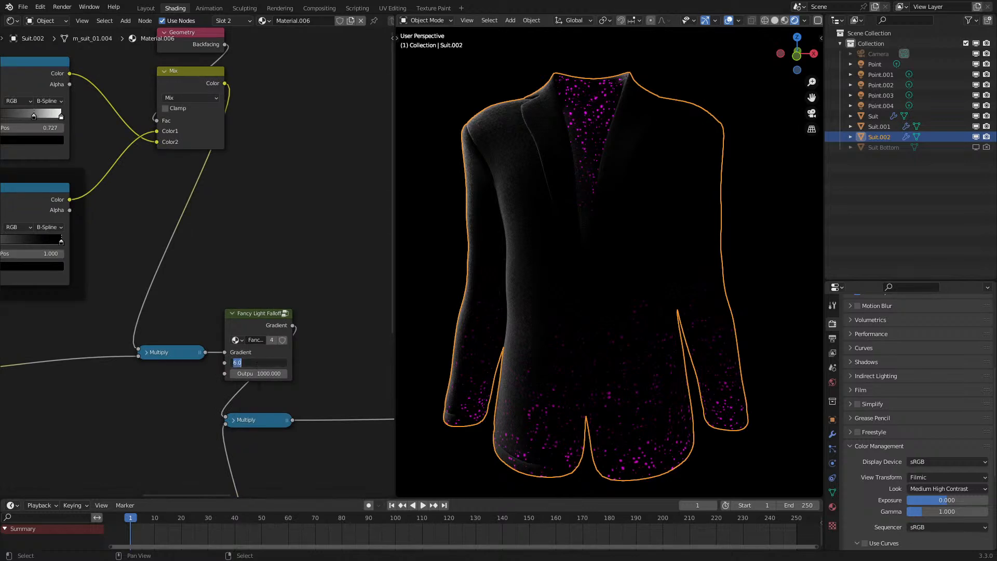
- Move the white stop of the Voronoi chain's ColorRamp to position 0.164
{"action": "middle_click_drag", "start_coordinate": [156, 356], "coordinate": [83, 310]}
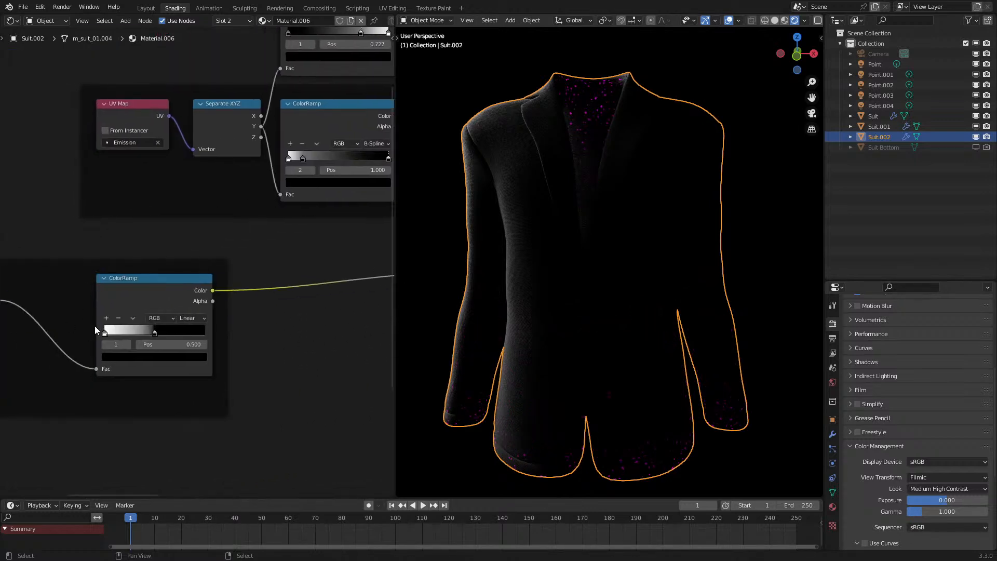
{"action": "left_click", "coordinate": [106, 332]}
{"action": "left_click_drag", "start_coordinate": [109, 334], "coordinate": [131, 336]}
- Set the Fancy Light Falloff node's Output to 10000 and check the dots up close
{"action": "scroll", "coordinate": [123, 337], "scroll_direction": "down", "scroll_amount": 4}
{"action": "middle_click_drag", "start_coordinate": [187, 291], "coordinate": [237, 332]}
{"action": "scroll", "coordinate": [228, 327], "scroll_direction": "up", "scroll_amount": 2}
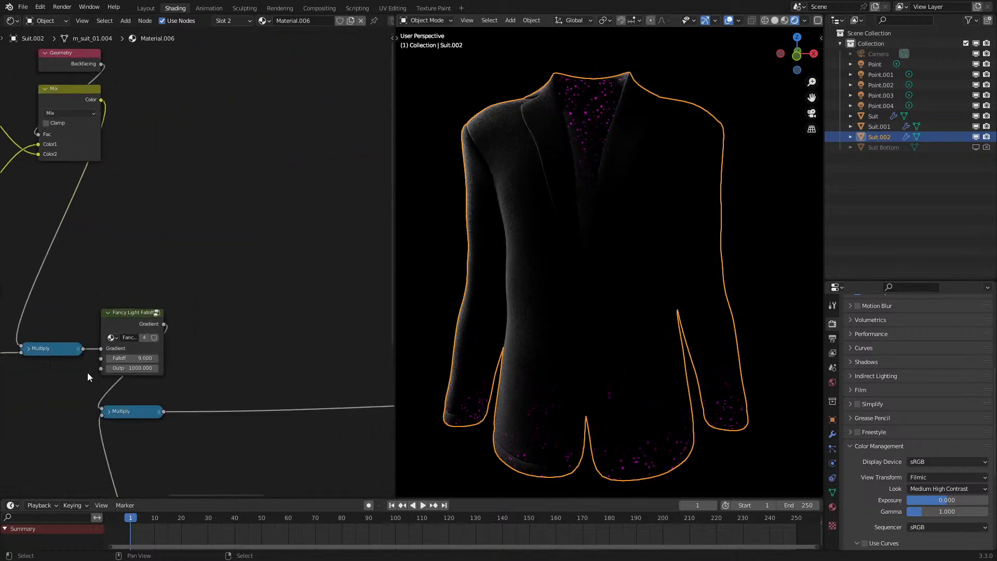
{"action": "left_click", "coordinate": [121, 368]}
{"action": "type", "text": "10000"}
{"action": "key", "text": "Return"}
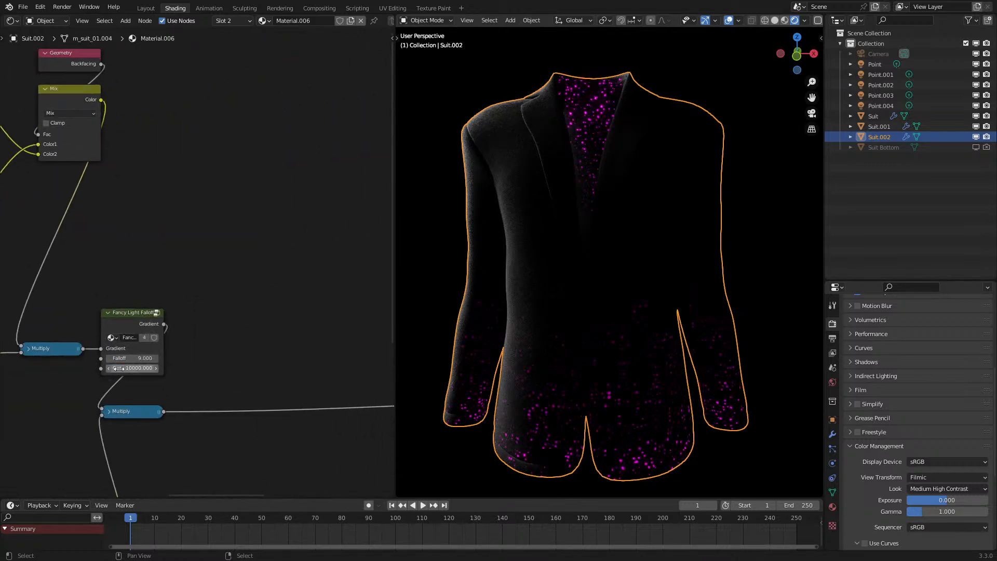
{"action": "scroll", "coordinate": [576, 307], "scroll_direction": "up", "scroll_amount": 5}
{"action": "middle_click_drag", "start_coordinate": [189, 342], "coordinate": [224, 315]}
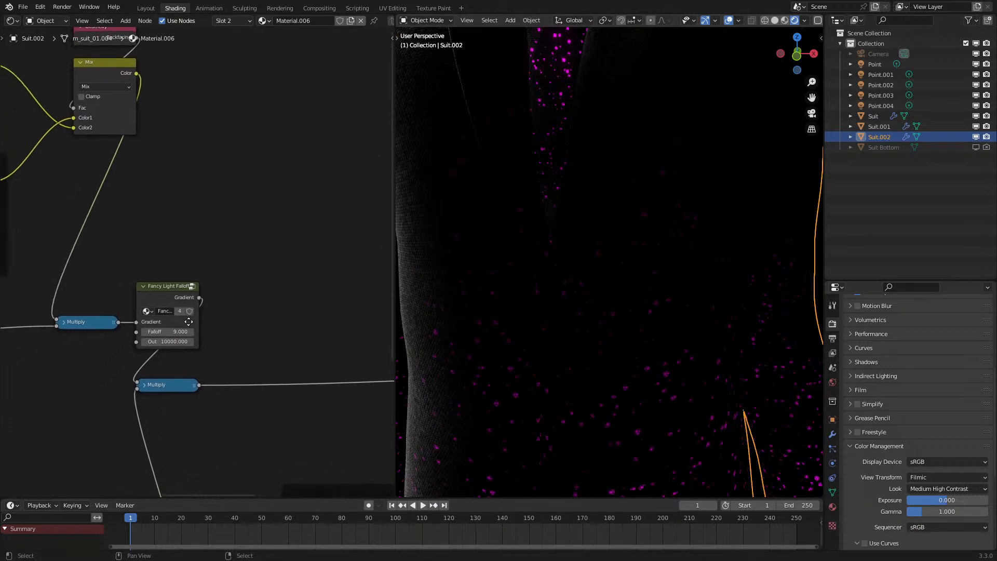
- Add a ColorRamp beside the Principled BSDF and copy the magenta Emission color onto its first stop
{"action": "scroll", "coordinate": [179, 335], "scroll_direction": "down", "scroll_amount": 3}
{"action": "middle_click_drag", "start_coordinate": [82, 260], "coordinate": [173, 255]}
{"action": "key", "text": "q"}
{"action": "left_click", "coordinate": [161, 231]}
{"action": "left_click", "coordinate": [157, 229]}
{"action": "middle_click_drag", "start_coordinate": [338, 290], "coordinate": [226, 309]}
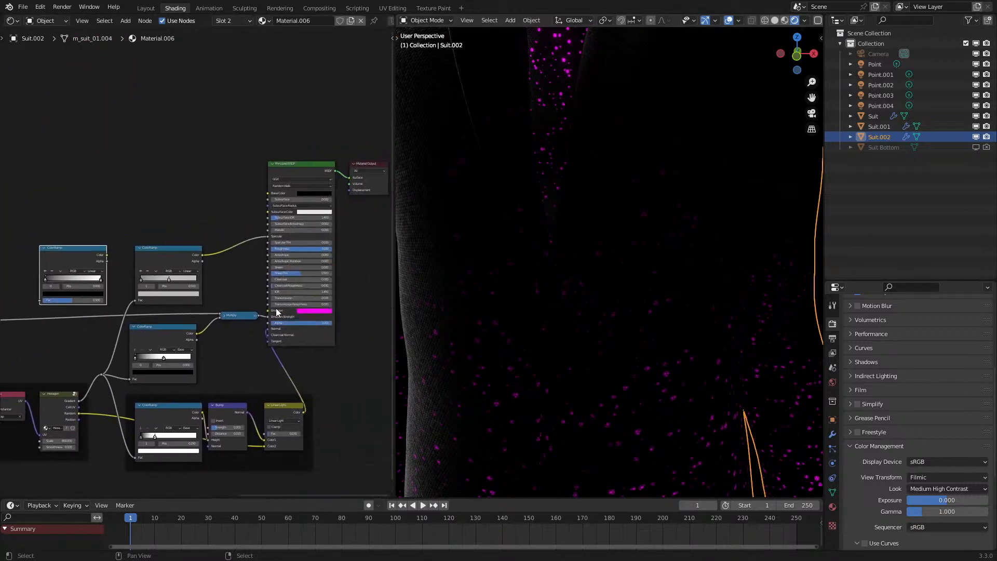
{"action": "key", "text": "ctrl+c"}
{"action": "key", "text": "ctrl+v"}
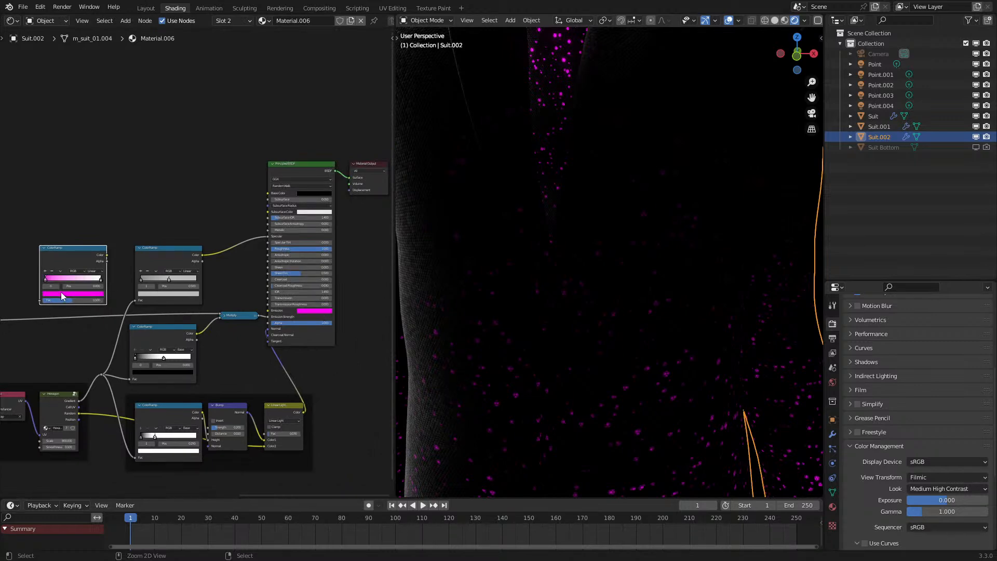
- Link the emission strength signal into the magenta ColorRamp's Fac and its Color into the Principled BSDF's Emission
{"action": "middle_click_drag", "start_coordinate": [54, 298], "coordinate": [126, 297]}
{"action": "scroll", "coordinate": [110, 307], "scroll_direction": "down", "scroll_amount": 1}
{"action": "left_click", "coordinate": [30, 313]}
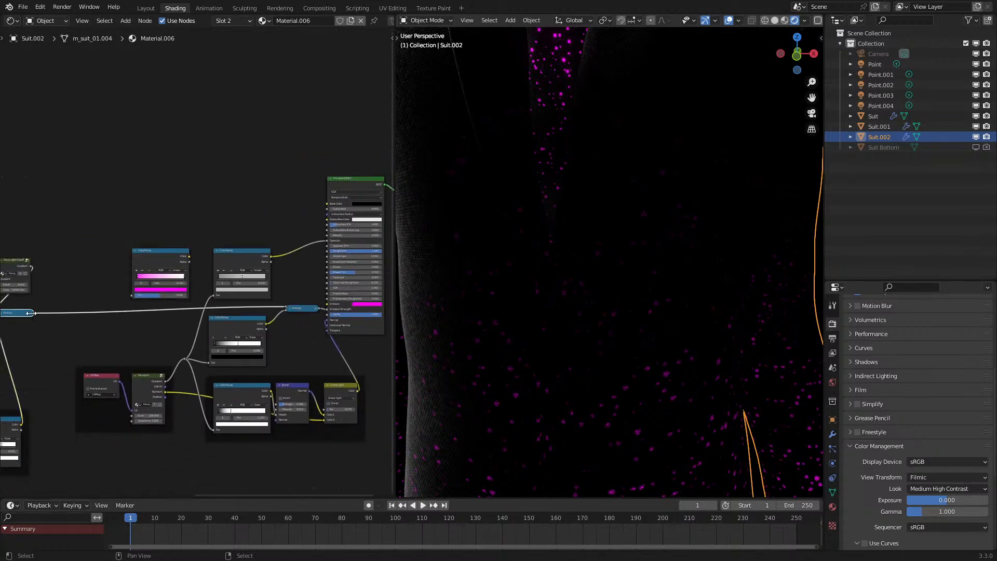
{"action": "left_click_drag", "start_coordinate": [317, 309], "coordinate": [130, 295]}
{"action": "left_click_drag", "start_coordinate": [189, 256], "coordinate": [327, 305]}
{"action": "scroll", "coordinate": [178, 282], "scroll_direction": "up", "scroll_amount": 1}
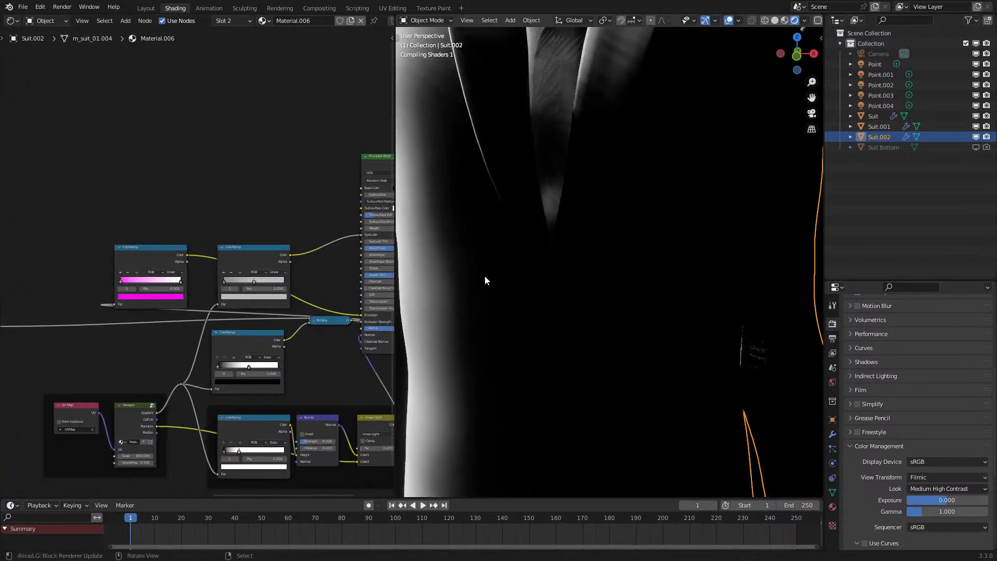
- Move the magenta stop of the new ColorRamp to position 0.850 and check the dots inside the collar
{"action": "scroll", "coordinate": [485, 276], "scroll_direction": "down", "scroll_amount": 5}
{"action": "scroll", "coordinate": [128, 292], "scroll_direction": "up", "scroll_amount": 2}
{"action": "left_click_drag", "start_coordinate": [94, 289], "coordinate": [168, 288]}
{"action": "middle_click_drag", "start_coordinate": [553, 182], "coordinate": [546, 348], "text": "shift"}
{"action": "scroll", "coordinate": [514, 284], "scroll_direction": "up", "scroll_amount": 5}
{"action": "middle_click_drag", "start_coordinate": [516, 283], "coordinate": [538, 289]}
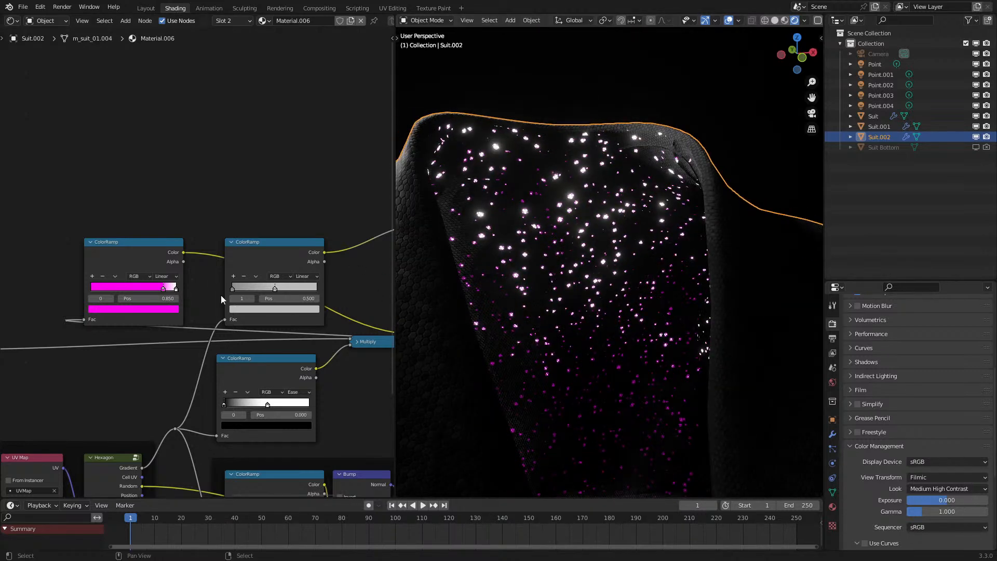
- Set the Fancy Light Falloff node's Output to 50000
{"action": "middle_click_drag", "start_coordinate": [139, 296], "coordinate": [187, 343]}
{"action": "left_click", "coordinate": [339, 334]}
{"action": "type", "text": "50000"}
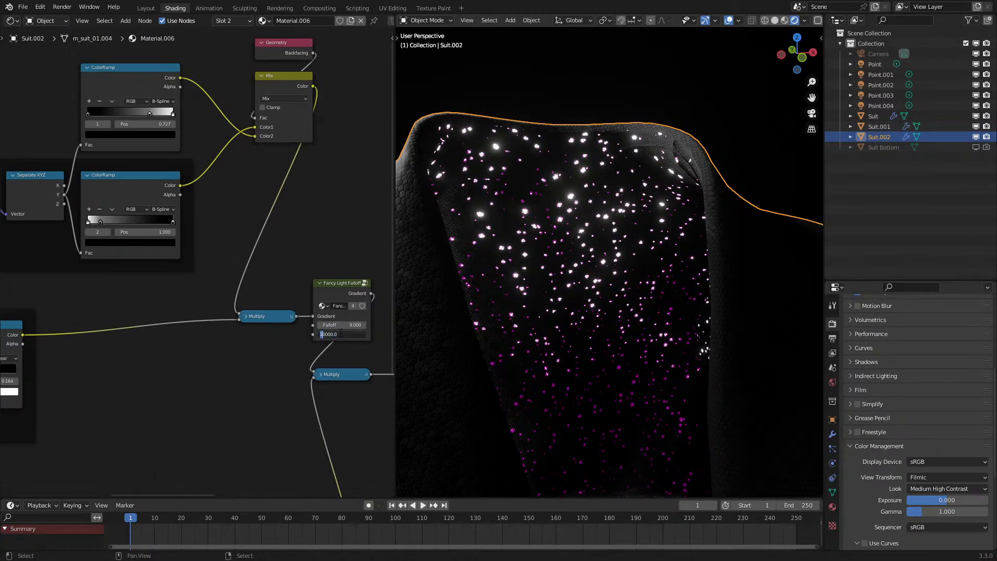
{"action": "key", "text": "Return"}
- Cut the magenta ColorRamp's link to the Principled BSDF's Emission and check the glowing dots up close
{"action": "scroll", "coordinate": [488, 307], "scroll_direction": "down", "scroll_amount": 5}
{"action": "middle_click_drag", "start_coordinate": [325, 303], "coordinate": [107, 293]}
{"action": "right_click_drag", "start_coordinate": [260, 323], "coordinate": [242, 338], "text": "ctrl"}
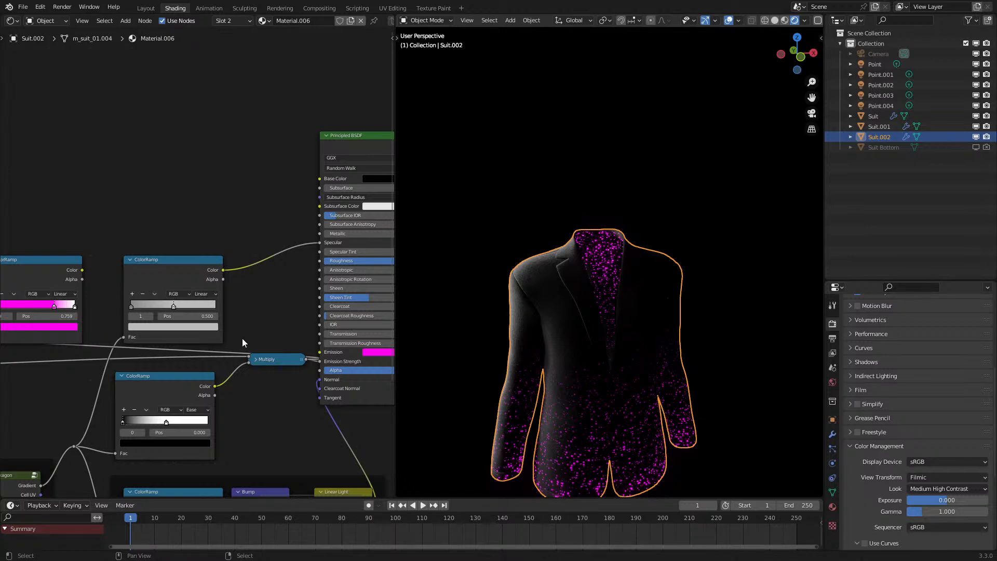
{"action": "scroll", "coordinate": [611, 274], "scroll_direction": "up", "scroll_amount": 10}
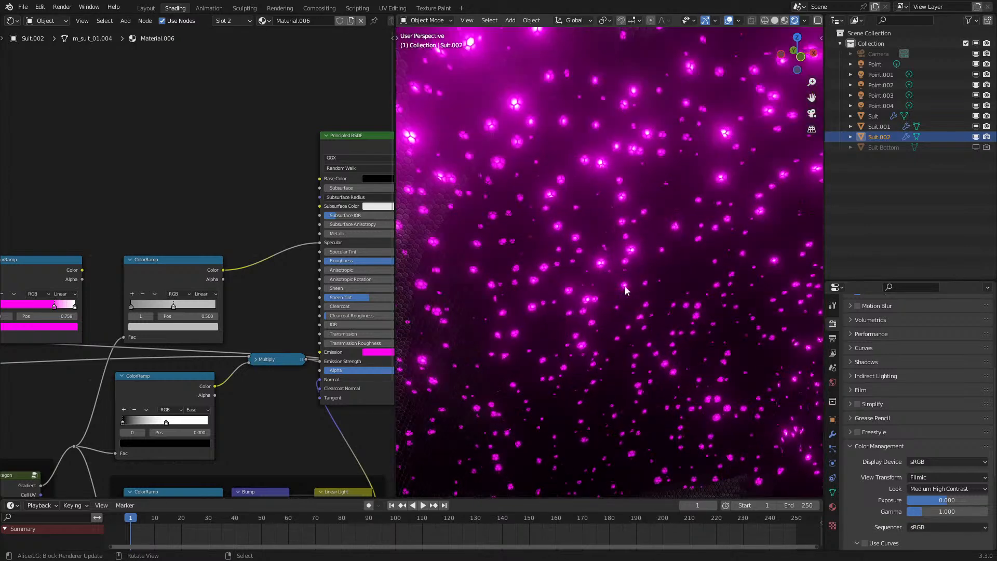
{"action": "middle_click_drag", "start_coordinate": [622, 306], "coordinate": [616, 277]}
{"action": "scroll", "coordinate": [616, 279], "scroll_direction": "up", "scroll_amount": 2}
- Set the white stop of the Voronoi ColorRamp to position 0.000 and move its black stop further from it
{"action": "middle_click_drag", "start_coordinate": [172, 293], "coordinate": [274, 218]}
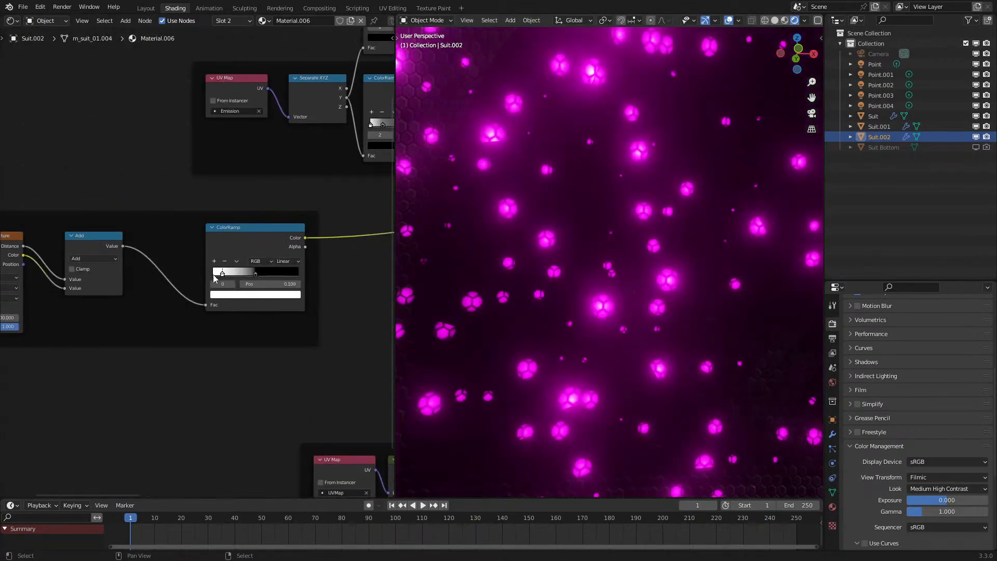
{"action": "scroll", "coordinate": [669, 244], "scroll_direction": "down", "scroll_amount": 10}
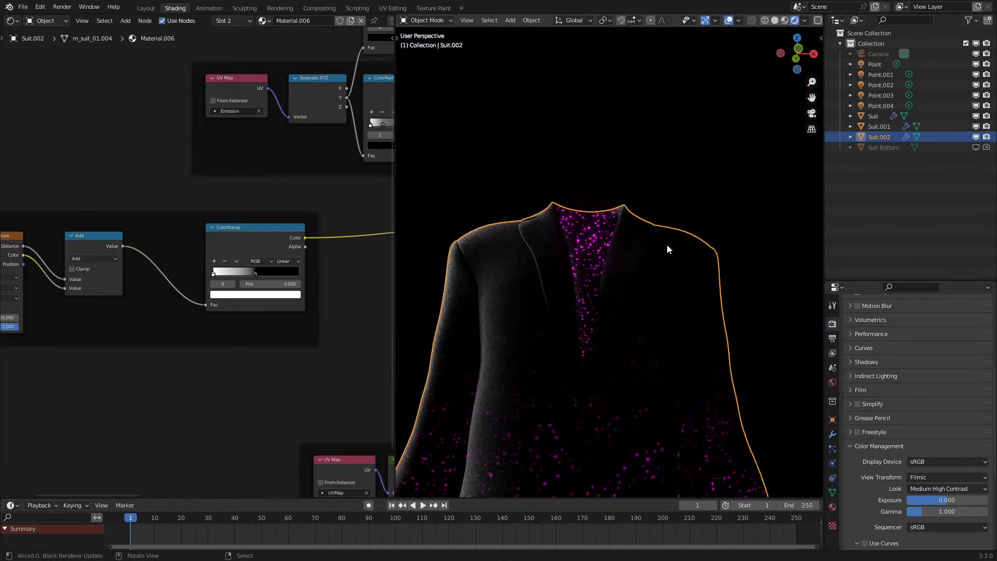
{"action": "scroll", "coordinate": [608, 249], "scroll_direction": "up", "scroll_amount": 8}
{"action": "left_click_drag", "start_coordinate": [258, 273], "coordinate": [282, 273]}
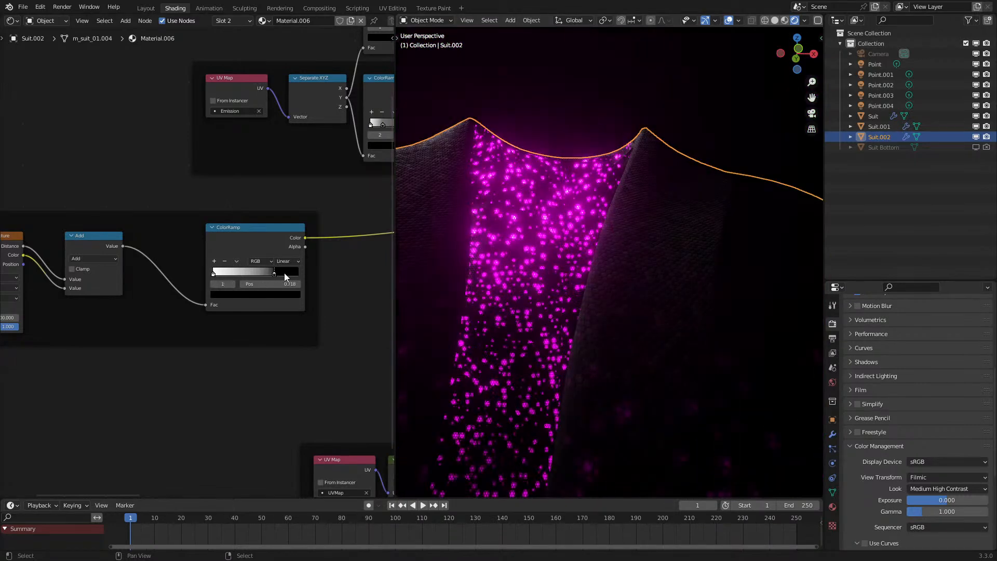
- Link the Voronoi ColorRamp's Color directly to Fancy Light Falloff's Gradient, and its output directly to the Principled BSDF's Emission Strength
{"action": "scroll", "coordinate": [298, 255], "scroll_direction": "down", "scroll_amount": 5}
{"action": "middle_click_drag", "start_coordinate": [298, 255], "coordinate": [2, 350]}
{"action": "middle_click_drag", "start_coordinate": [114, 336], "coordinate": [168, 318]}
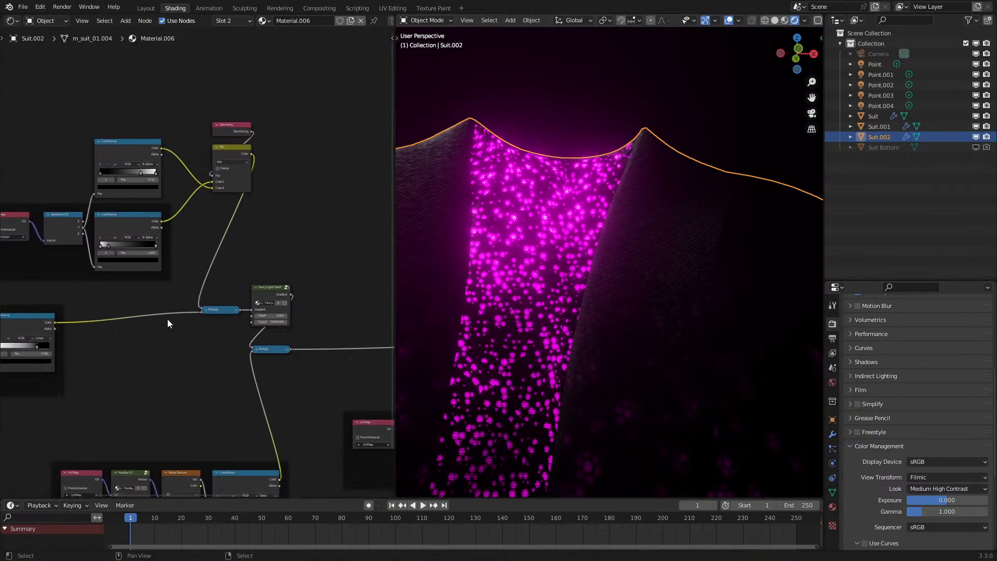
{"action": "left_click_drag", "start_coordinate": [54, 323], "coordinate": [252, 310]}
{"action": "middle_click_drag", "start_coordinate": [295, 298], "coordinate": [178, 292]}
{"action": "mouse_move", "coordinate": [177, 288]}
{"action": "left_mouse_down"}
{"action": "mouse_move", "coordinate": [333, 310]}
{"action": "mouse_move", "coordinate": [531, 314]}
{"action": "mouse_move", "coordinate": [256, 339]}
{"action": "left_mouse_up"}
- Delete the disconnected magenta ColorRamp and check the pattern on the whole front of the suit
{"action": "left_click", "coordinate": [54, 276]}
{"action": "key", "text": "Delete"}
{"action": "middle_click_drag", "start_coordinate": [465, 307], "coordinate": [601, 248]}
{"action": "middle_click_drag", "start_coordinate": [145, 335], "coordinate": [54, 288]}
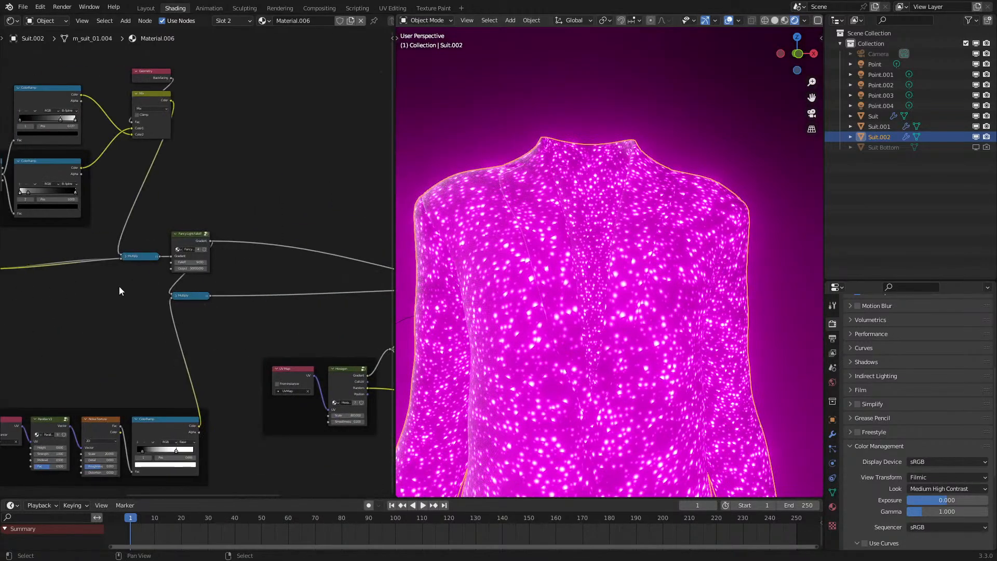
- Try a Falloff of 12 on the Fancy Light Falloff node
{"action": "scroll", "coordinate": [205, 262], "scroll_direction": "up", "scroll_amount": 7}
{"action": "left_click_drag", "start_coordinate": [203, 263], "coordinate": [211, 262]}
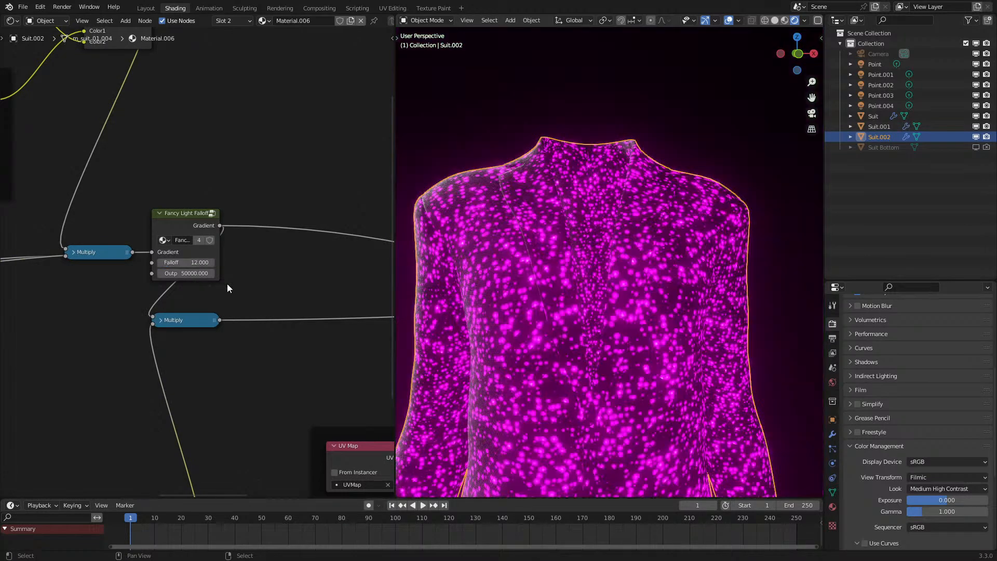
{"action": "scroll", "coordinate": [596, 277], "scroll_direction": "up", "scroll_amount": 3}
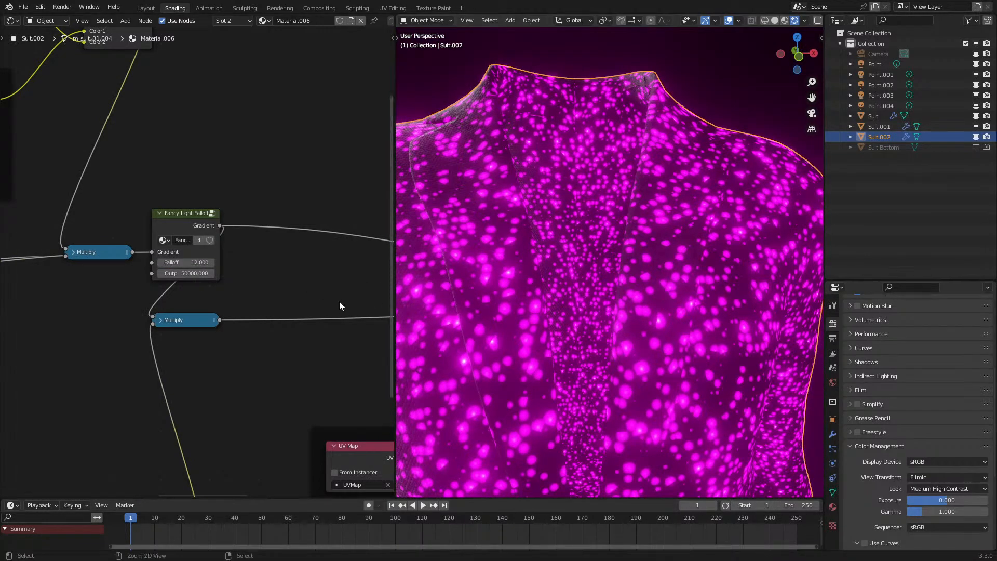
{"action": "key", "text": "ctrl+z"}
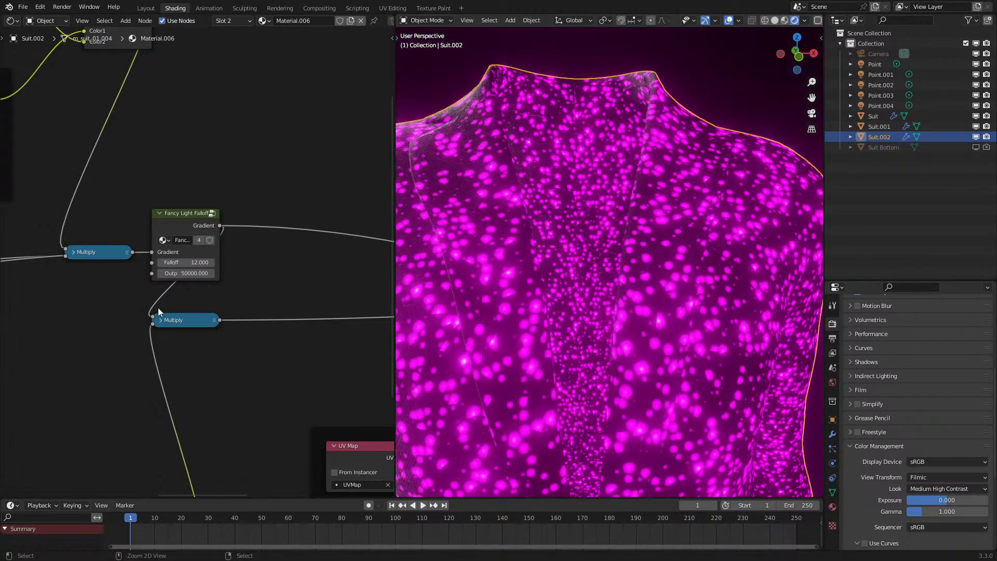
- Shift a stop of the Voronoi chain's ColorRamp and set the Fancy Light Falloff node's Output to 5000
{"action": "middle_click_drag", "start_coordinate": [95, 313], "coordinate": [521, 316]}
{"action": "mouse_move", "coordinate": [220, 316]}
{"action": "left_mouse_down"}
{"action": "mouse_move", "coordinate": [163, 333]}
{"action": "mouse_move", "coordinate": [206, 324]}
{"action": "left_mouse_up"}
{"action": "scroll", "coordinate": [206, 324], "scroll_direction": "down", "scroll_amount": 2}
{"action": "middle_click_drag", "start_coordinate": [207, 323], "coordinate": [99, 321]}
{"action": "scroll", "coordinate": [155, 274], "scroll_direction": "up", "scroll_amount": 1}
{"action": "double_click", "coordinate": [119, 287]}
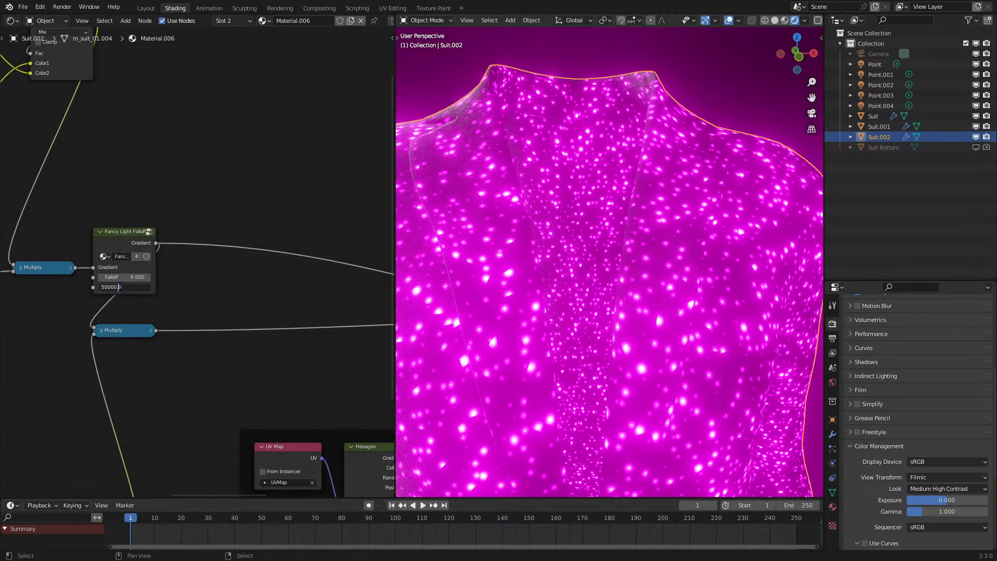
{"action": "key", "text": "Left"}
{"action": "key", "text": "BackSpace"}
{"action": "key", "text": "Return"}
- Set the black stop of the Voronoi chain's ColorRamp to position 0.477
{"action": "middle_click_drag", "start_coordinate": [119, 286], "coordinate": [173, 311]}
{"action": "left_click_drag", "start_coordinate": [128, 351], "coordinate": [160, 353]}
{"action": "scroll", "coordinate": [157, 359], "scroll_direction": "down", "scroll_amount": 3}
- Link the Voronoi Texture's Distance directly to the ColorRamp's Fac and move the white stop to the ramp's start
{"action": "middle_click_drag", "start_coordinate": [155, 359], "coordinate": [300, 325]}
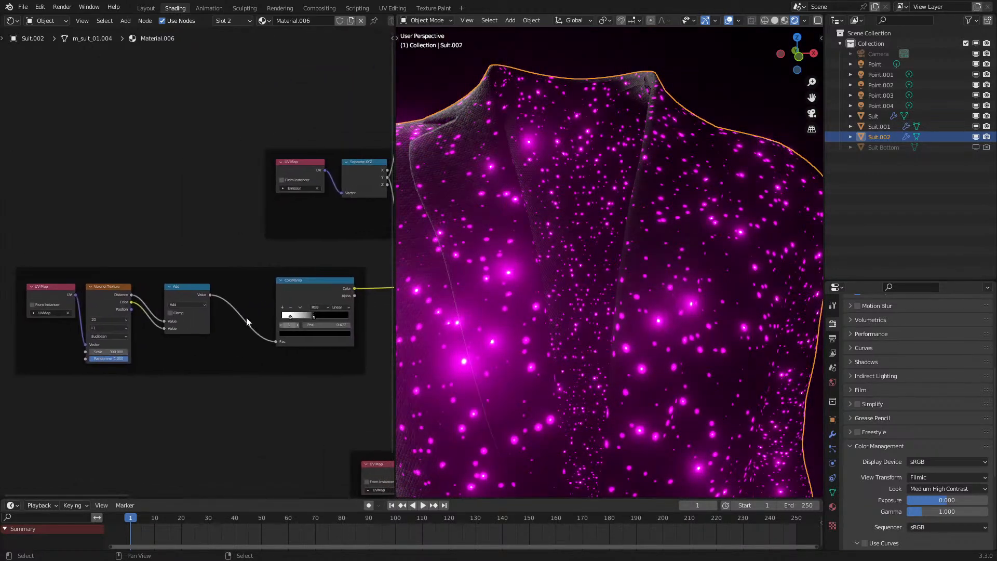
{"action": "left_click_drag", "start_coordinate": [130, 295], "coordinate": [276, 338]}
{"action": "middle_click_drag", "start_coordinate": [345, 299], "coordinate": [239, 316]}
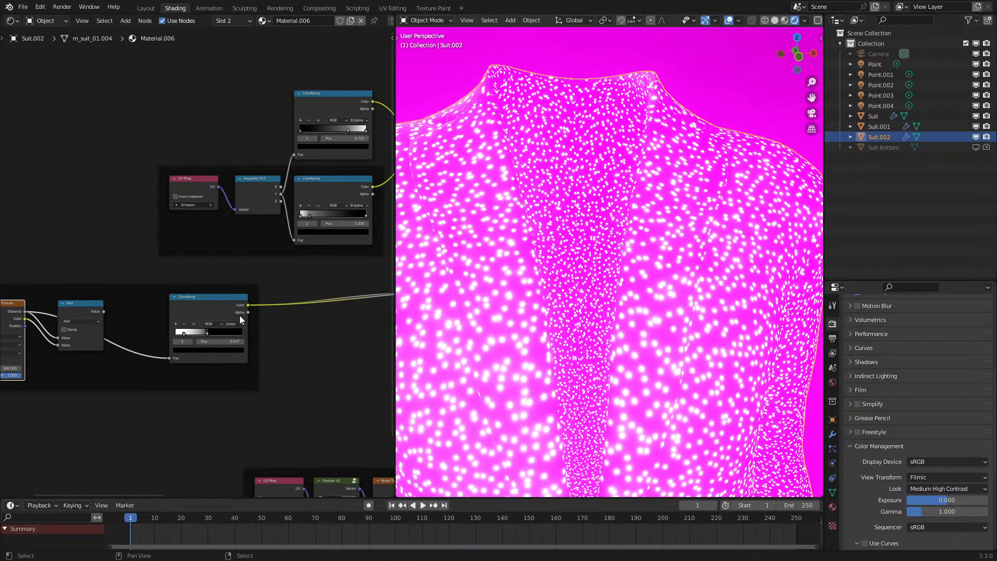
{"action": "left_click_drag", "start_coordinate": [184, 333], "coordinate": [162, 337]}
{"action": "middle_click_drag", "start_coordinate": [568, 317], "coordinate": [578, 273]}
{"action": "scroll", "coordinate": [244, 305], "scroll_direction": "down", "scroll_amount": 5}
- Move the Multiply node beside the Principled BSDF below the direct Emission Strength link
{"action": "middle_click_drag", "start_coordinate": [244, 305], "coordinate": [201, 303]}
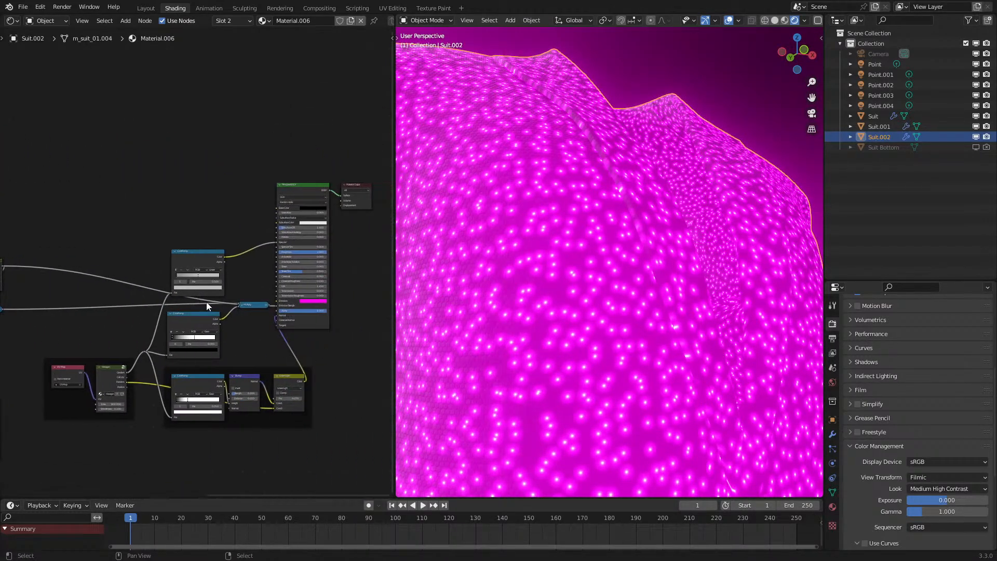
{"action": "scroll", "coordinate": [201, 302], "scroll_direction": "up", "scroll_amount": 1}
{"action": "left_click", "coordinate": [251, 305]}
{"action": "key", "text": "g"}
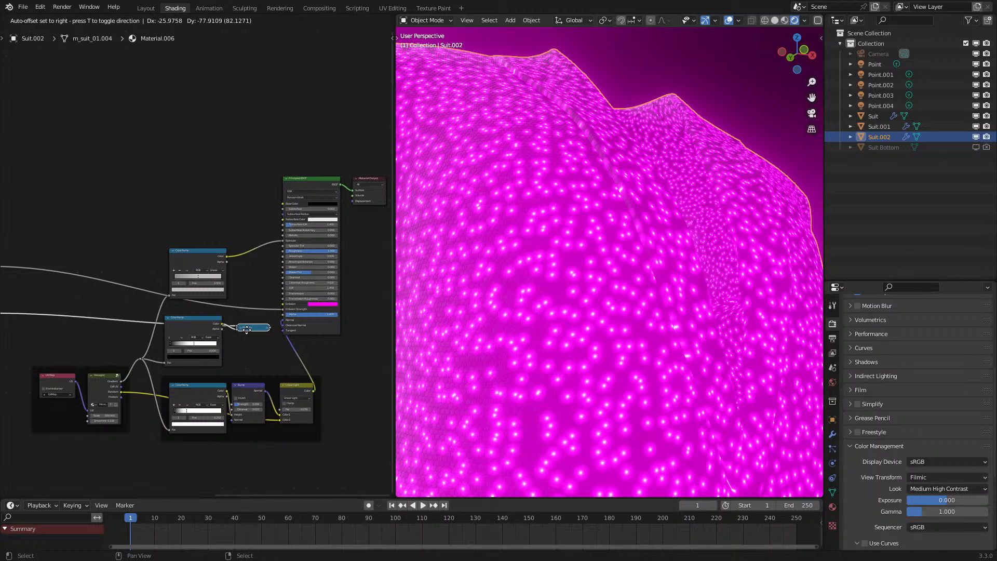
{"action": "left_click", "coordinate": [247, 329]}
{"action": "middle_click_drag", "start_coordinate": [462, 278], "coordinate": [628, 261]}
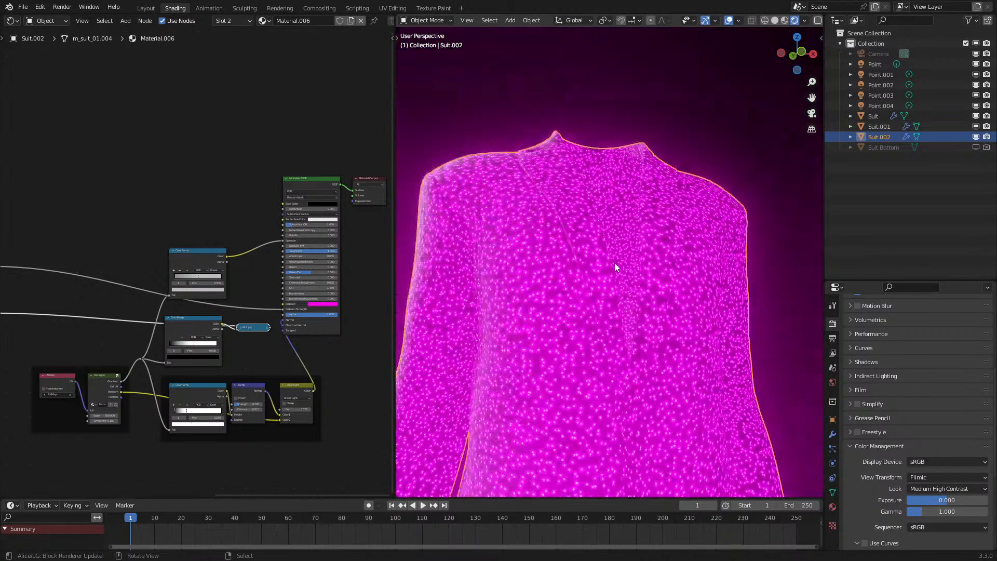
- Detach the Multiply node before Fancy Light Falloff, move it upward, and set the Falloff to 16.4
{"action": "scroll", "coordinate": [615, 263], "scroll_direction": "up", "scroll_amount": 5}
{"action": "middle_click_drag", "start_coordinate": [243, 295], "coordinate": [117, 288]}
{"action": "scroll", "coordinate": [241, 288], "scroll_direction": "up", "scroll_amount": 3}
{"action": "left_click_drag", "start_coordinate": [189, 293], "coordinate": [190, 257], "text": "alt"}
{"action": "scroll", "coordinate": [267, 332], "scroll_direction": "up", "scroll_amount": 4}
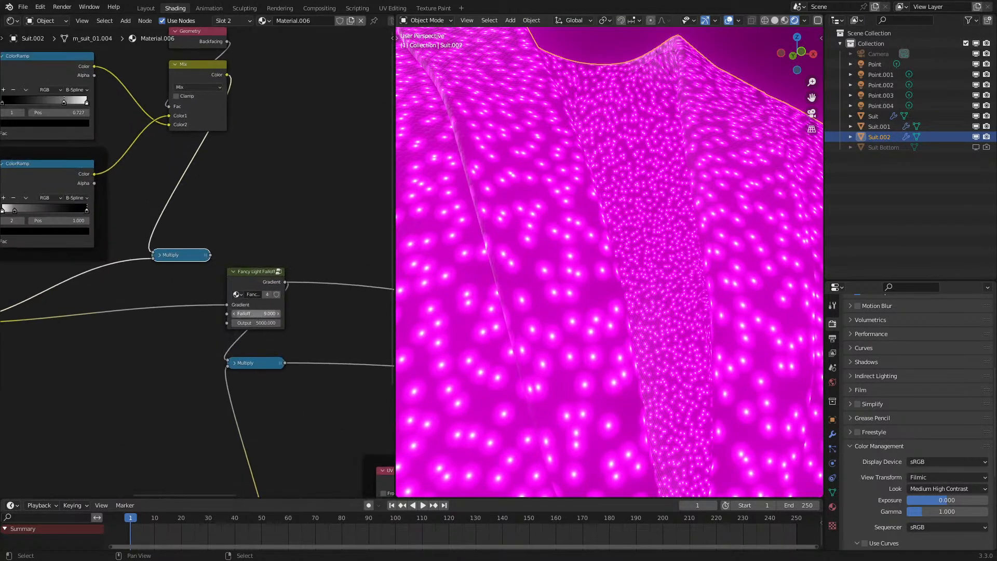
{"action": "left_click_drag", "start_coordinate": [256, 315], "coordinate": [291, 316]}
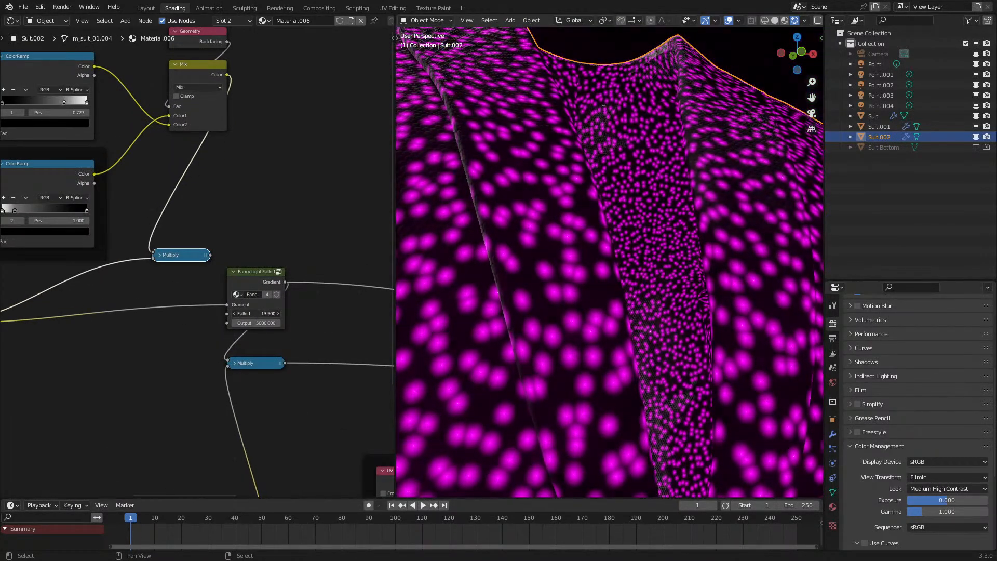
- Set the white stop of the Voronoi ColorRamp to position 0.045 and its interpolation to Ease
{"action": "middle_click_drag", "start_coordinate": [161, 332], "coordinate": [344, 327]}
{"action": "left_click_drag", "start_coordinate": [19, 356], "coordinate": [22, 360]}
{"action": "scroll", "coordinate": [525, 275], "scroll_direction": "down", "scroll_amount": 3}
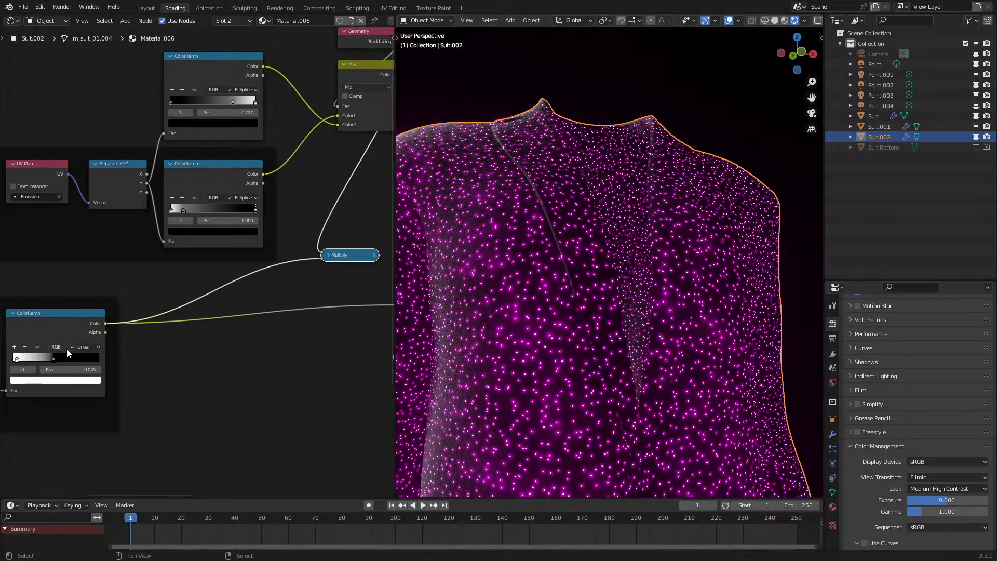
{"action": "left_click", "coordinate": [83, 347]}
{"action": "left_click", "coordinate": [87, 391]}
- Set the Fancy Light Falloff node's Output to 1000
{"action": "middle_click_drag", "start_coordinate": [239, 316], "coordinate": [338, 329]}
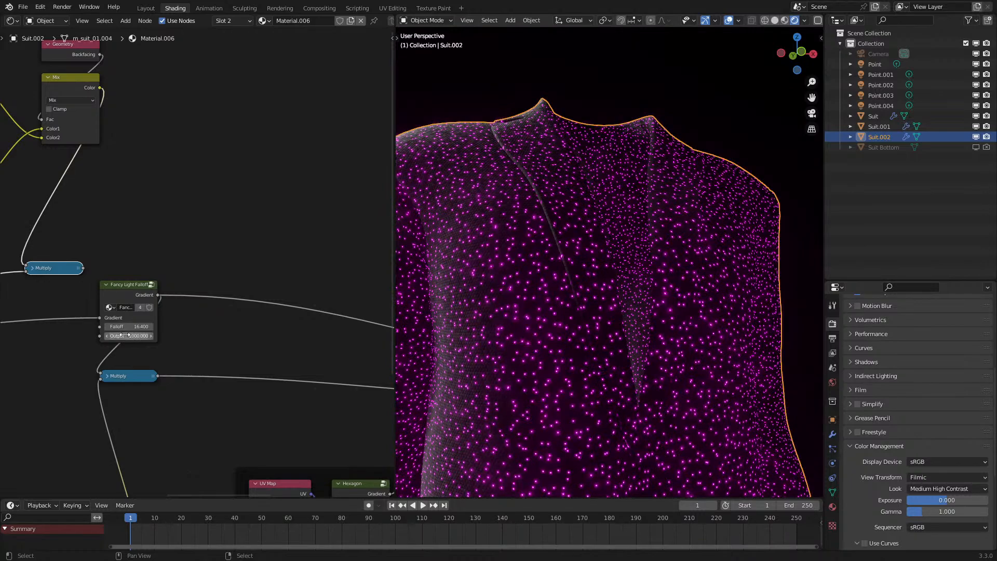
{"action": "scroll", "coordinate": [590, 226], "scroll_direction": "down", "scroll_amount": 2}
{"action": "middle_click_drag", "start_coordinate": [591, 226], "coordinate": [585, 242]}
{"action": "middle_click_drag", "start_coordinate": [190, 301], "coordinate": [173, 254]}
- Link the Add node's Value back to the Voronoi ColorRamp's Fac and set the black stop to position 0.591
{"action": "middle_click_drag", "start_coordinate": [148, 307], "coordinate": [277, 304]}
{"action": "left_click_drag", "start_coordinate": [152, 291], "coordinate": [237, 350]}
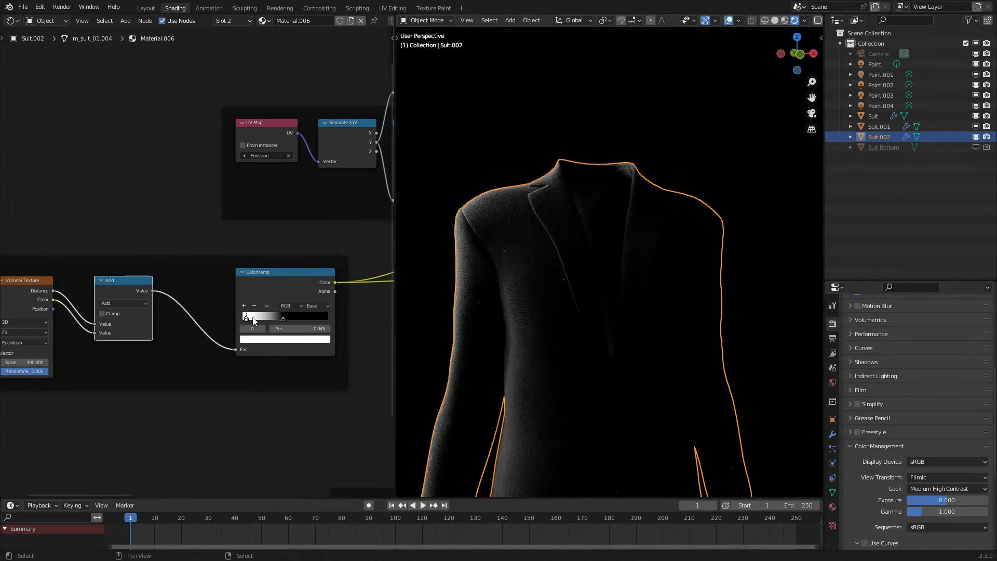
{"action": "left_click_drag", "start_coordinate": [246, 317], "coordinate": [296, 315]}
{"action": "scroll", "coordinate": [661, 266], "scroll_direction": "up", "scroll_amount": 2}
{"action": "middle_click_drag", "start_coordinate": [597, 273], "coordinate": [604, 298]}
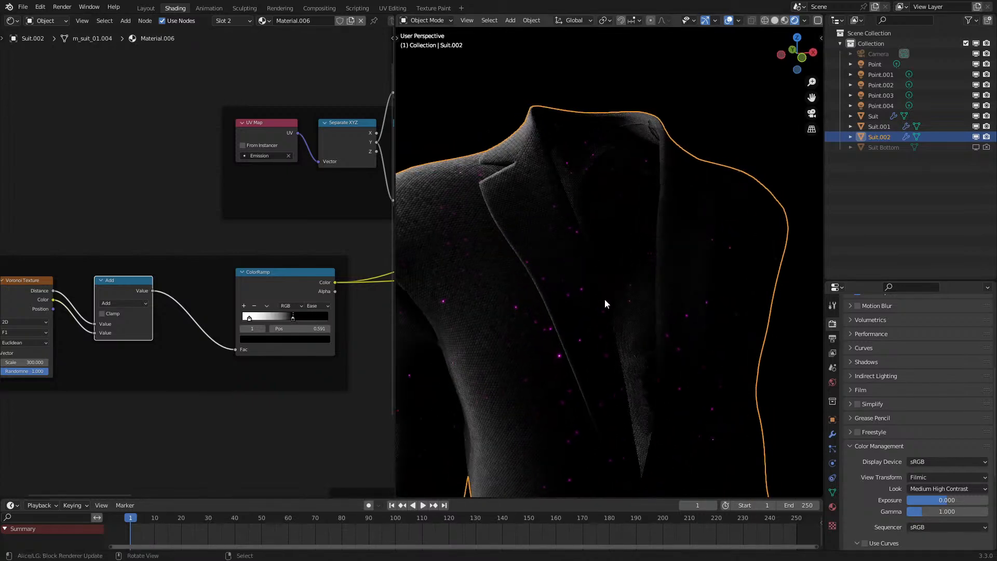
- Set the white stop of the Voronoi ColorRamp to position 0.155 and check the sparse dots across the suit
{"action": "scroll", "coordinate": [198, 262], "scroll_direction": "up", "scroll_amount": 2}
{"action": "left_click_drag", "start_coordinate": [258, 328], "coordinate": [264, 327]}
{"action": "scroll", "coordinate": [547, 322], "scroll_direction": "down", "scroll_amount": 3}
{"action": "middle_click_drag", "start_coordinate": [548, 323], "coordinate": [540, 297]}
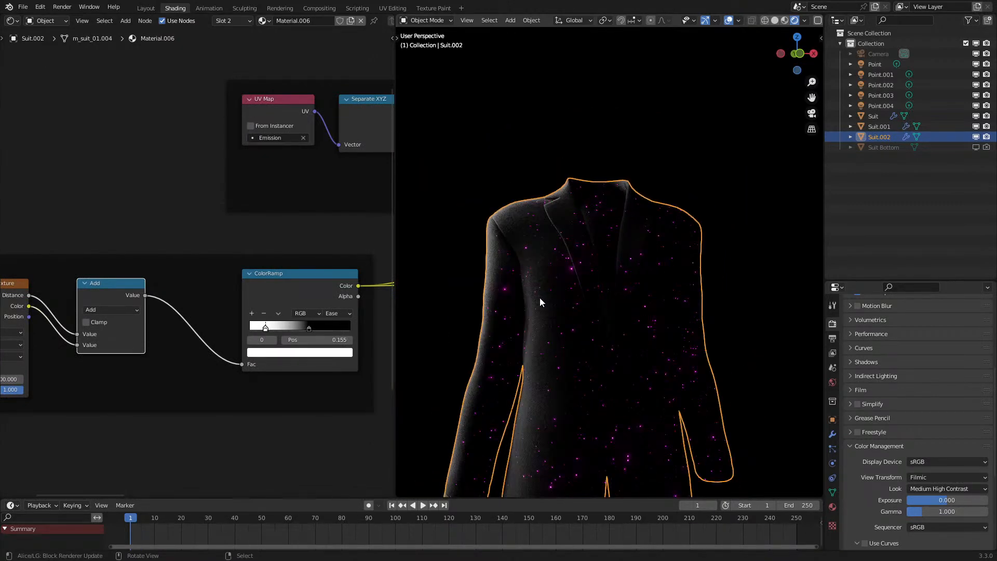
{"action": "scroll", "coordinate": [540, 298], "scroll_direction": "up", "scroll_amount": 5}
{"action": "middle_click_drag", "start_coordinate": [540, 298], "coordinate": [555, 306]}
{"action": "scroll", "coordinate": [555, 307], "scroll_direction": "down", "scroll_amount": 6}
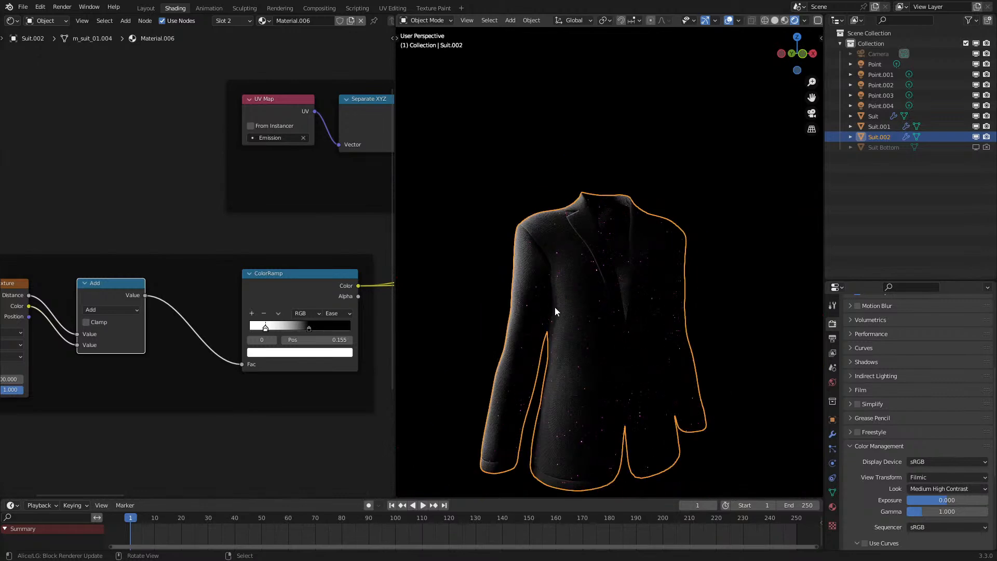
- Link the detached Multiply node's output to the Fancy Light Falloff node's Gradient input
{"action": "scroll", "coordinate": [555, 307], "scroll_direction": "up", "scroll_amount": 1}
{"action": "middle_click_drag", "start_coordinate": [358, 254], "coordinate": [150, 314]}
{"action": "scroll", "coordinate": [149, 314], "scroll_direction": "down", "scroll_amount": 5}
{"action": "middle_click_drag", "start_coordinate": [317, 302], "coordinate": [160, 320]}
{"action": "scroll", "coordinate": [160, 323], "scroll_direction": "up", "scroll_amount": 2}
{"action": "left_click_drag", "start_coordinate": [218, 328], "coordinate": [237, 385]}
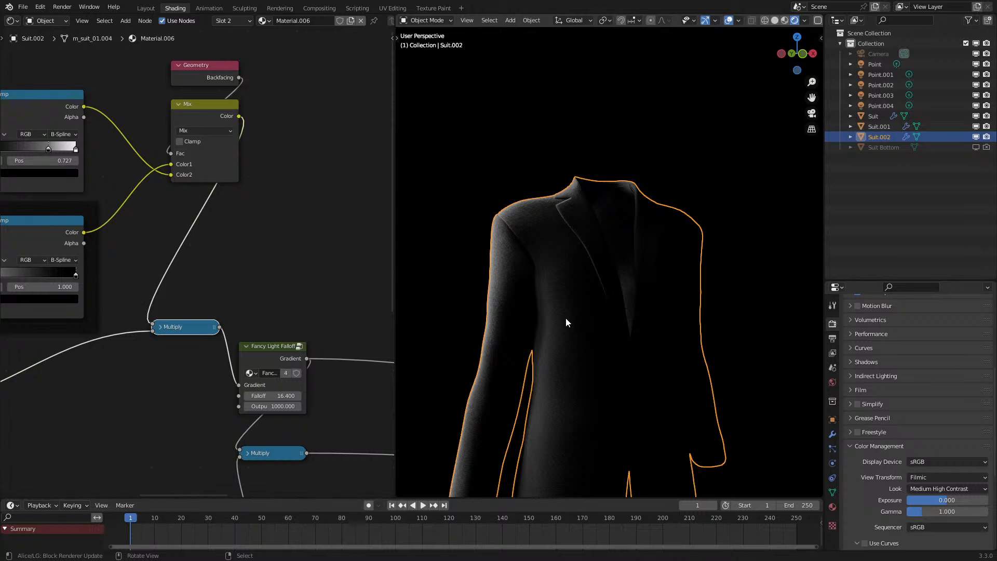
- Move the stops of the lower Emission UV ColorRamp toward its dark end, placing the middle stop at 0.841
{"action": "mouse_move", "coordinate": [566, 318]}
{"action": "middle_mouse_down"}
{"action": "mouse_move", "coordinate": [613, 319]}
{"action": "mouse_move", "coordinate": [566, 327]}
{"action": "middle_mouse_up"}
{"action": "middle_click_drag", "start_coordinate": [191, 339], "coordinate": [70, 332]}
{"action": "left_click_drag", "start_coordinate": [264, 269], "coordinate": [338, 268]}
- Set the white stop of the Voronoi chain's ColorRamp to position 0.232
{"action": "left_click_drag", "start_coordinate": [81, 443], "coordinate": [87, 442]}
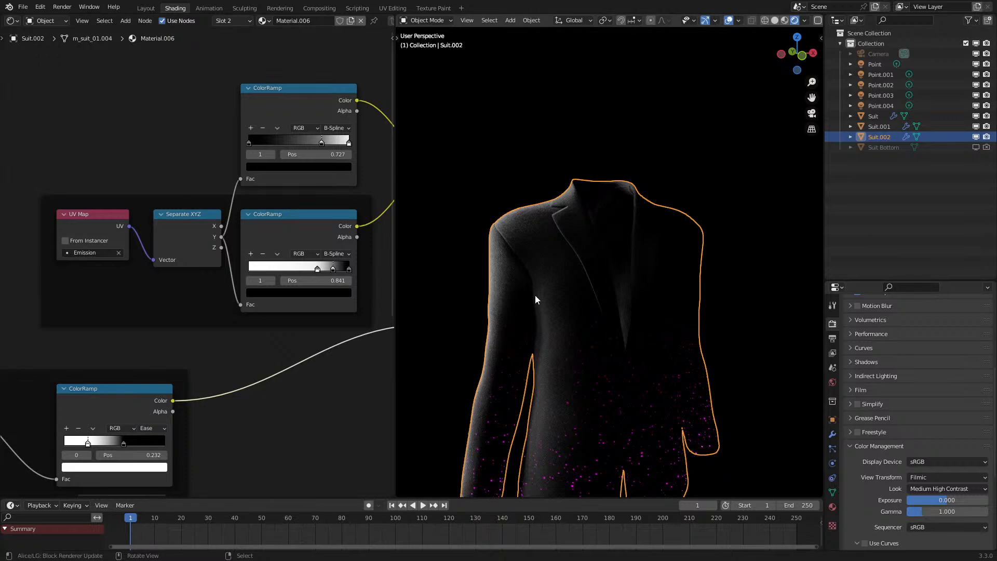
{"action": "mouse_move", "coordinate": [543, 299]}
{"action": "middle_mouse_down"}
{"action": "mouse_move", "coordinate": [529, 305]}
{"action": "mouse_move", "coordinate": [574, 280]}
{"action": "mouse_move", "coordinate": [583, 291]}
{"action": "mouse_move", "coordinate": [590, 285]}
{"action": "mouse_move", "coordinate": [556, 291]}
{"action": "middle_mouse_up"}
{"action": "scroll", "coordinate": [555, 290], "scroll_direction": "down", "scroll_amount": 4}
{"action": "scroll", "coordinate": [572, 337], "scroll_direction": "down", "scroll_amount": 2}
- Examine the dot emission along the suit's hem, sleeves and front from several angles and distances
{"action": "left_click", "coordinate": [604, 285]}
{"action": "scroll", "coordinate": [603, 285], "scroll_direction": "up", "scroll_amount": 5}
{"action": "middle_click_drag", "start_coordinate": [606, 280], "coordinate": [590, 317]}
{"action": "left_click", "coordinate": [485, 279]}
{"action": "mouse_move", "coordinate": [485, 279]}
{"action": "middle_mouse_down"}
{"action": "mouse_move", "coordinate": [470, 280]}
{"action": "mouse_move", "coordinate": [497, 283]}
{"action": "middle_mouse_up"}
{"action": "scroll", "coordinate": [502, 284], "scroll_direction": "down", "scroll_amount": 3}
{"action": "scroll", "coordinate": [686, 292], "scroll_direction": "up", "scroll_amount": 1}
{"action": "middle_click_drag", "start_coordinate": [689, 293], "coordinate": [582, 243], "text": "shift"}
{"action": "scroll", "coordinate": [501, 289], "scroll_direction": "up", "scroll_amount": 5}
- Deselect the suit and switch the viewport to solid shading
{"action": "left_click", "coordinate": [503, 289]}
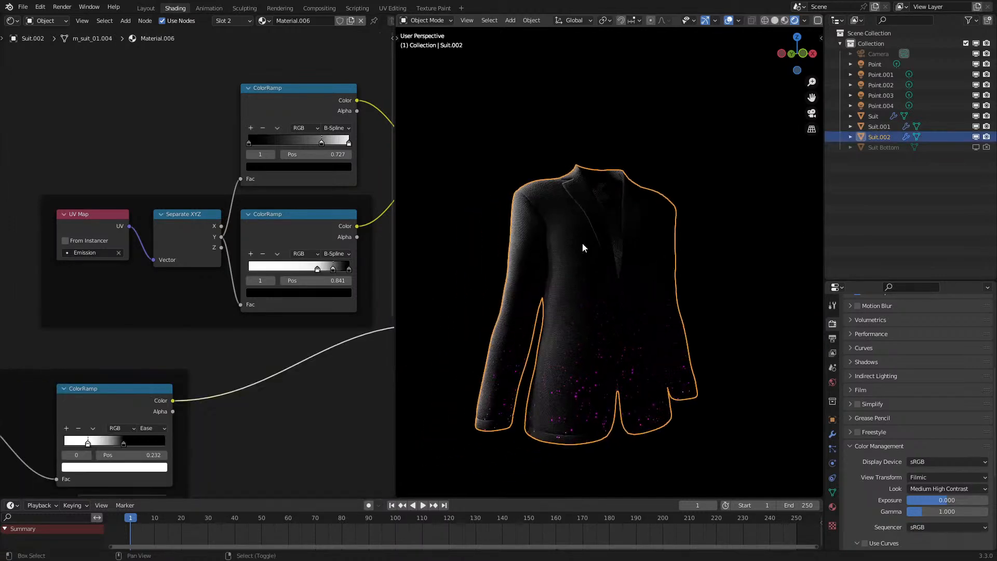
{"action": "left_click", "coordinate": [469, 245]}
{"action": "mouse_move", "coordinate": [469, 245]}
{"action": "middle_mouse_down"}
{"action": "mouse_move", "coordinate": [460, 260]}
{"action": "mouse_move", "coordinate": [507, 266]}
{"action": "middle_mouse_up"}
{"action": "scroll", "coordinate": [507, 266], "scroll_direction": "up", "scroll_amount": 2}
{"action": "key", "text": "z"}
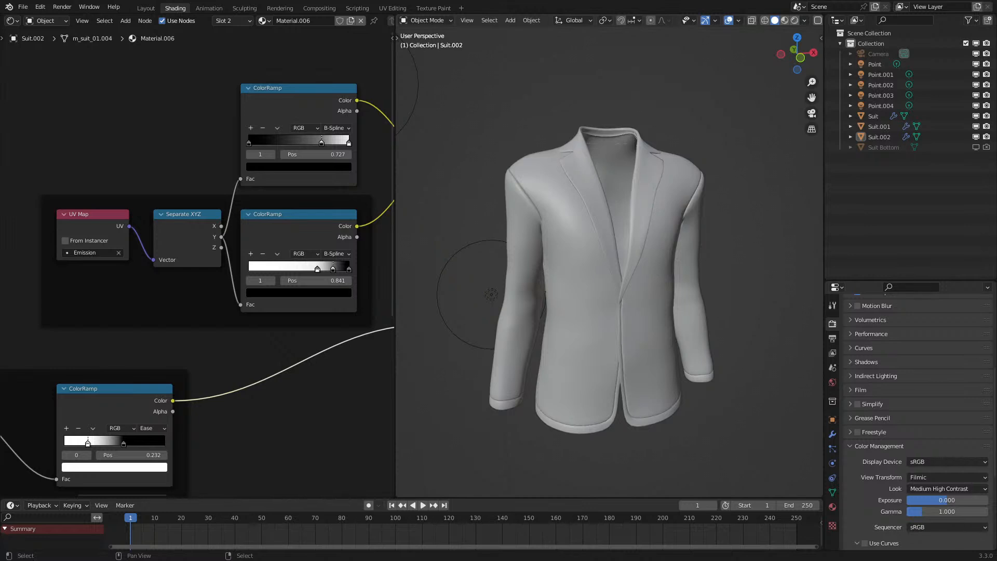